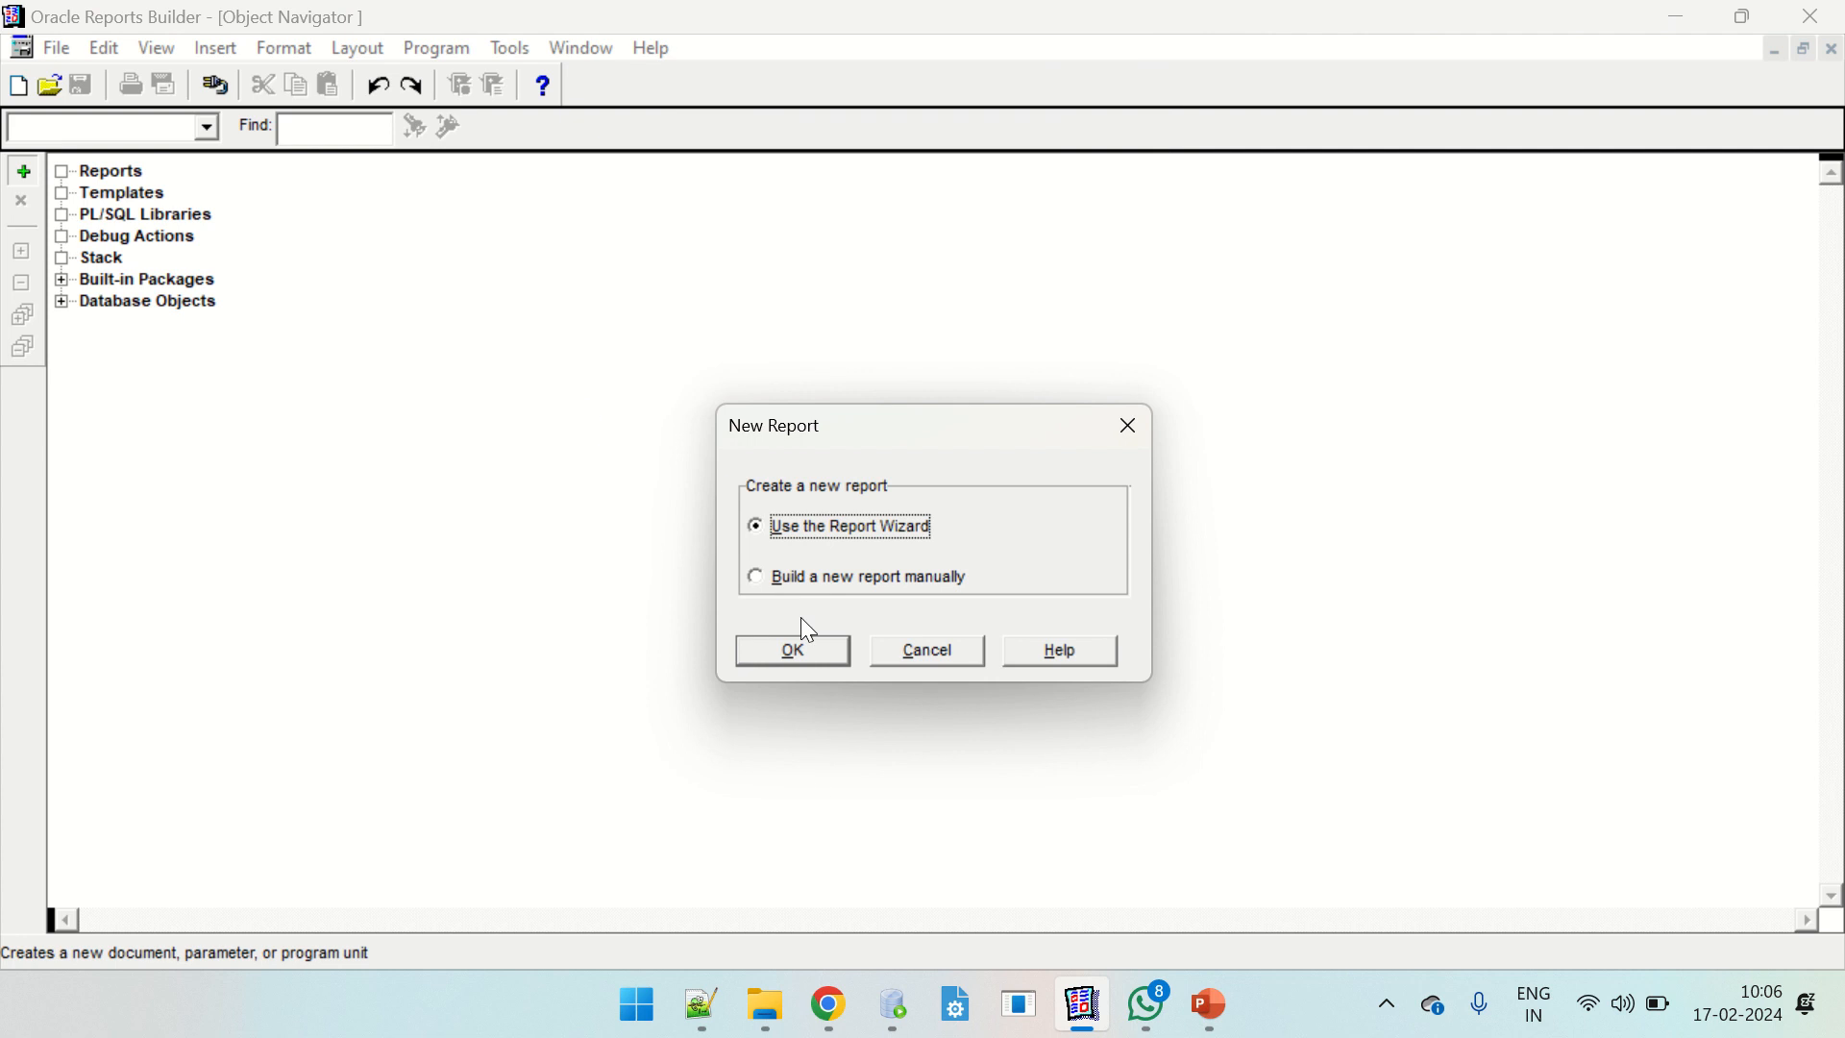
left_click(800, 656)
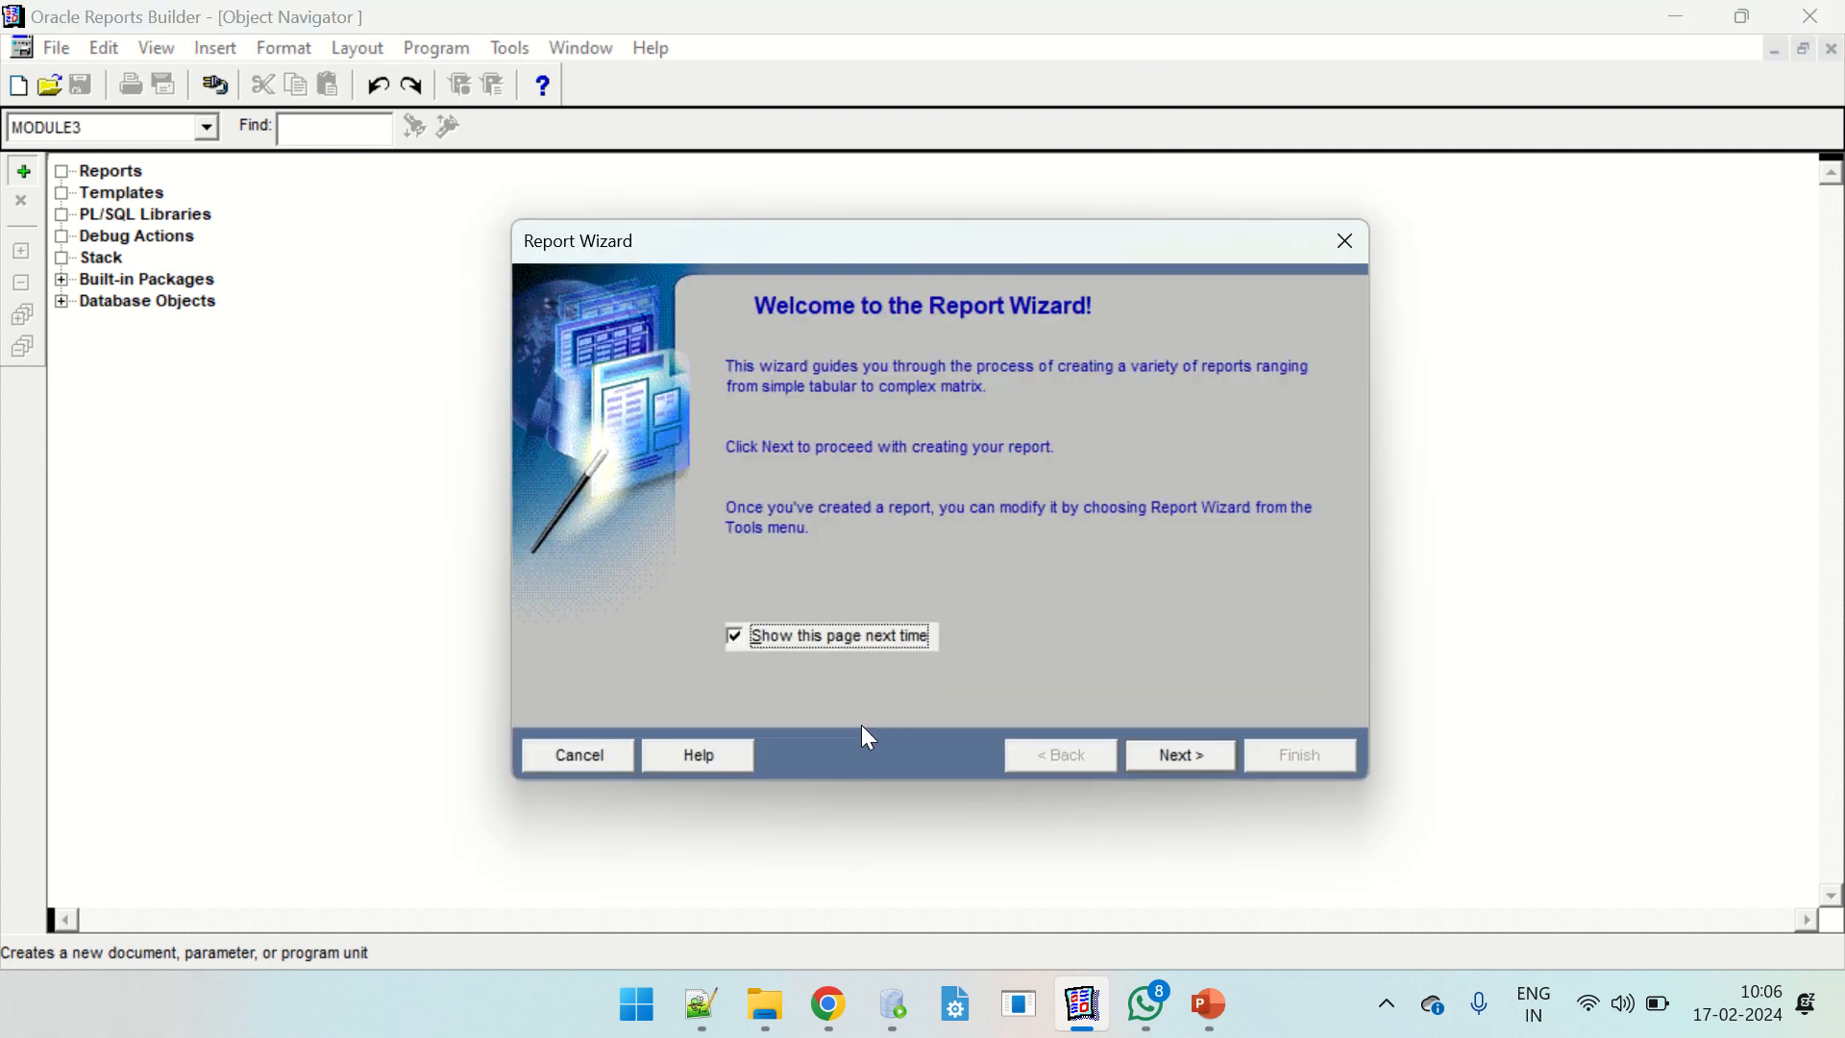
left_click(1184, 755)
left_click(1168, 764)
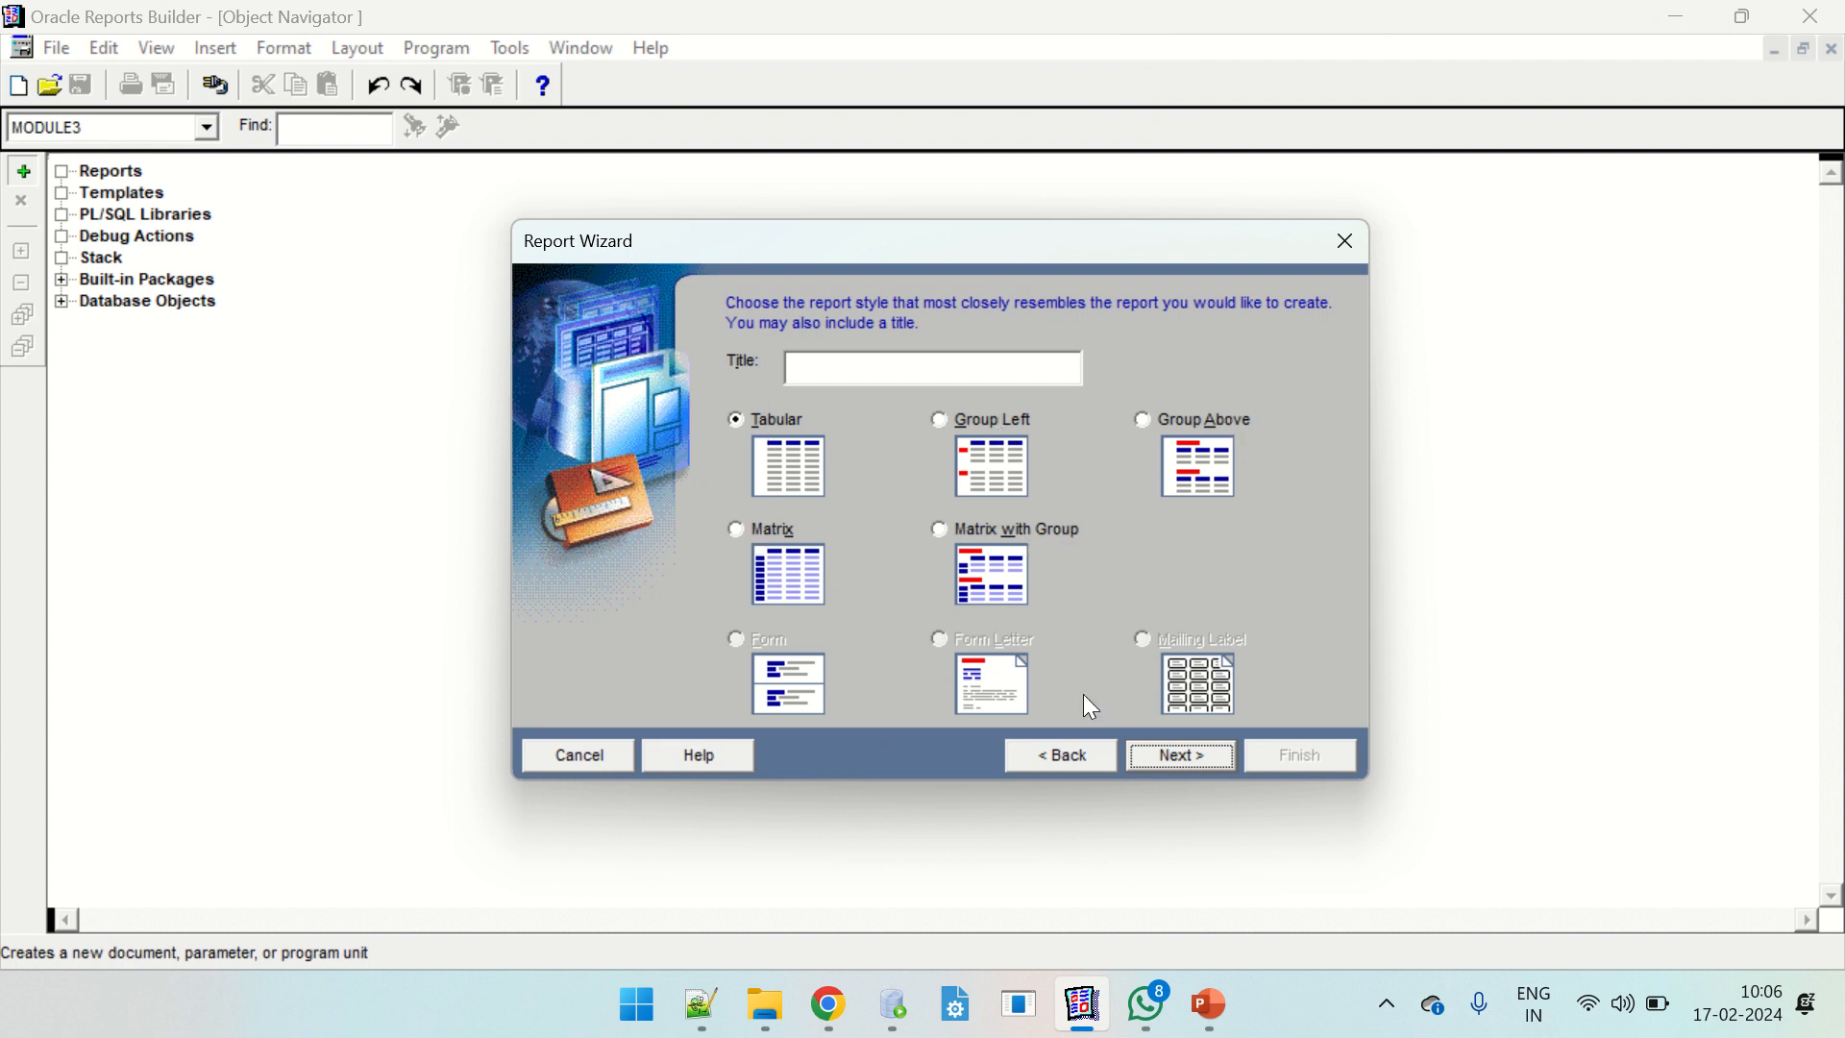
left_click(575, 754)
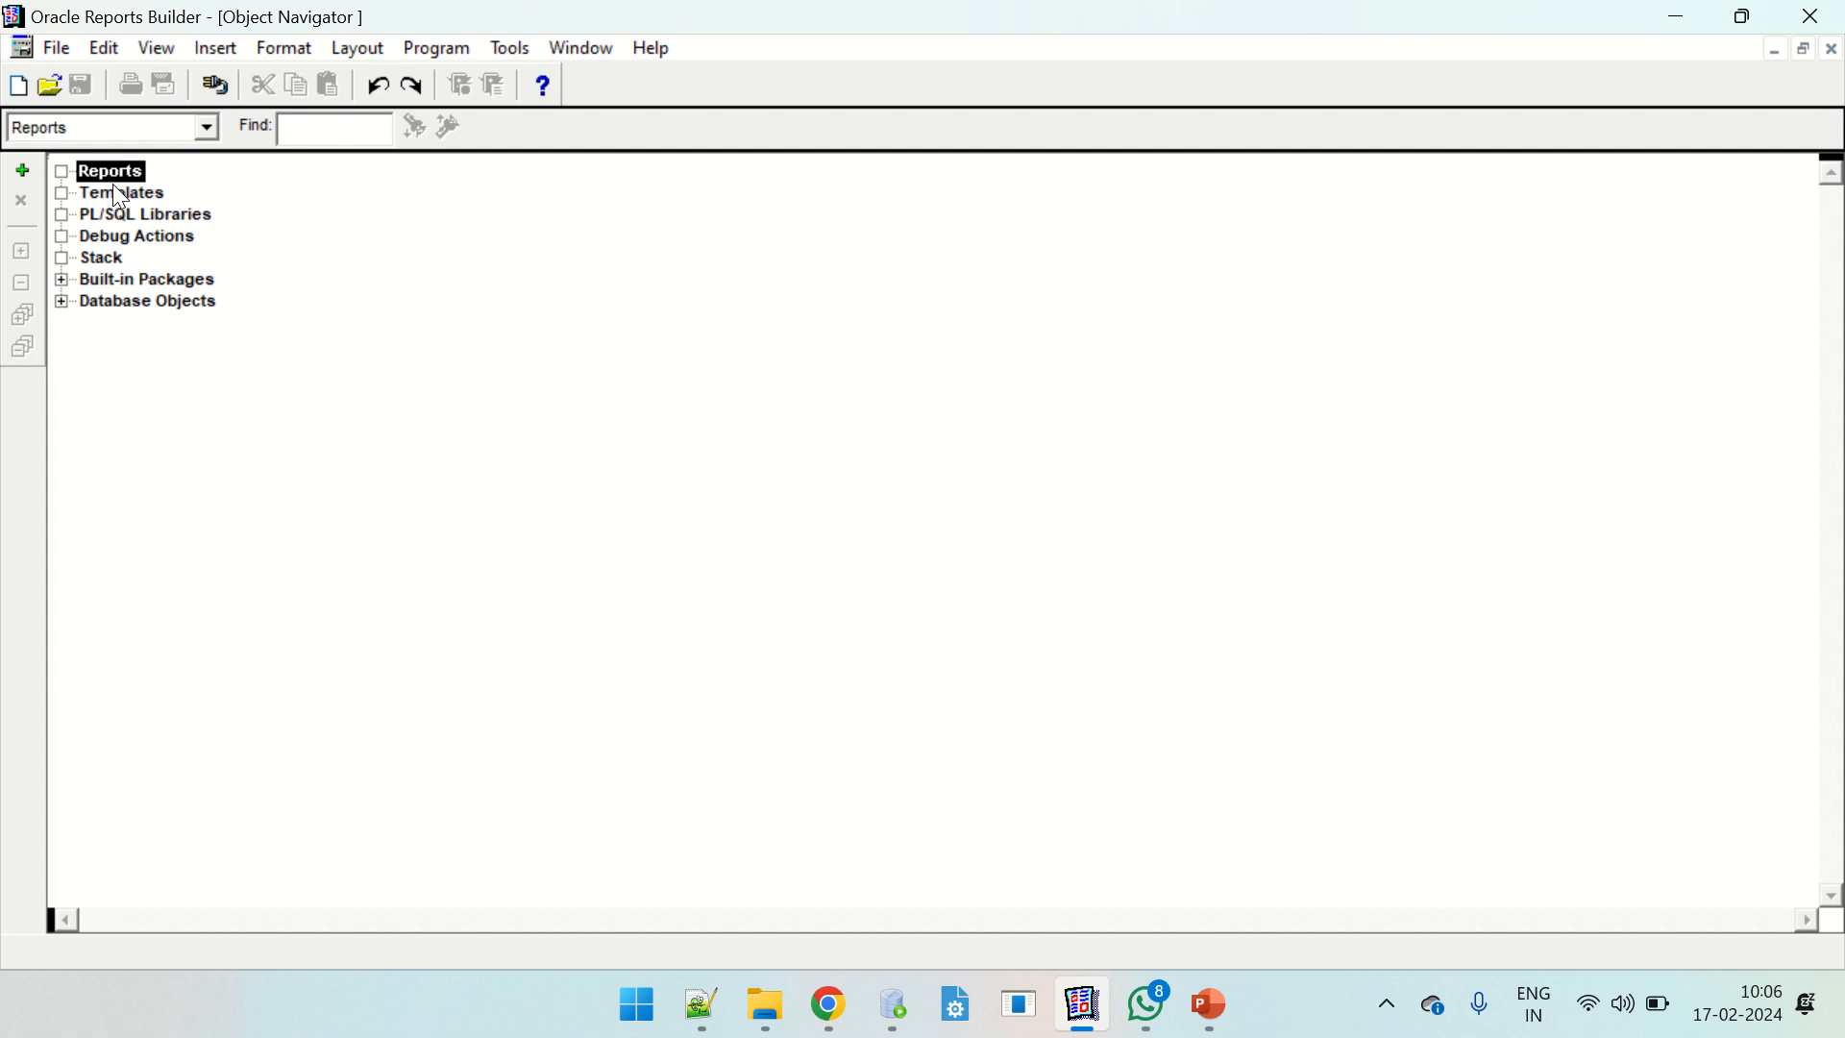
Create a new report with the option to build it manually, check its Paper Layout and return to the Data Model.
left_click(23, 174)
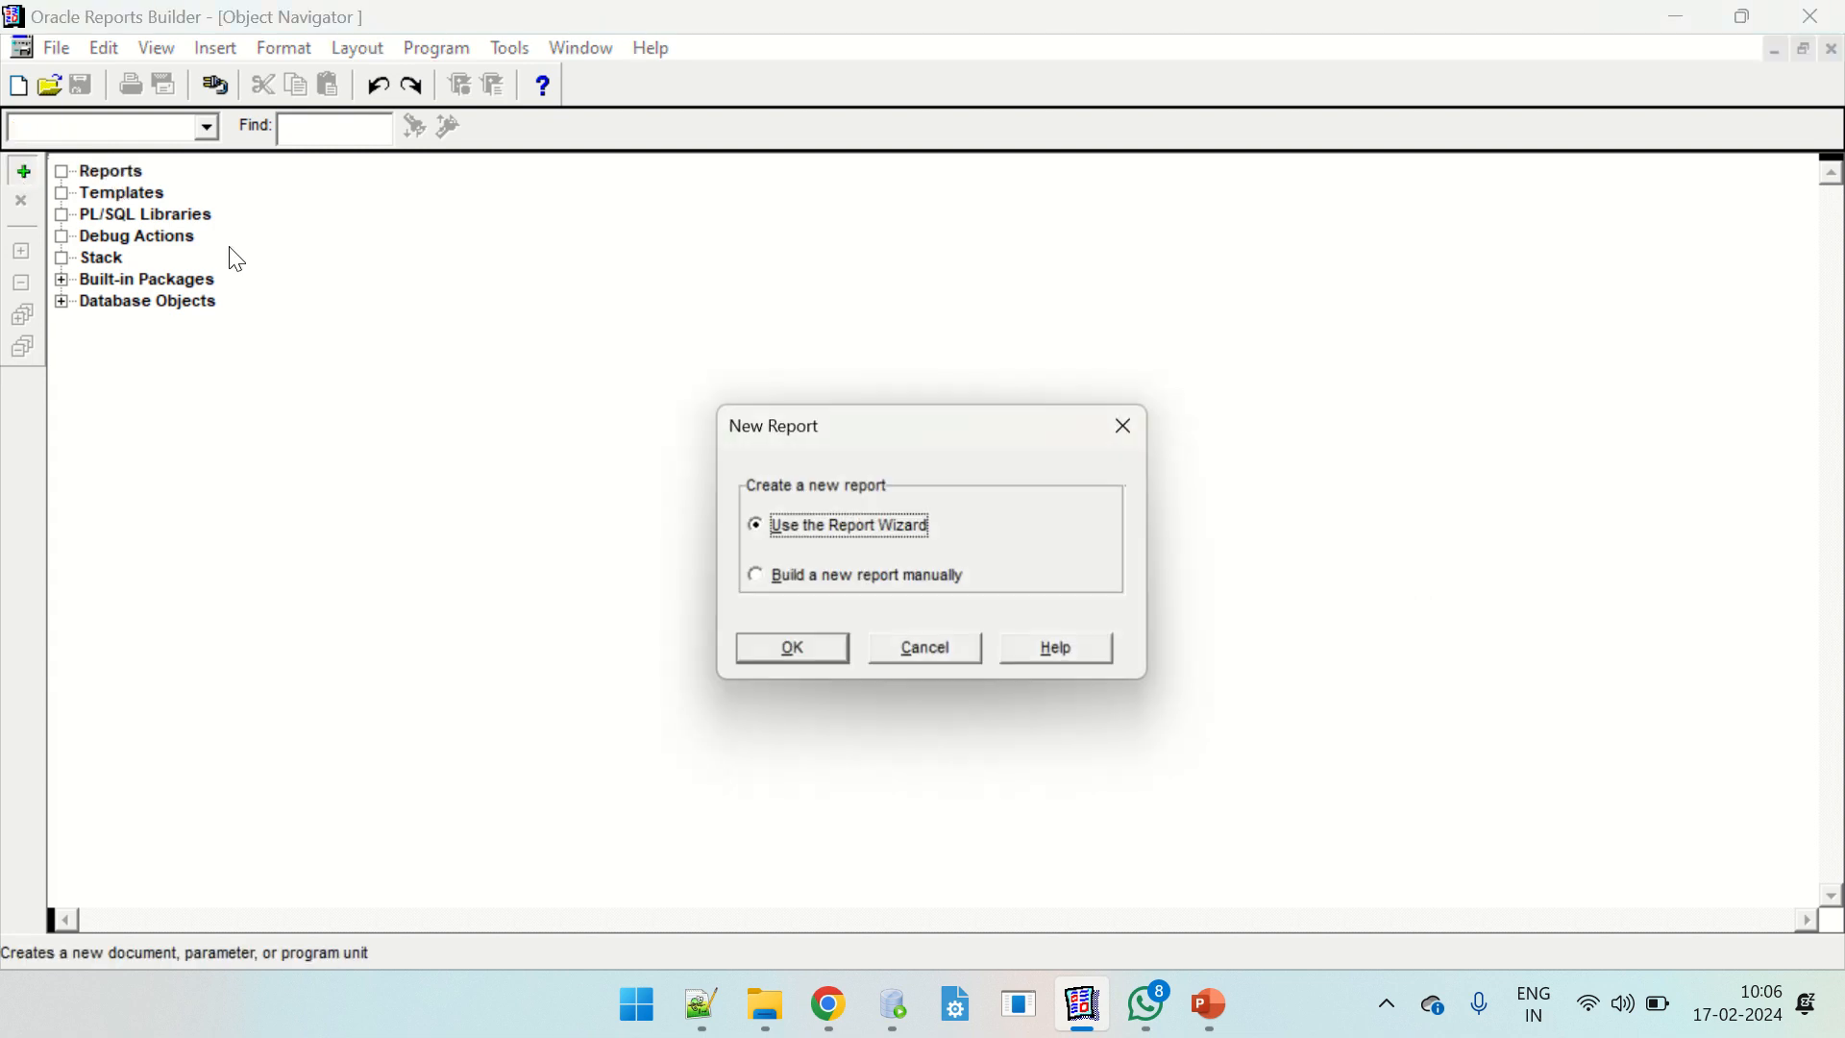
left_click(800, 576)
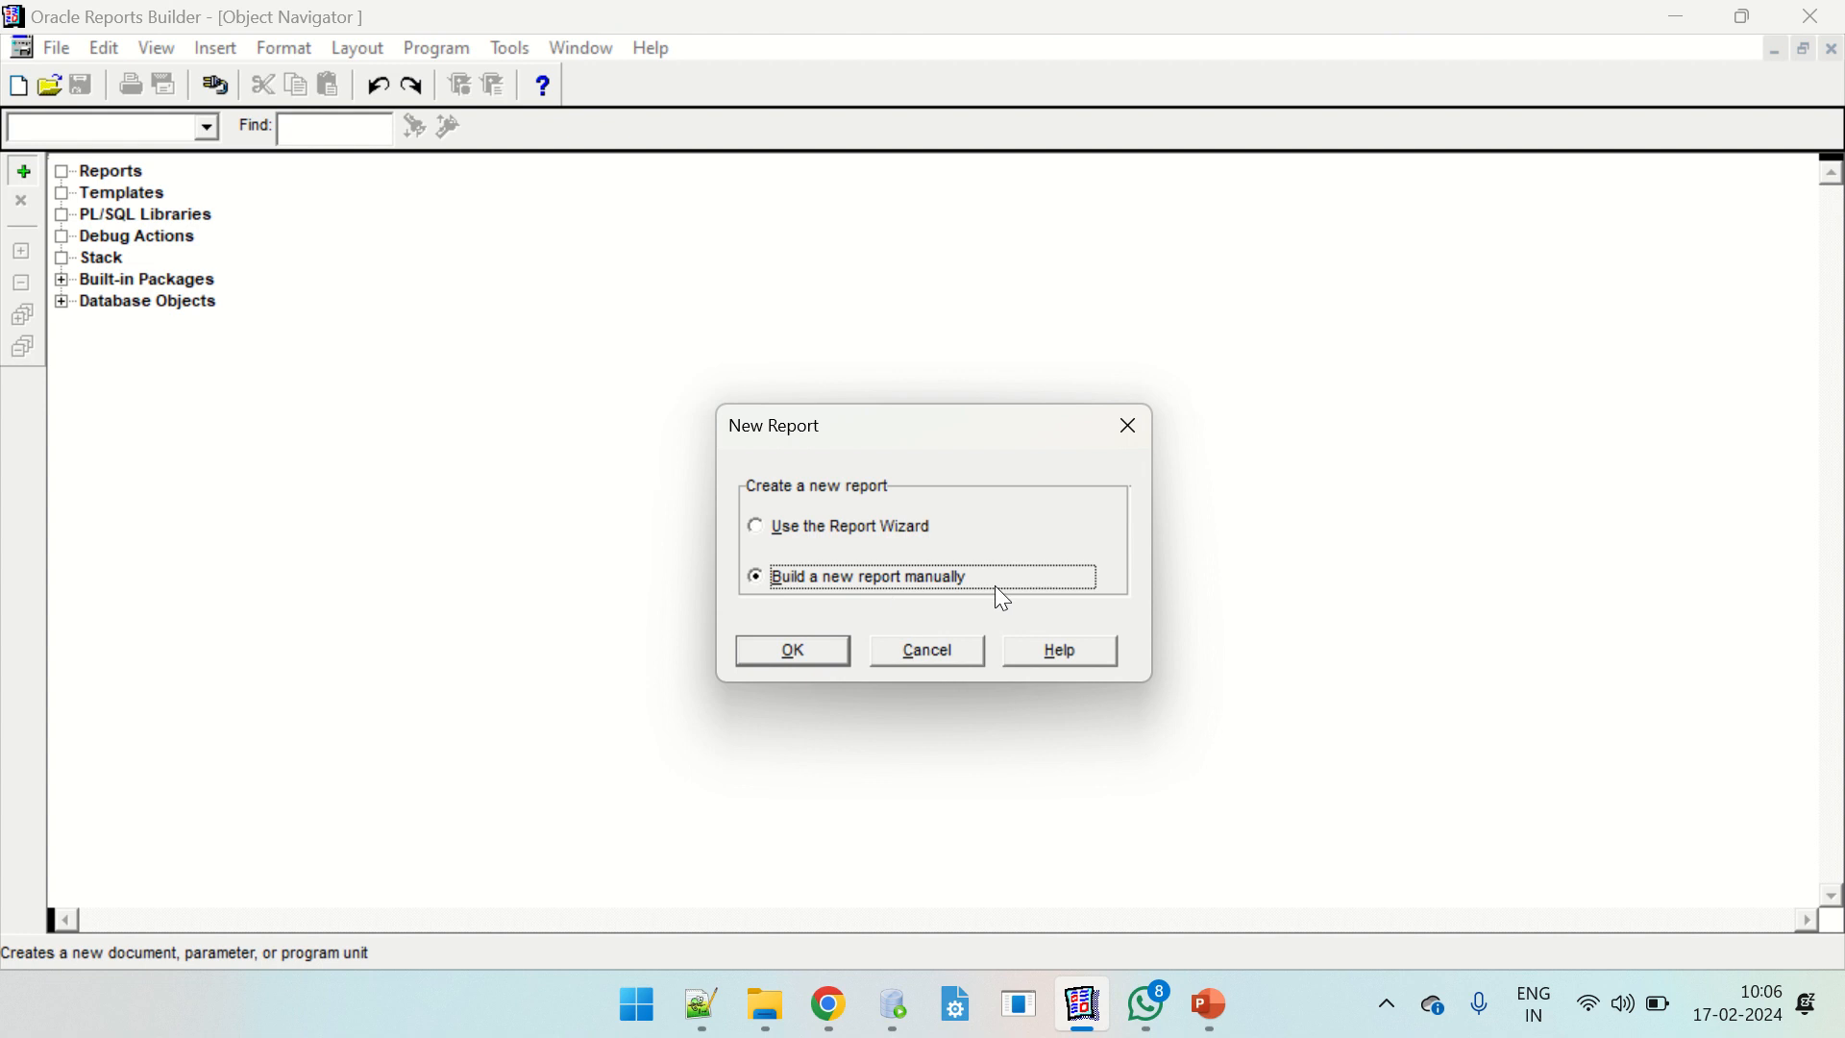
left_click(794, 652)
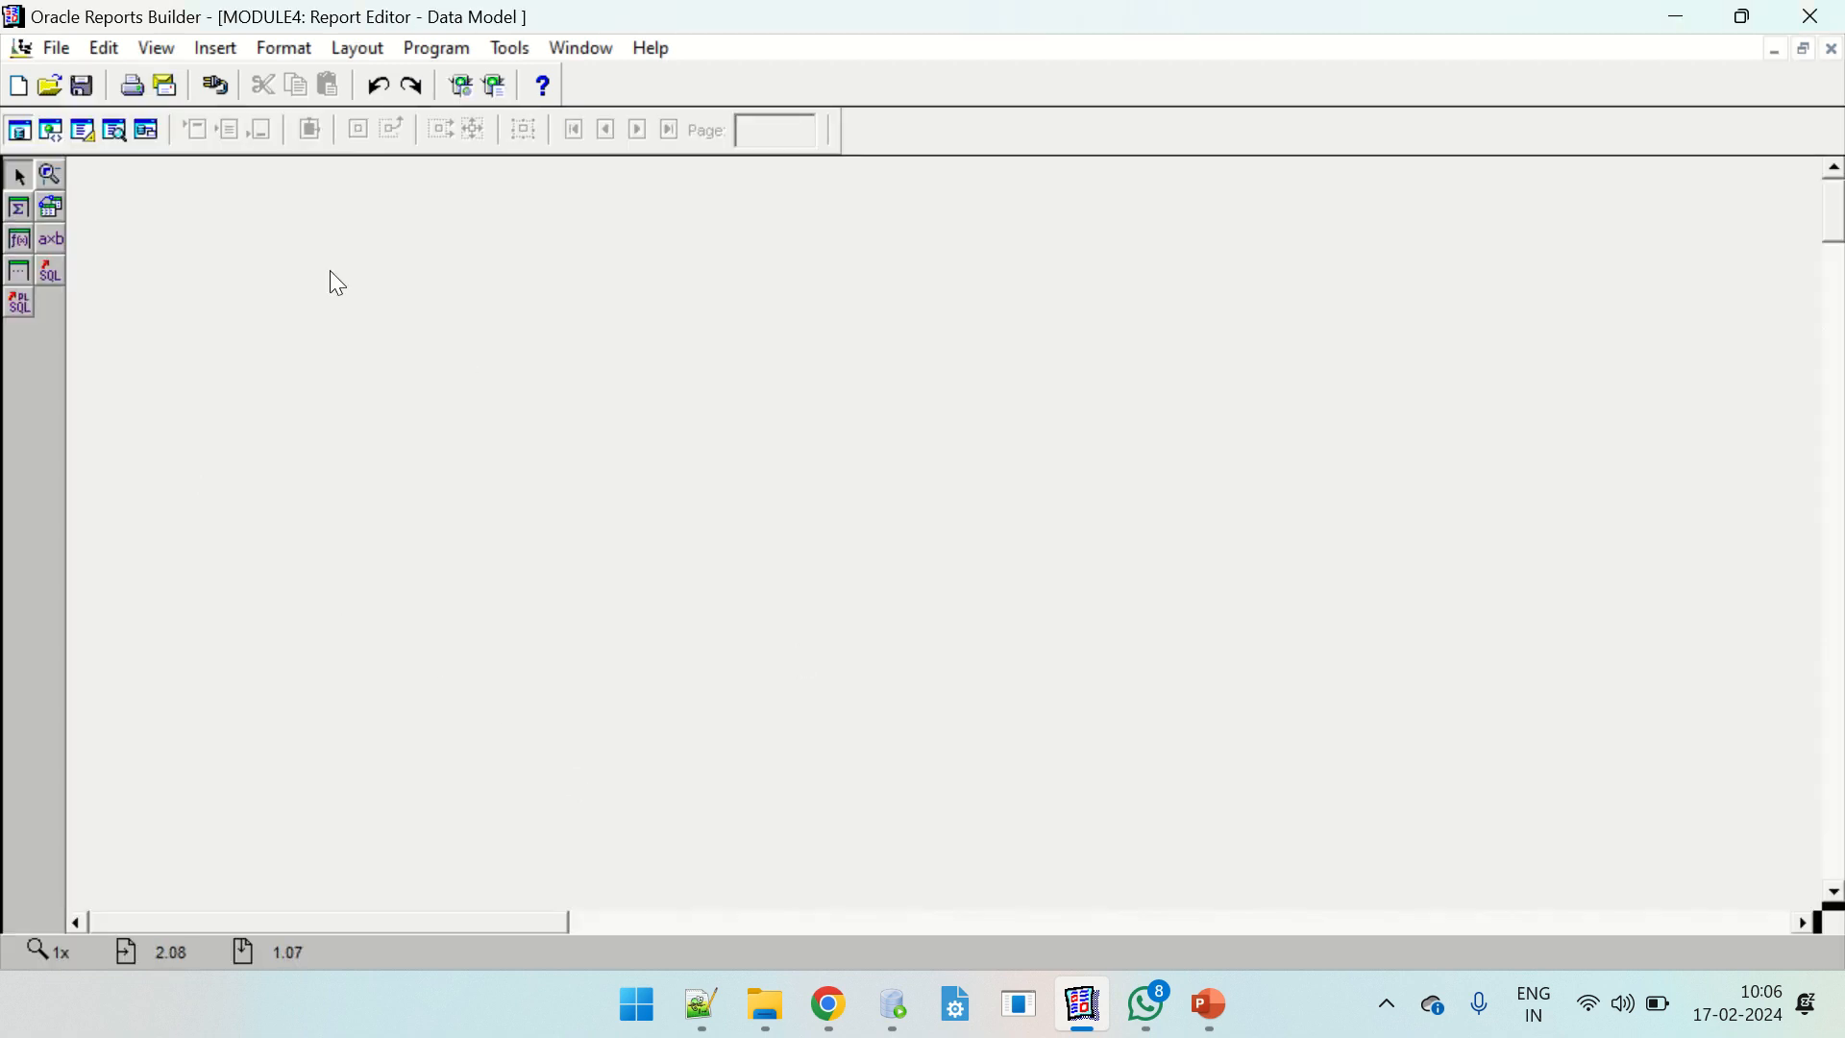
left_click(94, 140)
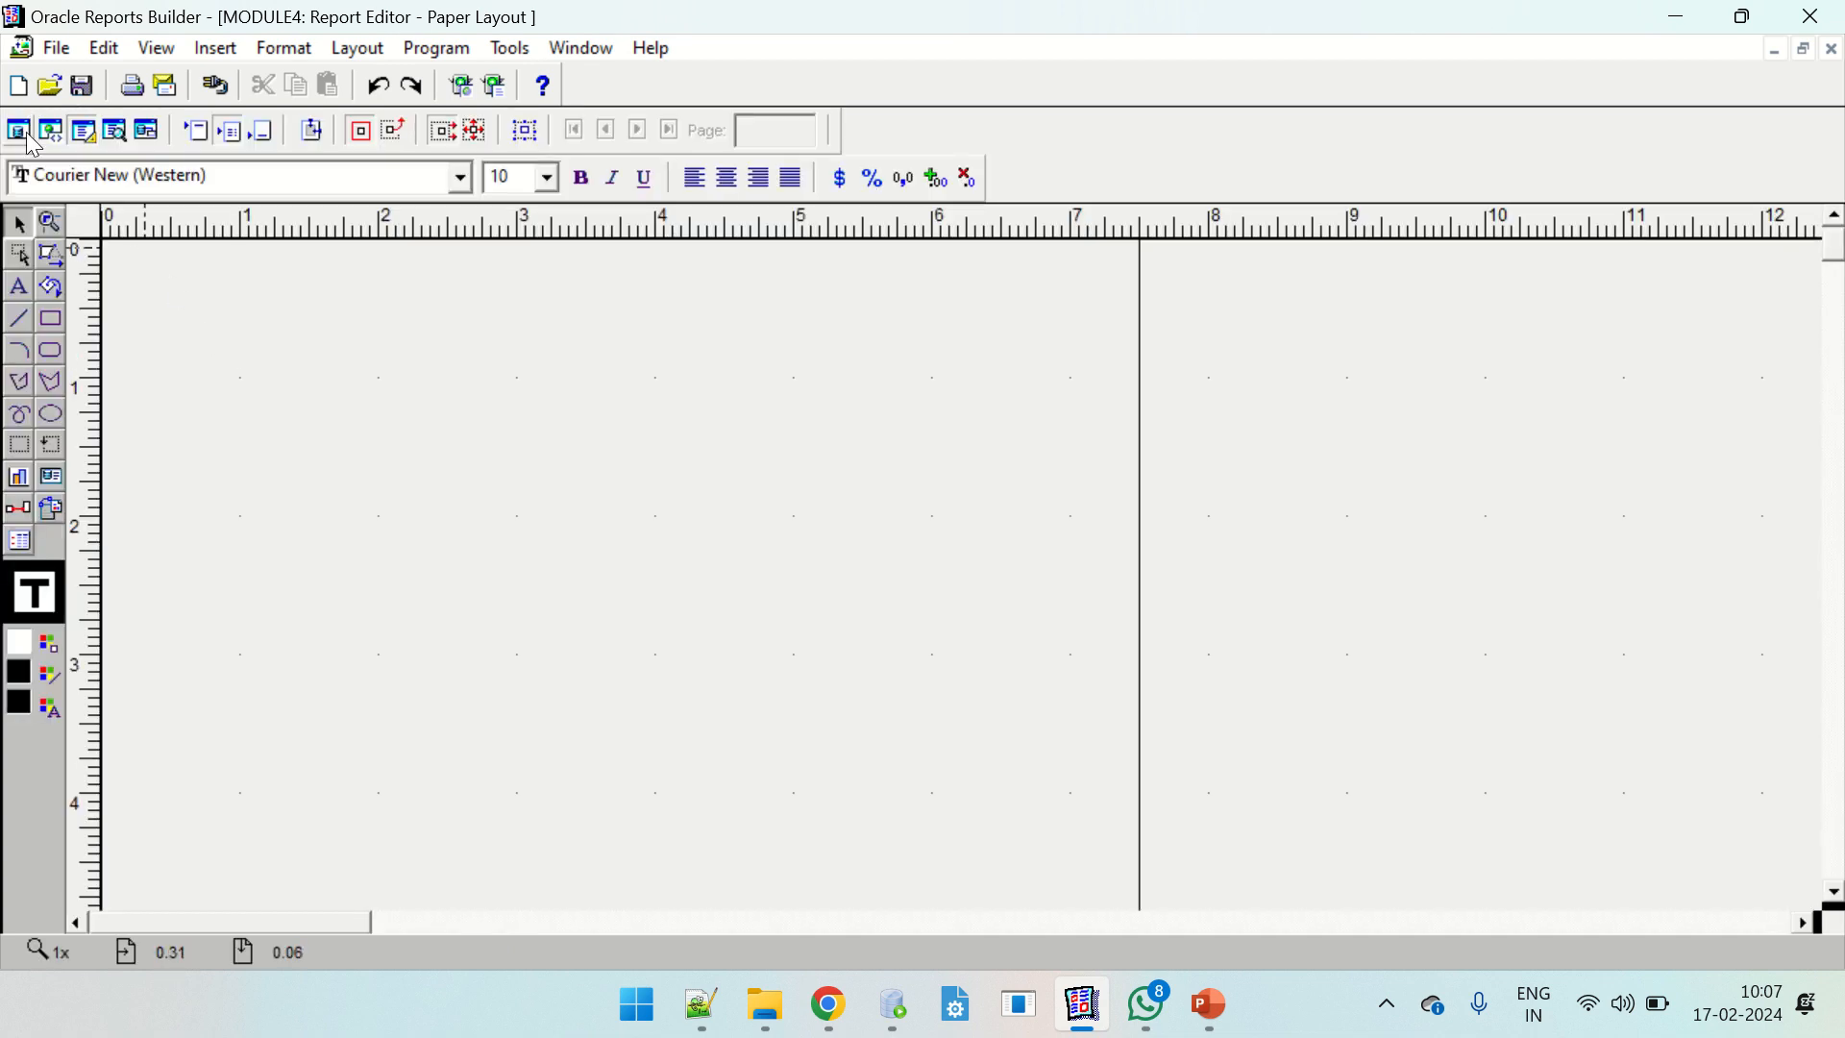
left_click(23, 135)
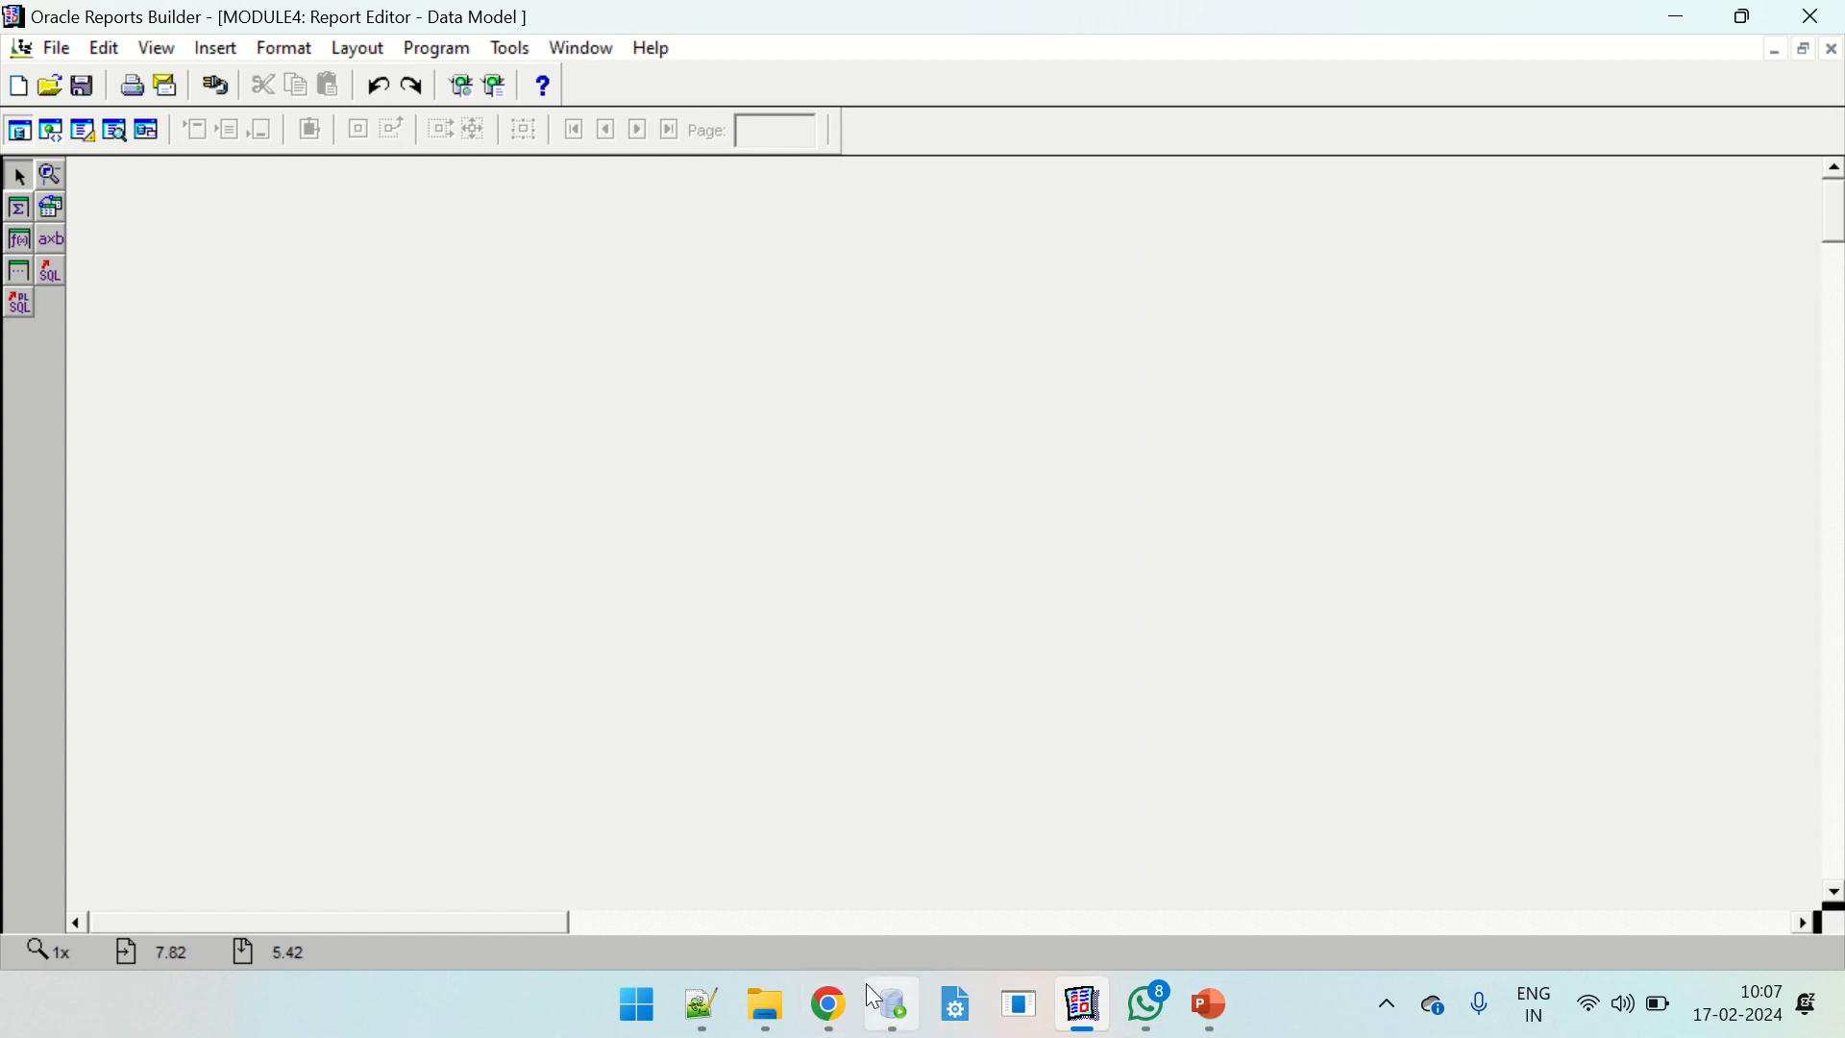
Switch to File Explorer and review the payslip layout in Salary Slip Format.jpg from the Extra Stuffs folder.
mouse_move(872, 1009)
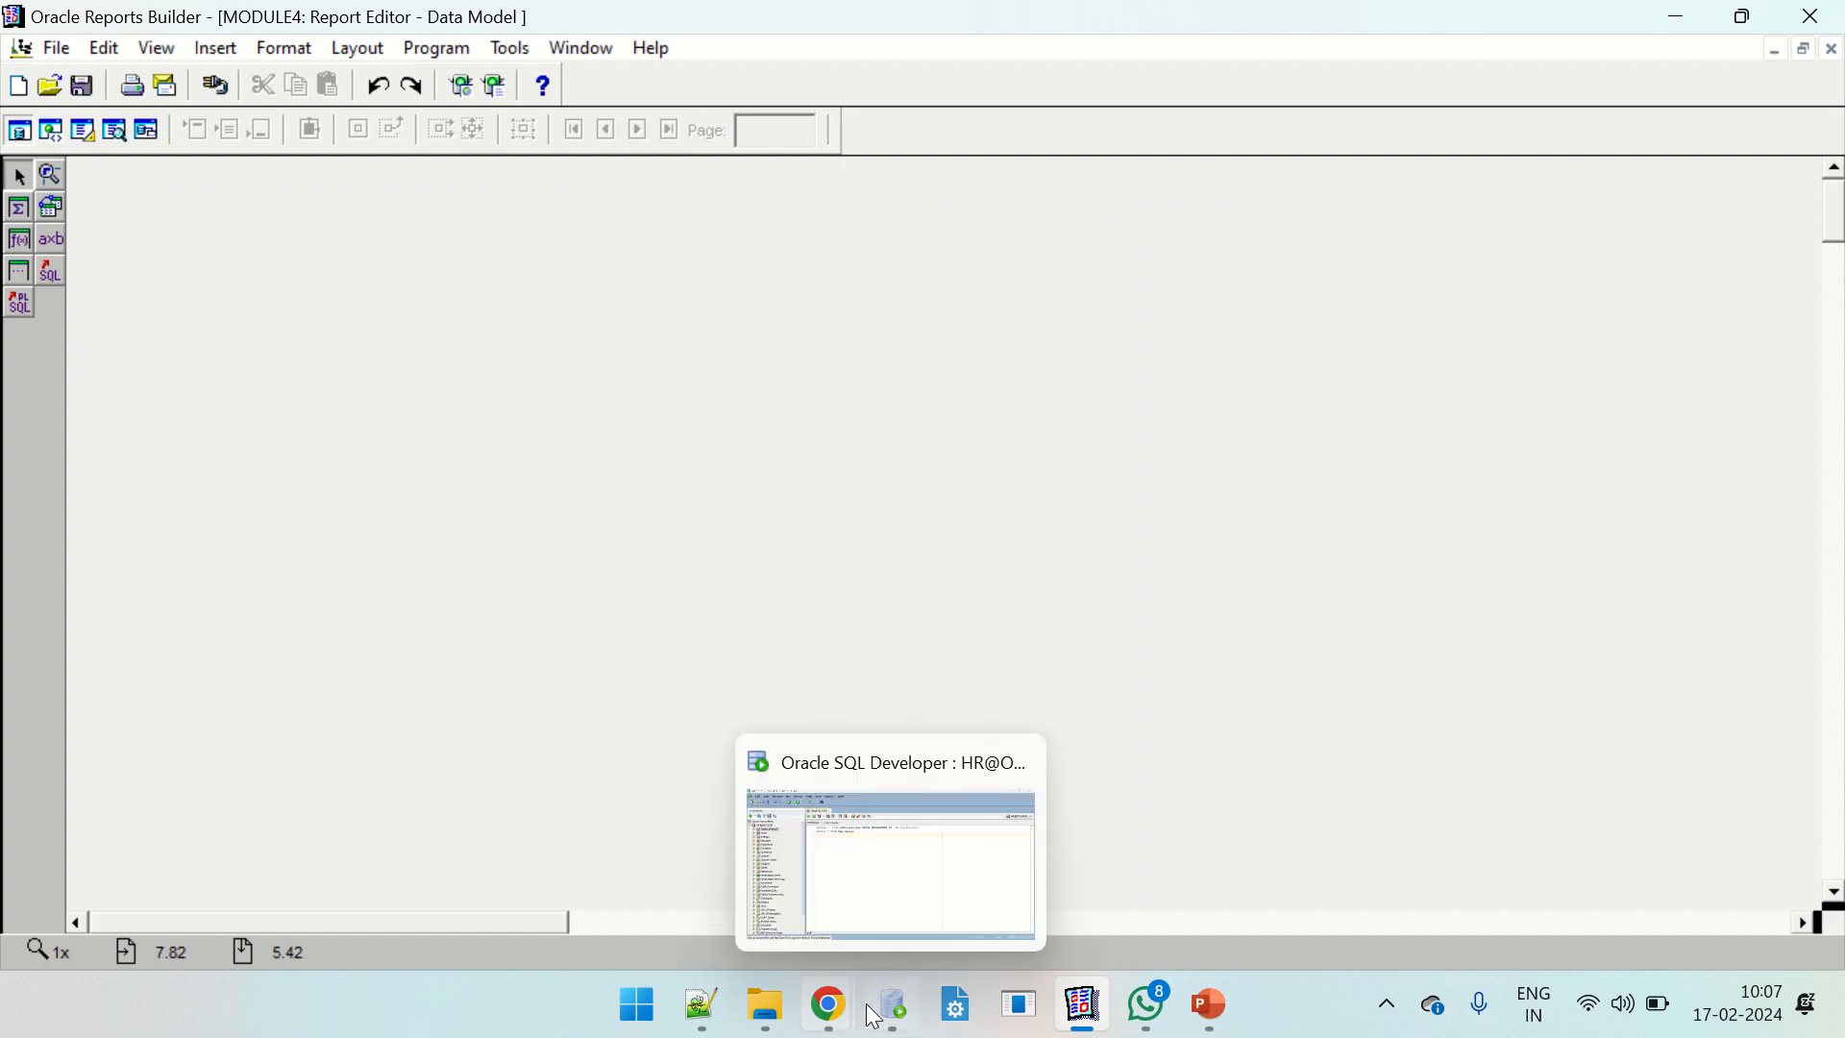
left_click(780, 1015)
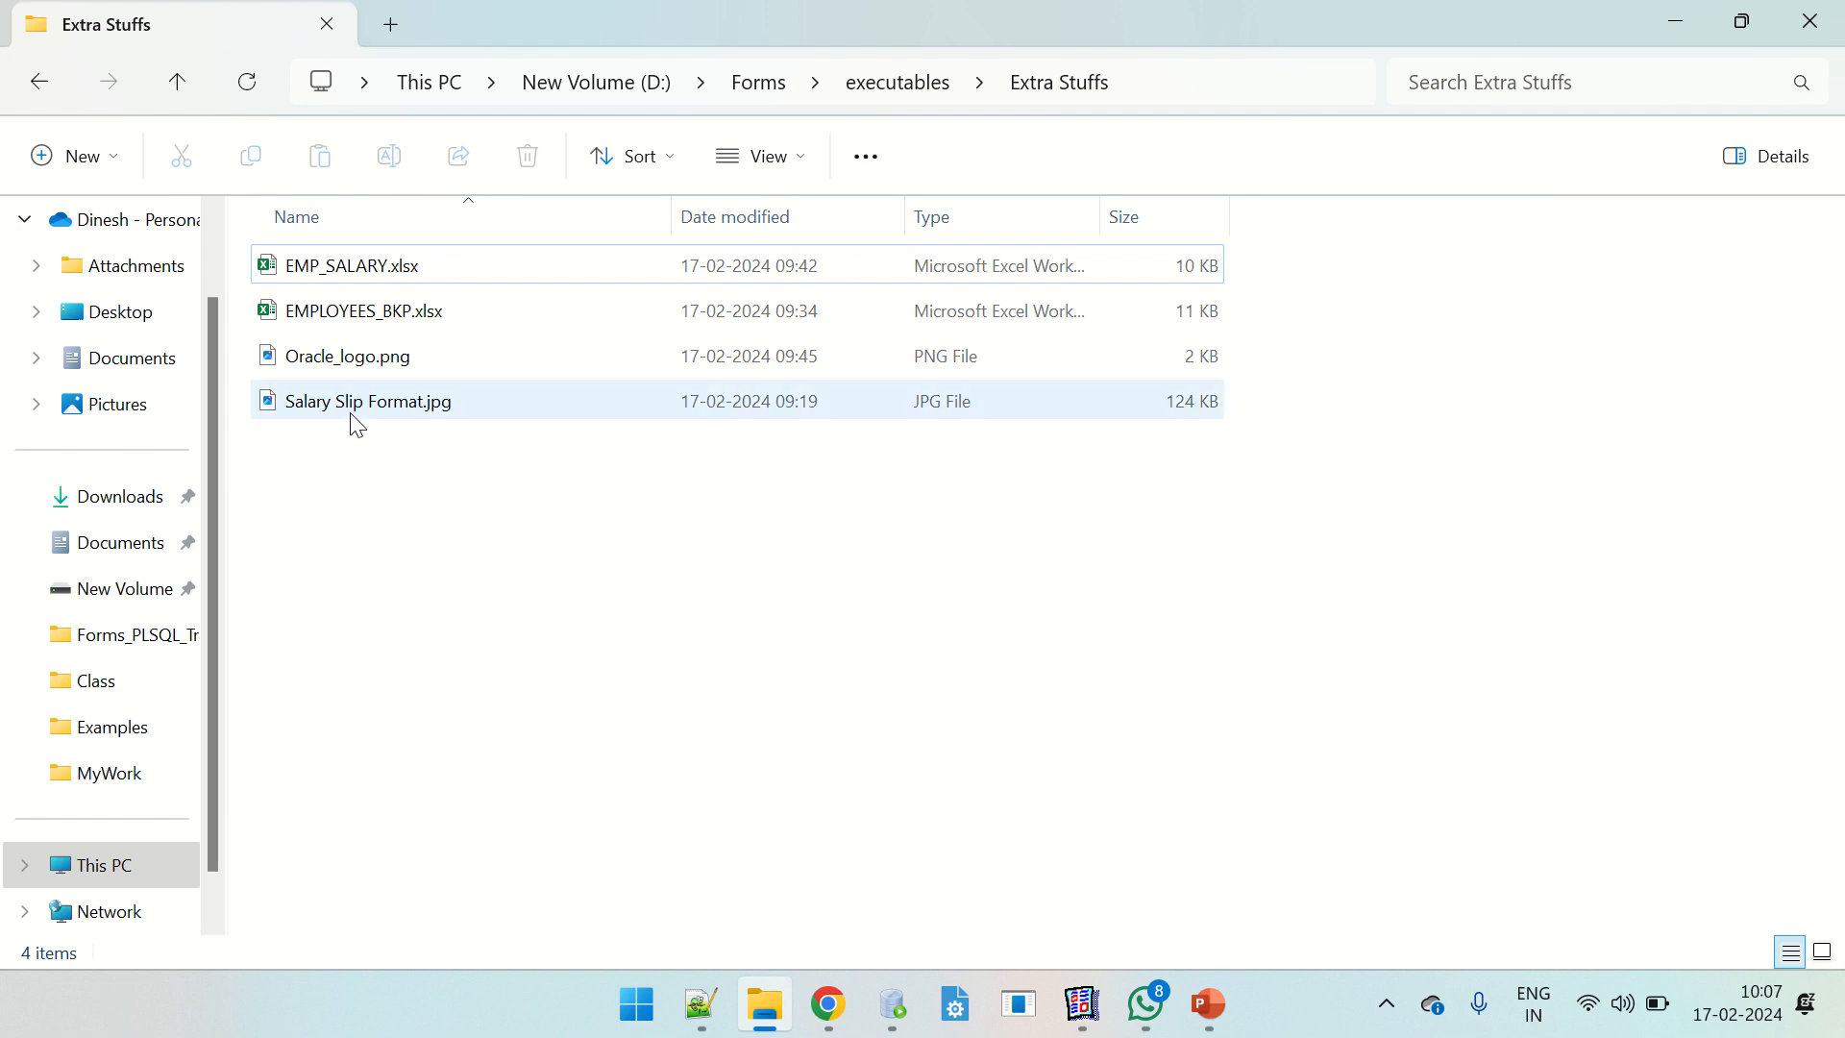
left_click(349, 419)
double_click(349, 420)
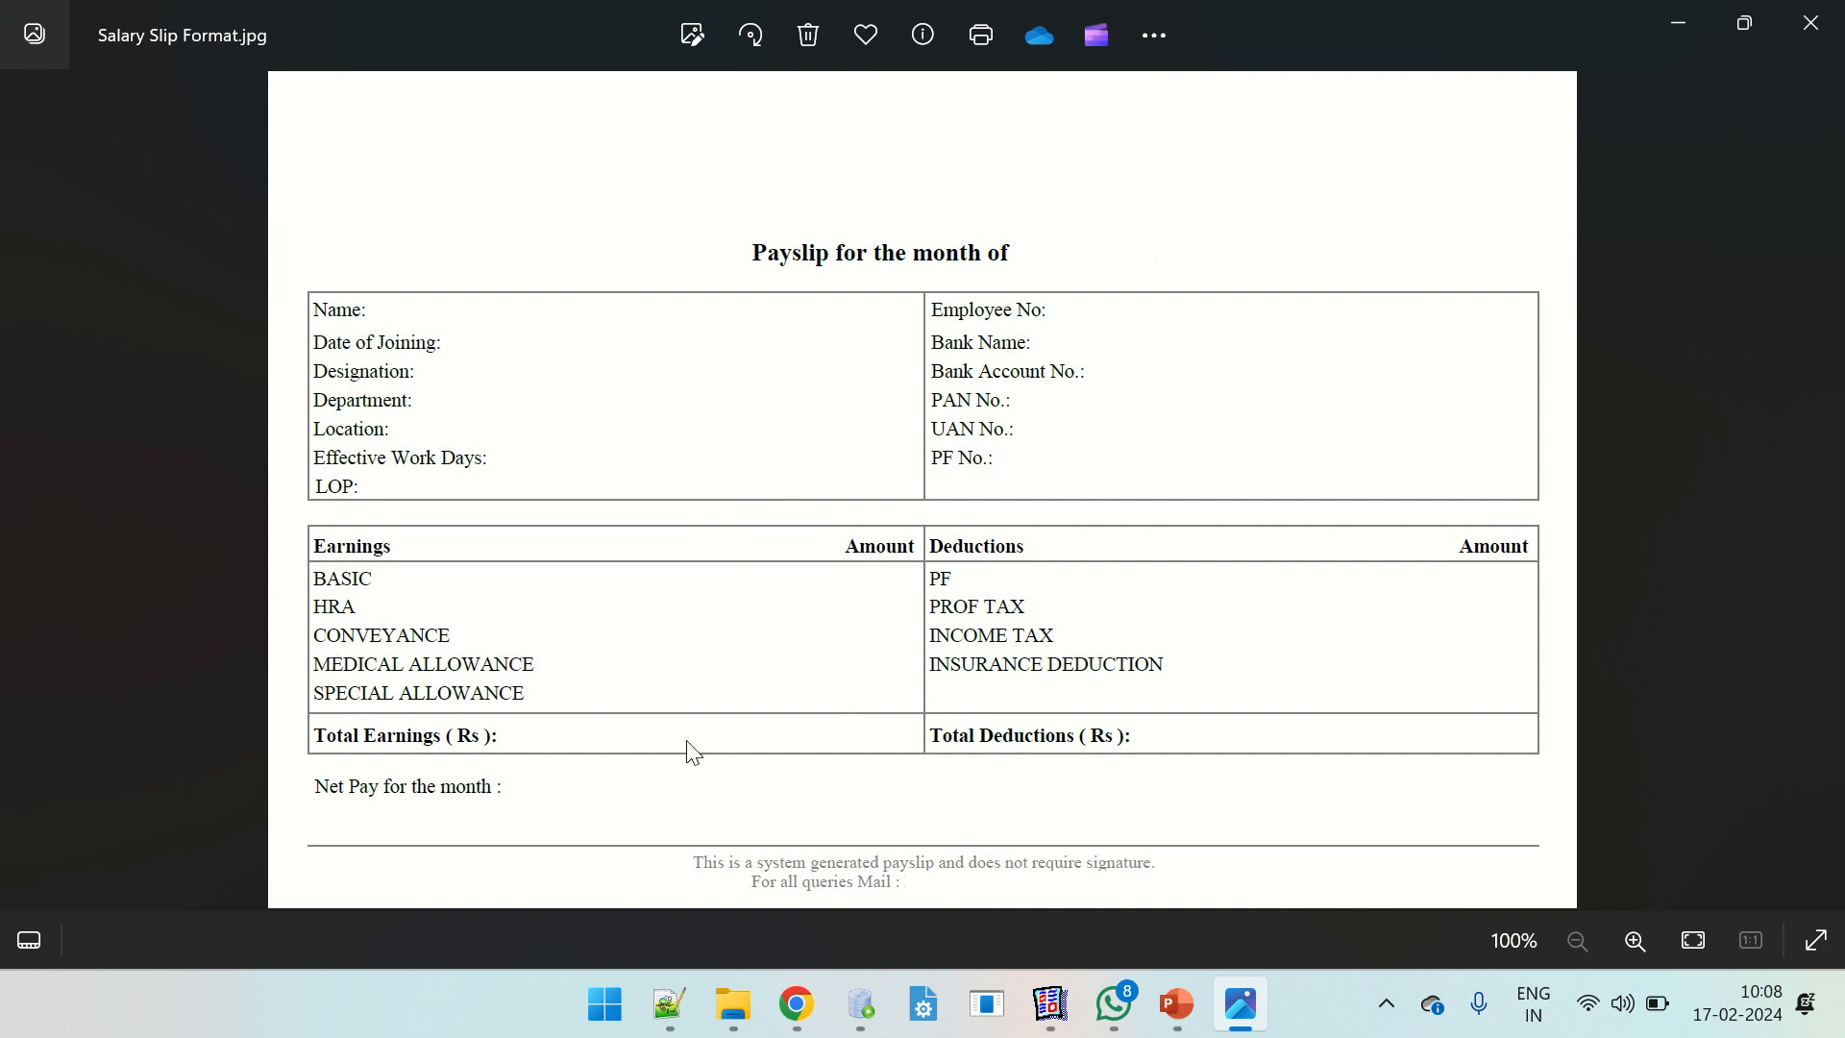
left_click(1809, 32)
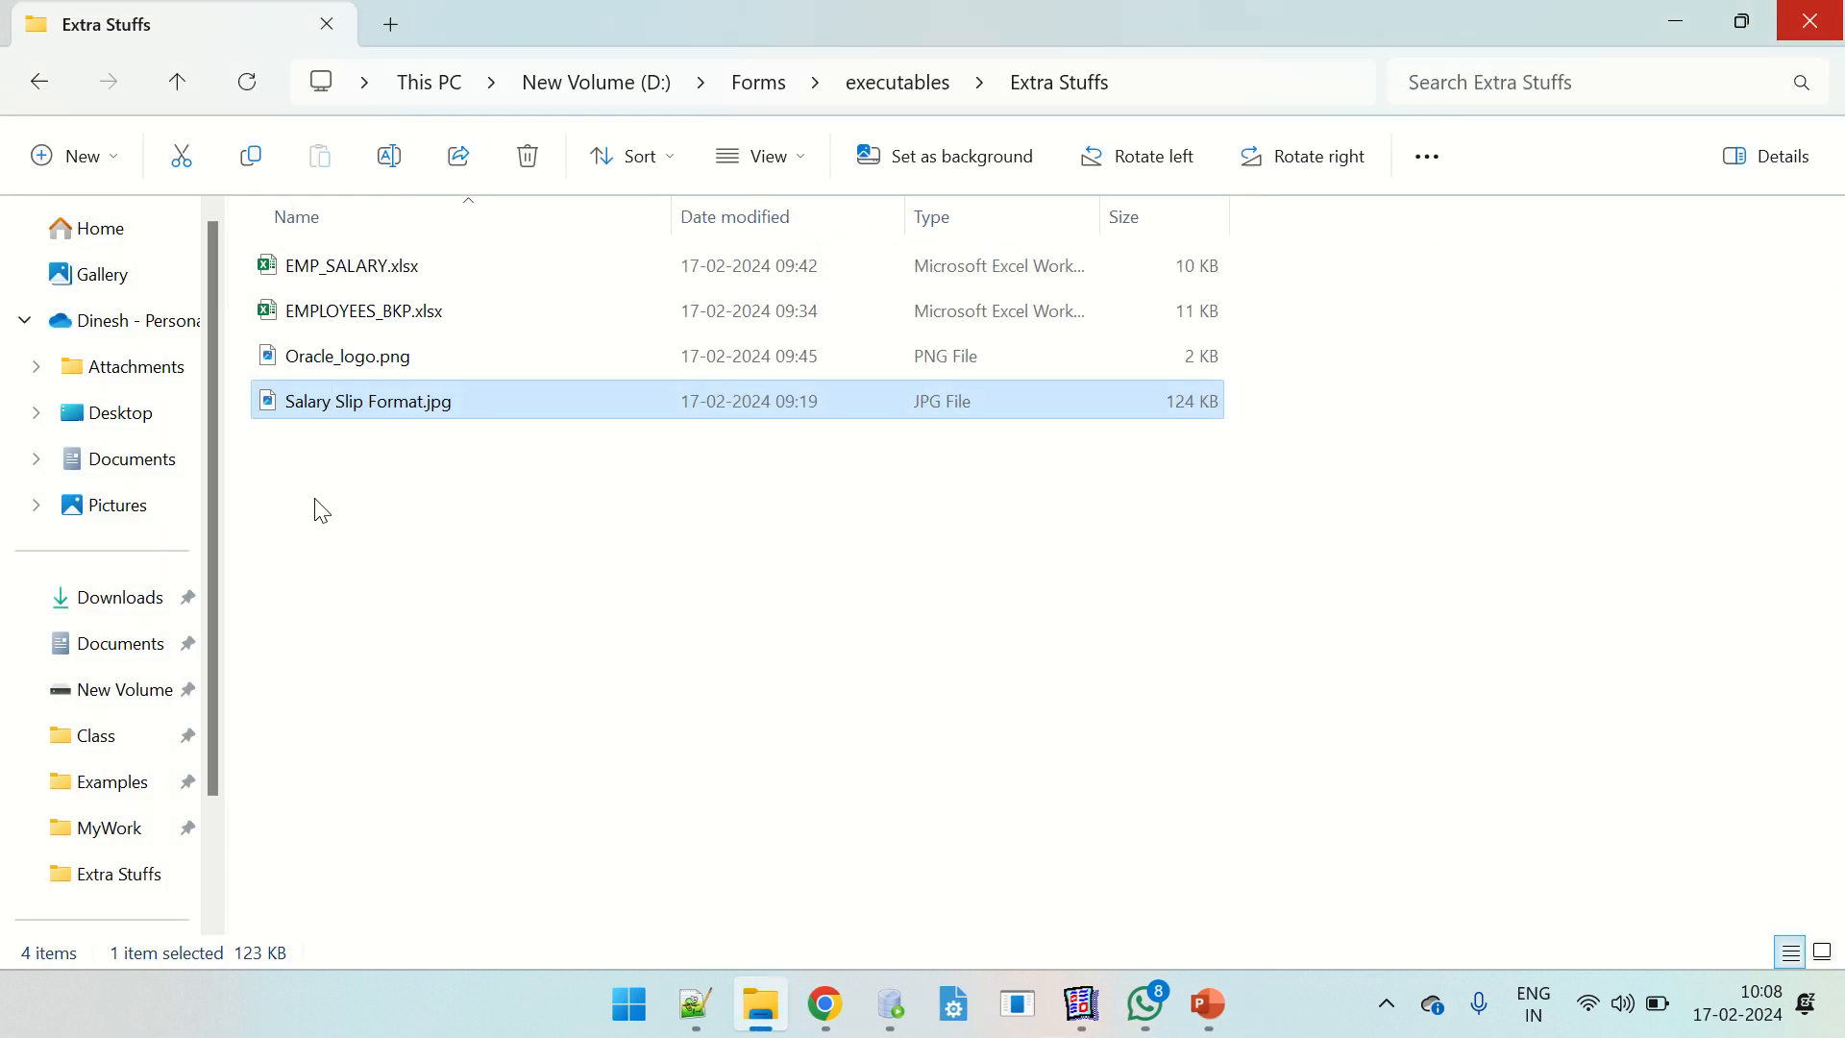
left_click(1675, 22)
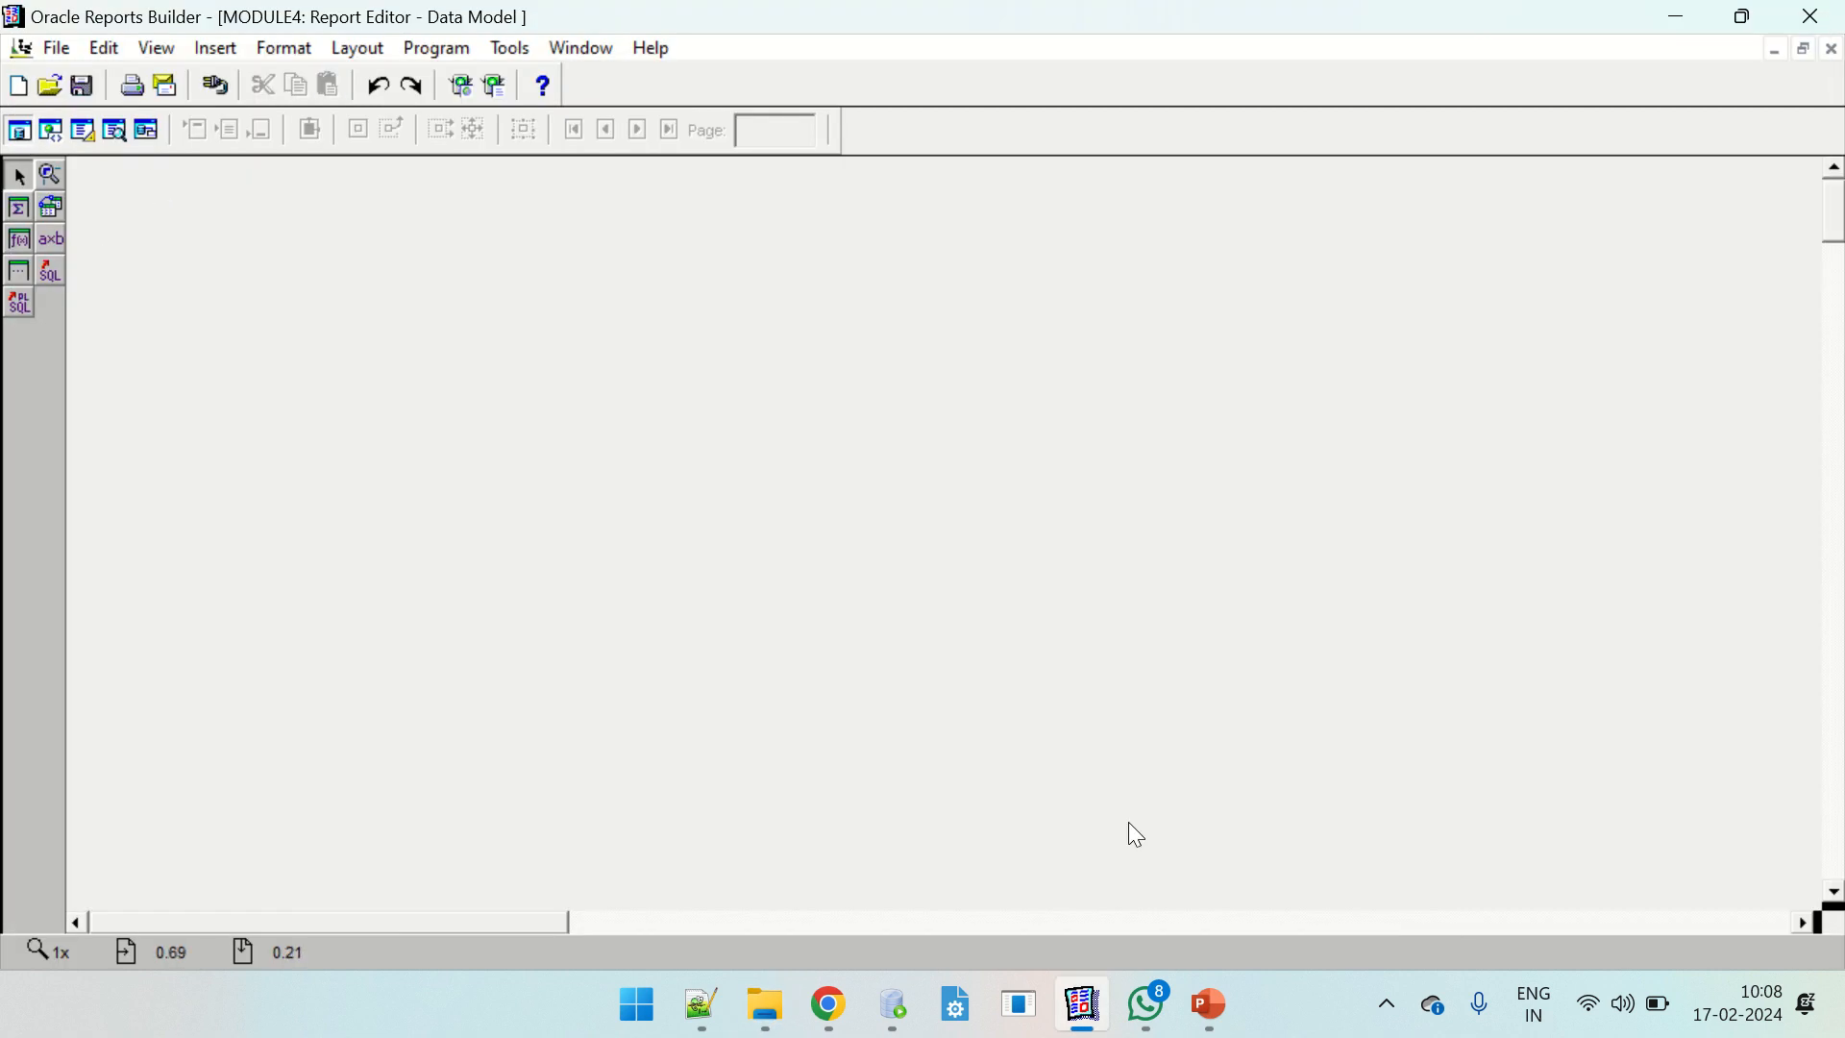
Switch to Oracle SQL Developer, run only "select * from employees_bkp" and examine the returned employee columns.
left_click(894, 1005)
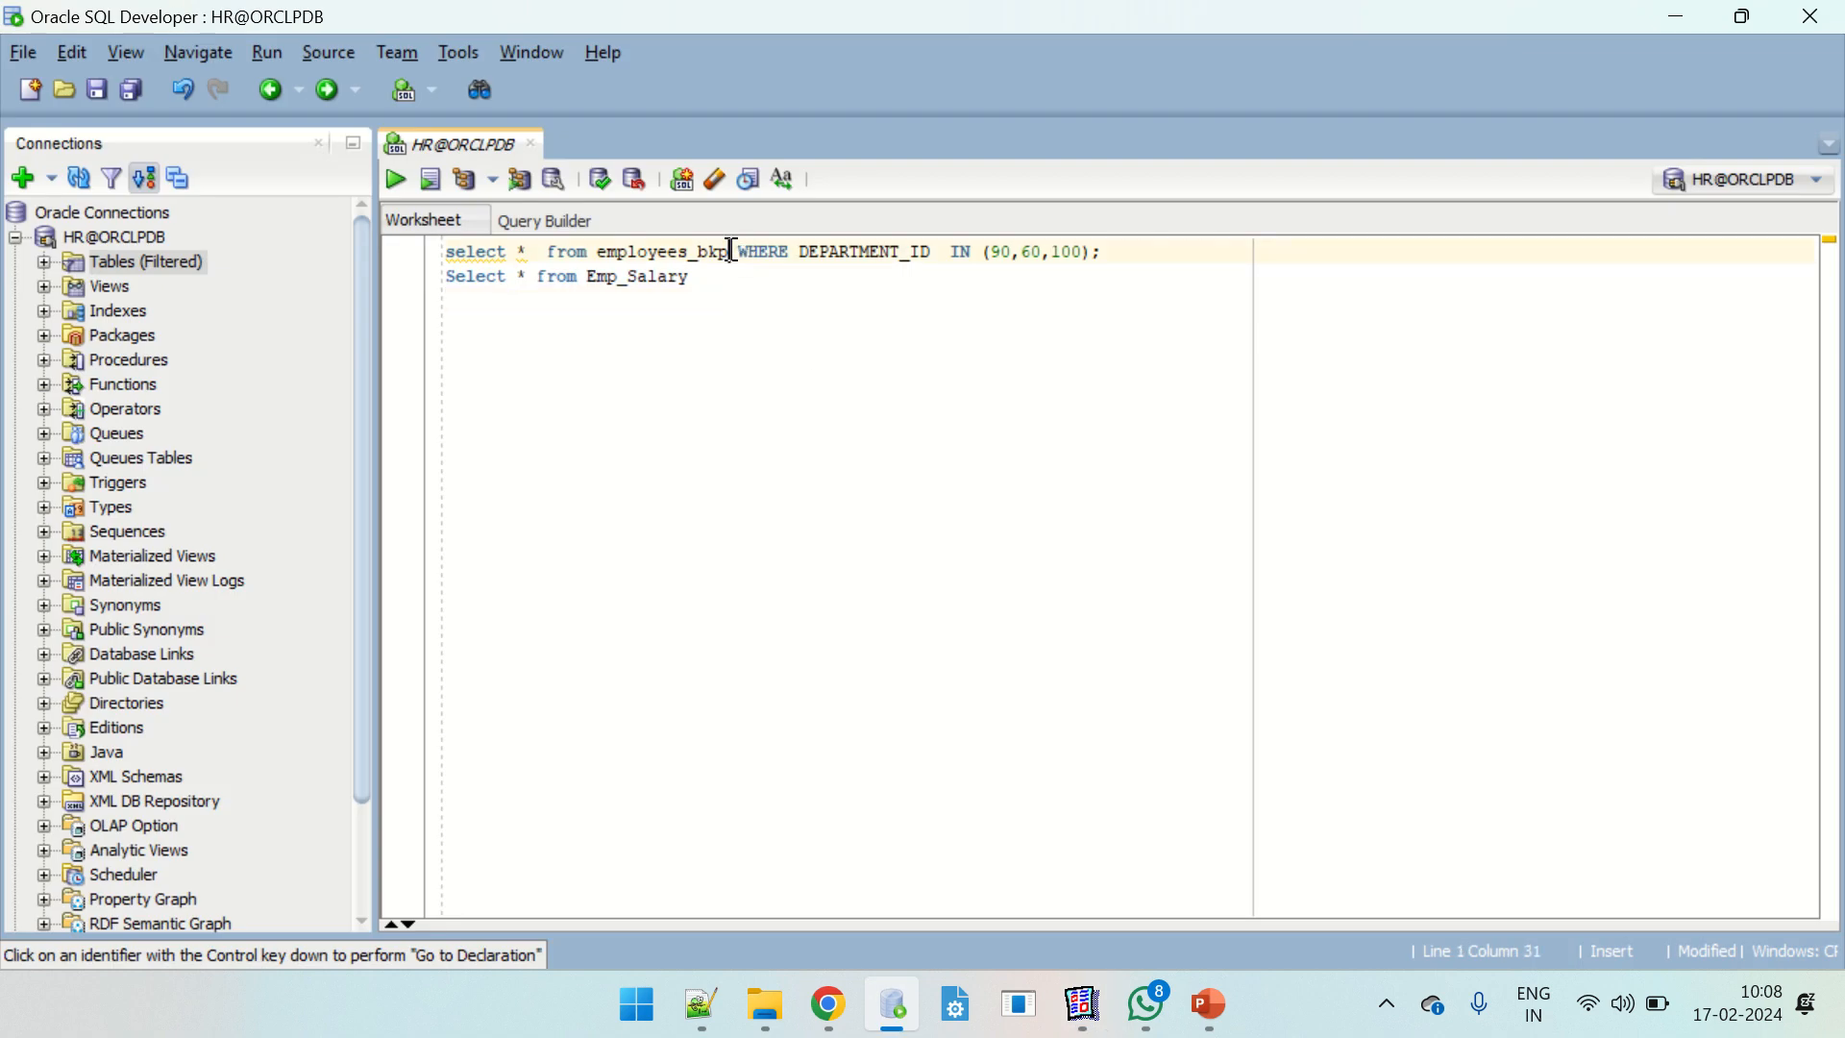
left_click_drag(732, 252, 446, 252)
left_click(396, 180)
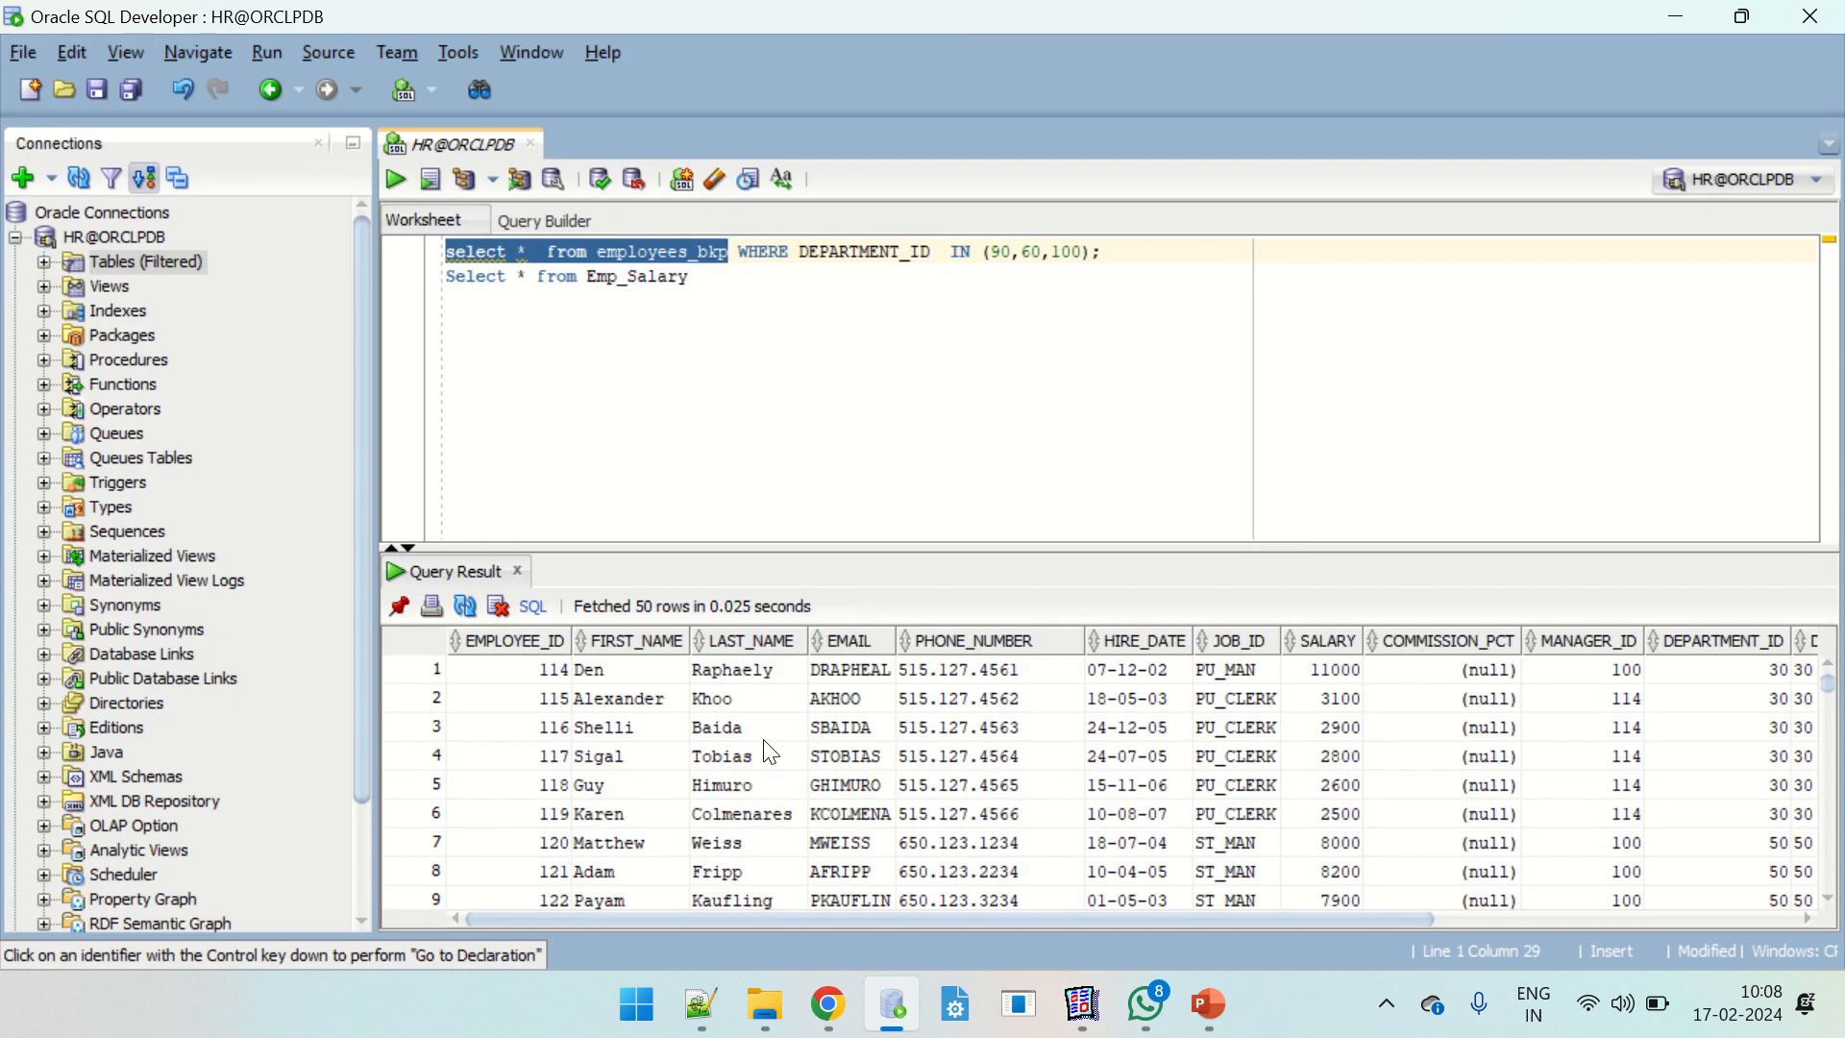
left_click(740, 728)
left_click_drag(961, 698, 1561, 750)
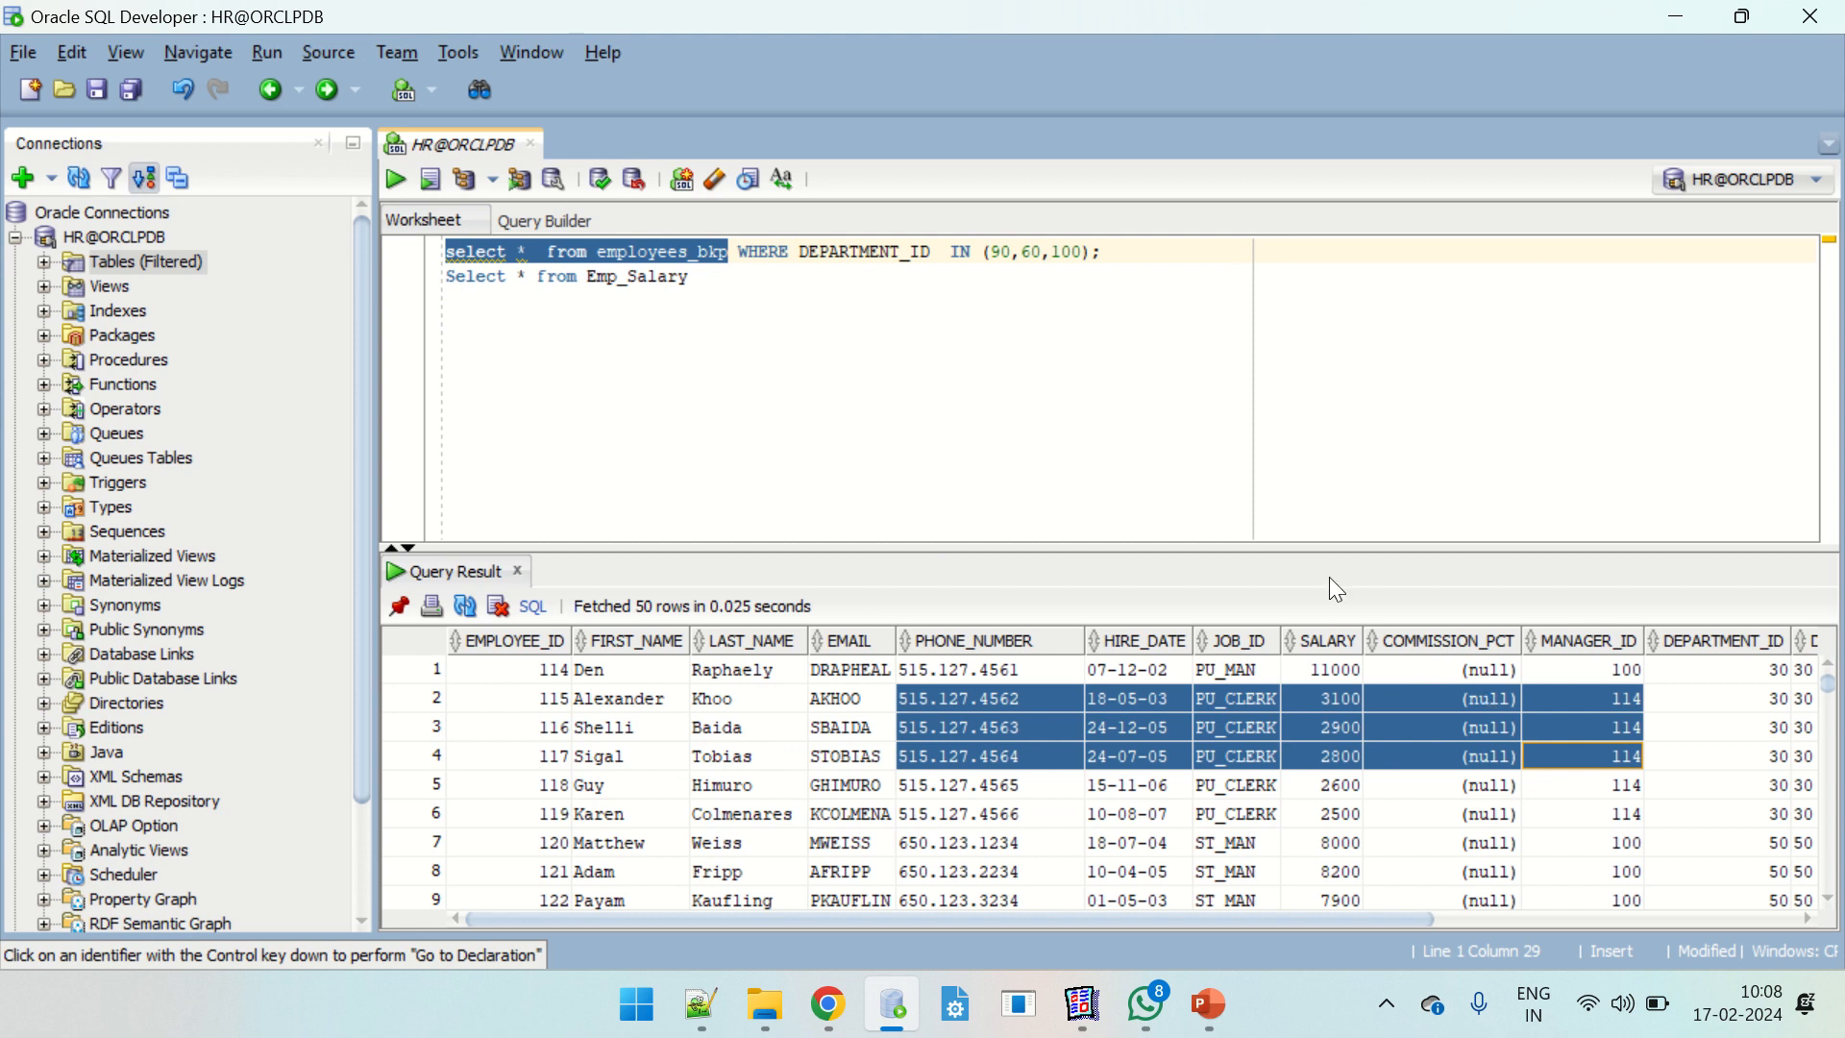
Terminate the Emp_Salary query with a semicolon and begin a new line below it.
left_click(749, 441)
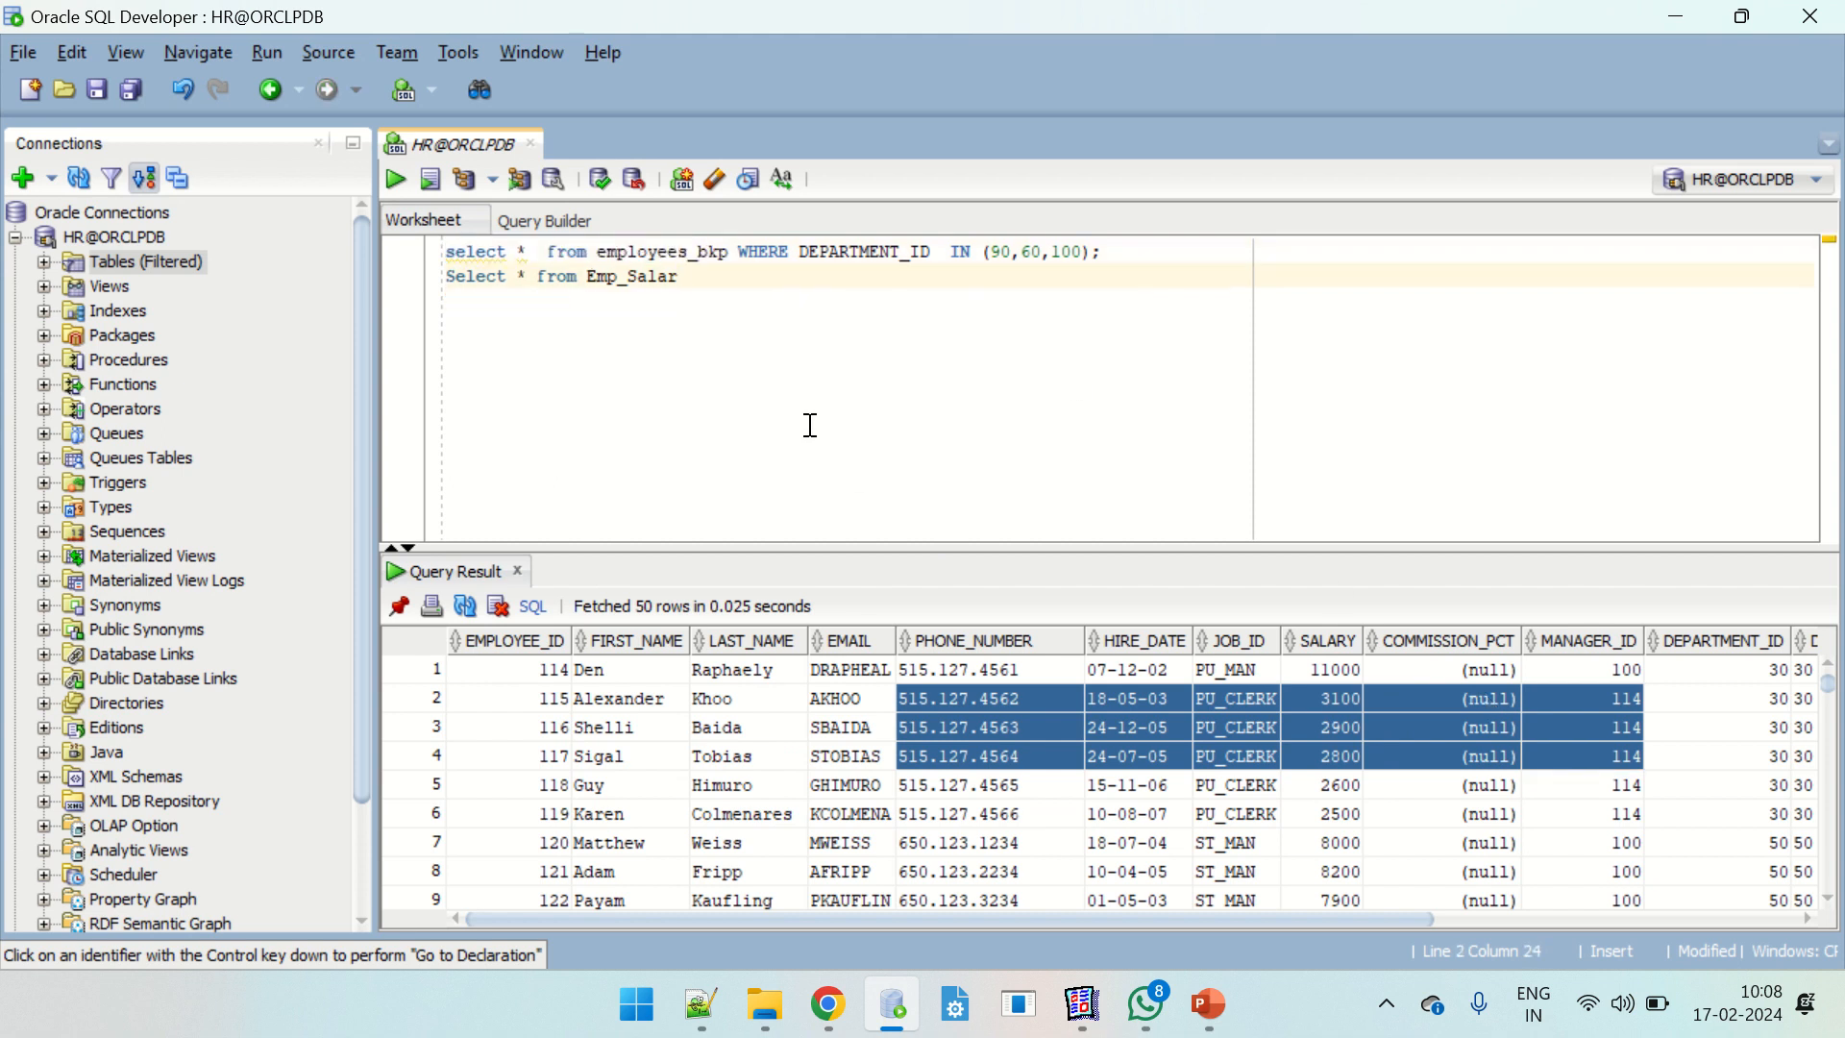
type("y;")
key("Return")
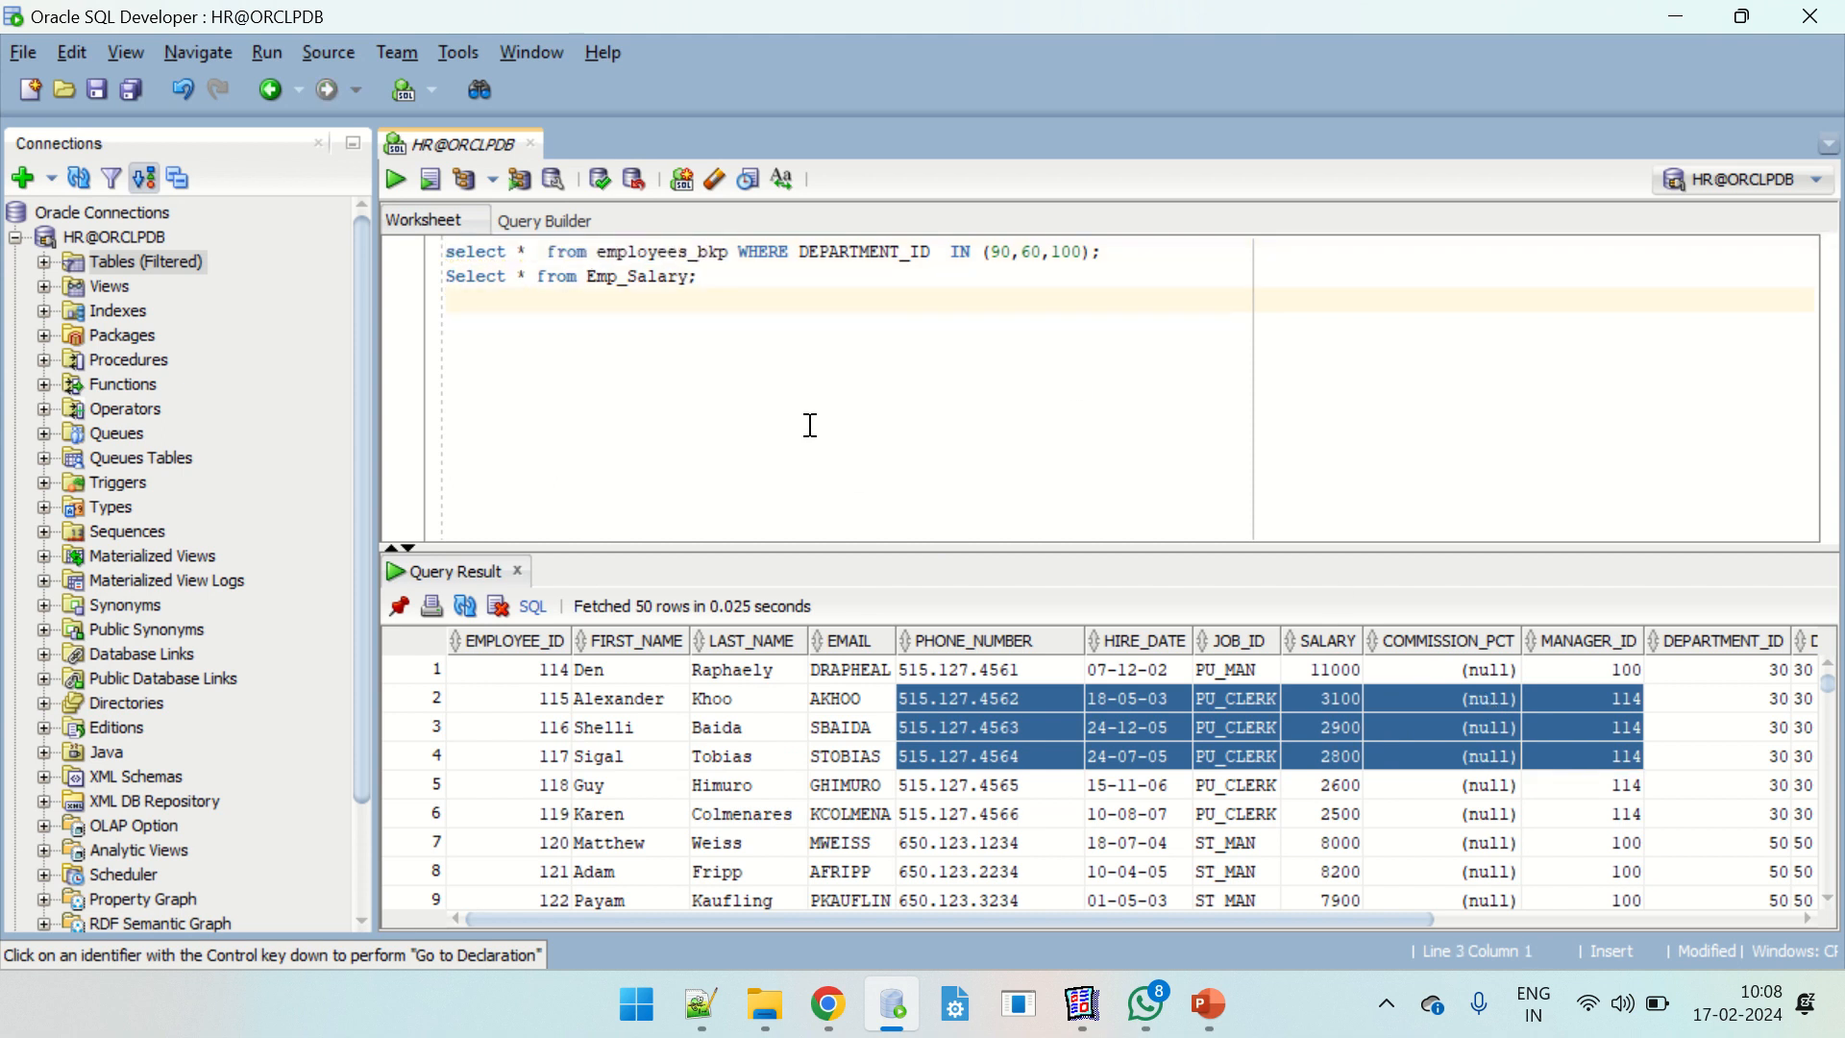
Write a query selecting * from Employees_bkp emp, Departments dept, with the from clause on its own line.
key("Return")
type("select ")
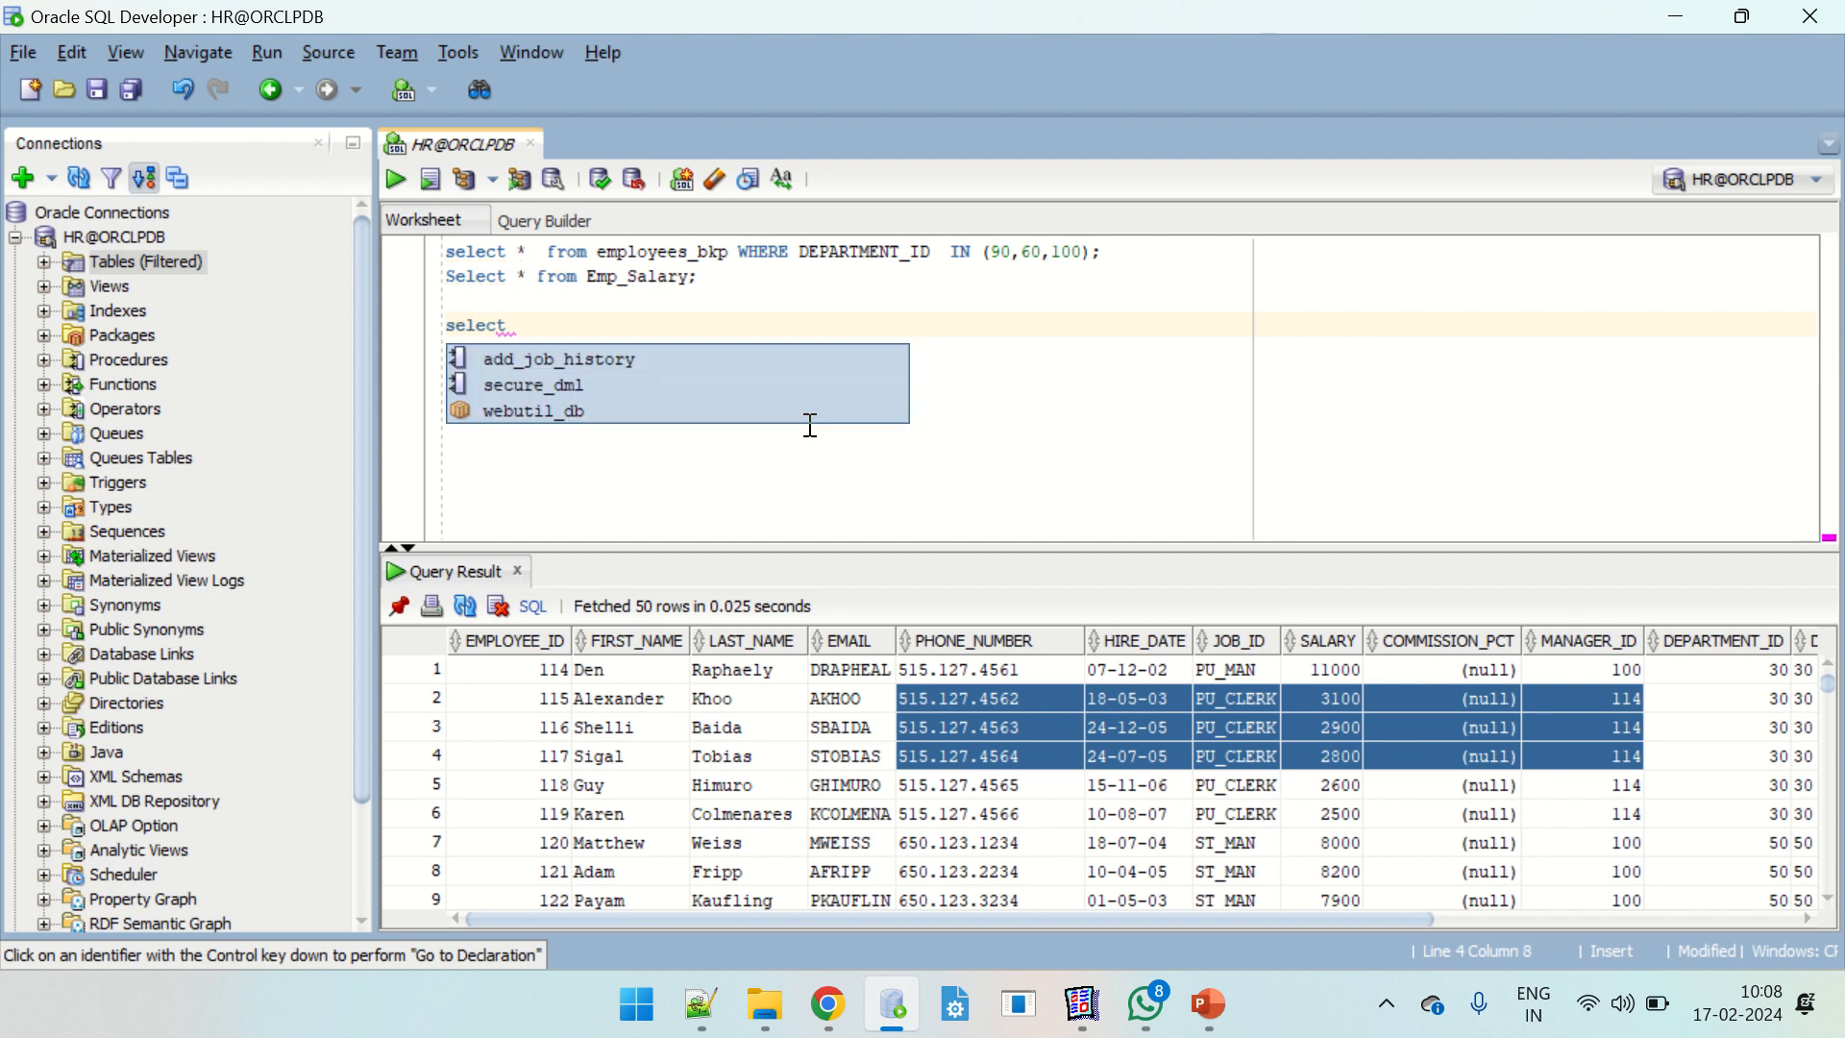
type("* from ")
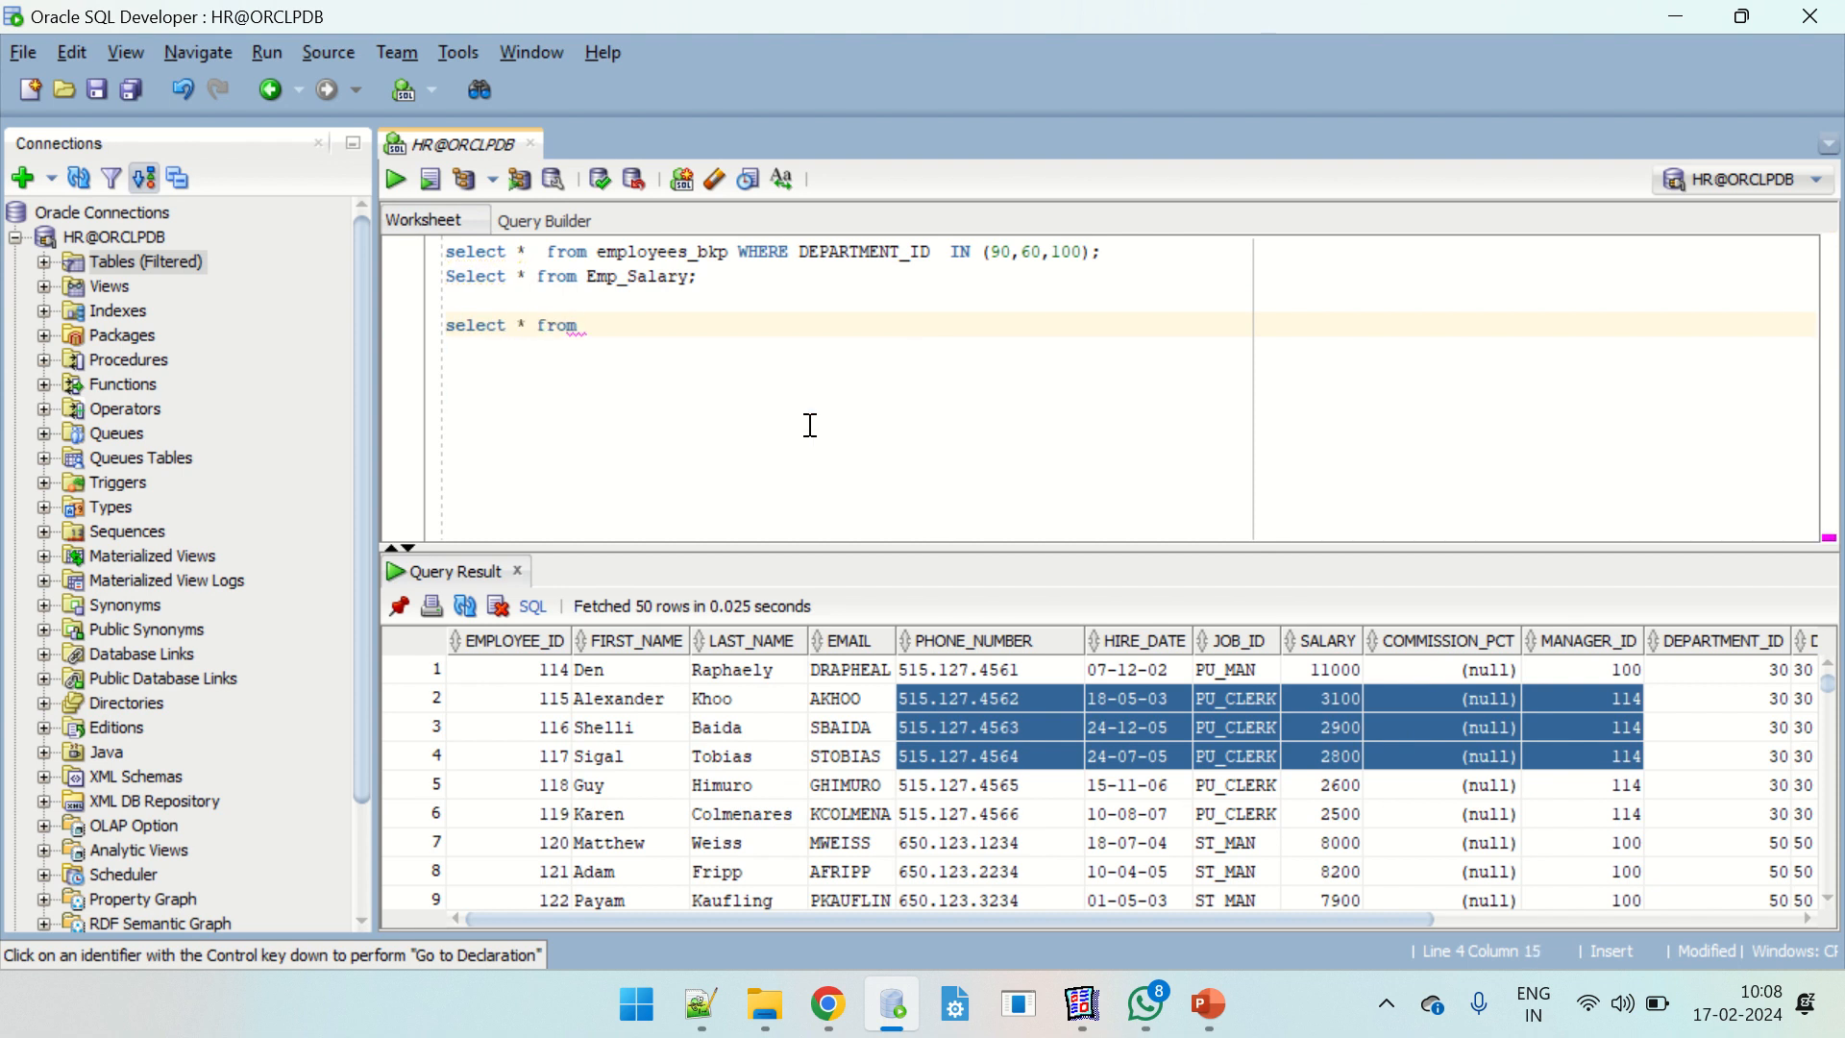
type("Employees_b")
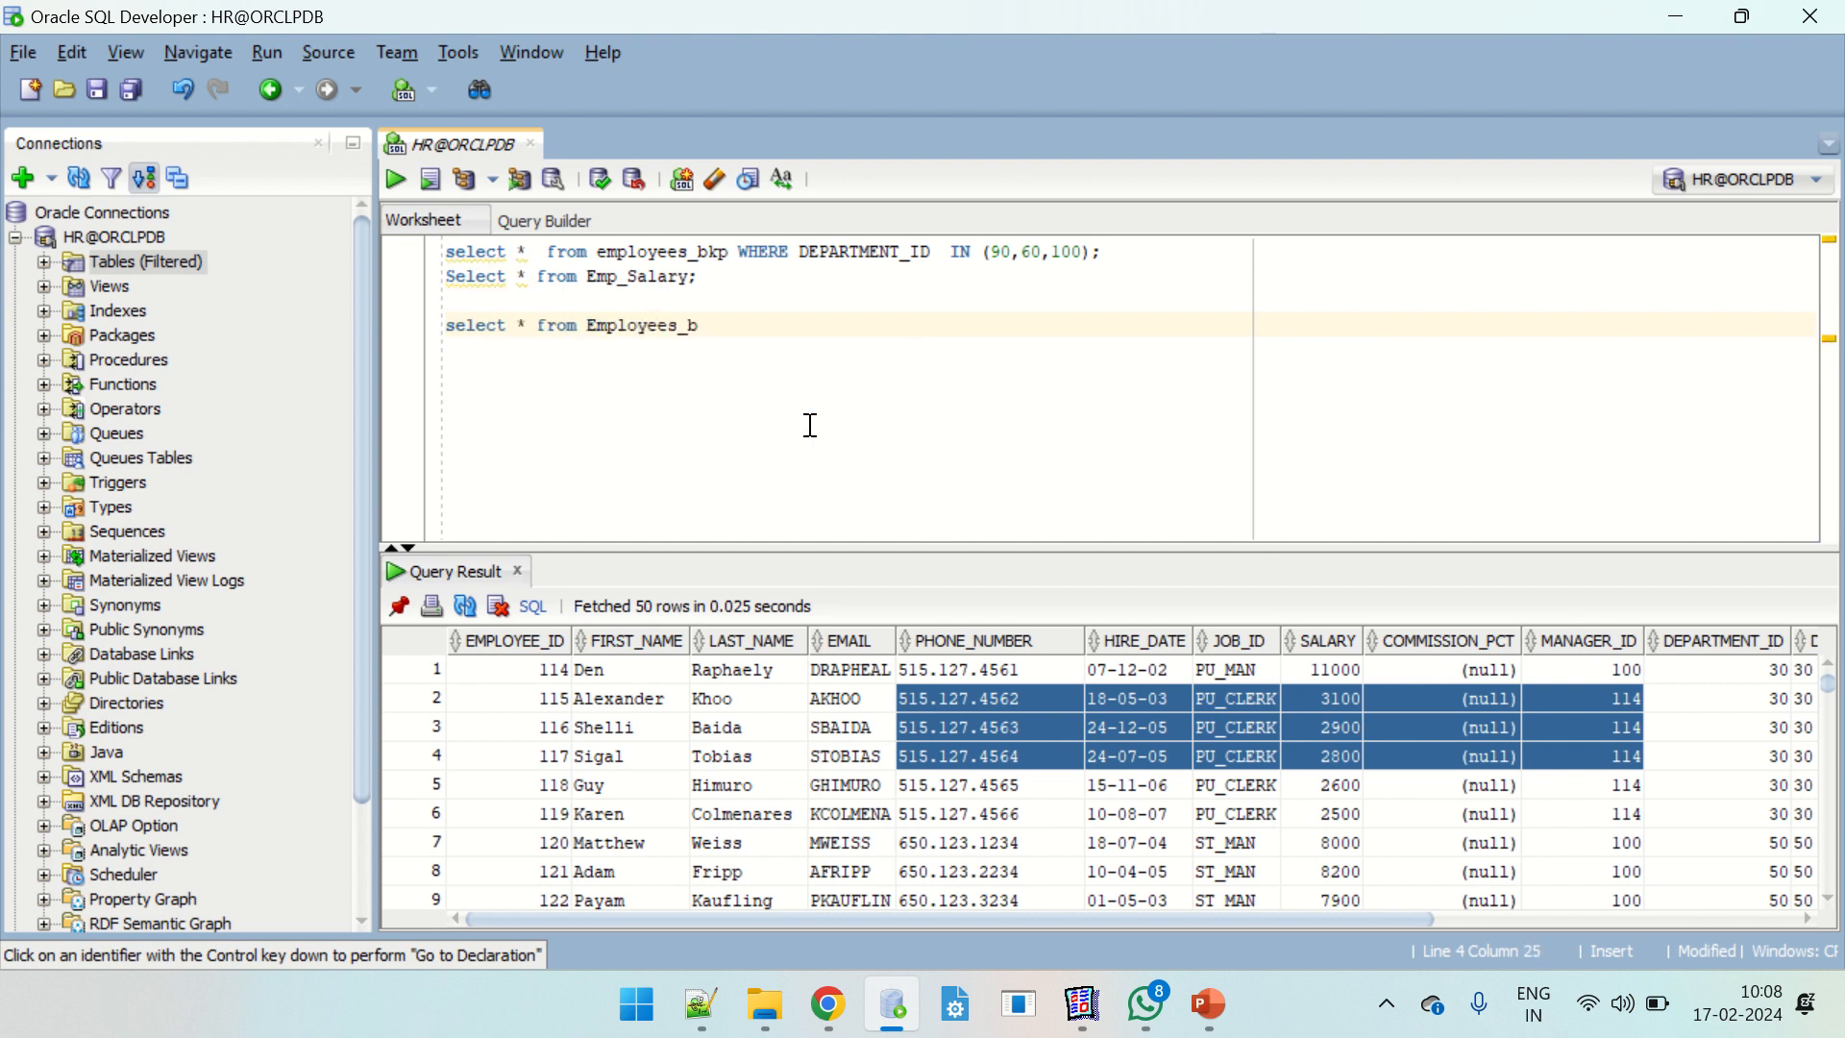
type("kp emp, Departments ")
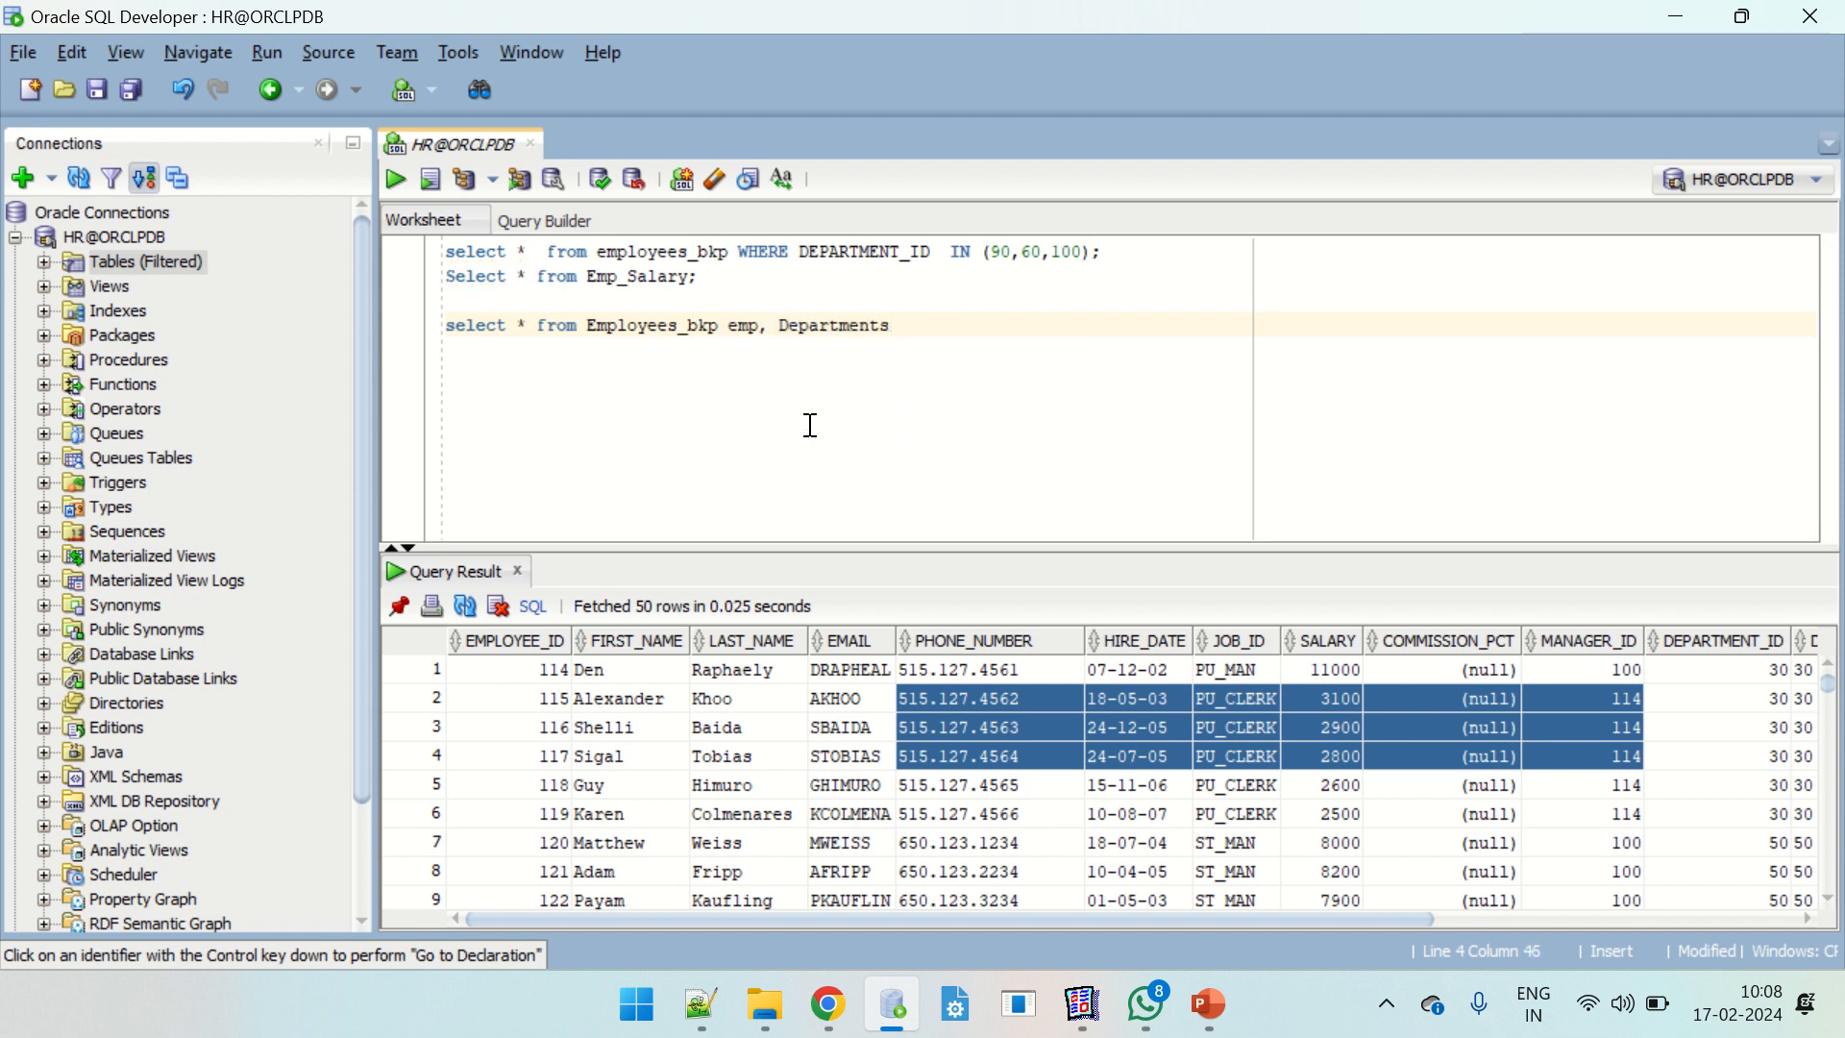
type("dept")
left_click(539, 327)
key("Return")
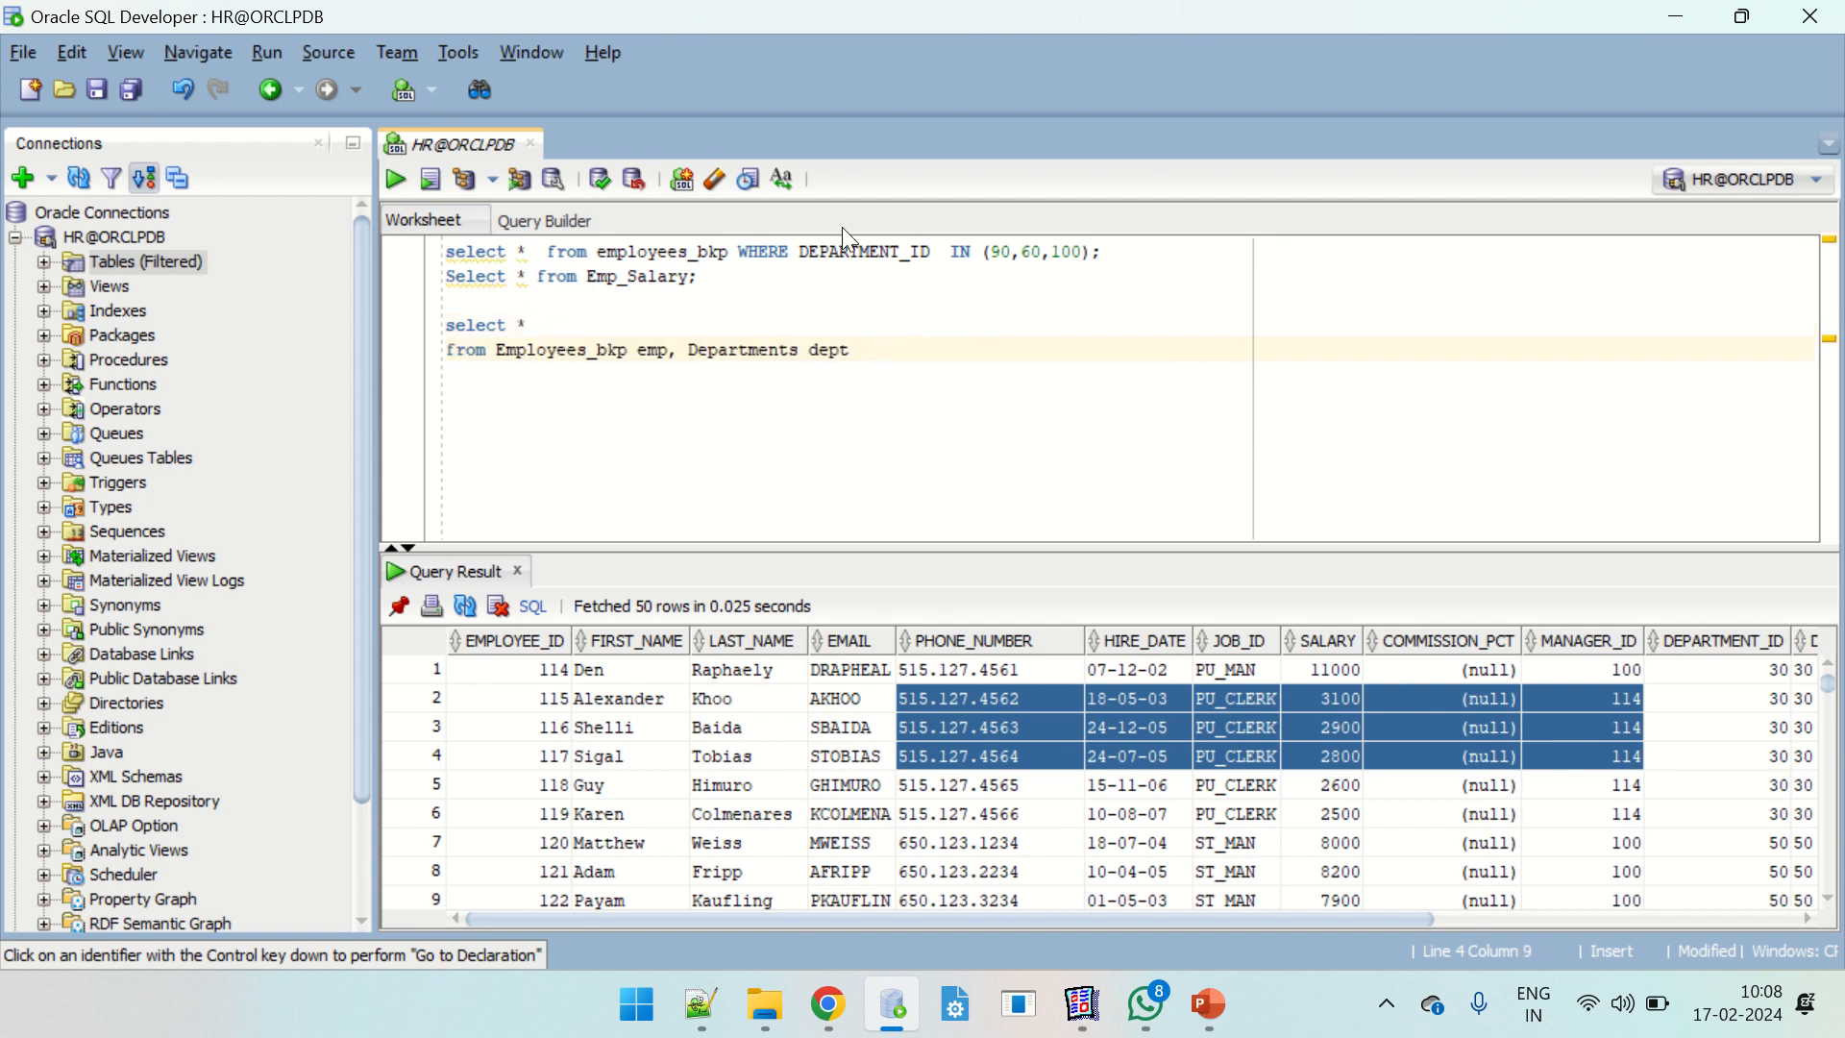
Remove Employees_bkp emp from the new query's from clause, leaving select * from Departments dept.
left_click(659, 328)
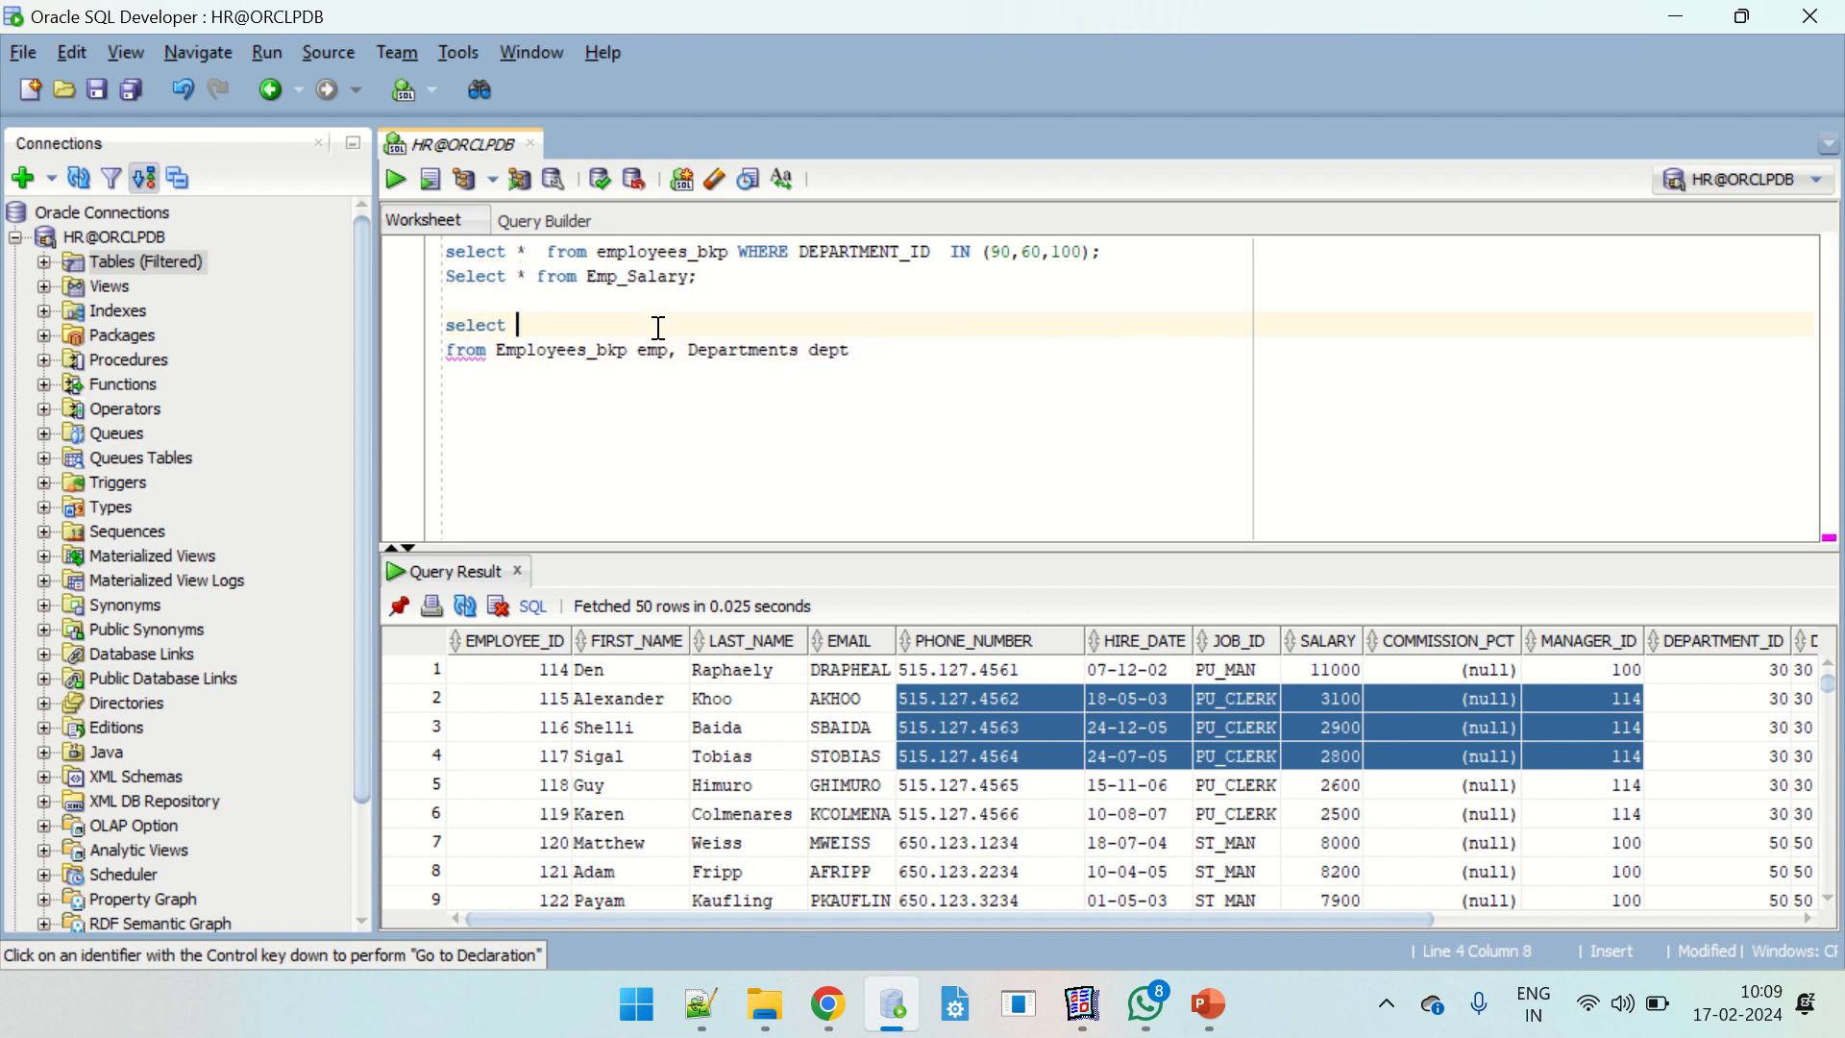
key("BackSpace")
double_click(606, 351)
left_click_drag(872, 923, 552, 477)
left_click(592, 375)
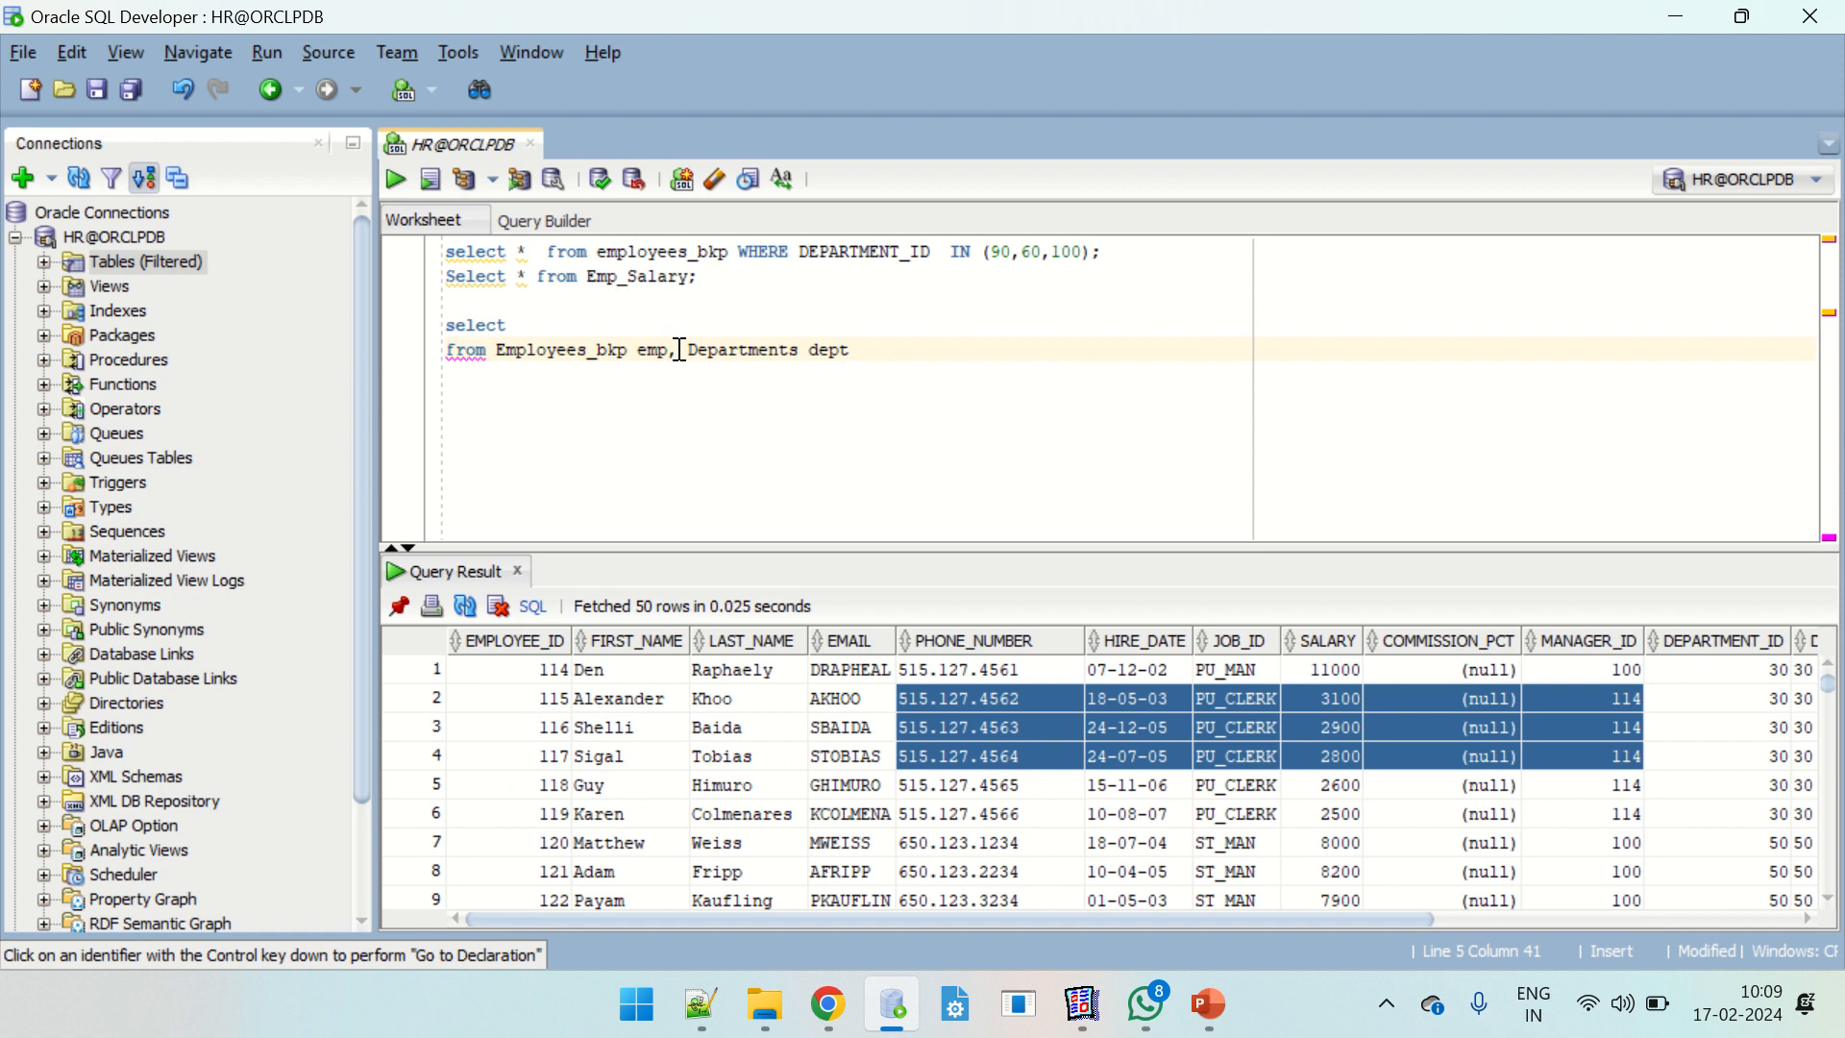
left_click_drag(685, 351, 500, 358)
key("BackSpace")
key("BackSpace")
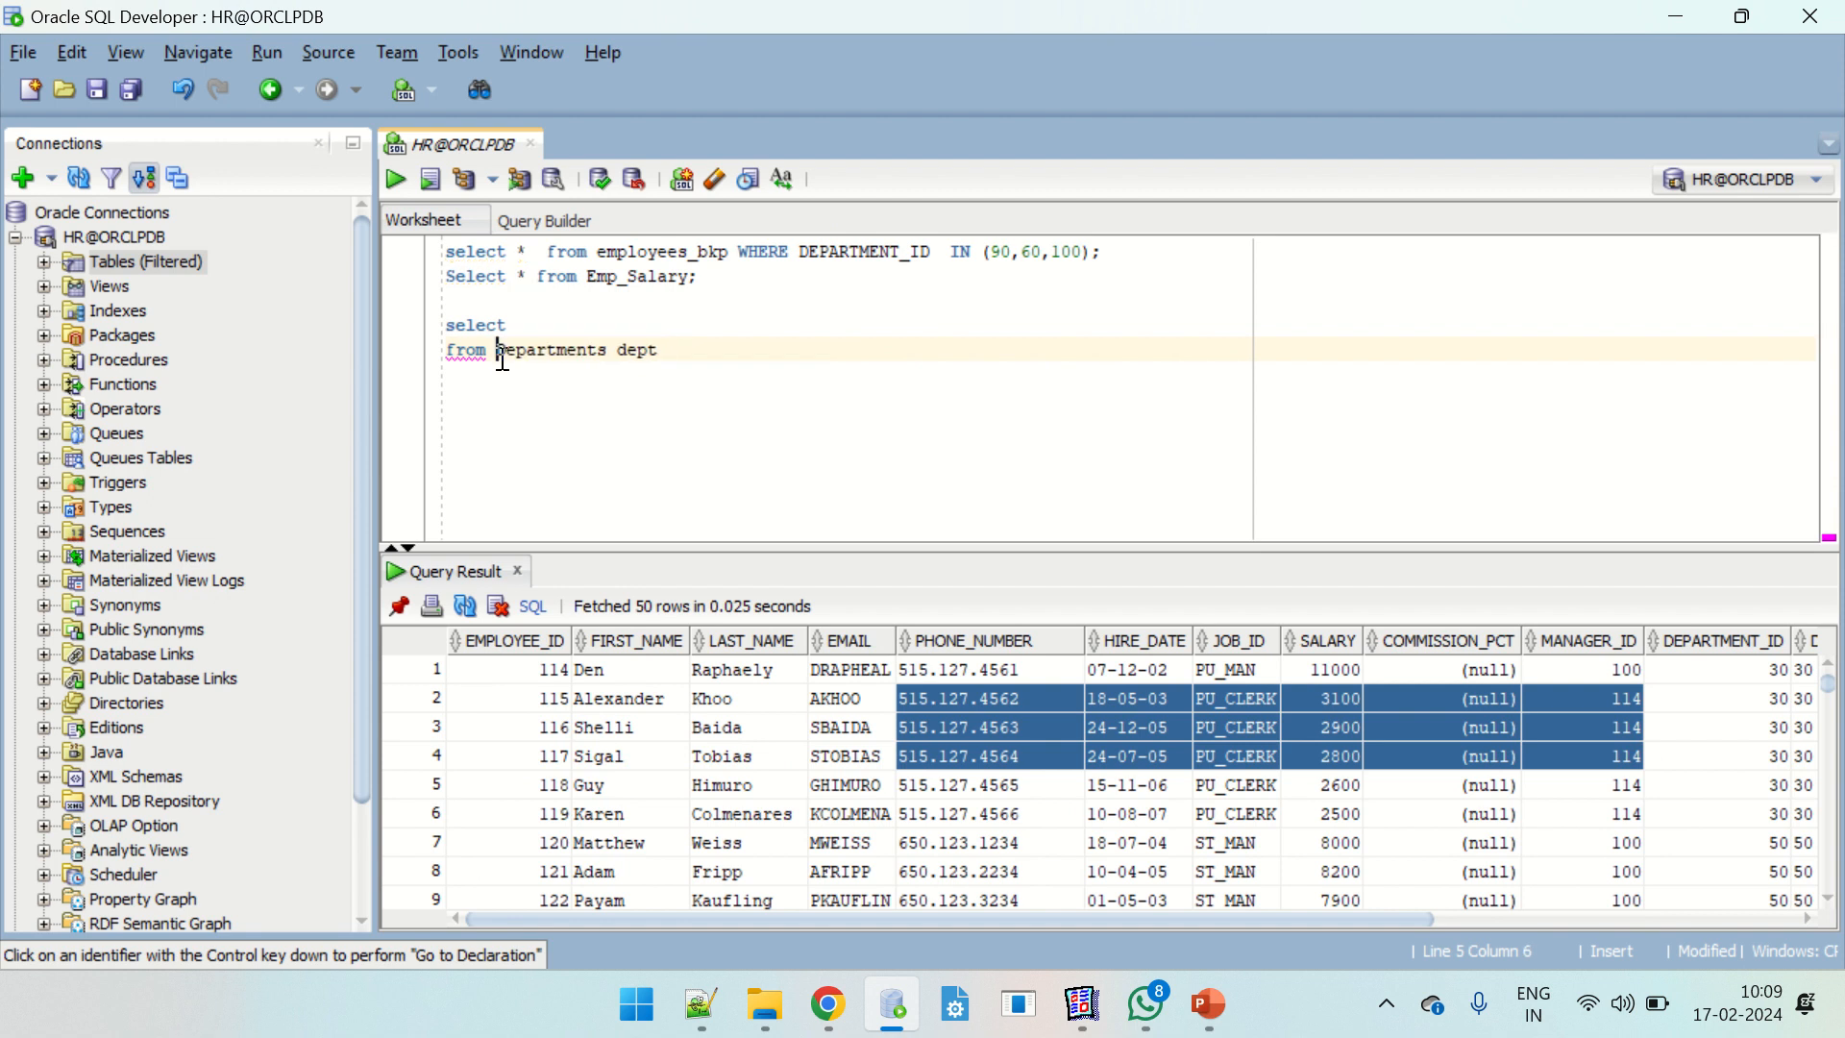
left_click(581, 328)
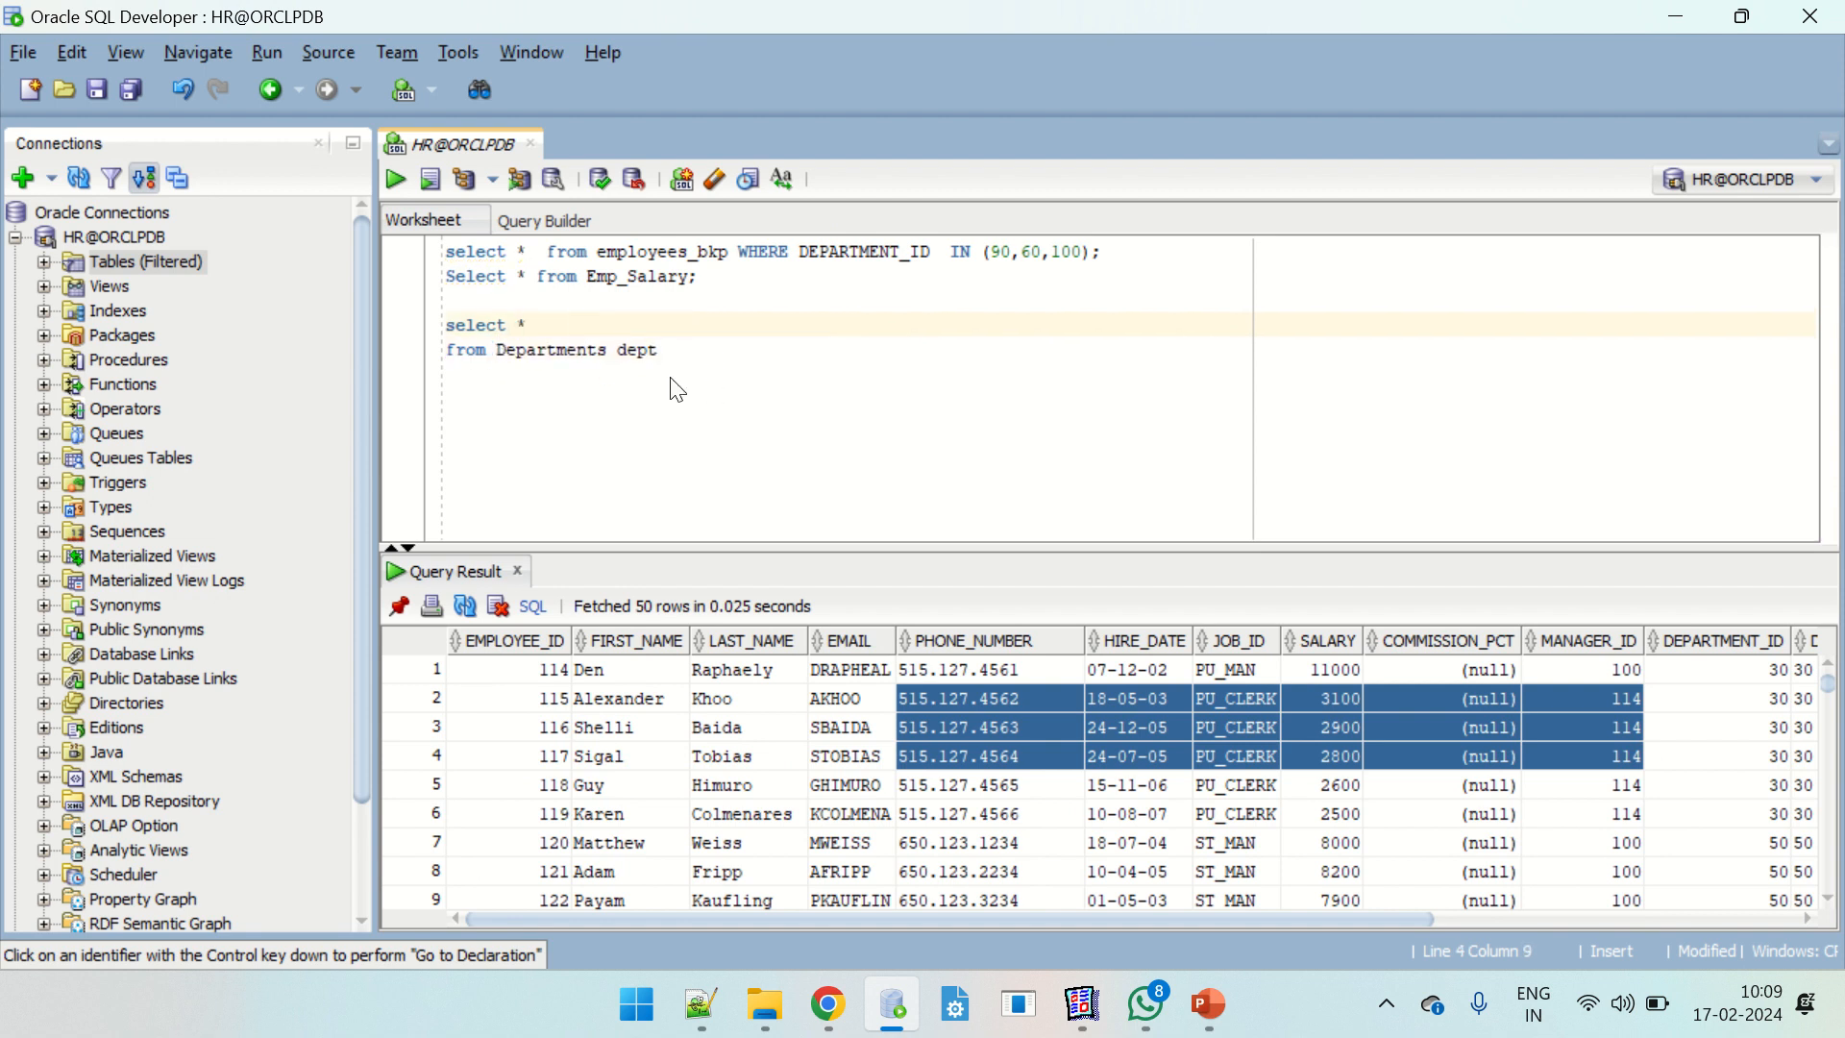
Join the Departments query into one line, terminate it with a semicolon and copy the whole statement.
left_click_drag(663, 353, 420, 331)
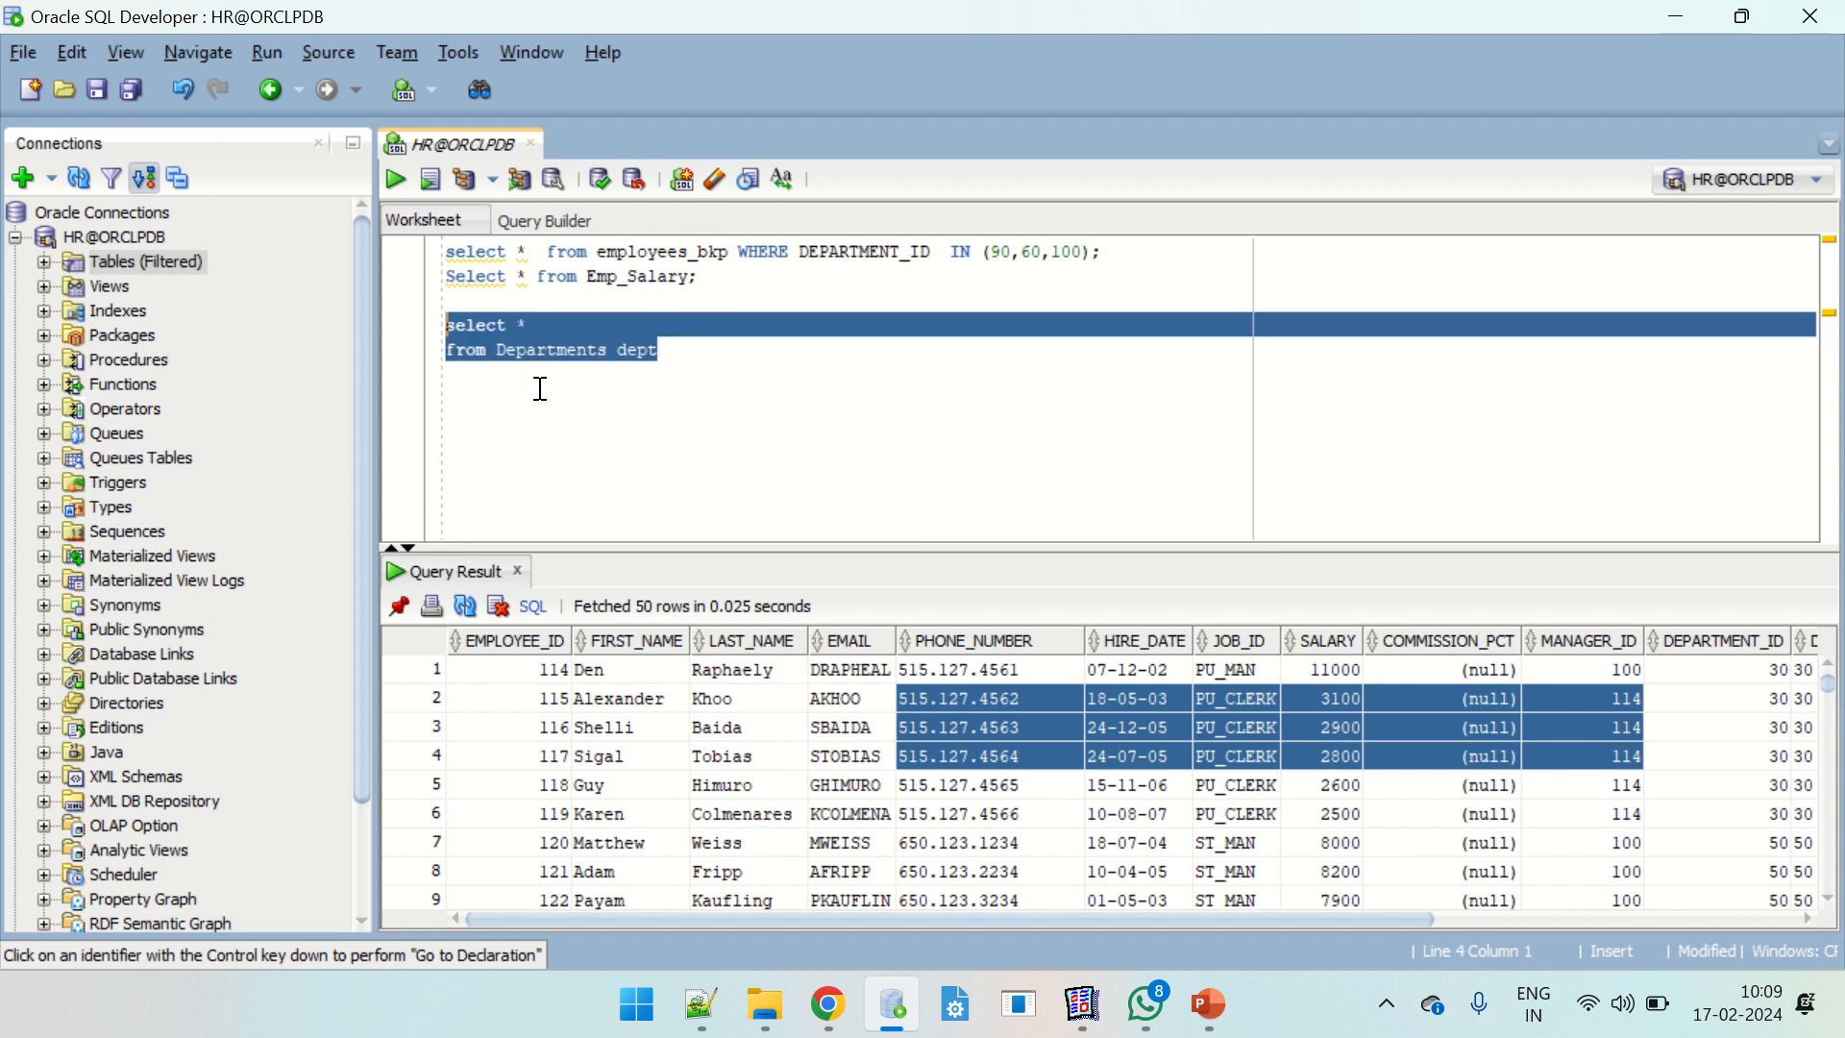
left_click(733, 395)
left_click(636, 317)
key("Delete")
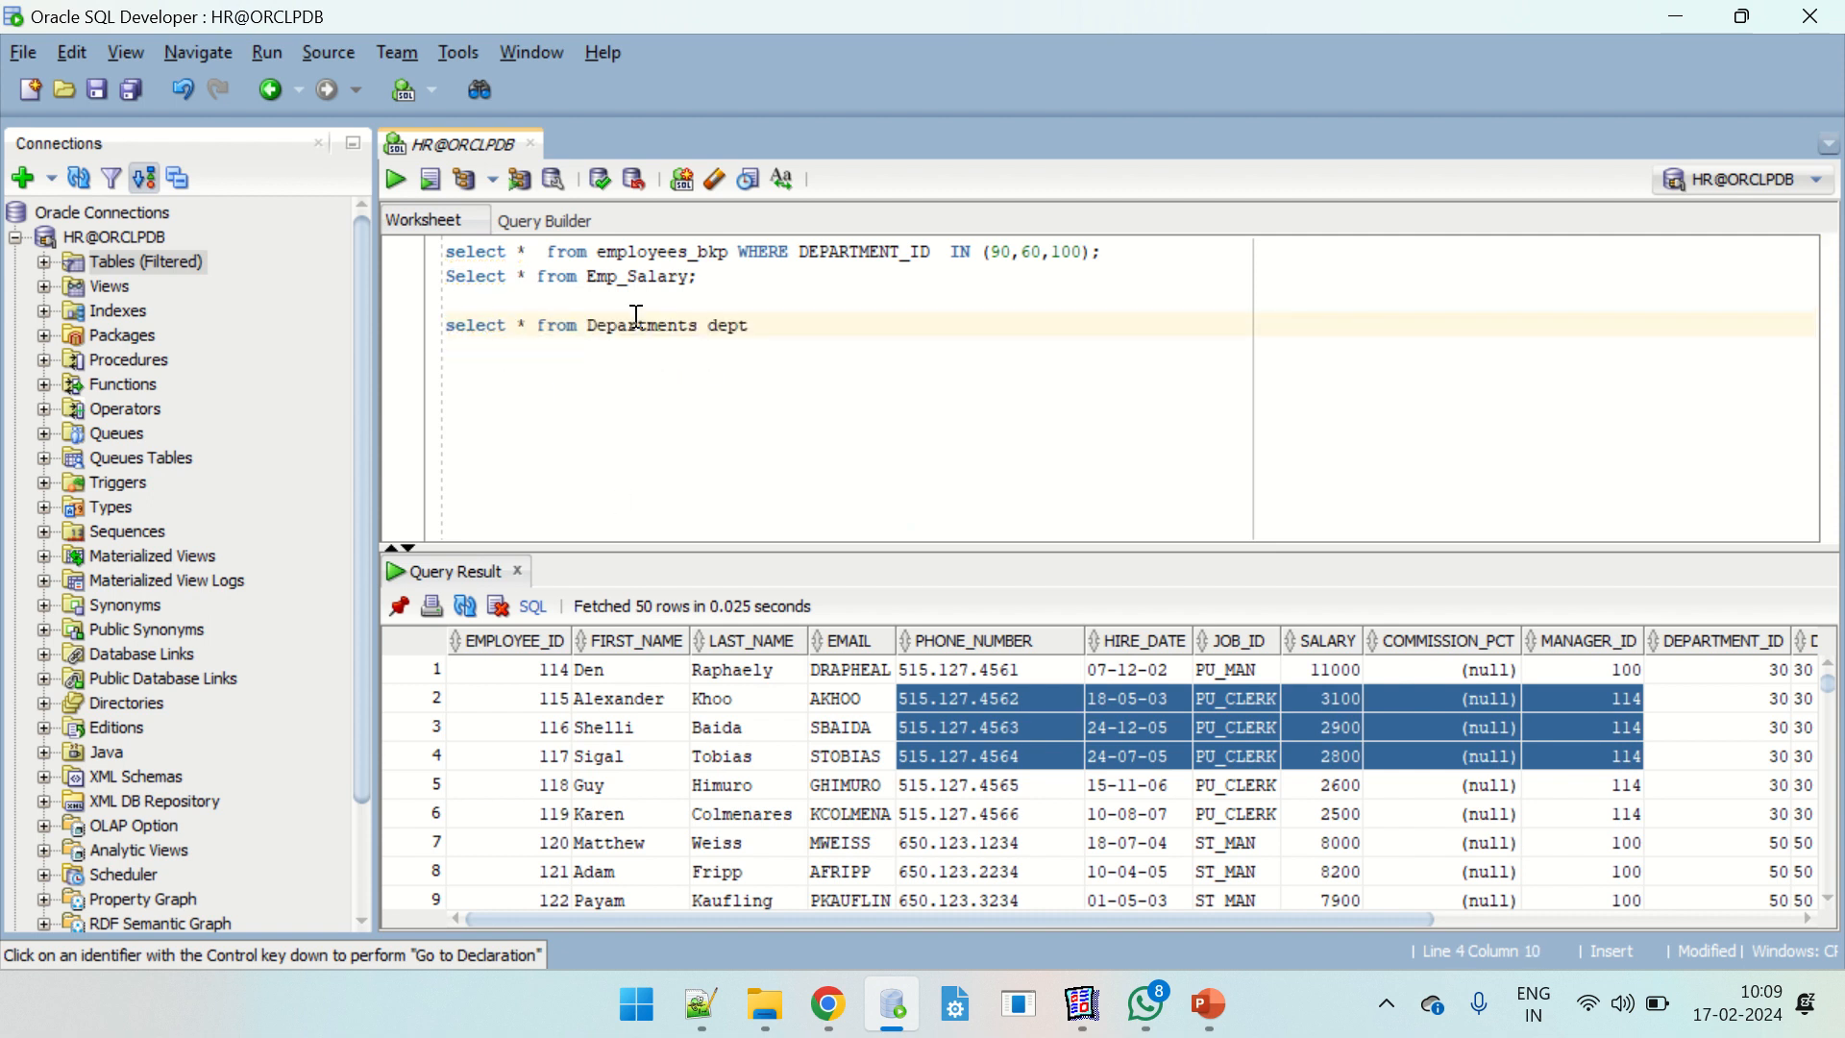
key("End")
key("shift+Home")
key("ctrl+c")
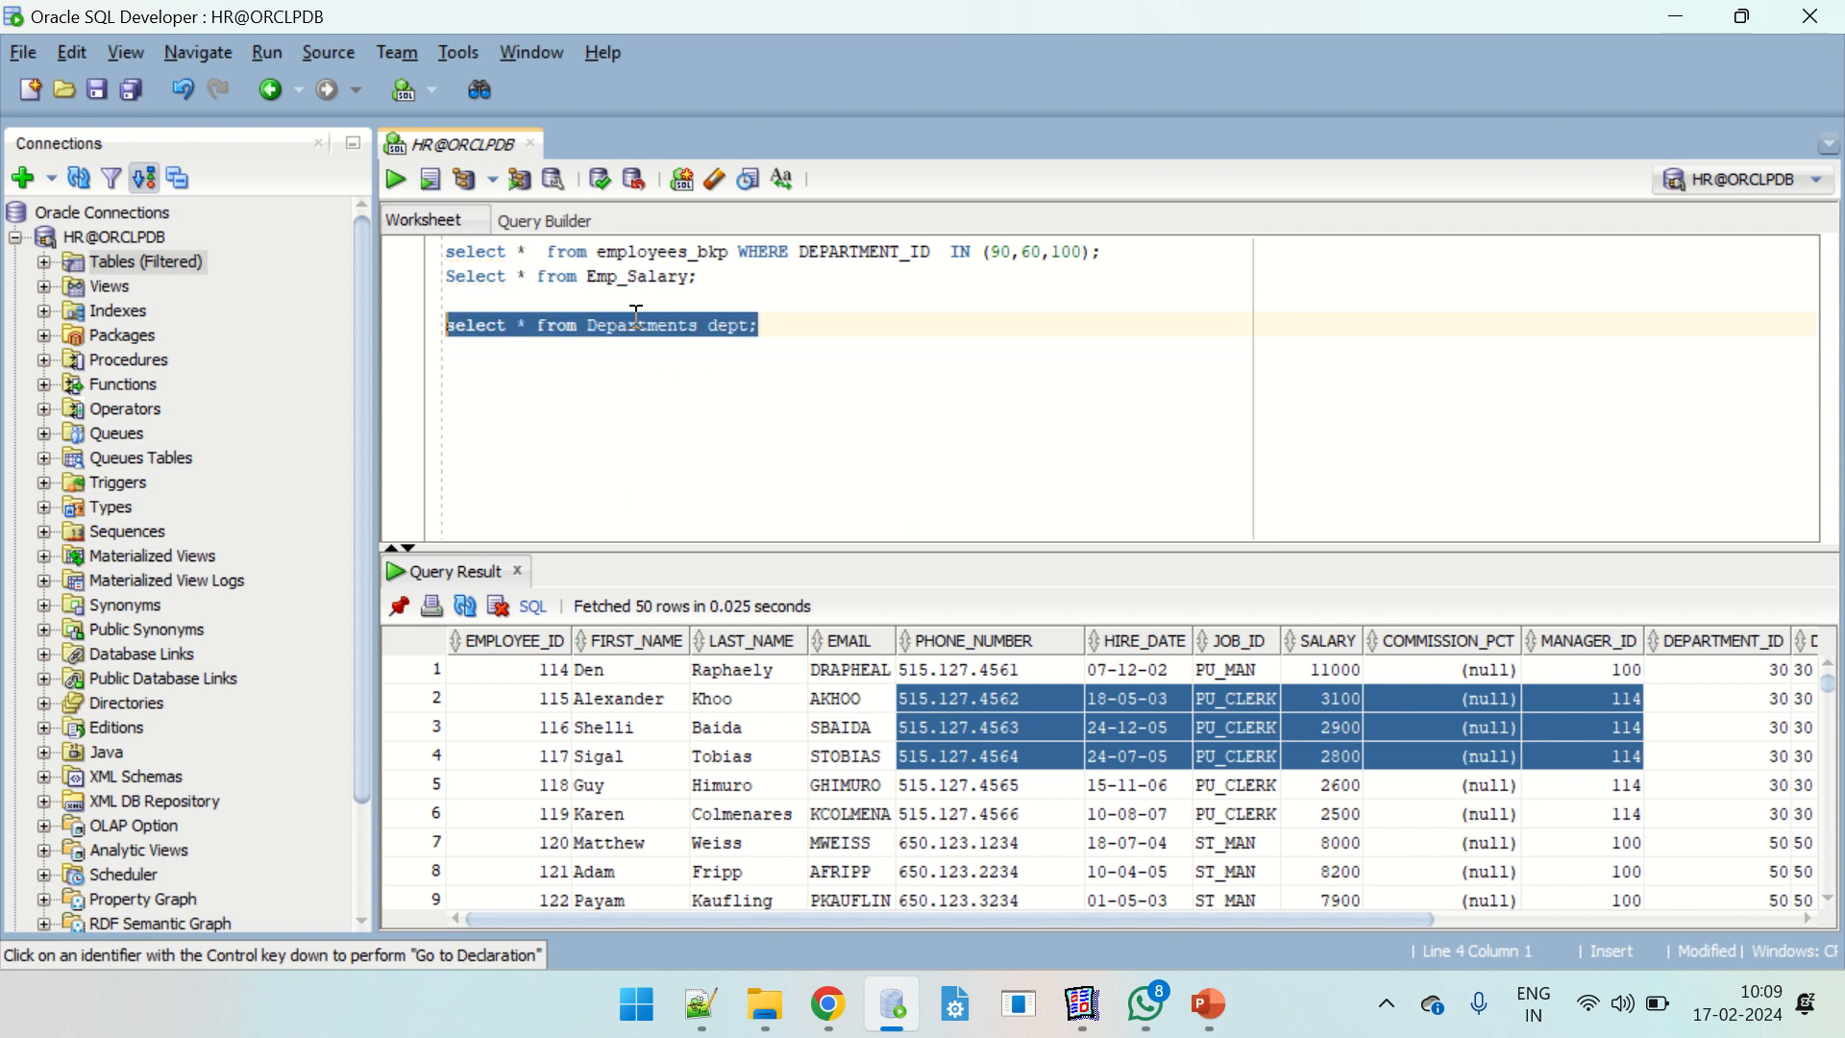
Switch to Oracle Reports Builder and add a SQL query to the data model with the statement select * from Departments dept;.
key("alt+Tab")
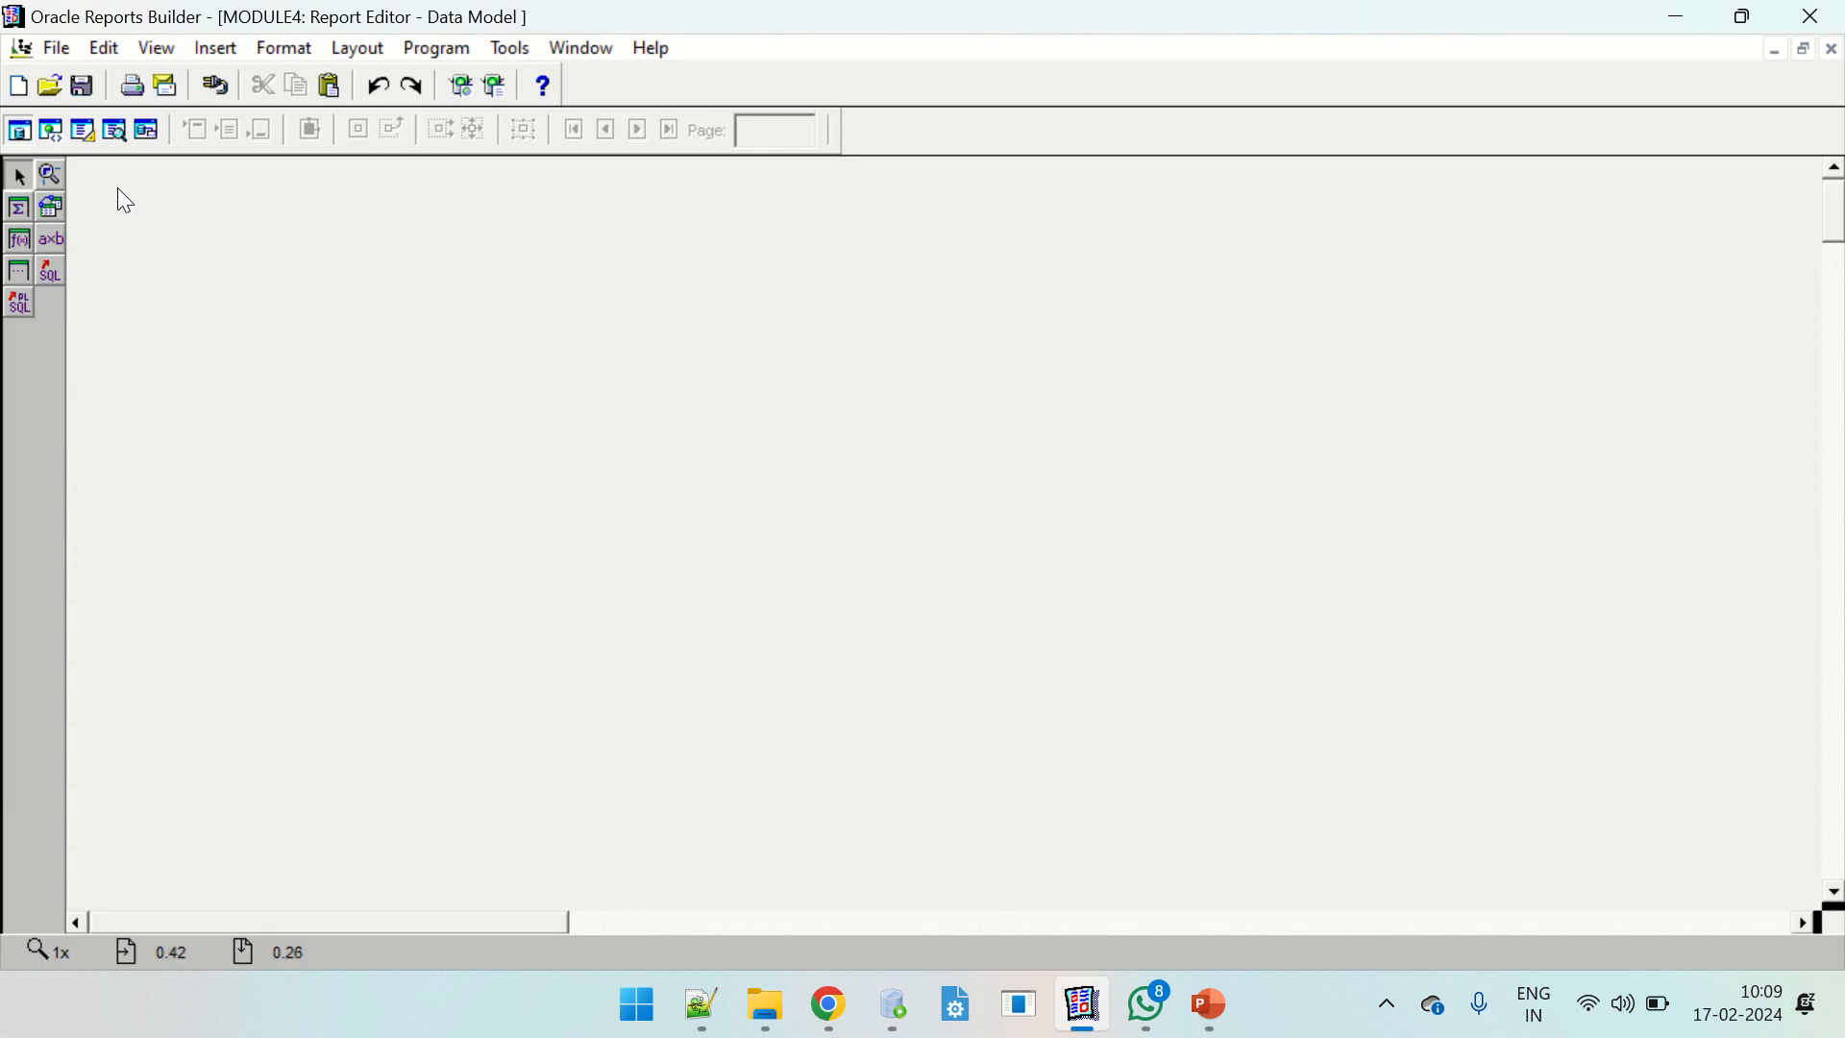
mouse_move(177, 202)
left_mouse_down()
mouse_move(252, 323)
mouse_move(360, 331)
mouse_move(394, 309)
left_mouse_up()
left_click(50, 271)
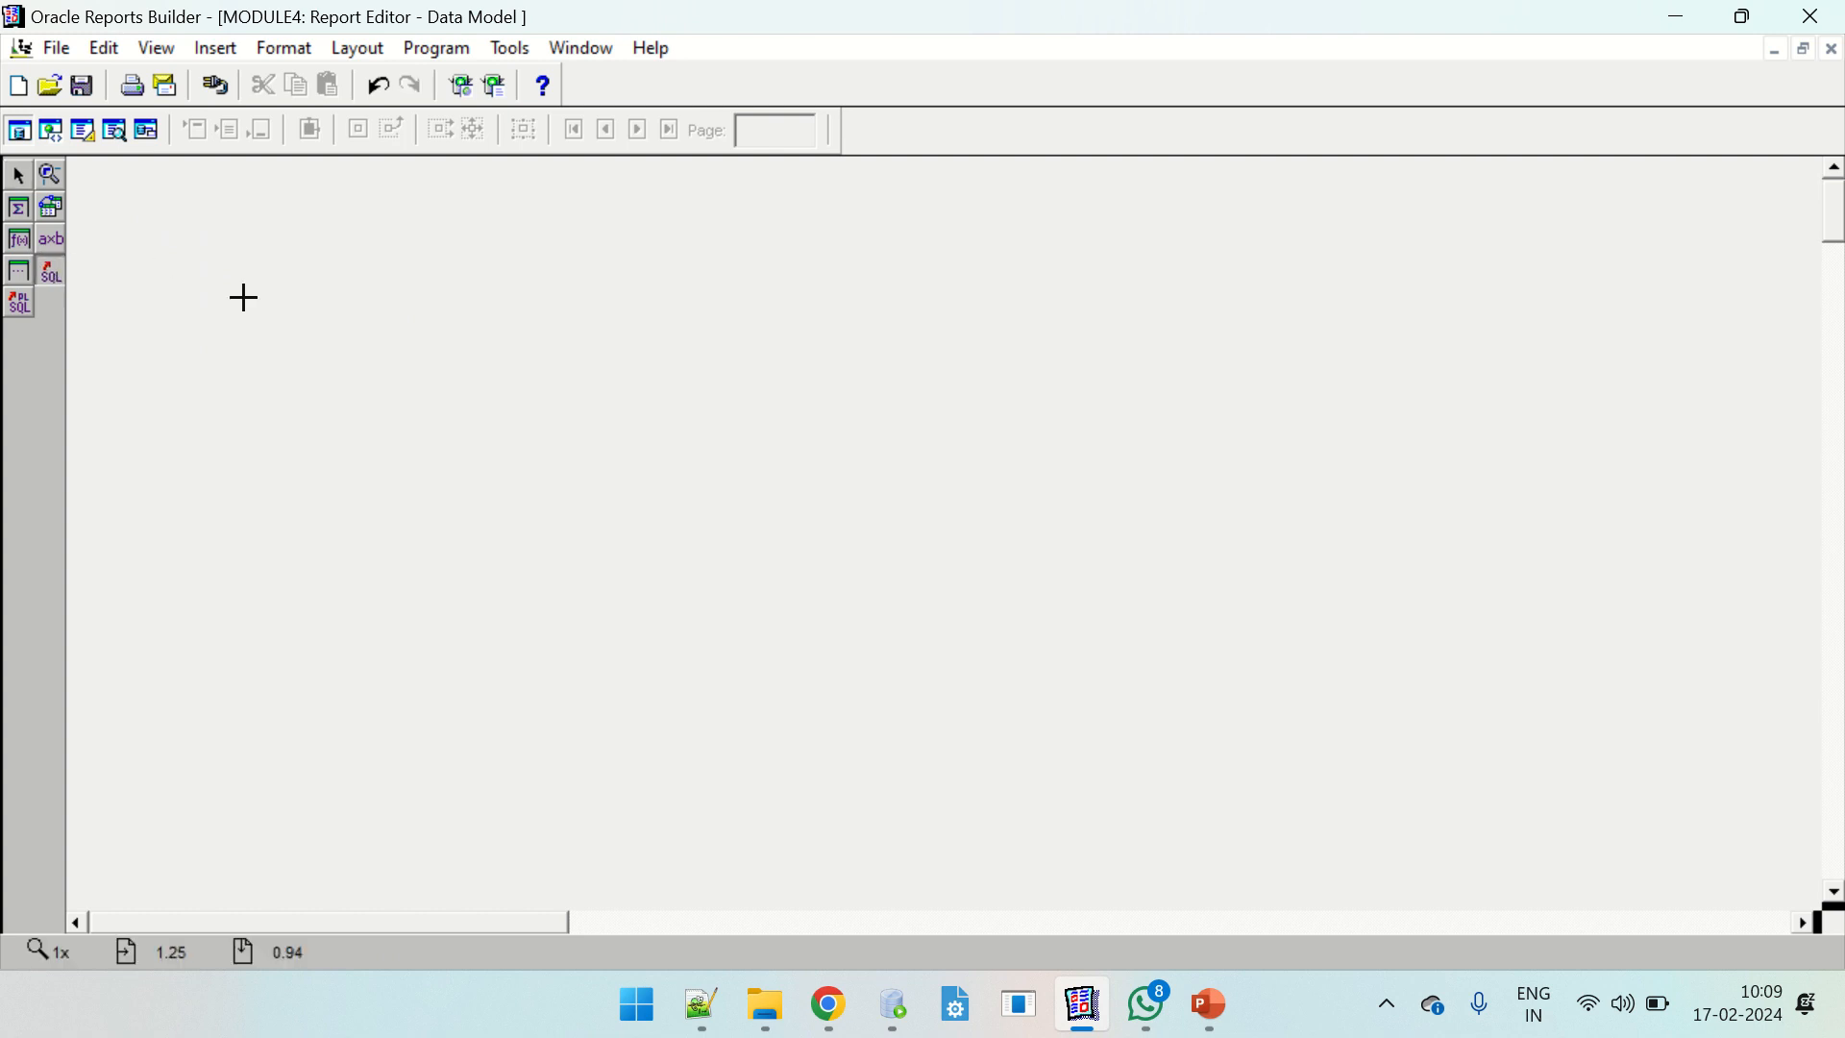
left_click(297, 259)
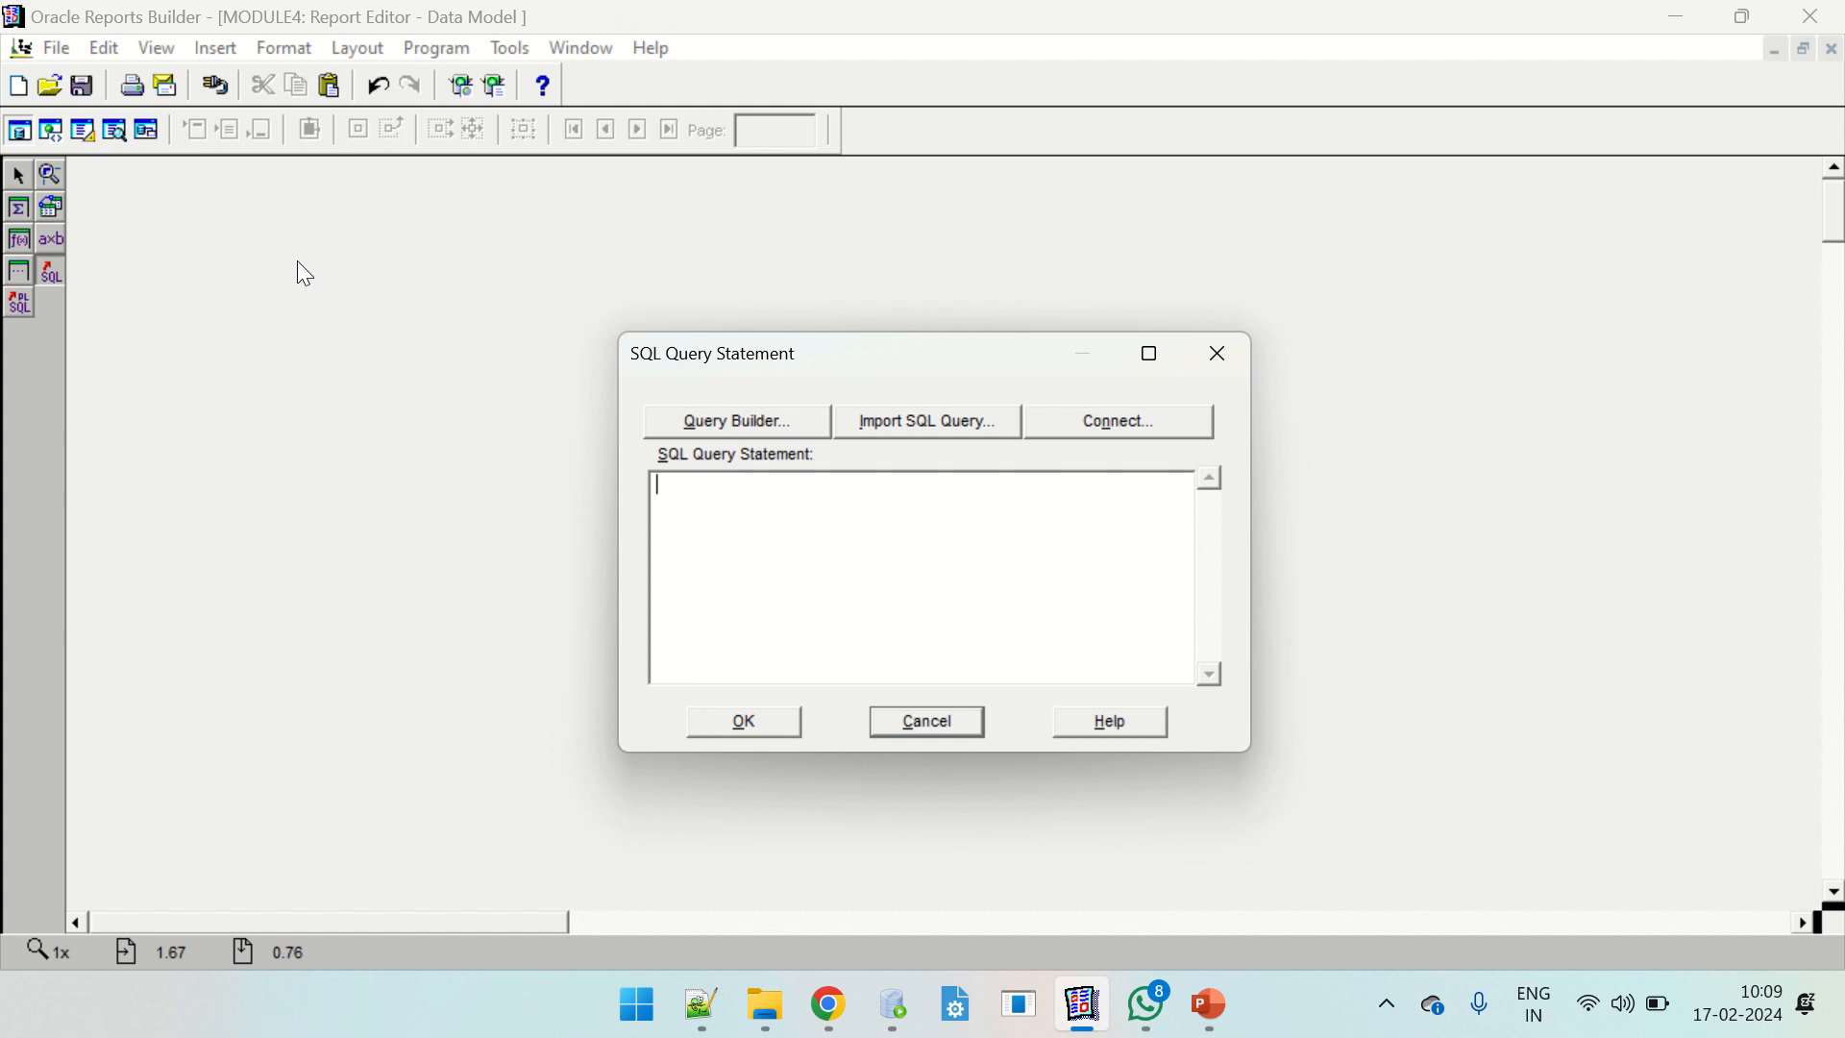
left_click_drag(901, 334, 772, 289)
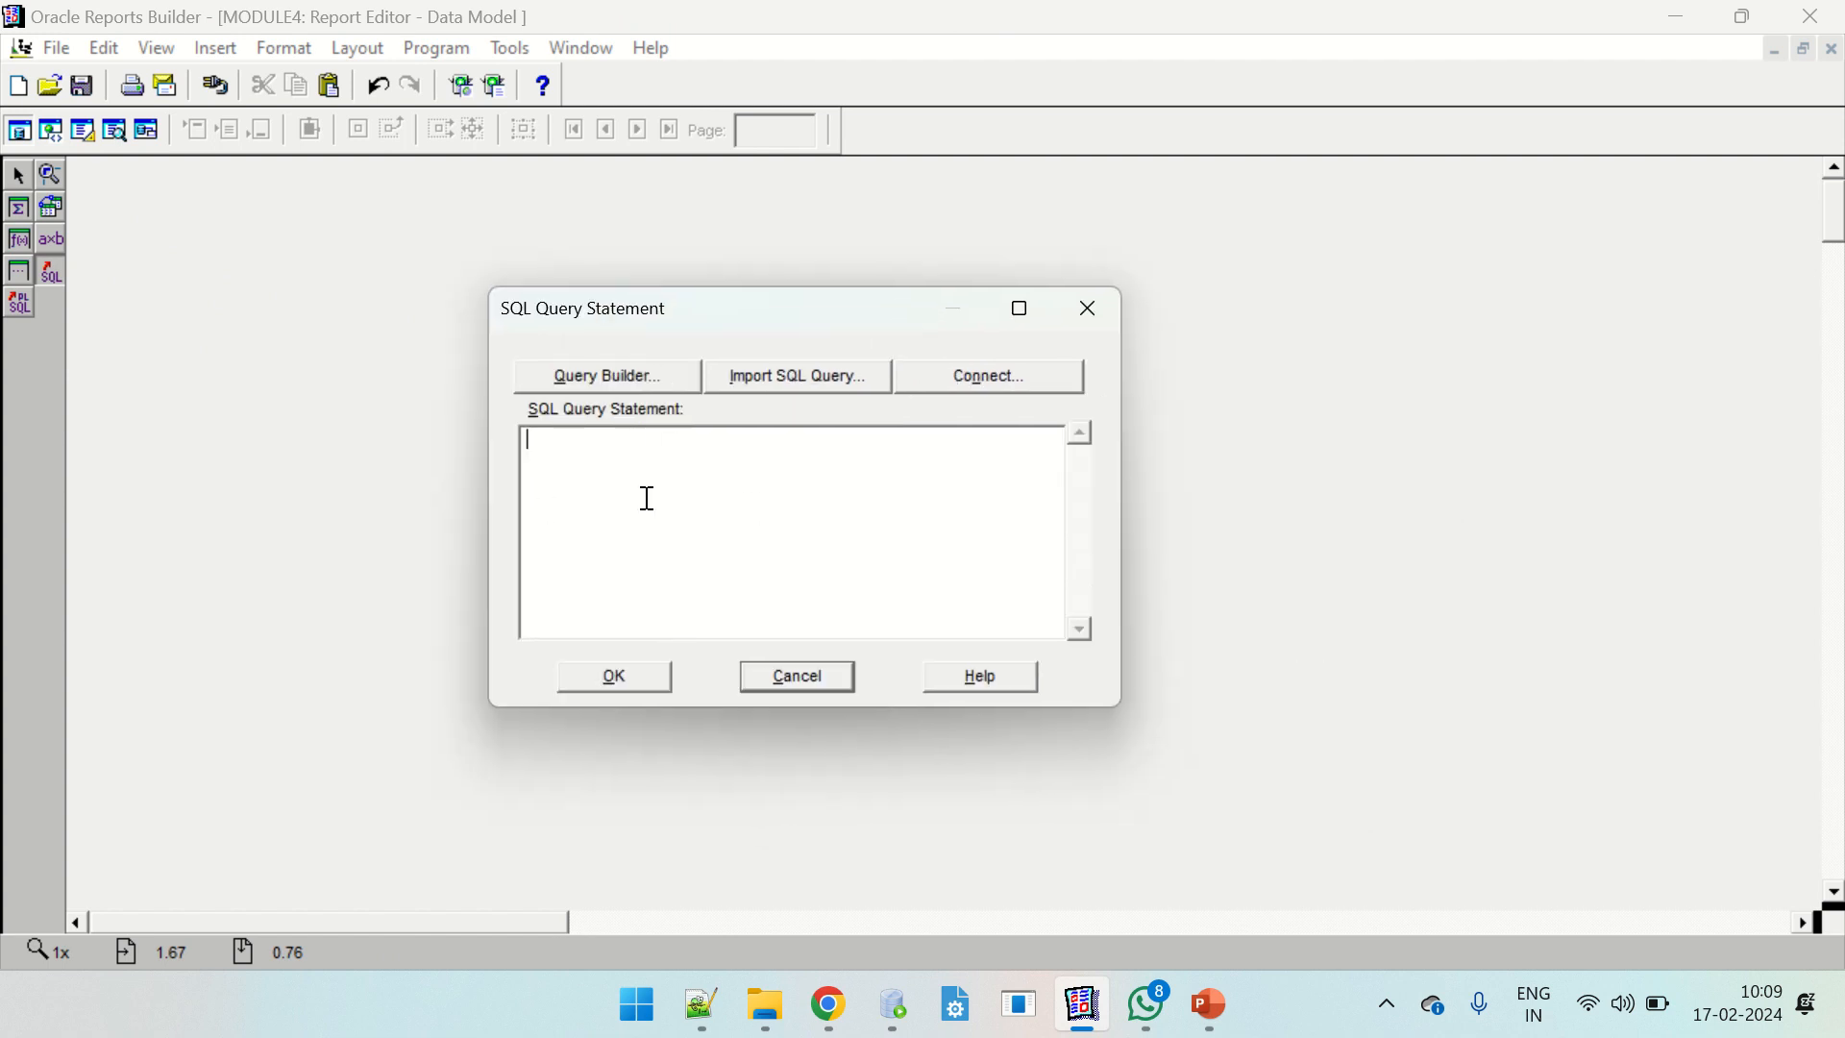
key("ctrl+v")
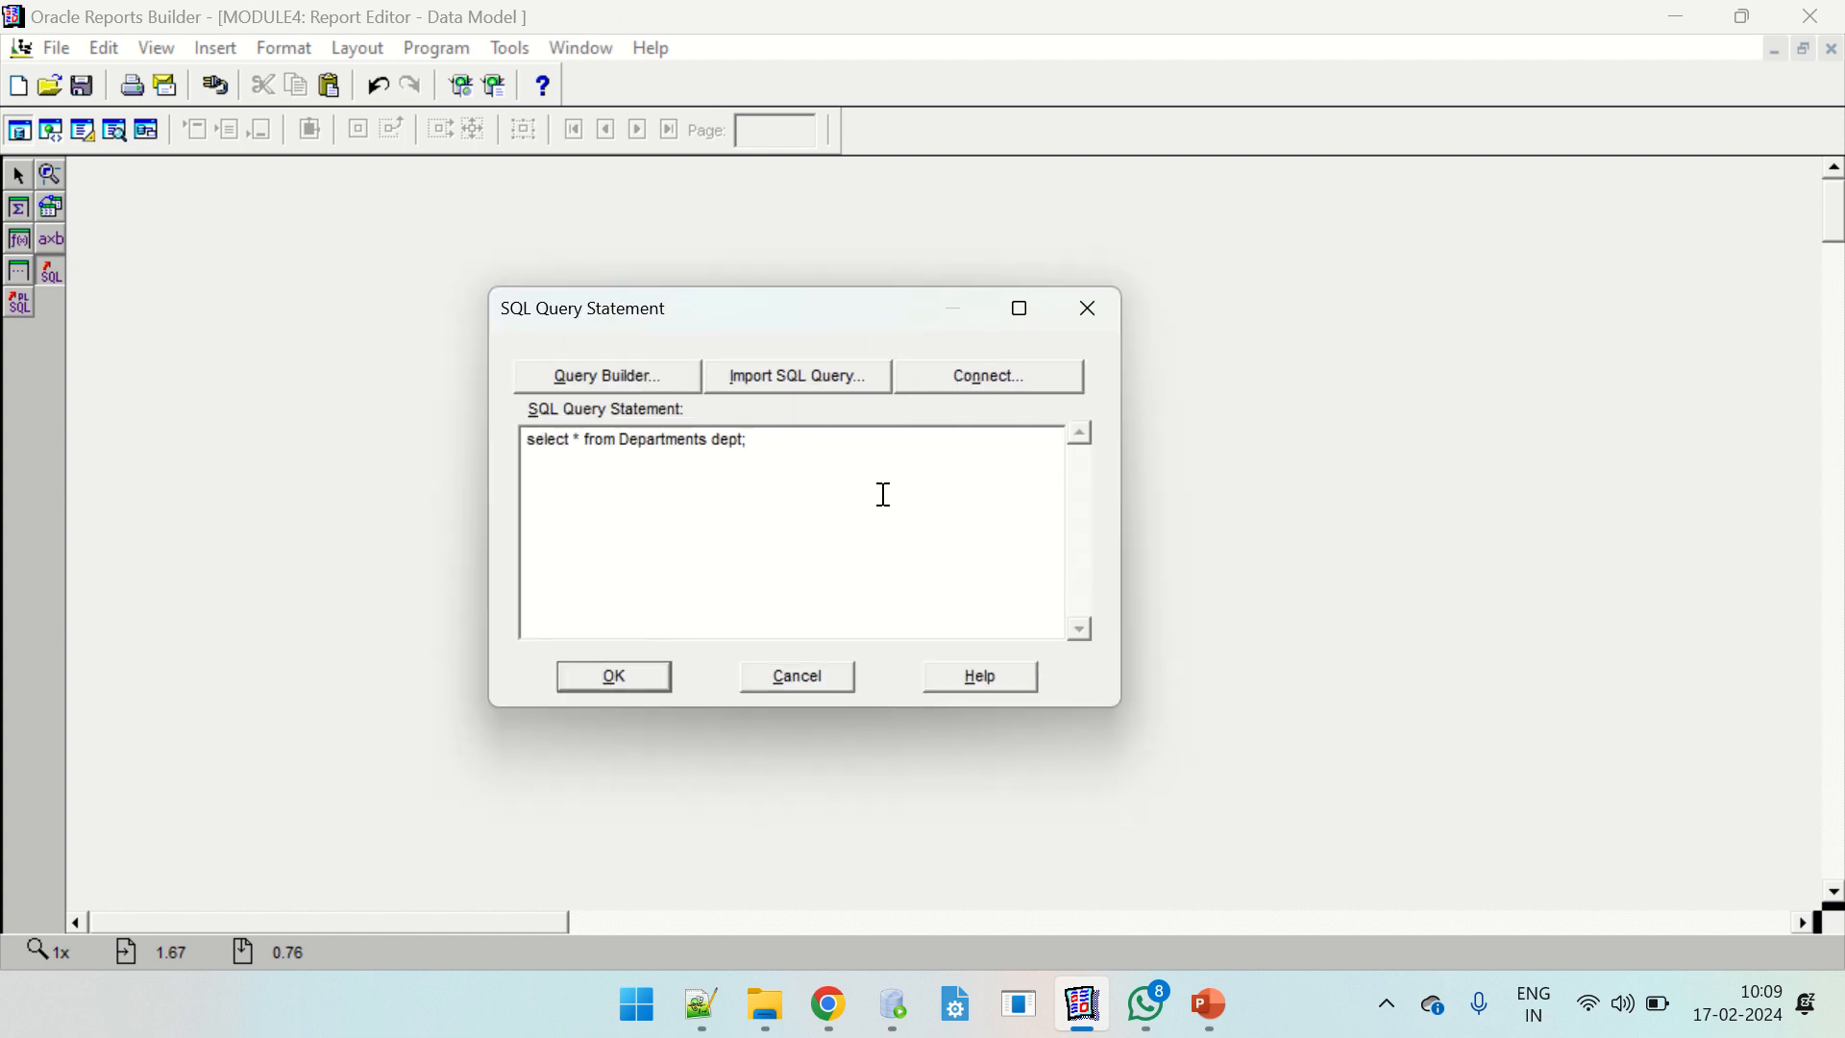
type("where or")
left_click(619, 676)
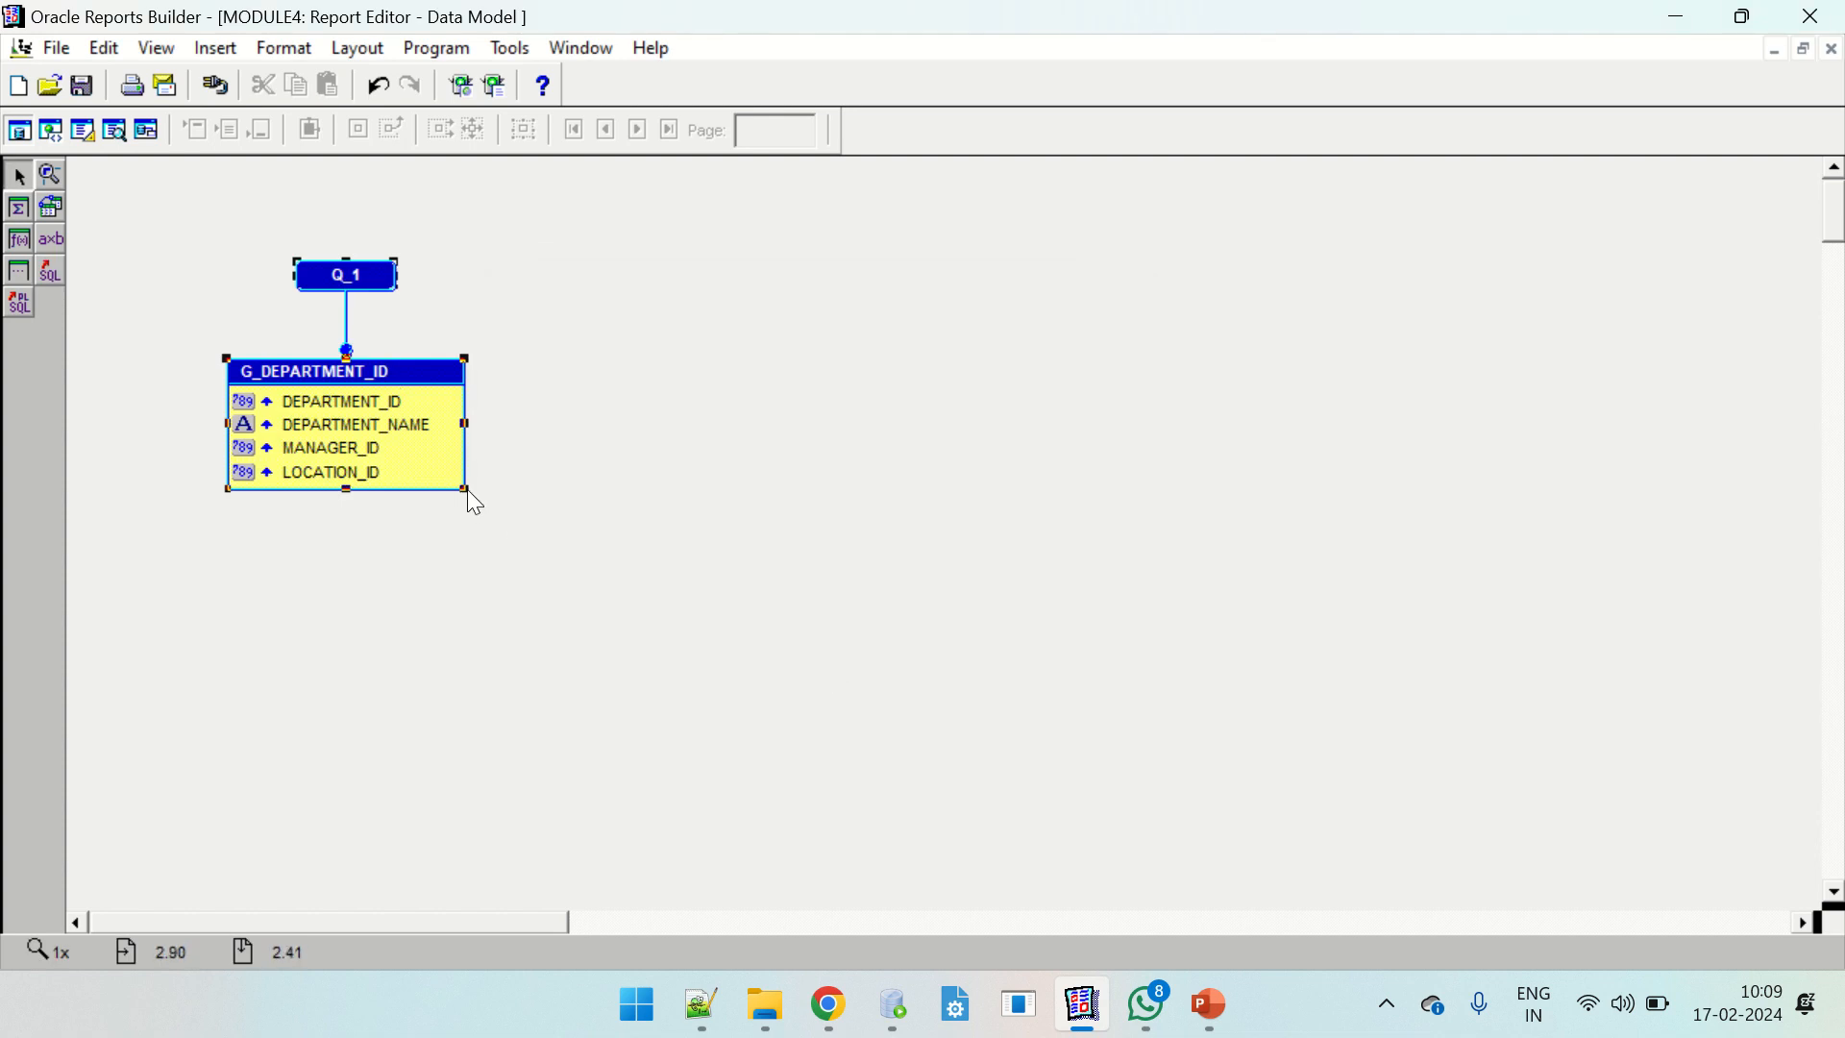
Enlarge the G_DEPARTMENT_ID group box downward and rename the group G_DEPT_ID in its properties.
left_click_drag(467, 488, 466, 536)
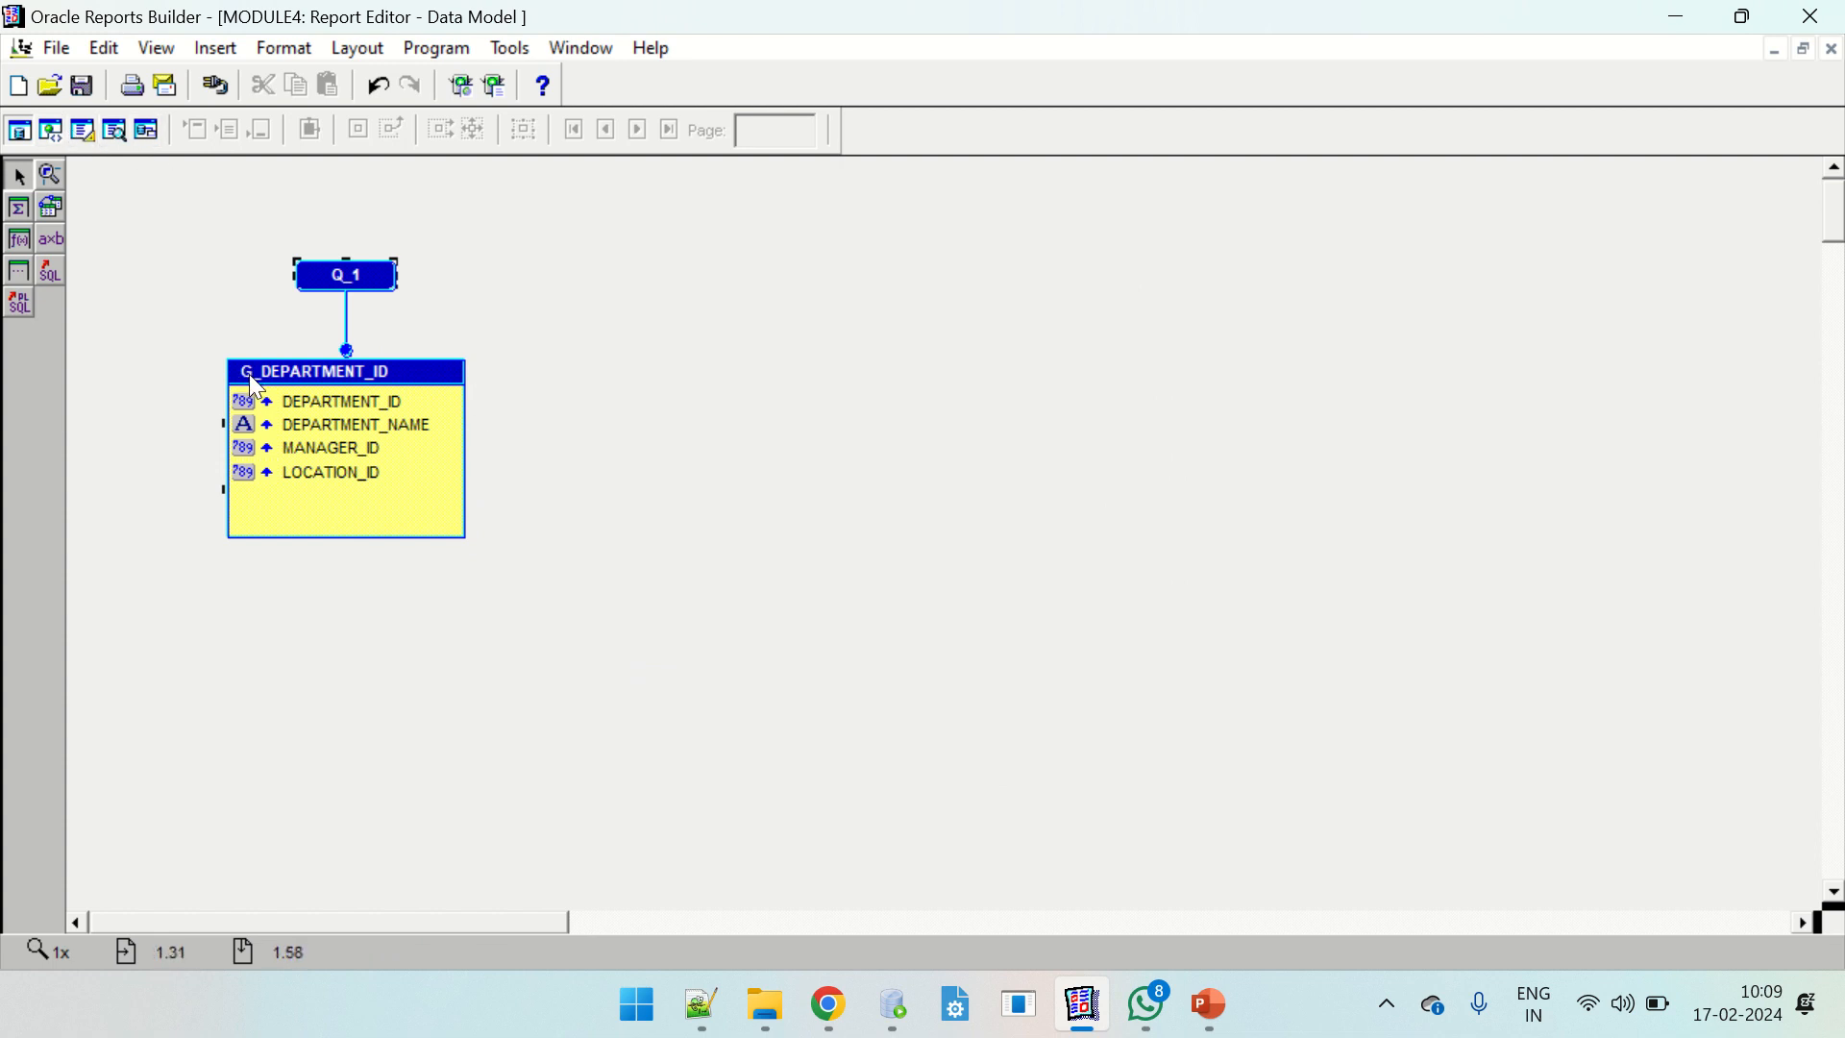
left_click(400, 370)
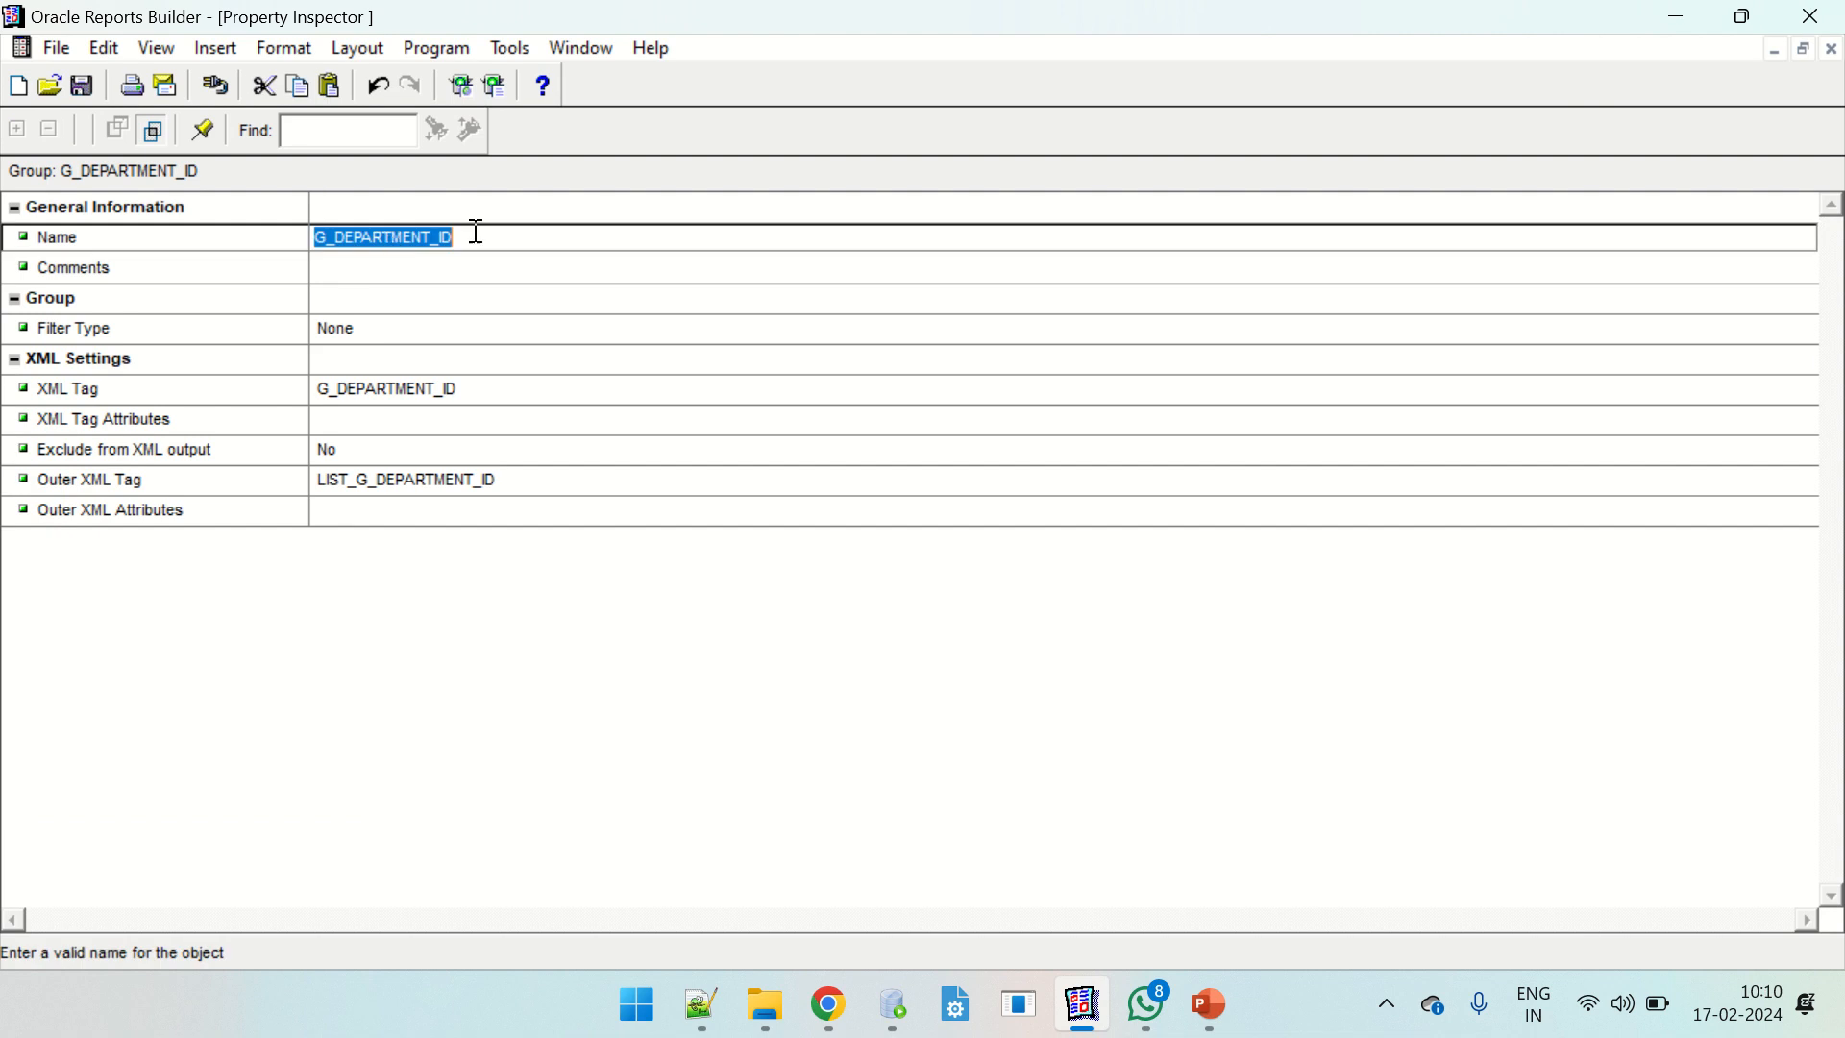
left_click(469, 240)
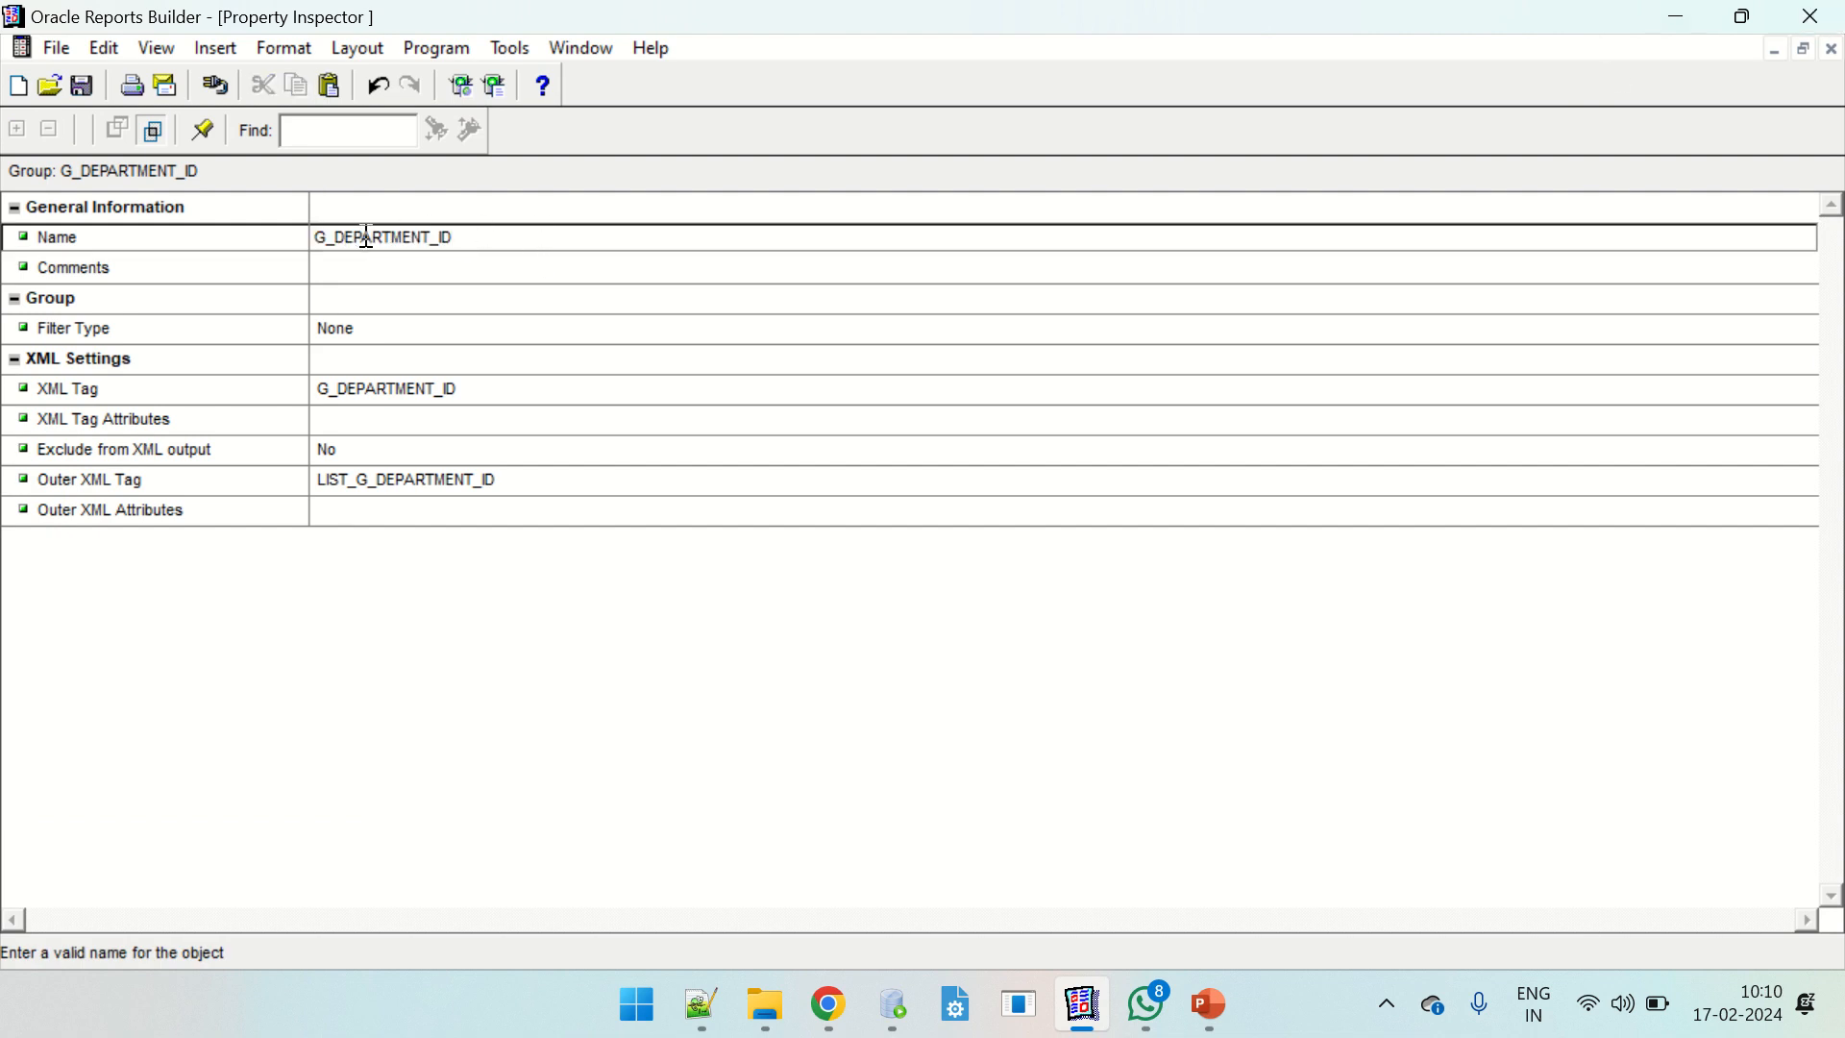
left_click_drag(366, 238, 416, 237)
key("BackSpace")
left_click(384, 271)
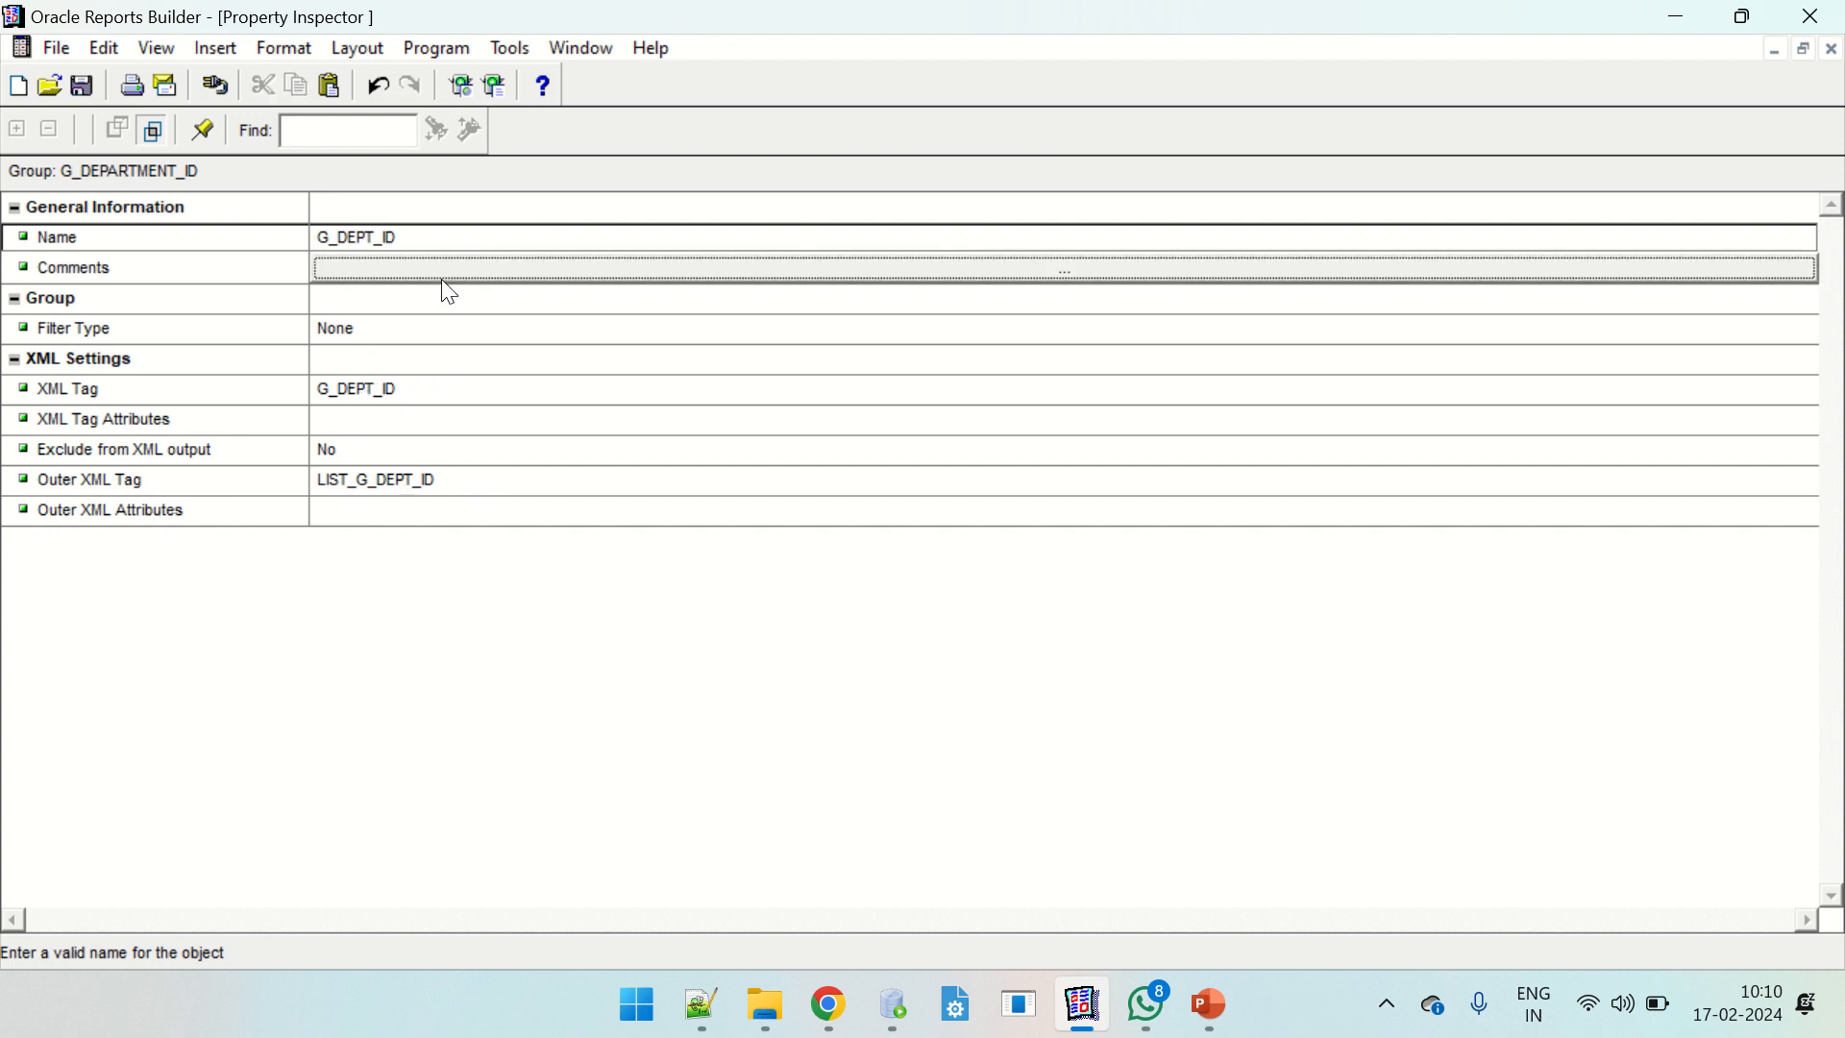
left_click(346, 480)
left_click(348, 389)
left_click(562, 360)
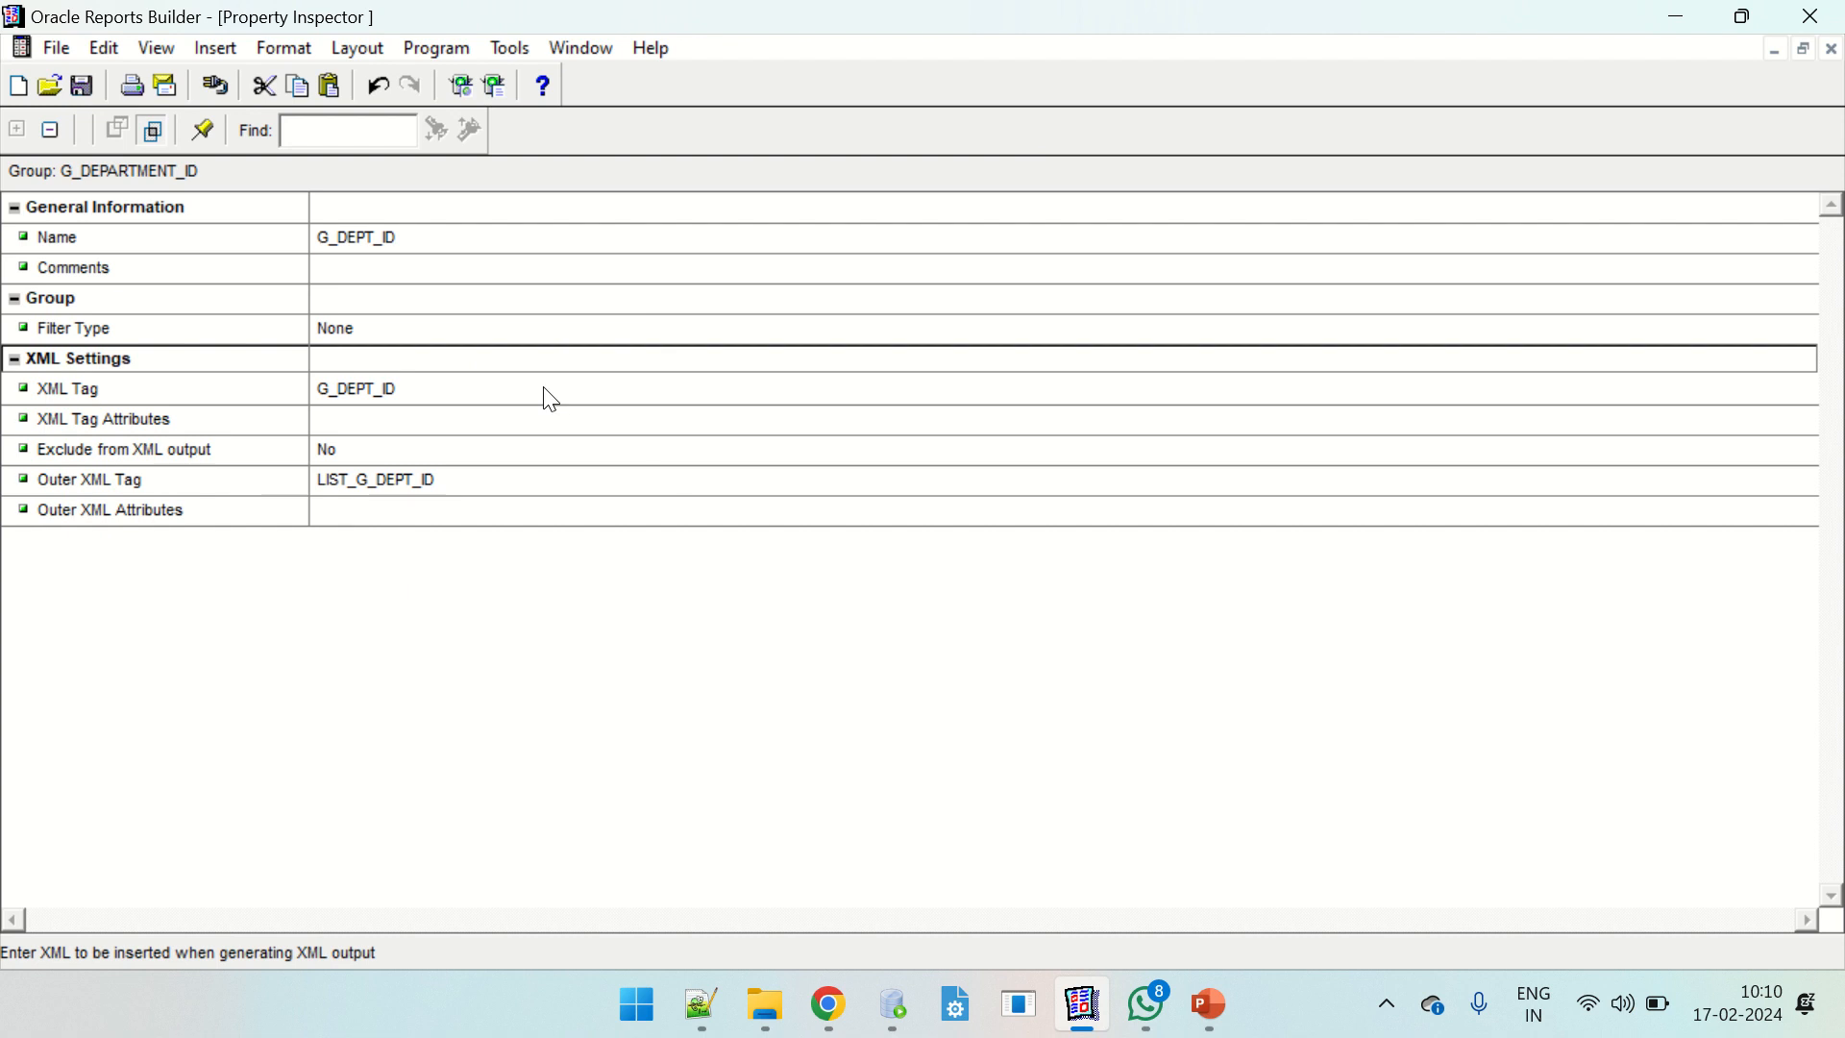
left_click(1832, 49)
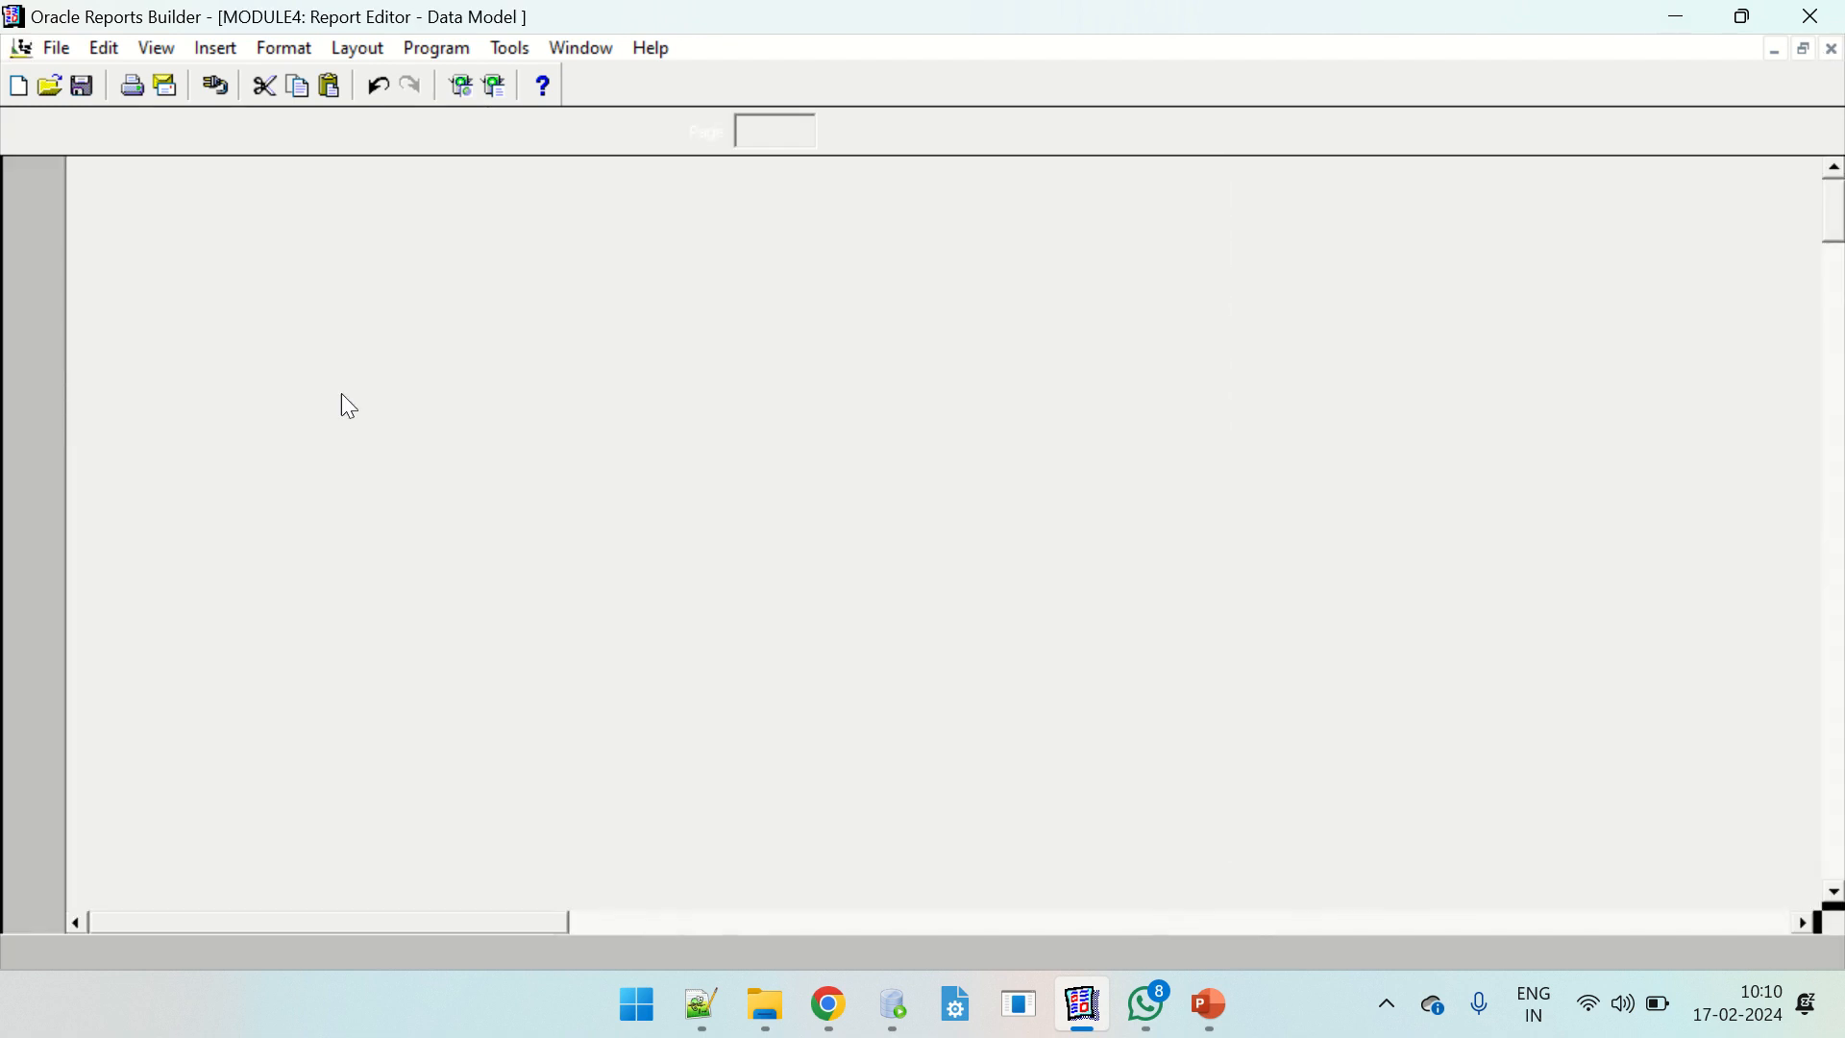
left_click(555, 405)
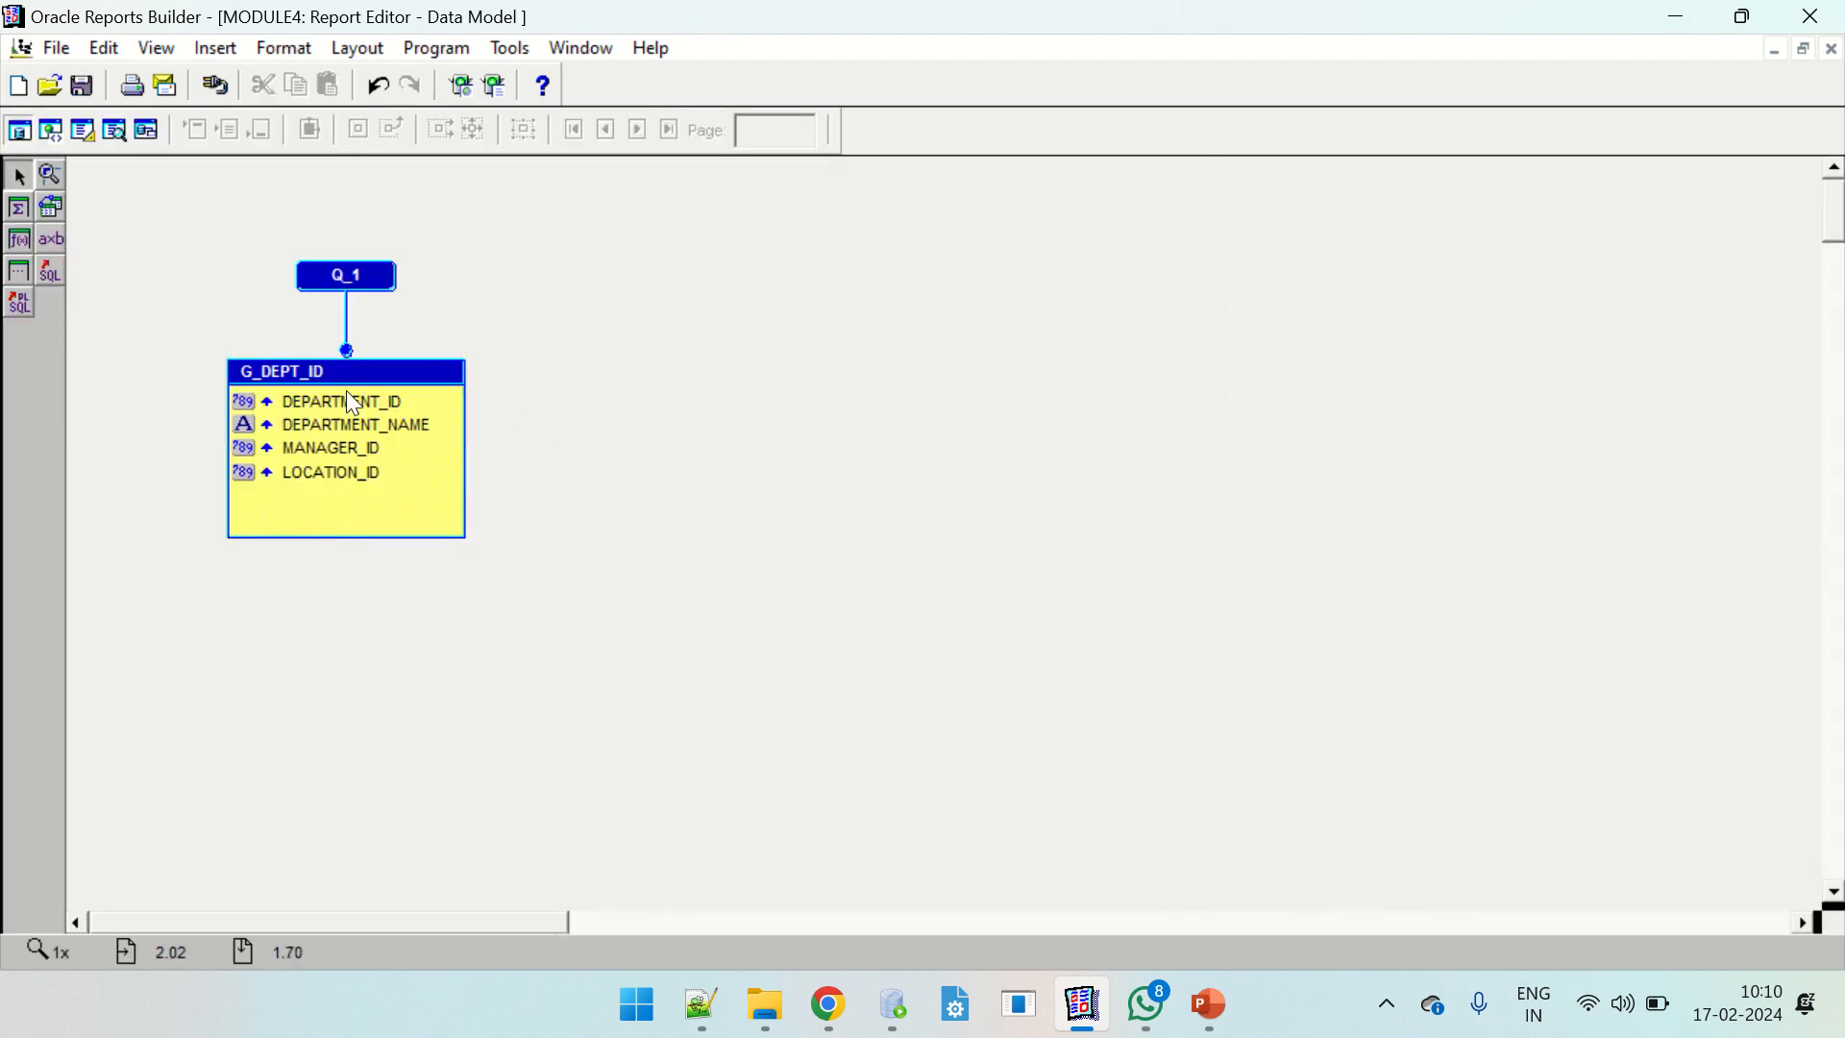
Switch the report from the data model to its Paper Layout view.
left_click(84, 125)
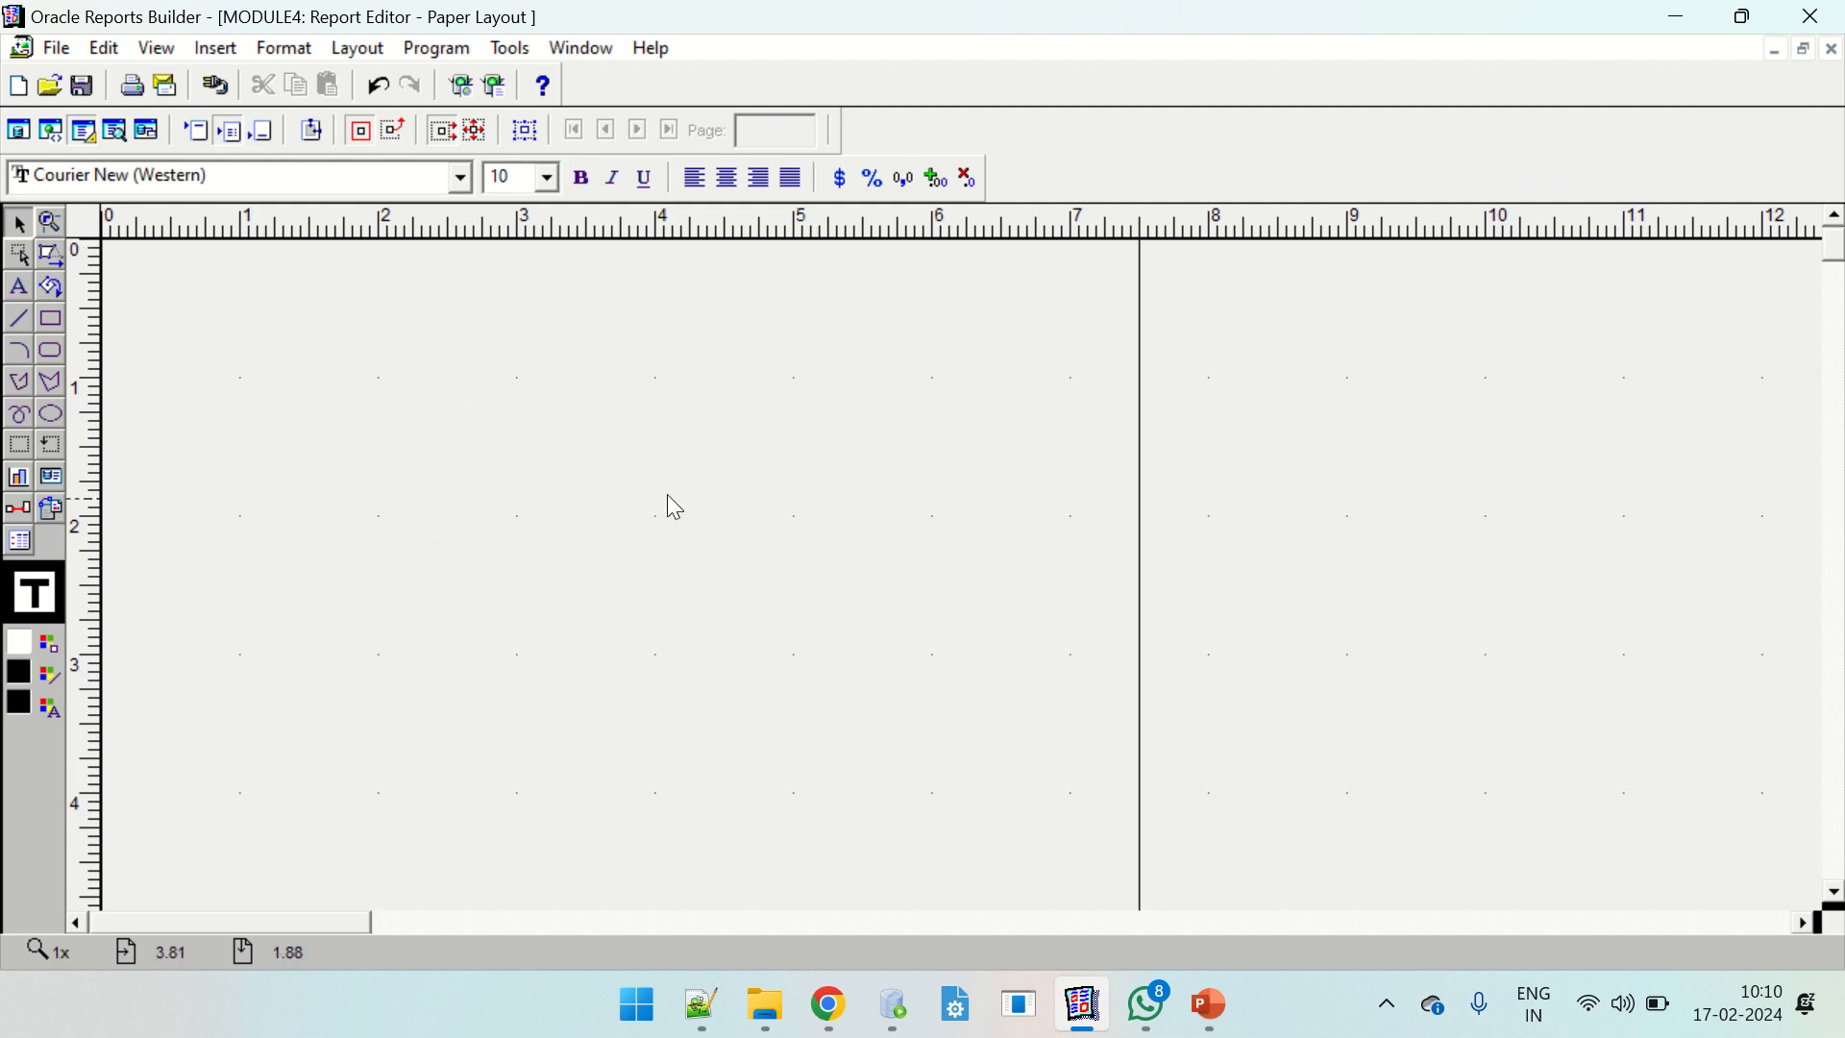
left_click(19, 445)
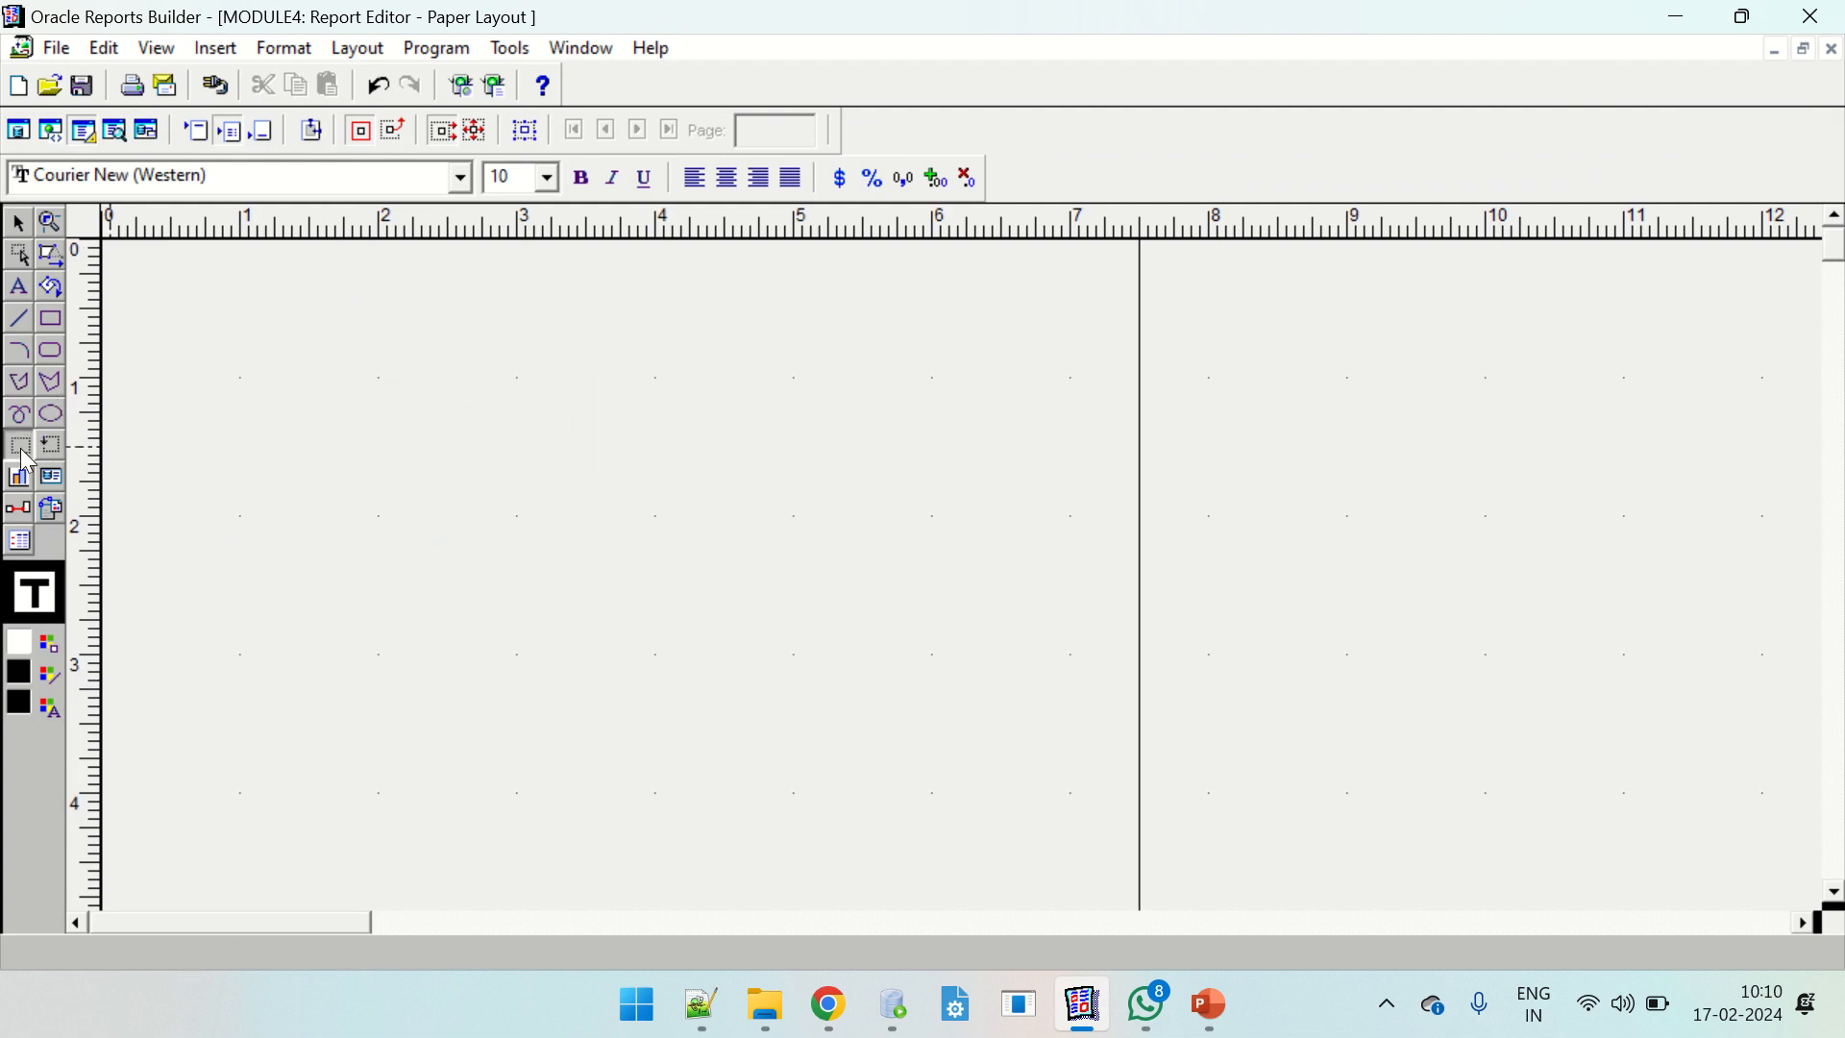
mouse_move(104, 231)
left_mouse_down()
mouse_move(247, 330)
mouse_move(931, 528)
mouse_move(921, 538)
mouse_move(932, 247)
left_mouse_up()
key("Delete")
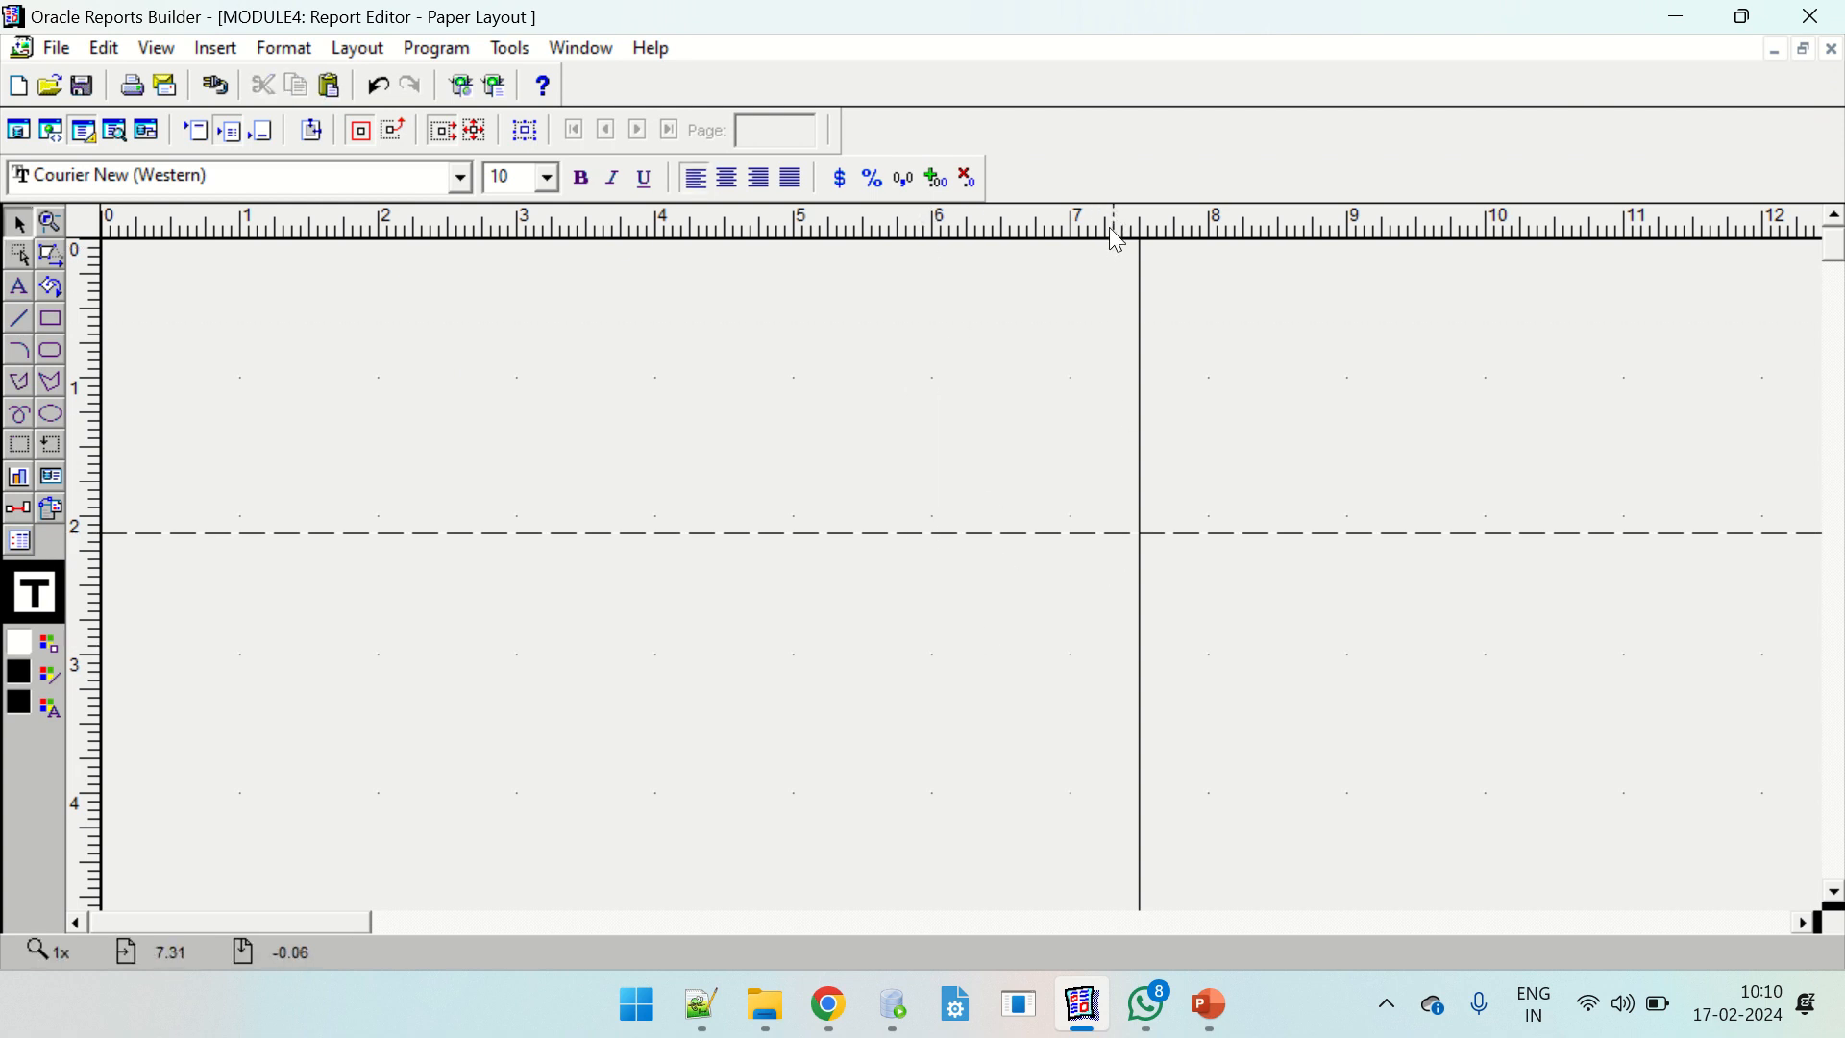
Draw a frame about 7.4 by 3.4 inches starting at the layout's origin and ending just inside the page's vertical boundary line.
left_click(34, 448)
left_click_drag(128, 265, 1130, 507)
left_click_drag(655, 468, 599, 438)
key("Left")
key("Left")
key("Left")
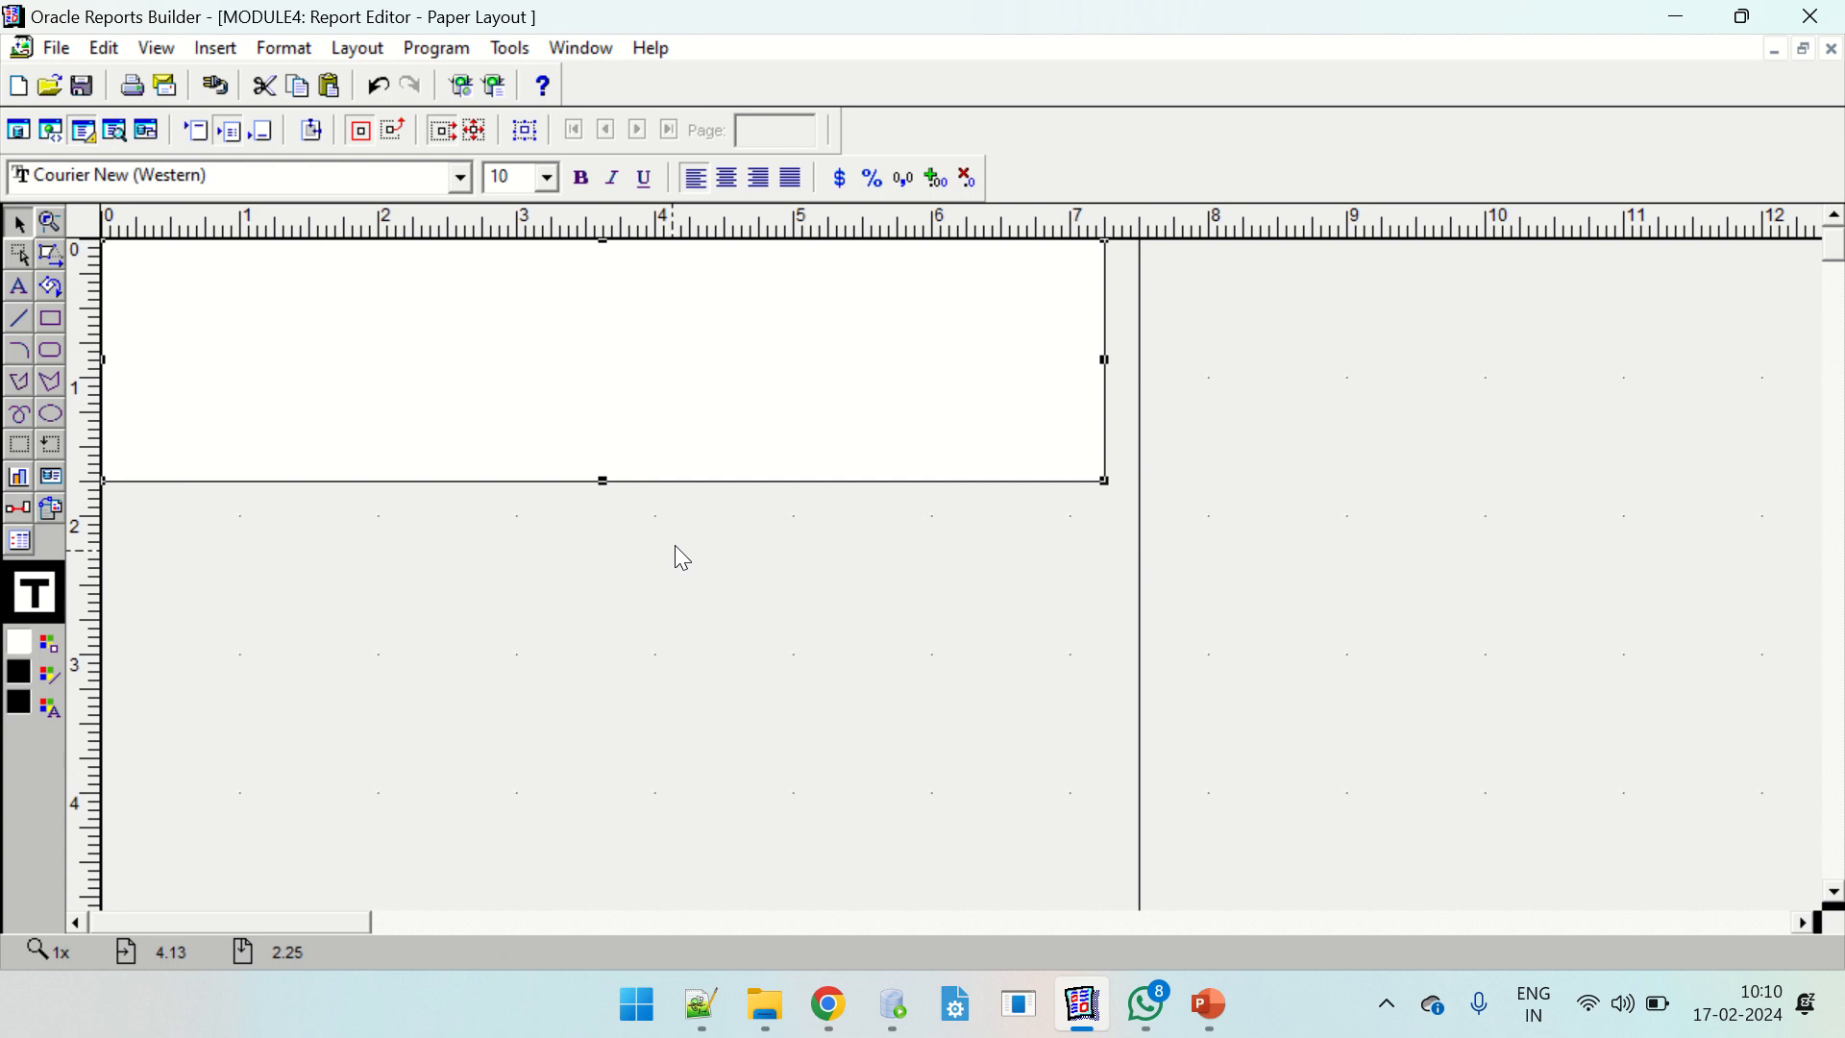
left_click_drag(1105, 480, 1122, 707)
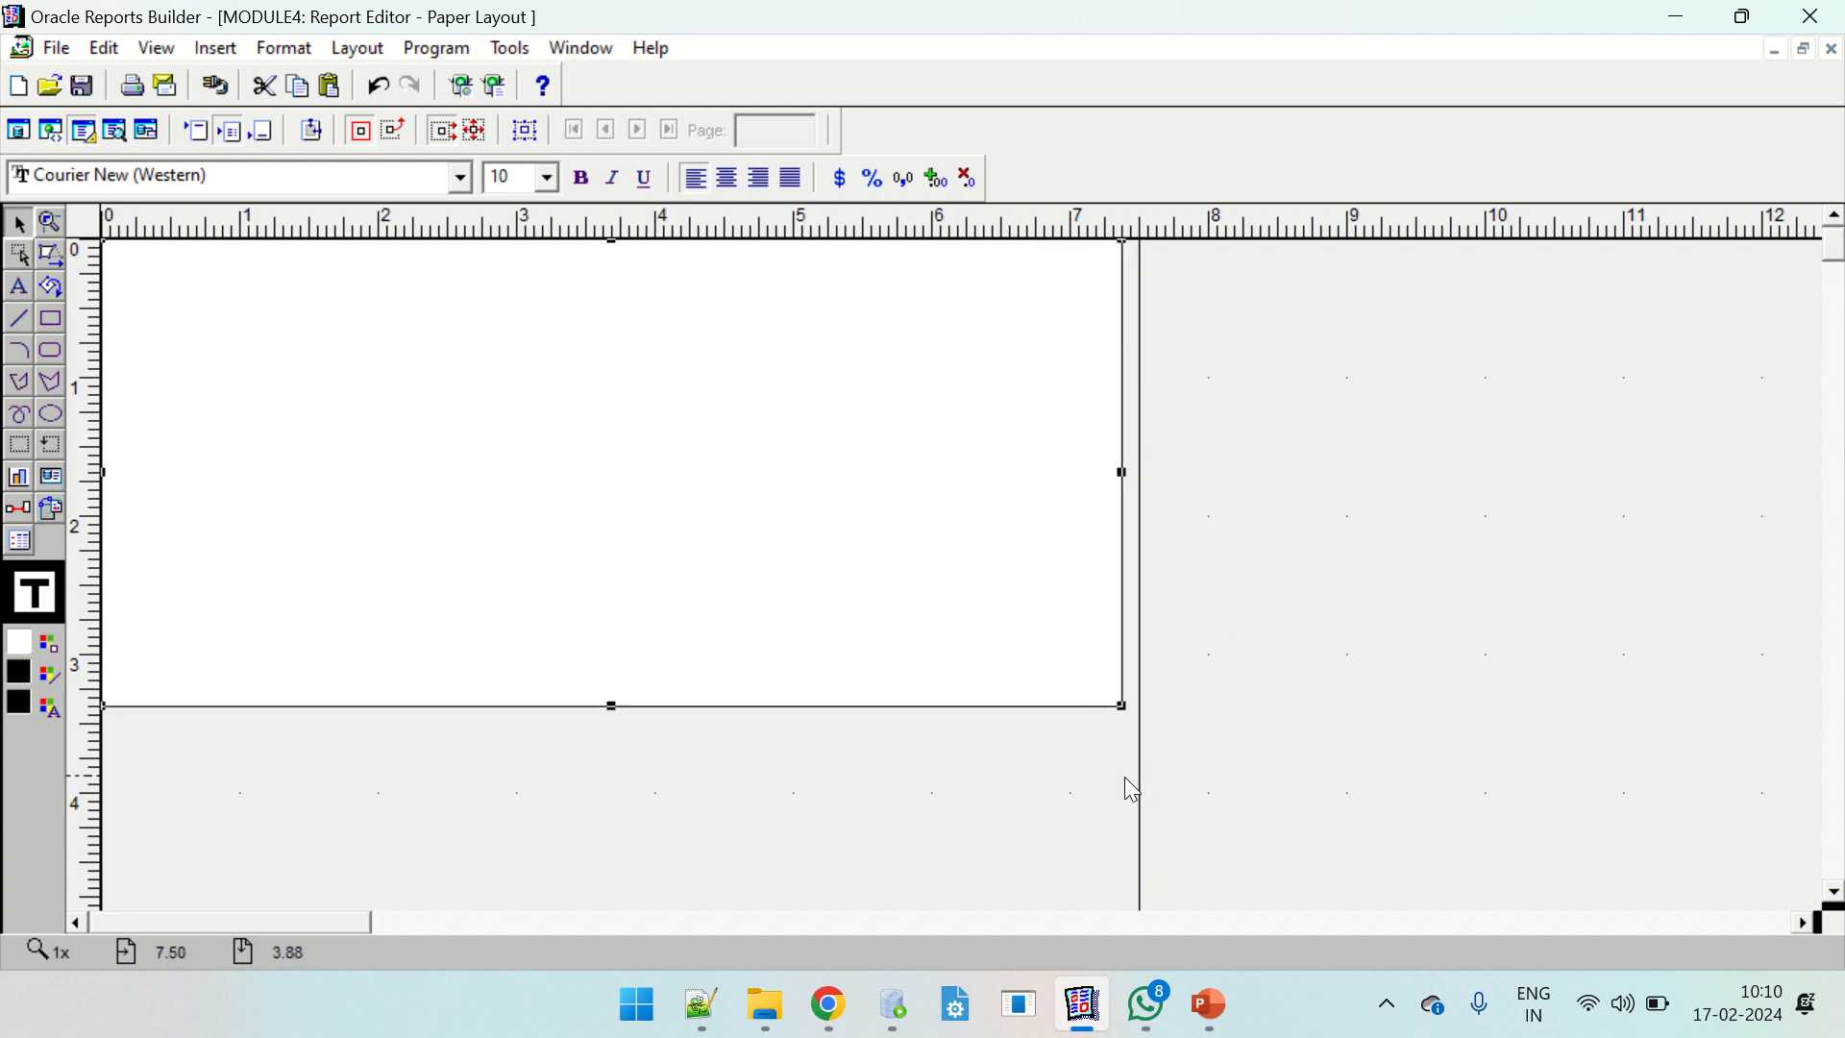
Examine the vertical and horizontal boundary lines that mark the printable page area around the frame.
left_click(1124, 779)
left_click_drag(1140, 728, 1149, 729)
left_click_drag(1110, 738, 1149, 787)
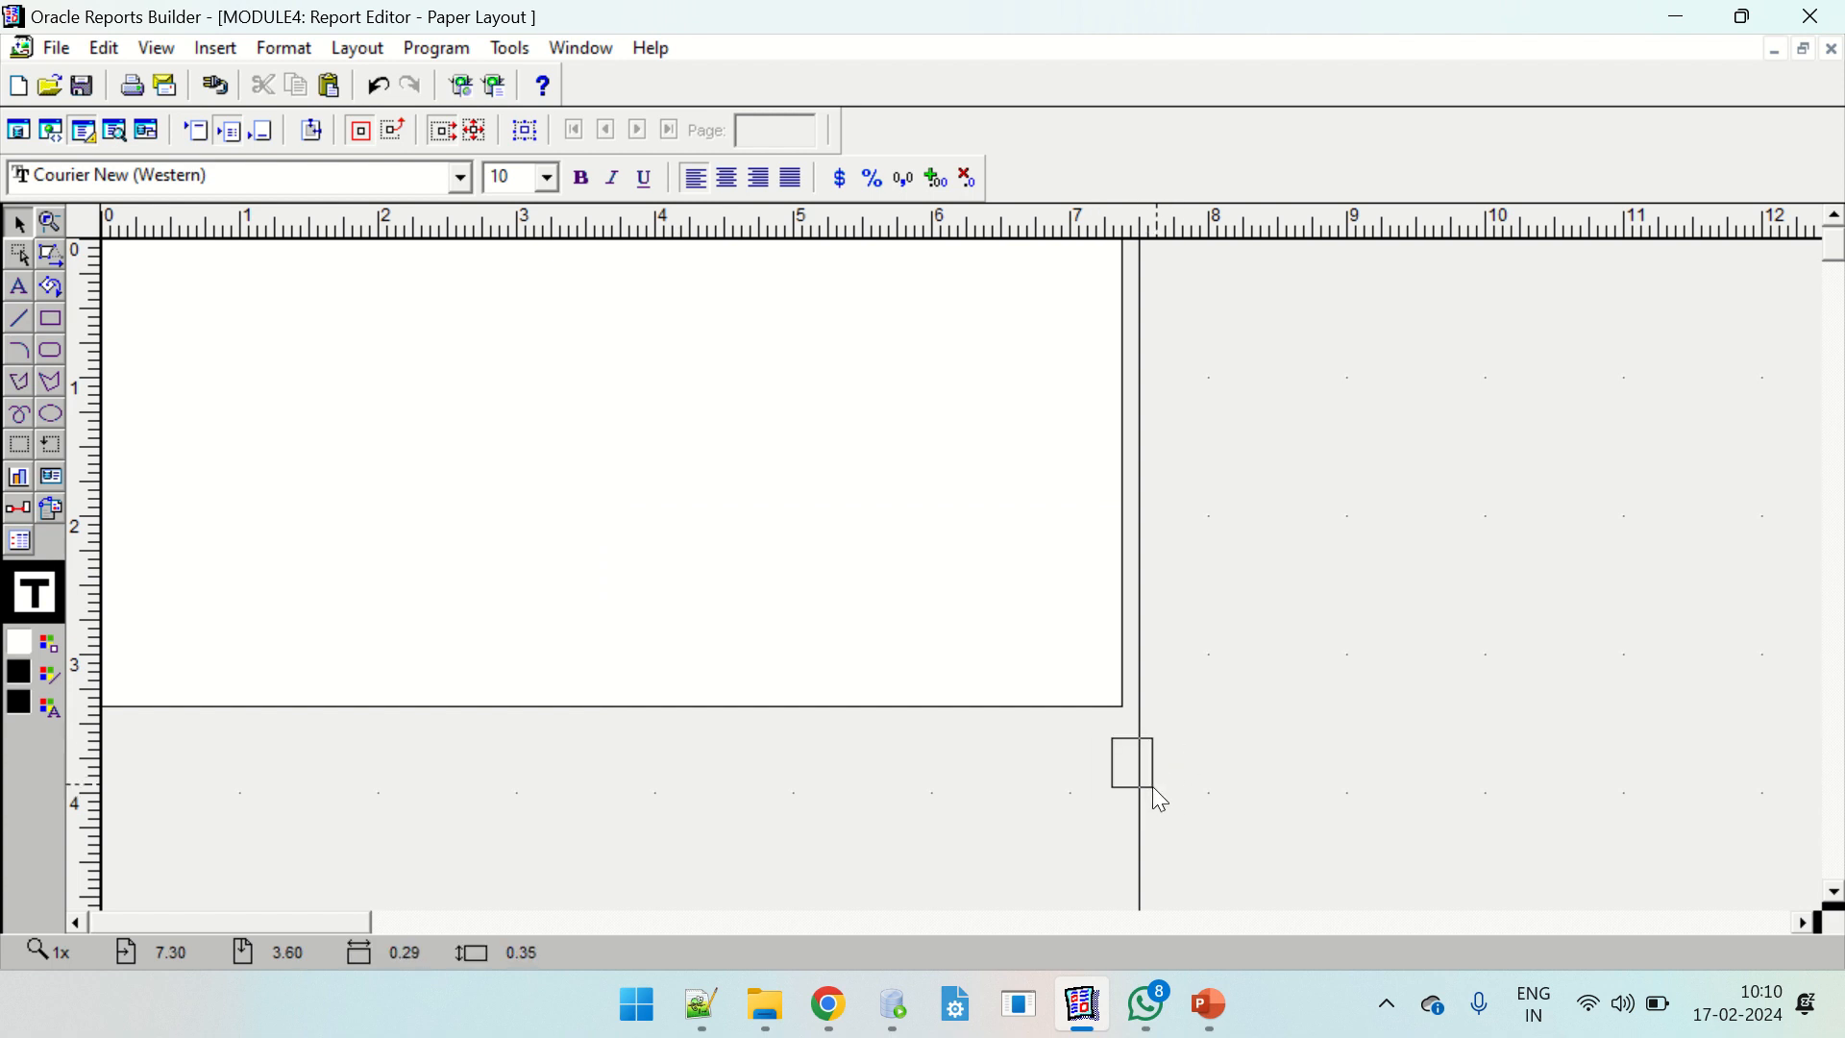
left_click_drag(1153, 788, 1160, 780)
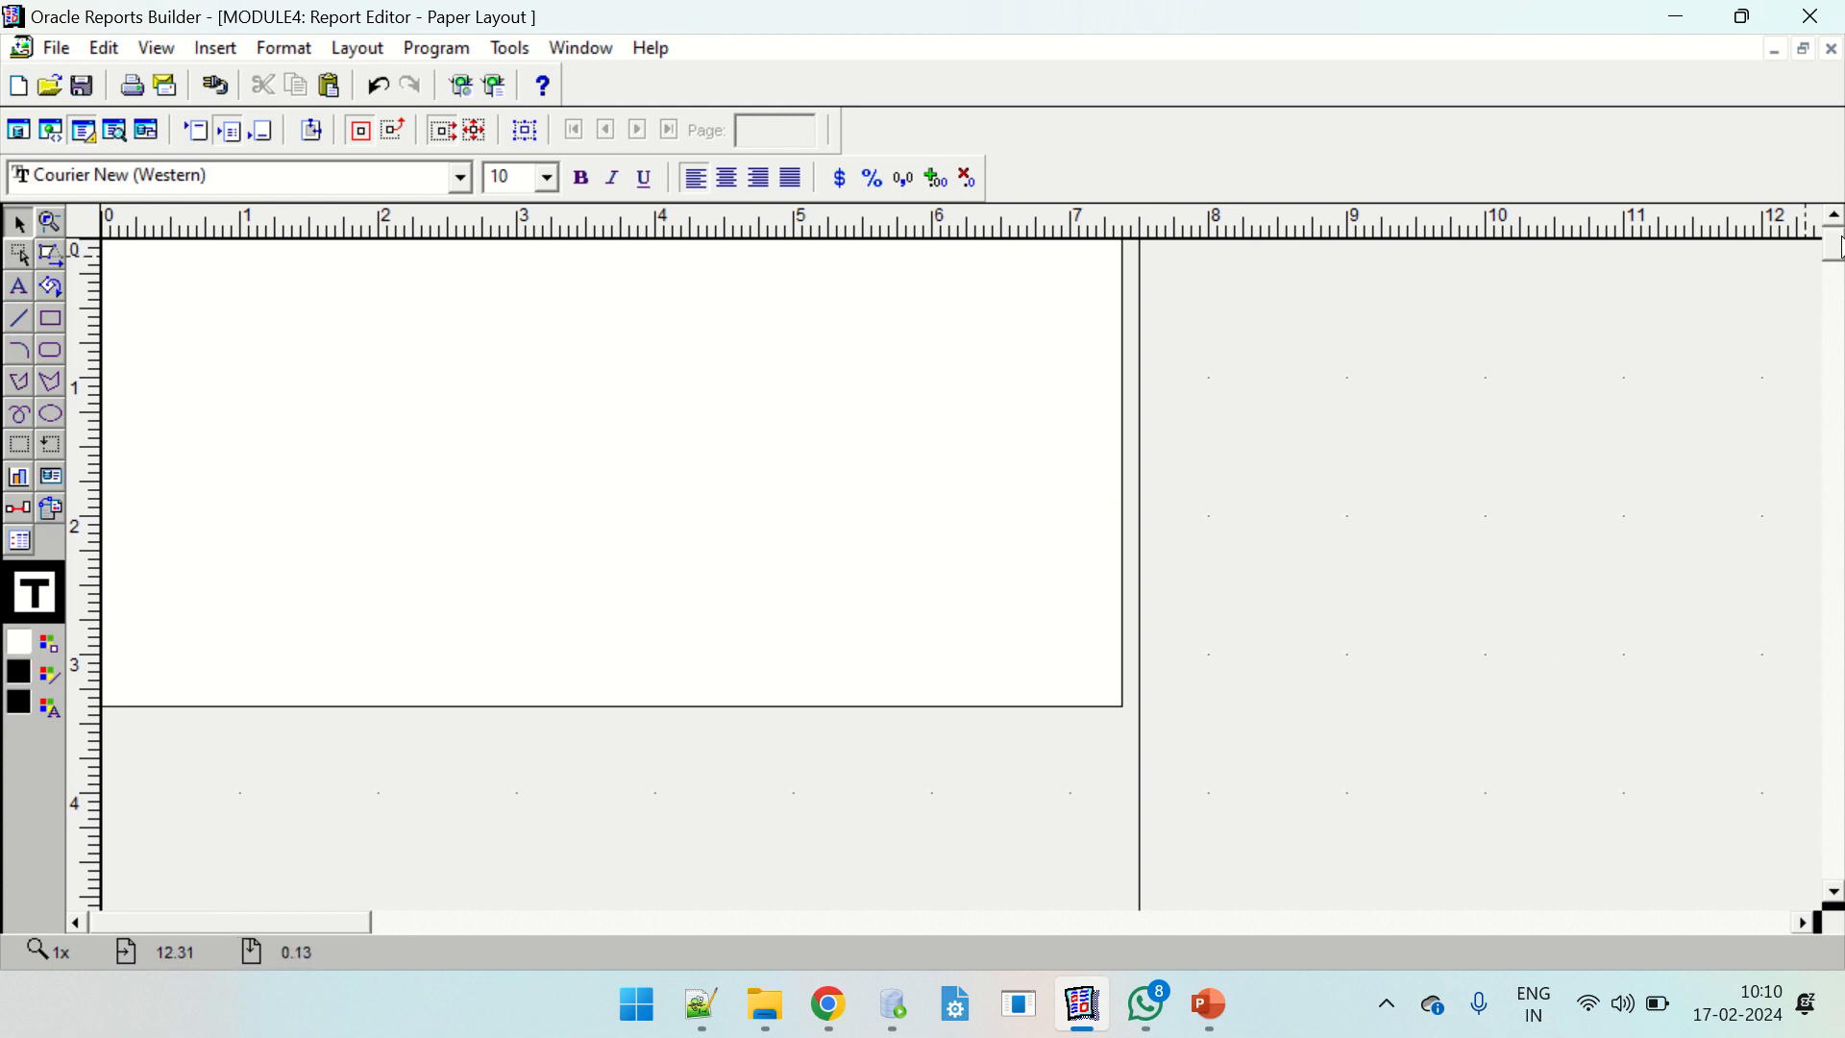
left_click_drag(1833, 251, 1837, 284)
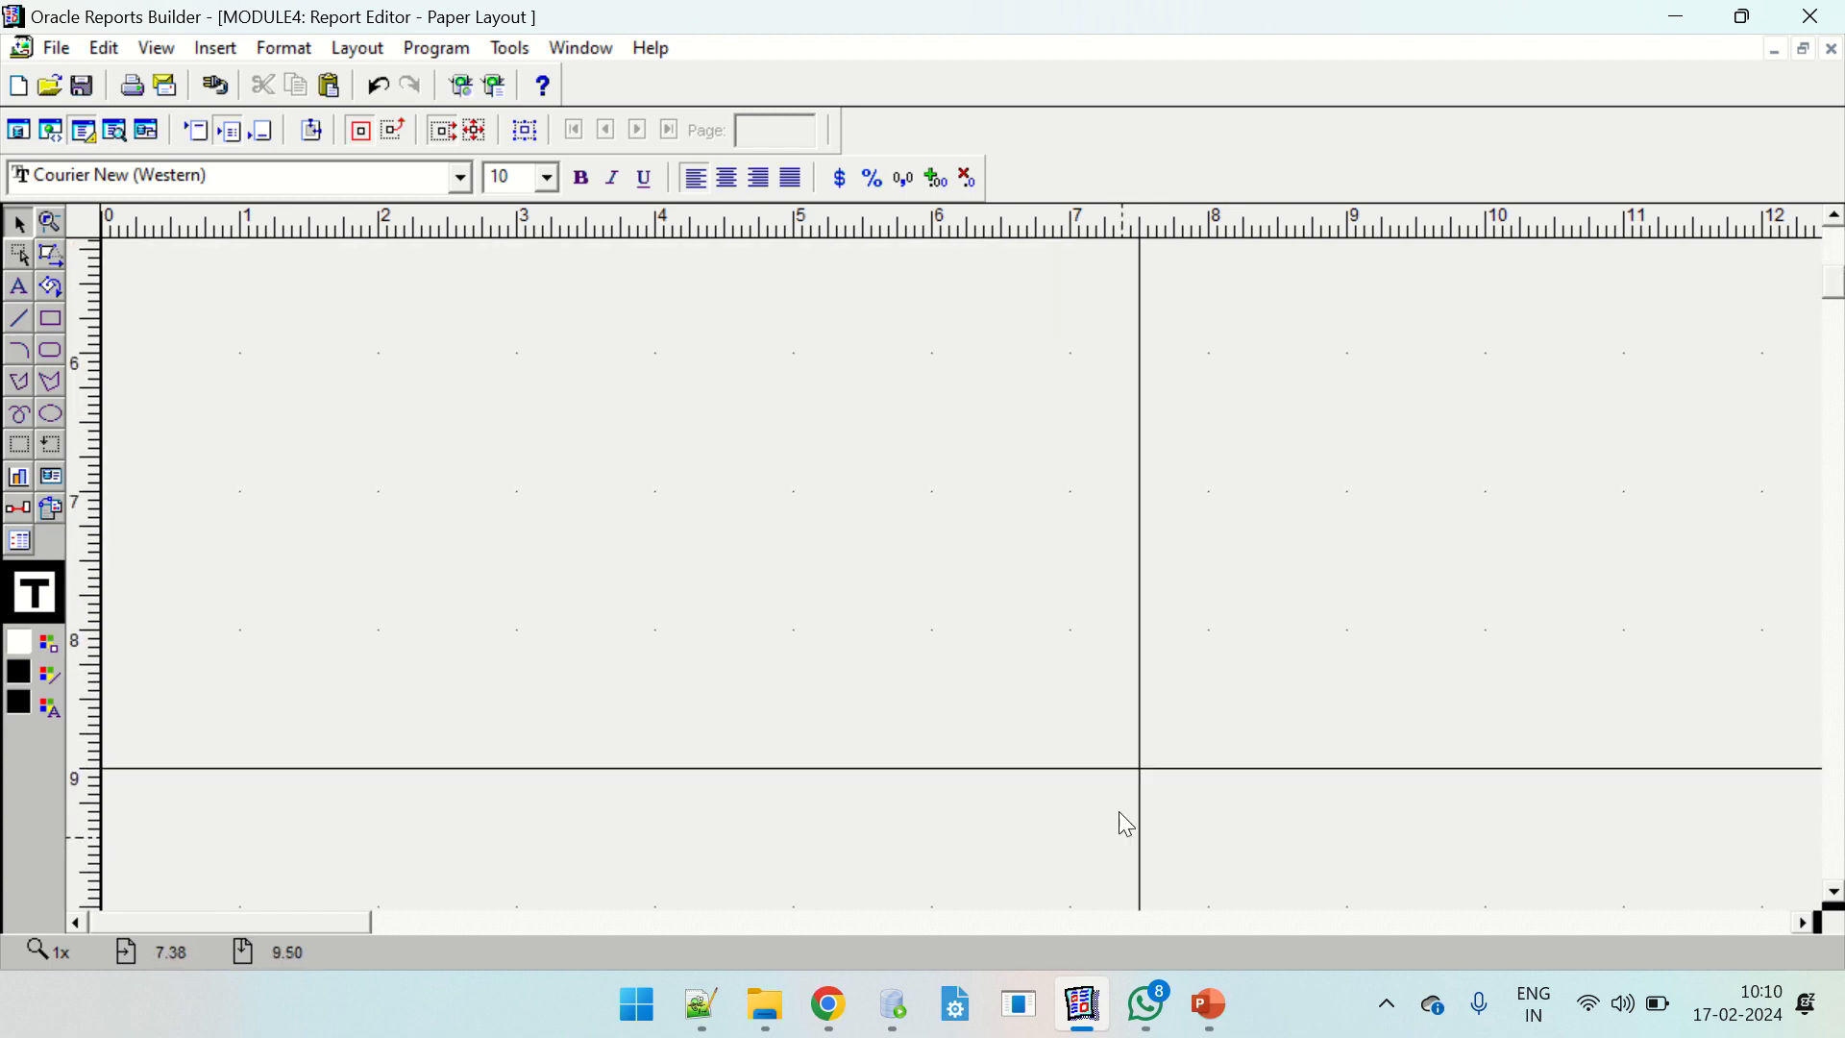
mouse_move(1049, 747)
left_mouse_down()
mouse_move(631, 644)
mouse_move(175, 626)
mouse_move(153, 372)
left_mouse_up()
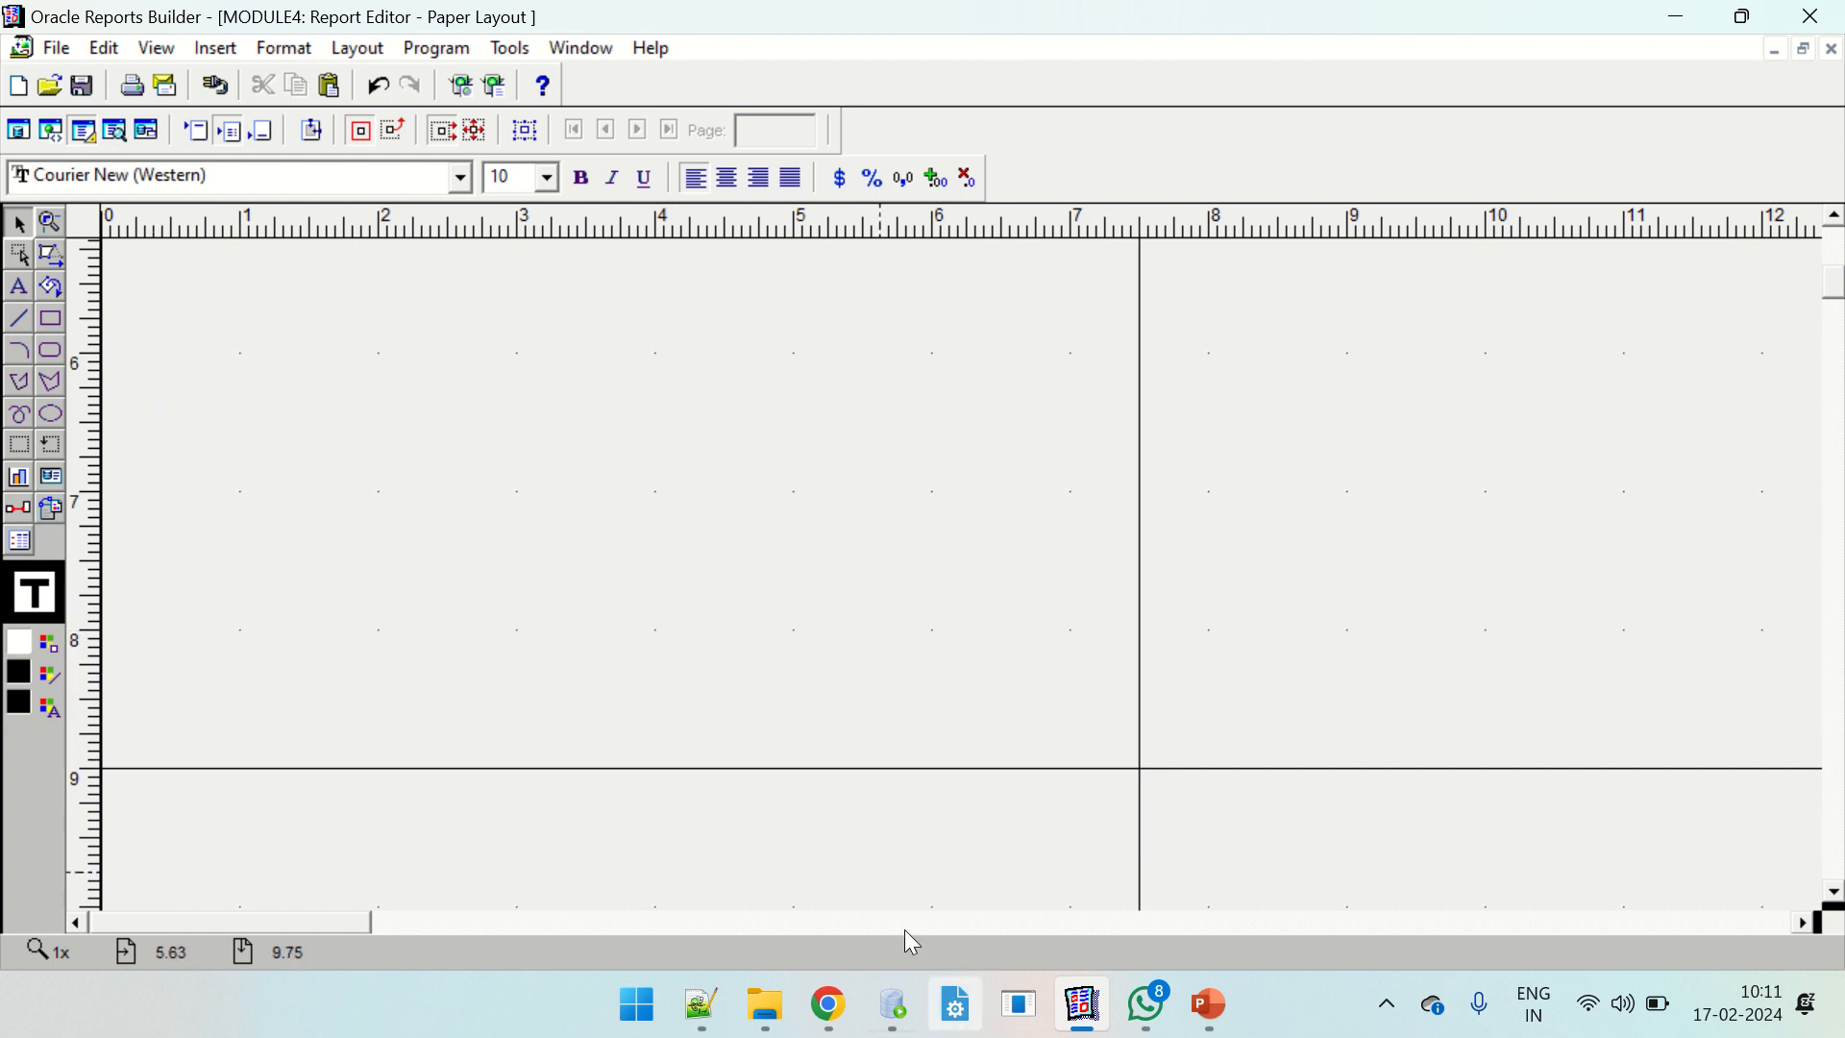
left_click_drag(658, 805, 964, 908)
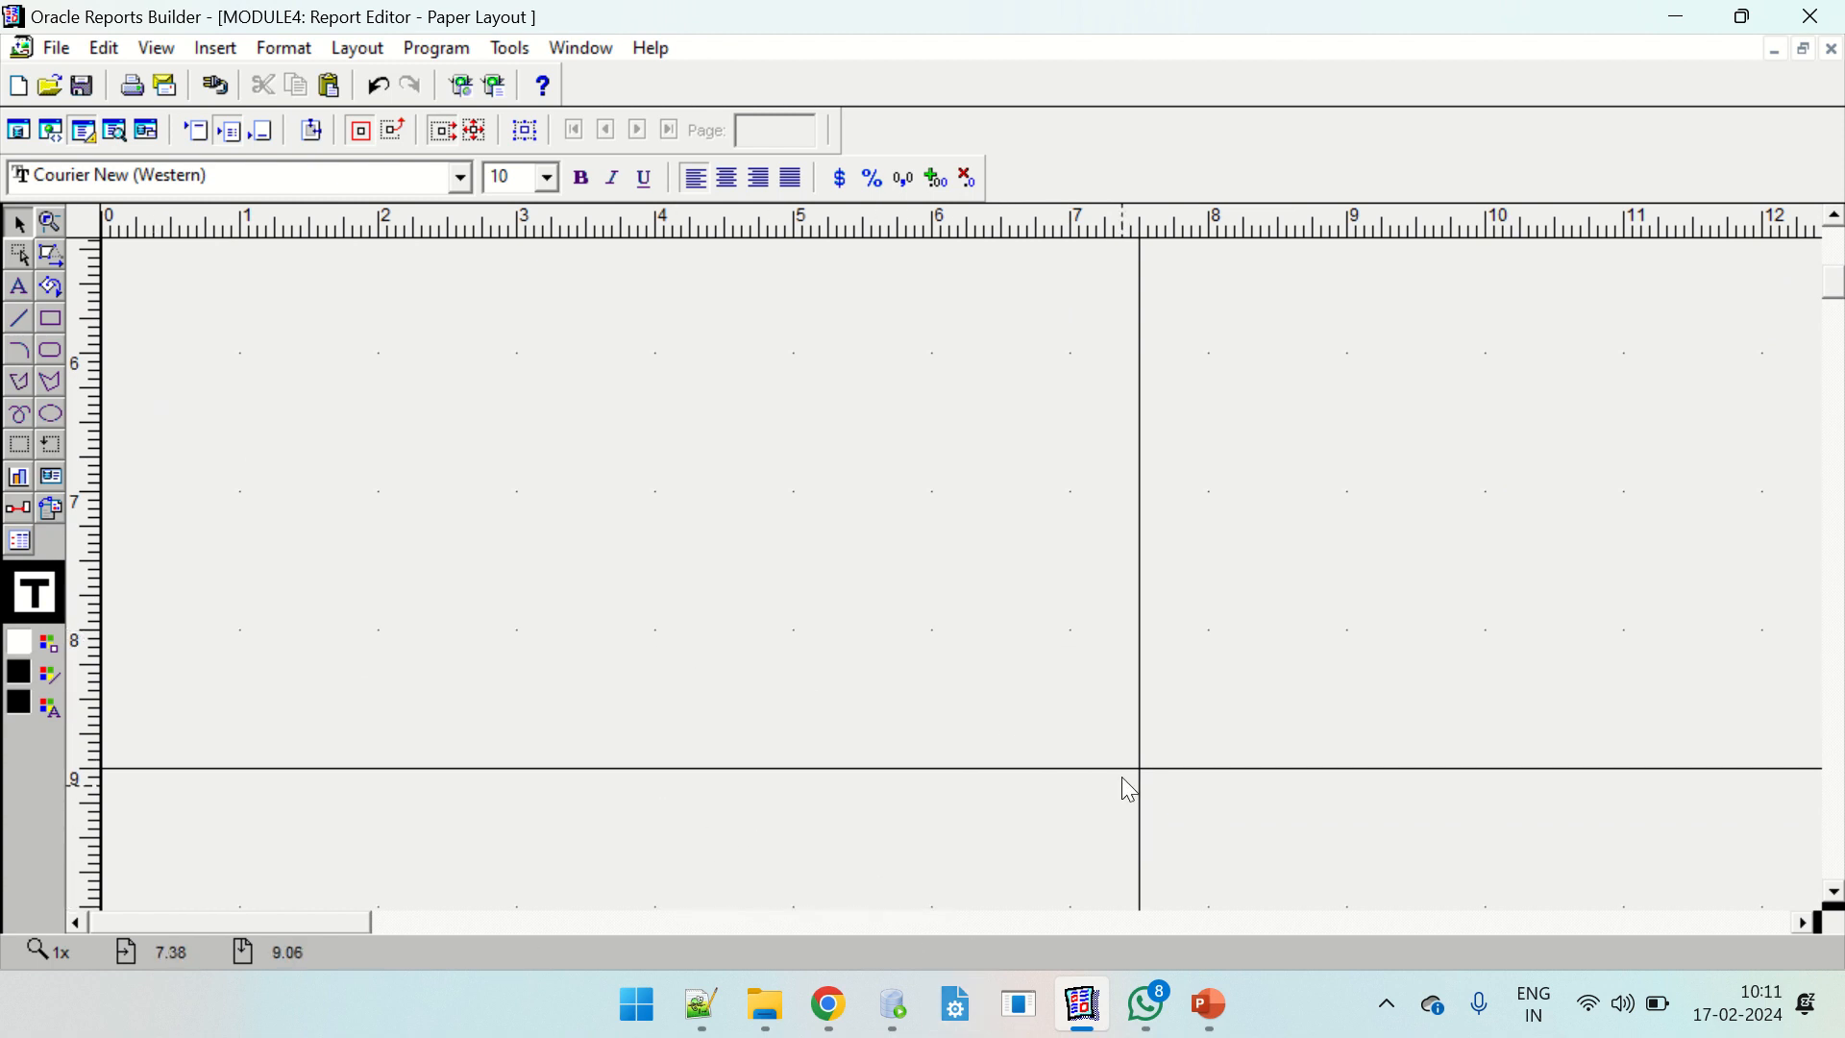
left_click_drag(1832, 275, 1833, 235)
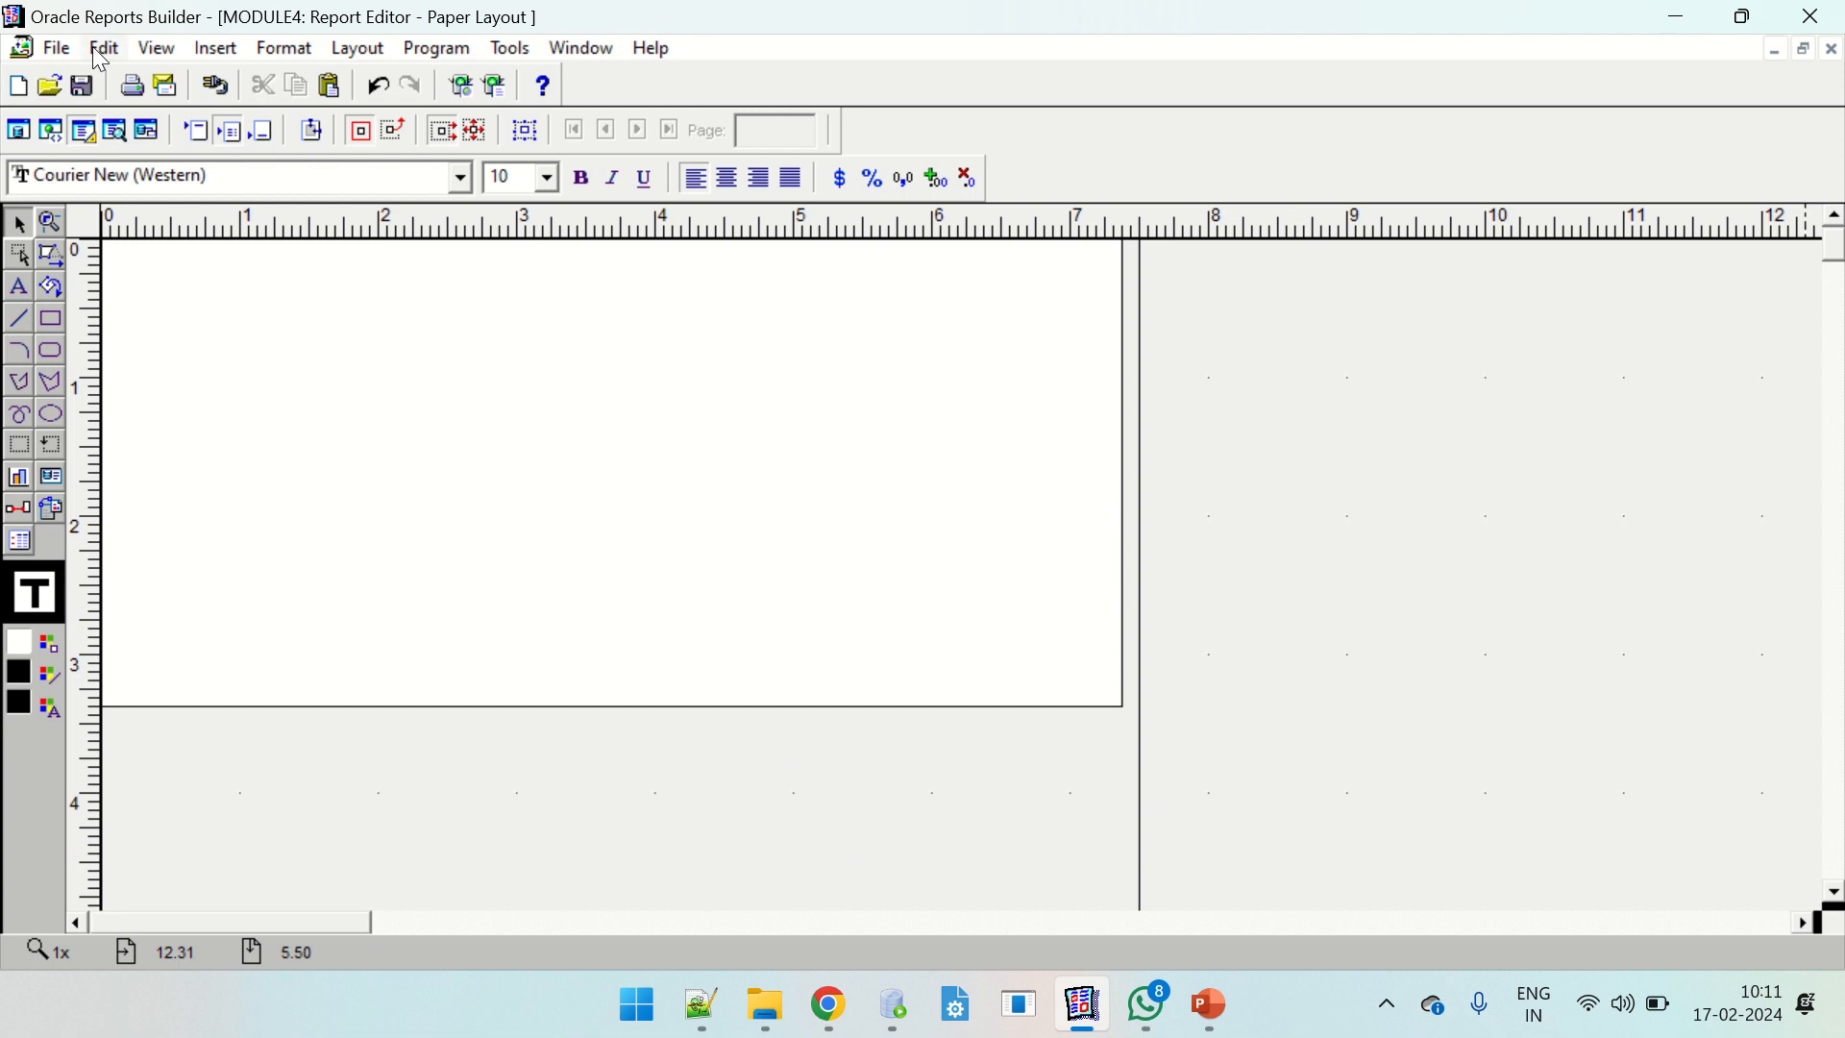
Set the report's page setup to A4 paper size with landscape orientation.
left_click(60, 48)
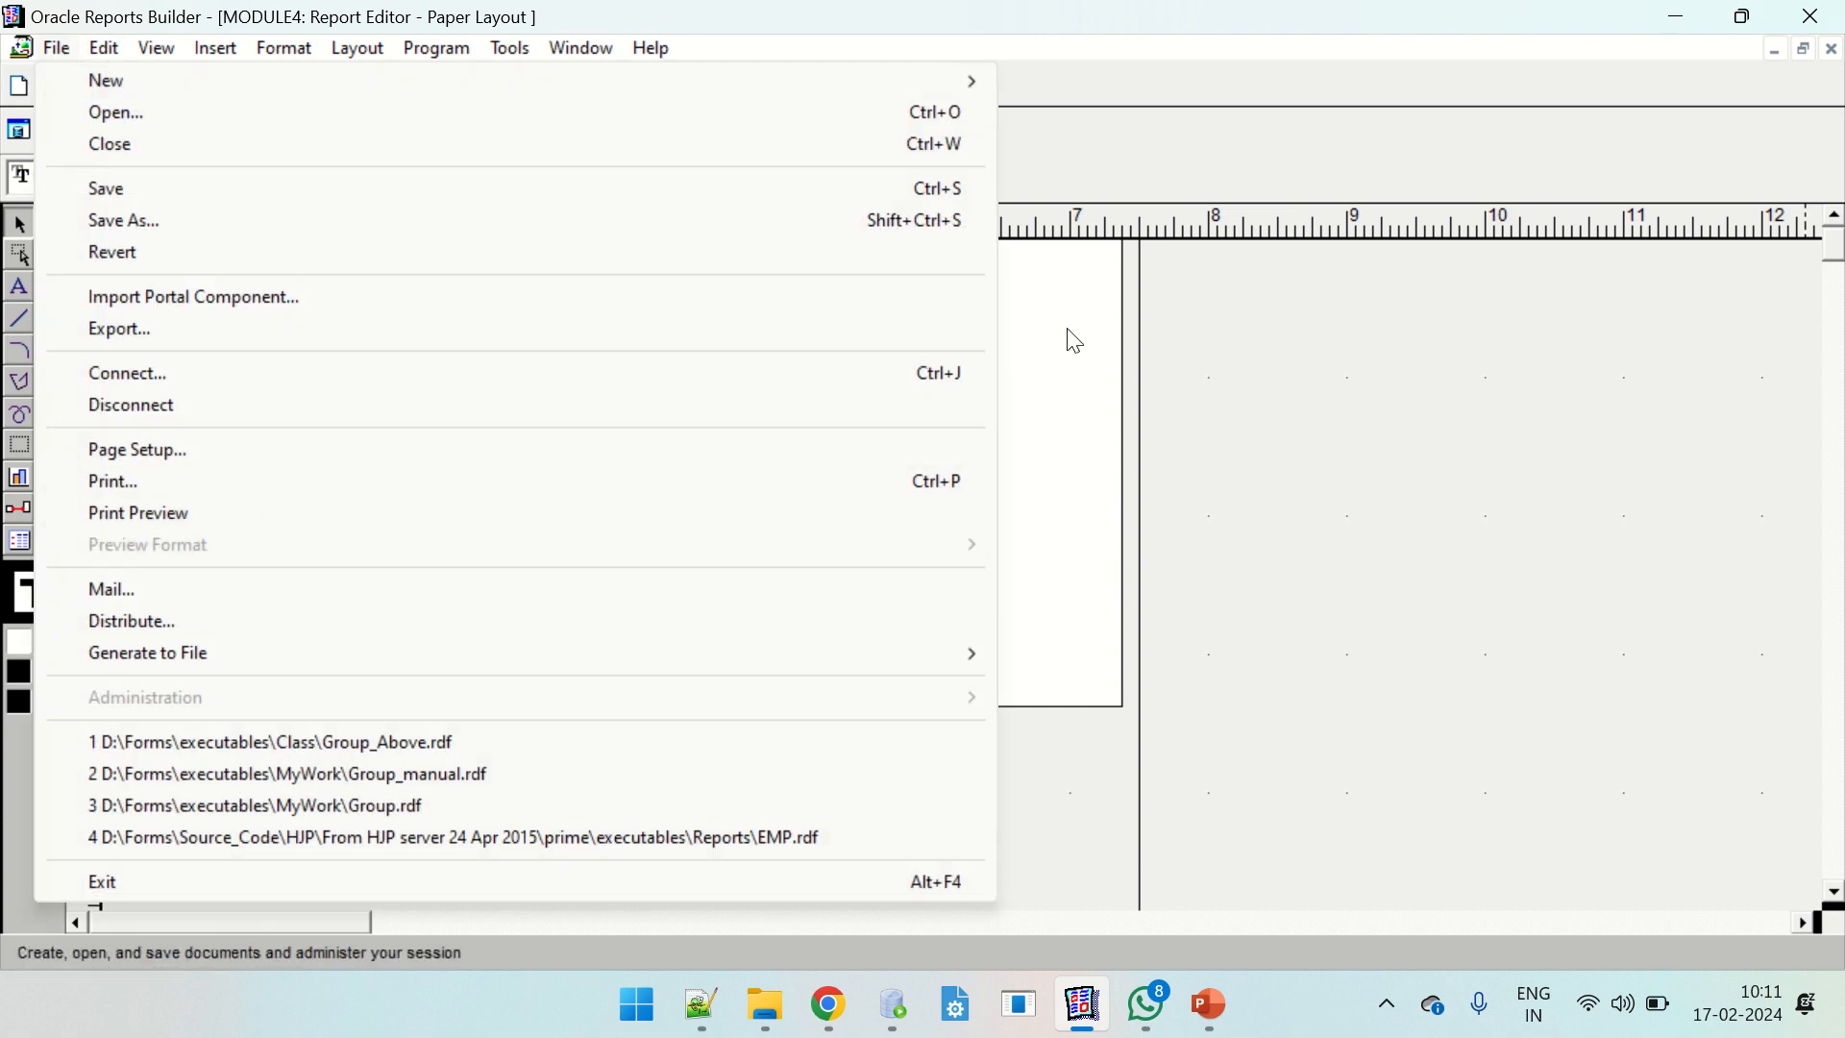
left_click(161, 455)
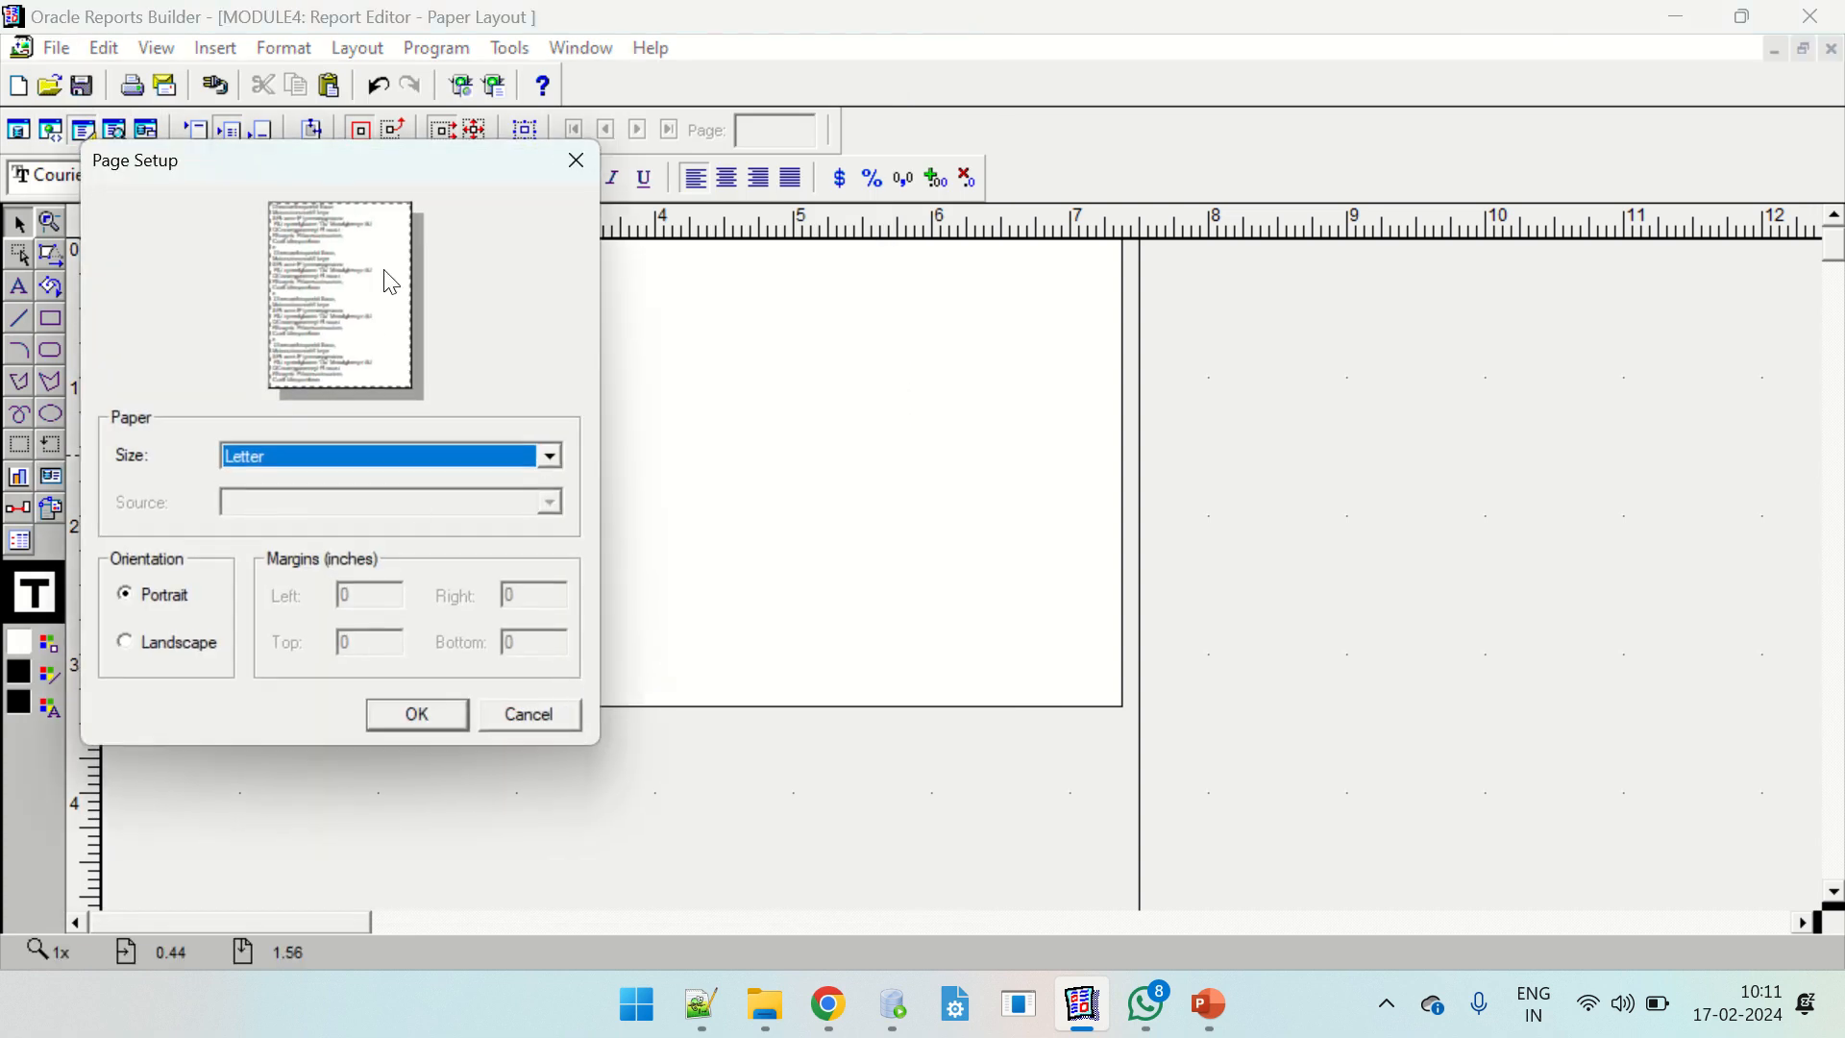
left_click(400, 462)
left_click(240, 498)
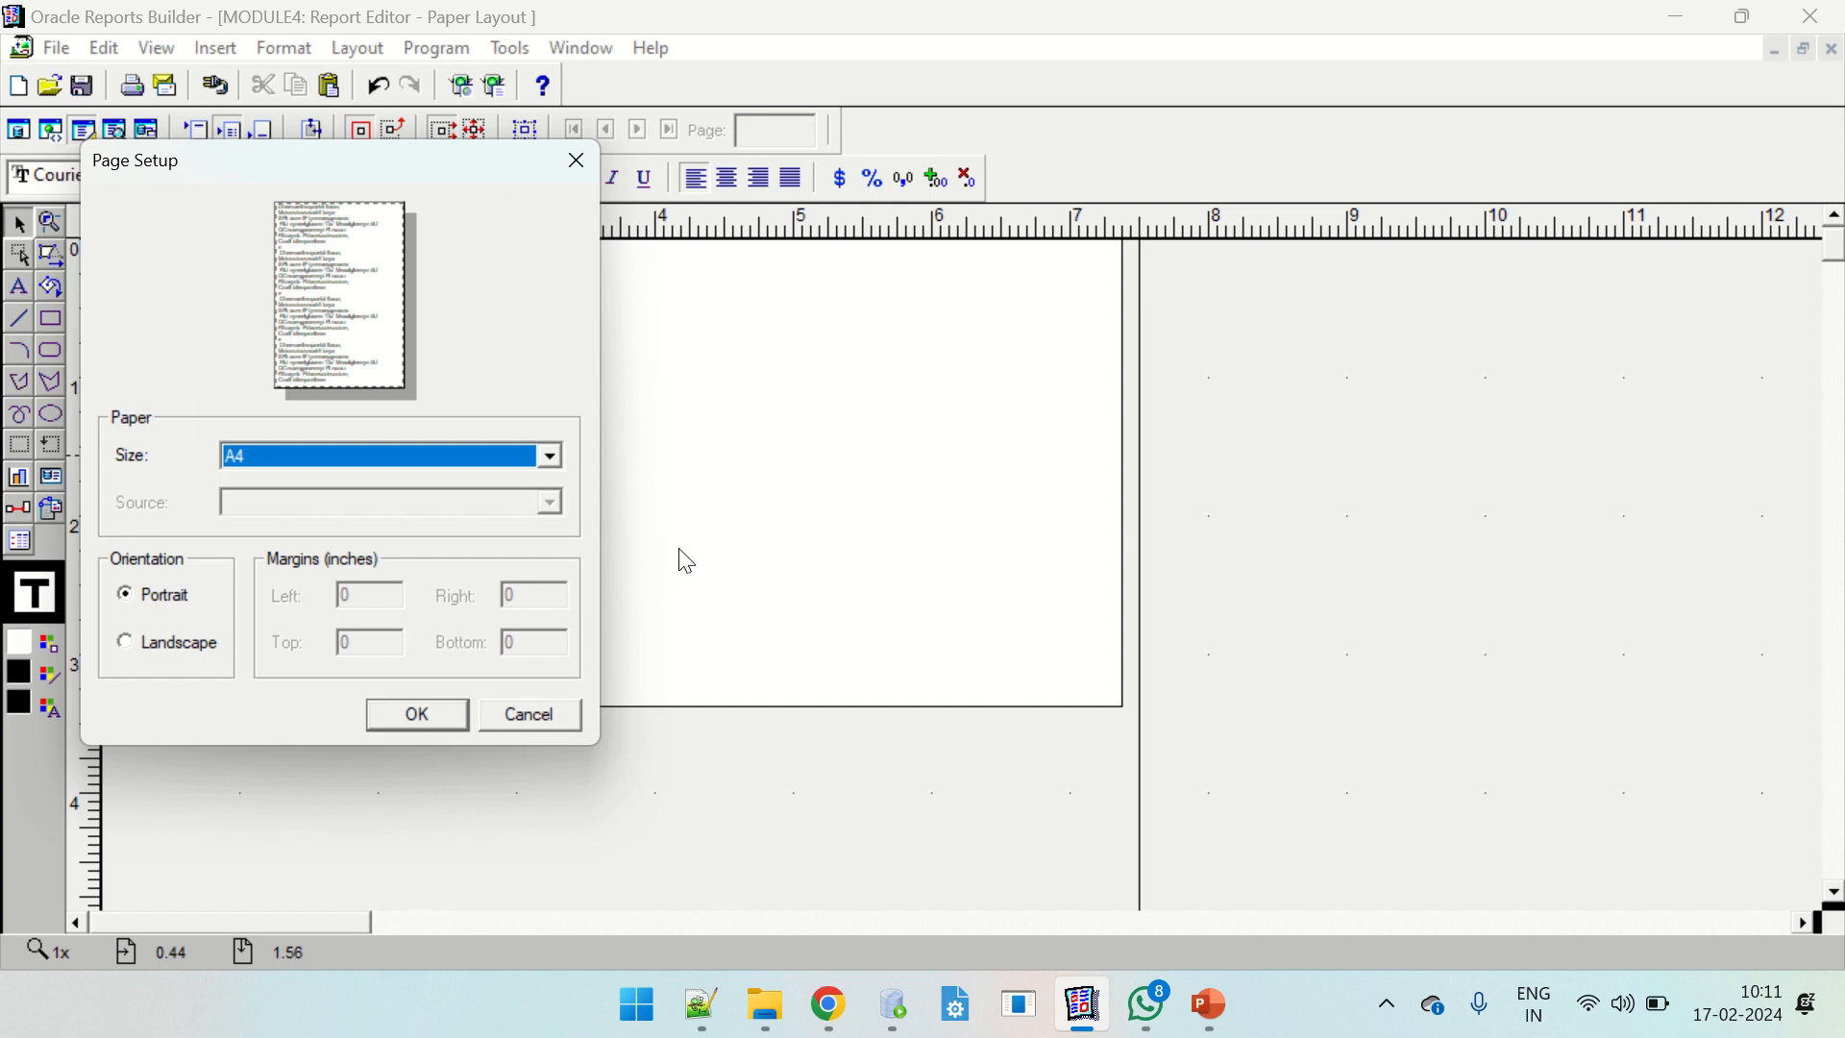
left_click(197, 651)
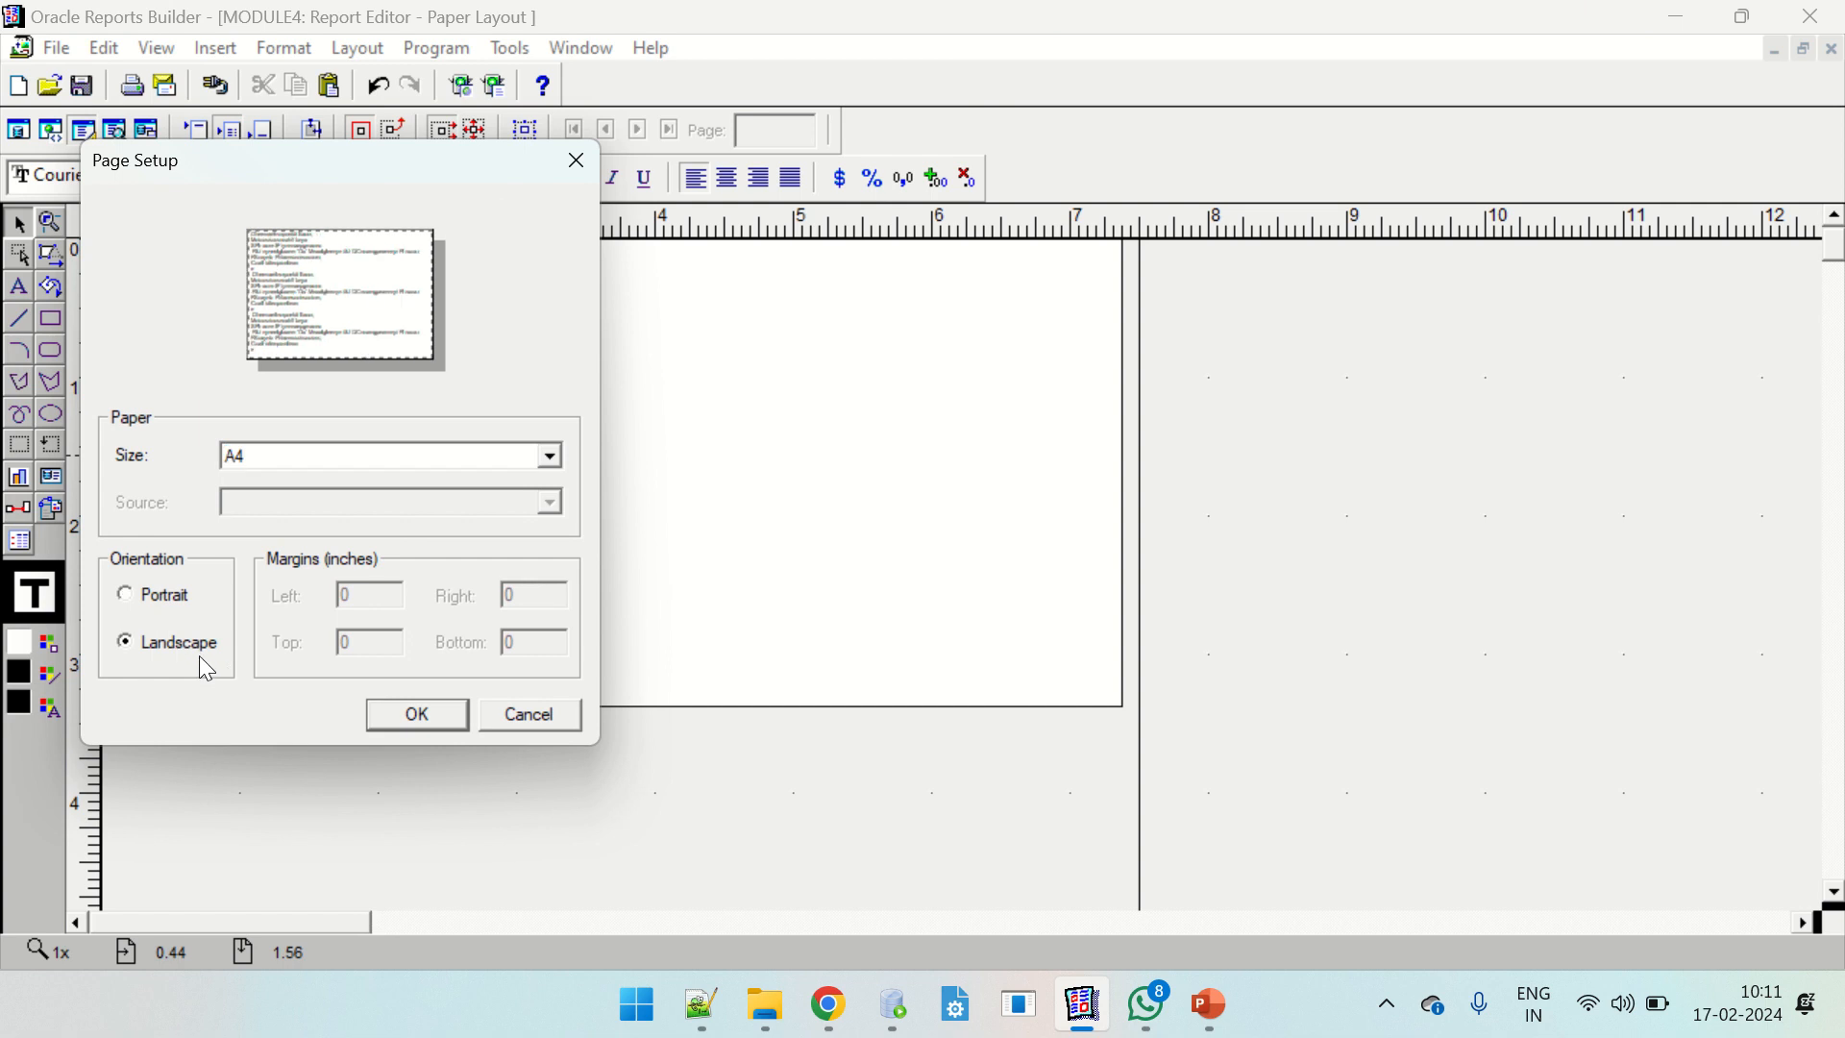
left_click(413, 713)
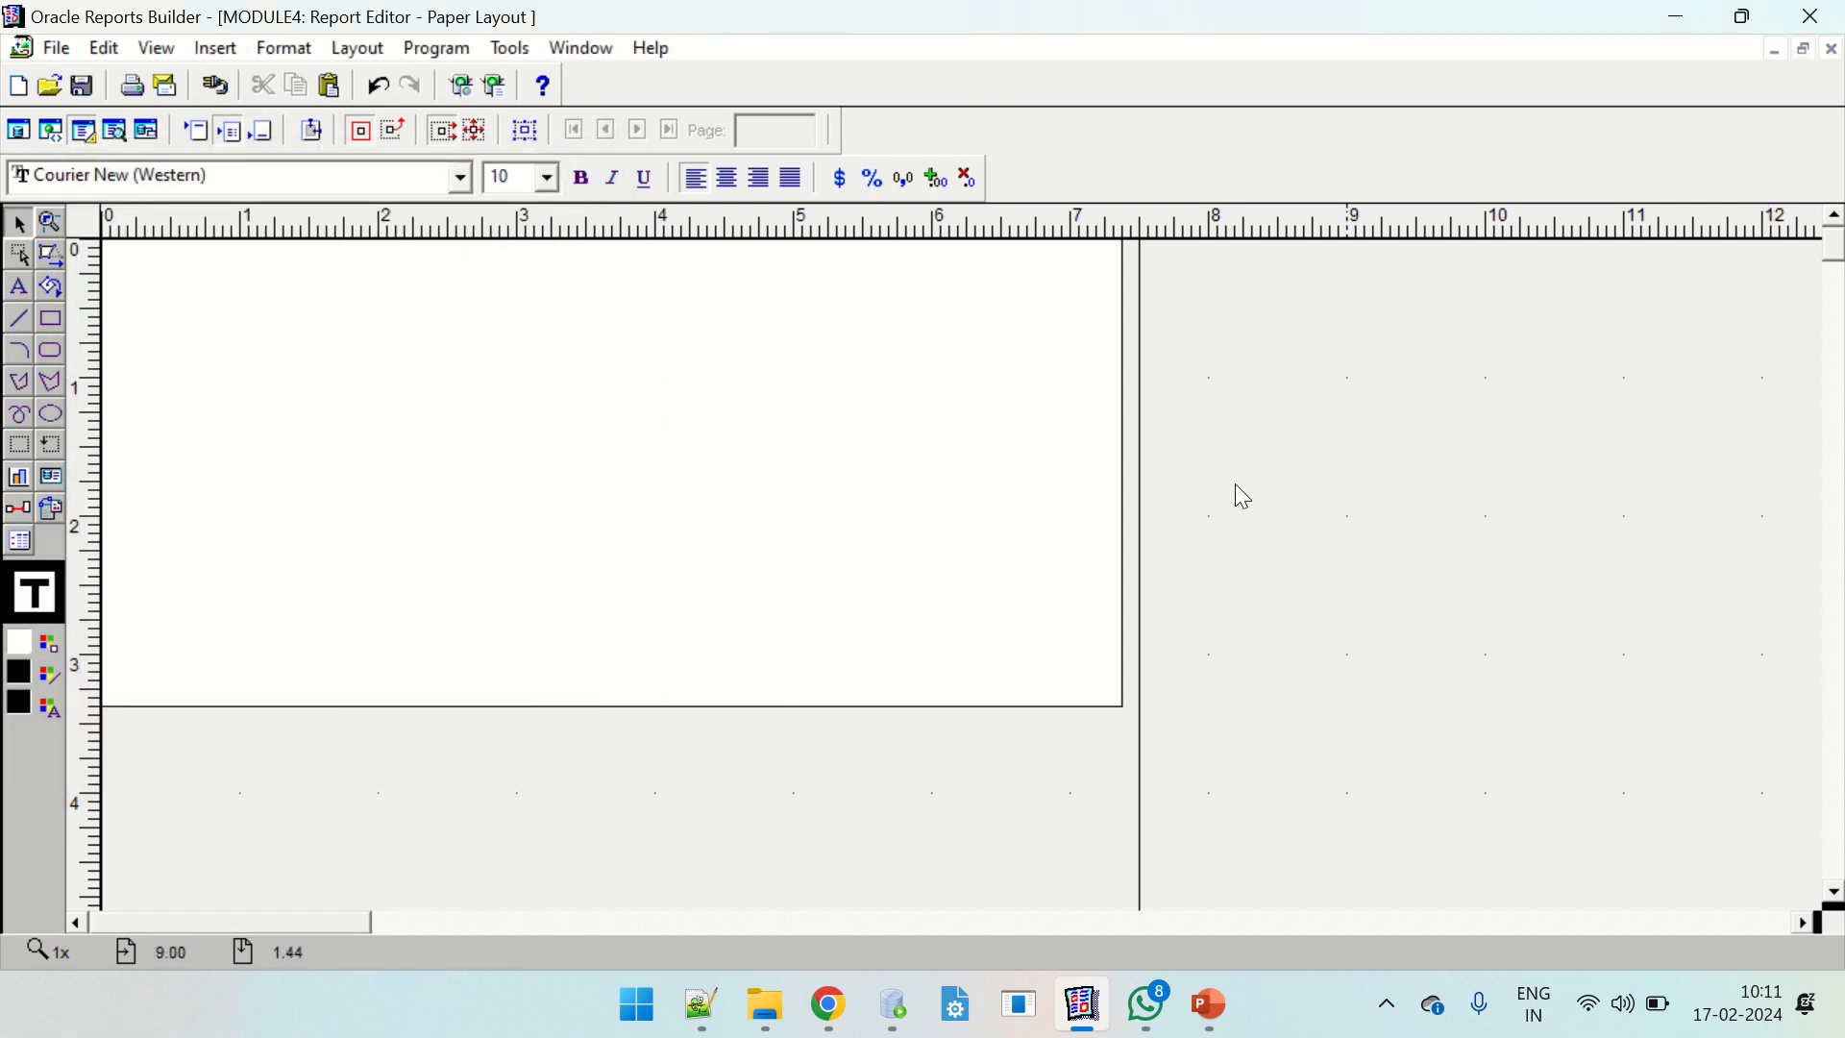
Review the columns of the G_DEPT_ID group in the data model, from DEPARTMENT_ID to LOCATION_ID.
left_click(1111, 316)
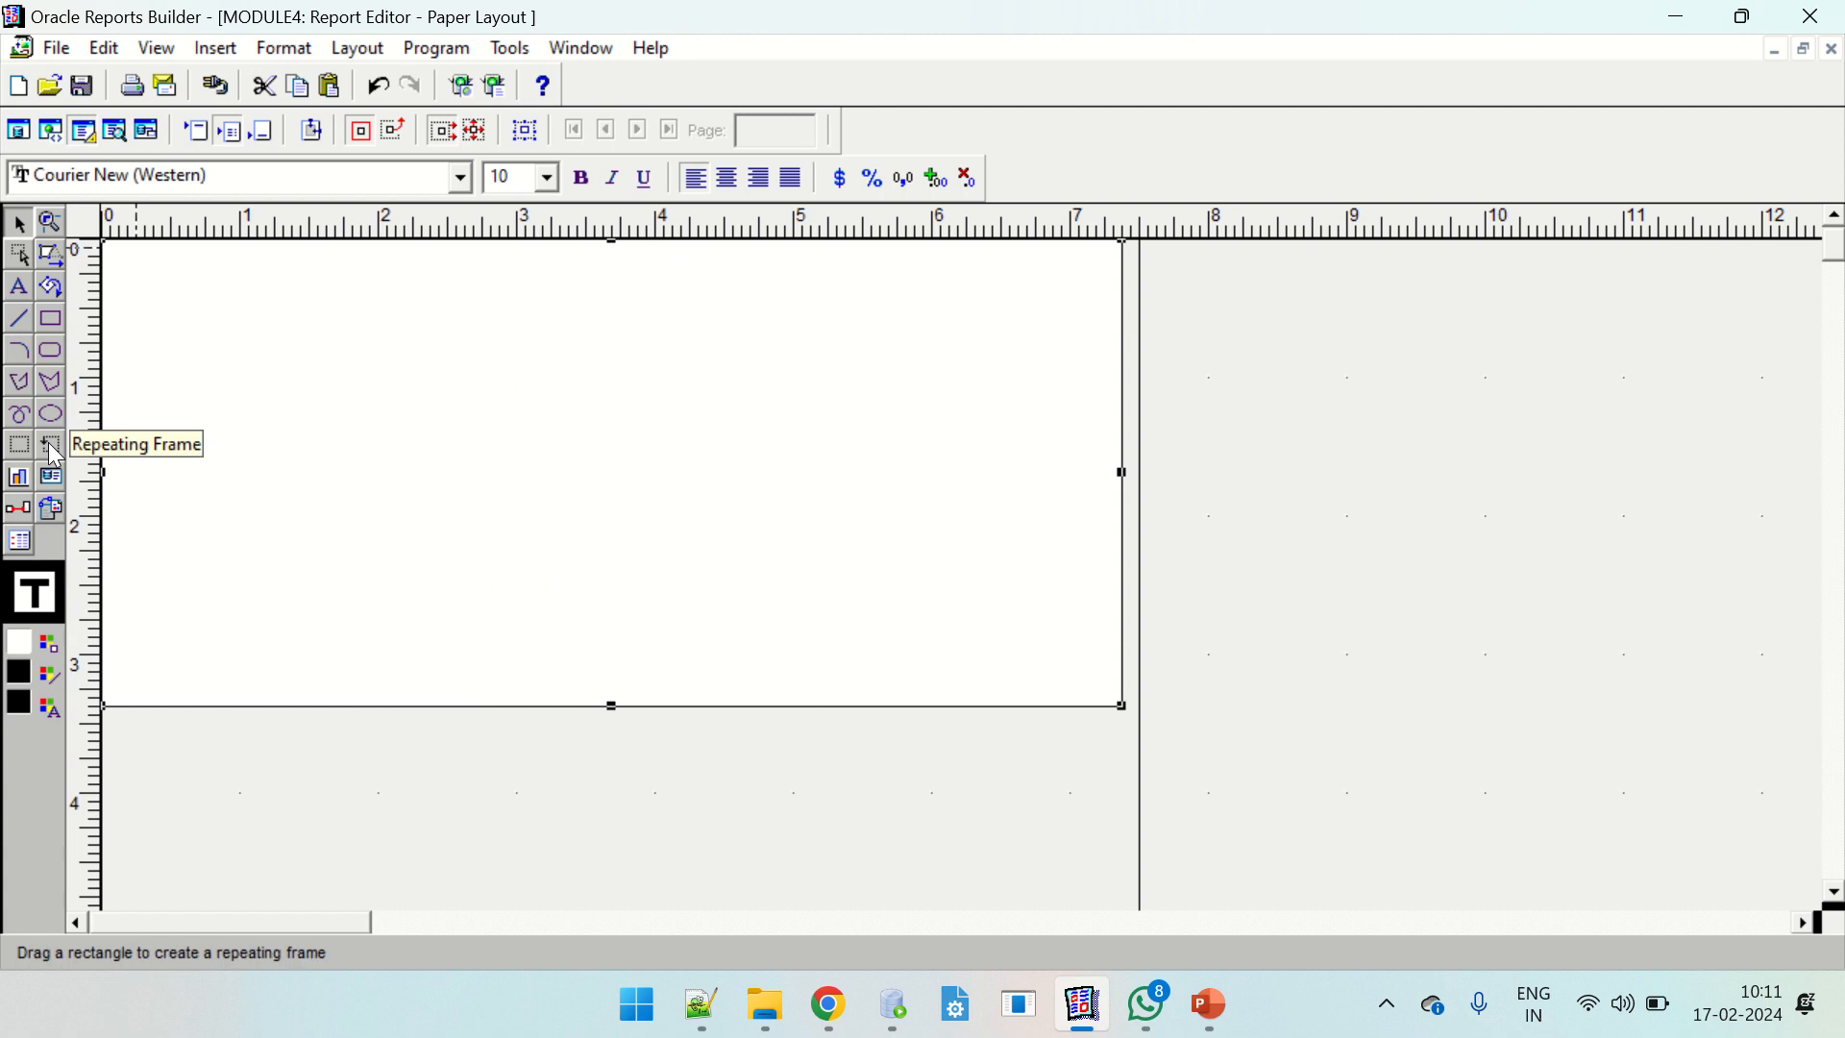
left_click(19, 130)
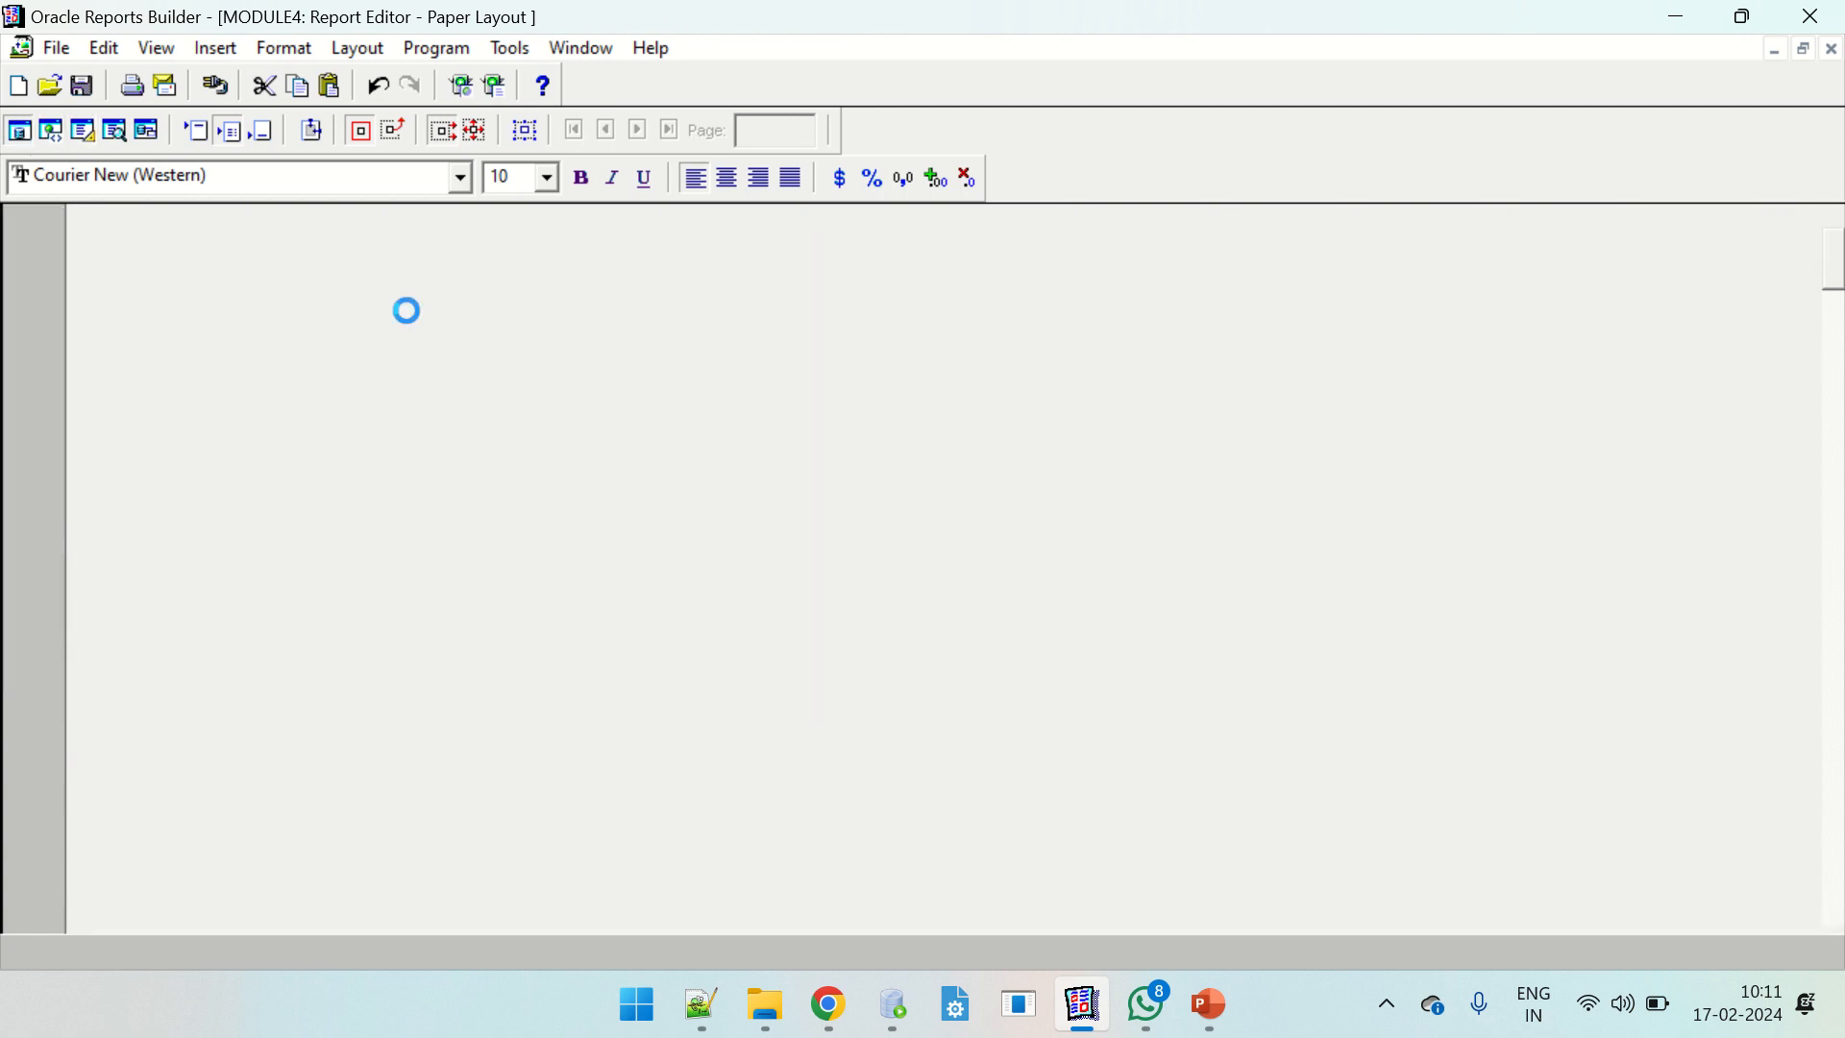
left_click(315, 400)
left_click(327, 423)
left_click(324, 447)
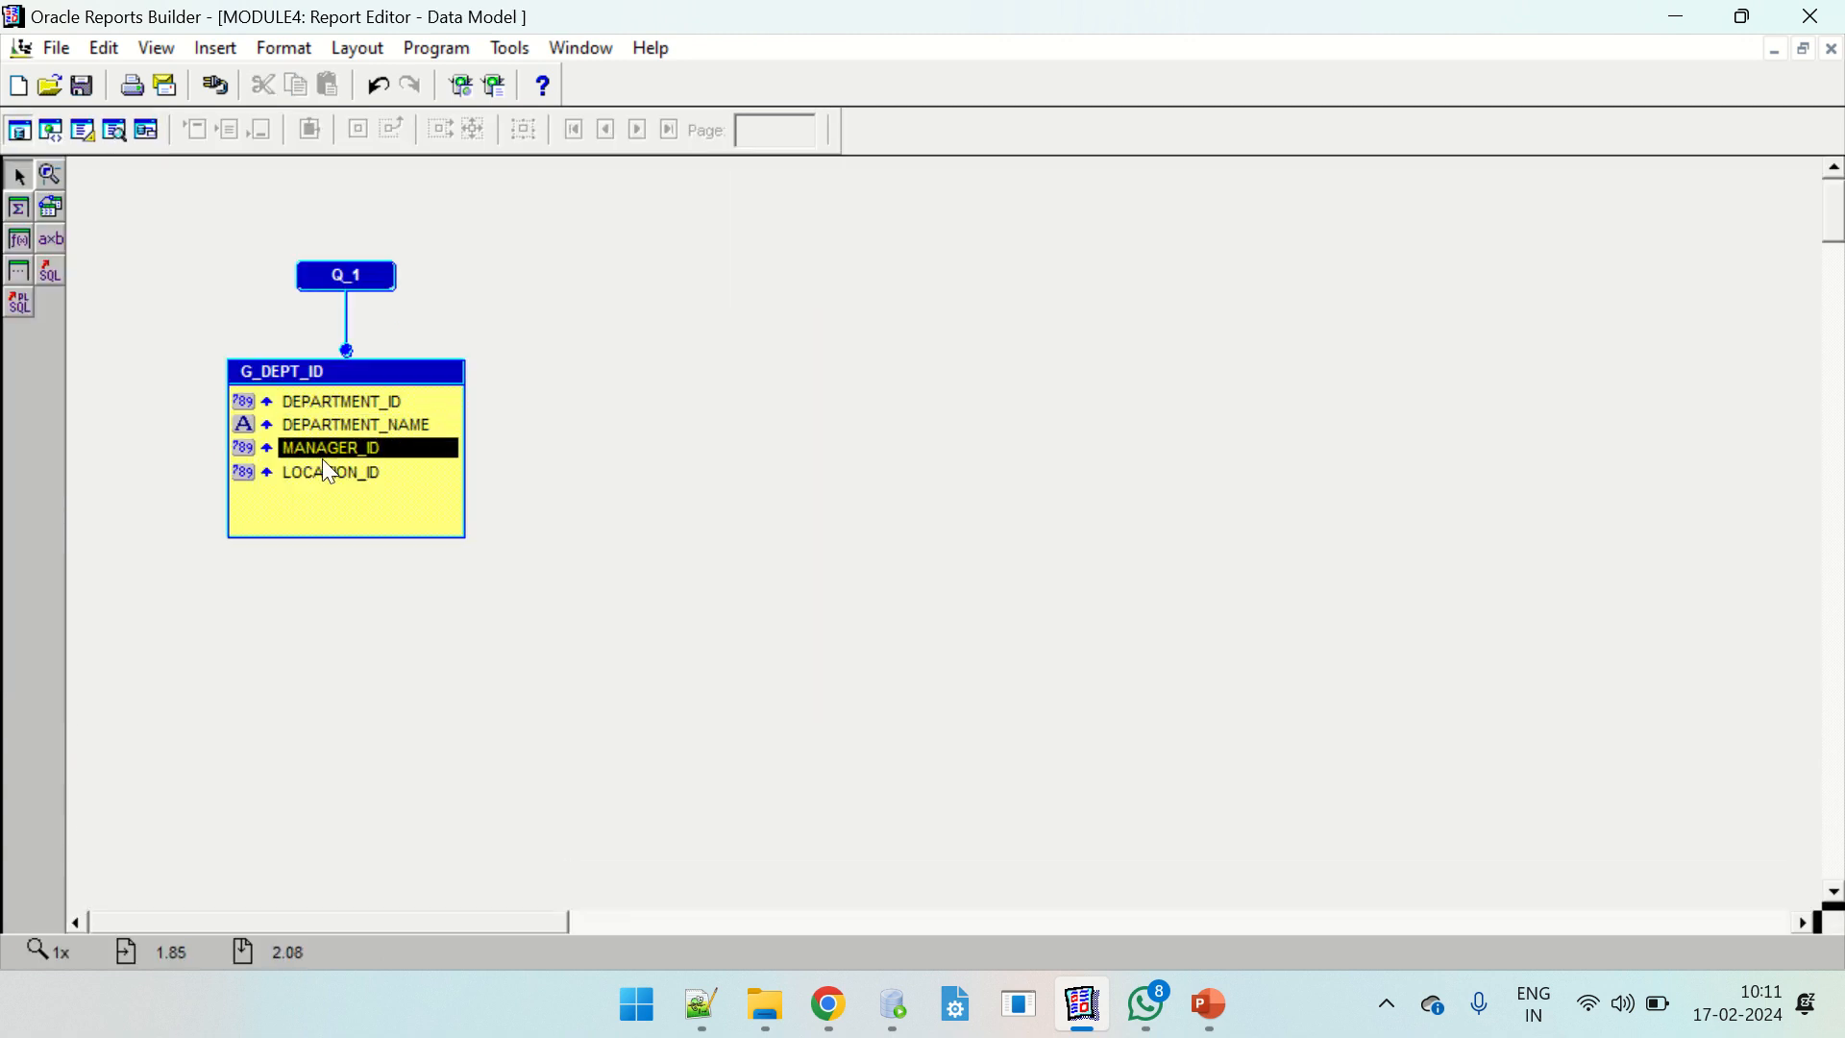
left_click(328, 471)
left_click(327, 401)
Draw a repeating frame about 5.7 inches wide and 0.8 inches high inside the outer frame of the paper layout.
left_click(97, 133)
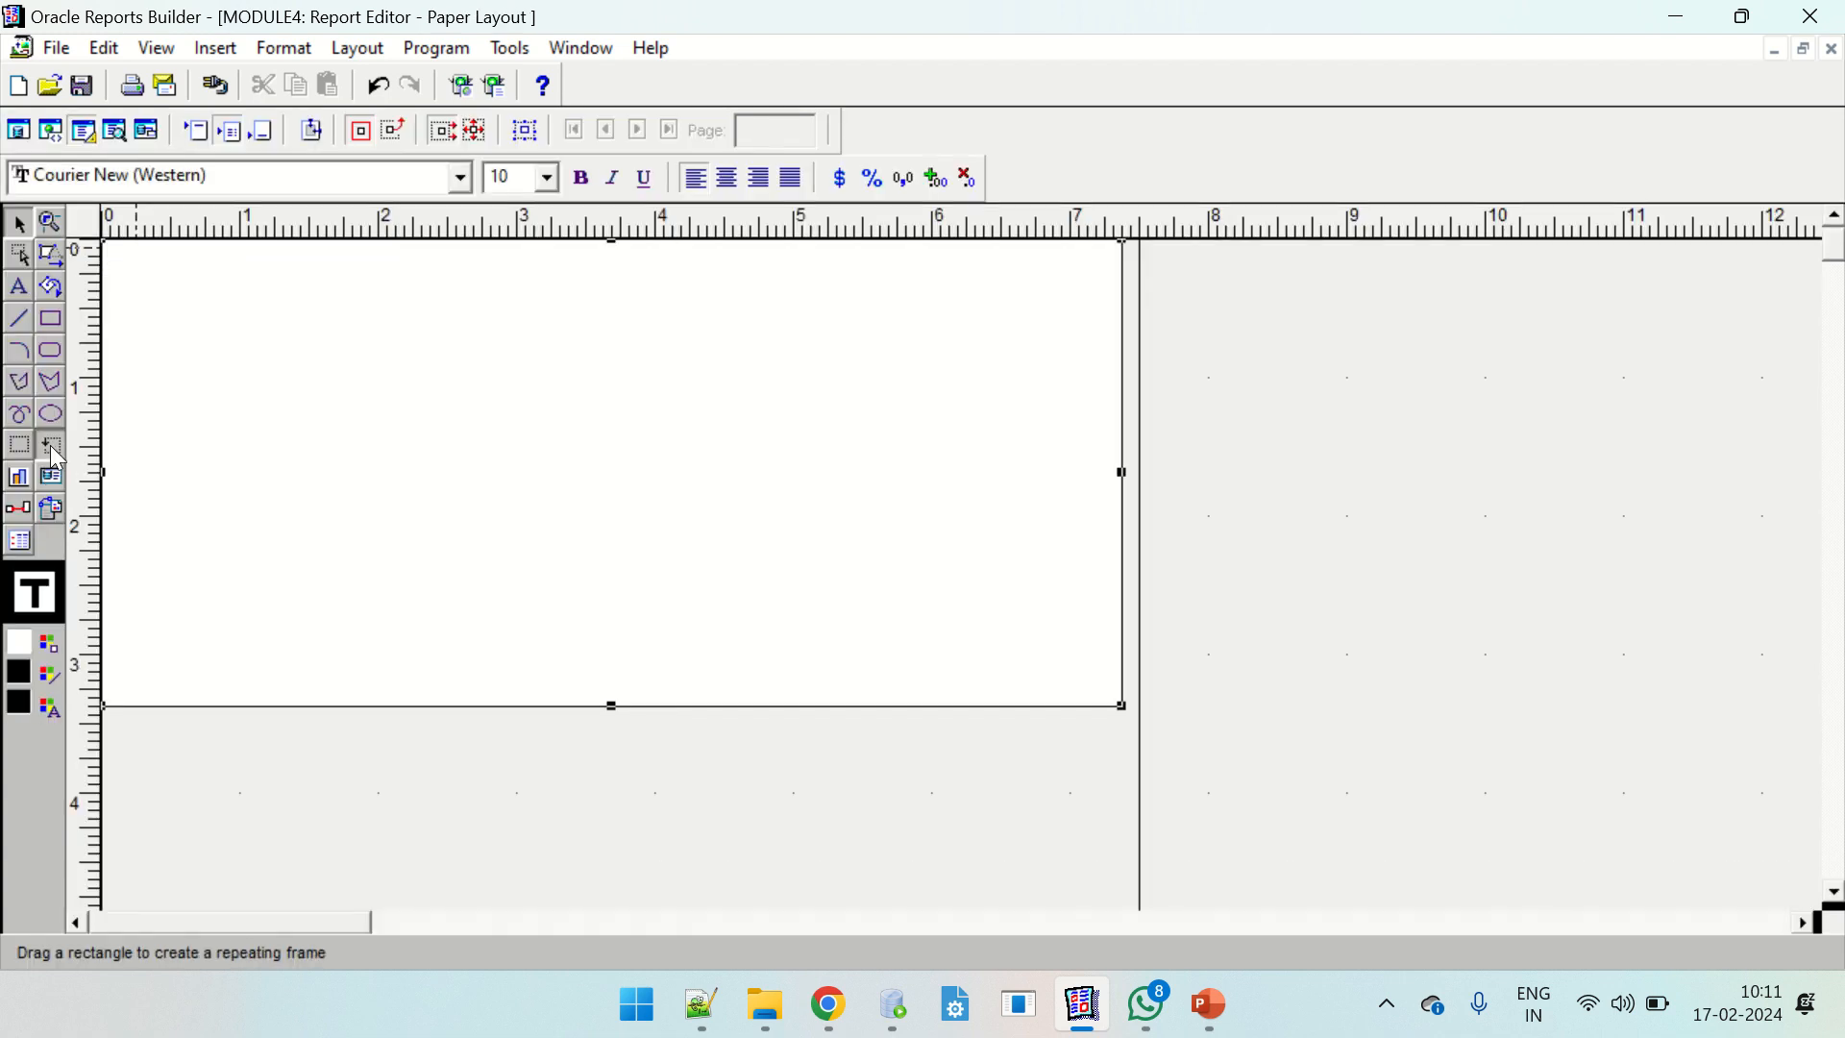
left_click(55, 457)
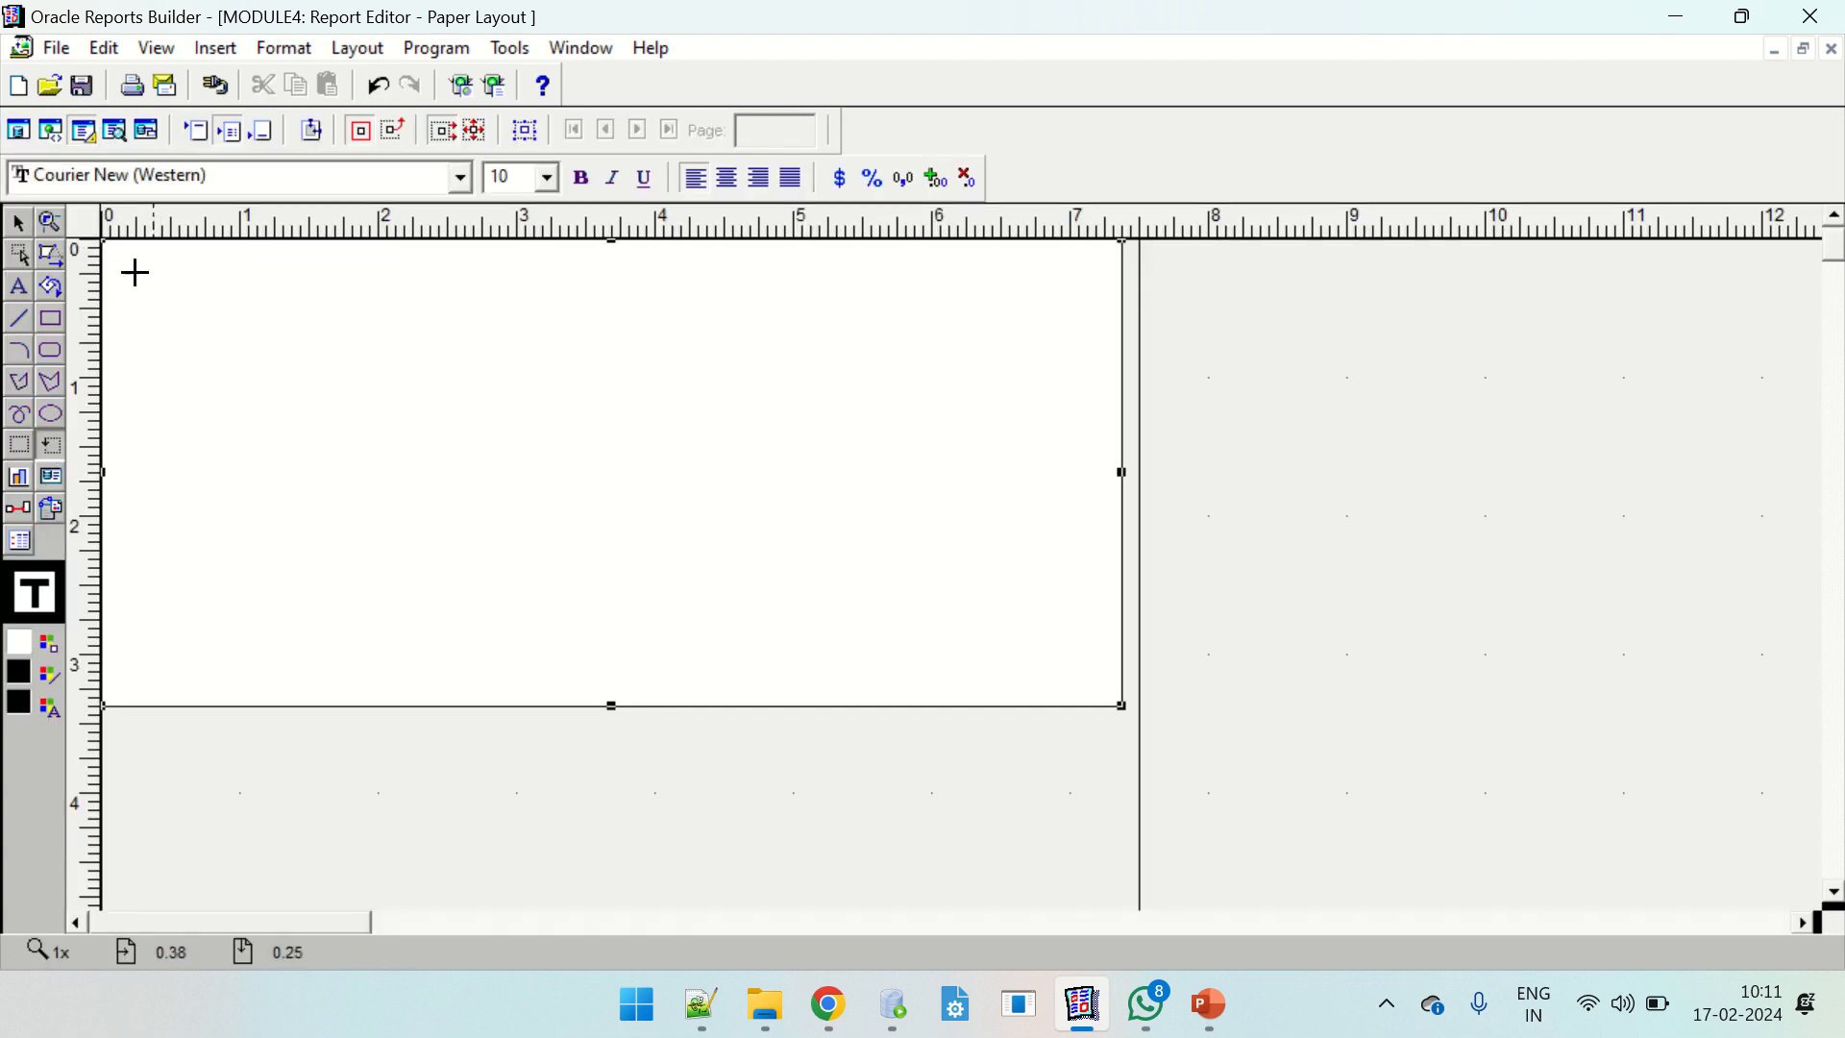
left_click_drag(154, 309, 942, 420)
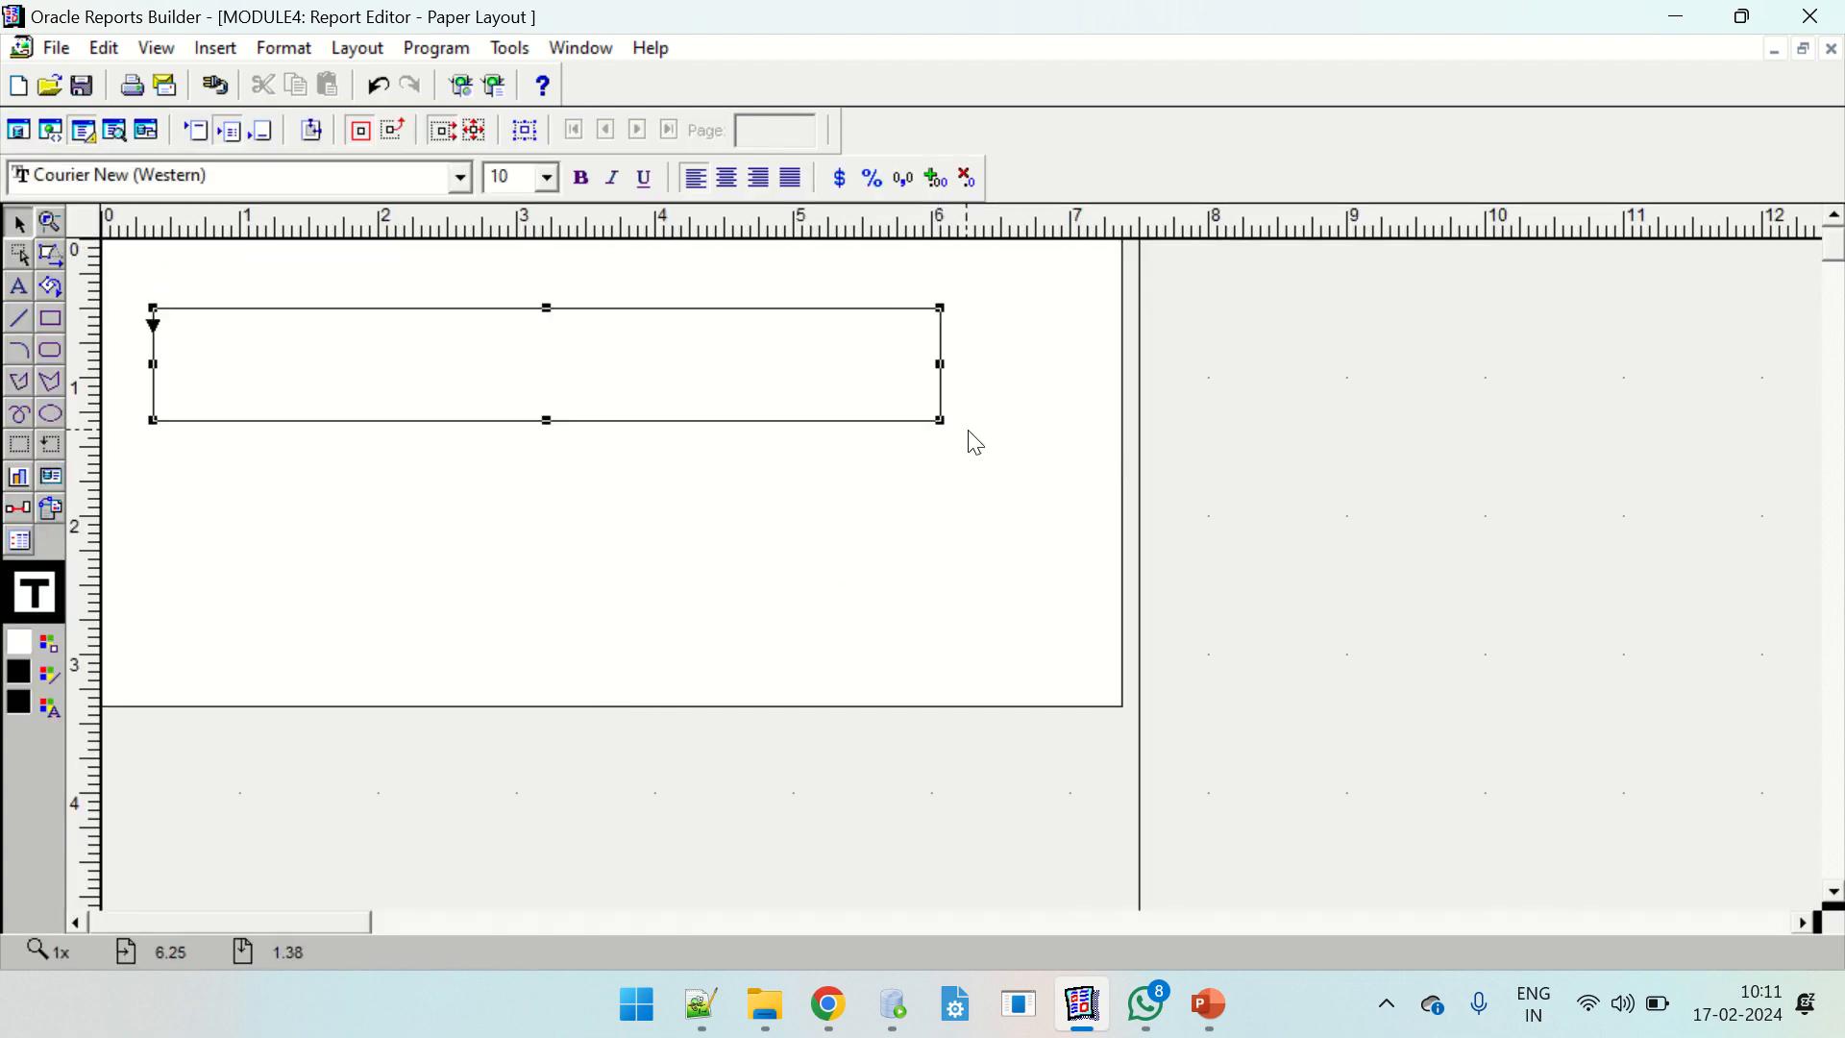
Set the source of the repeating frame in the paper layout to the G_DEPT_ID group.
double_click(369, 352)
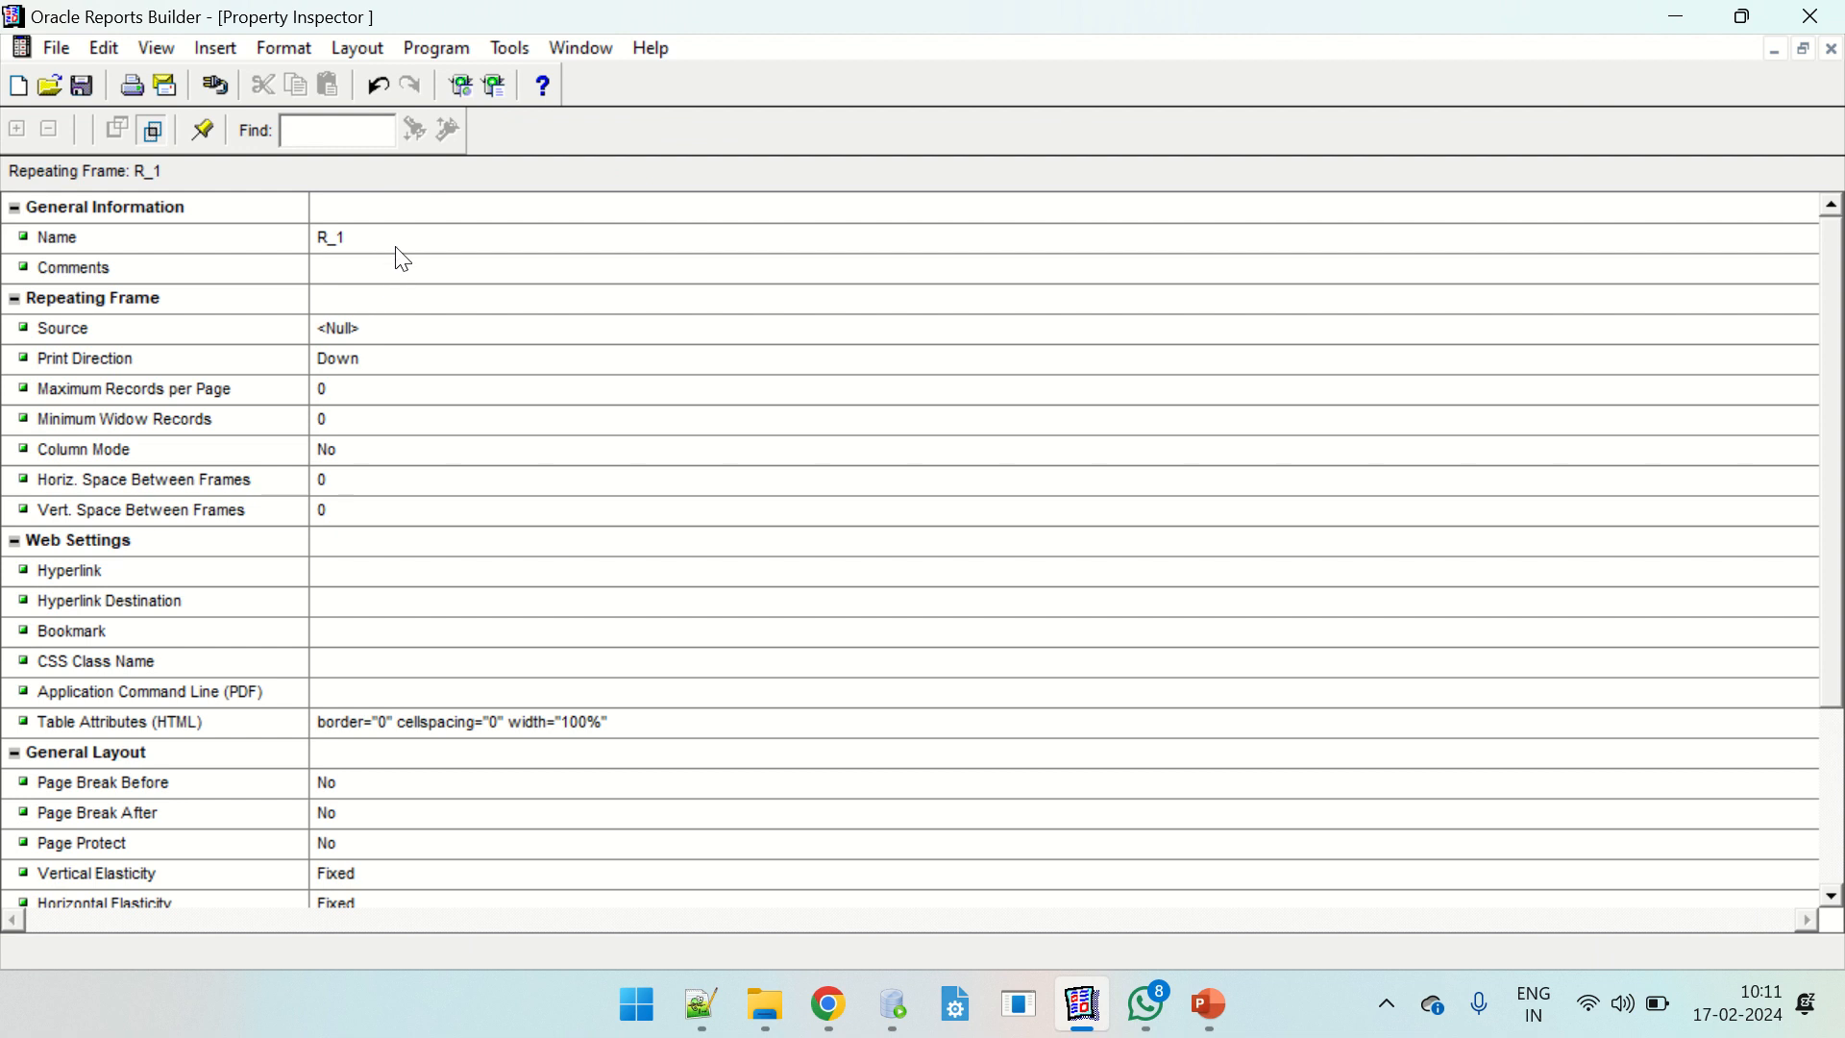
left_click(373, 329)
left_click(372, 328)
left_click(372, 376)
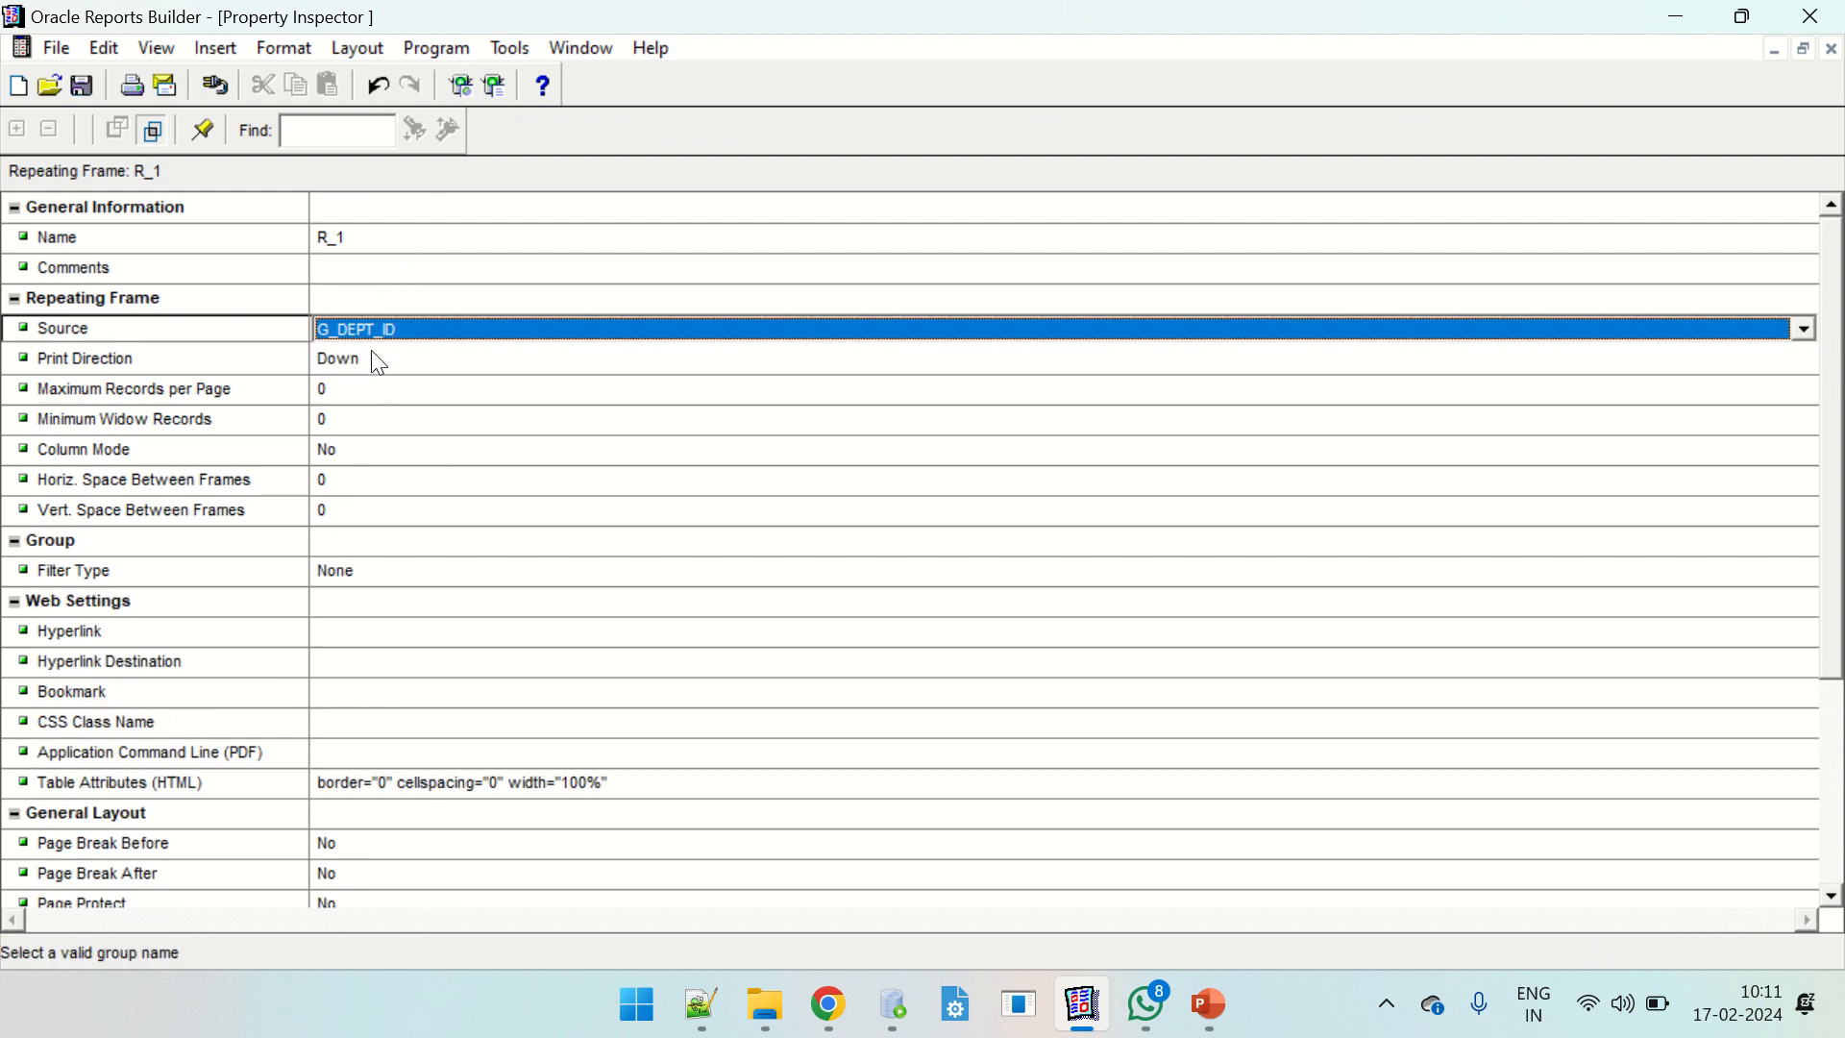
left_click(376, 366)
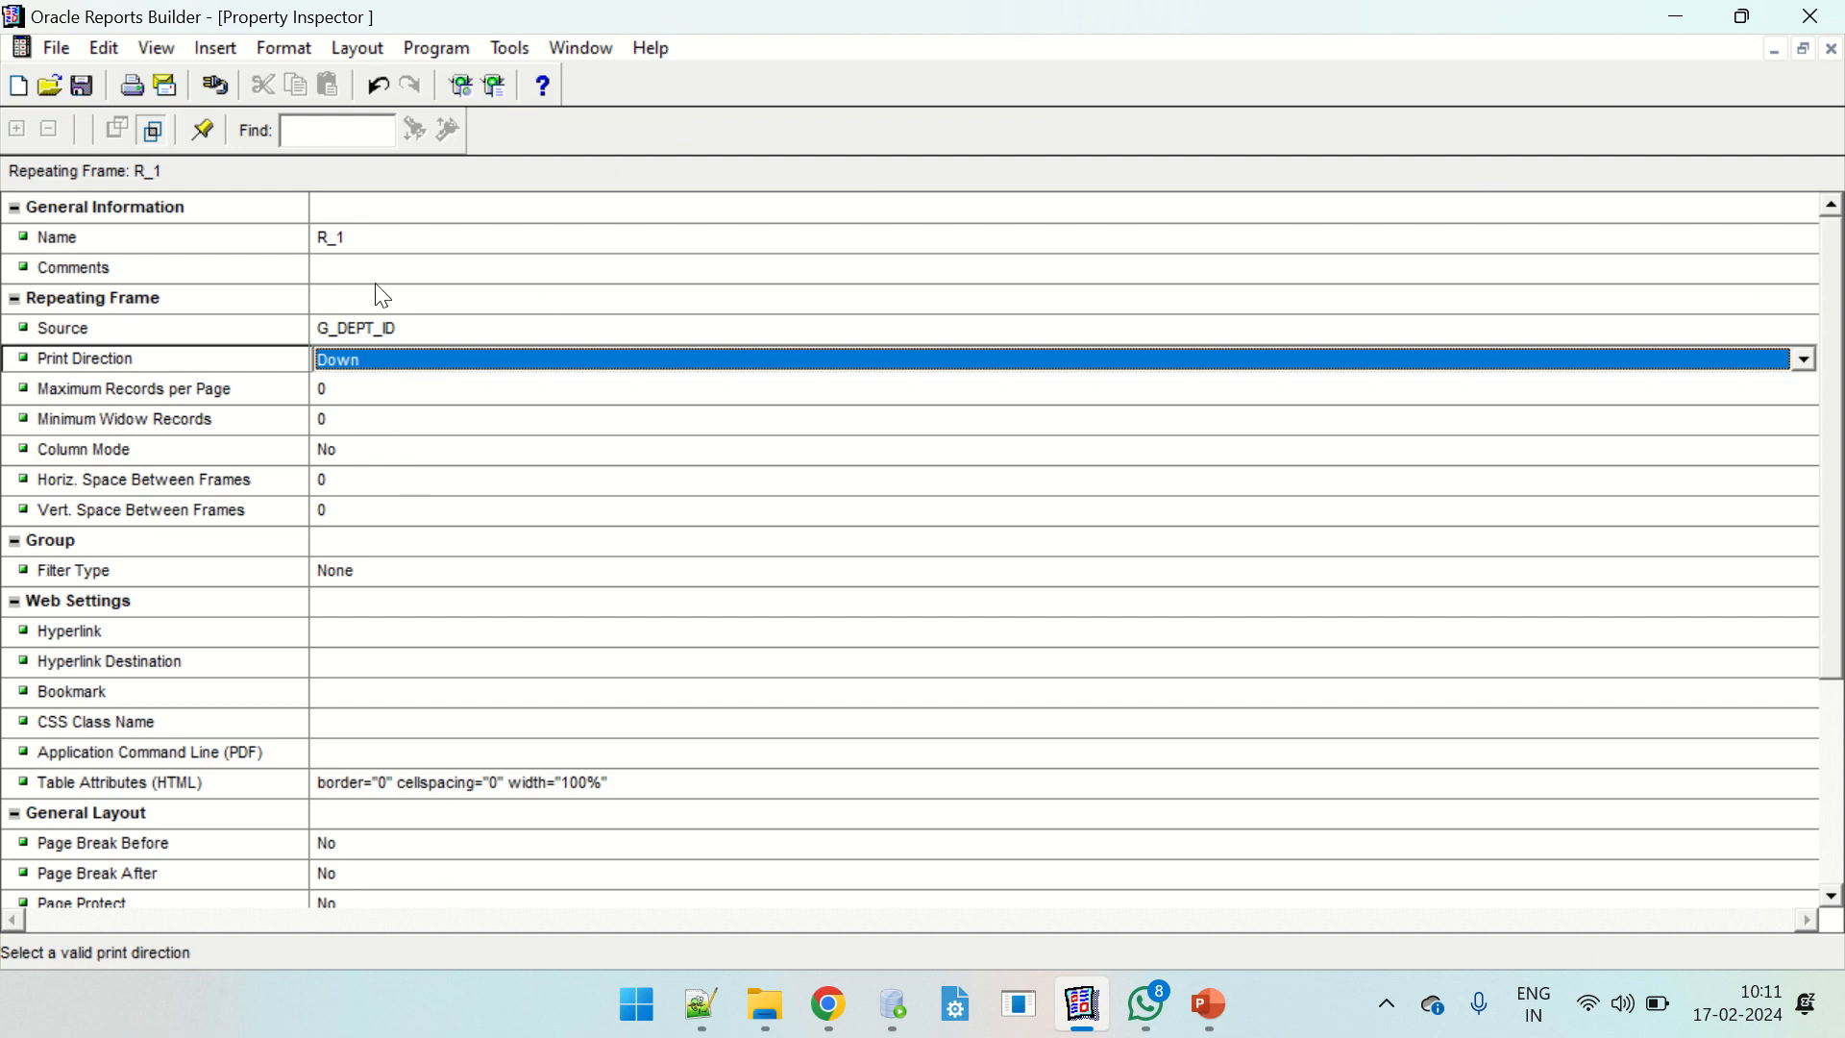
Rename the repeating frame as R_DEPT_ID and close its properties.
left_click(413, 239)
left_click(425, 234)
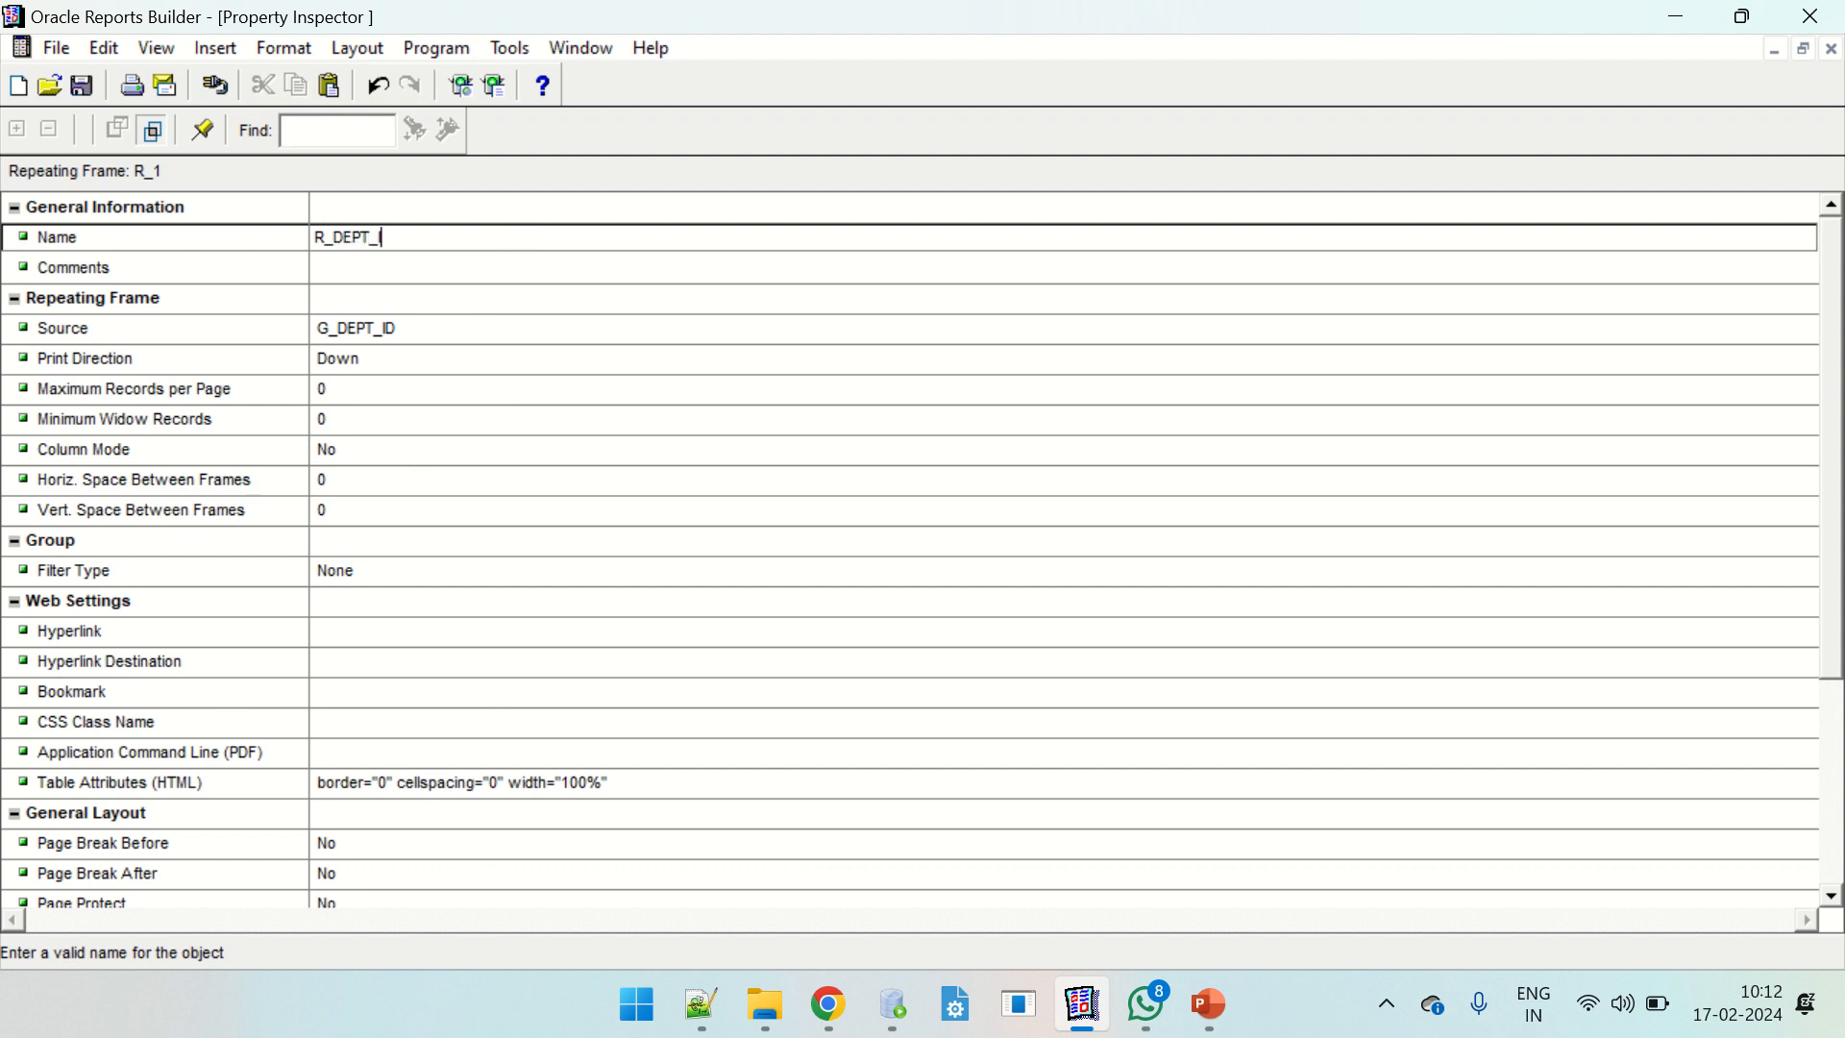
left_click(596, 389)
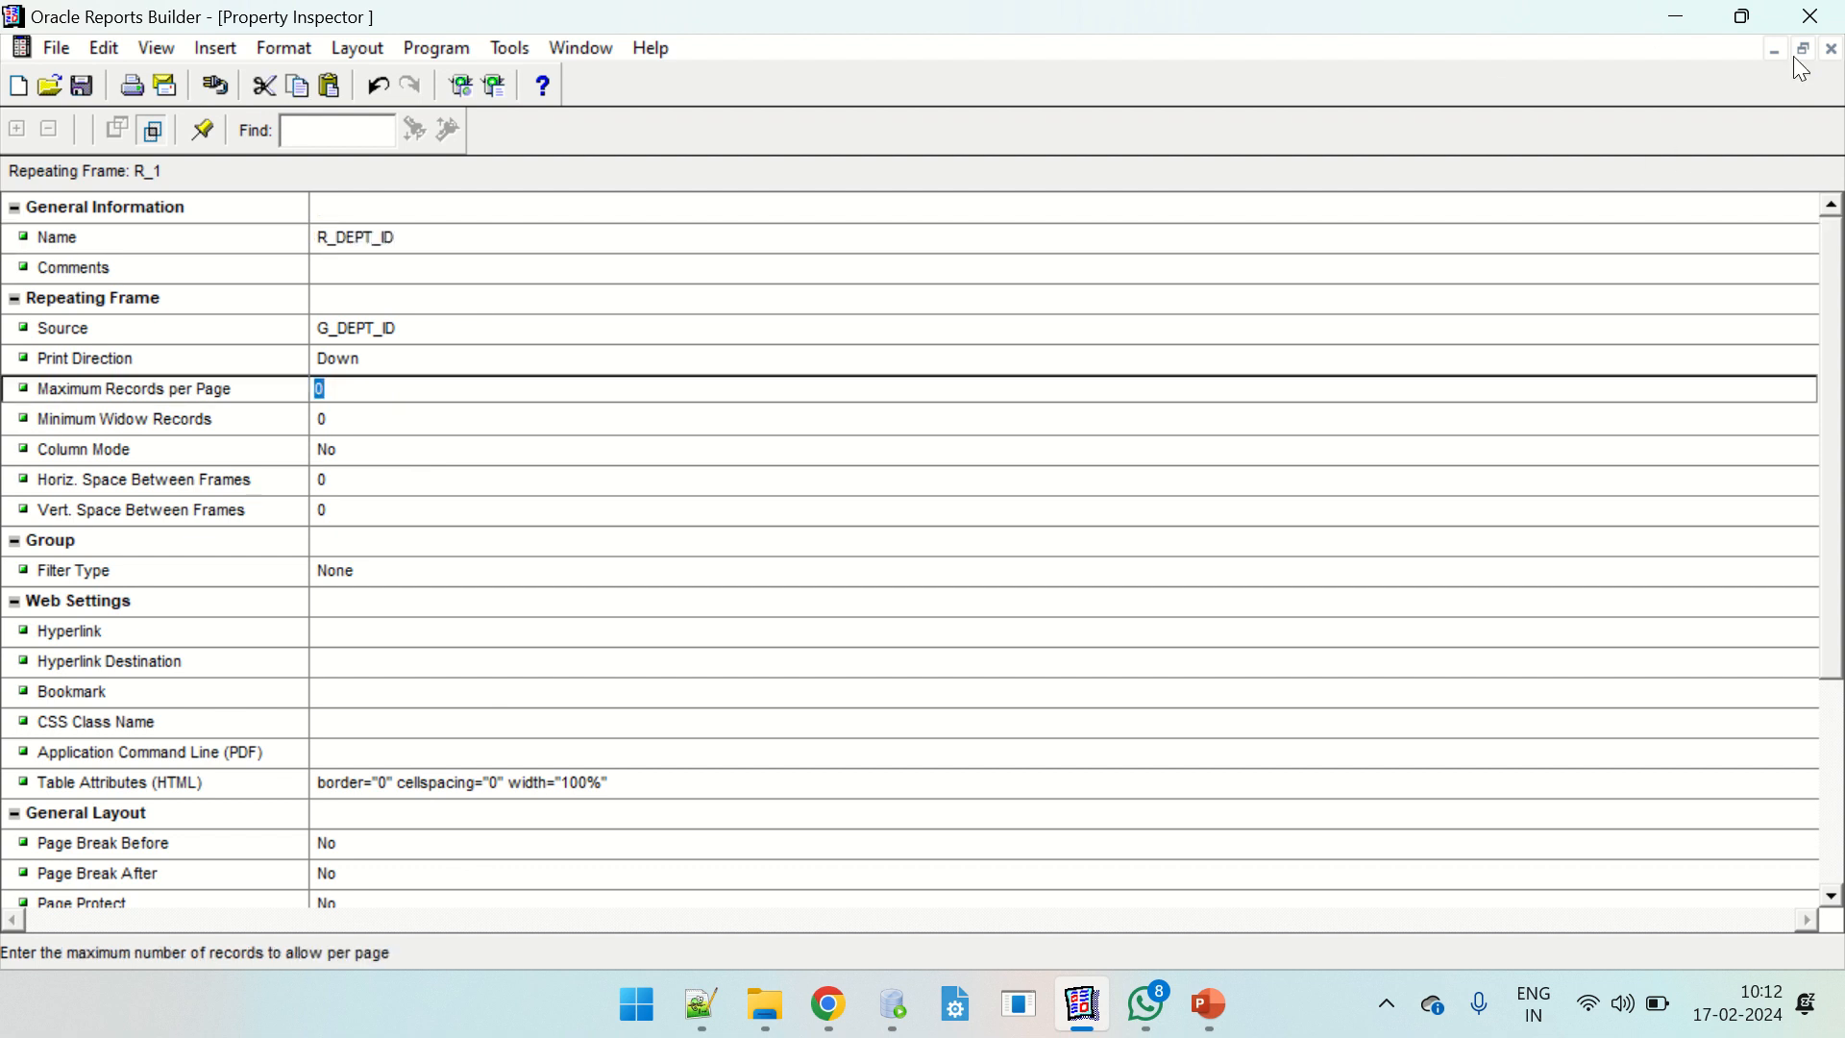
left_click(1832, 48)
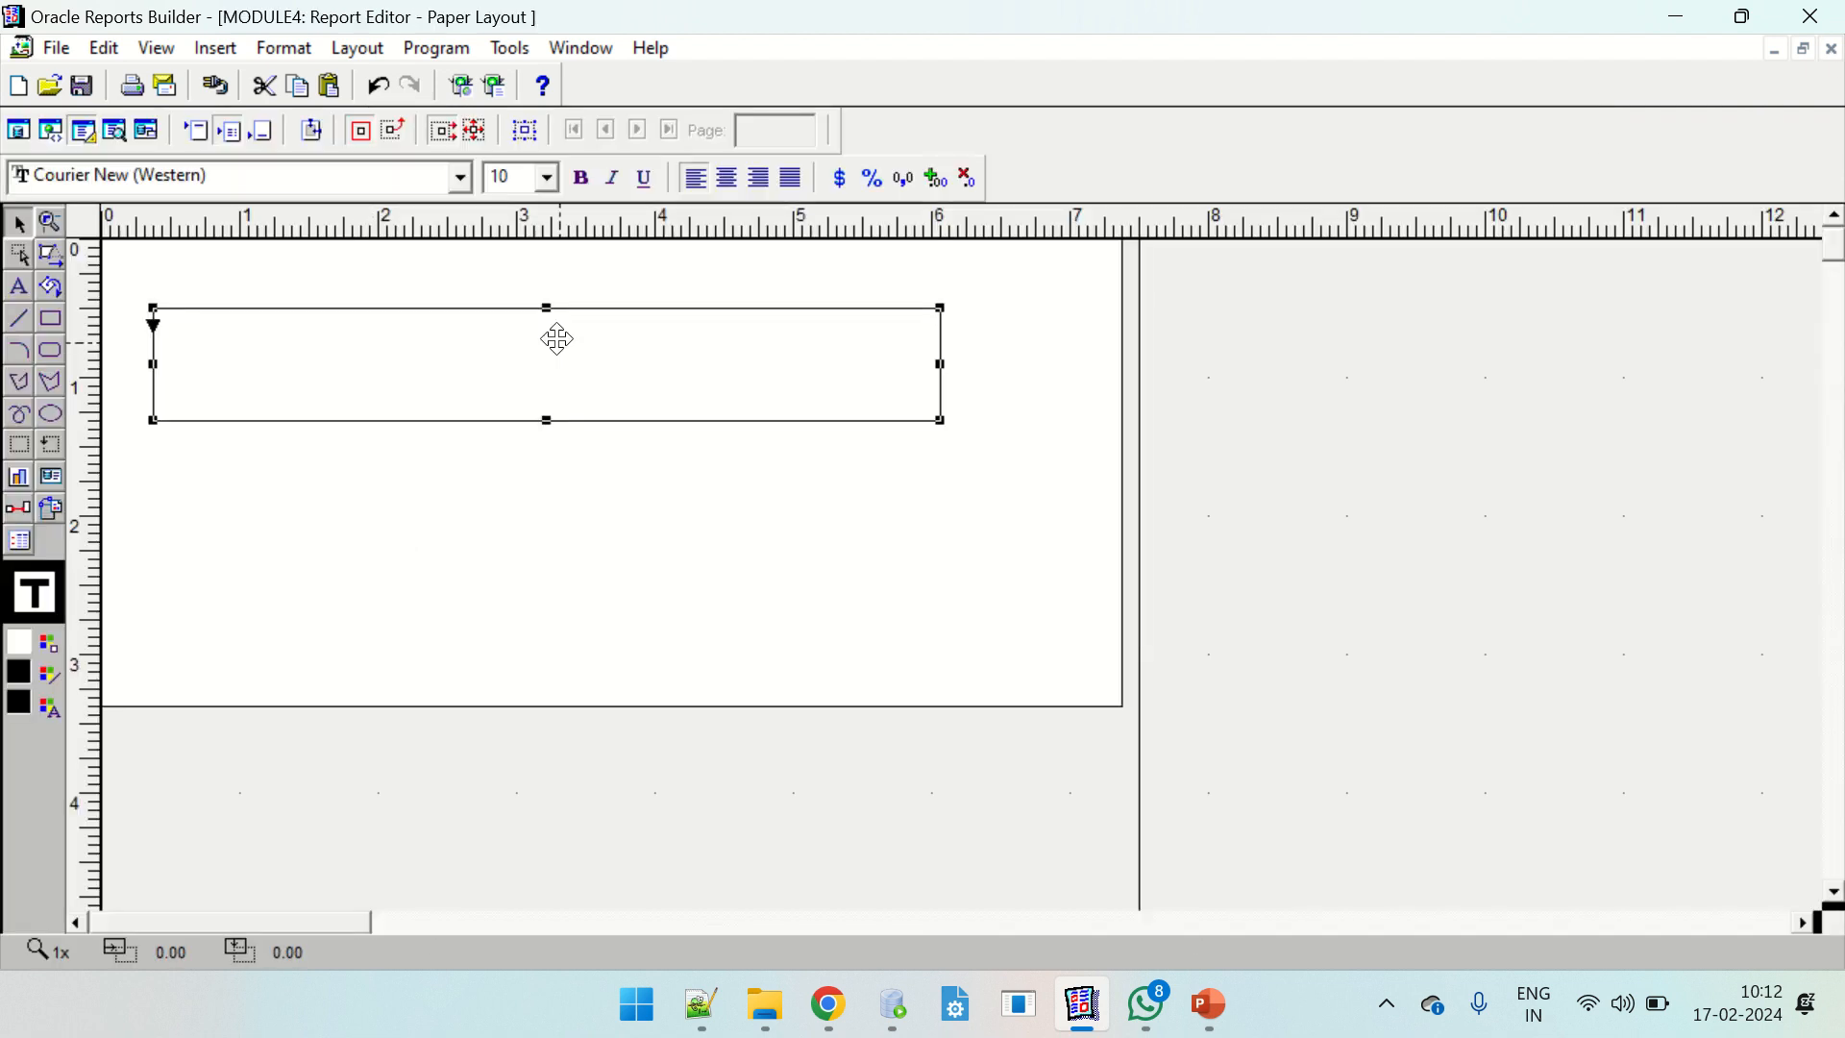
Draw a field about 0.9 inches wide and 0.2 inches high near the upper-left corner of the repeating frame.
left_click(230, 532)
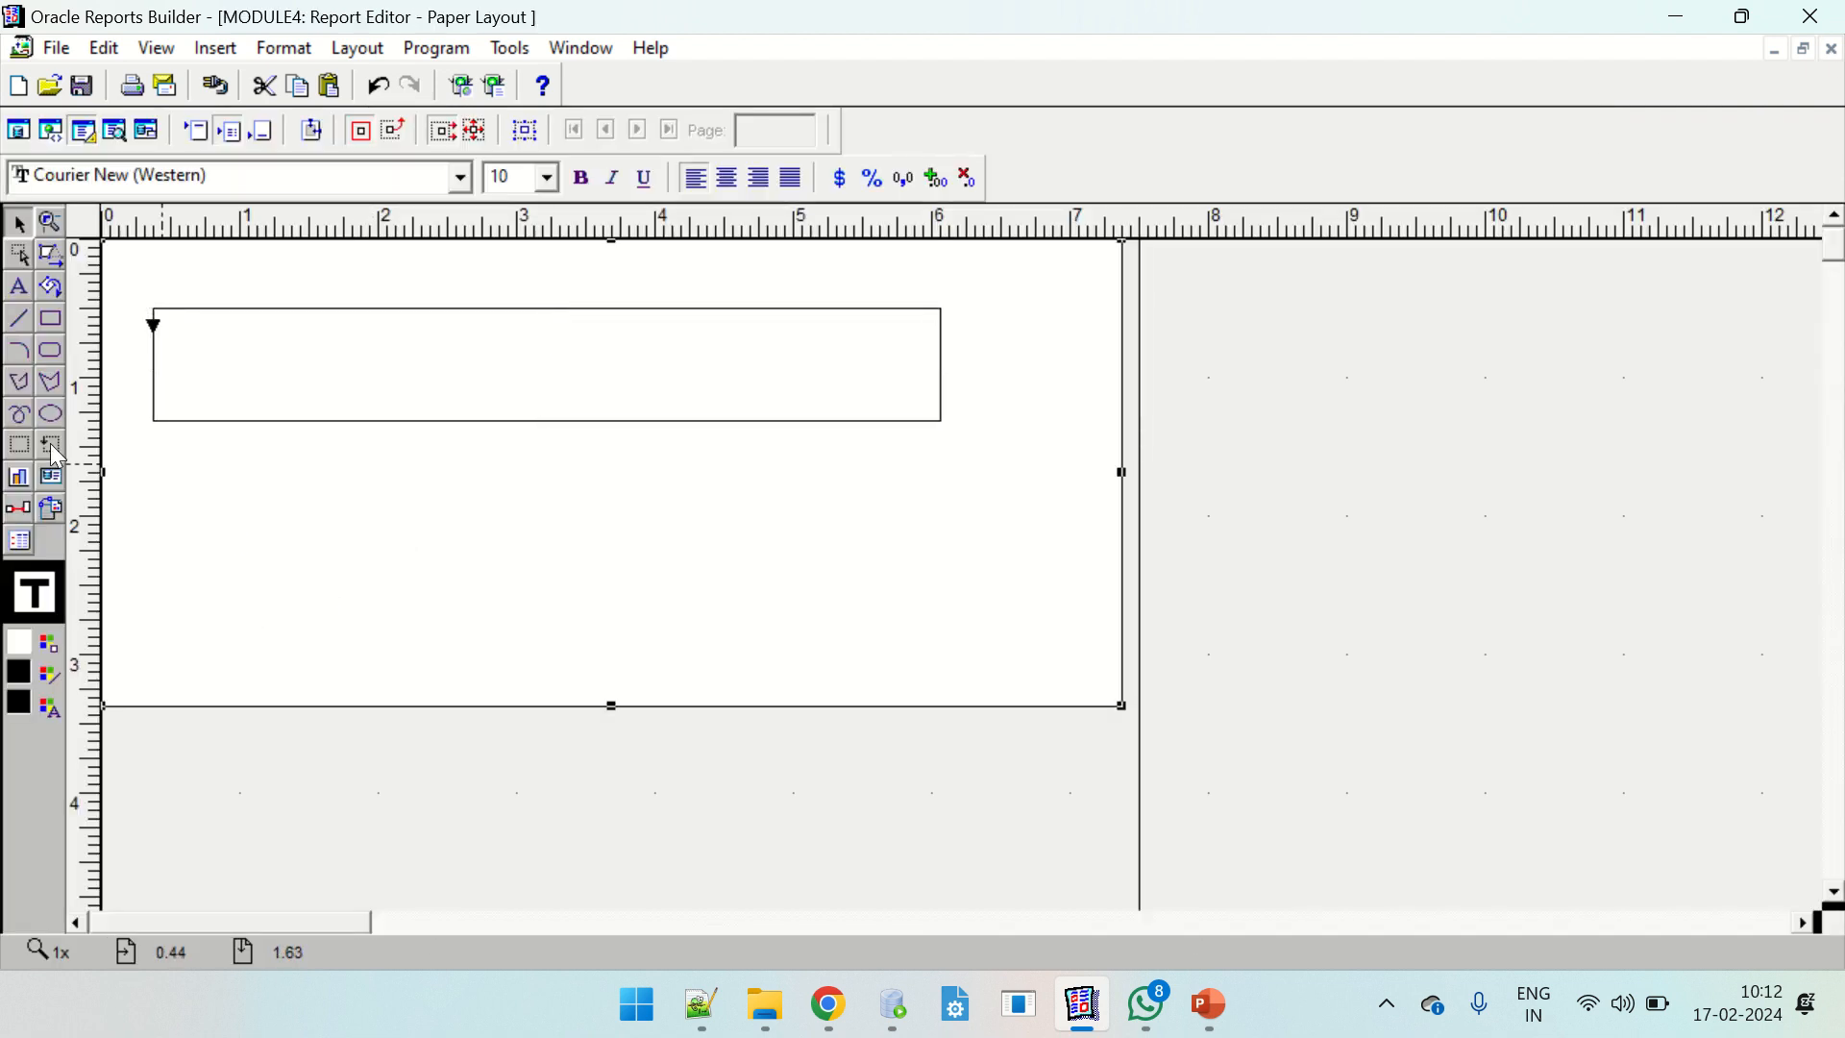
left_click(58, 485)
left_click_drag(204, 325, 329, 353)
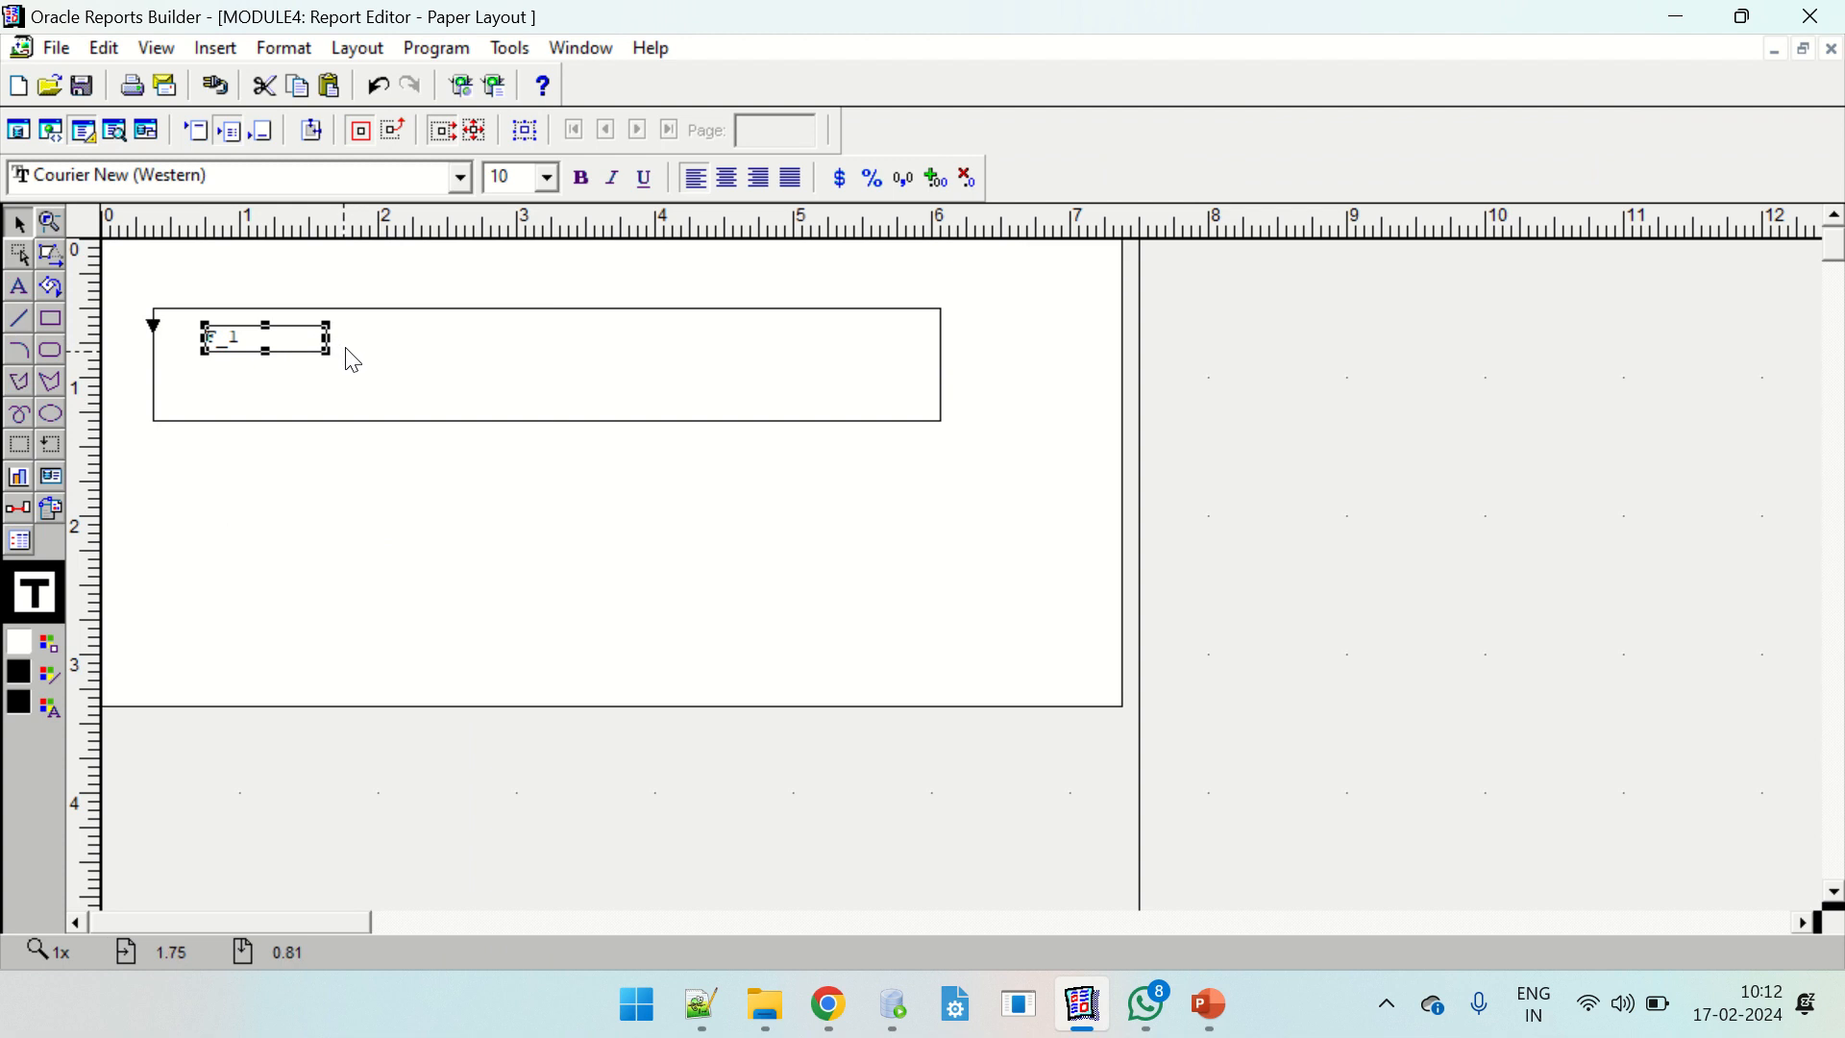
Turn off confine and flex modes and duplicate the field, placing the copy about 2 inches to its right in the repeating frame.
key("ctrl+a")
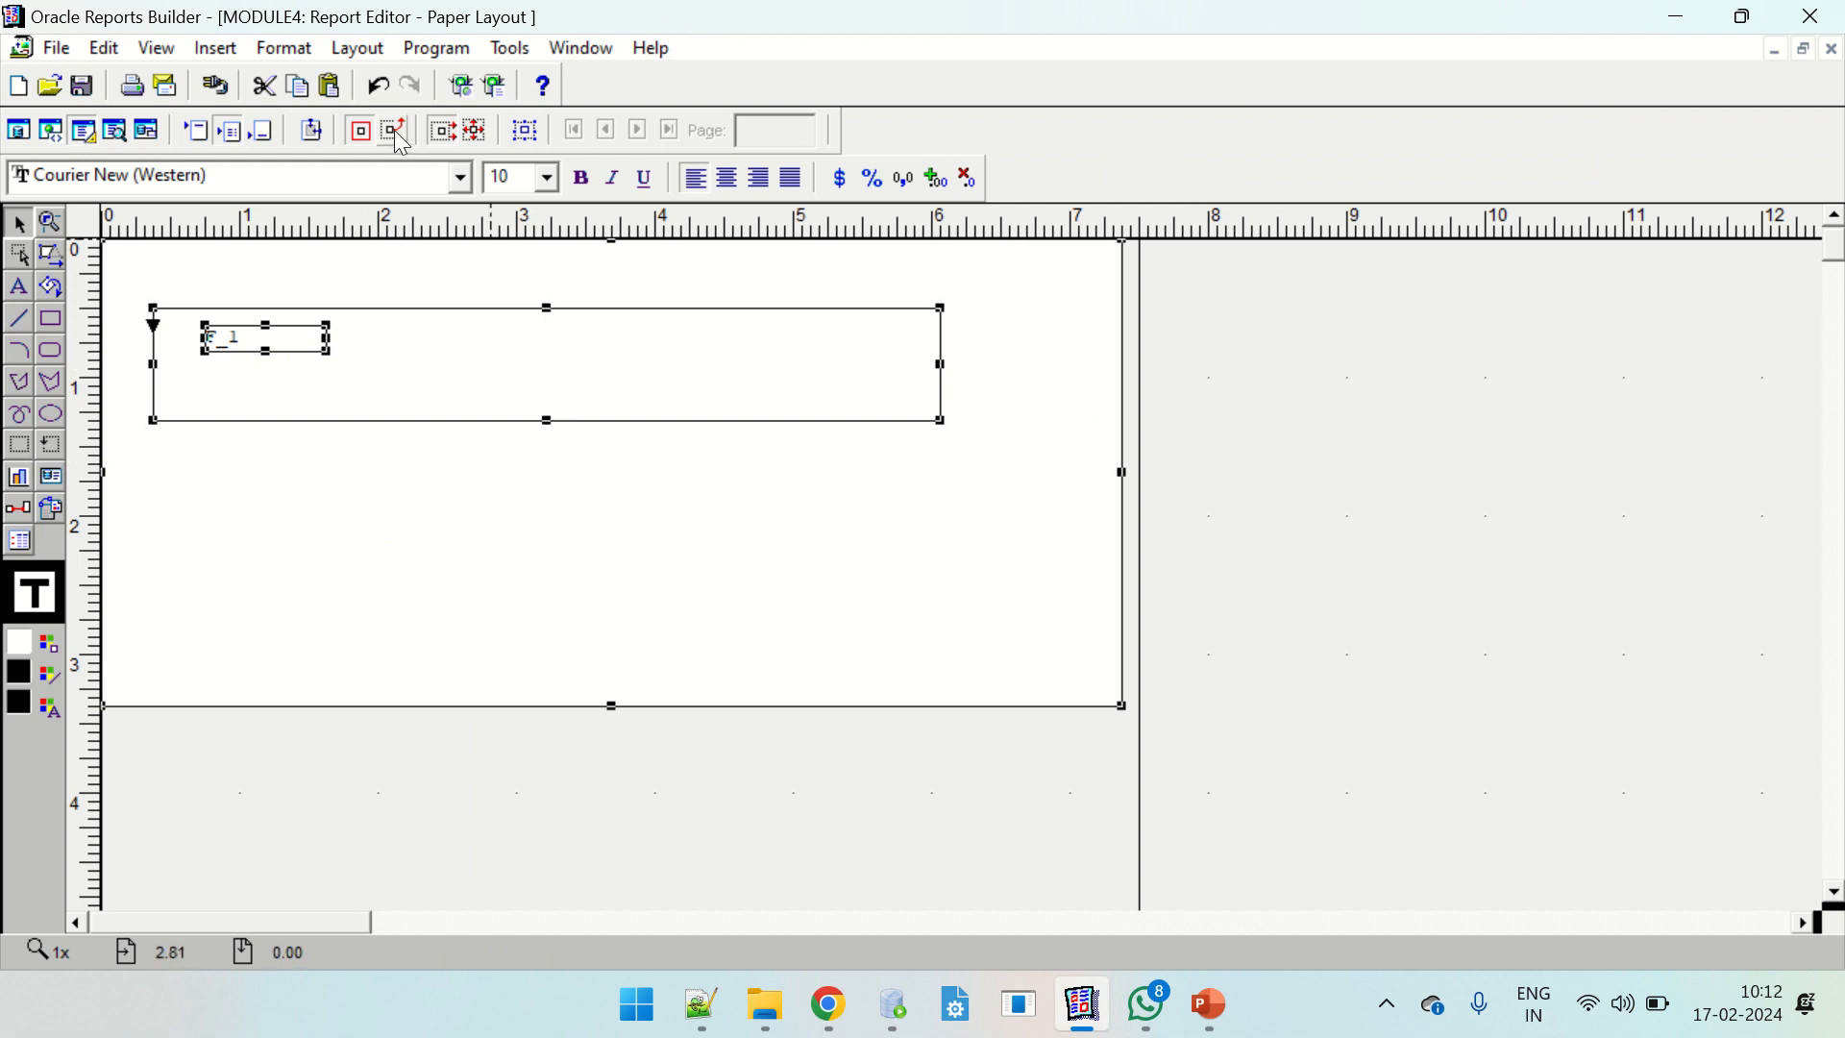
left_click(321, 341)
left_click_drag(321, 342, 648, 338)
key("ctrl+d")
left_click(624, 337)
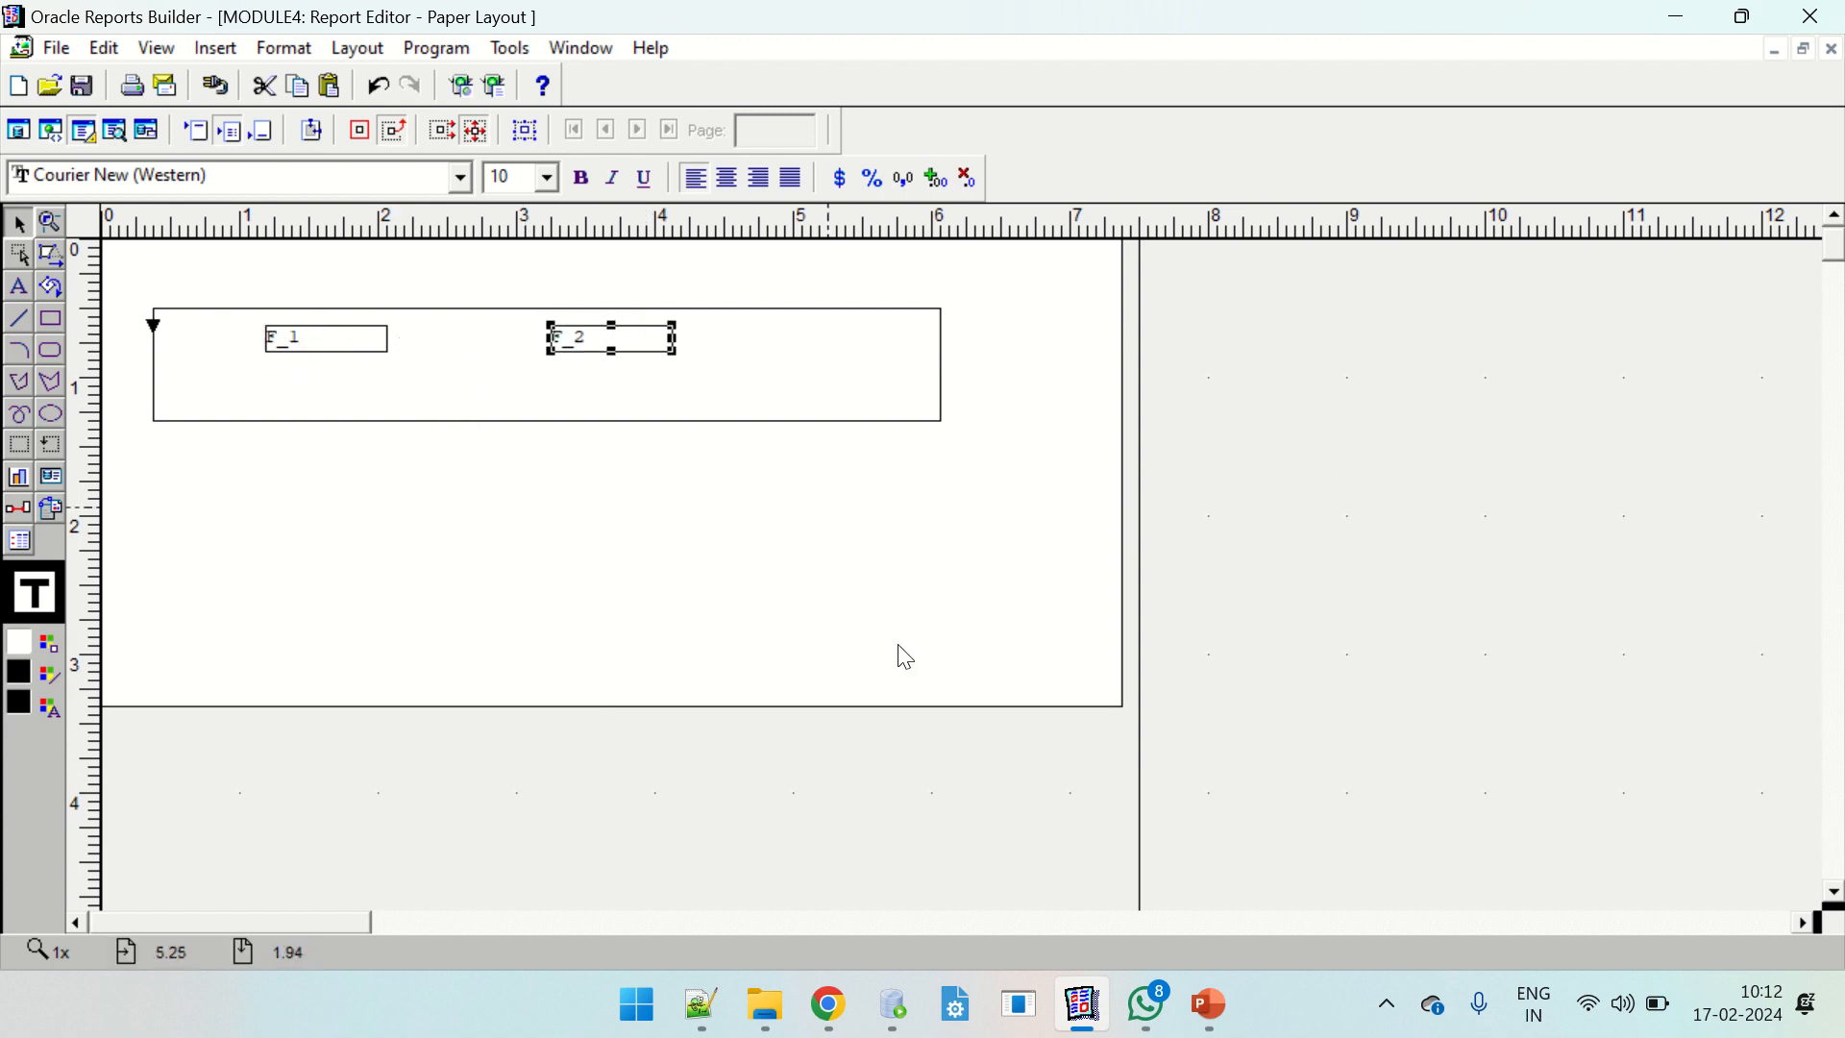
Switch to Oracle SQL Developer, run the Departments query and review its department and LOCATION_ID columns.
left_click(888, 987)
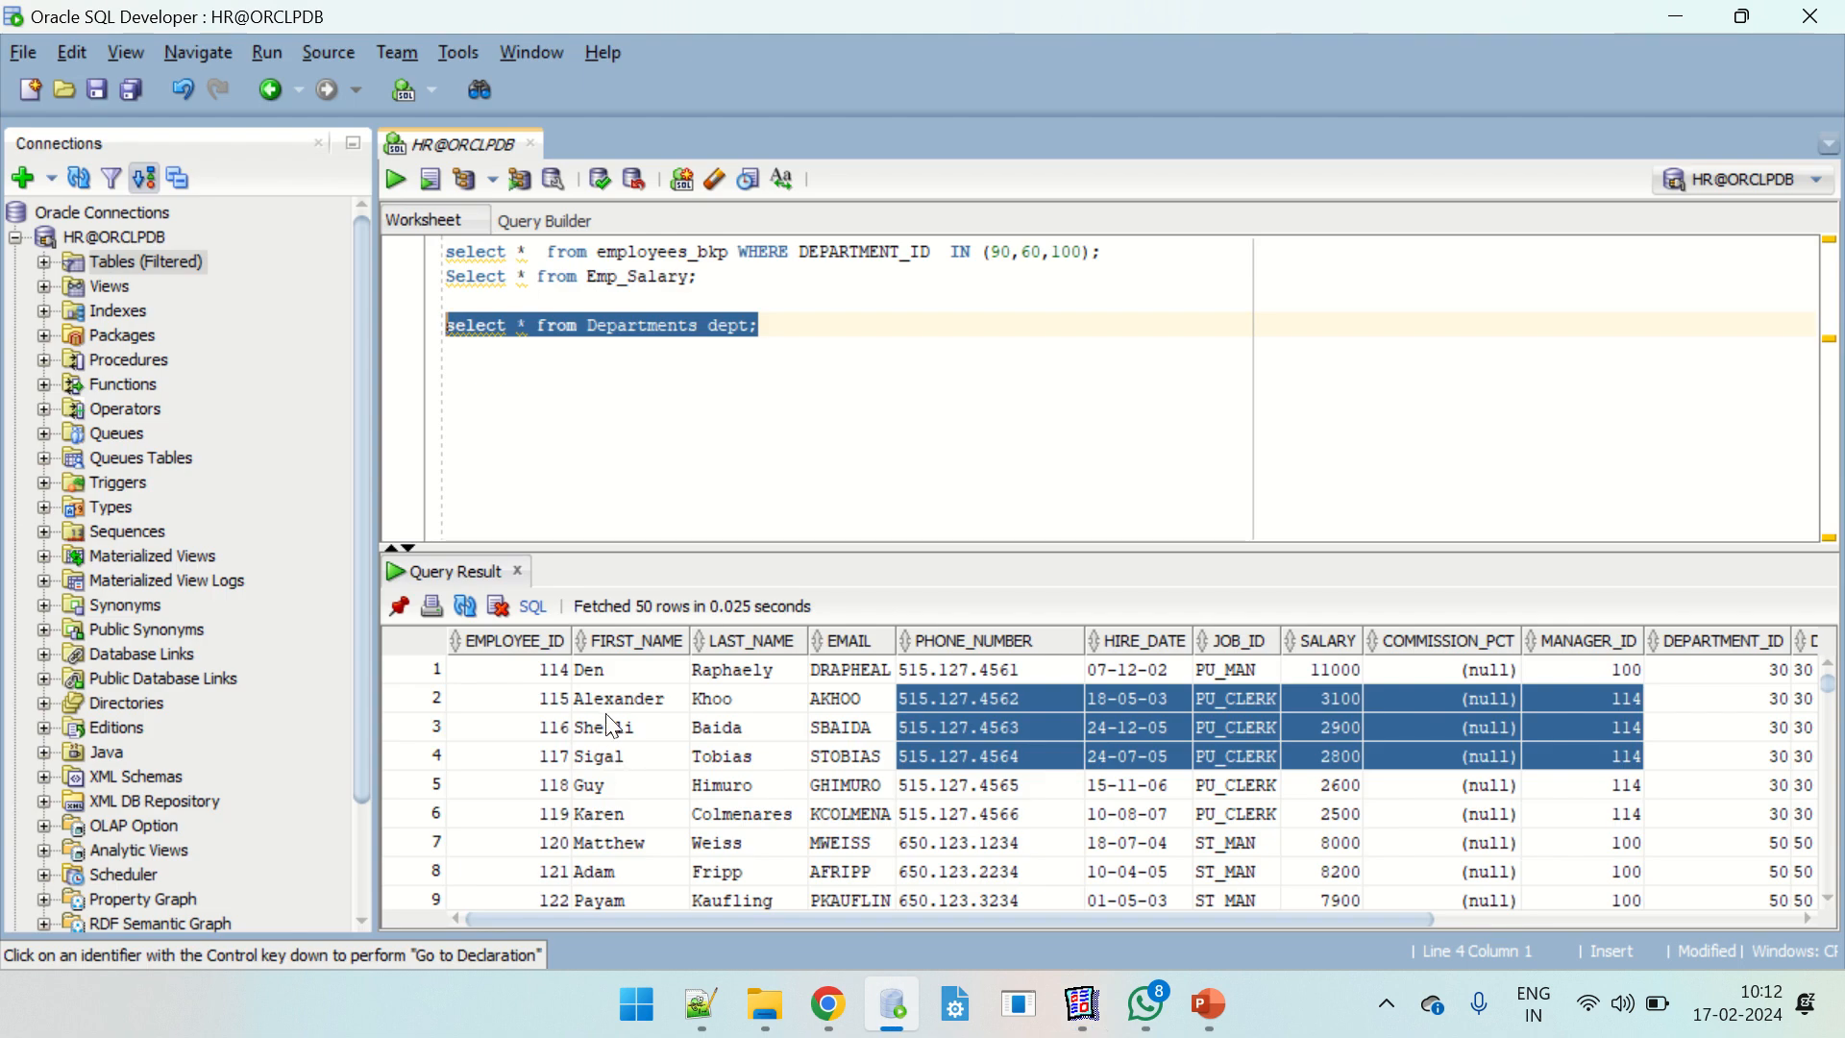
left_click_drag(784, 324, 484, 306)
key("ctrl+Return")
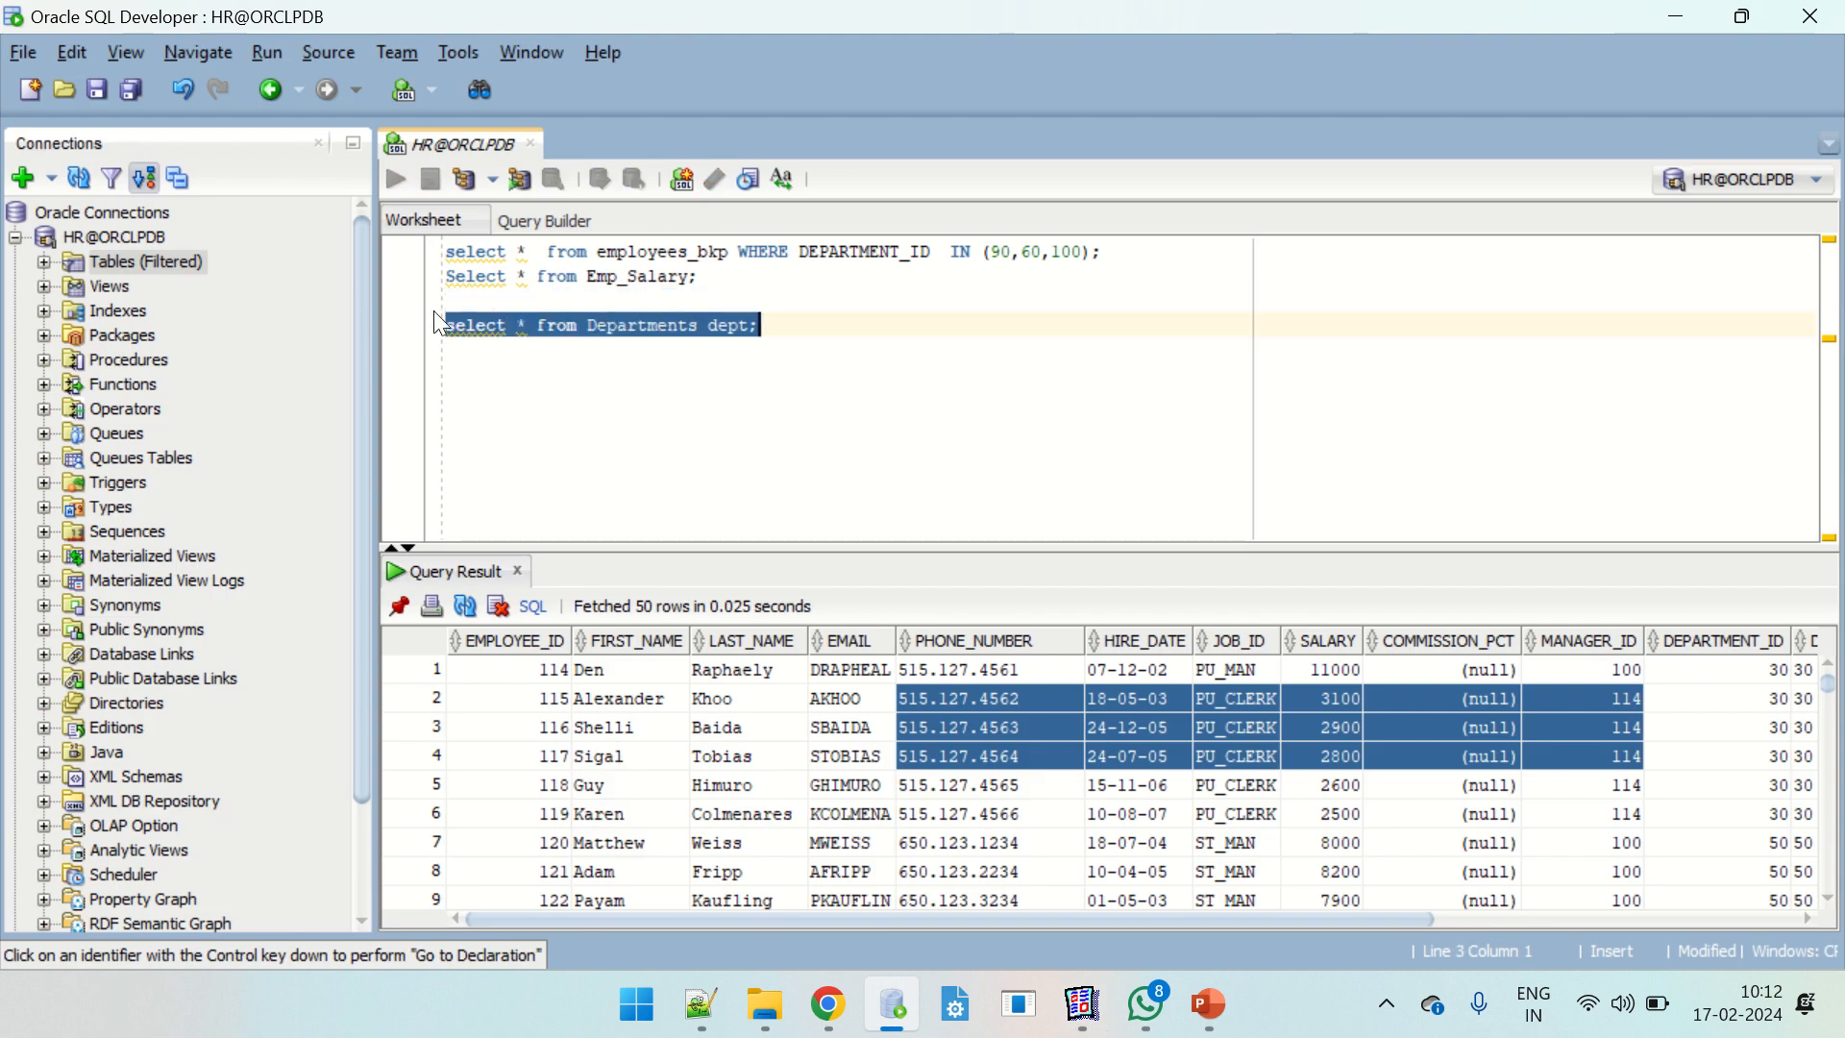
left_click_drag(490, 673, 738, 758)
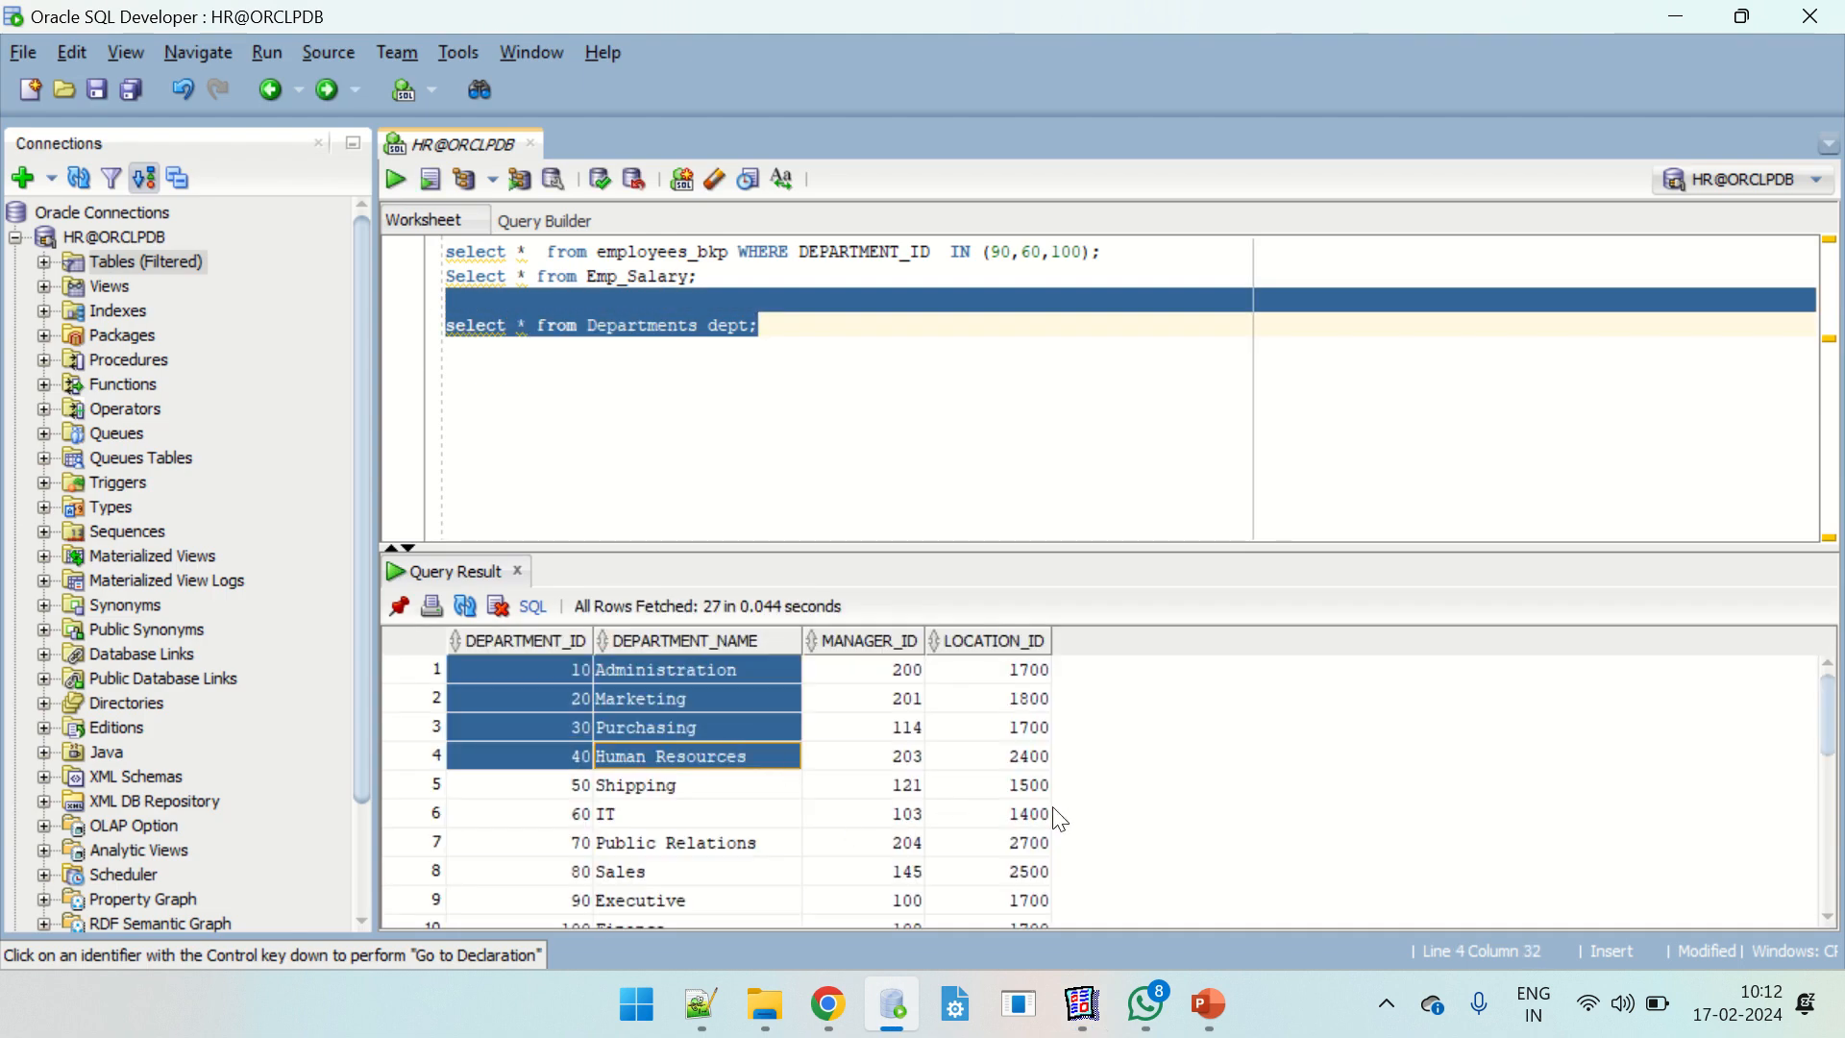
left_click(975, 754)
left_click_drag(1040, 708, 1018, 834)
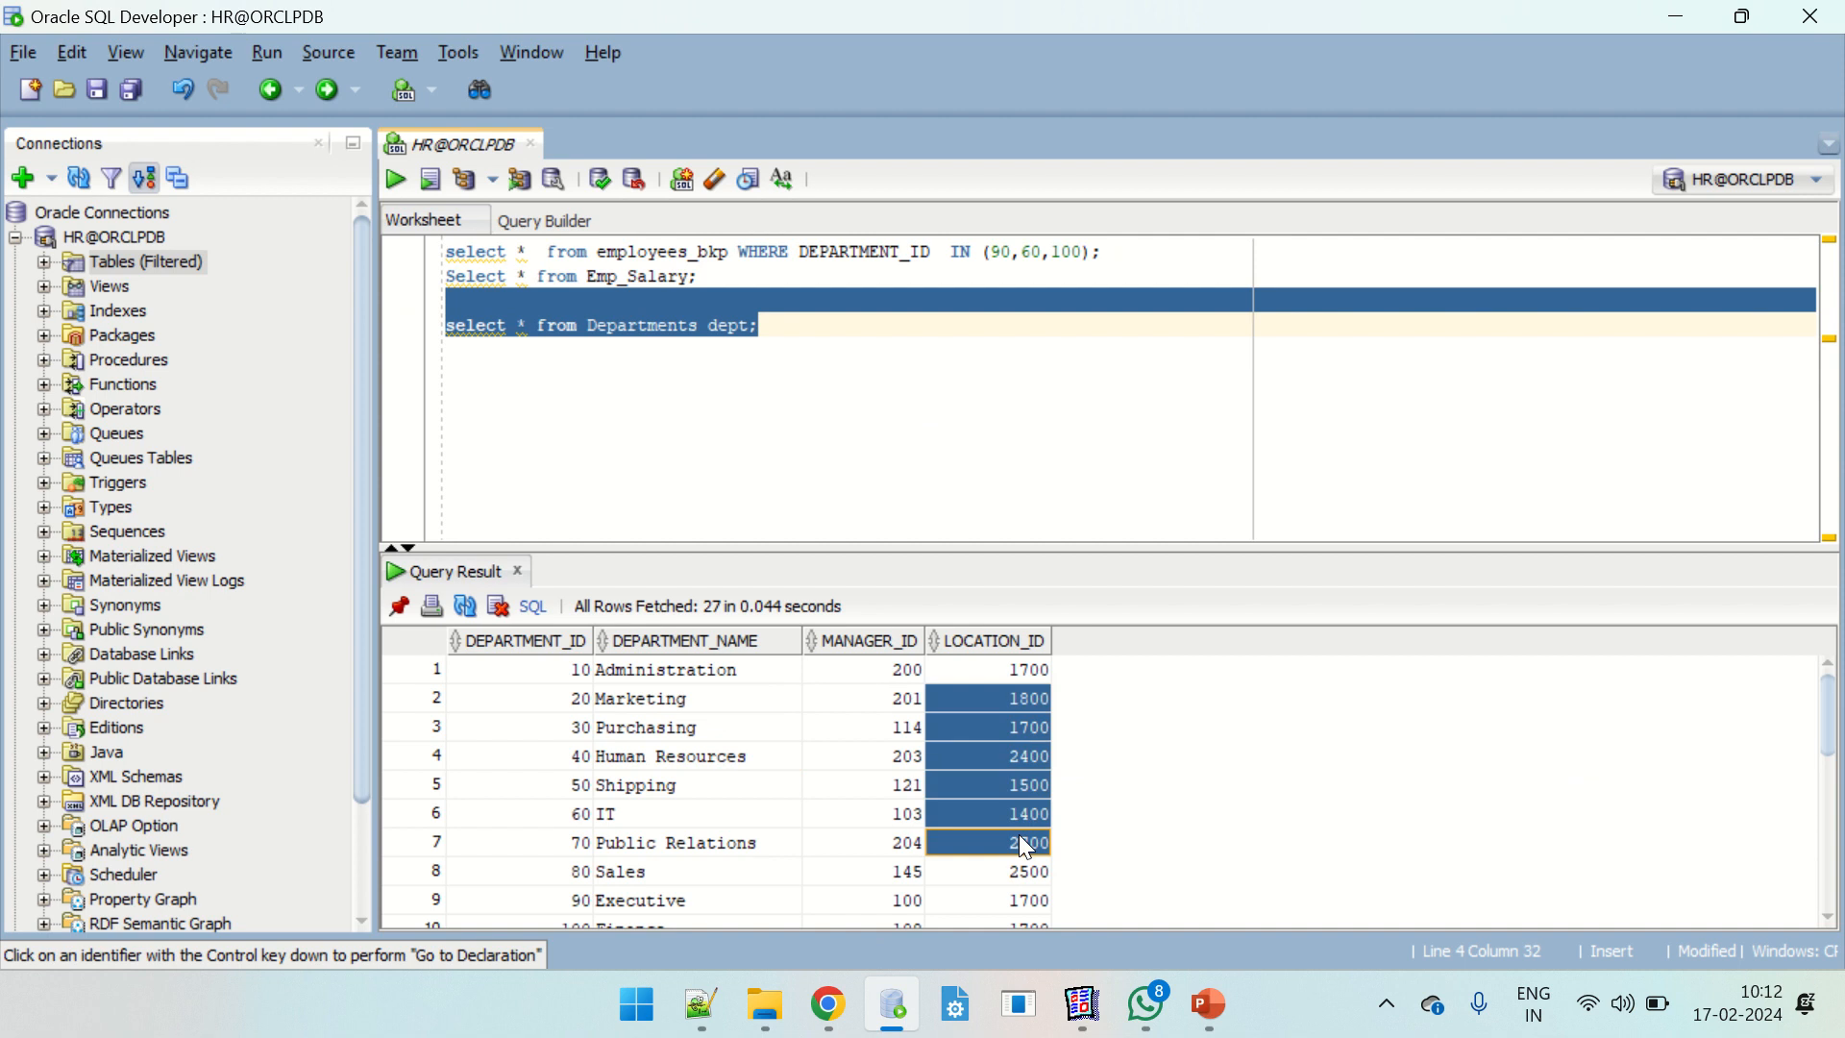
Extend the FROM clause of the Departments query to "Departments dept, locations loc".
left_click(782, 399)
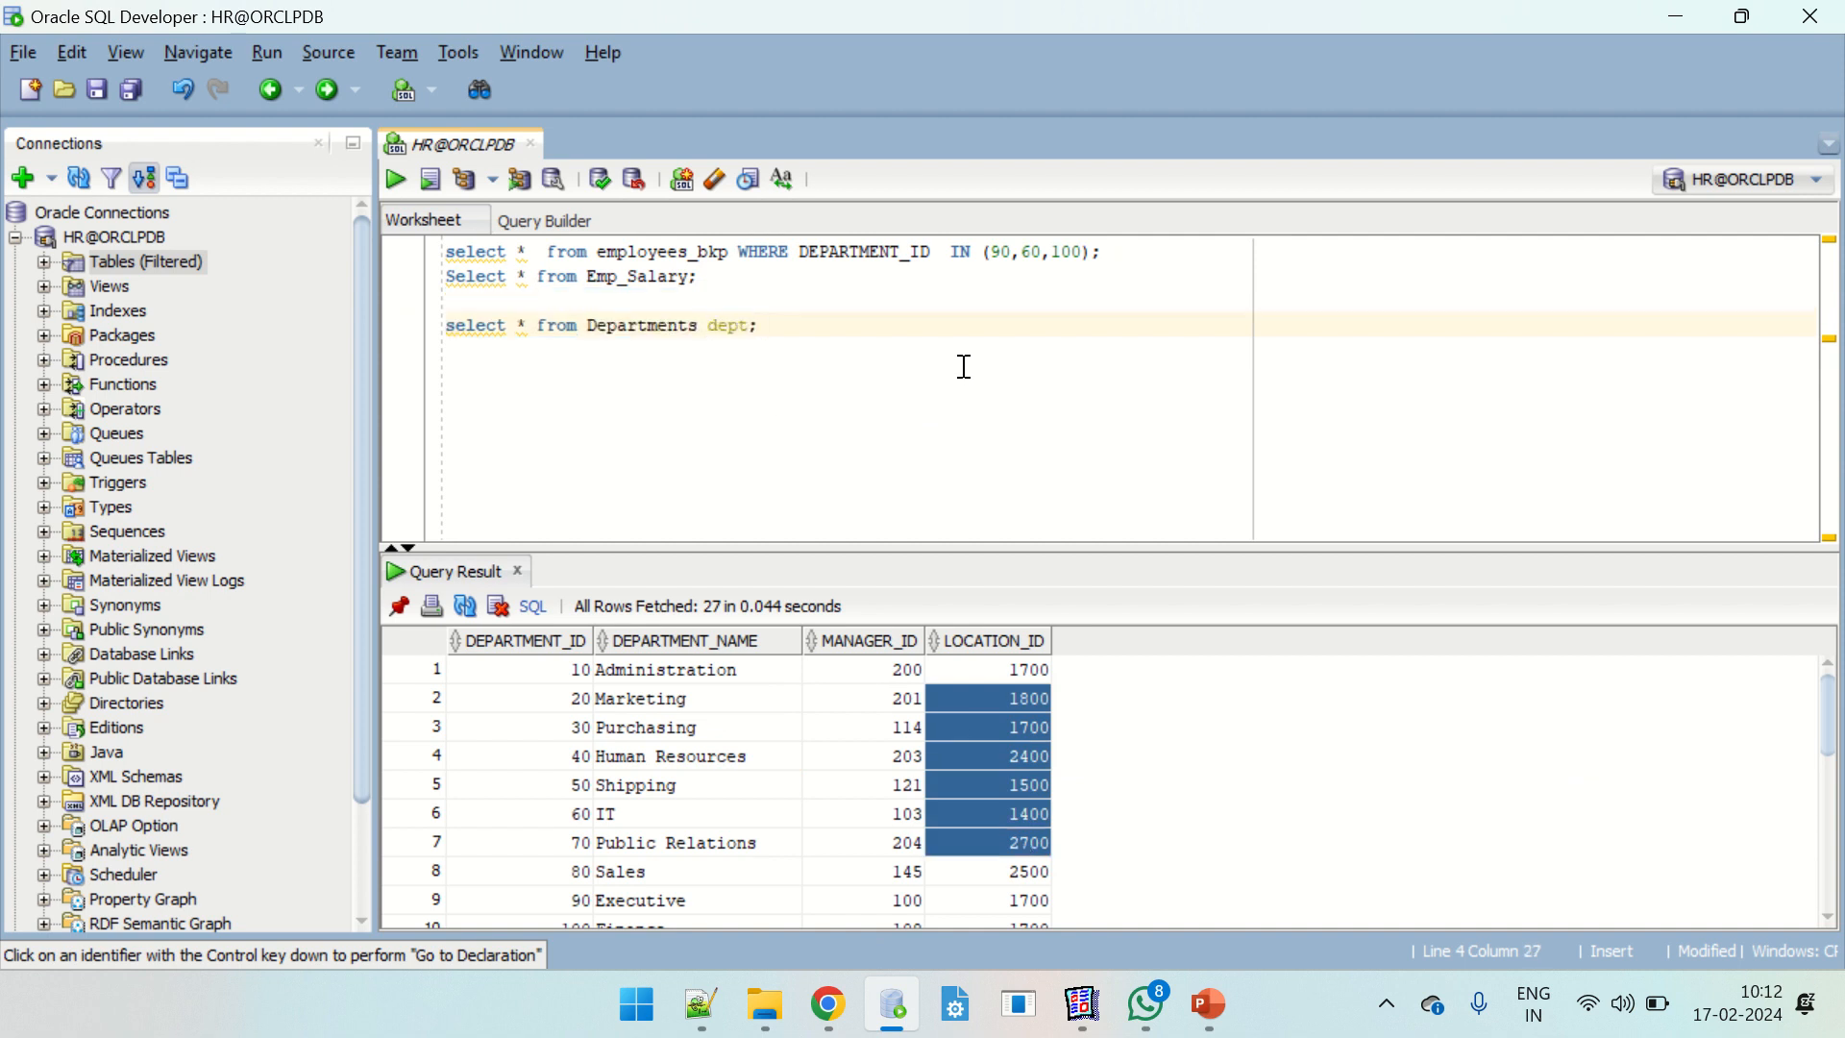
key("Delete")
key("Delete")
key("Delete")
key("Delete")
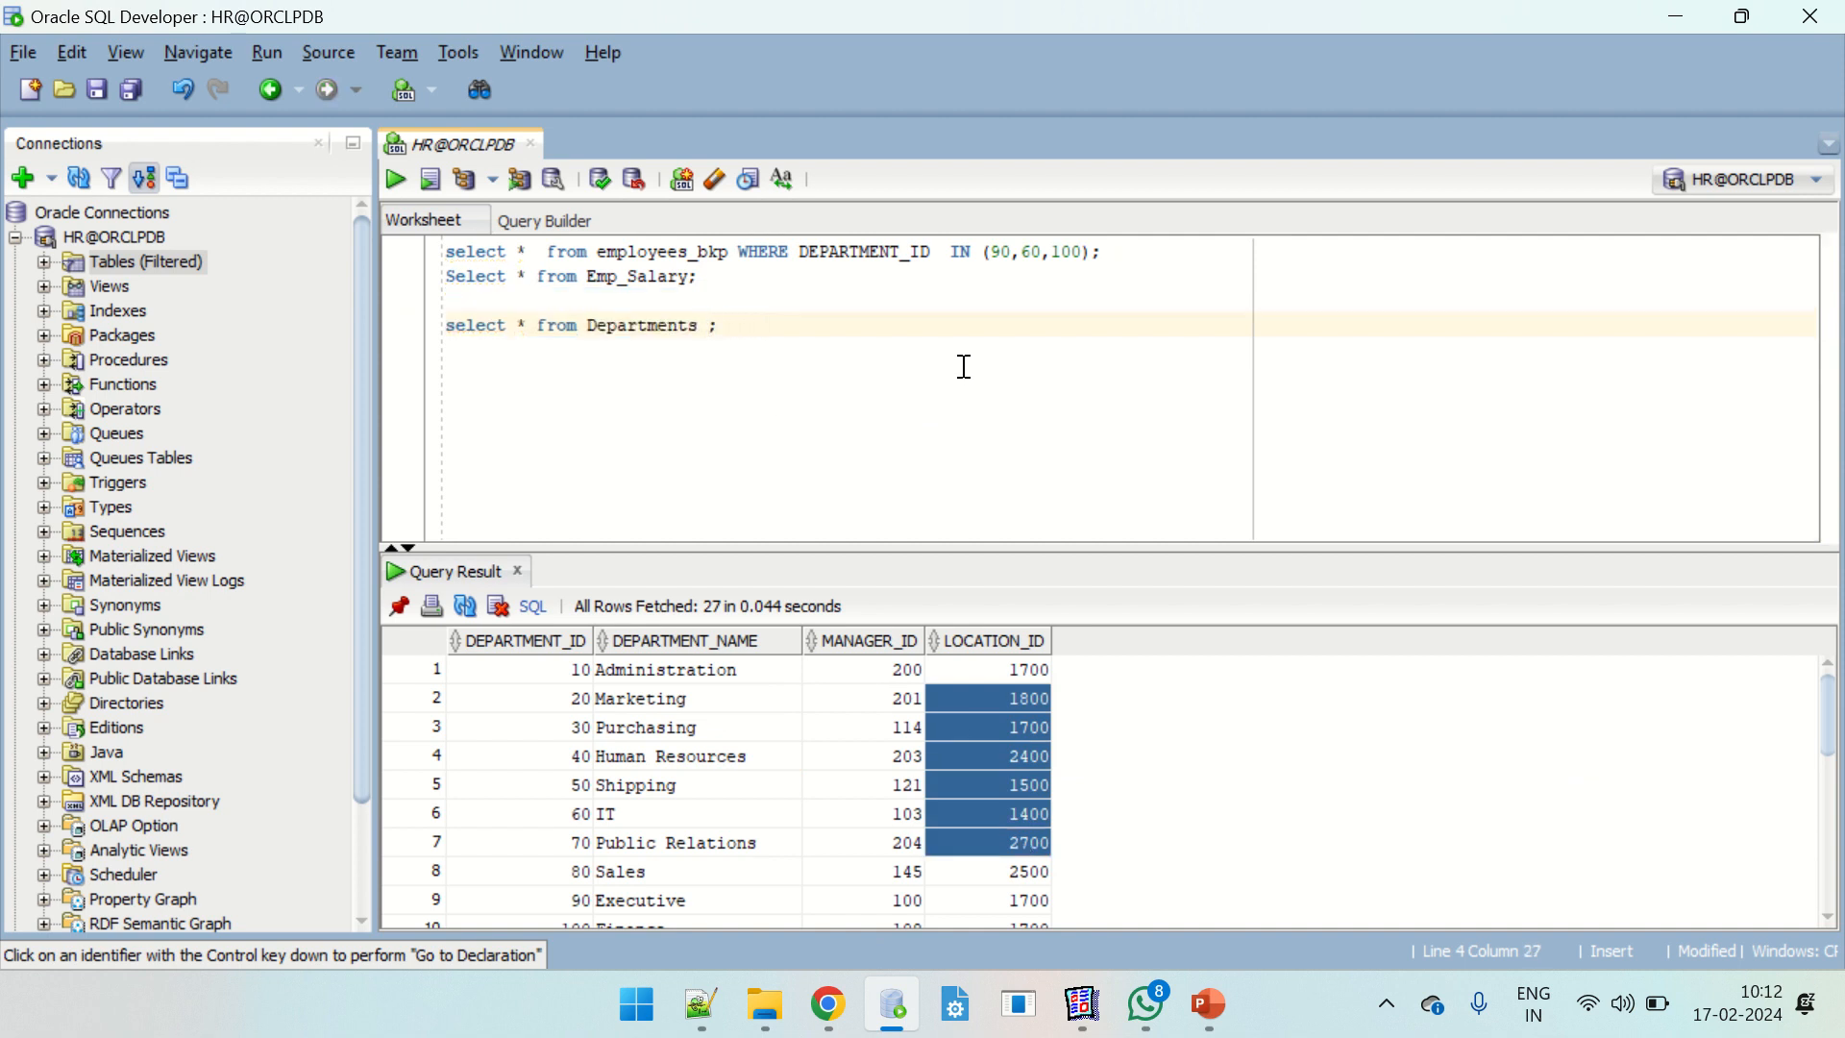
key("BackSpace")
type("dept, ")
type("locations l")
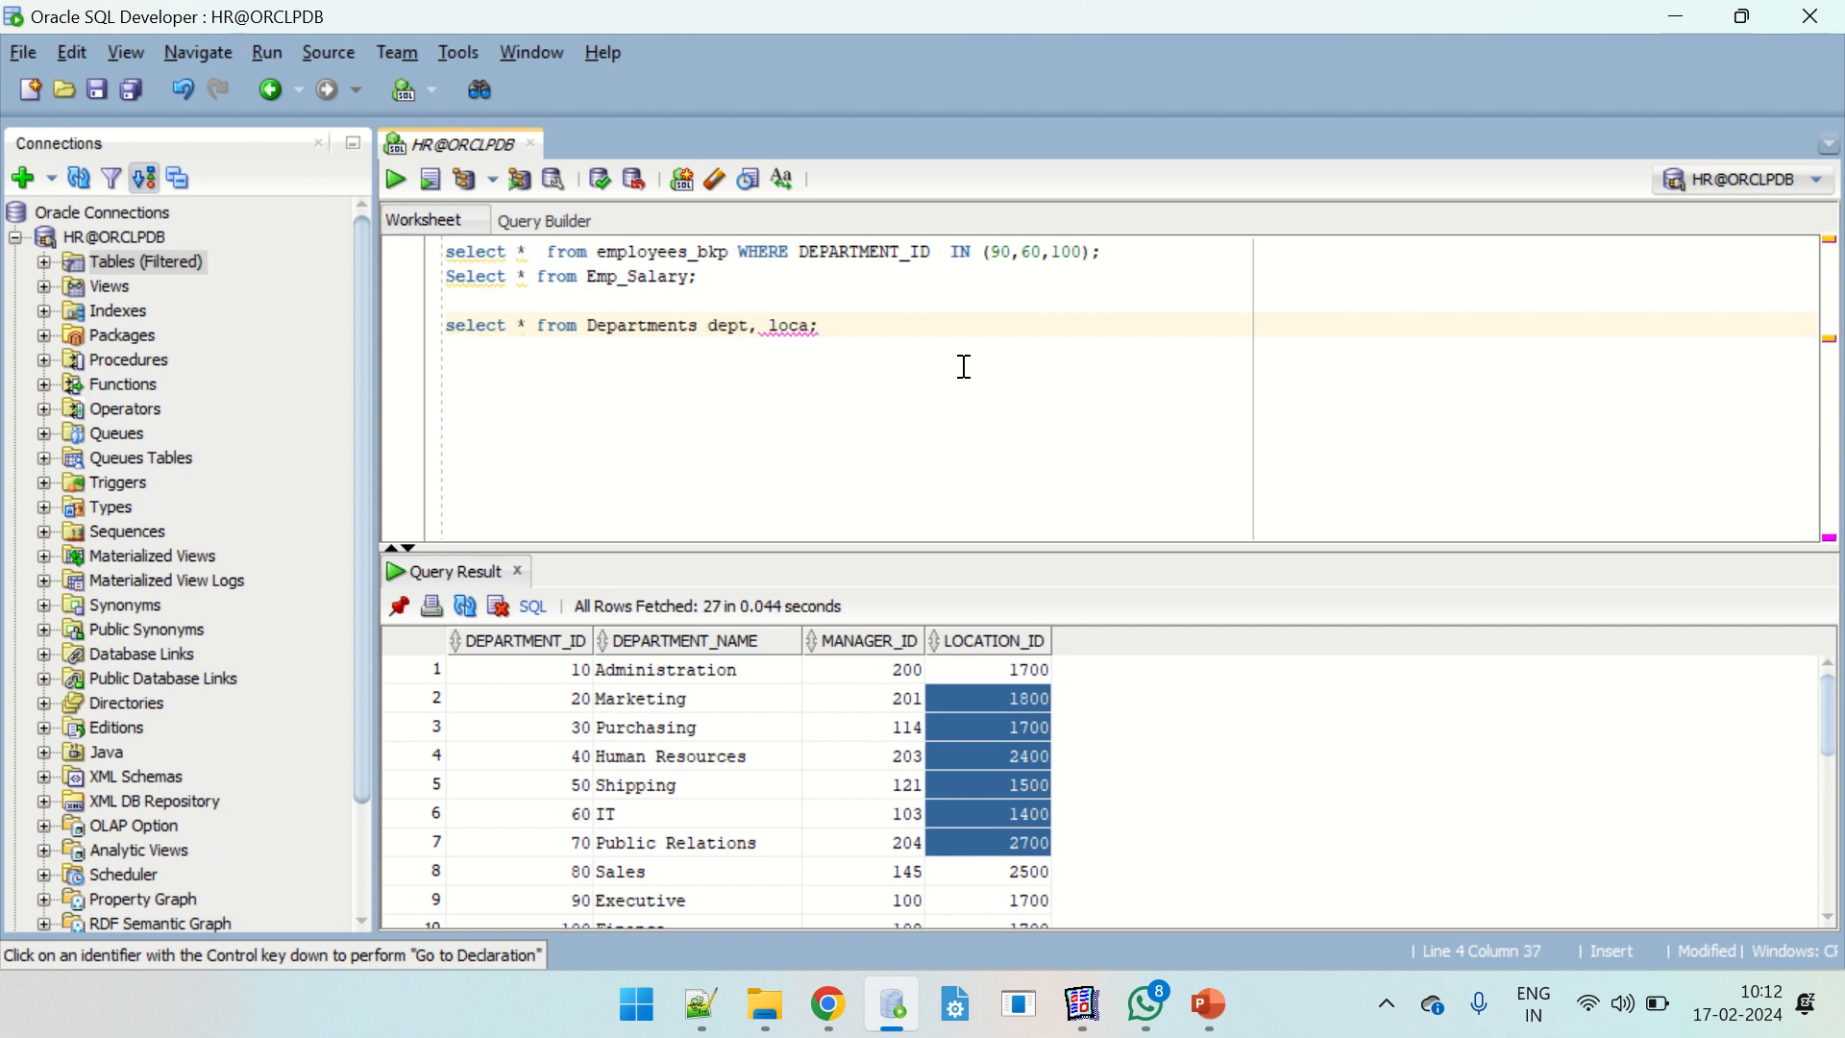
type("oc")
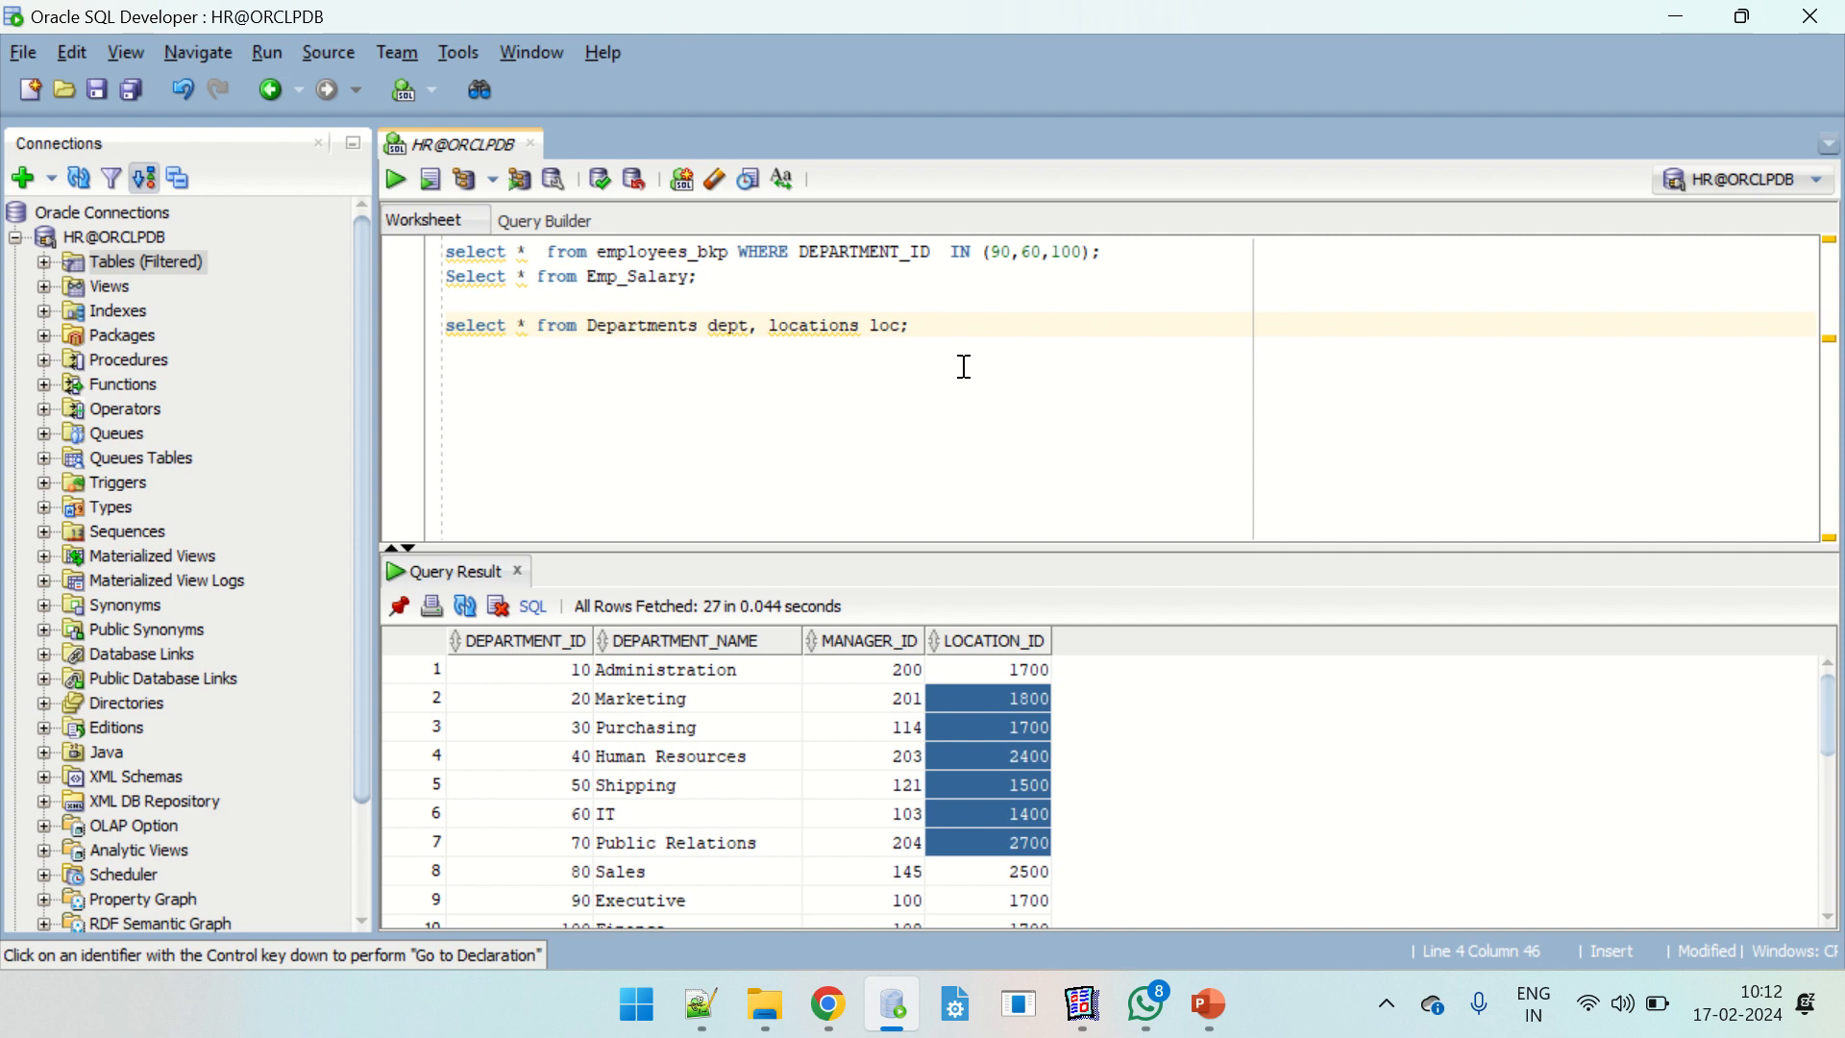
Add a where clause matching the dept location ID to loc.Location_id, and run the query.
key("Return")
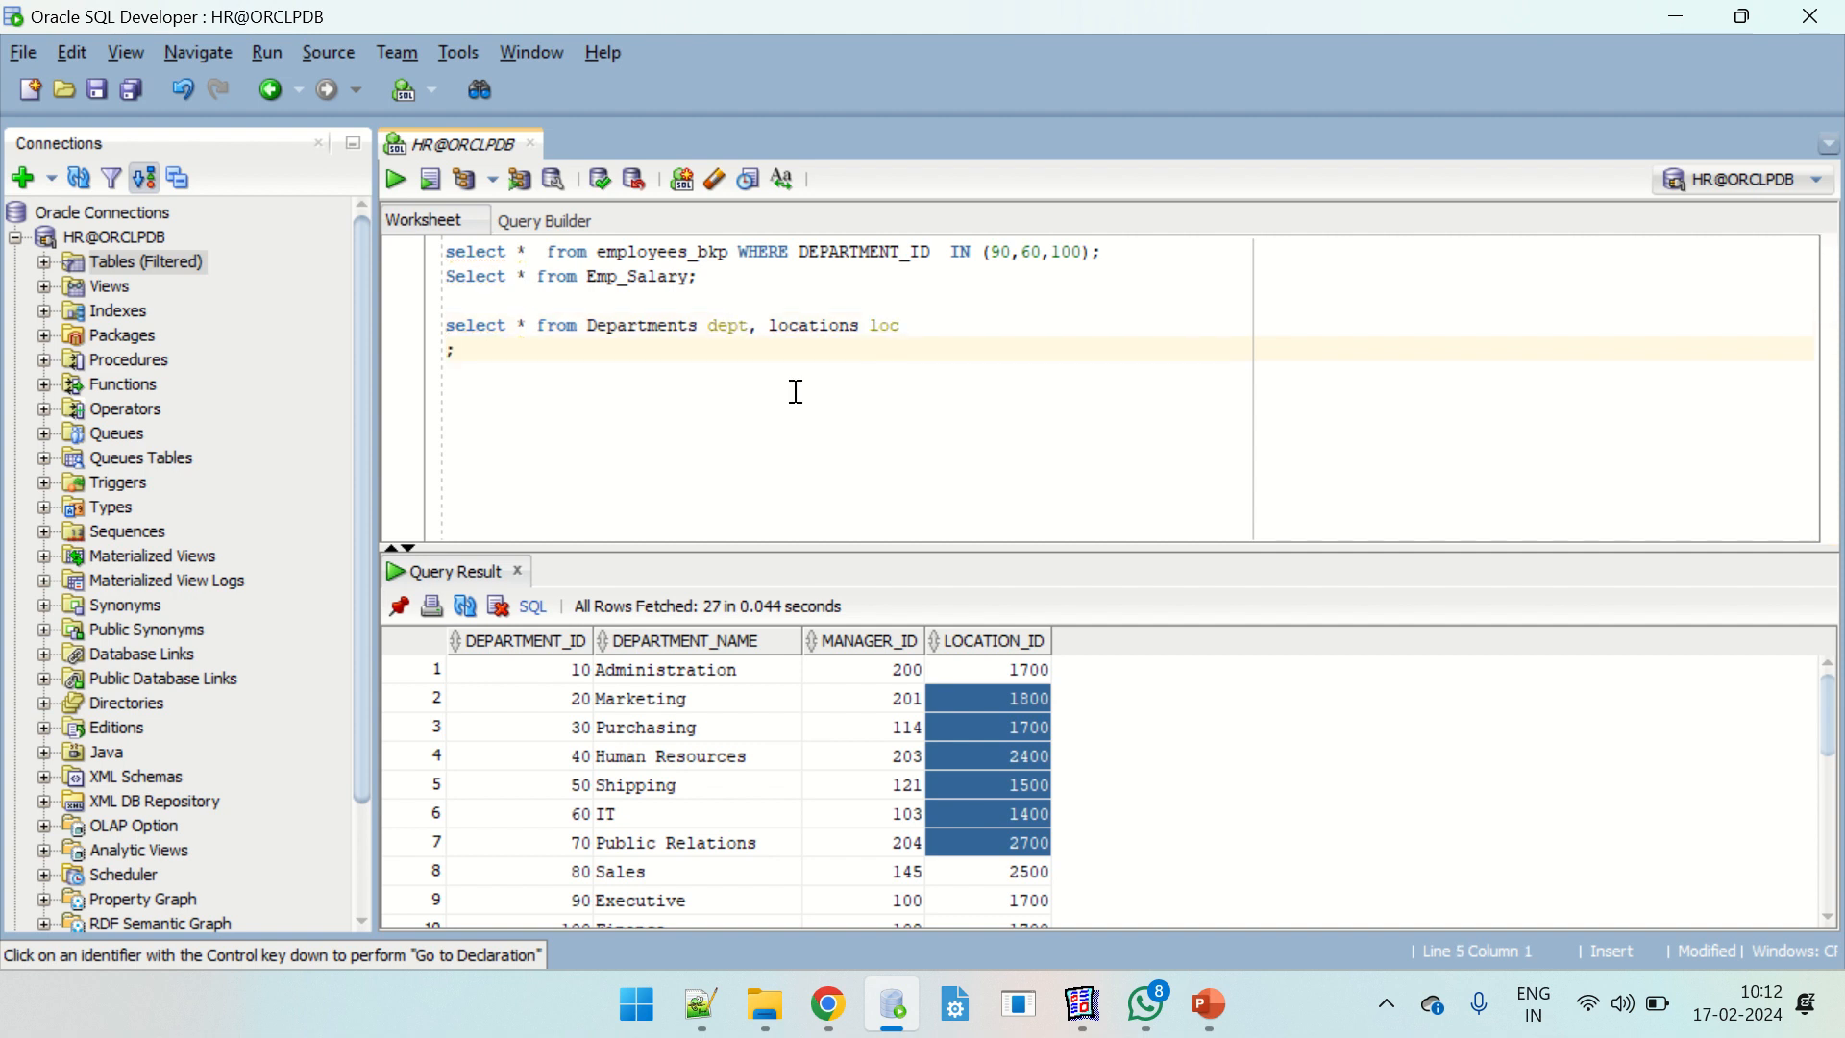
type("where ")
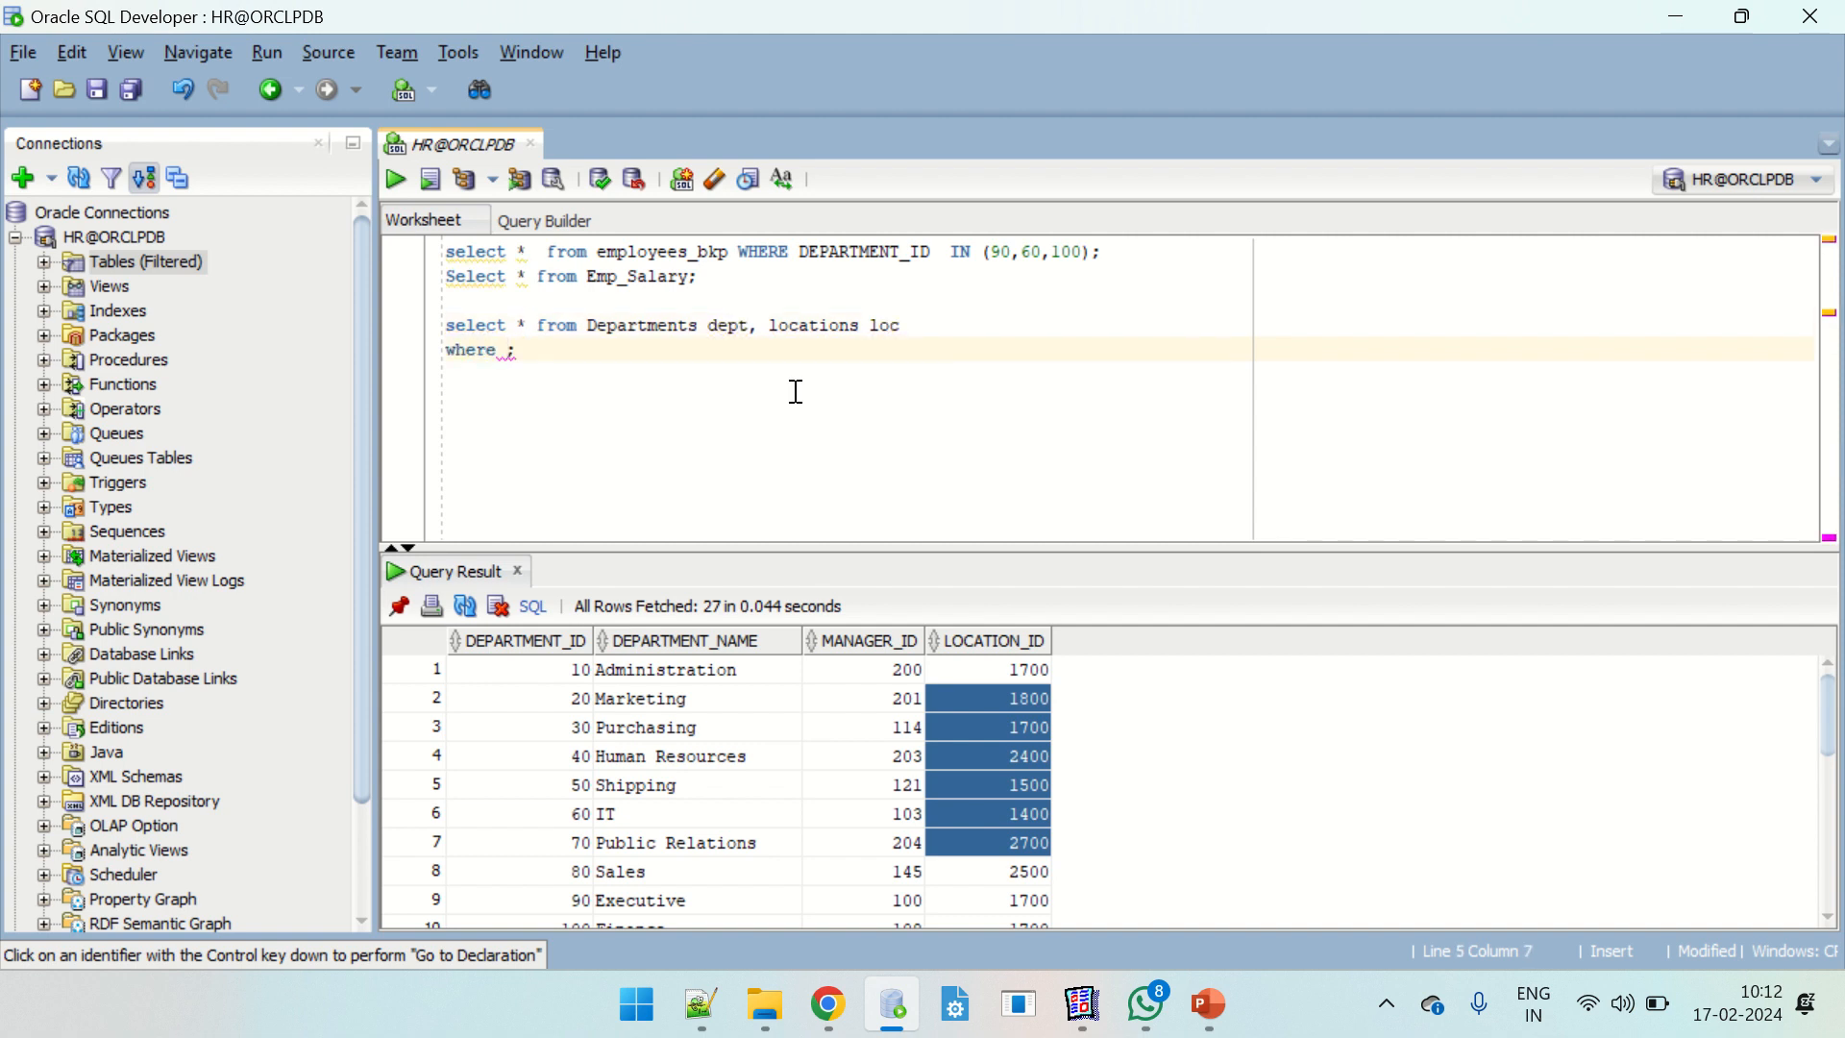
type("dept.loclation_id = loc.Loca")
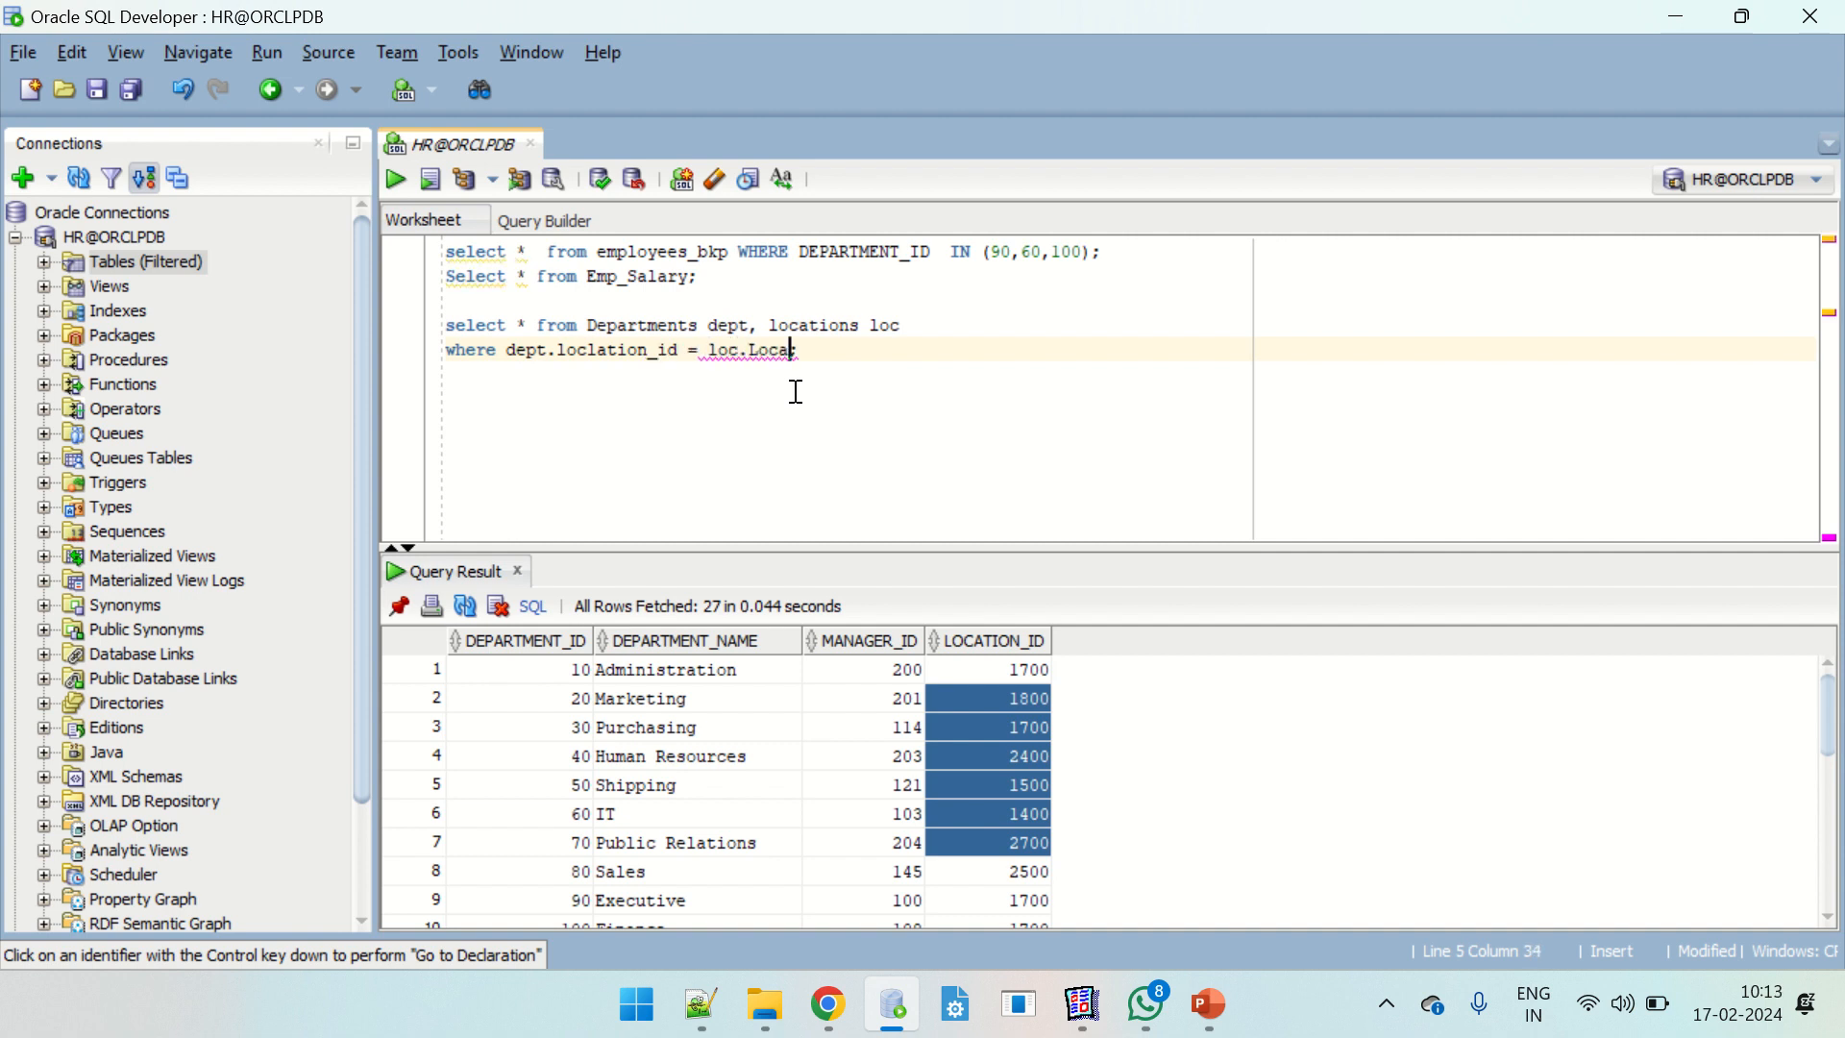
type("_id;")
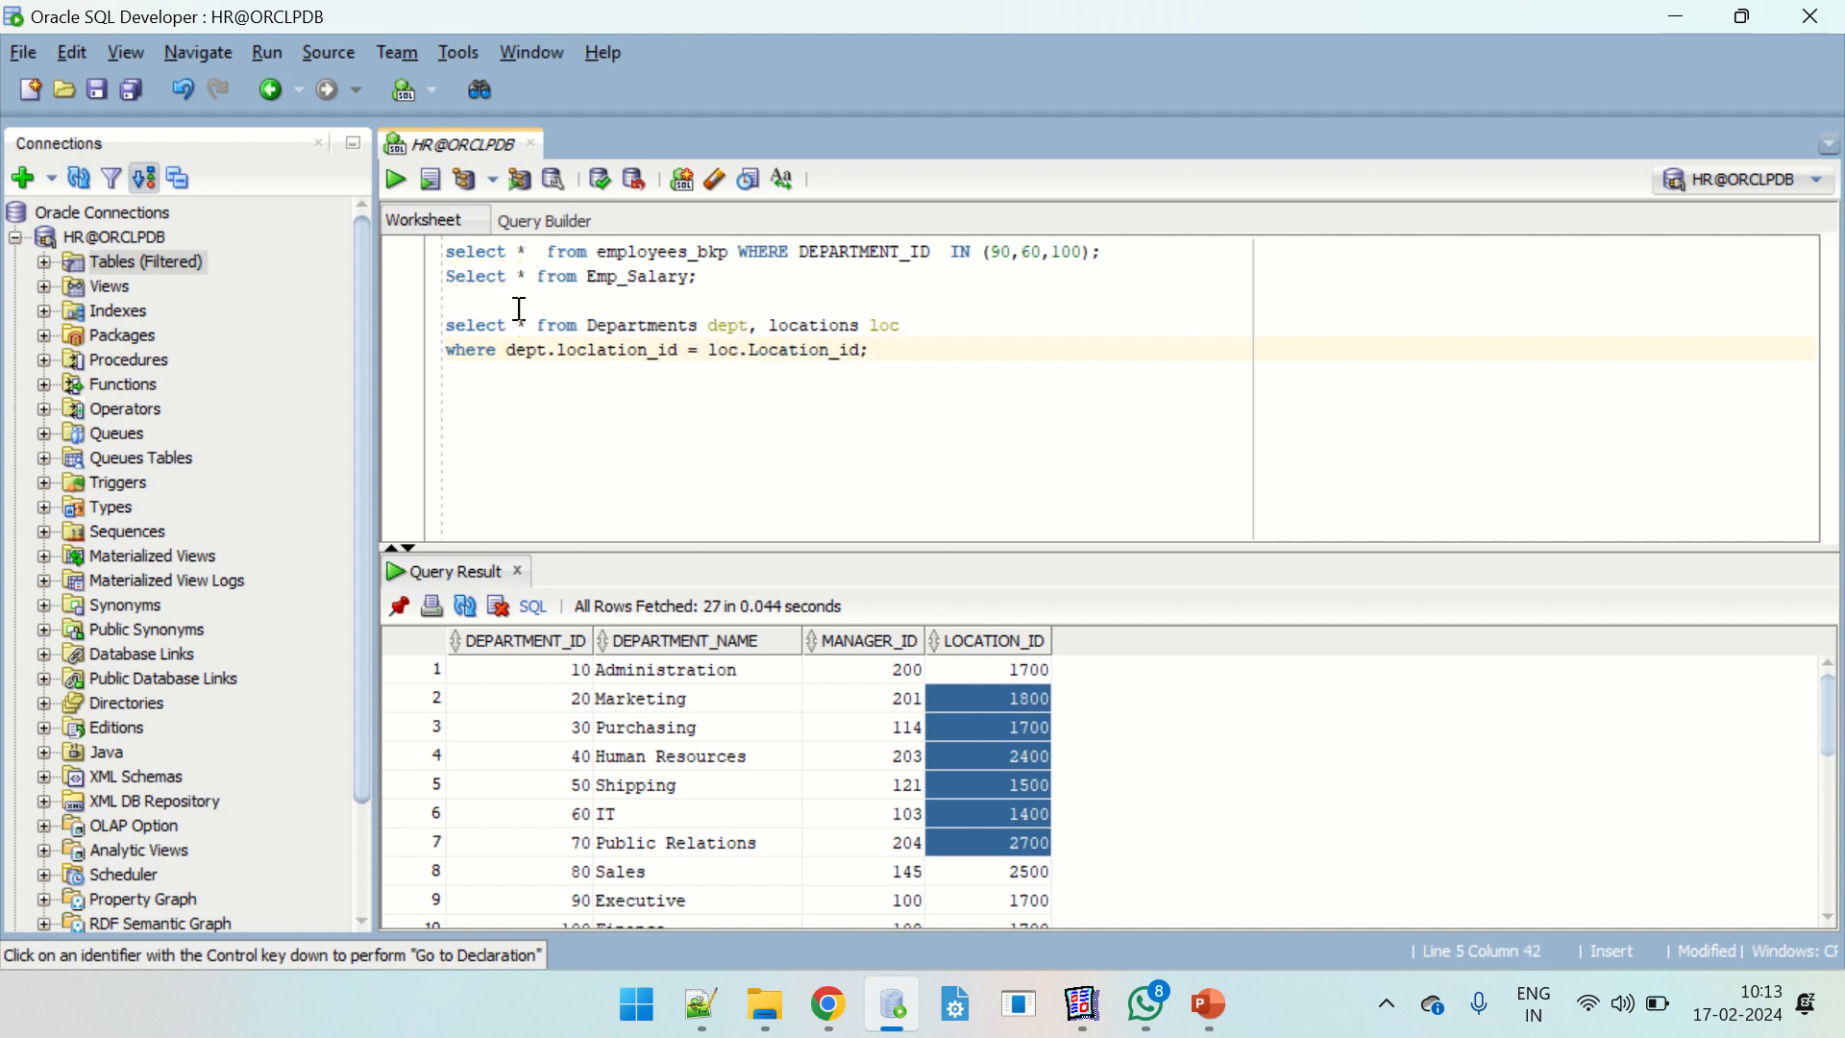
left_click(396, 179)
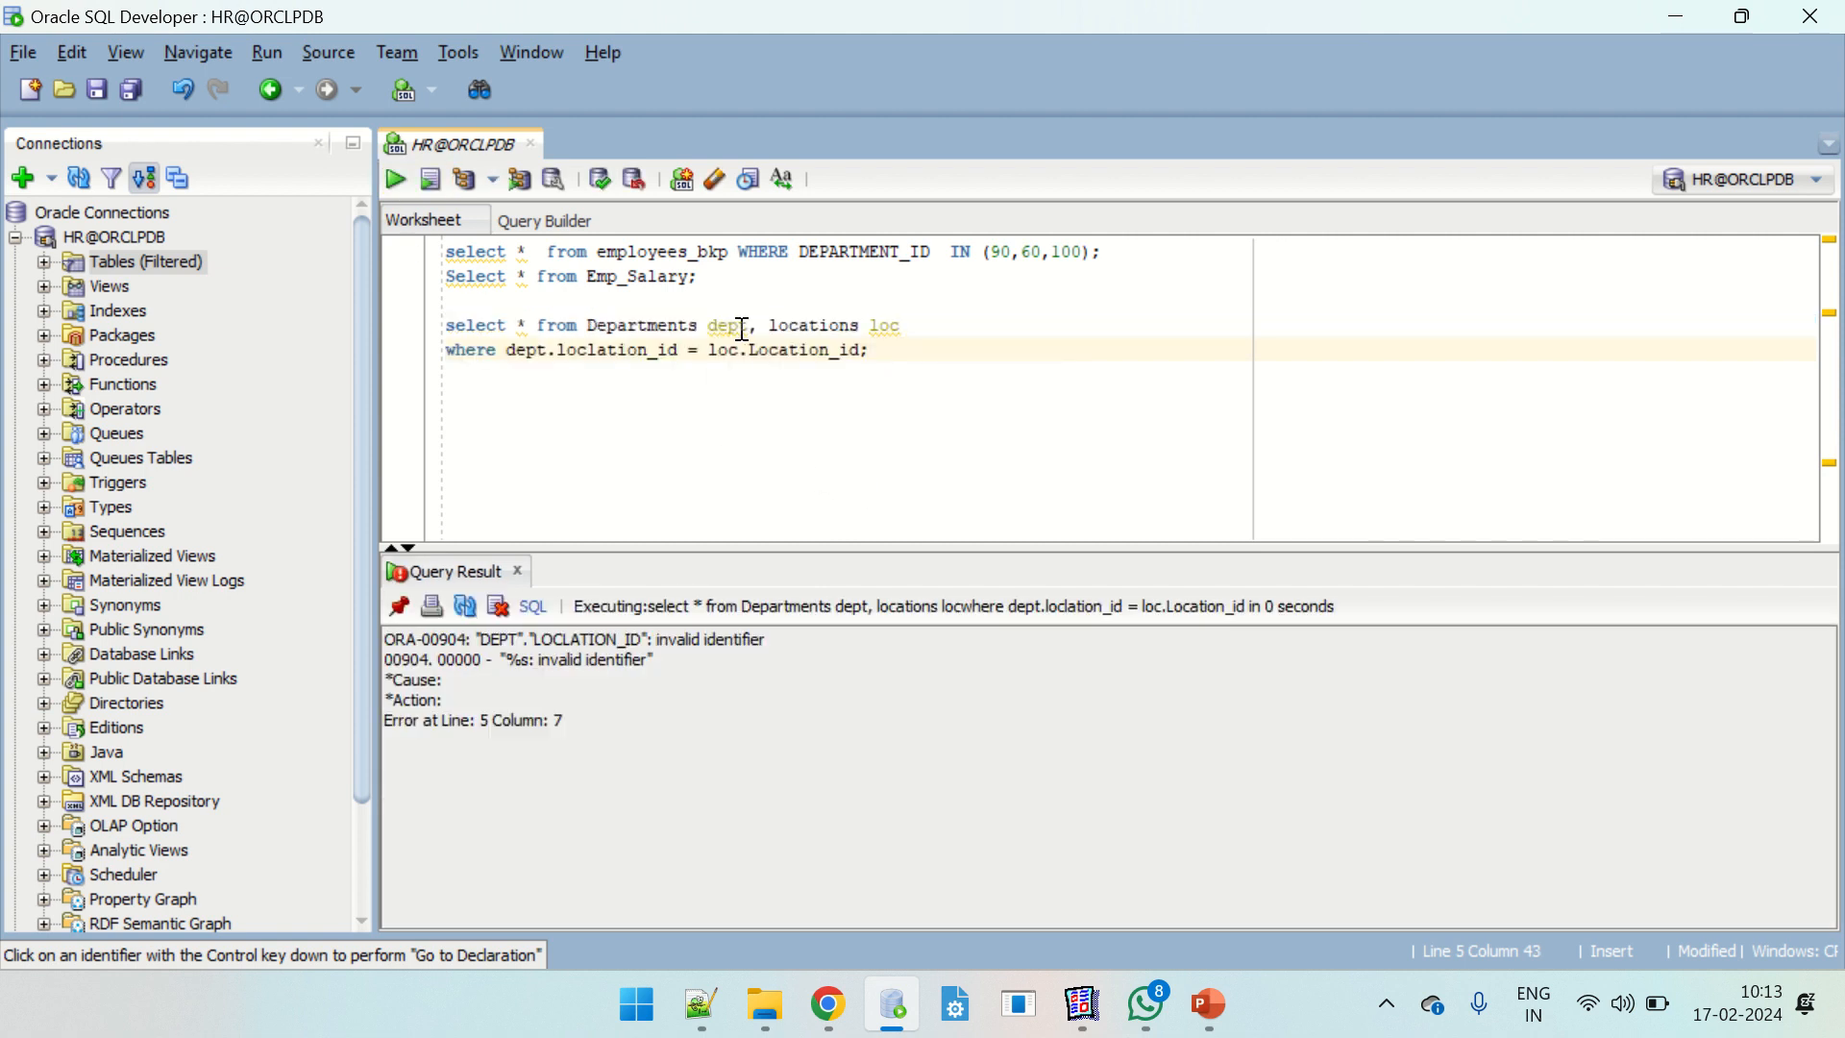
Correct the misspelled dept column in the where clause to dept.Location_id and rerun the query.
left_click(587, 351)
double_click(798, 350)
key("ctrl+c")
double_click(642, 351)
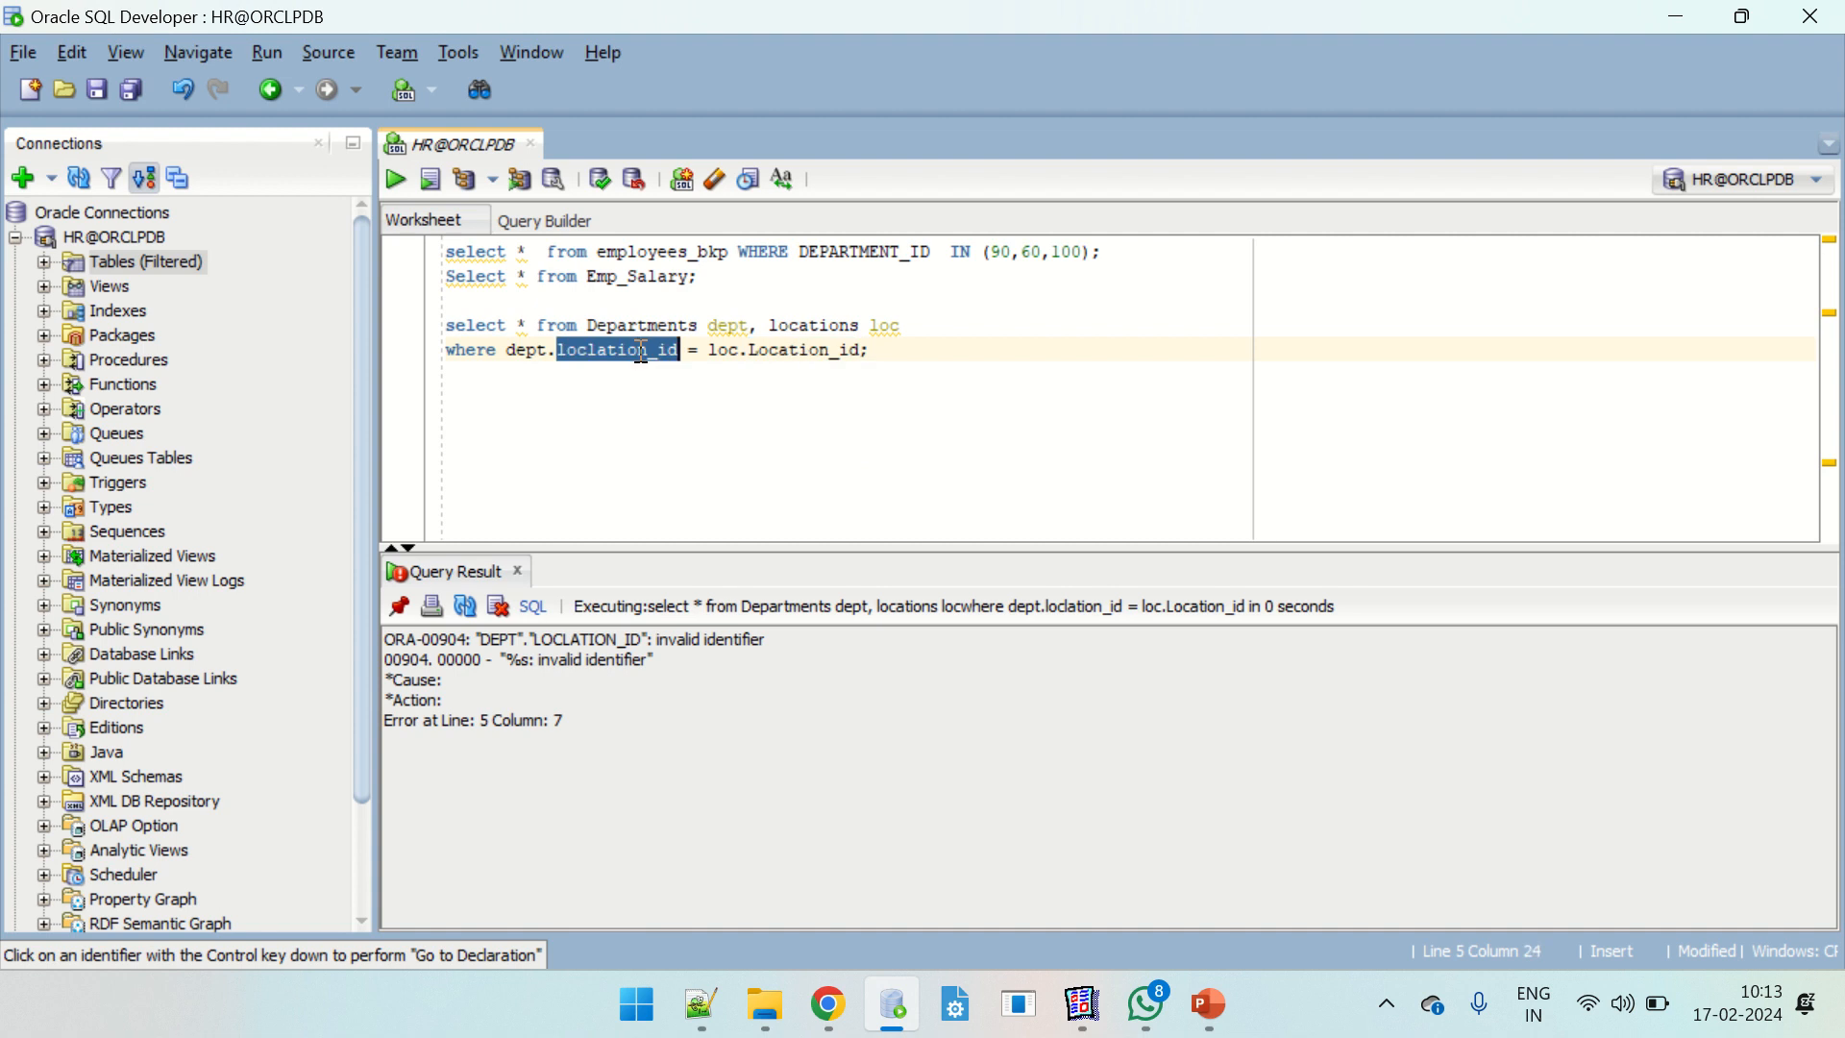
key("ctrl+v")
left_click(398, 178)
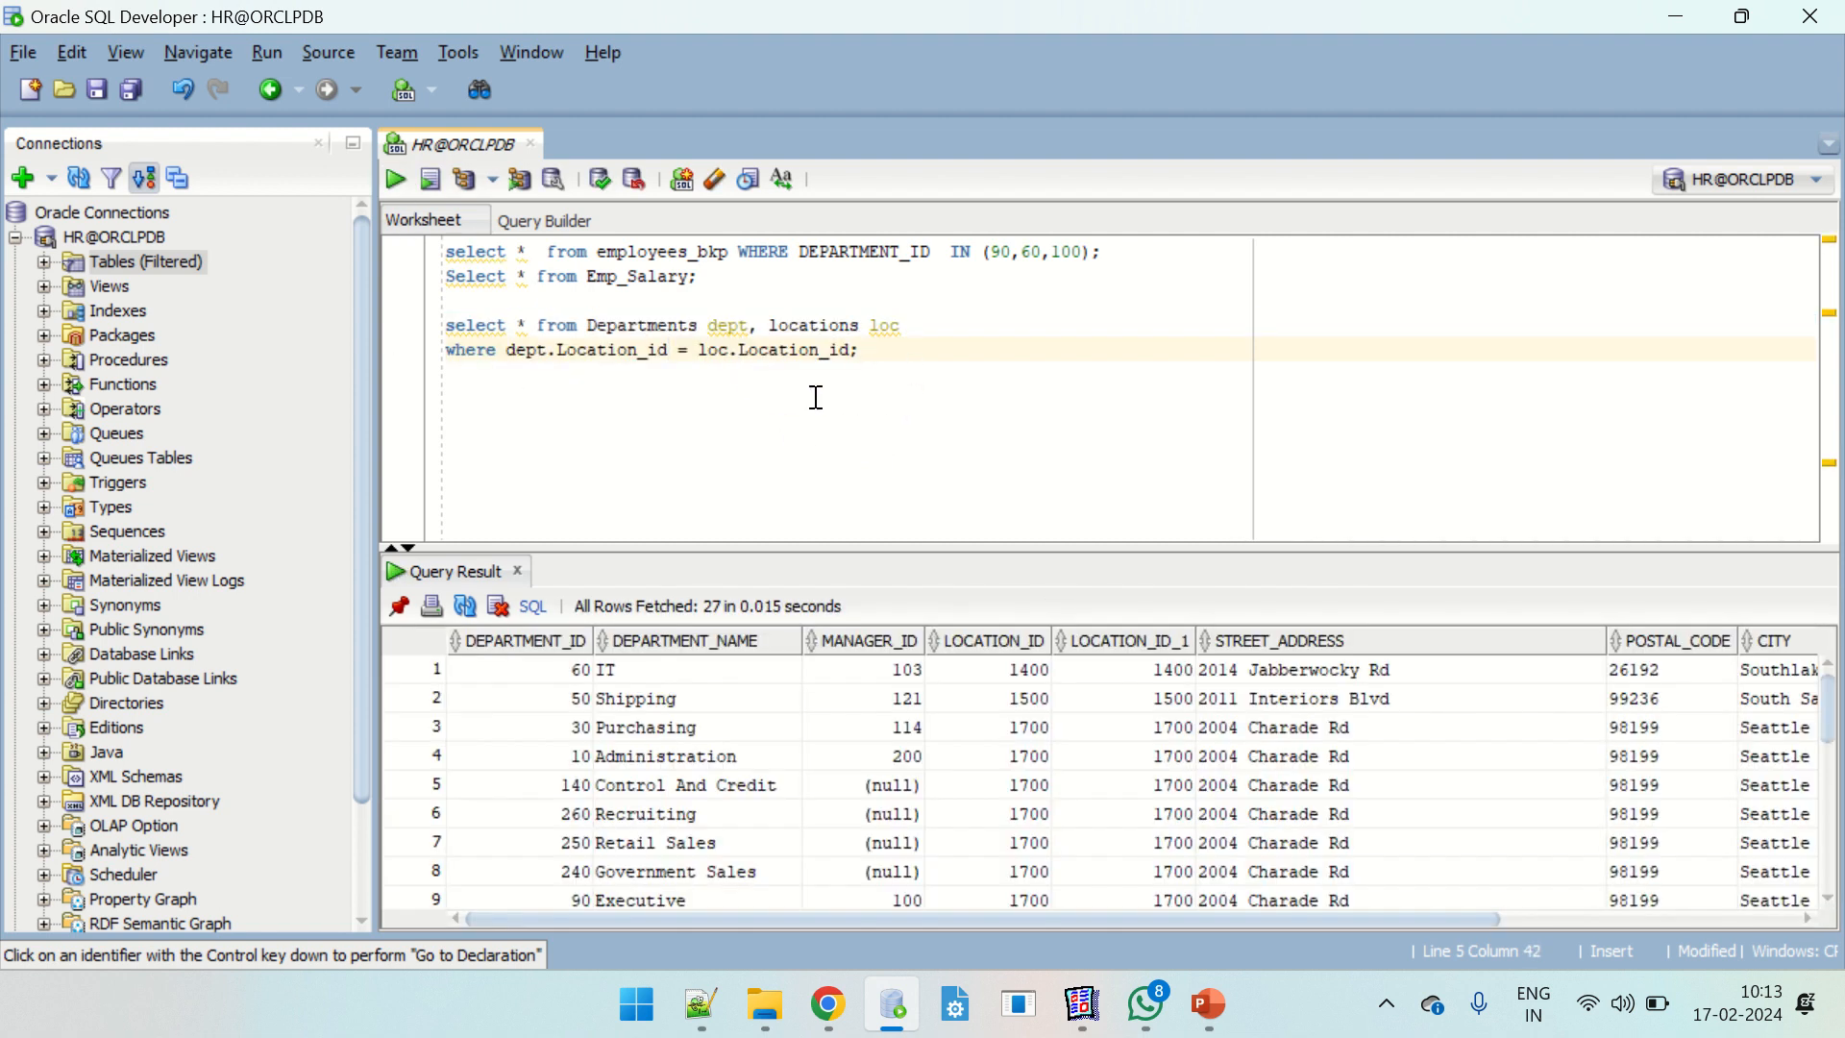
Copy the joined departments and locations query and switch to the report's data model in Oracle Reports Builder.
left_click_drag(879, 373, 379, 320)
key("ctrl+c")
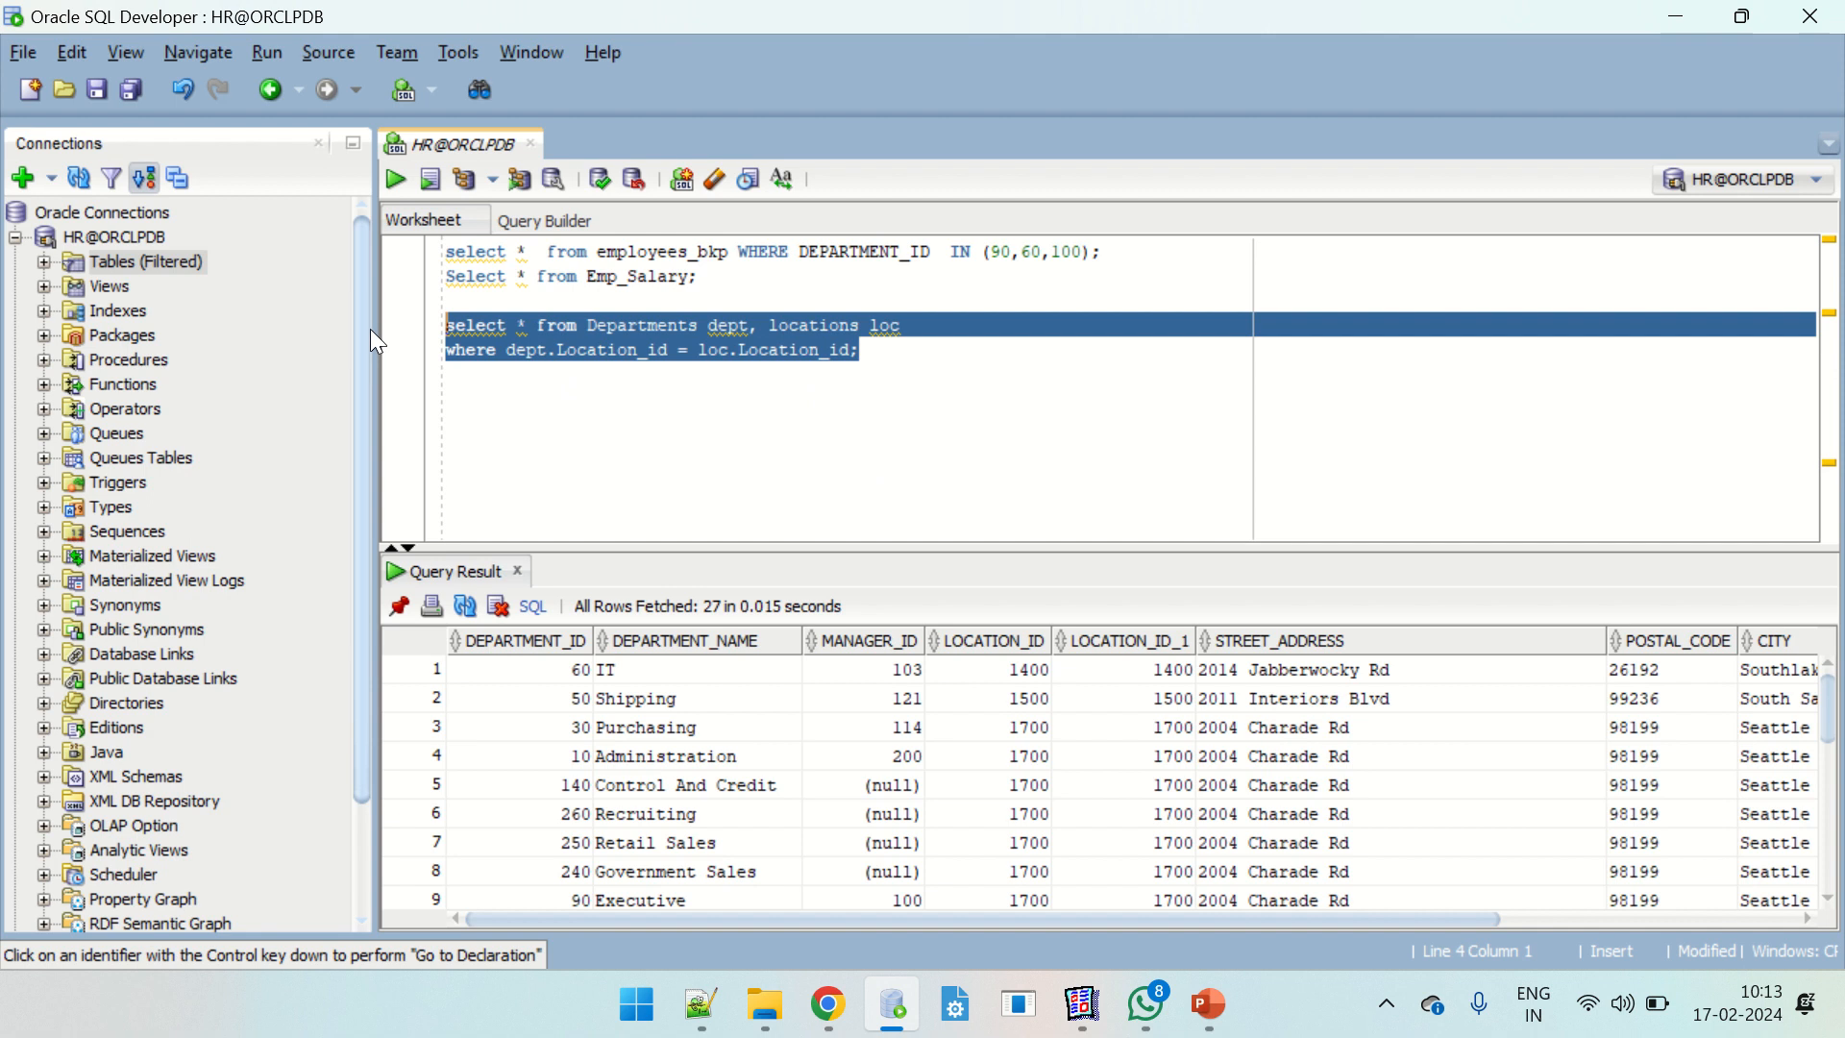
key("alt+Tab")
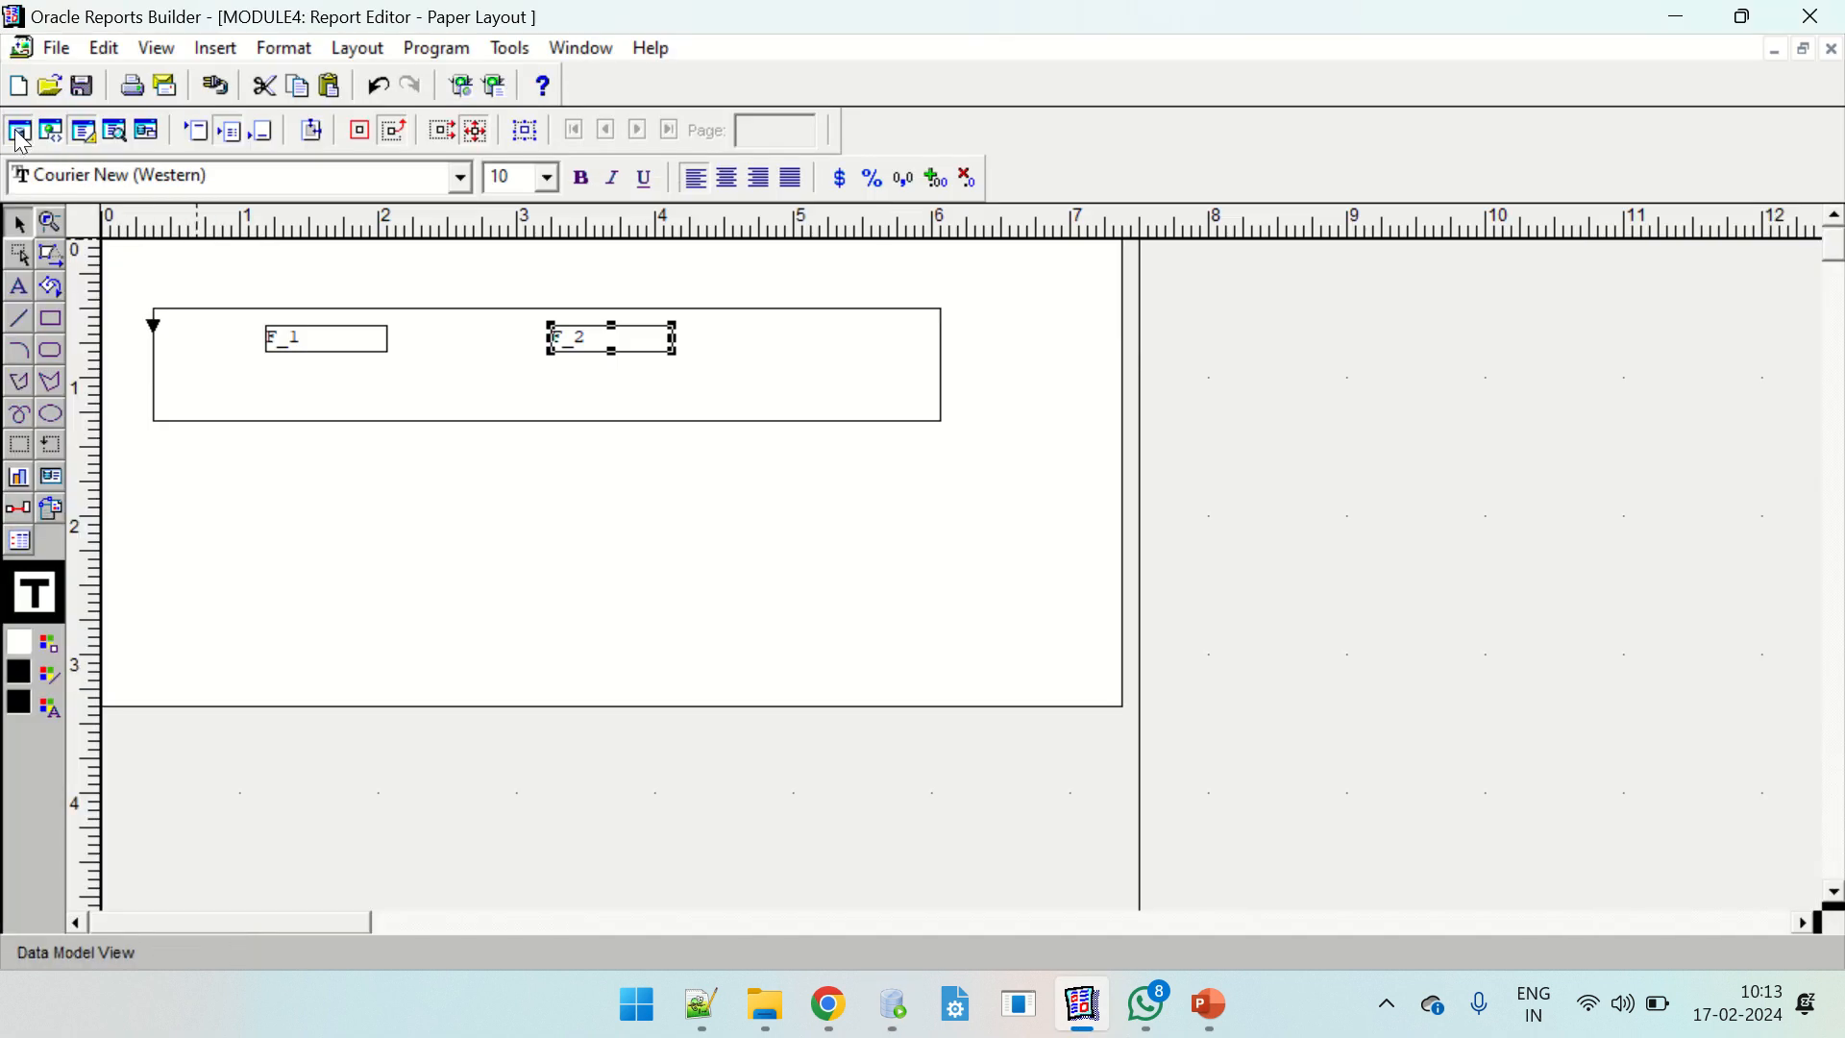
left_click(19, 135)
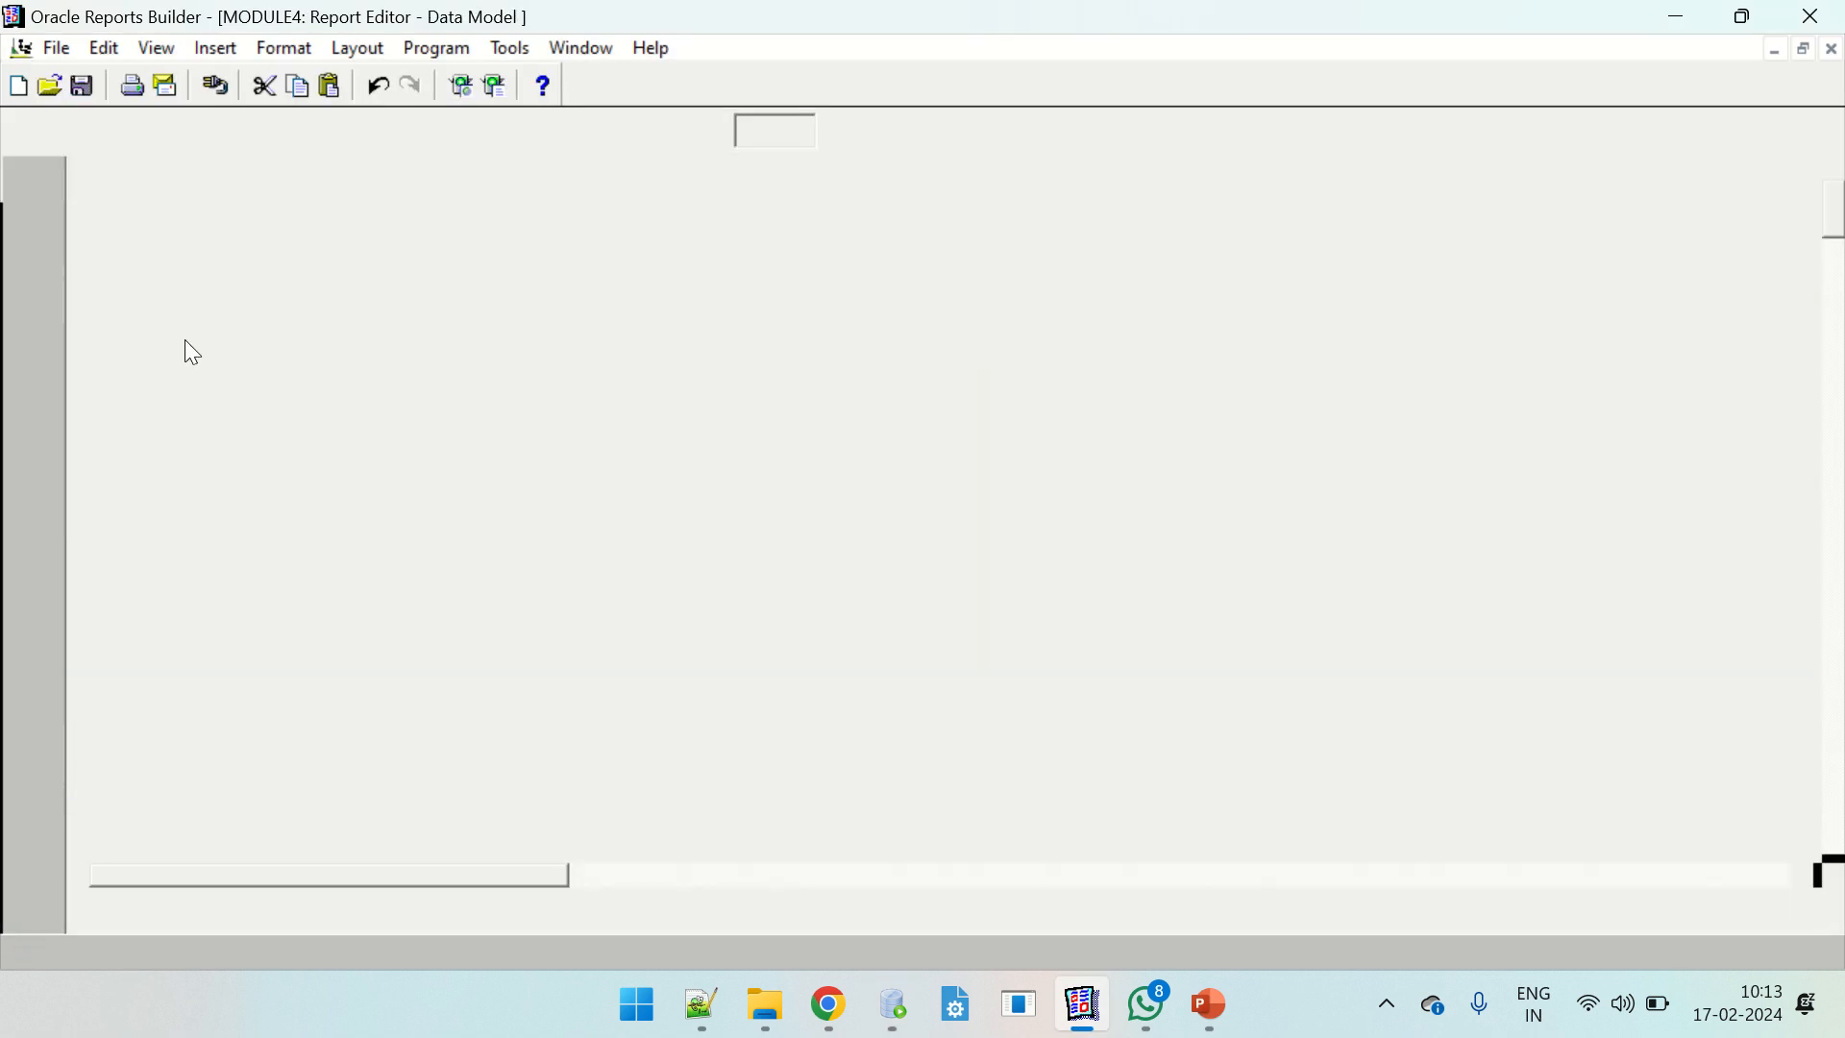
Replace the SQL statement of Q_1 with the copied join query and enlarge the G_DEPT_ID group box to fit all its columns.
double_click(360, 274)
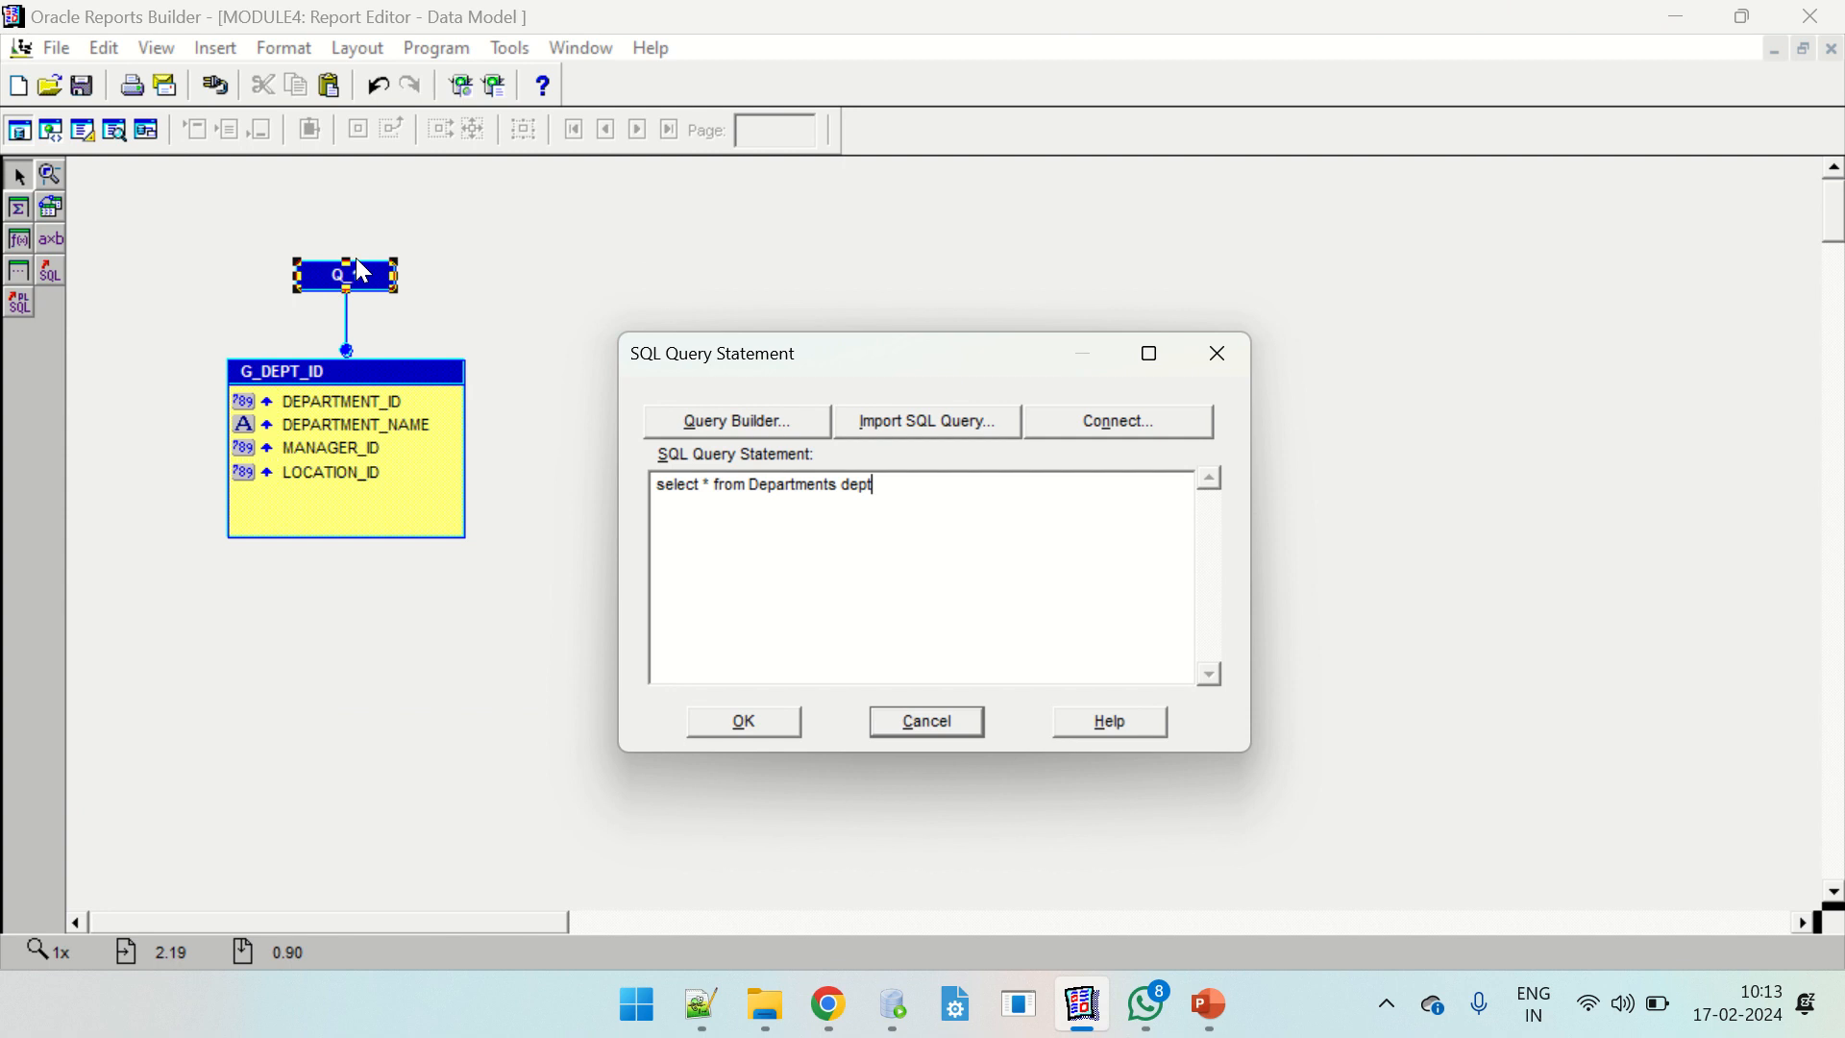
left_click_drag(880, 498, 563, 465)
key("Delete")
key("ctrl+v")
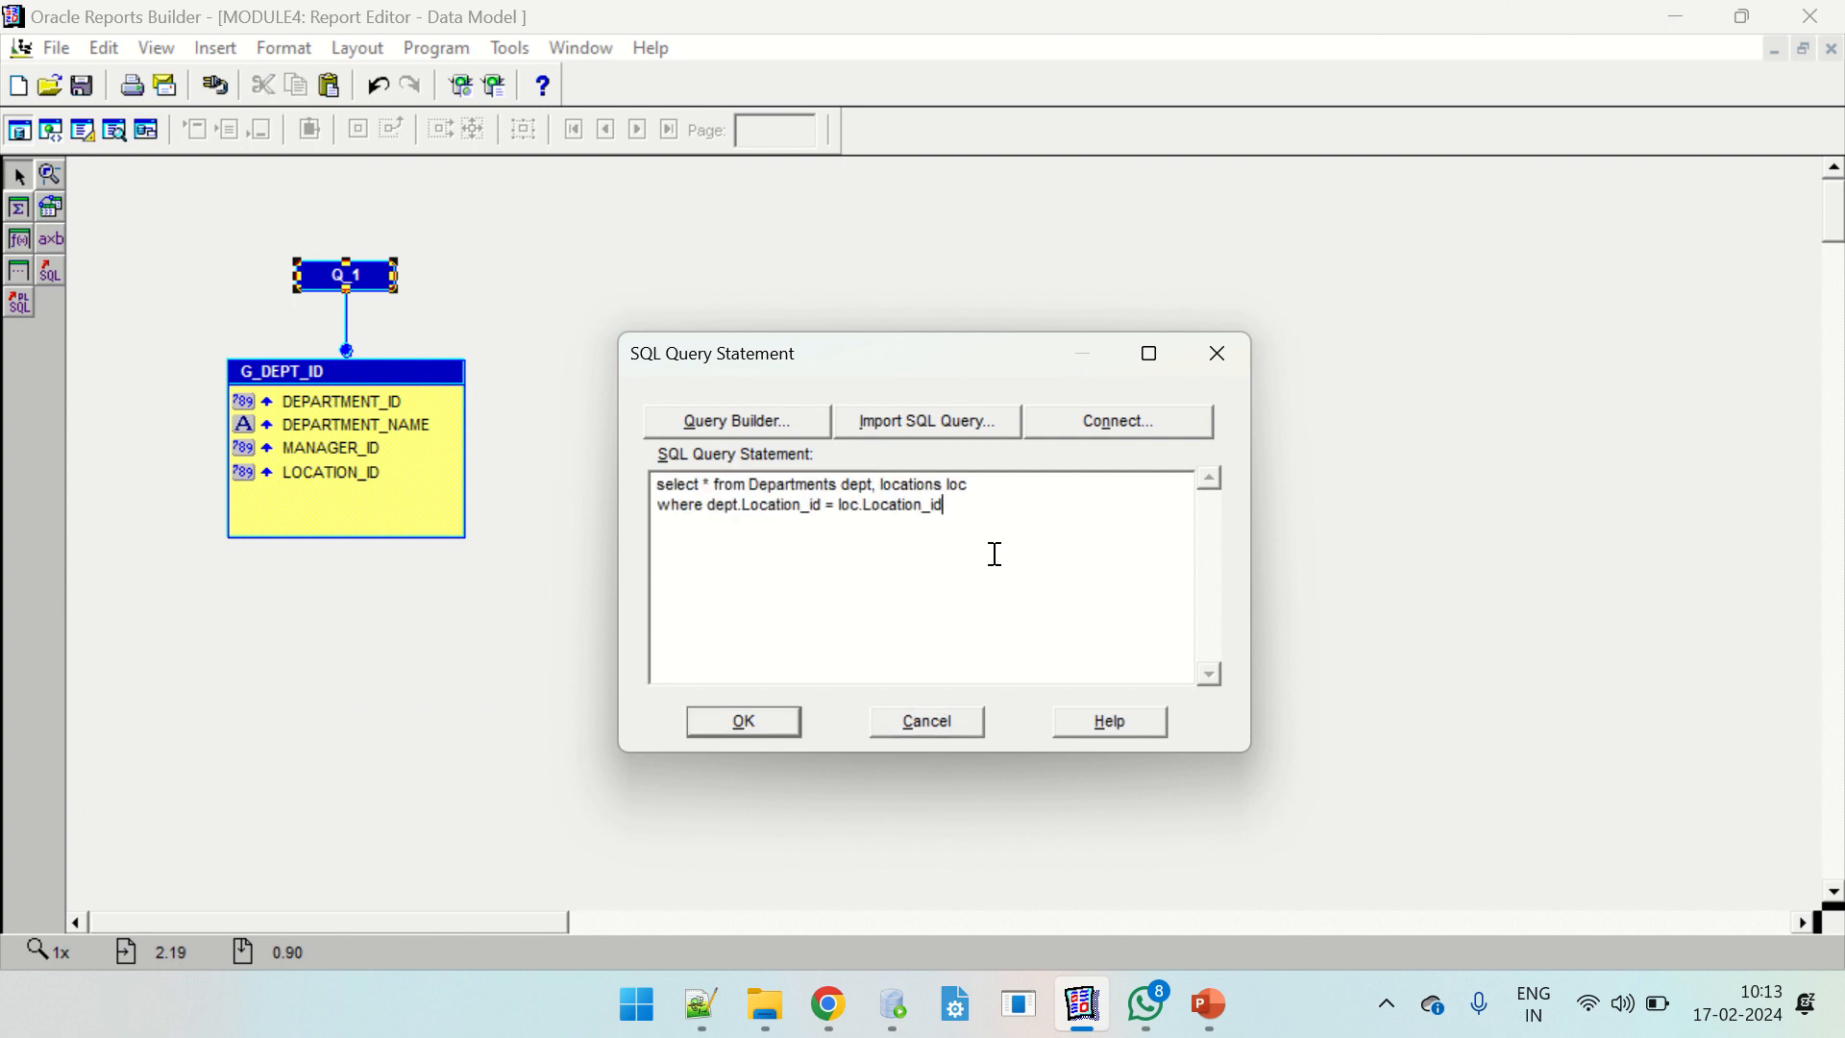
left_click(743, 722)
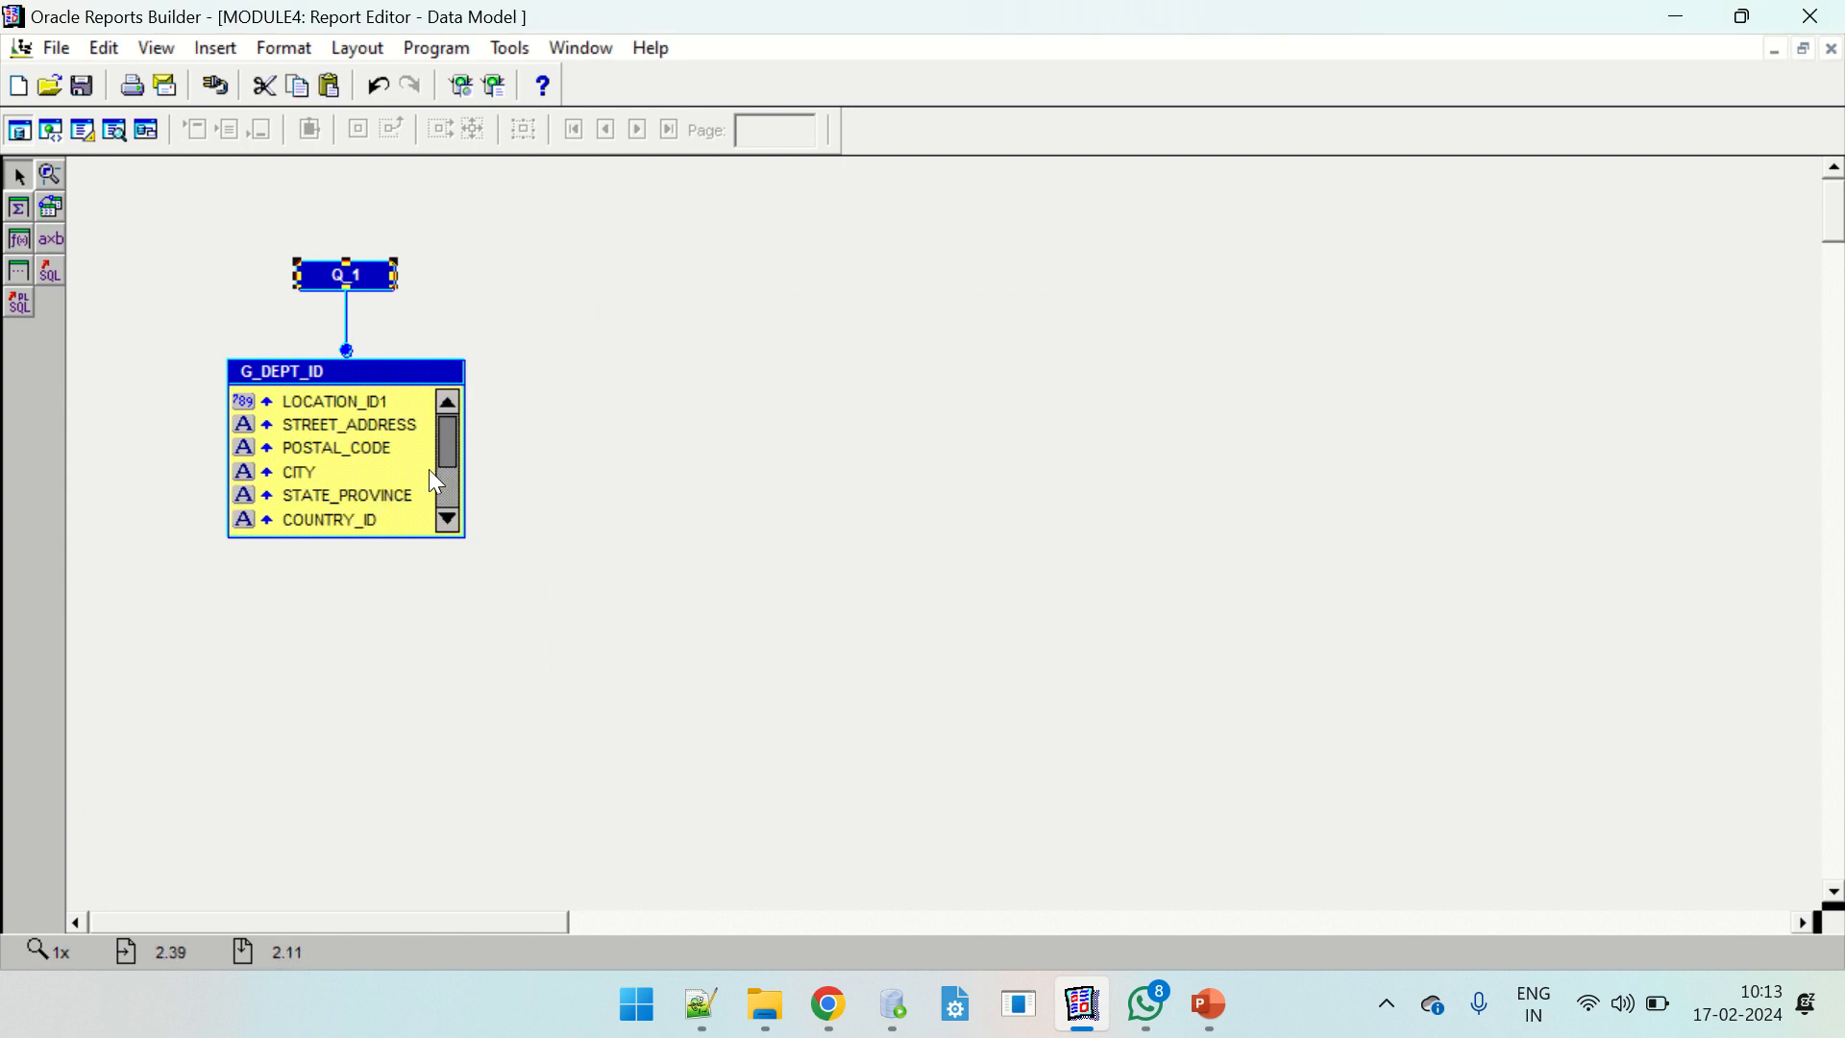
left_click(459, 536)
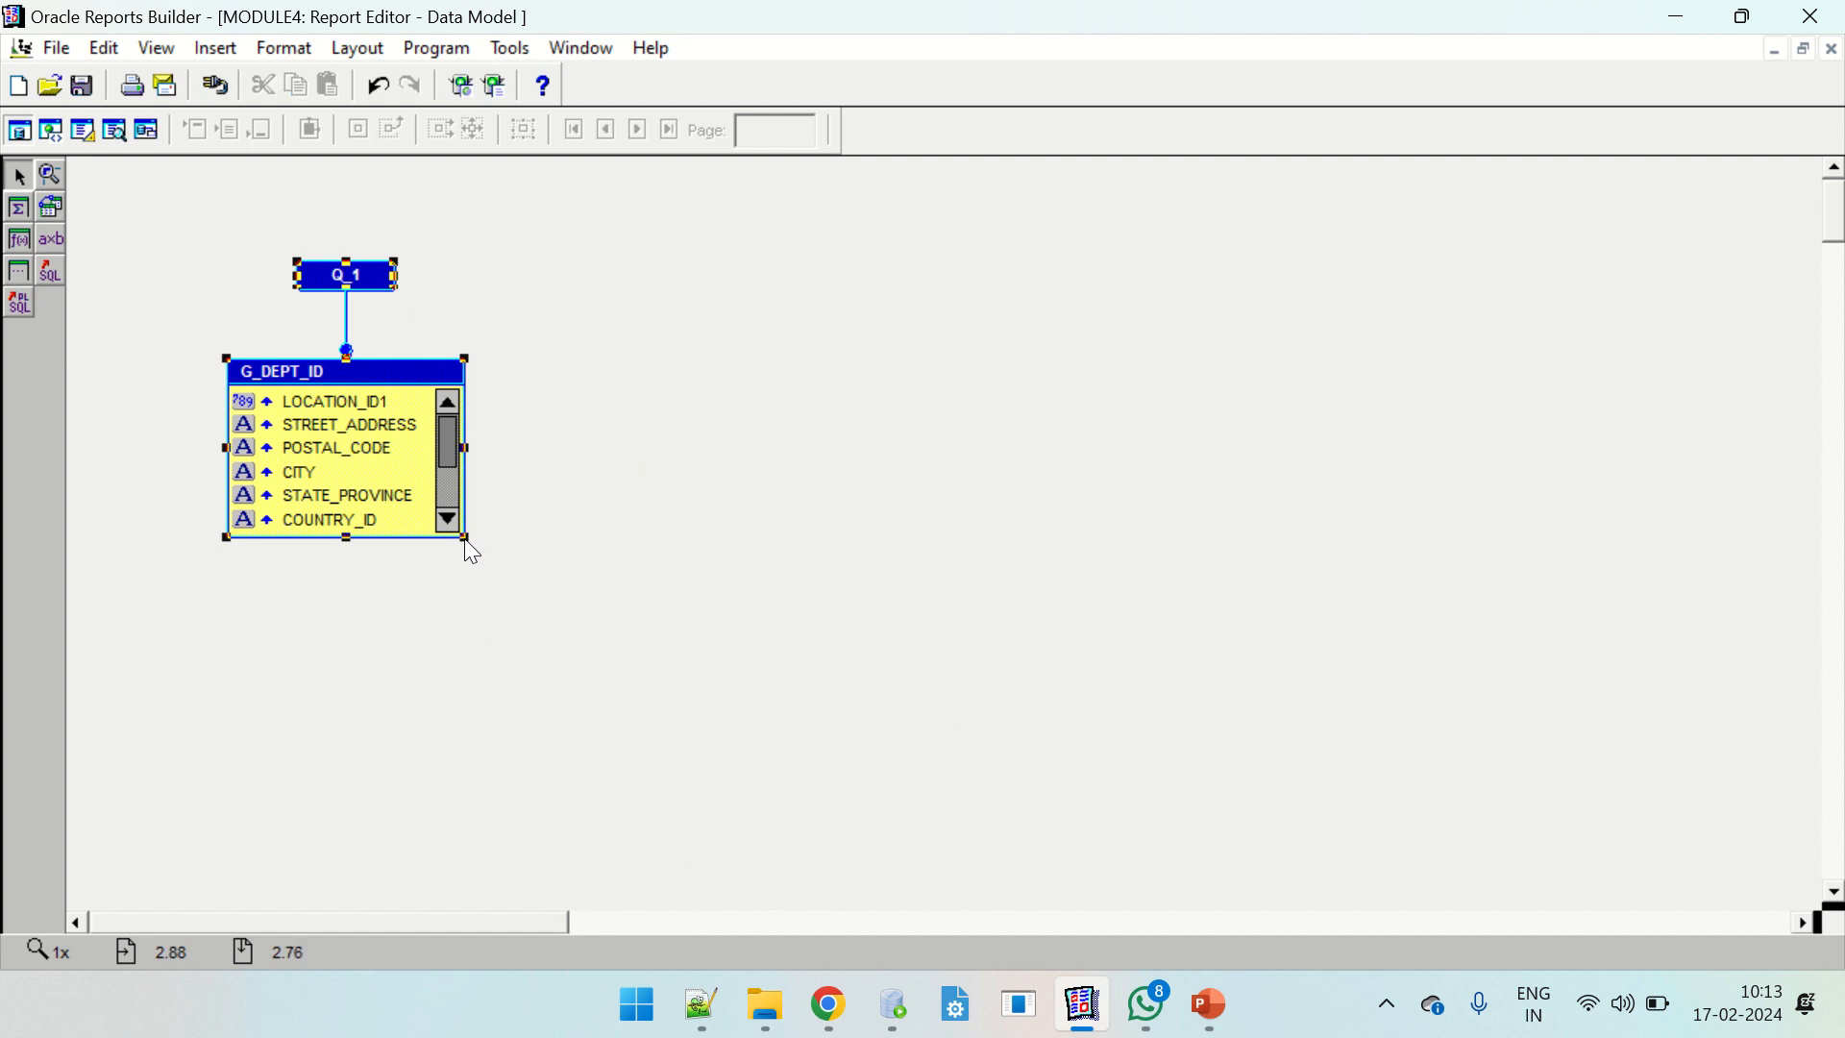
left_click_drag(464, 538, 468, 632)
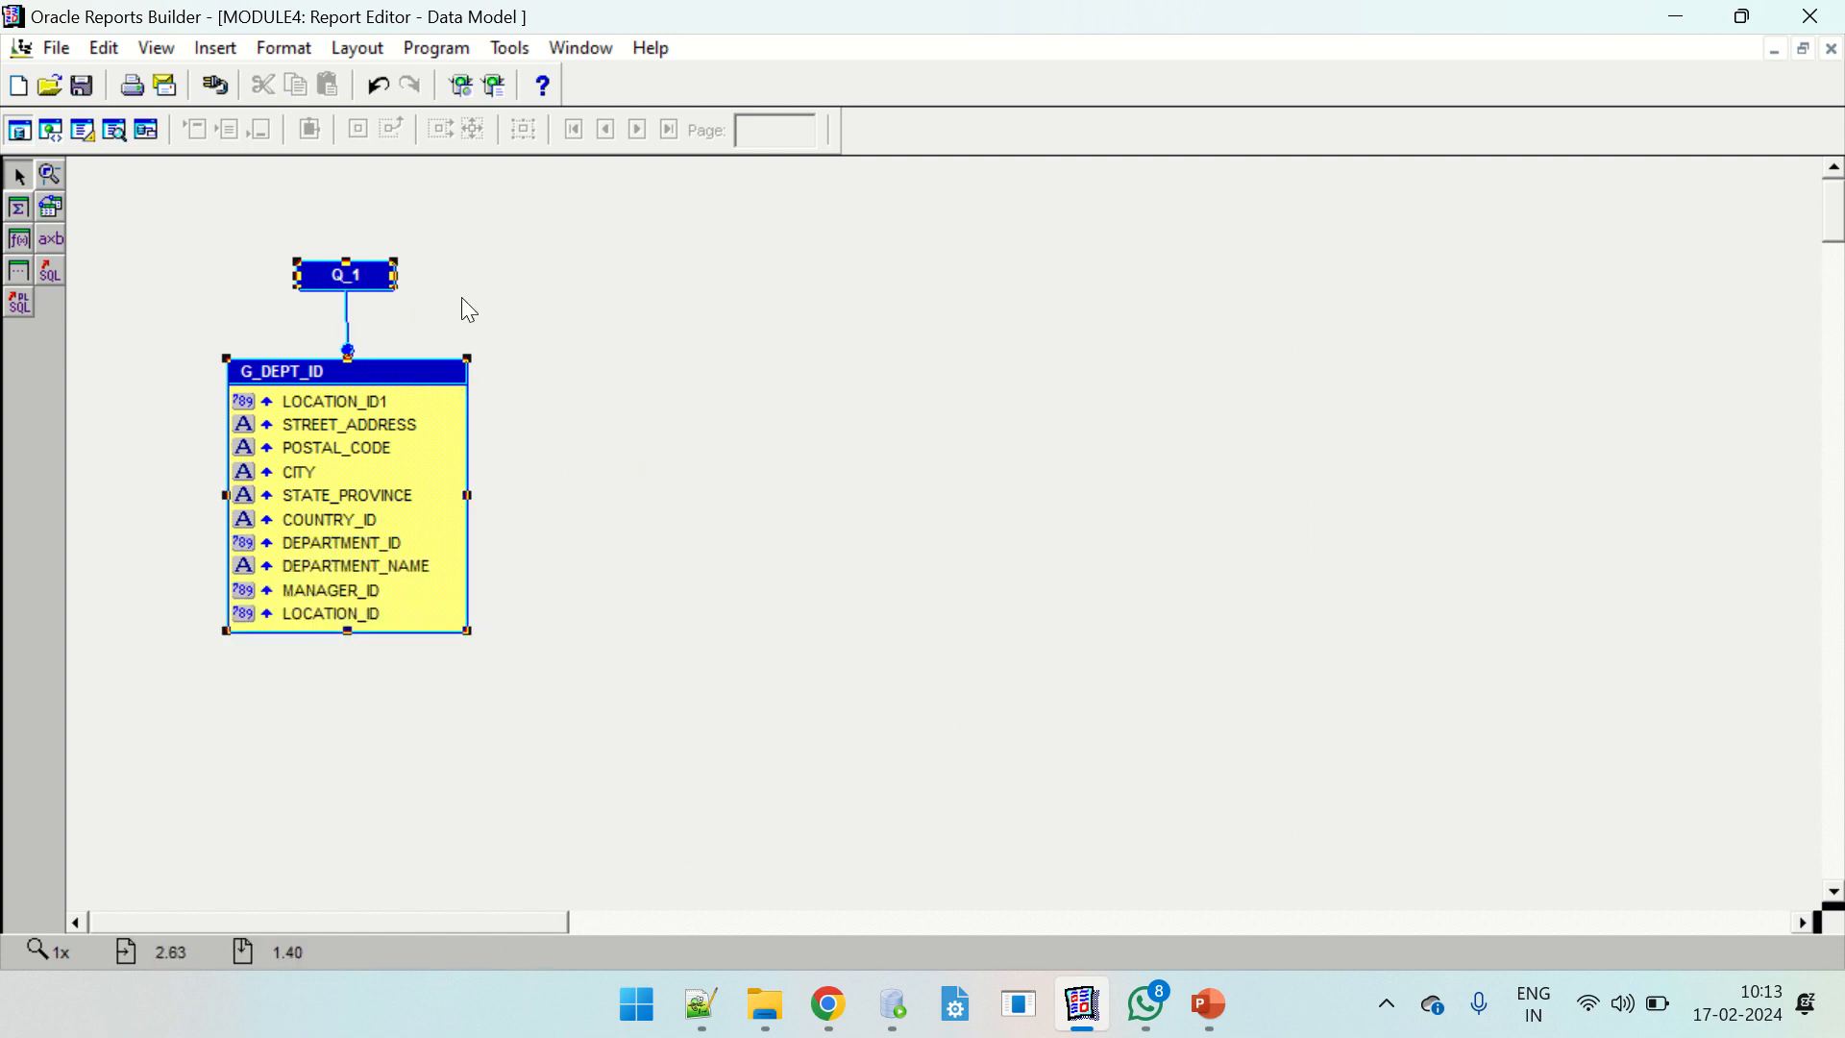
Return to the paper layout and move field F_2 about 0.7 inches to the right within the repeating frame.
left_click(81, 129)
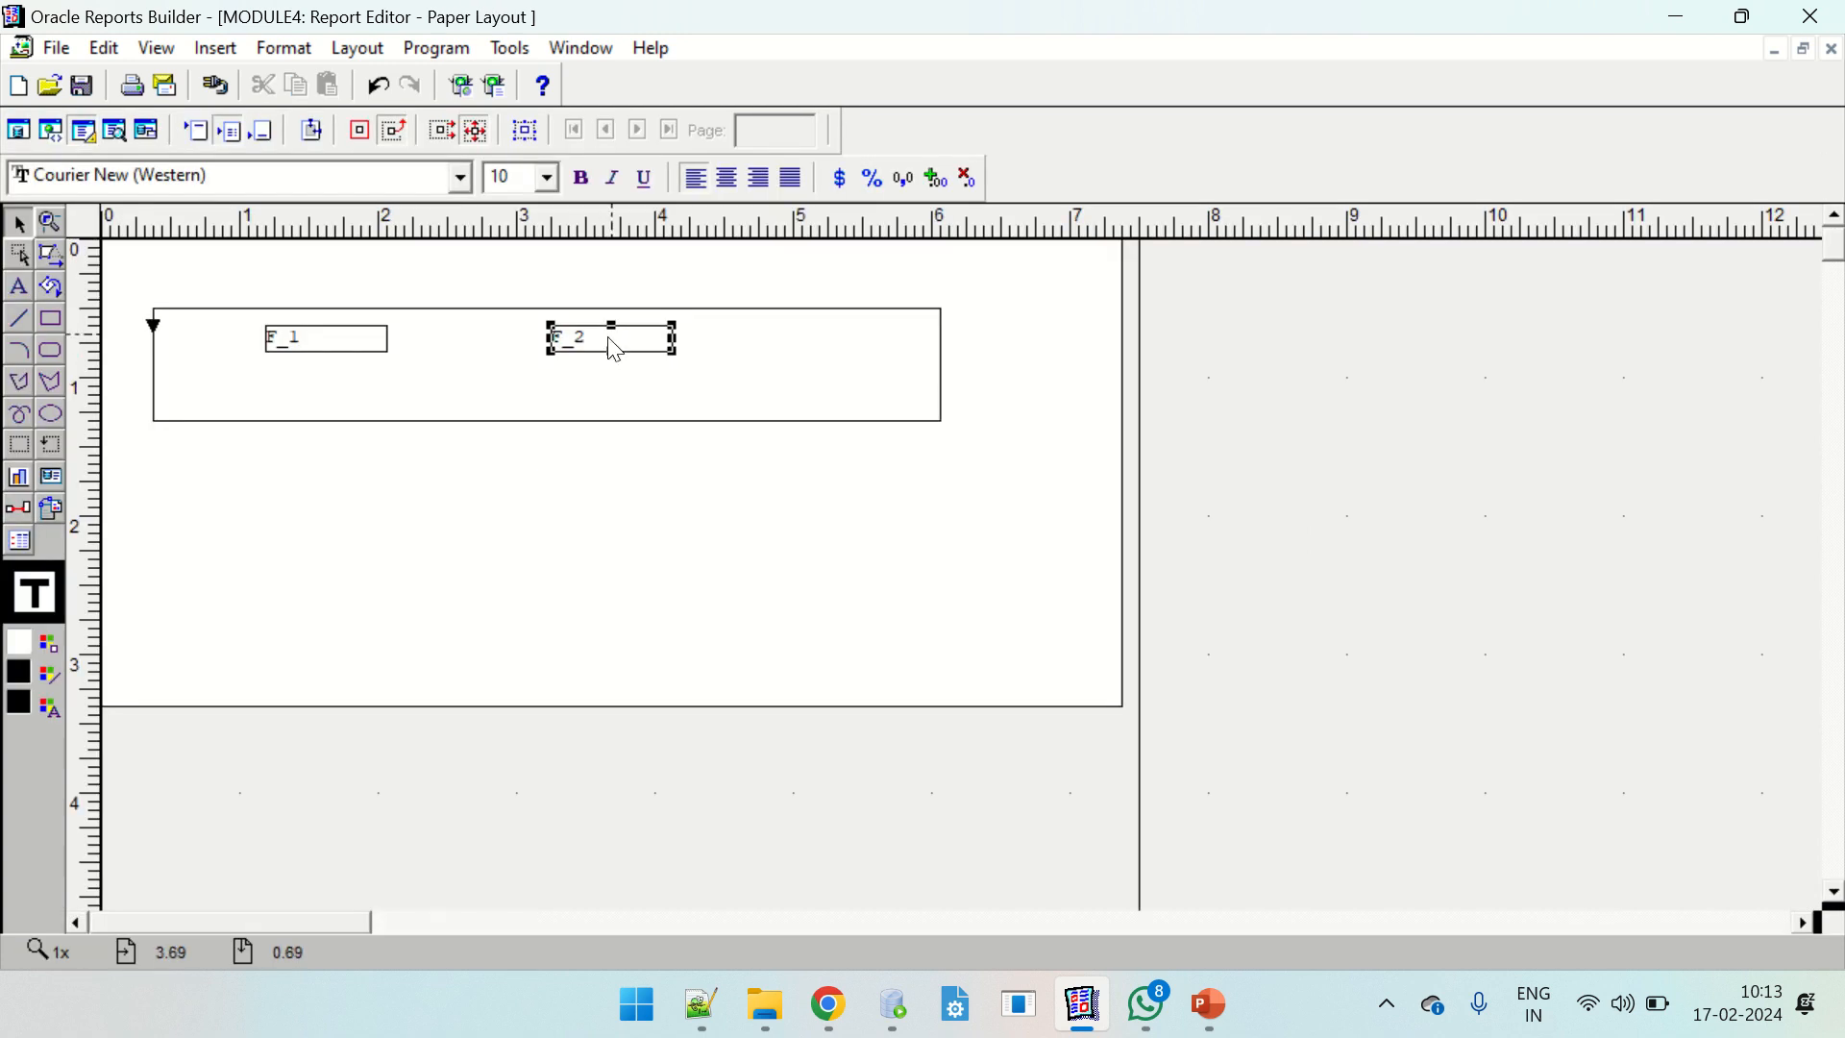
mouse_move(615, 352)
left_mouse_down()
mouse_move(572, 348)
mouse_move(736, 345)
left_mouse_up()
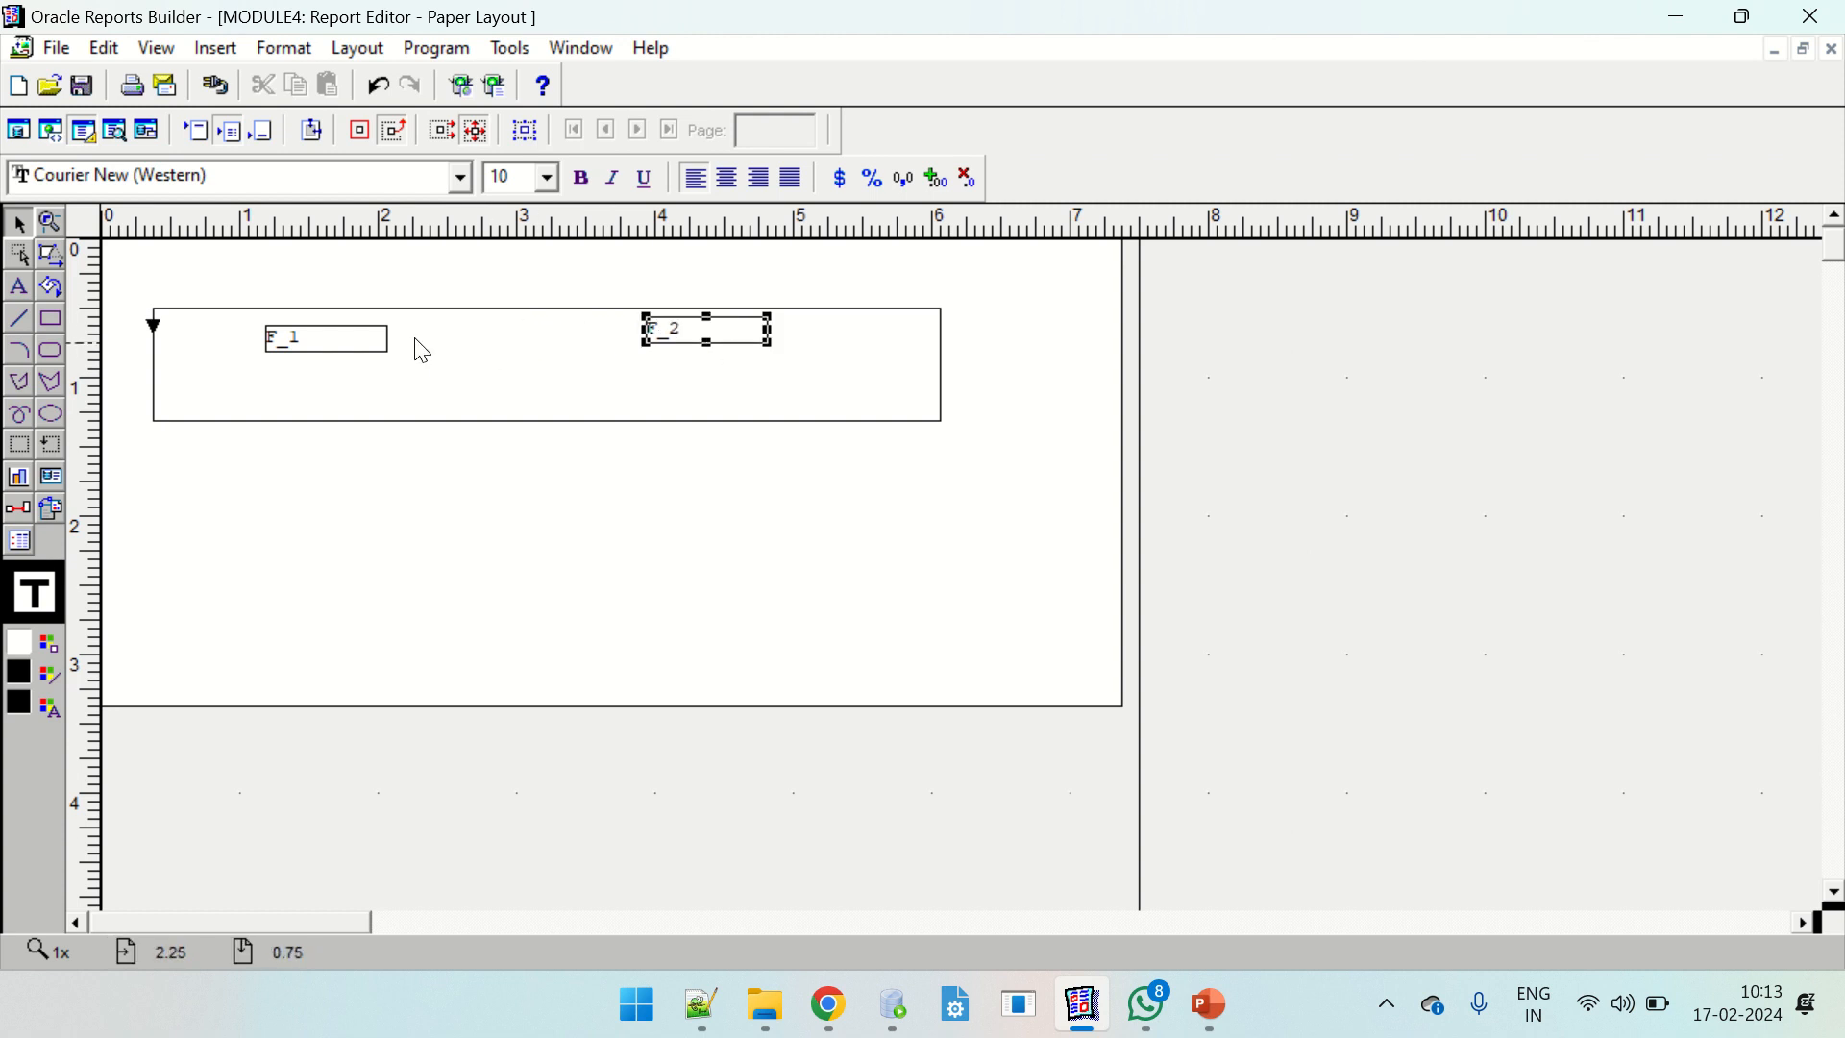
Move field F_1 about 0.55 inches to the right and add the text label "Department ID:" in front of it.
left_click_drag(375, 344, 450, 344)
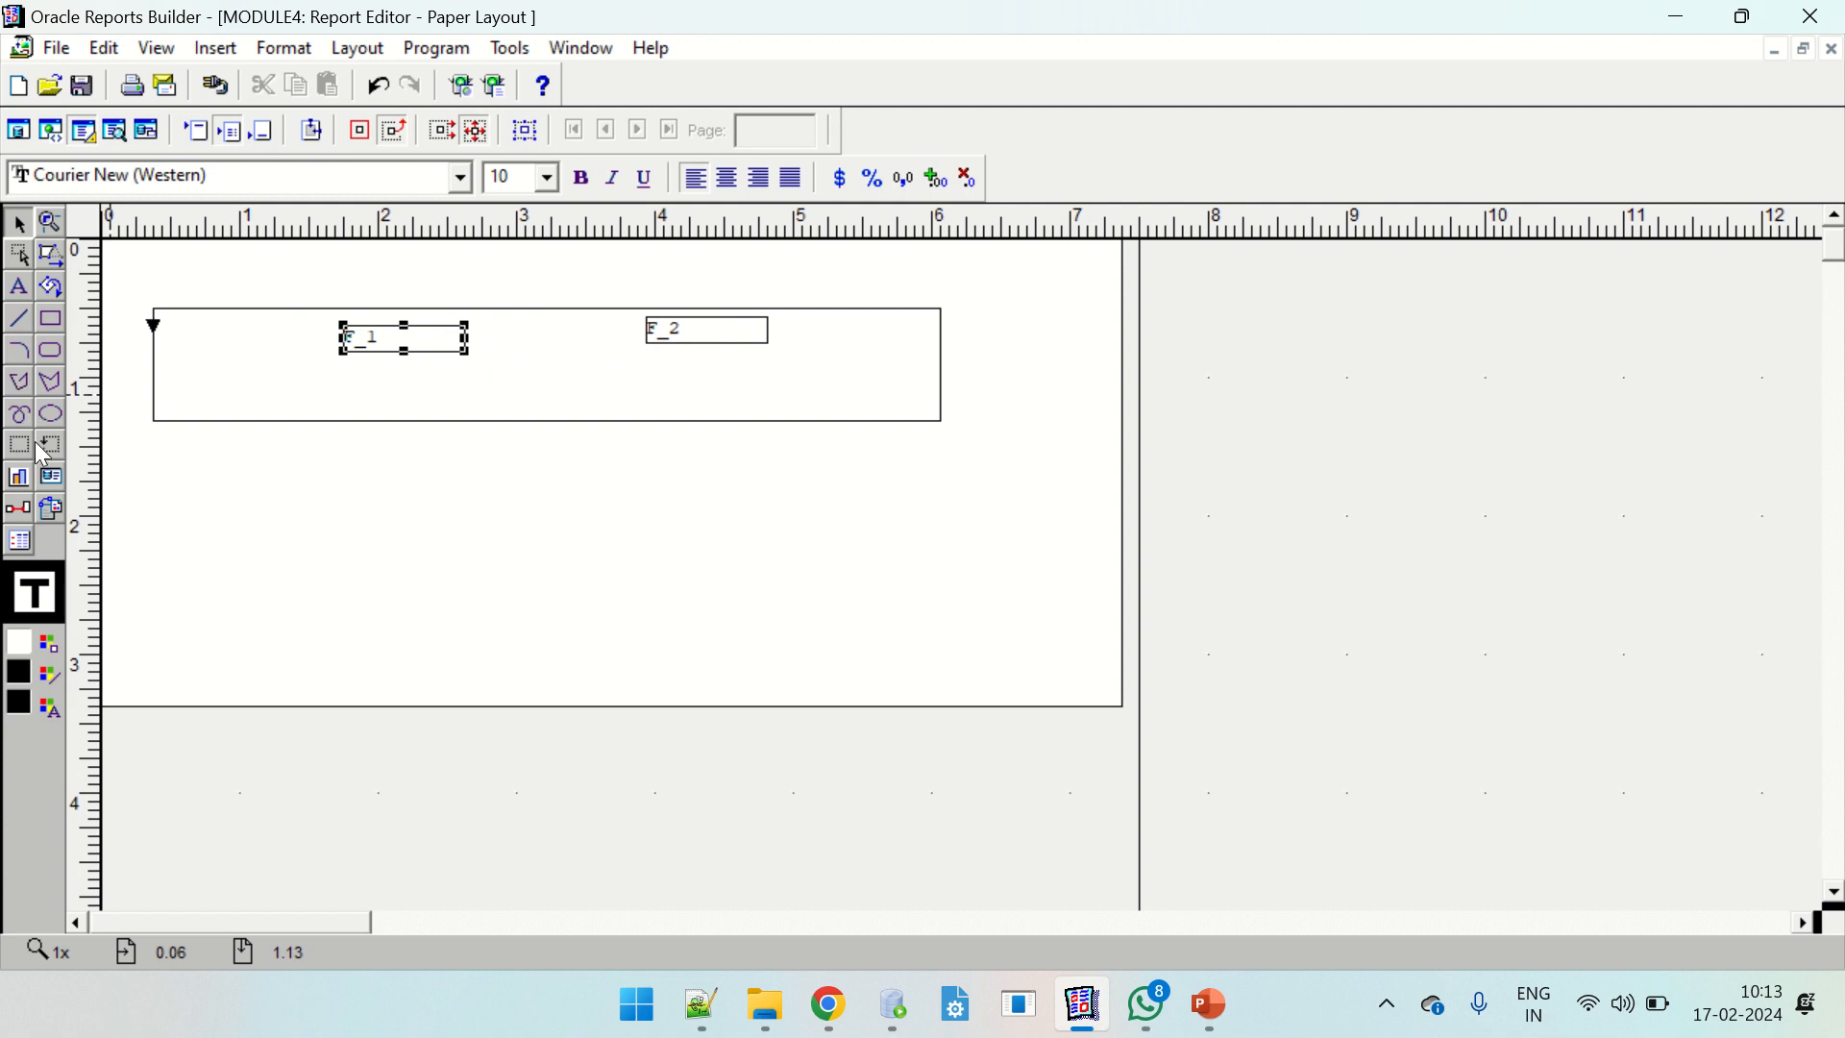
left_click(19, 289)
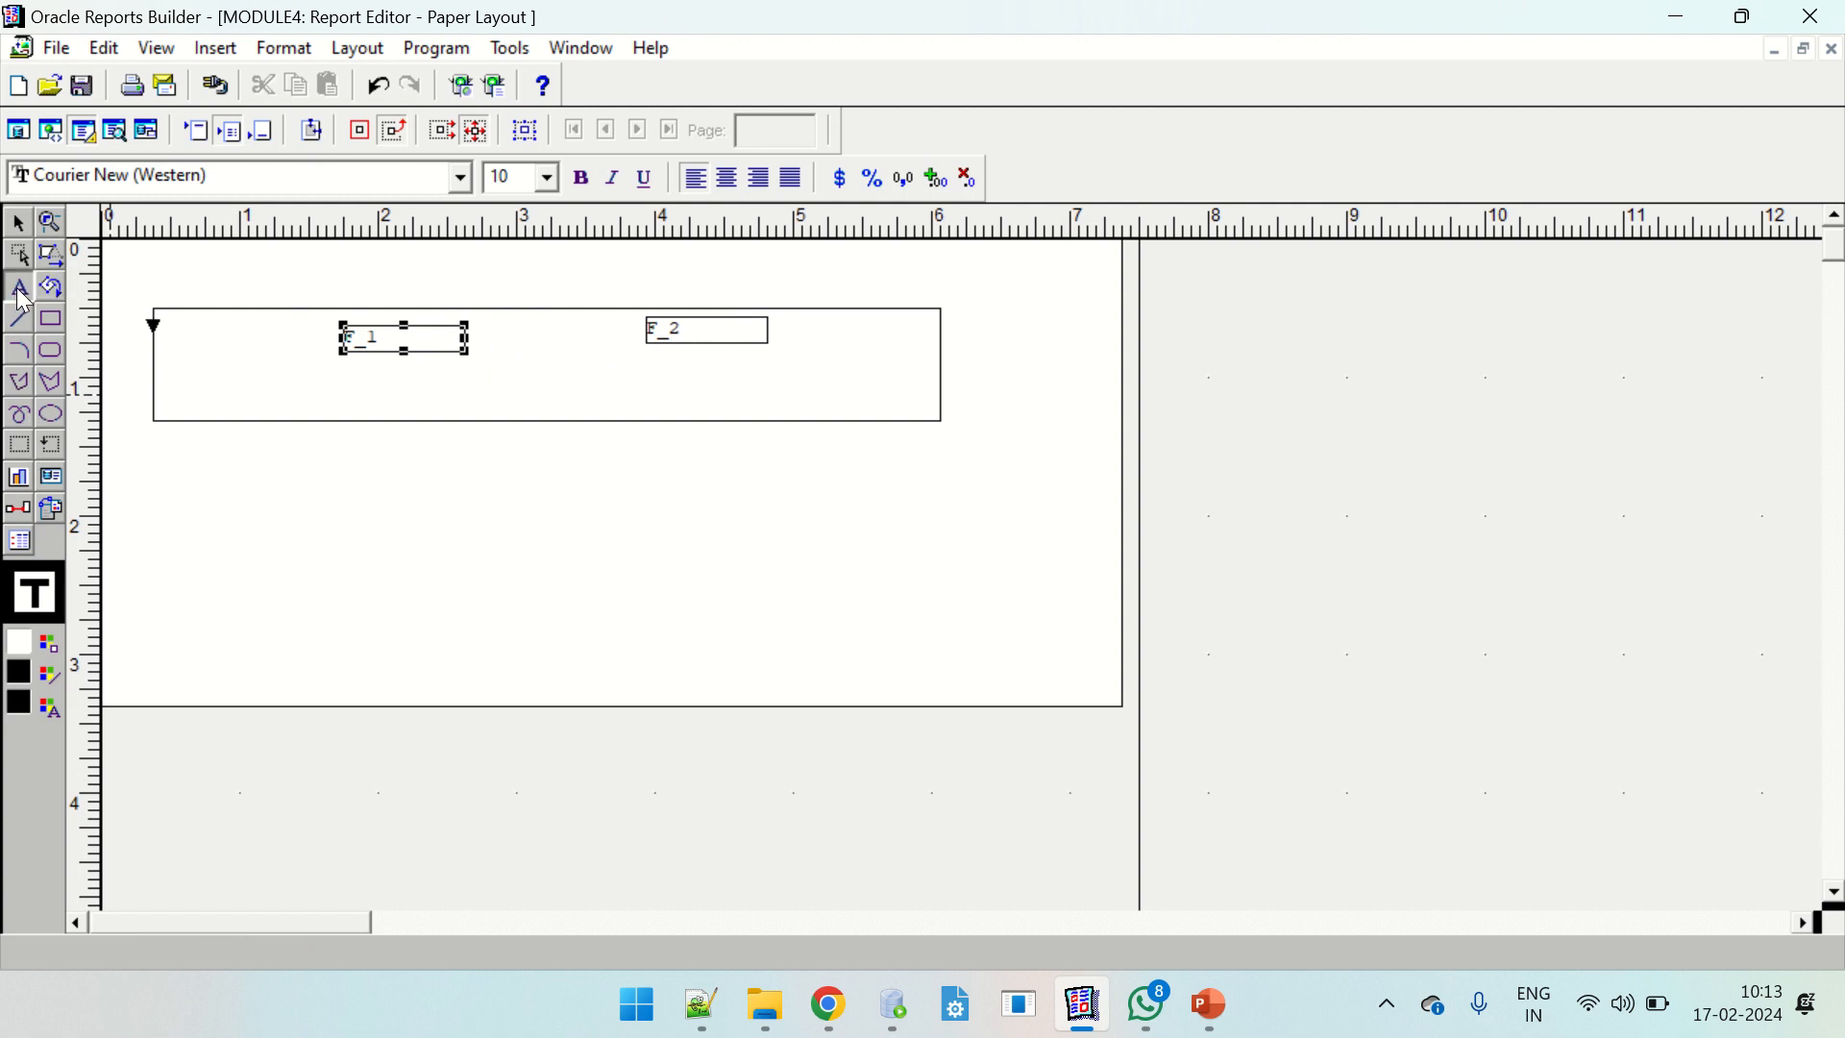
left_click(170, 325)
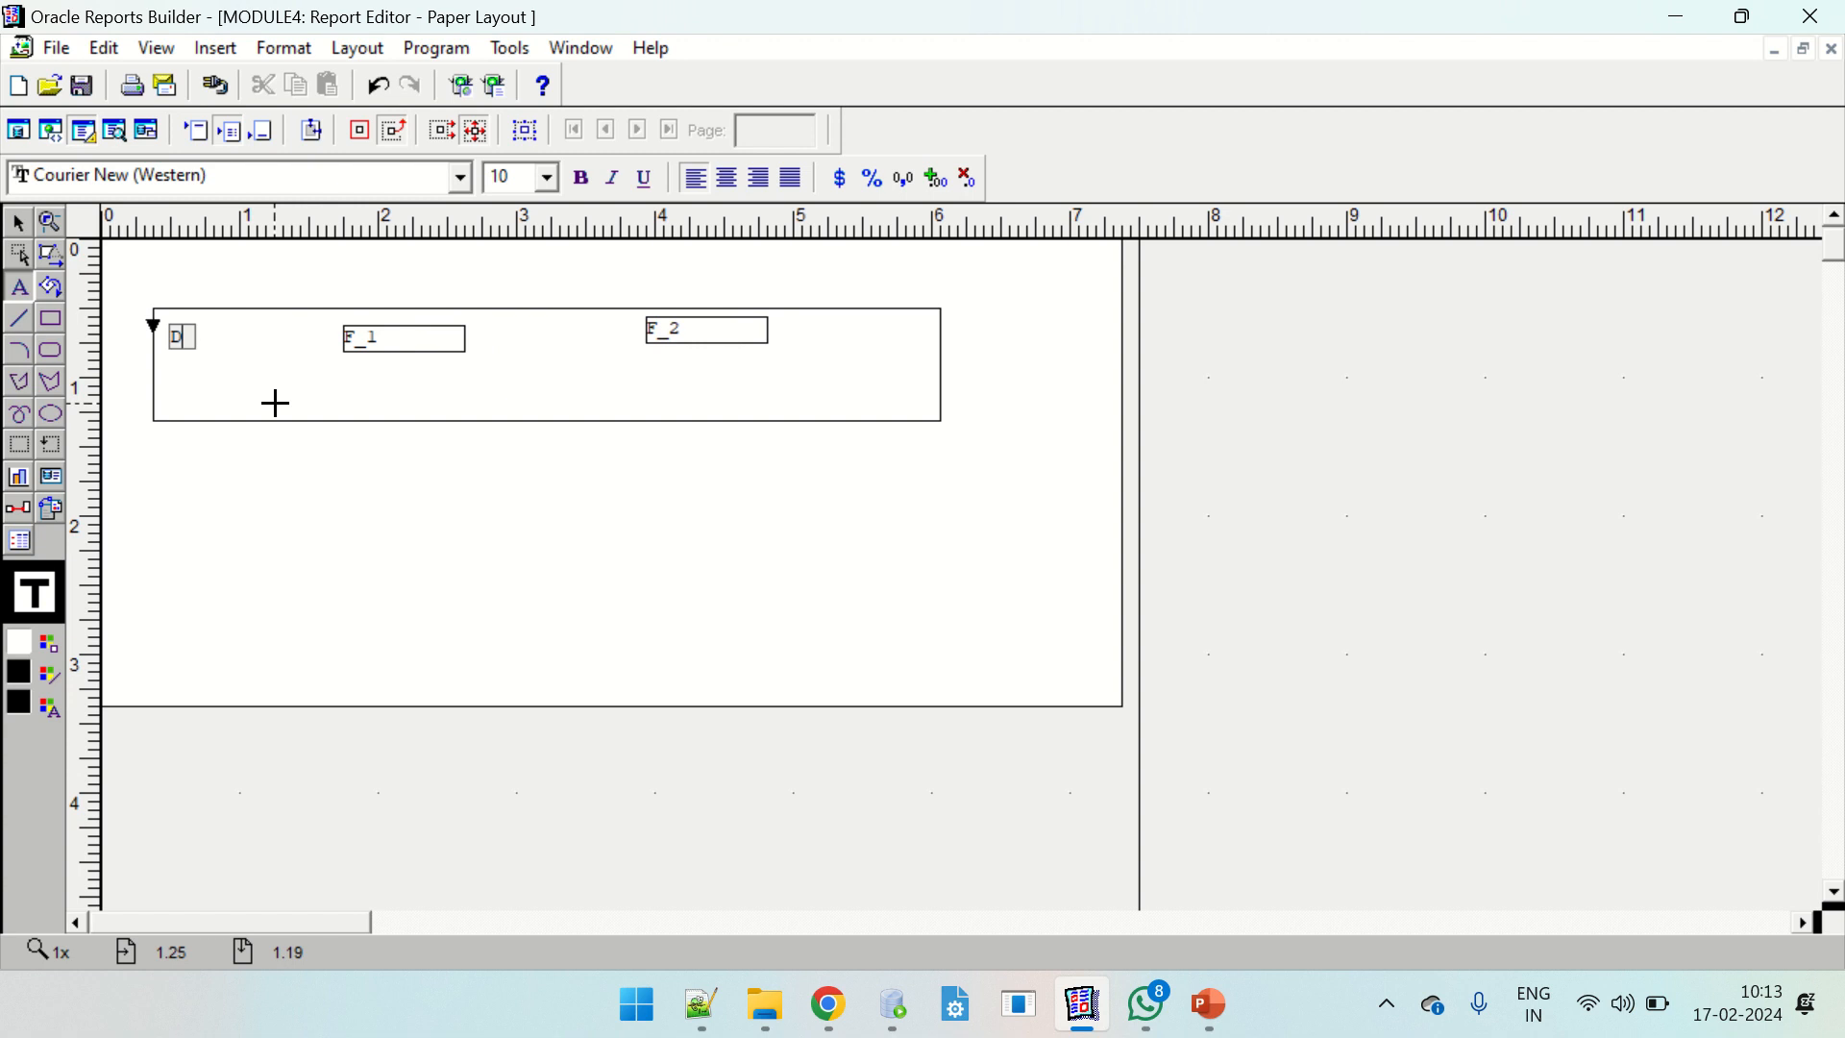
type("Department ID:")
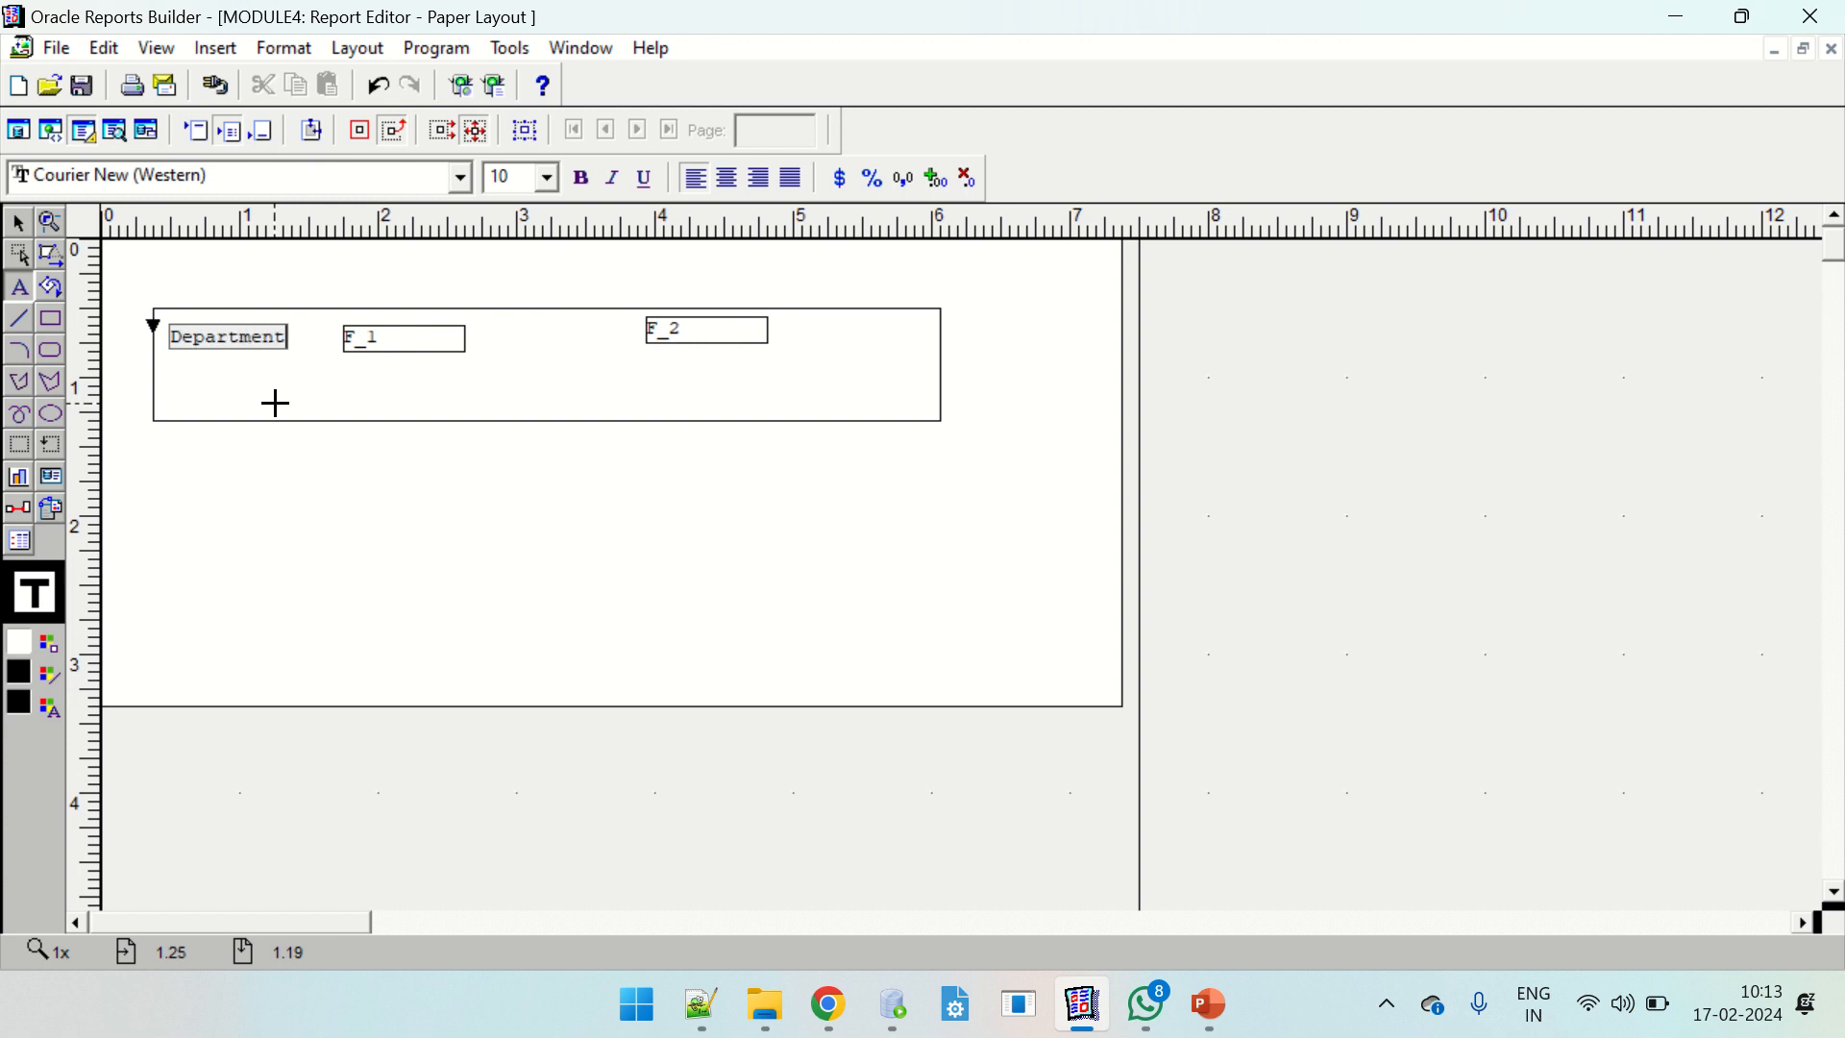
left_click(322, 390)
left_click(380, 346)
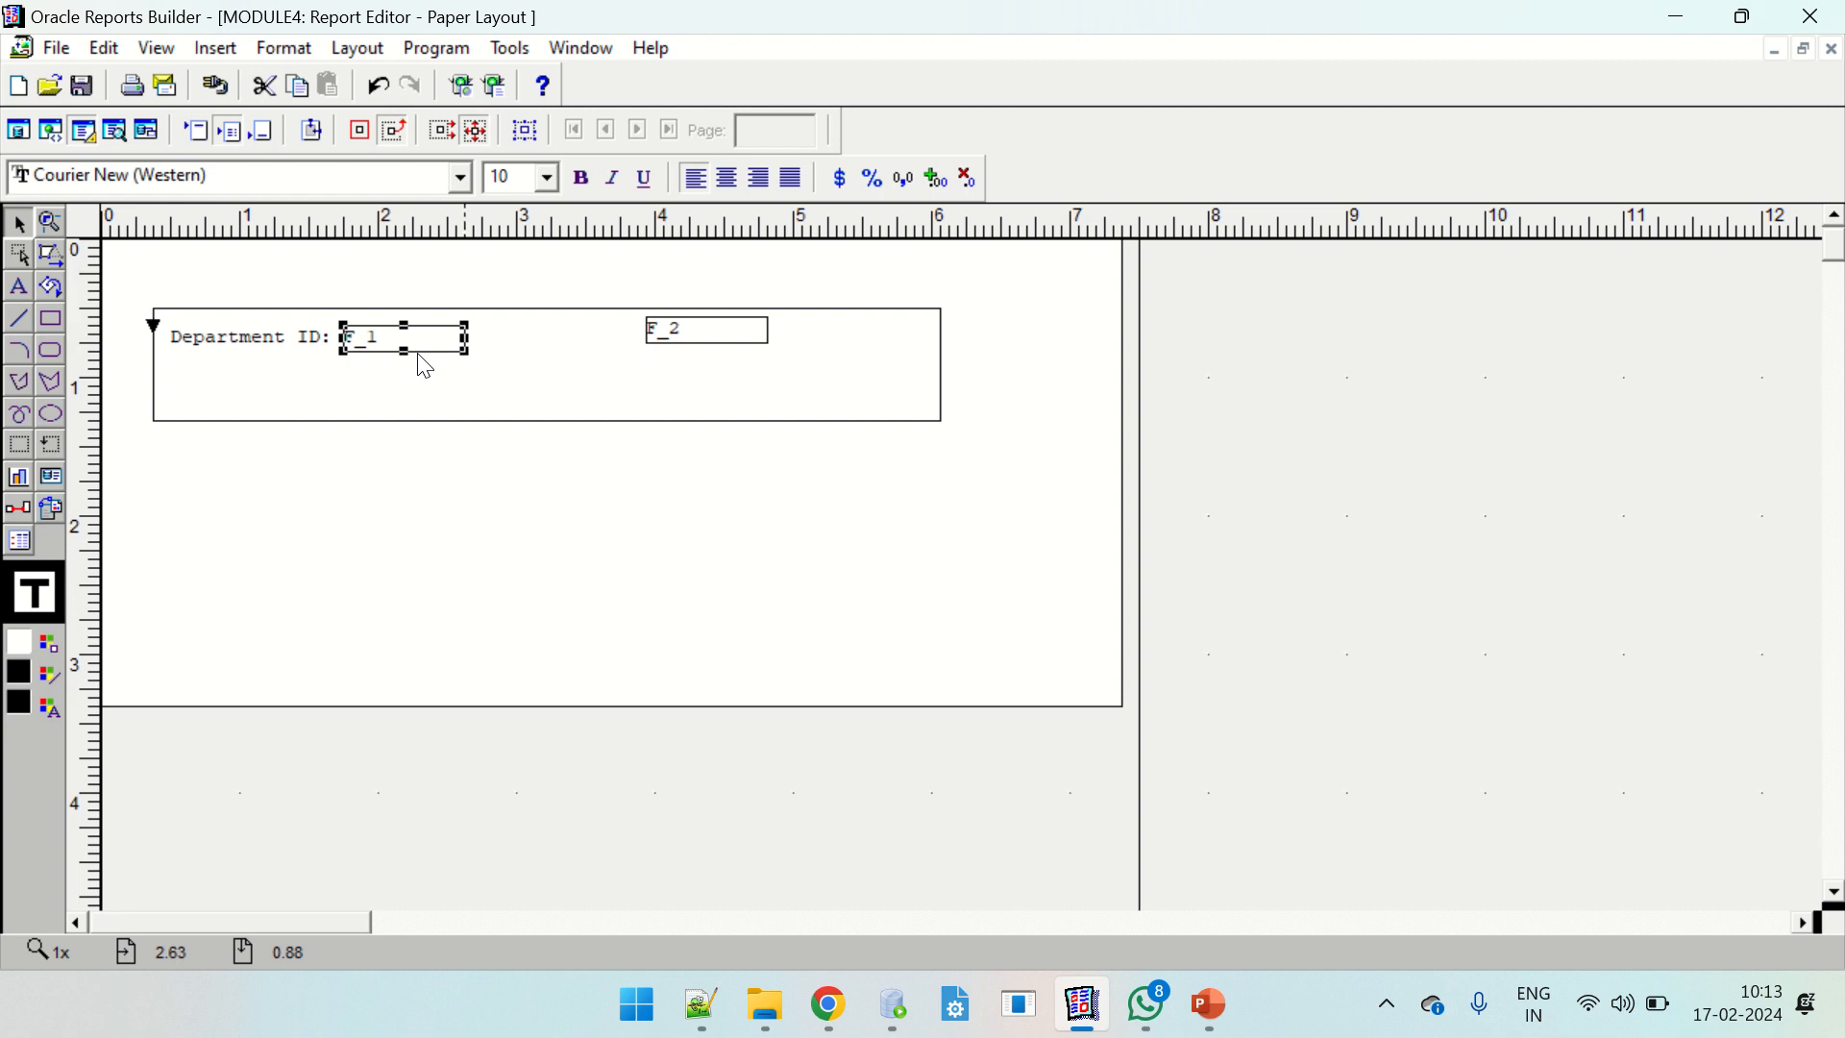
Duplicate the Department ID label, place the copy between F_1 and F_2, and change its text to "Department Name:".
left_click(327, 338)
key("ctrl+d")
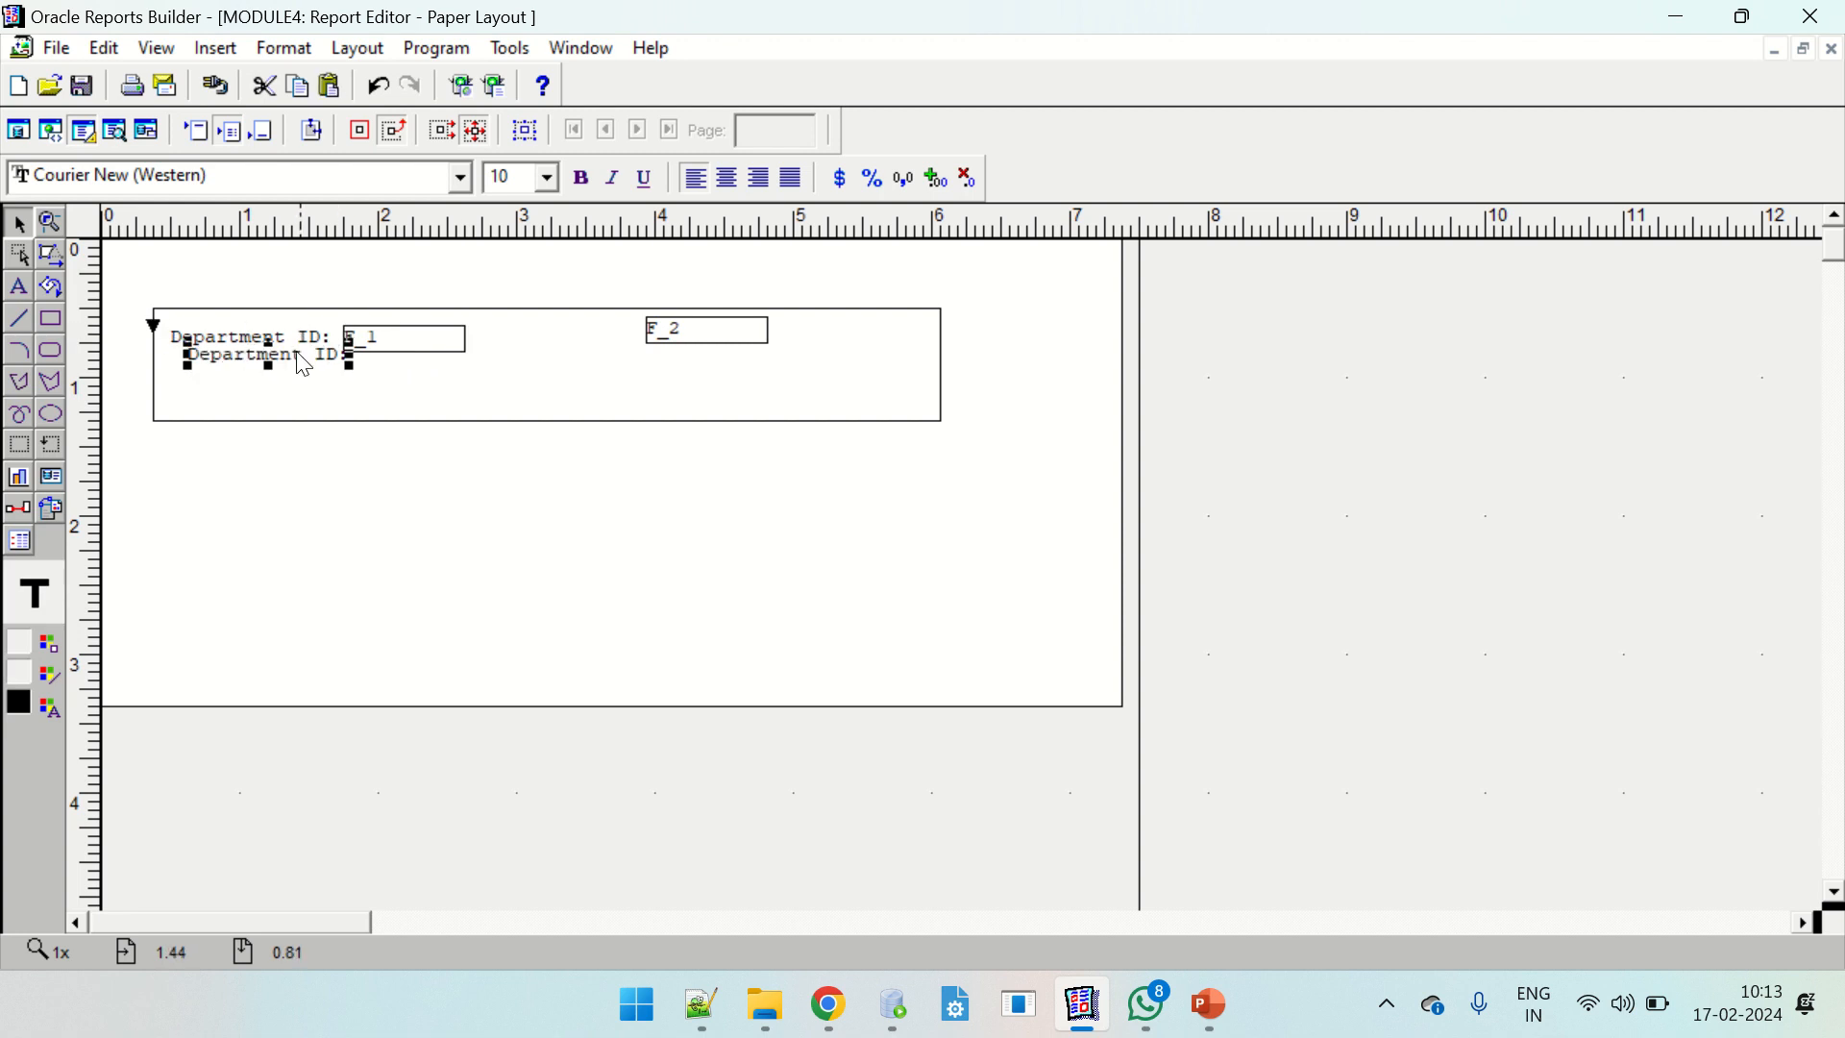
left_click_drag(301, 352, 586, 335)
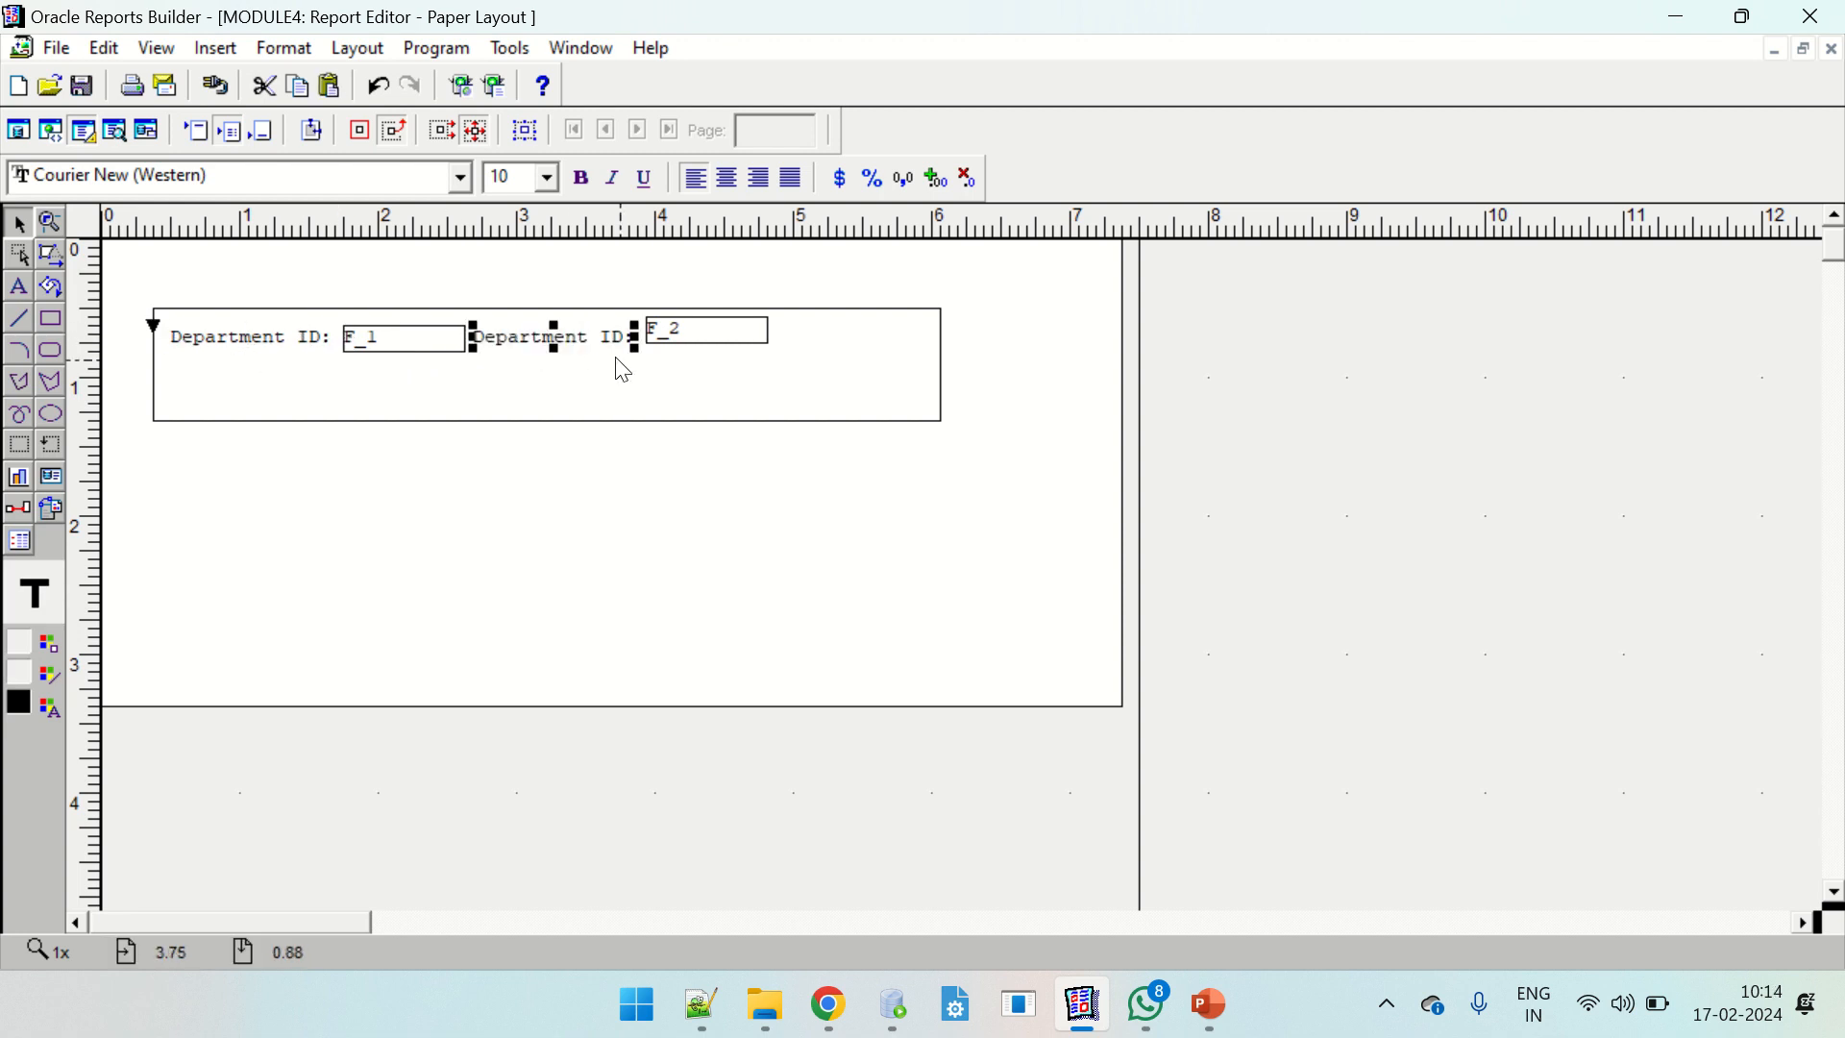
double_click(601, 336)
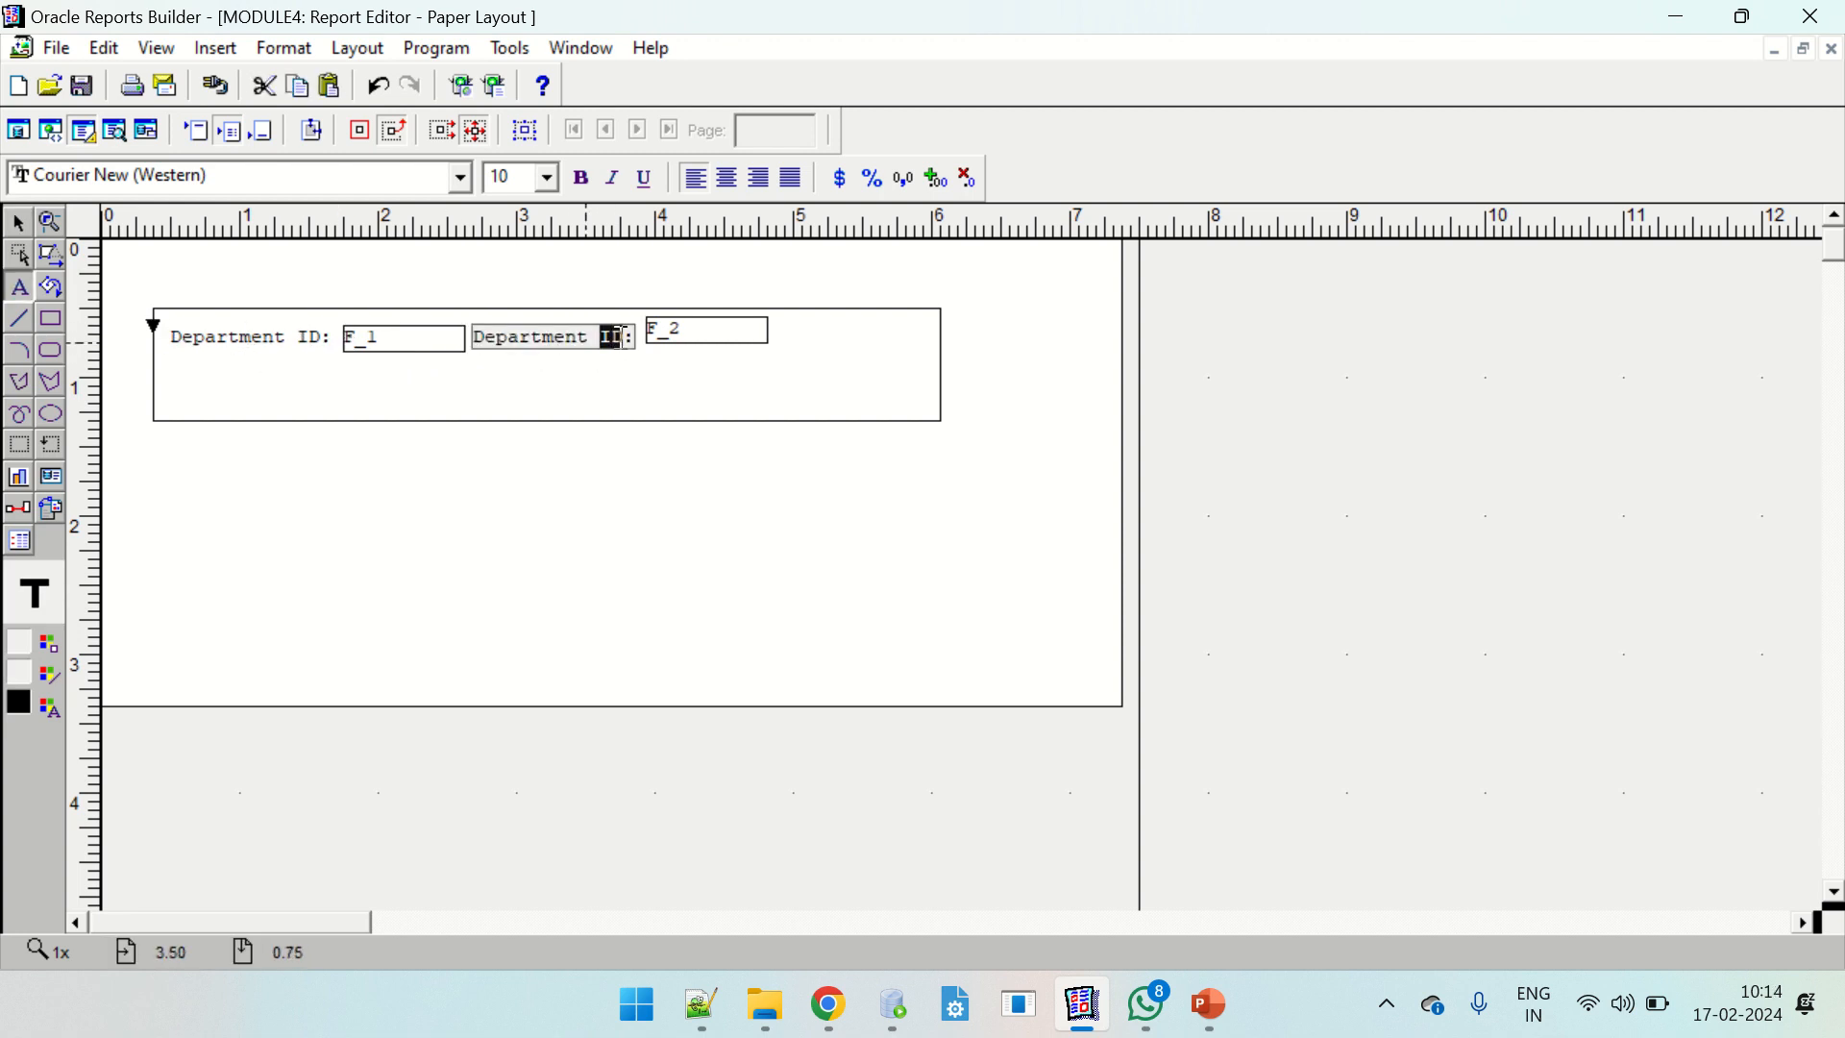
type("Name")
left_click(721, 388)
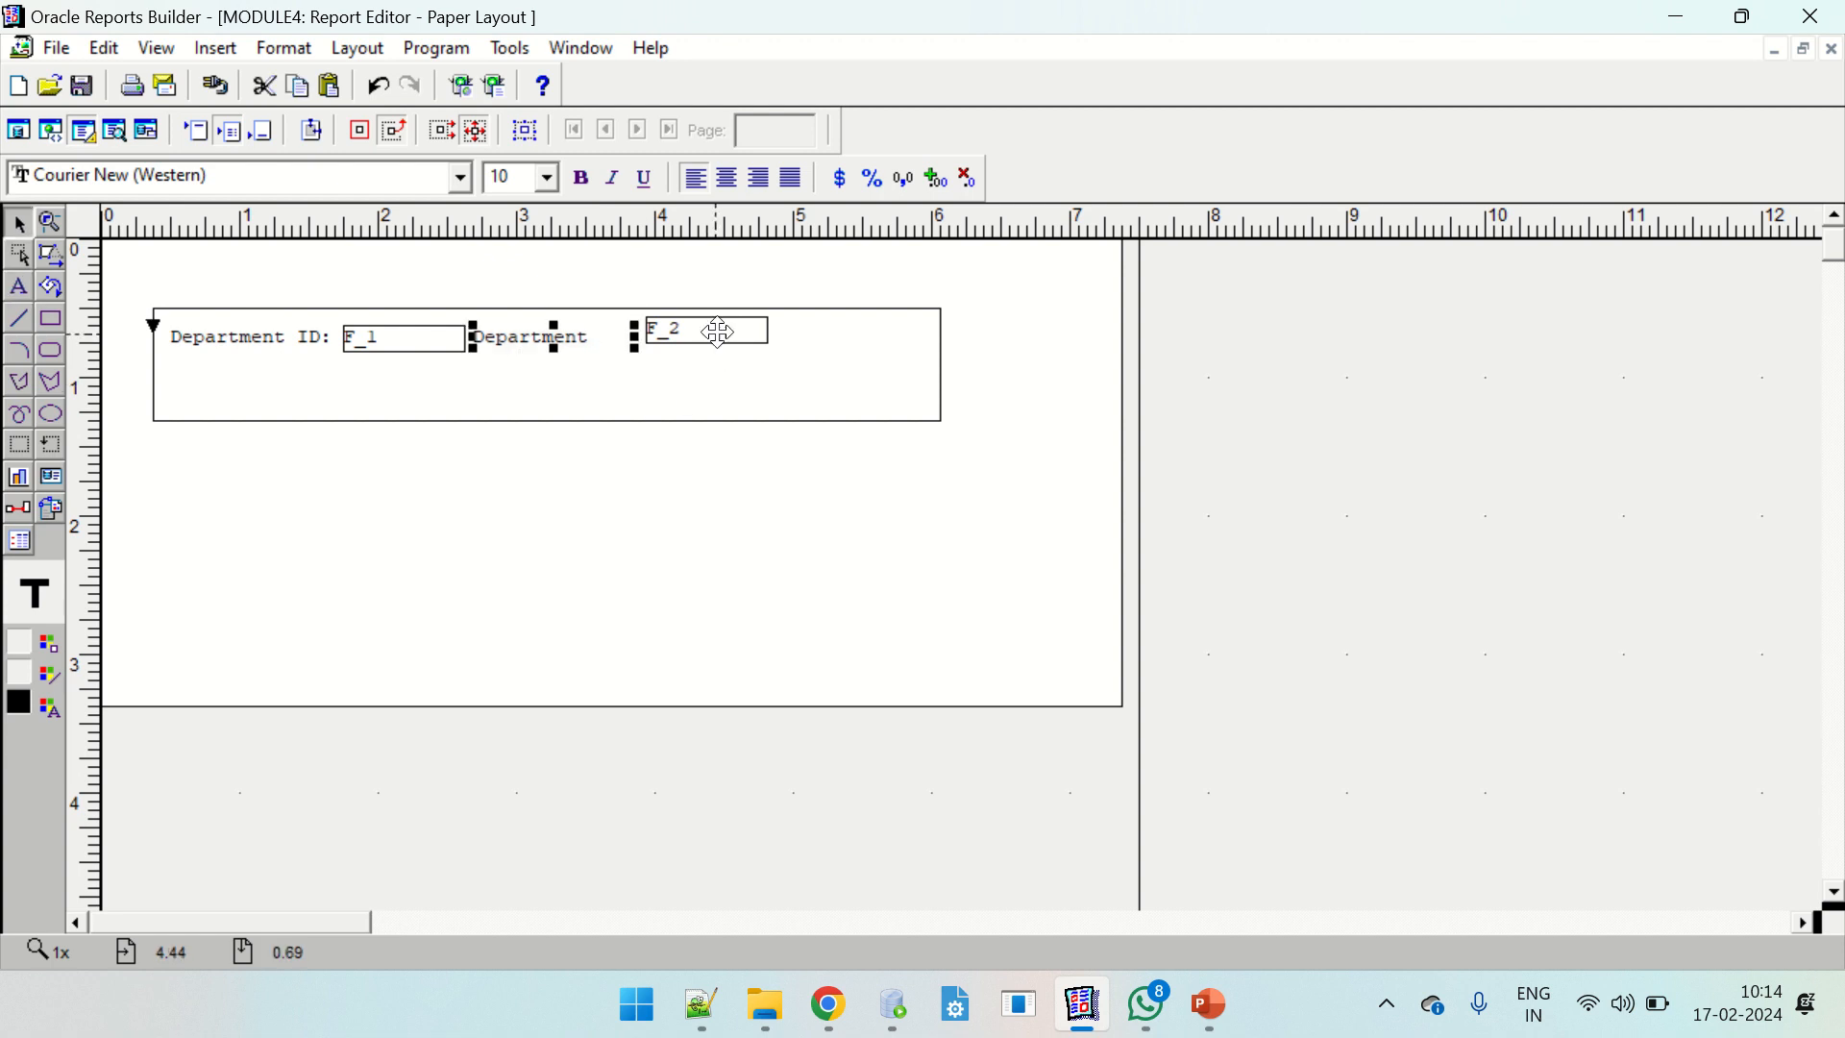
Place field F_2 after the Department Name label, level with F_1, and widen it to about 1.8 inches.
left_click_drag(718, 331, 922, 336)
left_click(626, 355)
left_click(668, 334)
left_click(384, 398)
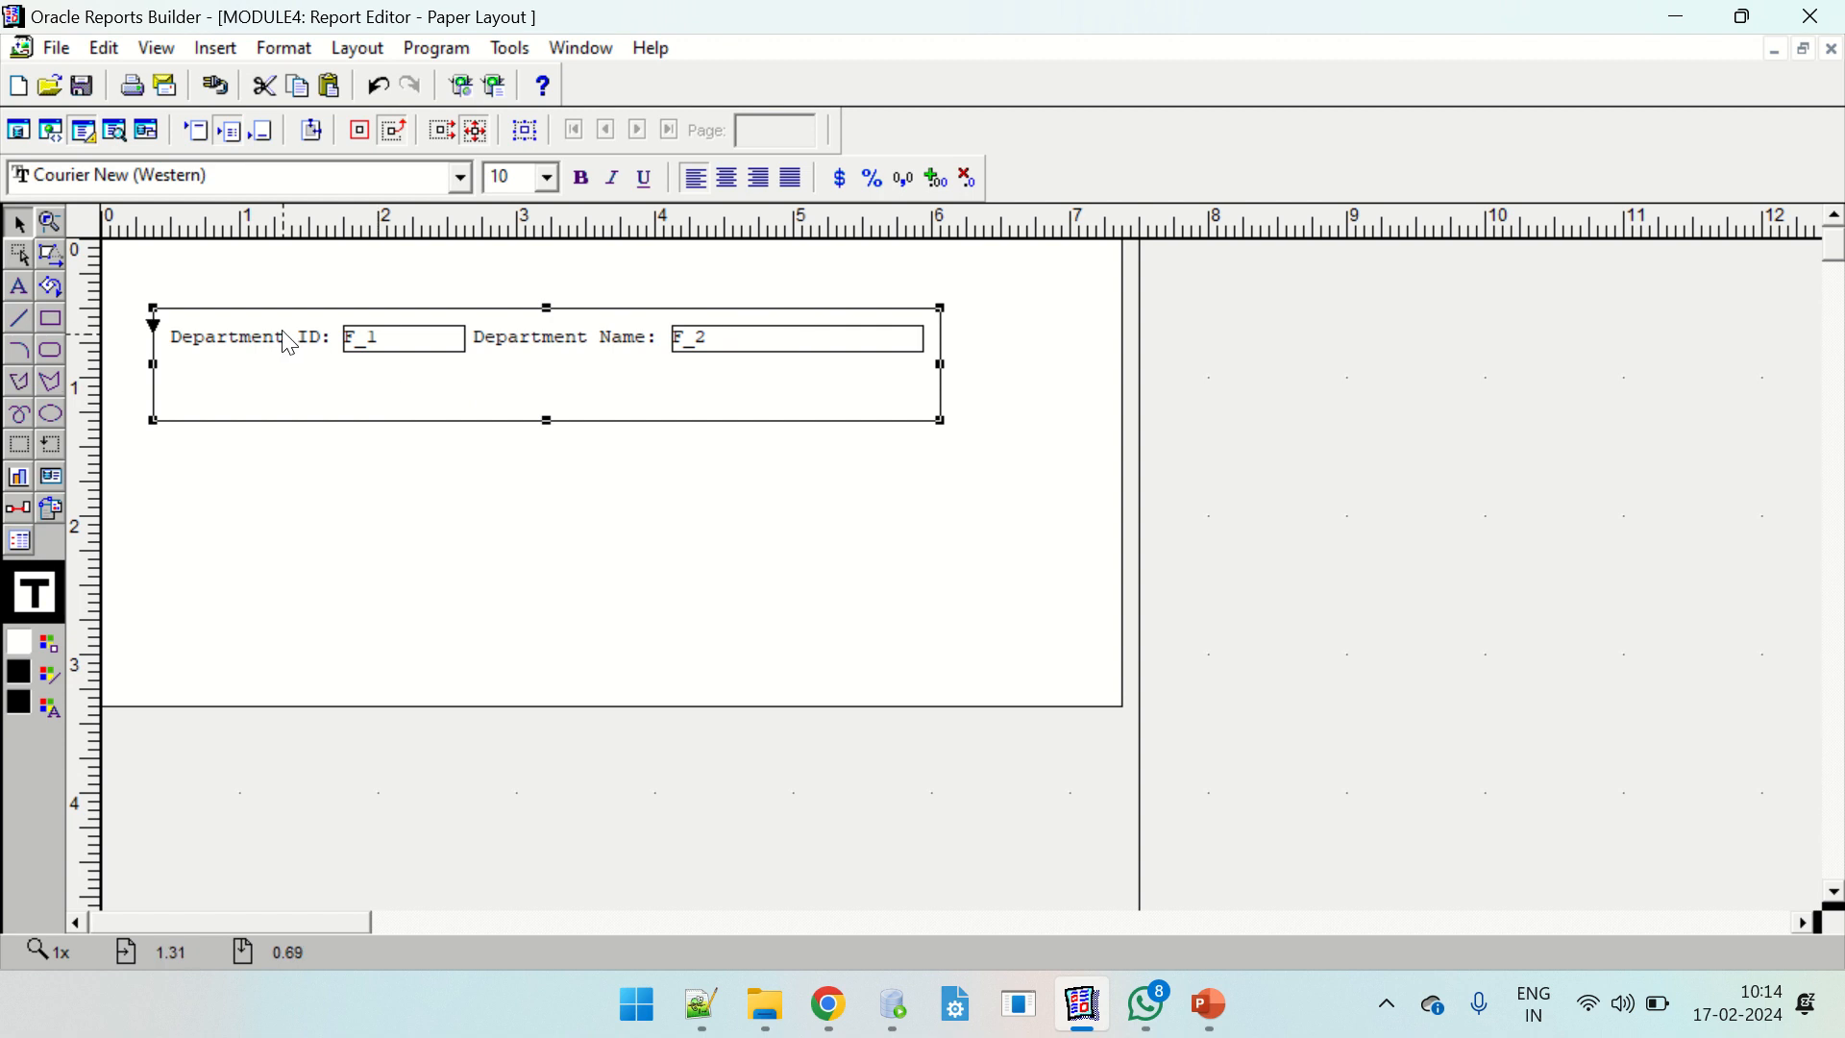
Set the source of field F_1 to DEPARTMENT_ID and return to the paper layout.
left_click(394, 352)
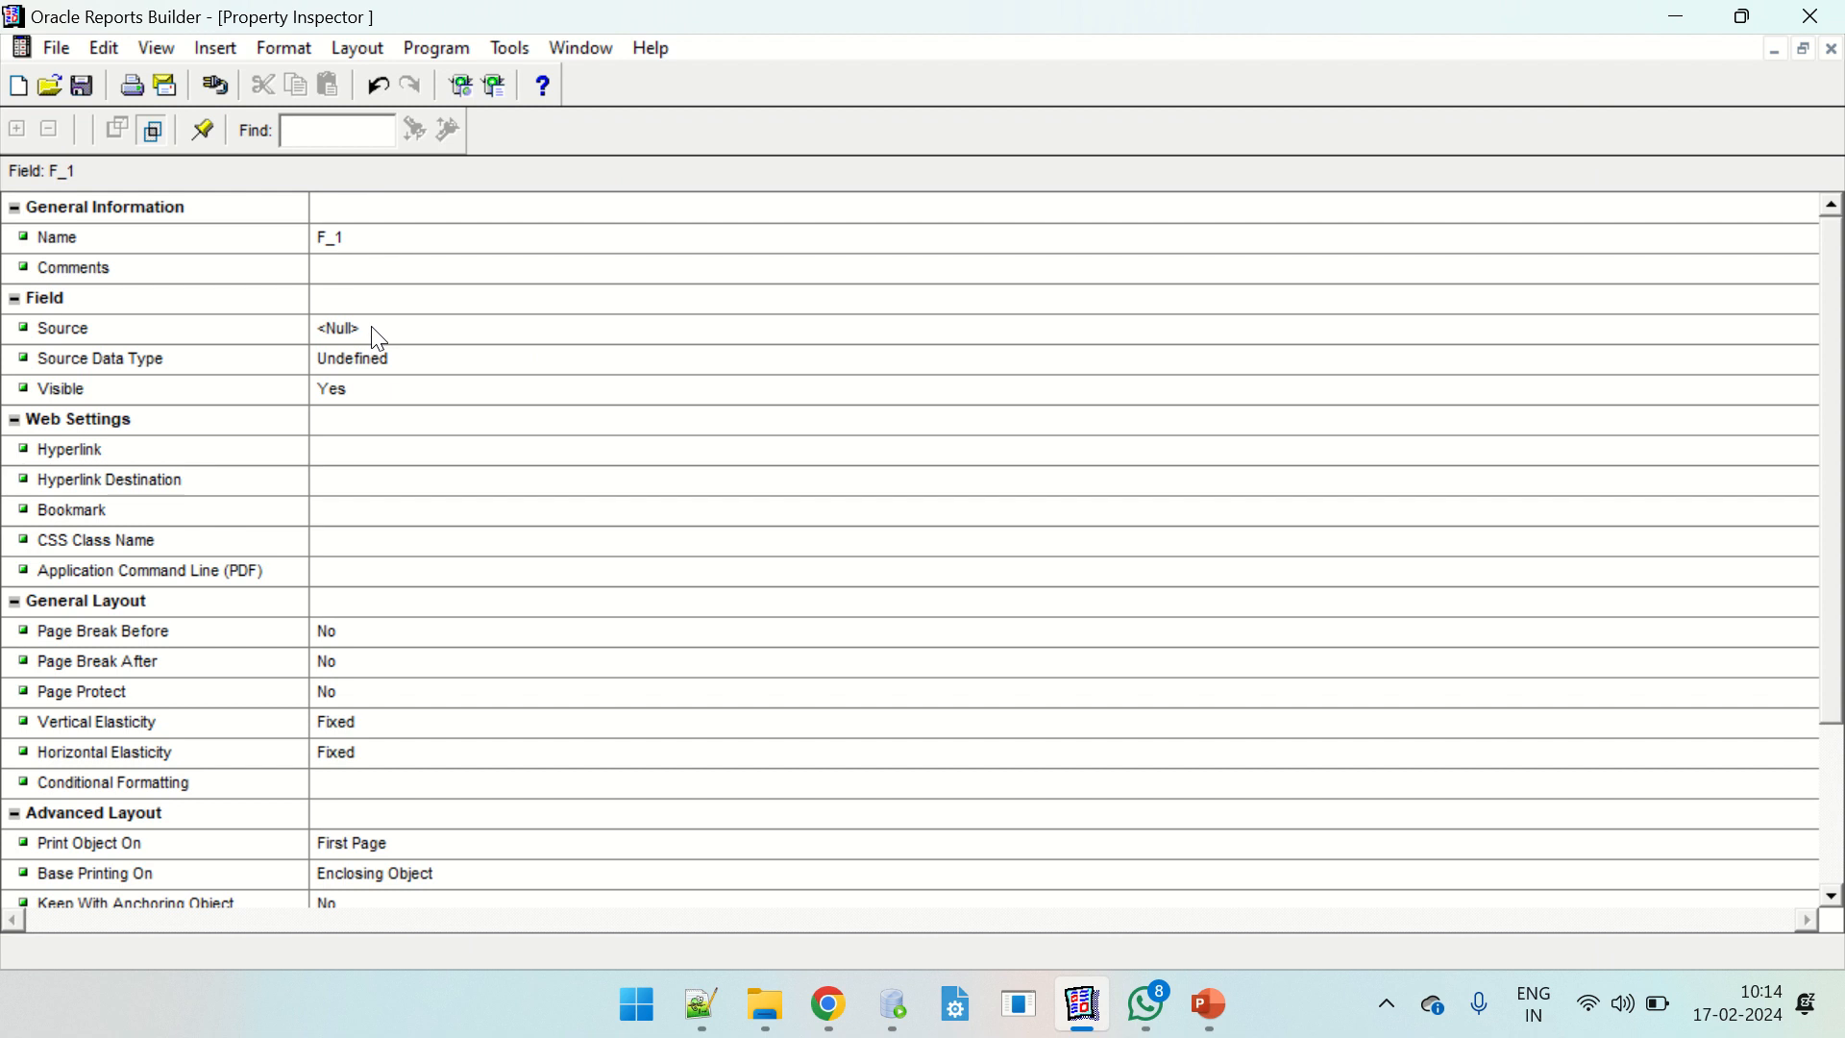
left_click(371, 328)
left_click(371, 330)
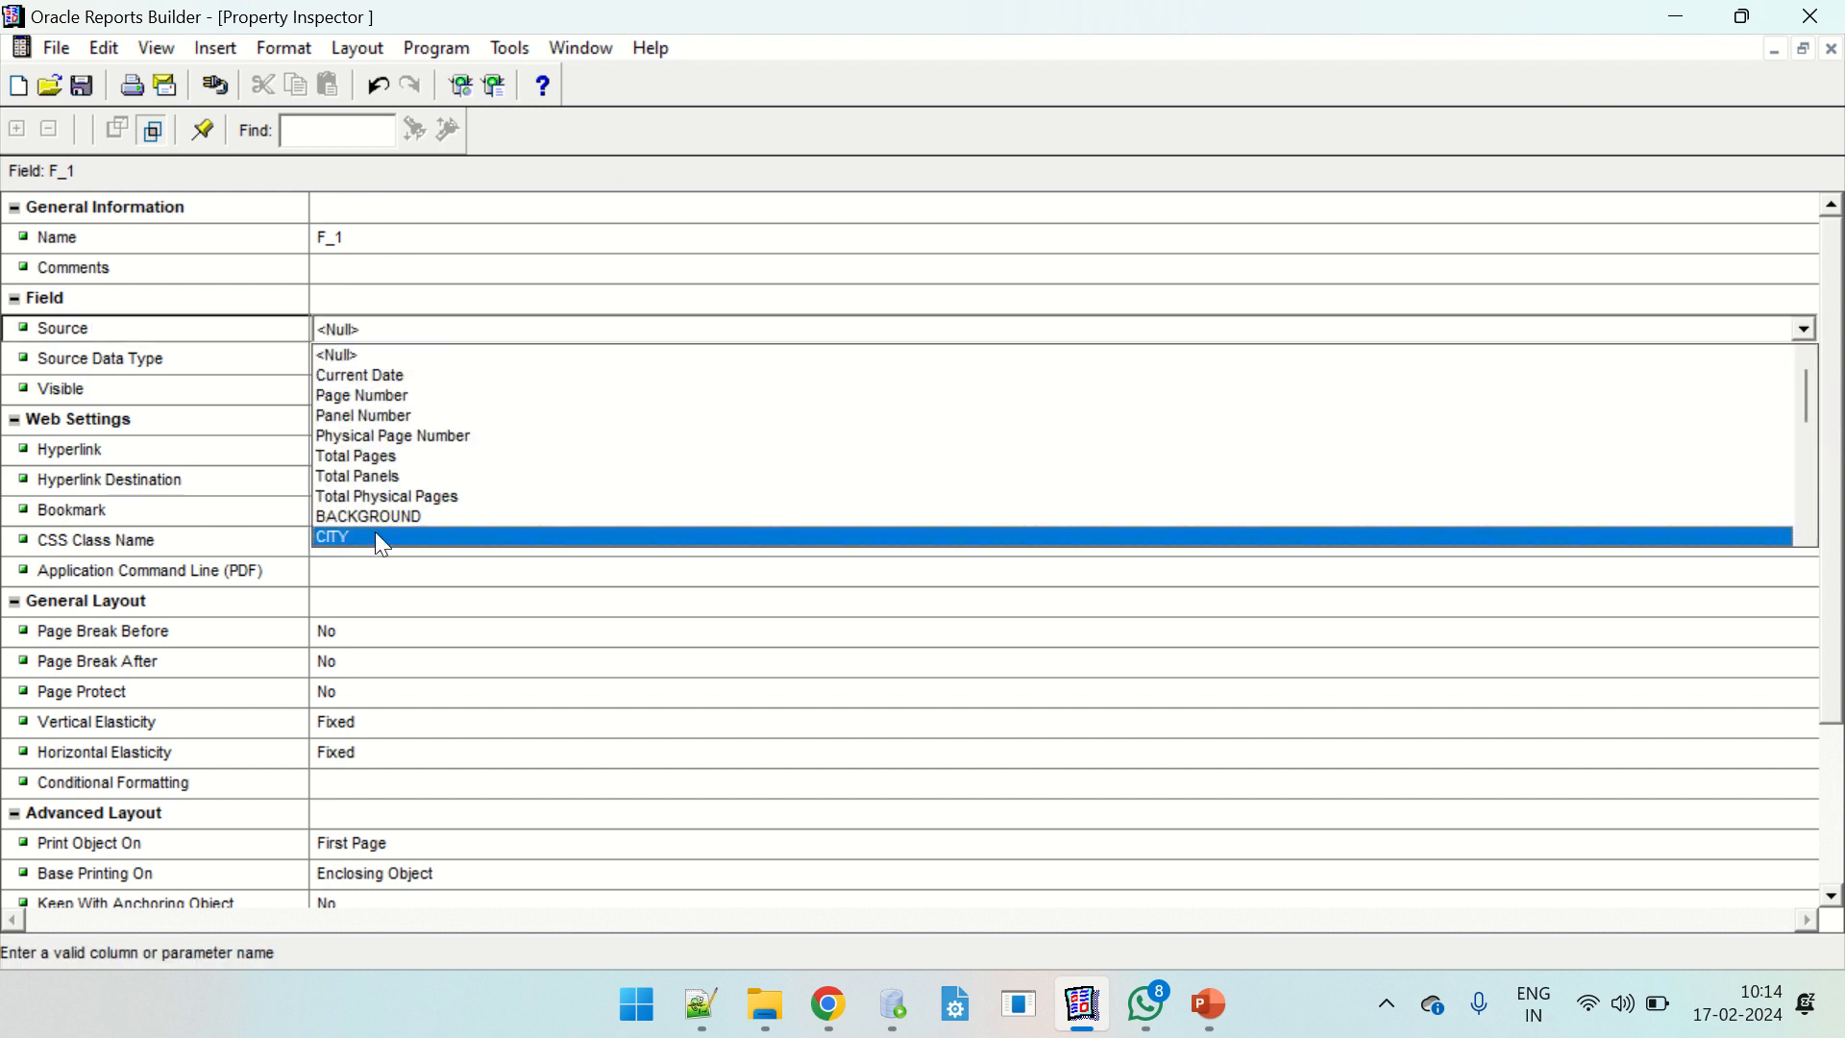
scroll(420, 524, "down", 2)
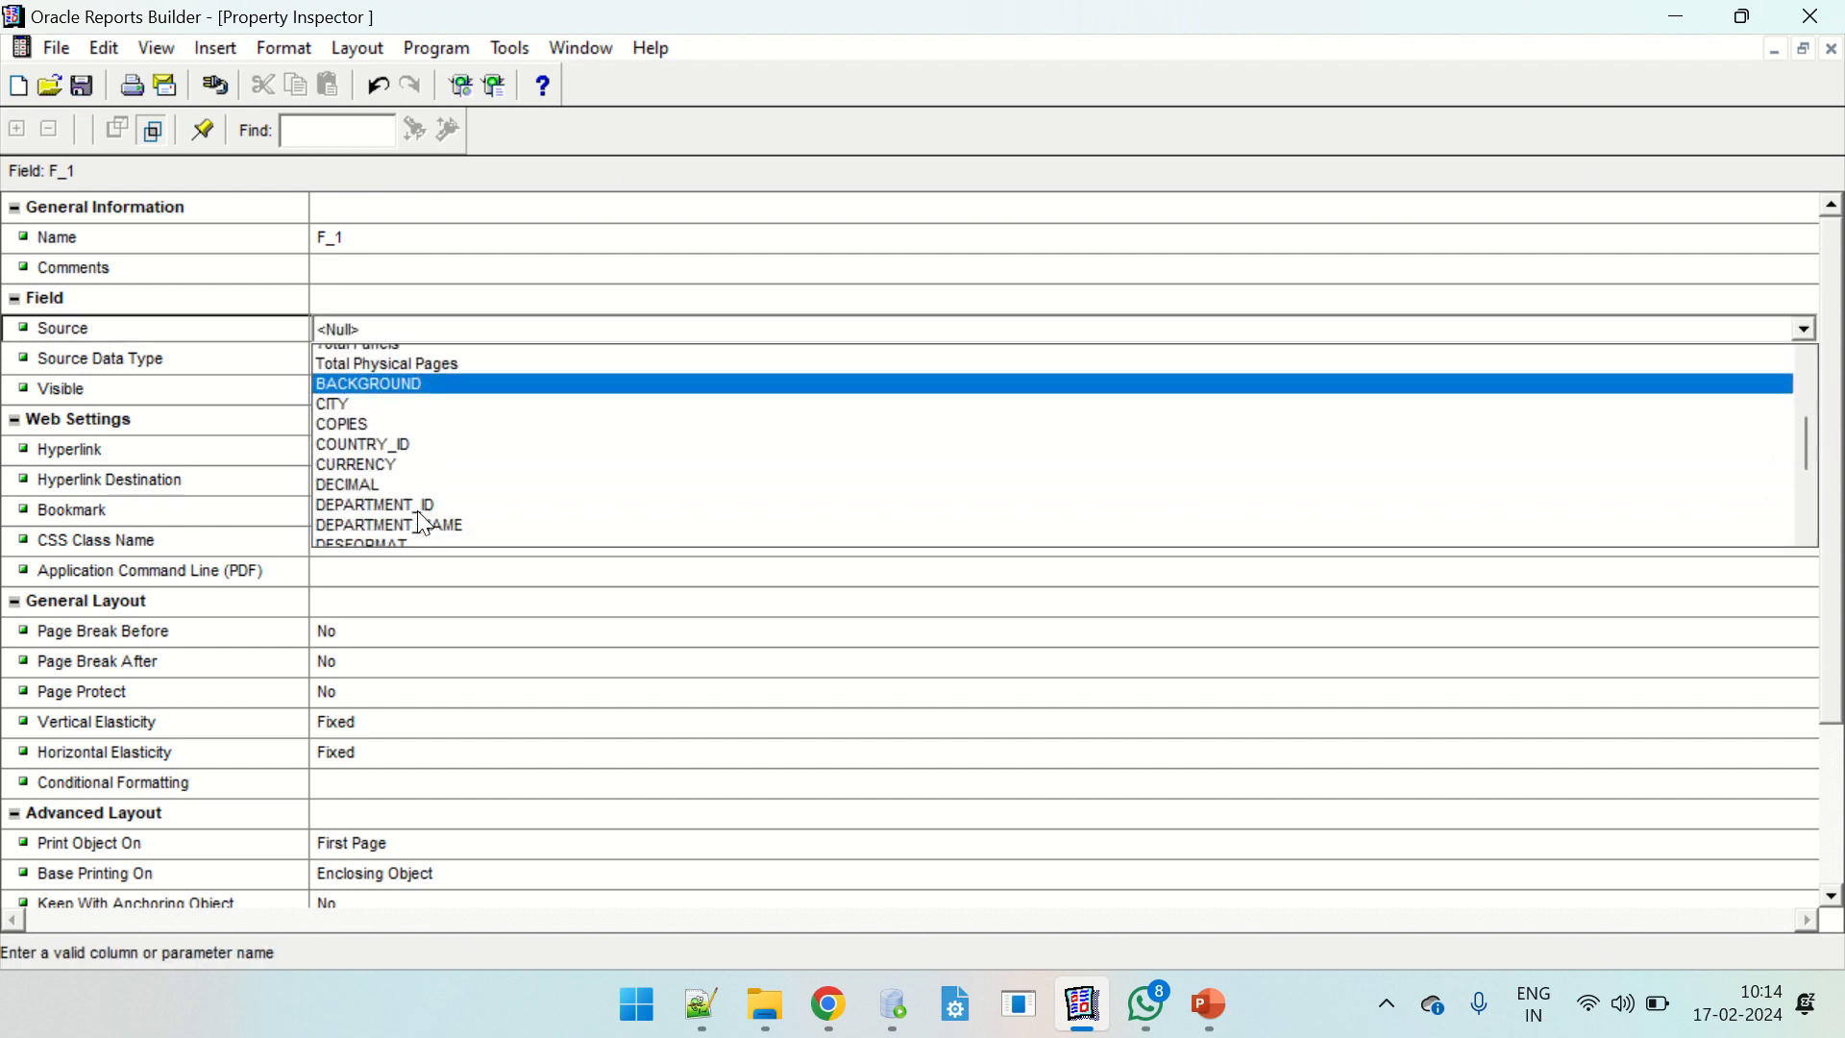
scroll(422, 524, "down", 2)
left_click(428, 412)
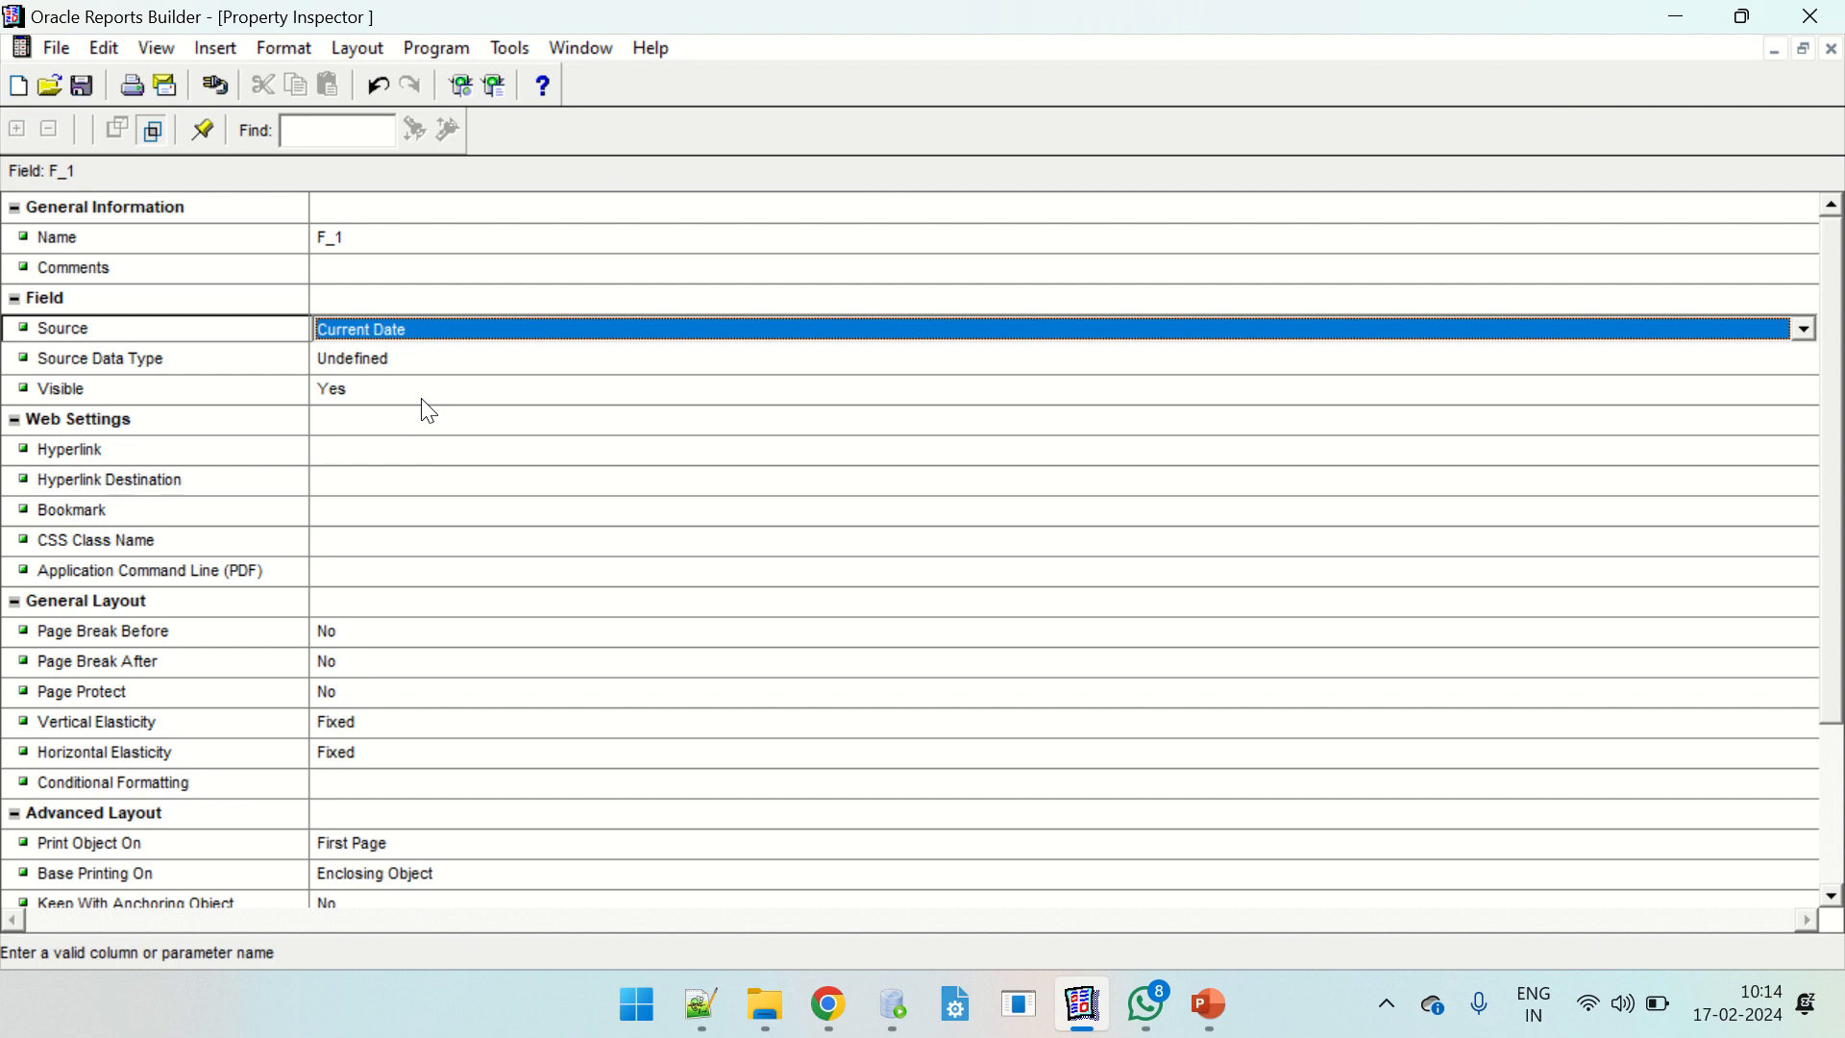
left_click(399, 389)
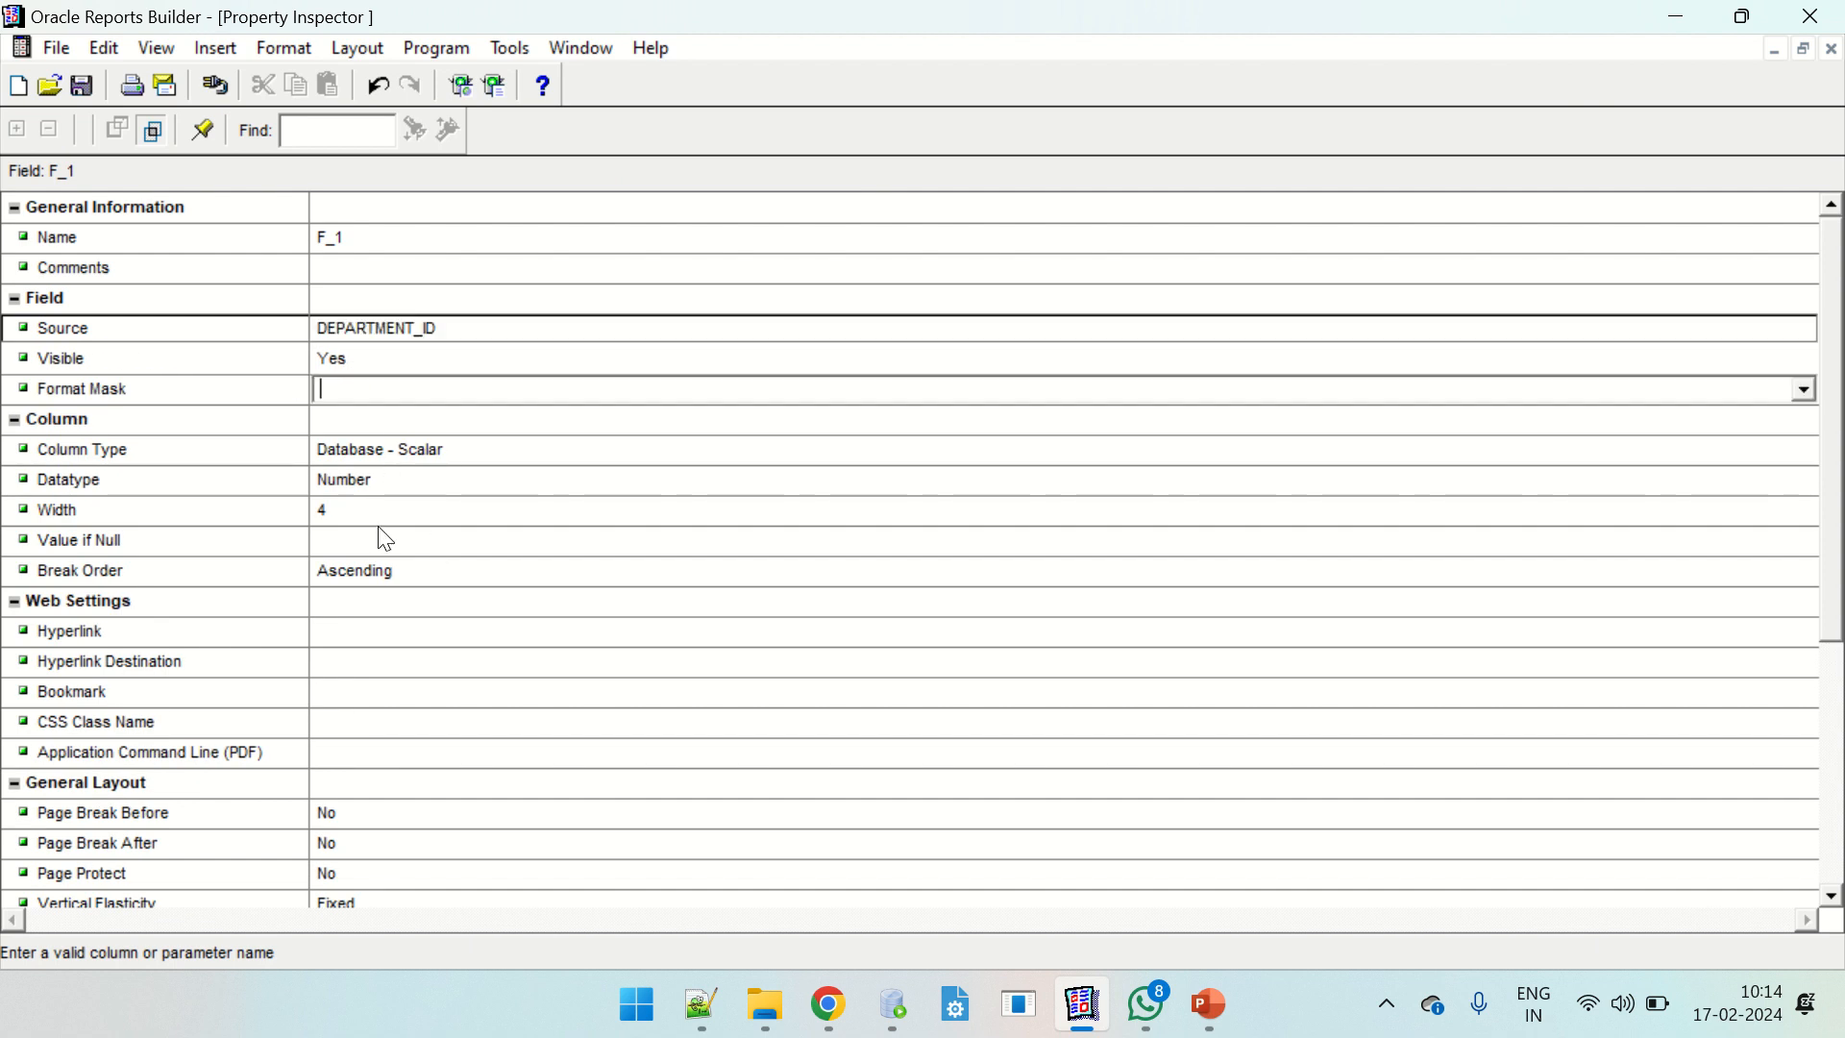
left_click(1833, 50)
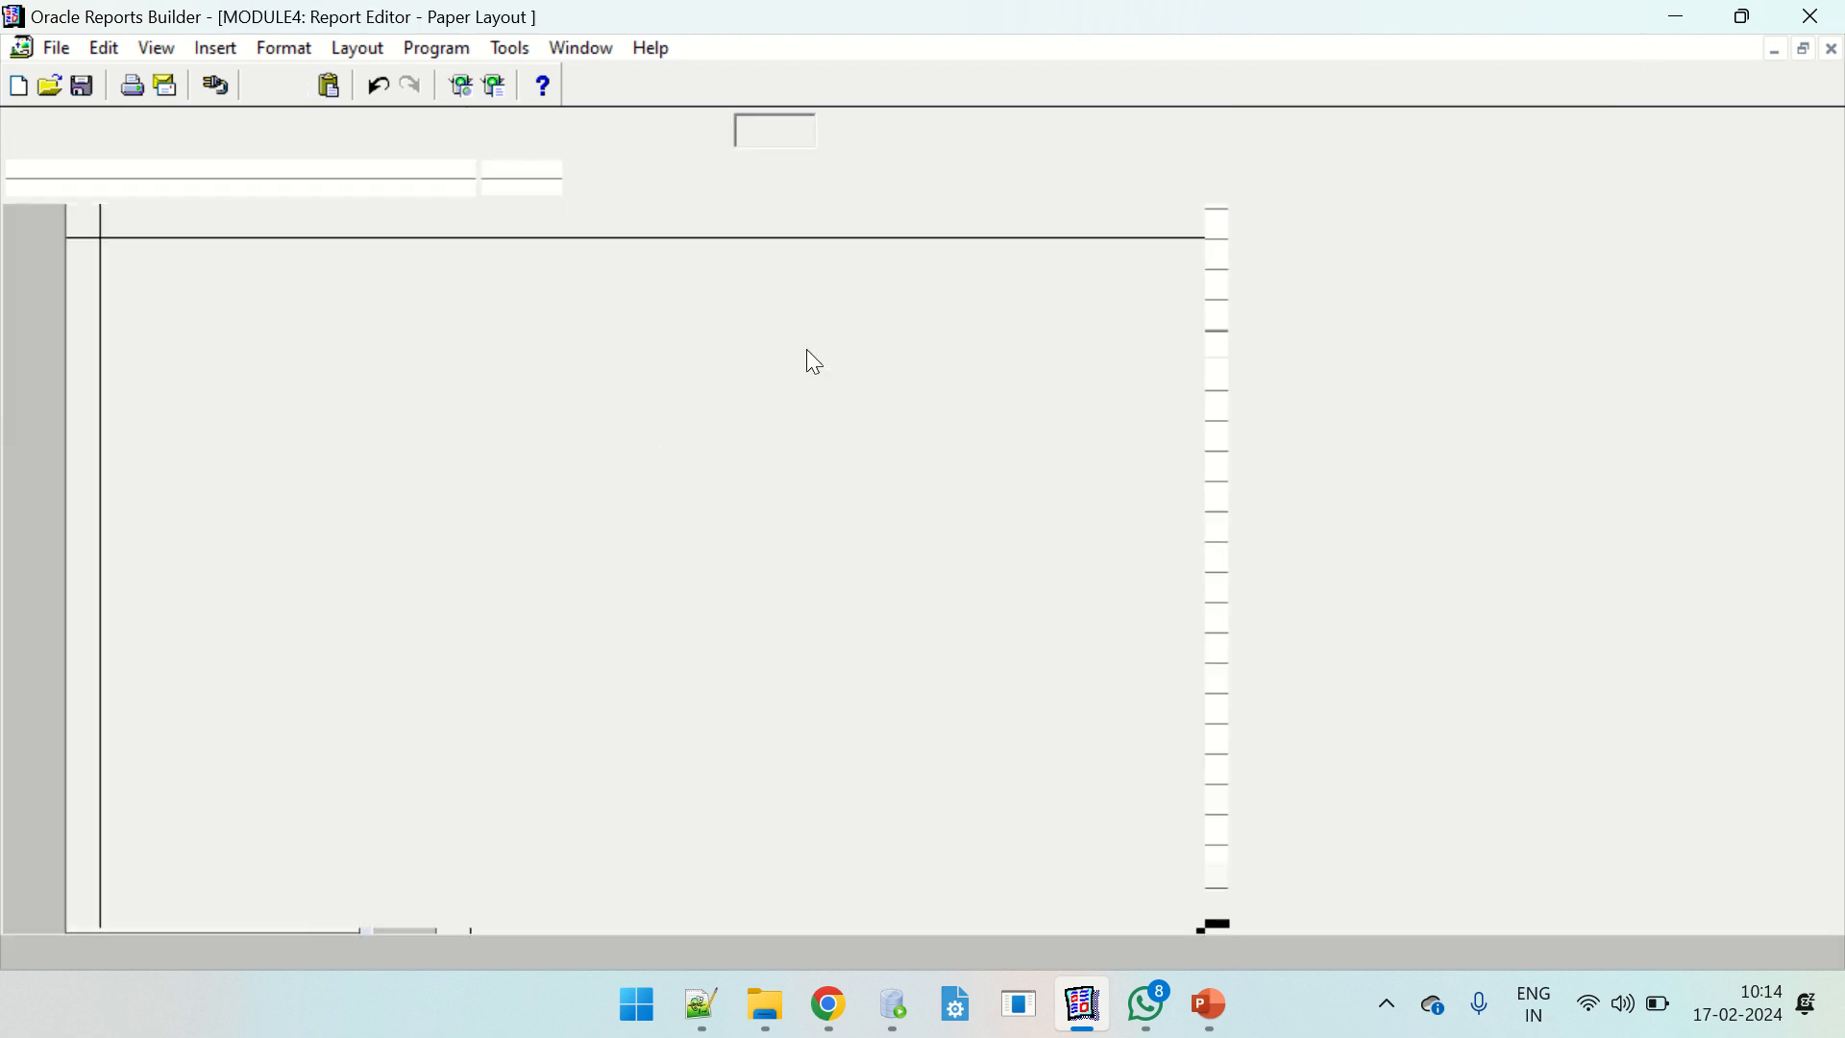
Set the source of field F_2 to DEPARTMENT_NAME and return to the paper layout.
left_click(838, 353)
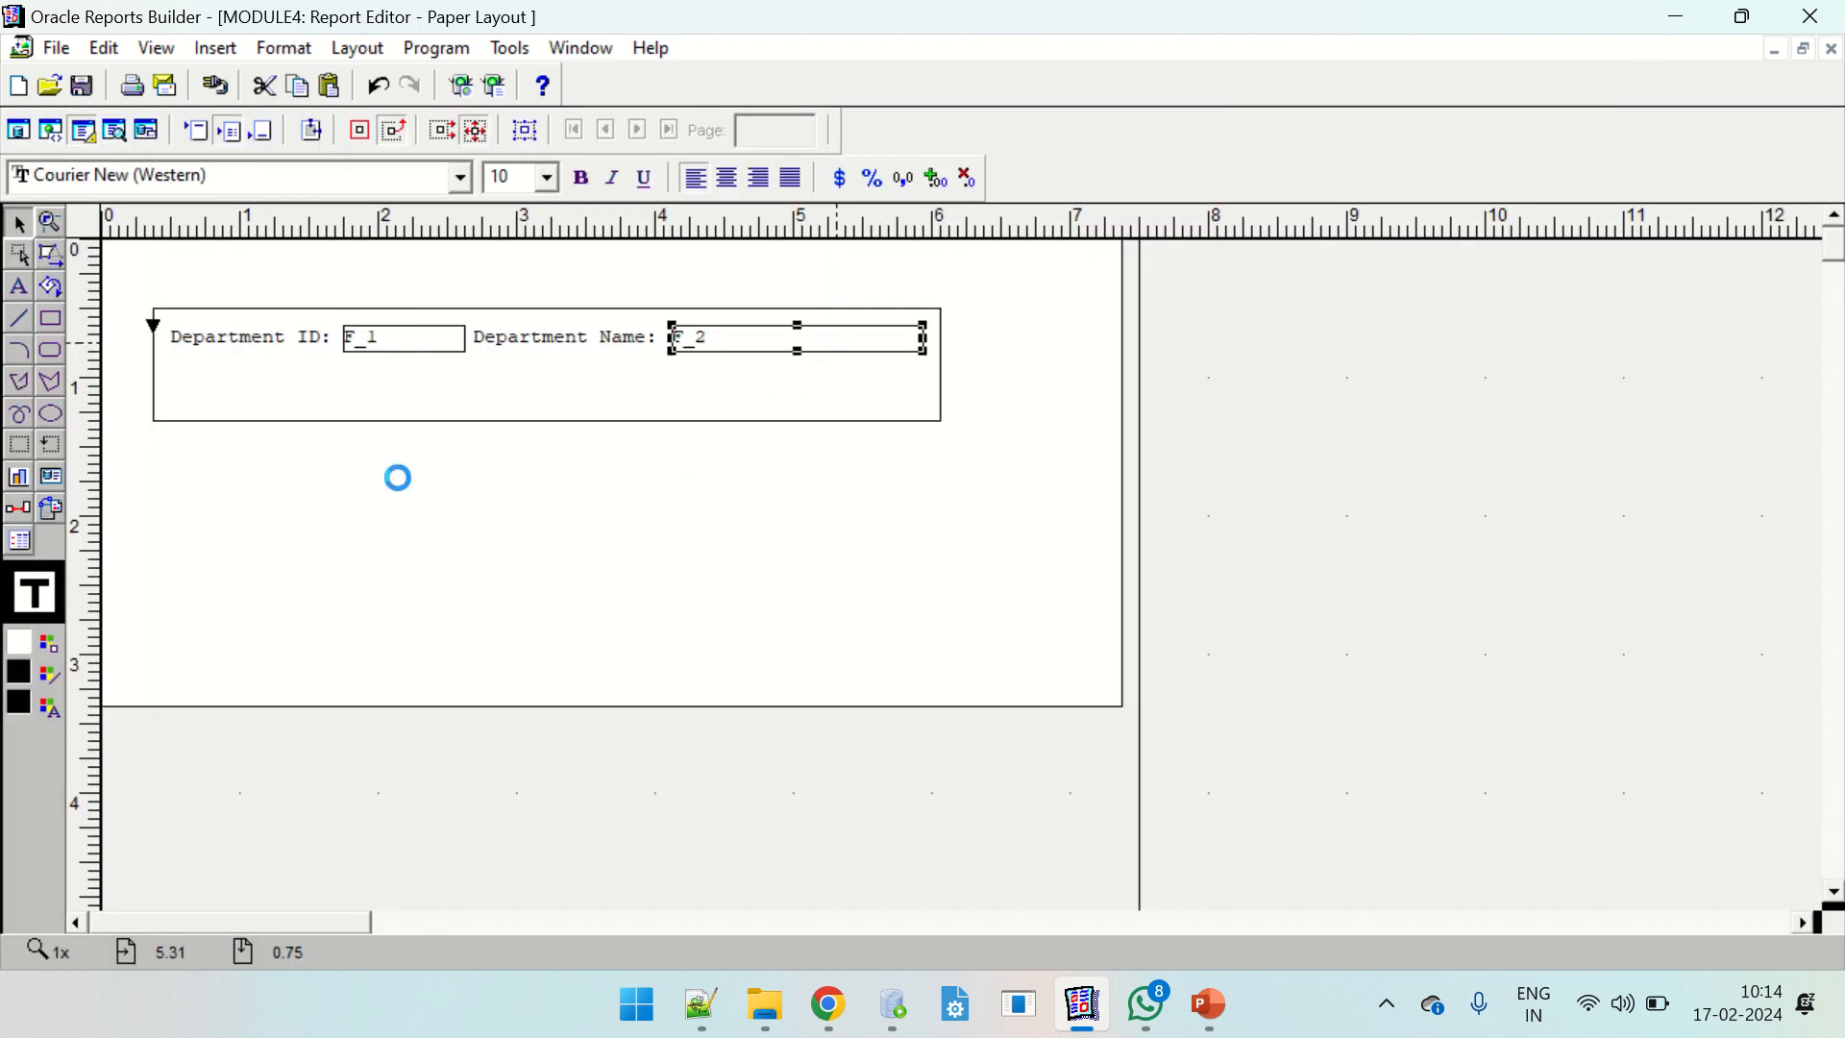
double_click(371, 356)
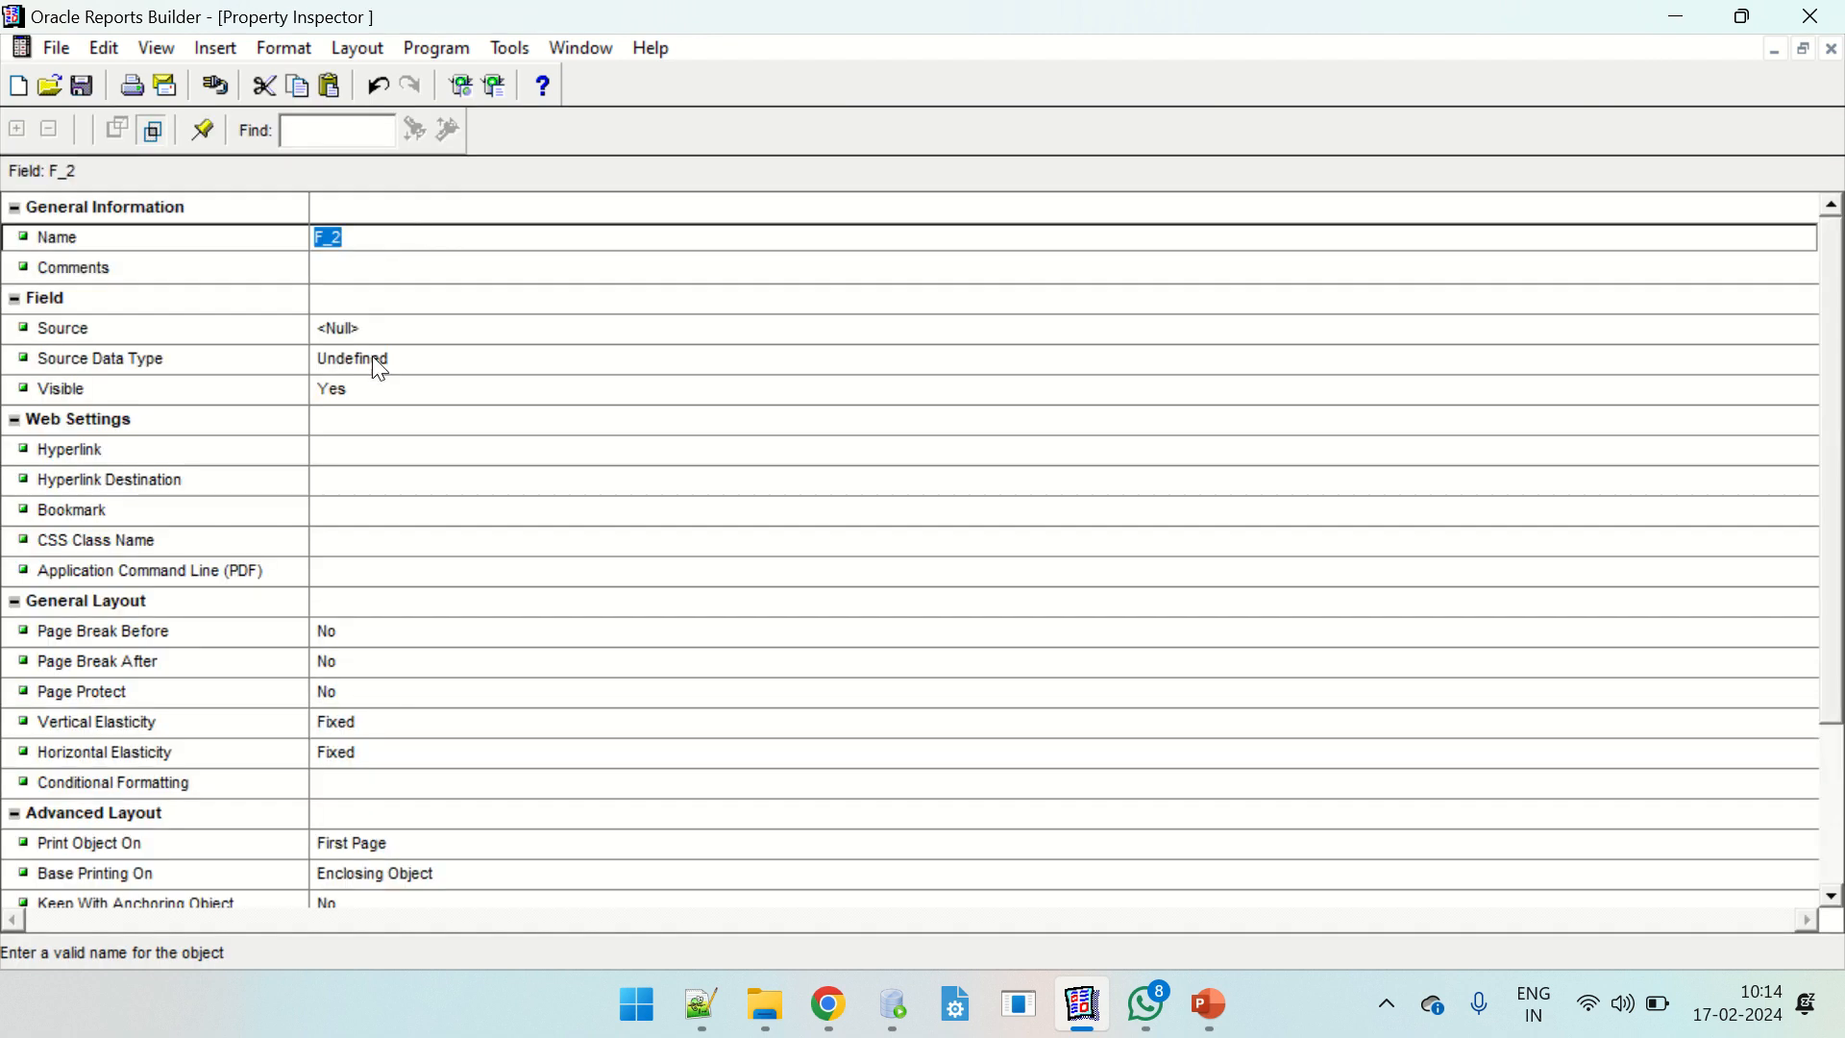
left_click(355, 329)
left_click(367, 327)
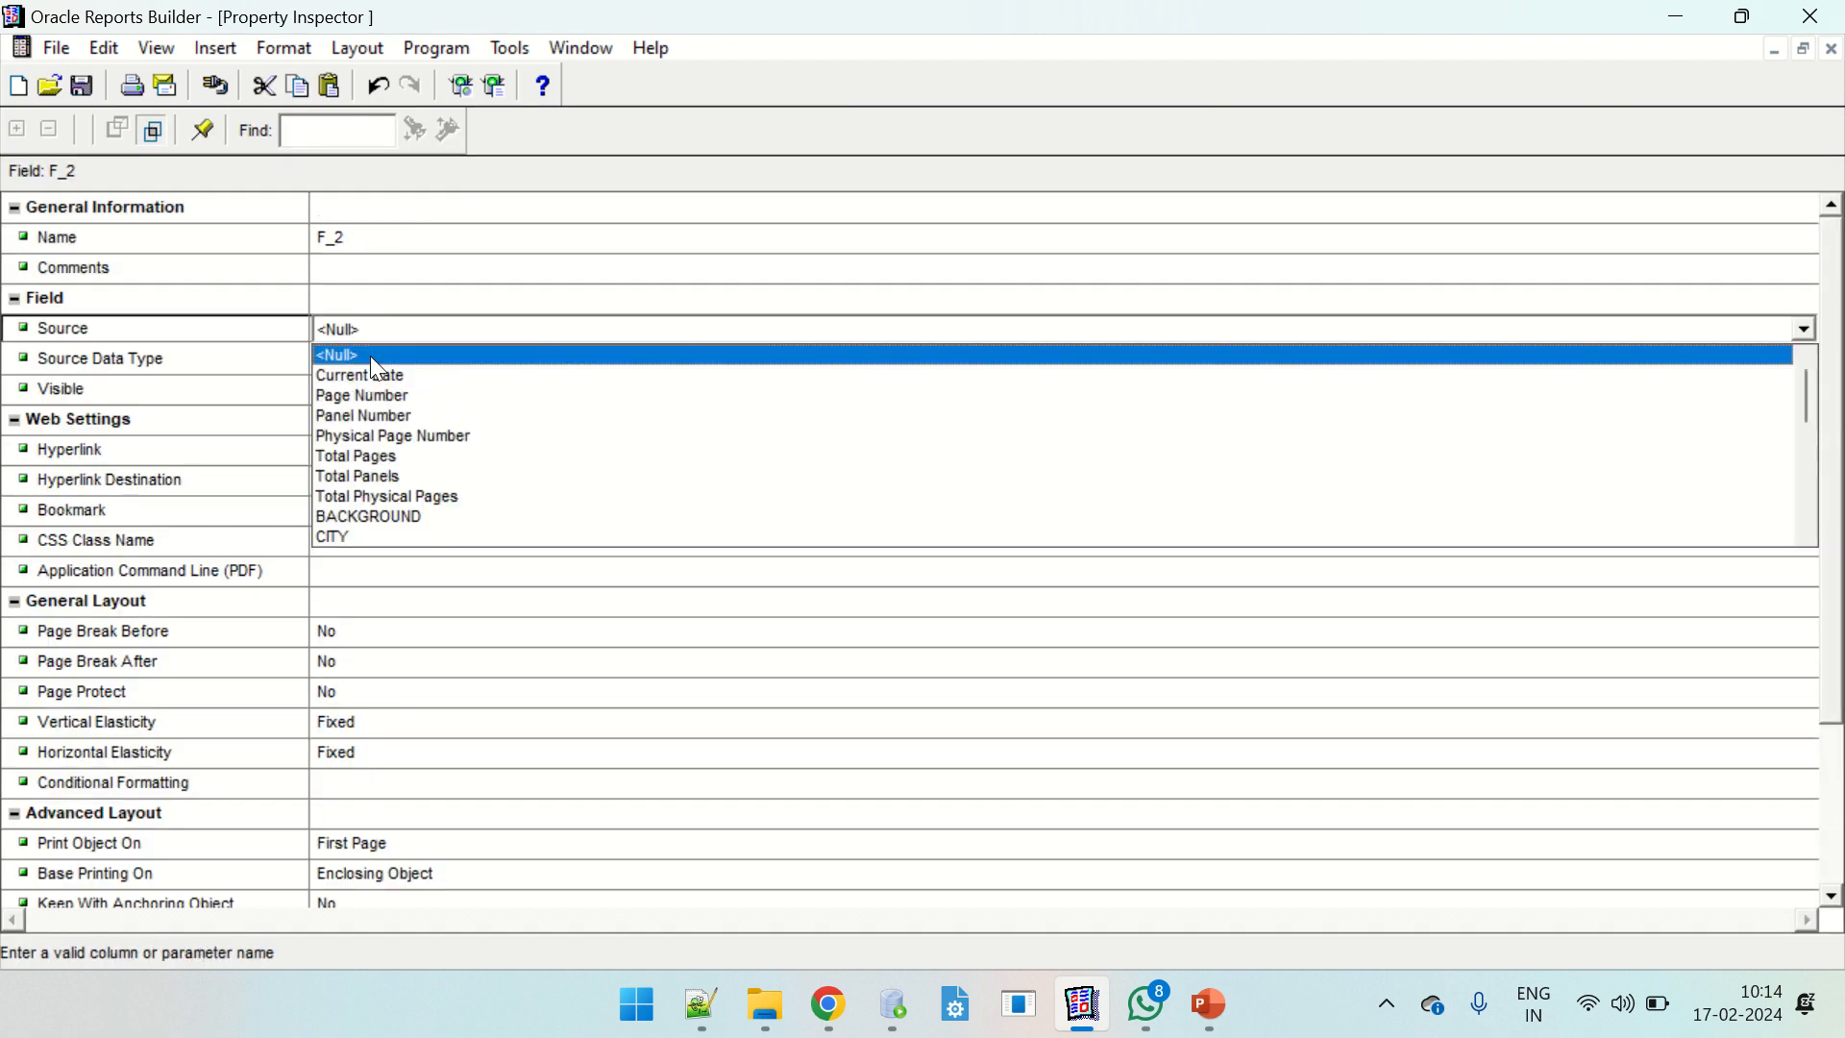
scroll(411, 527, "down", 1)
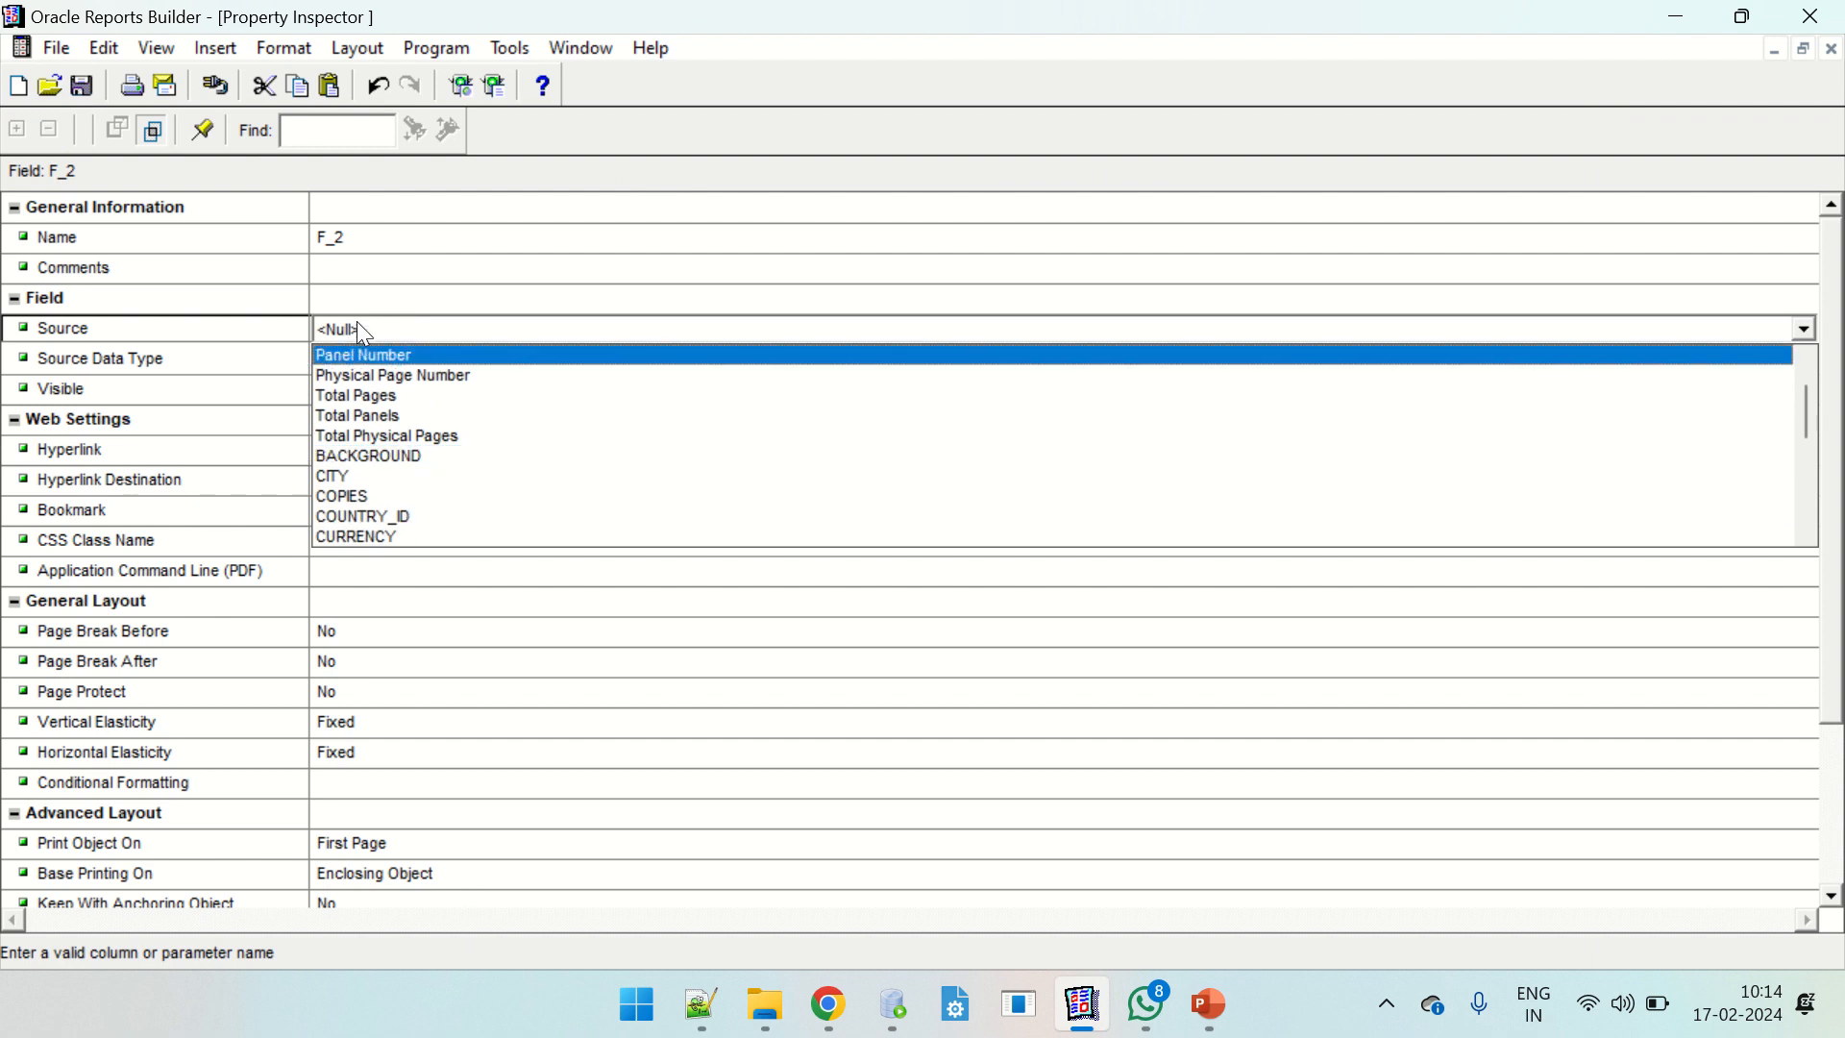
scroll(384, 499, "down", 1)
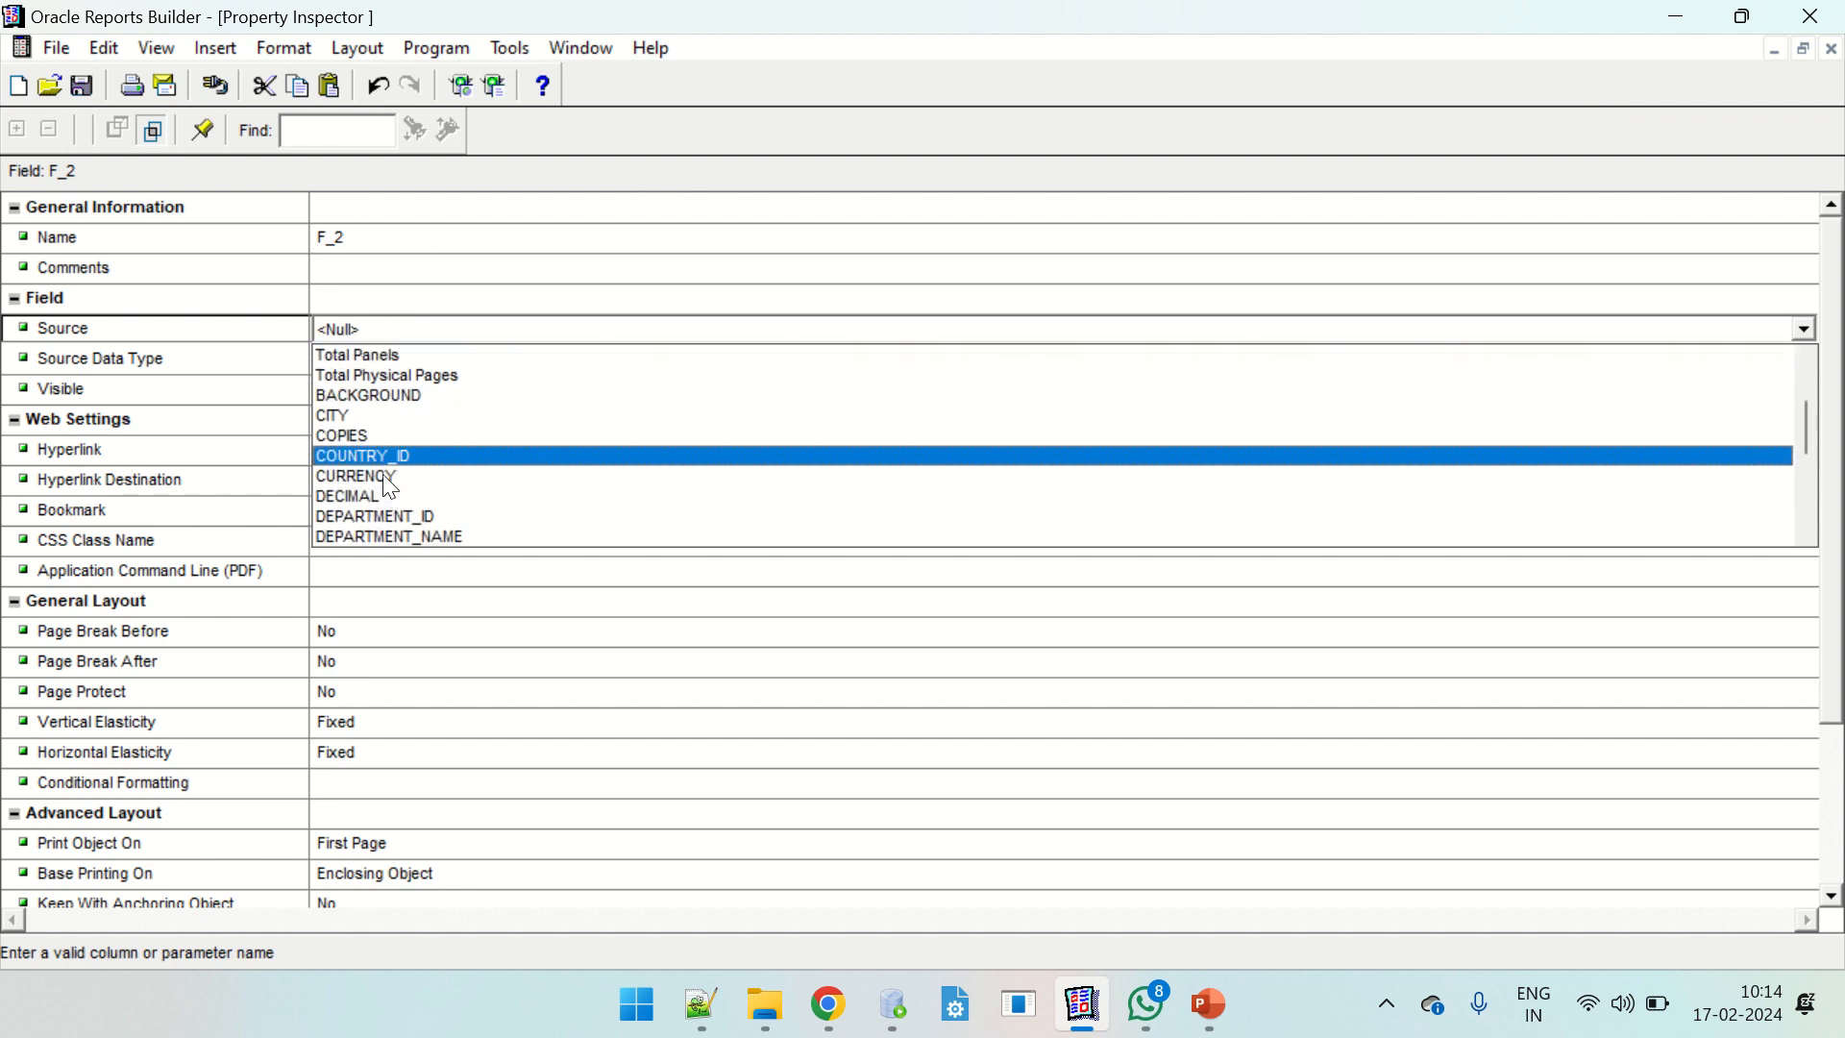
left_click(441, 531)
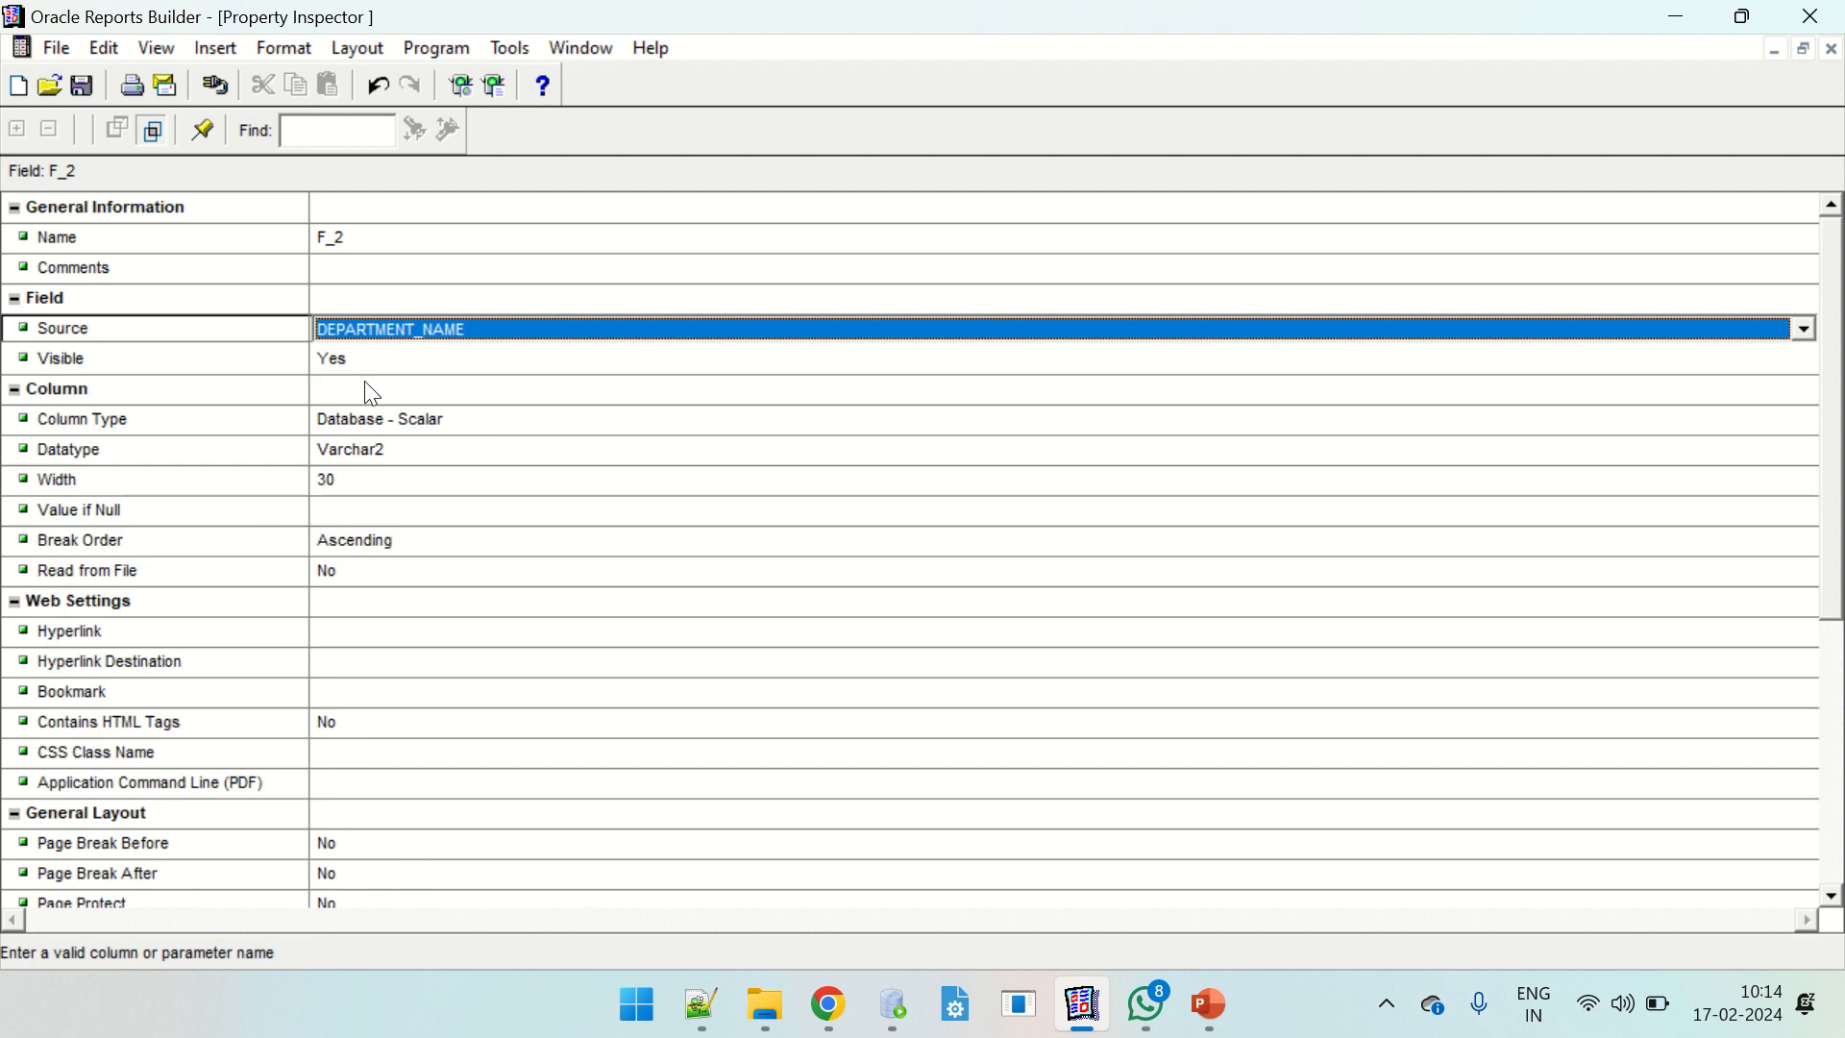
left_click(416, 370)
left_click(1832, 51)
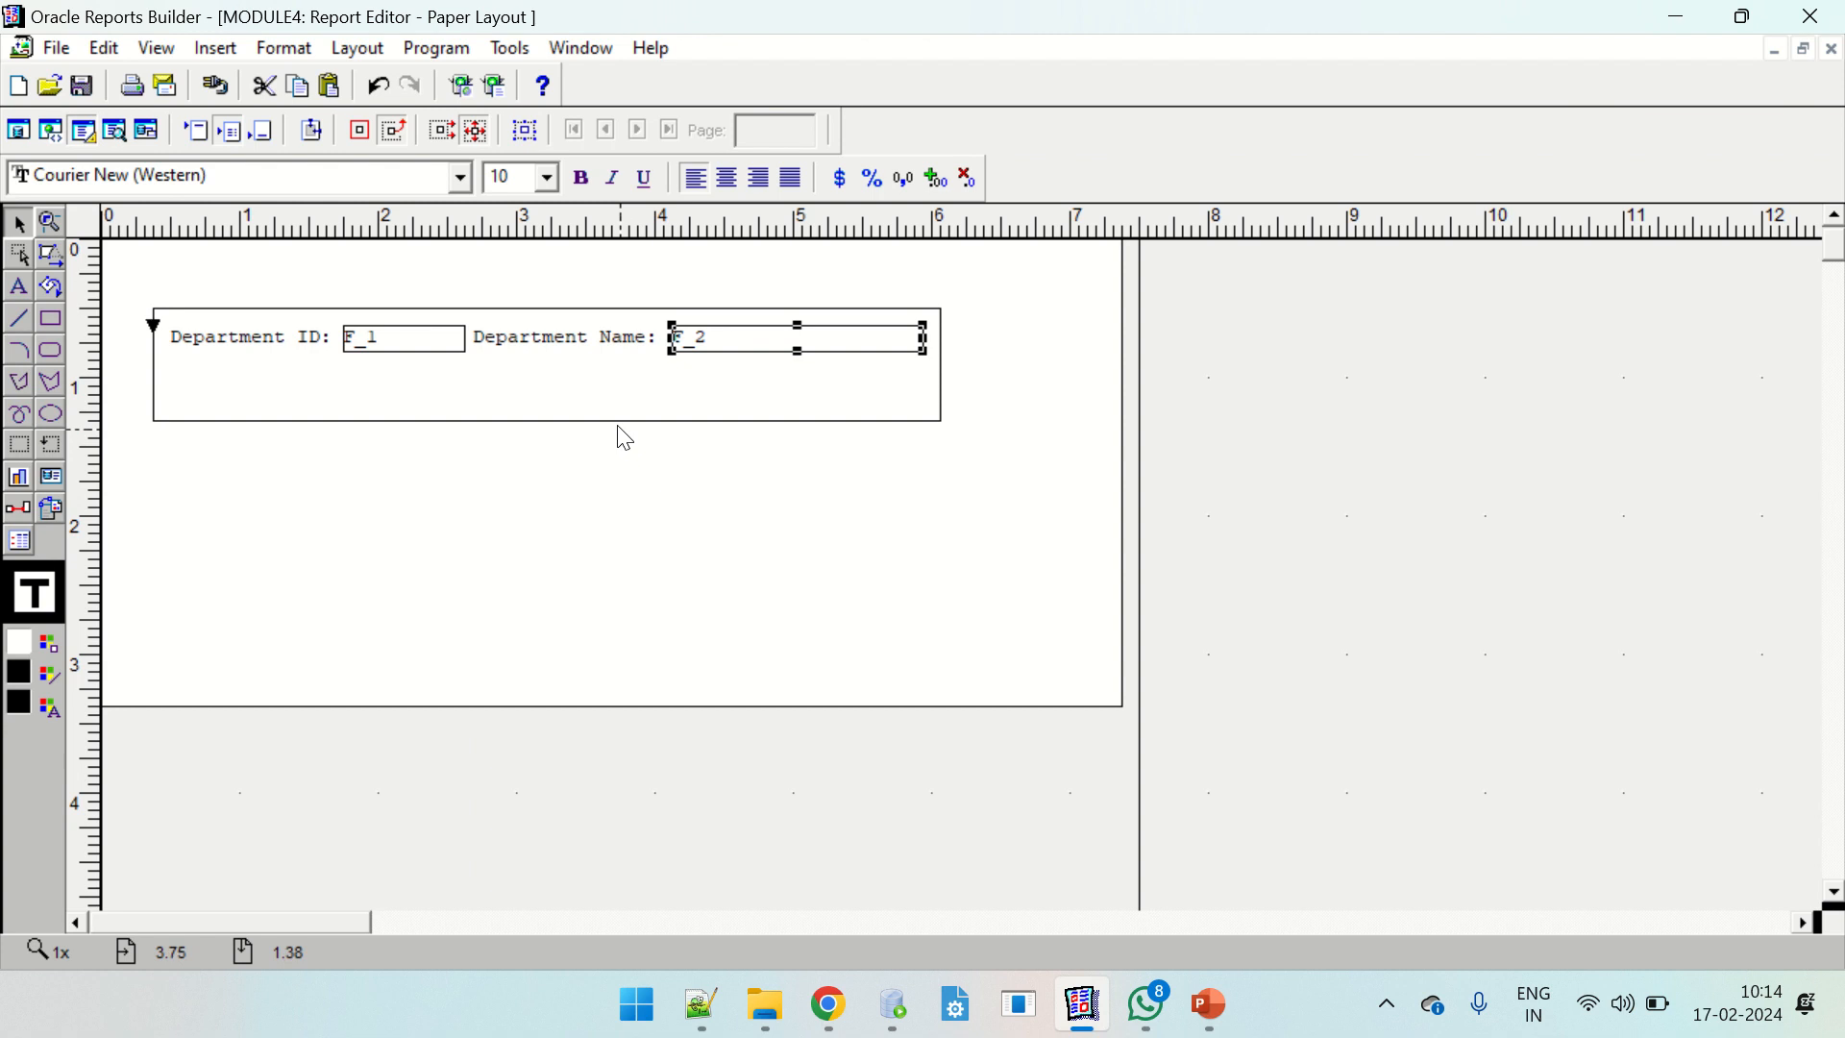
Shrink the repeating frame to about 0.45 inches high and raise the outer frame's lower edge to just below it.
left_click(989, 429)
left_click(742, 348)
left_click(636, 408)
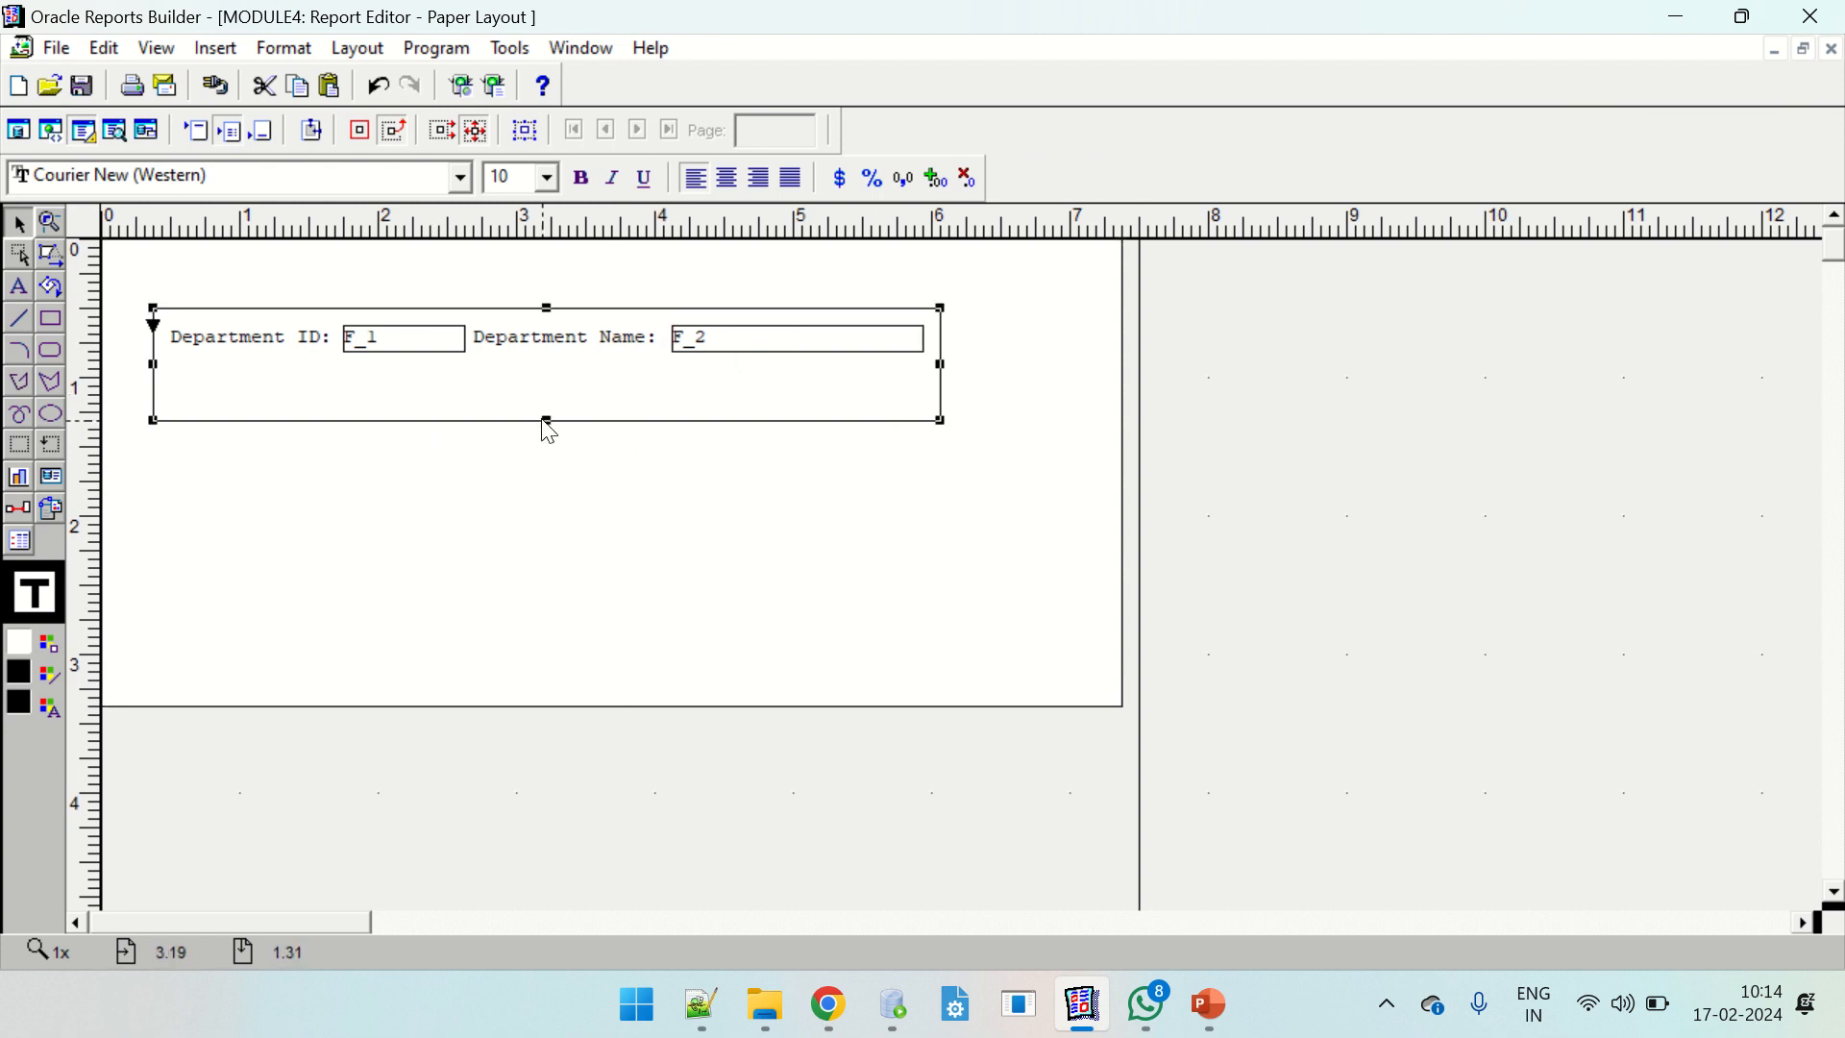
left_click_drag(547, 420, 552, 368)
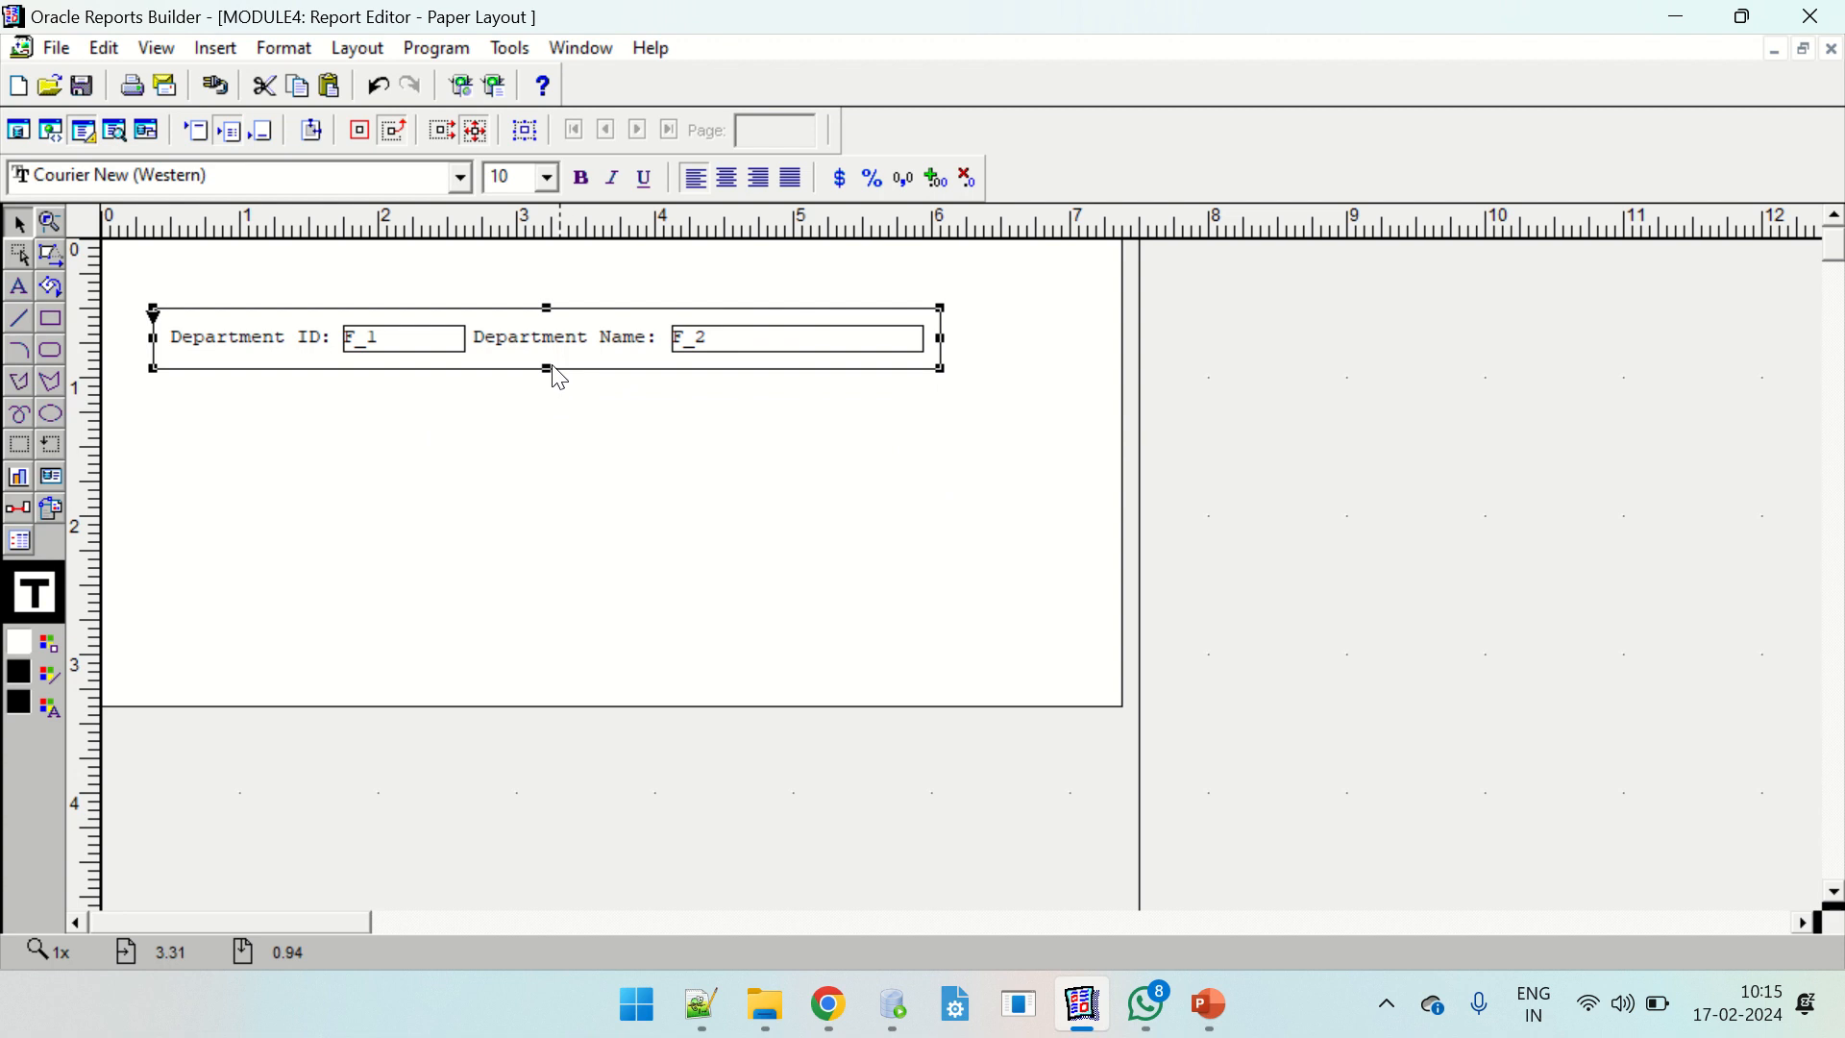
left_click(638, 527)
left_click_drag(611, 703, 615, 386)
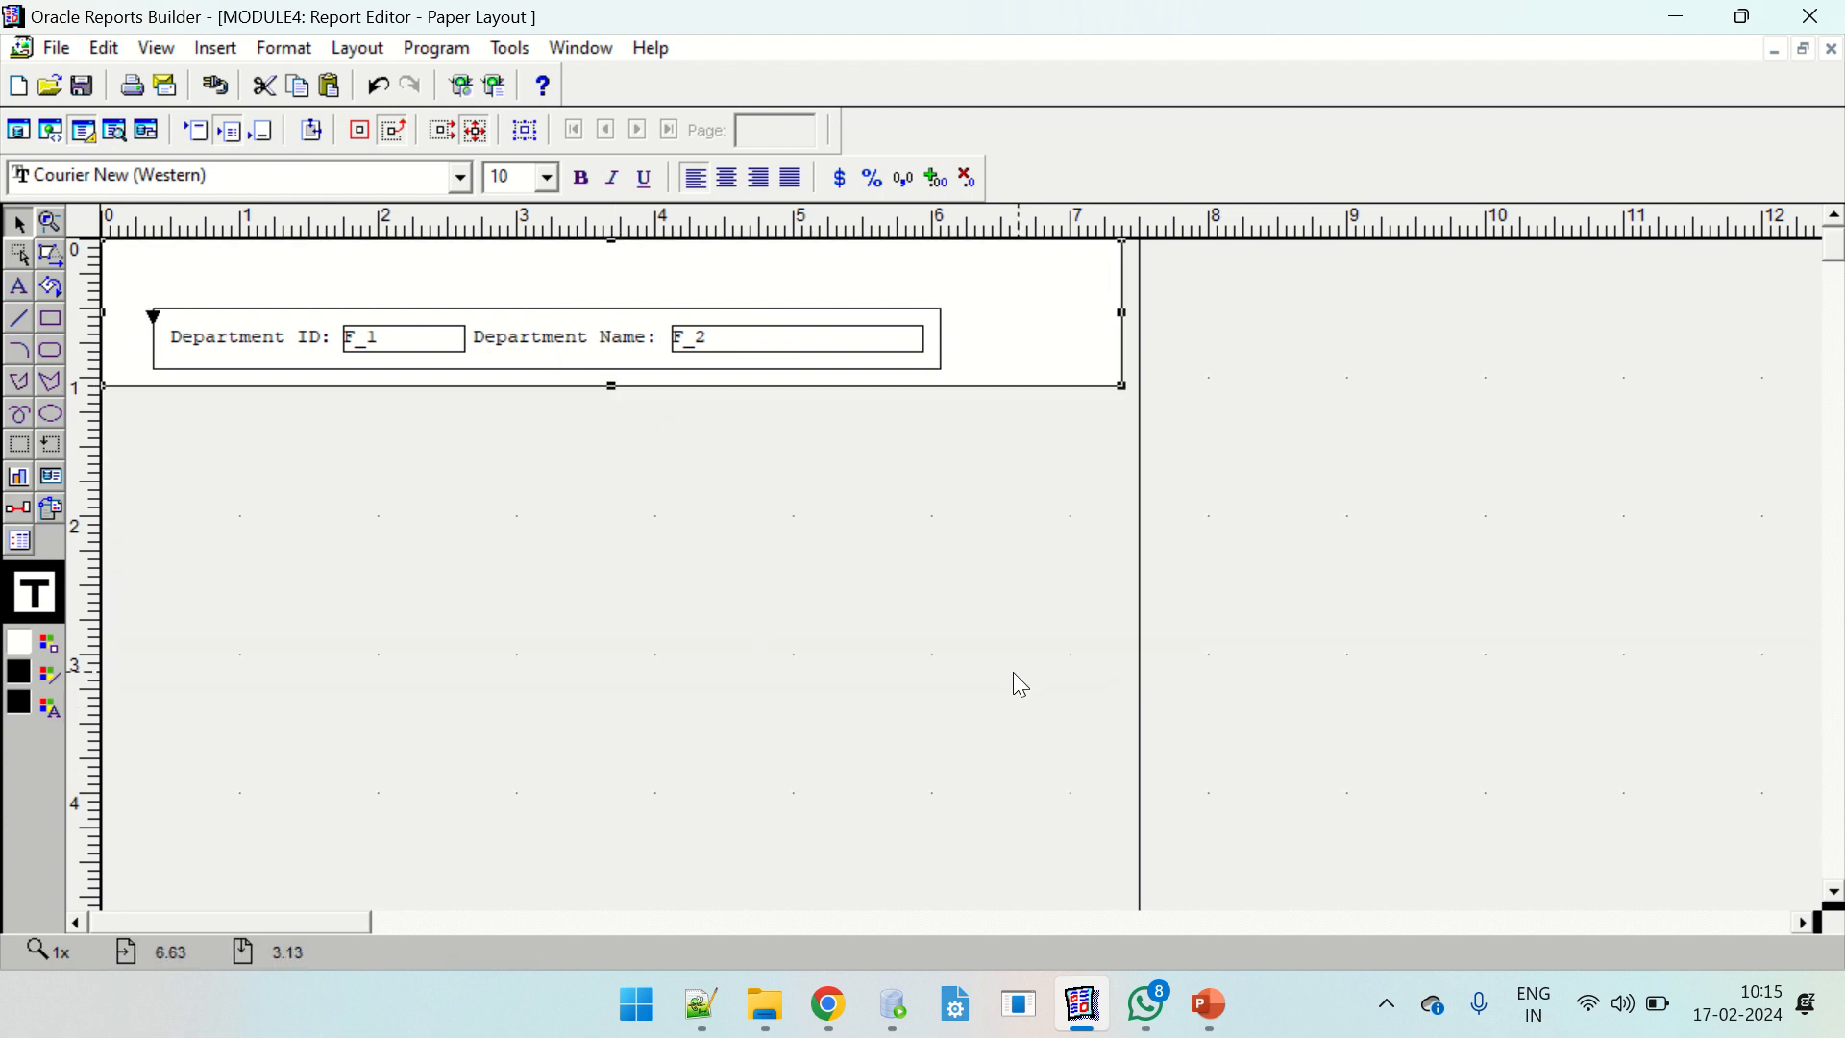
Save the report in the Class folder as Master_Detail.rdf, using the Reports Binary (*.rdf) file type.
key("ctrl+s")
left_click(282, 640)
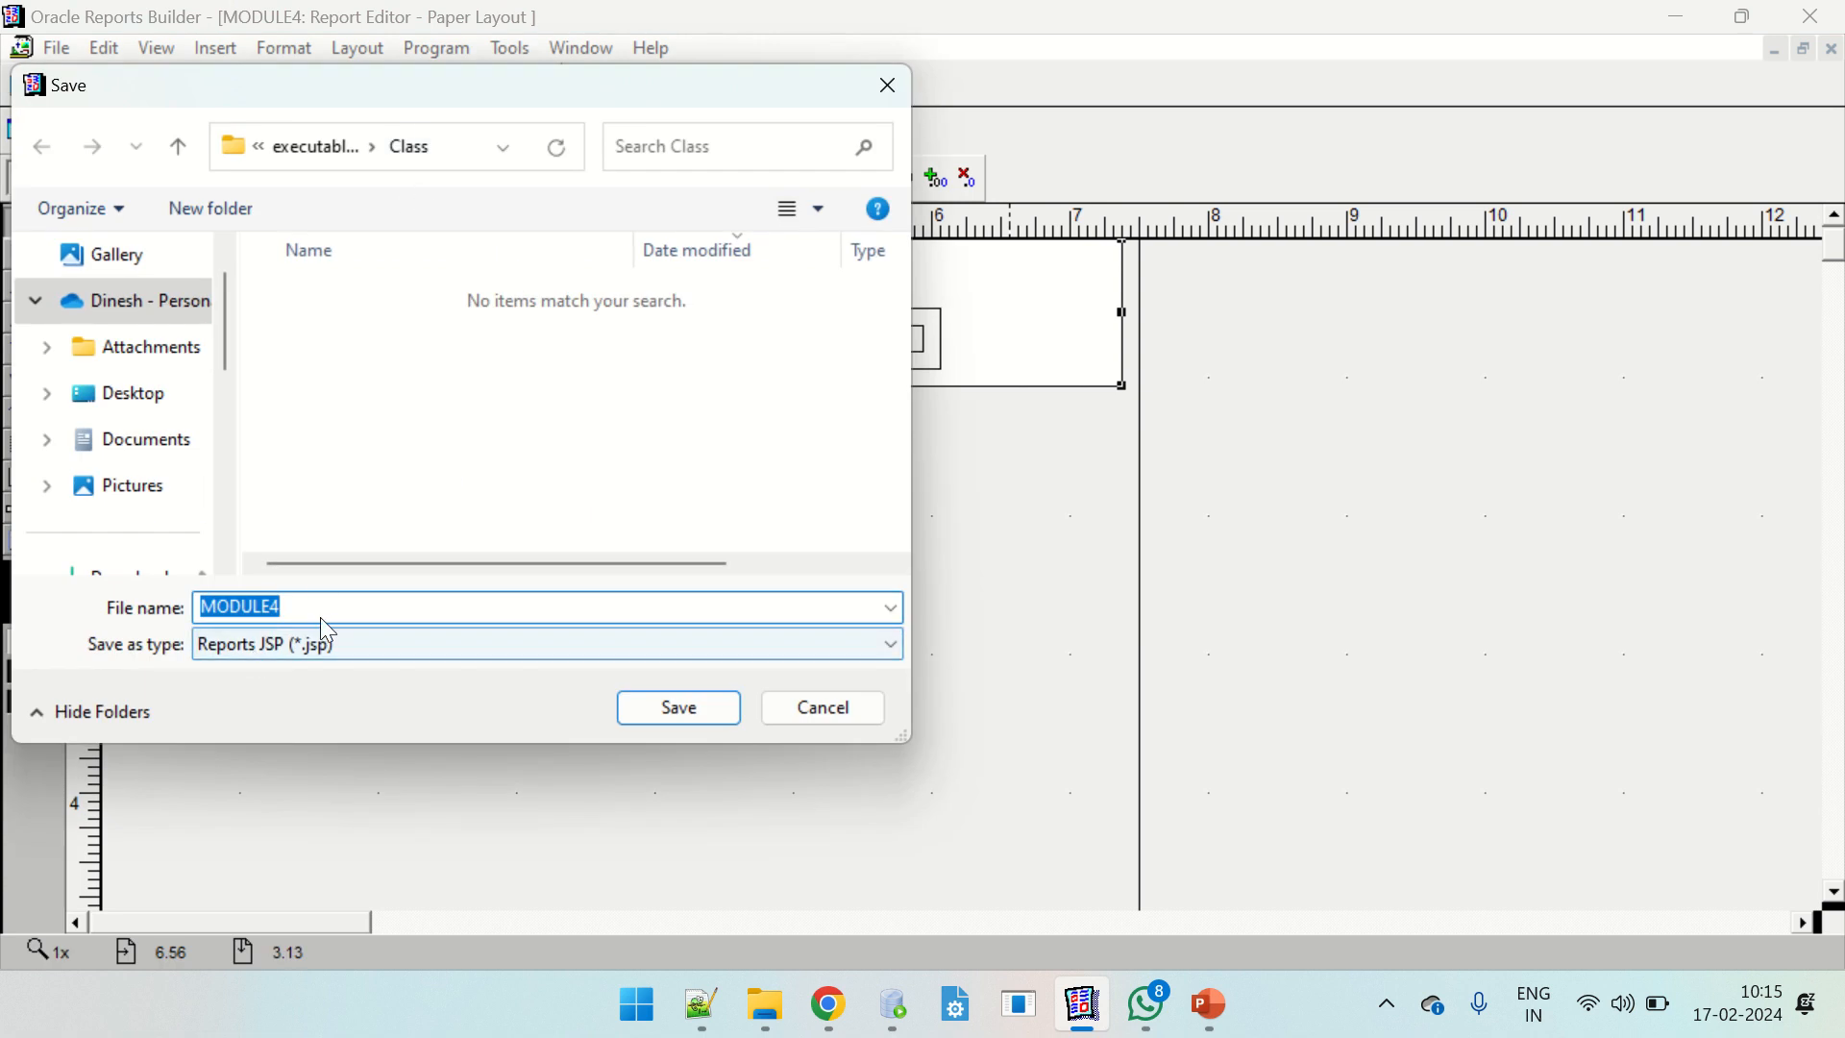
left_click(298, 746)
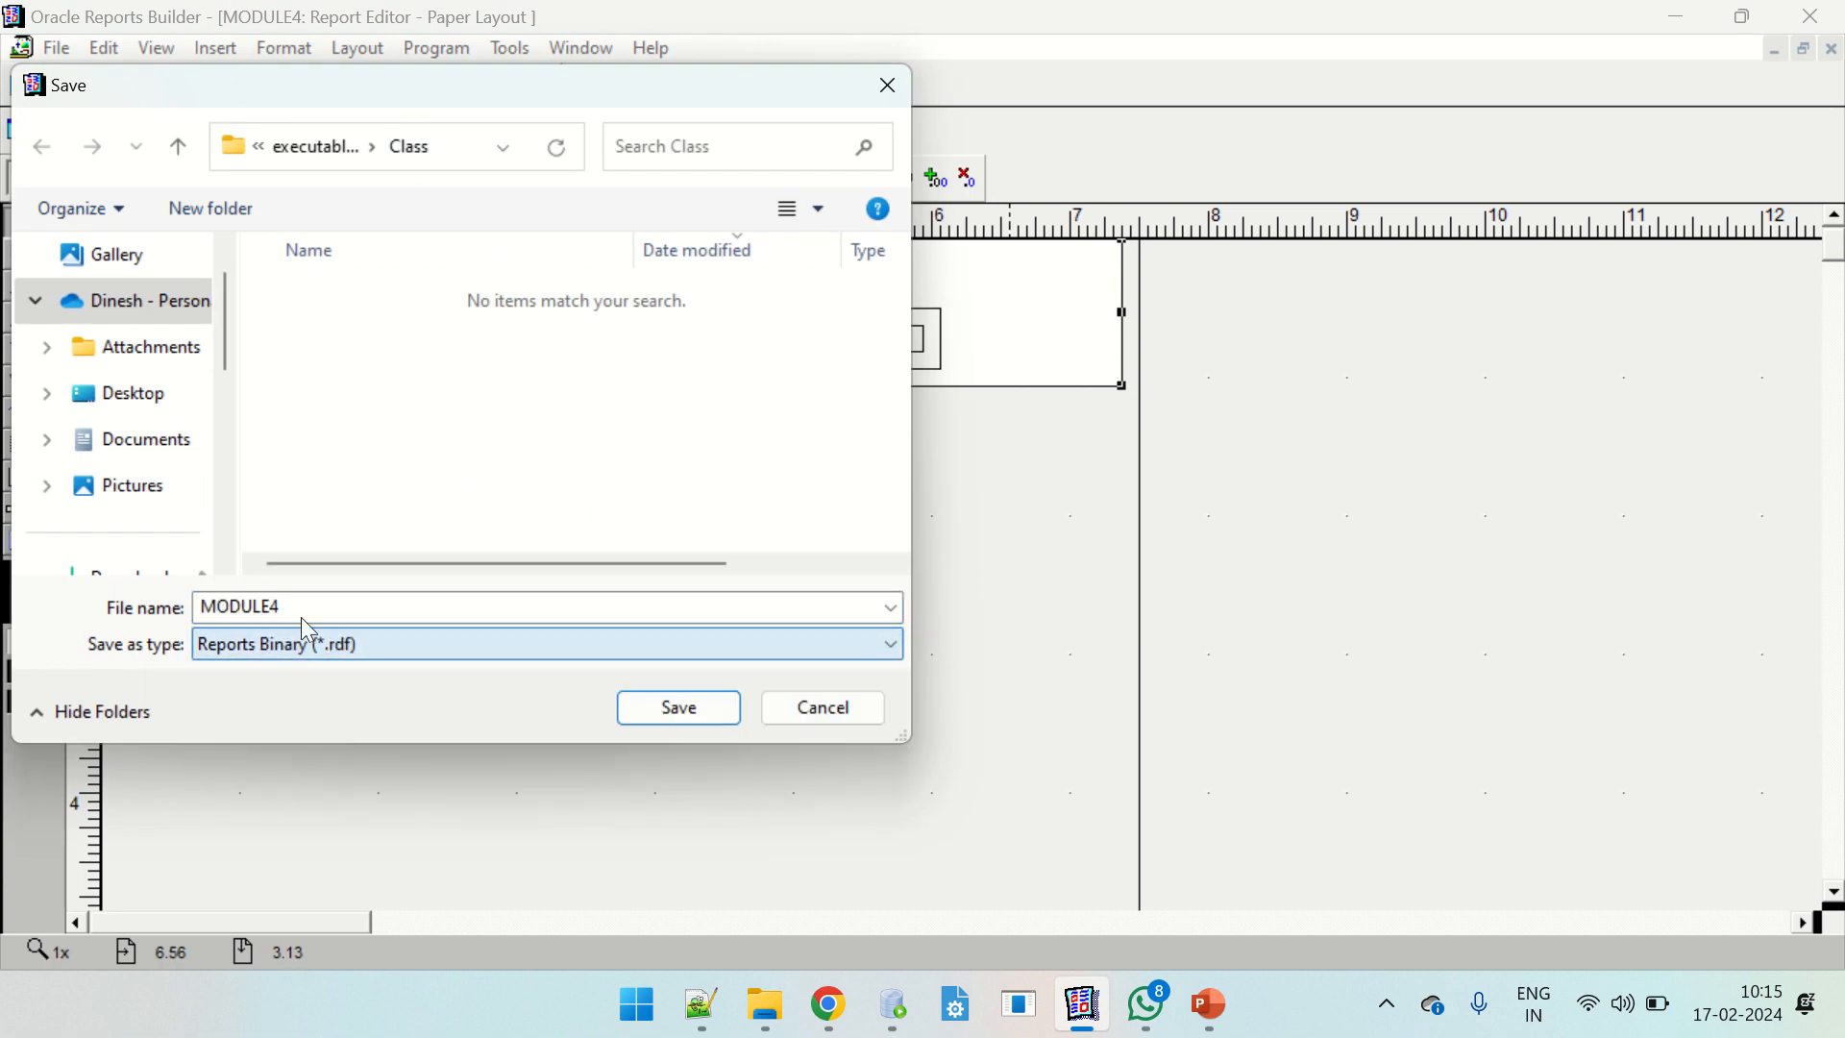
left_click(321, 605)
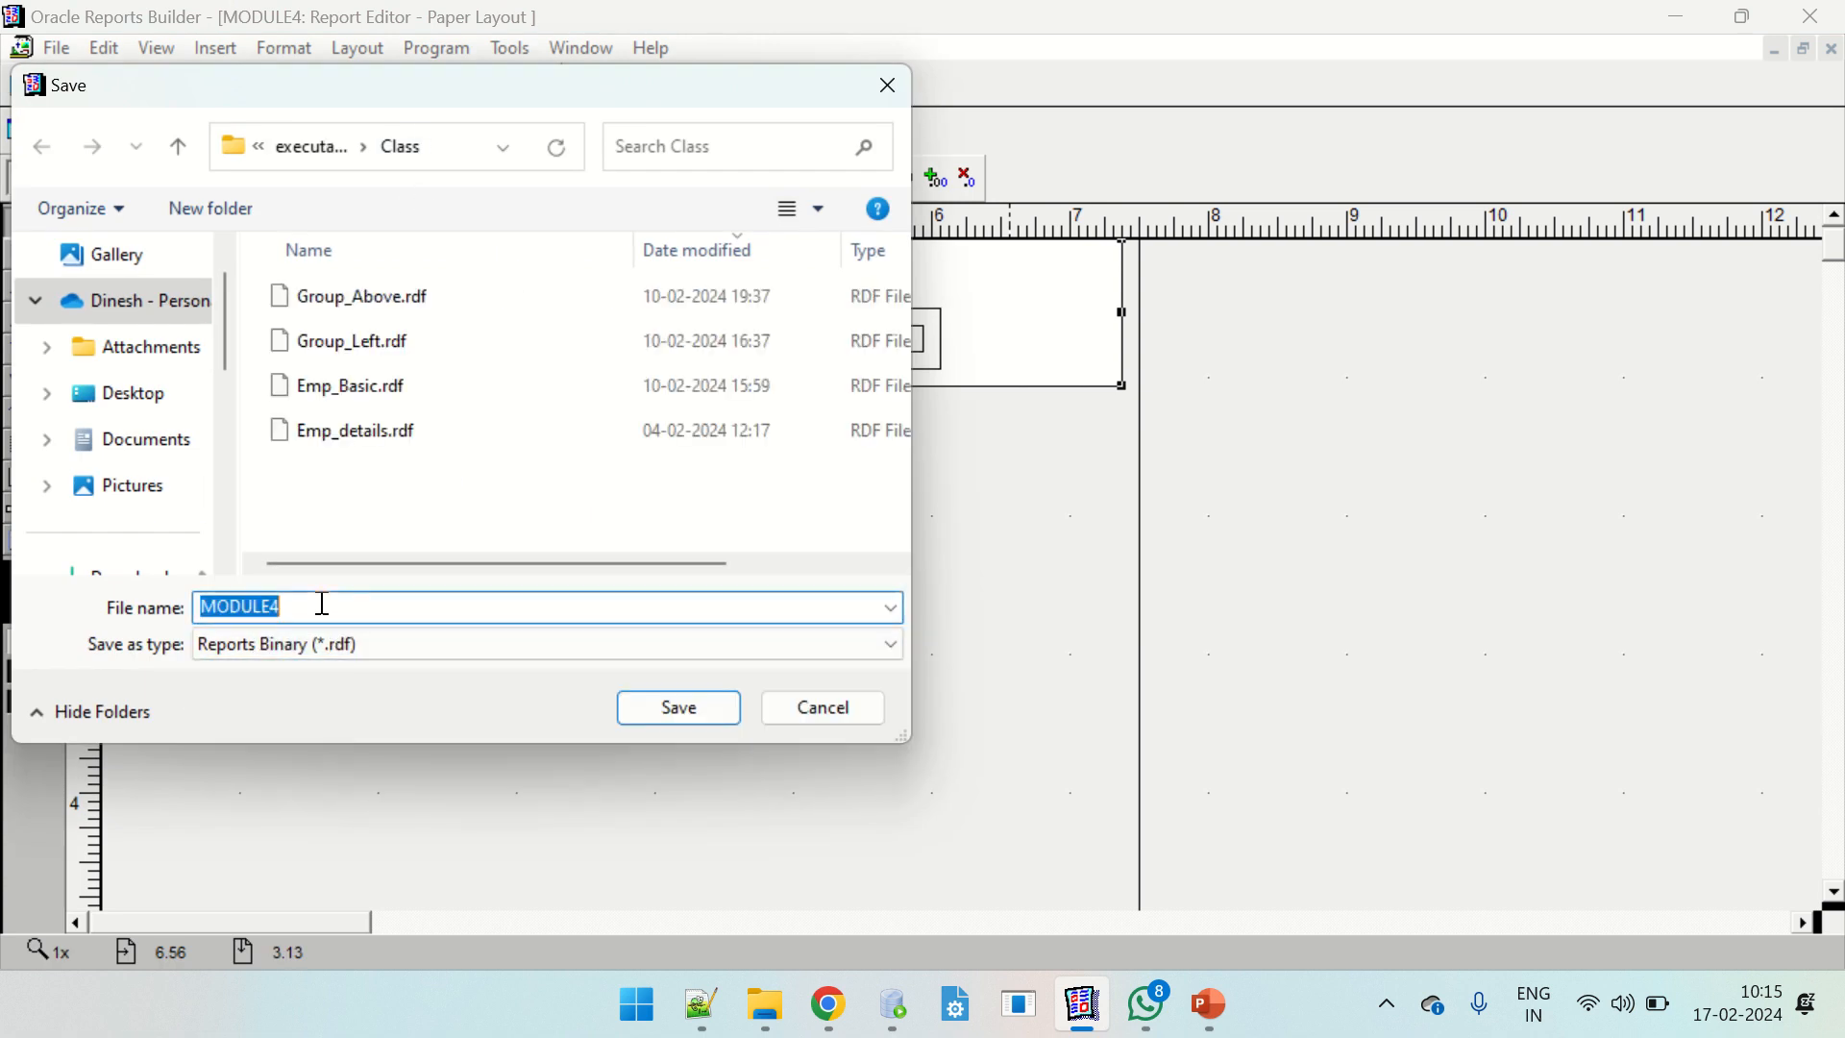
type("Master_Detail")
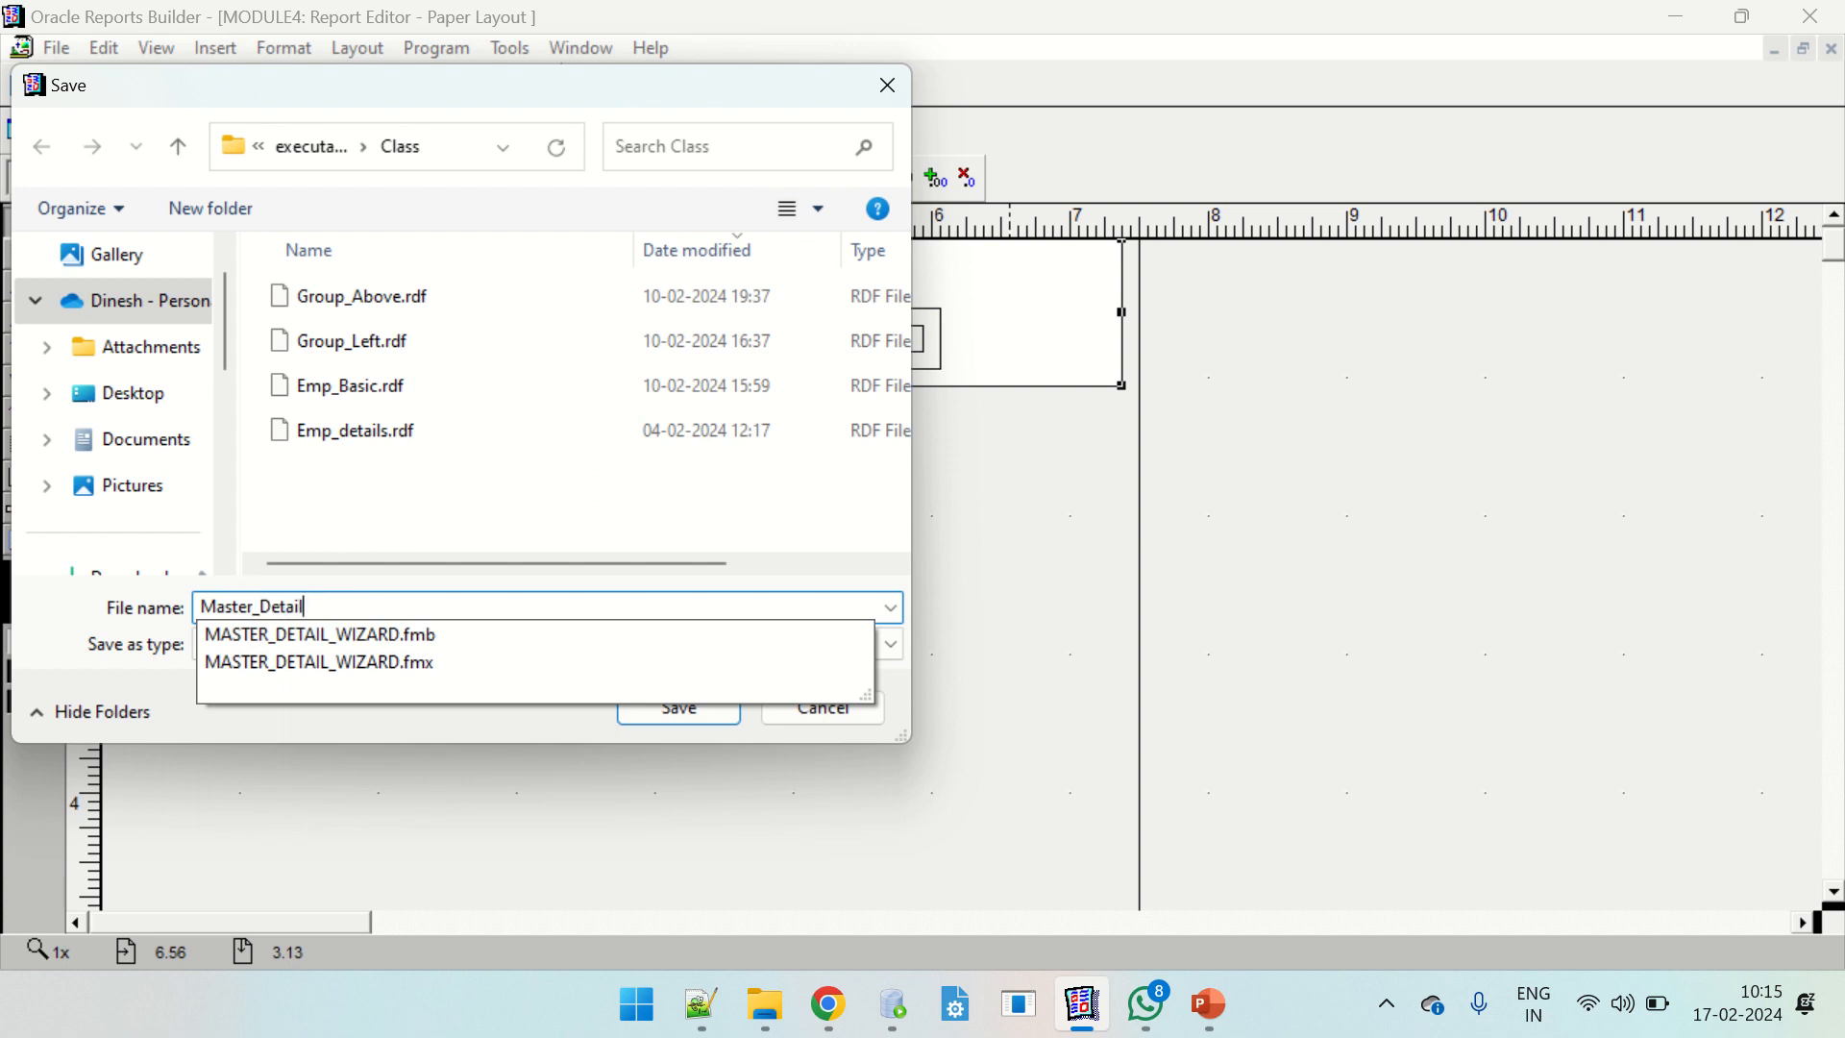
type(".")
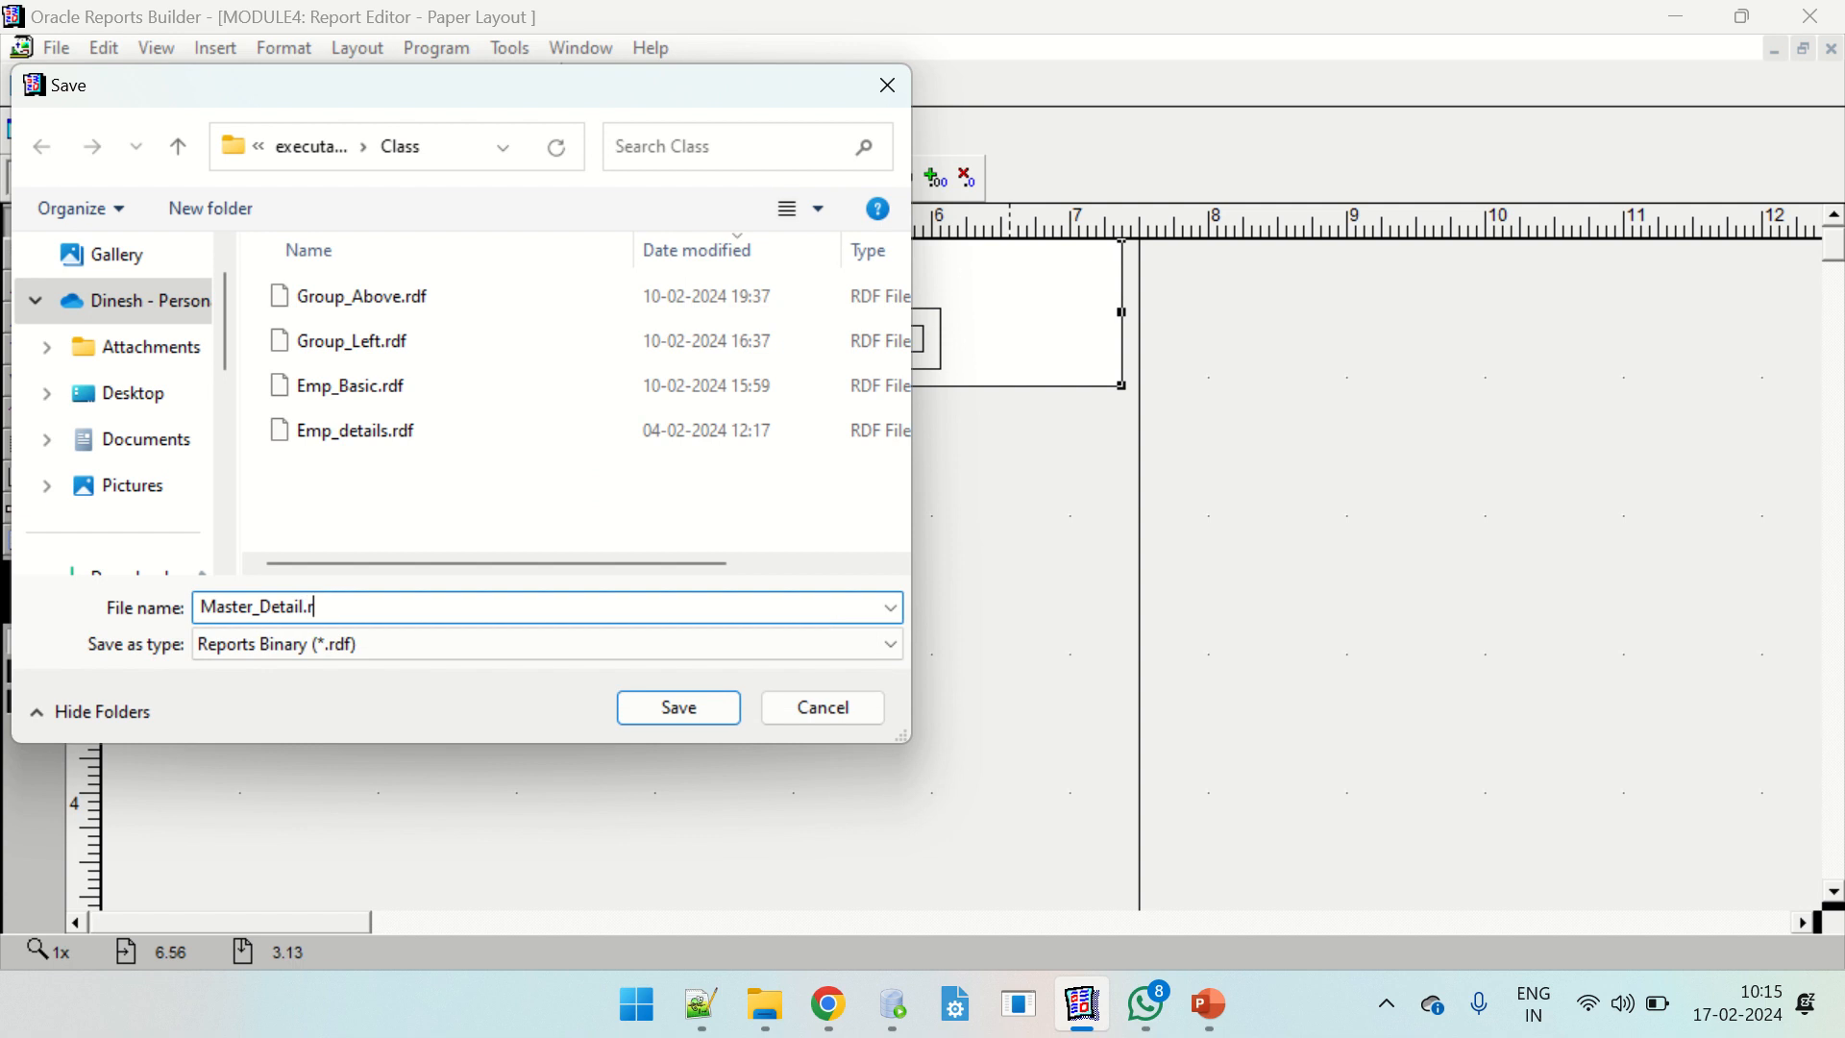
type("rfd")
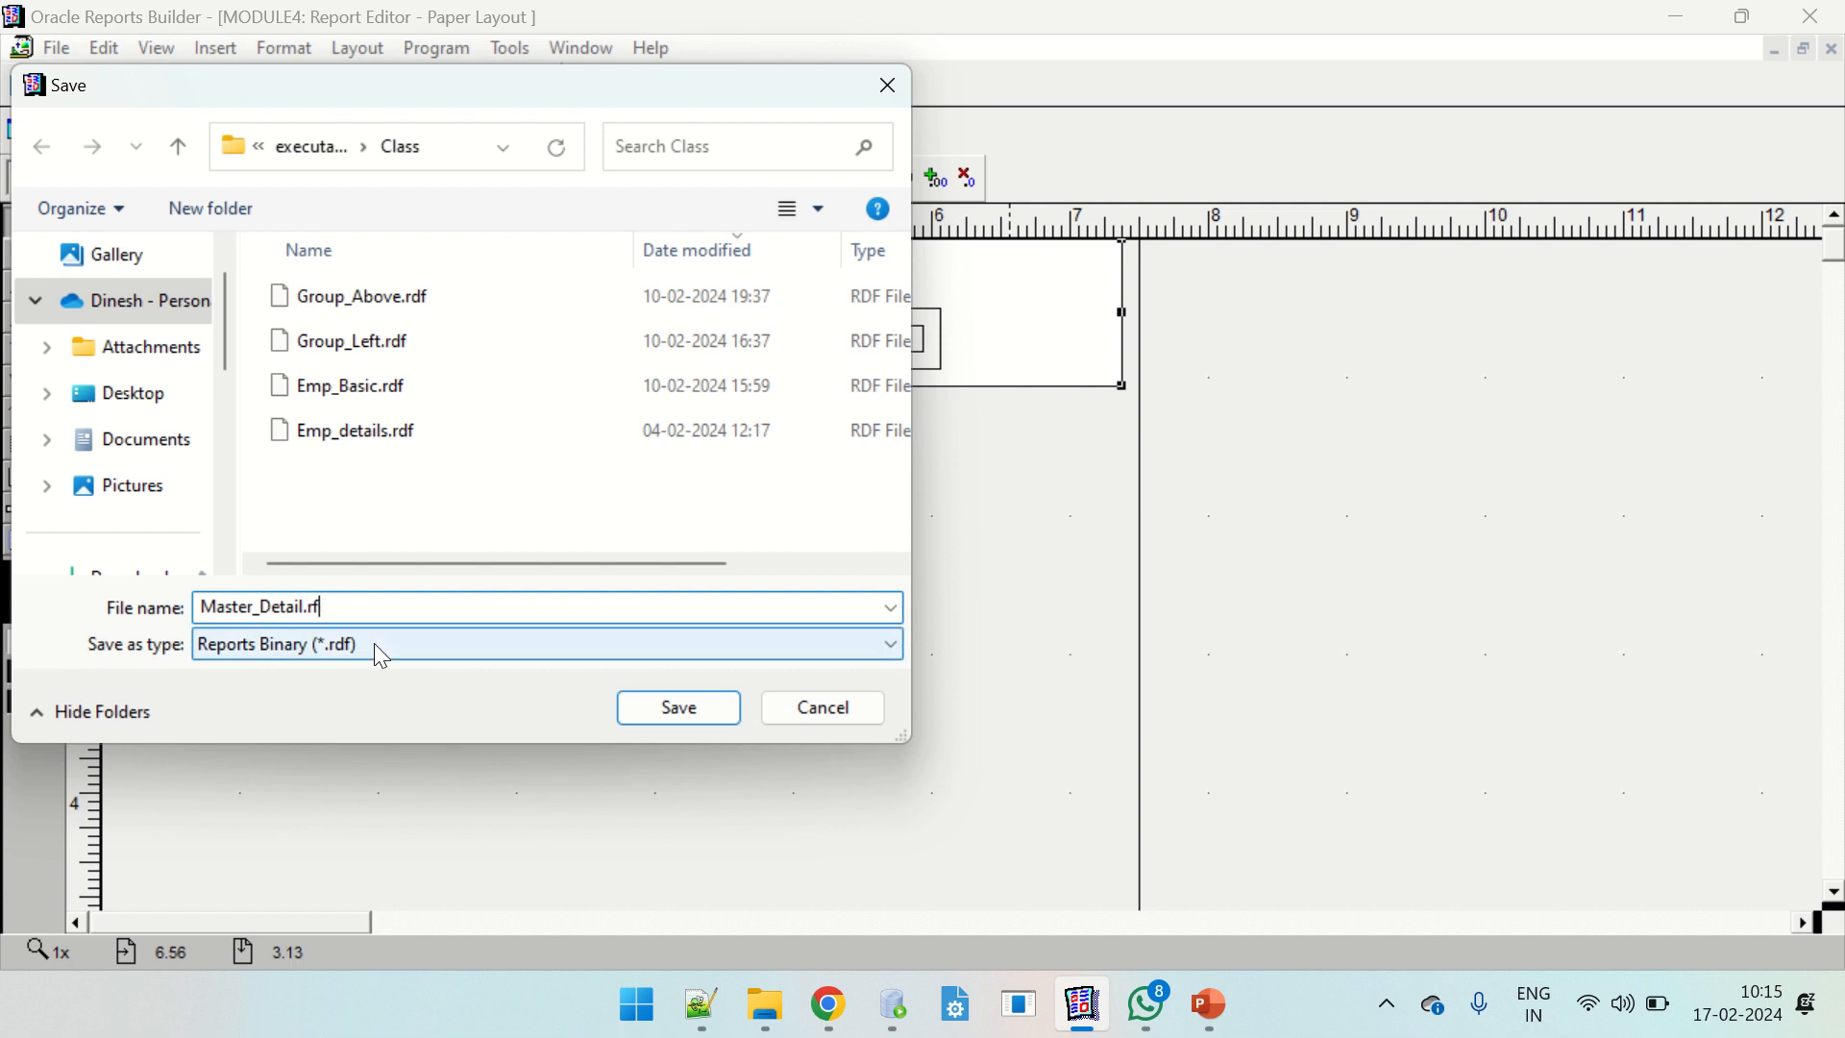
key("BackSpace")
key("BackSpace")
type("df")
left_click(673, 707)
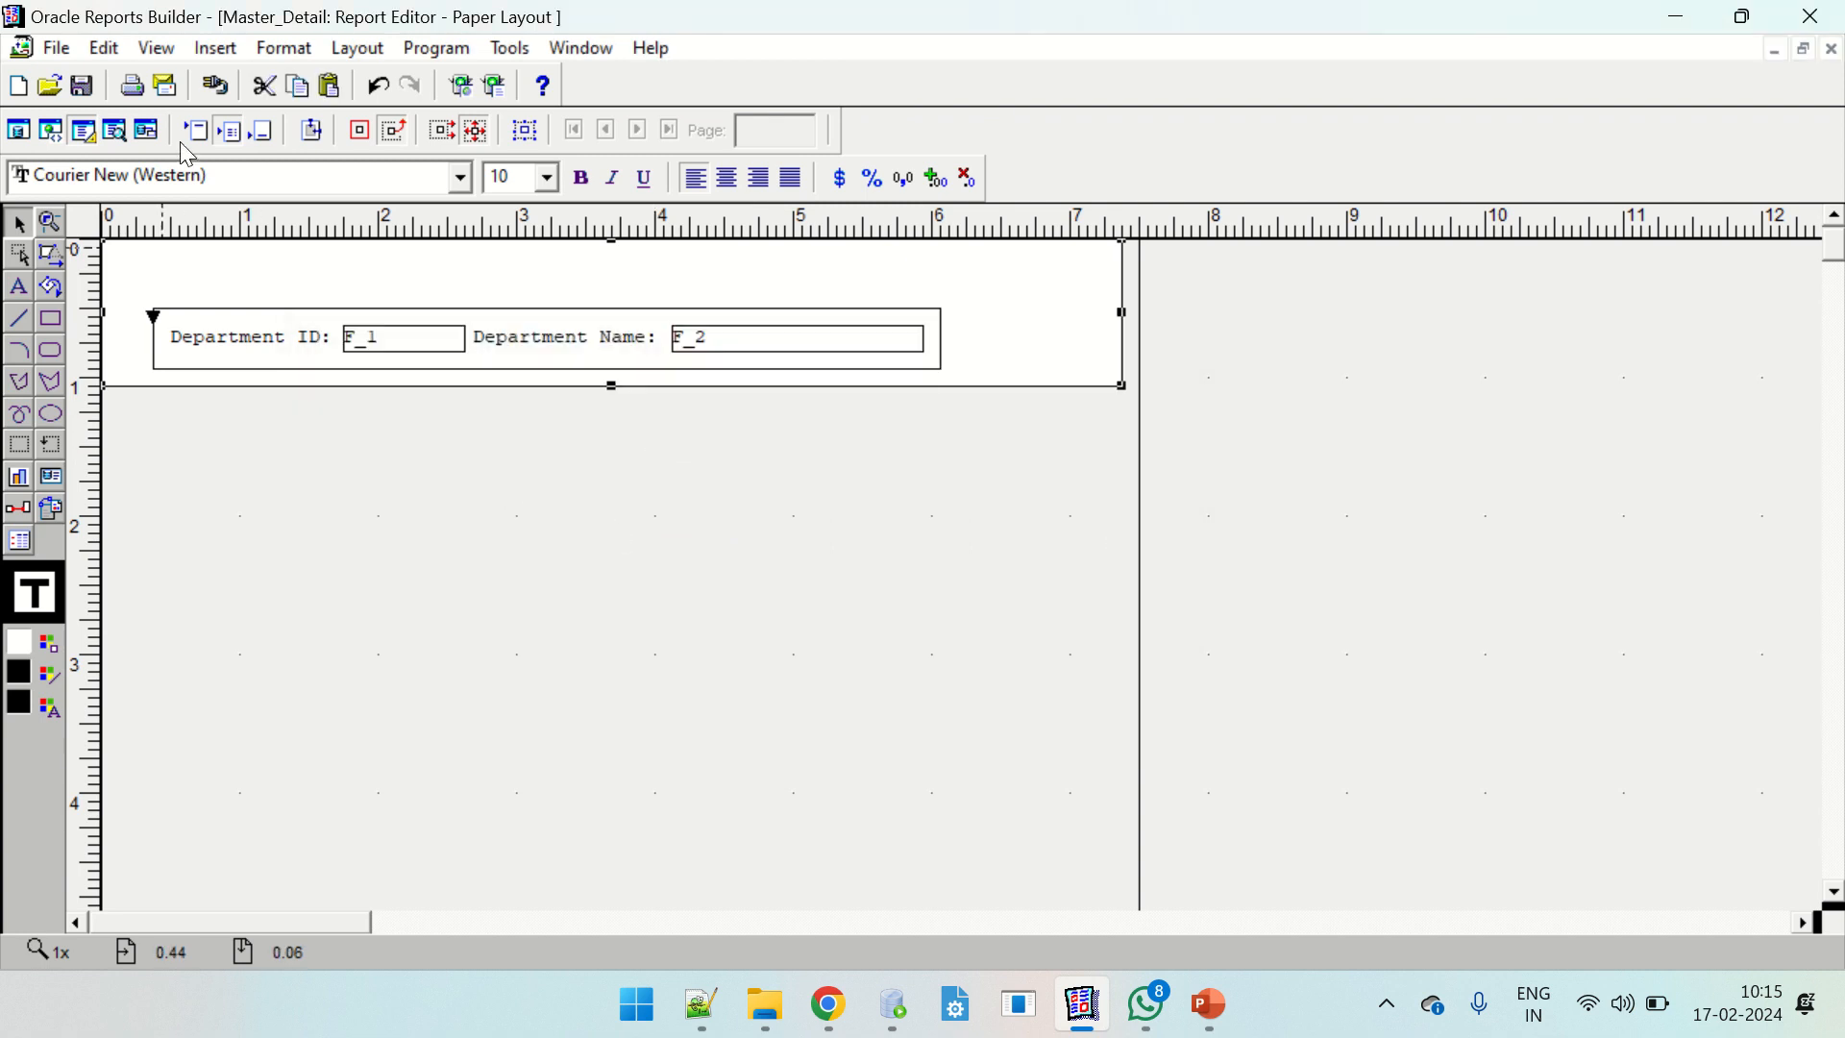
Run the report in the paper design view to examine the department output.
left_click(117, 140)
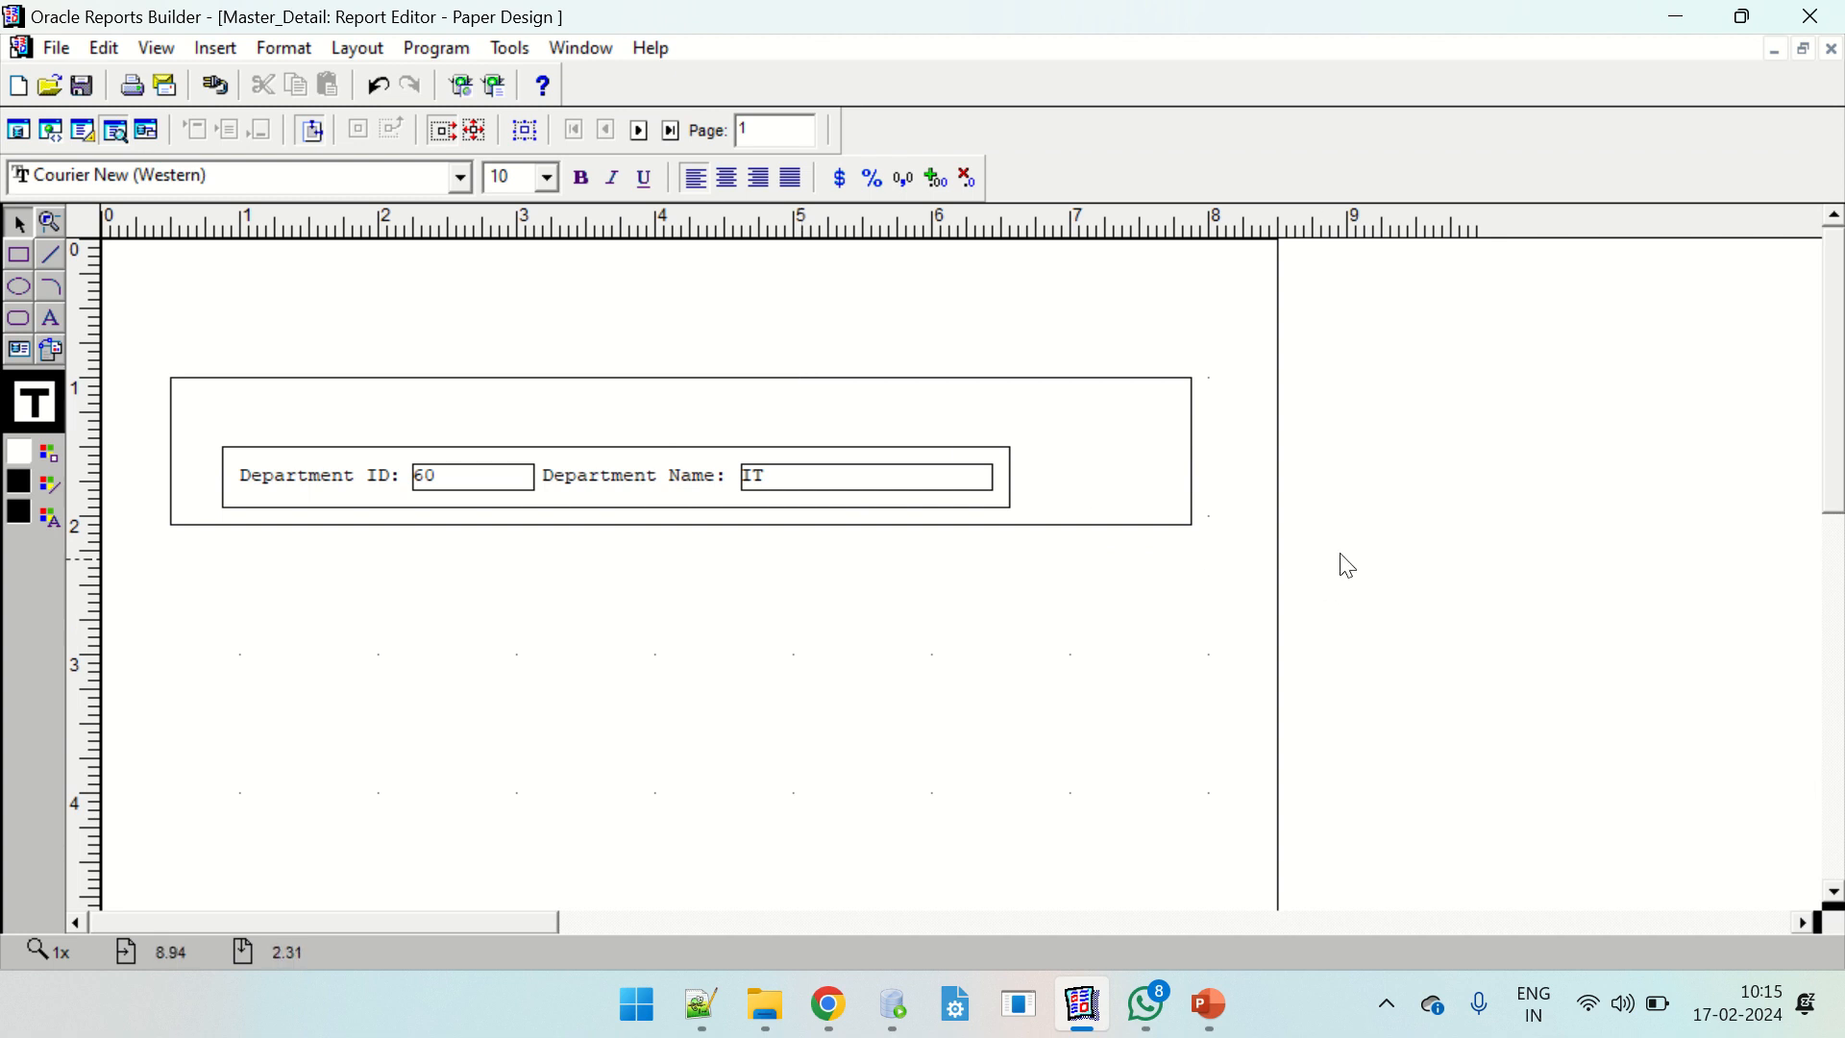
left_click_drag(1838, 342, 1830, 257)
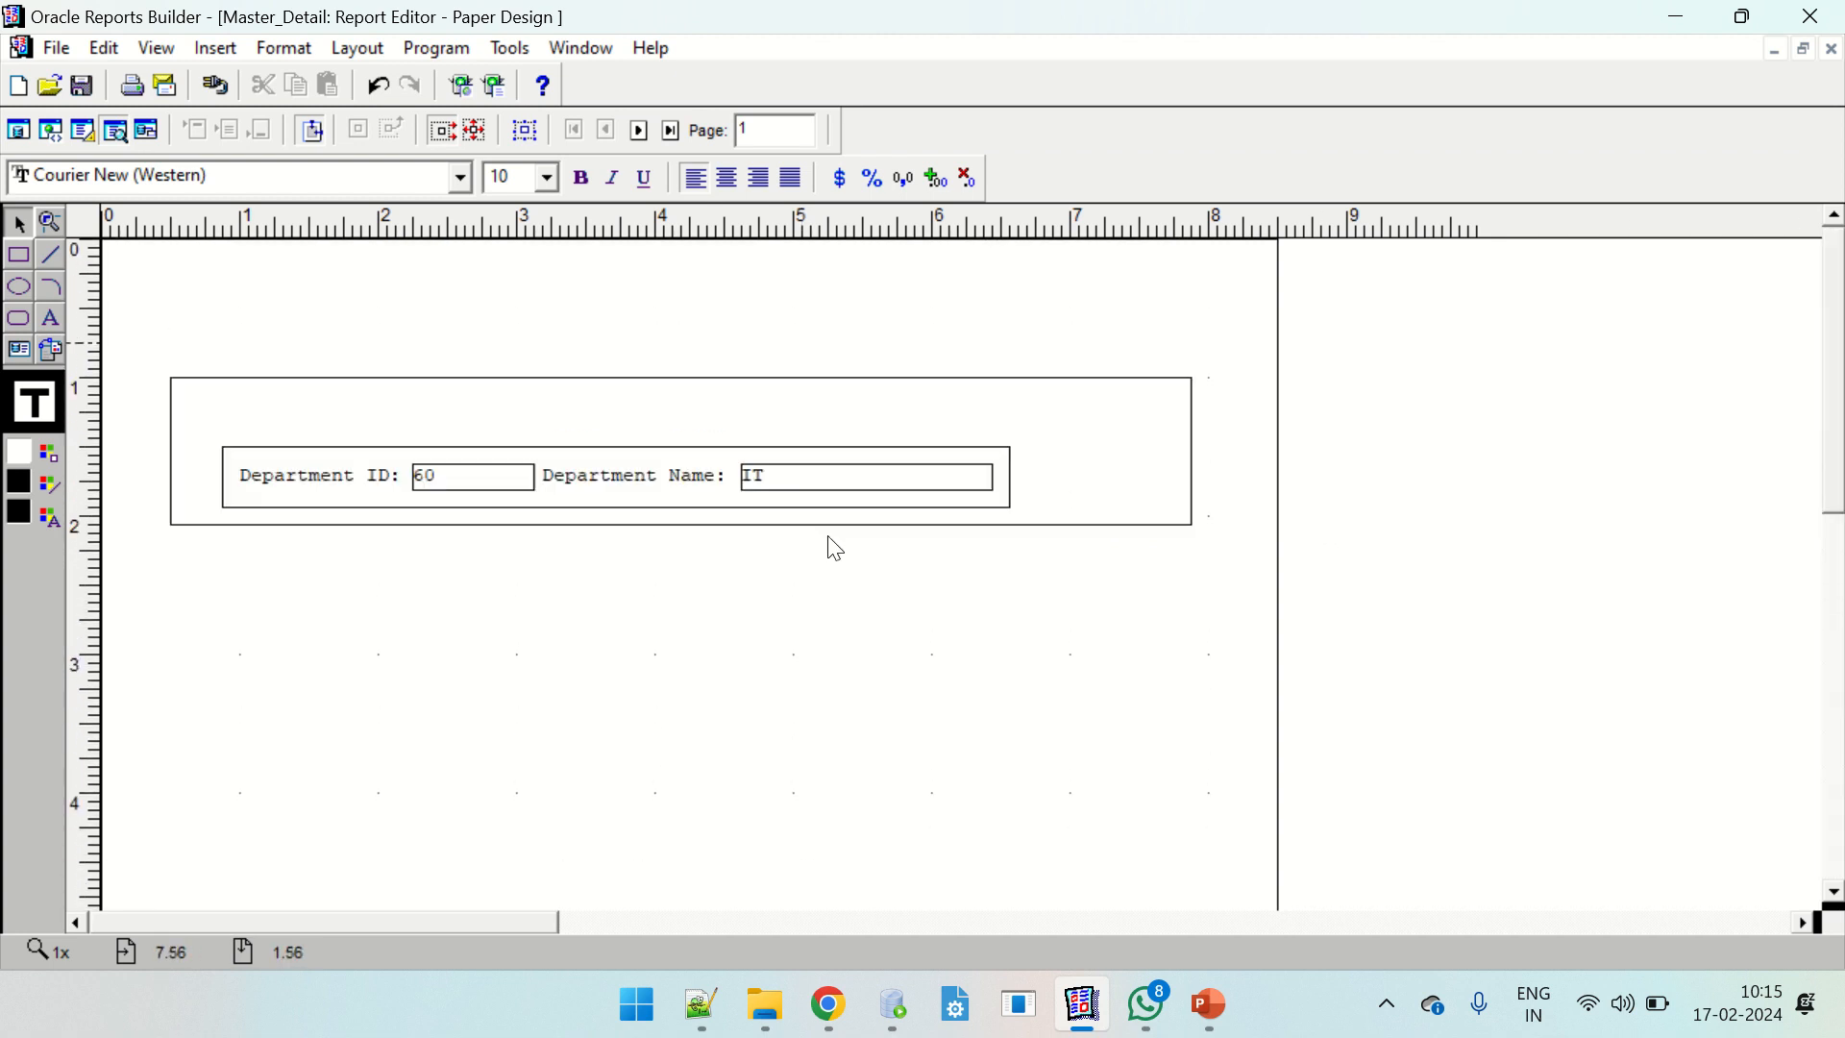
Page forward through the report output to examine the department printed on each page, and return to the first page.
left_click(421, 478)
left_click(788, 476)
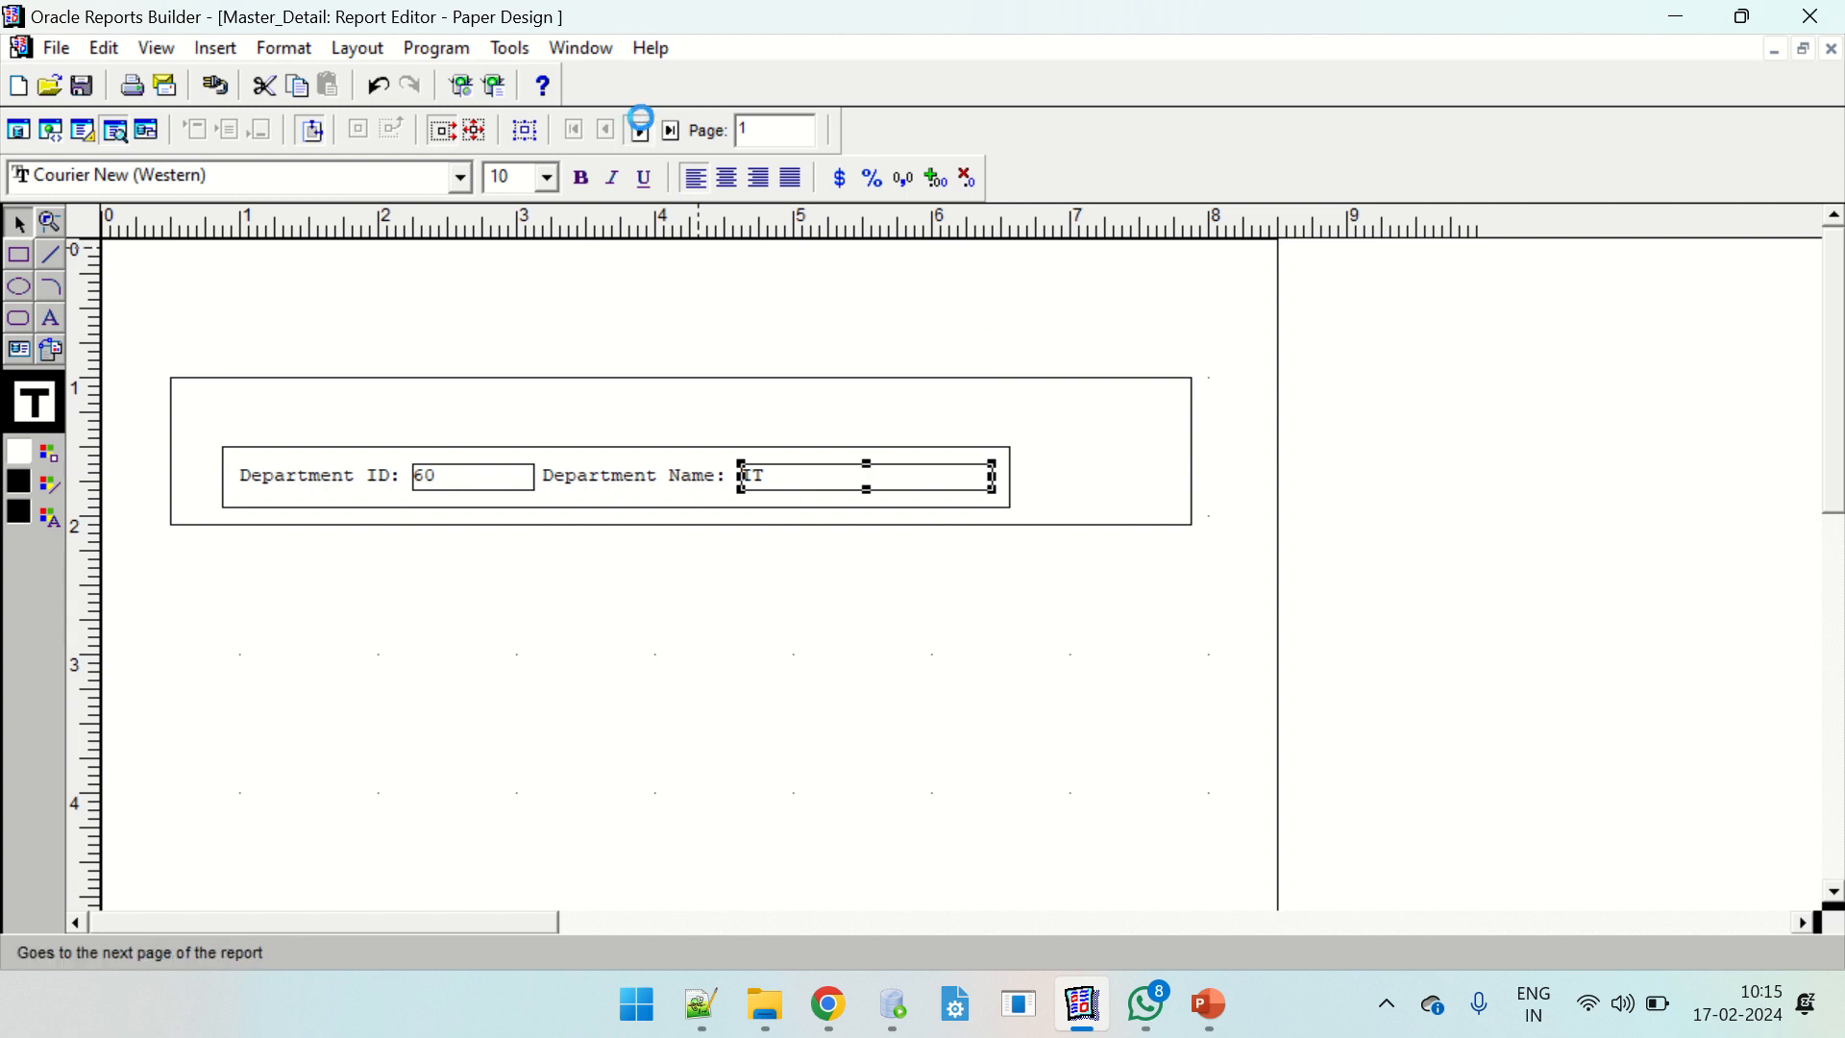
left_click(639, 131)
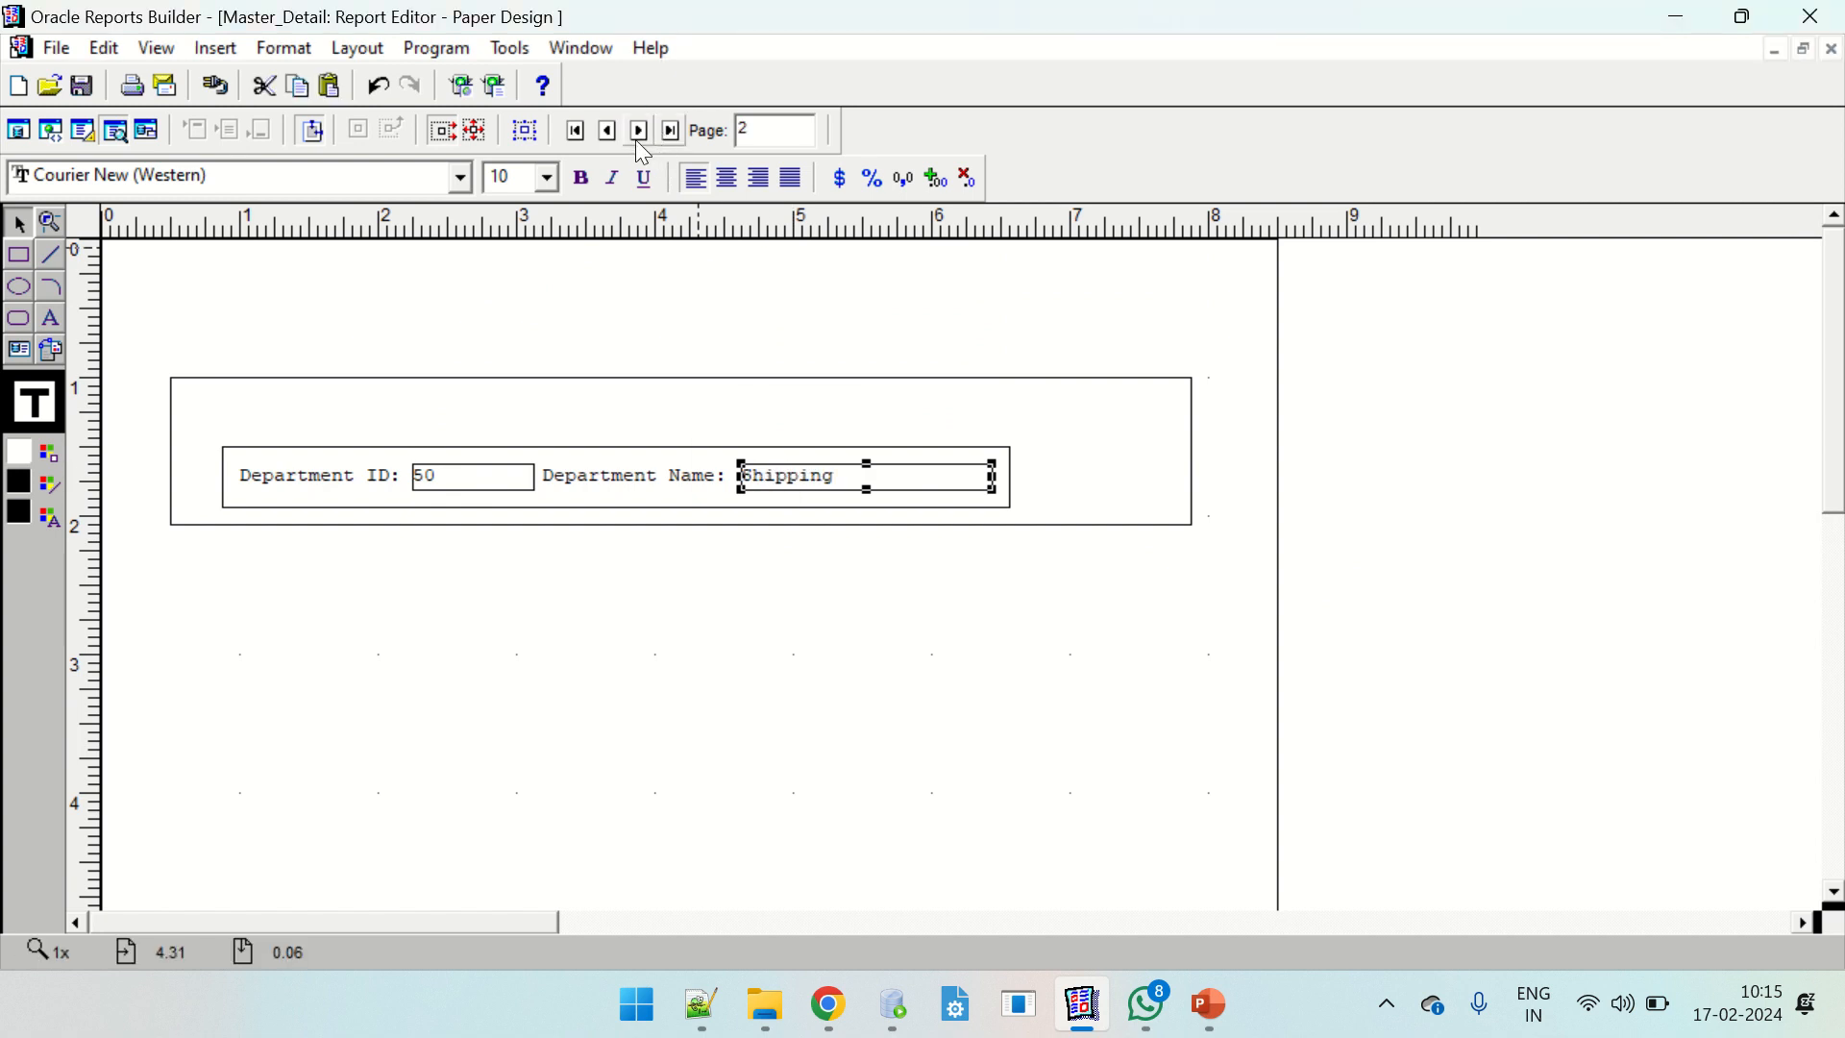
left_click(639, 131)
left_click(583, 135)
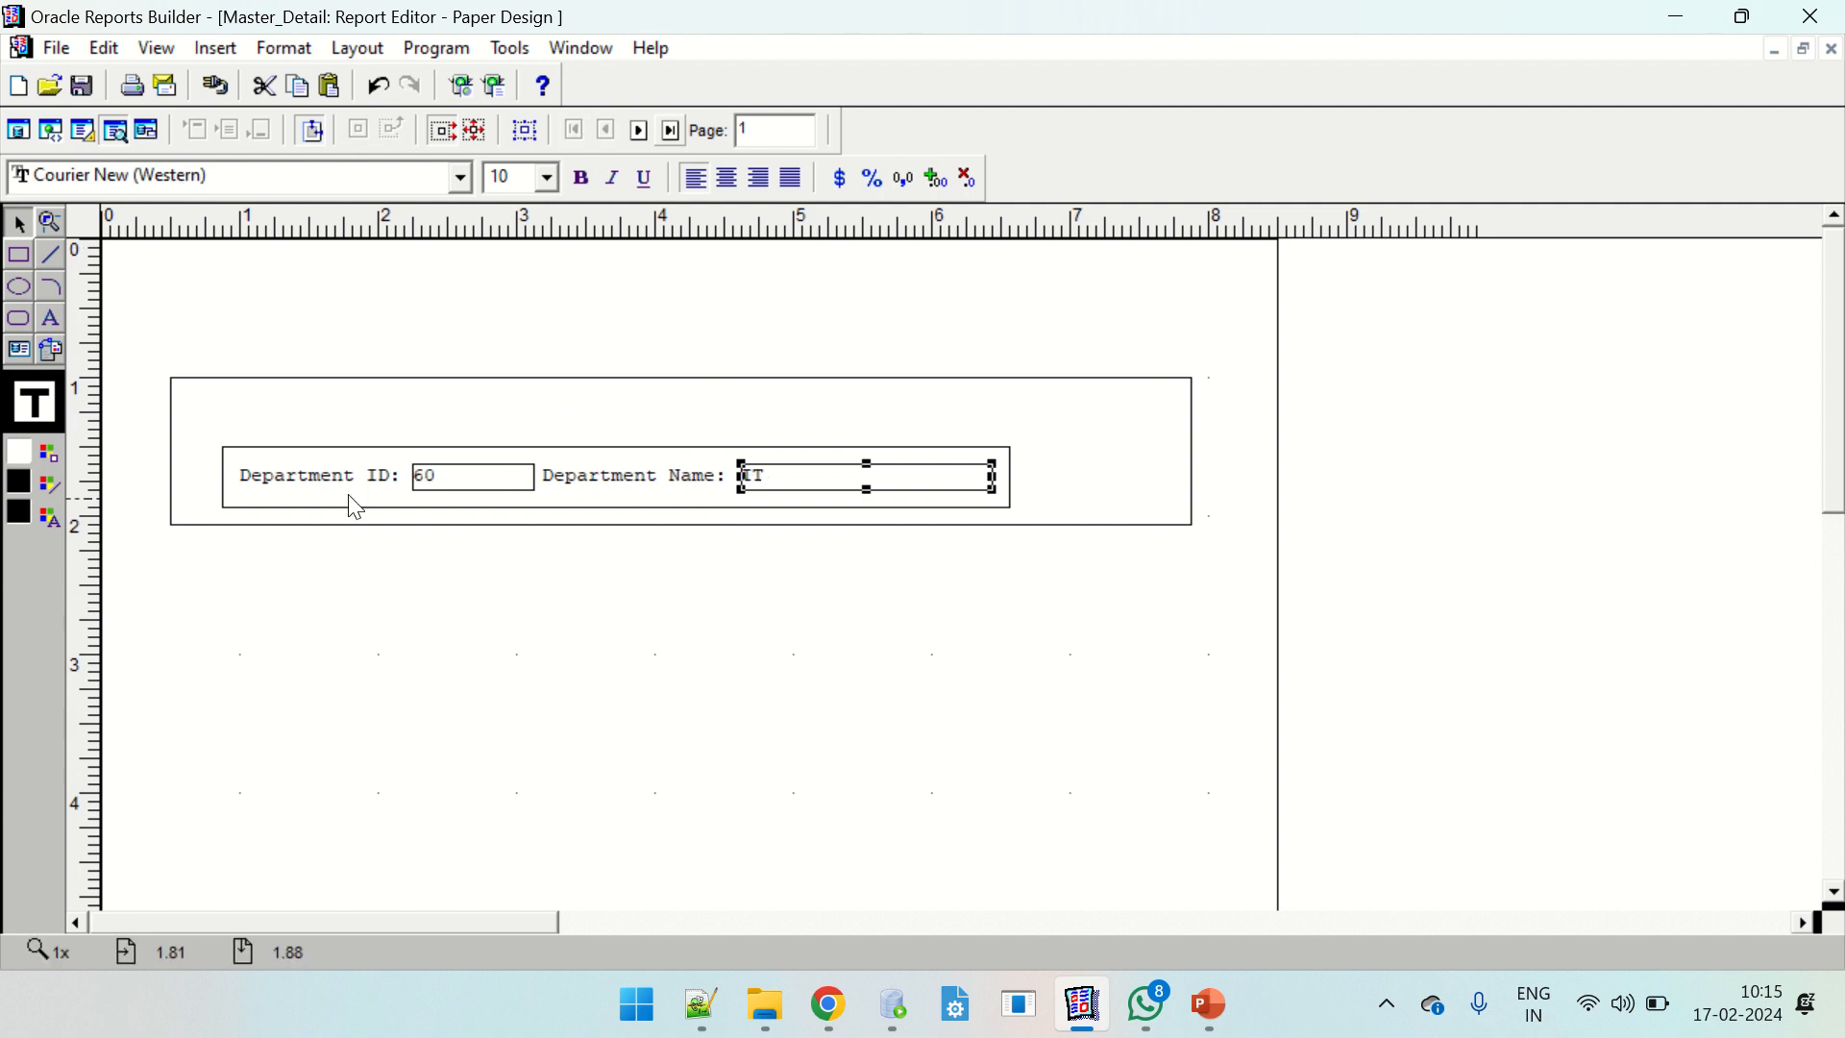
In the paper layout, lower the outer frame's bottom edge to about 1.1 inches and open the frame's properties.
left_click(85, 129)
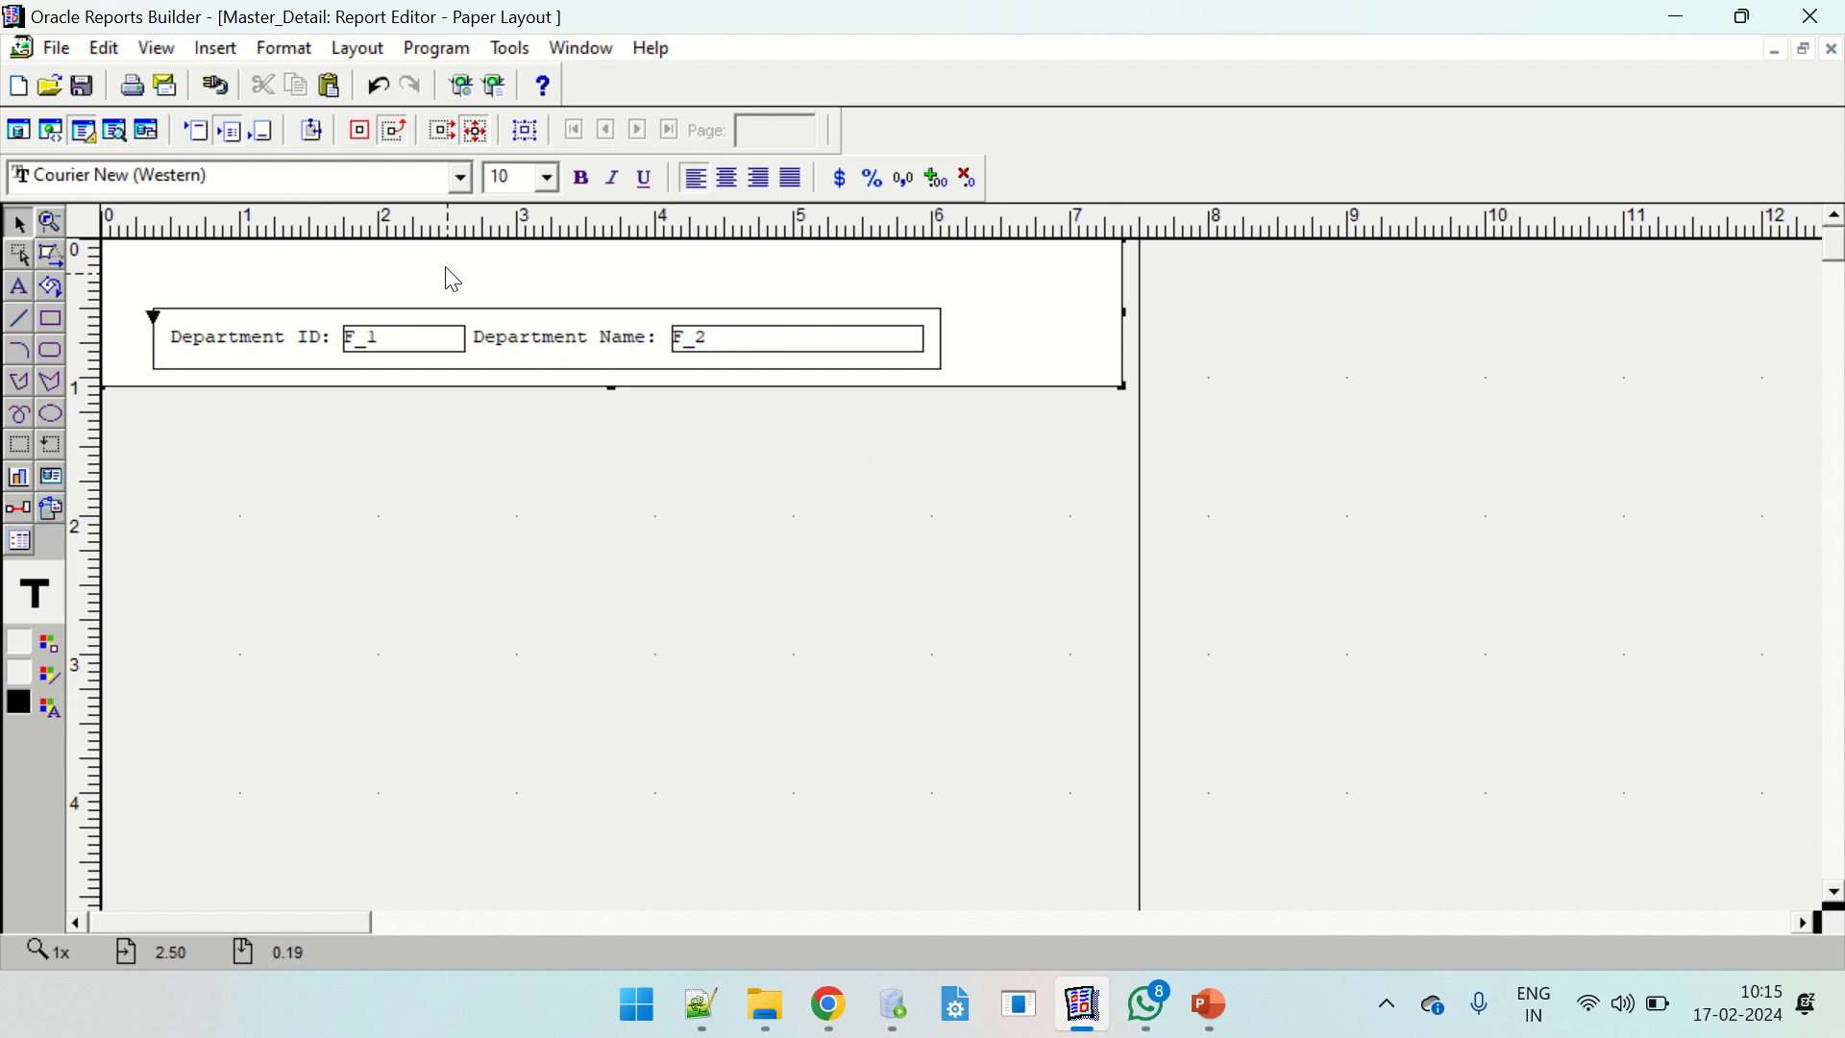
left_click(323, 267)
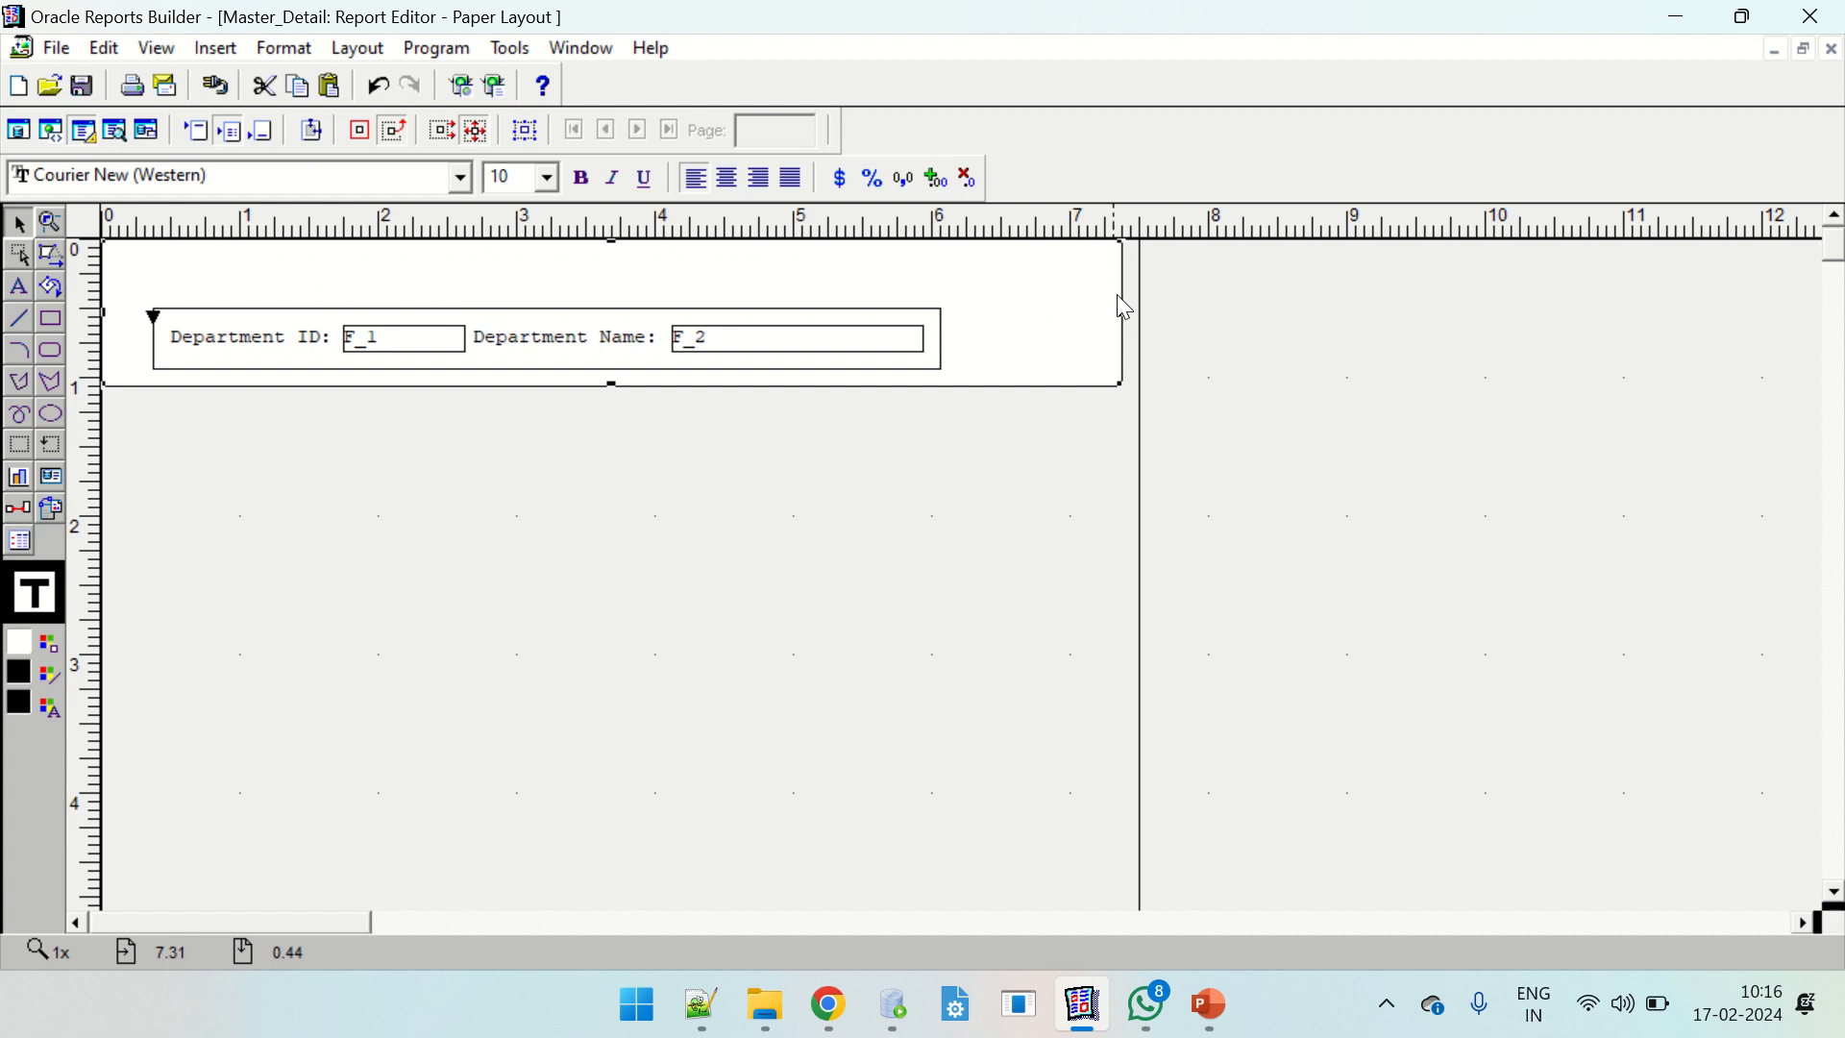
mouse_move(614, 388)
left_mouse_down()
mouse_move(610, 610)
mouse_move(618, 443)
mouse_move(626, 615)
mouse_move(641, 402)
left_mouse_up()
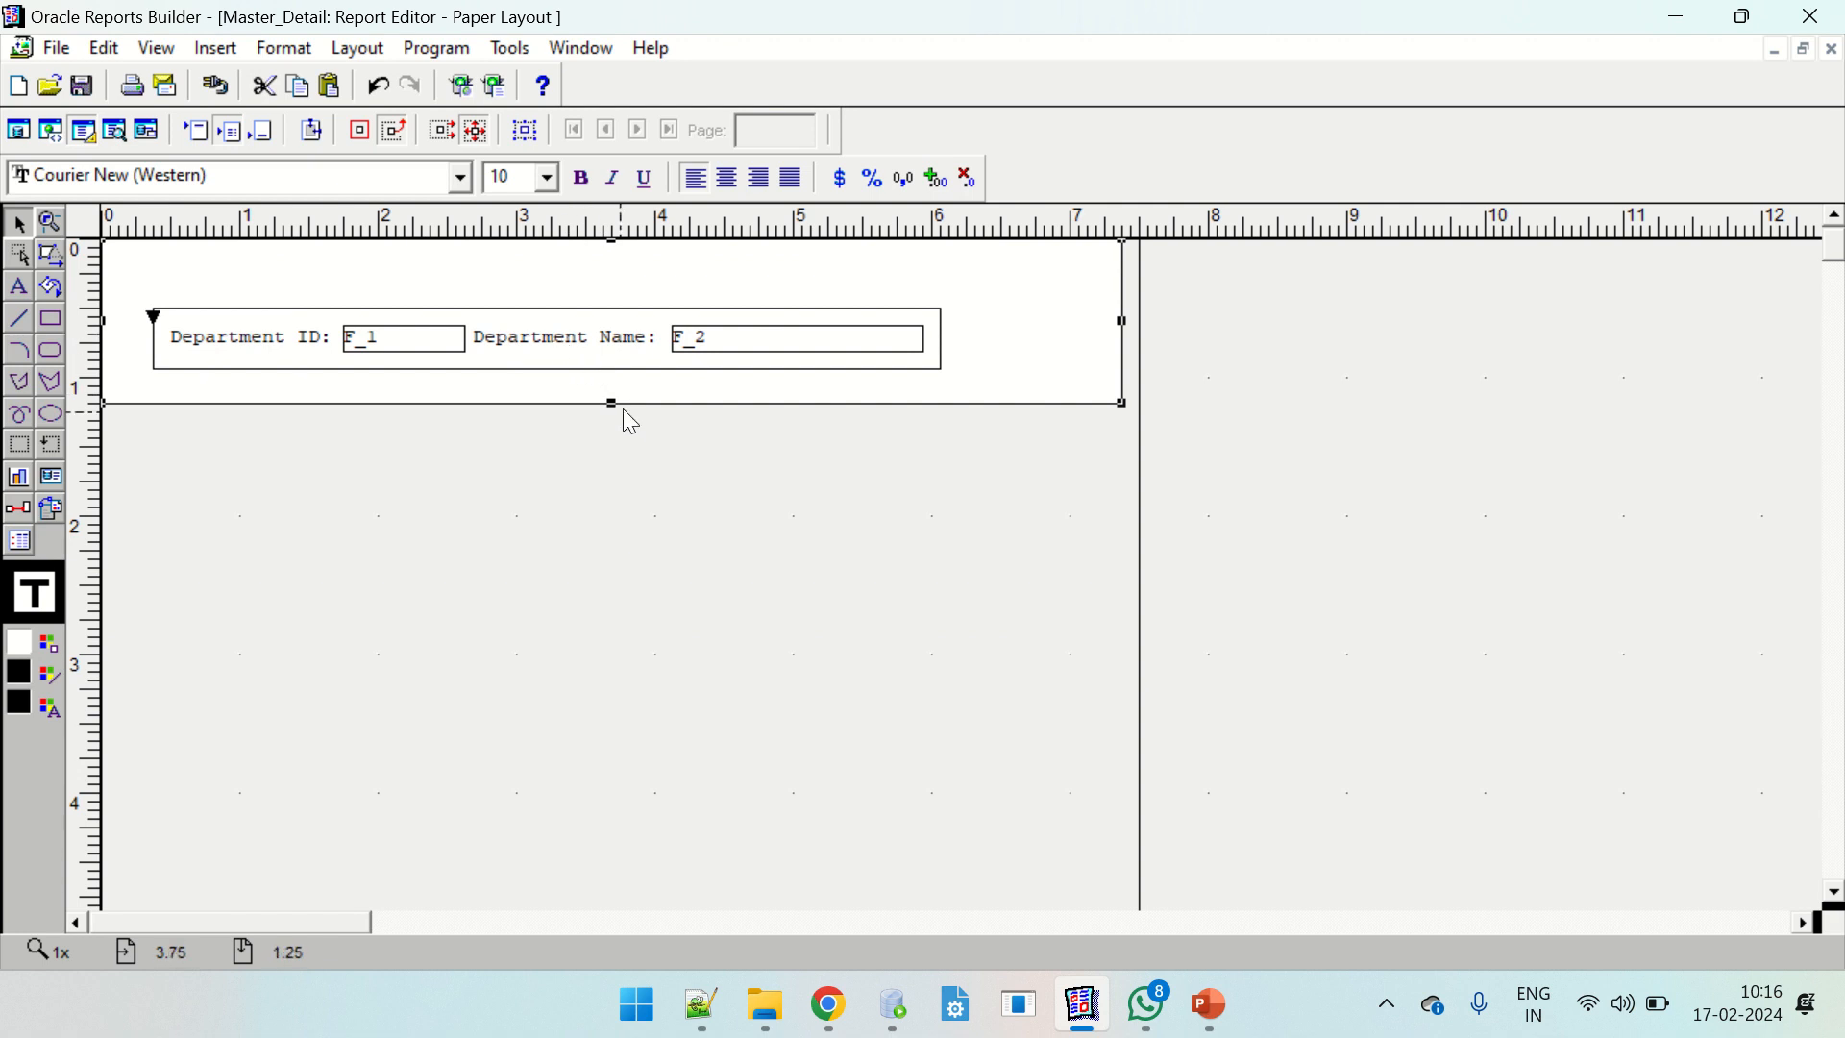
mouse_move(612, 408)
left_mouse_down()
mouse_move(622, 638)
mouse_move(609, 387)
mouse_move(625, 388)
left_mouse_up()
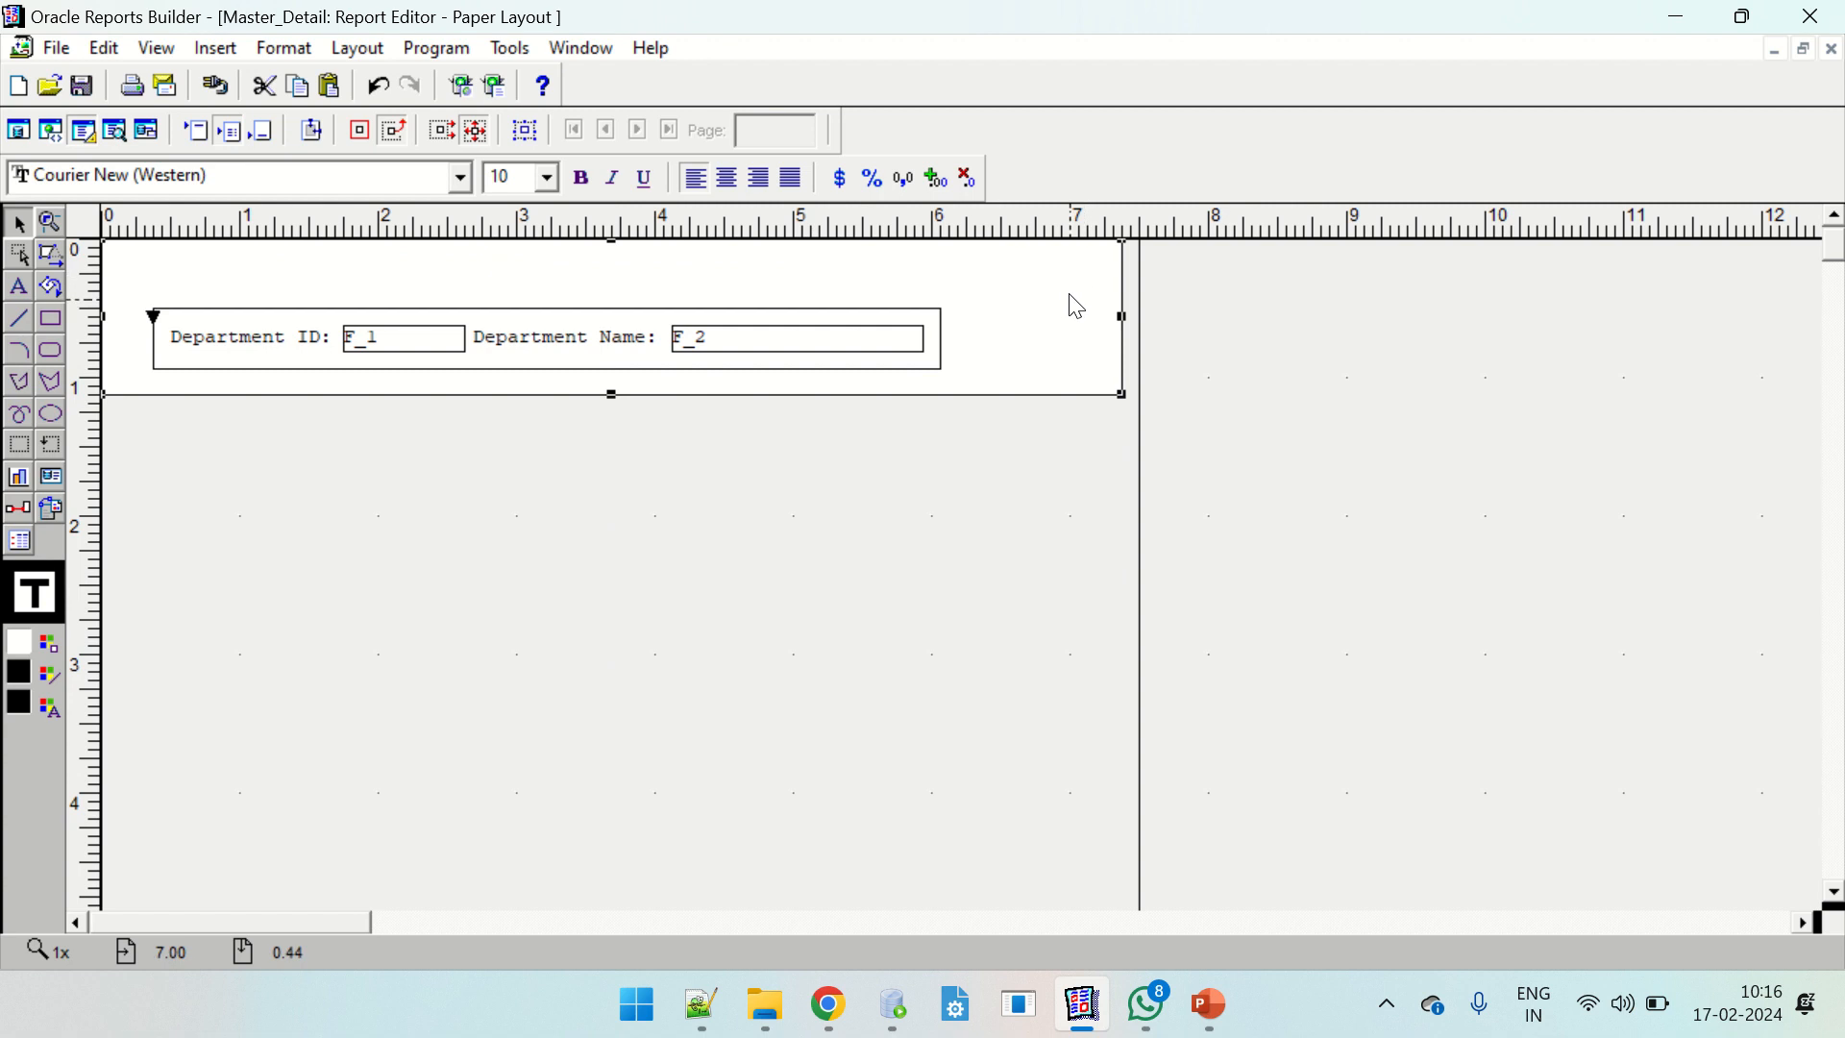
left_click(1068, 293)
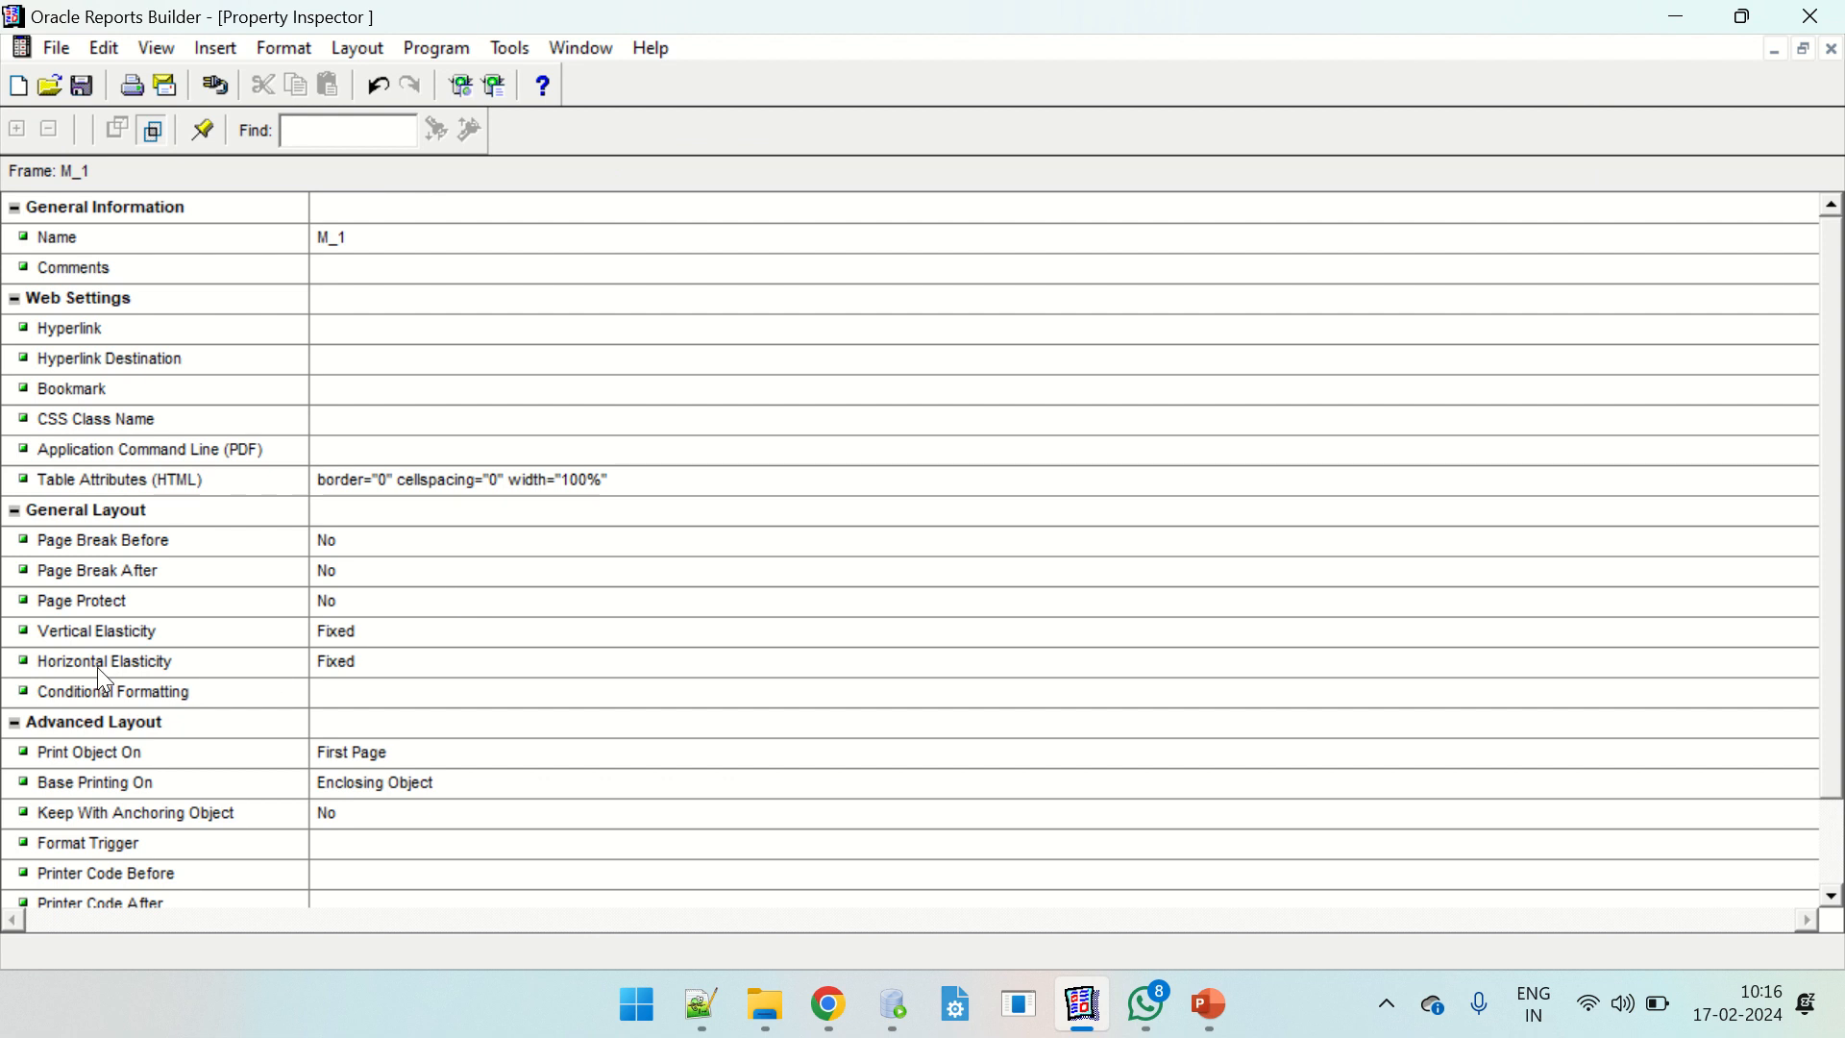
Set the outer frame's horizontal elasticity to Expand.
left_click(236, 663)
left_click(392, 671)
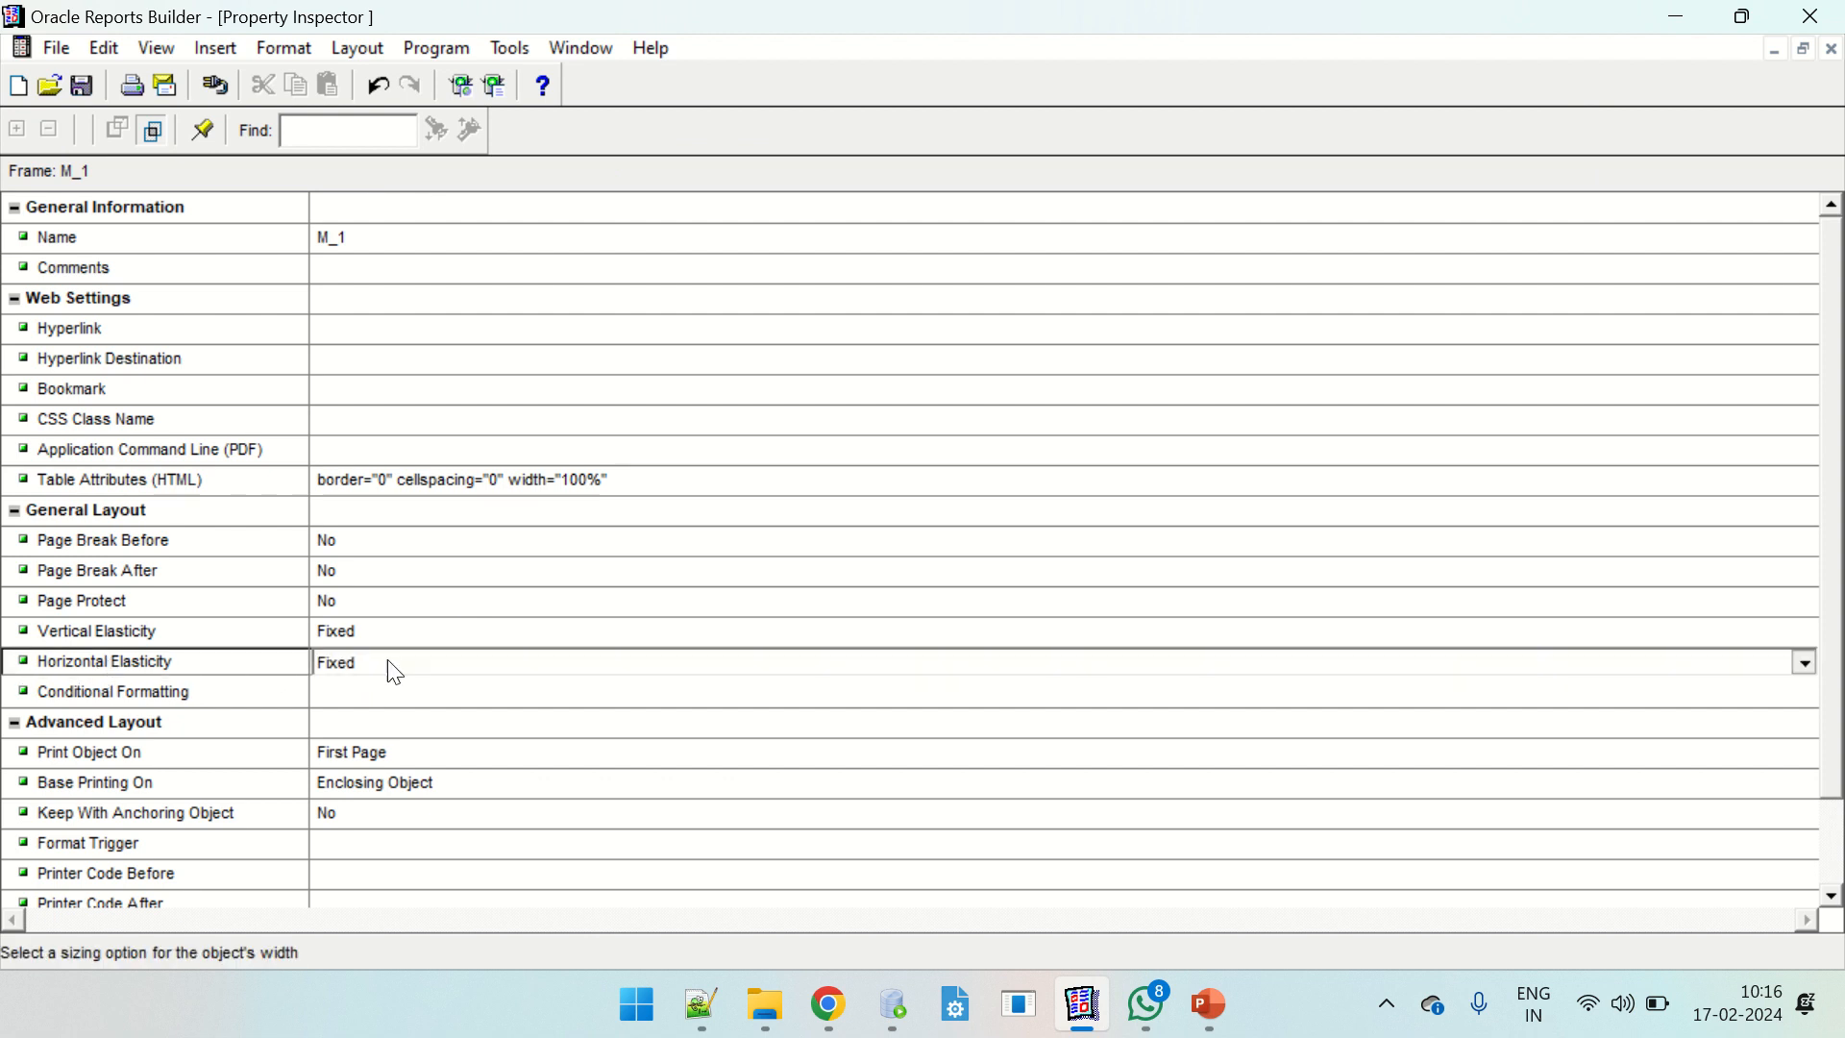
left_click(394, 672)
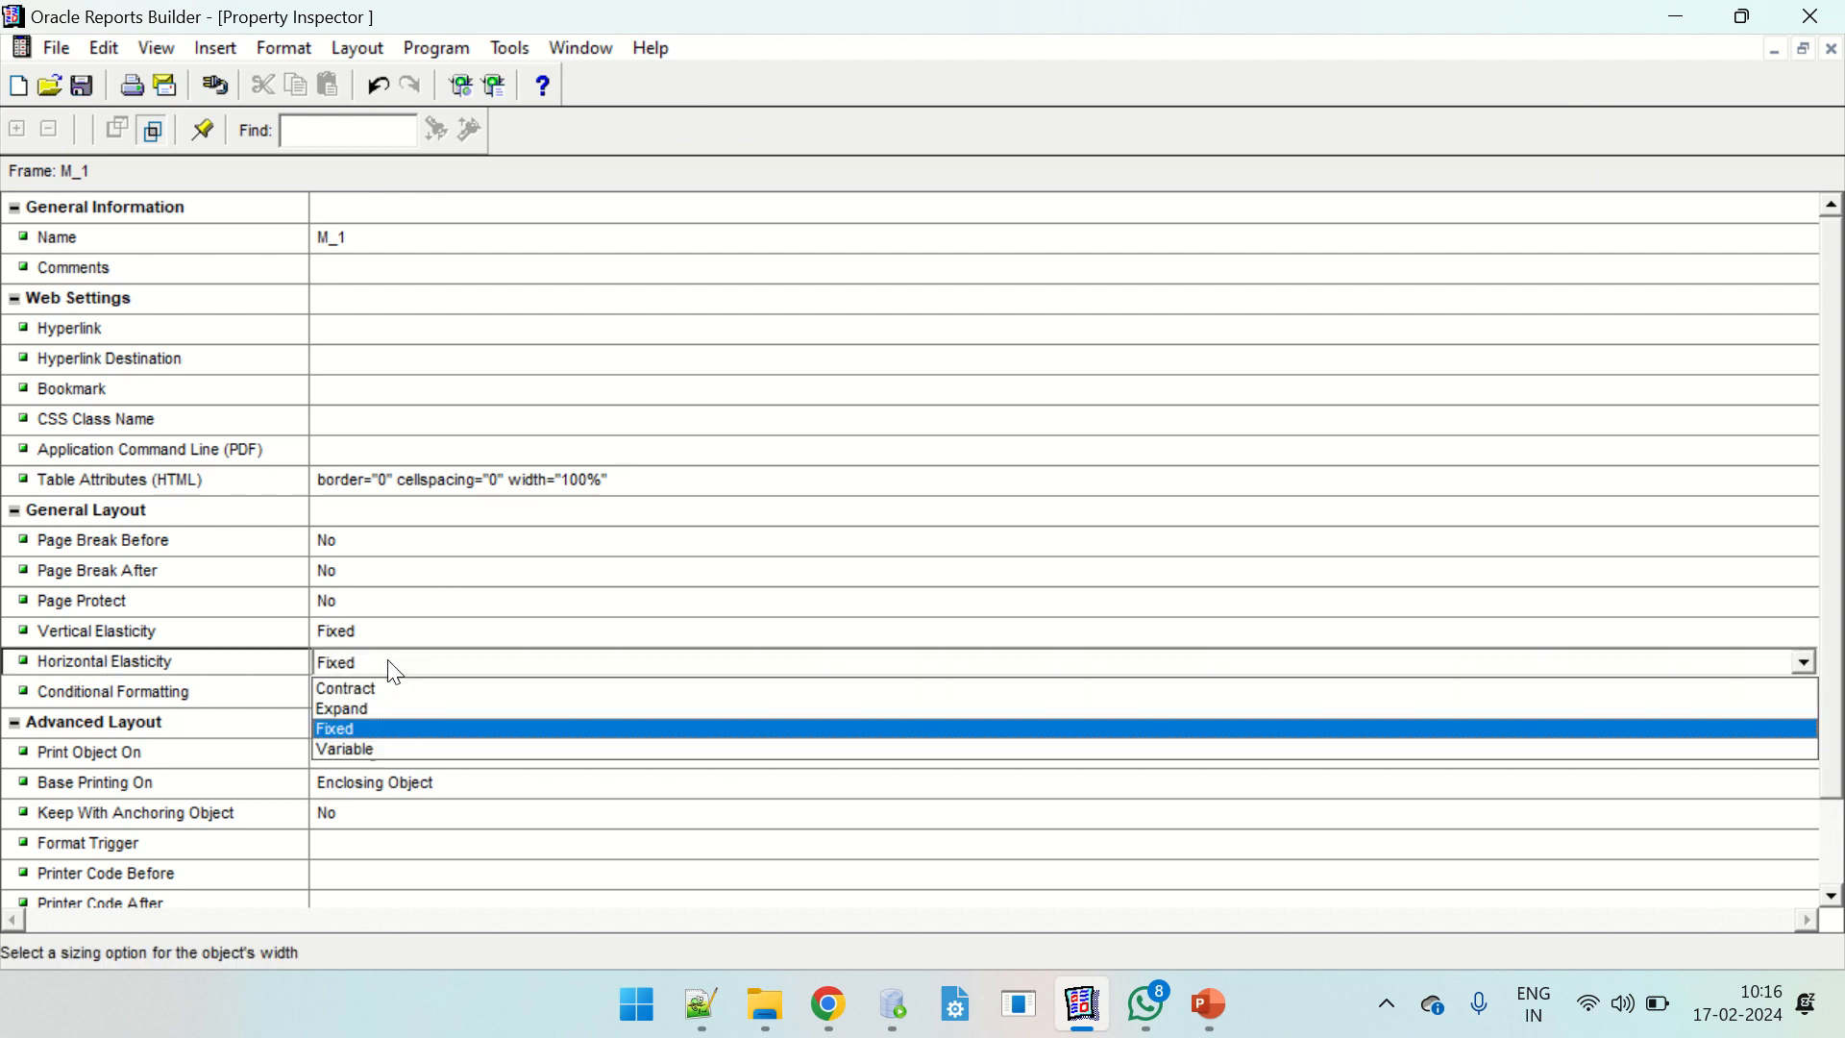
left_click(340, 711)
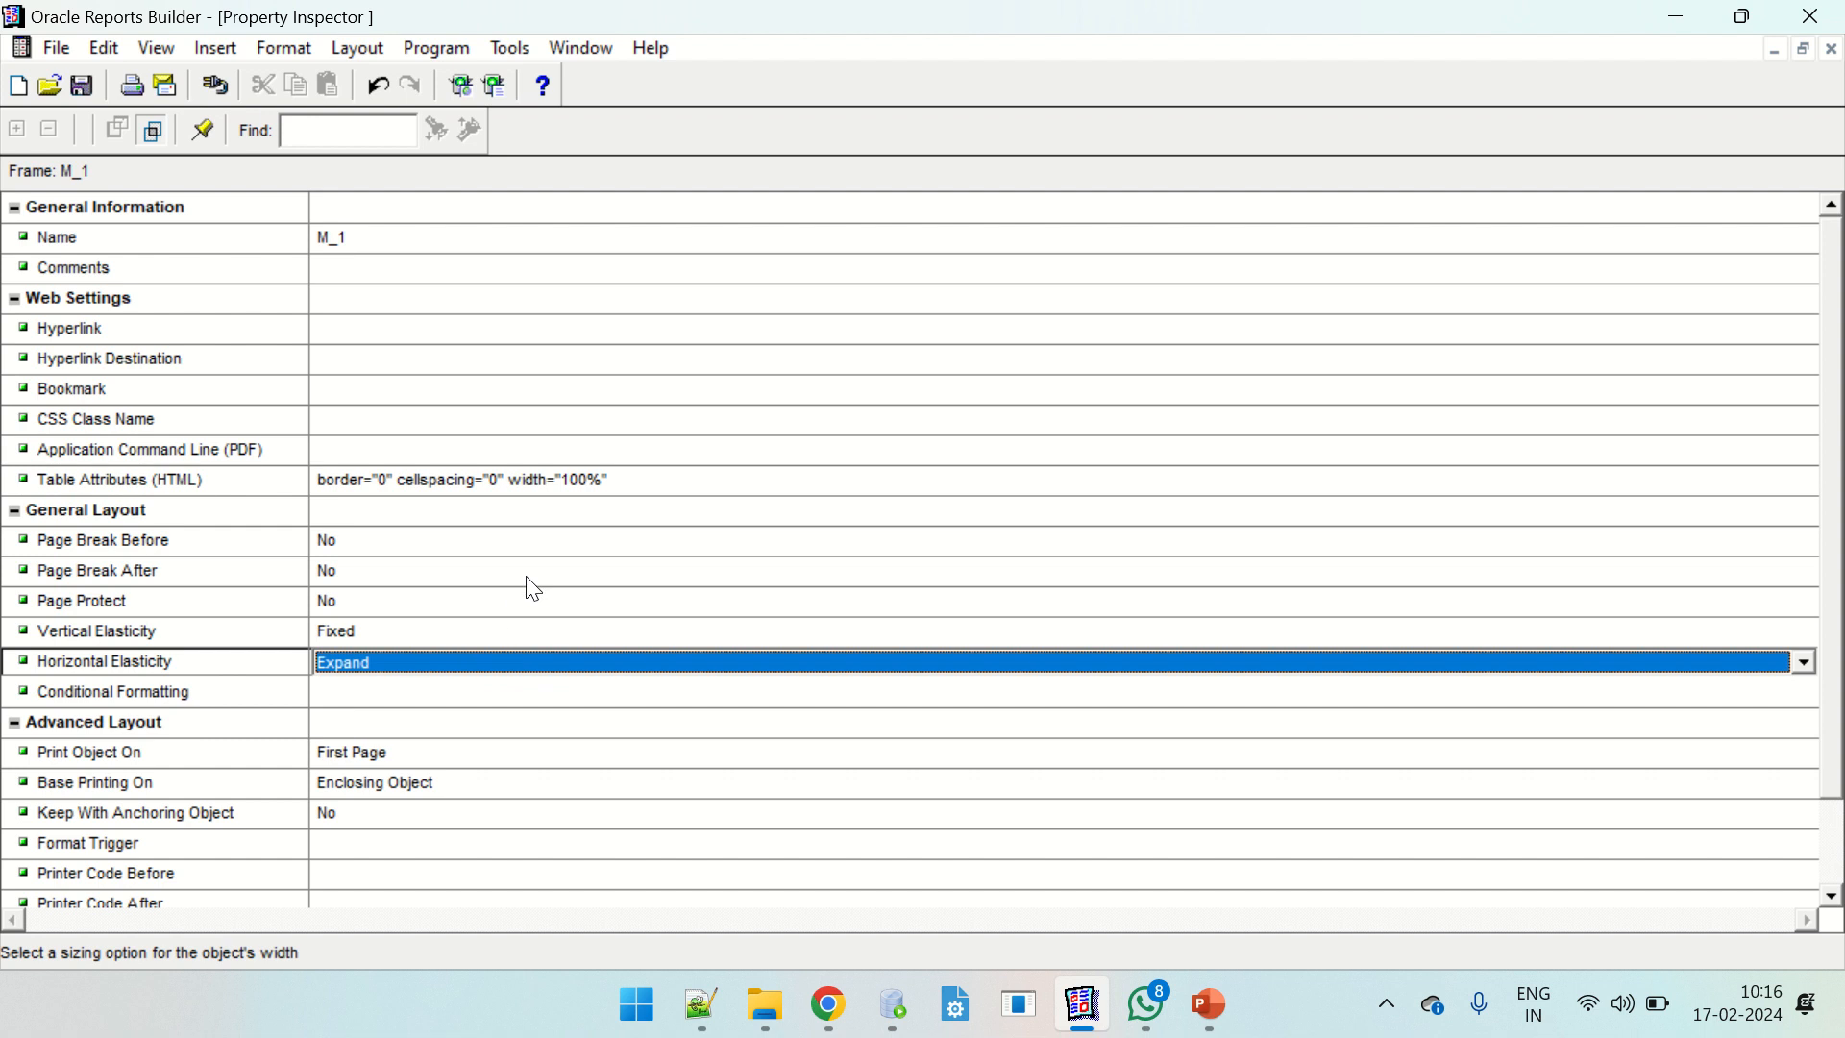
left_click(528, 575)
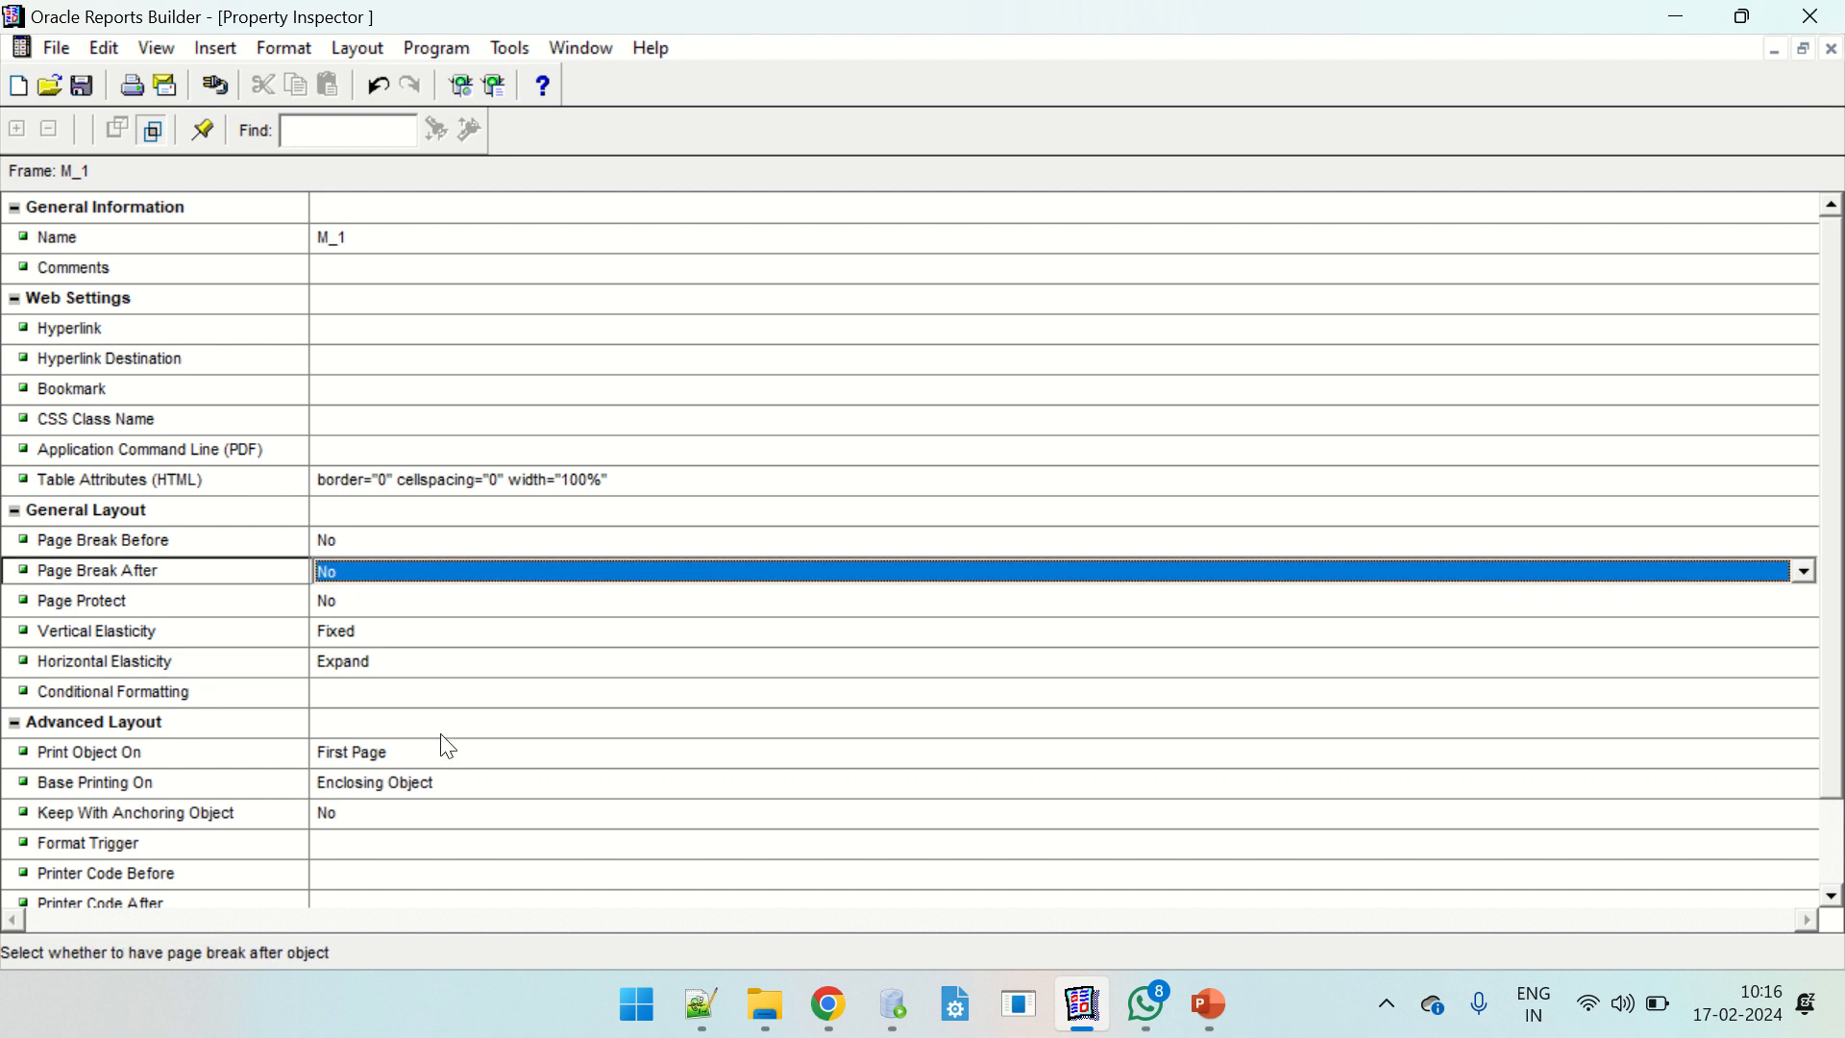
left_click(342, 663)
left_click(365, 663)
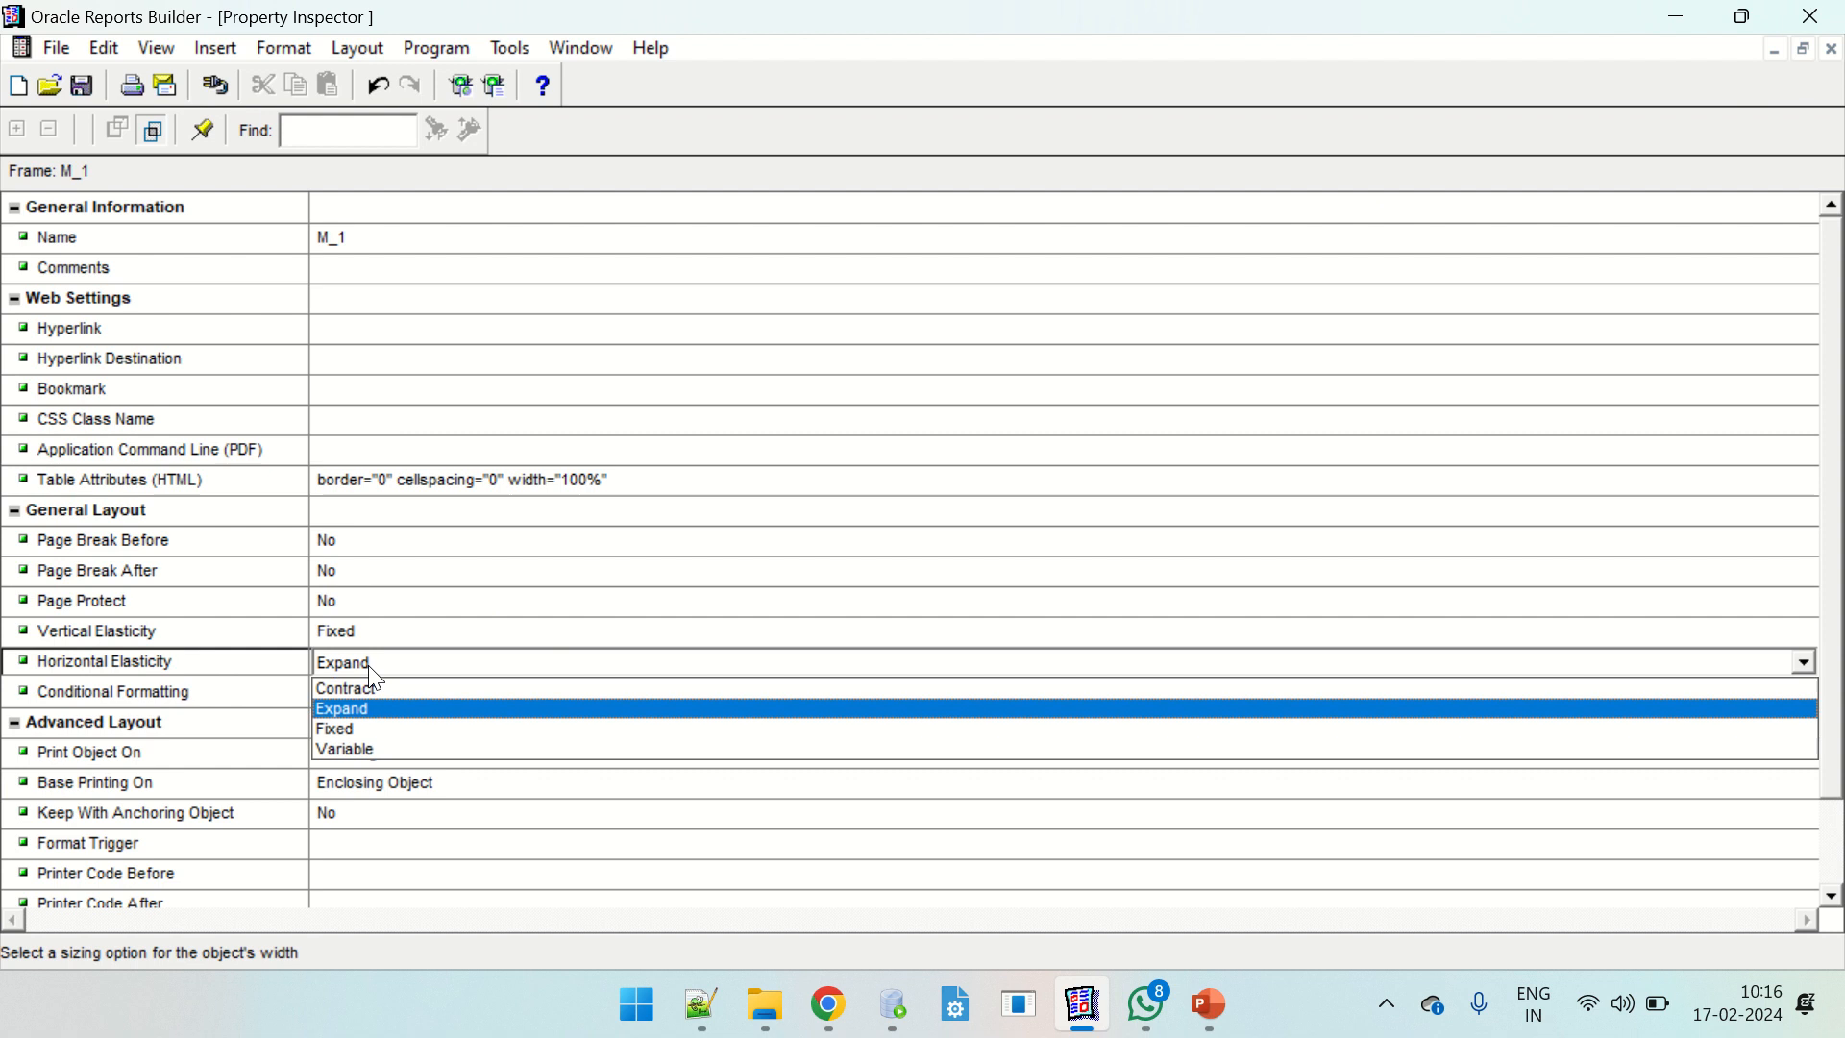
left_click(354, 711)
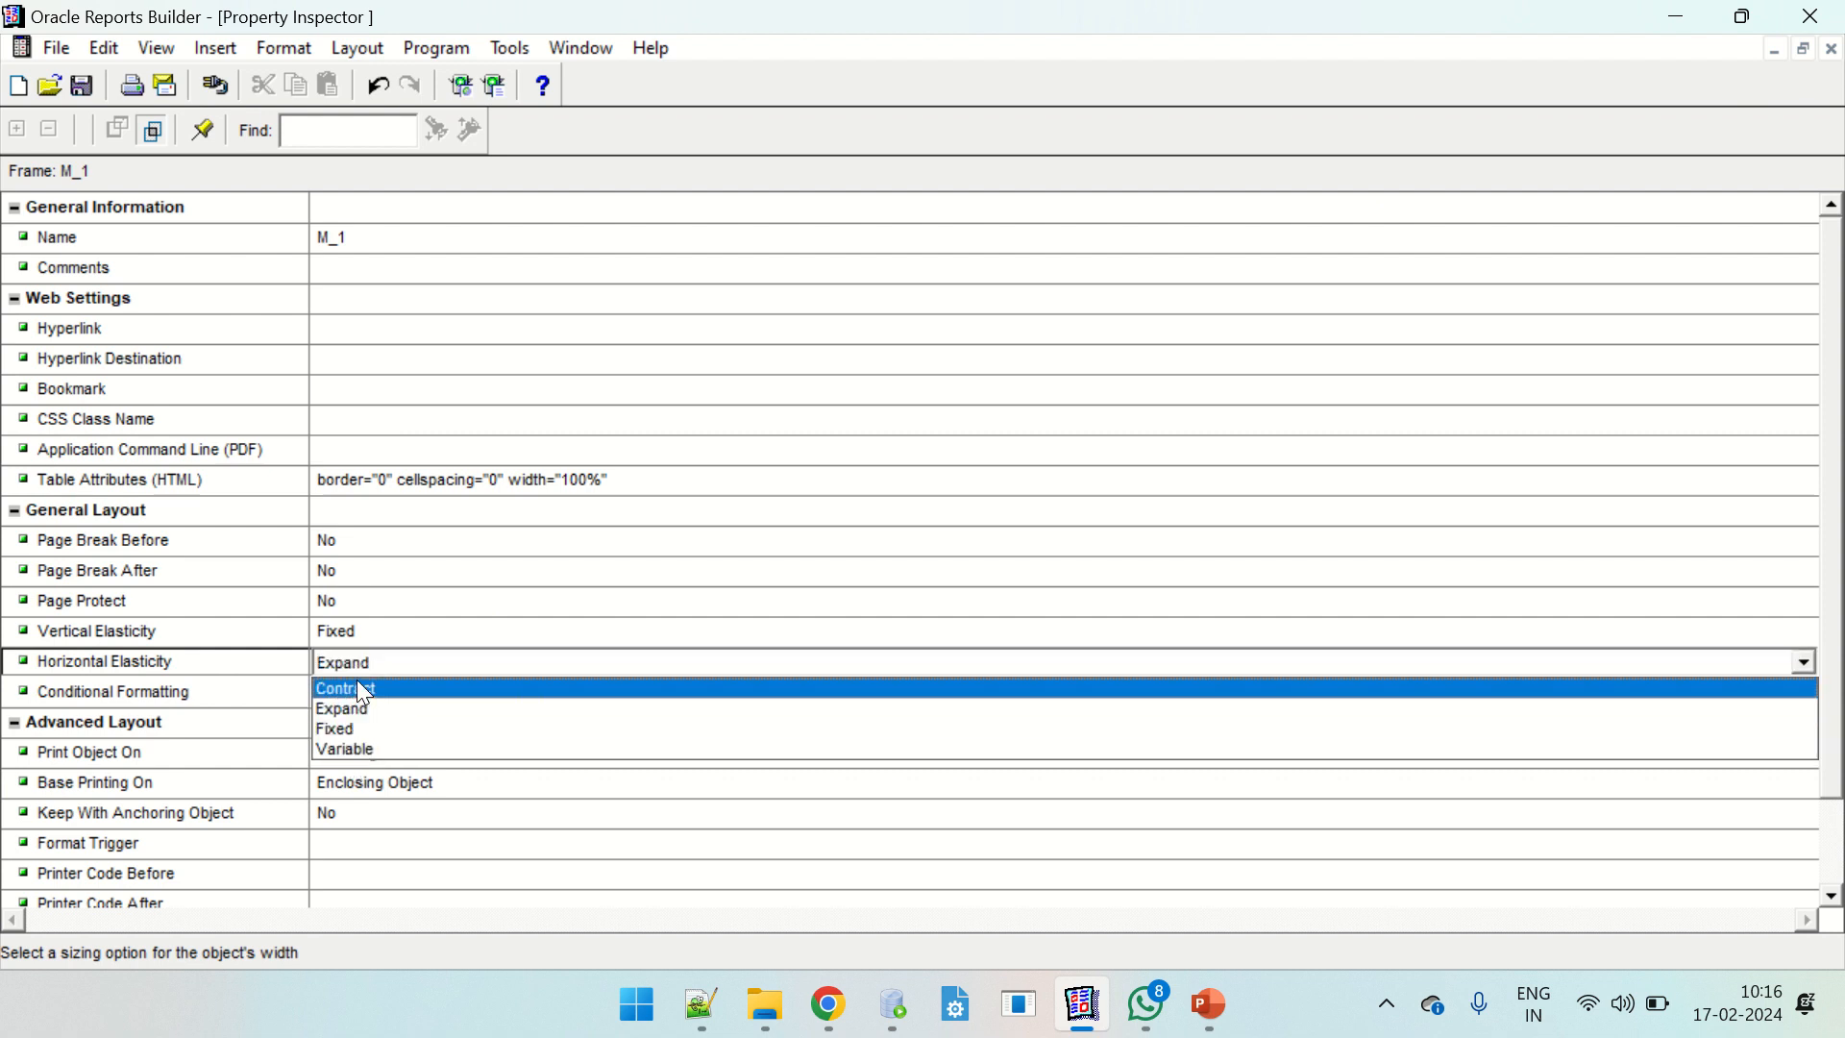
Set the outer frame's vertical elasticity to Expand and its horizontal elasticity to Fixed, and return to the paper layout.
left_click(378, 621)
left_click(382, 626)
left_click(387, 639)
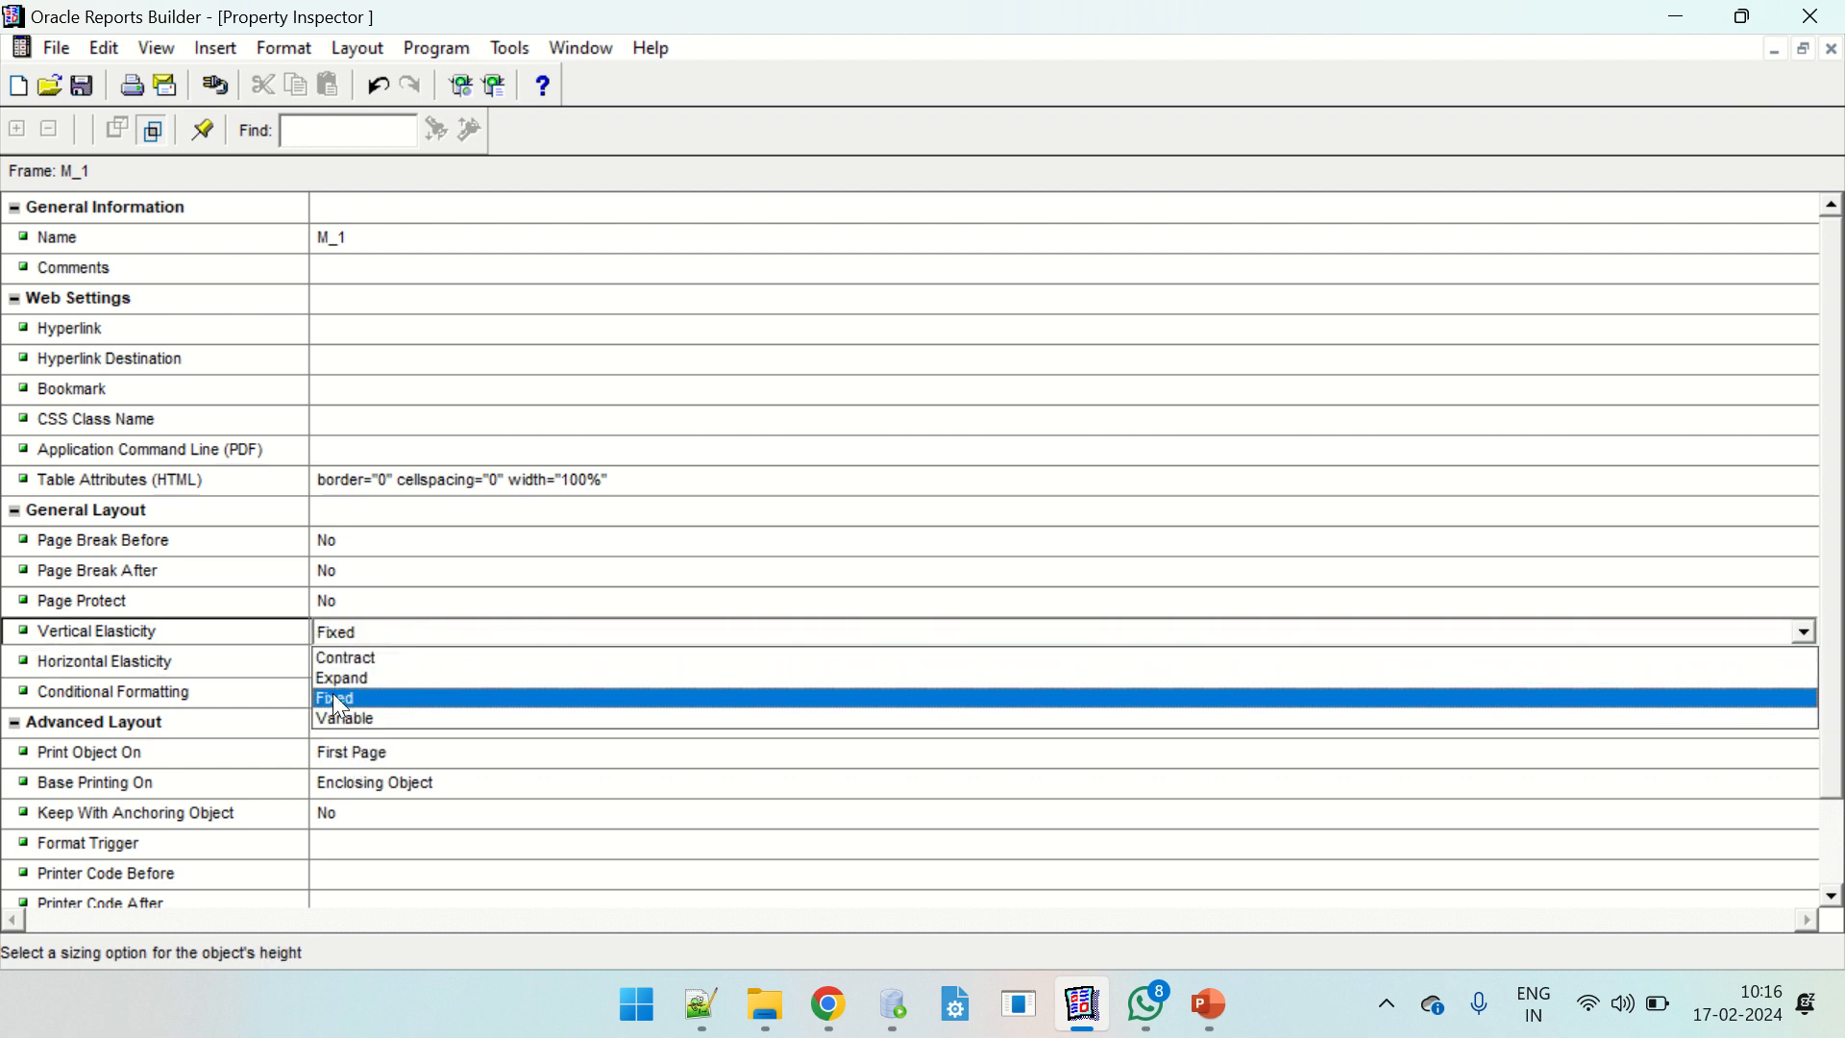
left_click(357, 675)
left_click(392, 663)
left_click(389, 663)
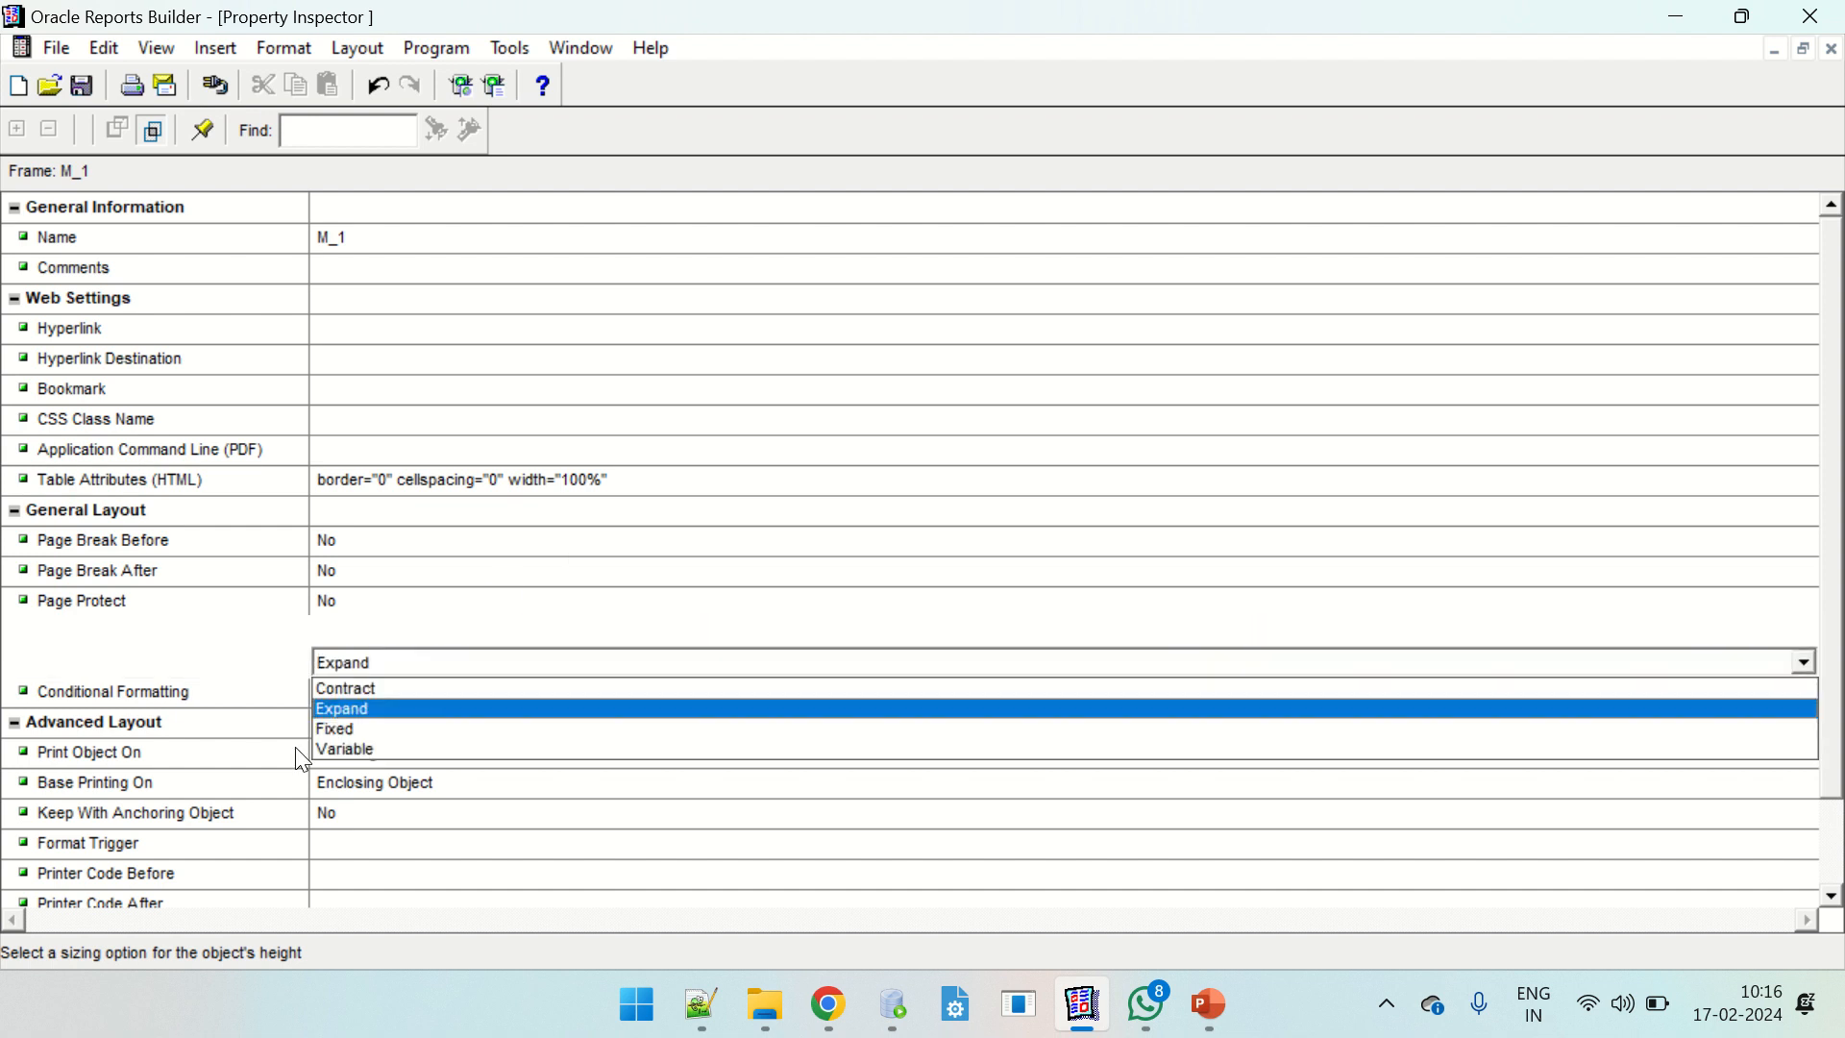
left_click(334, 729)
left_click(782, 604)
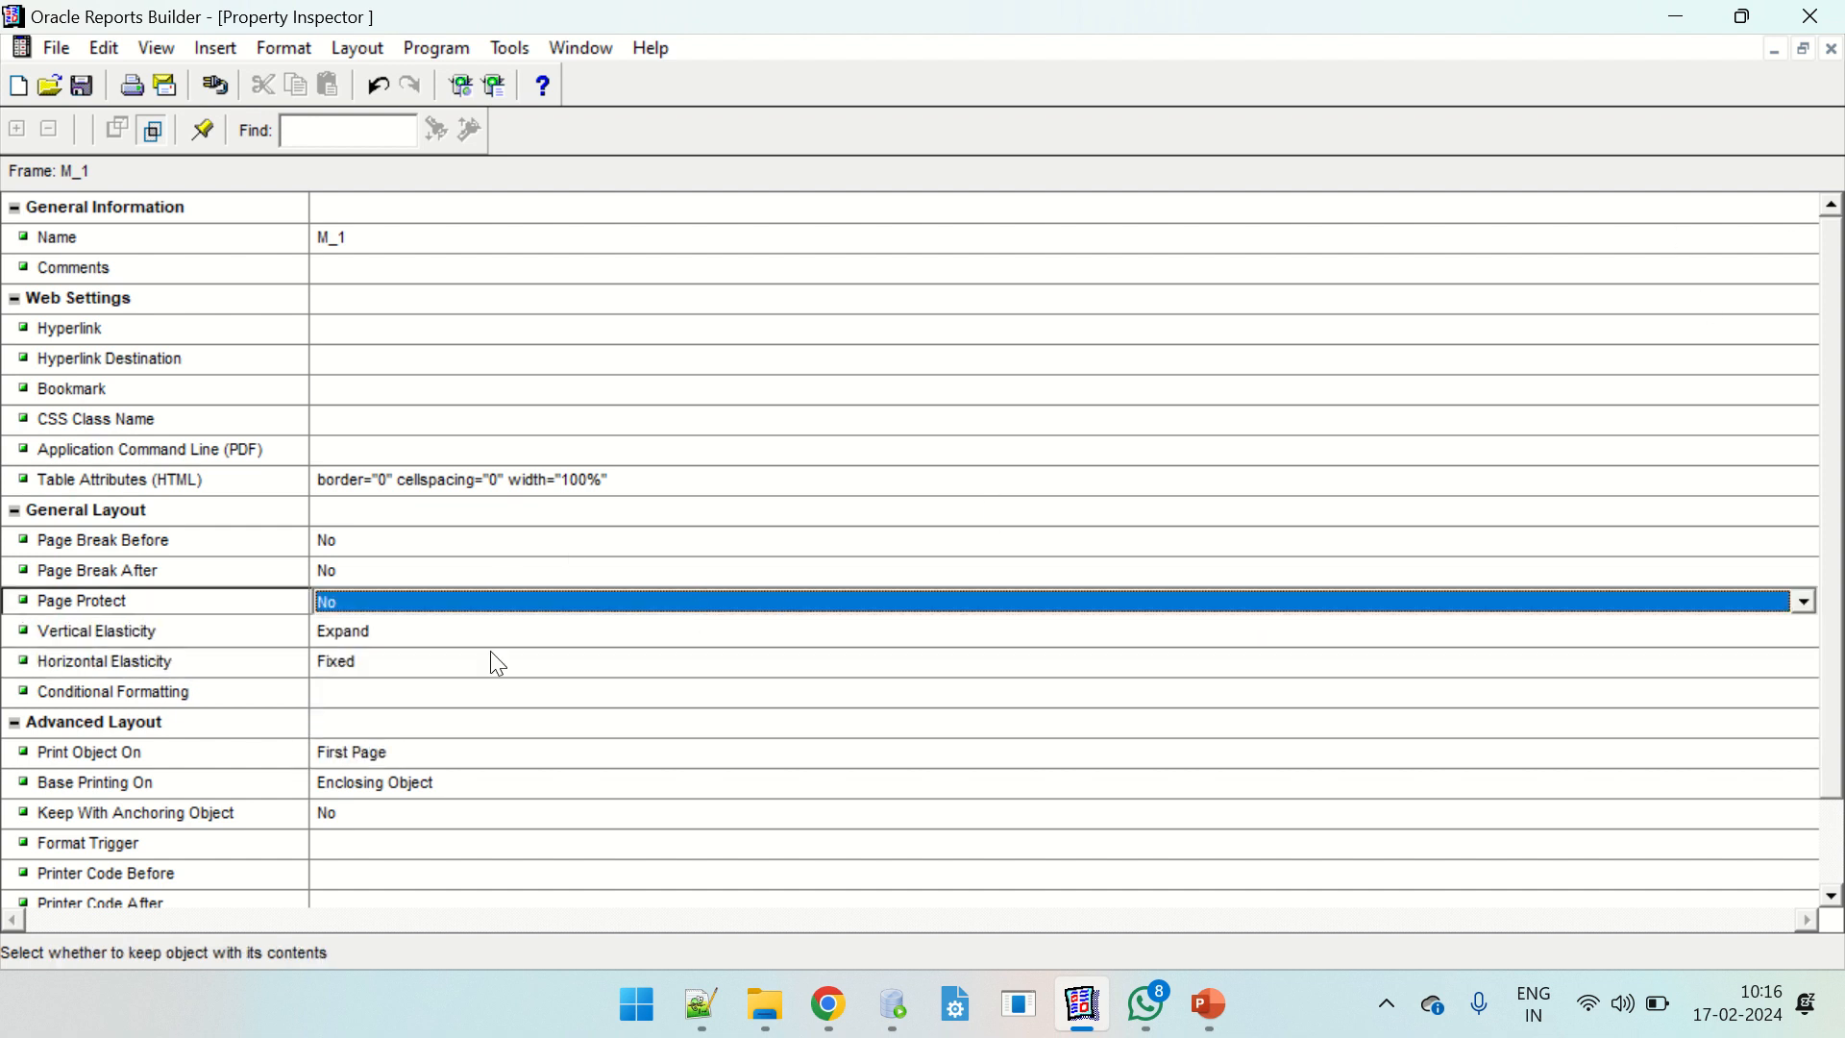
left_click(1834, 53)
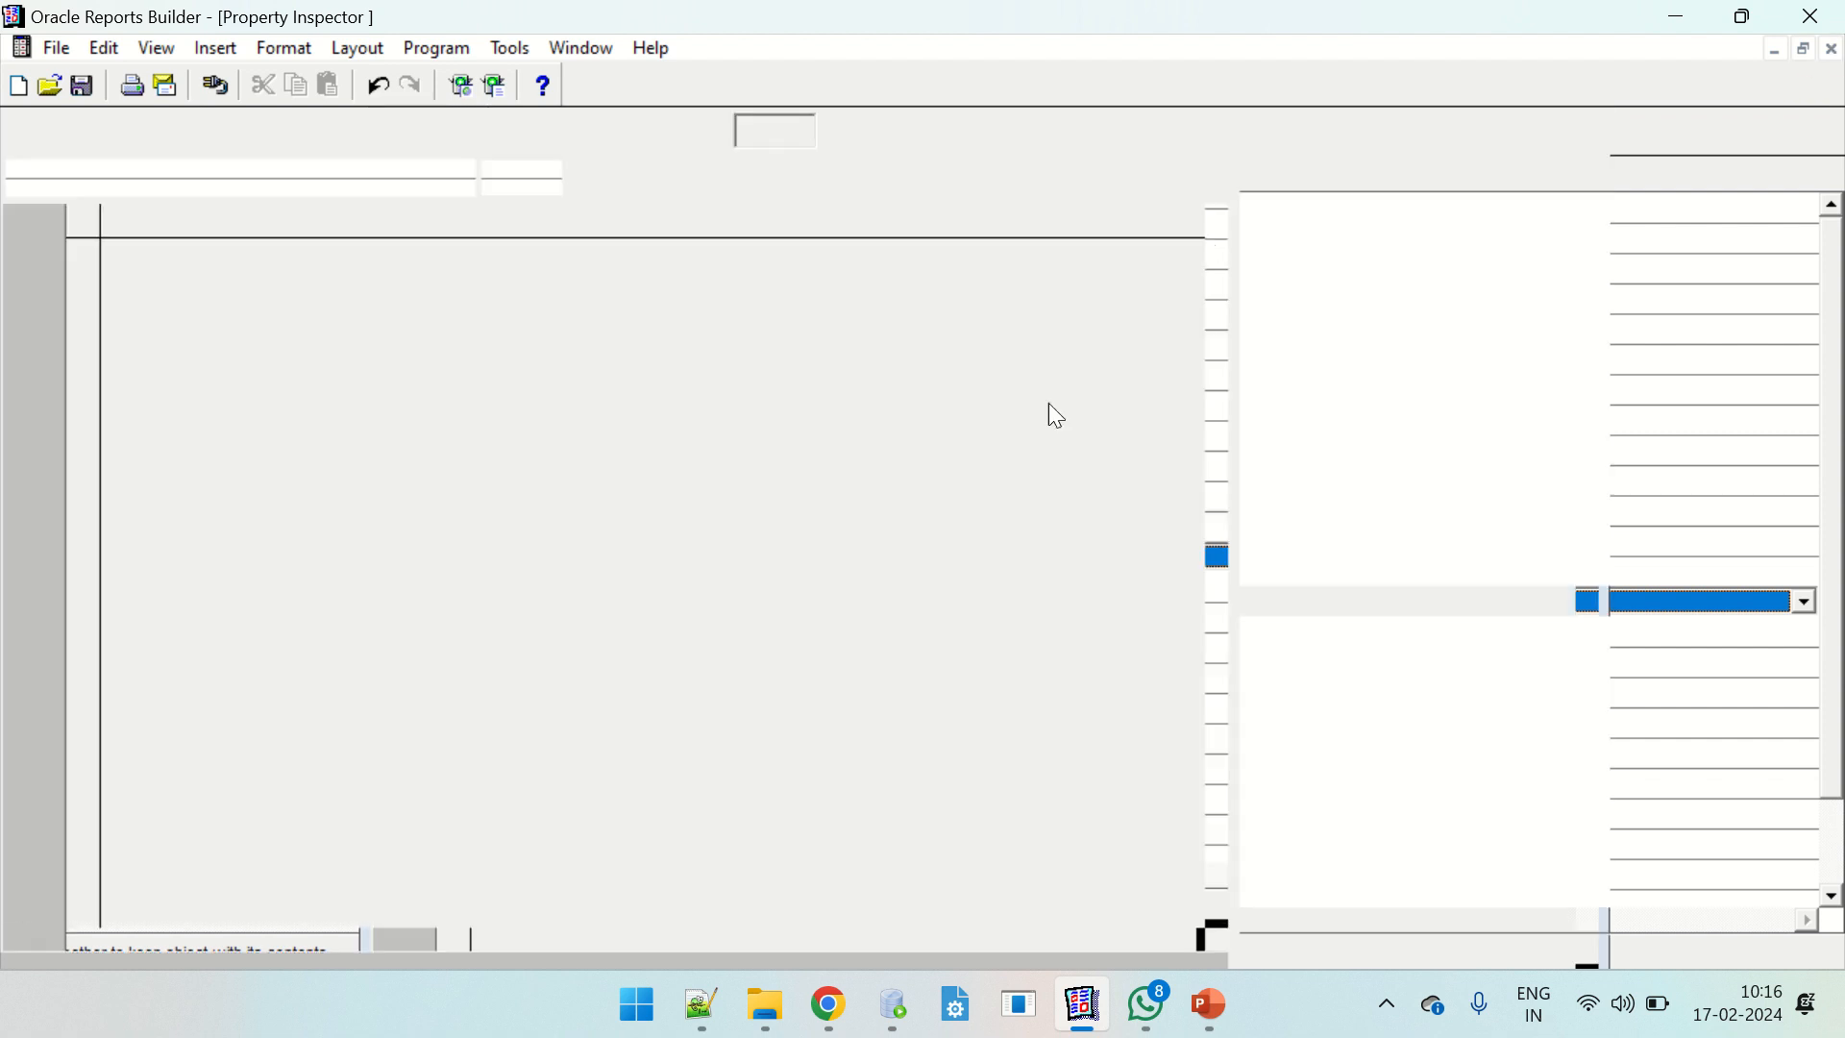
left_click(616, 567)
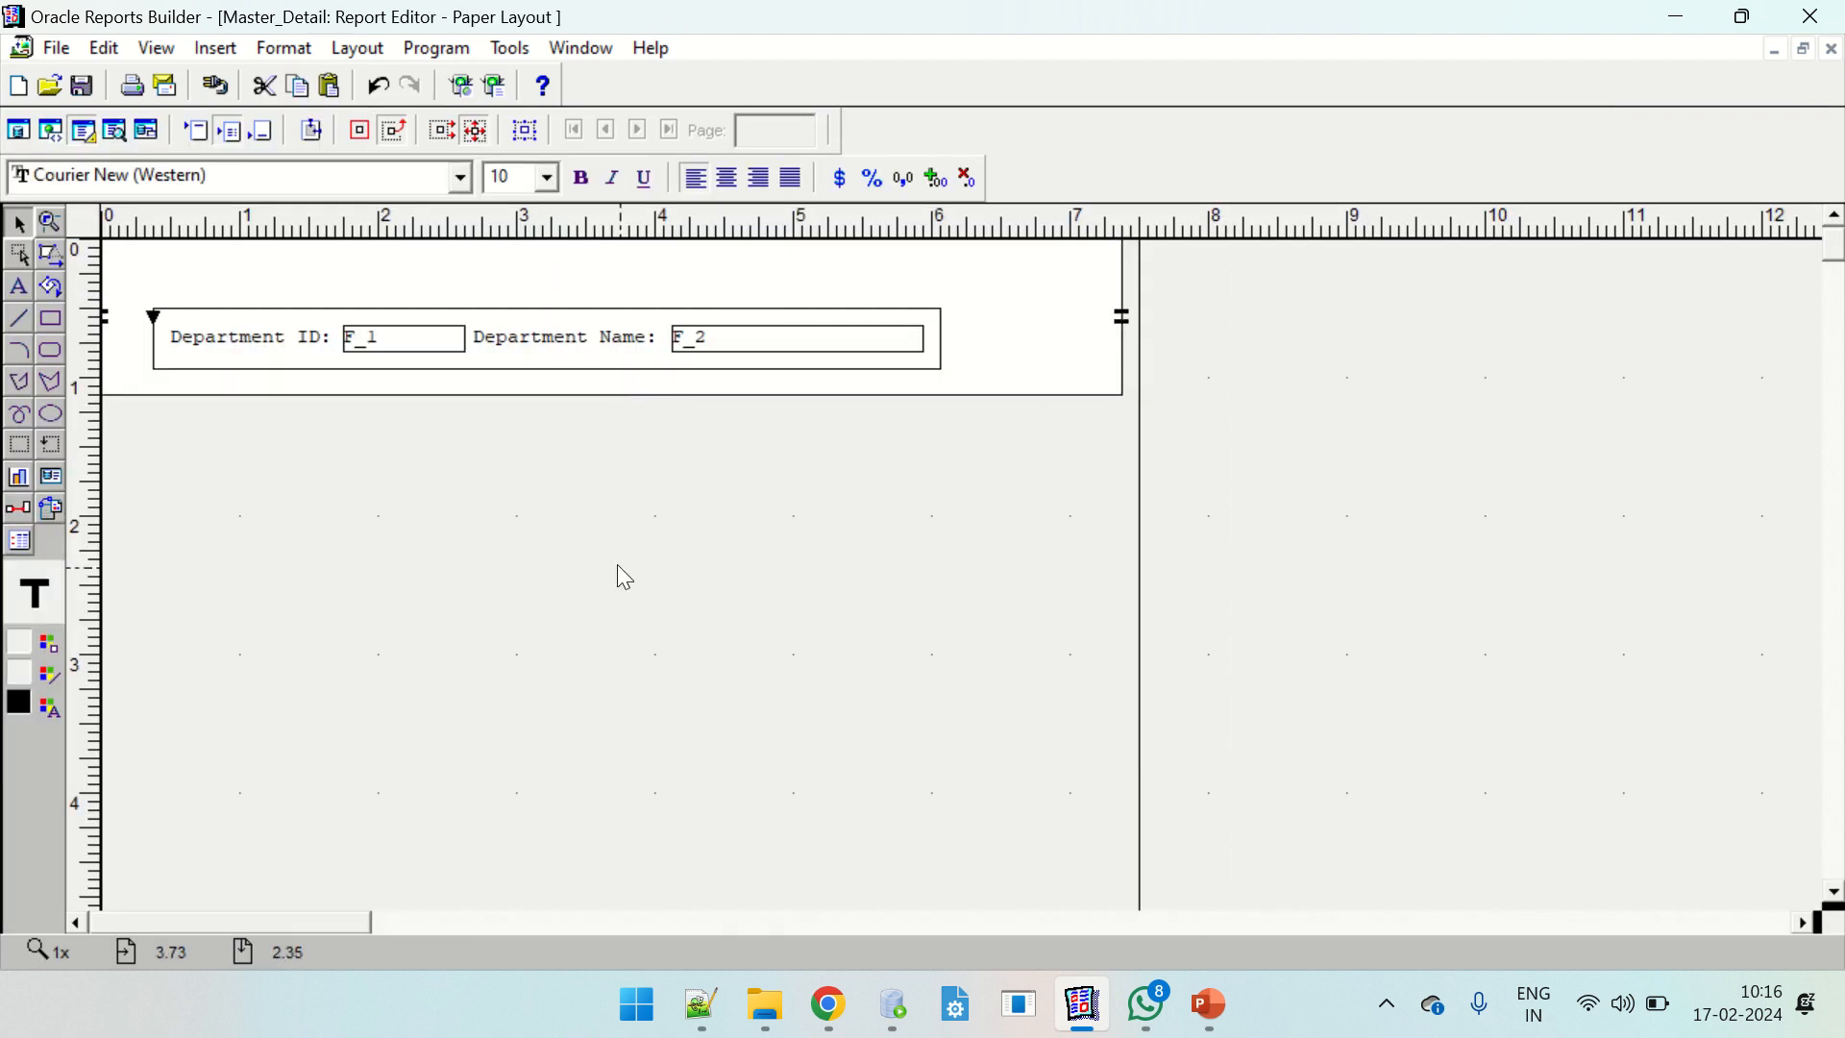
Run the report in the paper design view and examine the department list on both pages.
left_click(116, 132)
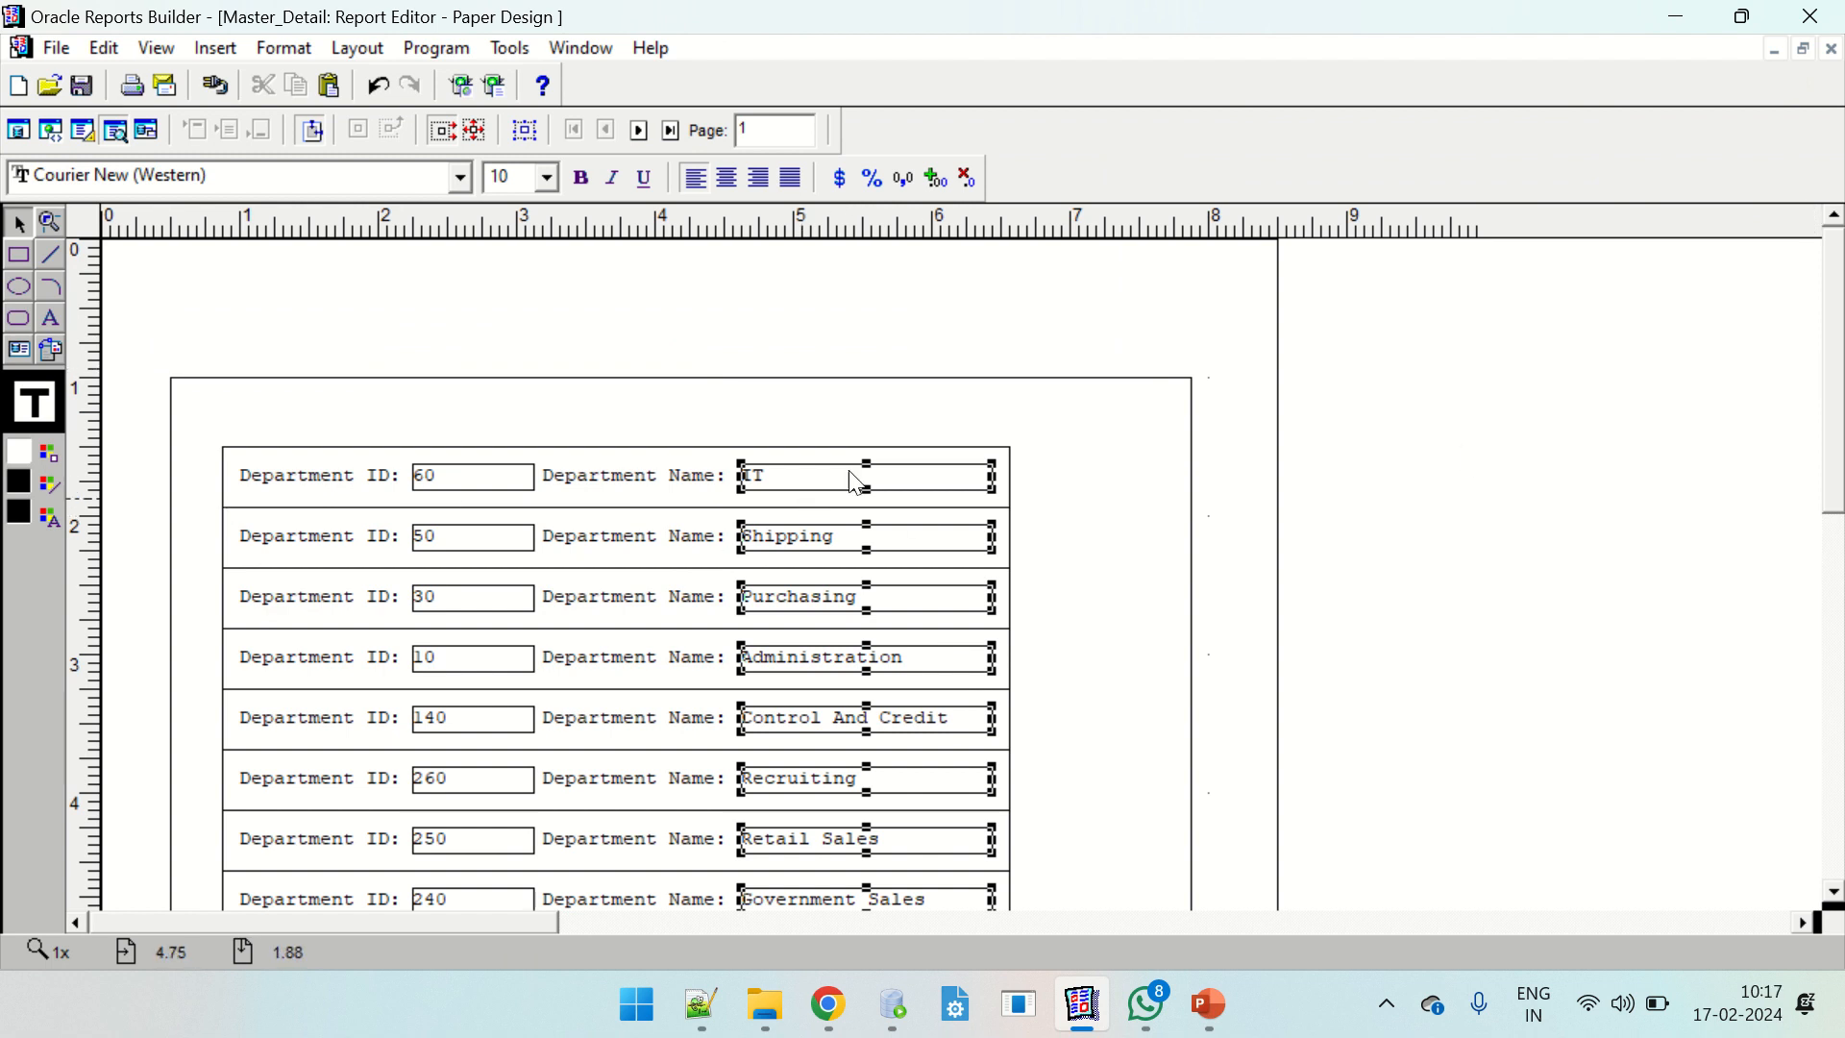
left_click_drag(1833, 306, 1835, 437)
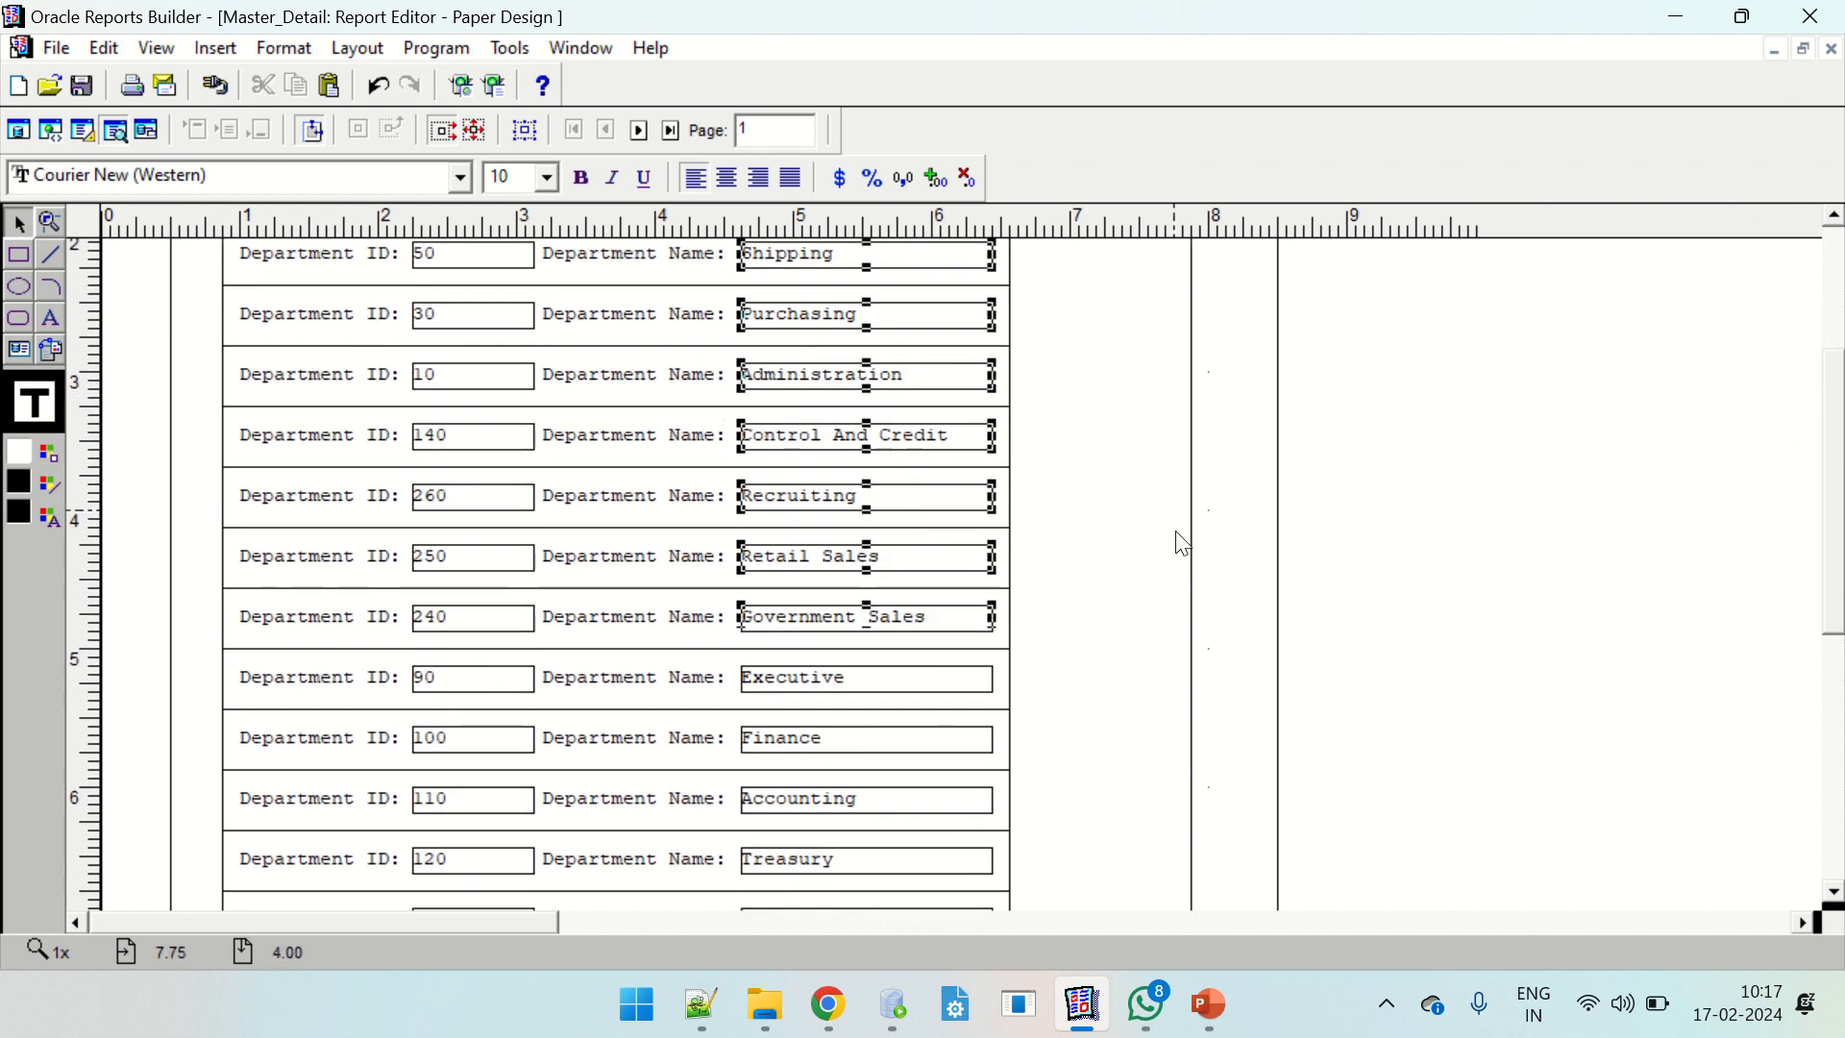
left_click(1193, 709)
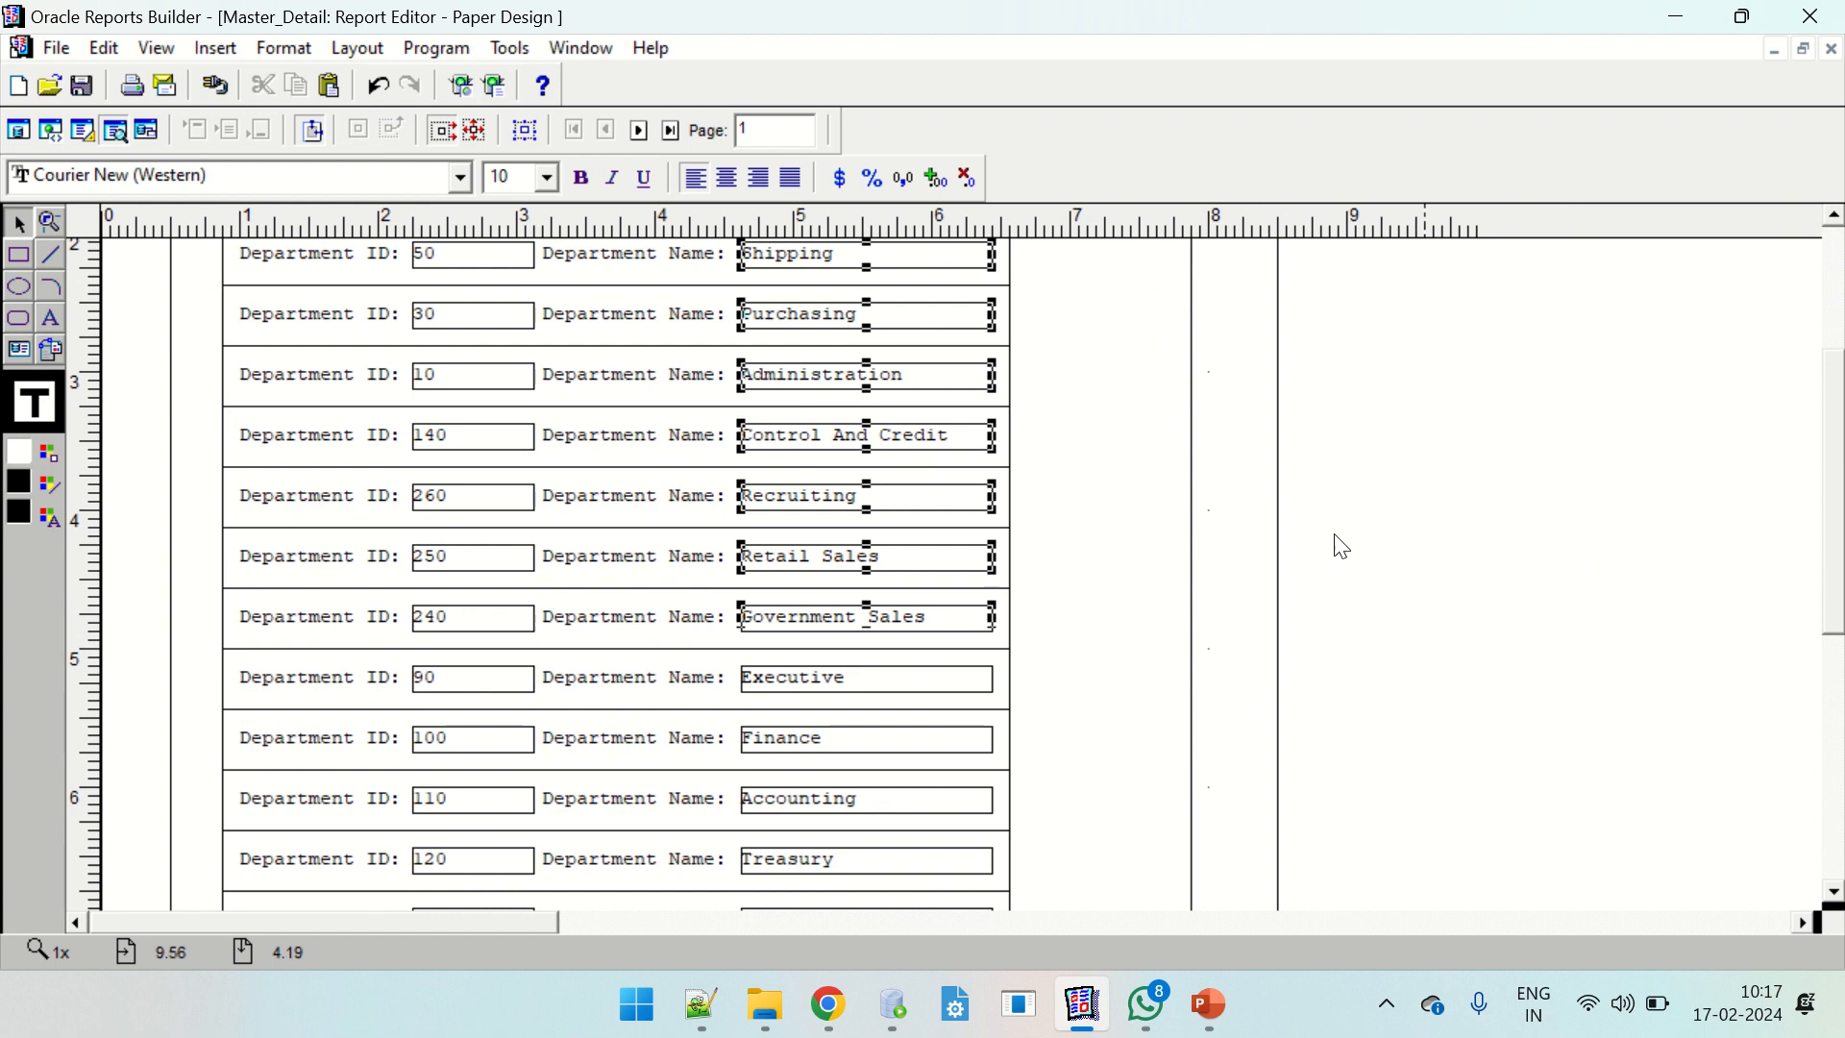
left_click_drag(1831, 471, 1831, 348)
left_click(1062, 363)
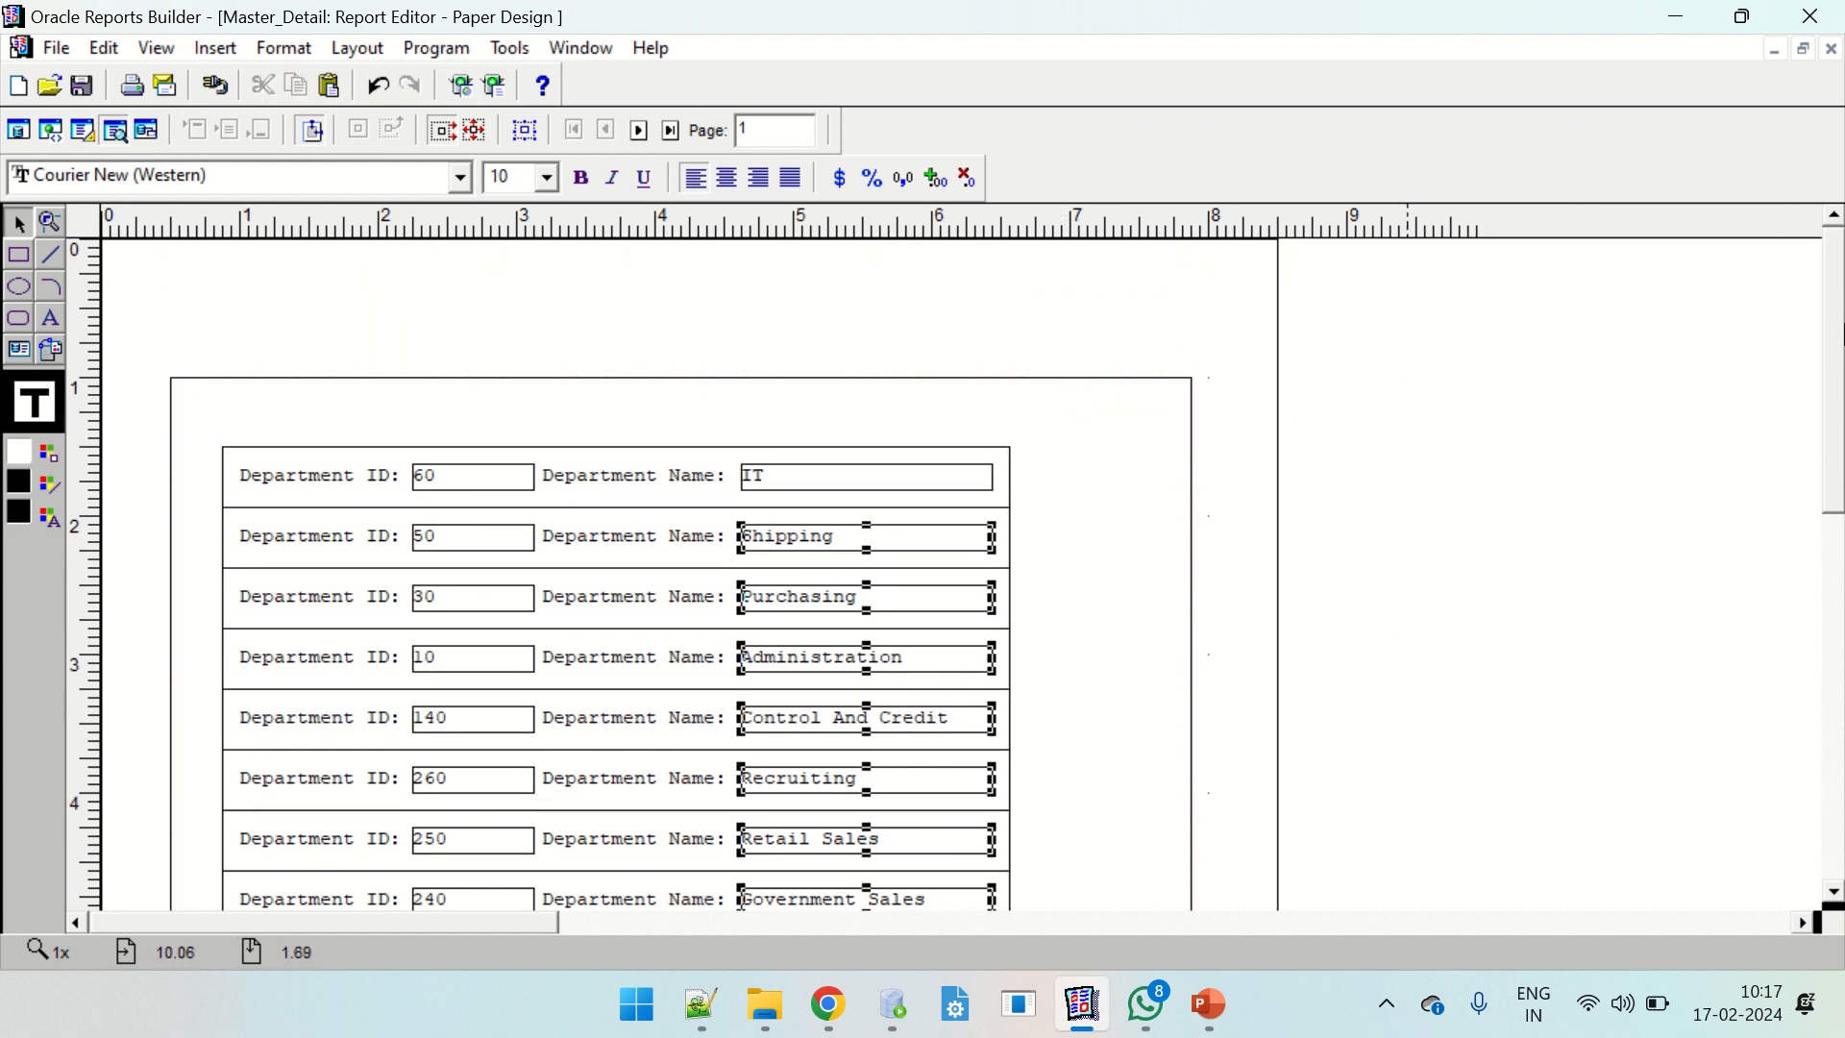
left_click(638, 130)
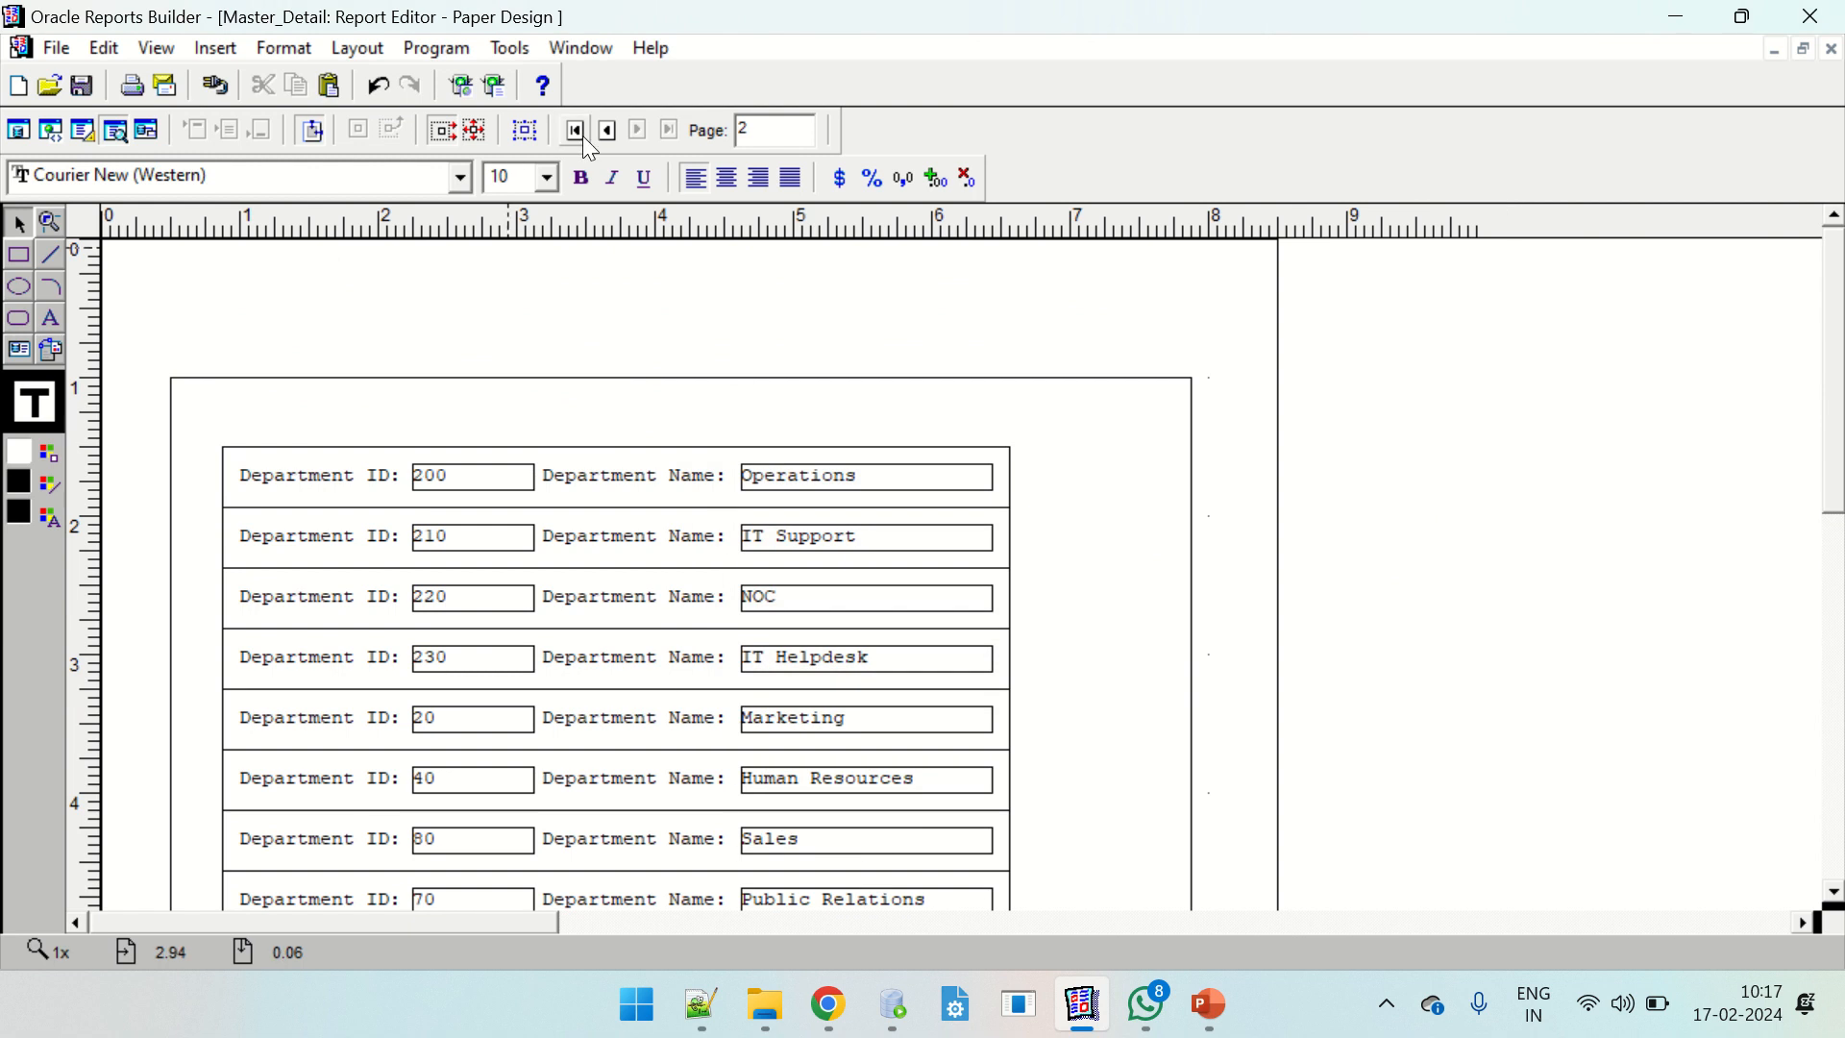
left_click(581, 134)
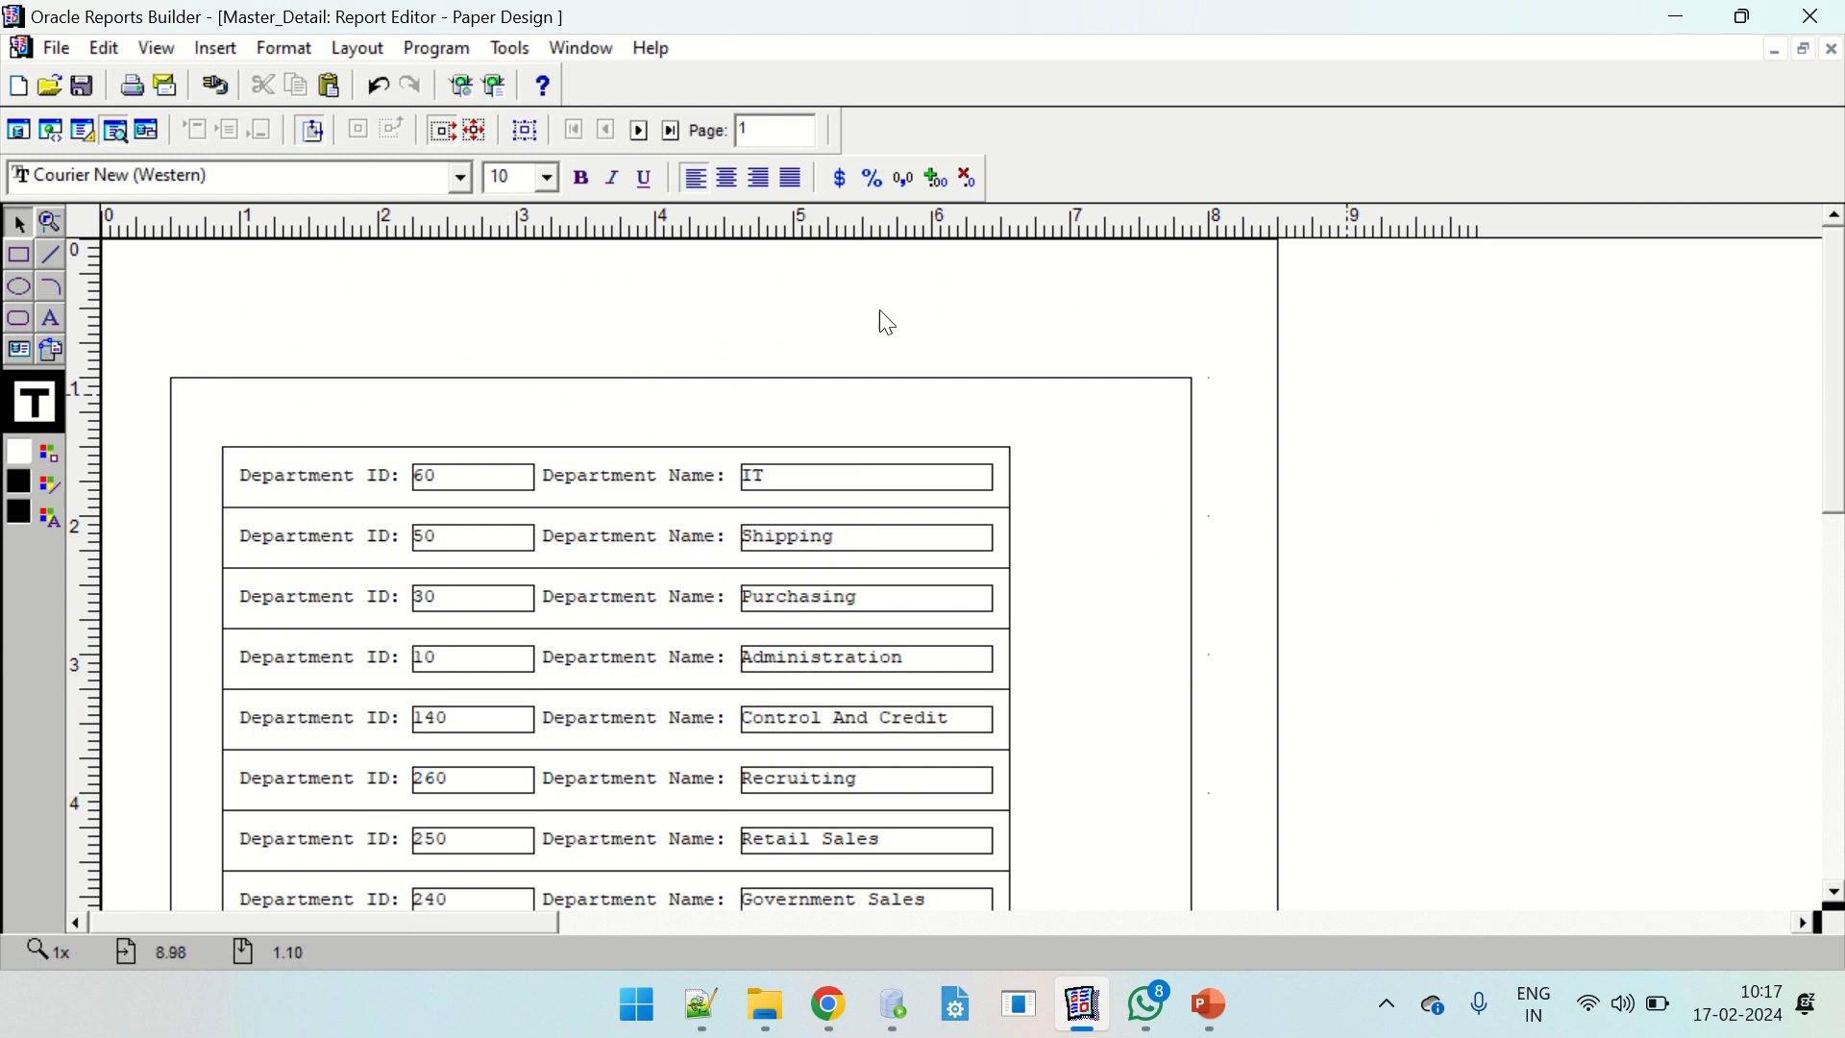
In the paper layout, move the repeating frame into the outer frame's upper-left corner and enlarge it to about 5.8 by 0.95 inches.
left_click(83, 131)
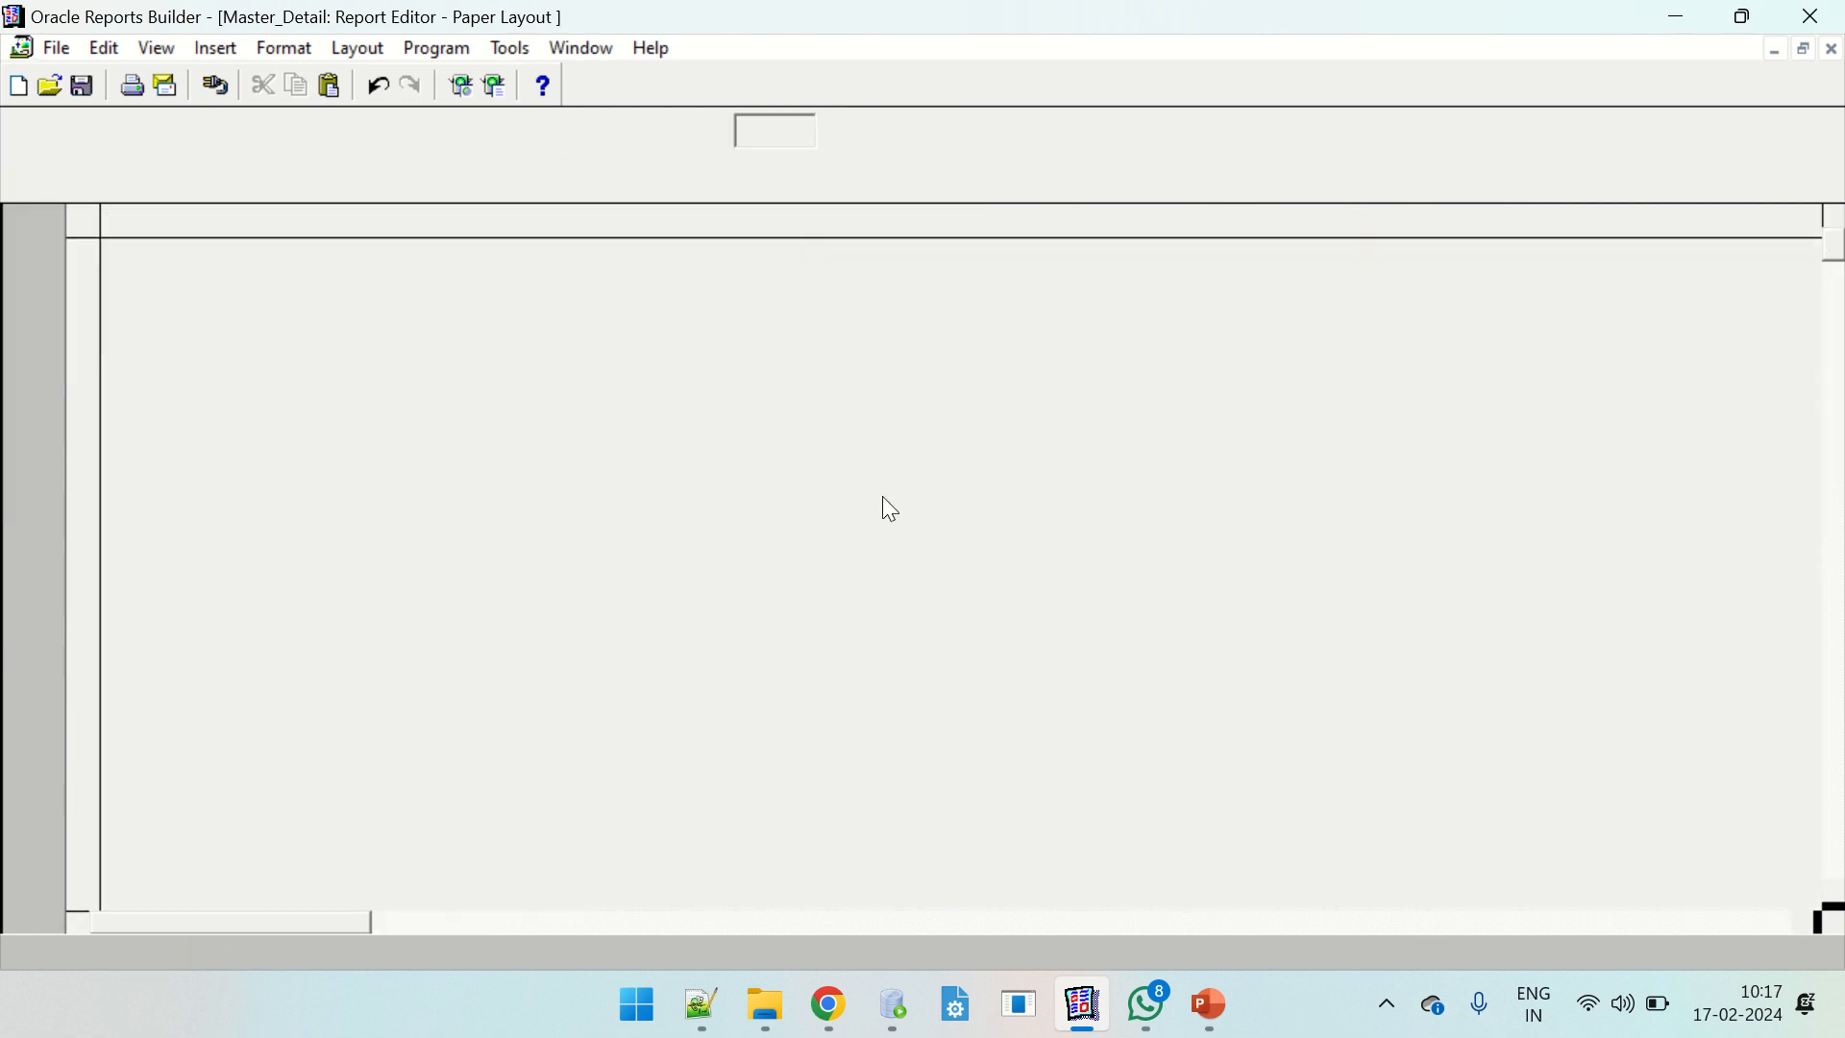
left_click(929, 327)
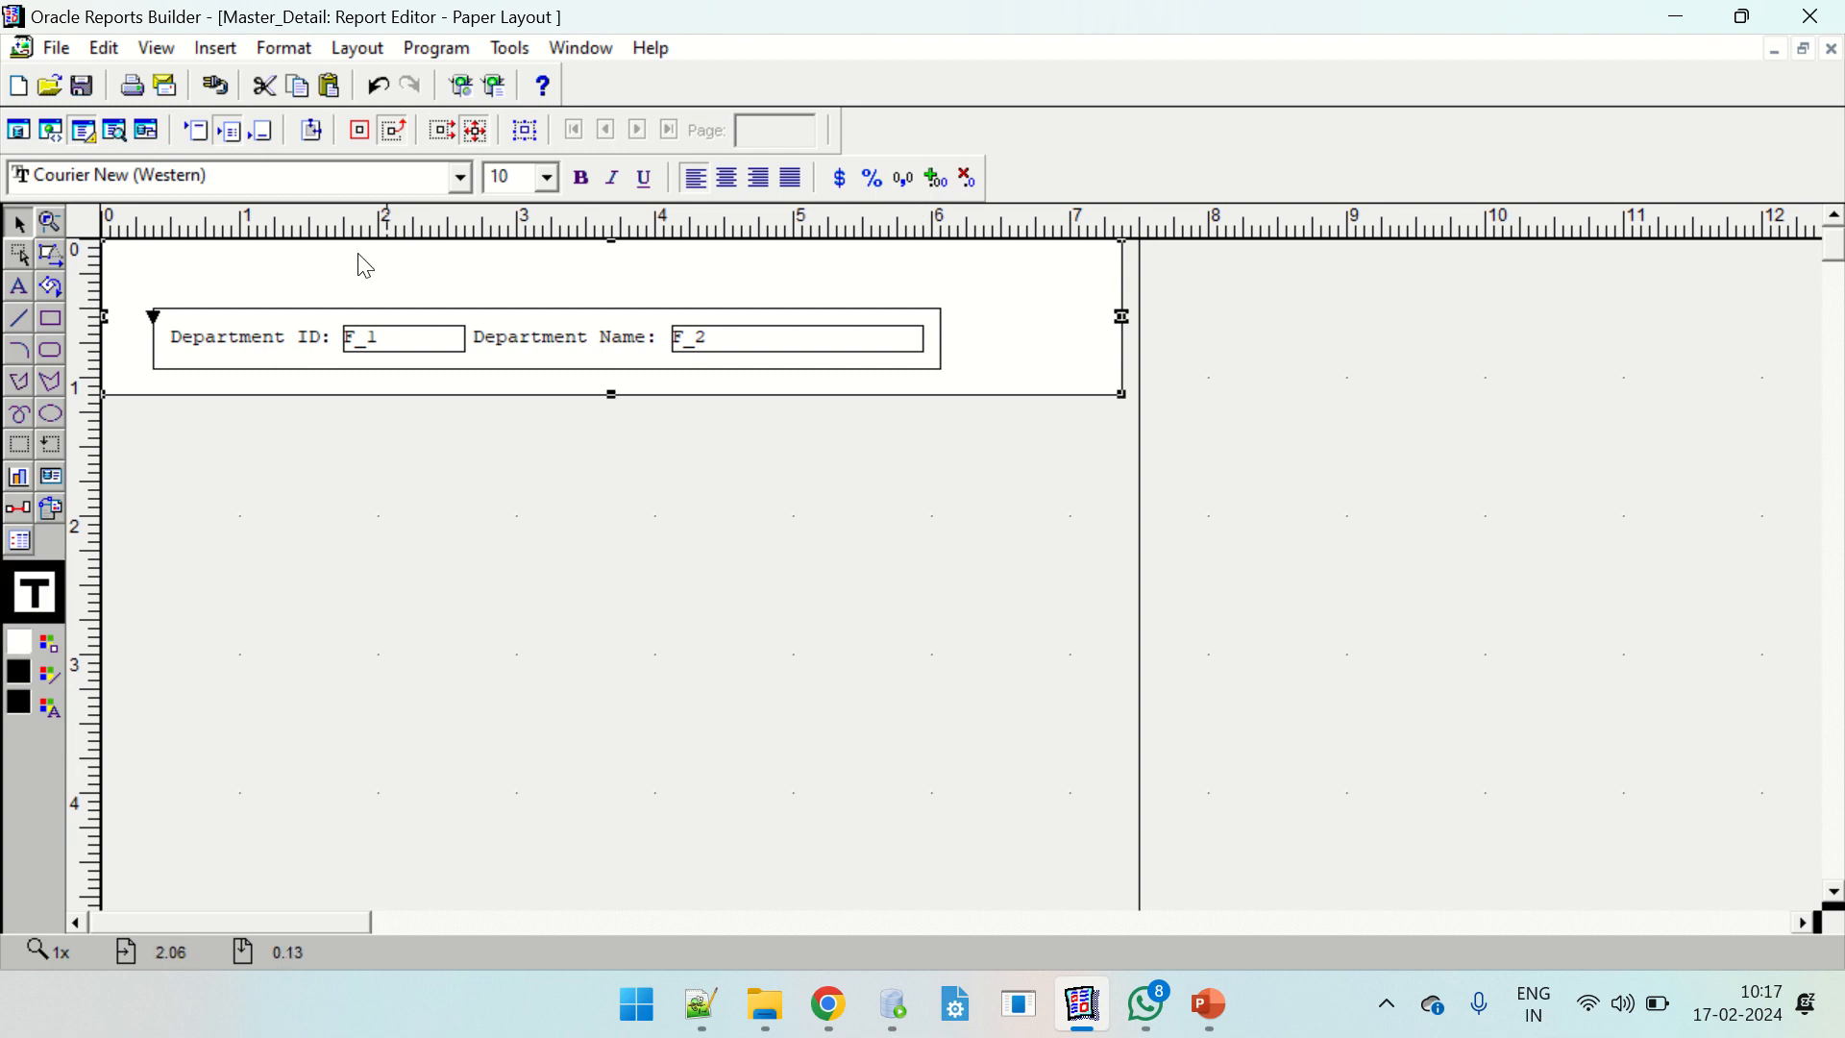
left_click_drag(430, 316, 402, 268)
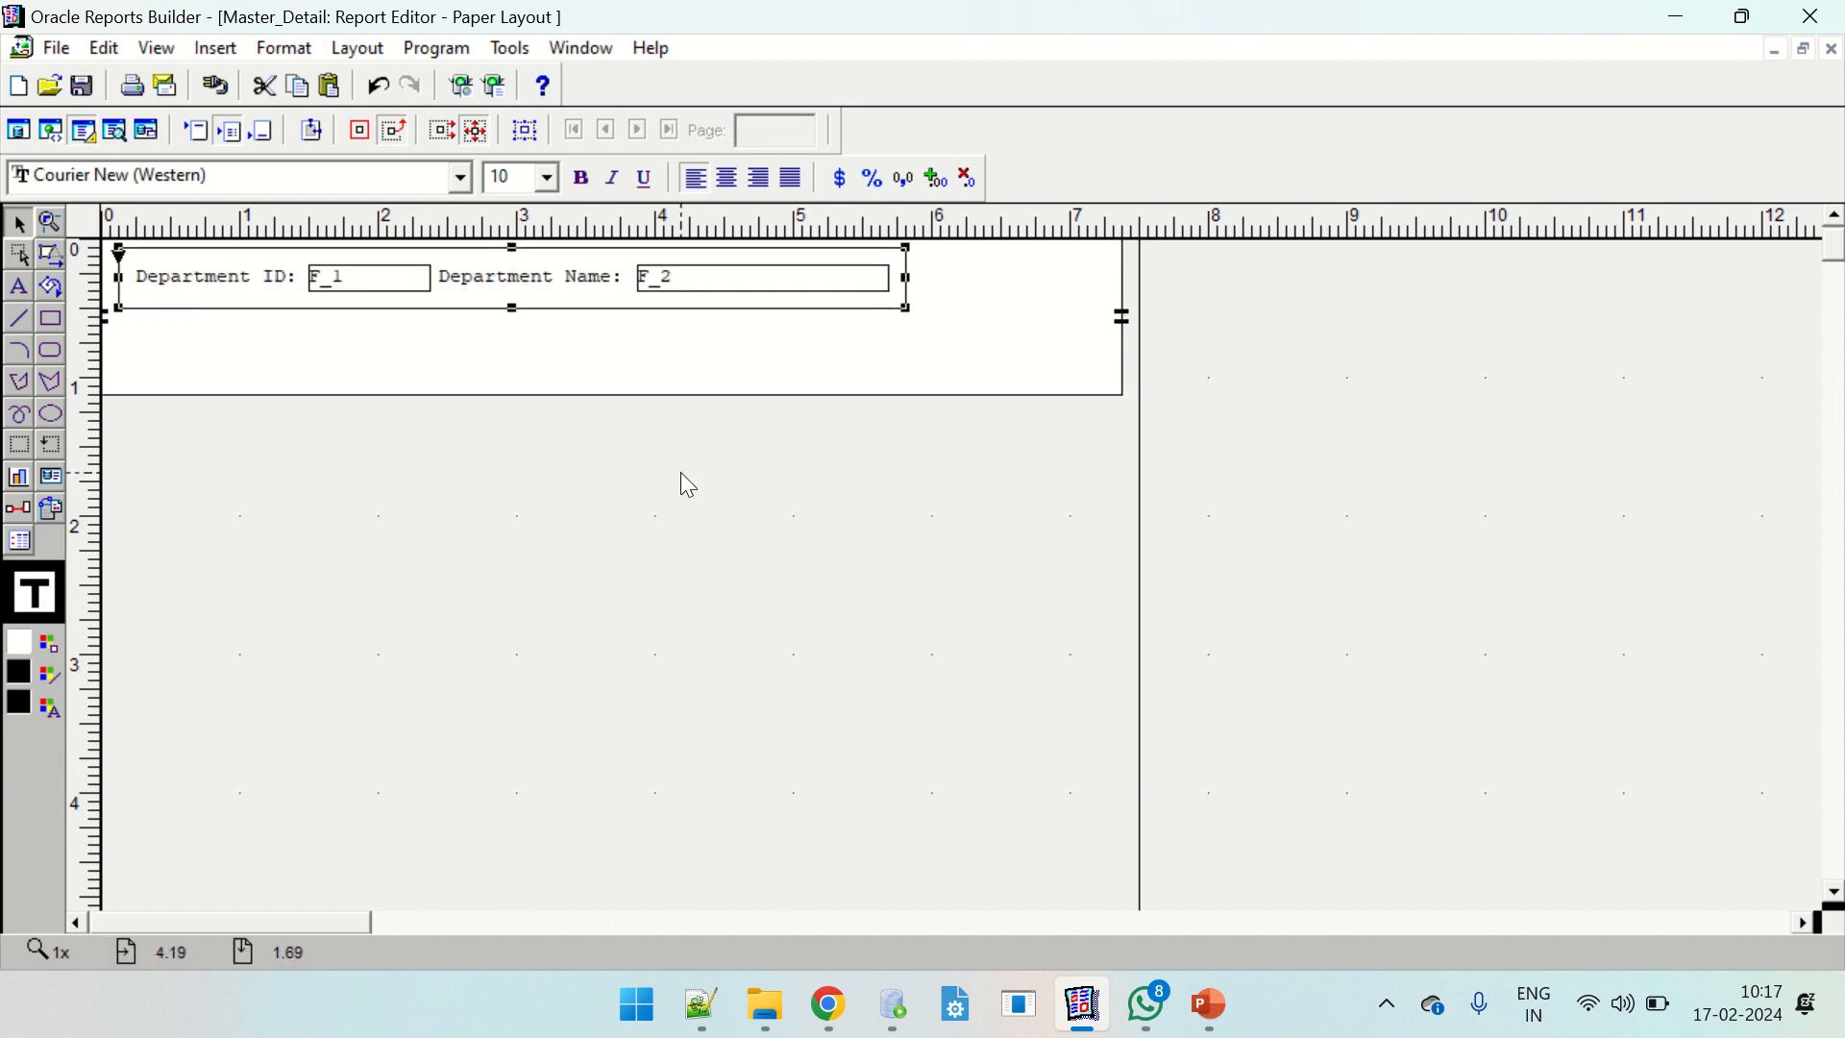
left_click_drag(898, 299, 914, 370)
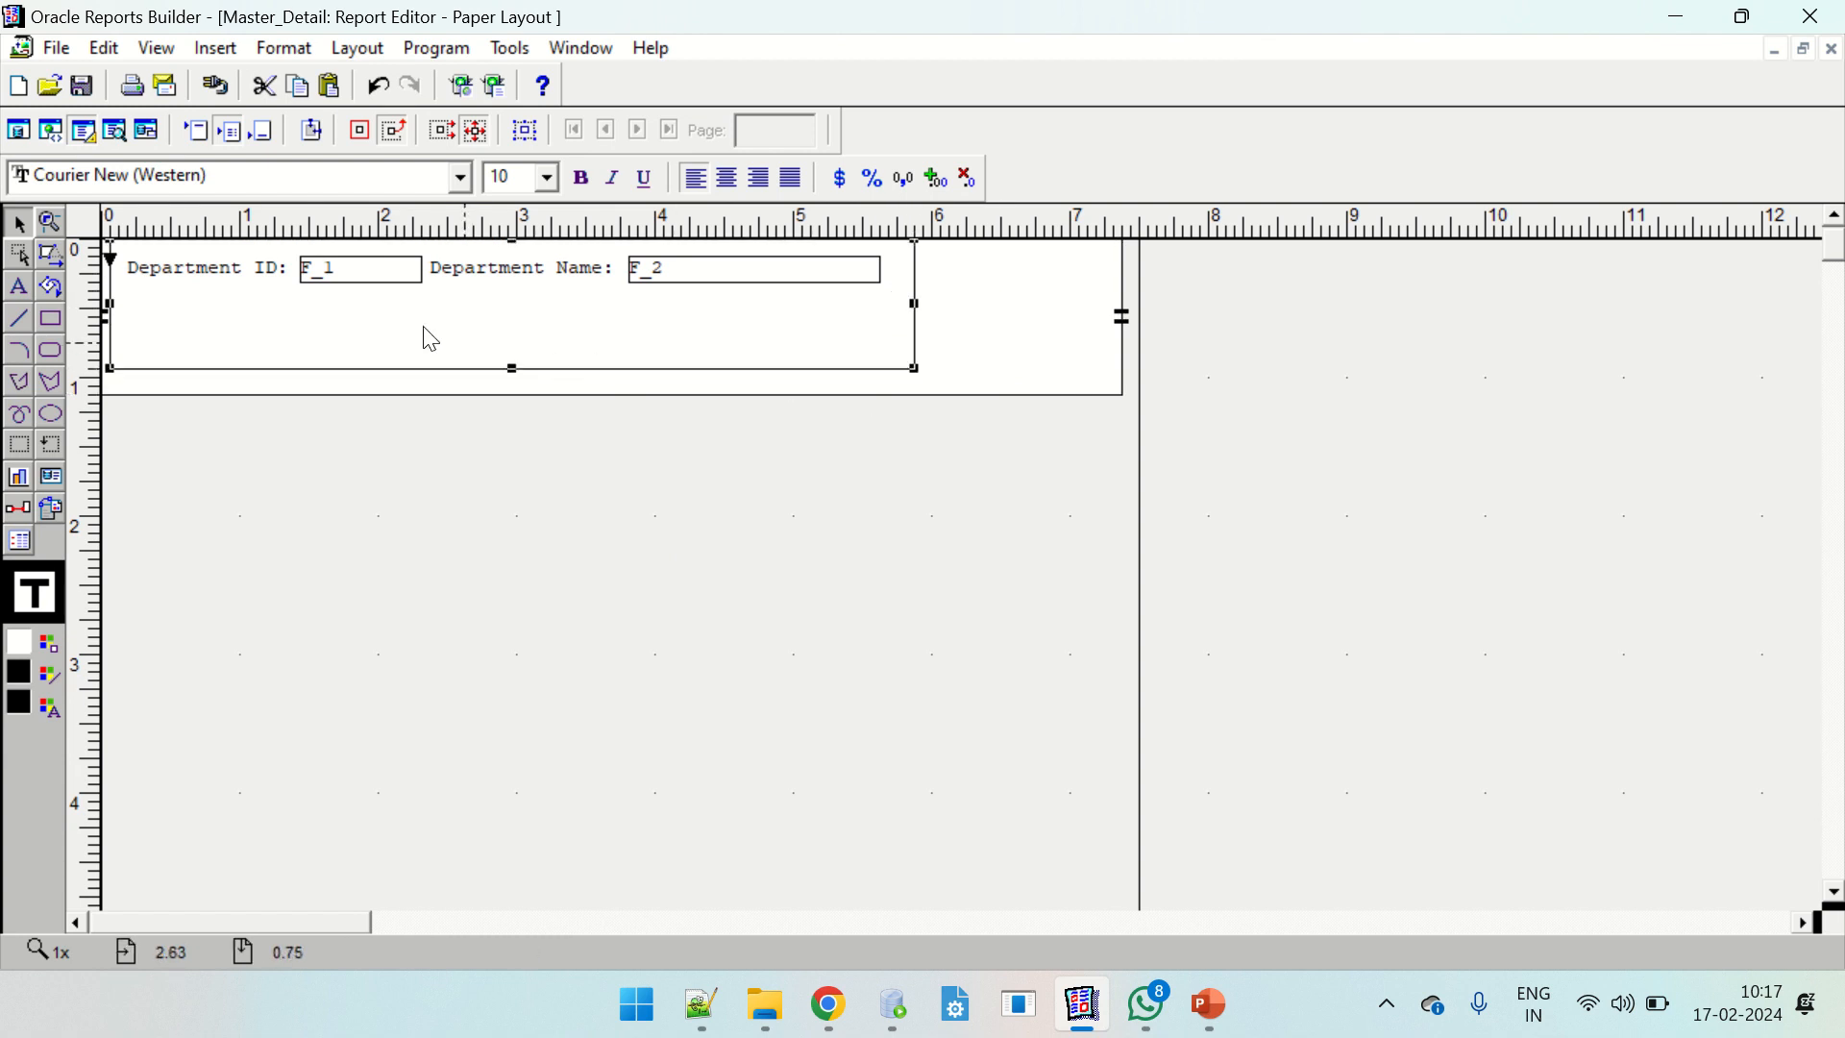
key("Up")
key("Left")
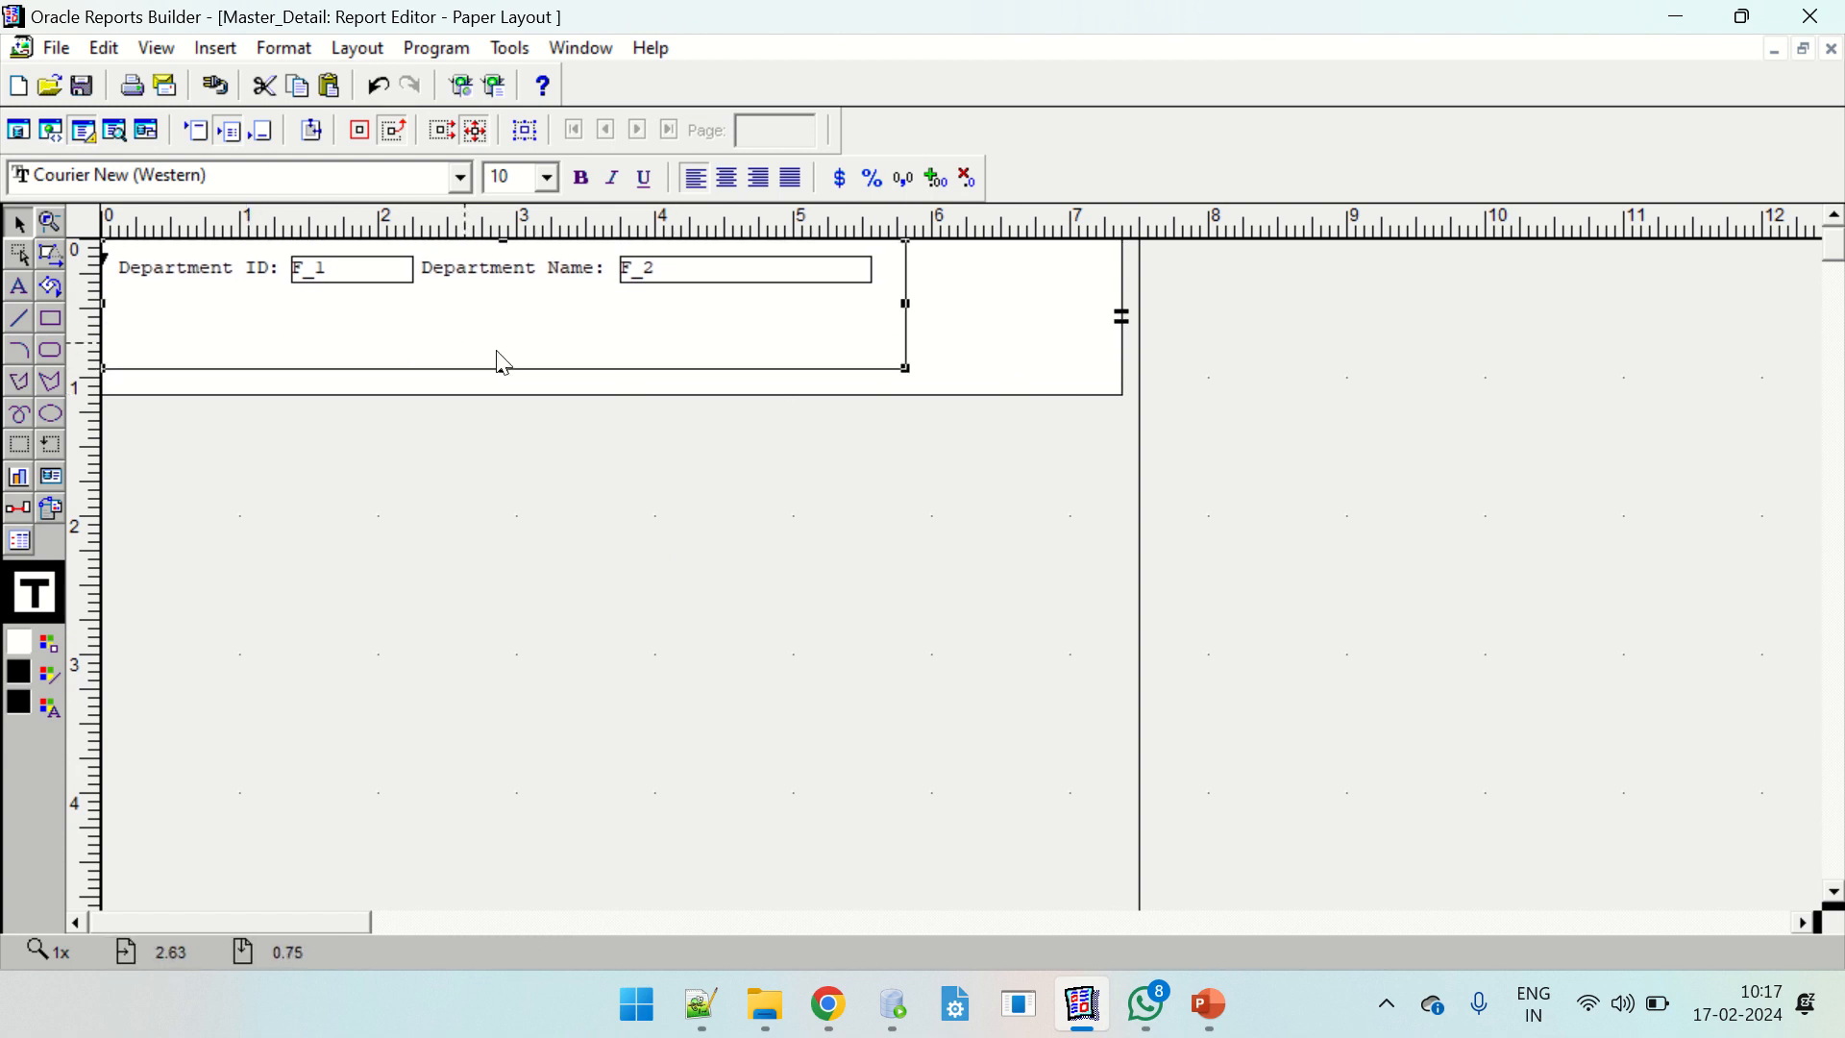
Delete the fields F_1 and F_2 from the repeating frame.
left_click(370, 280)
key("Delete")
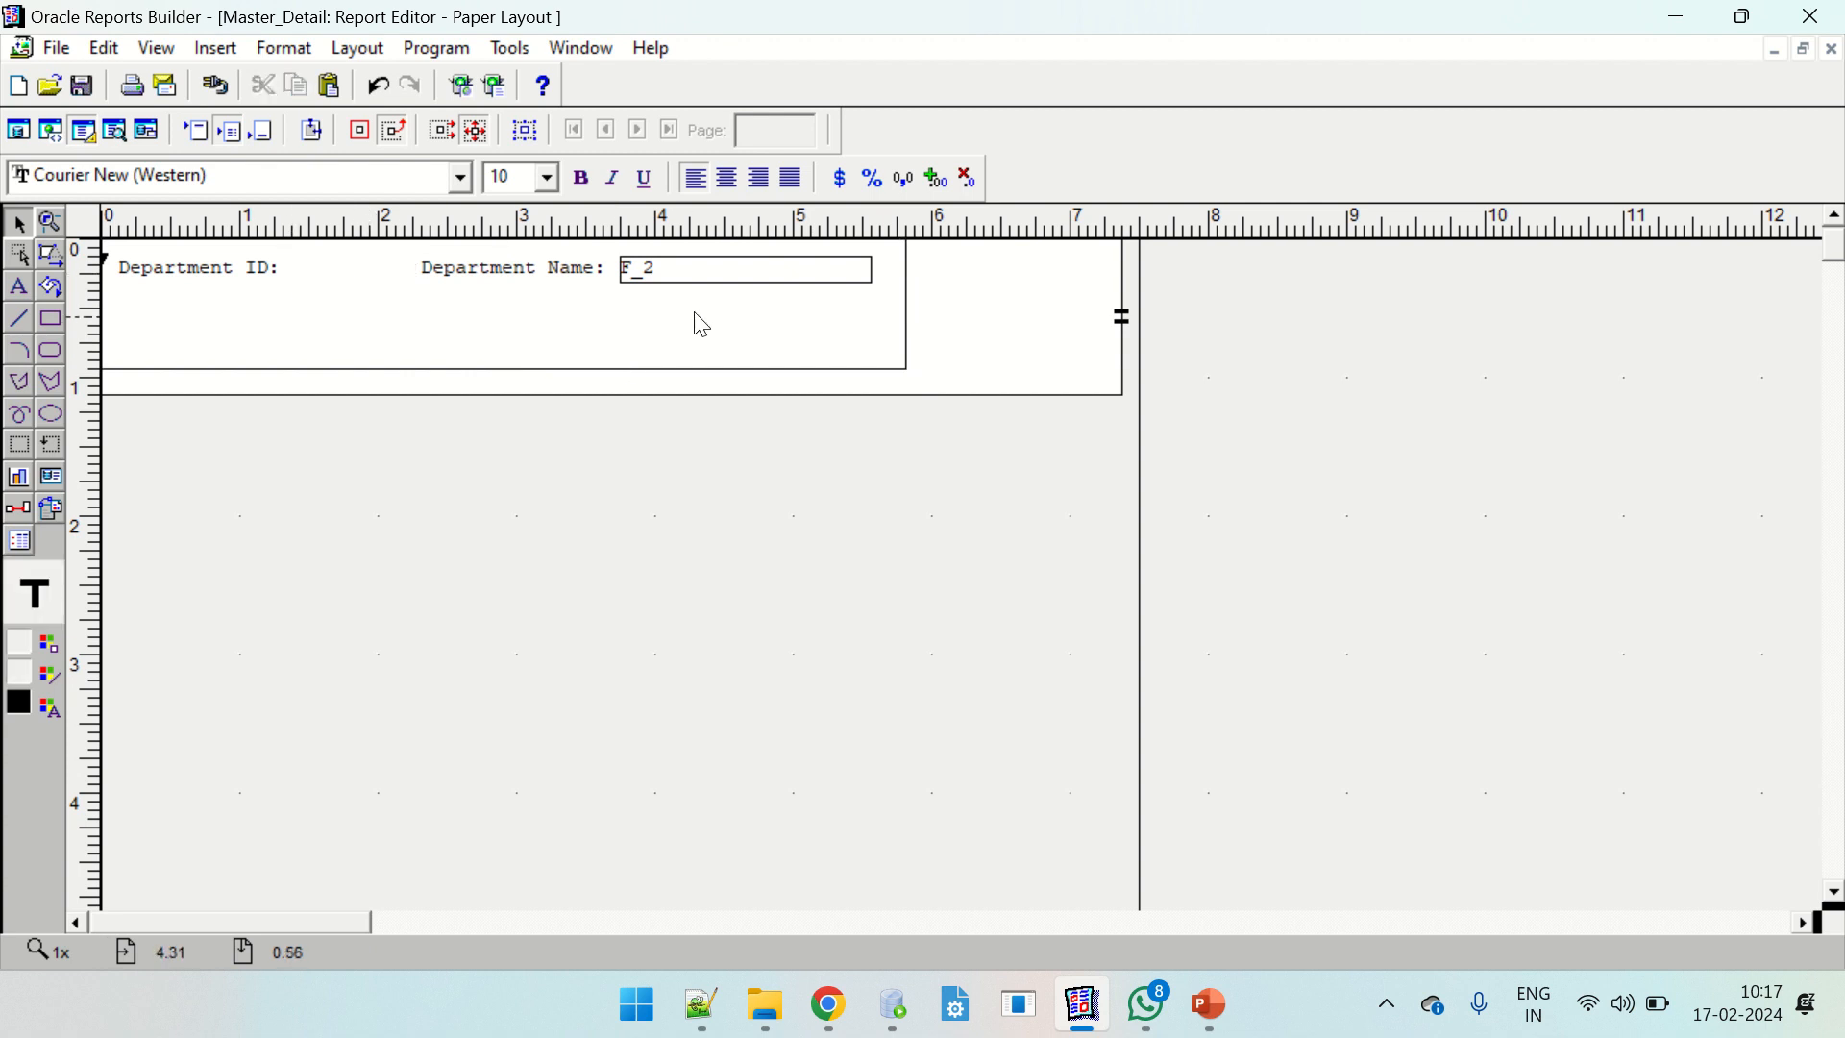
left_click(720, 268)
key("Delete")
Delete the Department Name label from the repeating frame.
left_click(277, 271)
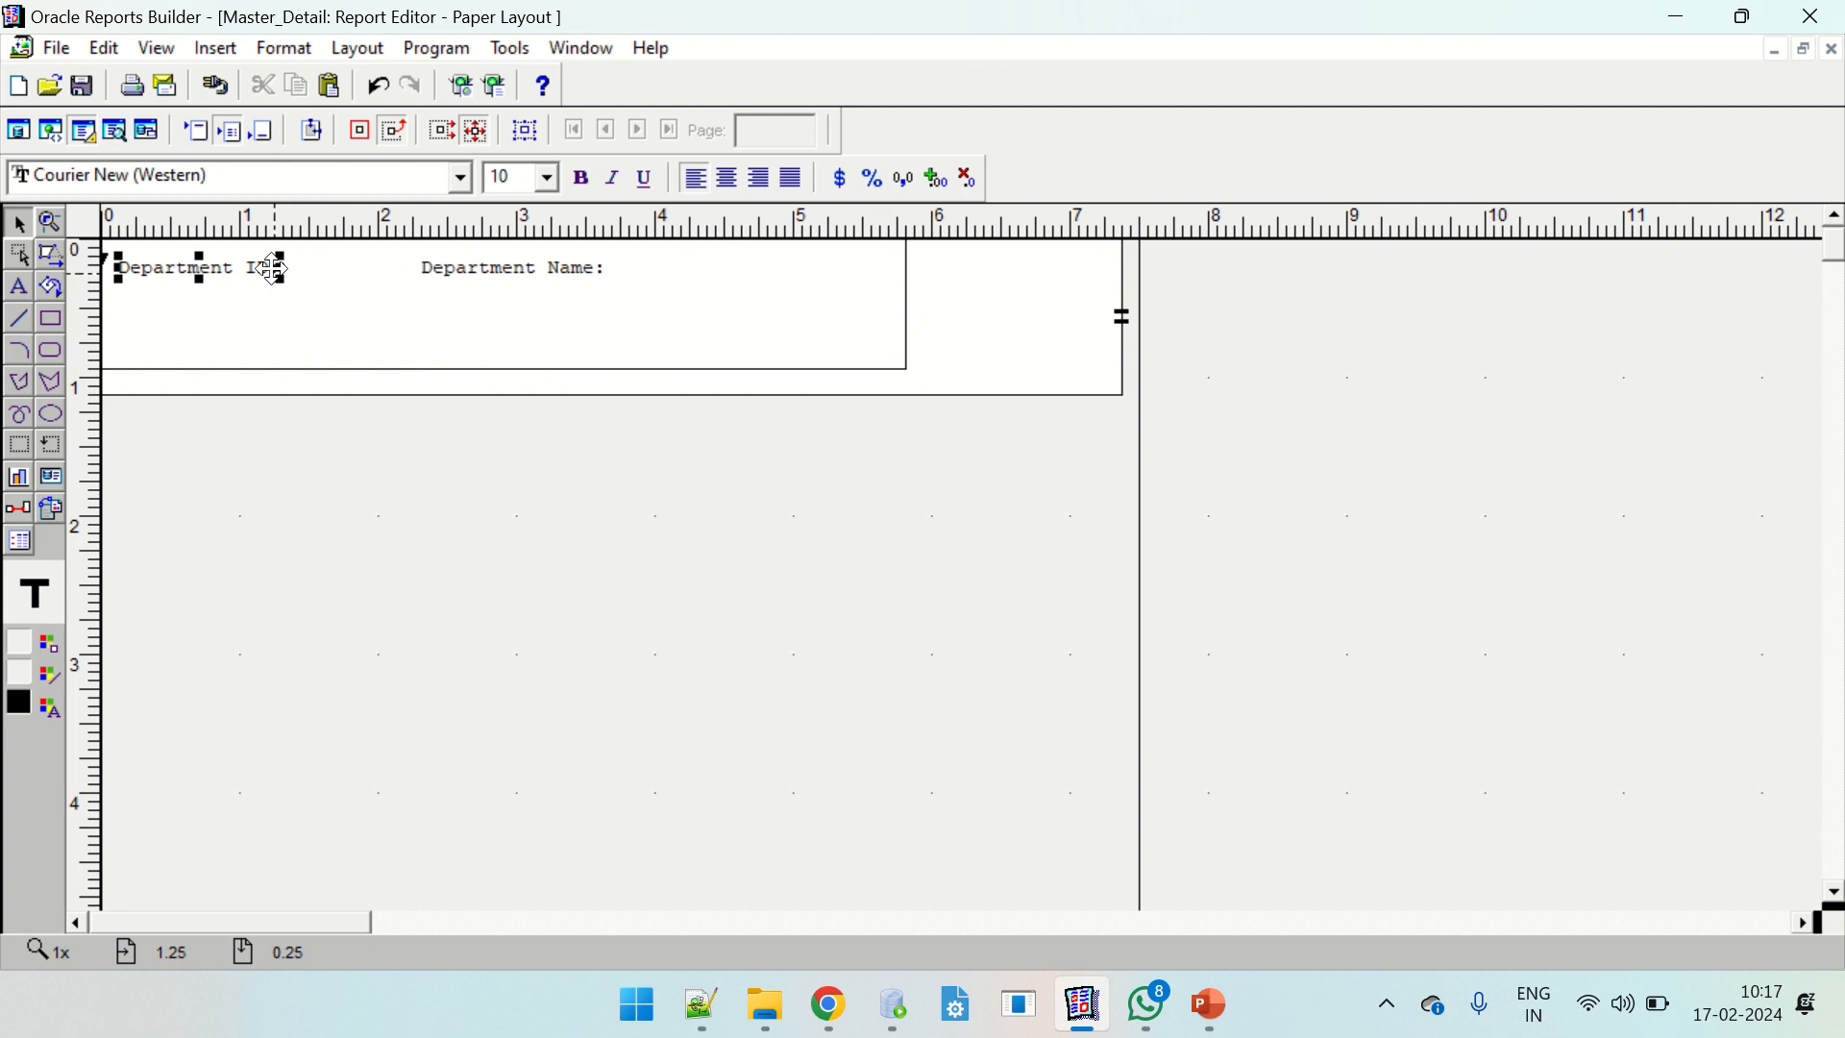
double_click(276, 273)
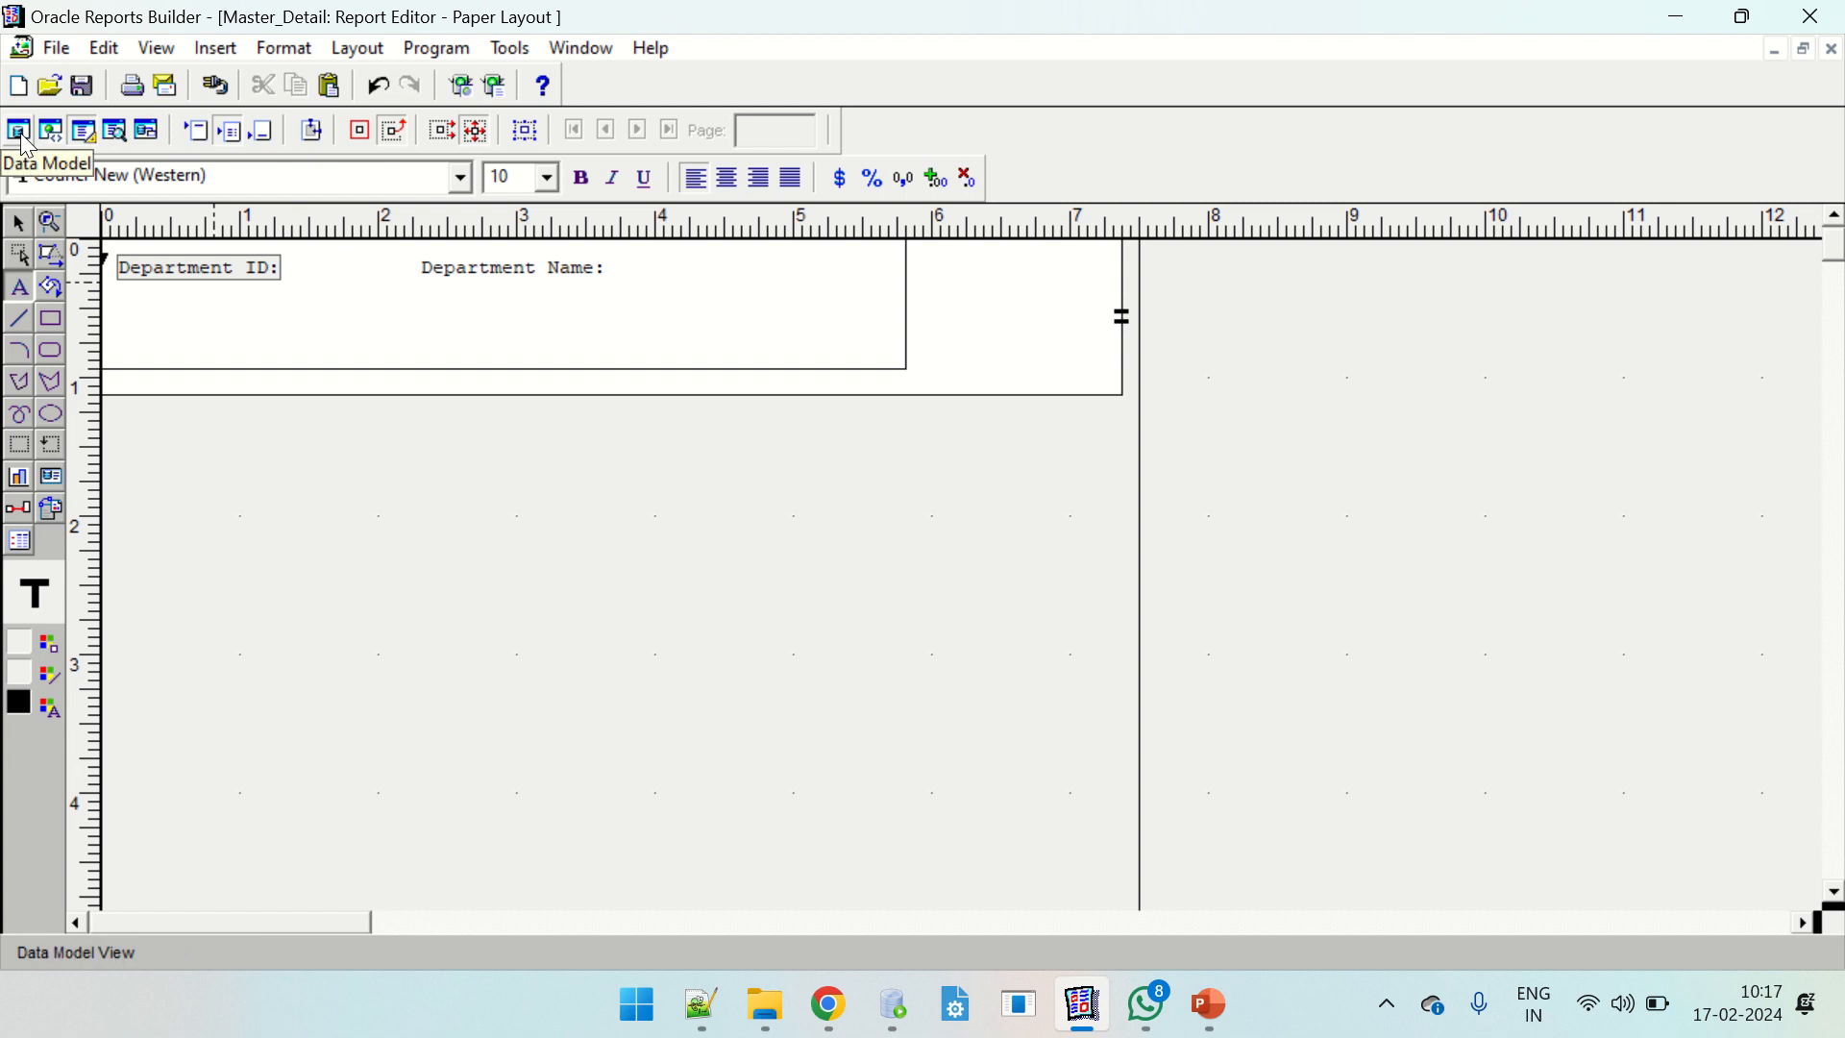
left_click(386, 369)
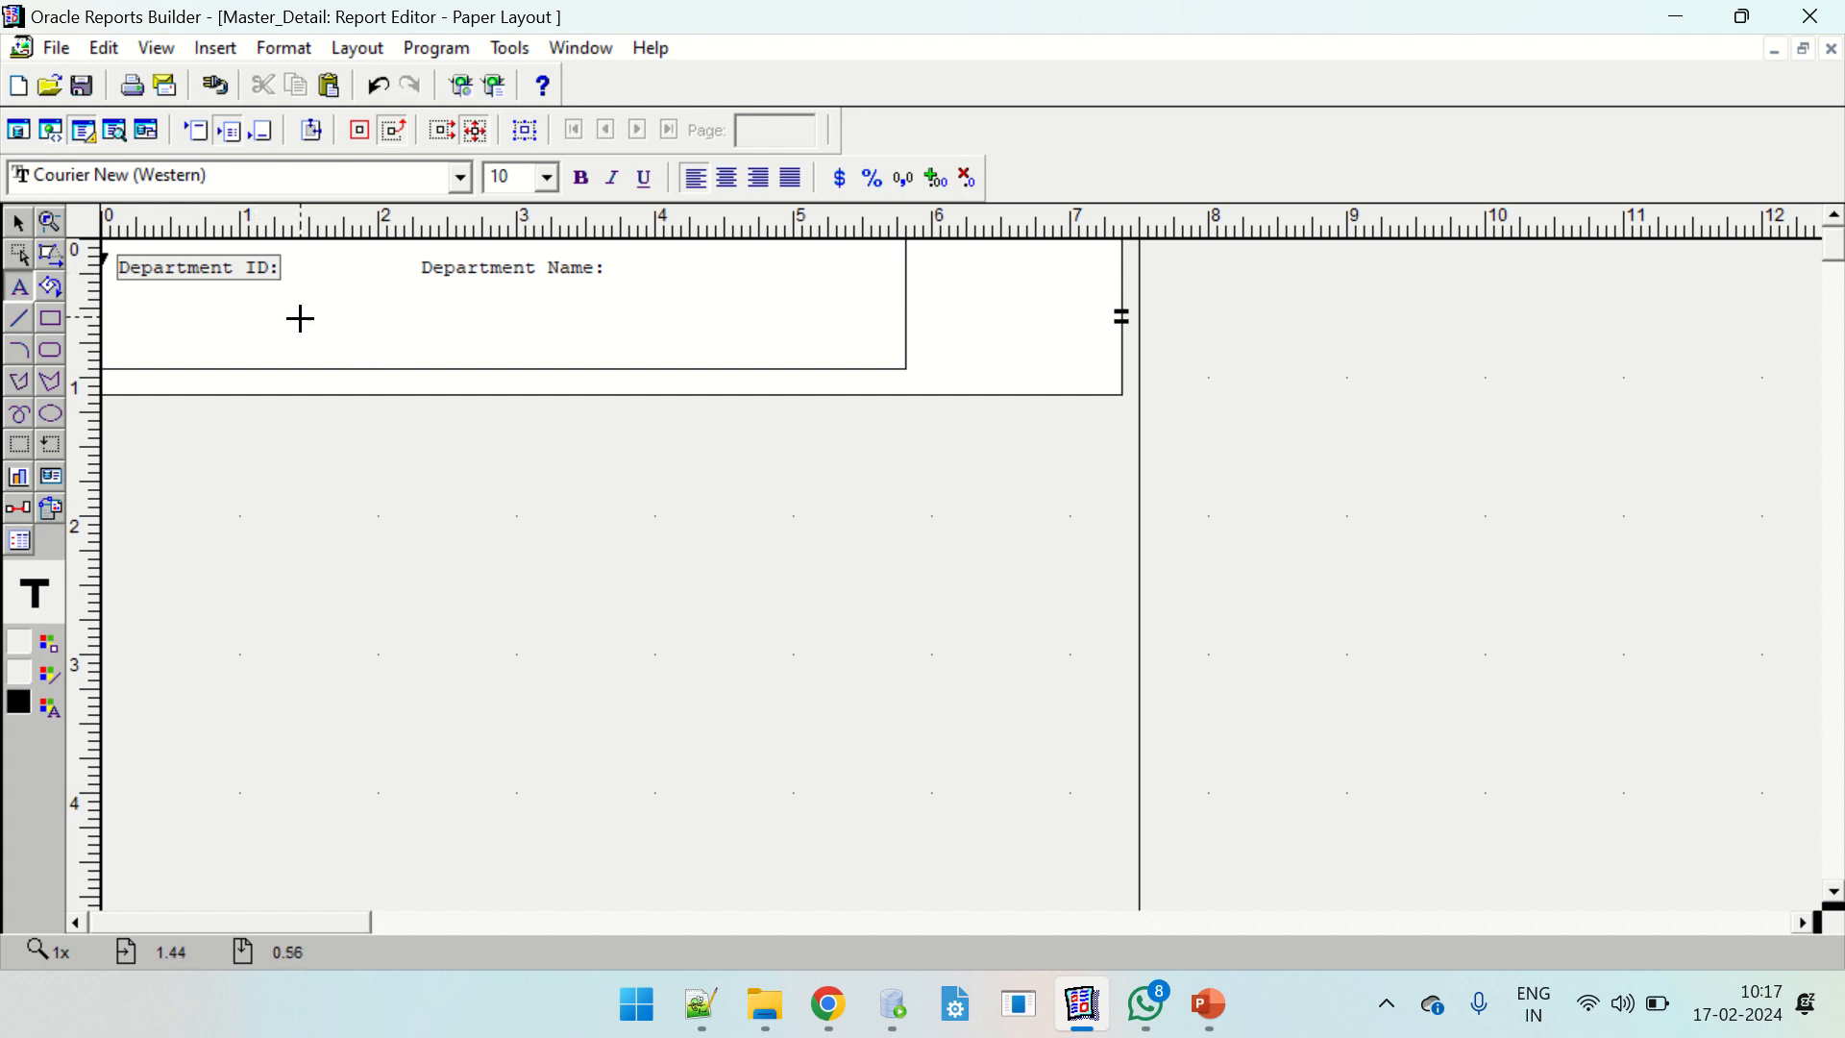
left_click(272, 271)
left_click(529, 277)
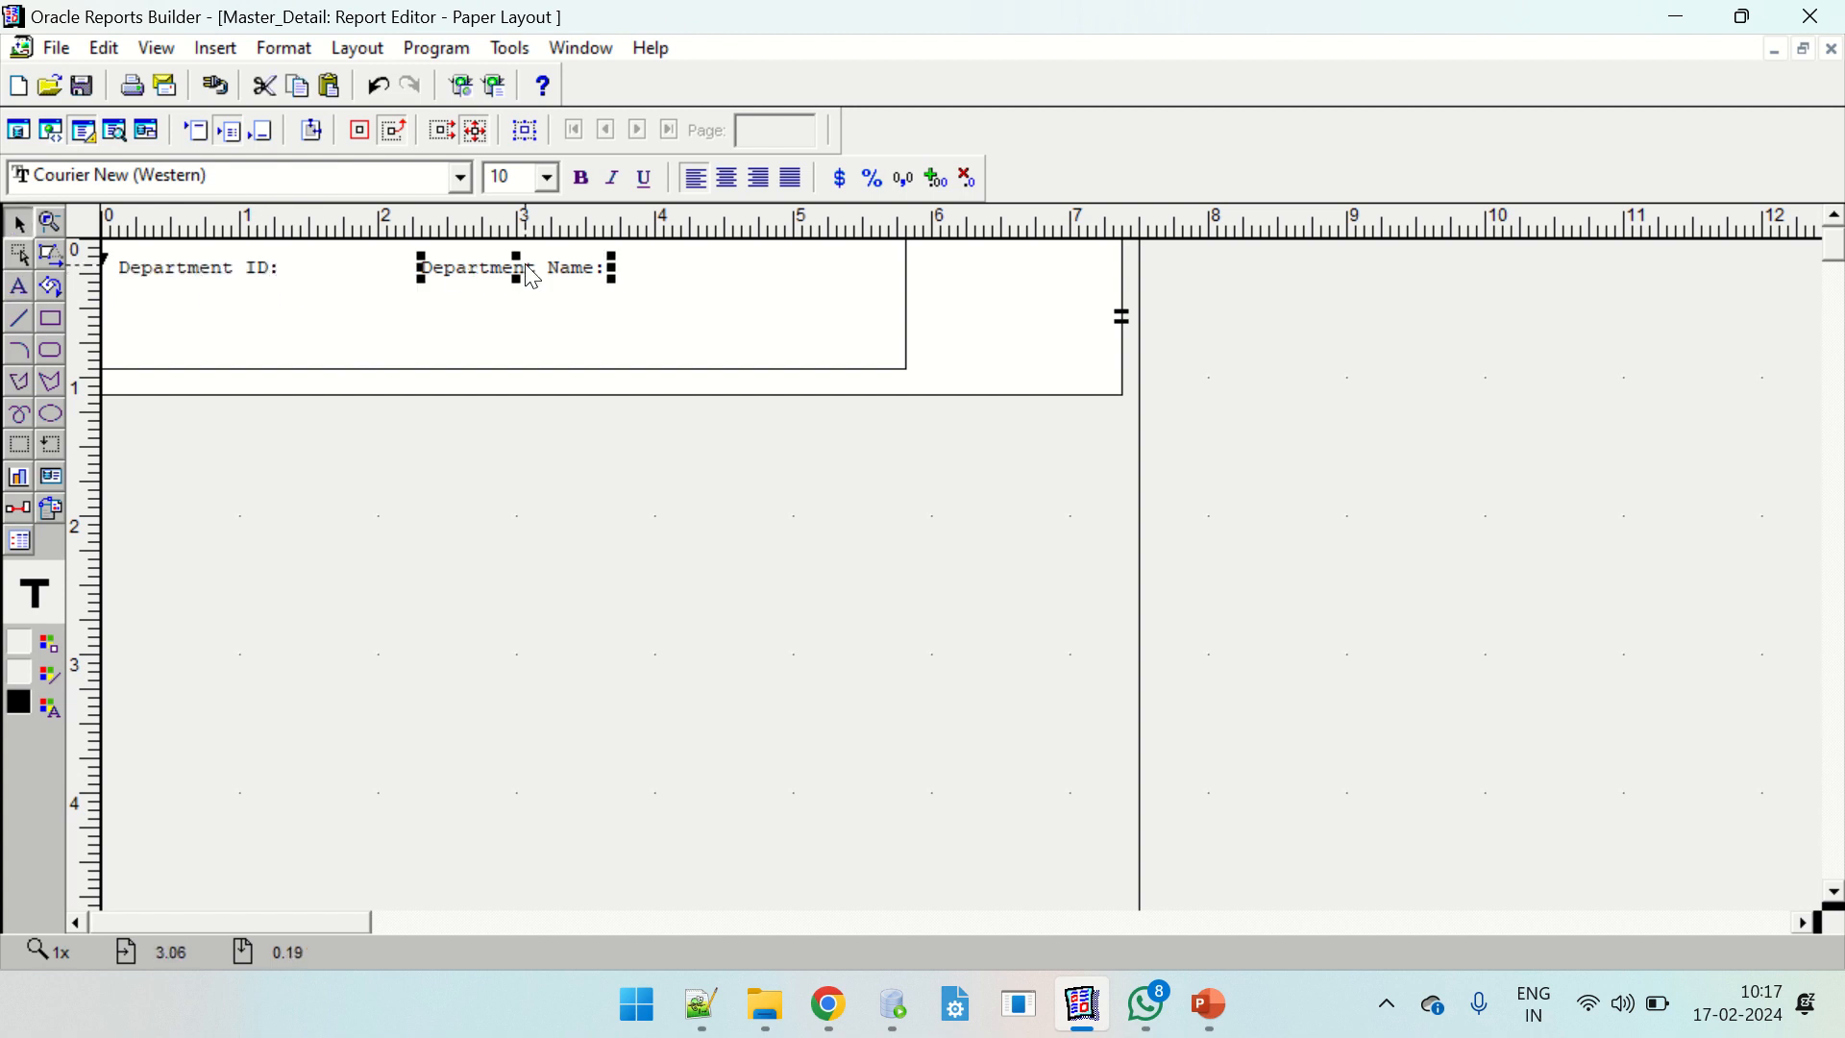
key("Delete")
Enlarge the Department ID label to about 5.25 by 0.56 inches and append the field reference &<Department_ID> to its text.
left_click(248, 270)
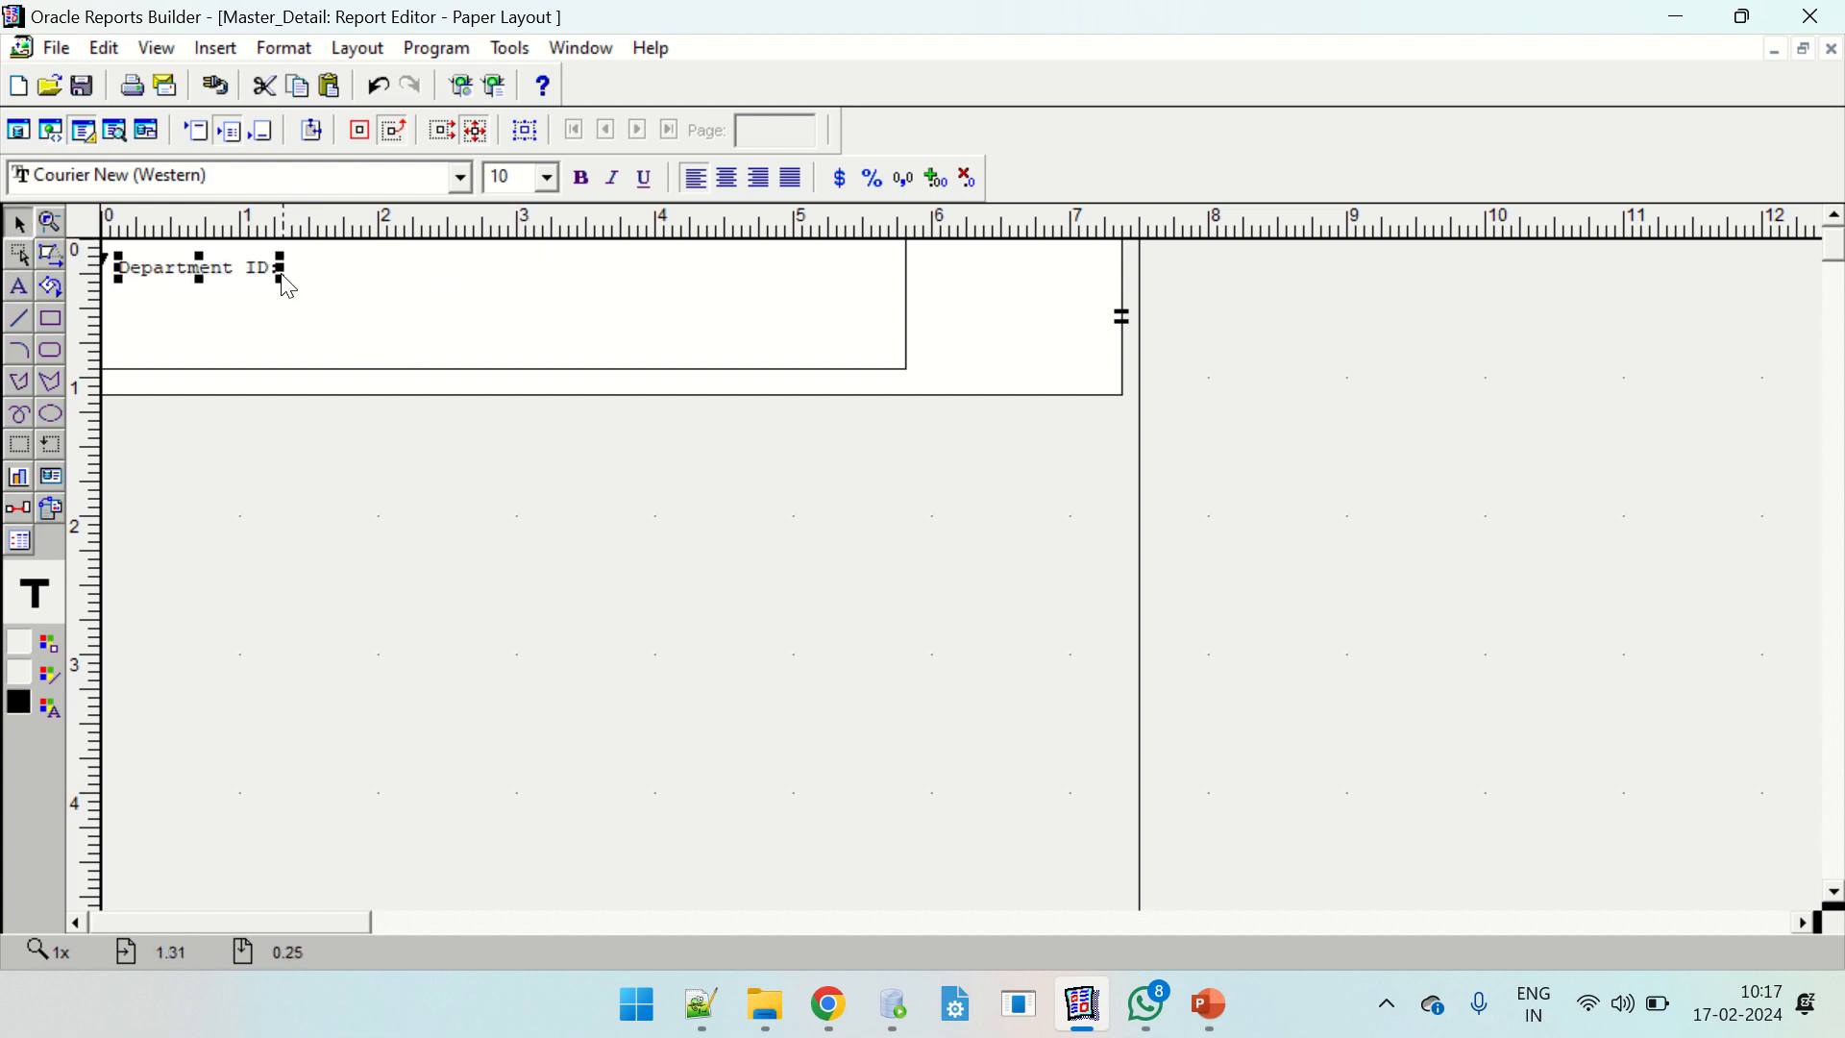
left_click_drag(281, 279, 846, 335)
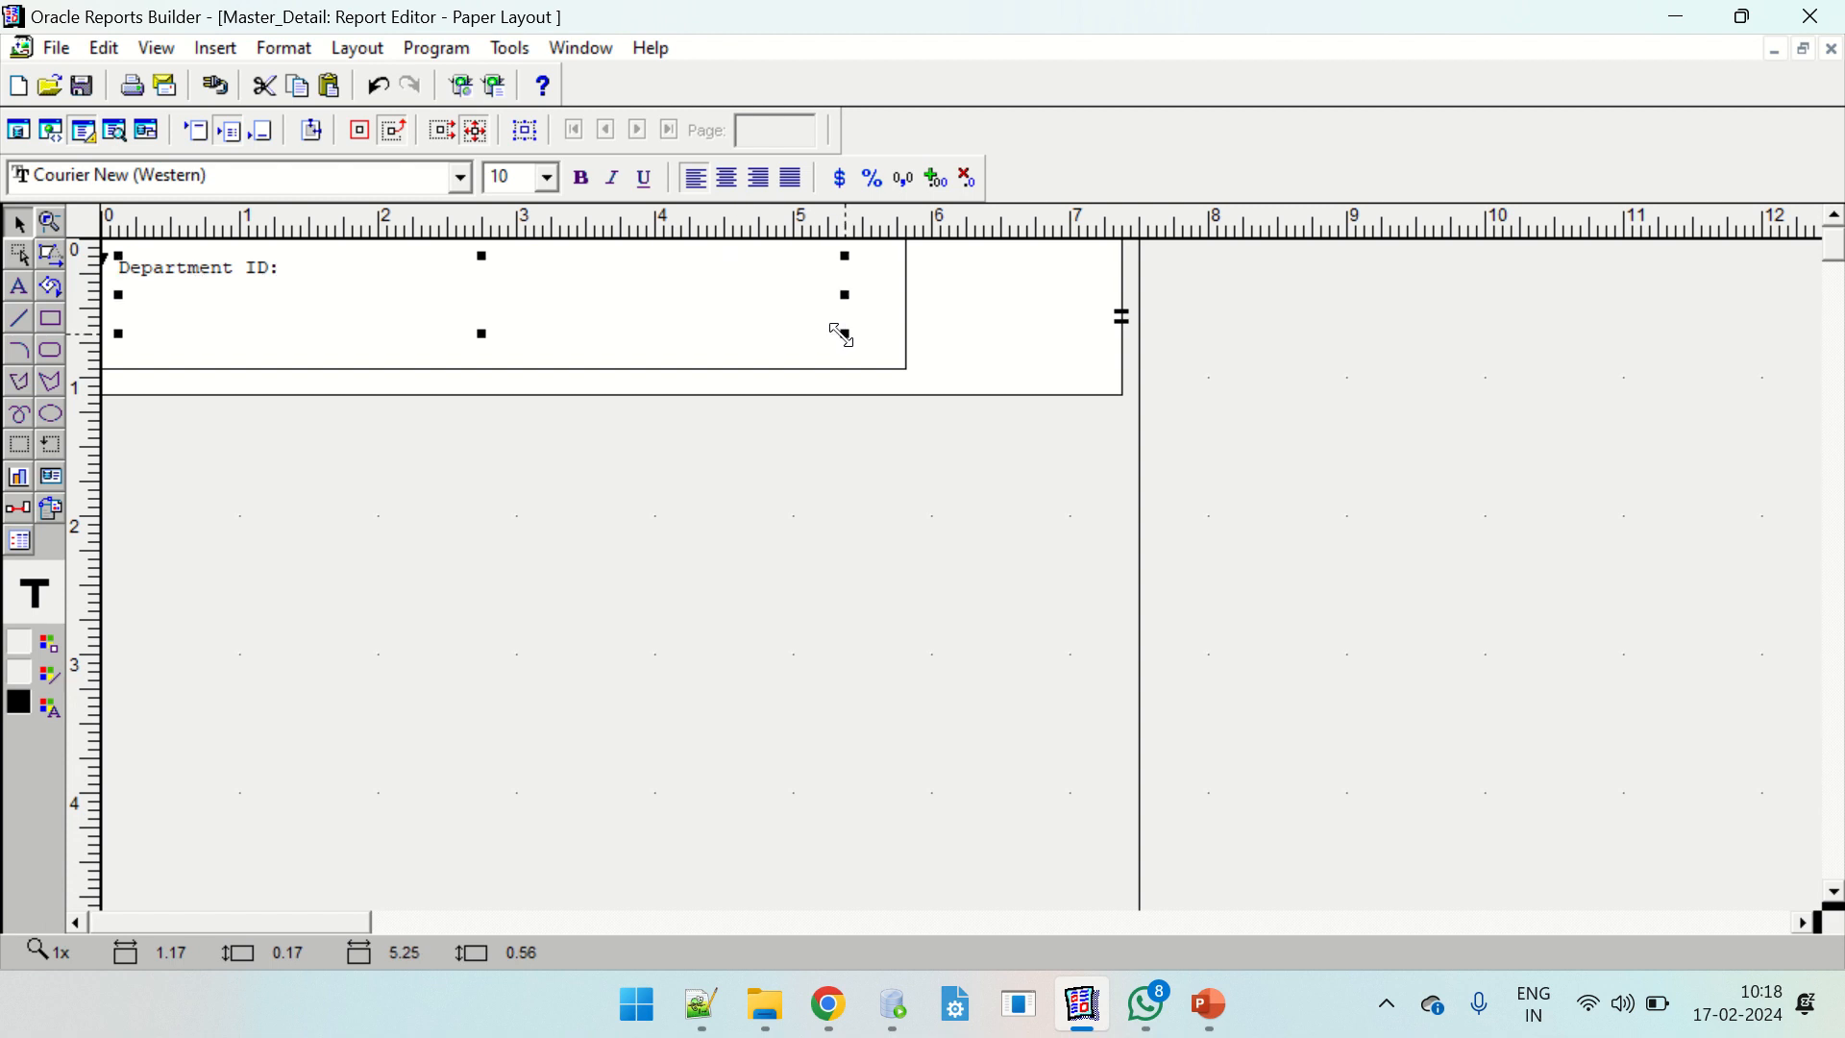
left_click(318, 273)
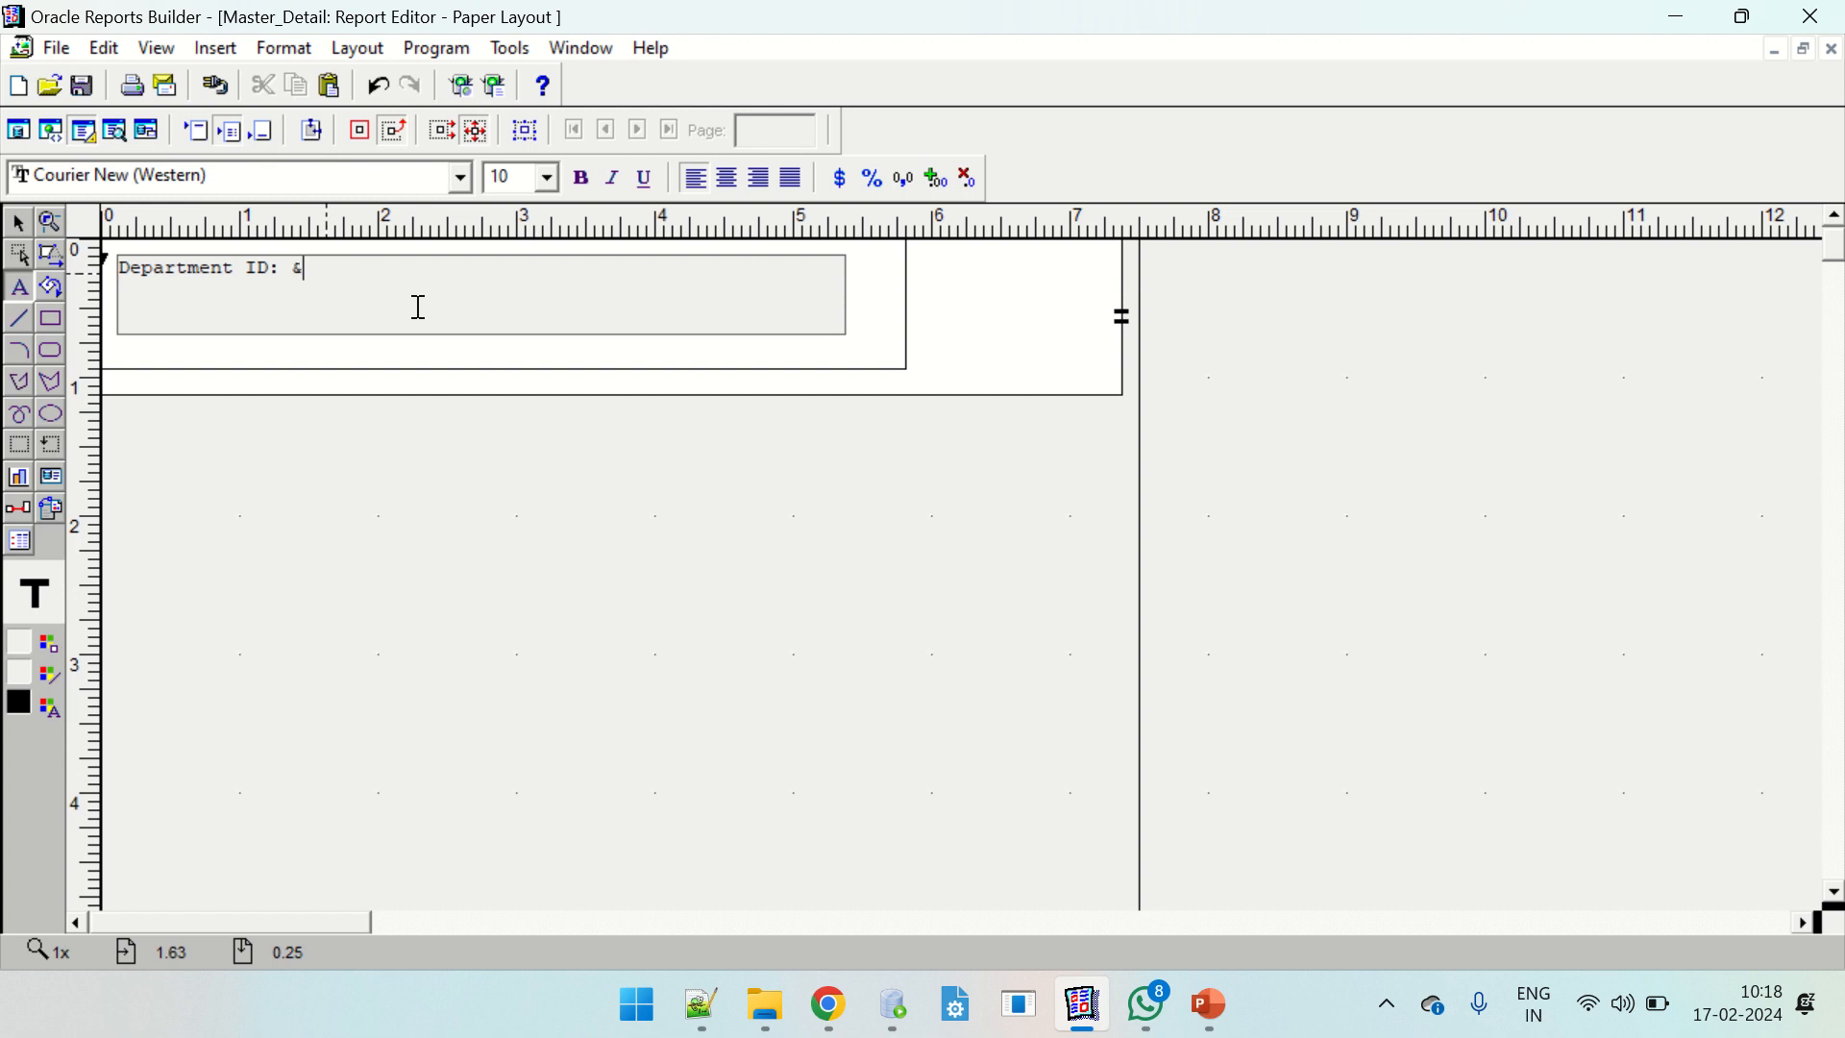
type("<>")
type("Department")
type("_ID>")
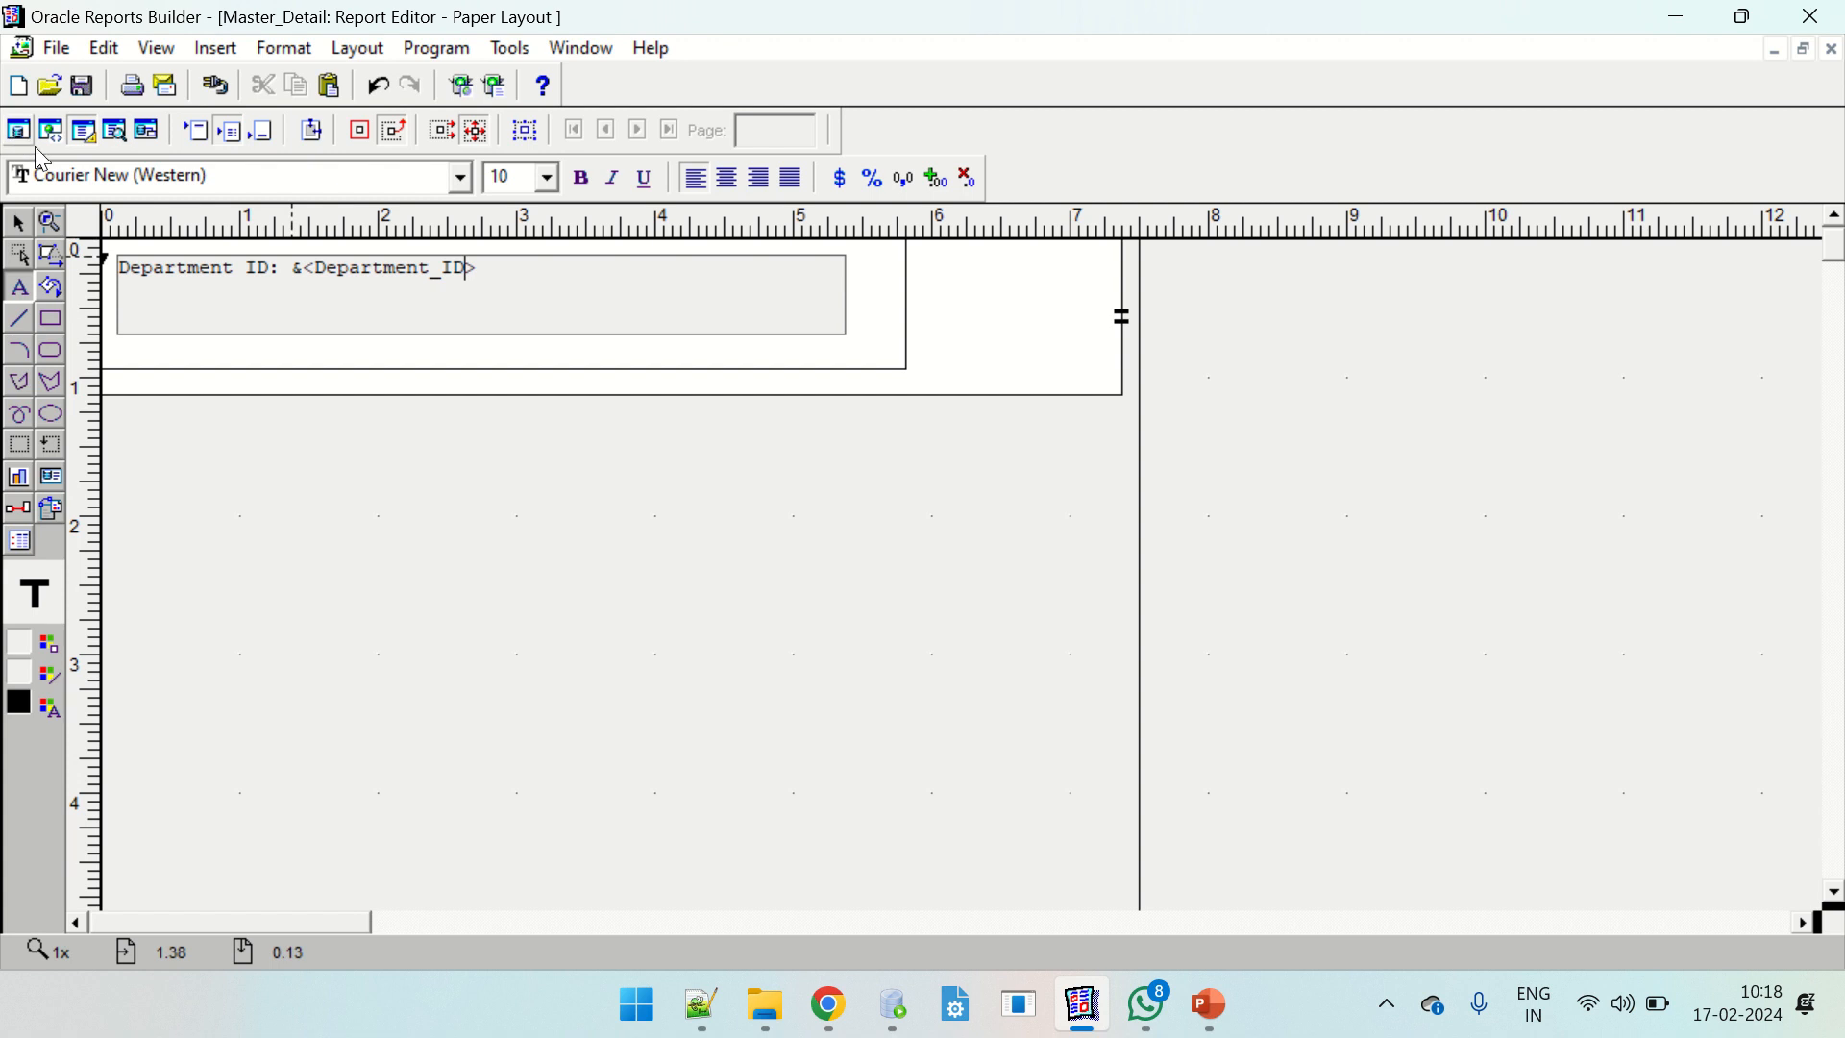
left_click_drag(320, 269, 442, 277)
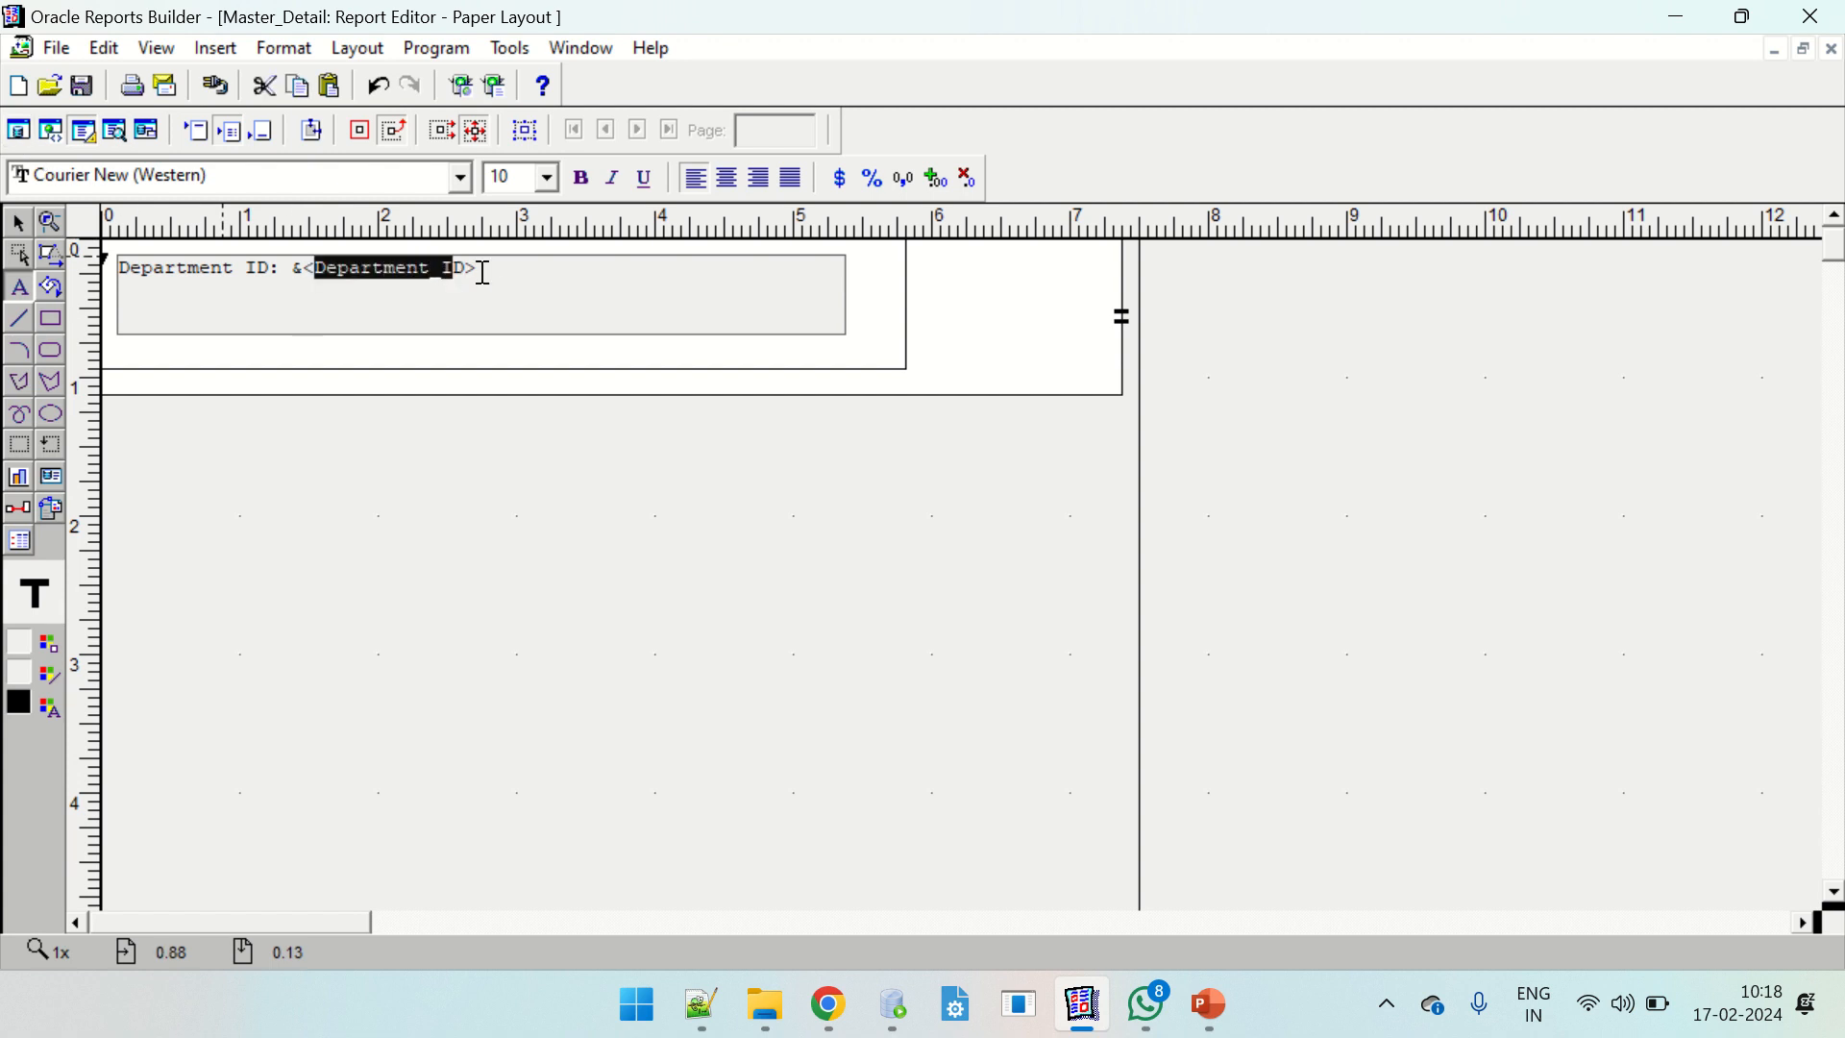
Add "Department Name: &<Department_Name>" after the department ID reference in the same text object, separated by several spaces.
left_click(527, 271)
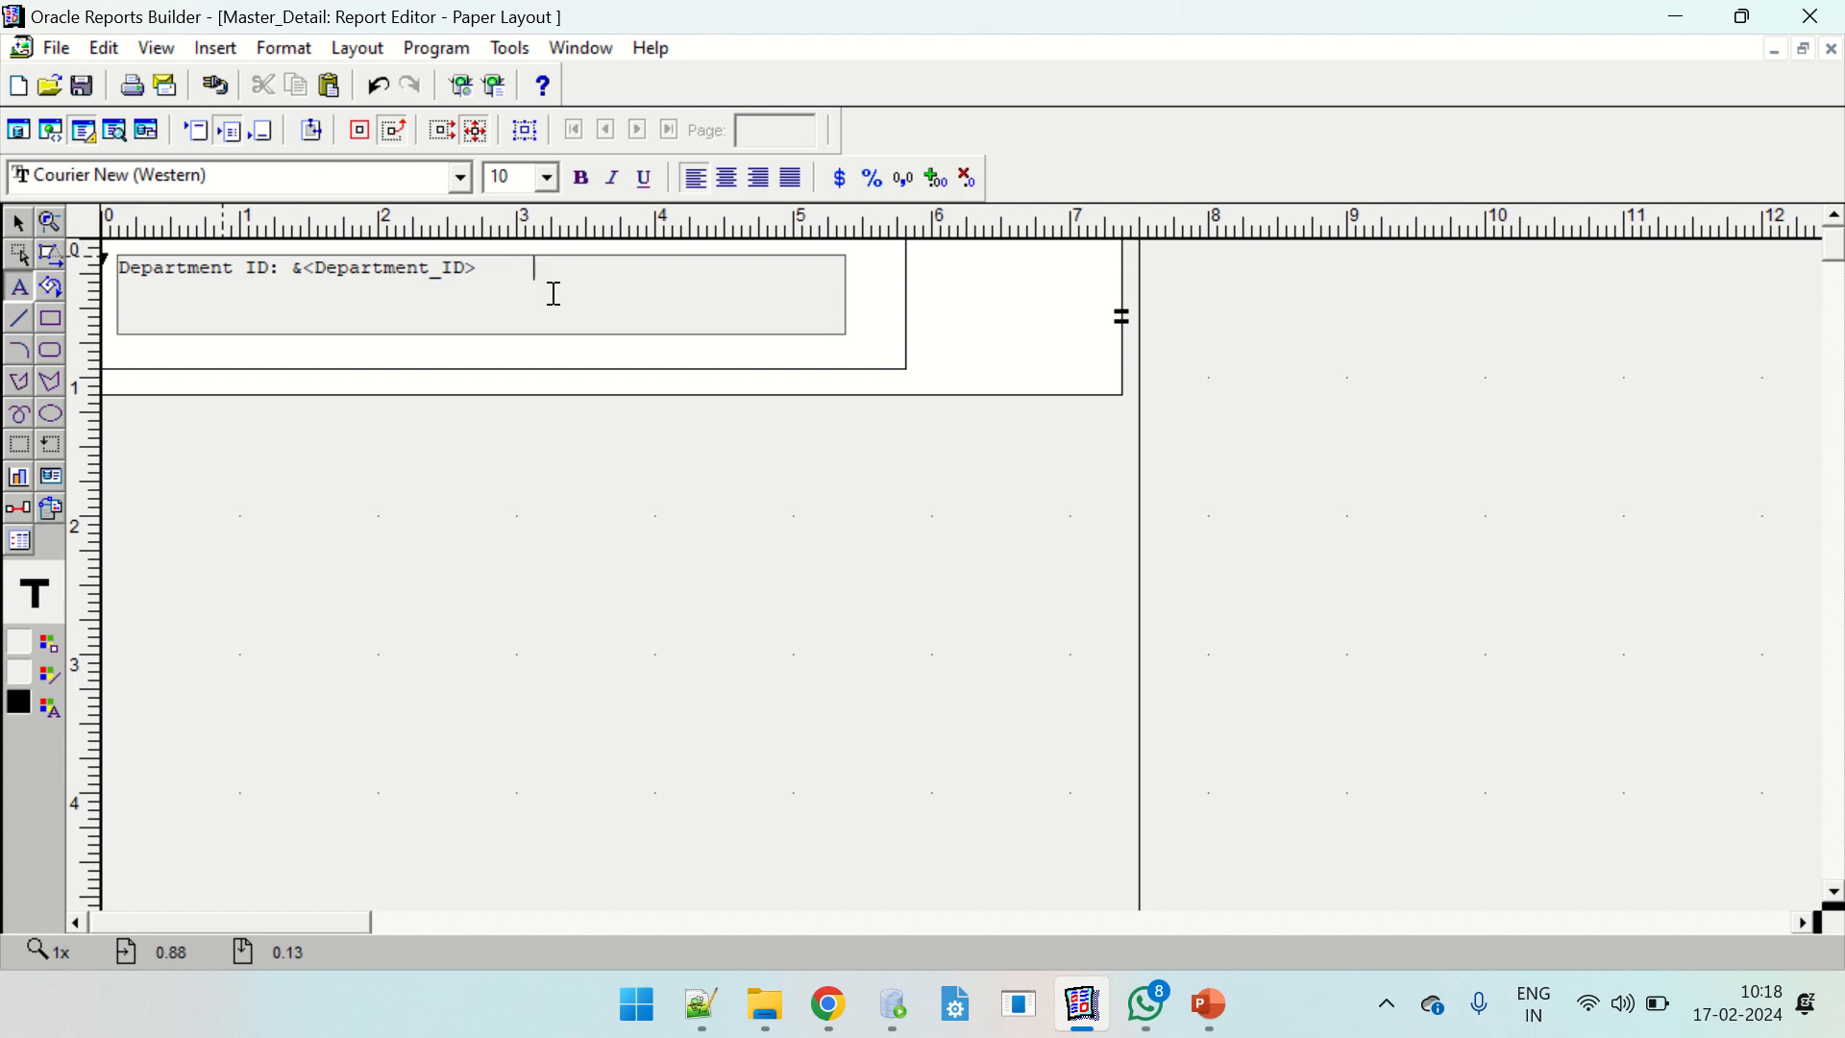
type("Department Name: &<>Department")
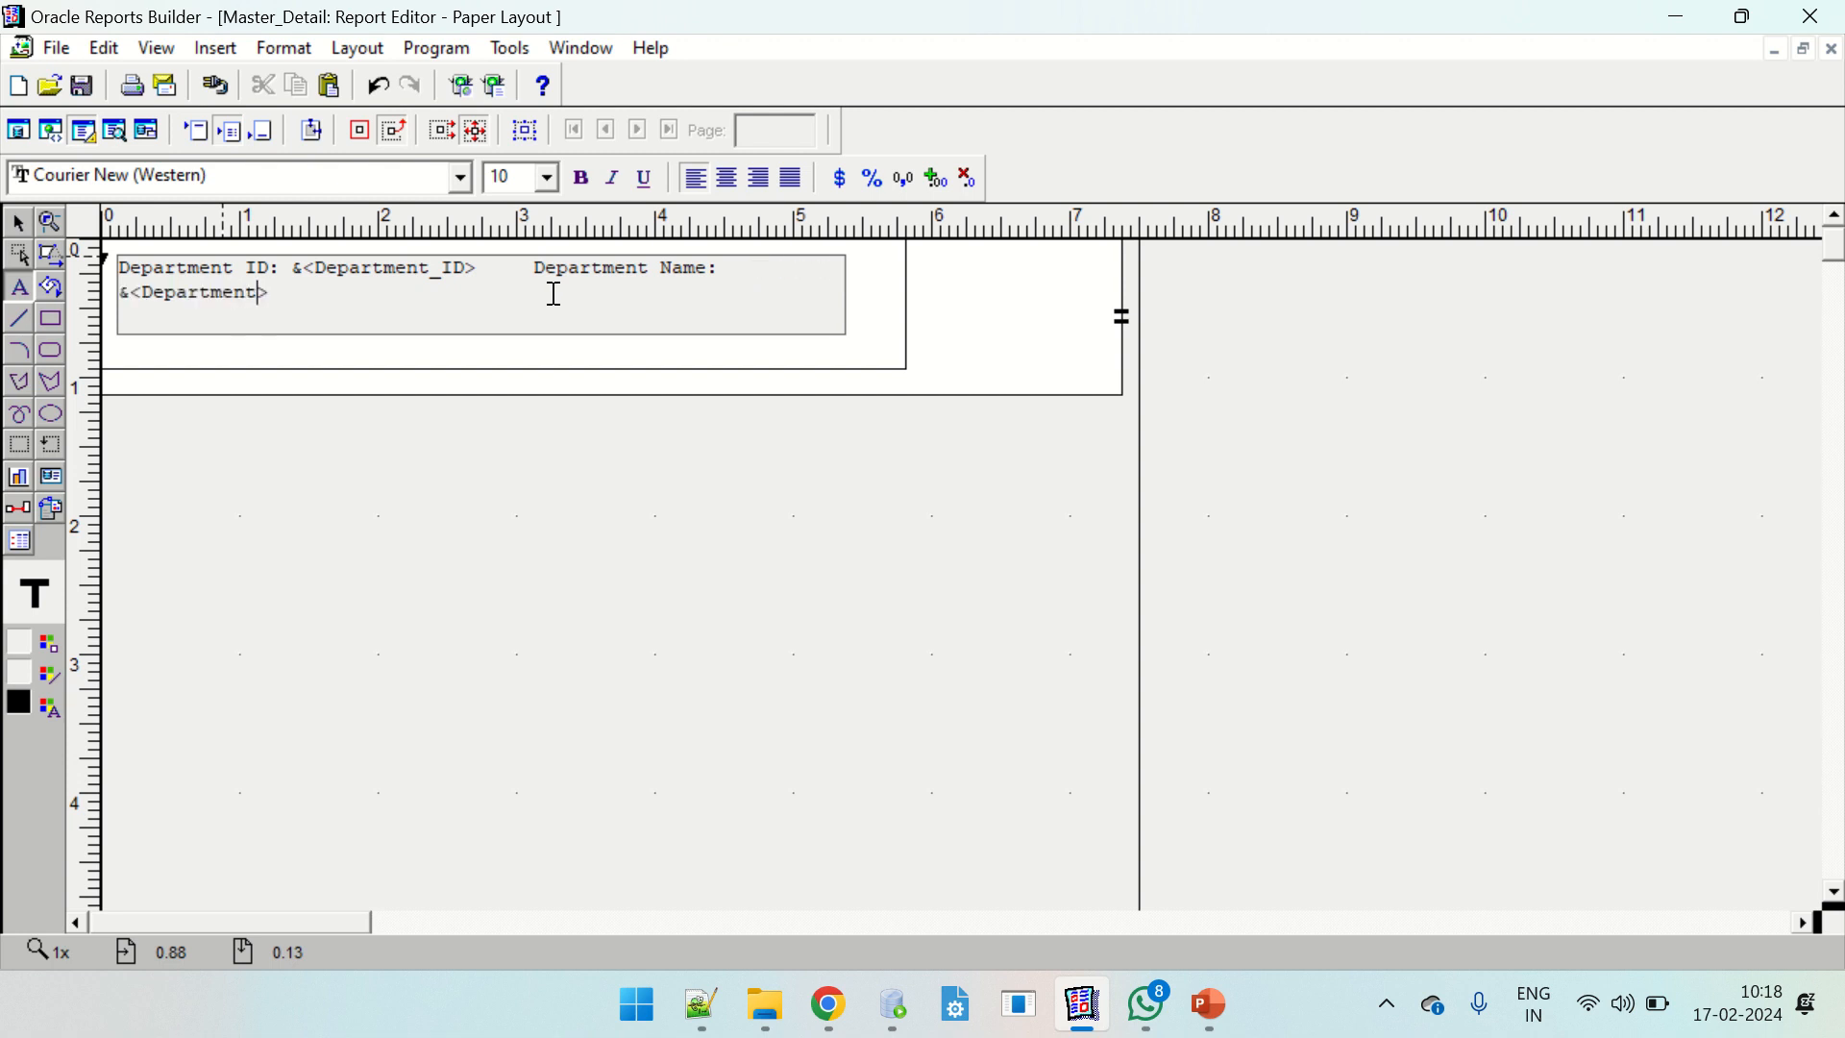
type("_Name")
left_click(596, 642)
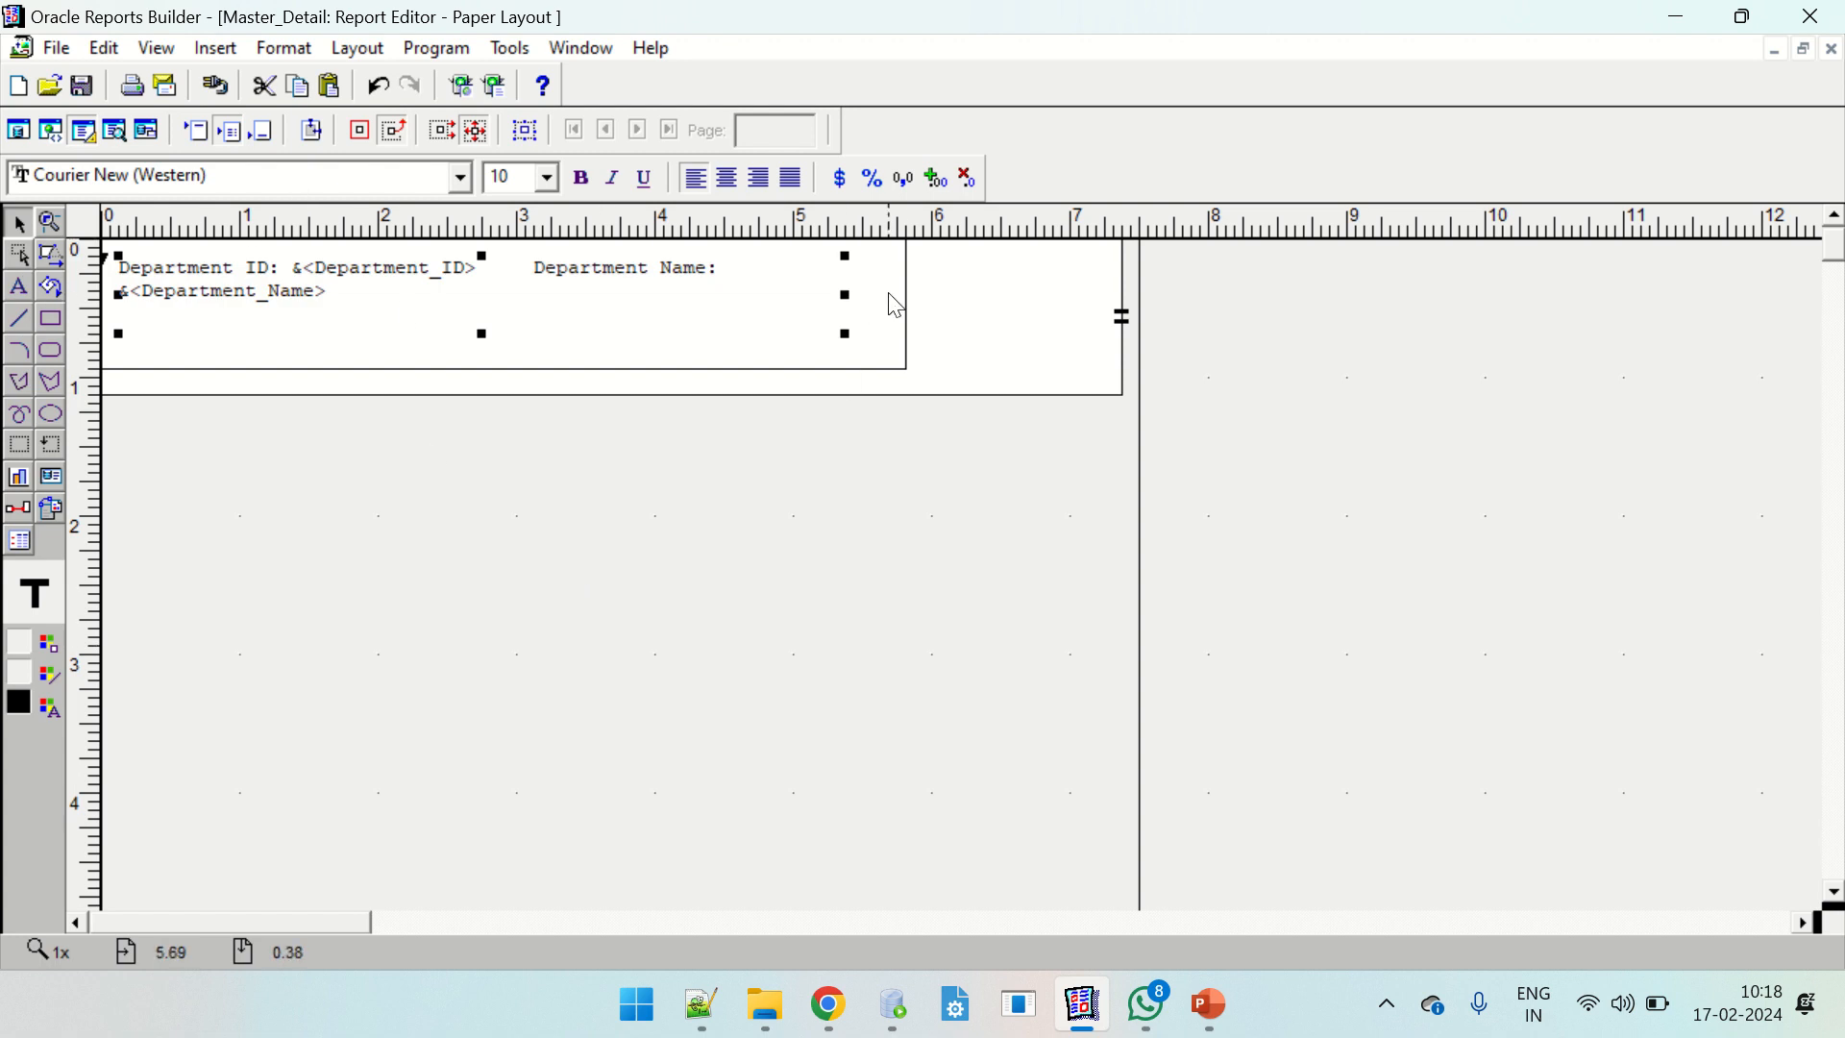
Widen the repeating frame to about 7.3 inches and the text object inside it to about 7.1 inches.
left_click_drag(905, 303, 1112, 297)
left_click(424, 301)
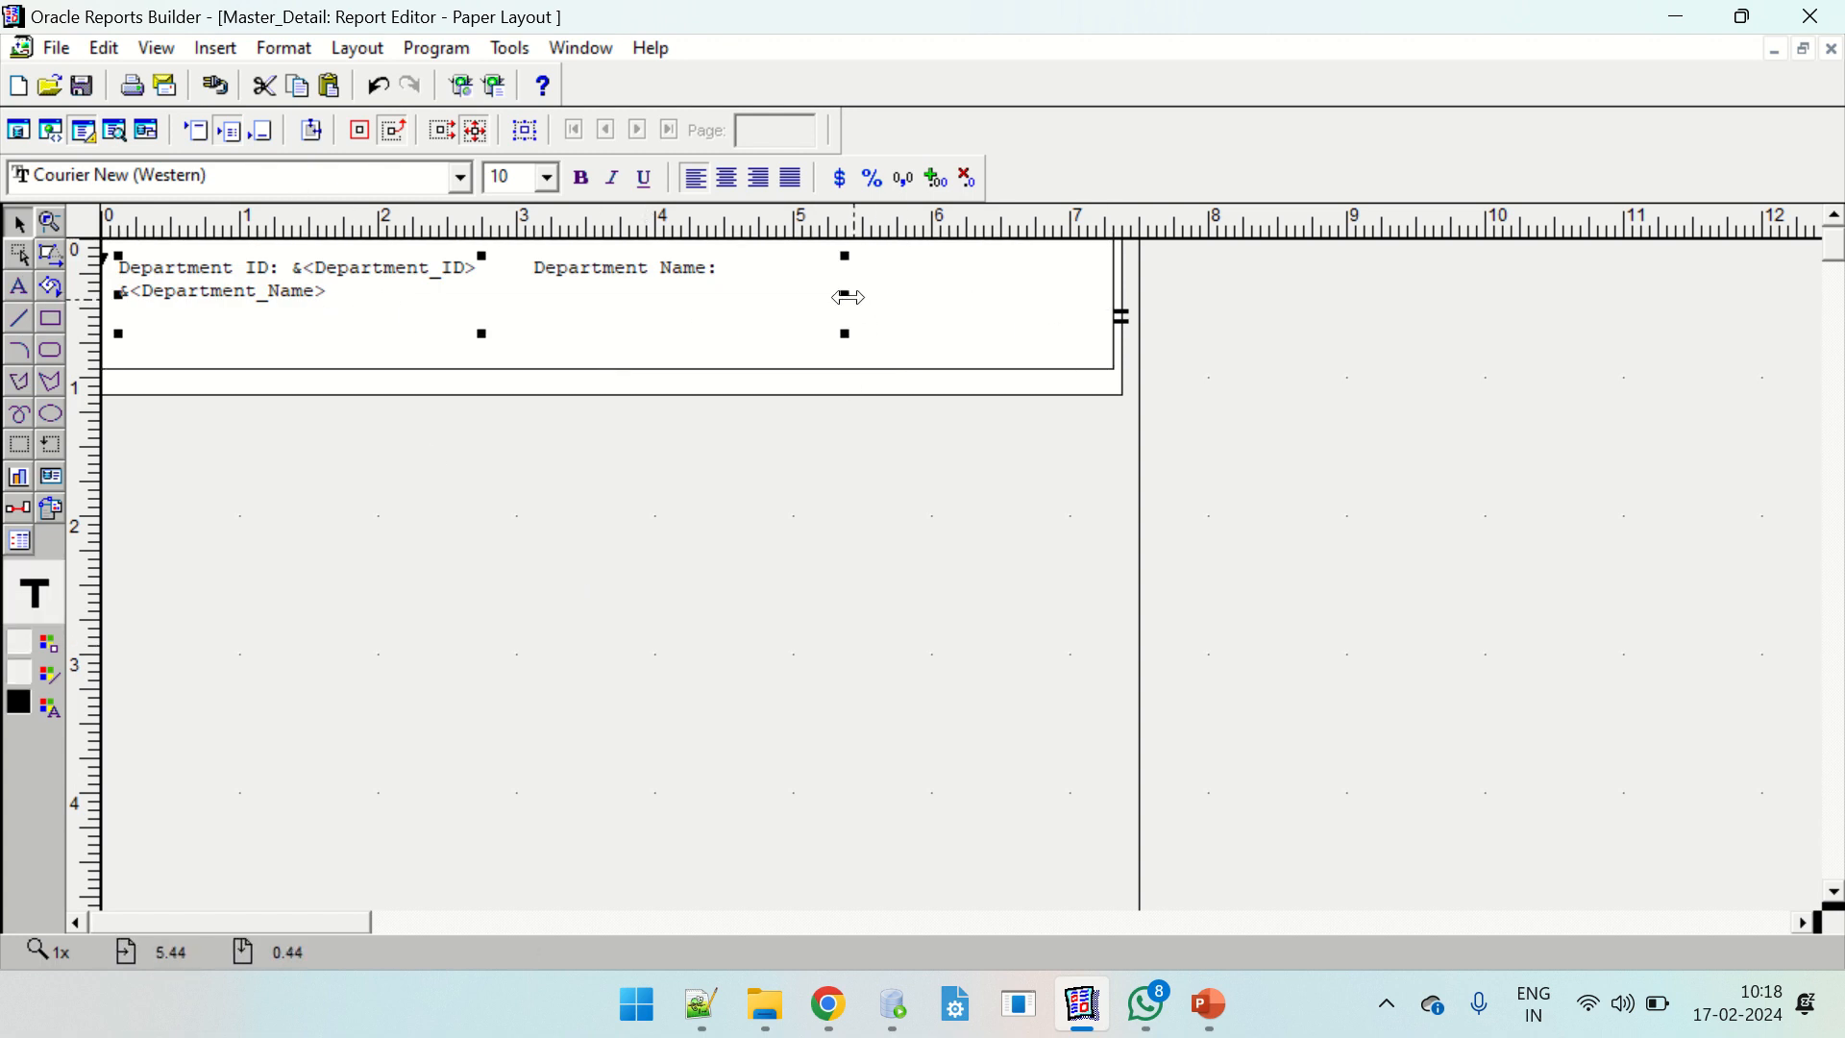
left_click_drag(848, 297, 1104, 297)
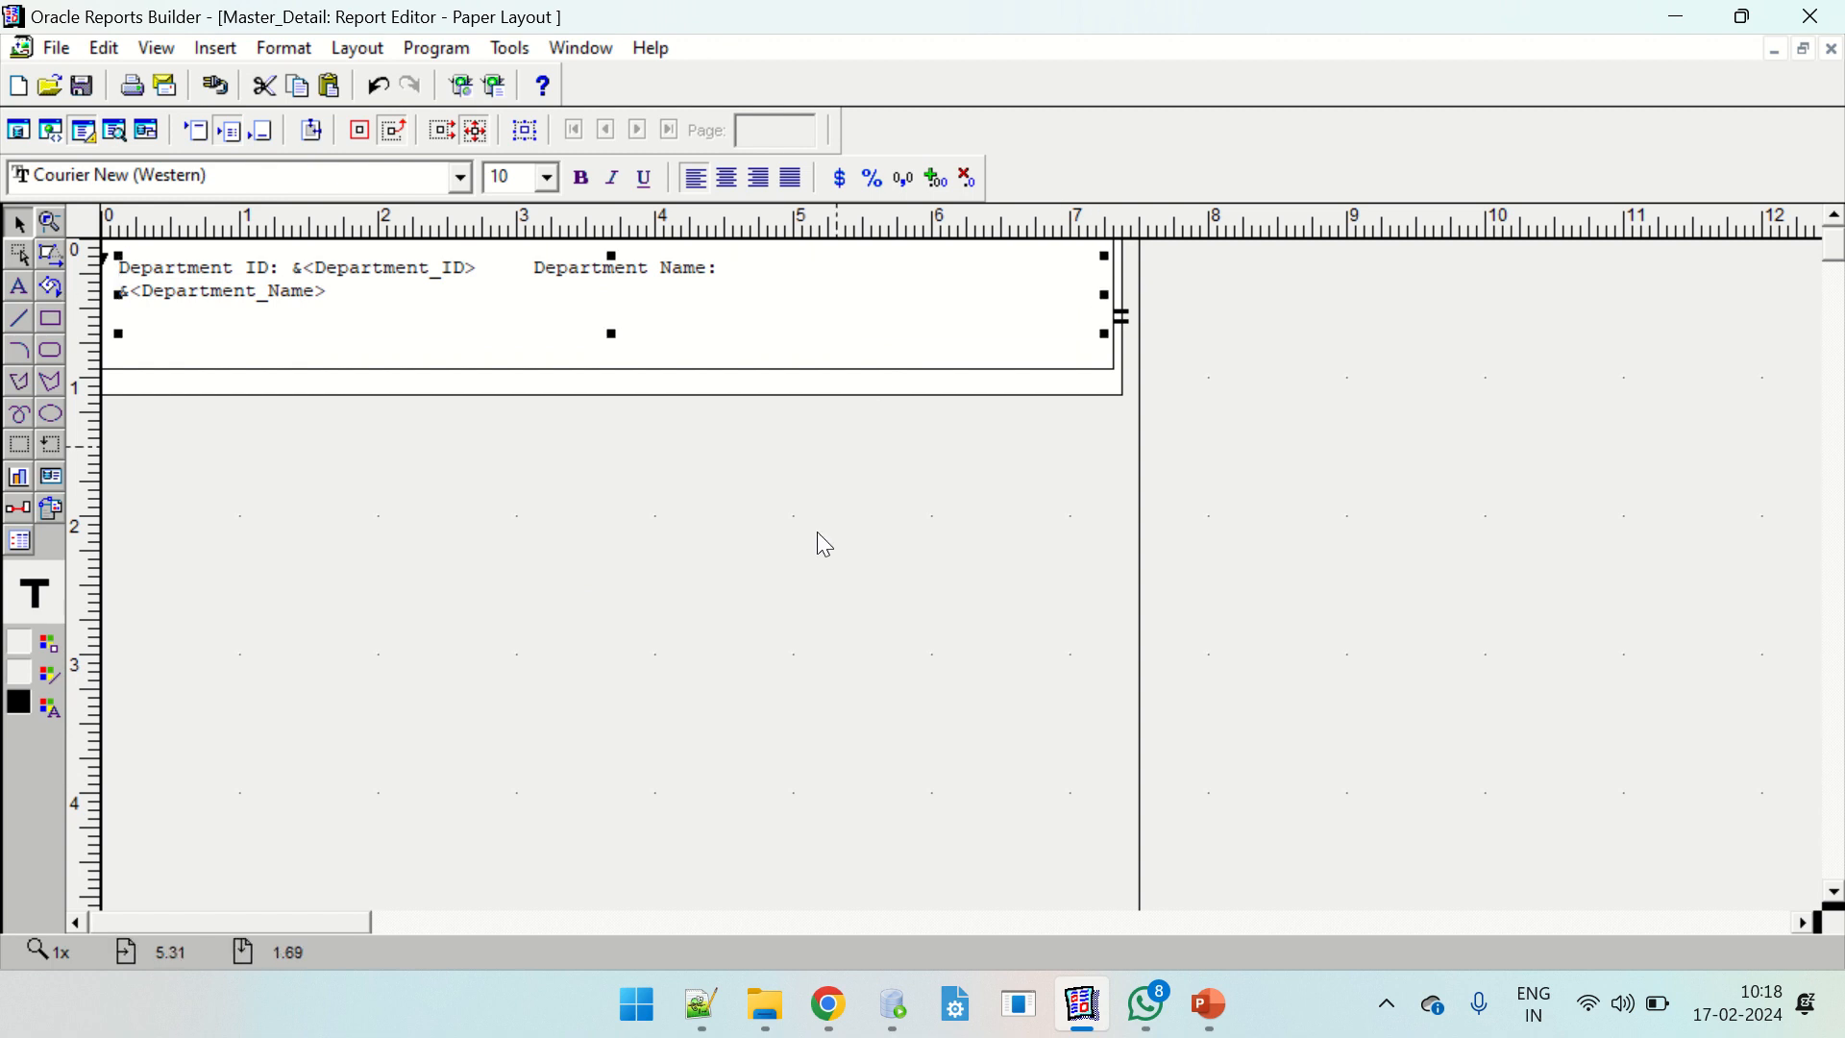
left_click(627, 288)
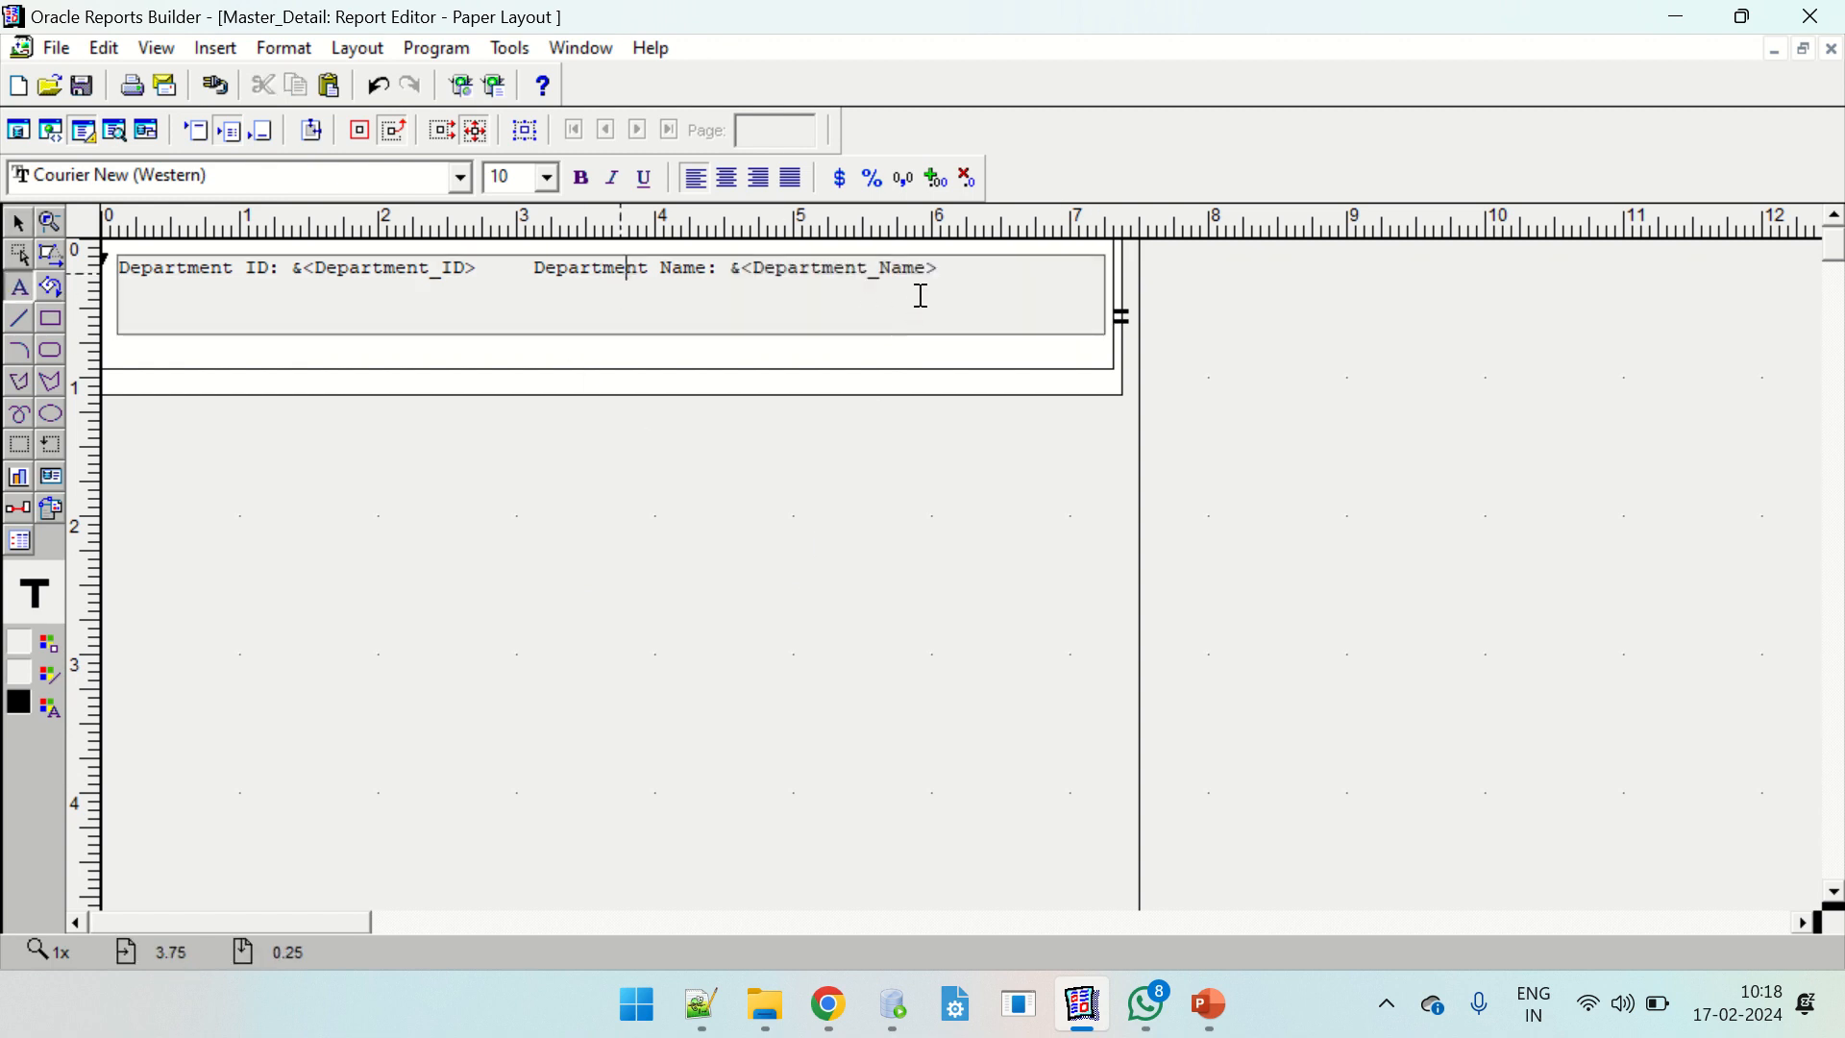
left_click(850, 452)
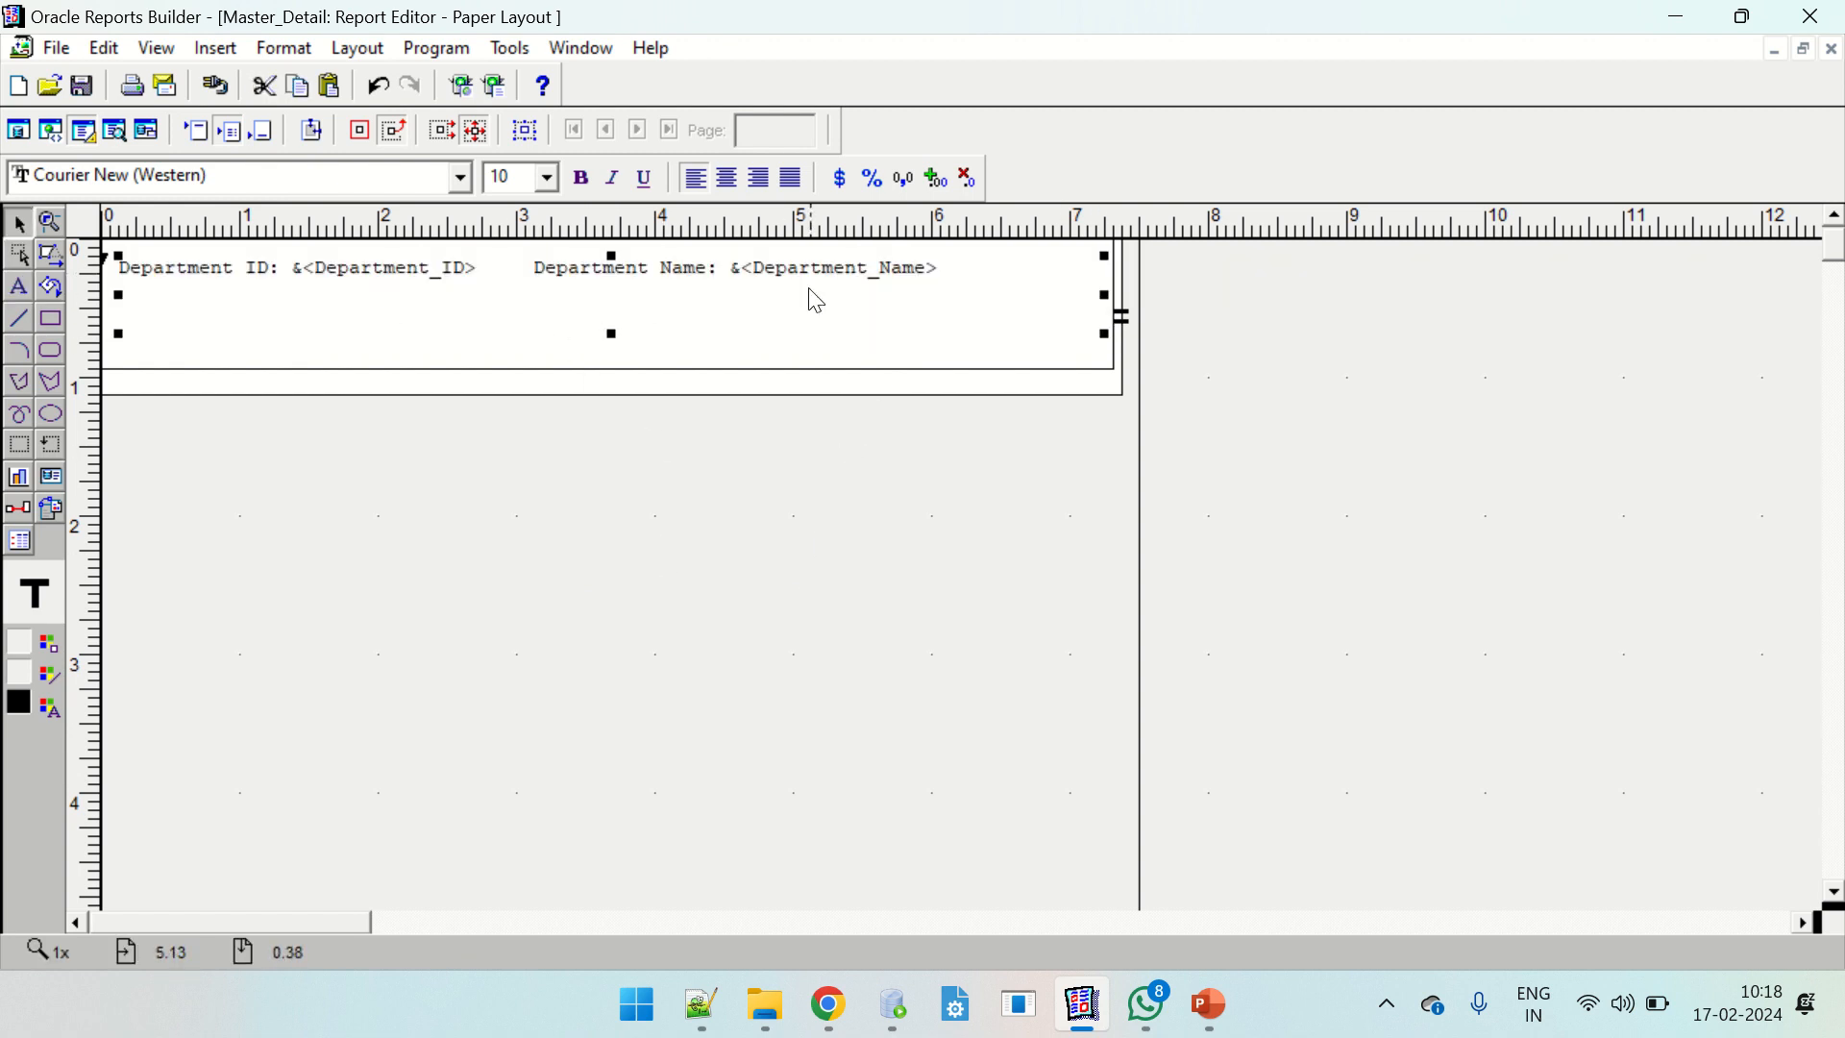
Add a second line reading "Location:" below the department ID and name in the text object.
left_click(926, 276)
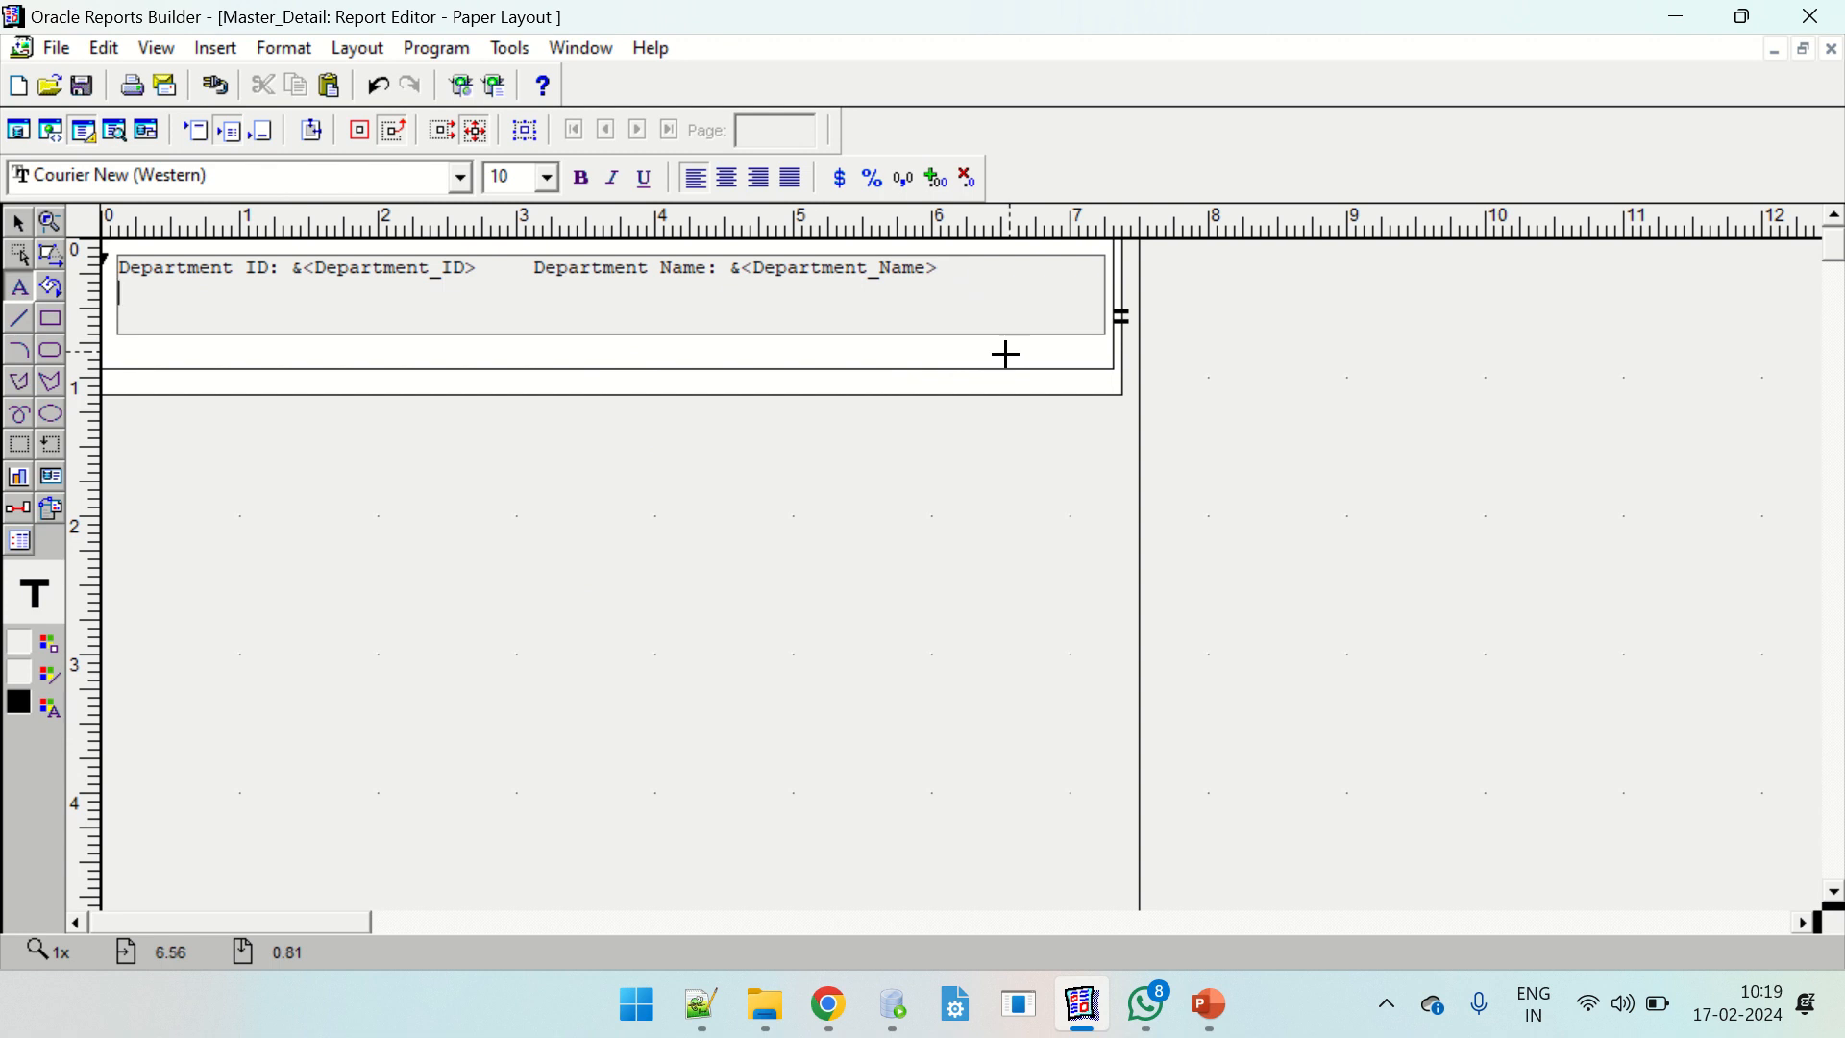
type("Location:")
left_click(750, 611)
Switch to SQL Developer, examine the address and city columns in the departments and locations query result, and return to Reports Builder.
left_click(901, 1027)
left_click(865, 782)
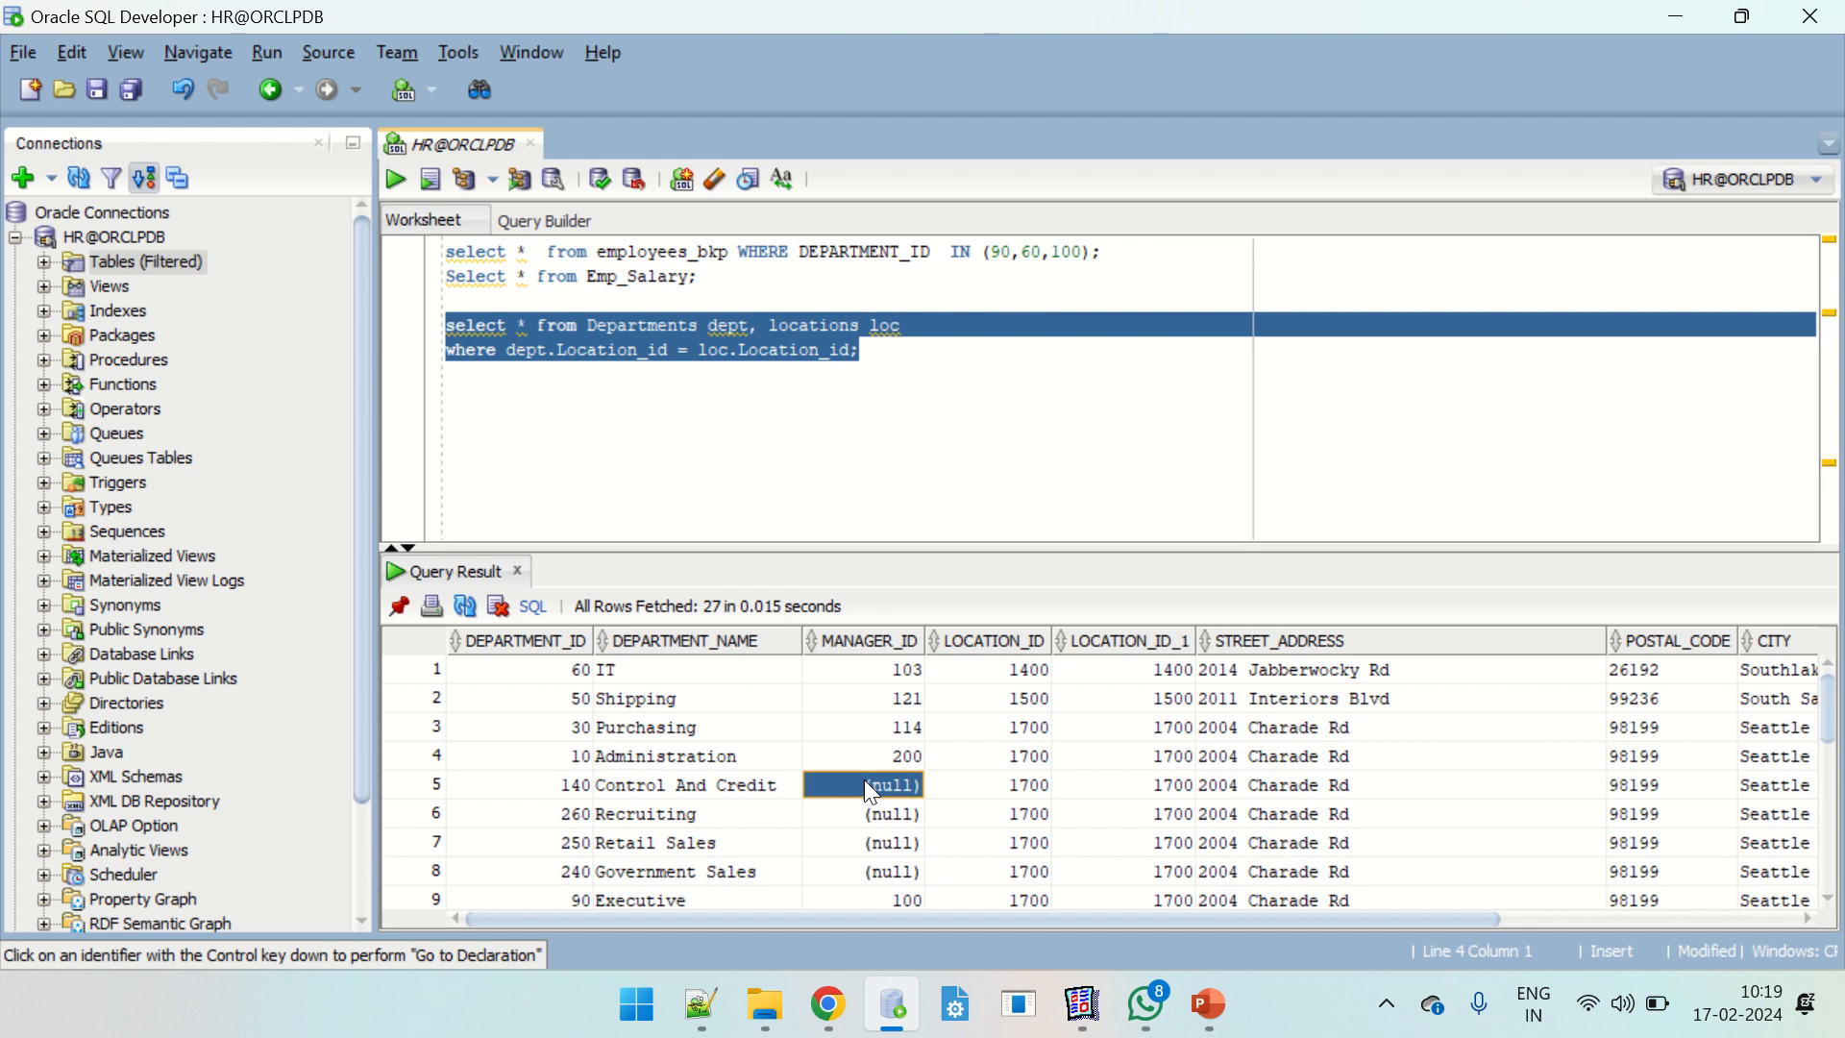
left_click_drag(867, 919, 1166, 923)
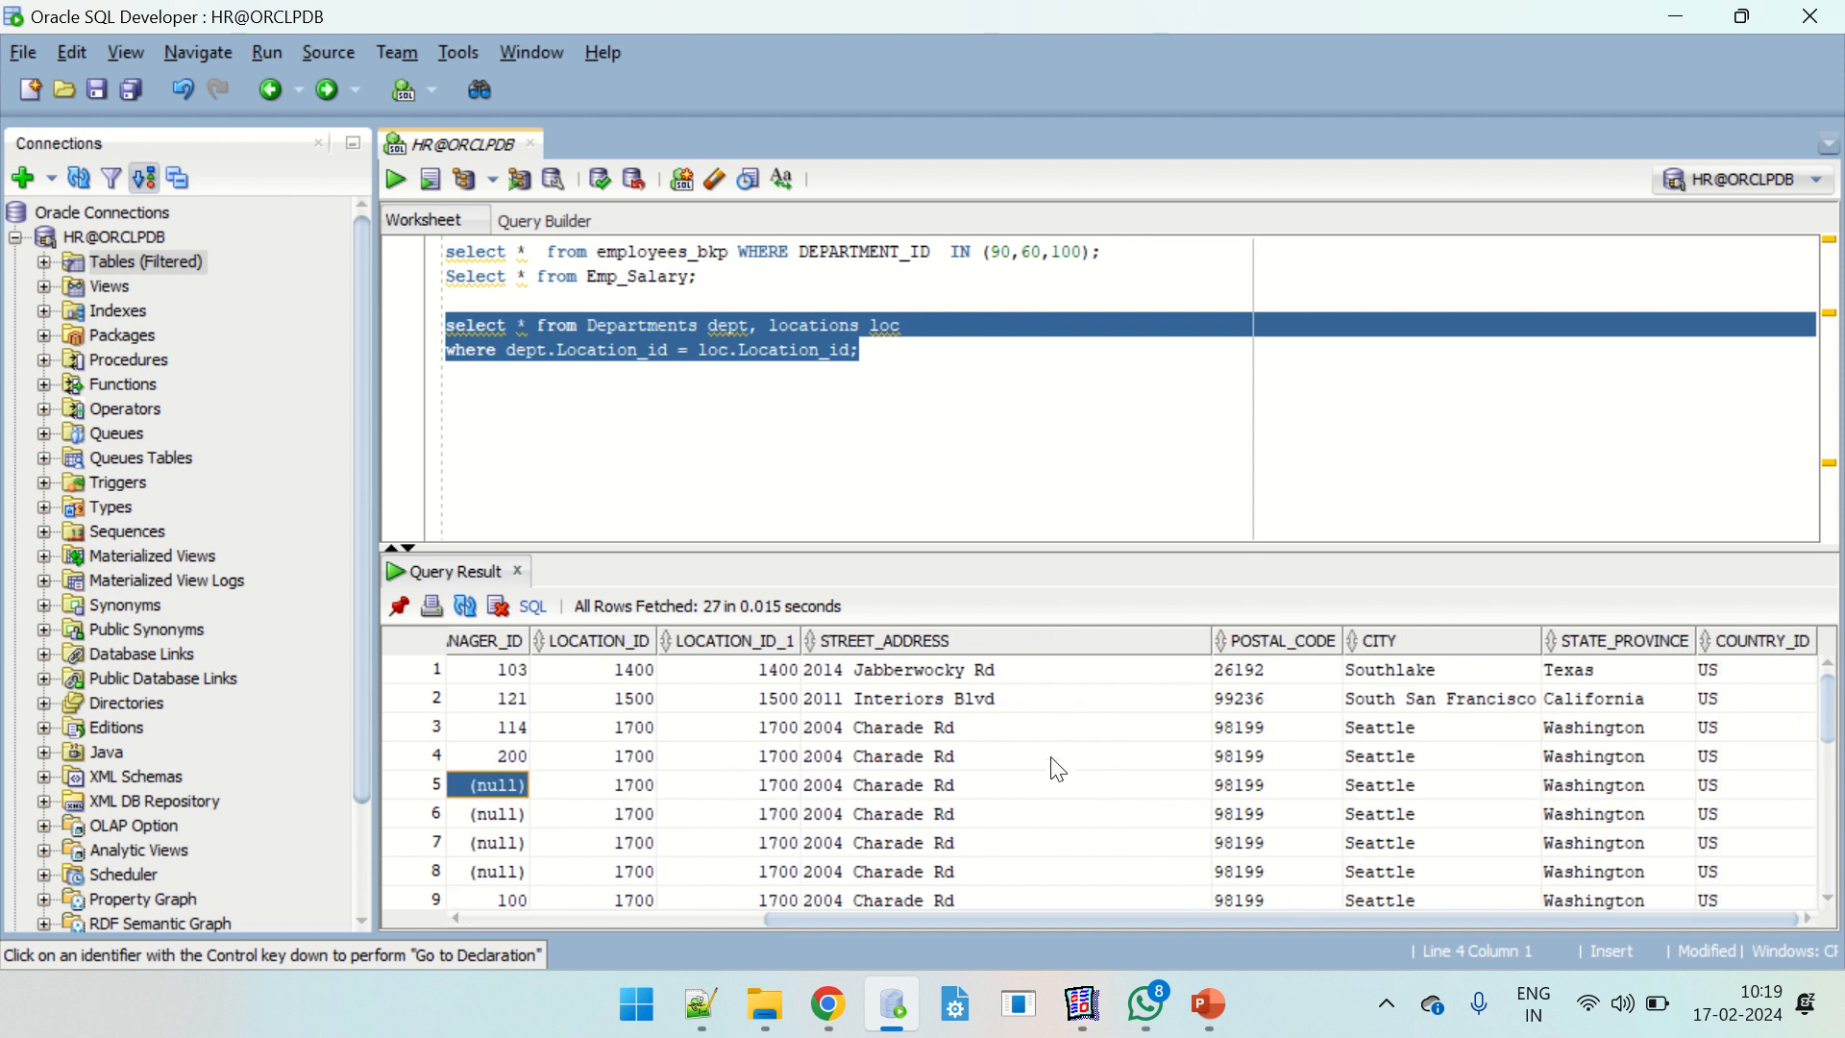
left_click_drag(956, 698, 1649, 862)
left_click(1105, 809)
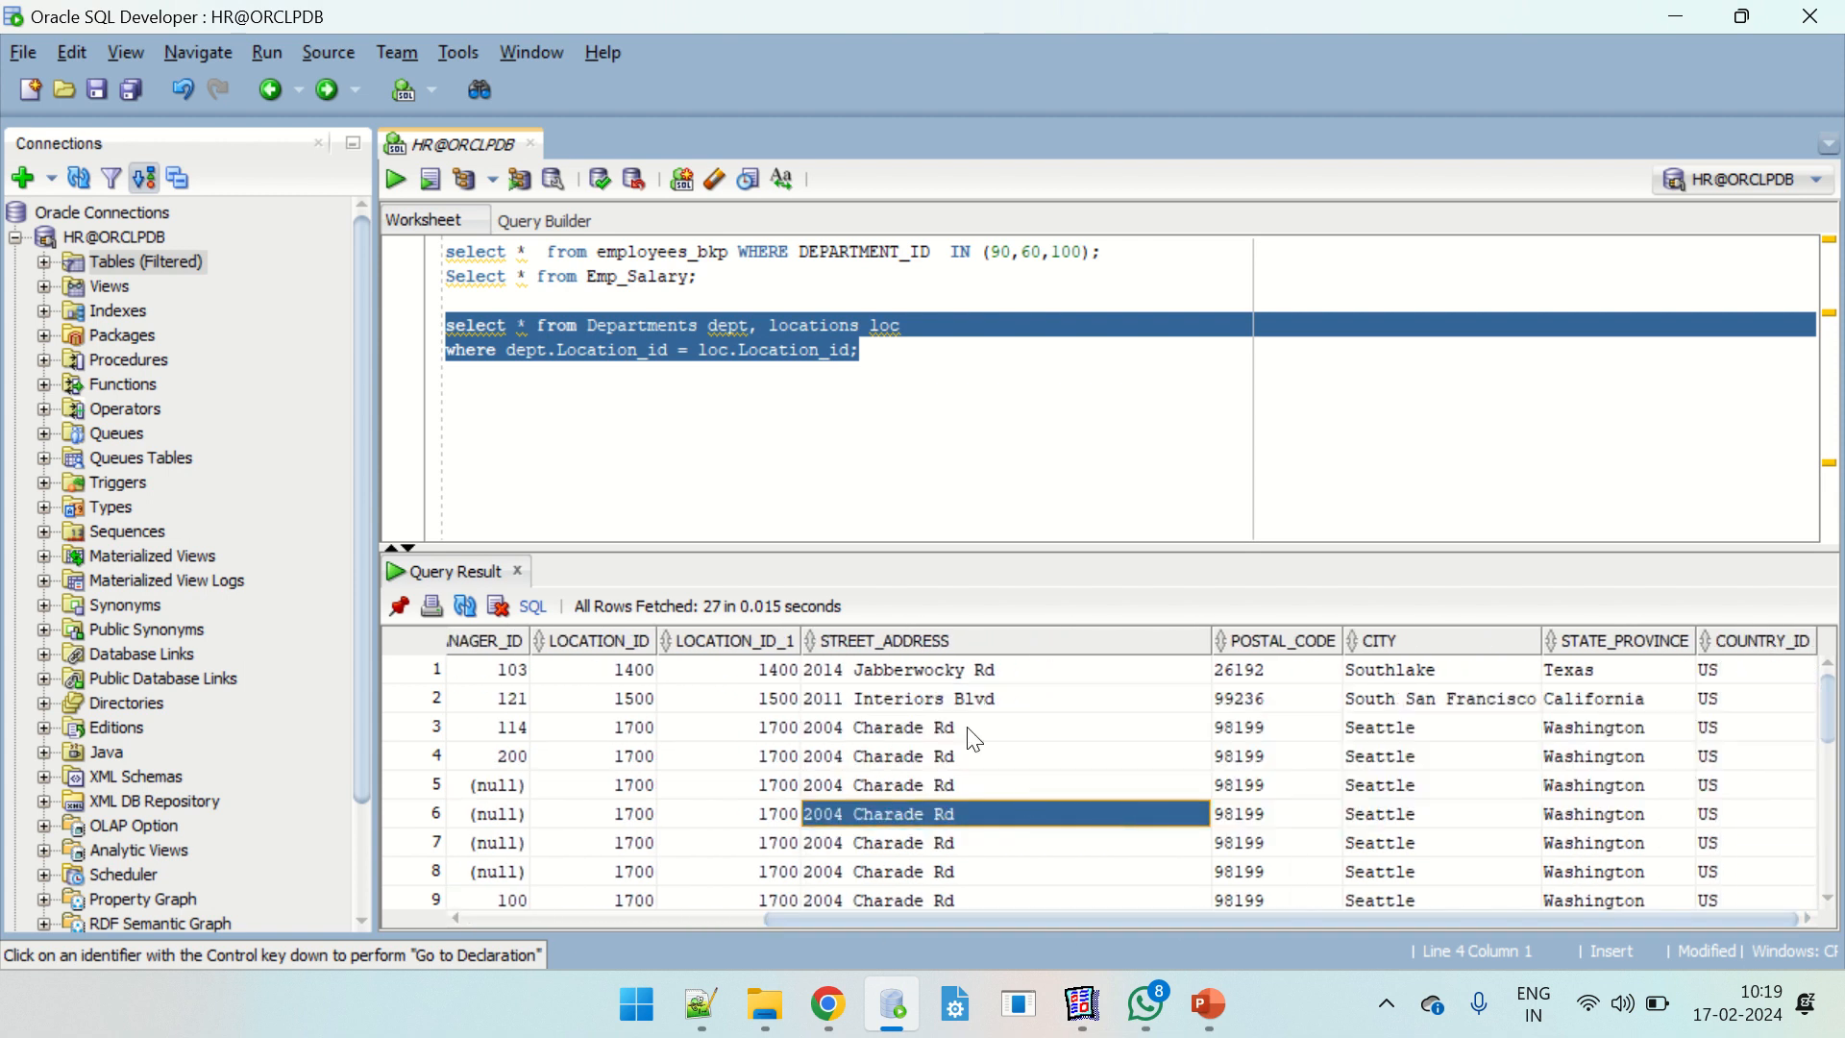
left_click_drag(951, 701, 951, 858)
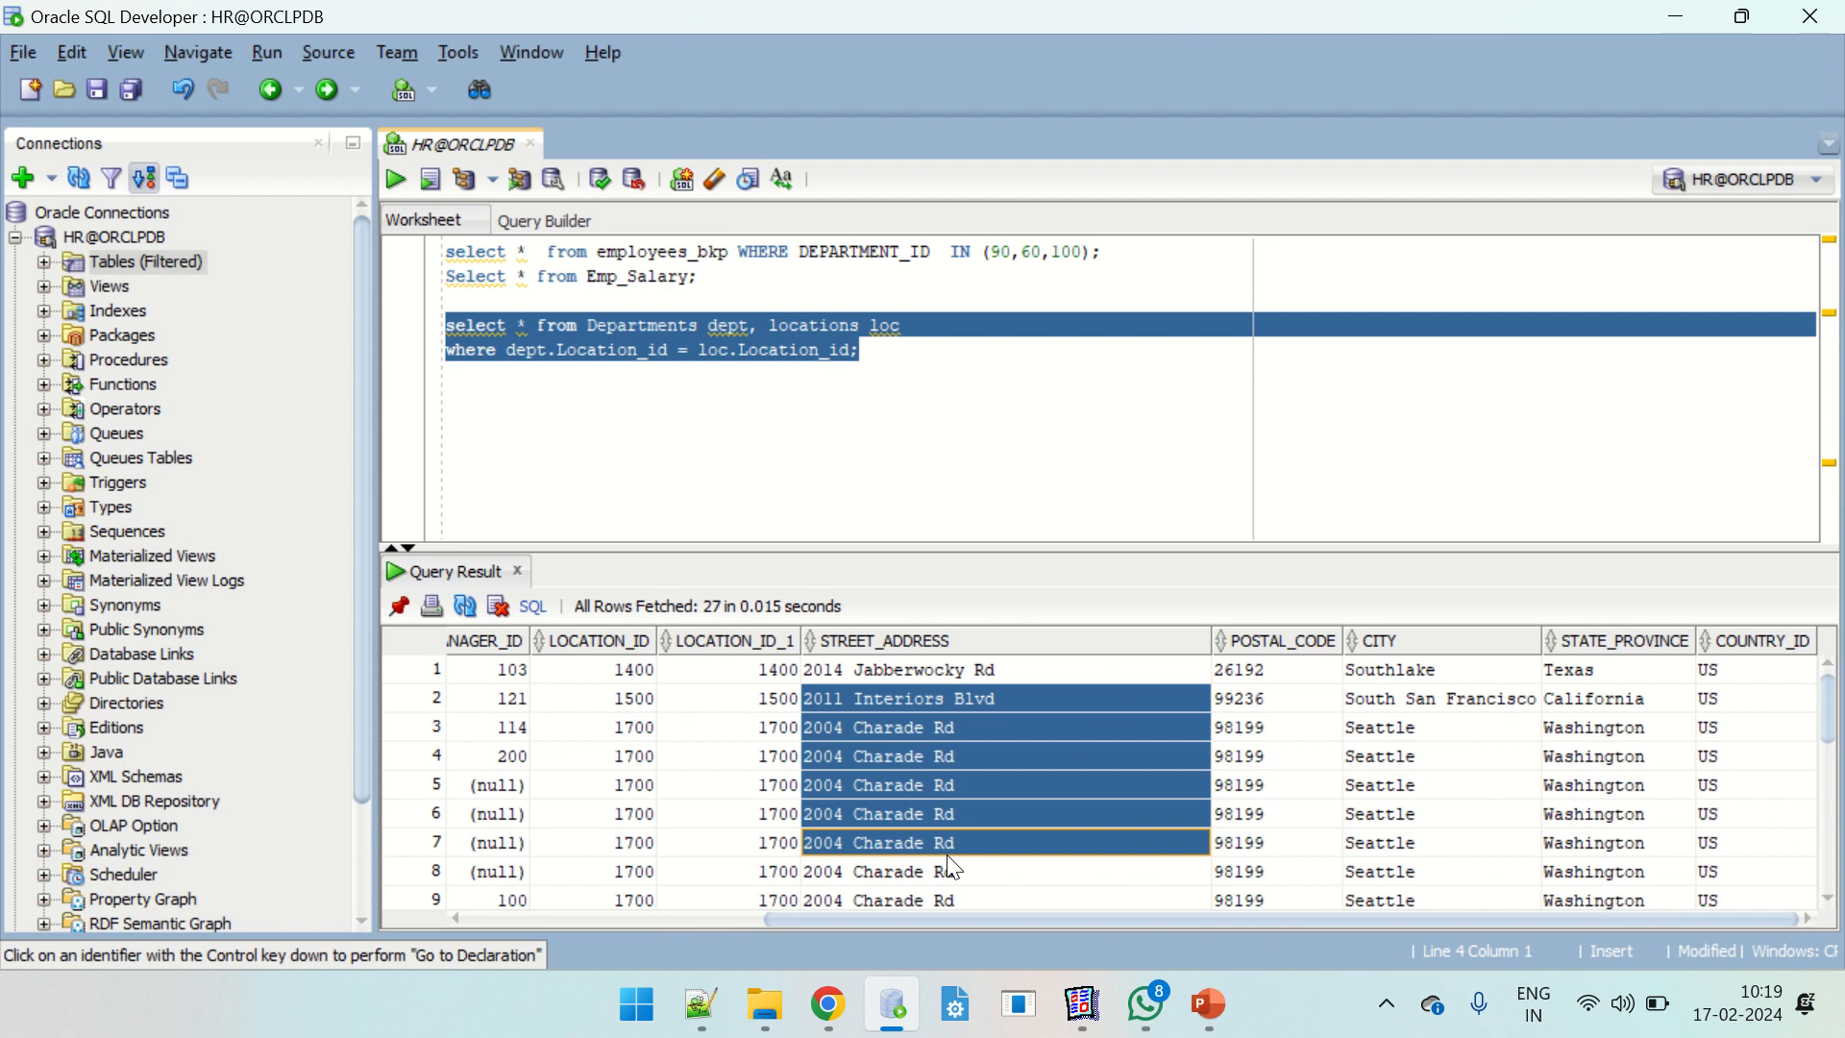
key("alt+Tab")
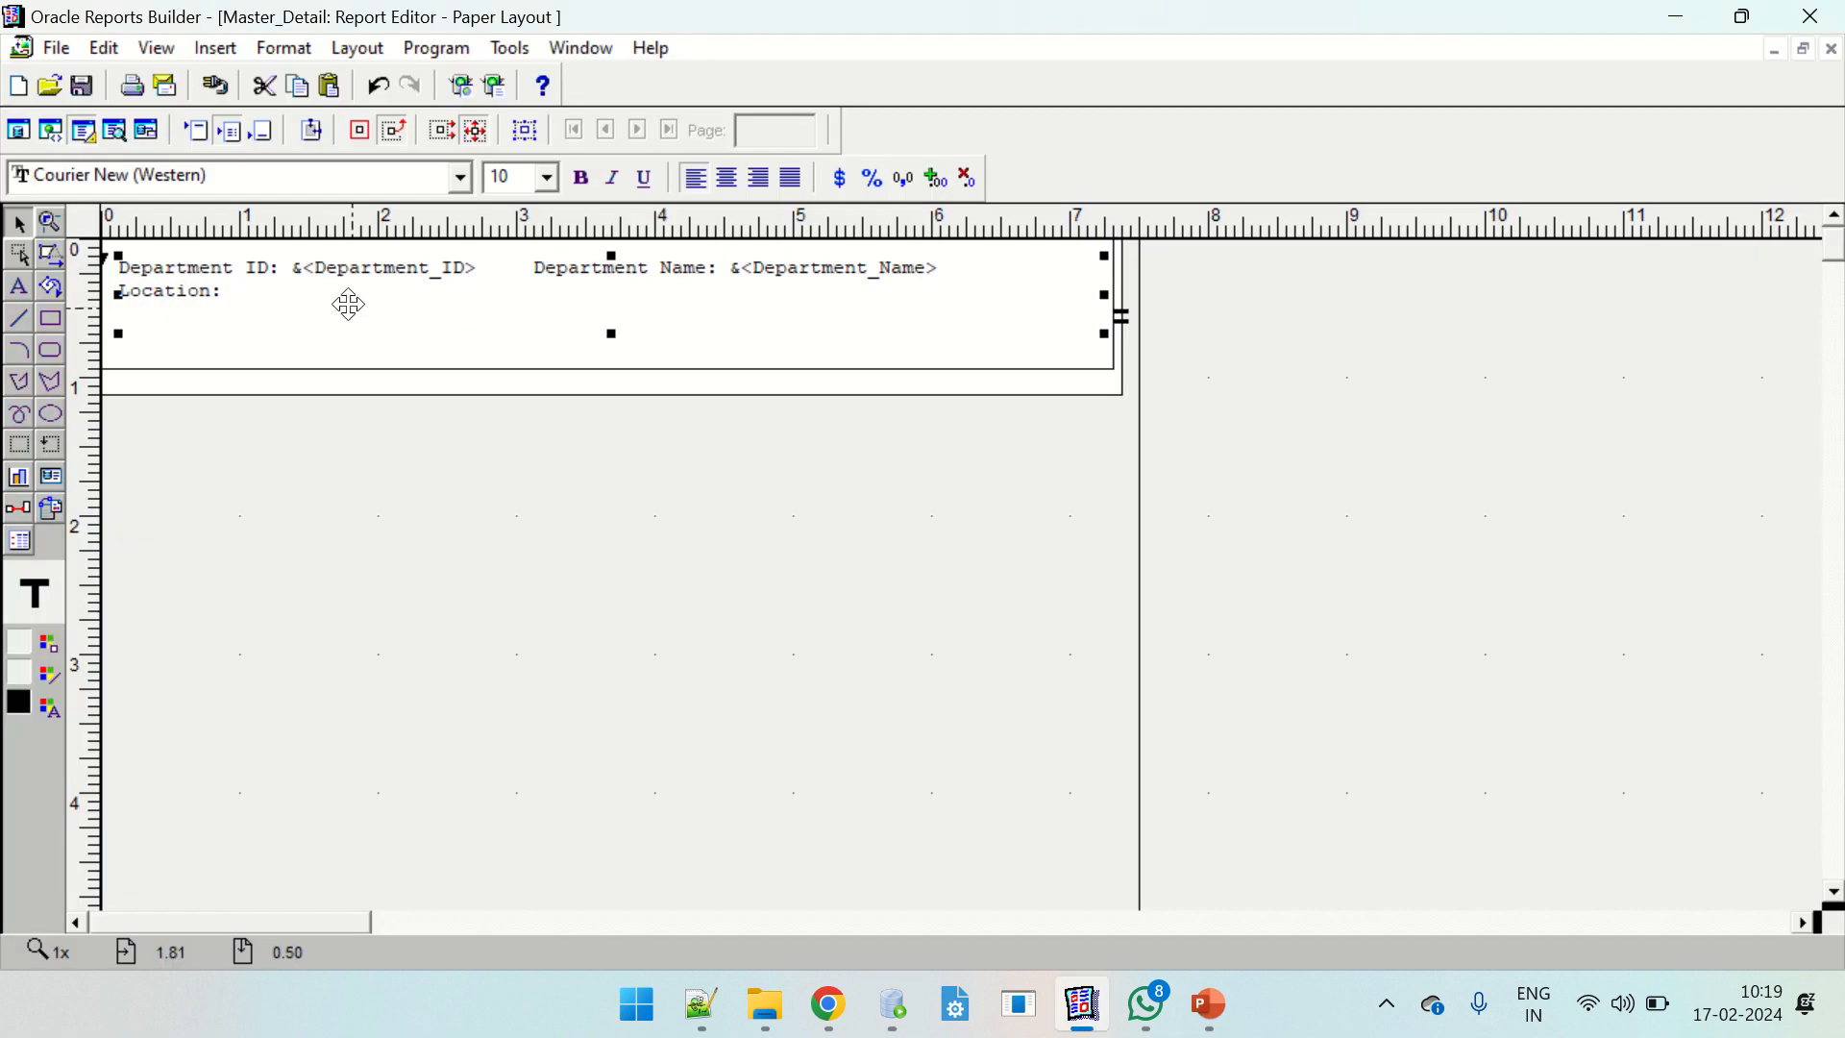
Complete the Location line with the field references "&<Stree_Address>, &<City>", checking the address column name in SQL Developer.
left_click(315, 298)
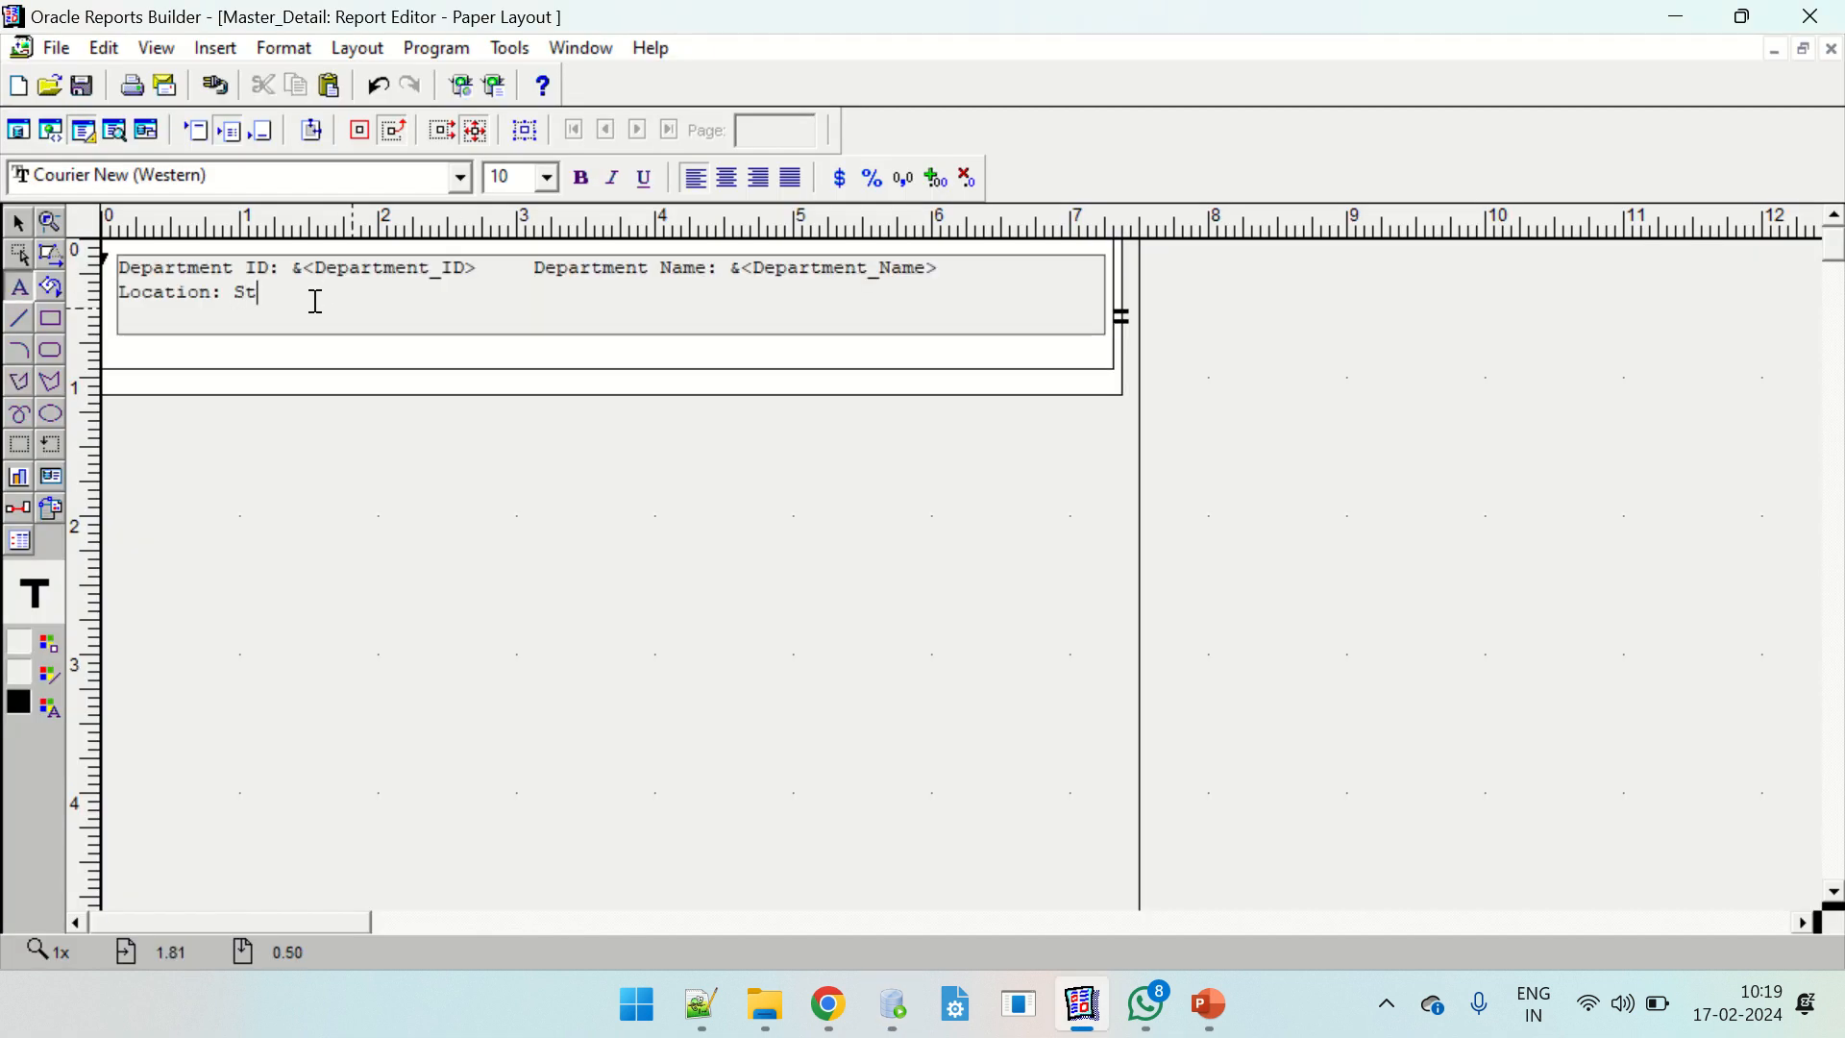
type("&Stree")
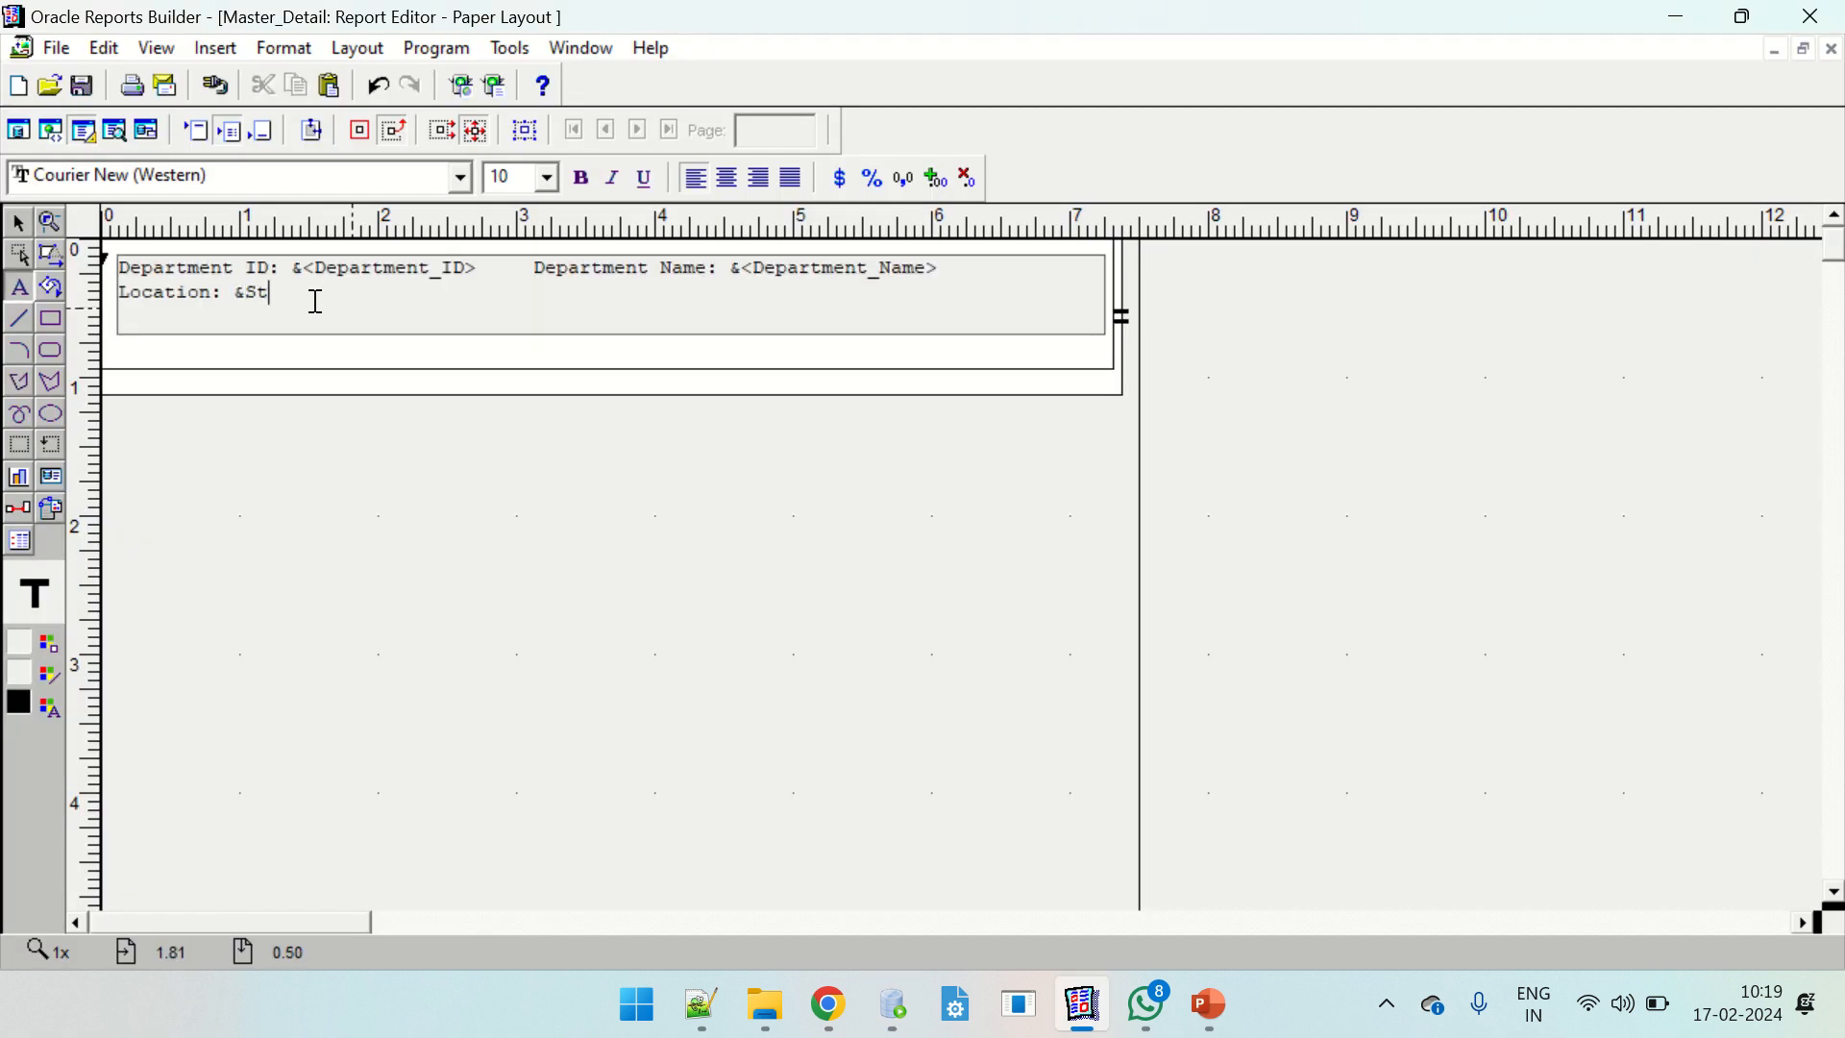
key("BackSpace")
key("BackSpace")
key("BackSpace")
key("BackSpace")
type("StreetAddr")
key("alt+Tab")
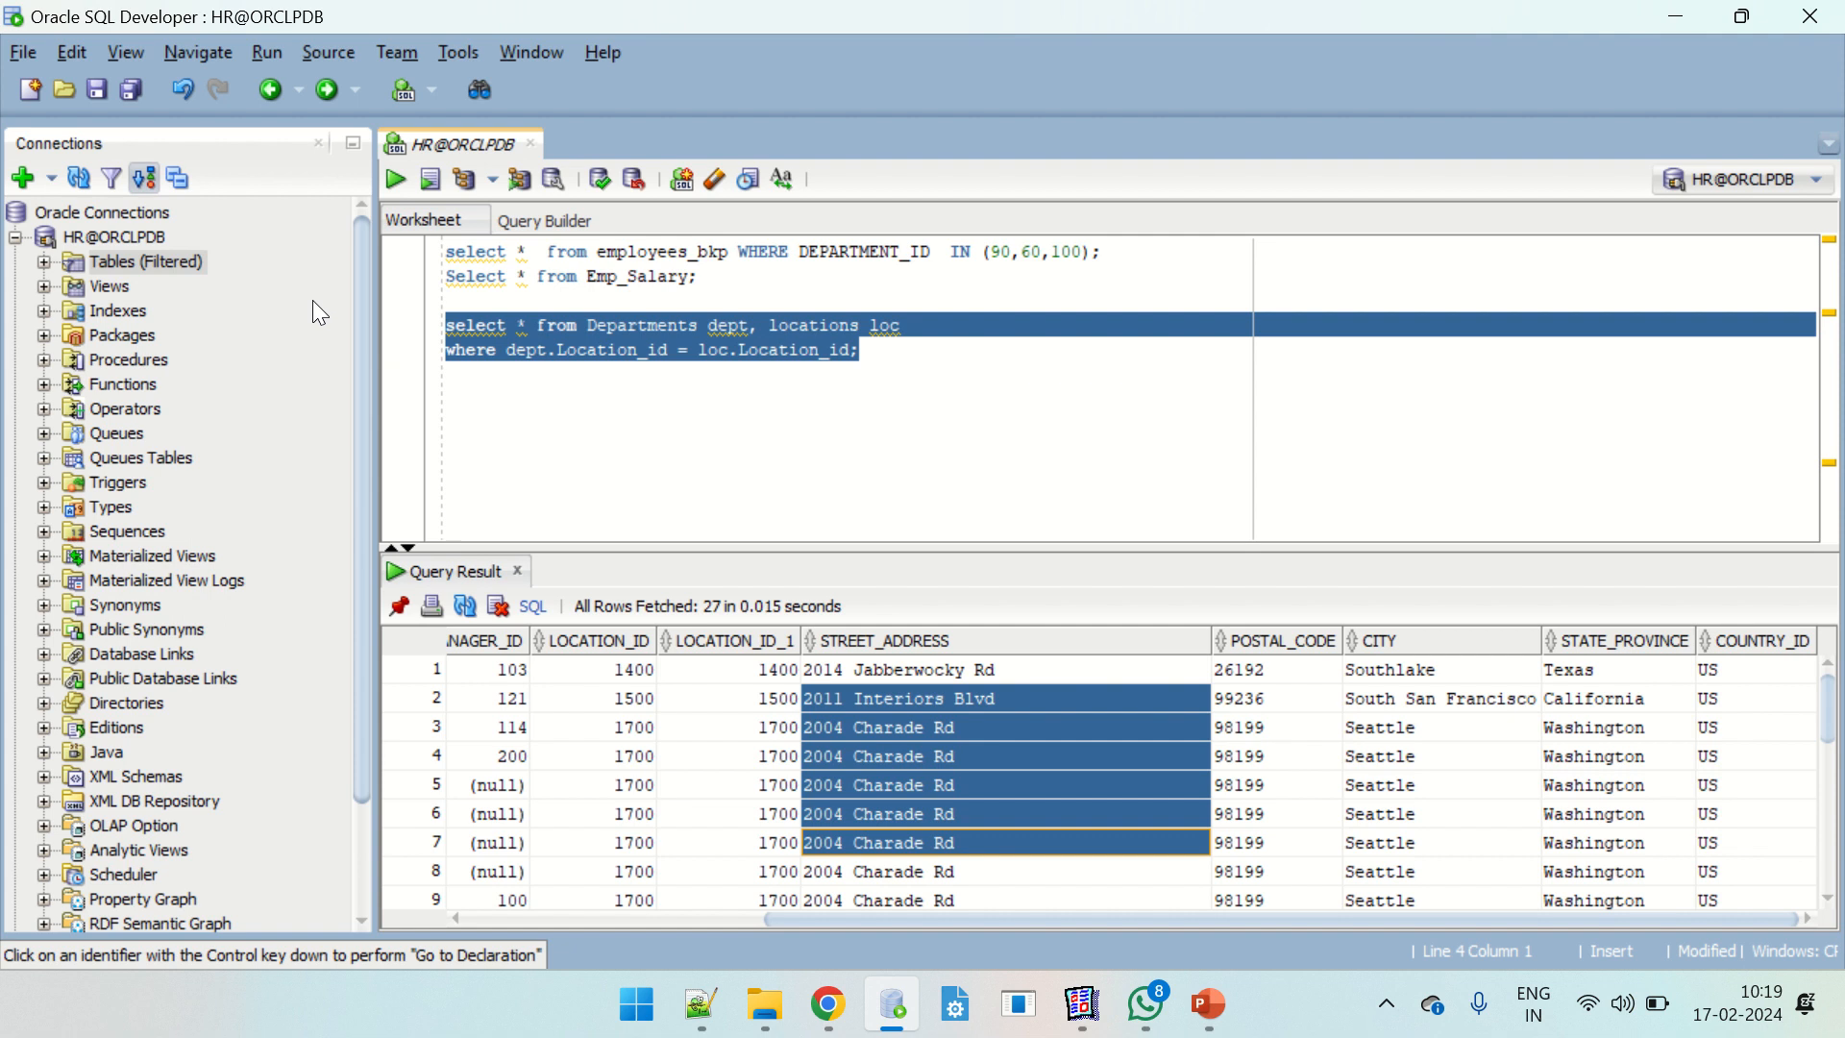
key("alt+Tab")
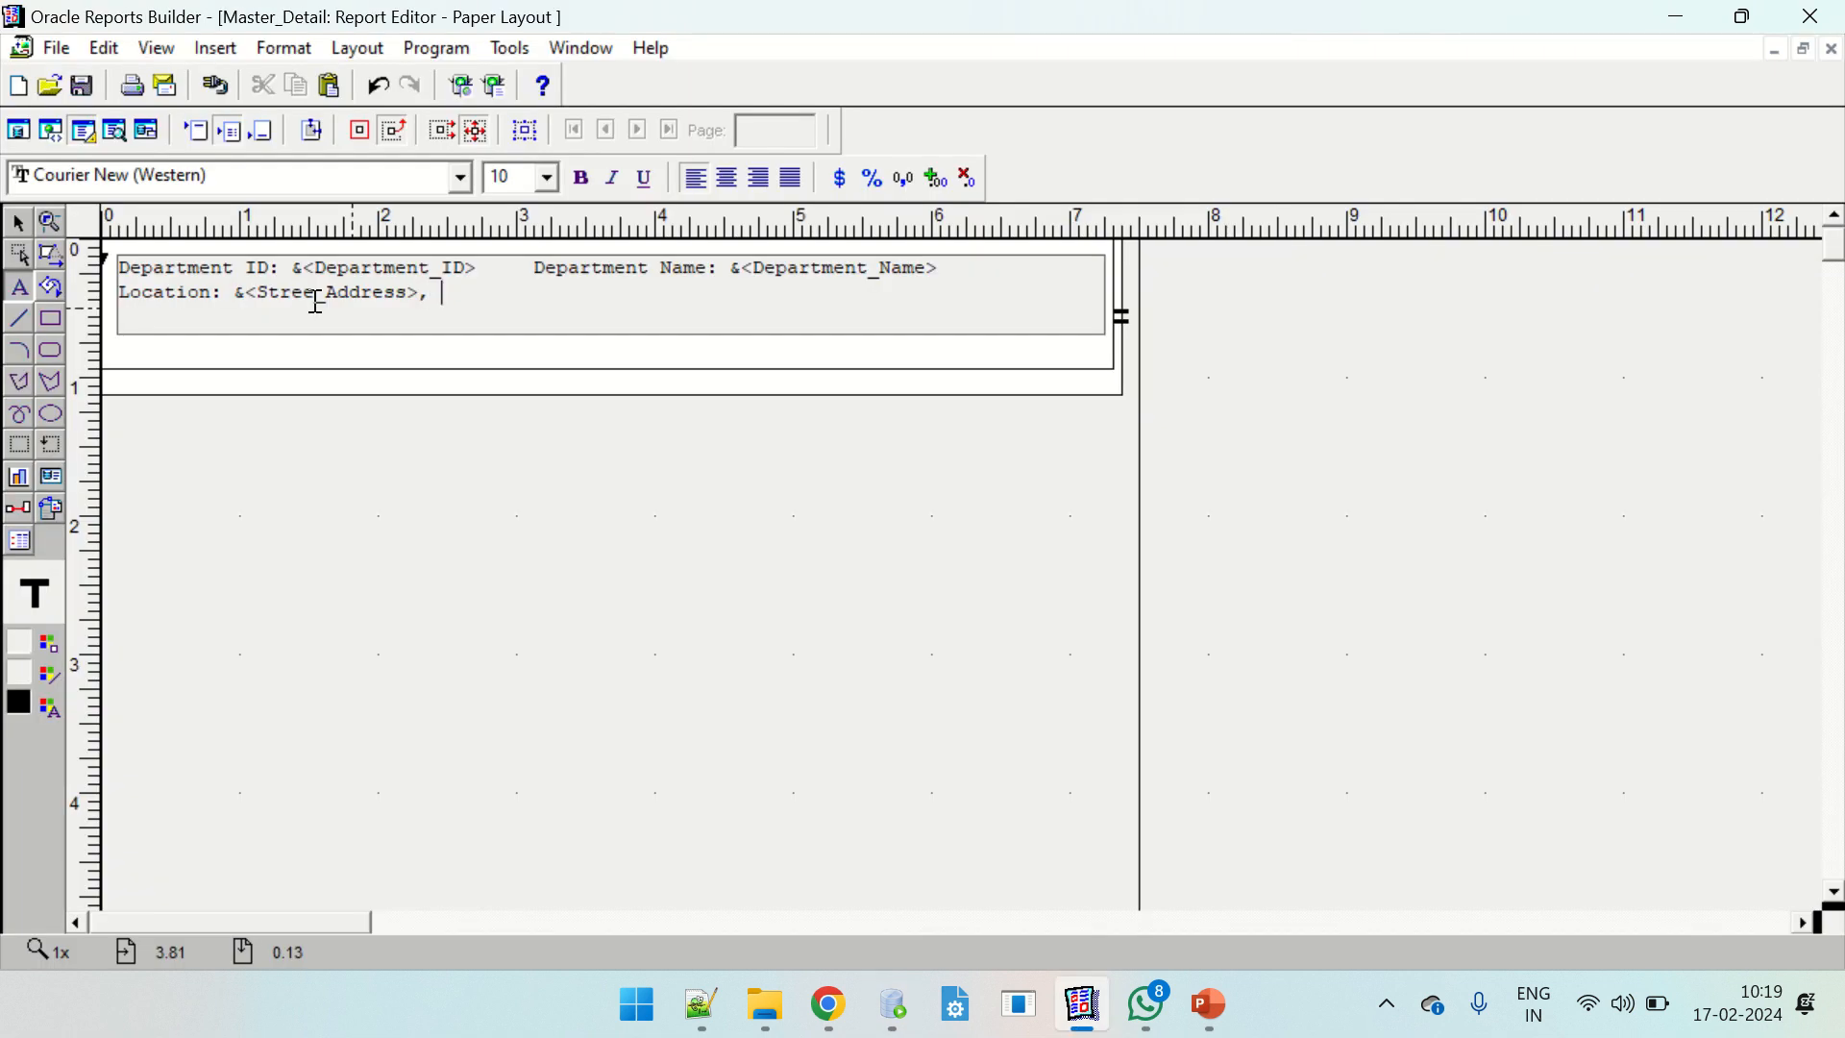
type("&<City>")
left_click(601, 555)
left_click(439, 317)
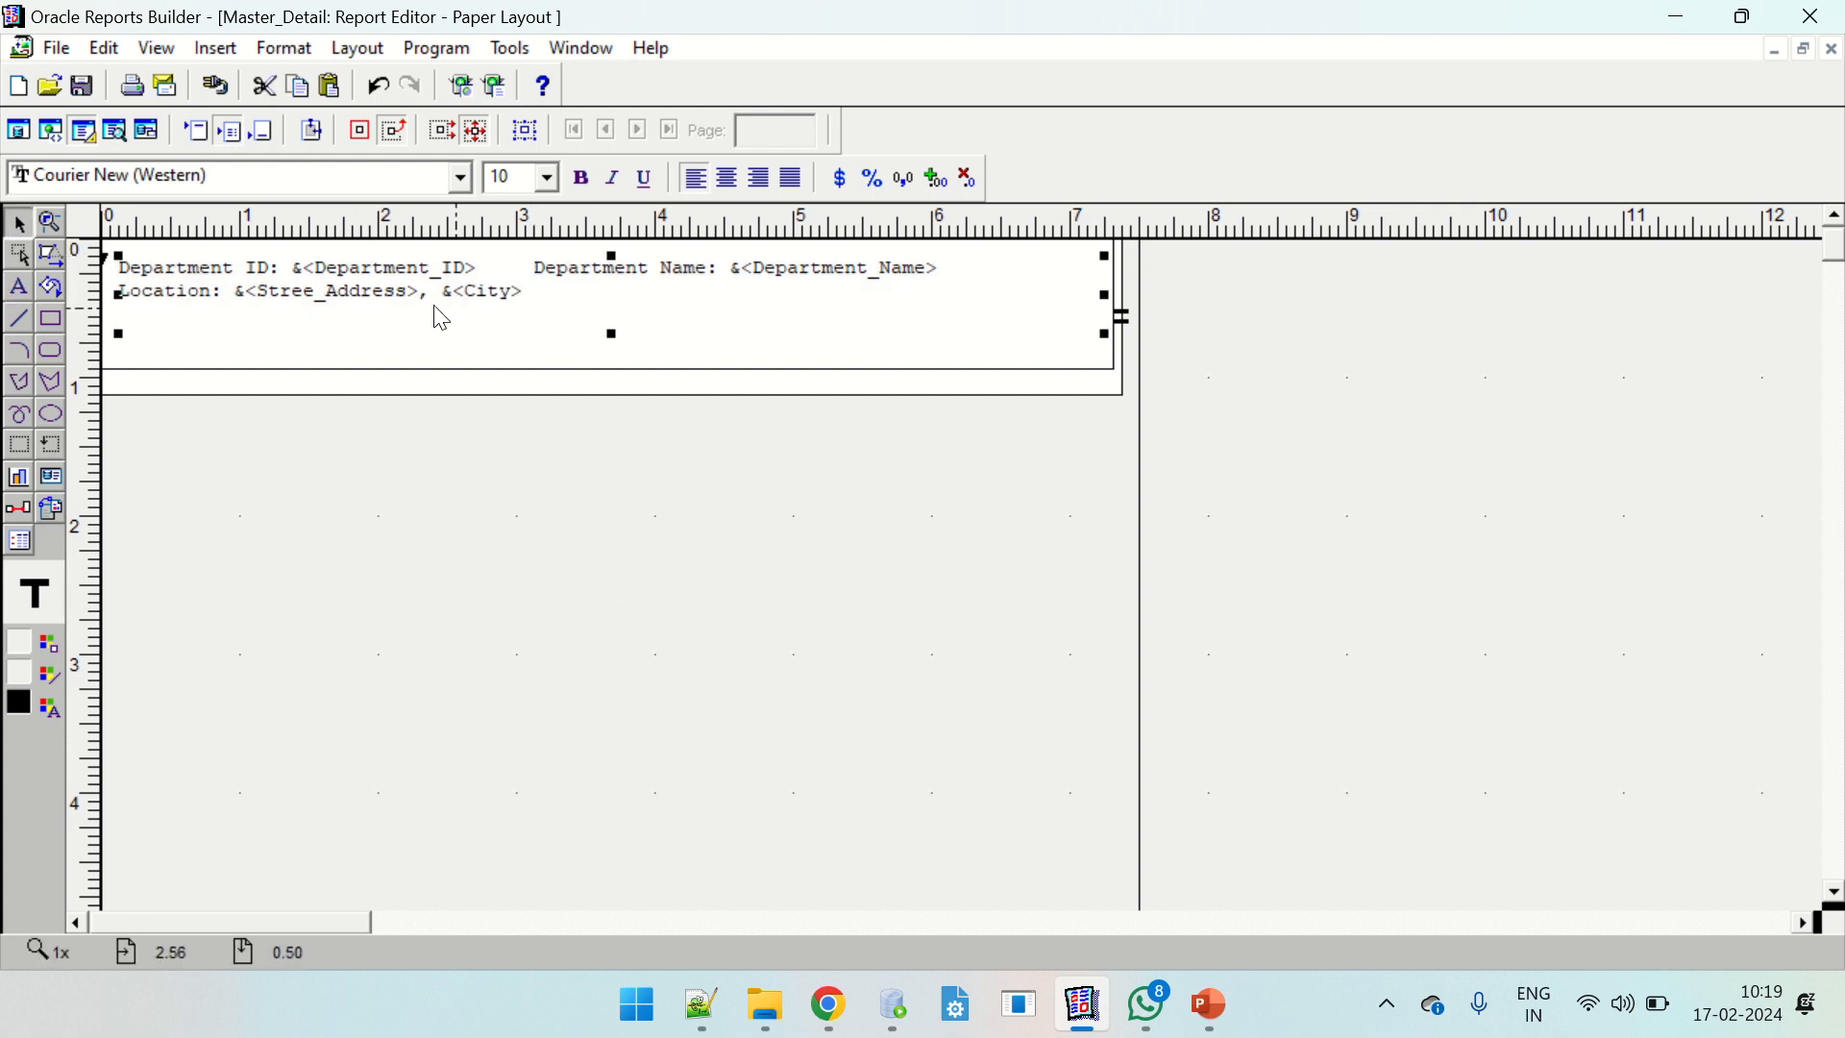
left_click(235, 288)
left_click_drag(238, 293, 428, 295)
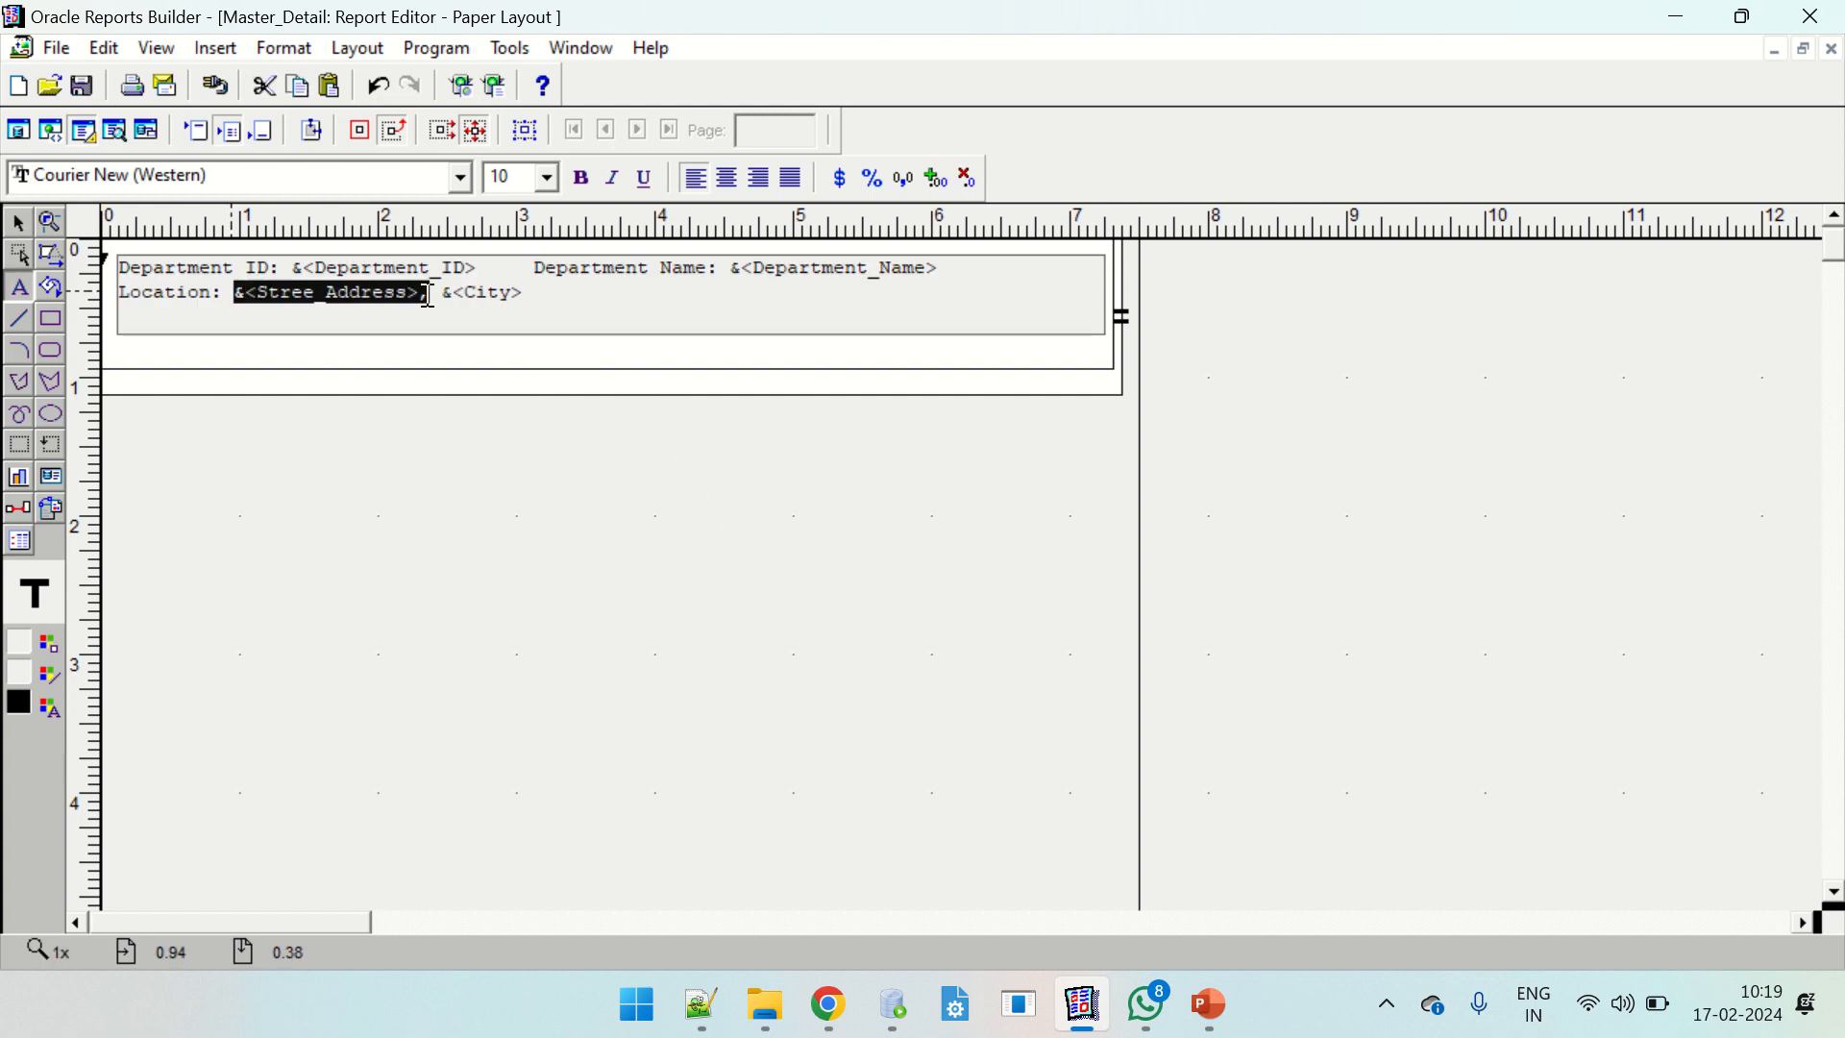
left_click(701, 518)
left_click(797, 322)
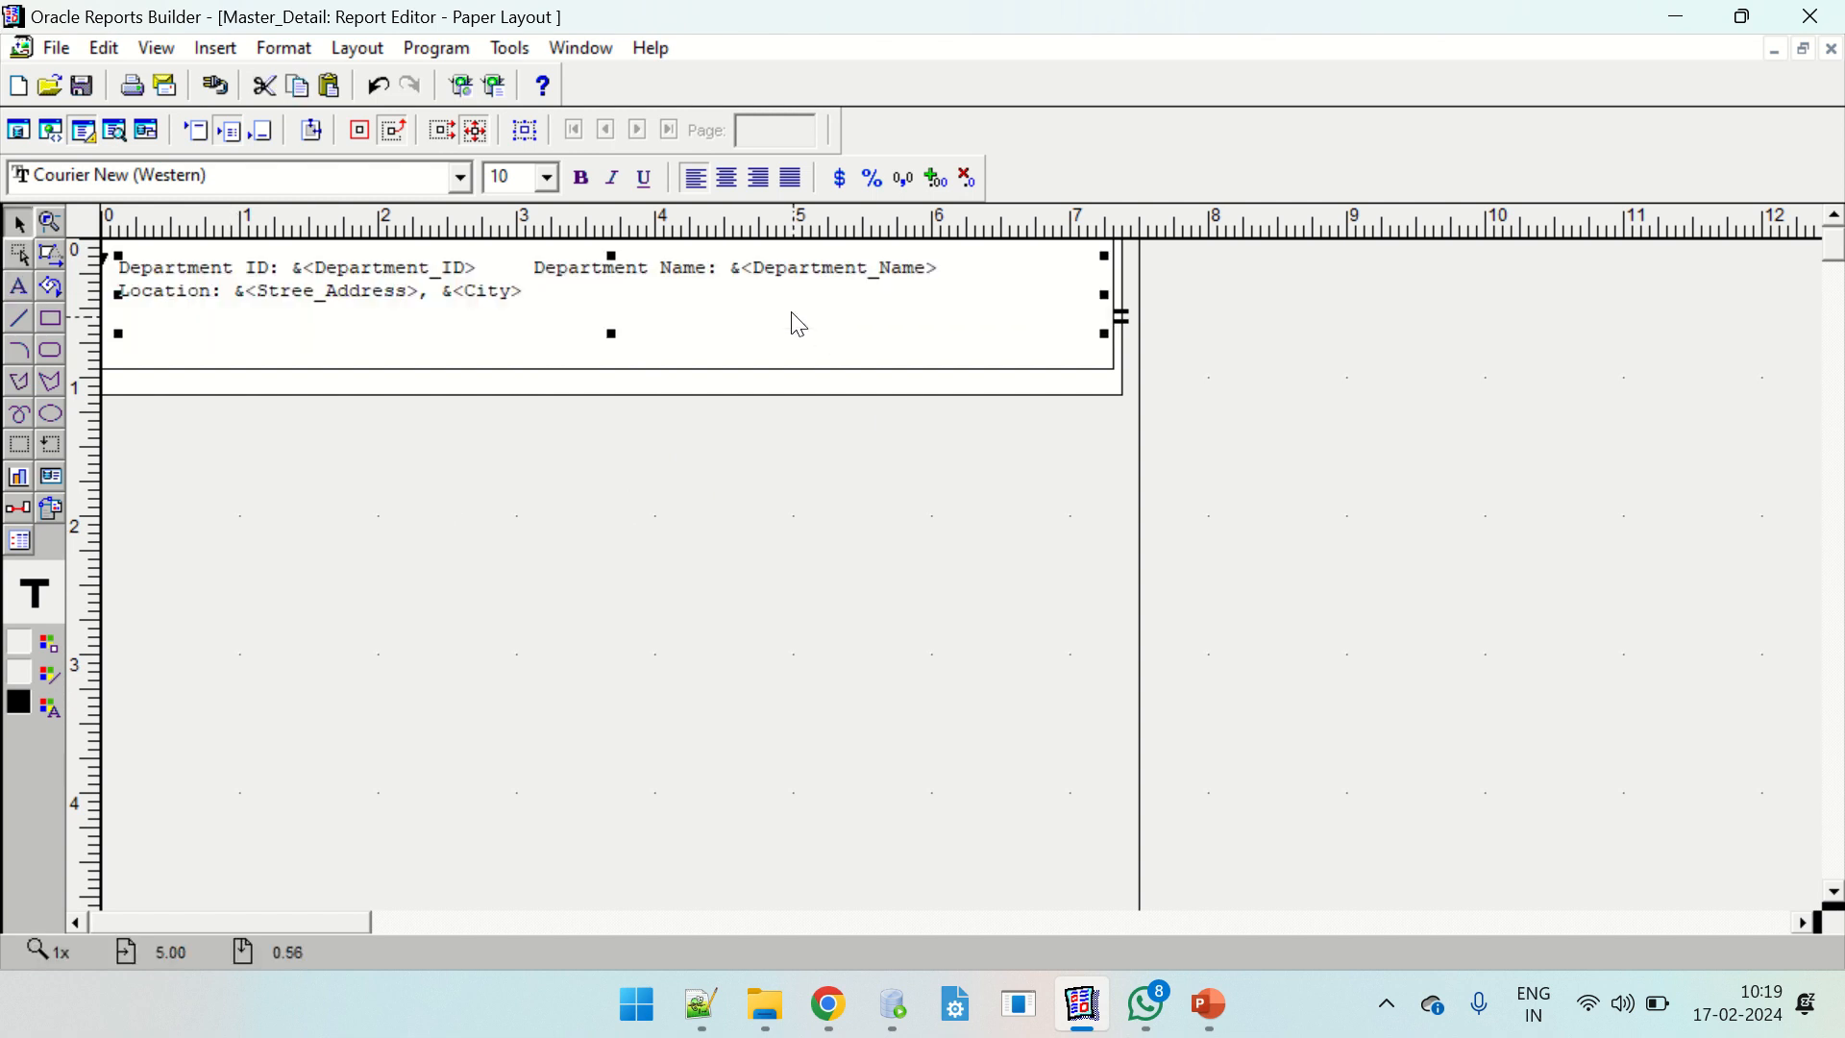
Reduce the heights of the text object to about 0.38, the repeating frame to about 0.5 and the outer frame to about 0.56 inches.
left_click(634, 326)
left_click(612, 338)
left_click_drag(612, 334, 614, 301)
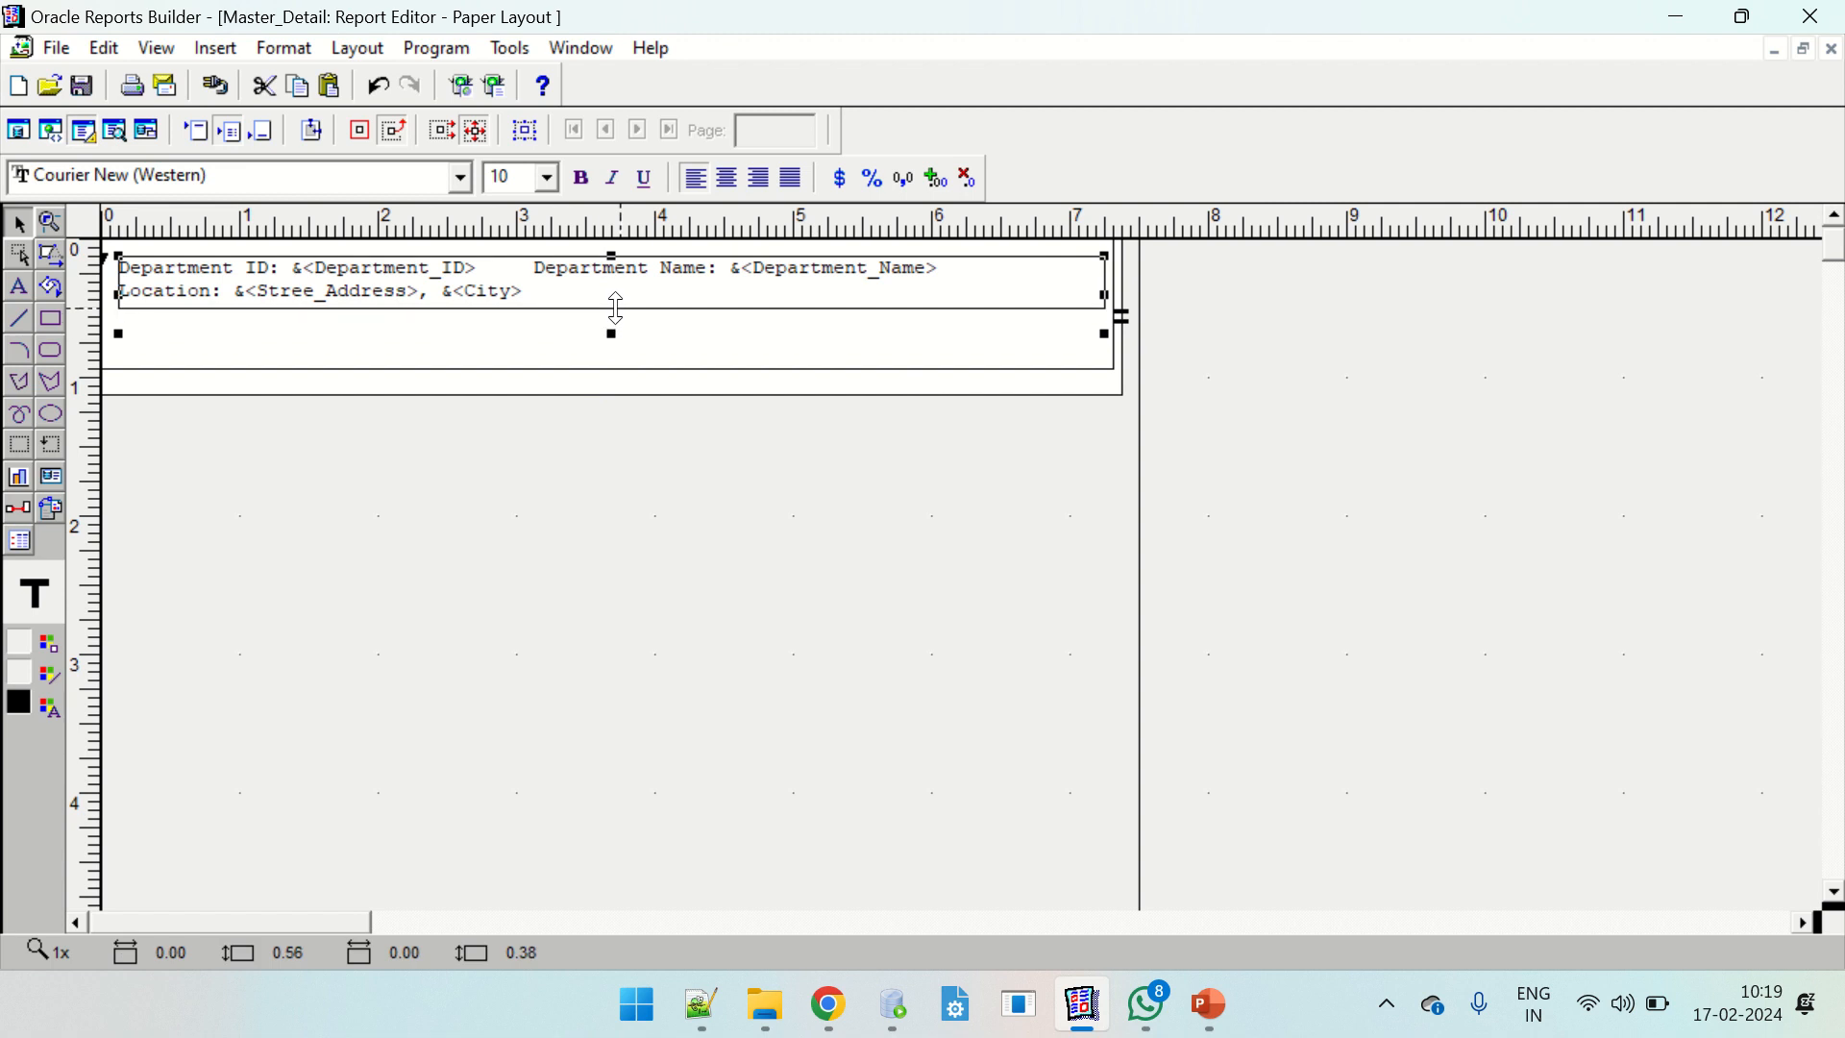
left_click(629, 366)
left_click_drag(608, 366, 610, 309)
left_click(617, 369)
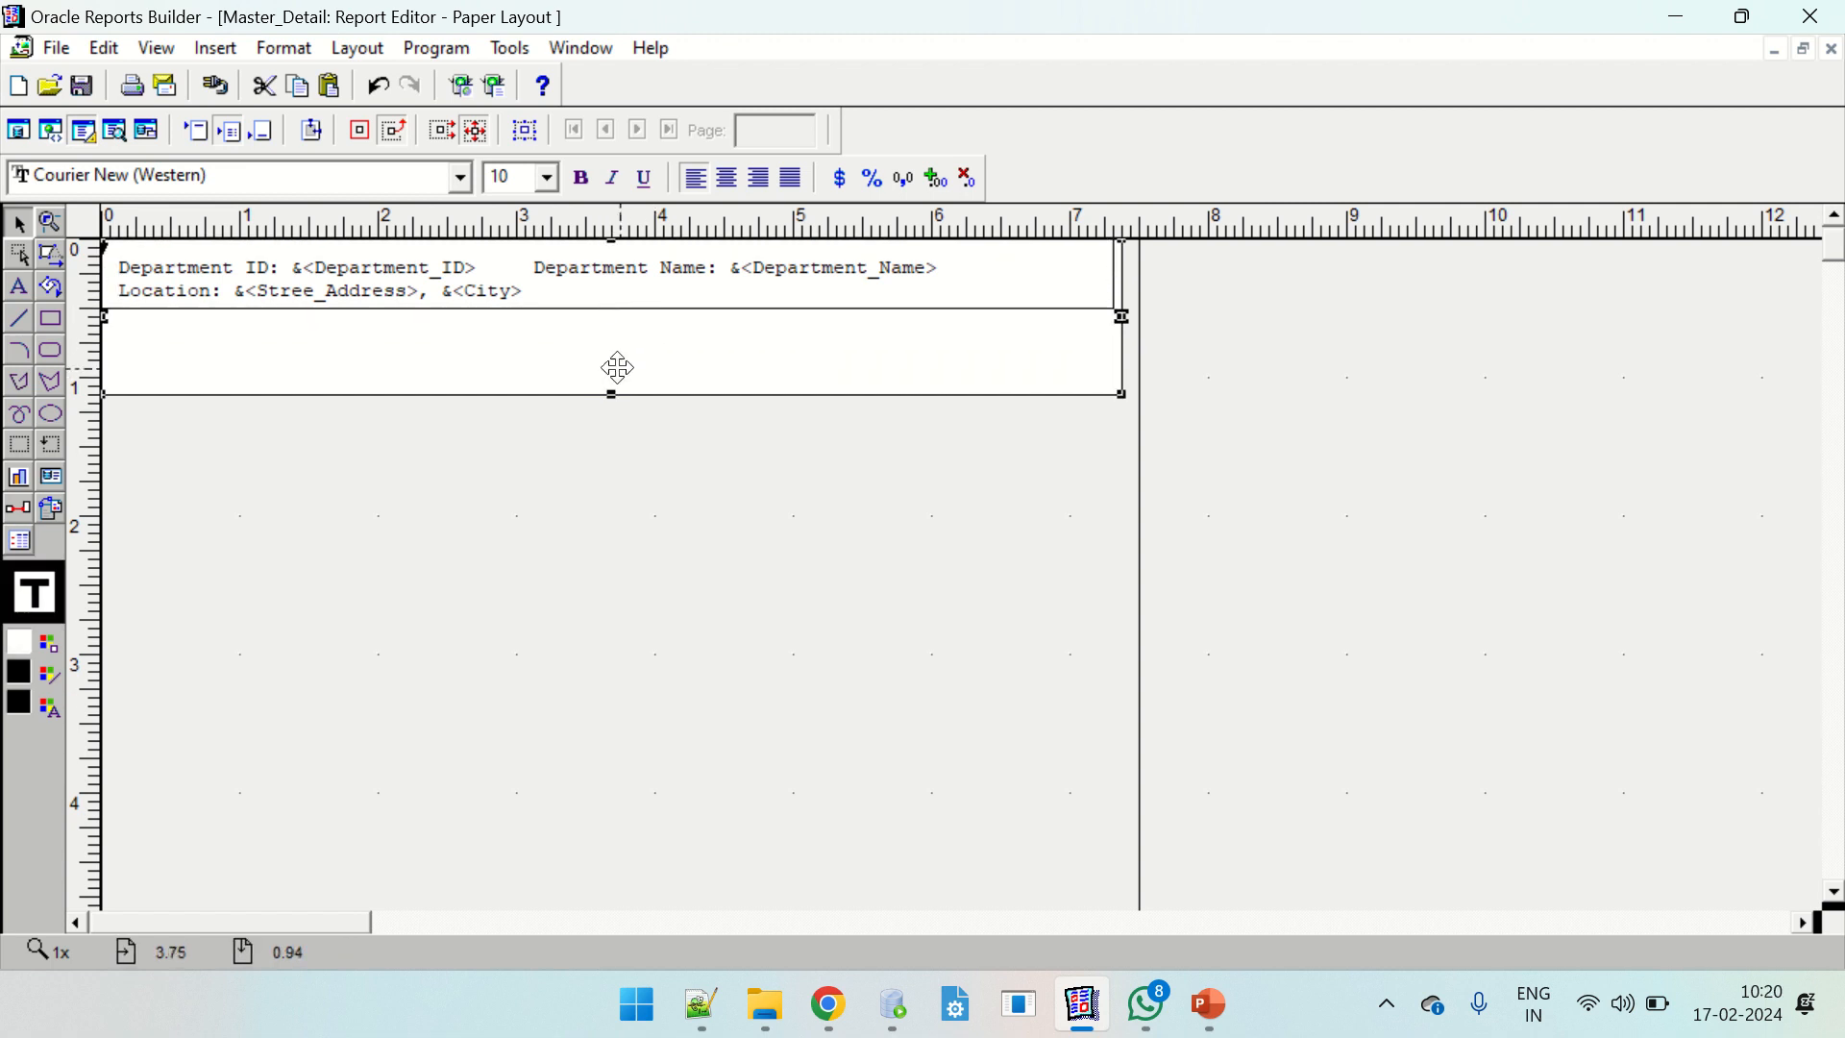
left_click_drag(611, 395, 609, 317)
left_click(918, 442)
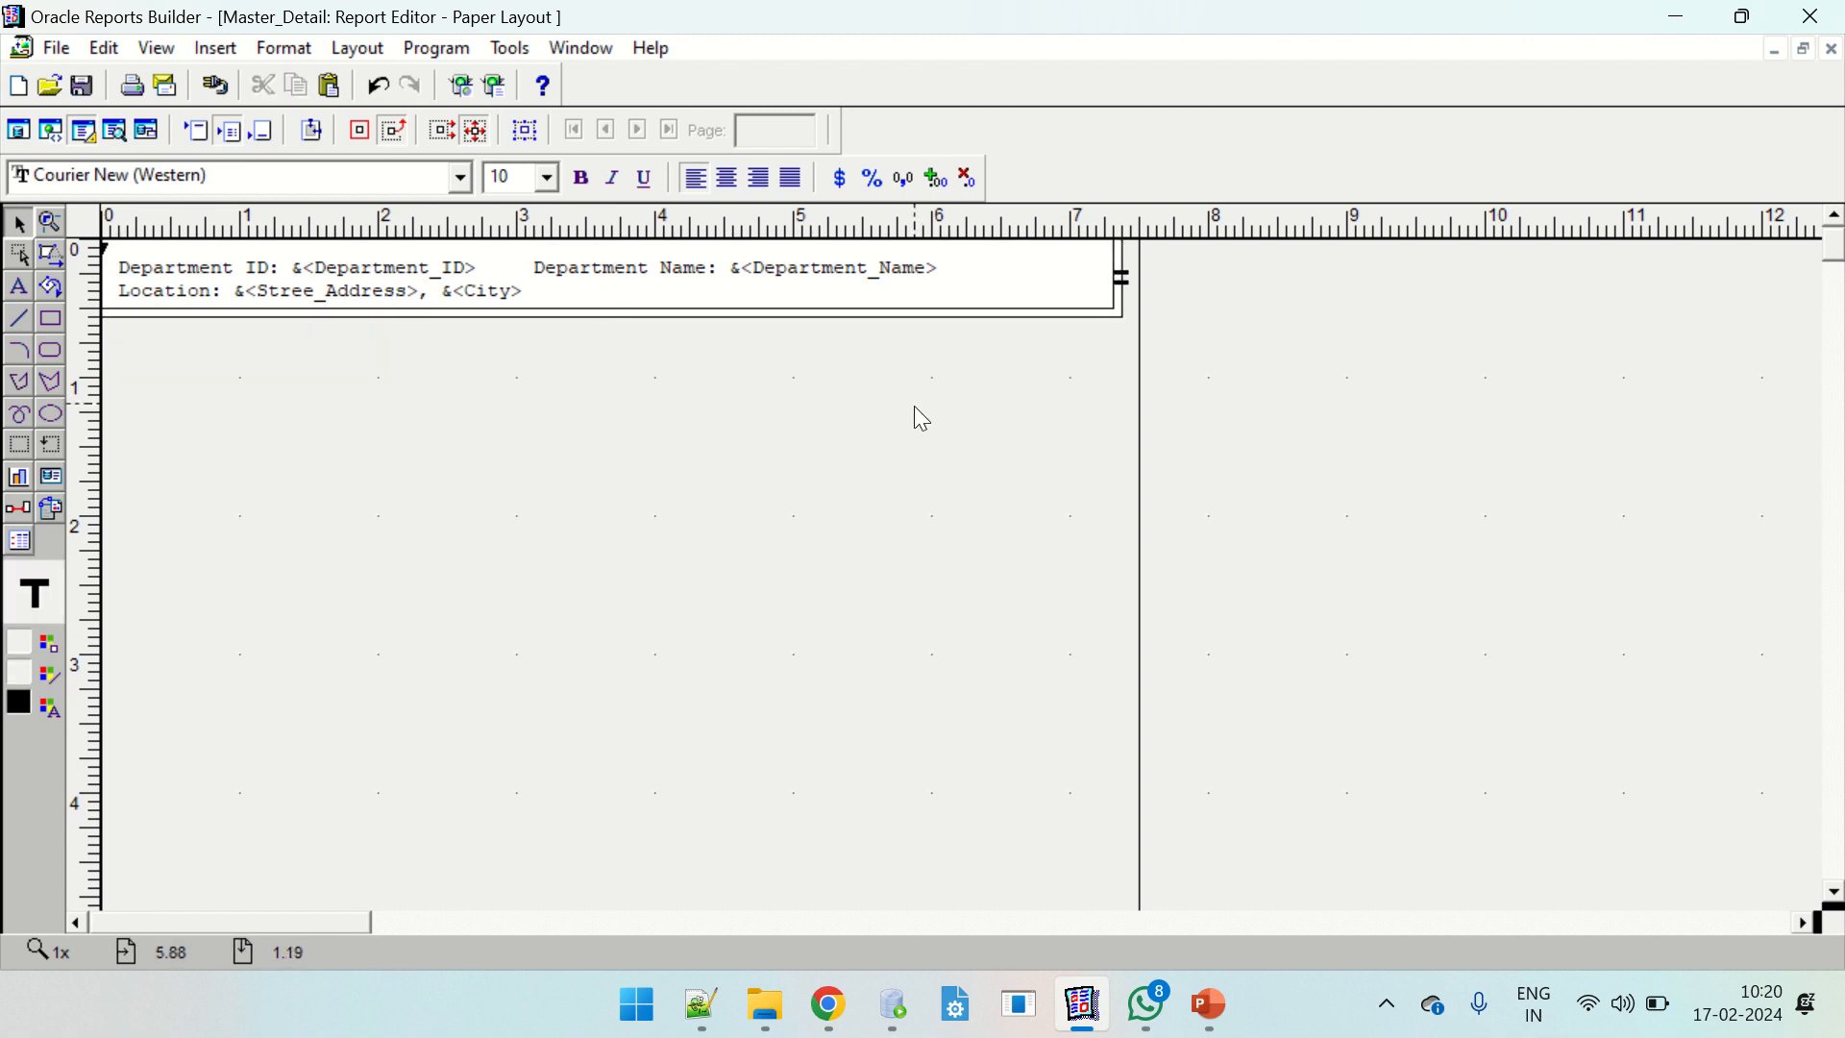
Compile the report and run it in the paper design view.
key("ctrl+shift+k")
key("Return")
left_click(114, 129)
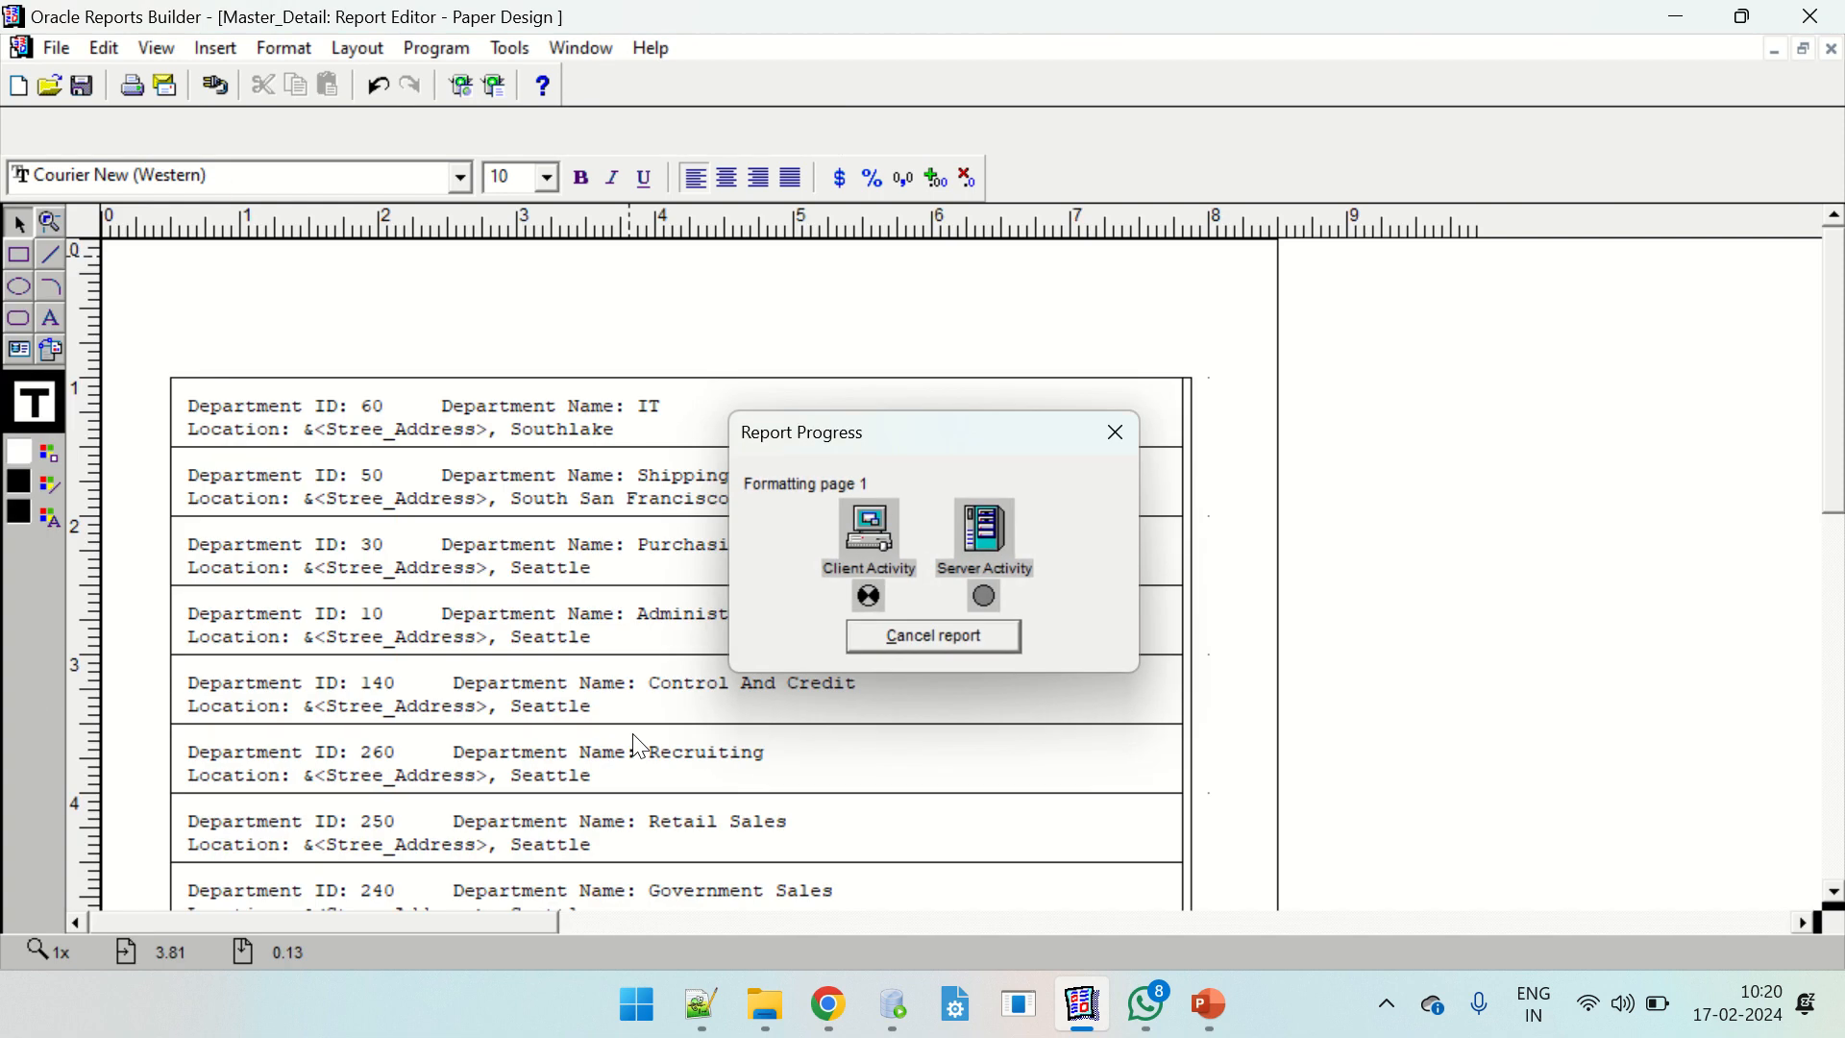
Correct the misspelled address reference in the Location line to &<Street_Address>.
left_click(497, 445)
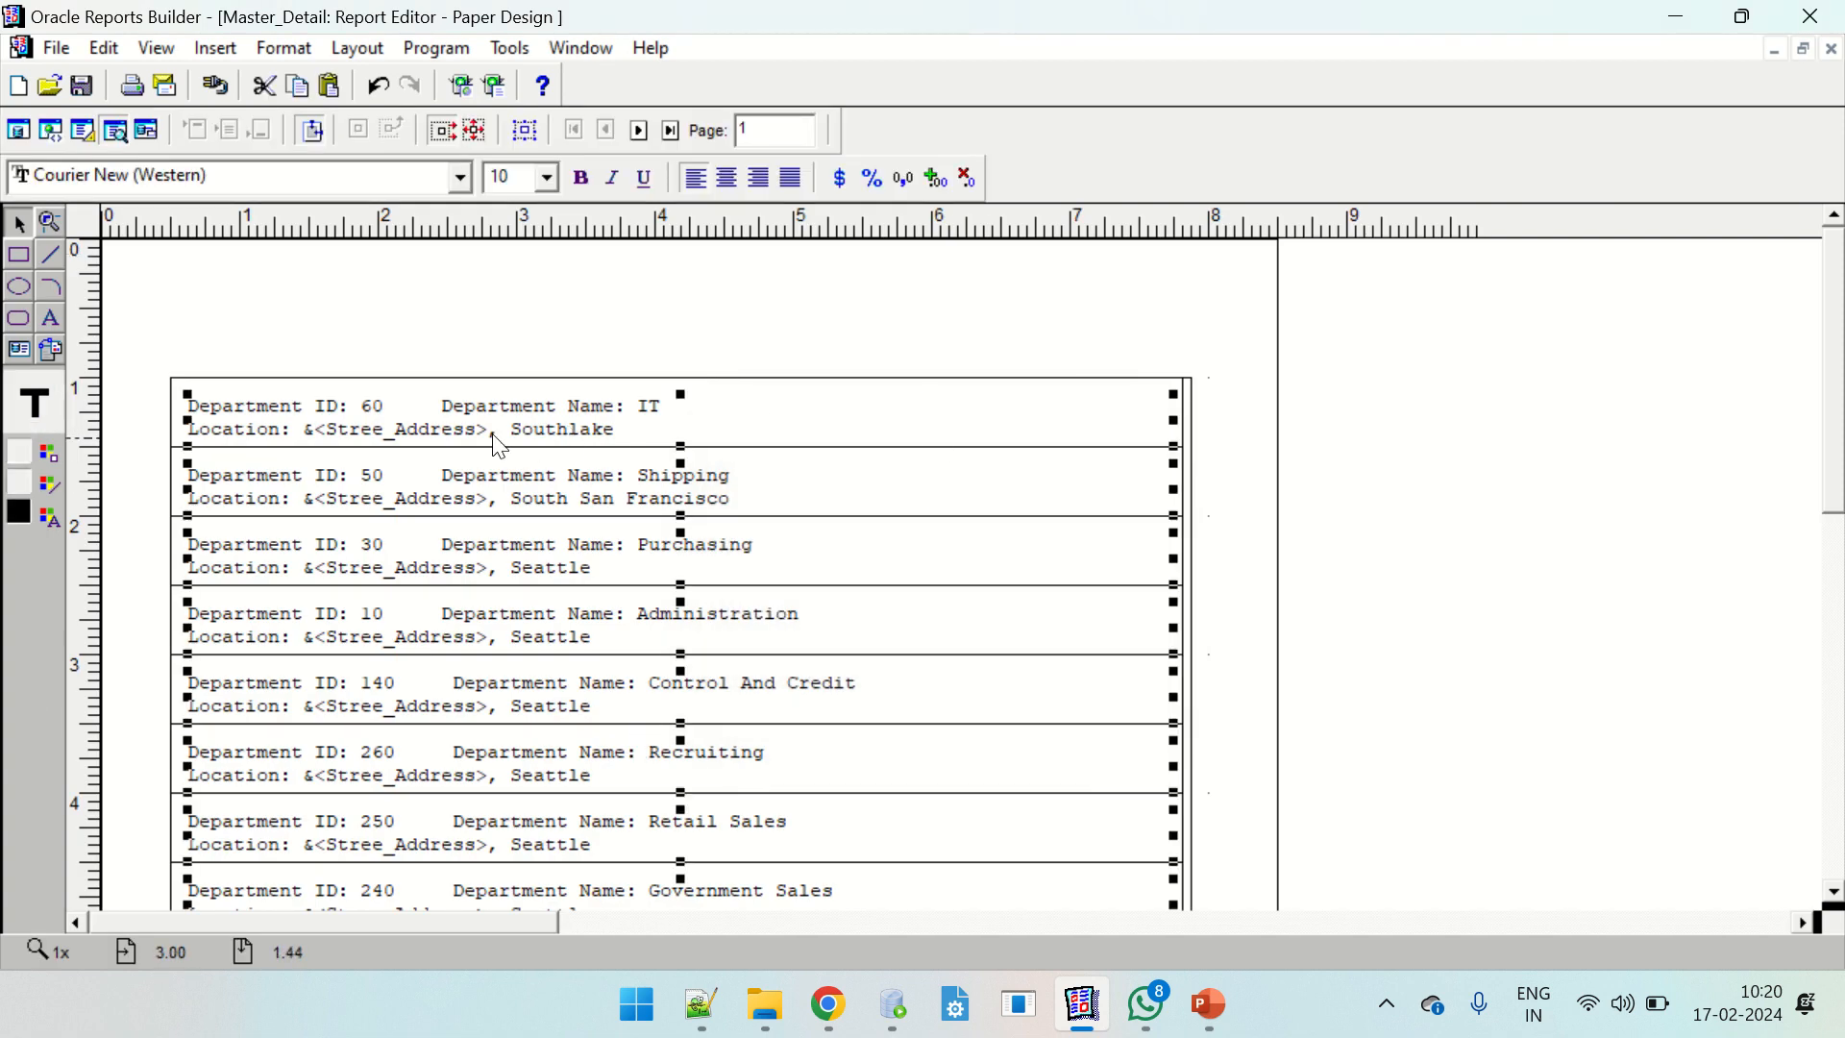
left_click(361, 430)
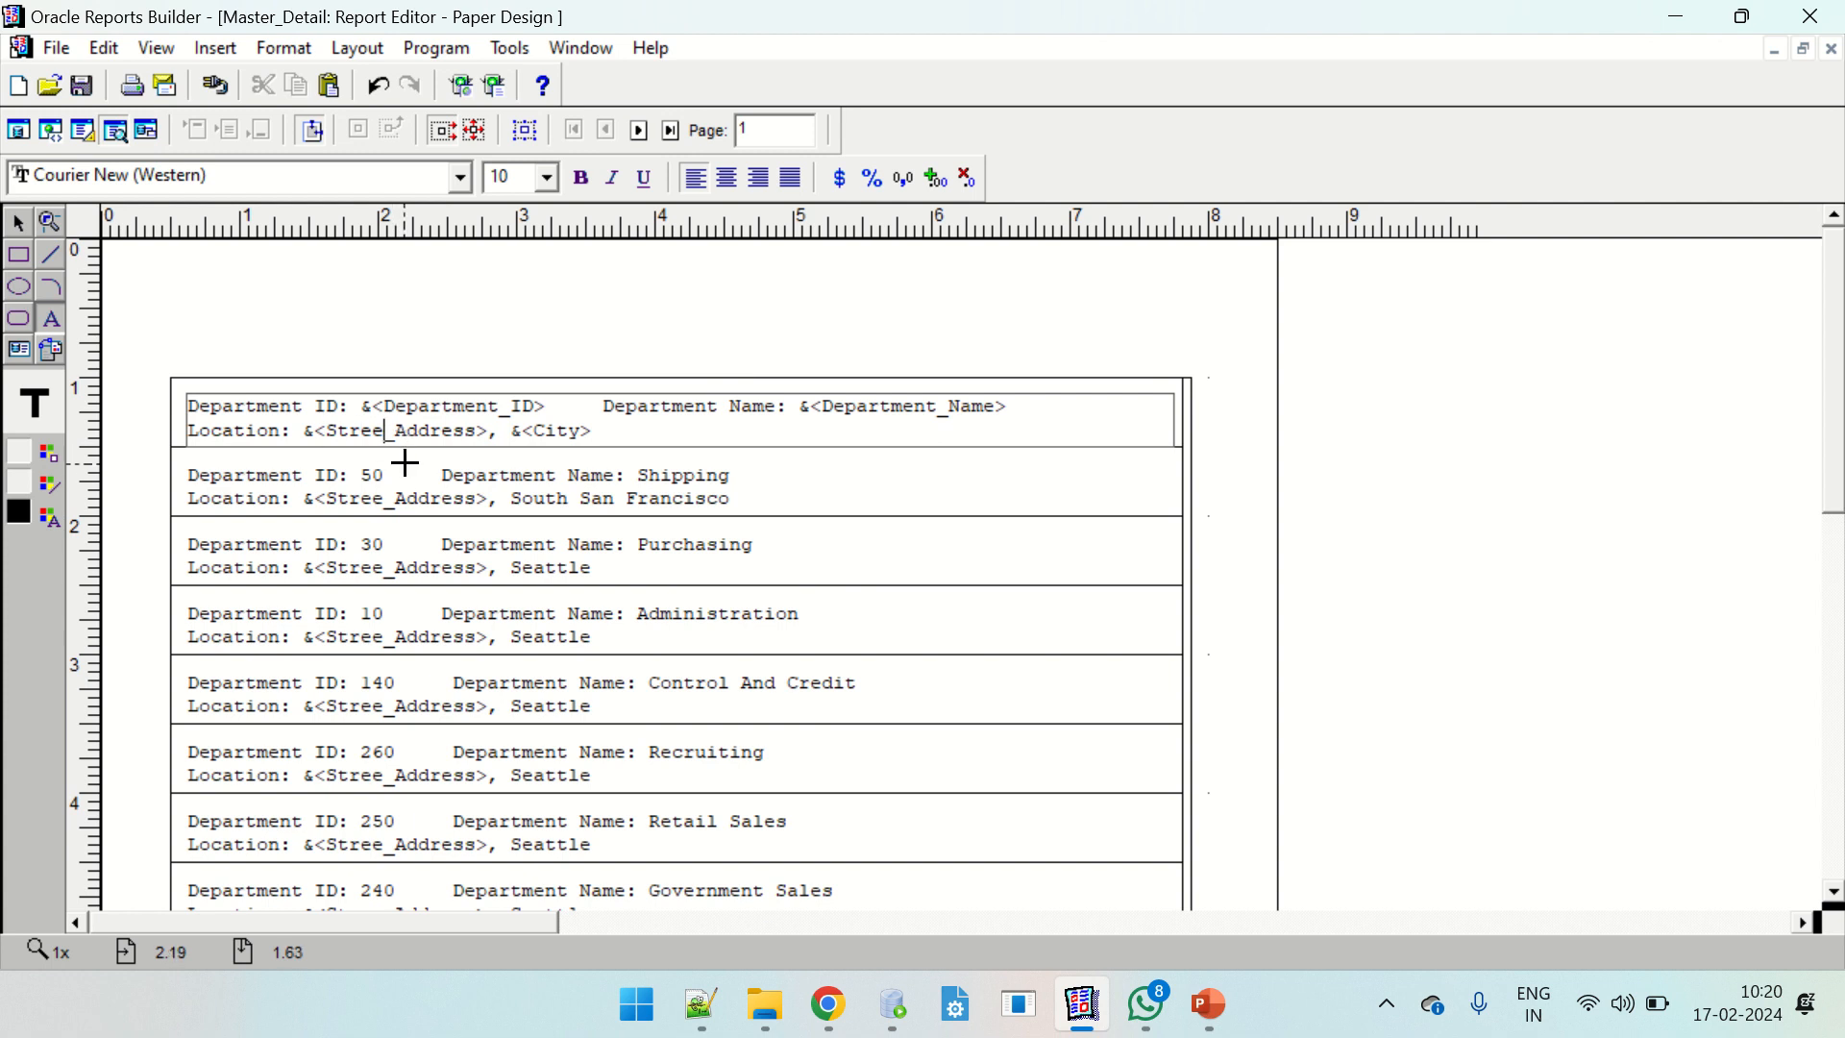
type("t")
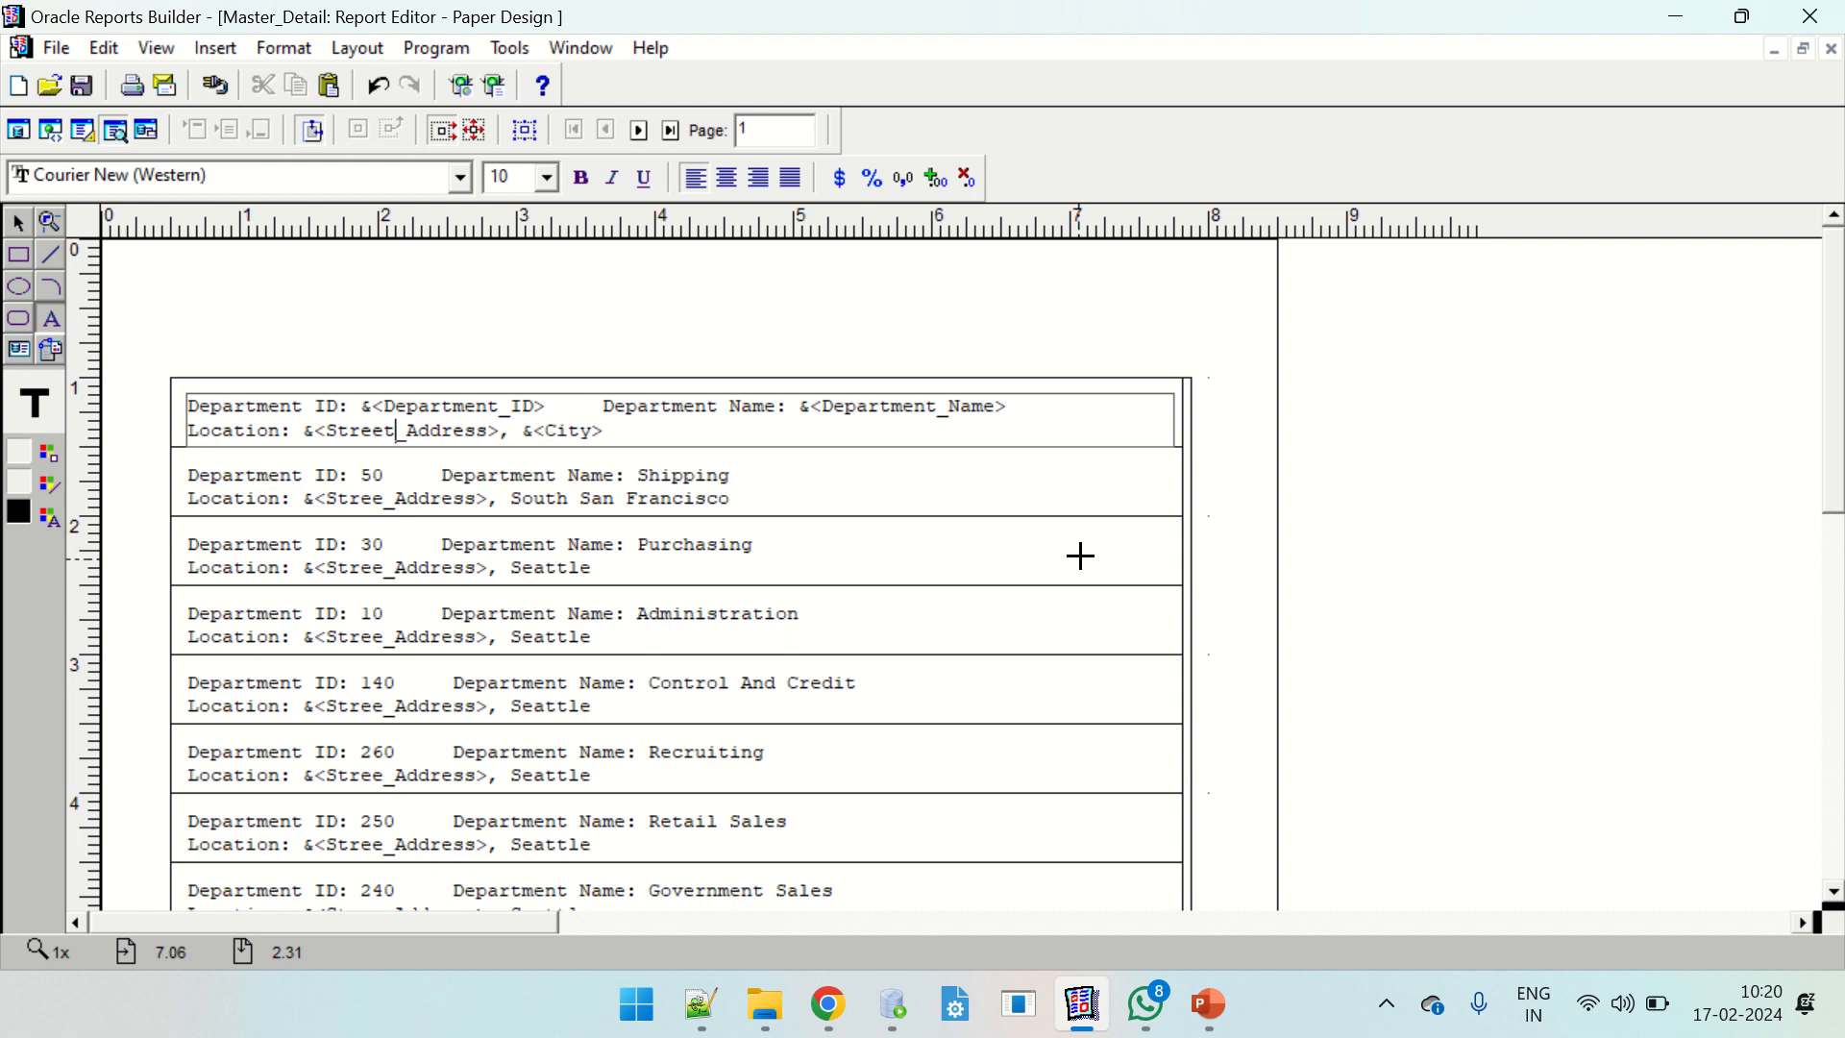
left_click(601, 332)
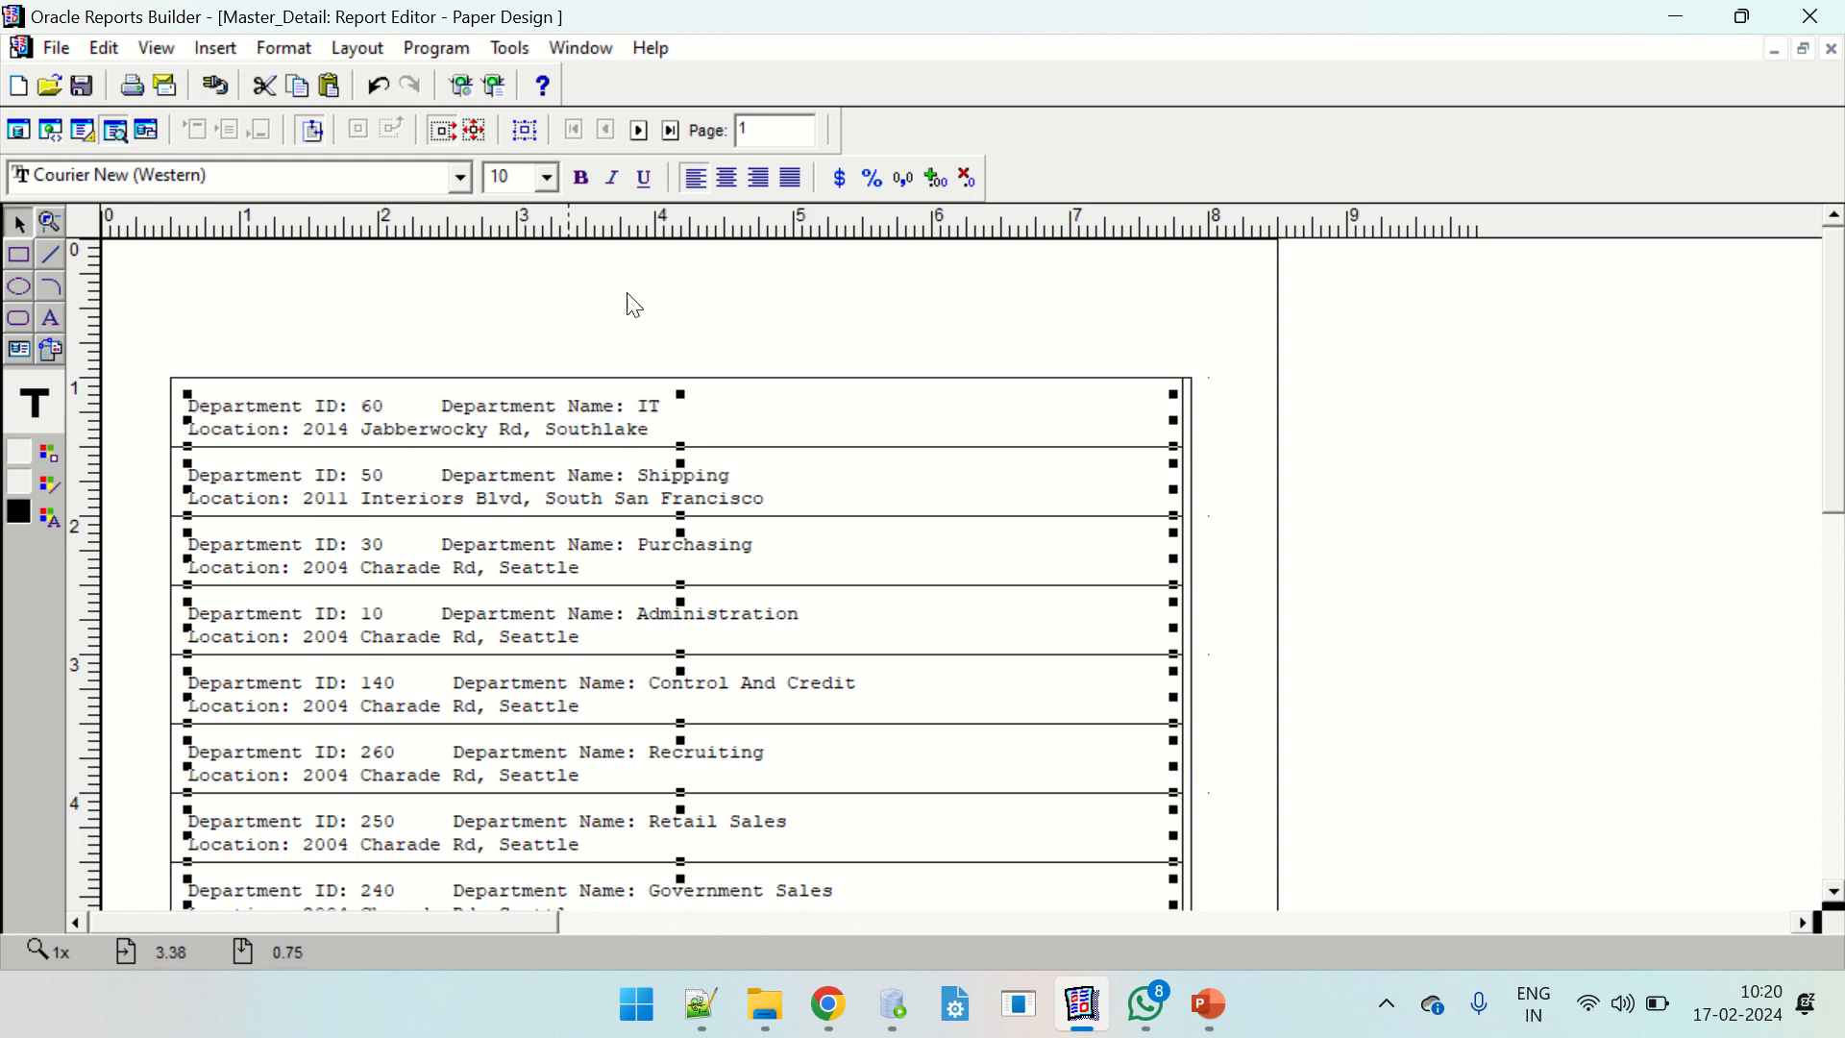
Check the locations printed for each department in the report output, and return to the paper layout.
left_click(642, 367)
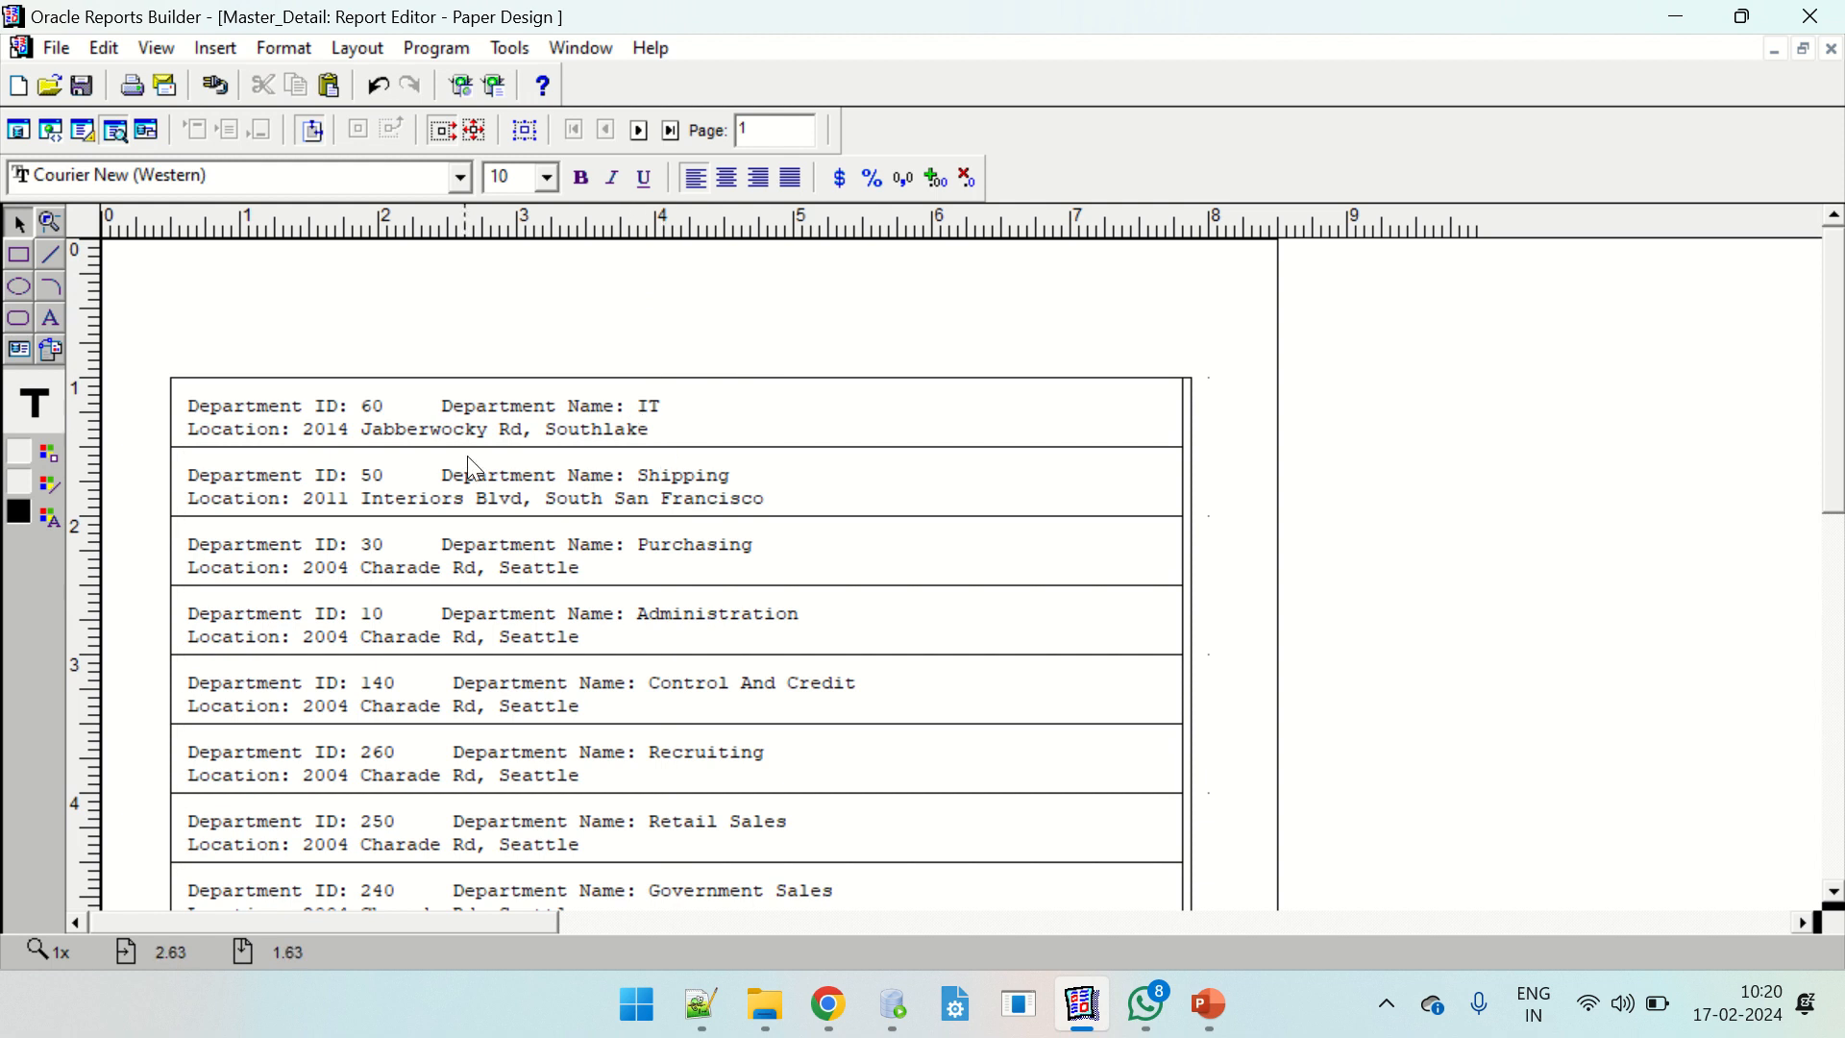
left_click(564, 437)
left_click(762, 344)
left_click(81, 134)
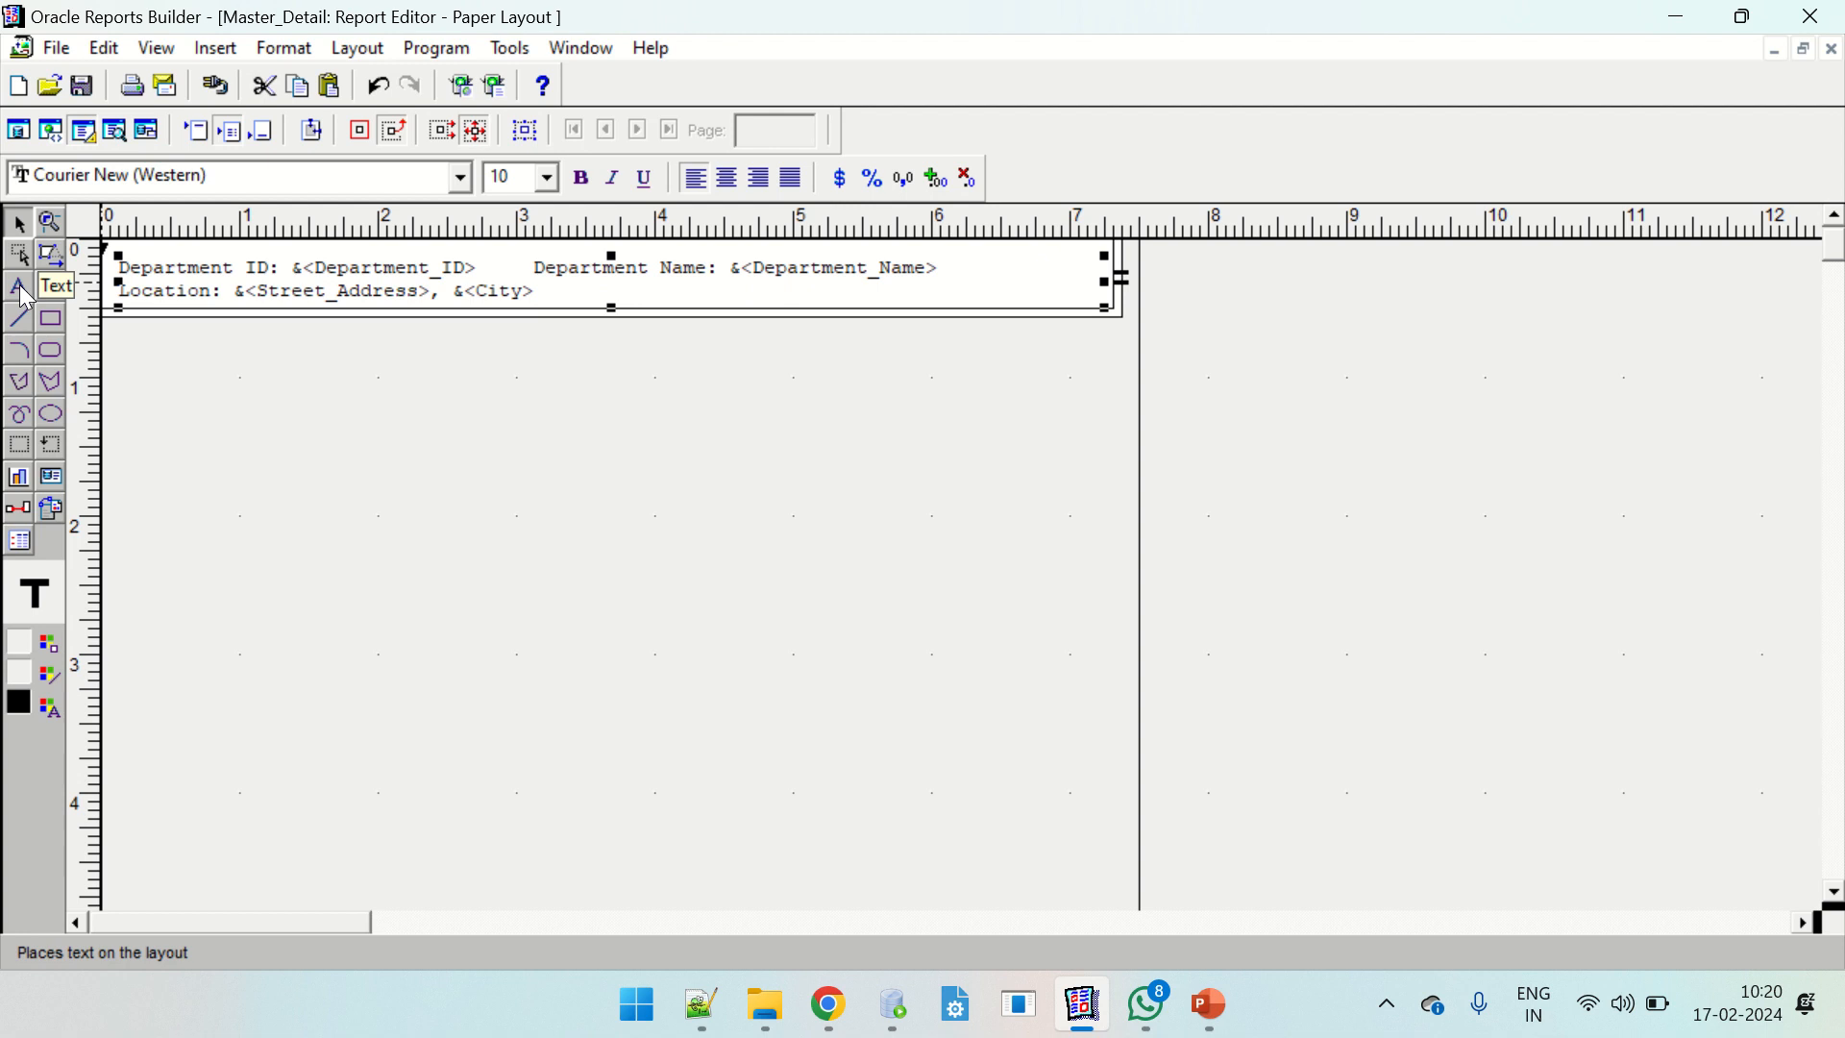
left_click(917, 463)
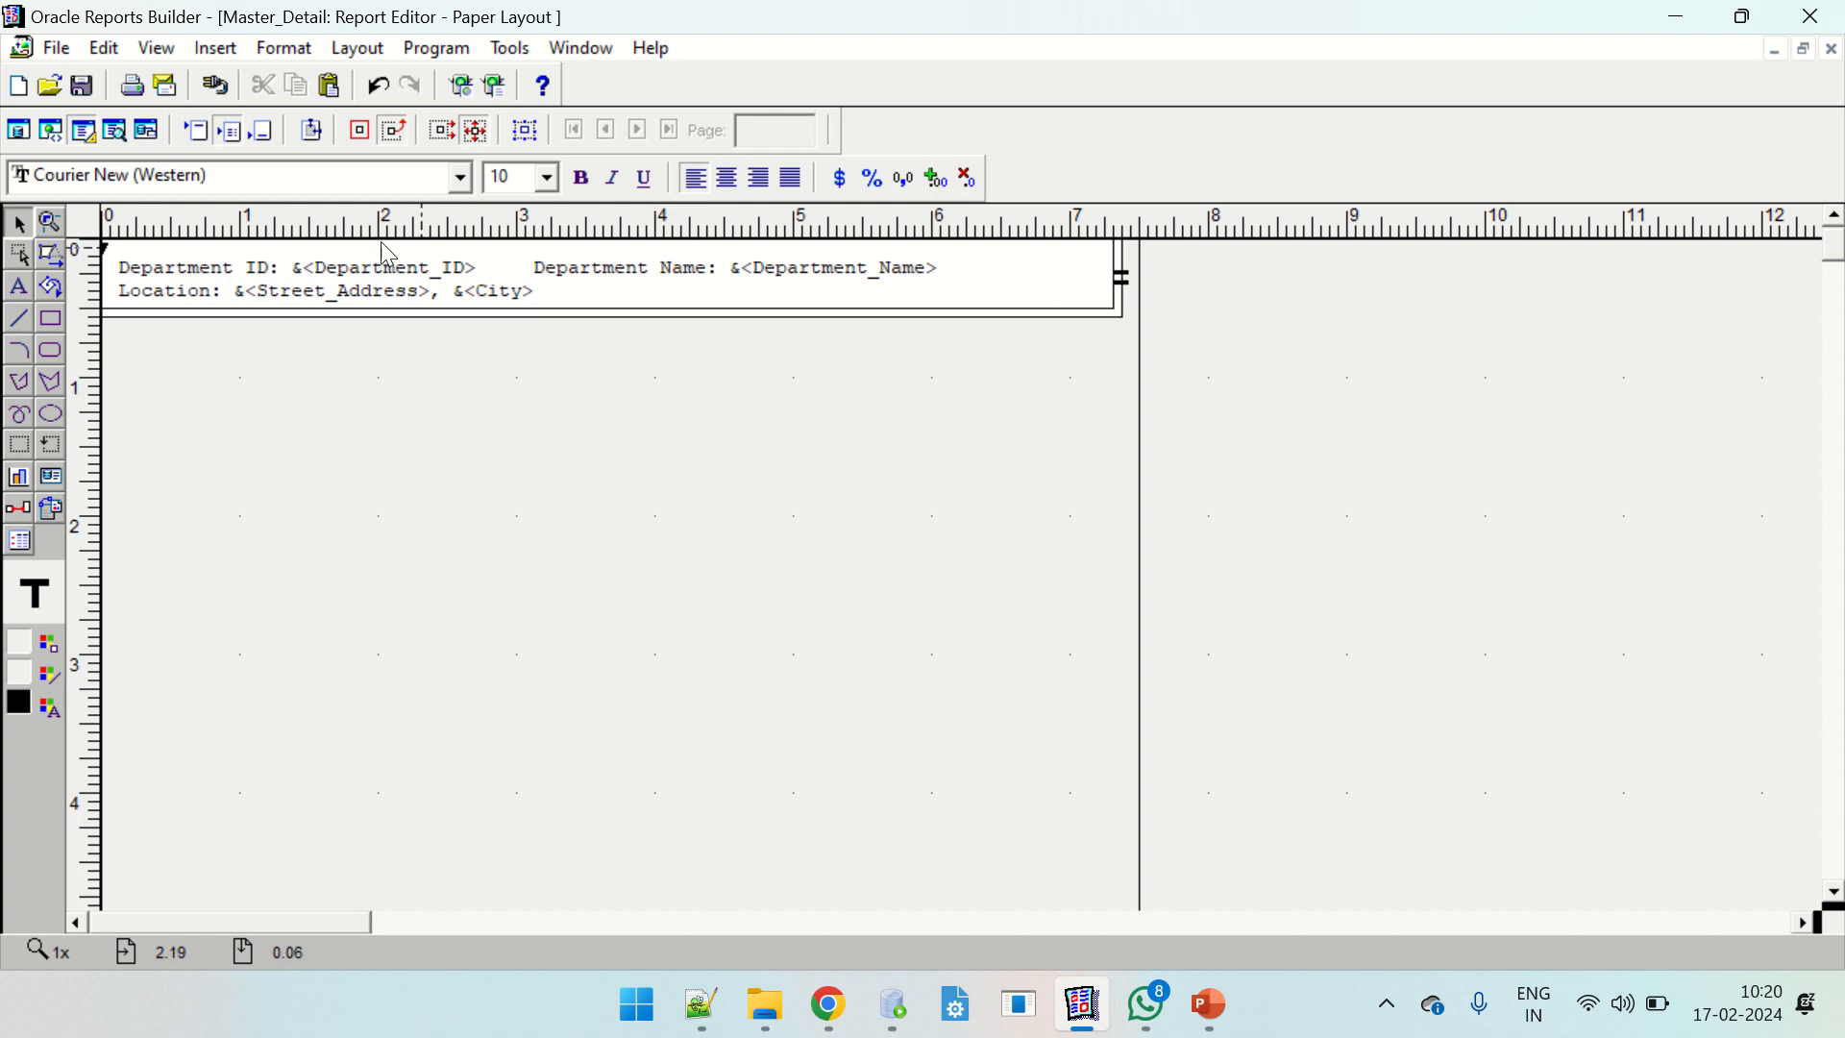
Preview the department report in the Paper Design view and return to the Paper Layout.
left_click(350, 275)
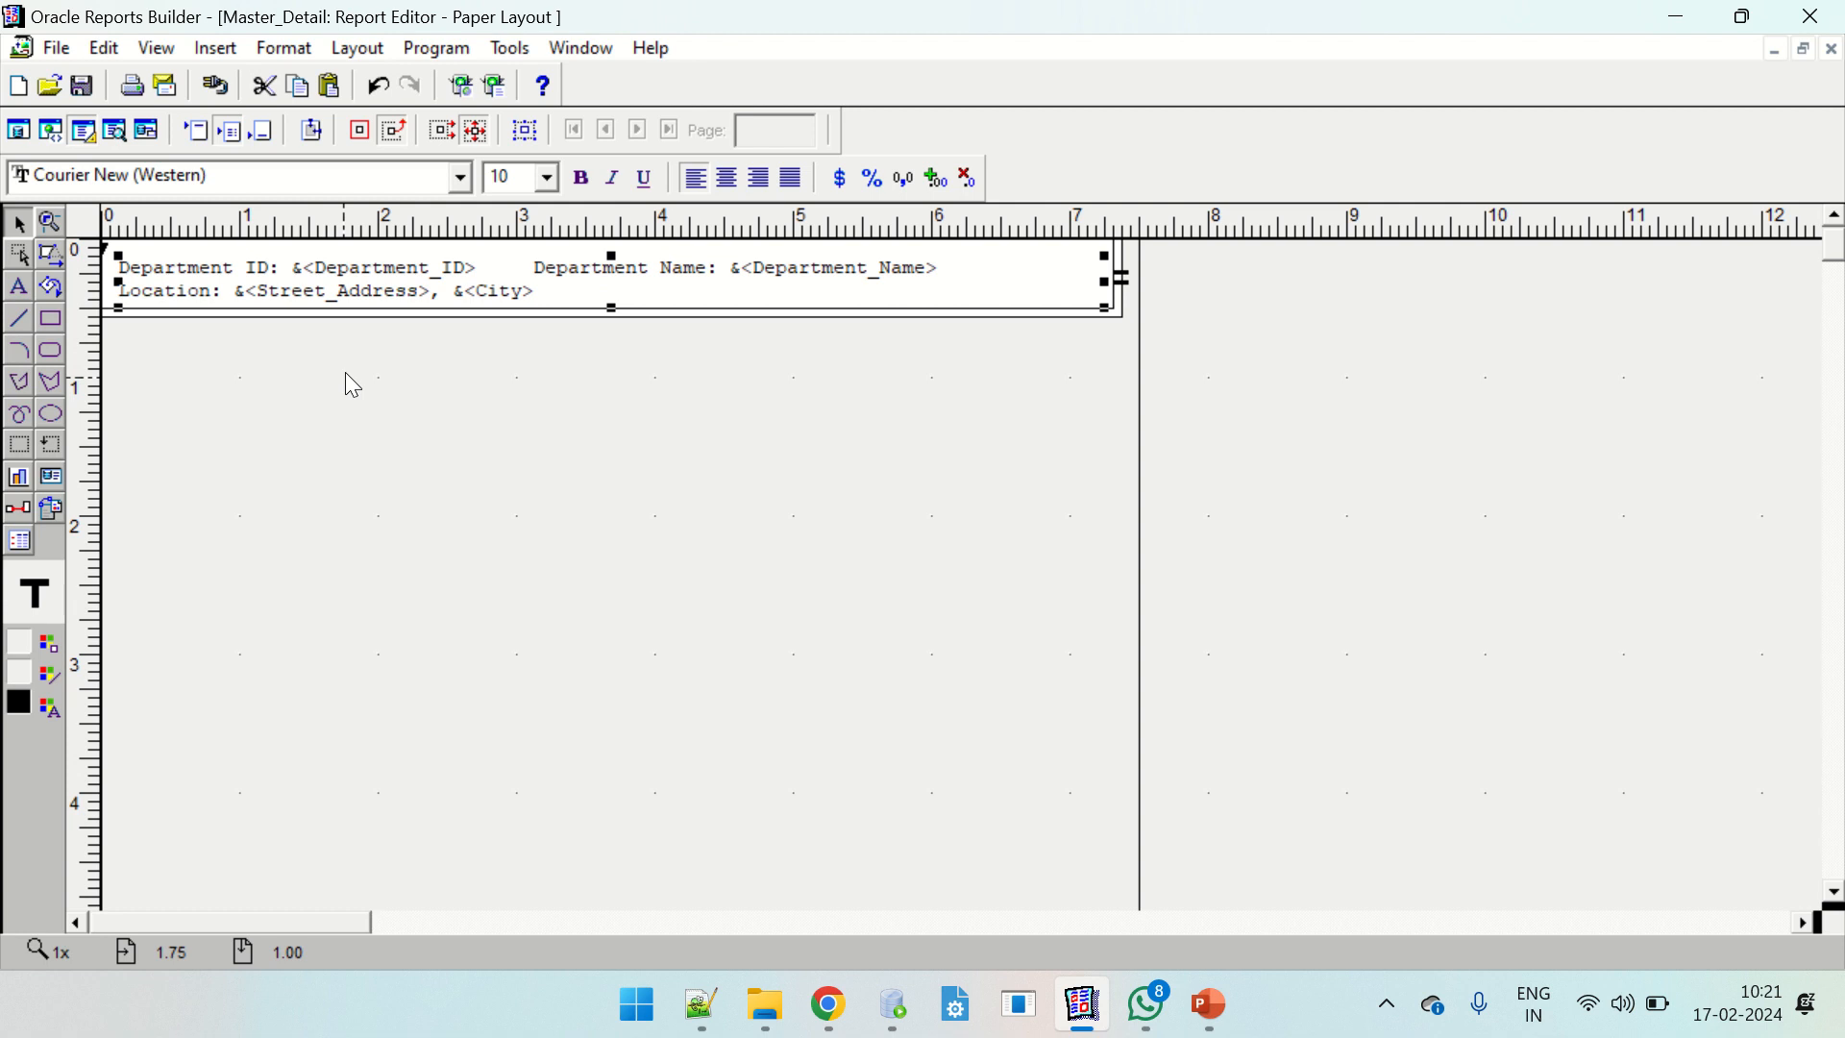
left_click(524, 429)
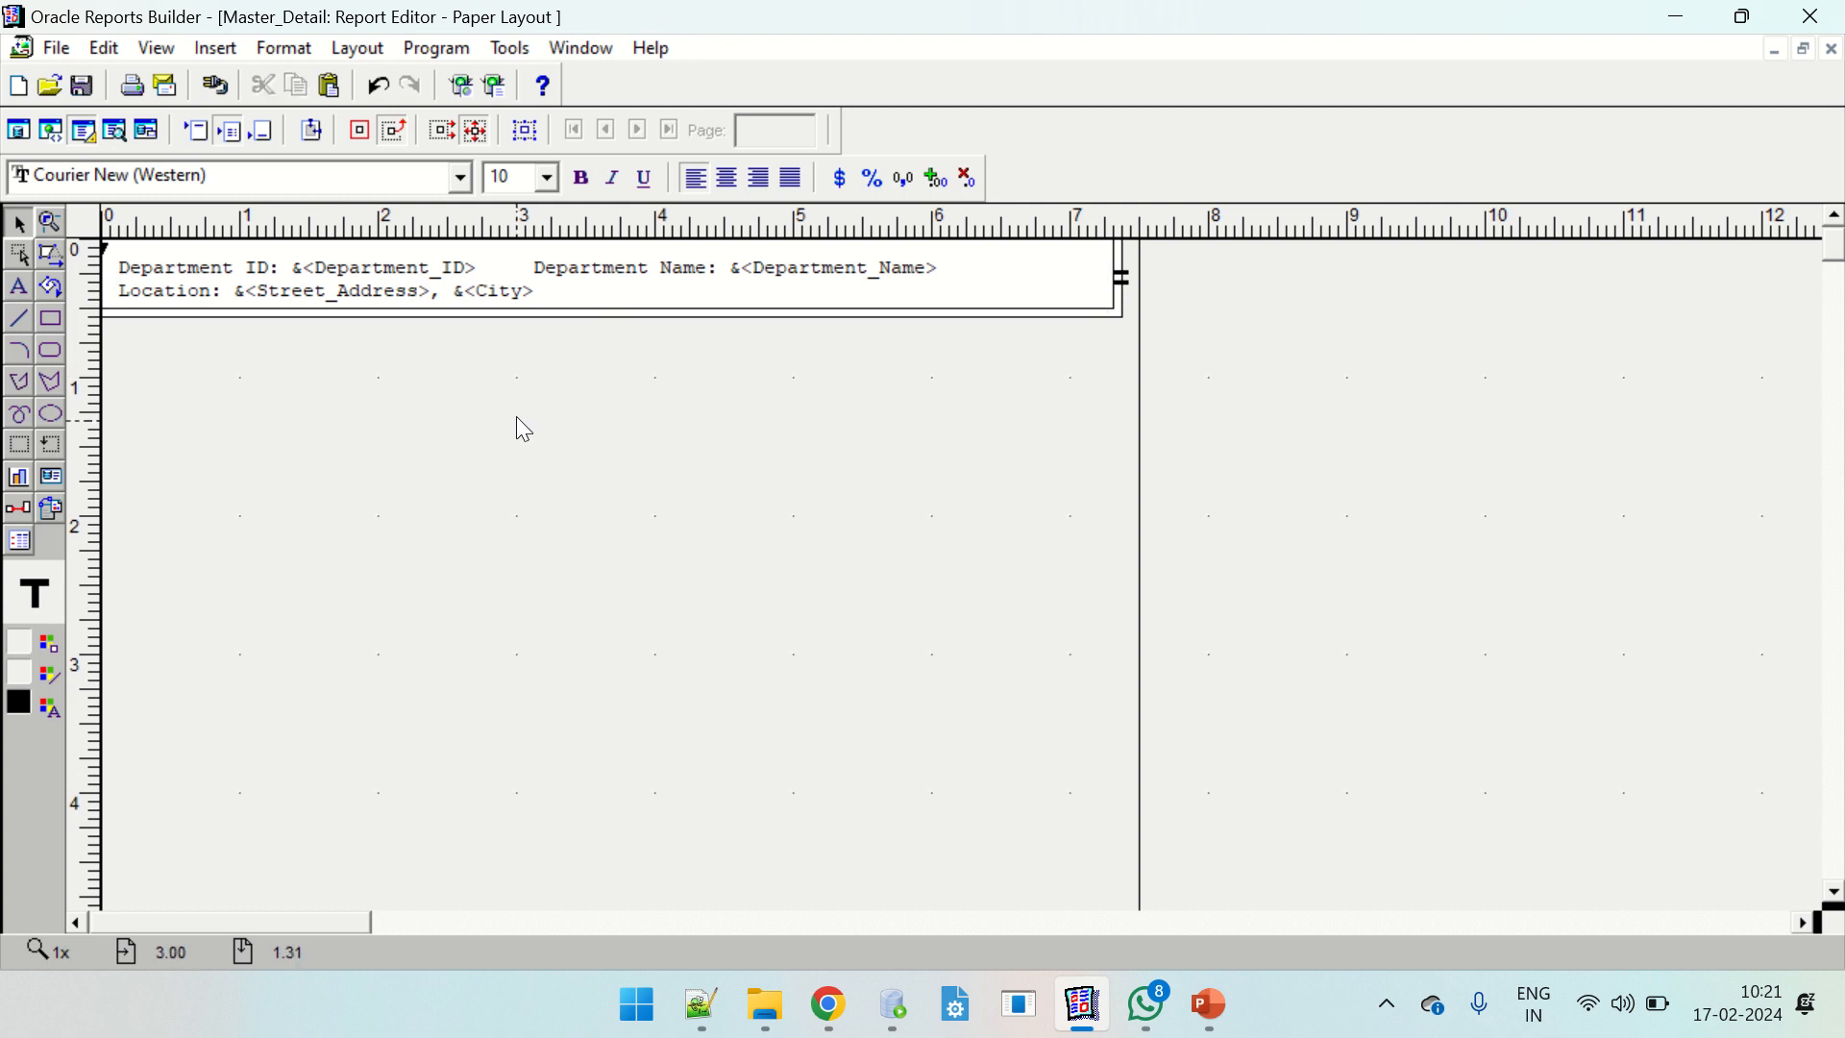
left_click(114, 130)
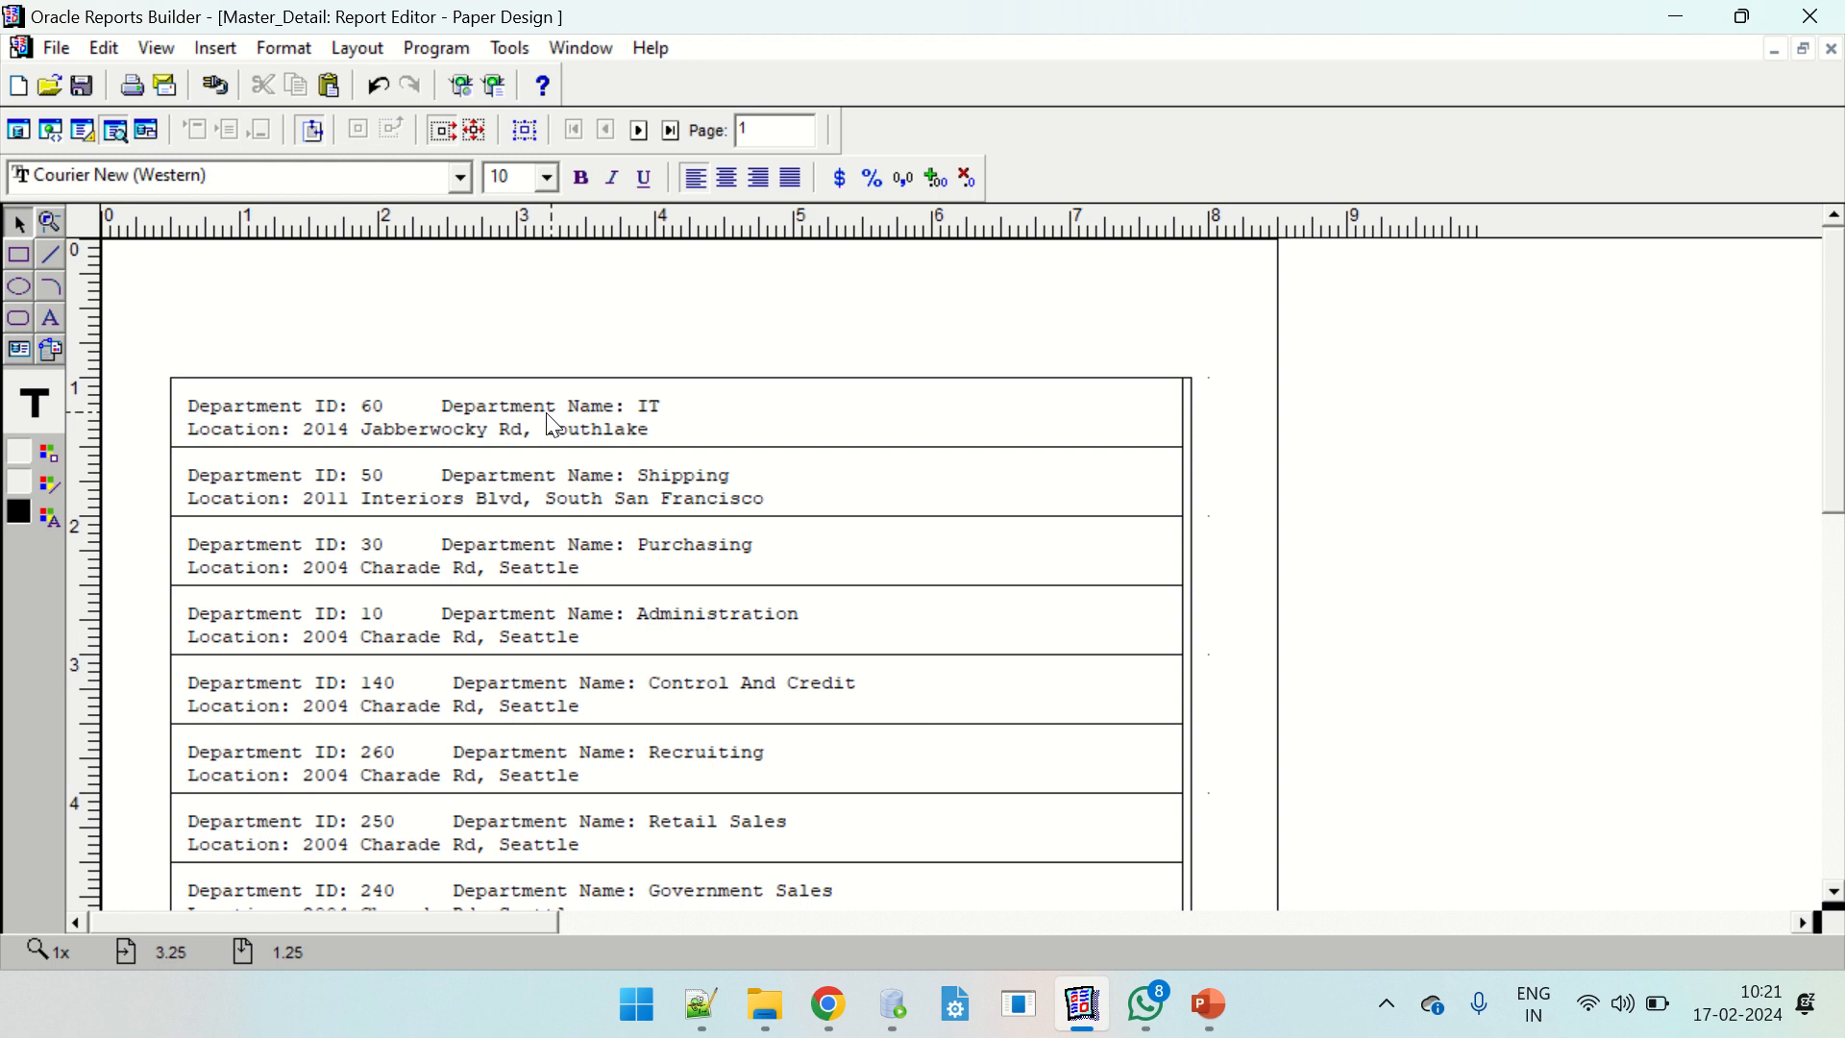
left_click(83, 130)
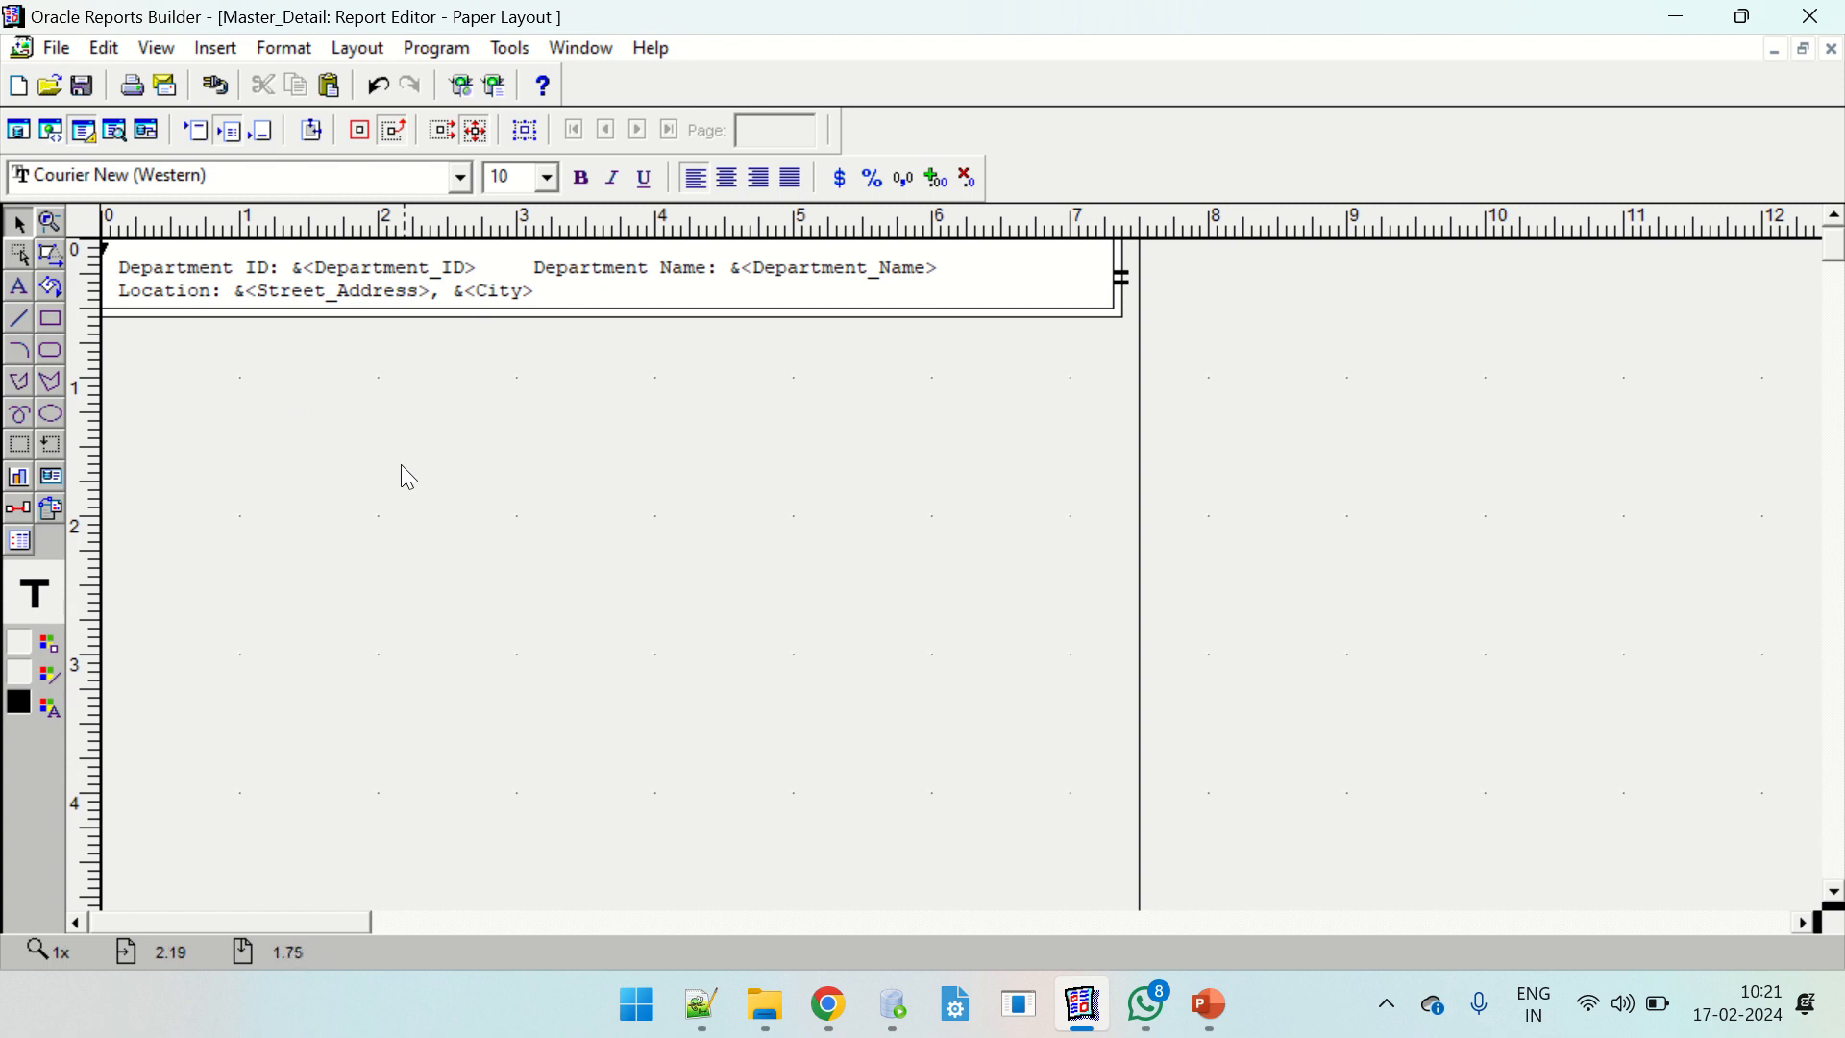
Stretch the outer frame around the department block downward to about 1.9 on the vertical ruler.
left_click(608, 299)
left_click(815, 517)
left_click(1122, 315)
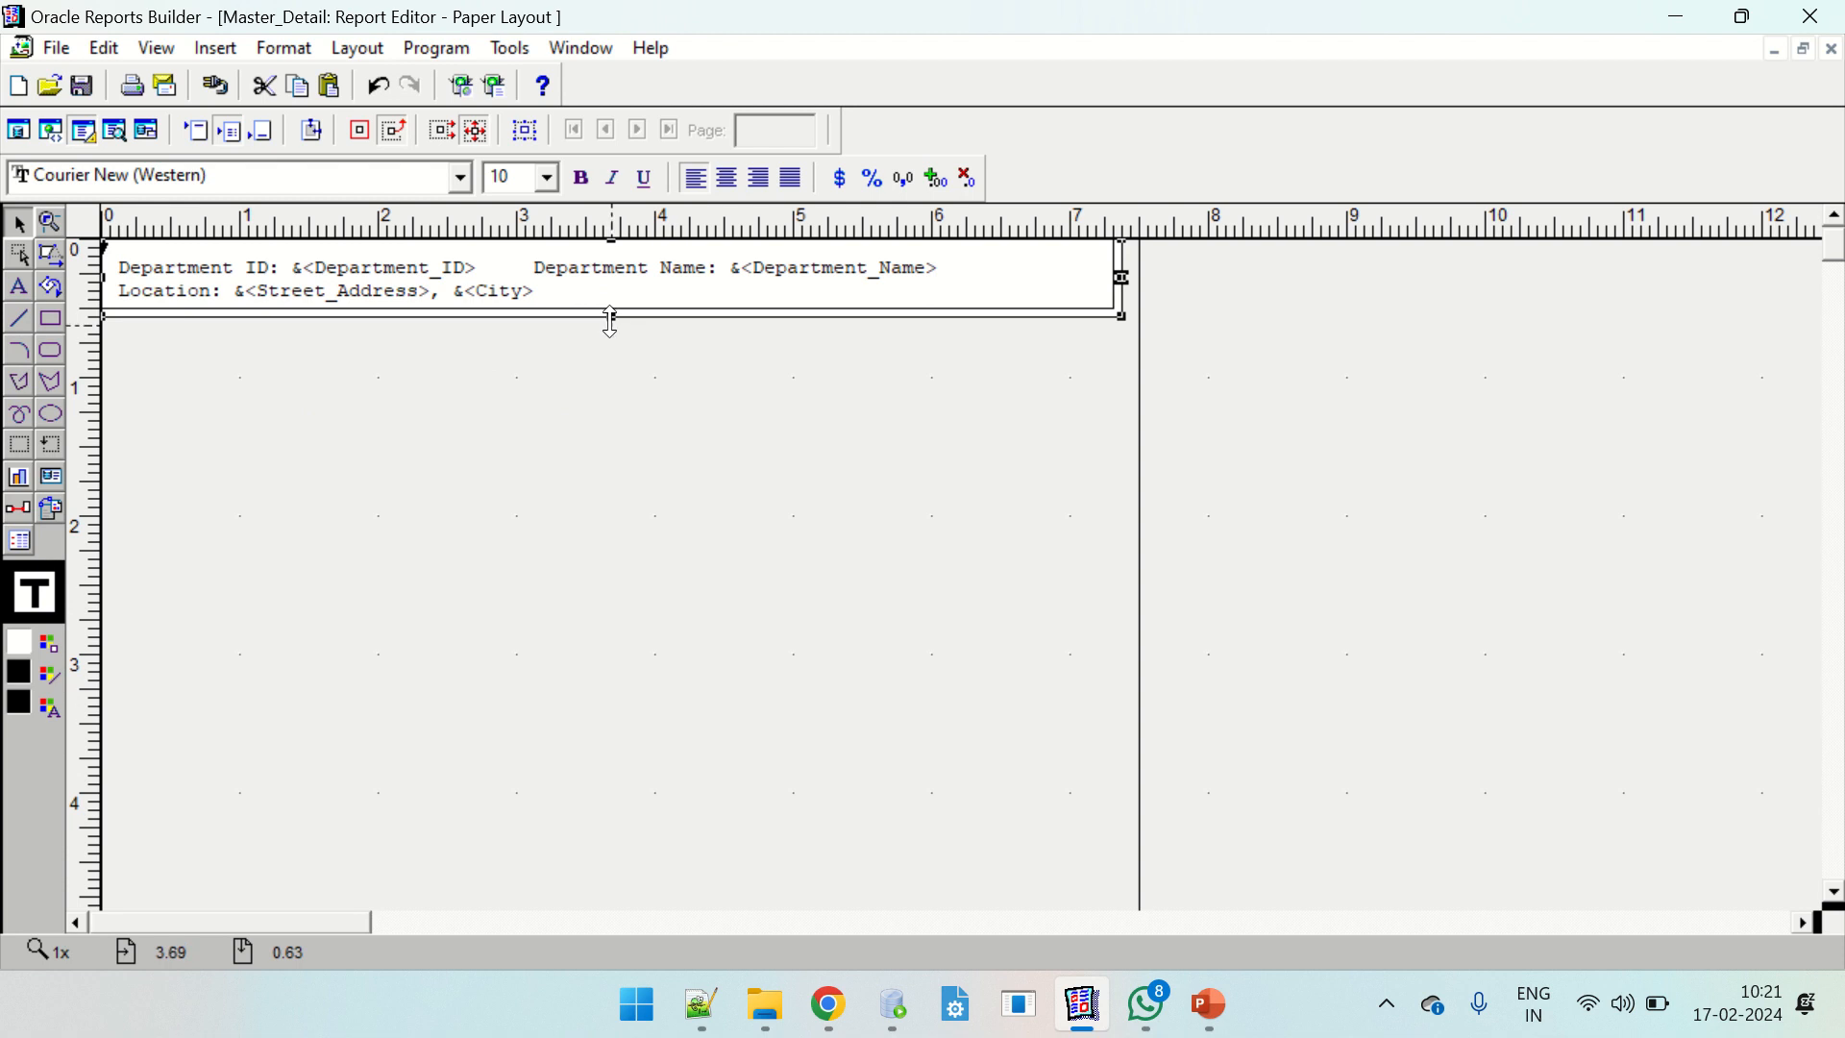
left_click_drag(611, 317, 610, 507)
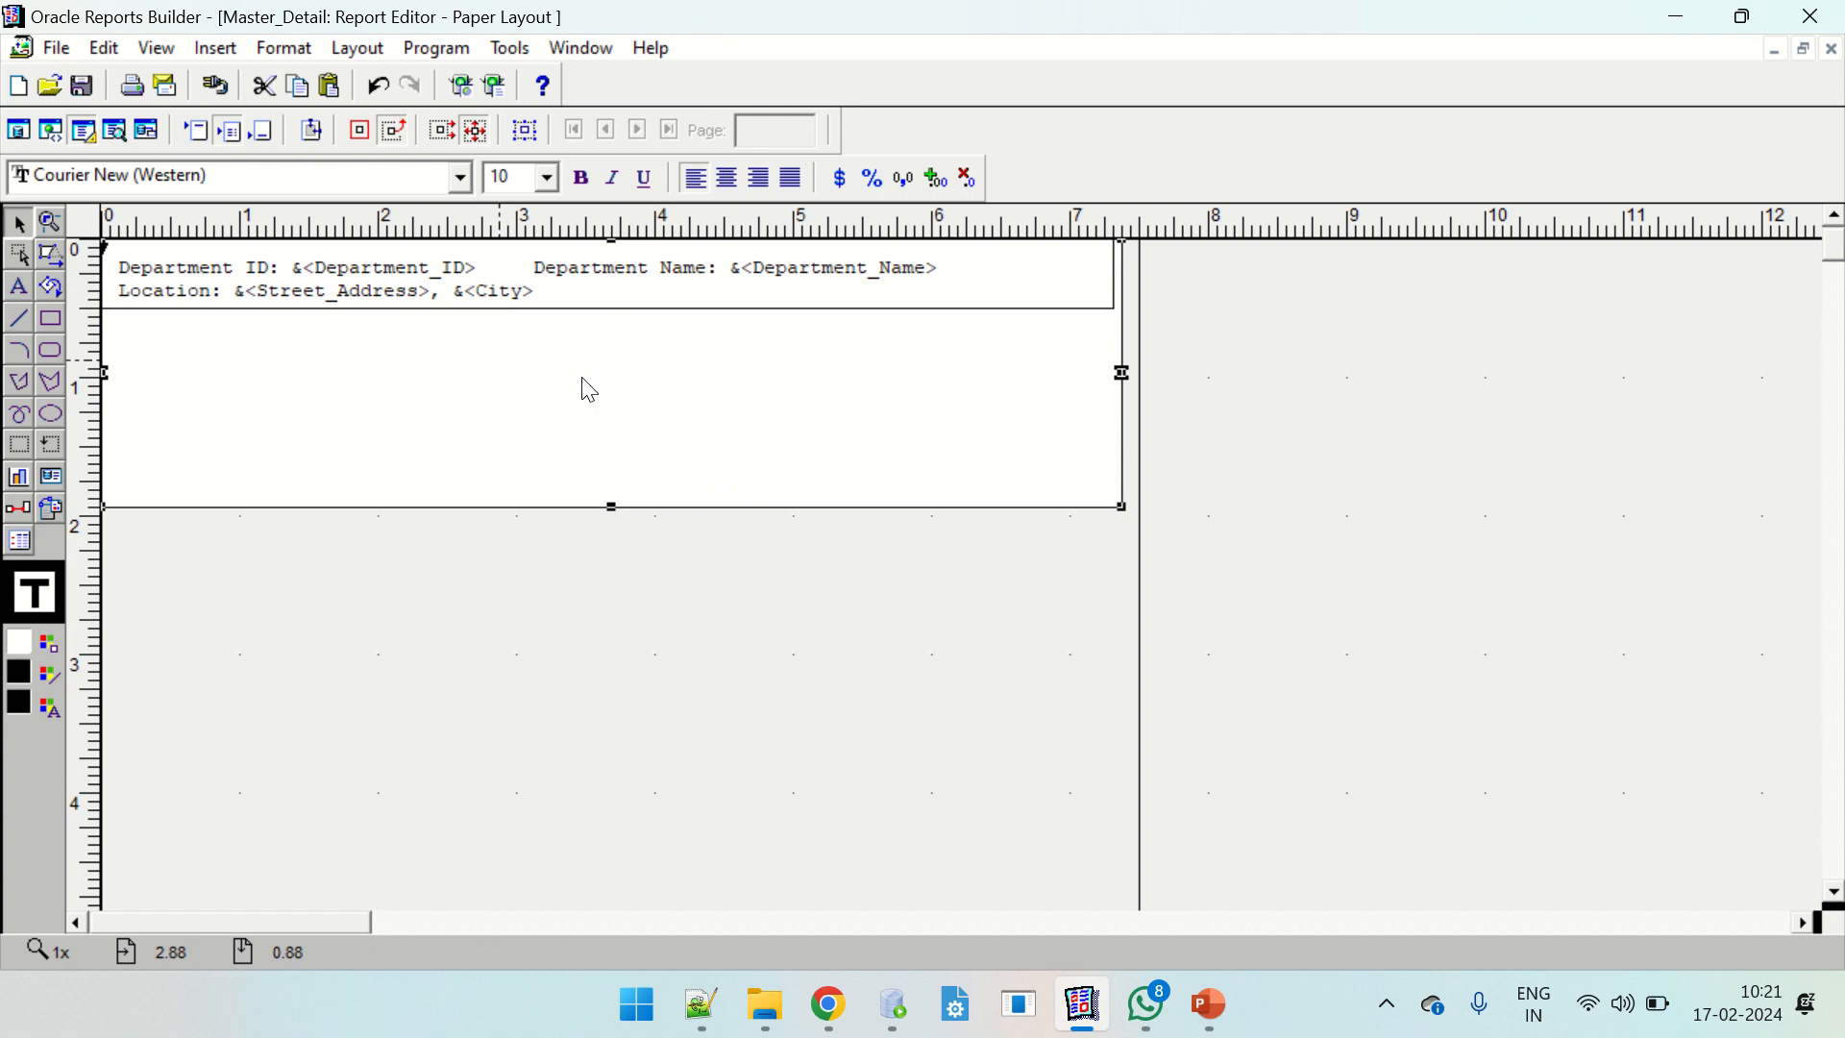
Narrow the department text object to about 7.06 wide and extend the inner frame around it down to about 0.63.
left_click(665, 305)
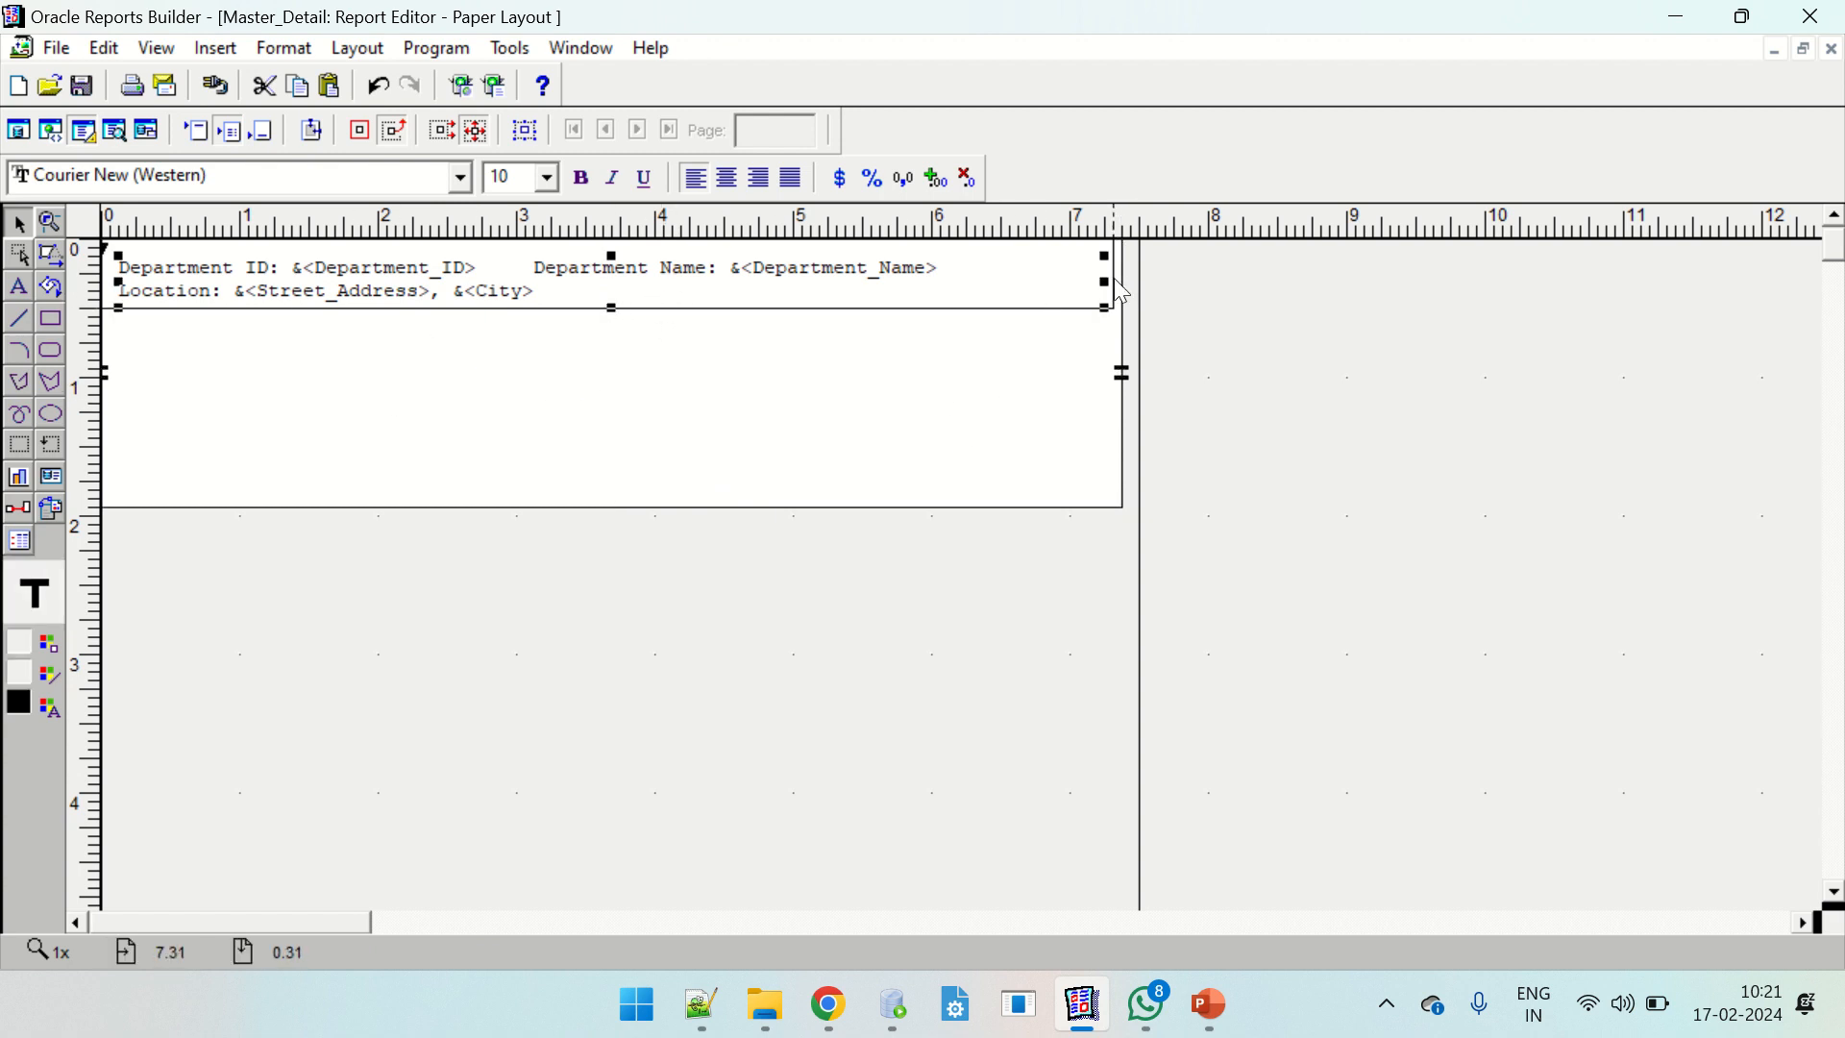
double_click(951, 277)
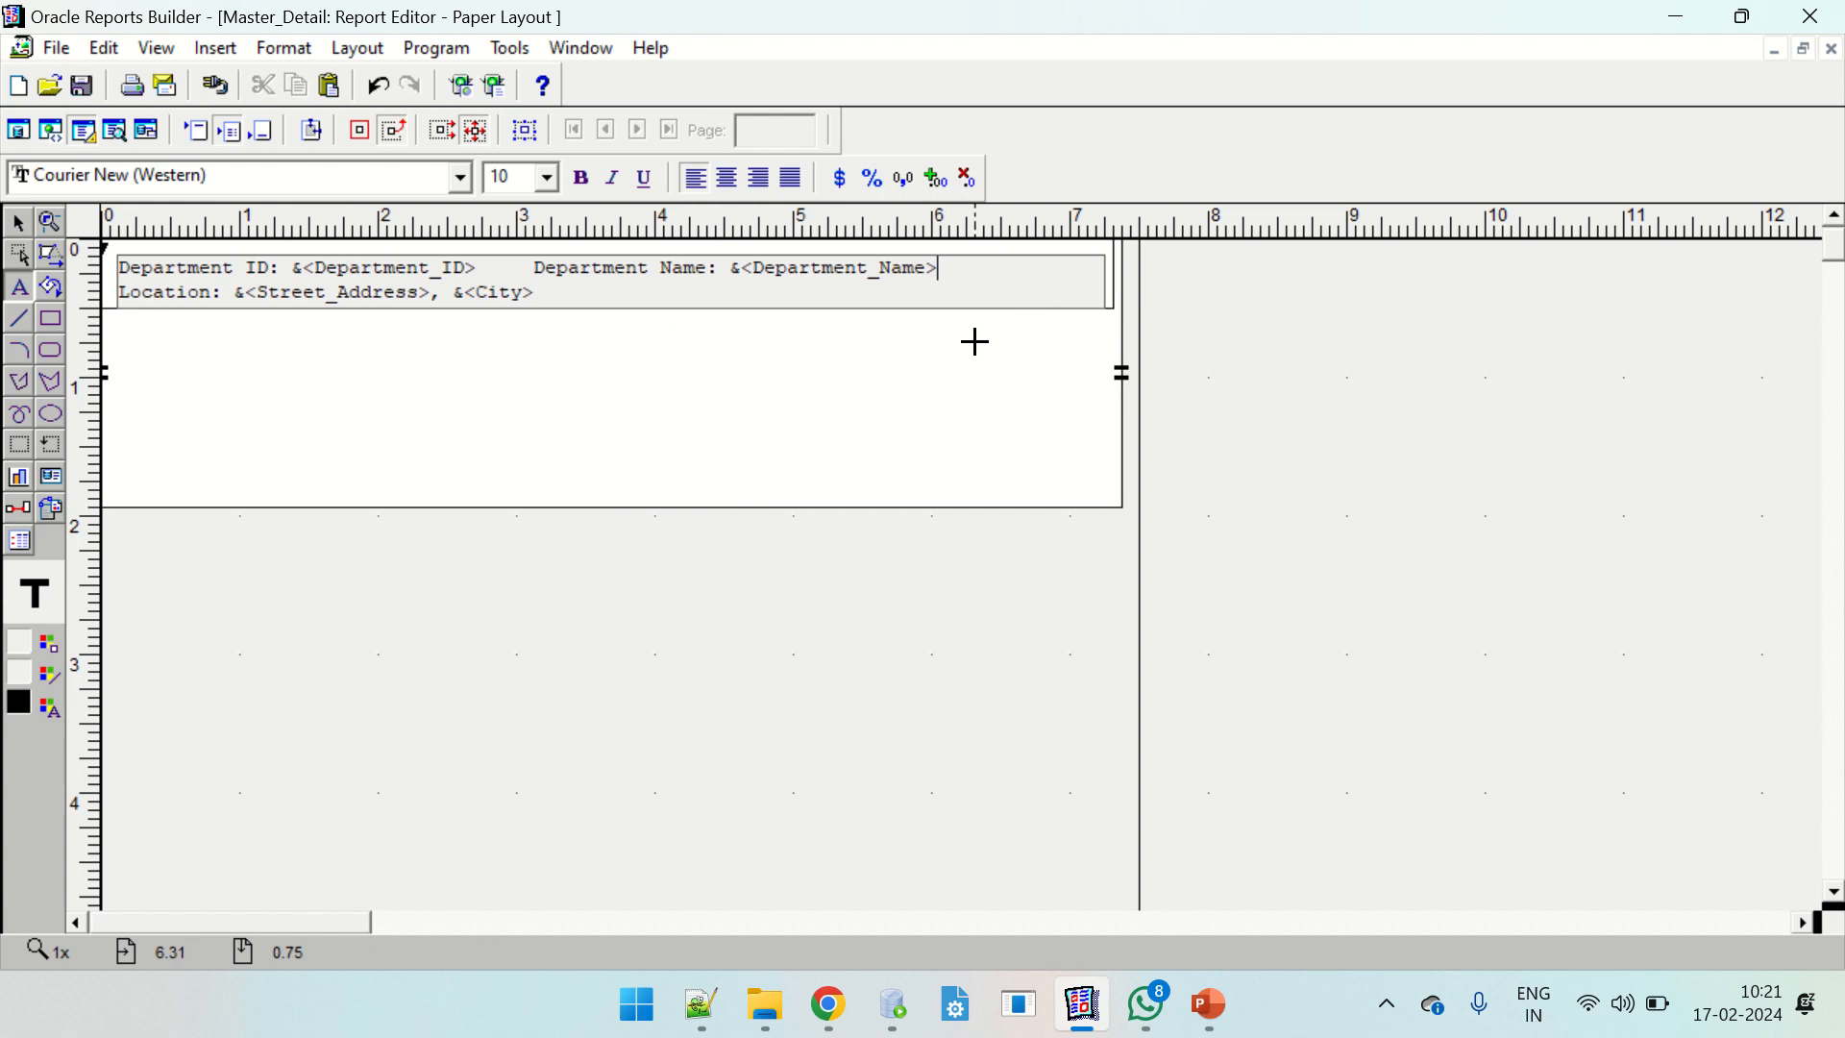
left_click(1021, 305)
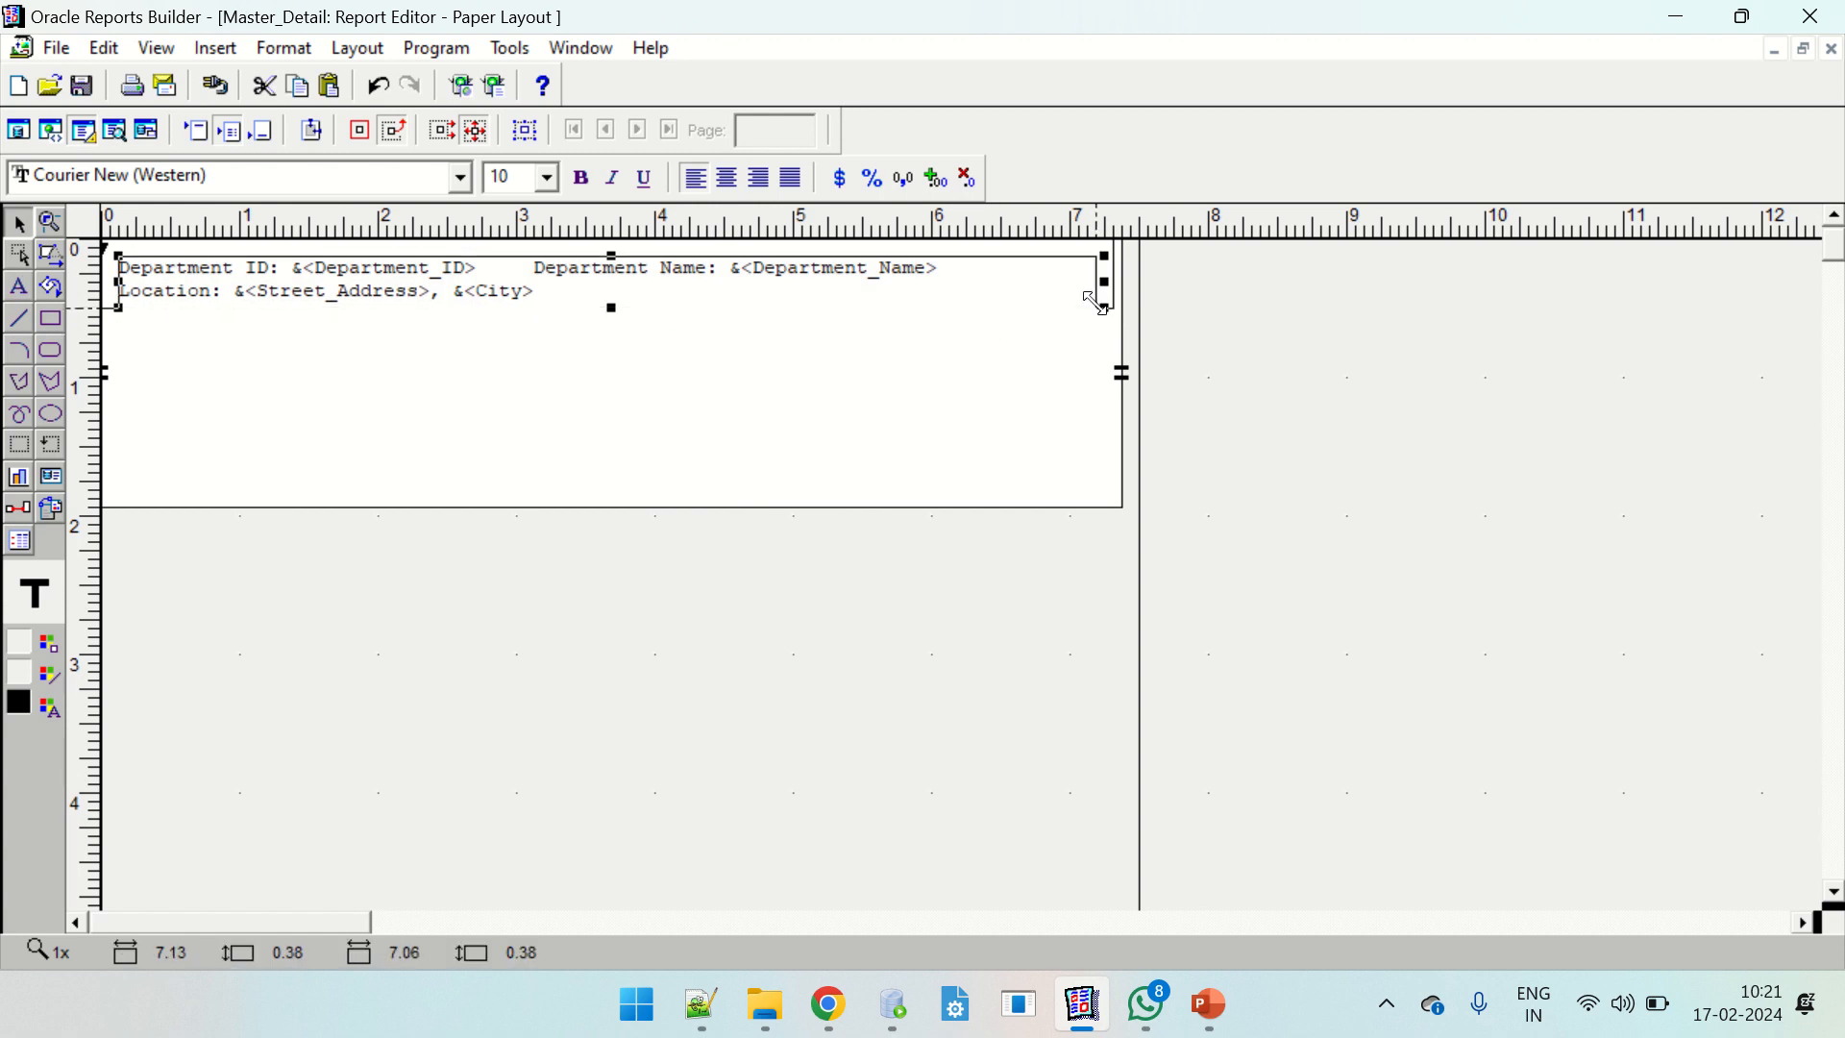
left_click(1107, 305)
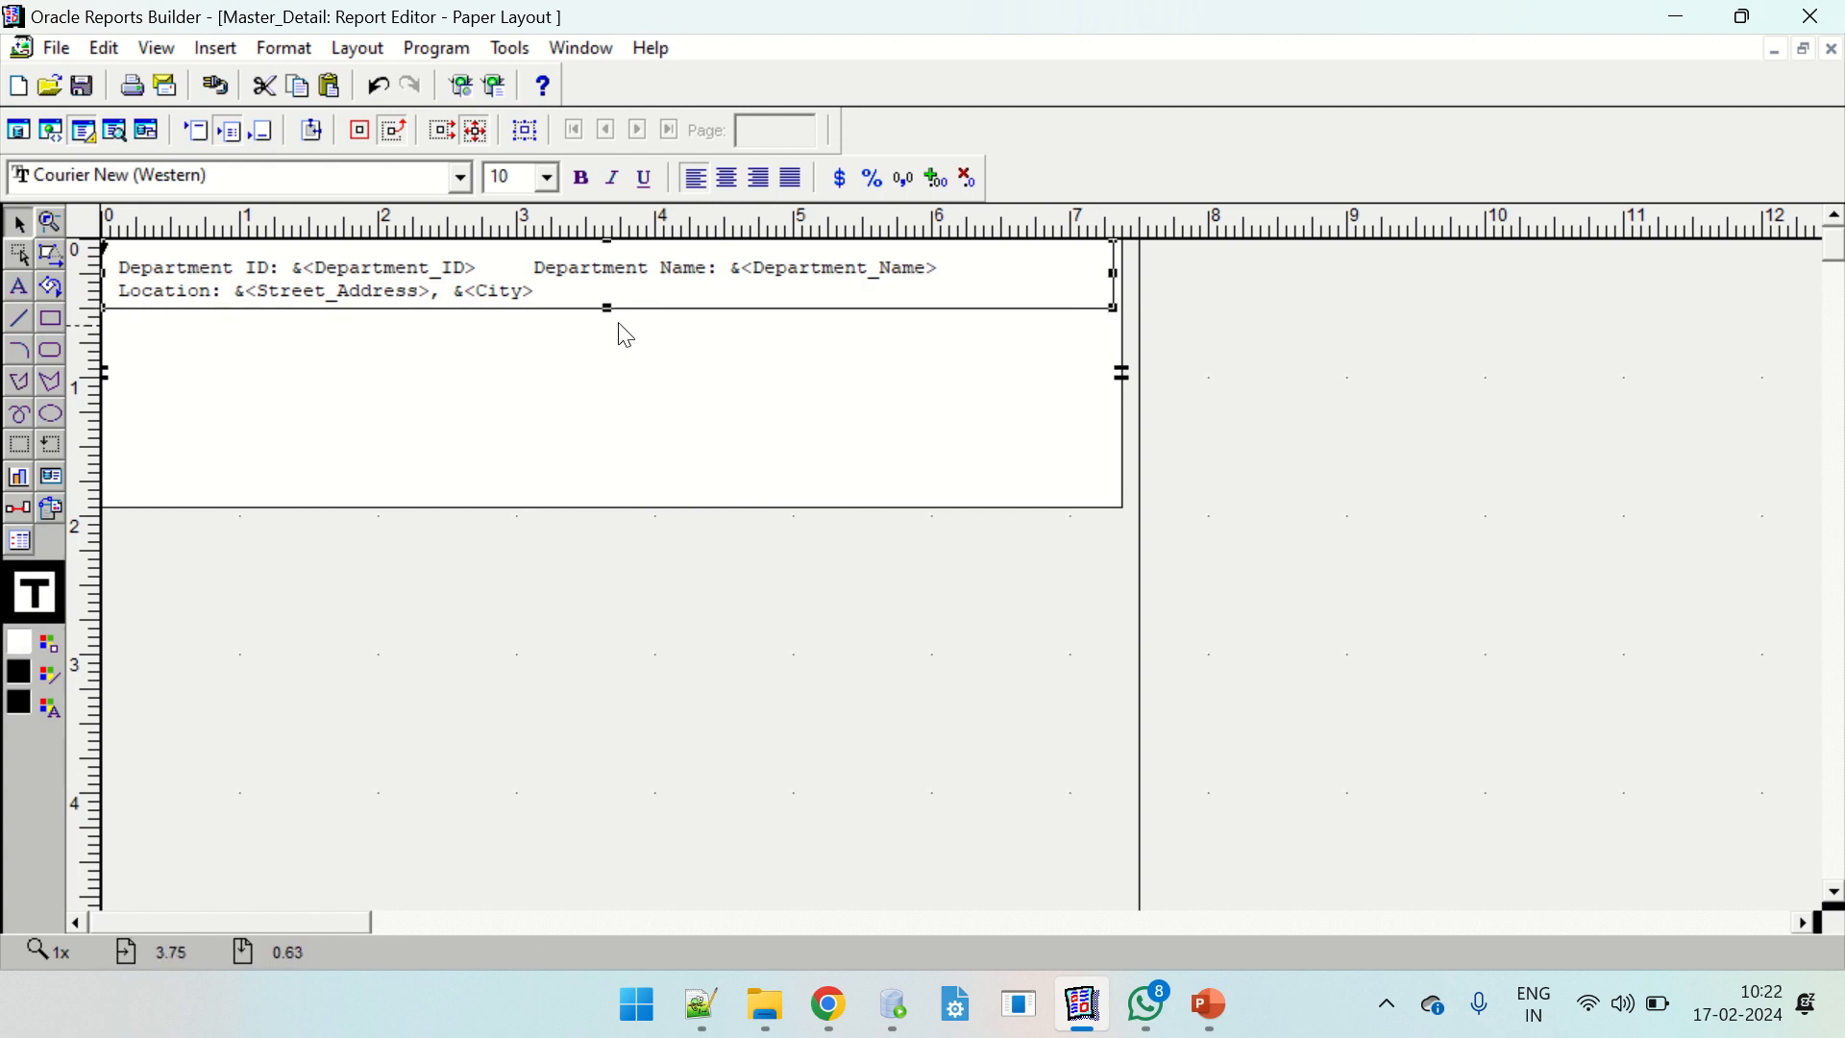
left_click_drag(609, 307, 608, 306)
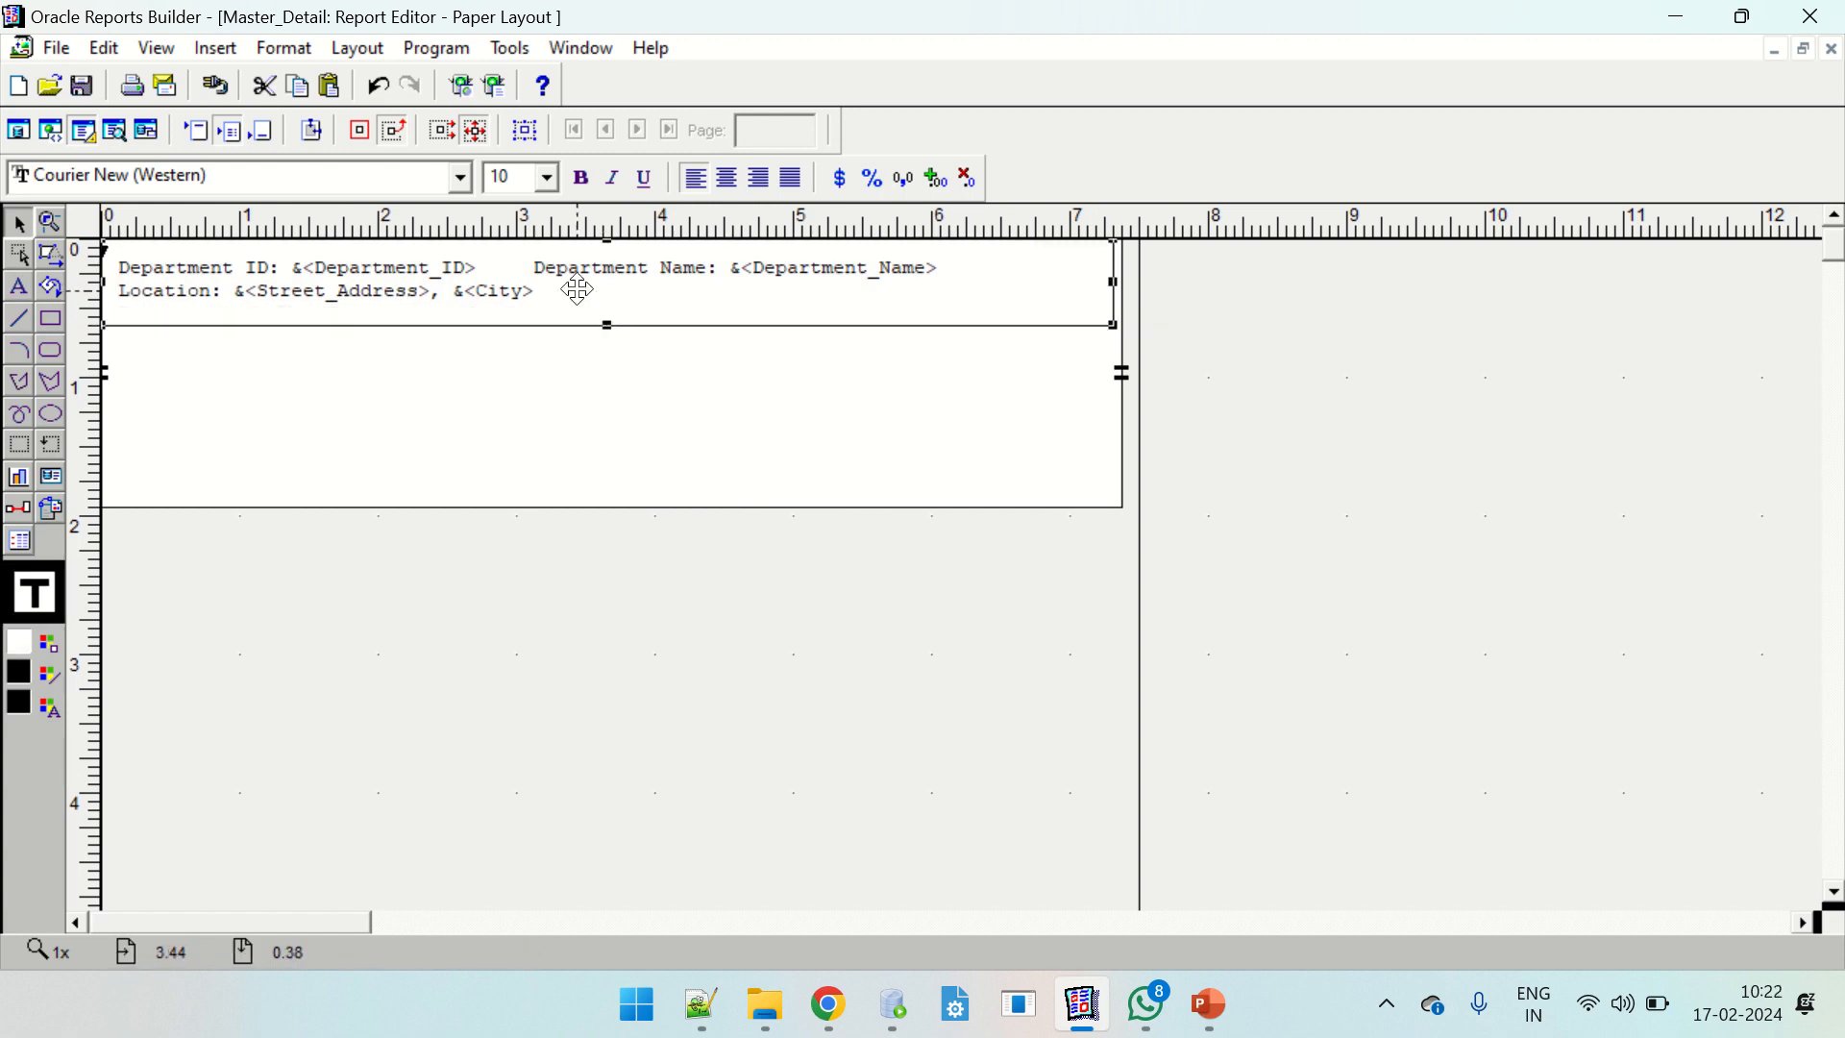
left_click(577, 288)
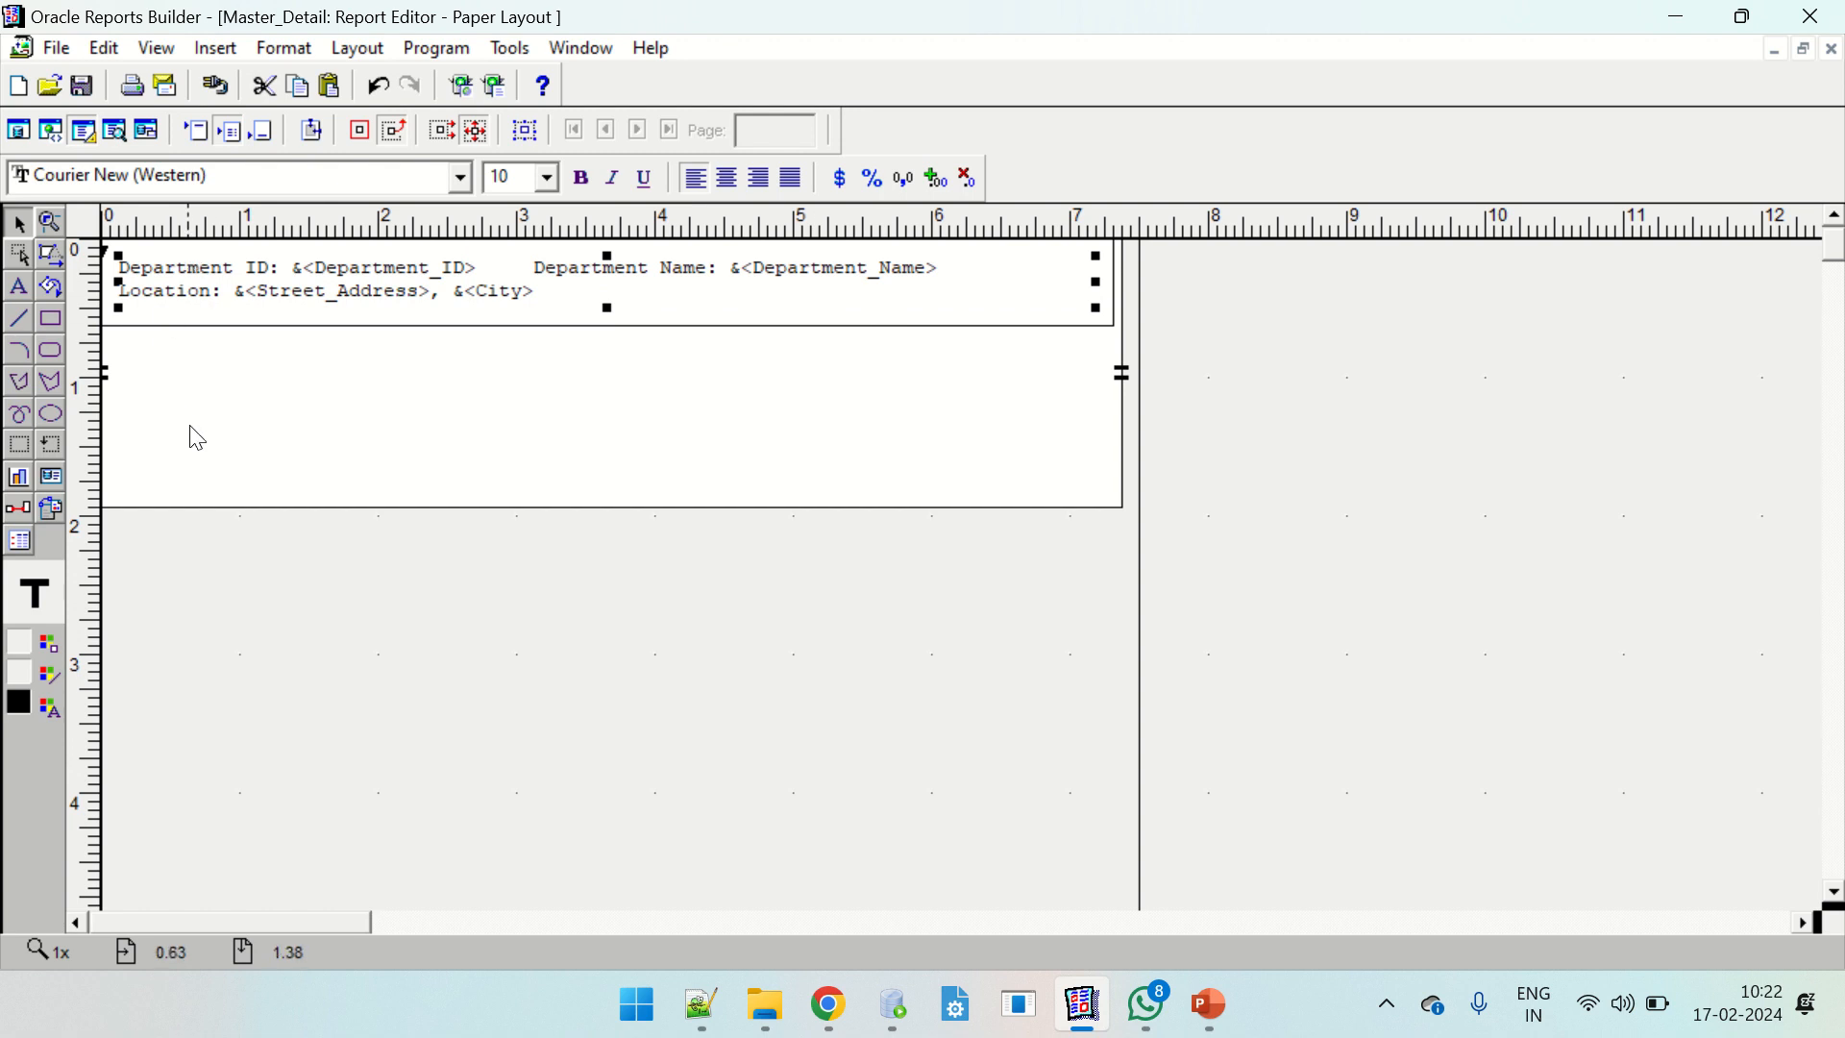
left_click(1020, 327)
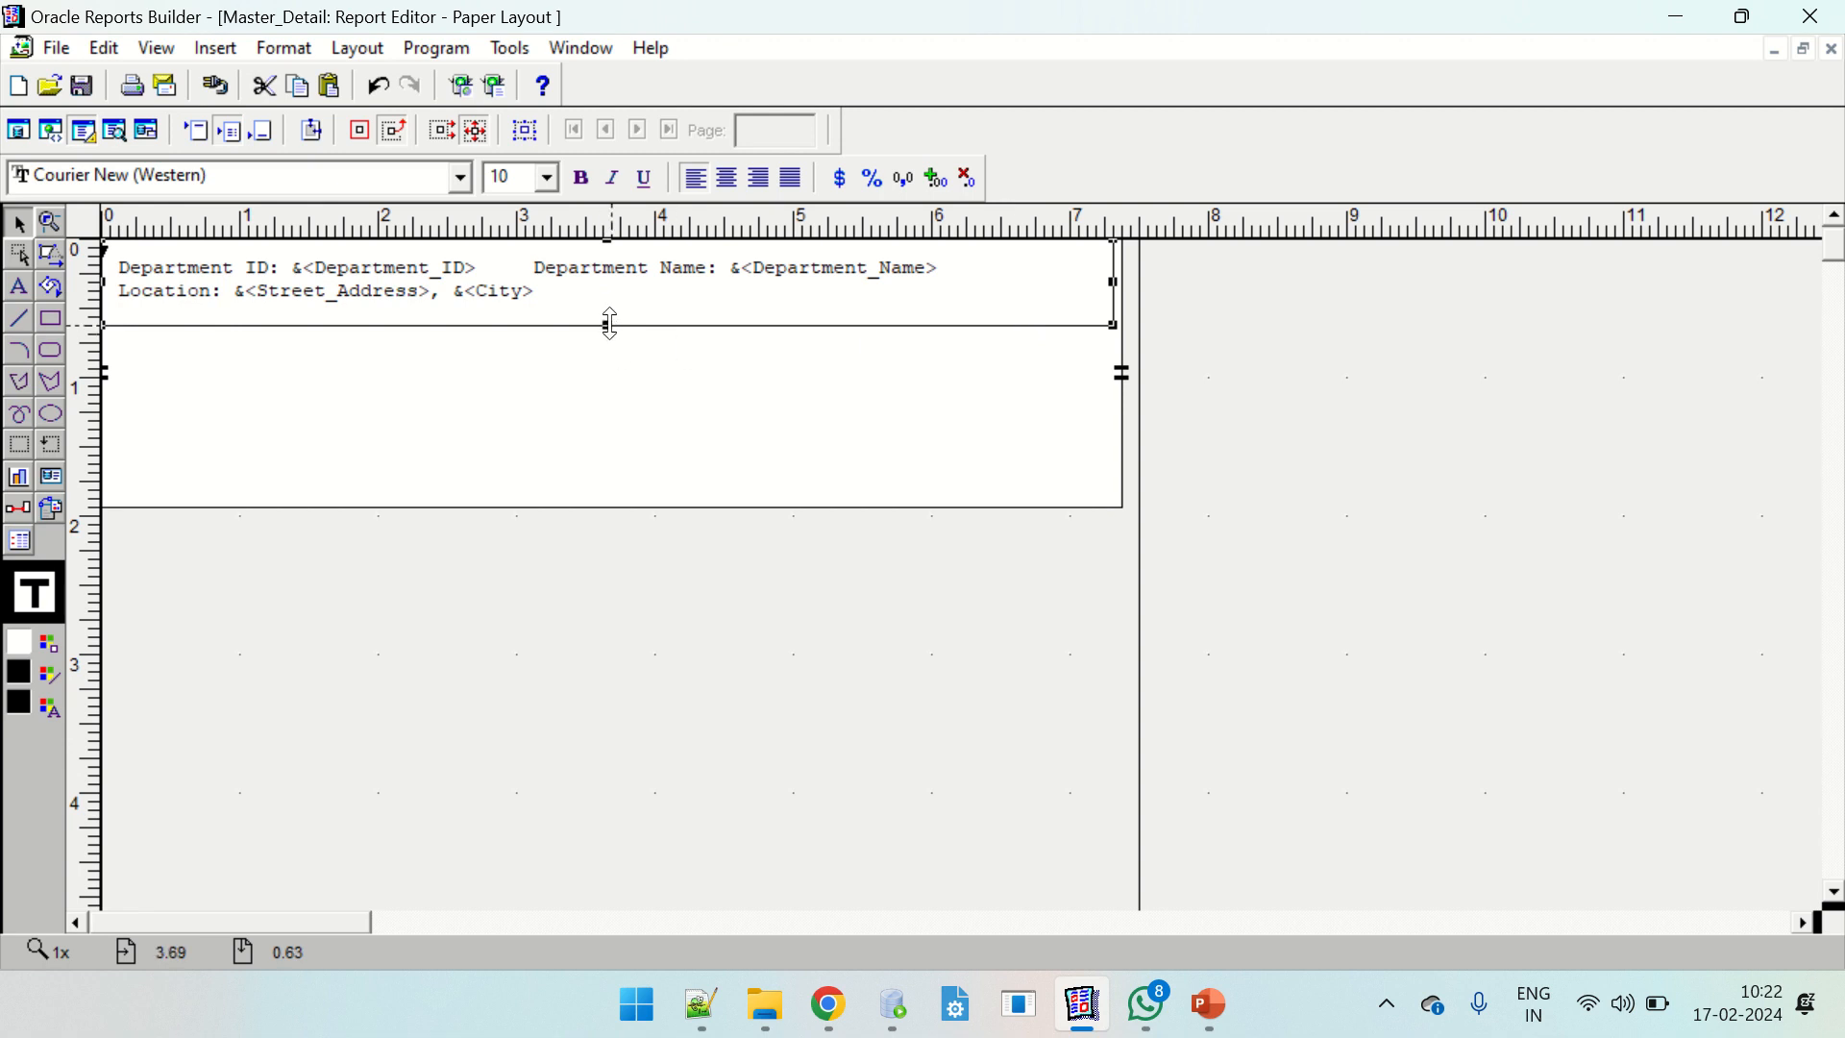
Show the report's Data Model and switch to Oracle SQL Developer.
left_click(51, 130)
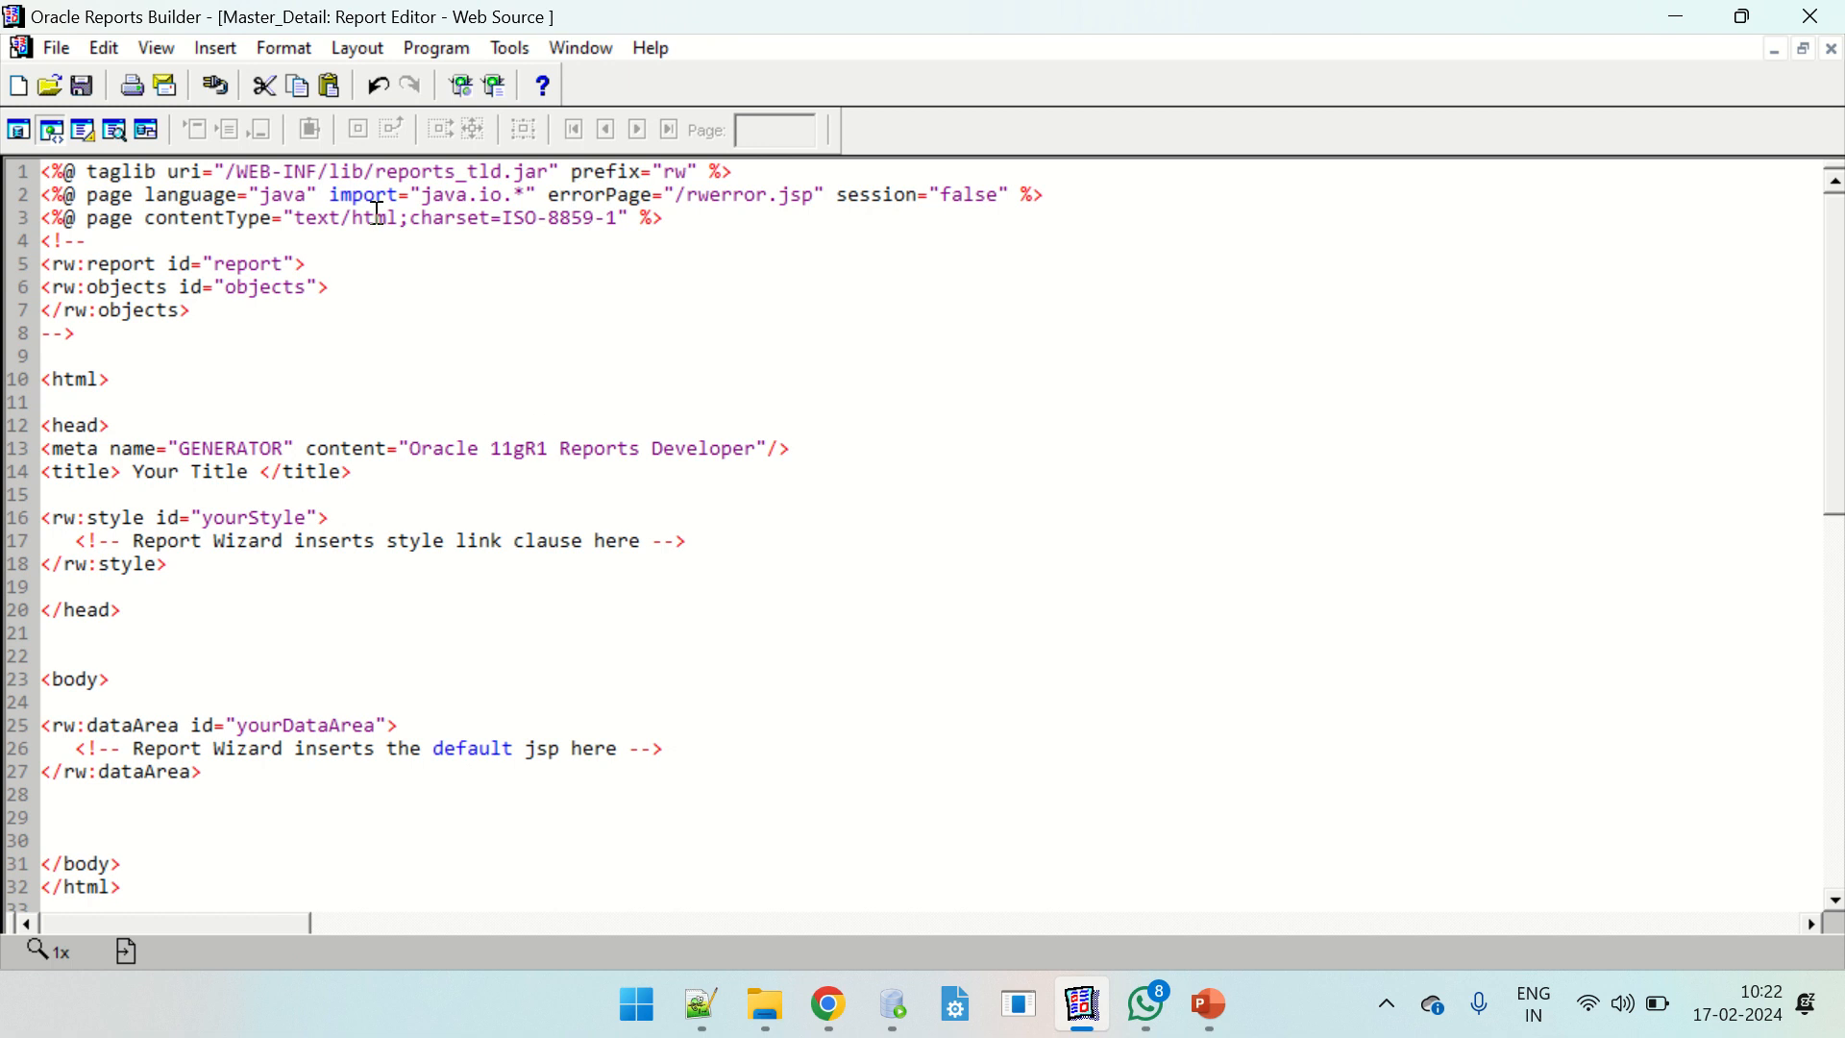
left_click(18, 129)
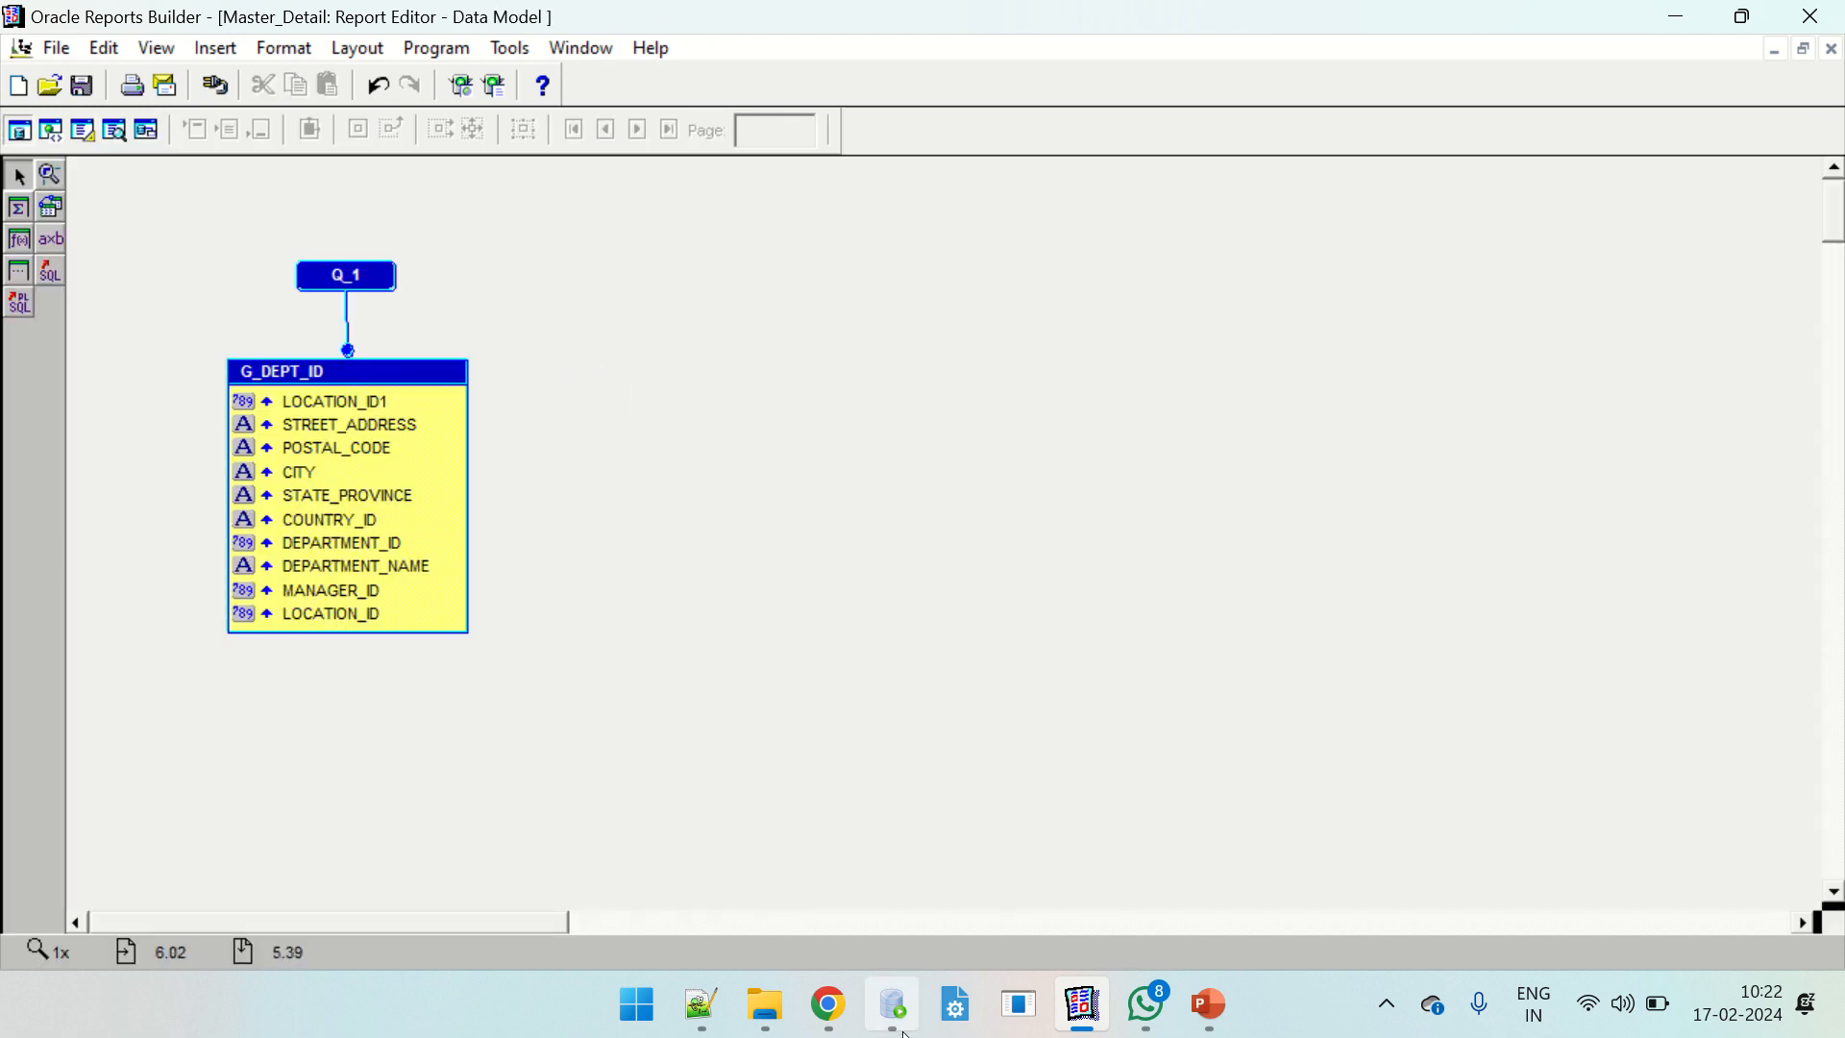
mouse_move(898, 1019)
left_click(894, 846)
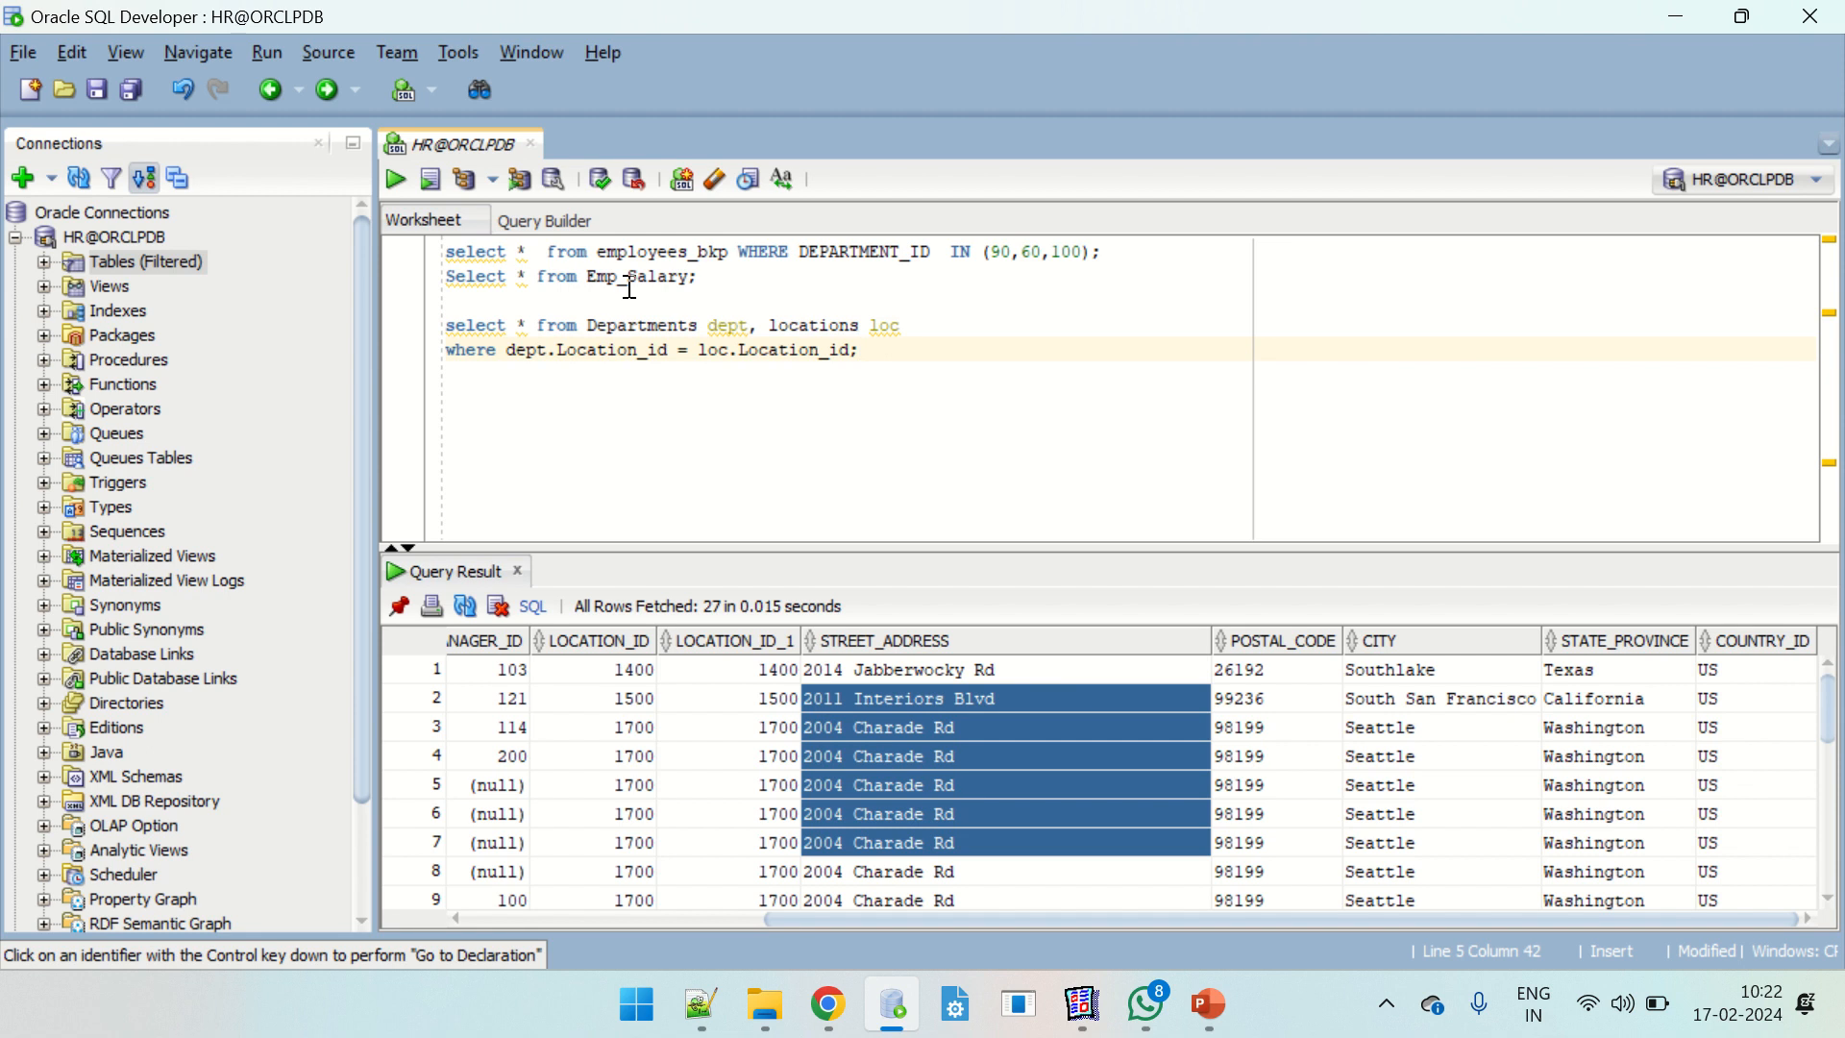
Copy "select * from employees_bkp" from the first query to a new line at the end of the worksheet.
left_click_drag(731, 257, 213, 220)
key("ctrl+c")
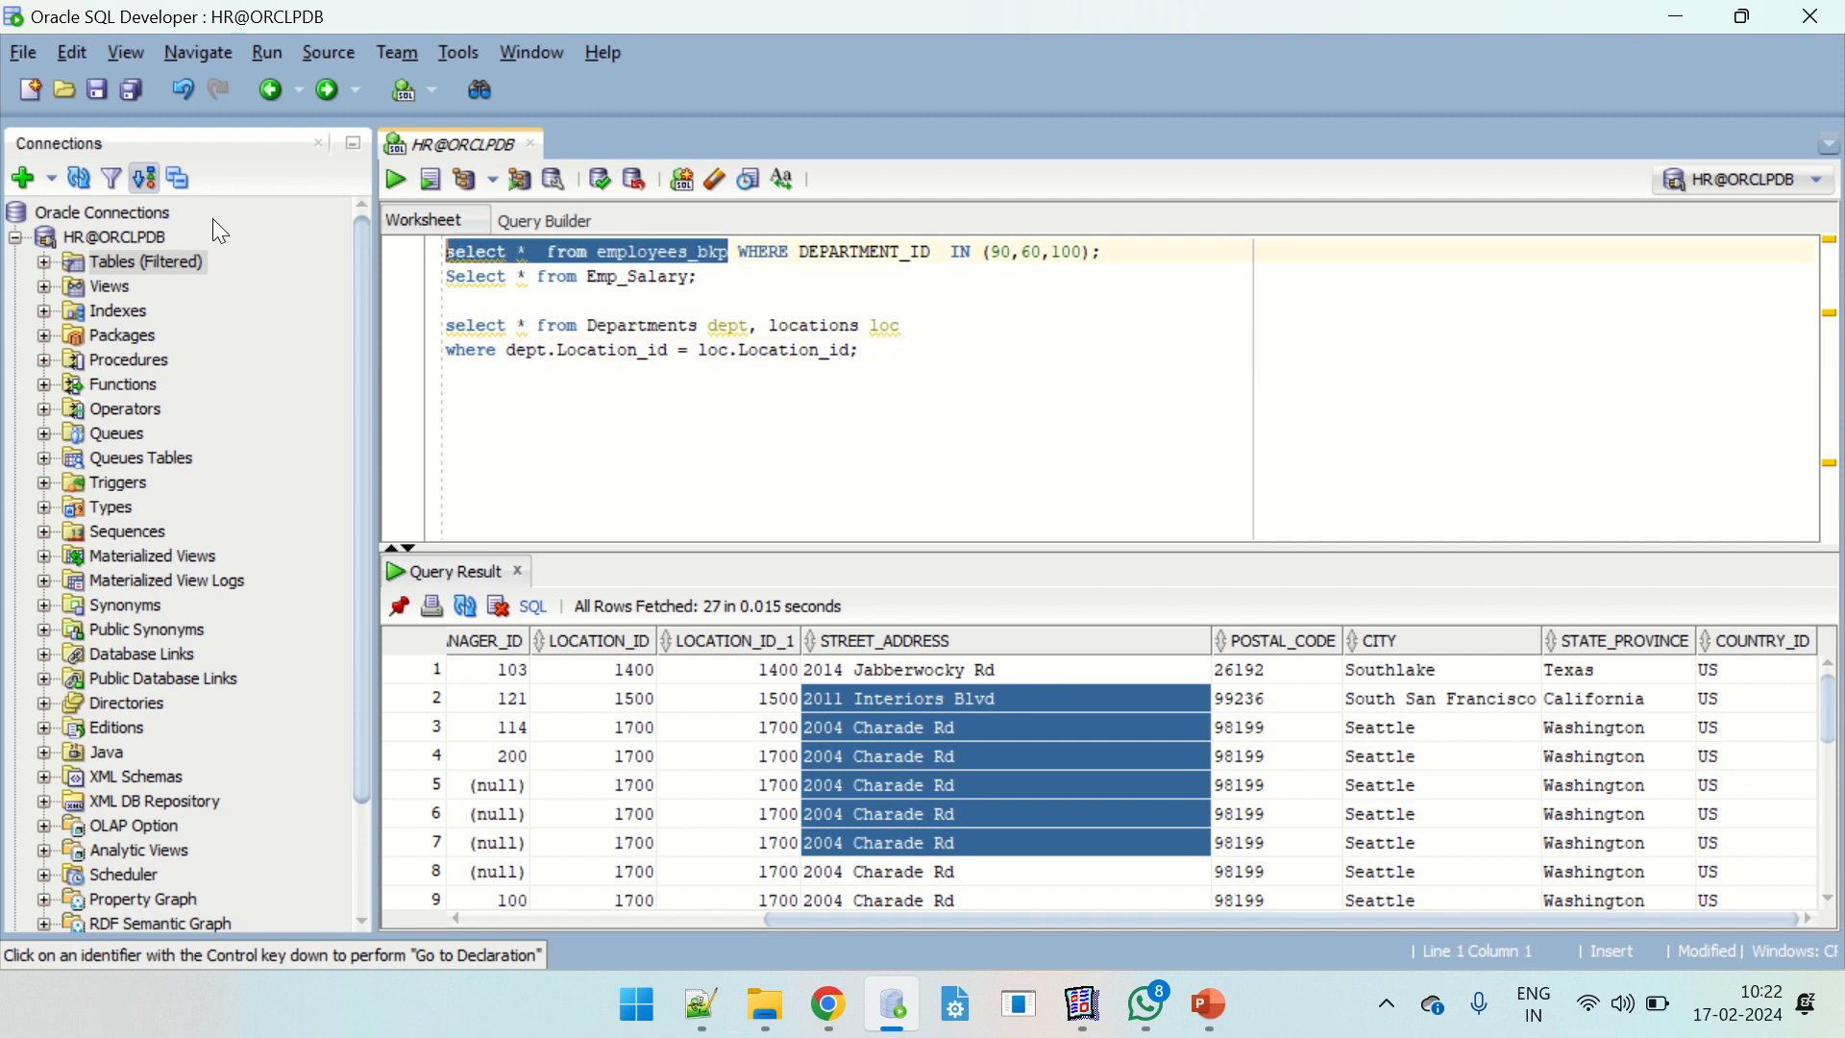
key("ctrl+End")
key("Return")
key("Return")
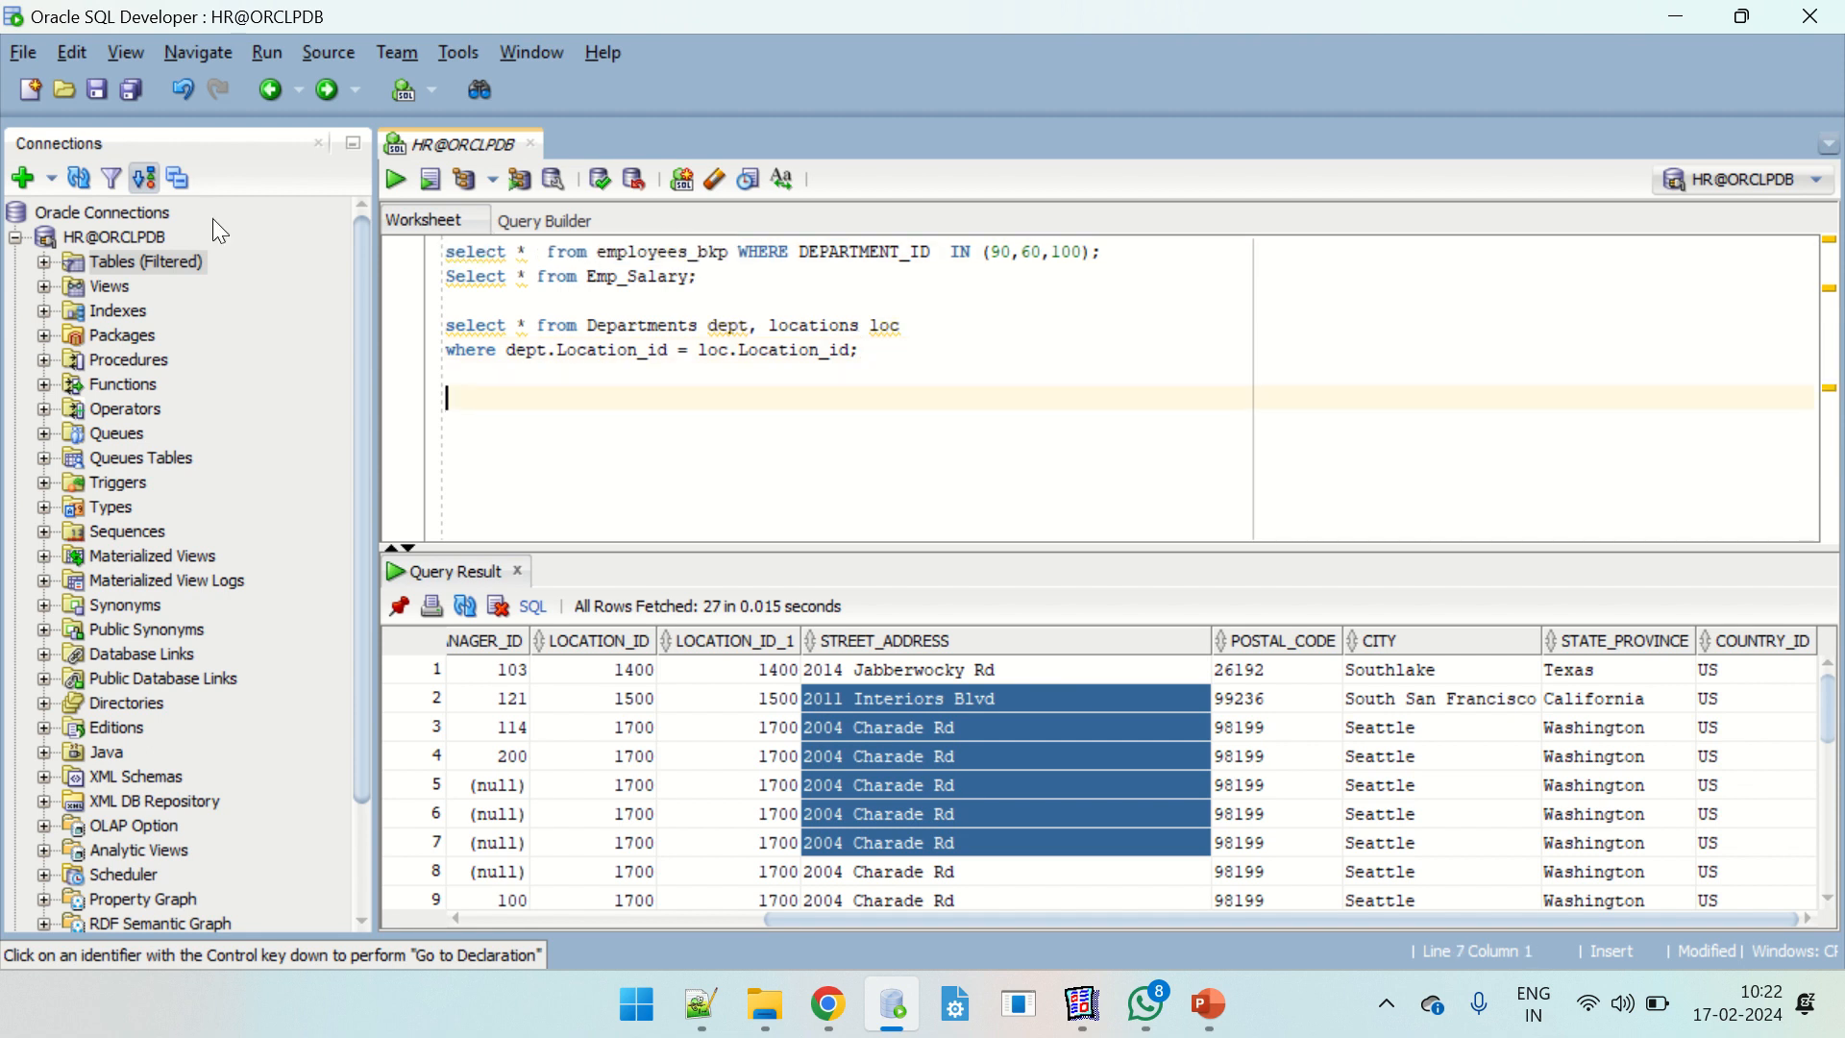
key("ctrl+v")
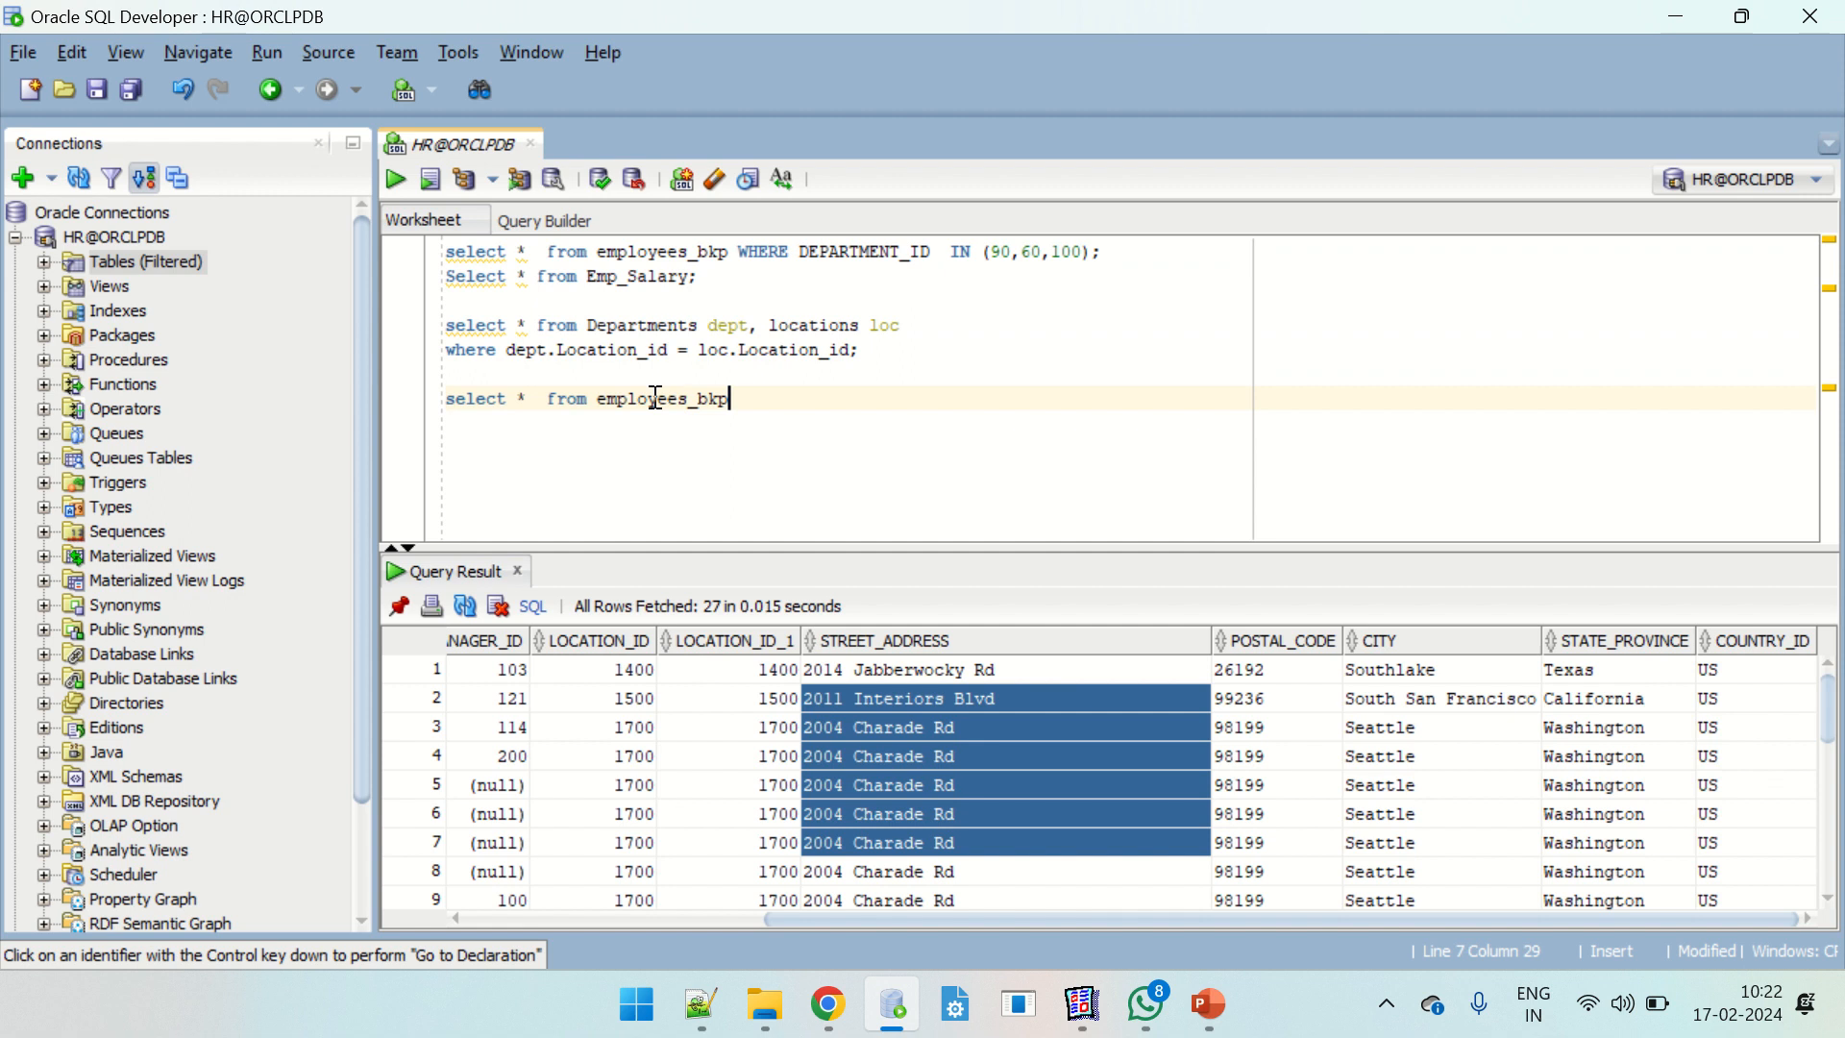
Replace the asterisk in the new employees_bkp query with the columns Employee_ID, First_Name, Last_Name, Salary, Email.
double_click(525, 399)
key("Delete")
key("Delete")
type("Emploa")
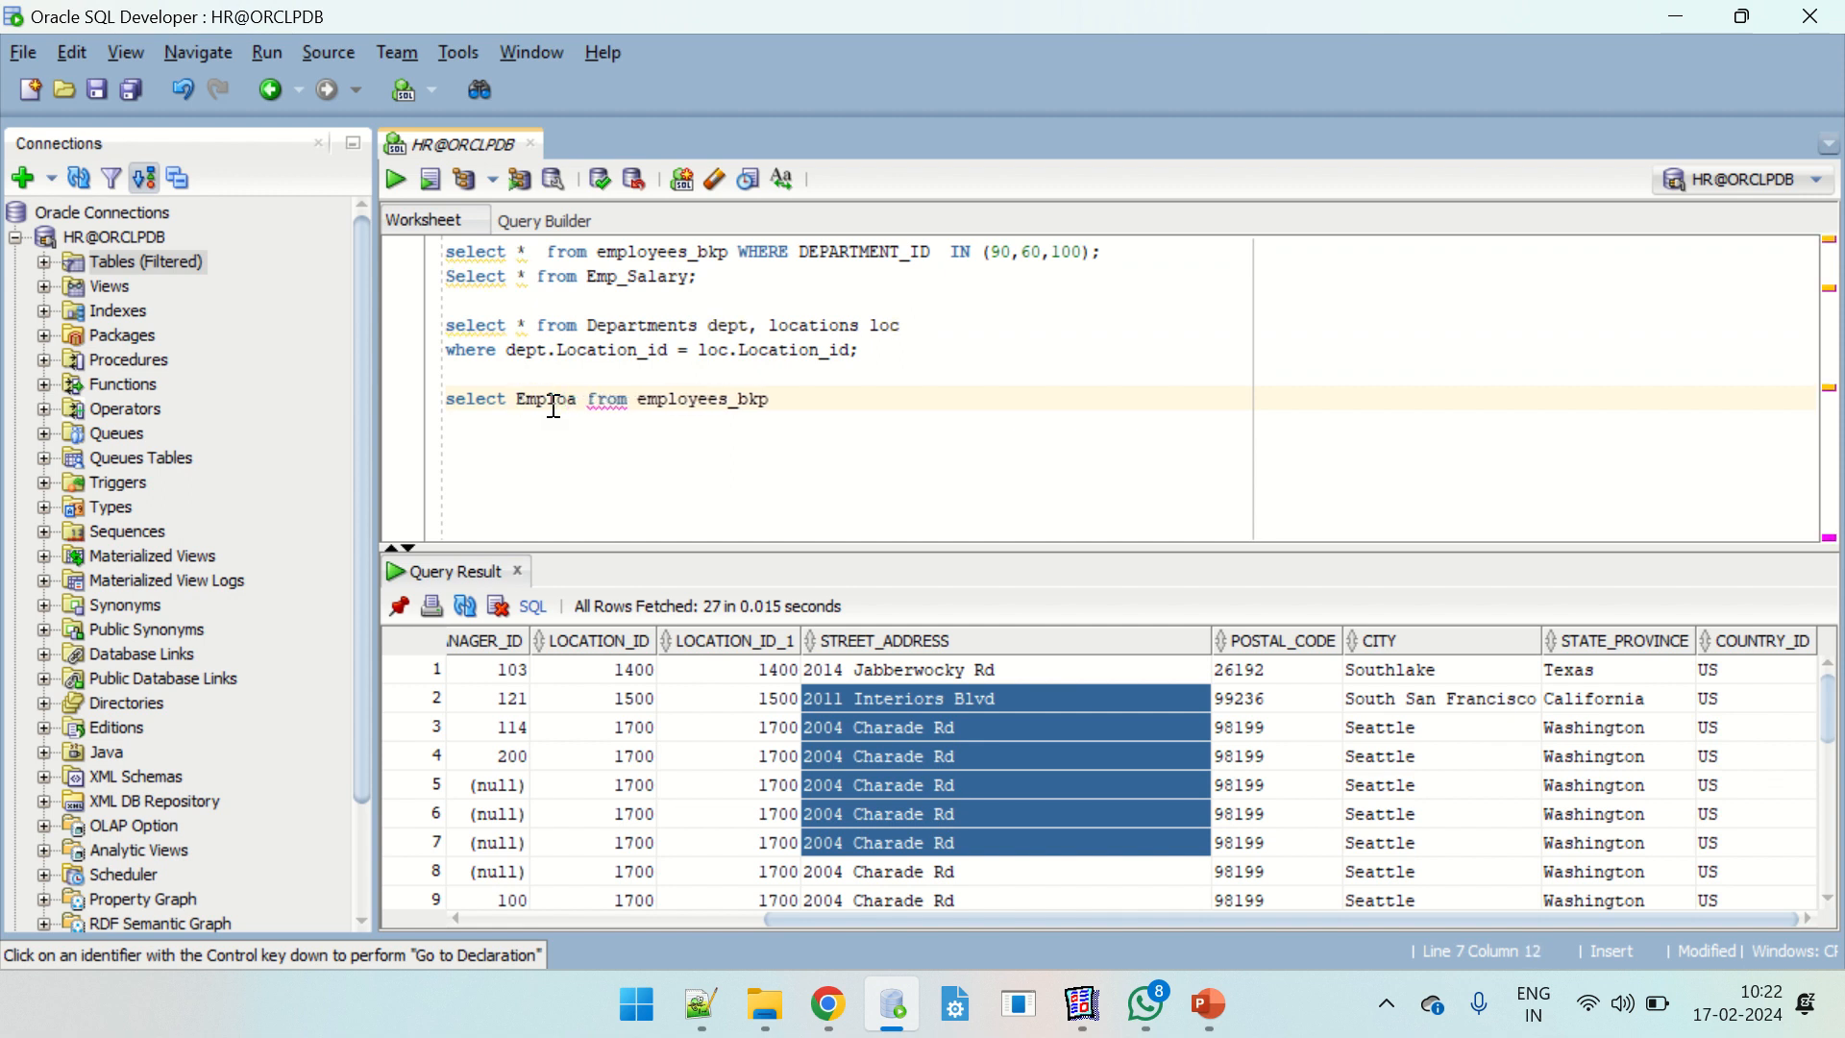
key("BackSpace")
key("BackSpace")
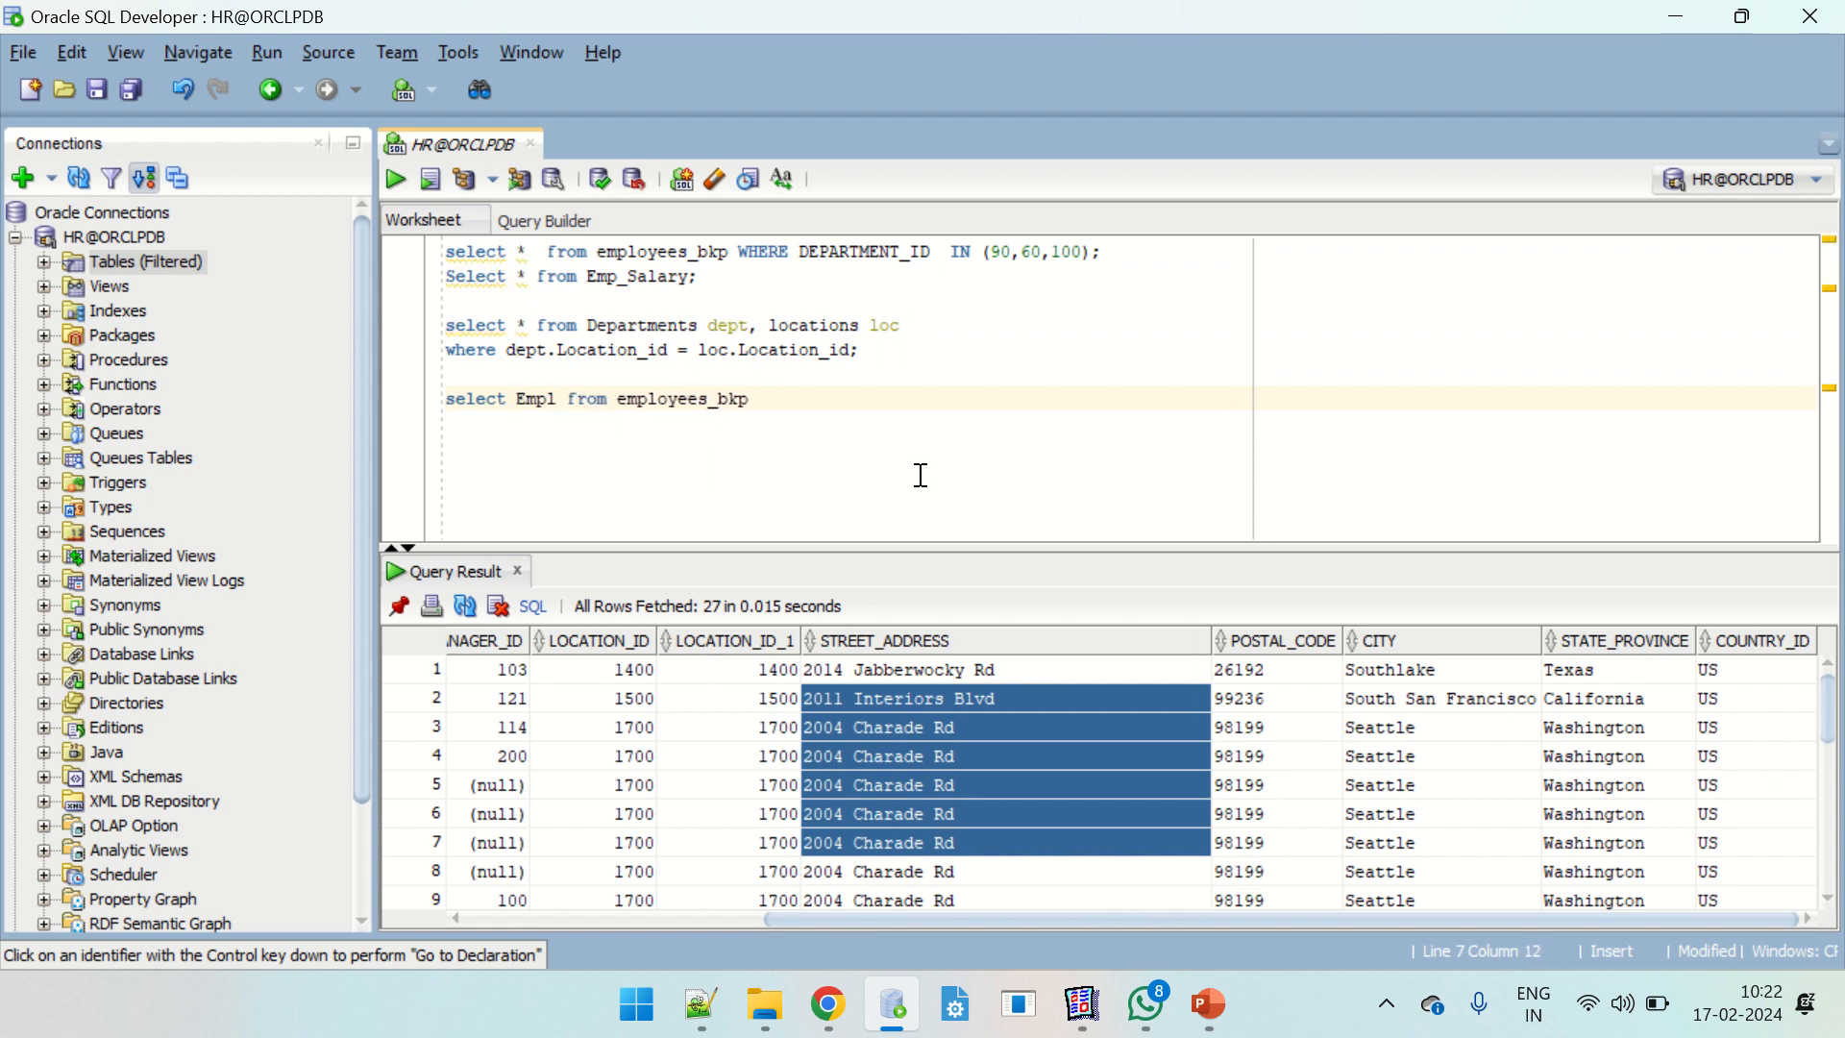
type("oyee_")
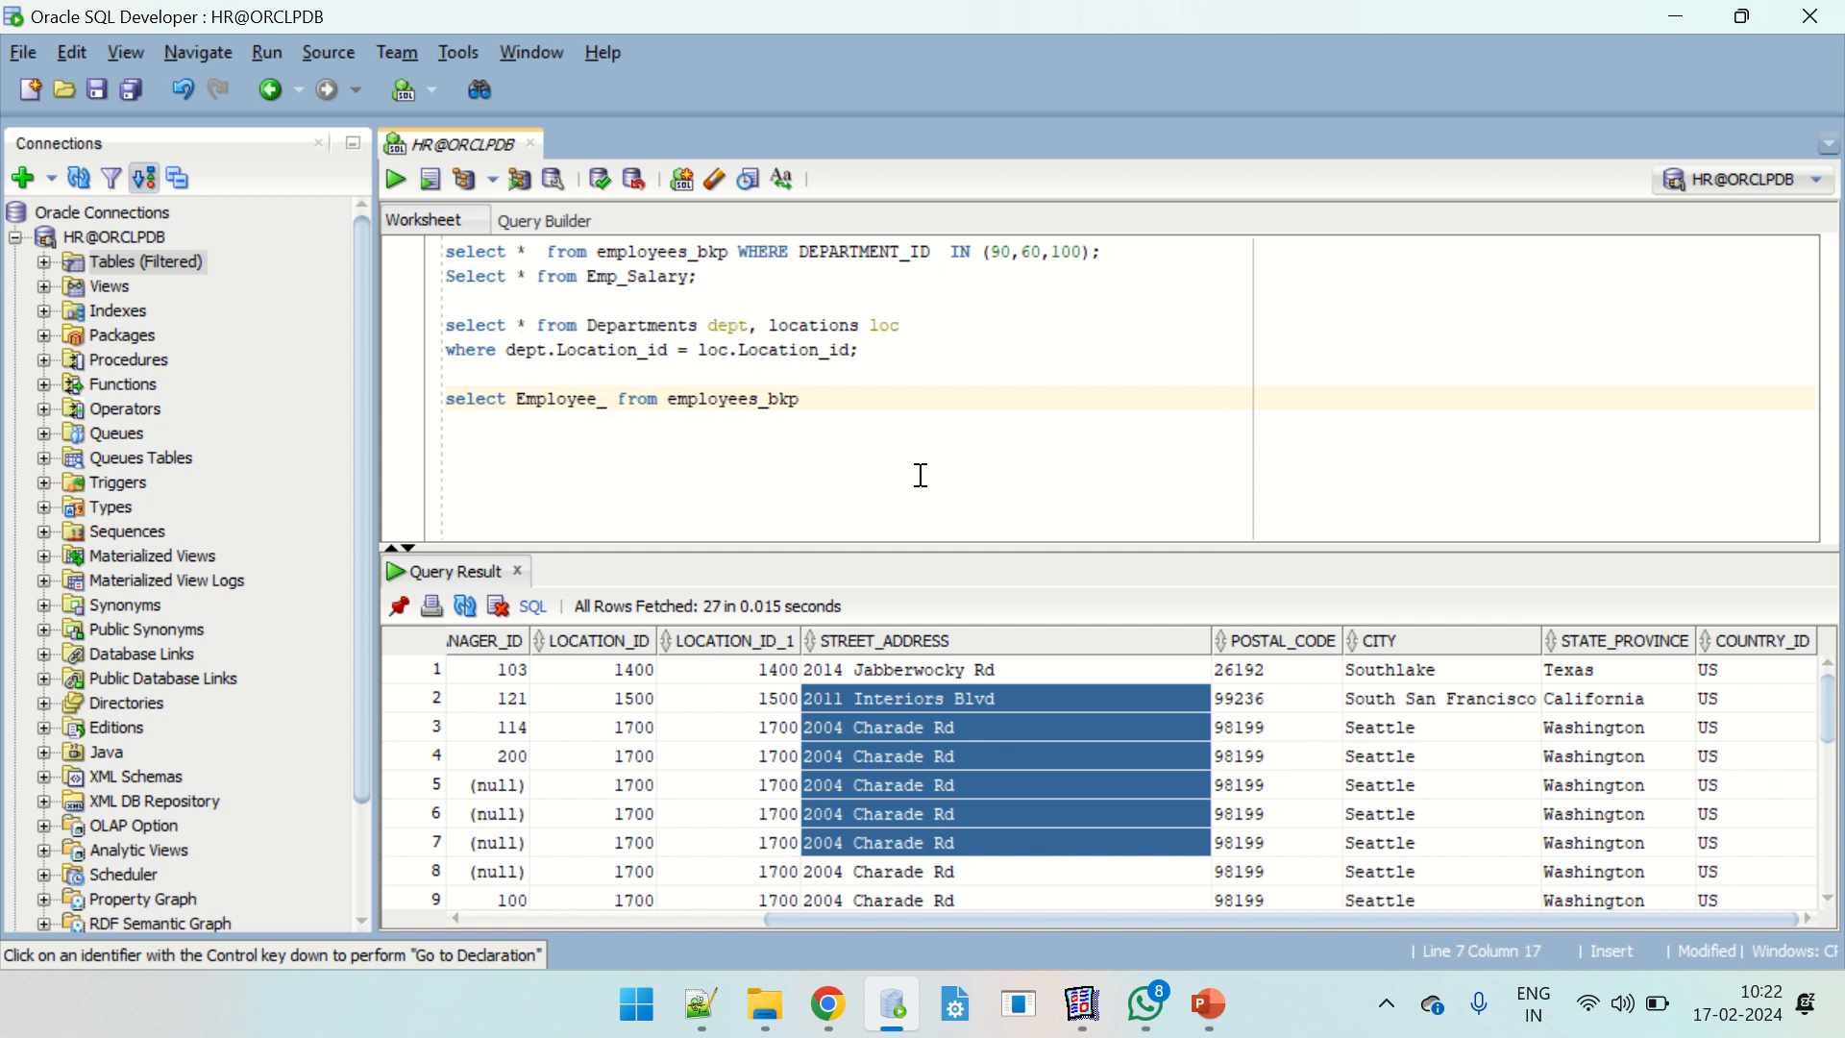
type("ID, ")
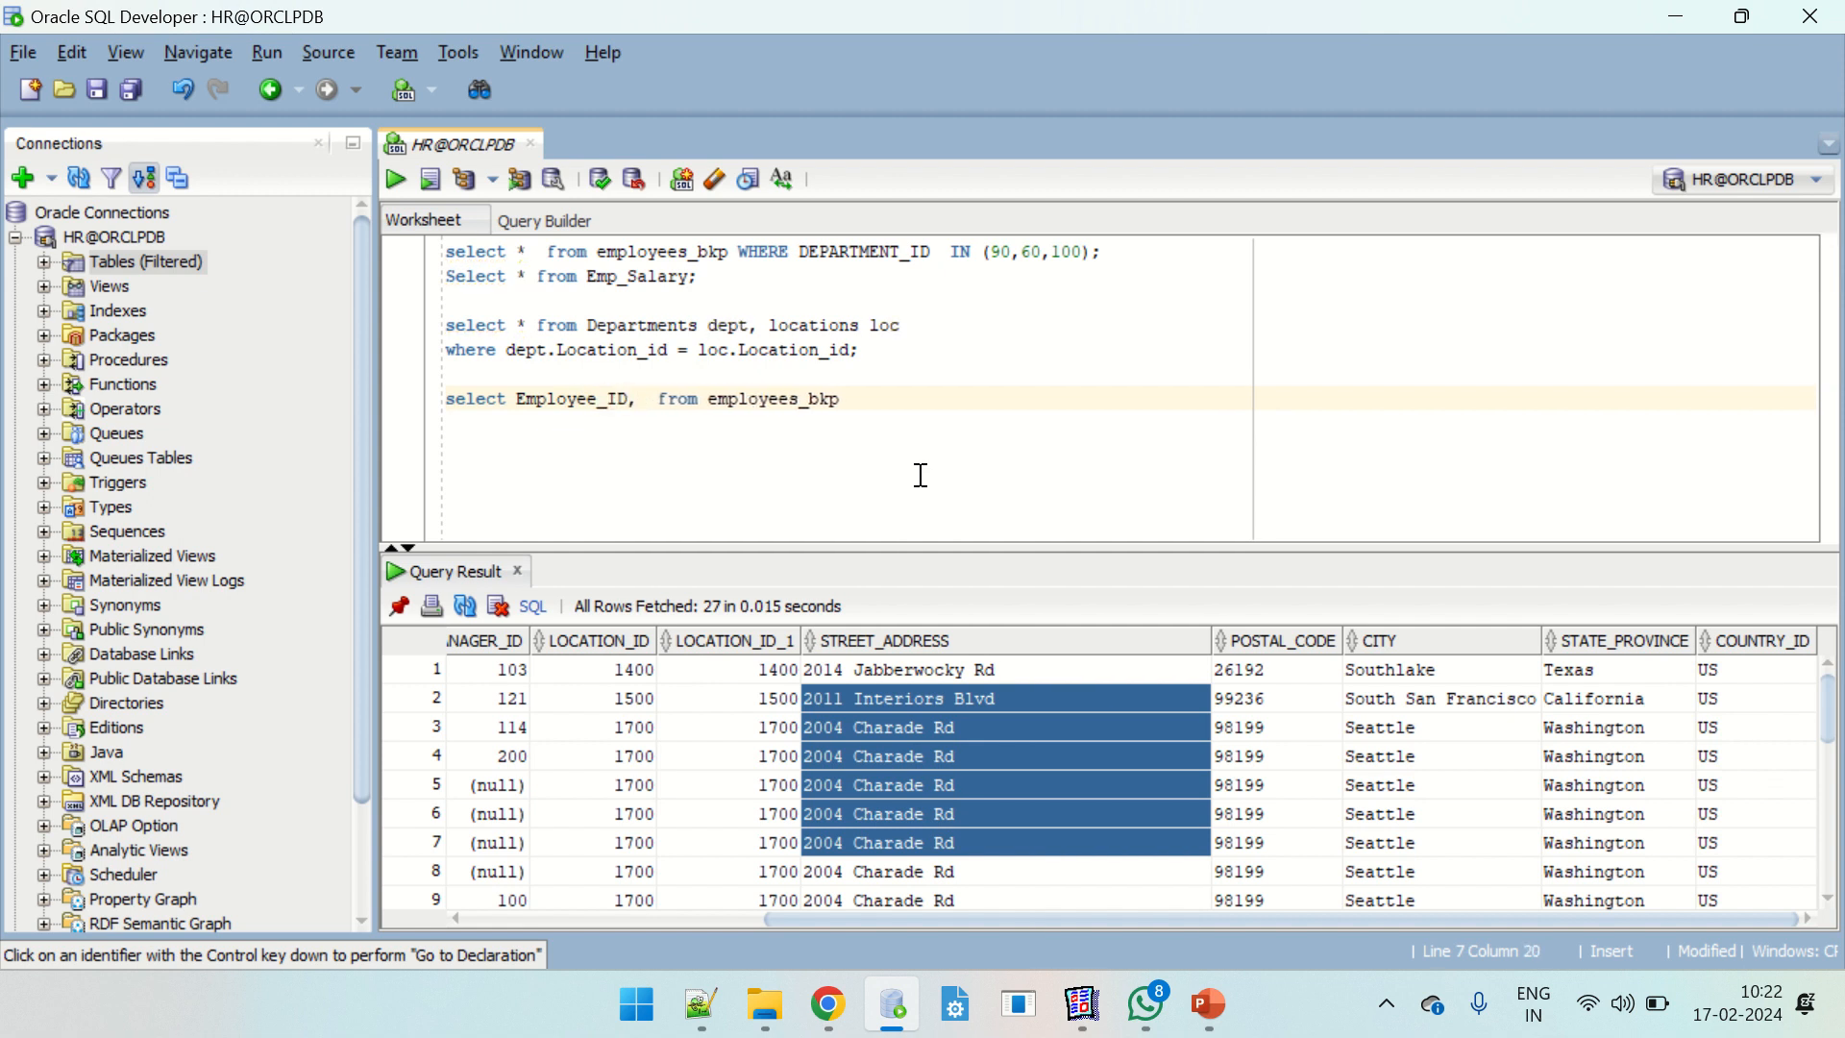
type("First_")
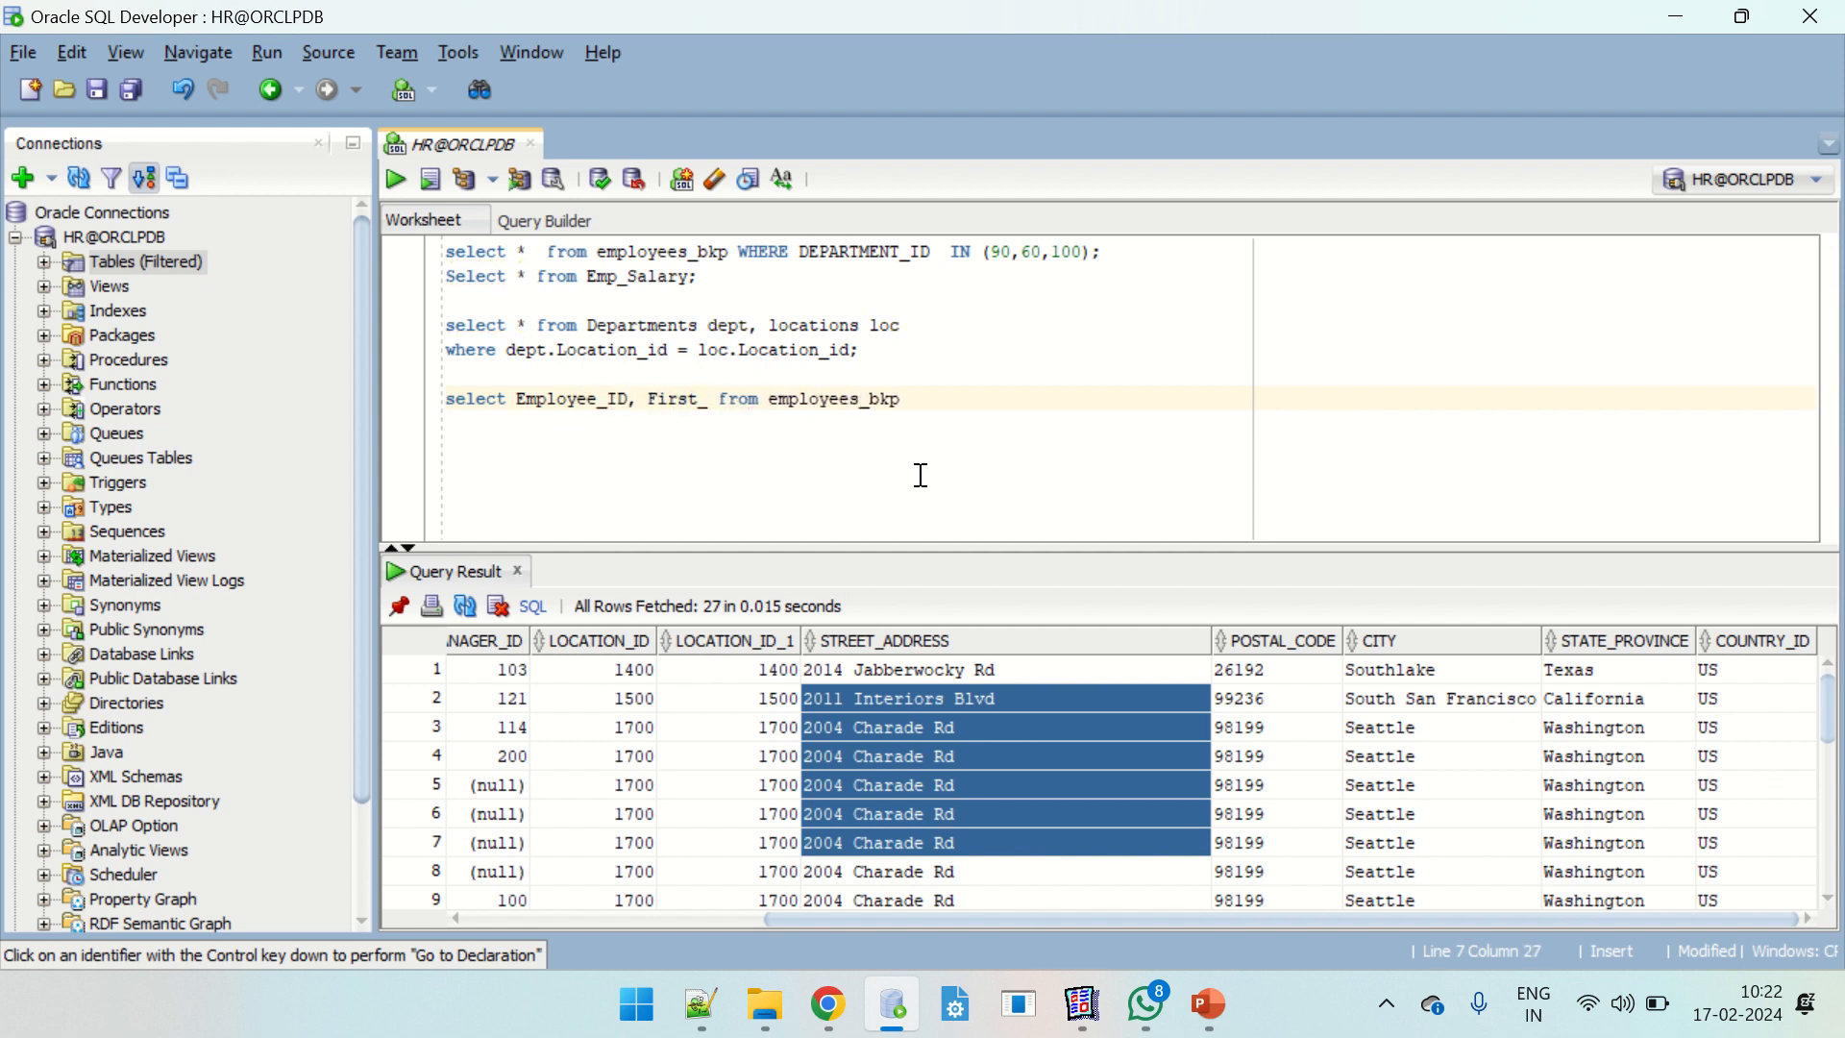
type("Name, La")
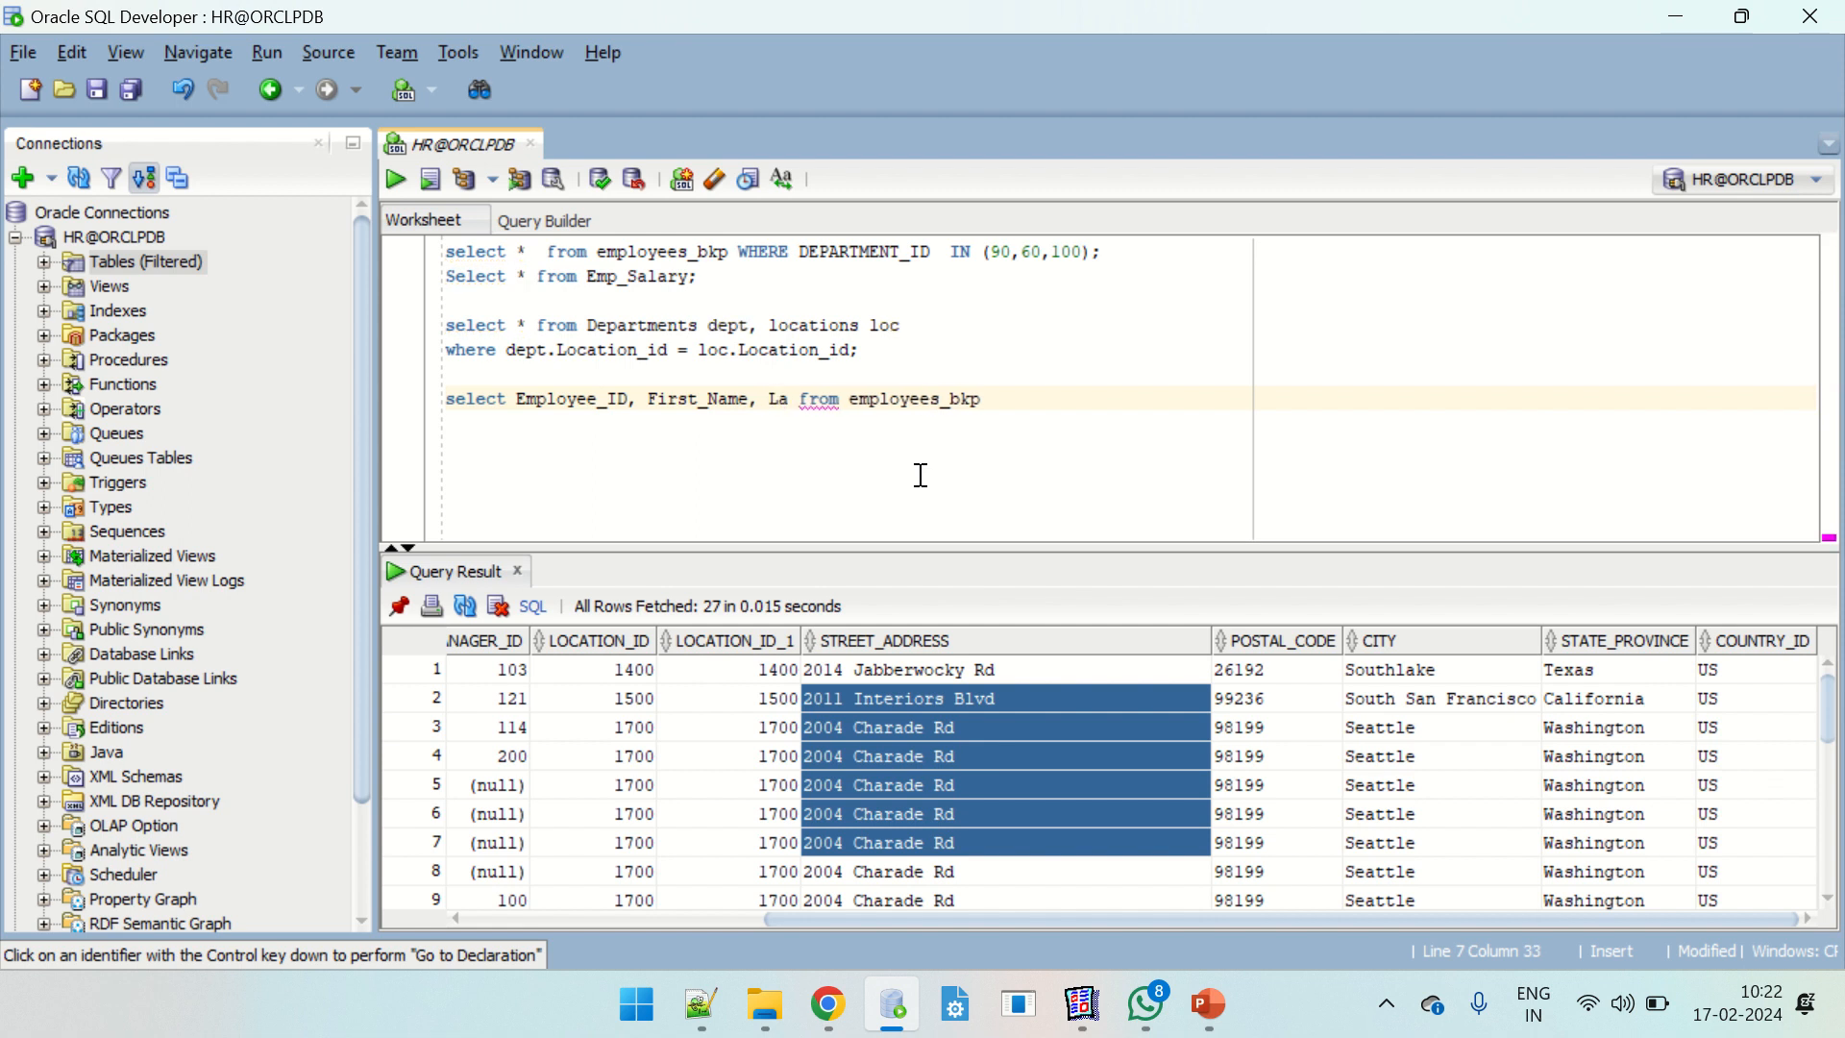
type("st_Name, ")
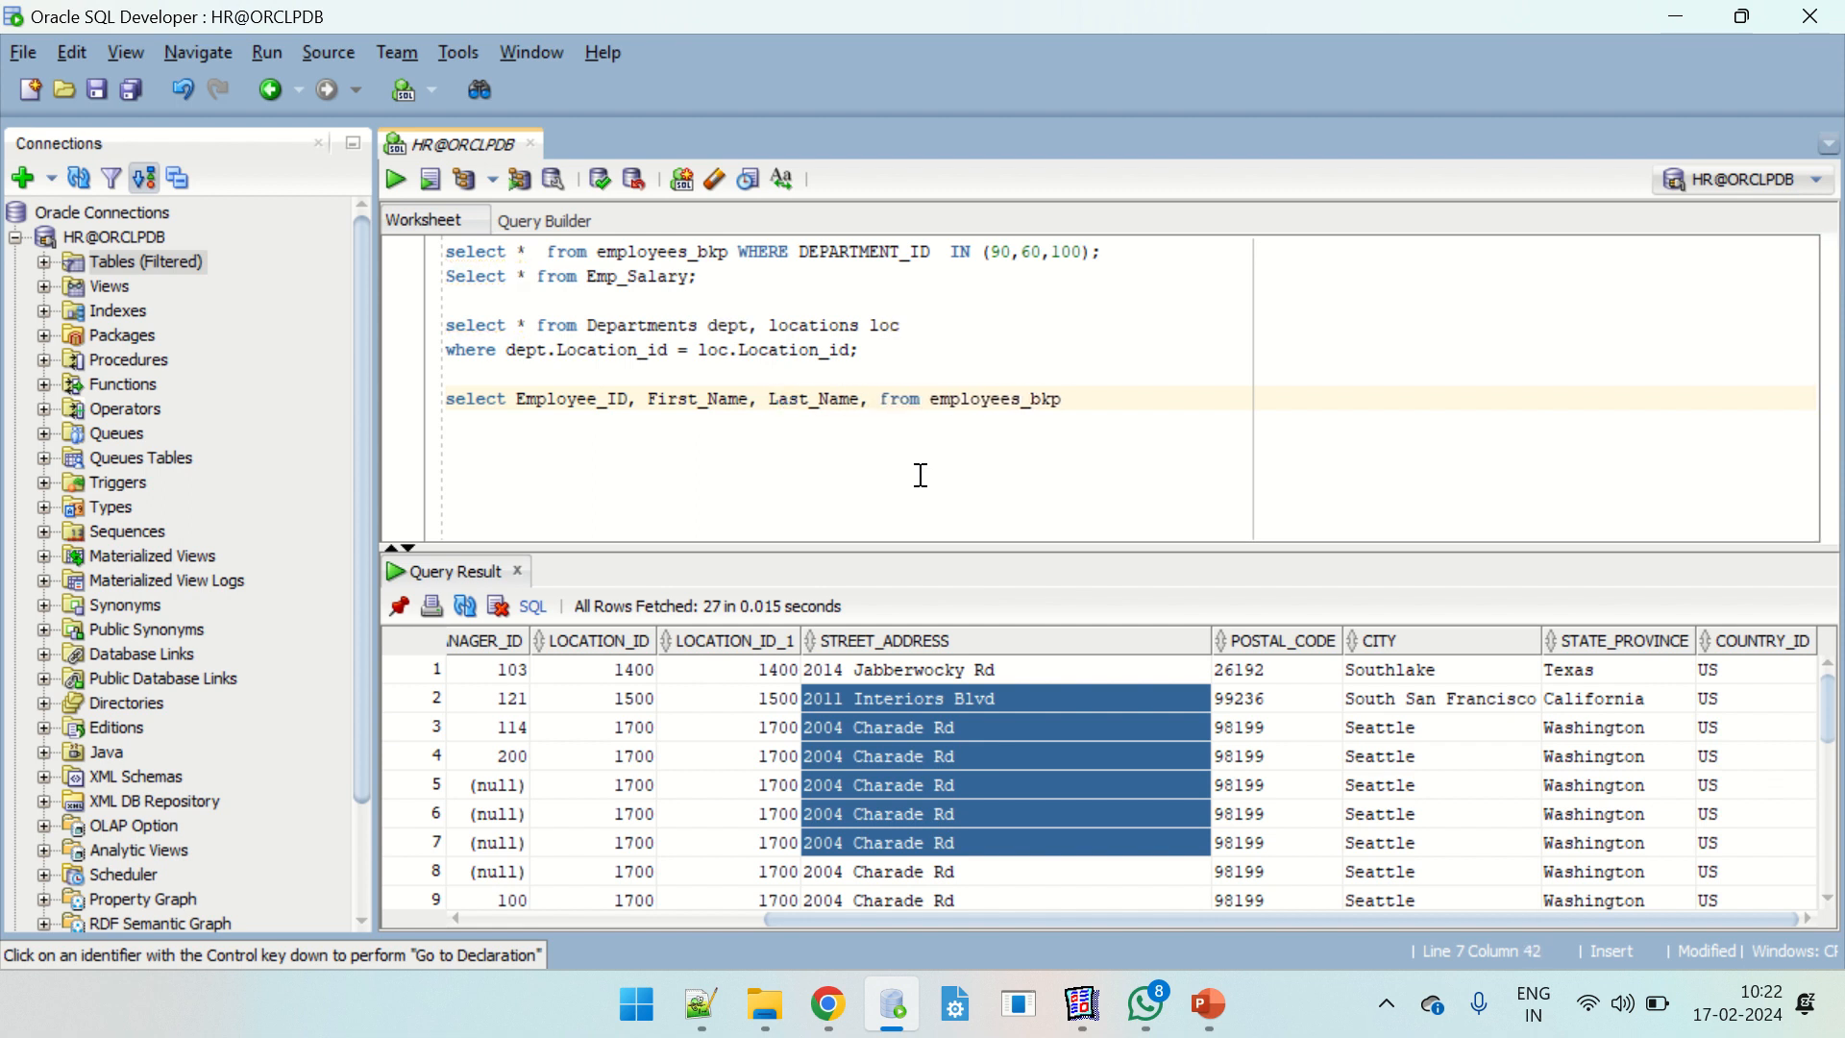
type("Salar ")
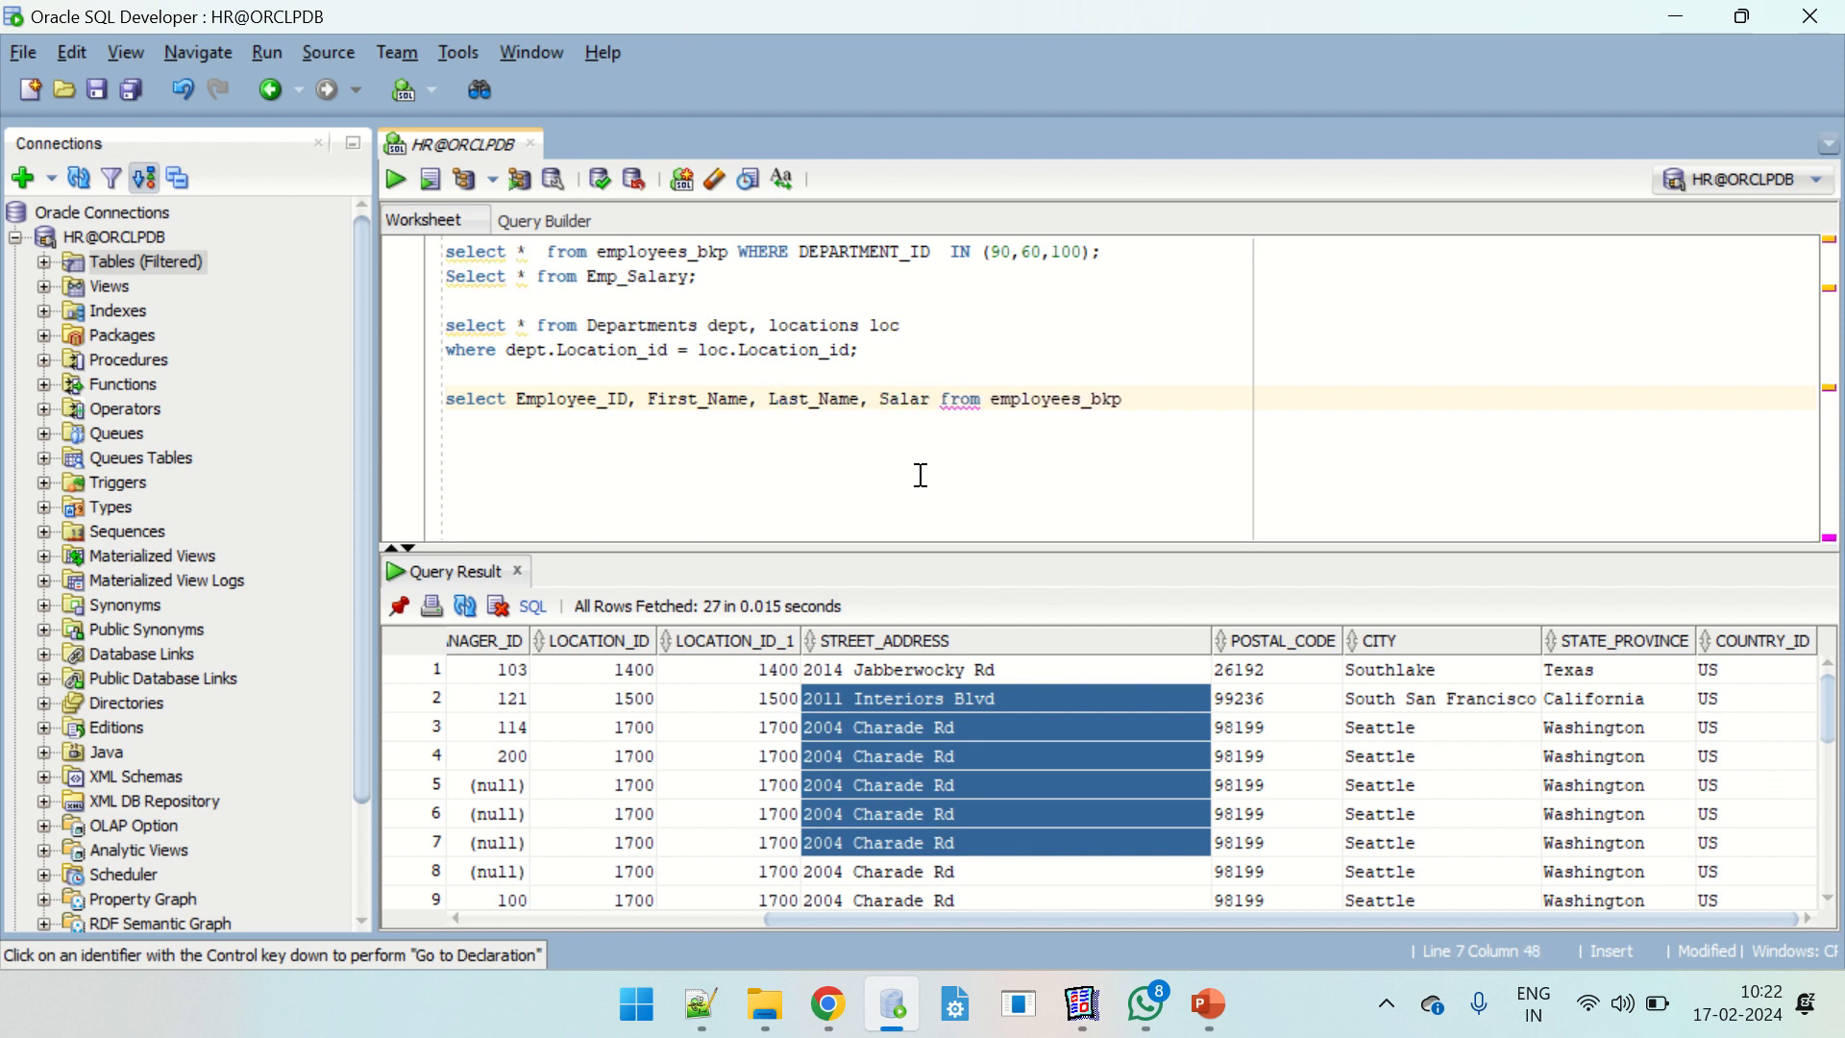
type("y, E")
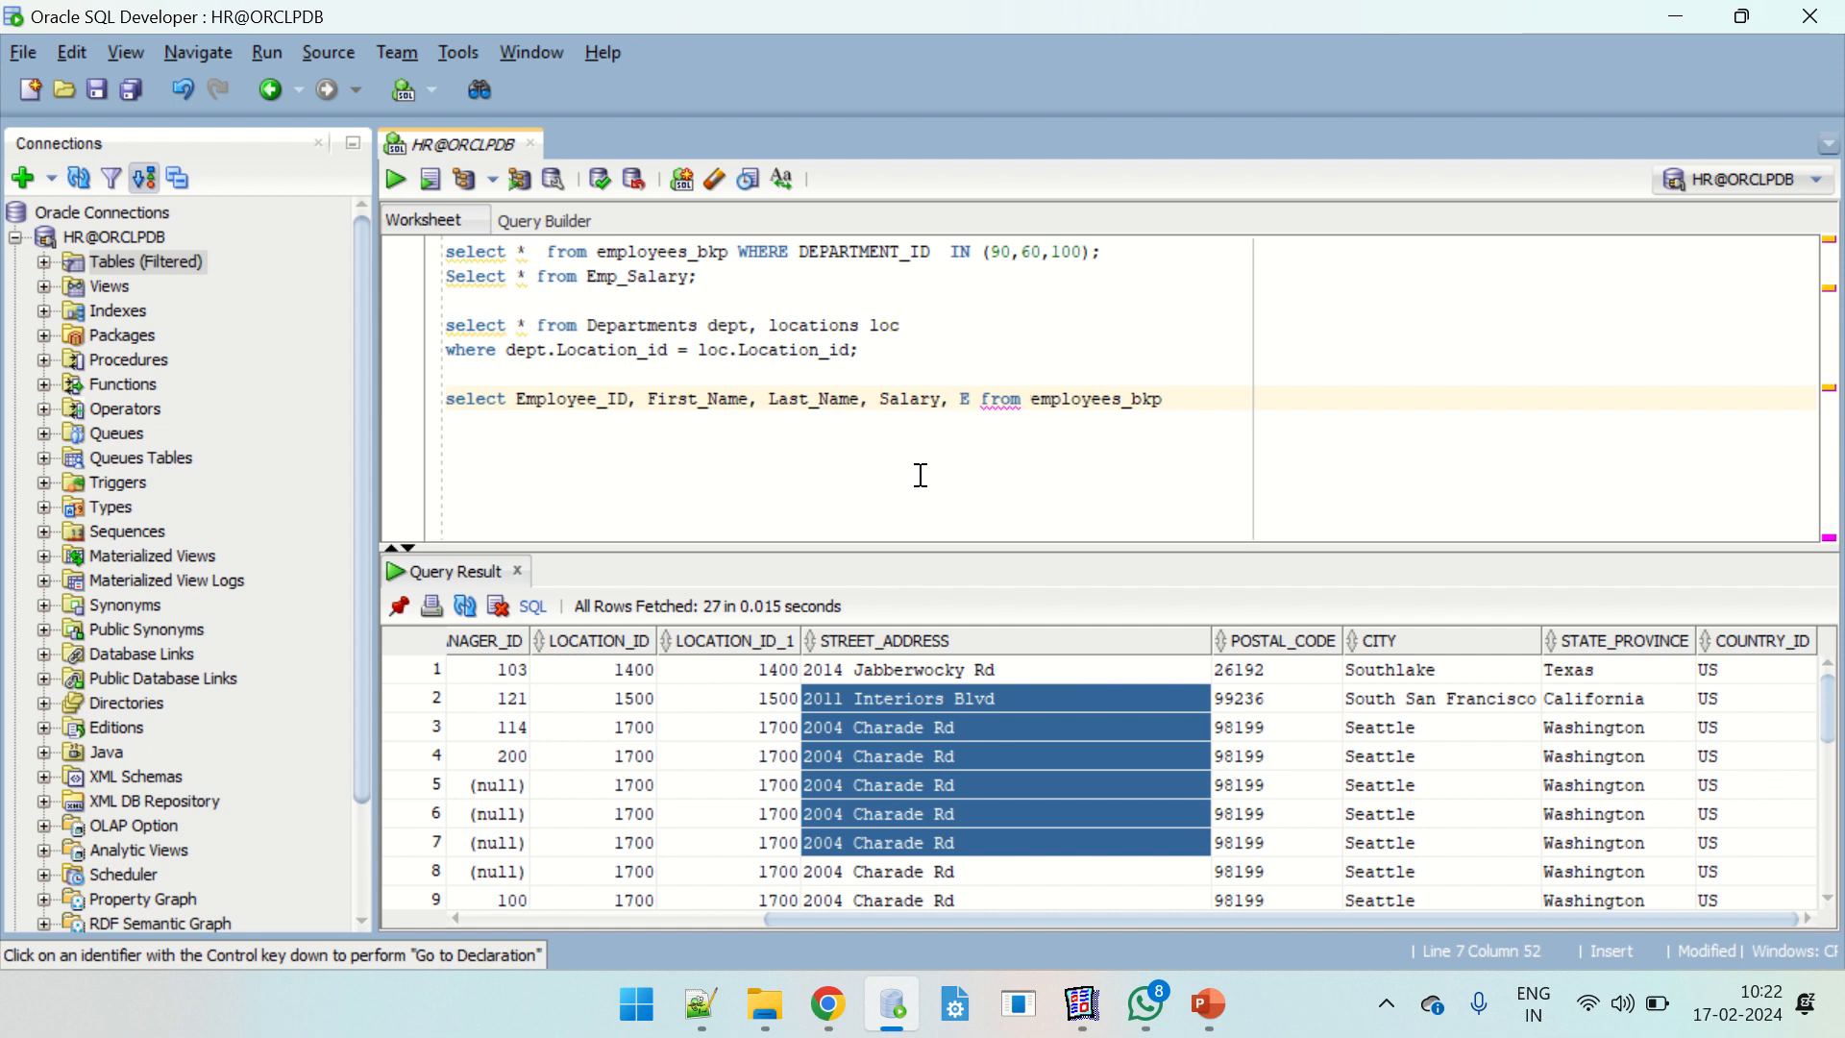
type("mail")
left_click(1226, 396)
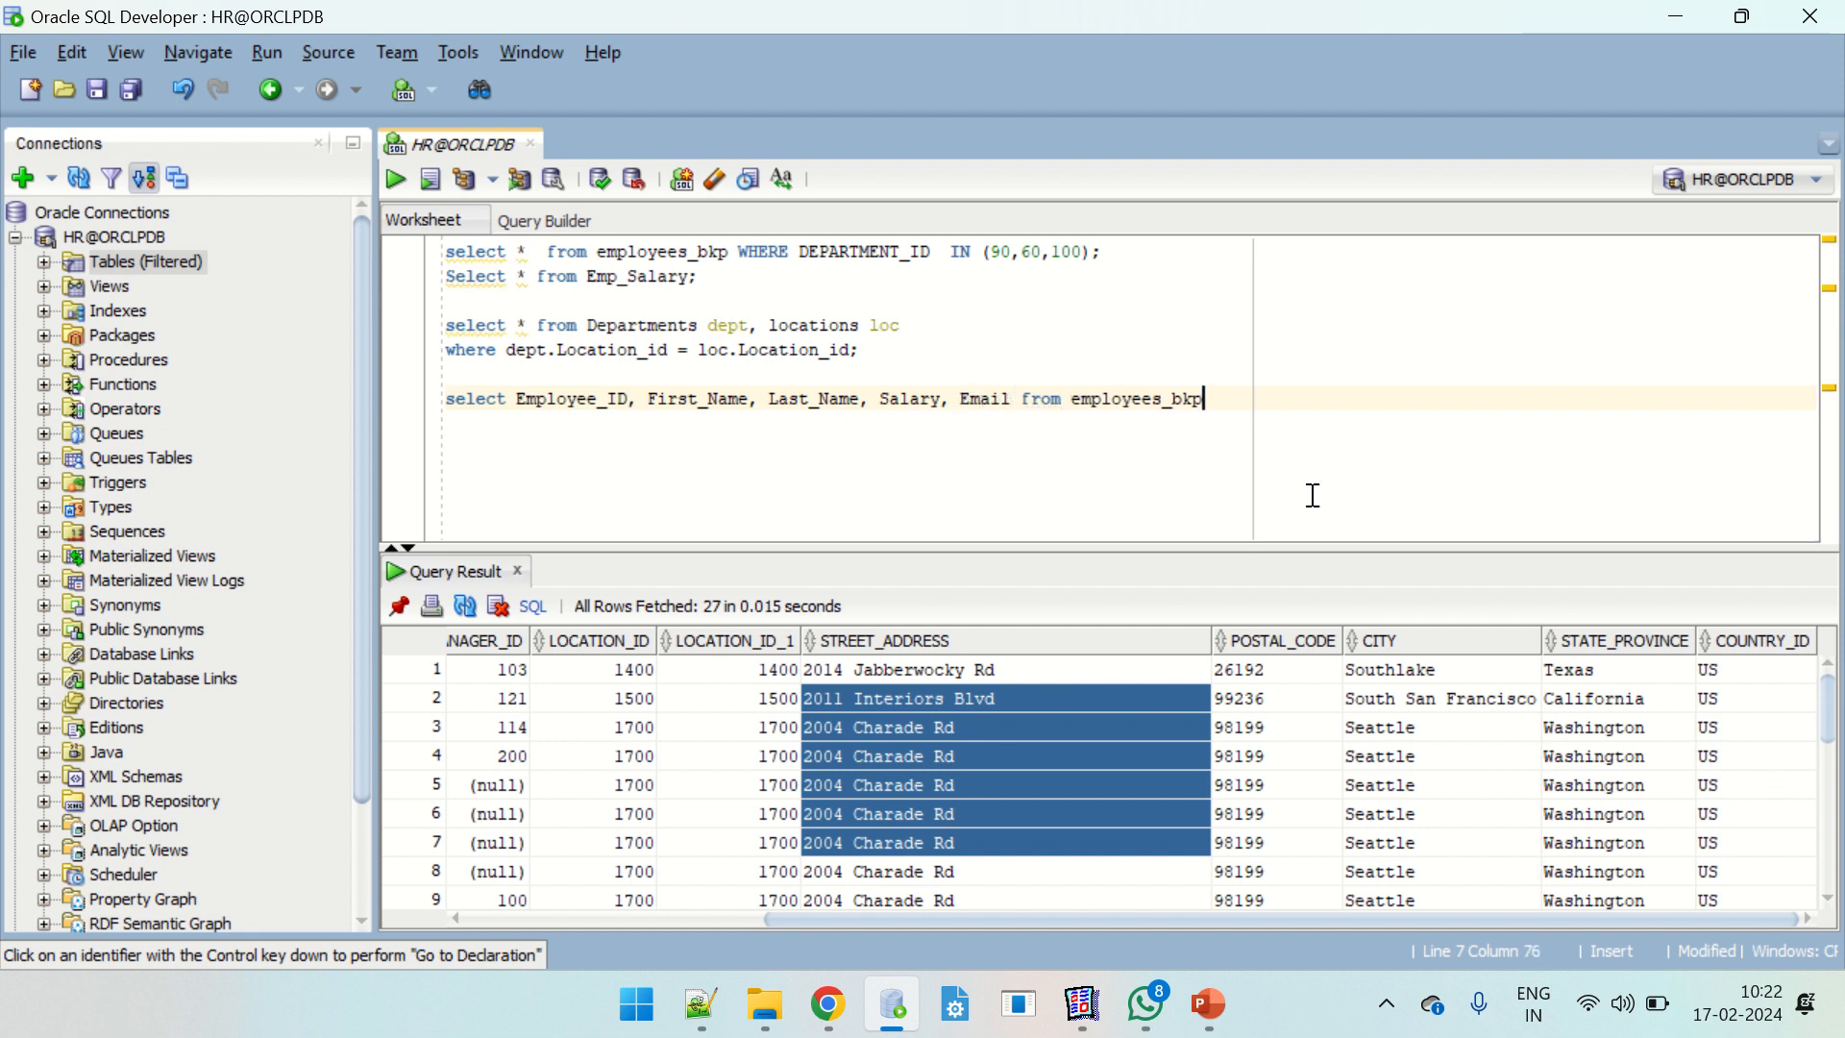
left_click(1011, 398)
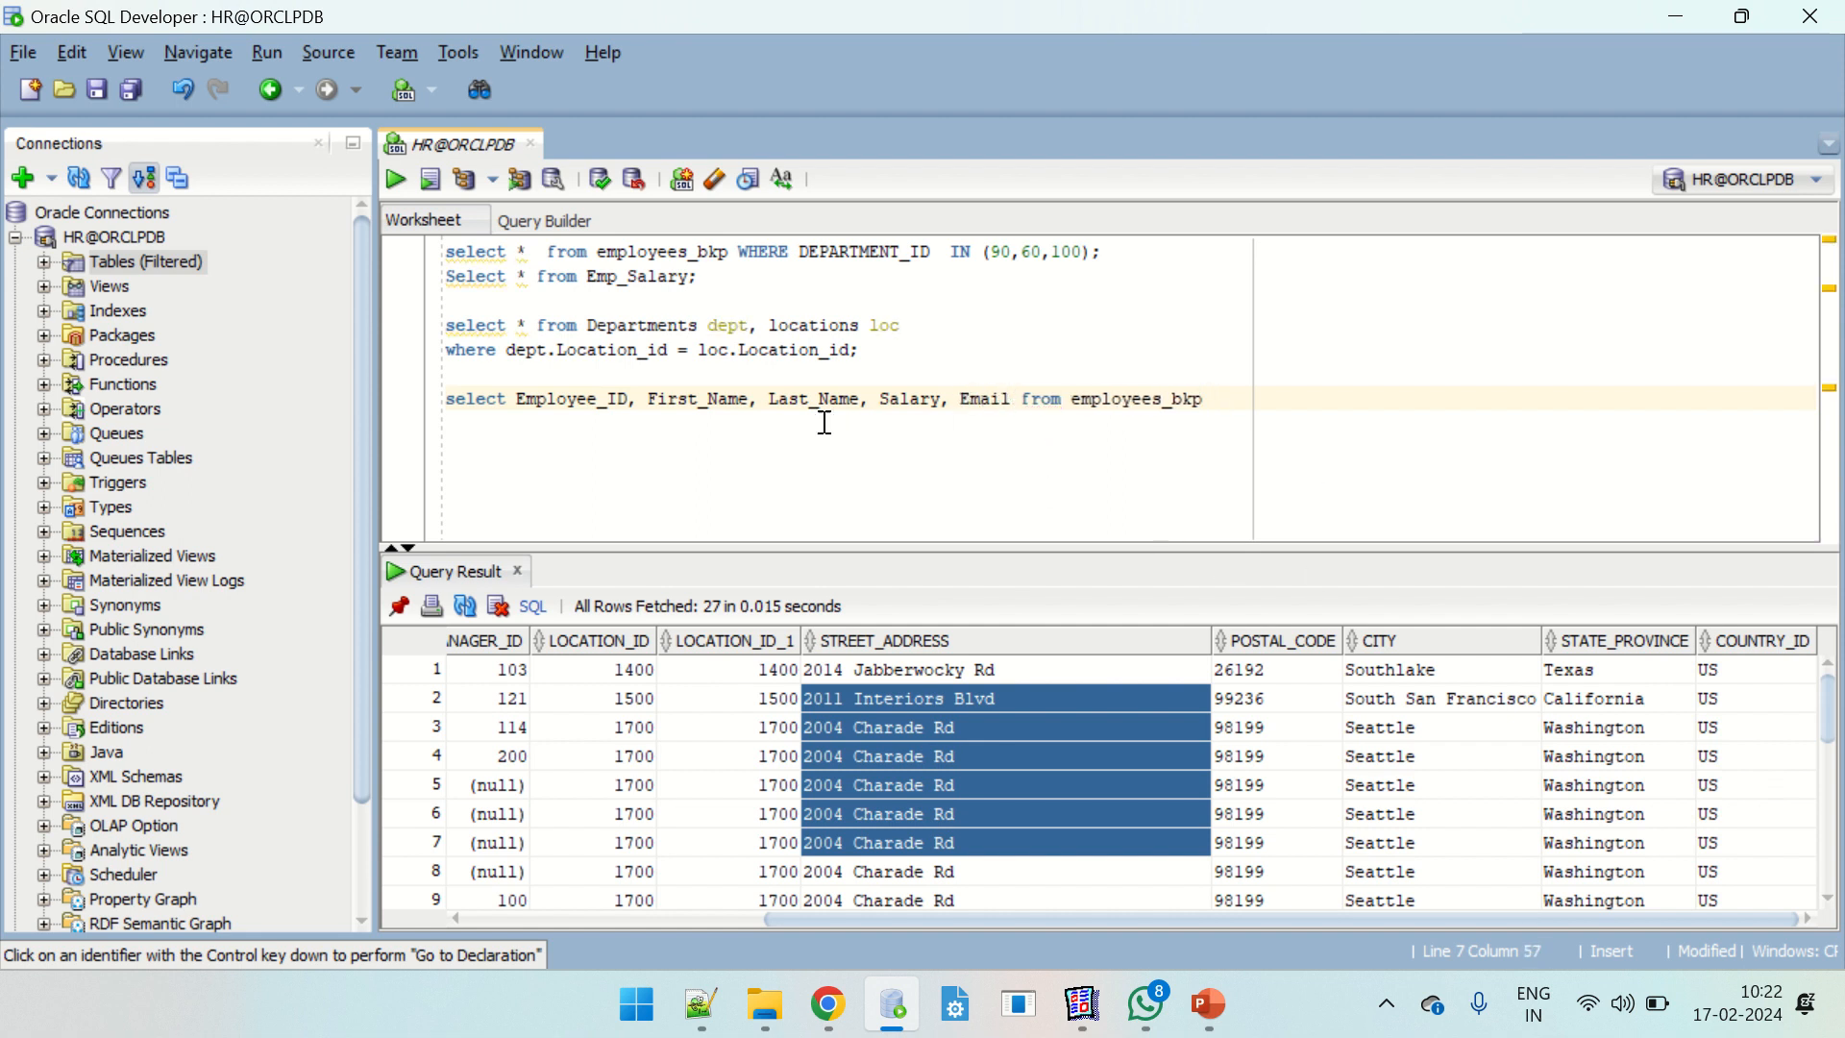
Add Department_ID as the first column in the employees_bkp query's select list.
left_click_drag(609, 329, 696, 347)
left_click(751, 390)
left_click(516, 398)
type("Depart")
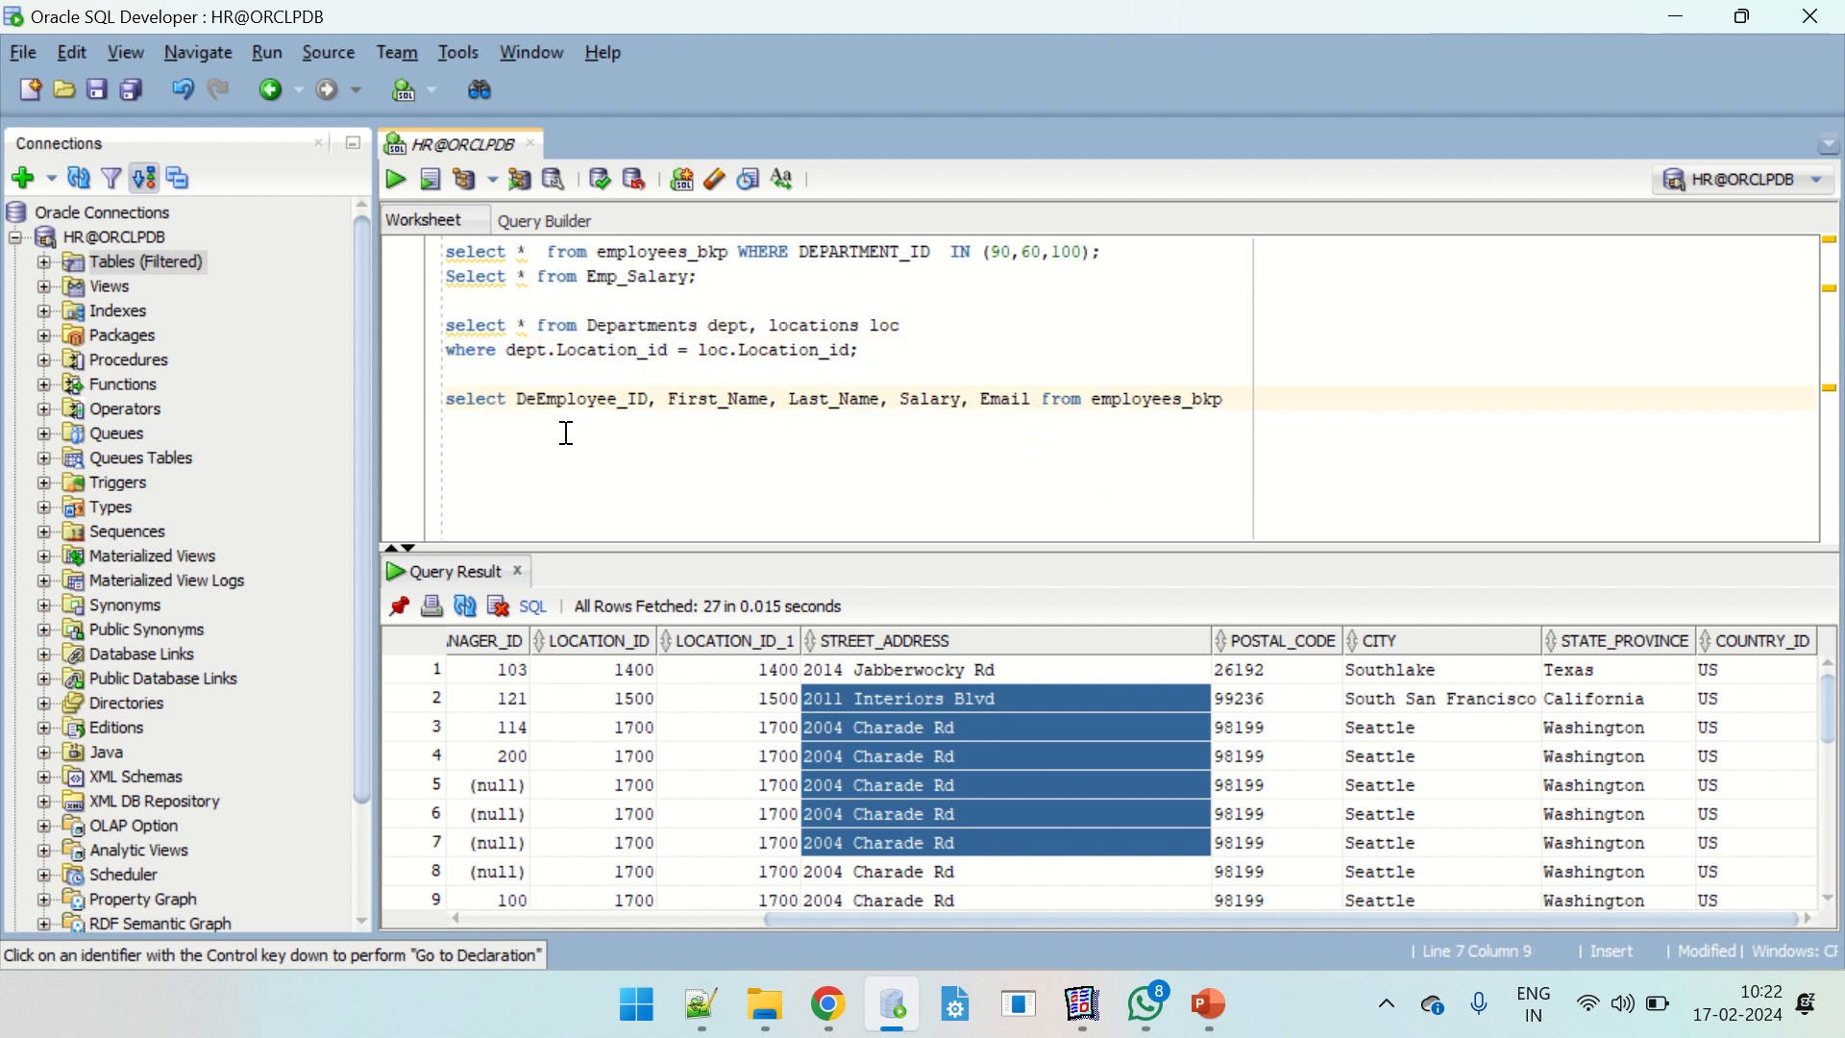
type(",ment_ID,")
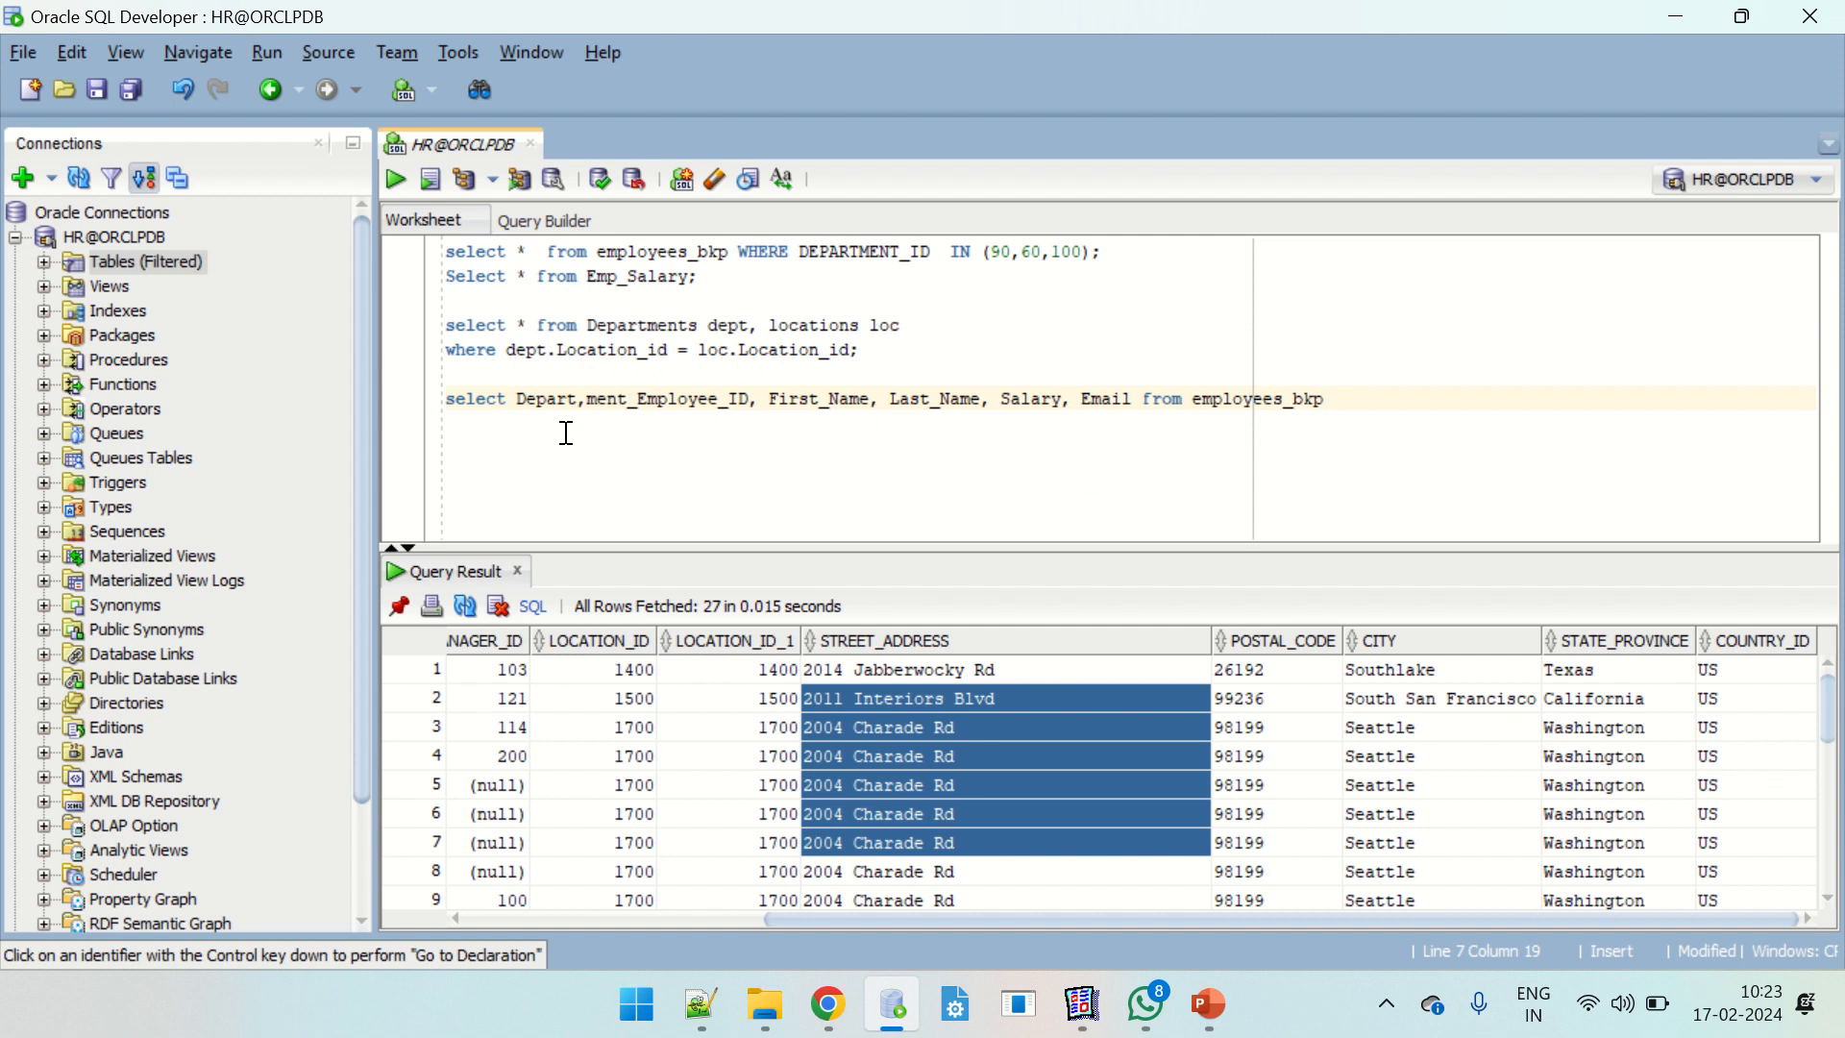
key("End")
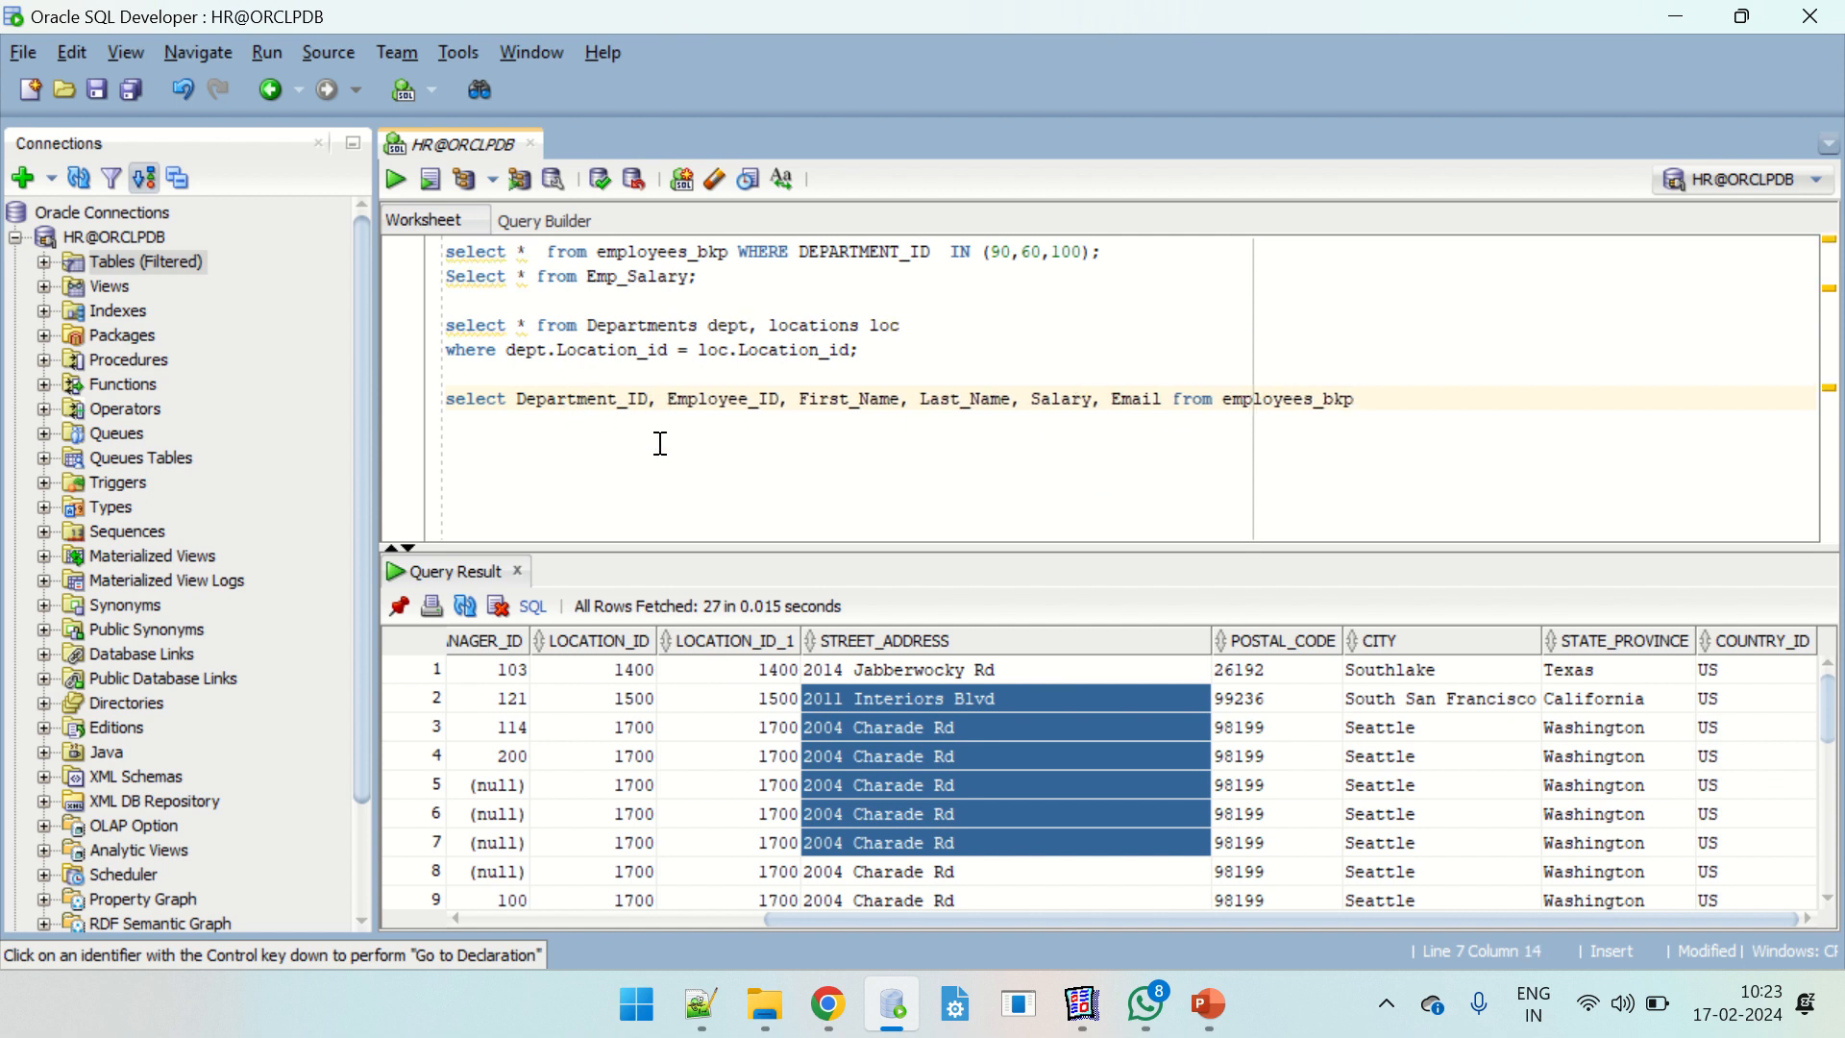
Copy the complete employees_bkp query and switch back to Oracle Reports Builder.
key("shift+Home")
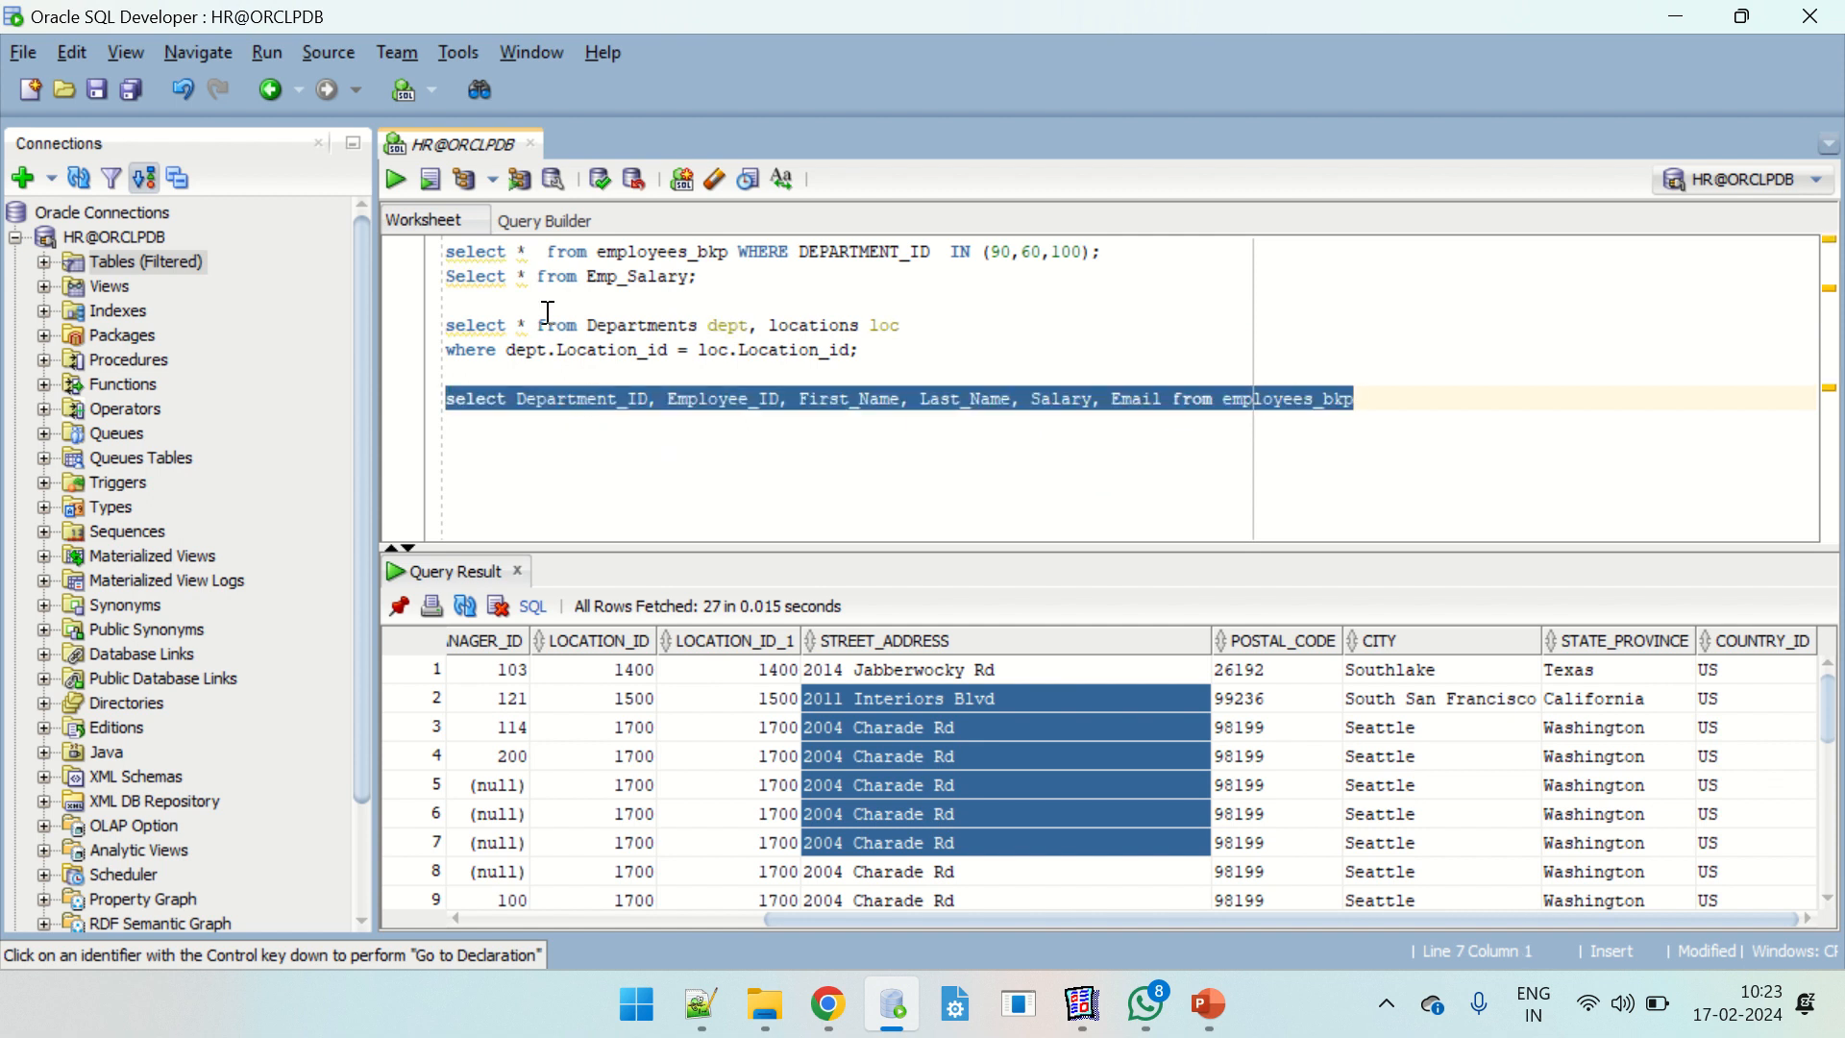
triple_click(642, 395)
key("ctrl+c")
key("alt+Tab")
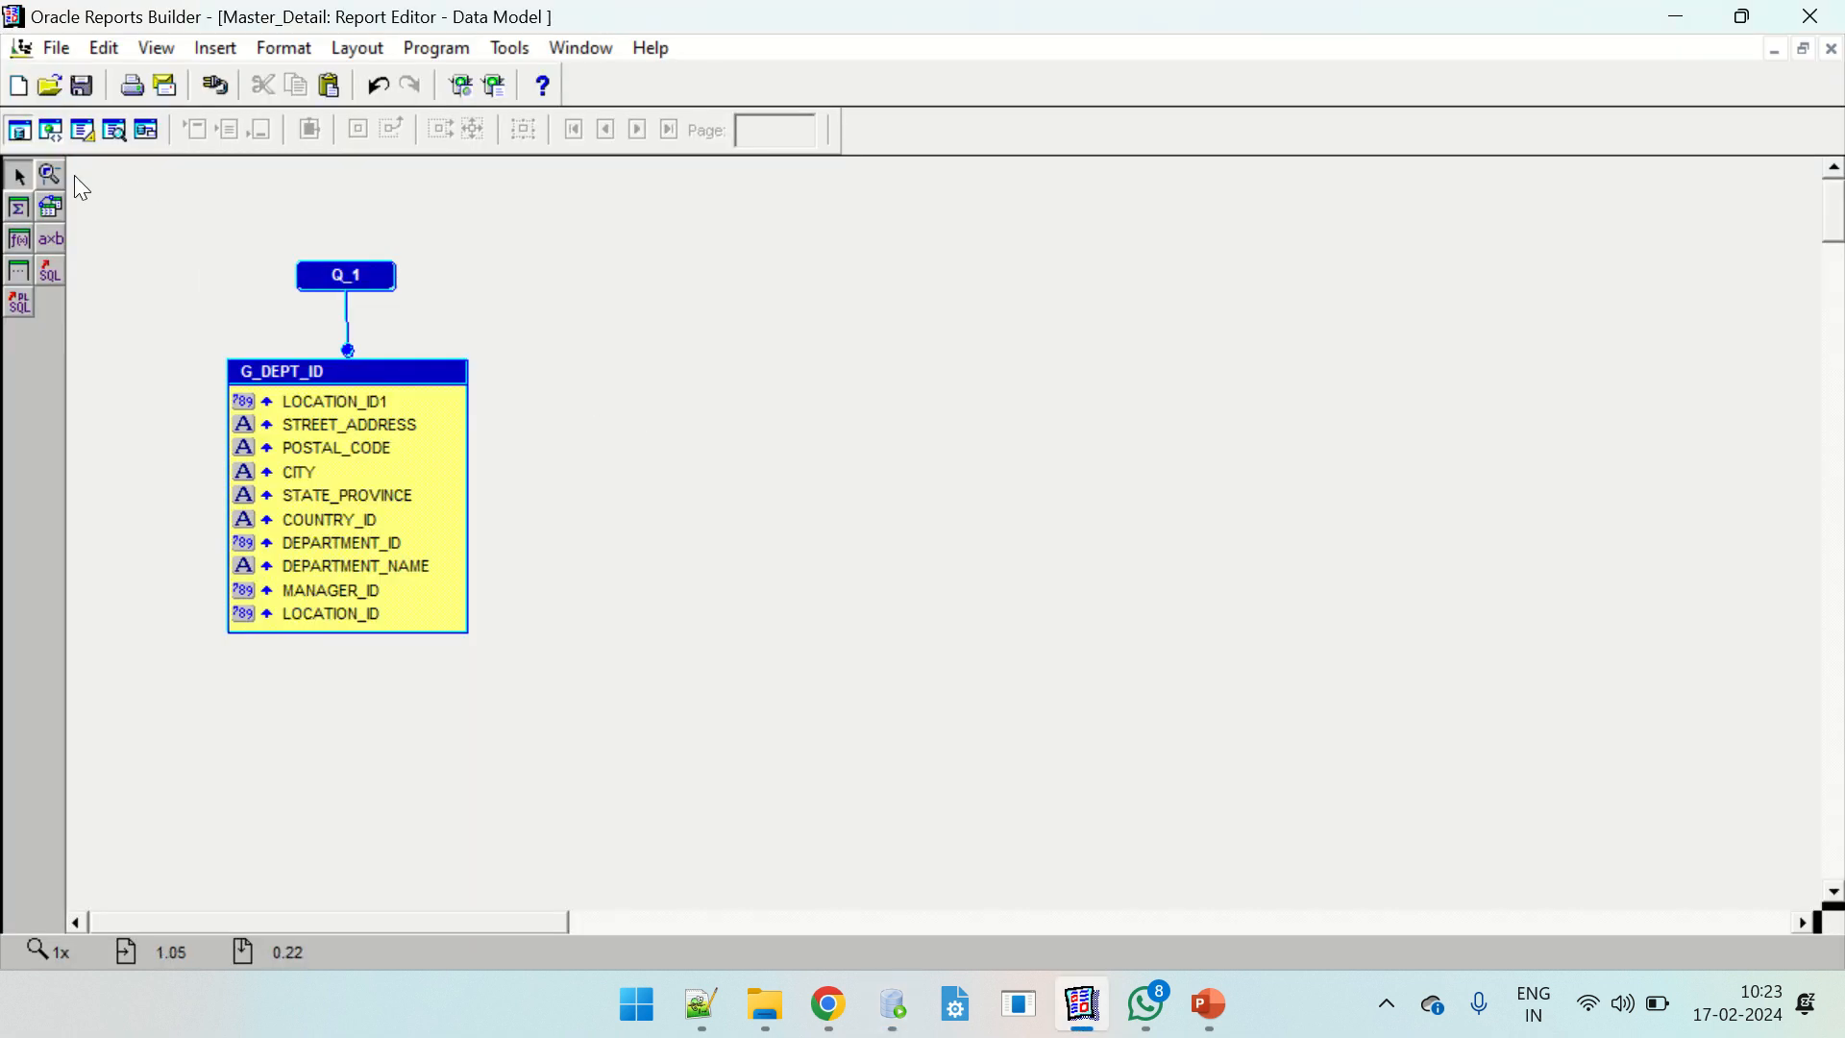
Add a second SQL query to the data model using the copied employees_bkp statement.
left_click(50, 205)
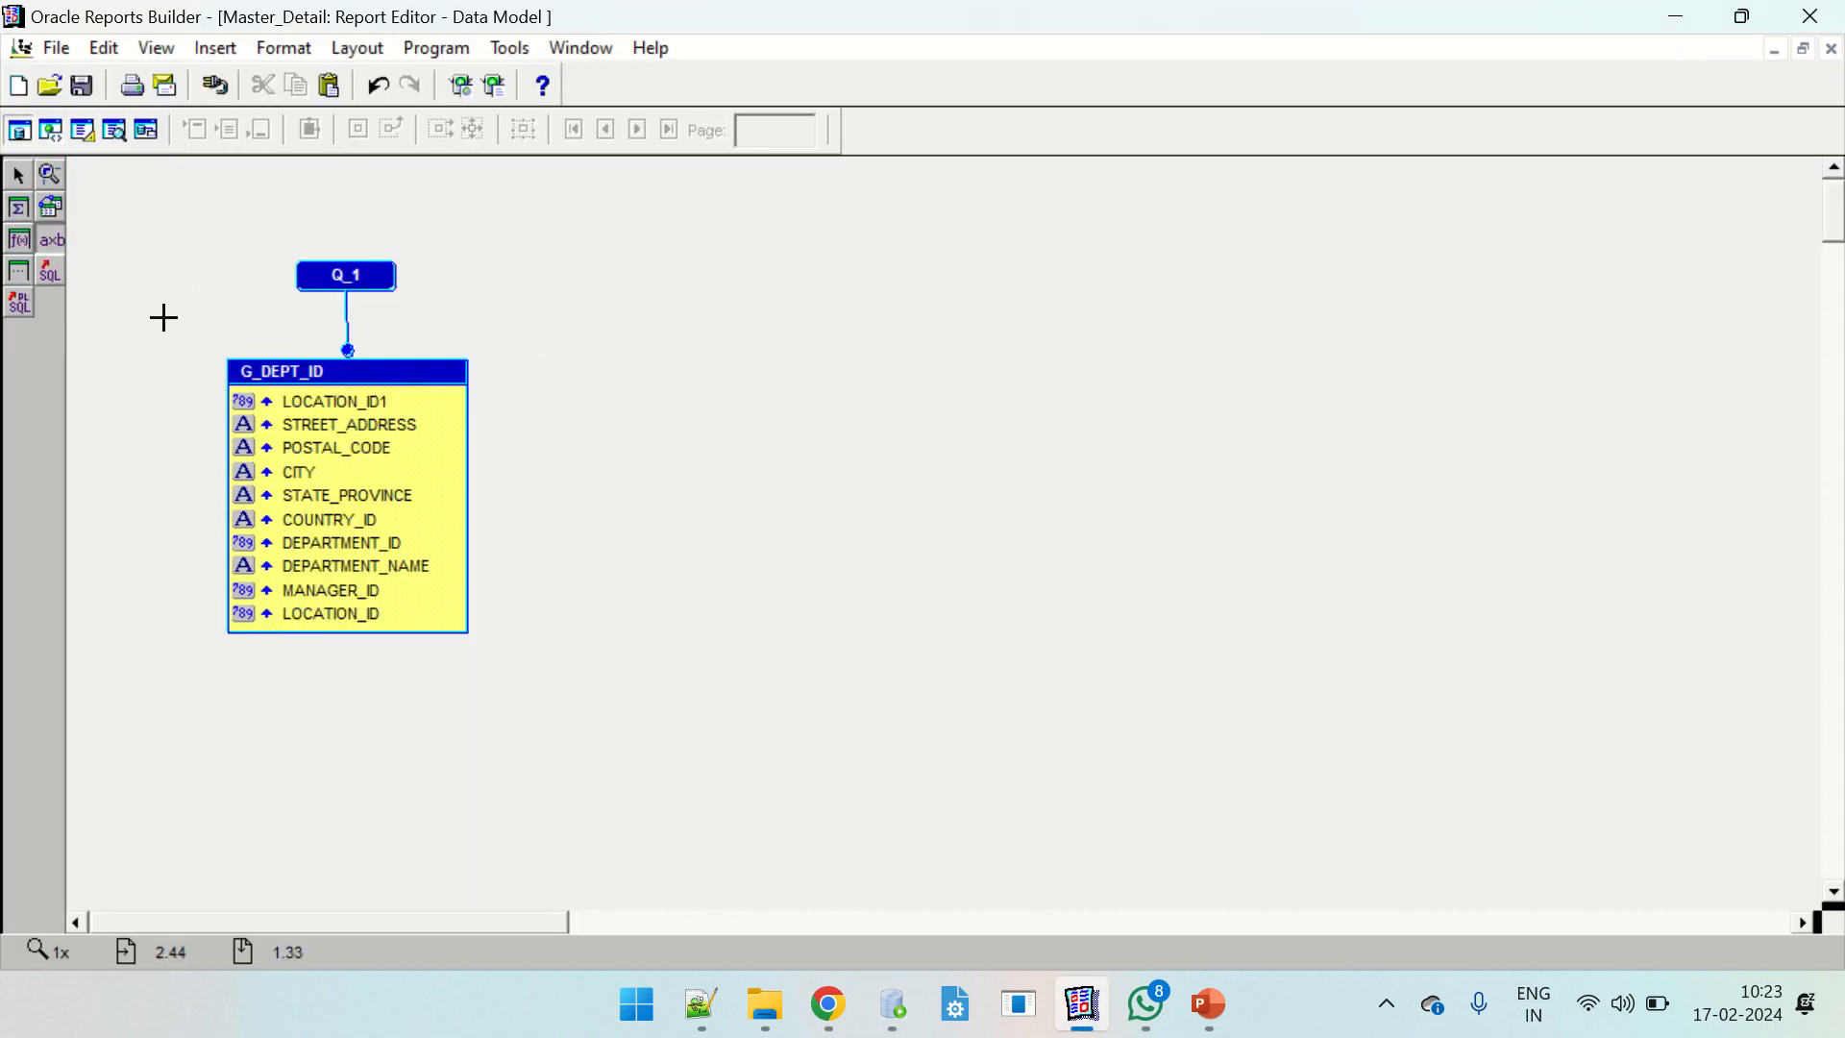
left_click(50, 274)
left_click(625, 281)
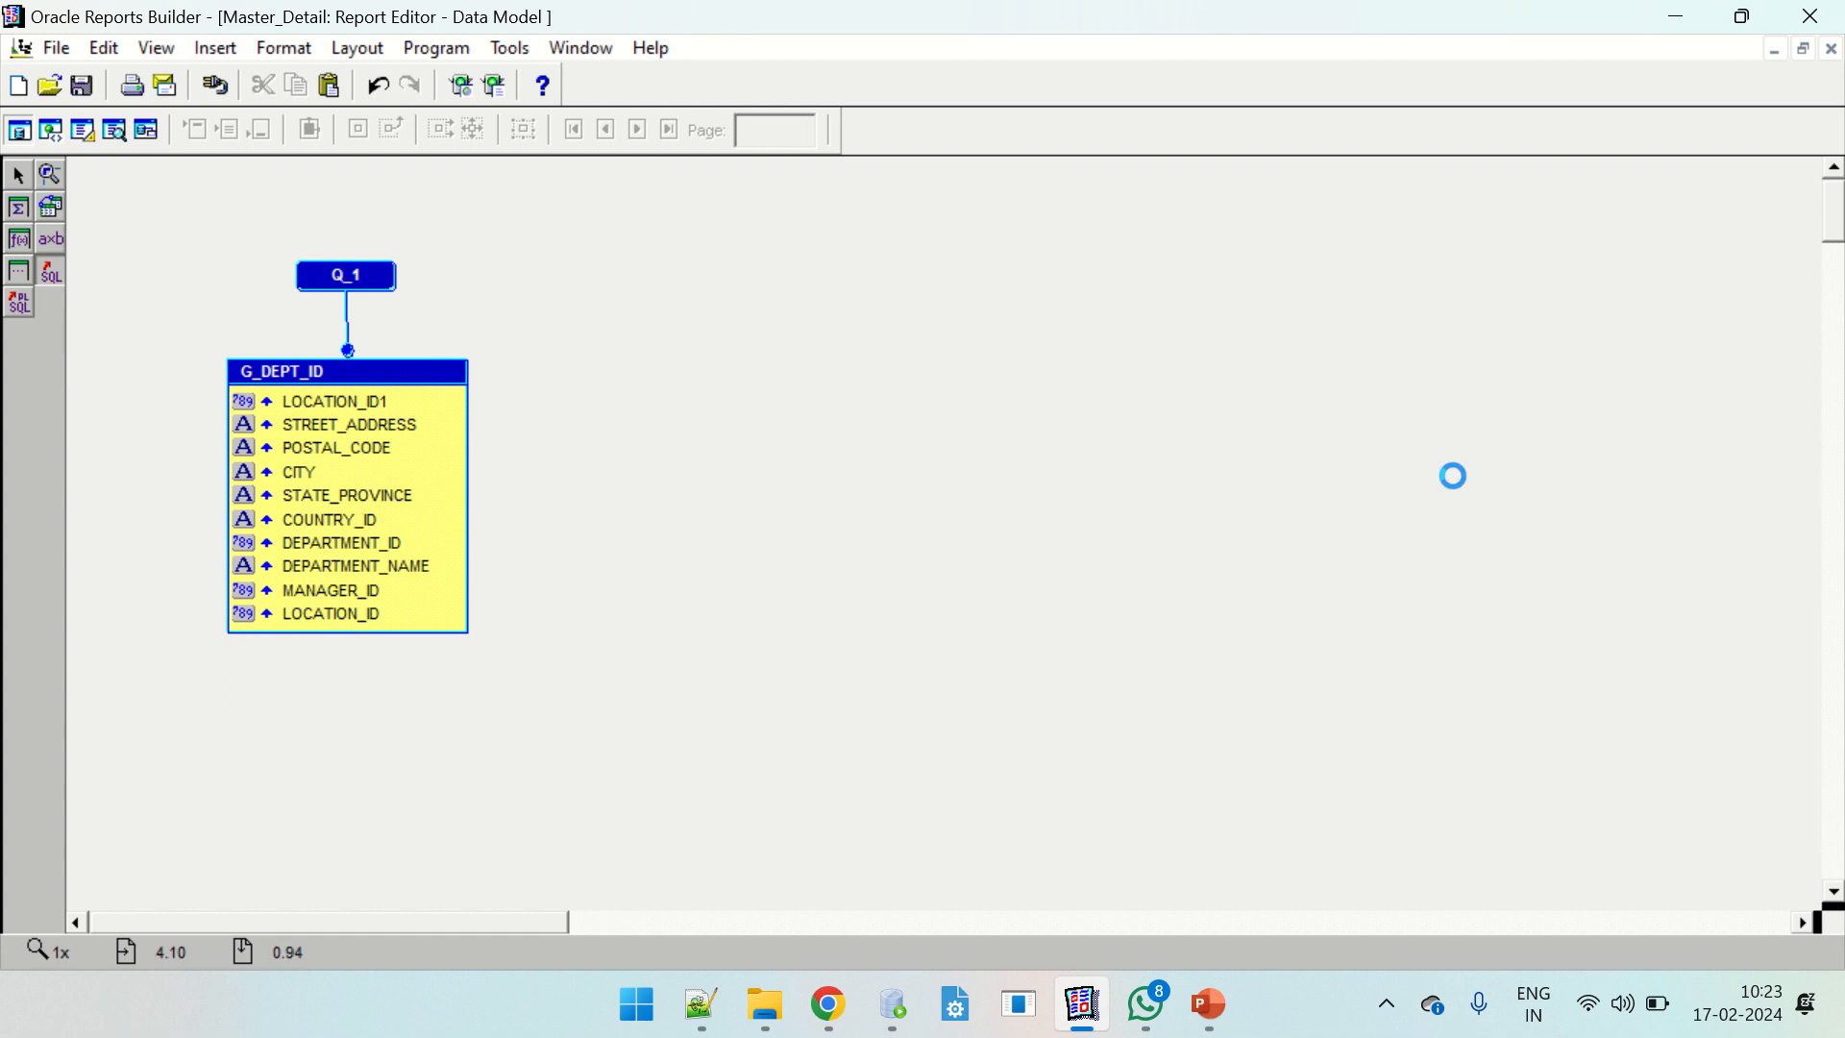
left_click_drag(783, 356, 832, 355)
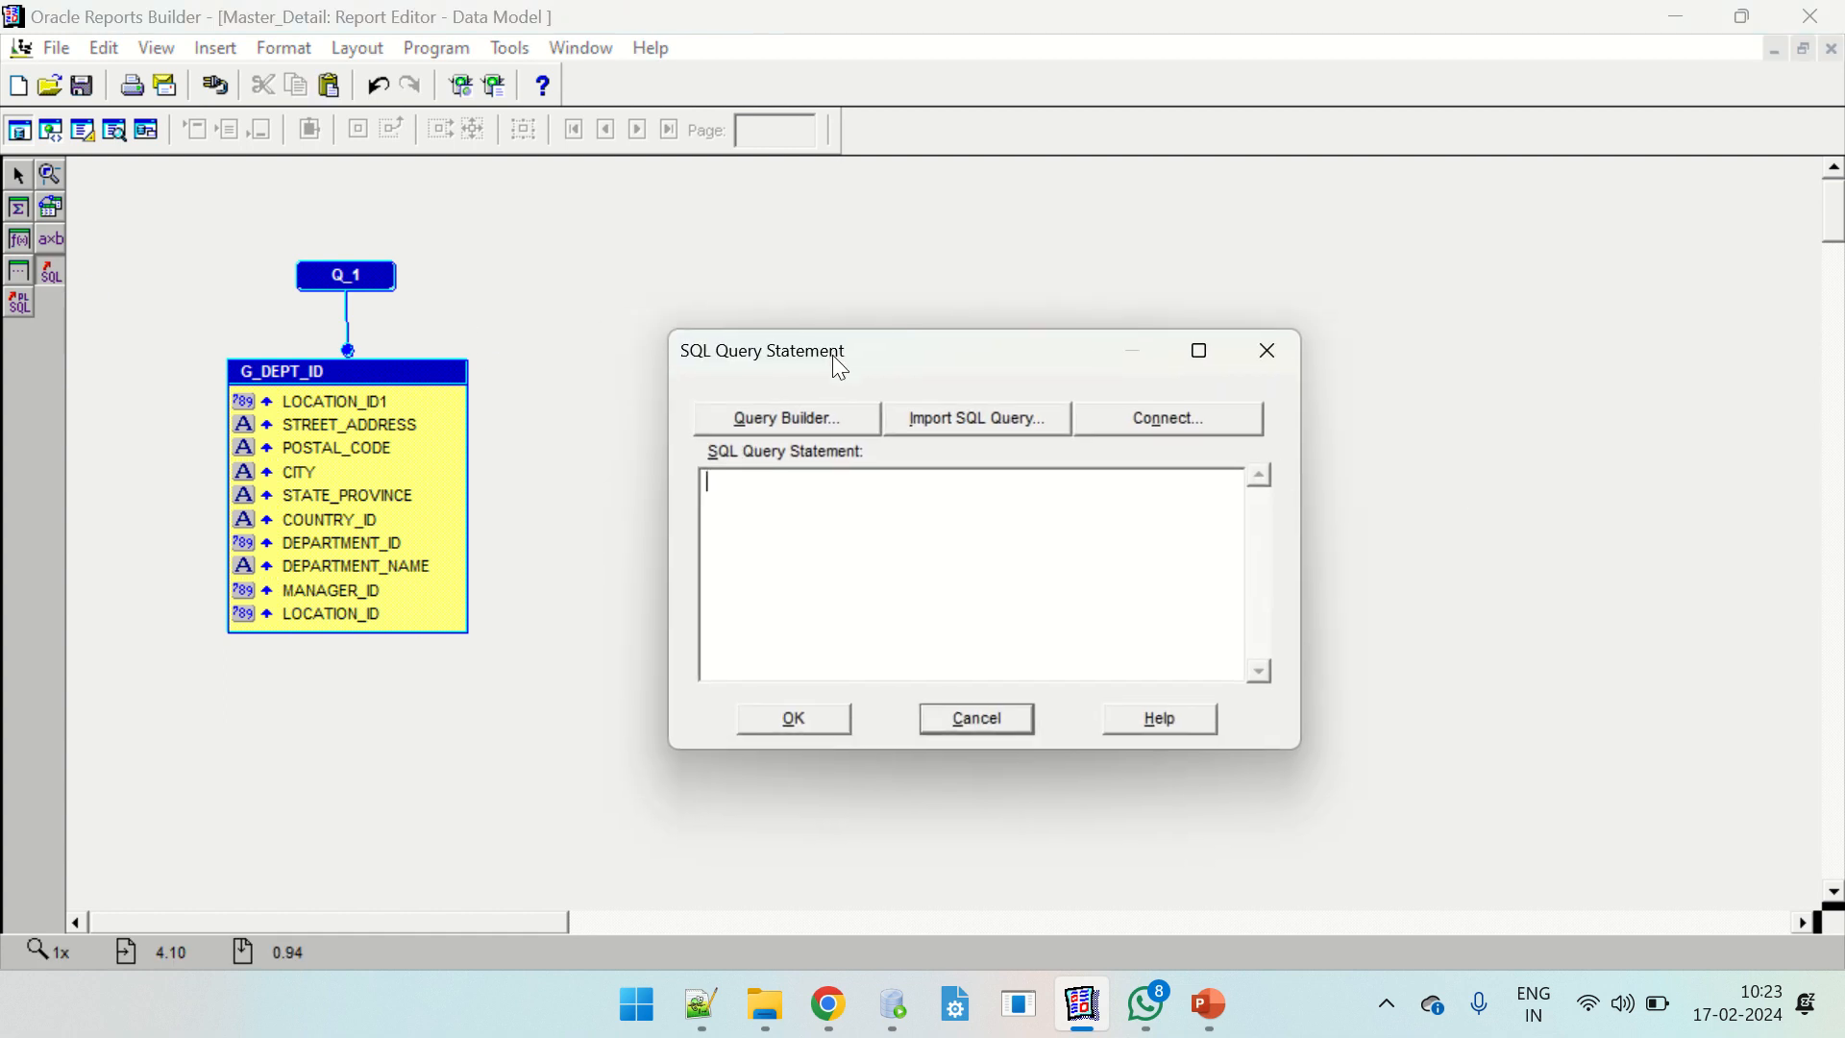
left_click(890, 514)
key("ctrl+v")
left_click(816, 722)
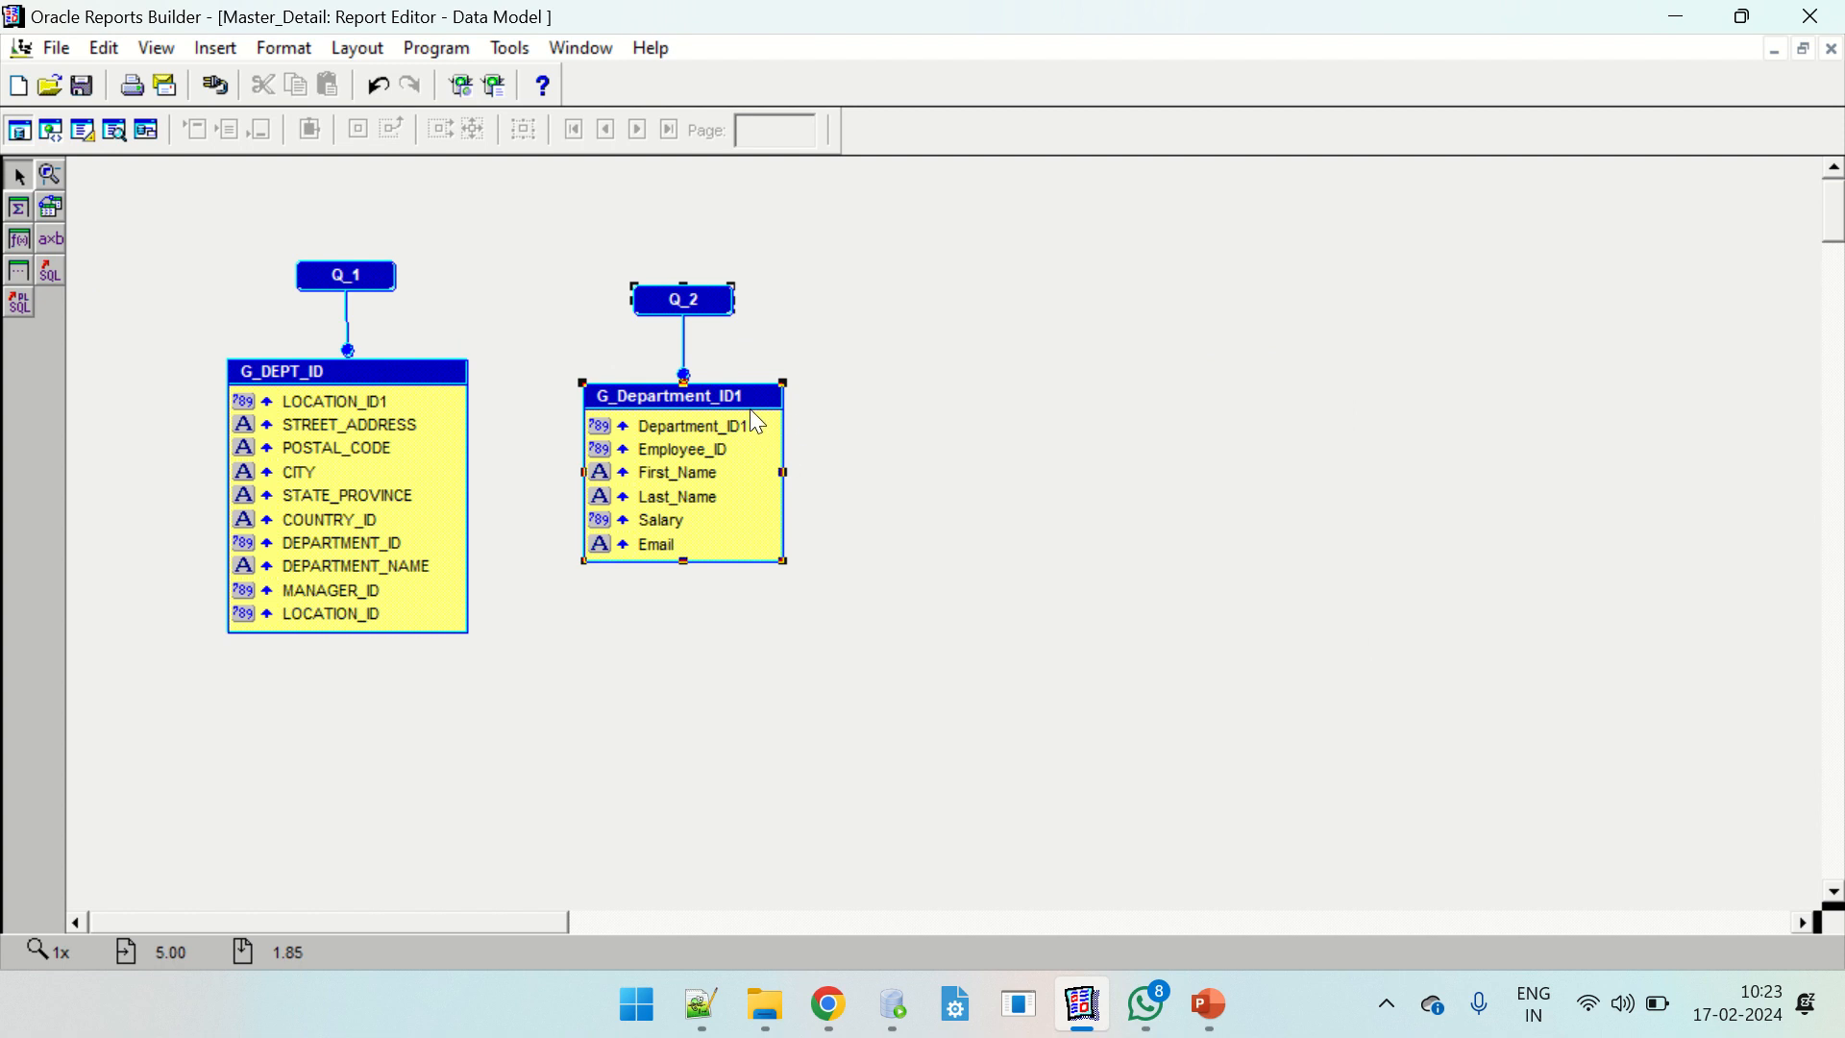
Move Q_2 and its group farther from the department group, and enlarge both group boxes downward to leave spare room.
left_click_drag(701, 294, 852, 278)
left_click_drag(755, 399, 909, 402)
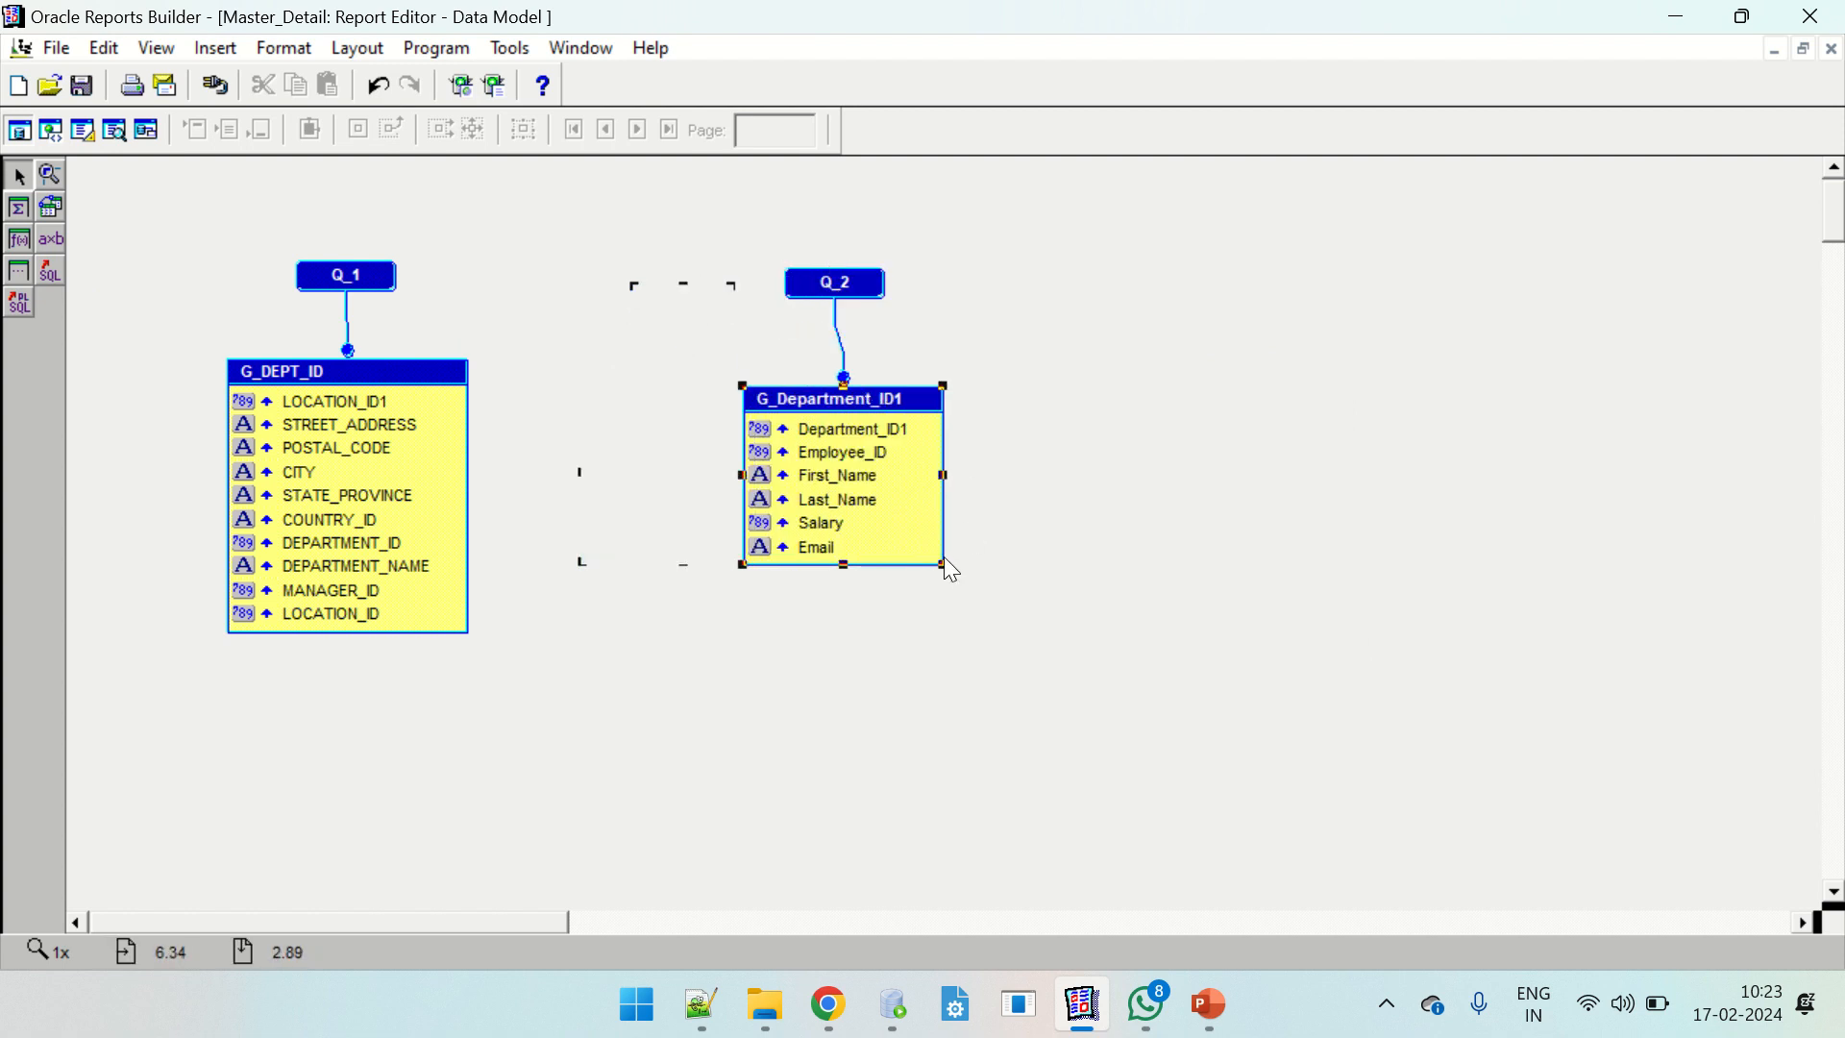
left_click_drag(944, 565, 970, 706)
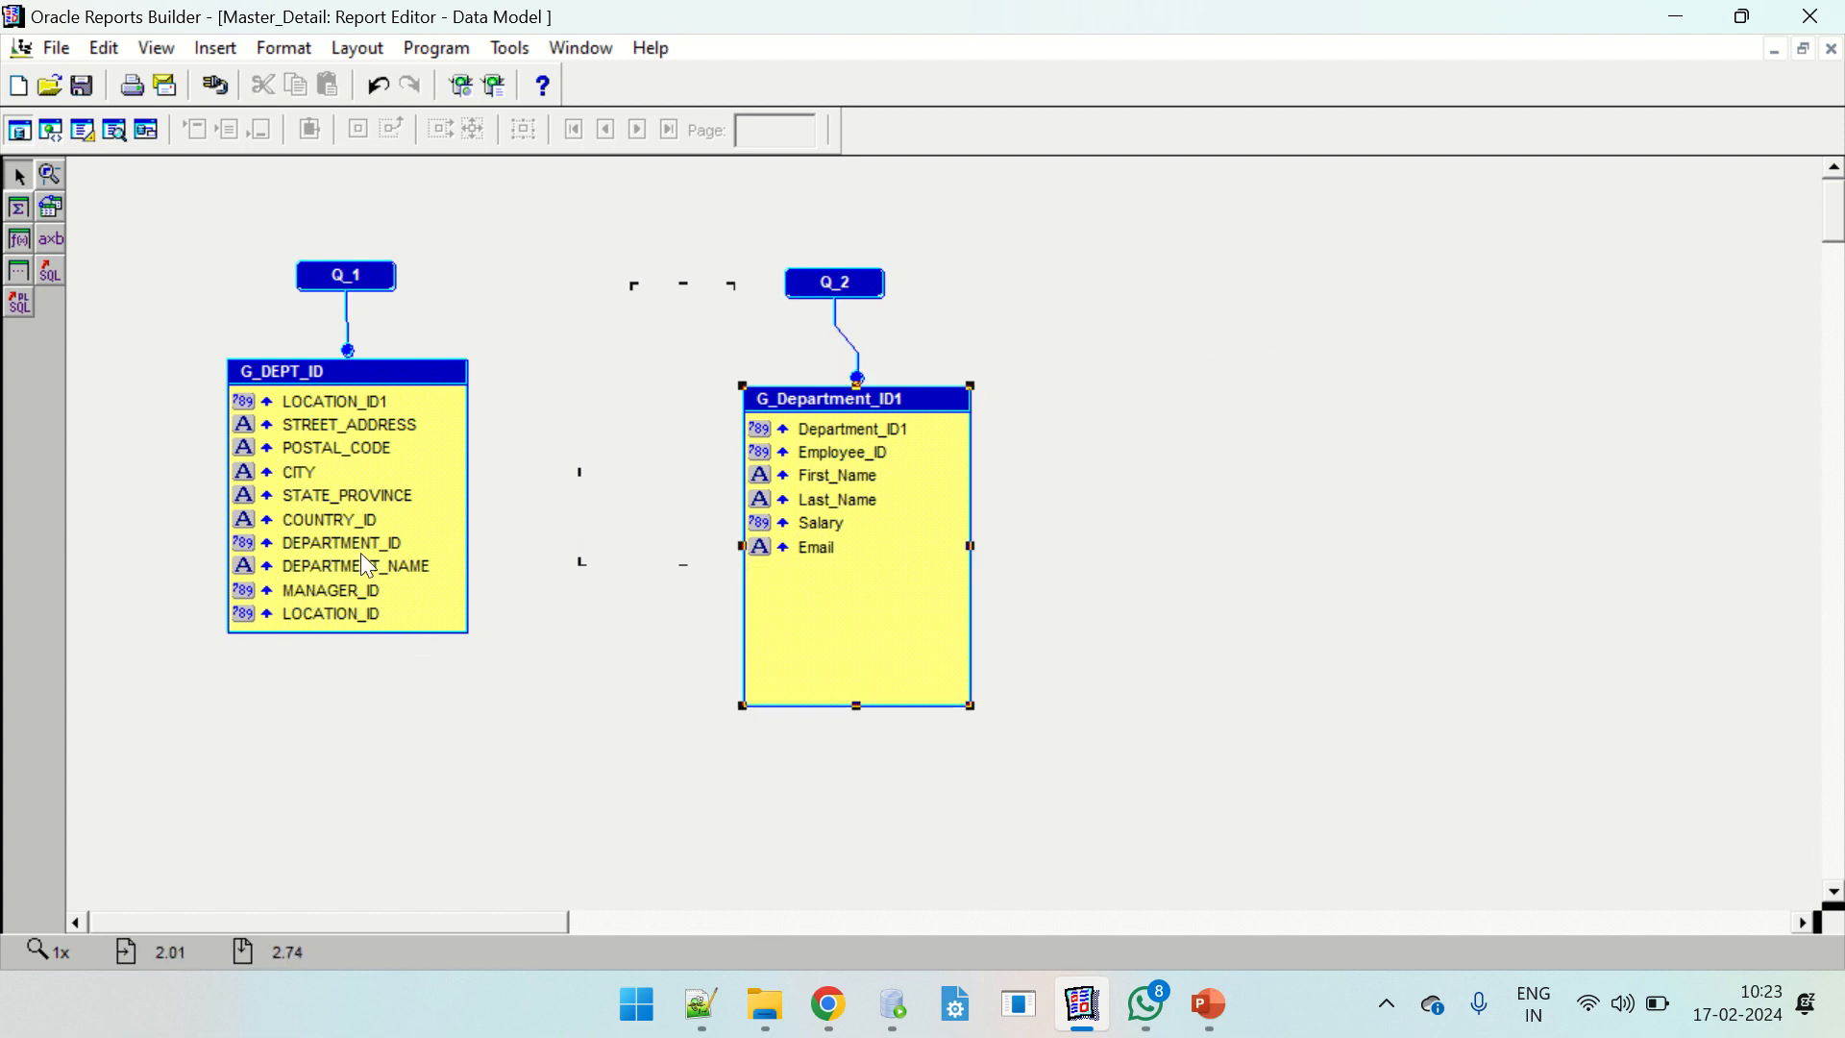
left_click(408, 636)
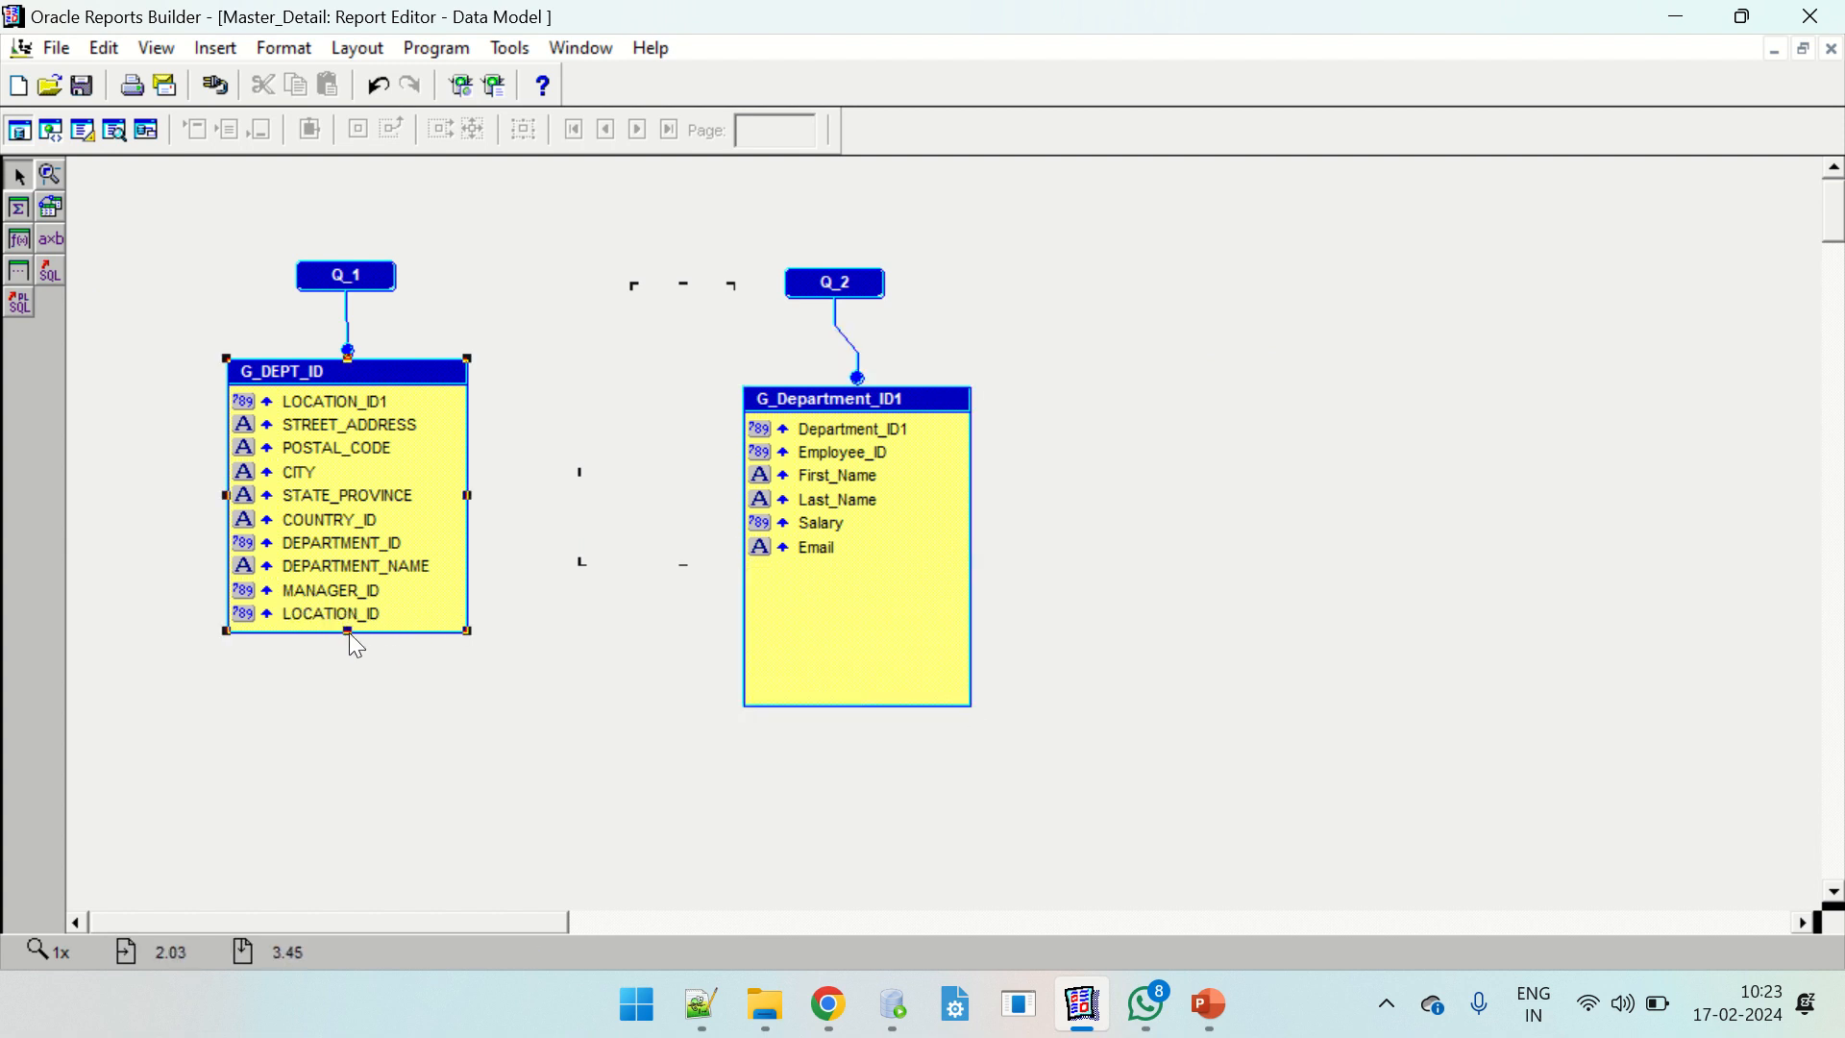
left_click_drag(349, 633, 350, 728)
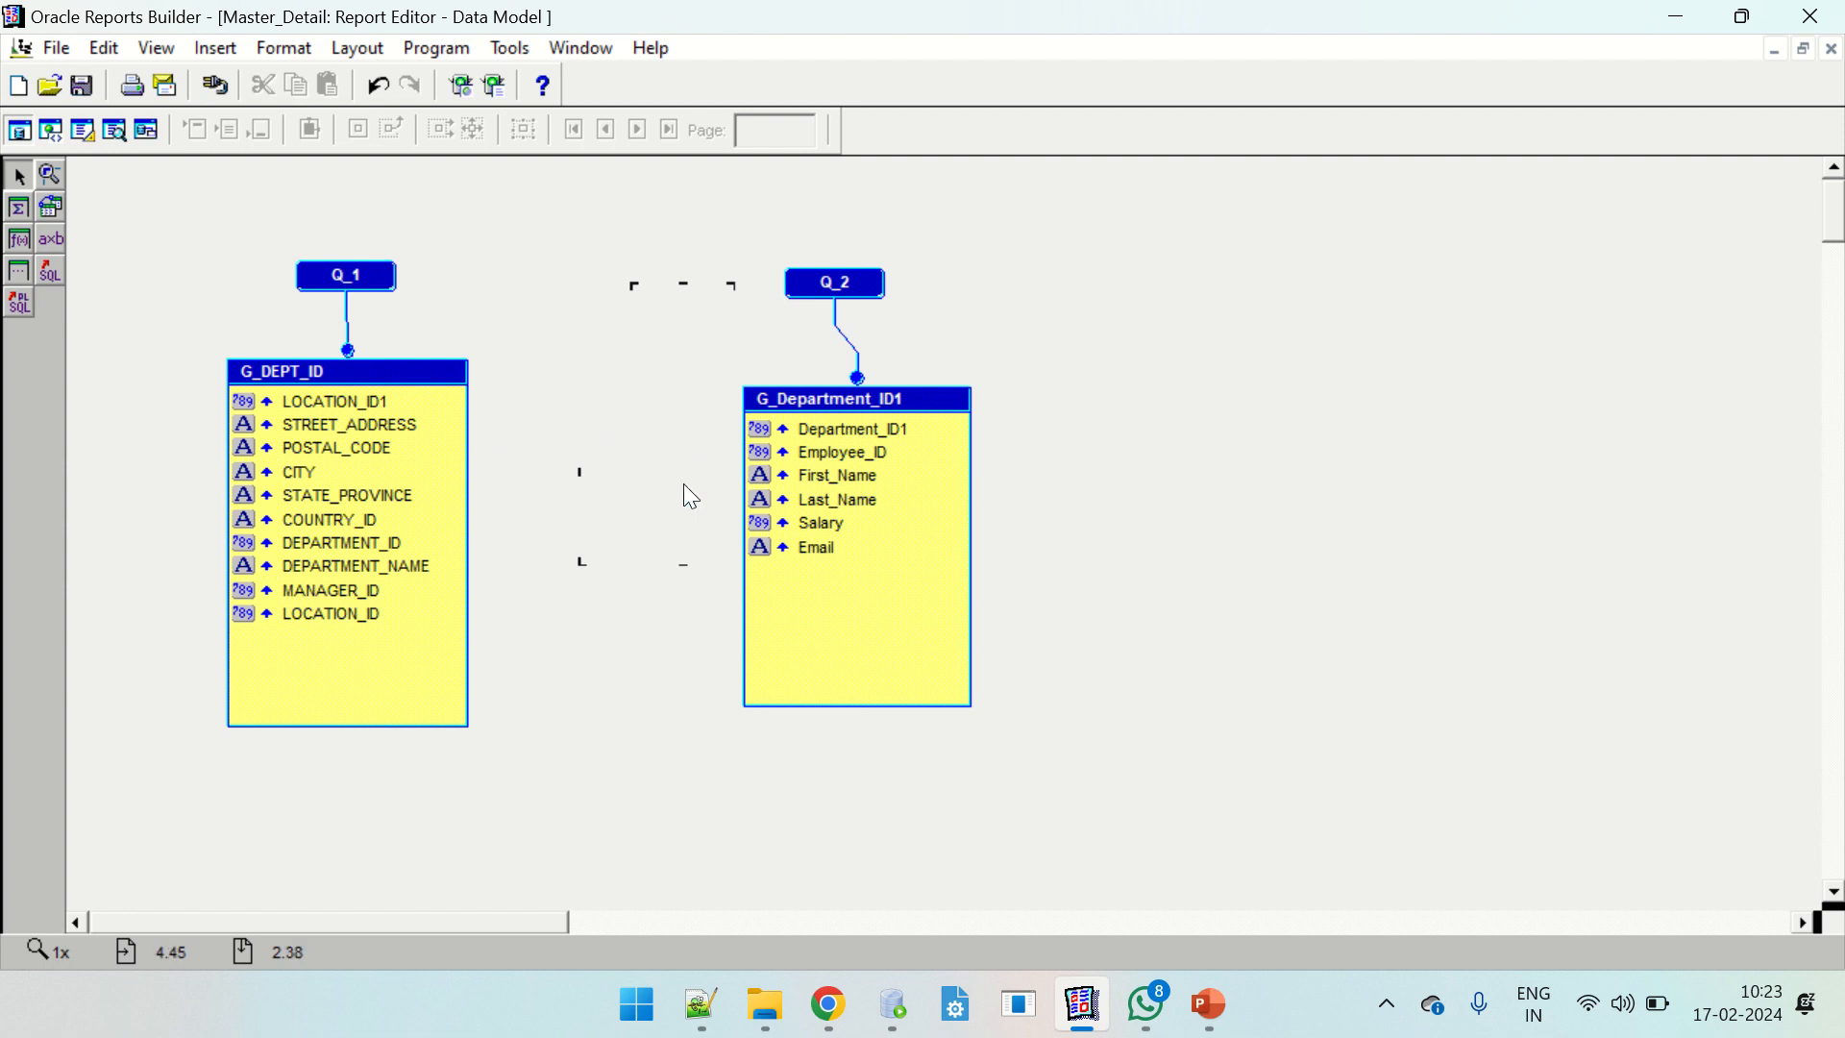
Create a data link from DEPARTMENT_ID in G_DEPT_ID to Department_ID1 in the employee group.
left_click(380, 374)
left_click(905, 413)
left_click(52, 209)
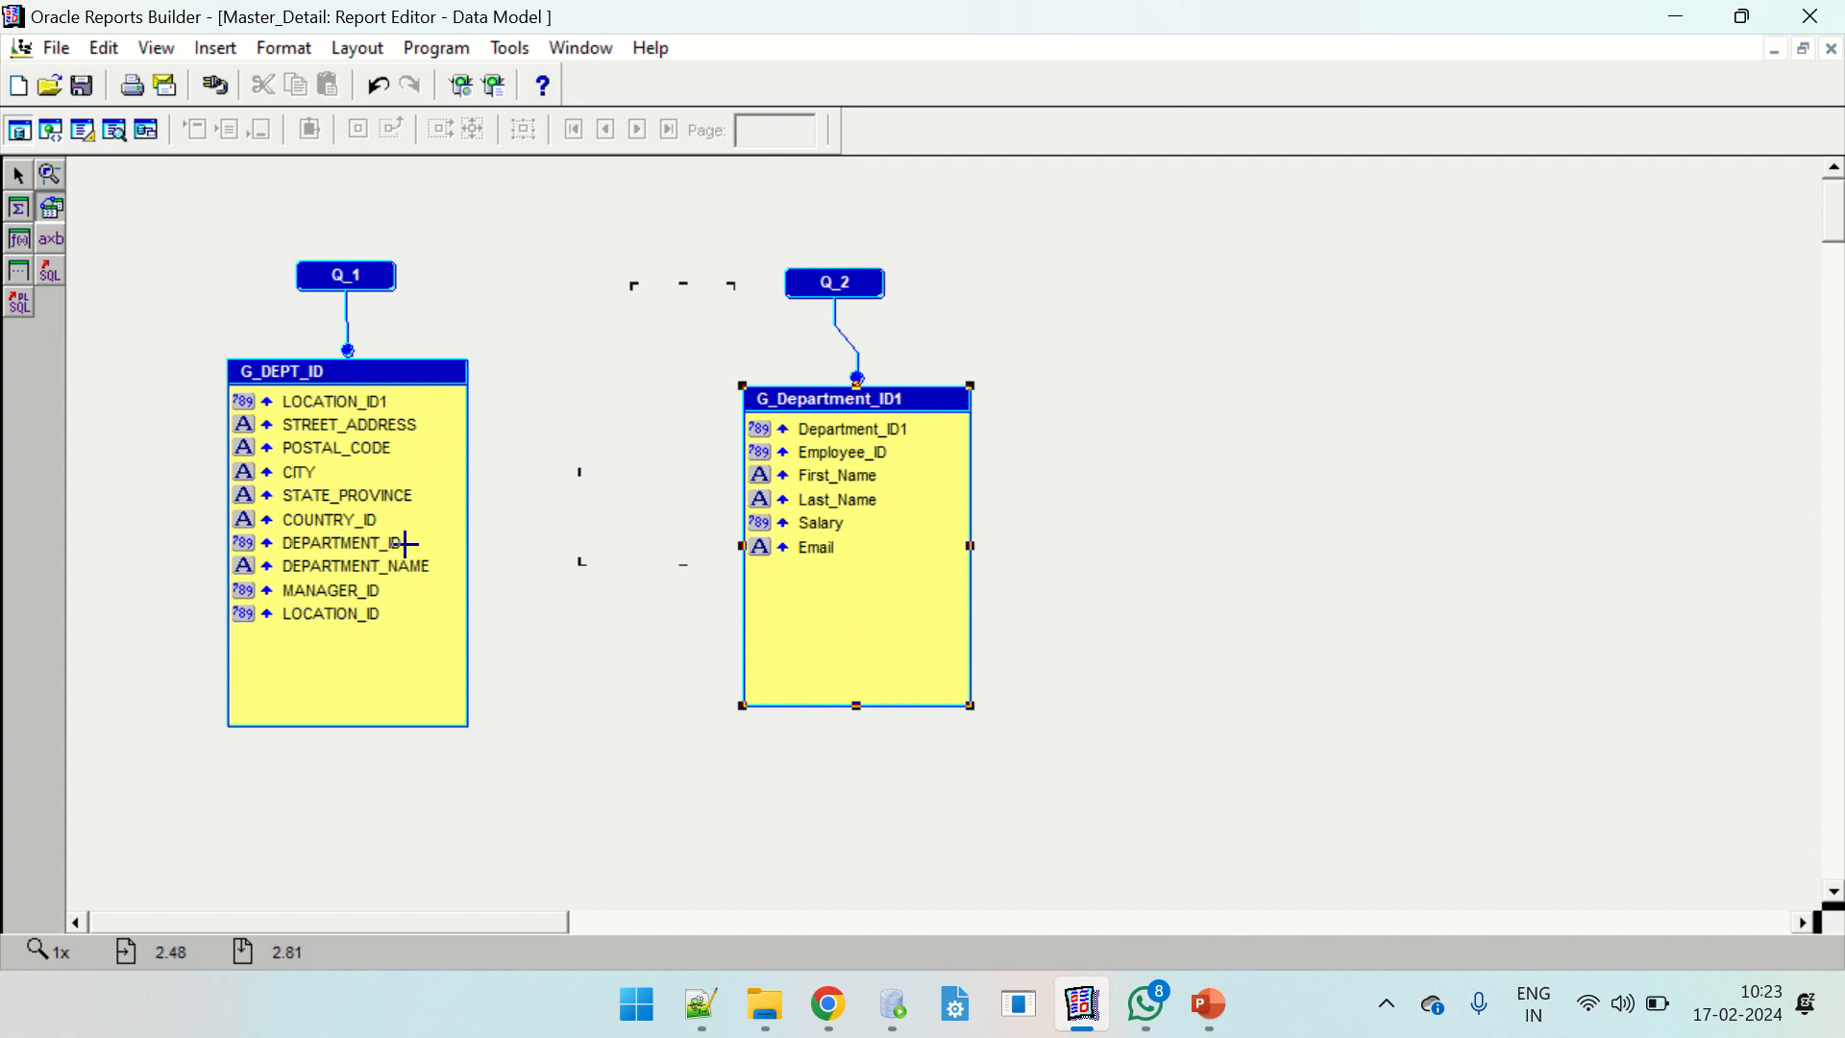
left_click_drag(402, 539, 810, 423)
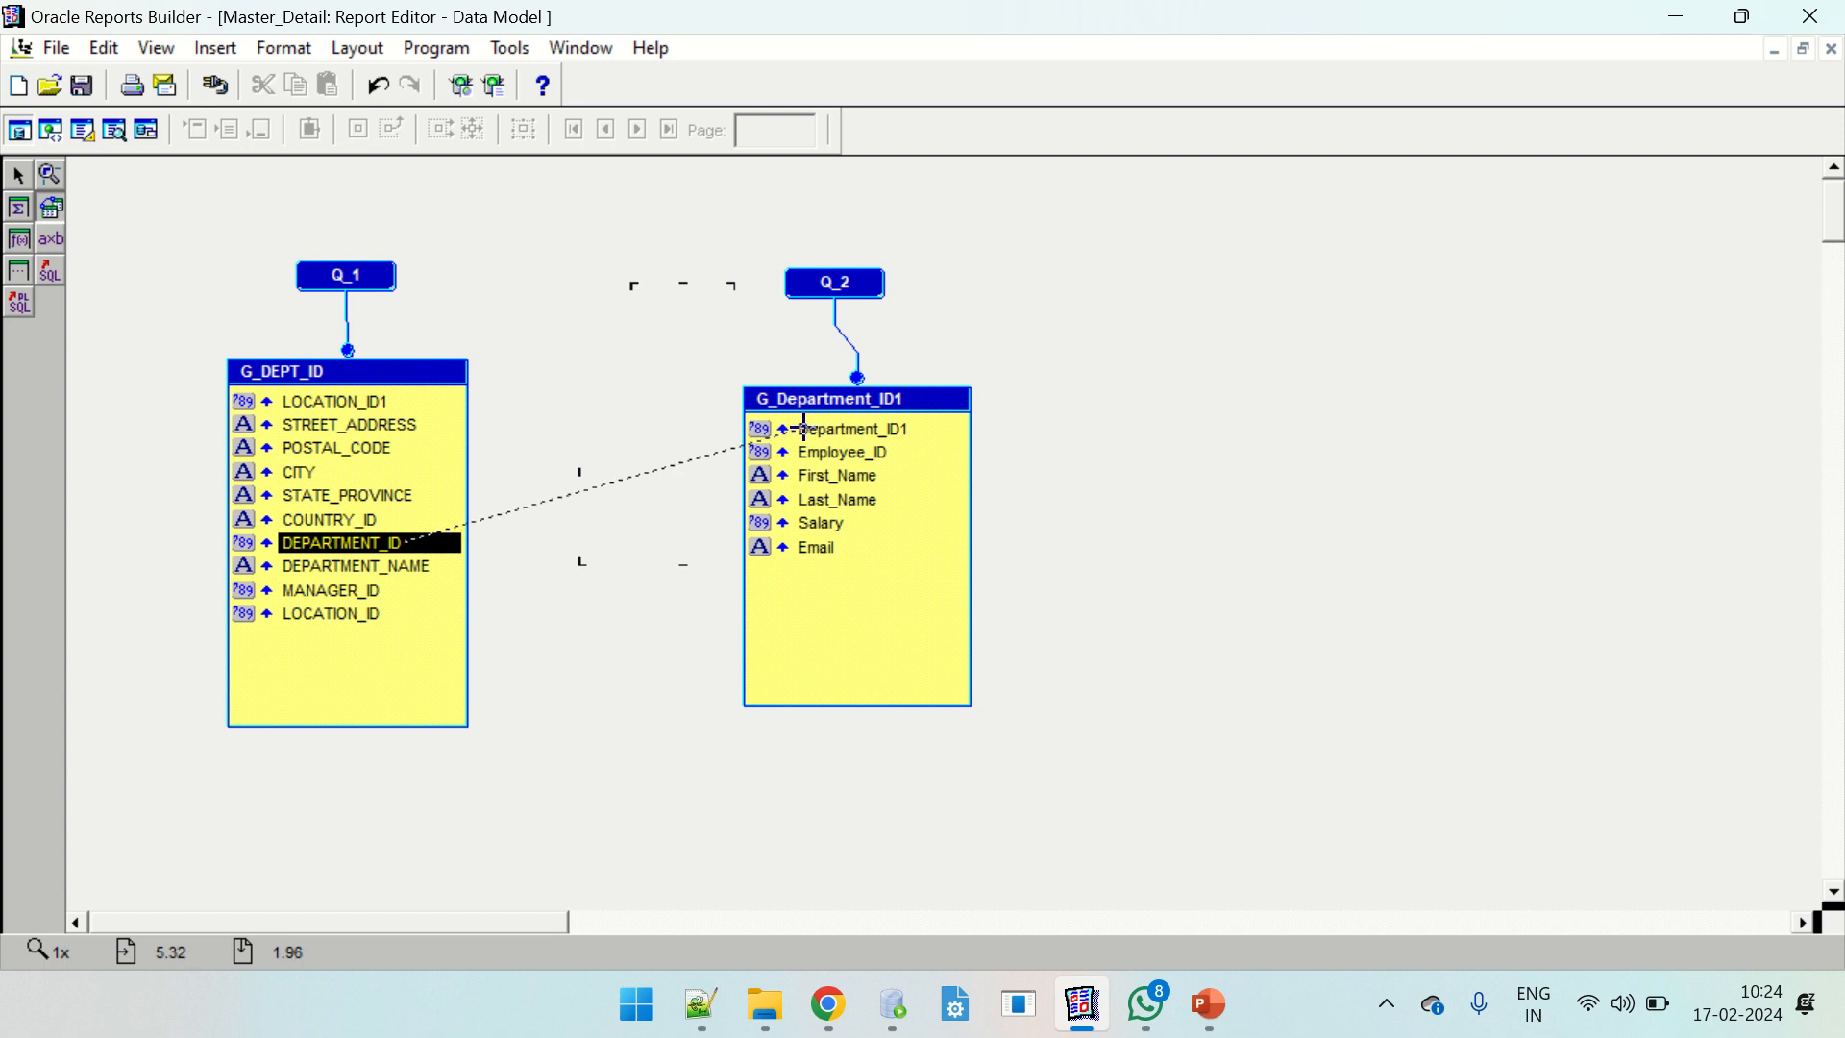
left_click_drag(808, 429, 809, 428)
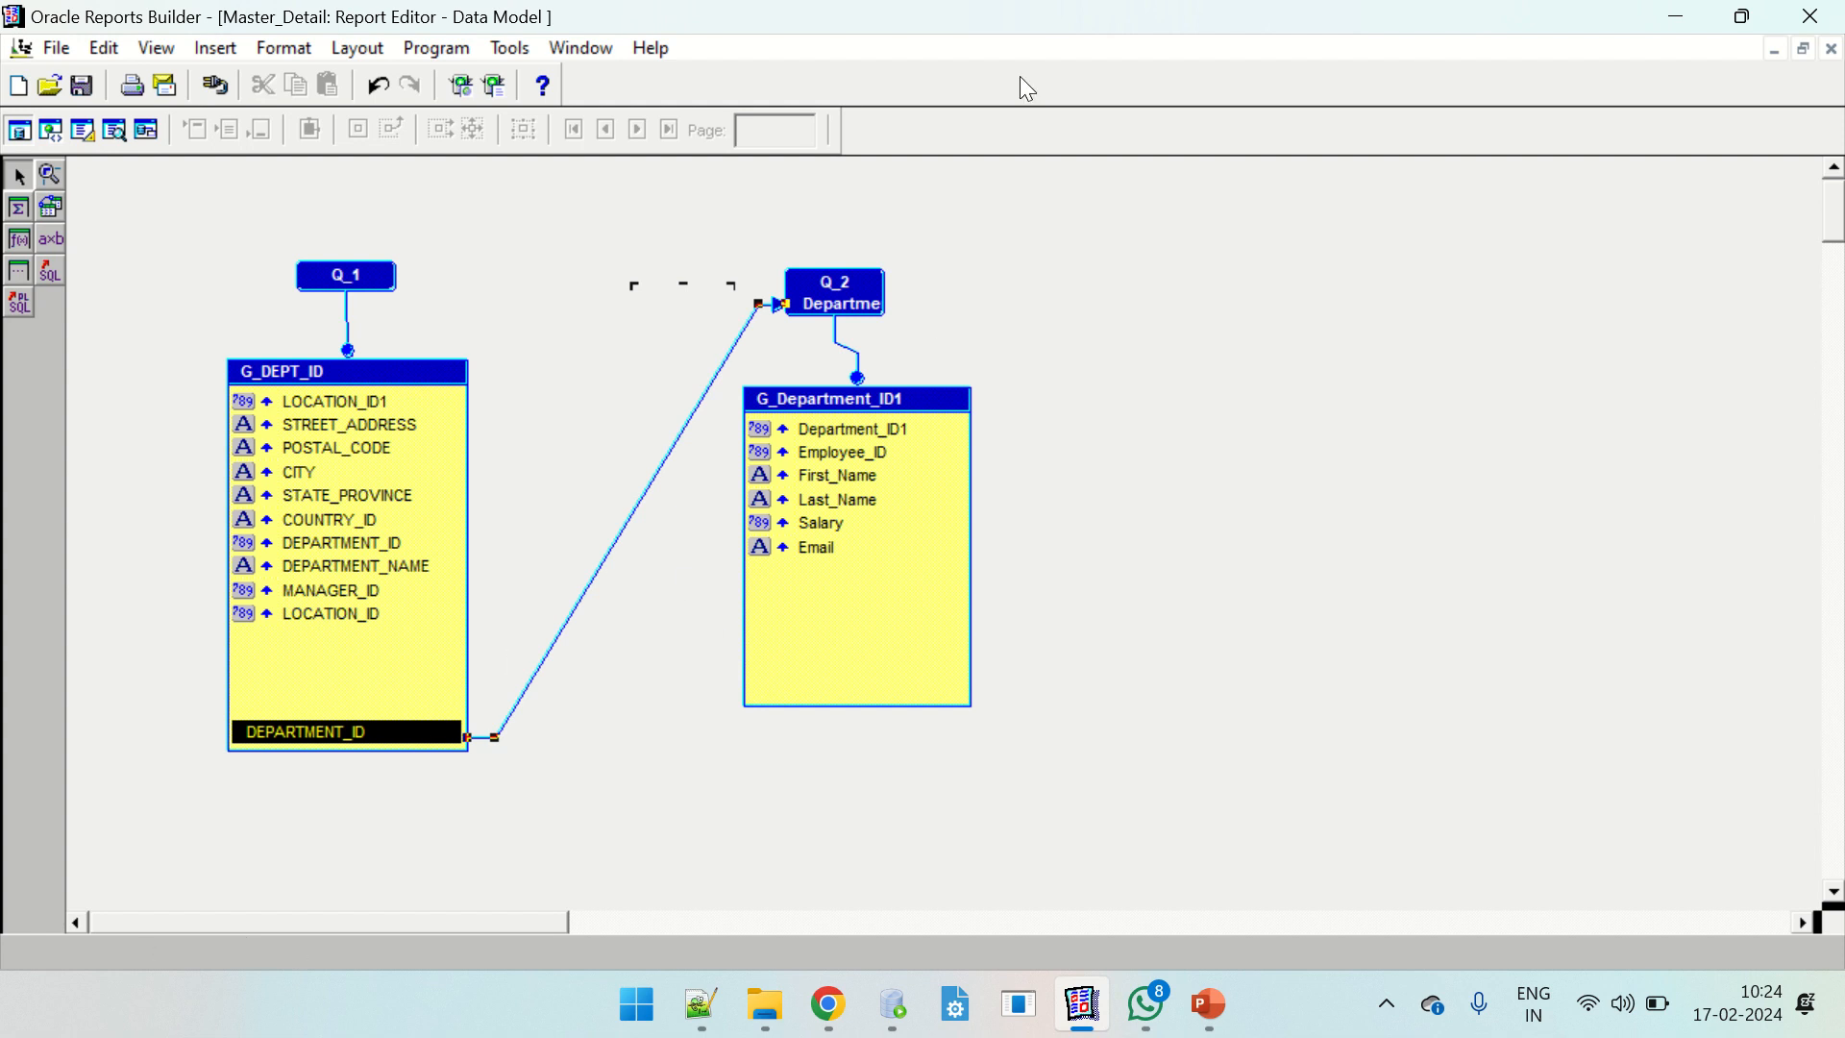
left_click(1275, 371)
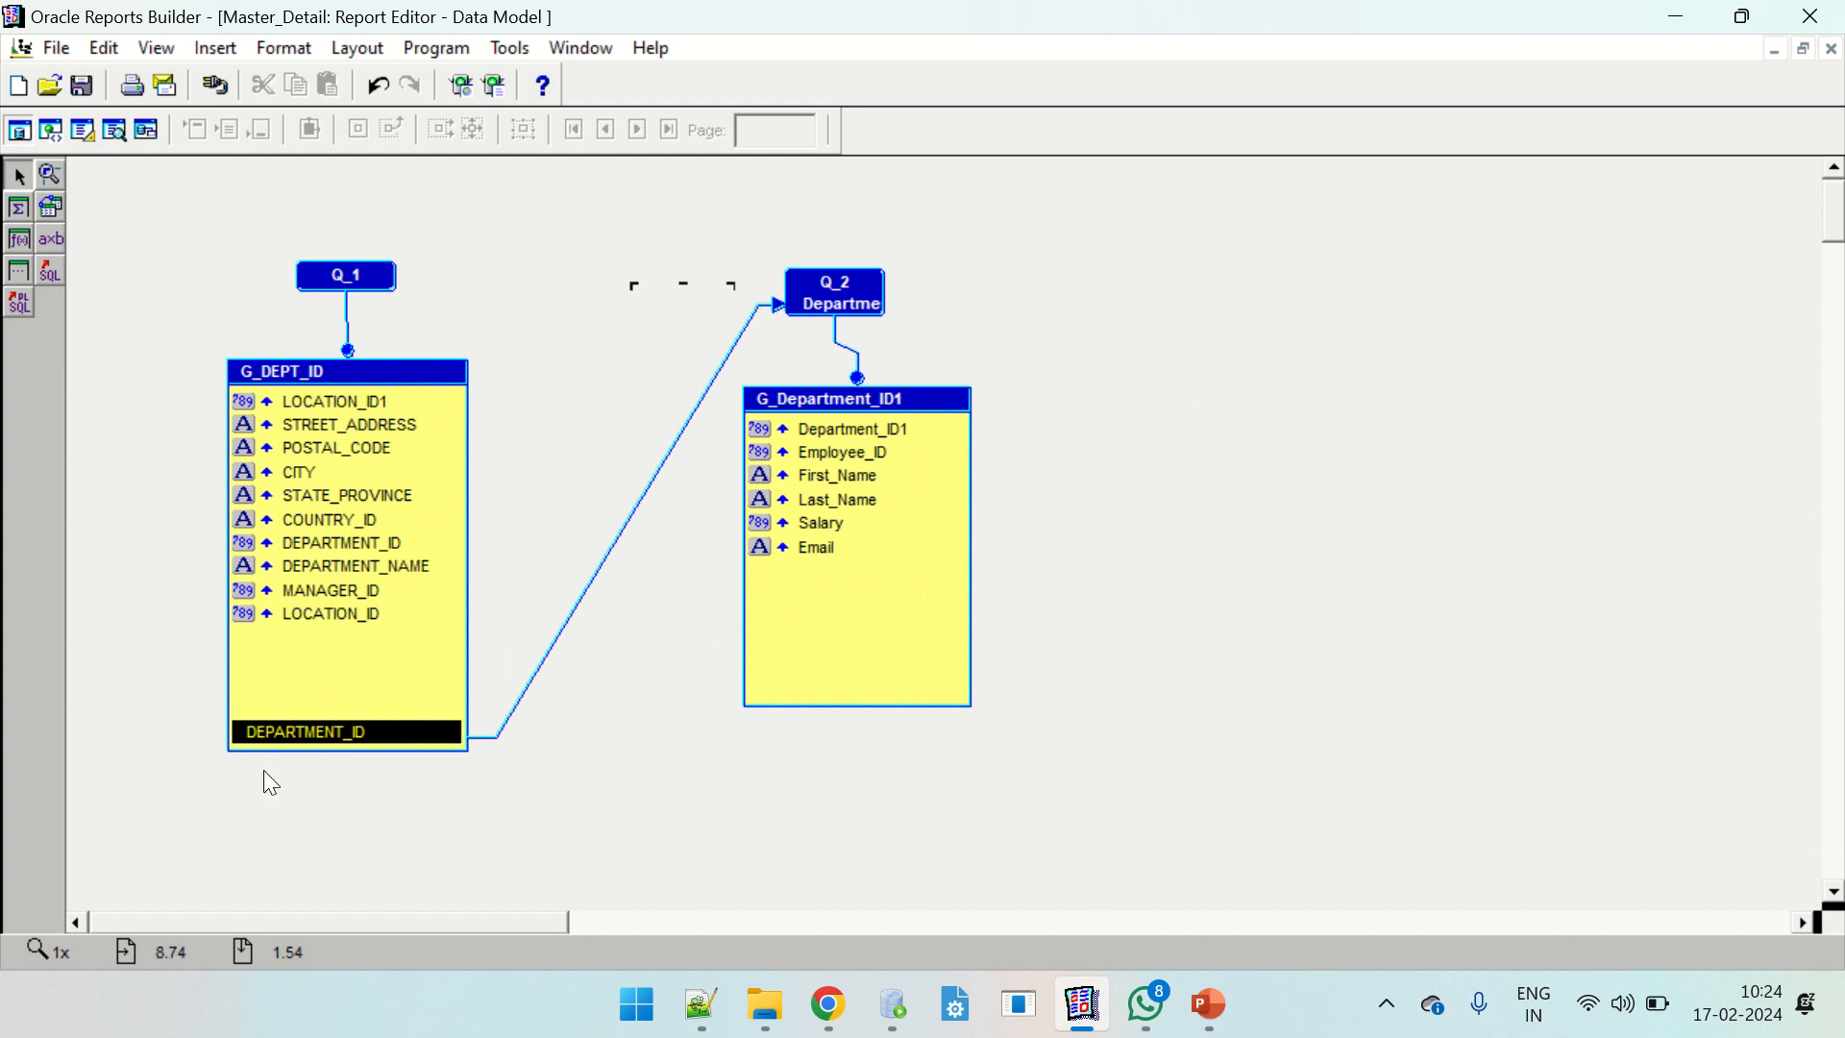
Check the linked department columns and widen the Q_2 query box to fit the full Department_ID1 name.
left_click(330, 748)
left_click(370, 541)
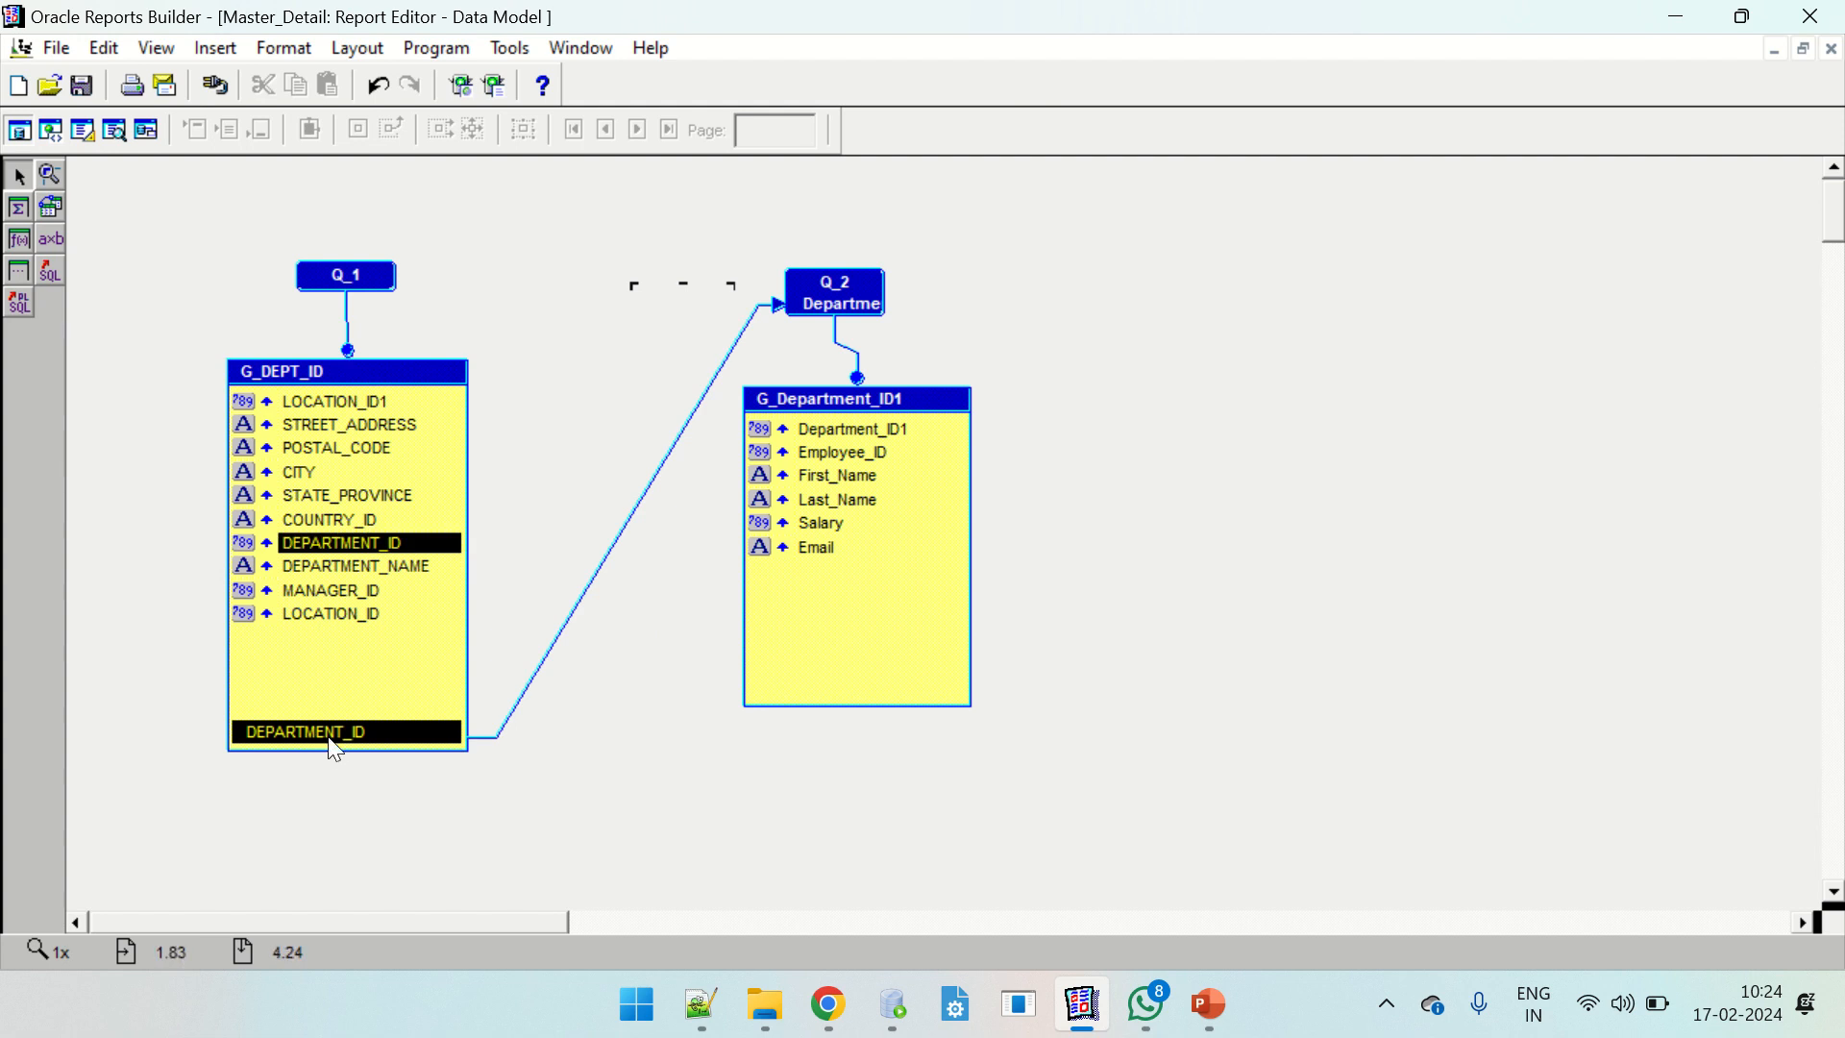
left_click(356, 737)
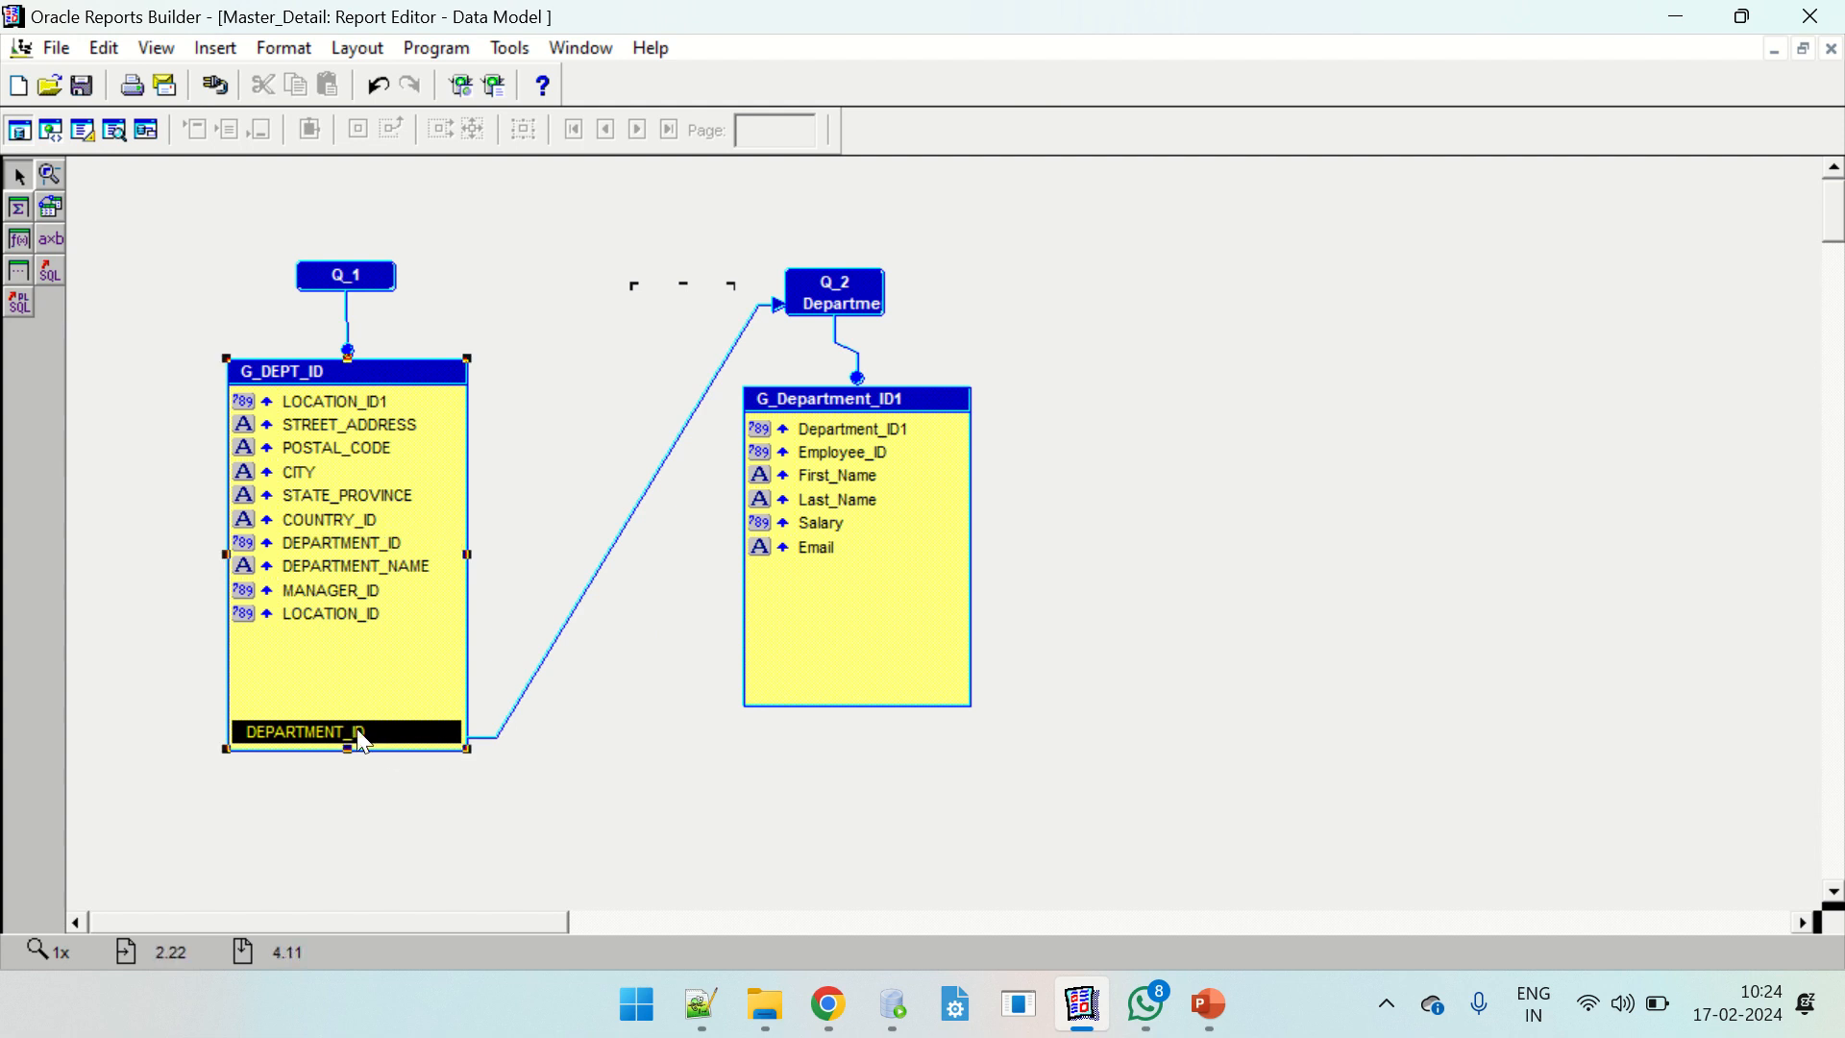
left_click(869, 306)
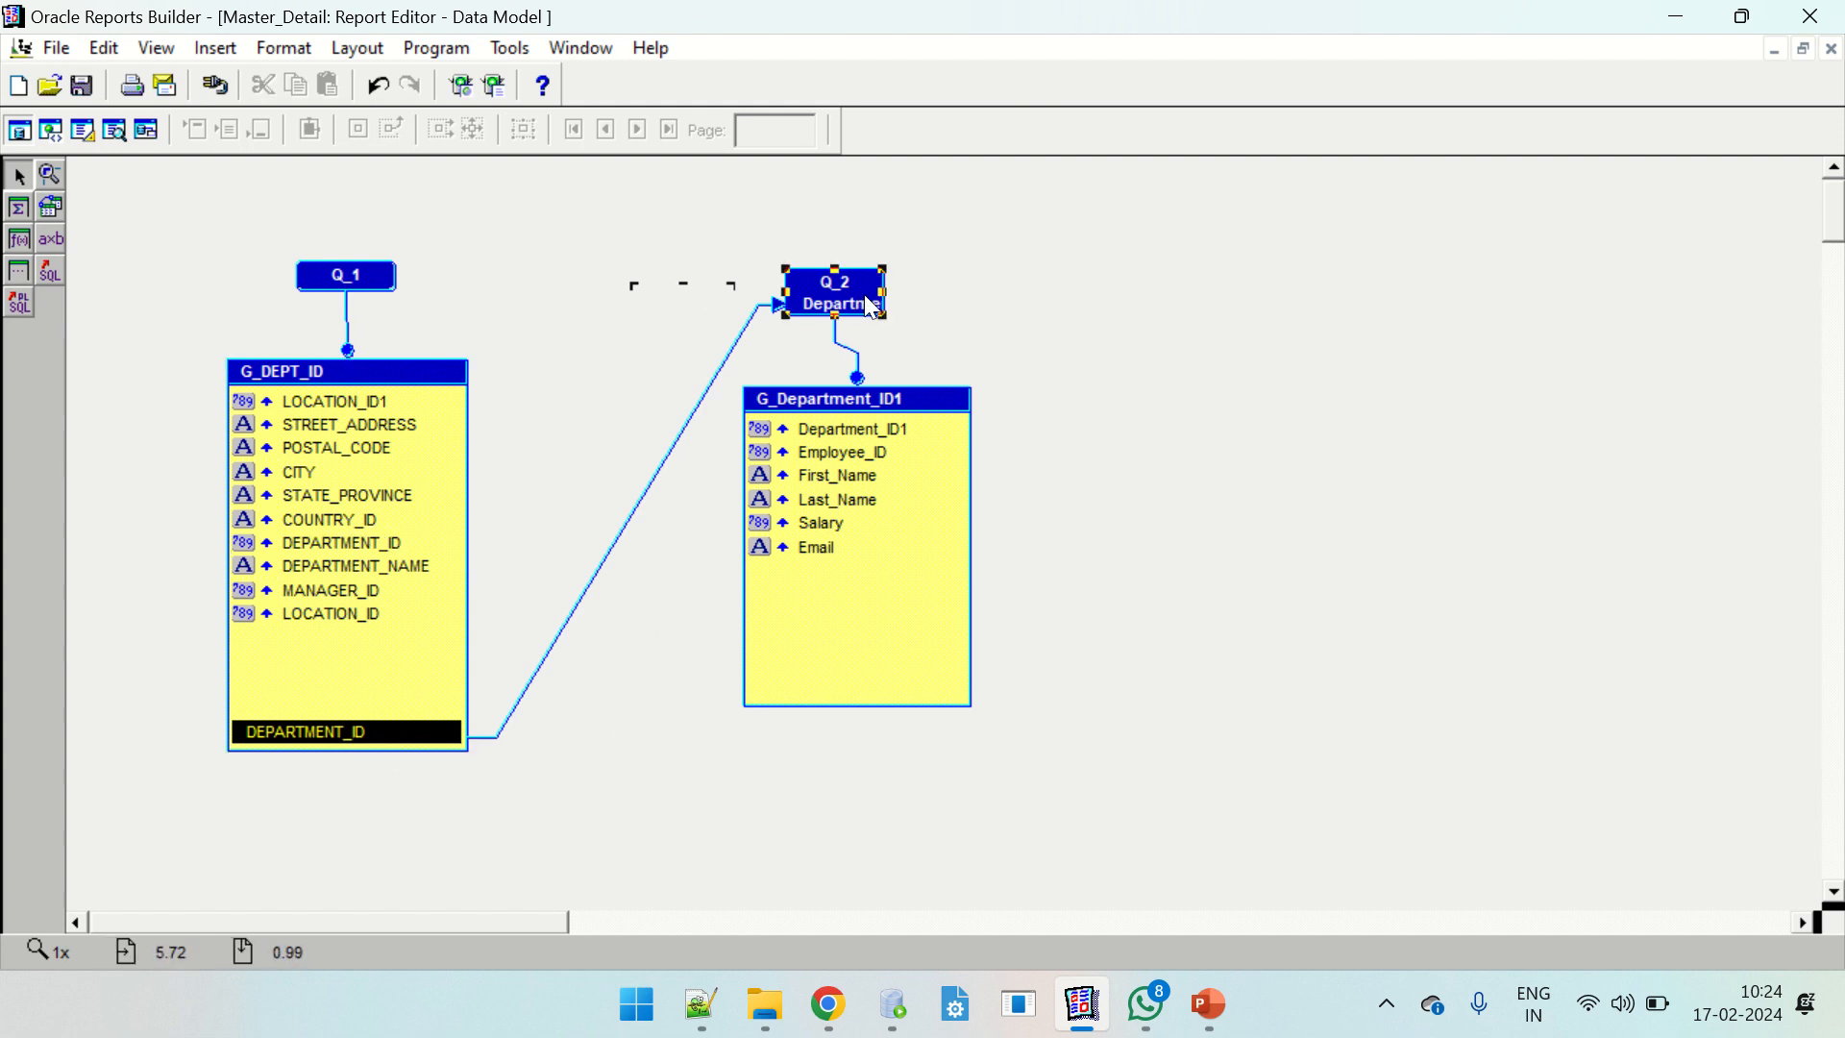
left_click_drag(880, 313, 993, 330)
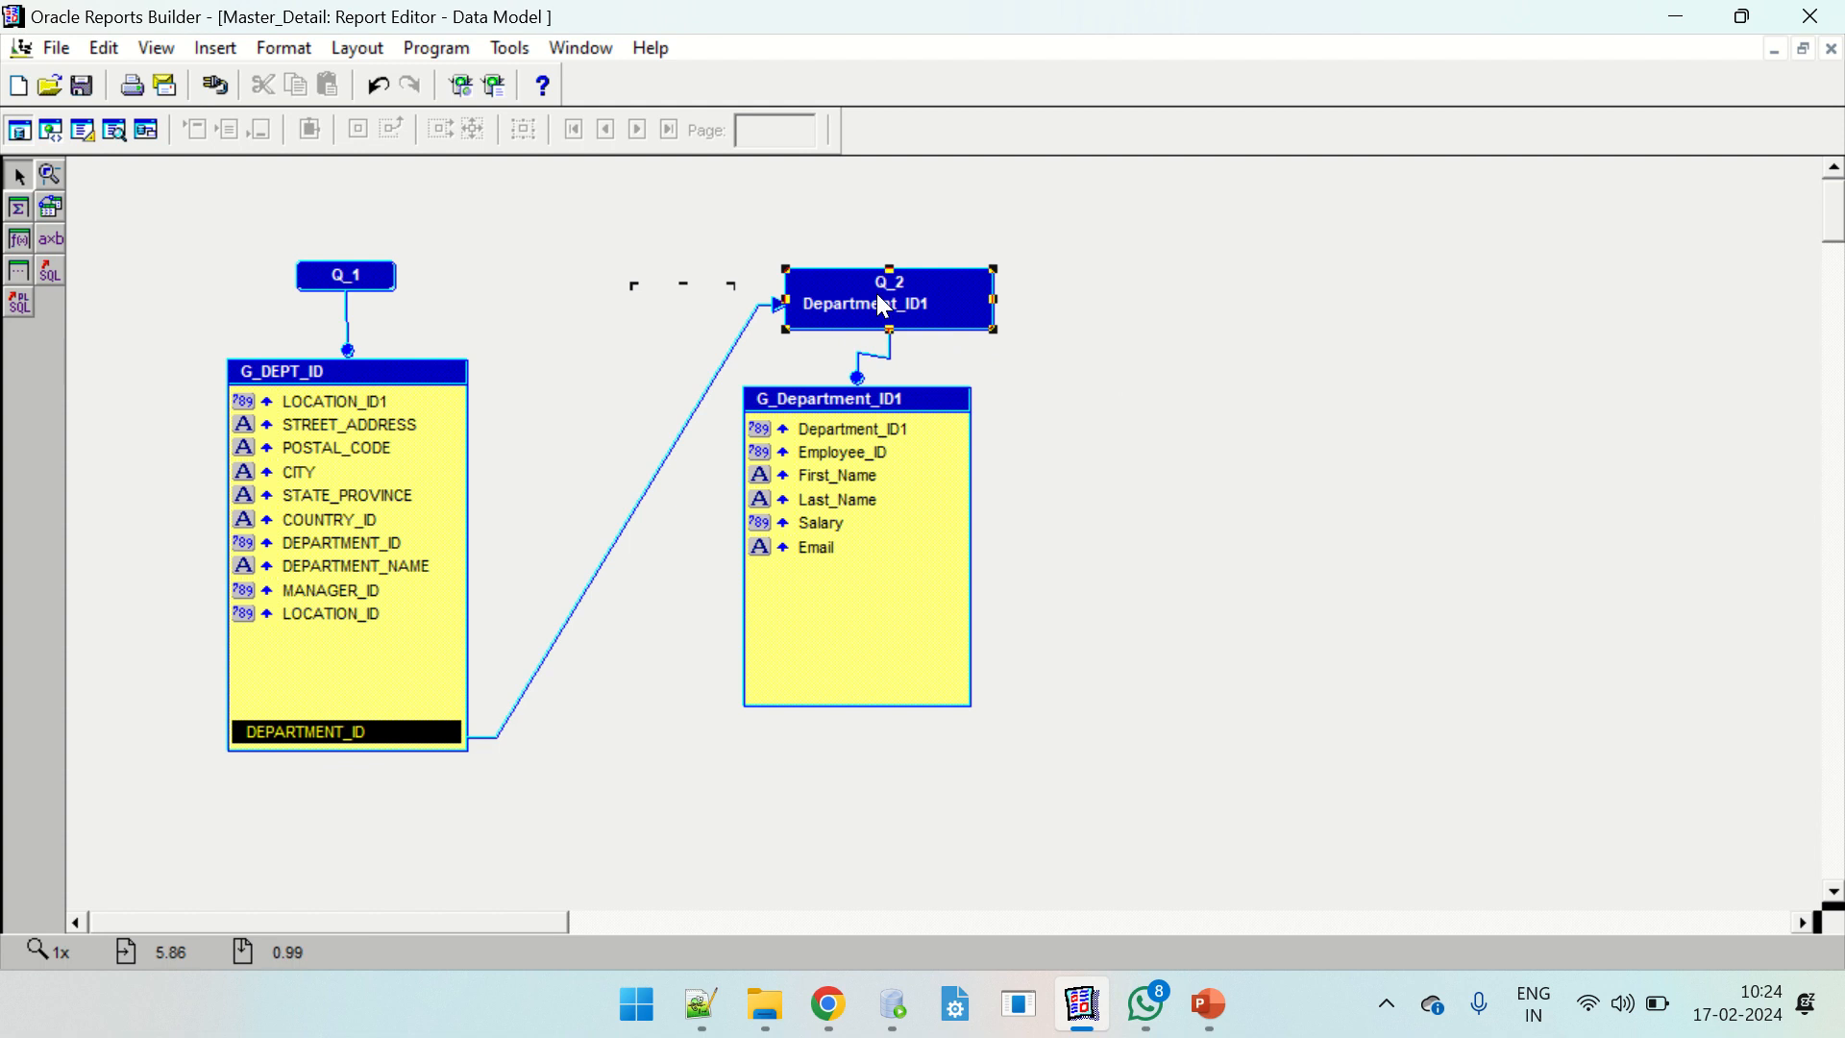
double_click(937, 290)
key("Escape")
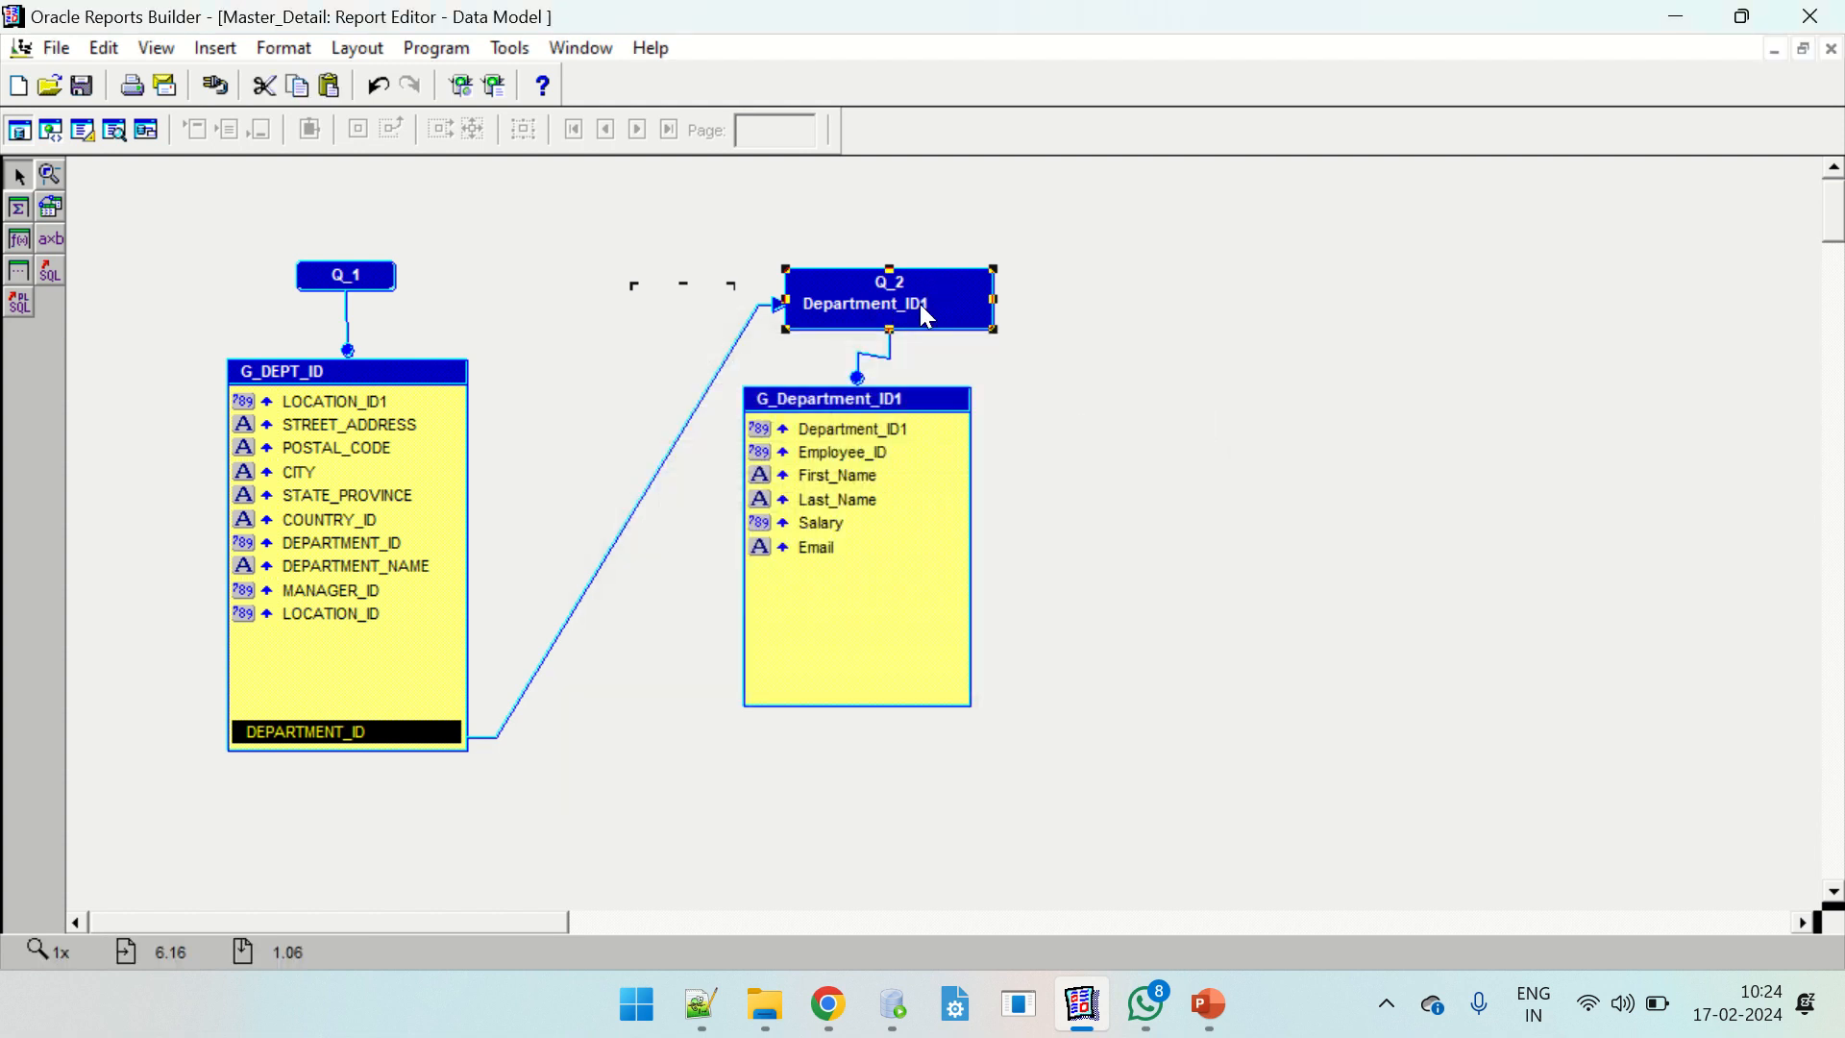
Rename the G_Department_ID1 group to G_Emp_ID in its properties and return to the data model.
left_click(900, 398)
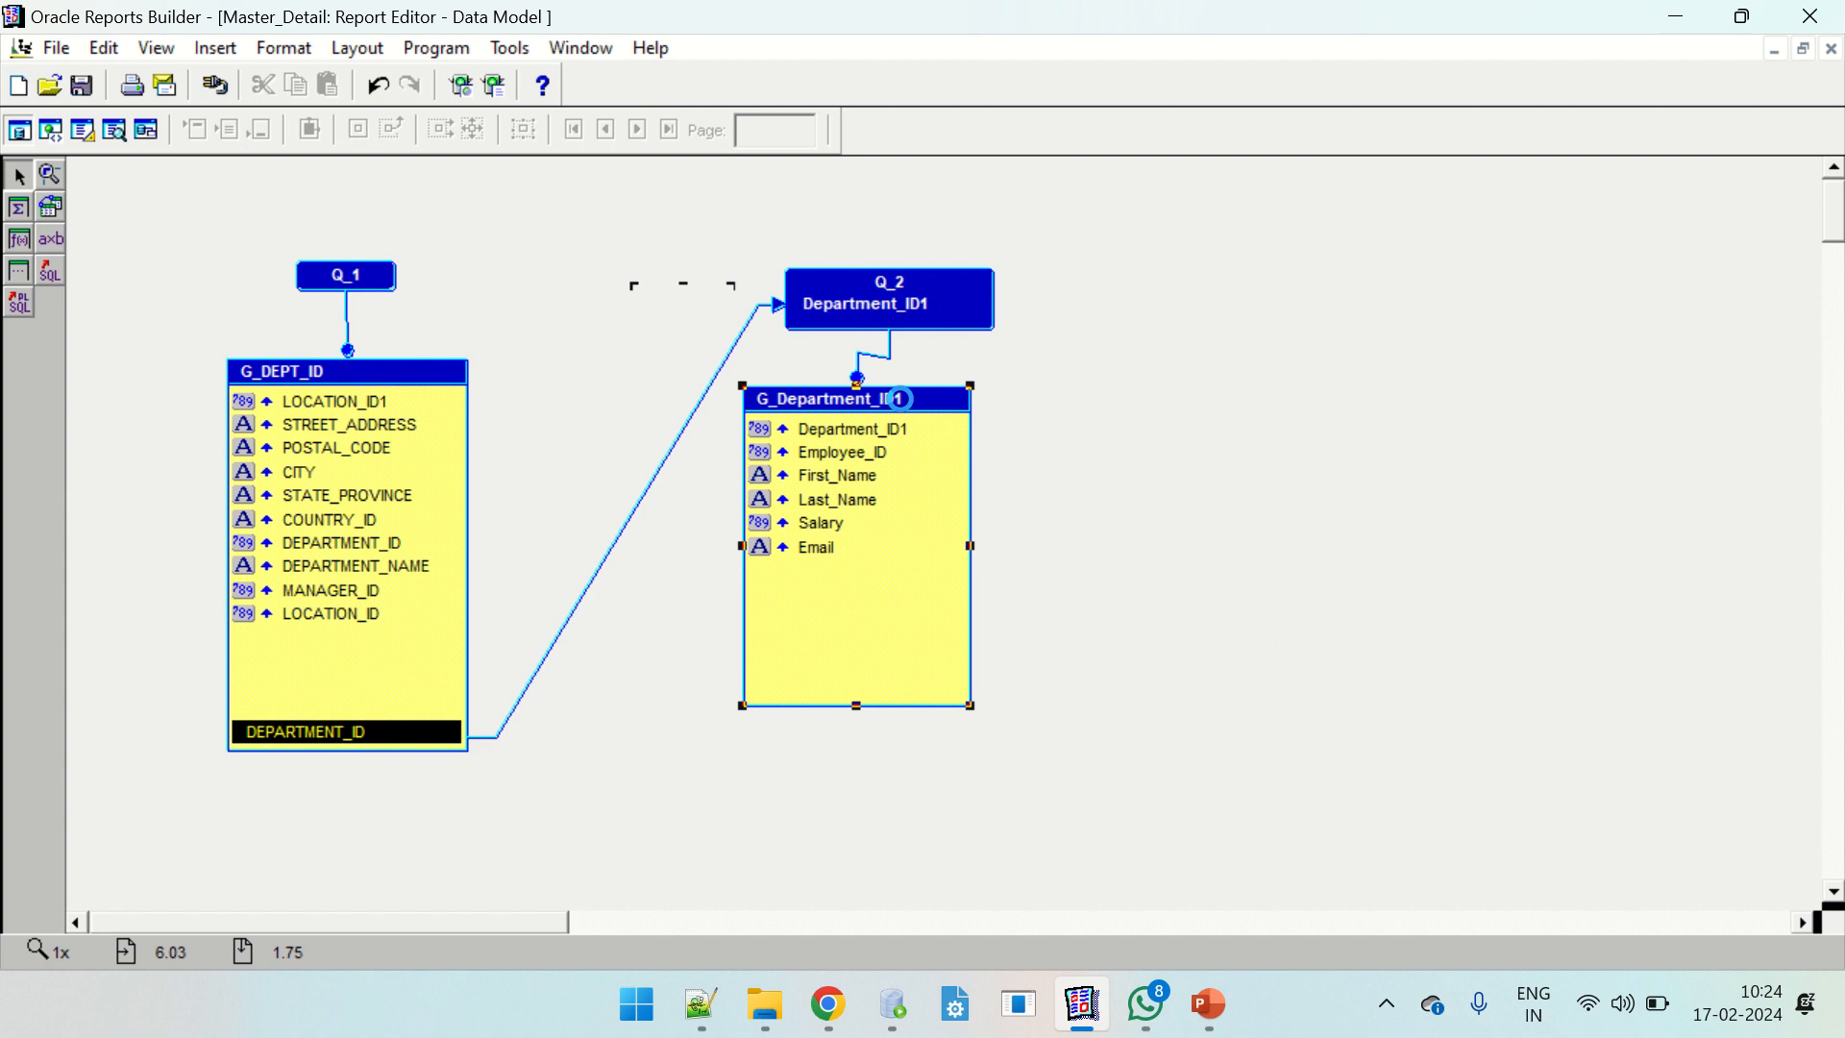
double_click(936, 684)
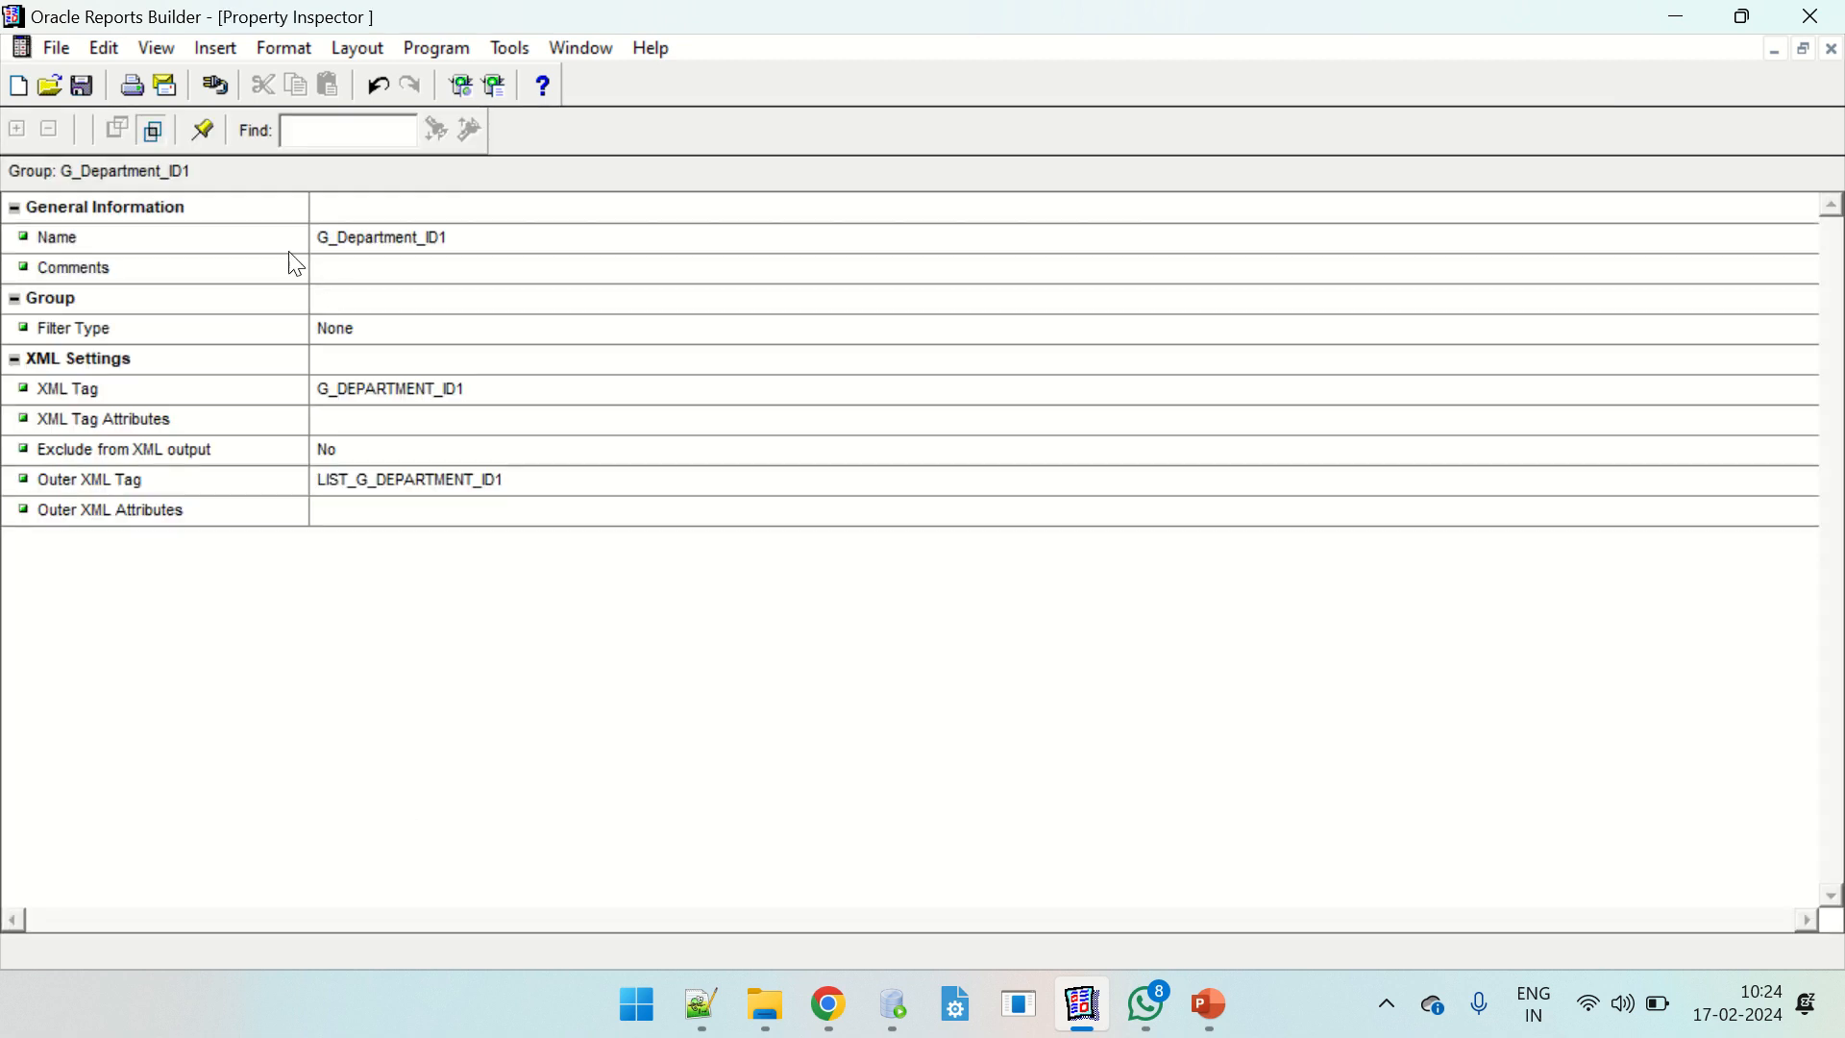
left_click(429, 240)
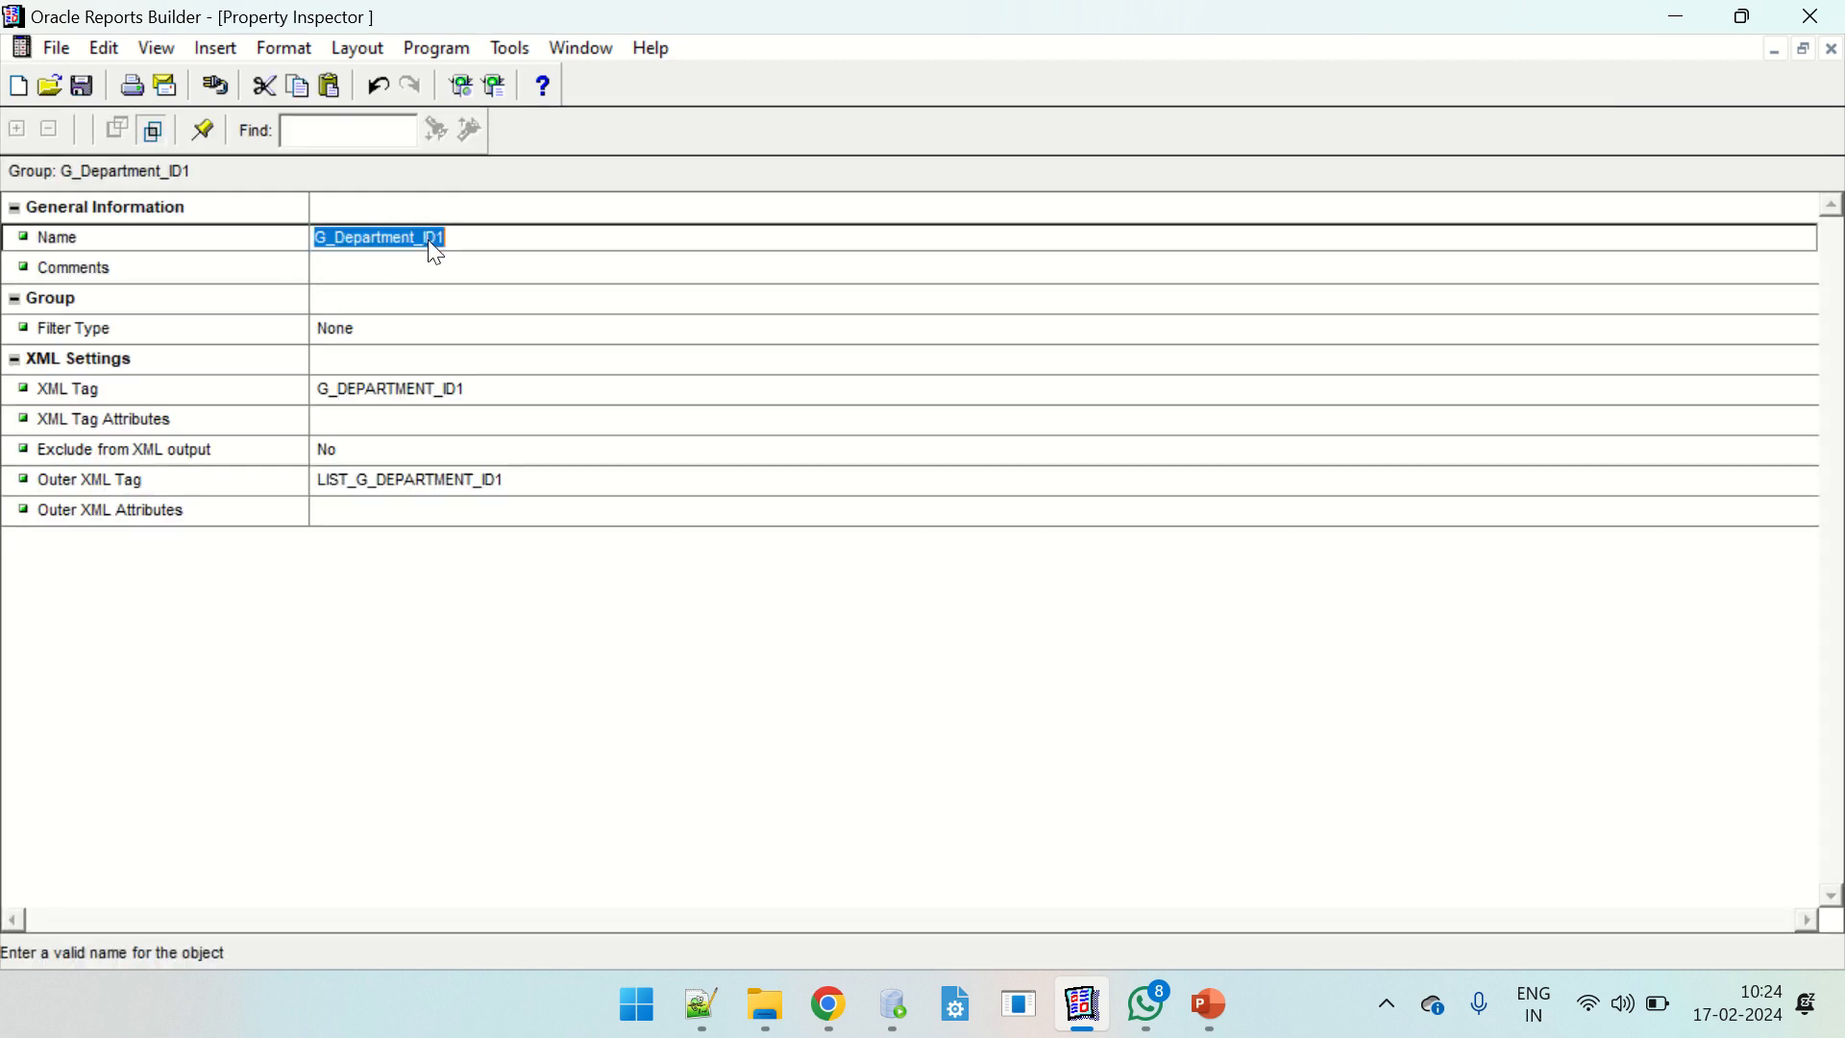
left_click(411, 240)
left_click_drag(336, 237, 429, 238)
type("Emp_ID")
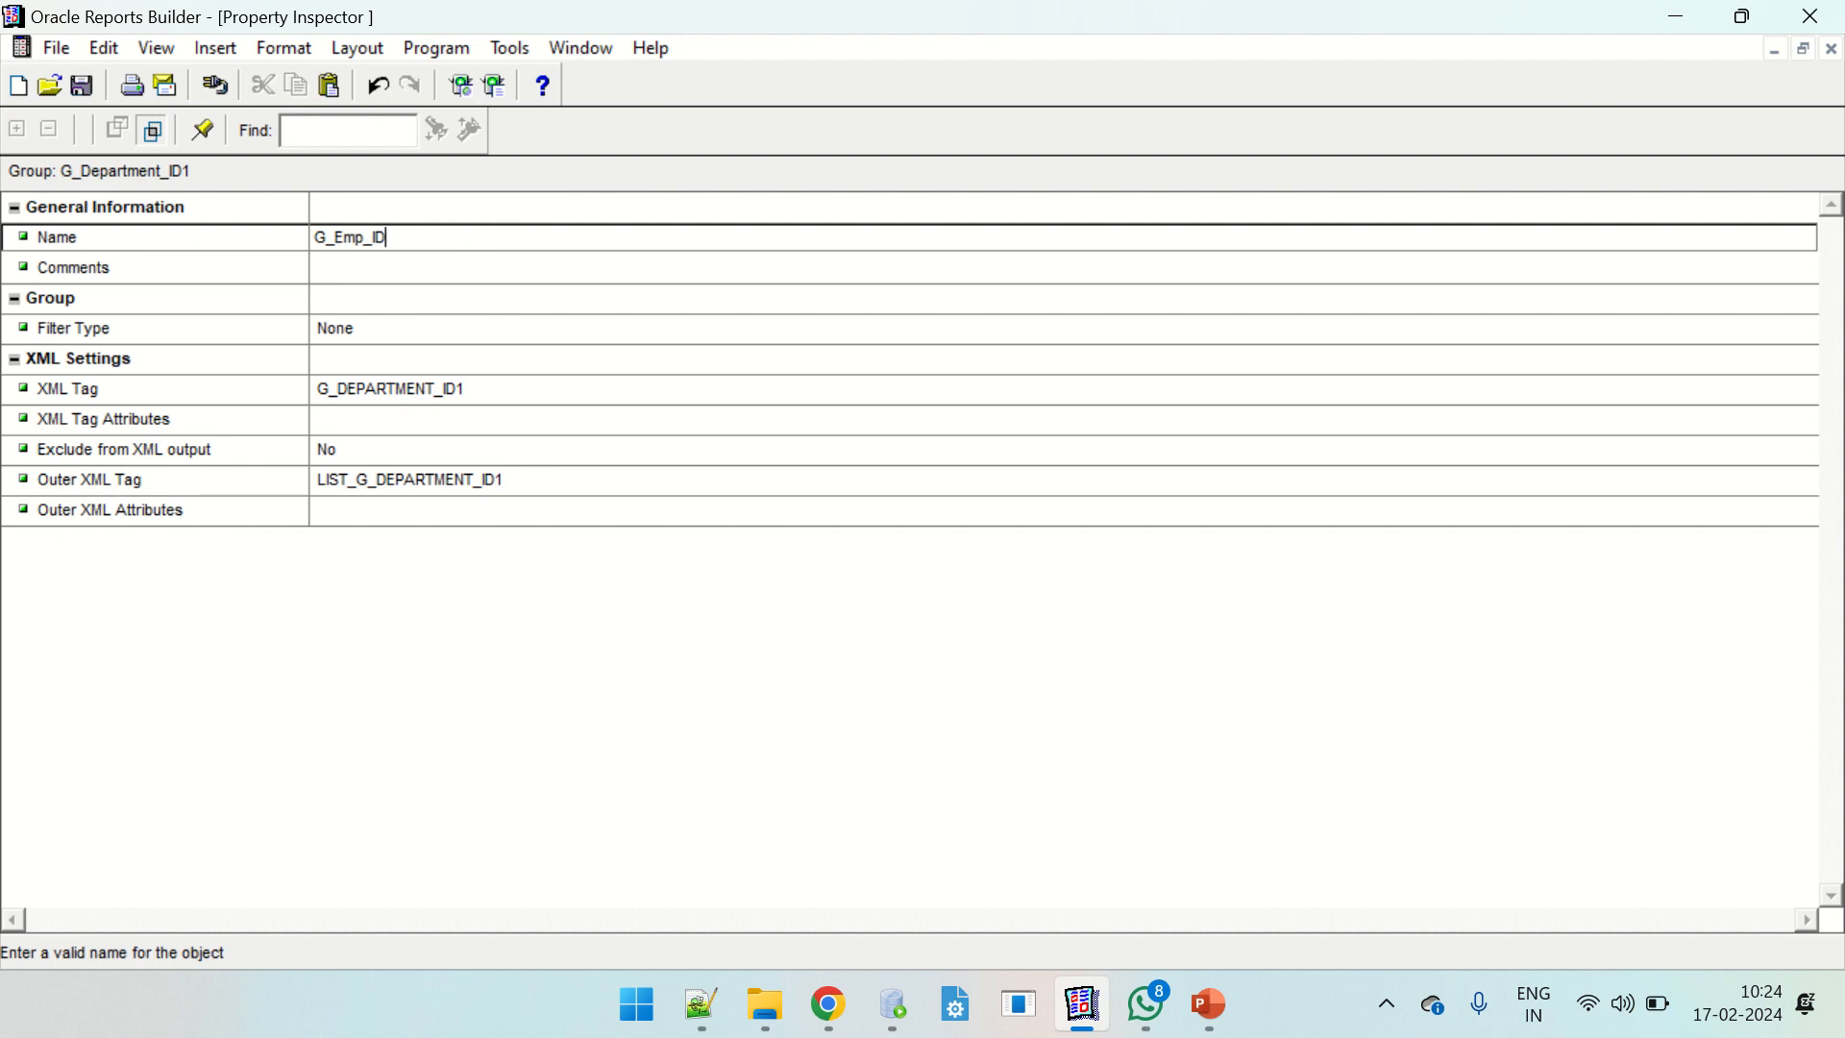
left_click(436, 327)
left_click(1832, 48)
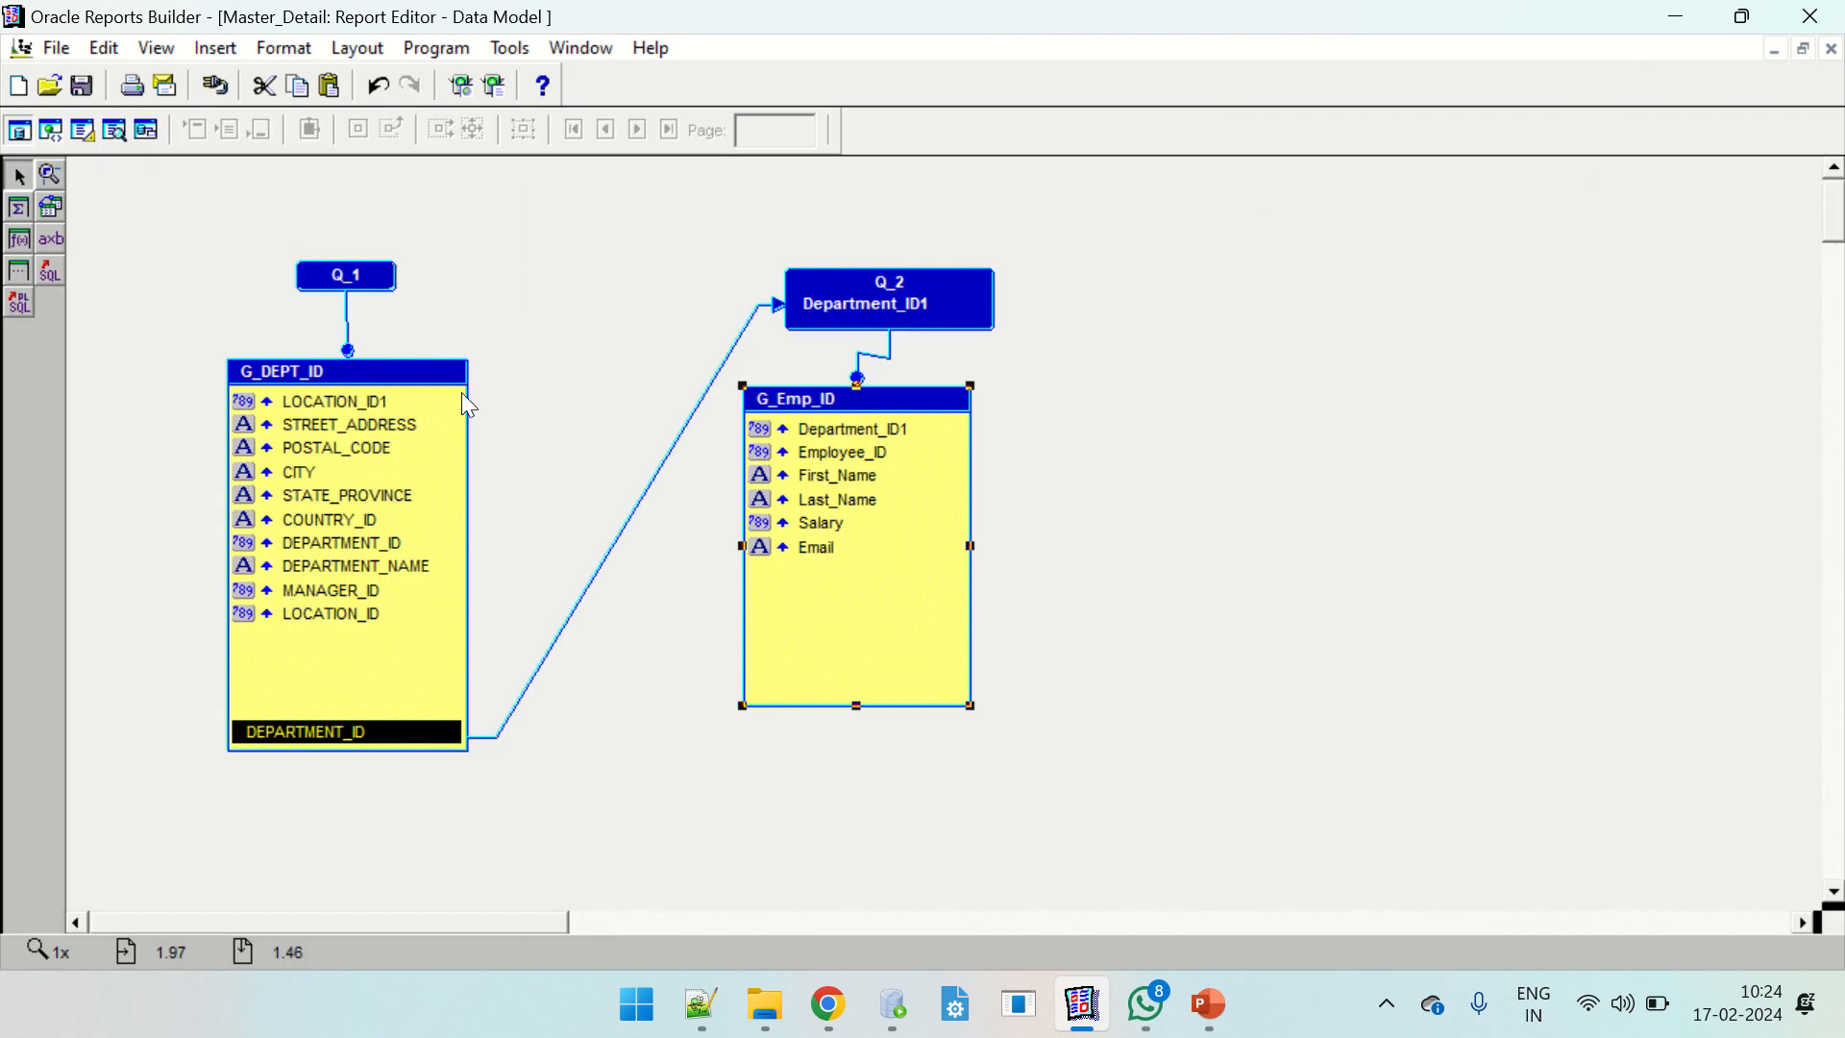
Examine the master group G_DEPT_ID and the detail group G_Emp_ID with their queries in the data model.
left_click(385, 378)
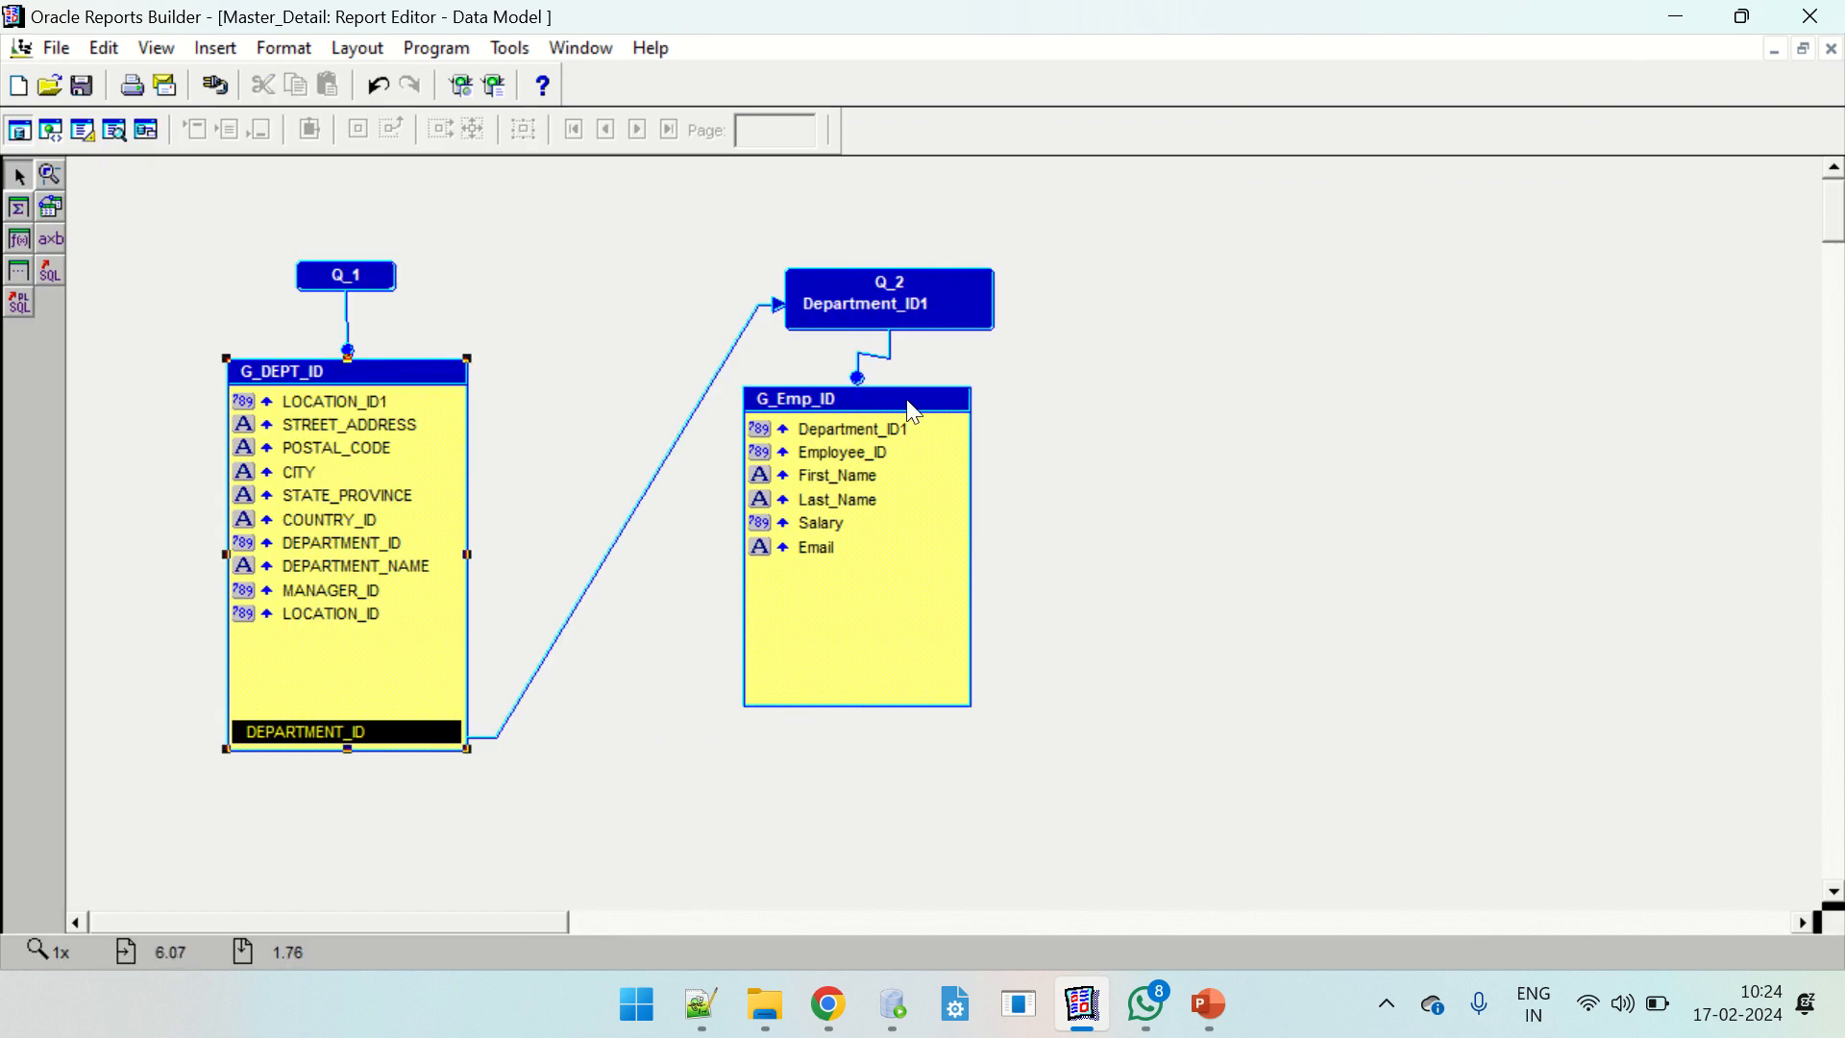
left_click(913, 412)
left_click(1205, 477)
left_click(347, 432)
left_click(849, 450)
left_click(1077, 567)
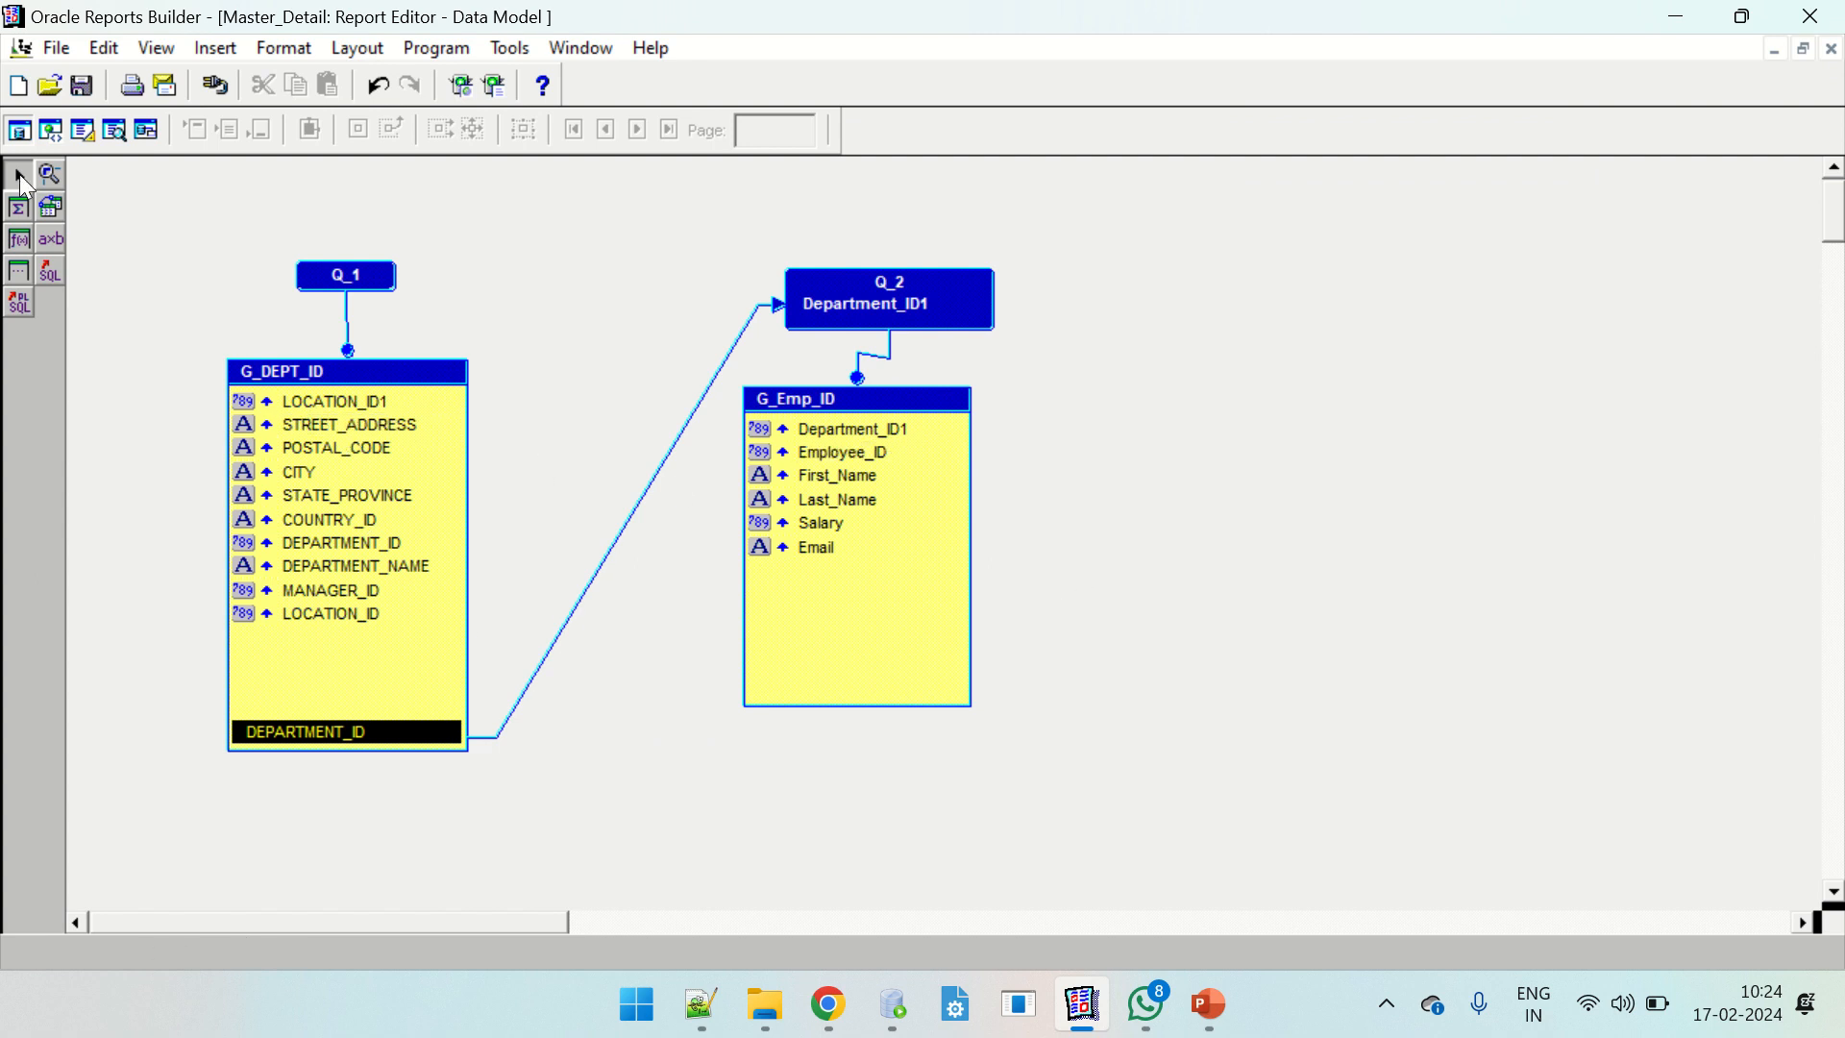
left_click(83, 129)
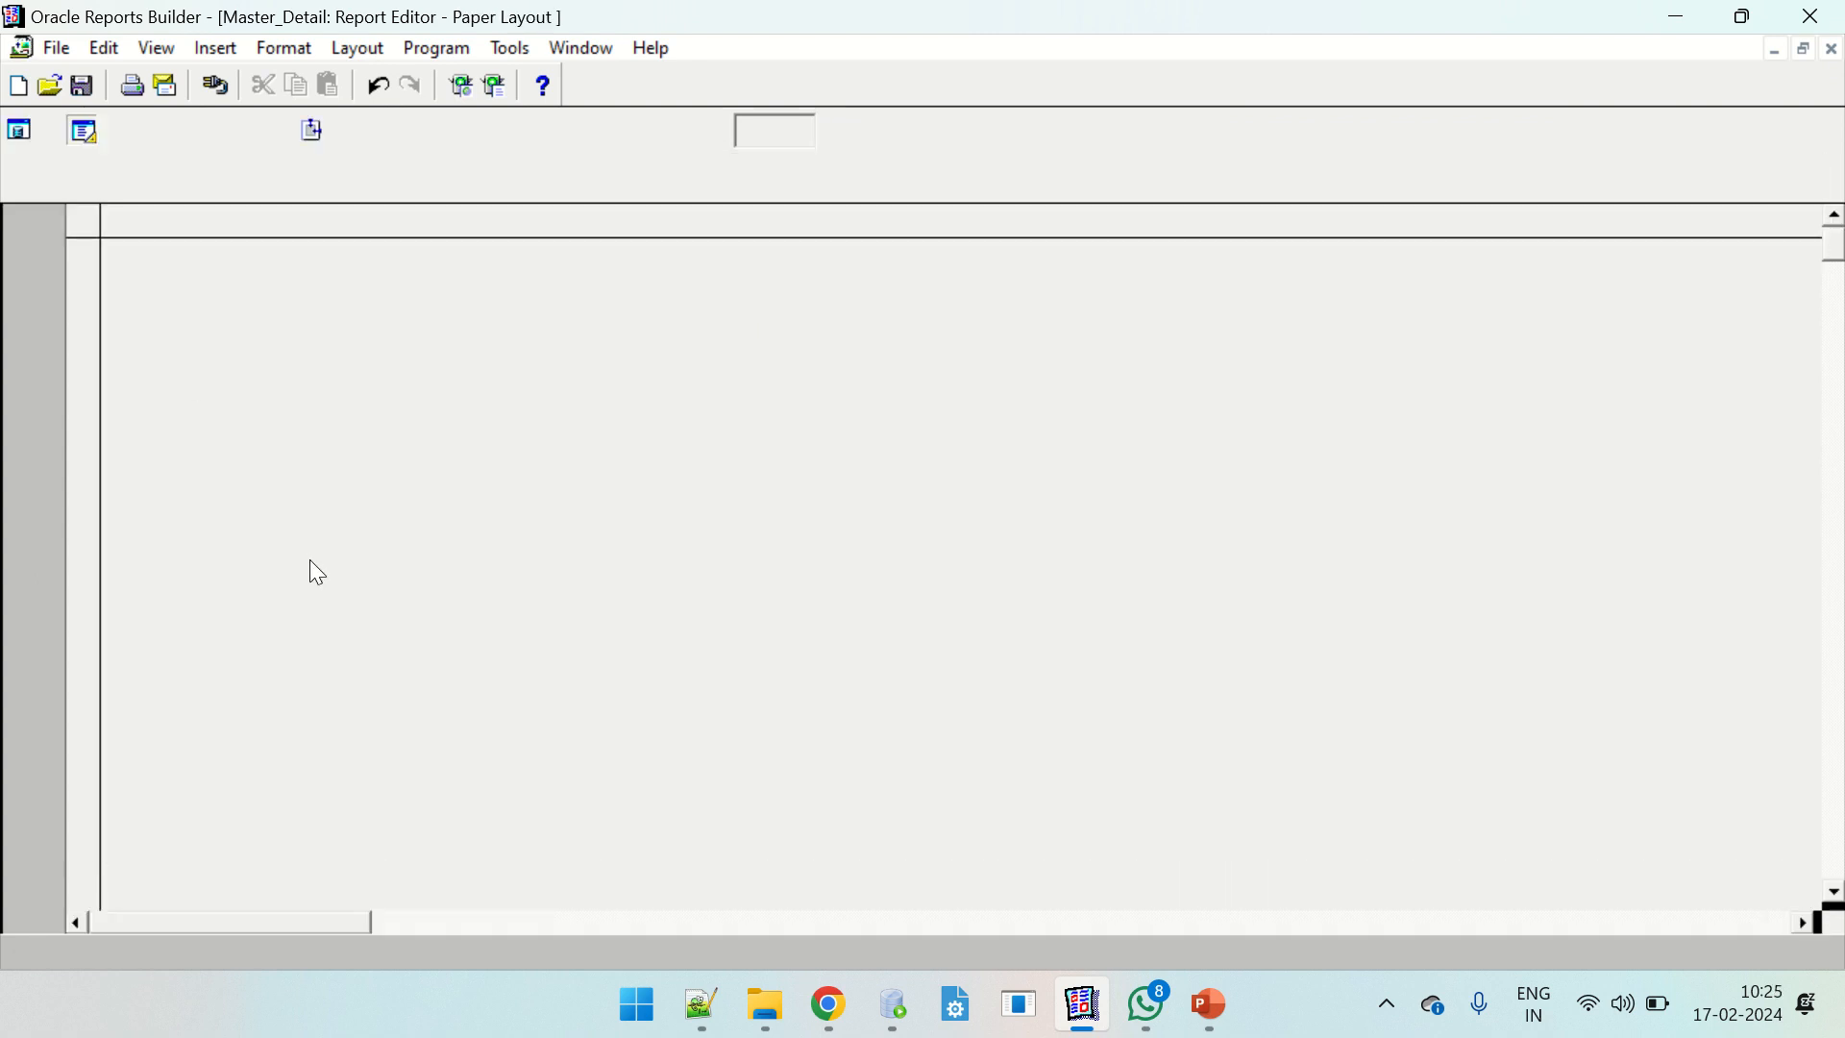
left_click(20, 129)
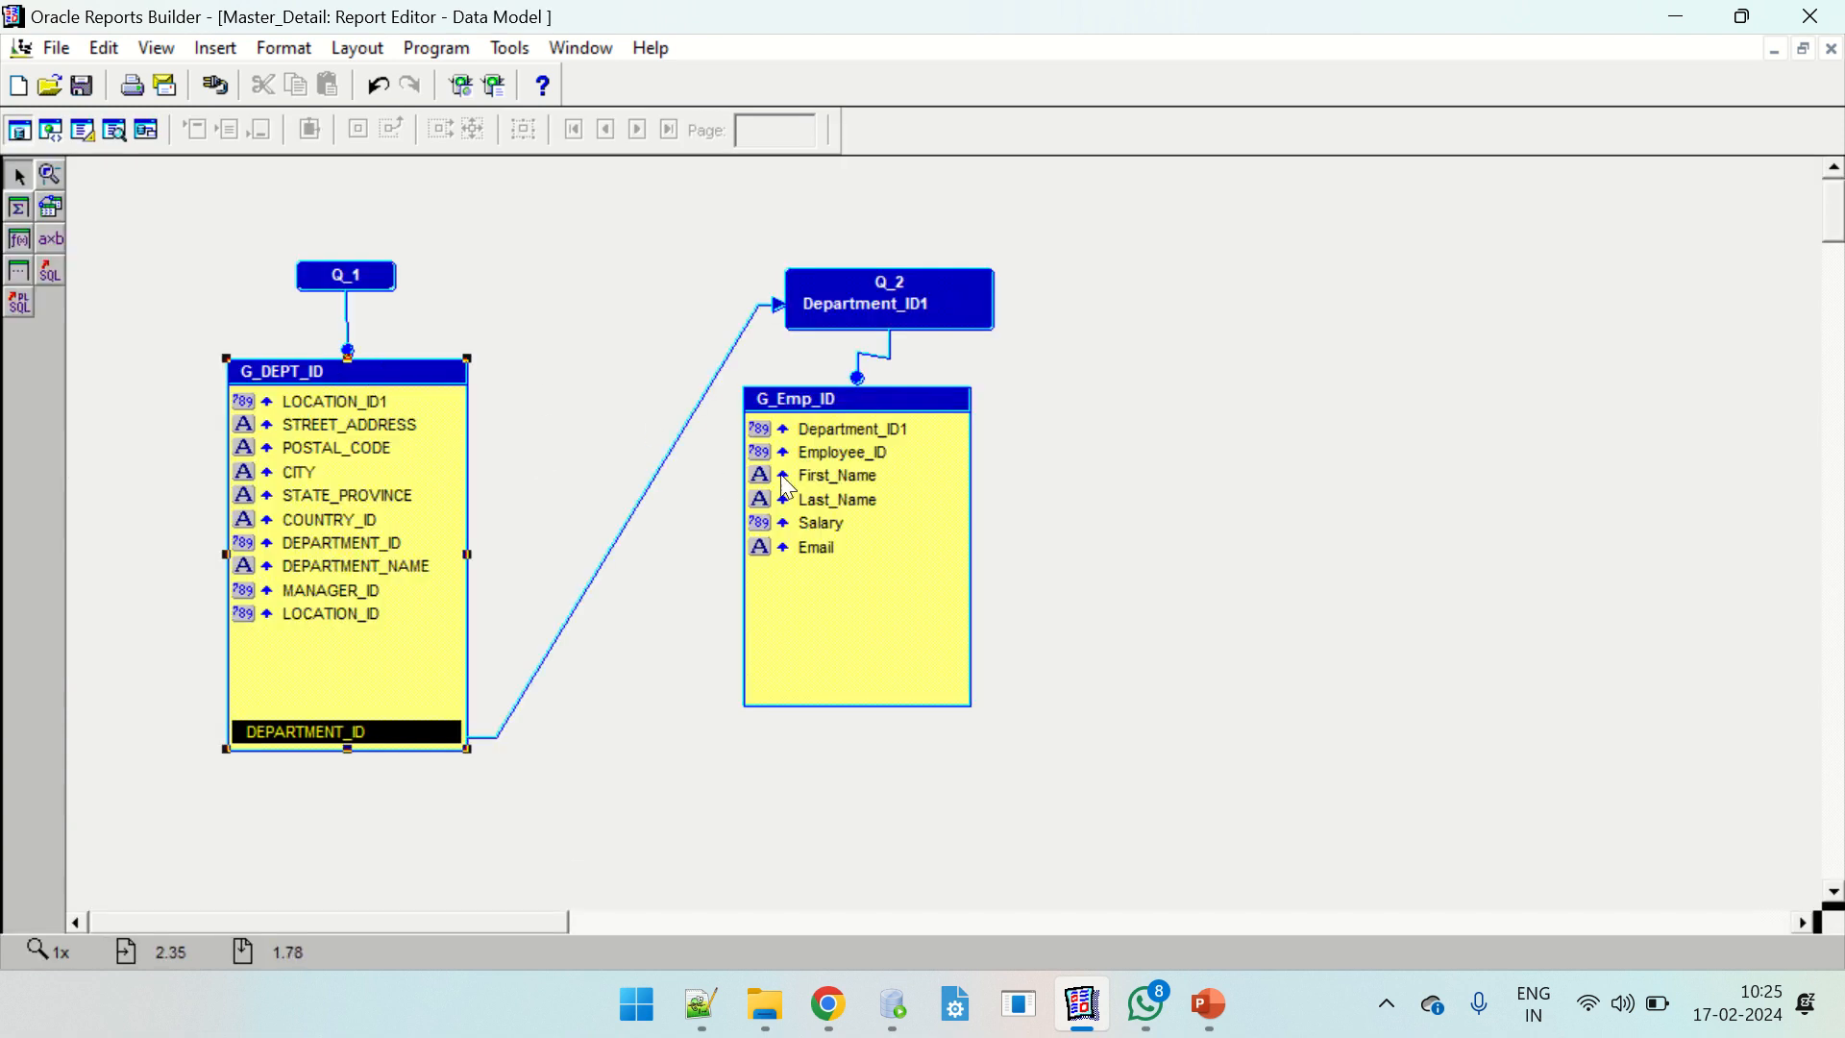
left_click(822, 402)
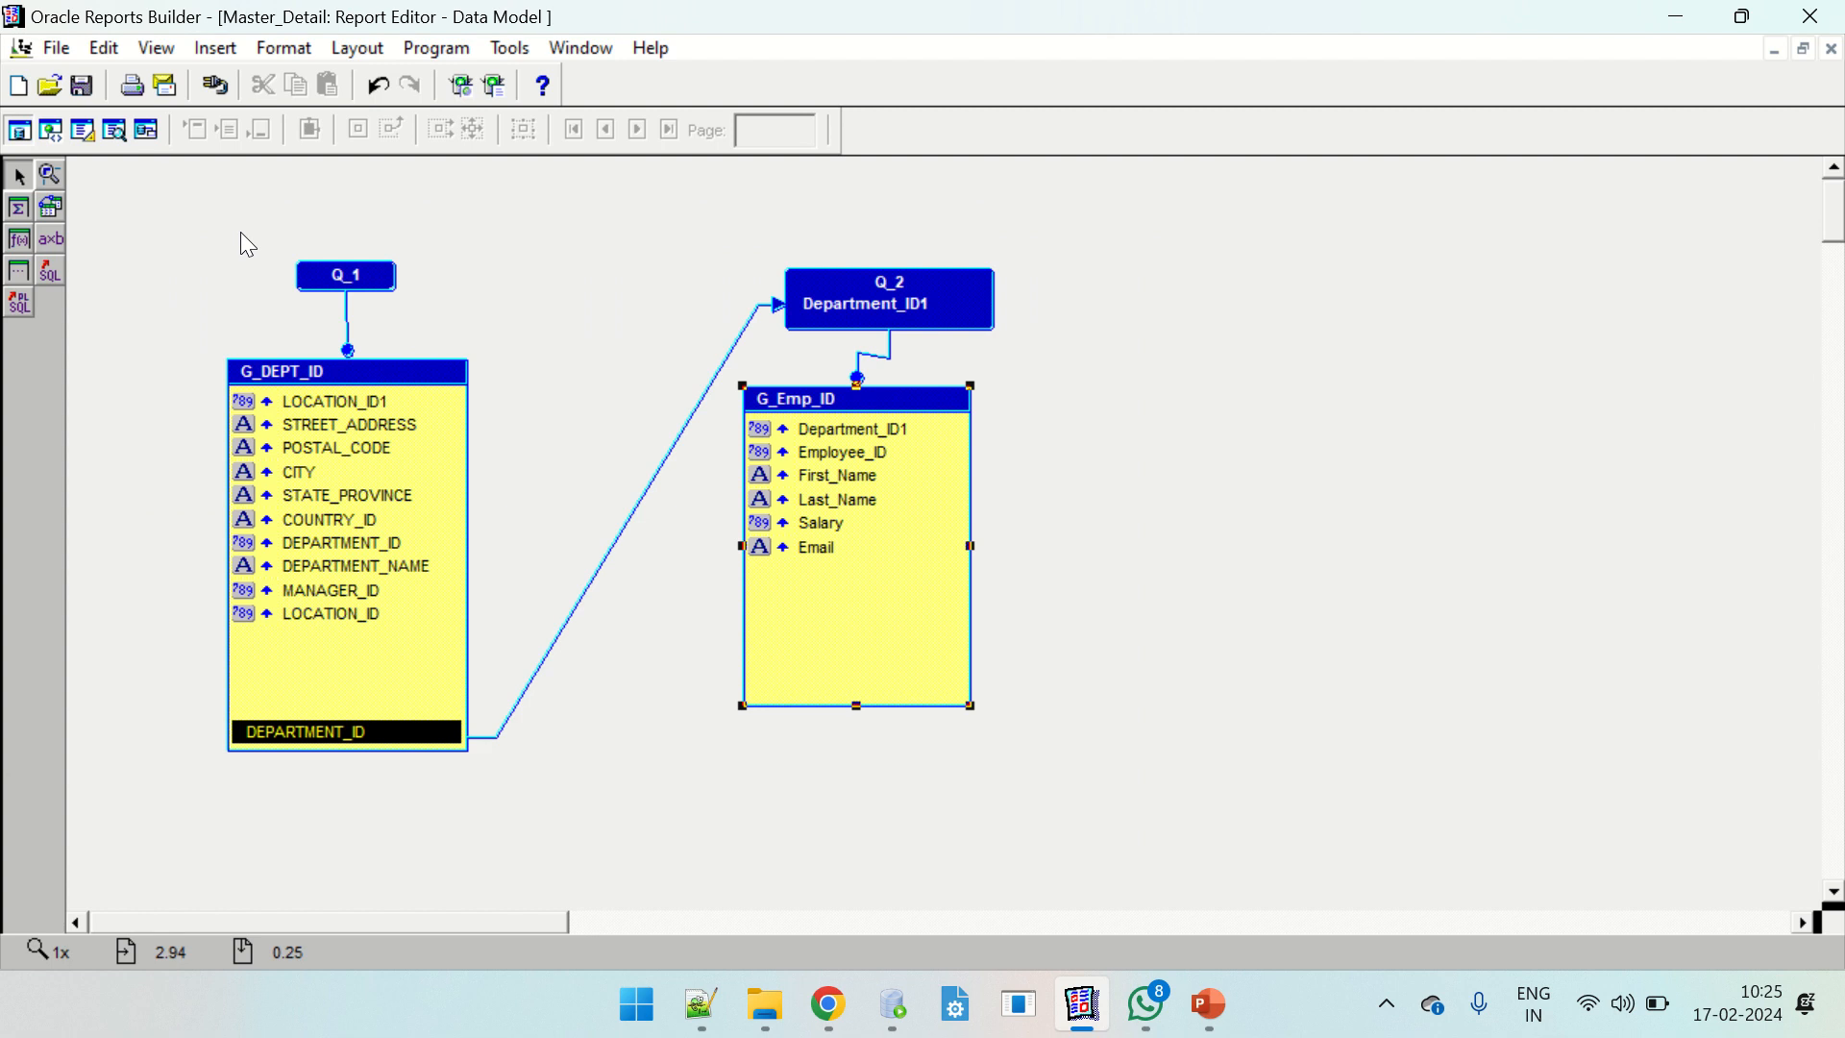
left_click_drag(476, 190, 143, 816)
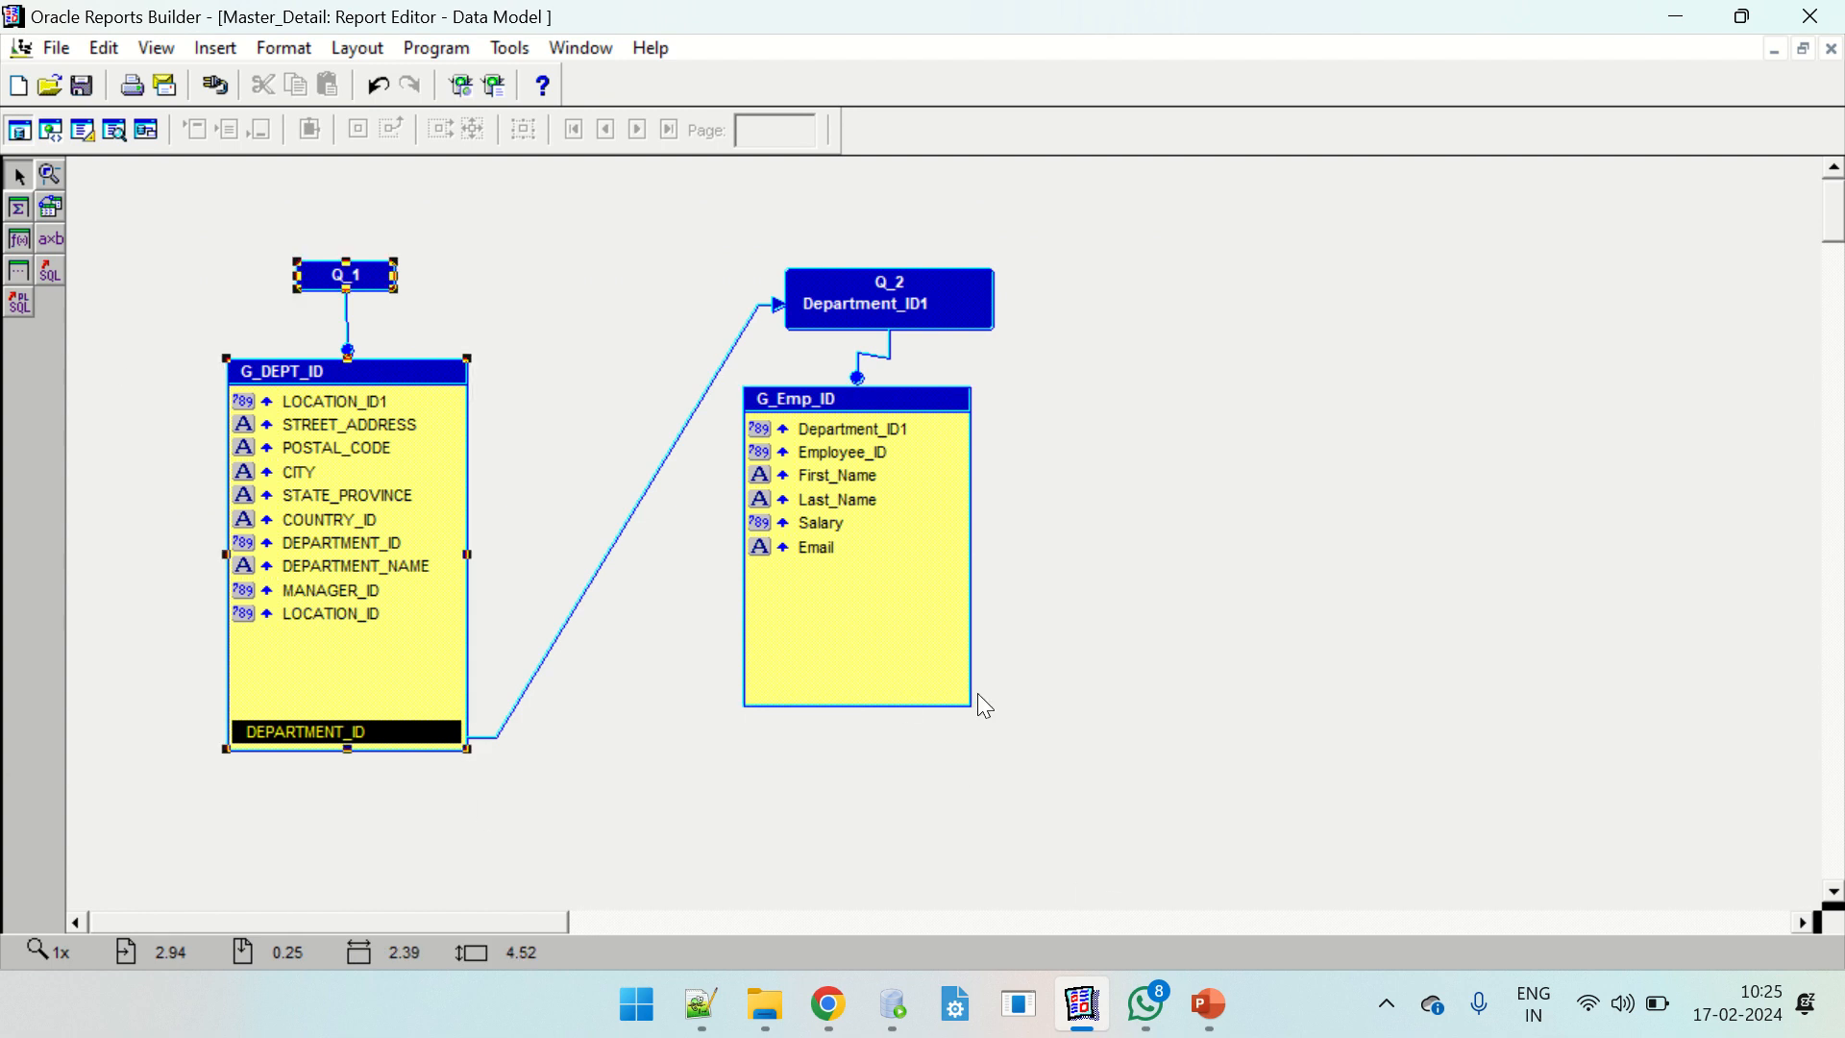
left_click_drag(996, 865, 719, 255)
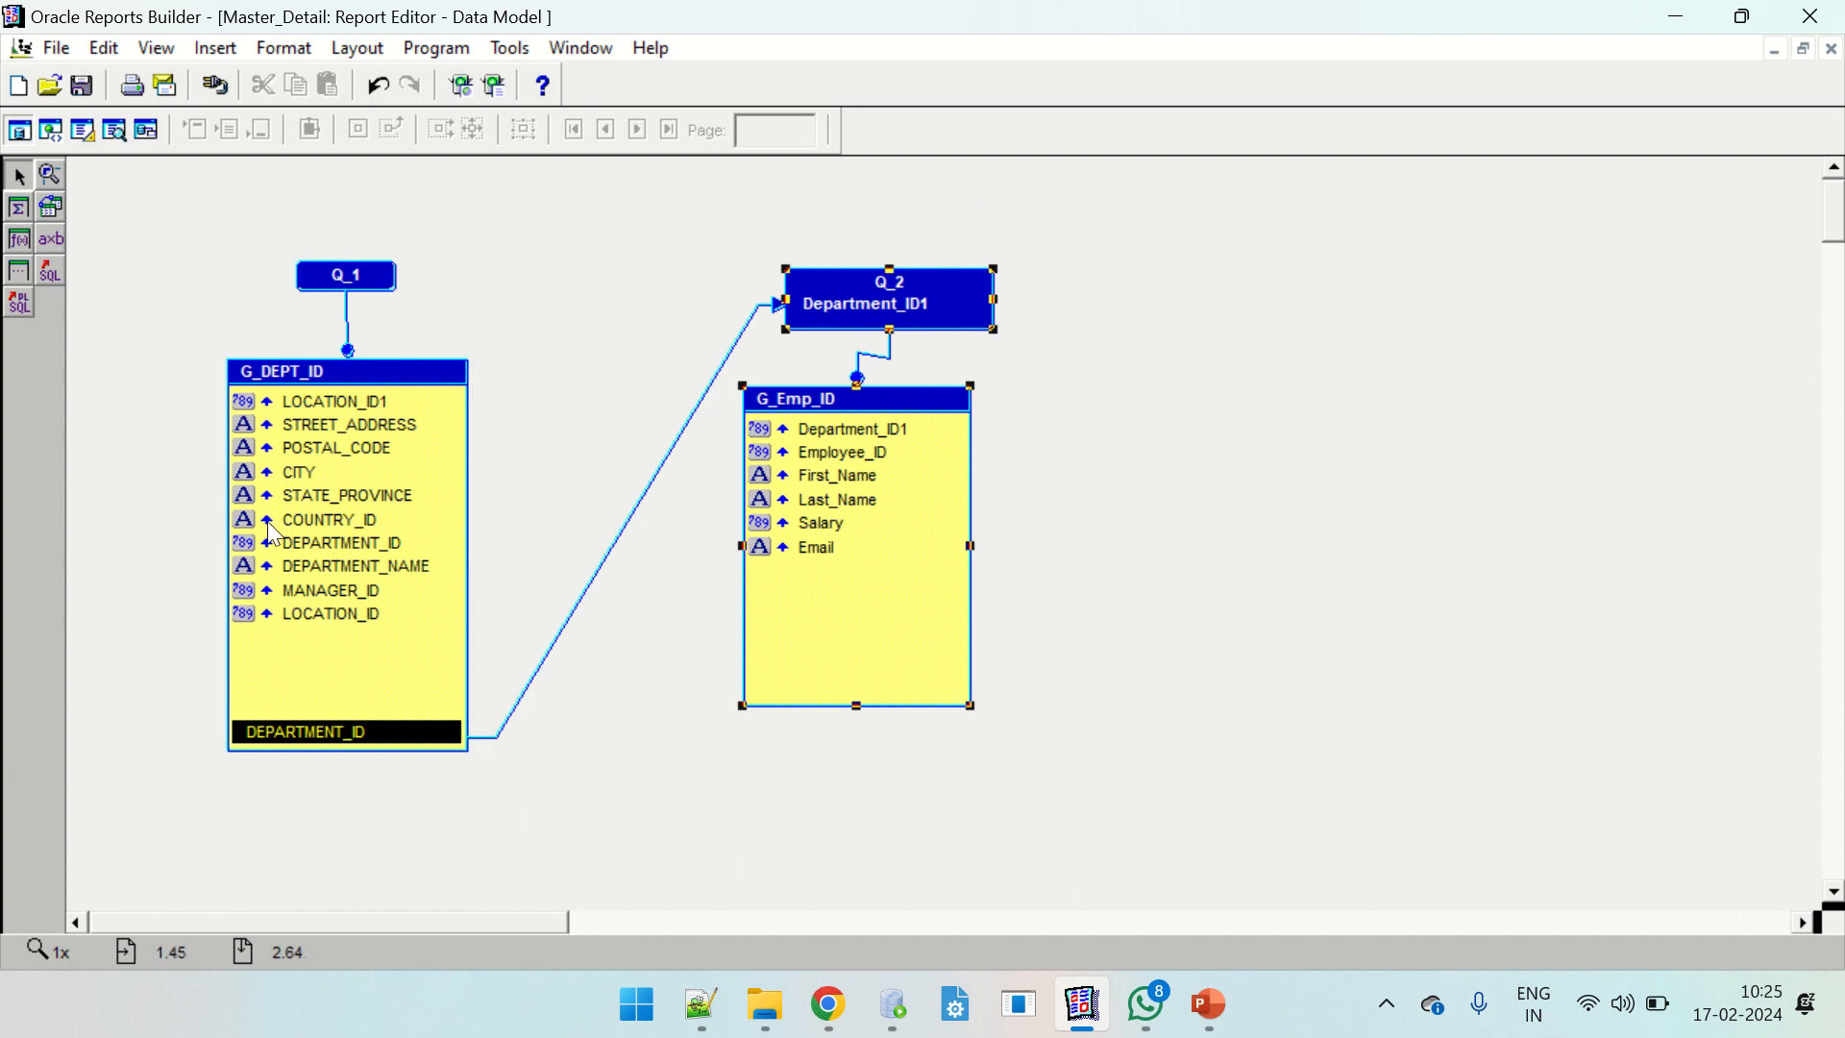
left_click(544, 231)
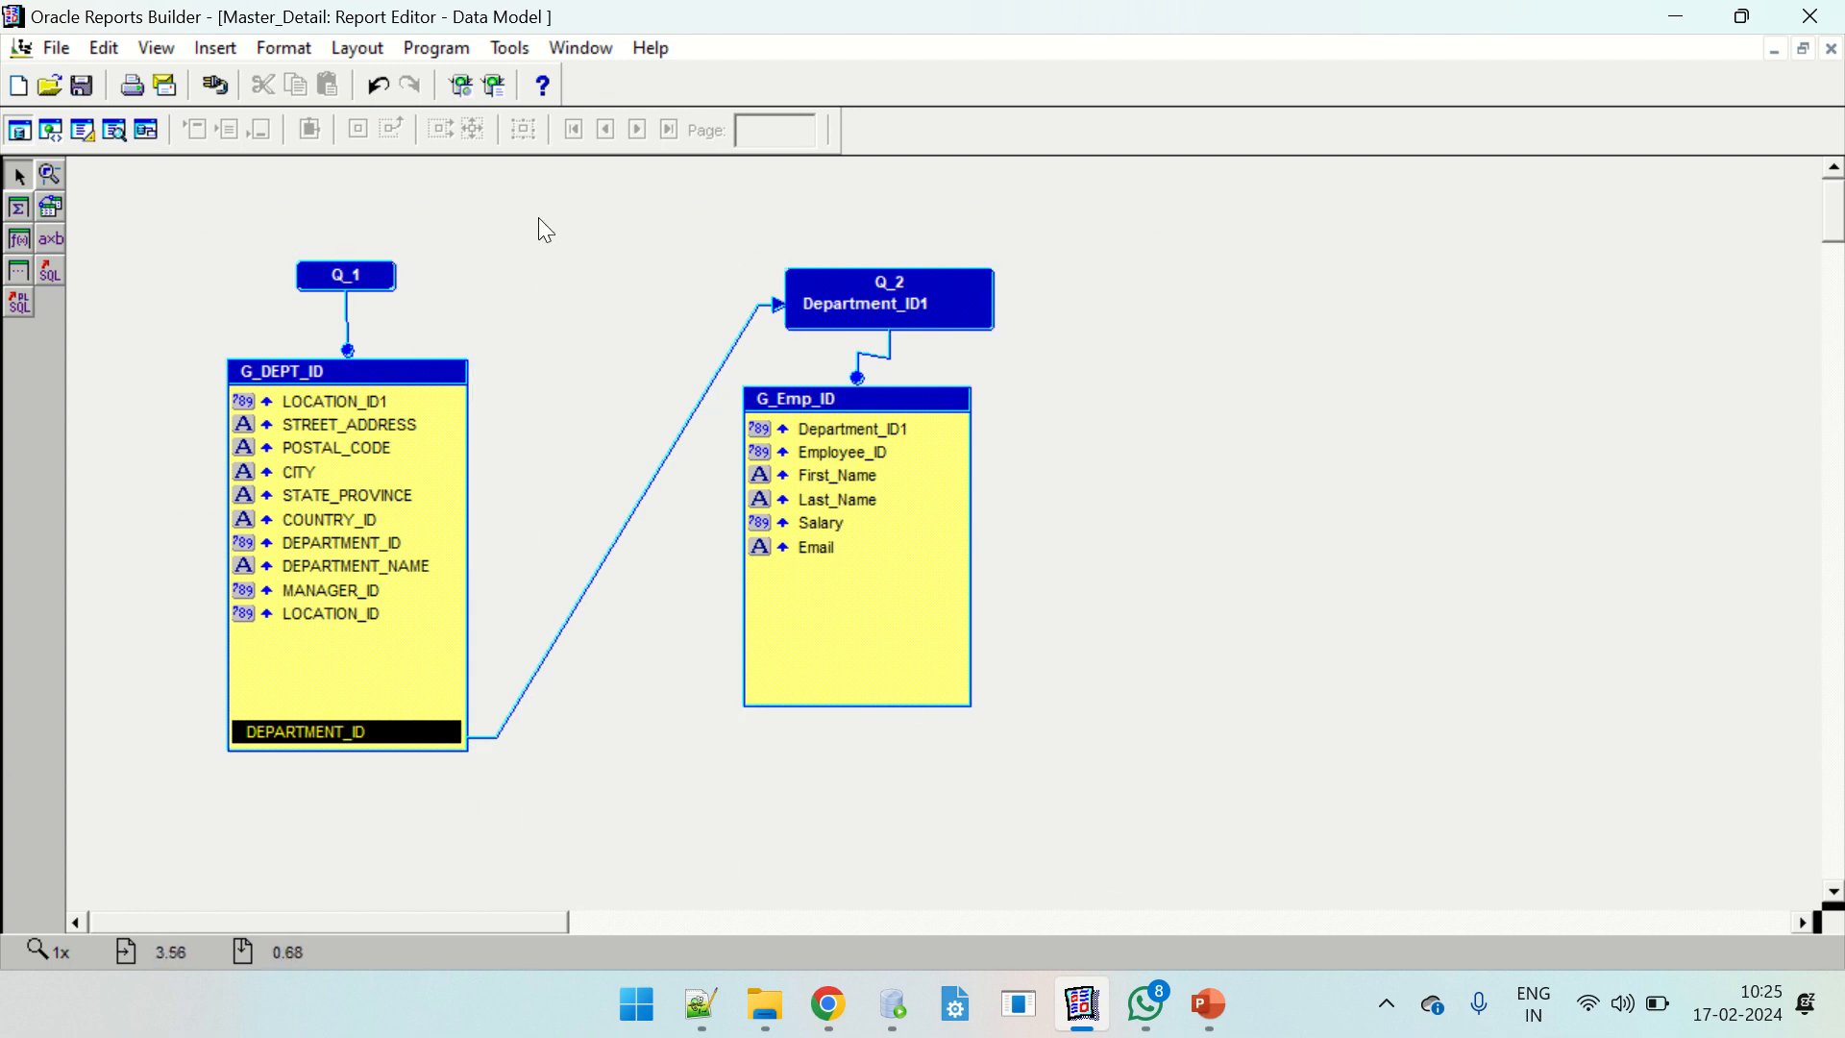
In the paper layout, extend the outer frame down to about 3.2 and the inner department frame to about 1.75 on the ruler.
left_click(82, 129)
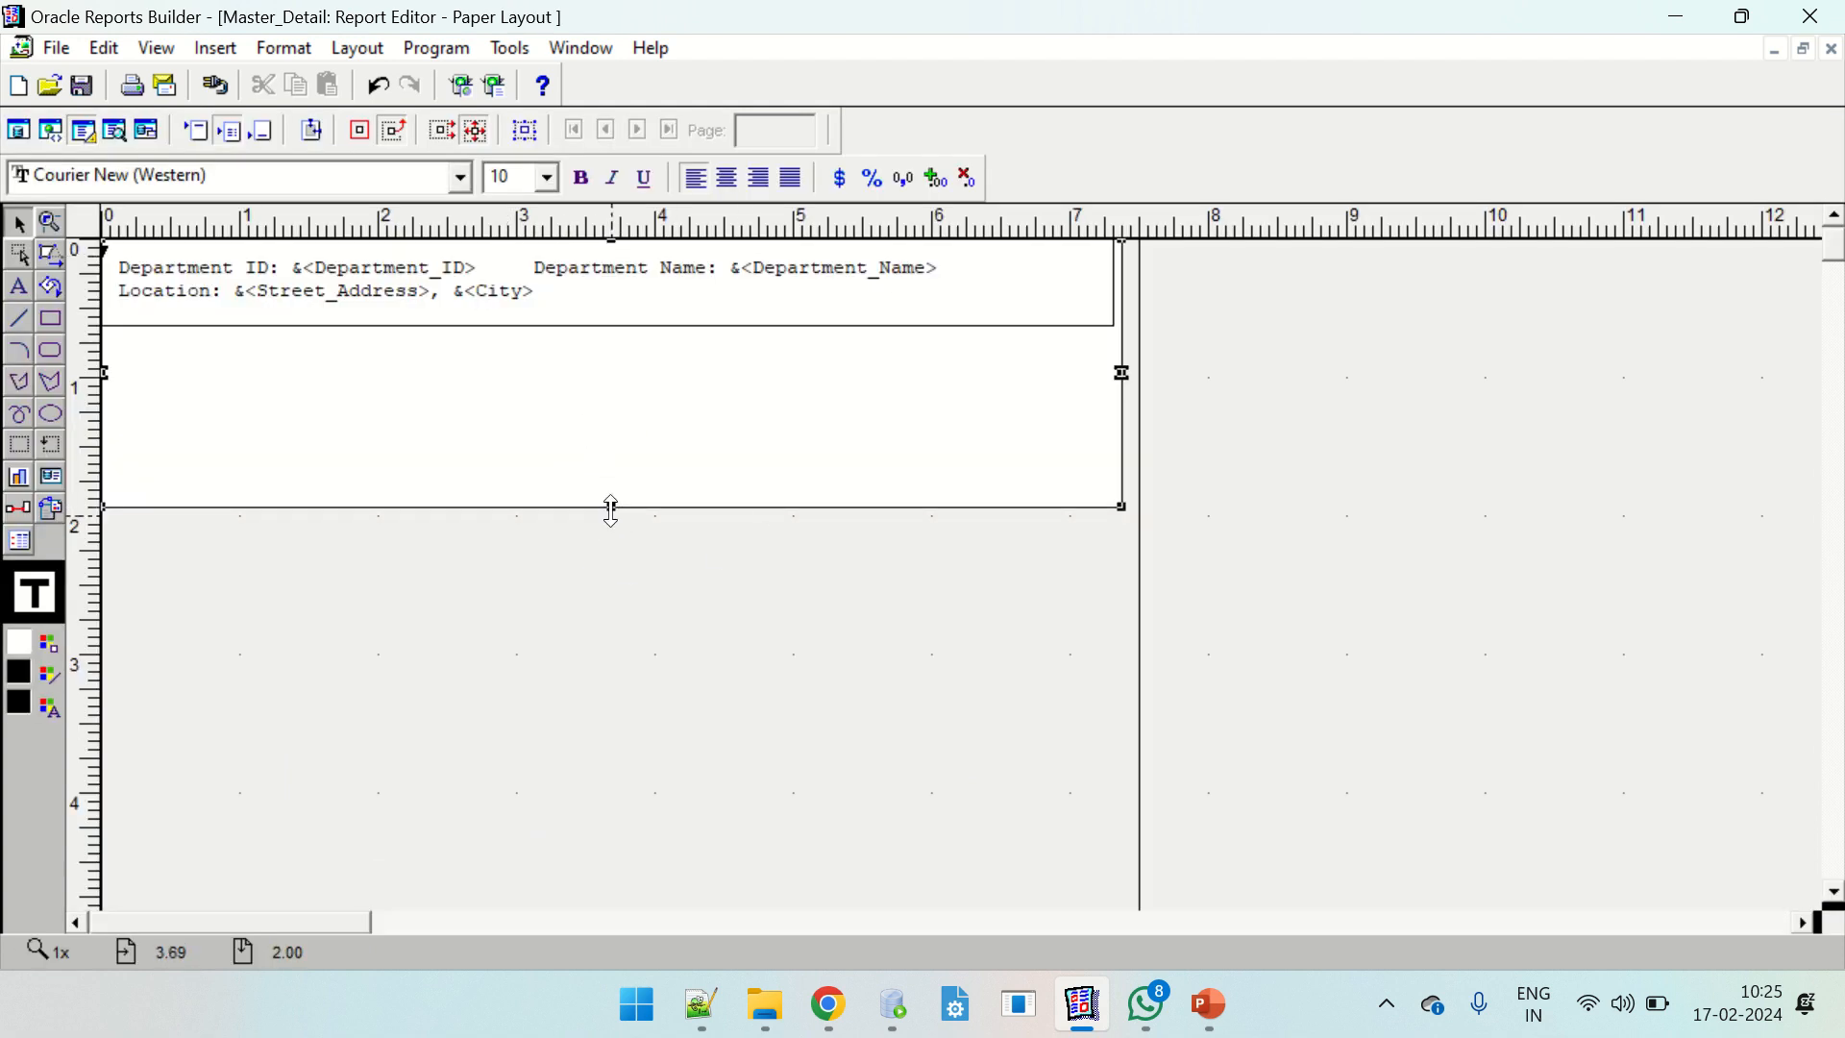
left_click_drag(611, 510, 611, 679)
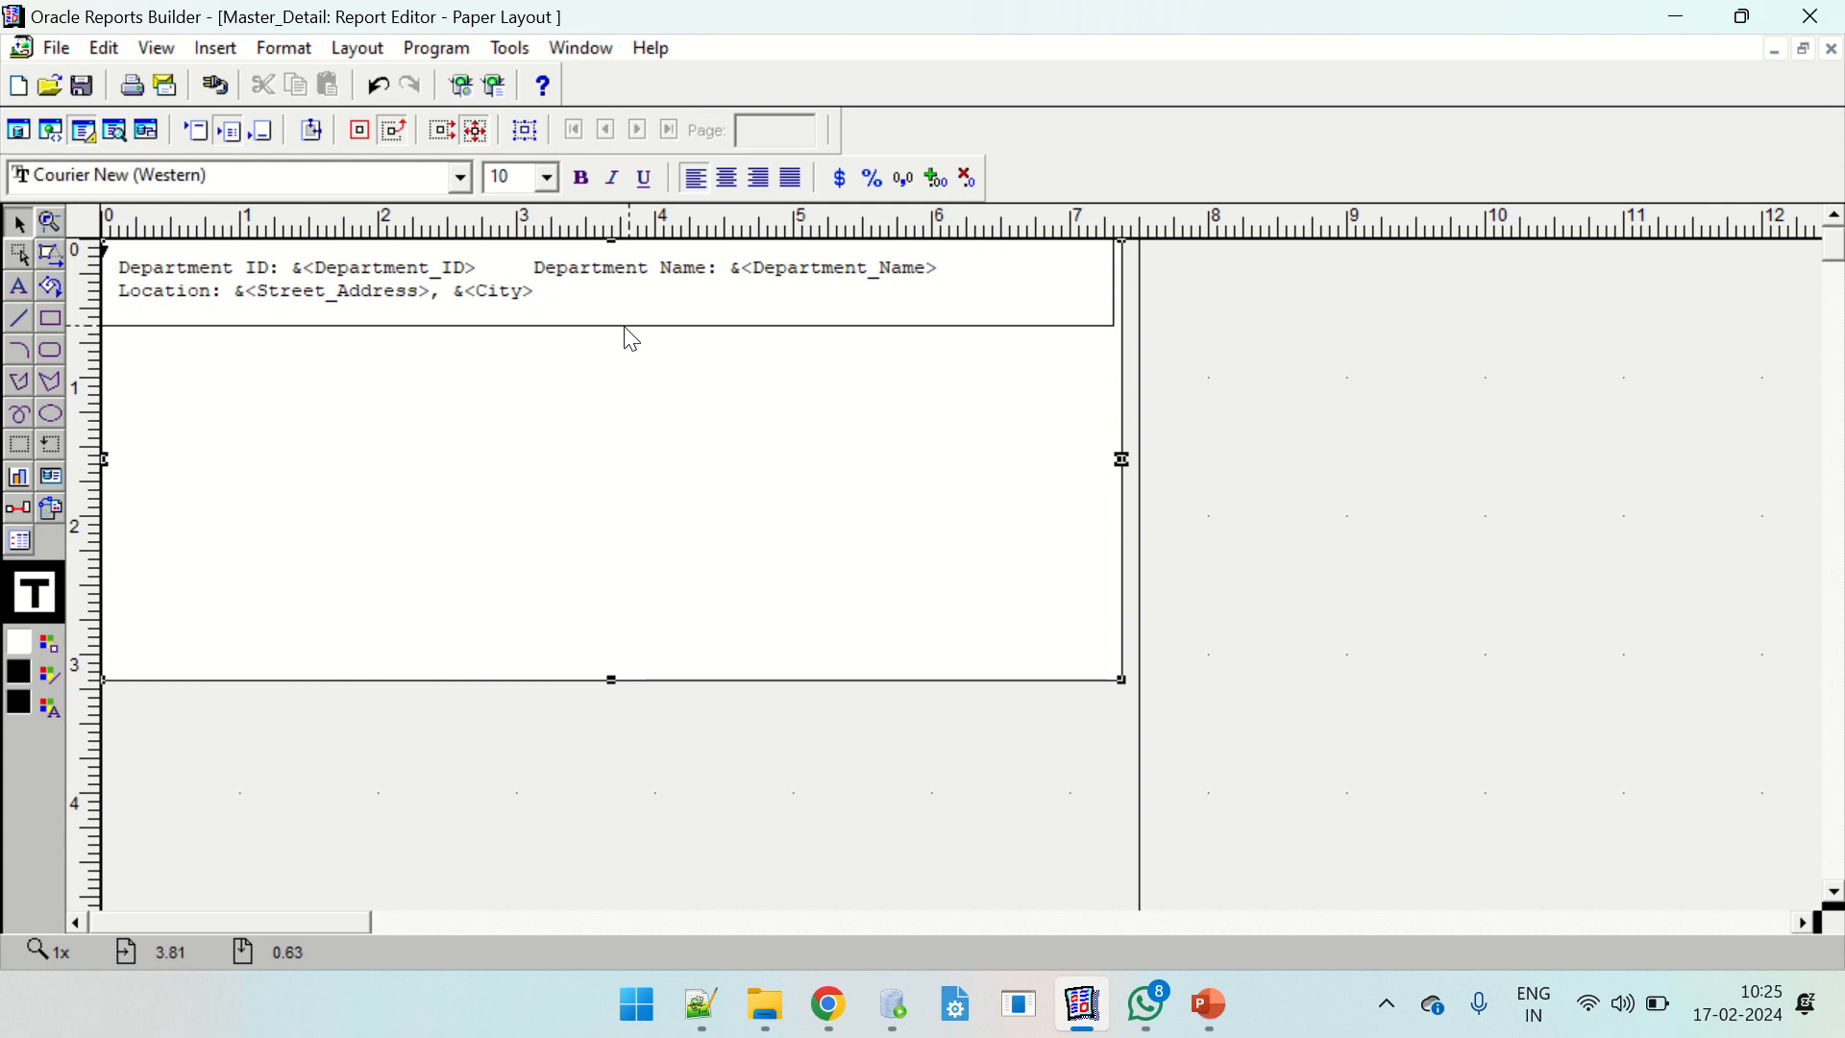
left_click(625, 326)
left_click_drag(610, 327, 613, 480)
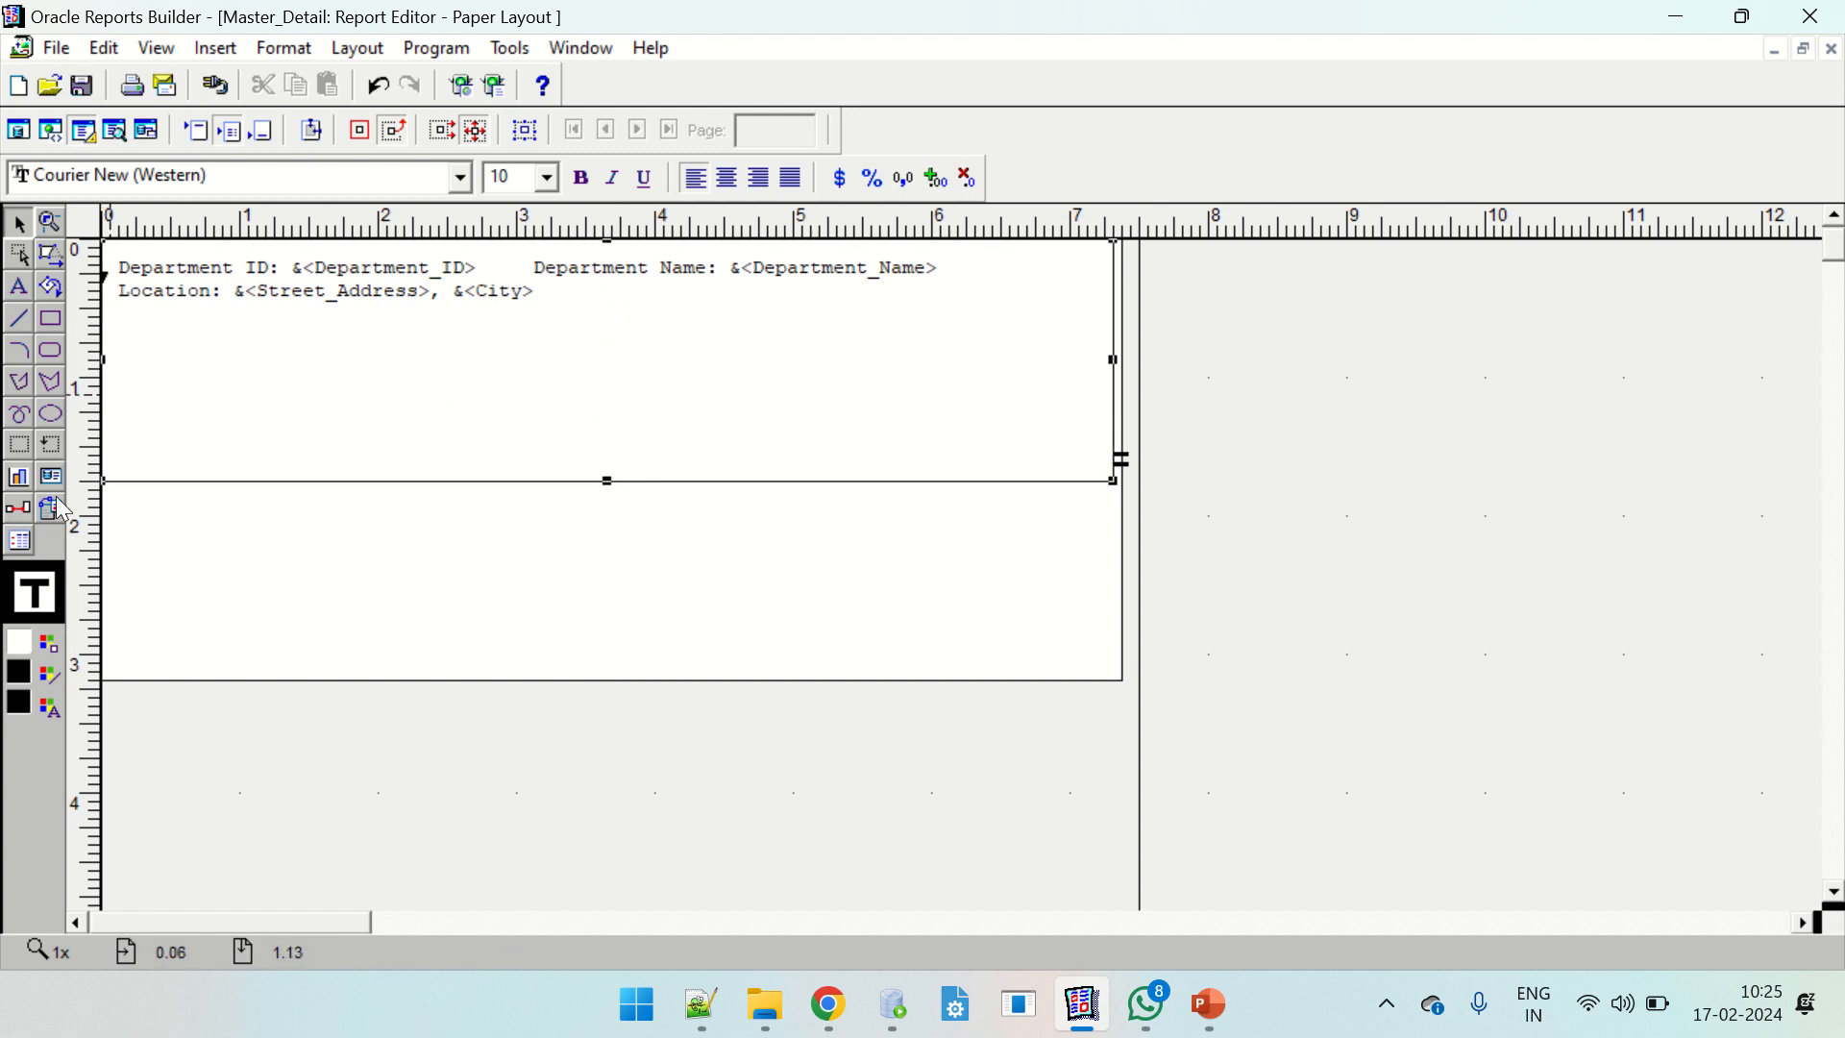
Draw a repeating frame about 6.8 wide and 0.75 high on the ruler, inside the department frame below the Location line.
left_click(51, 444)
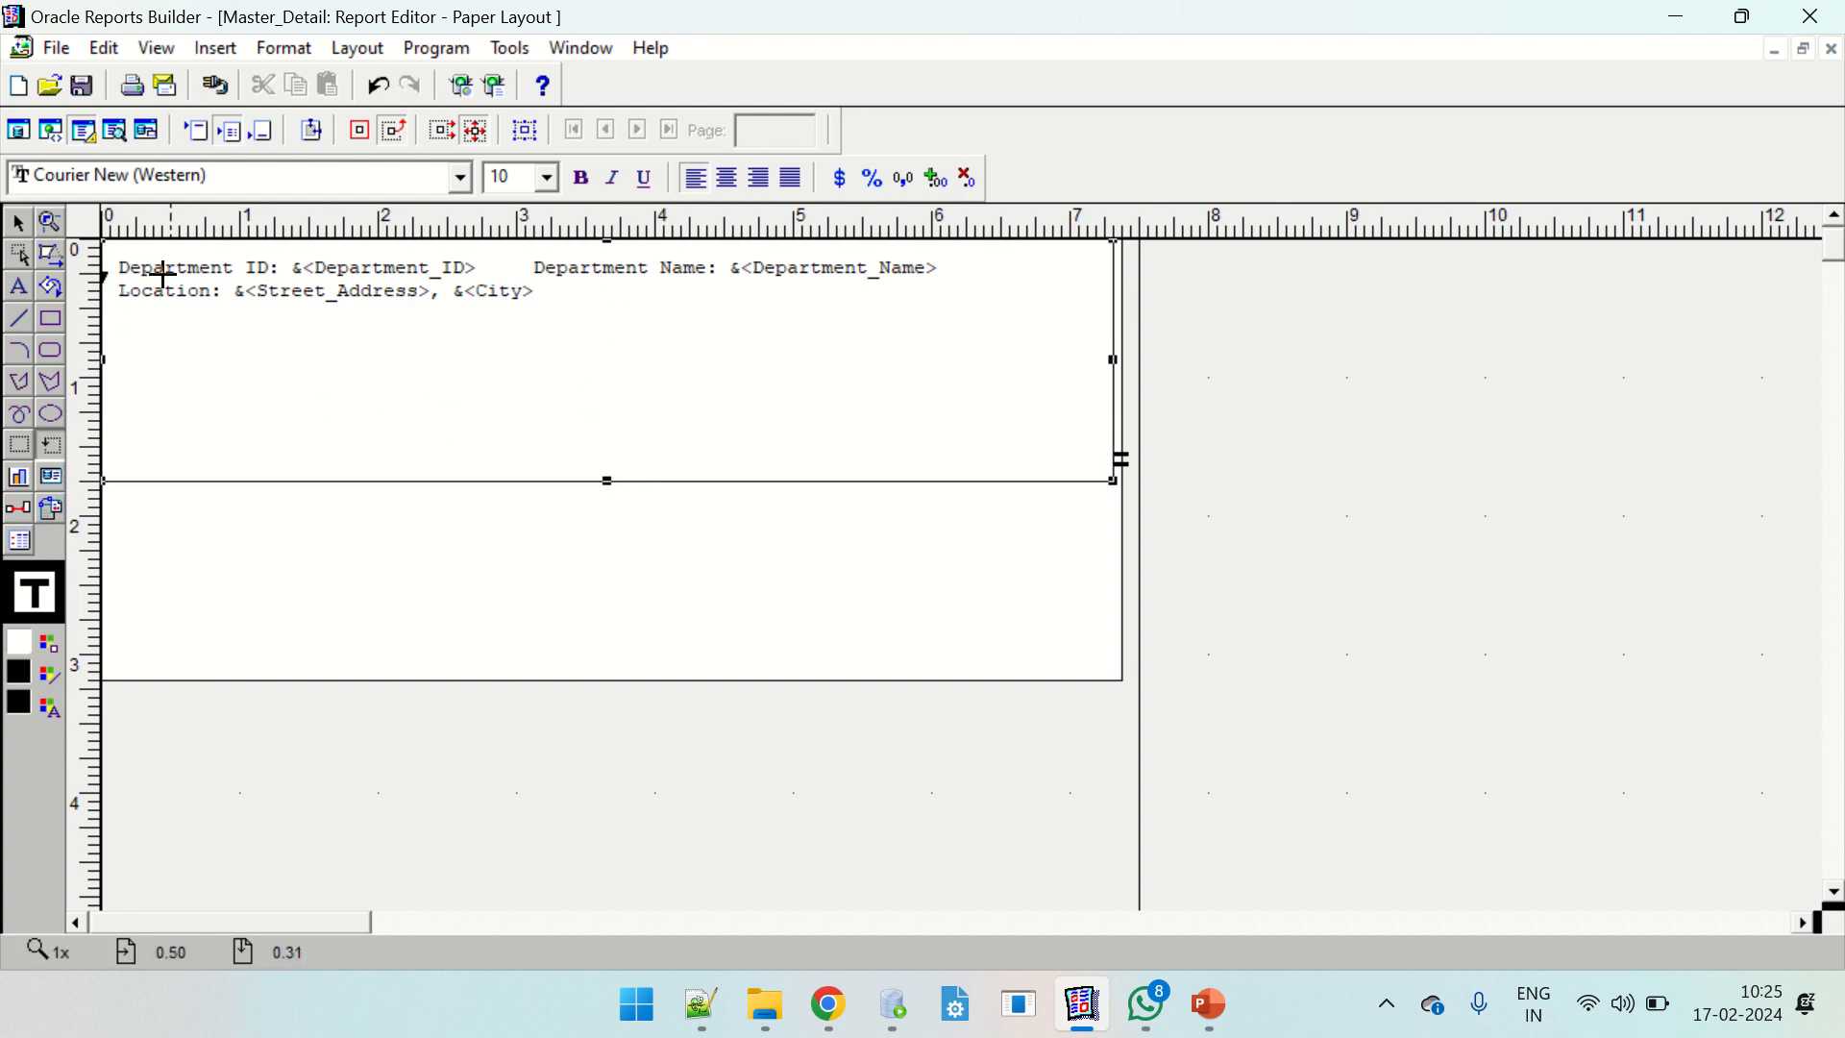
left_click_drag(126, 349, 1068, 456)
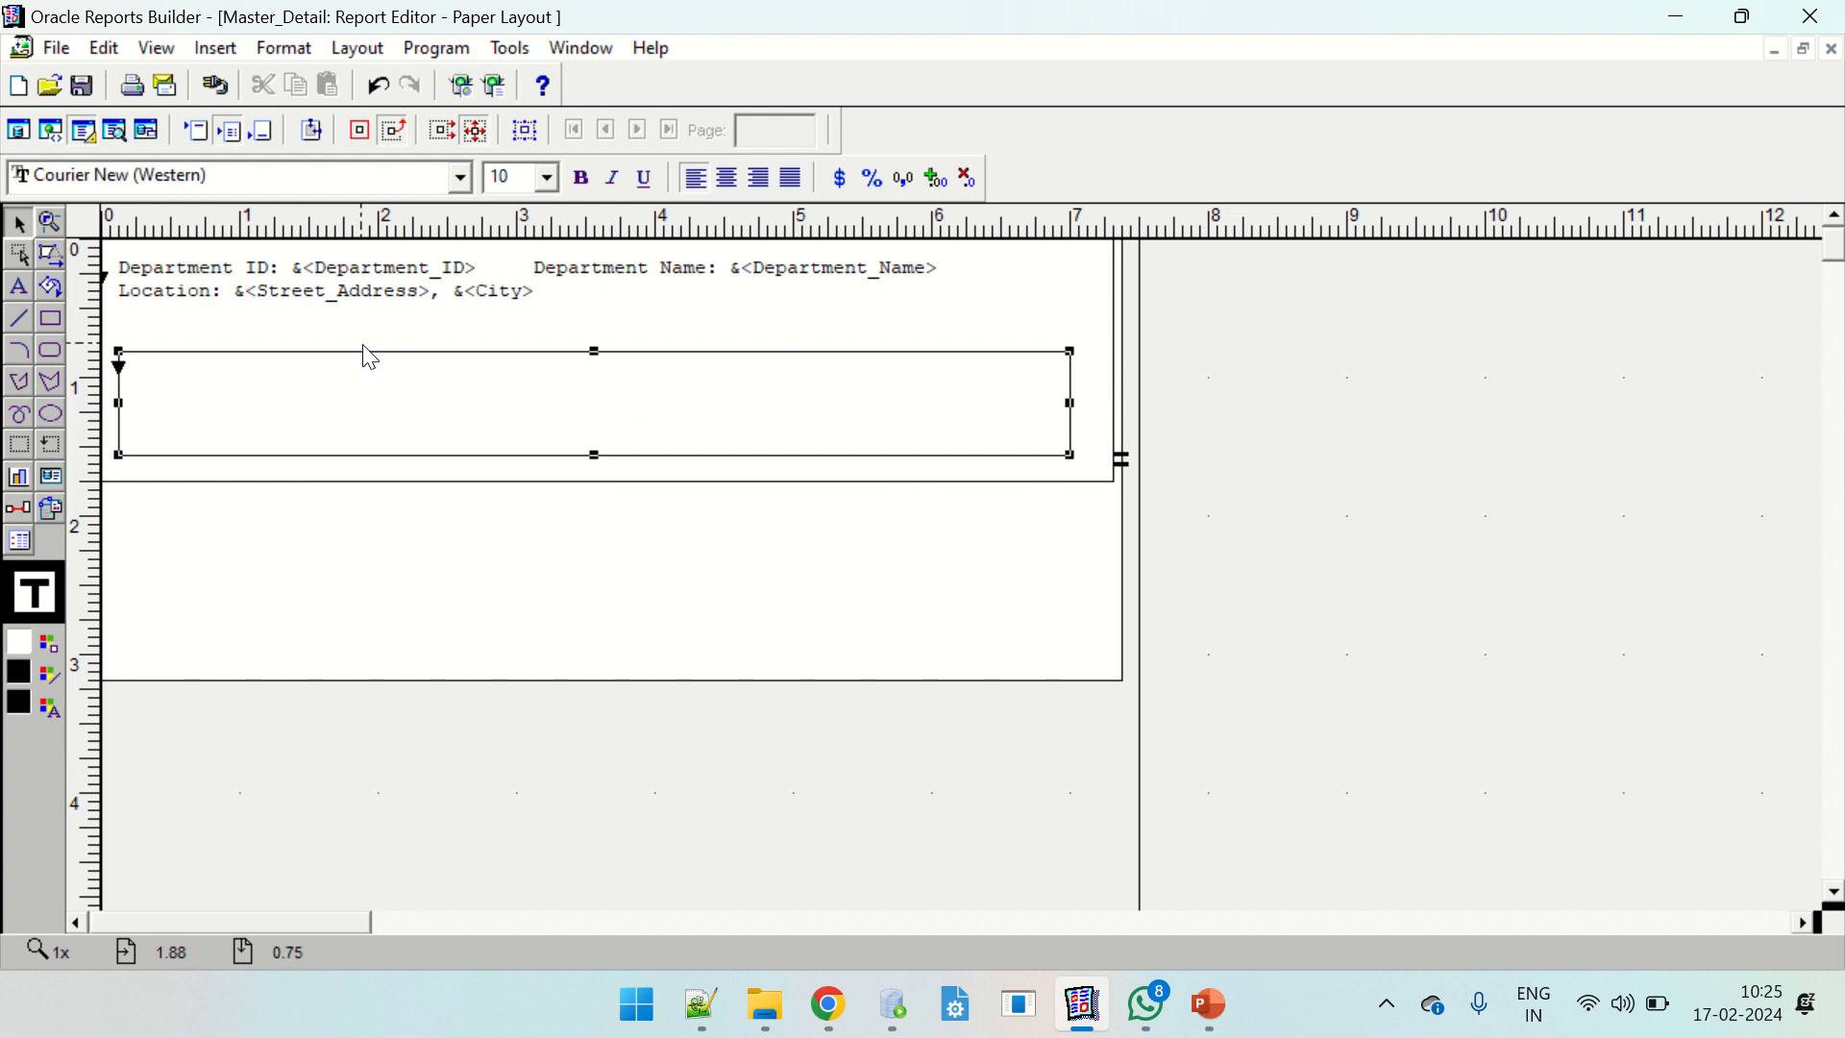
Set the new repeating frame's source to G_Emp_ID and rename the frame R_EMP_ID in its properties.
double_click(449, 389)
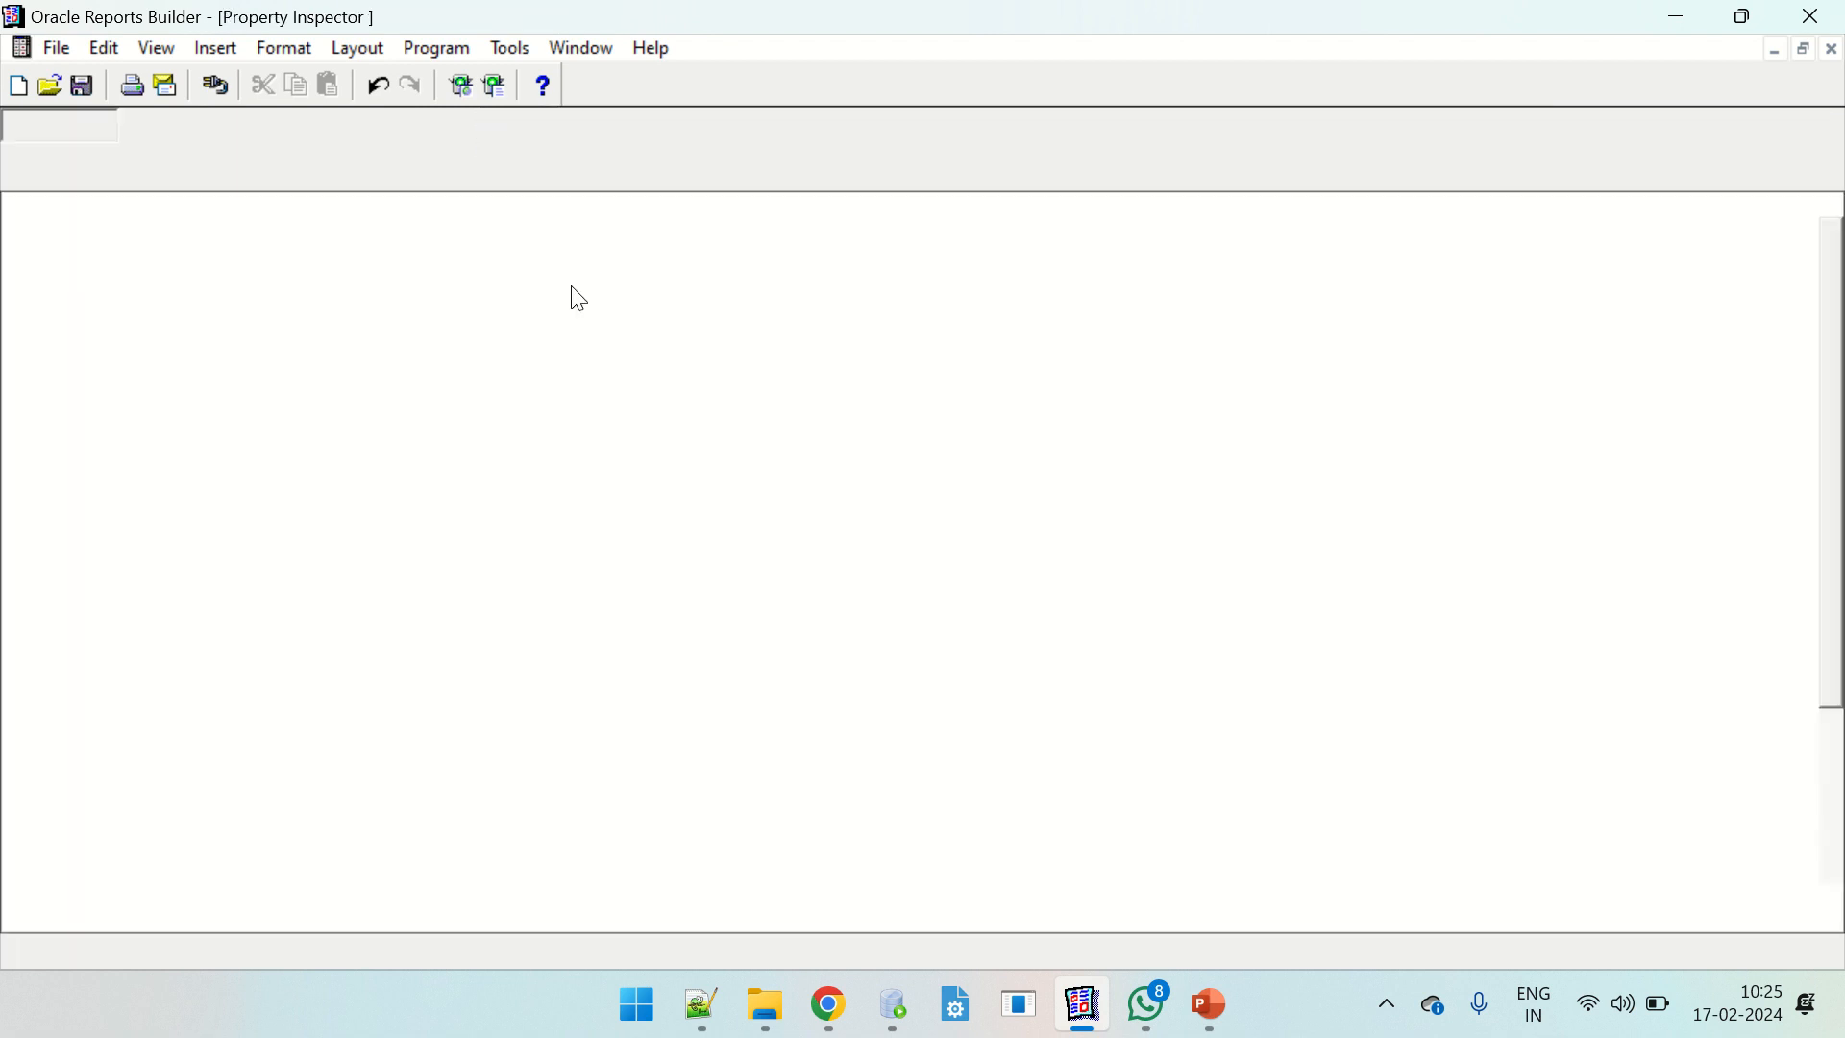
left_click(390, 326)
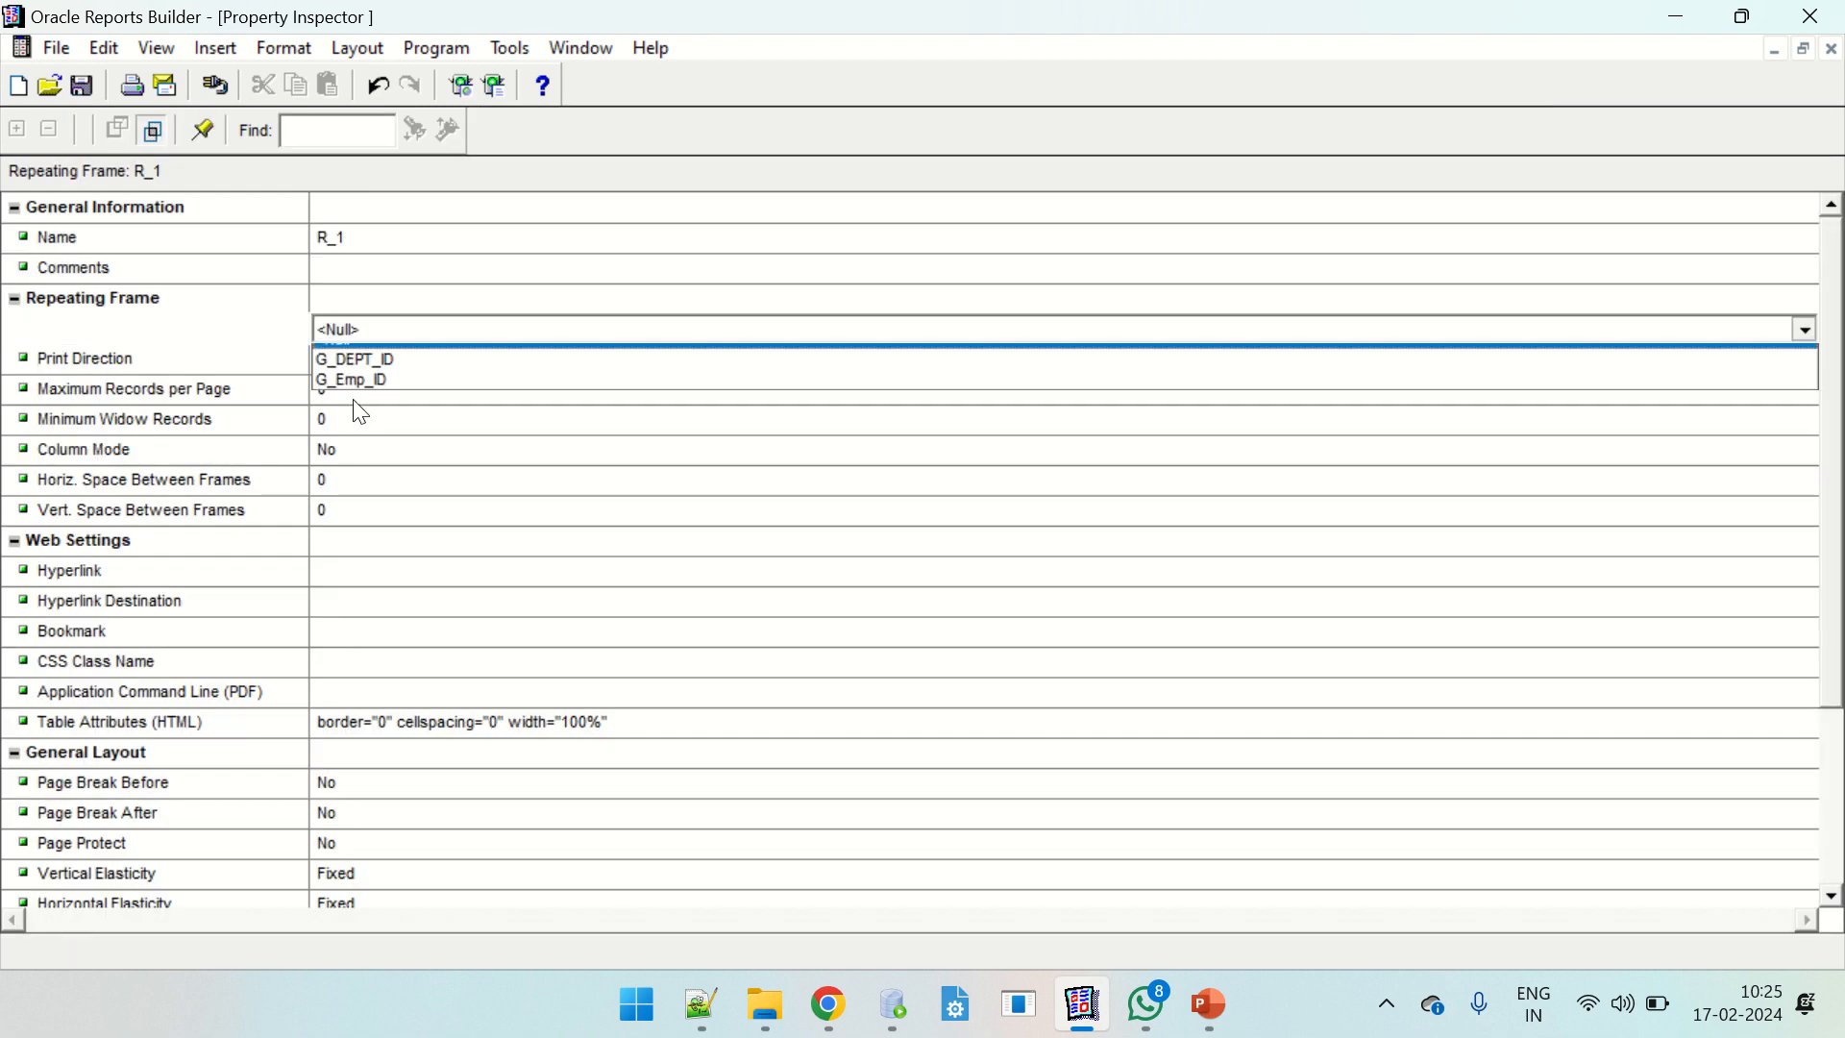
left_click(380, 396)
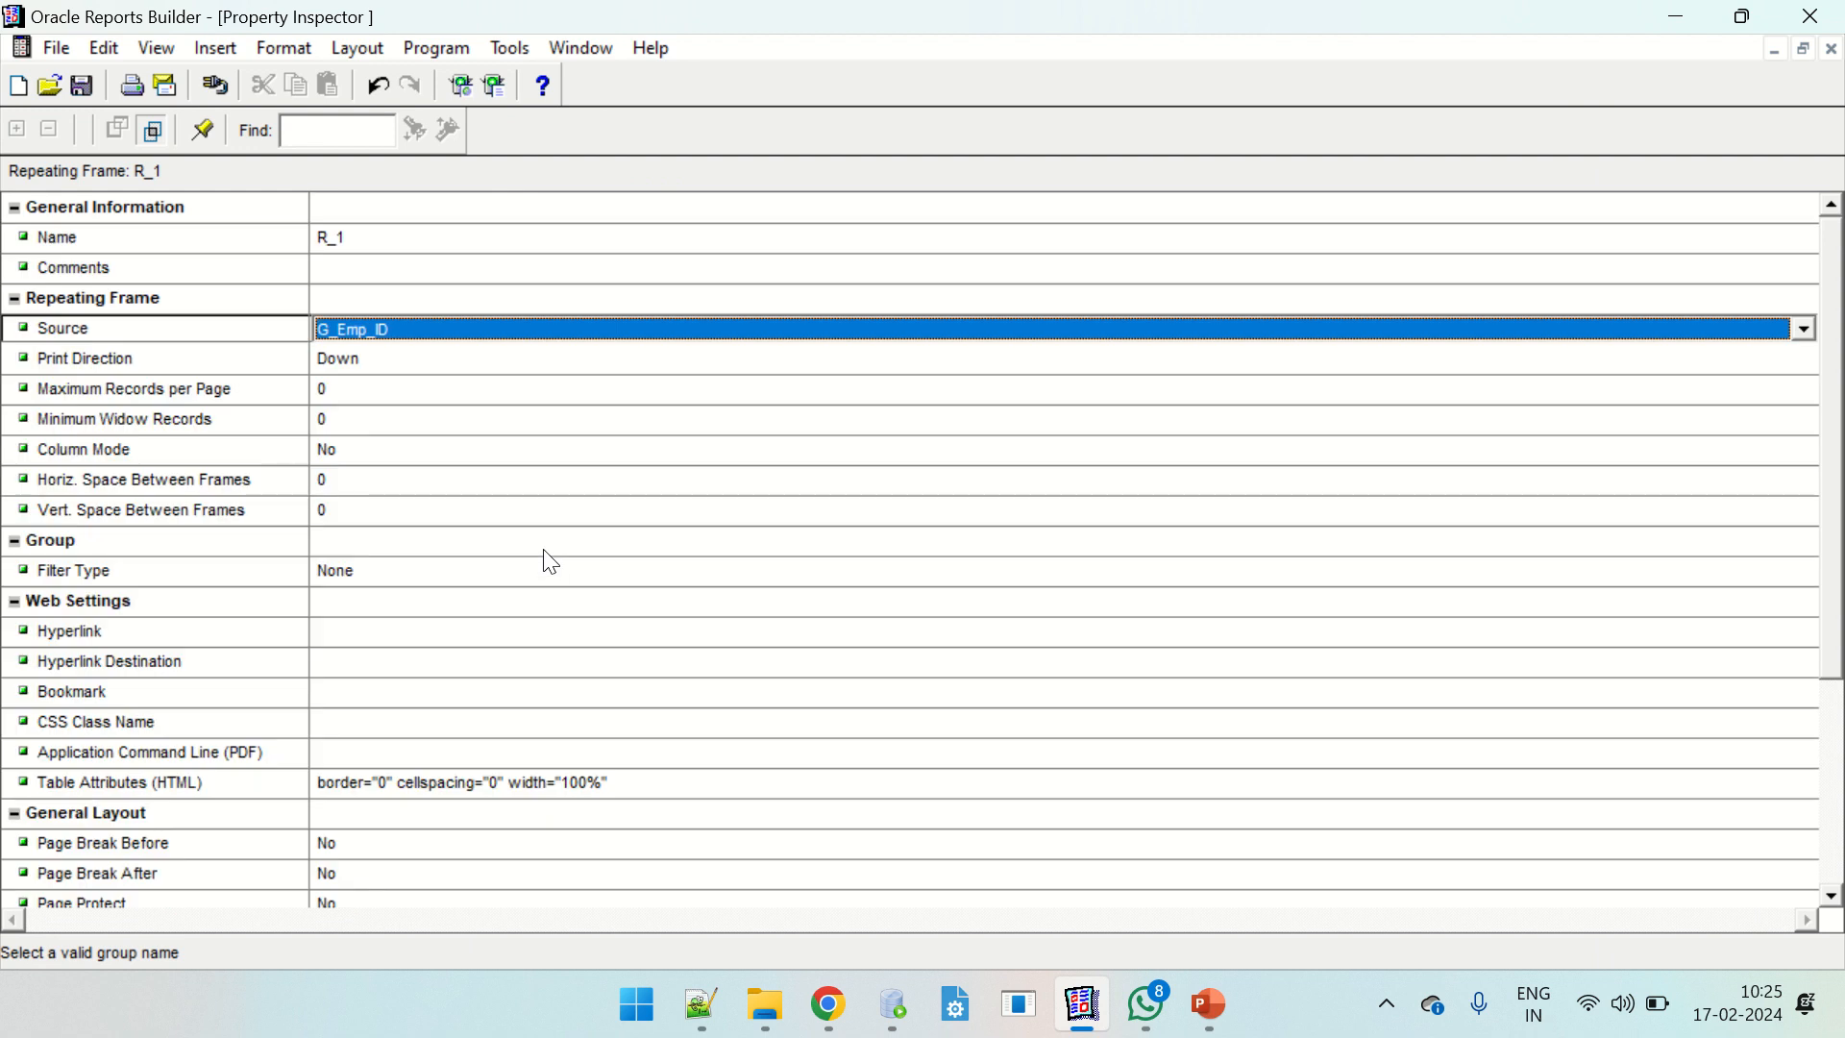
left_click(550, 553)
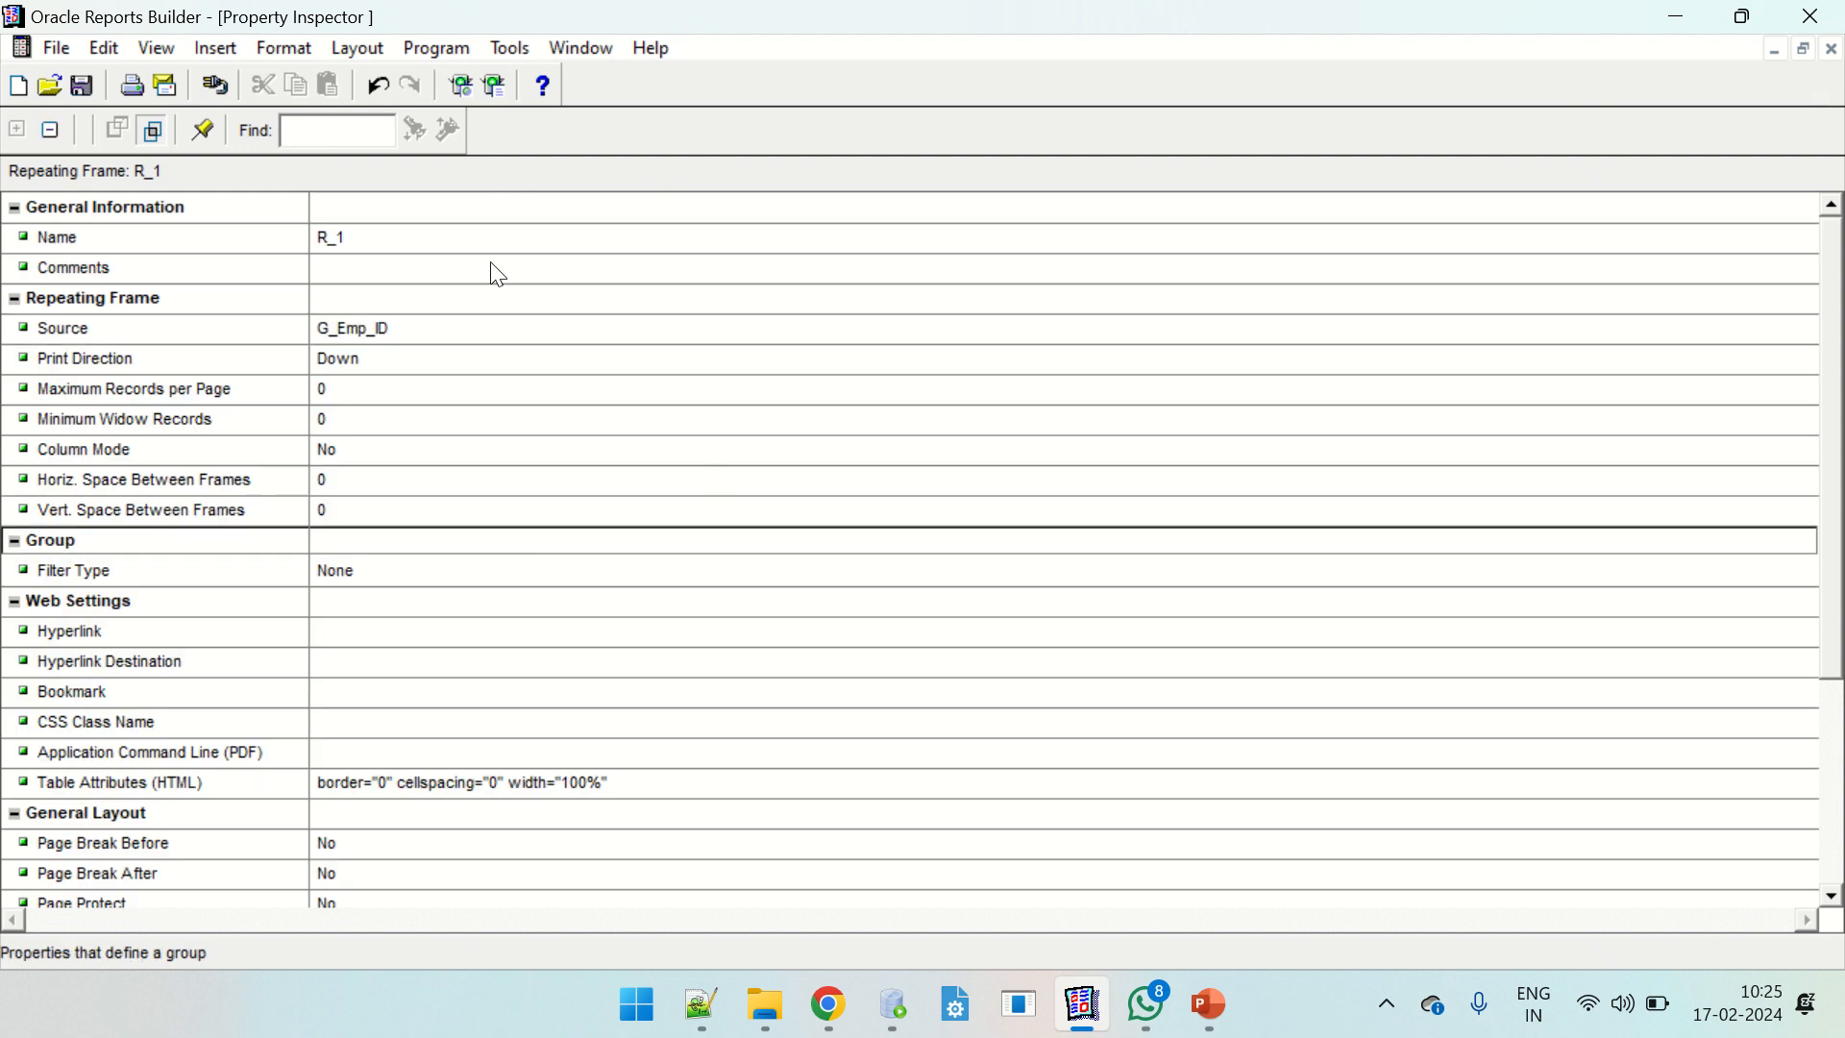
left_click(398, 242)
left_click(415, 235)
key("BackSpace")
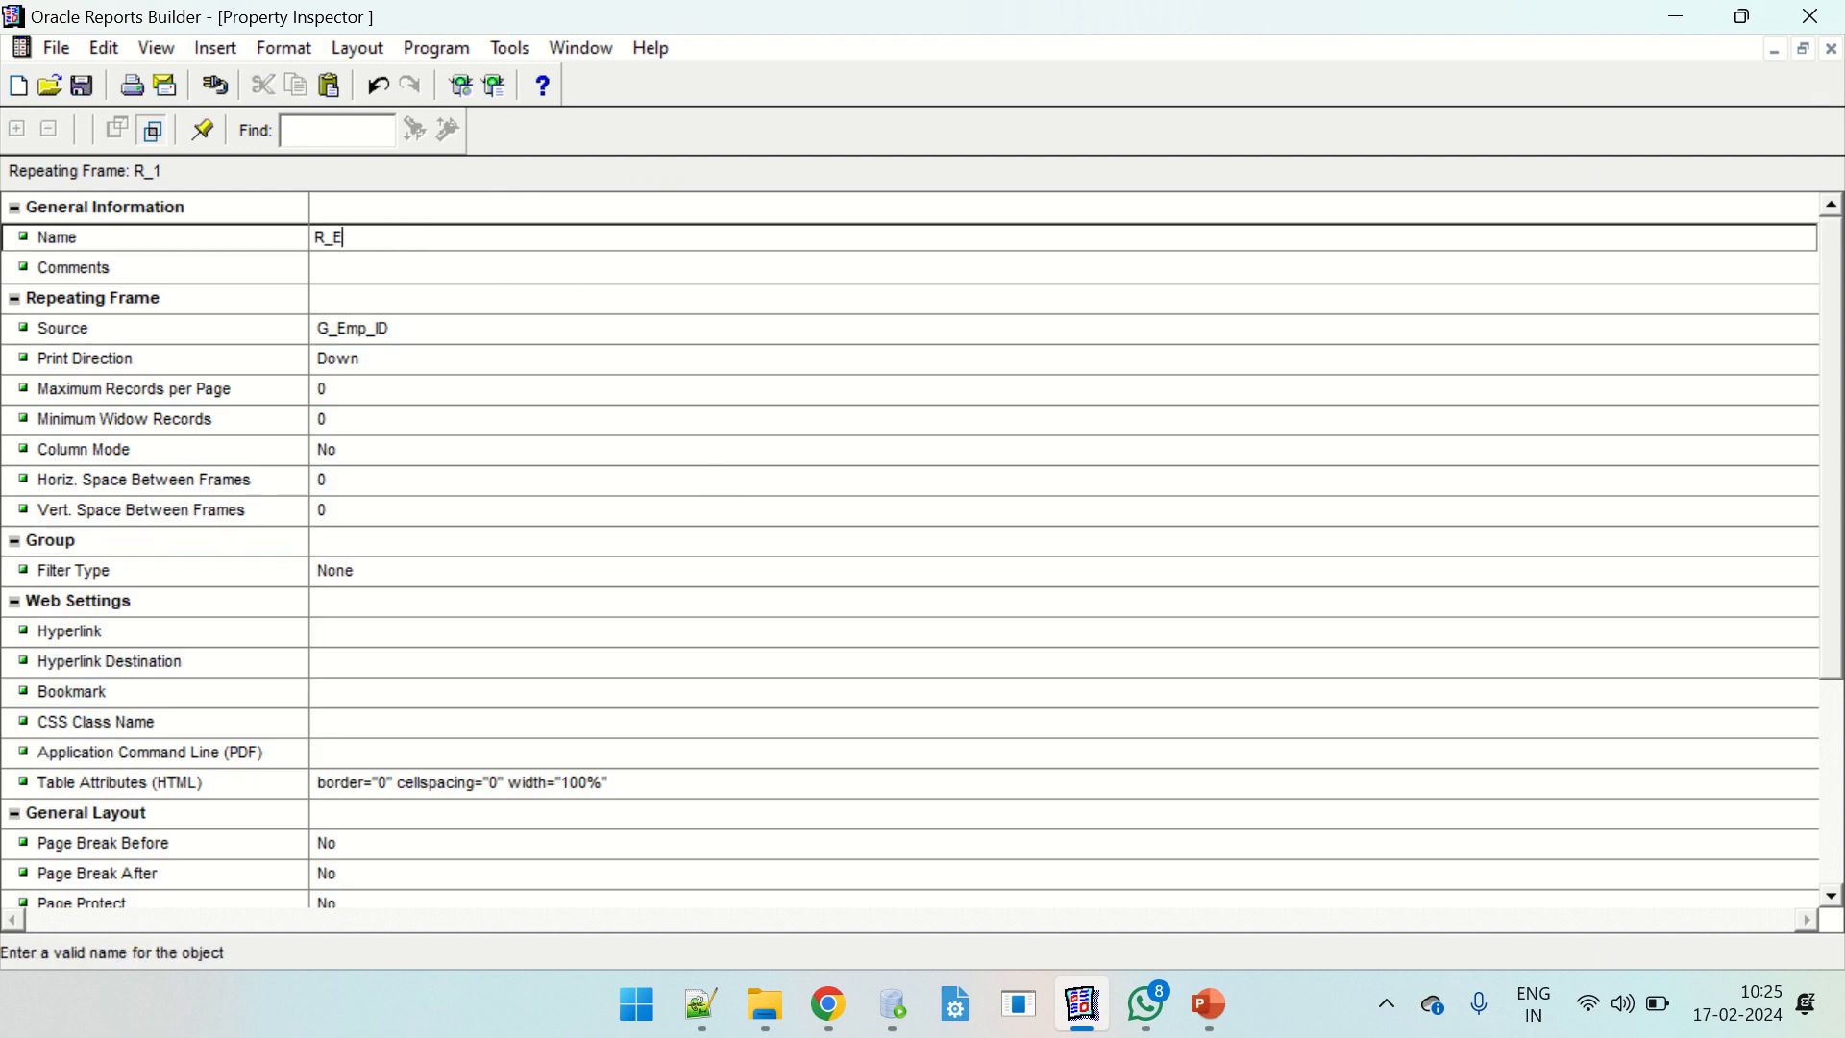
left_click(551, 302)
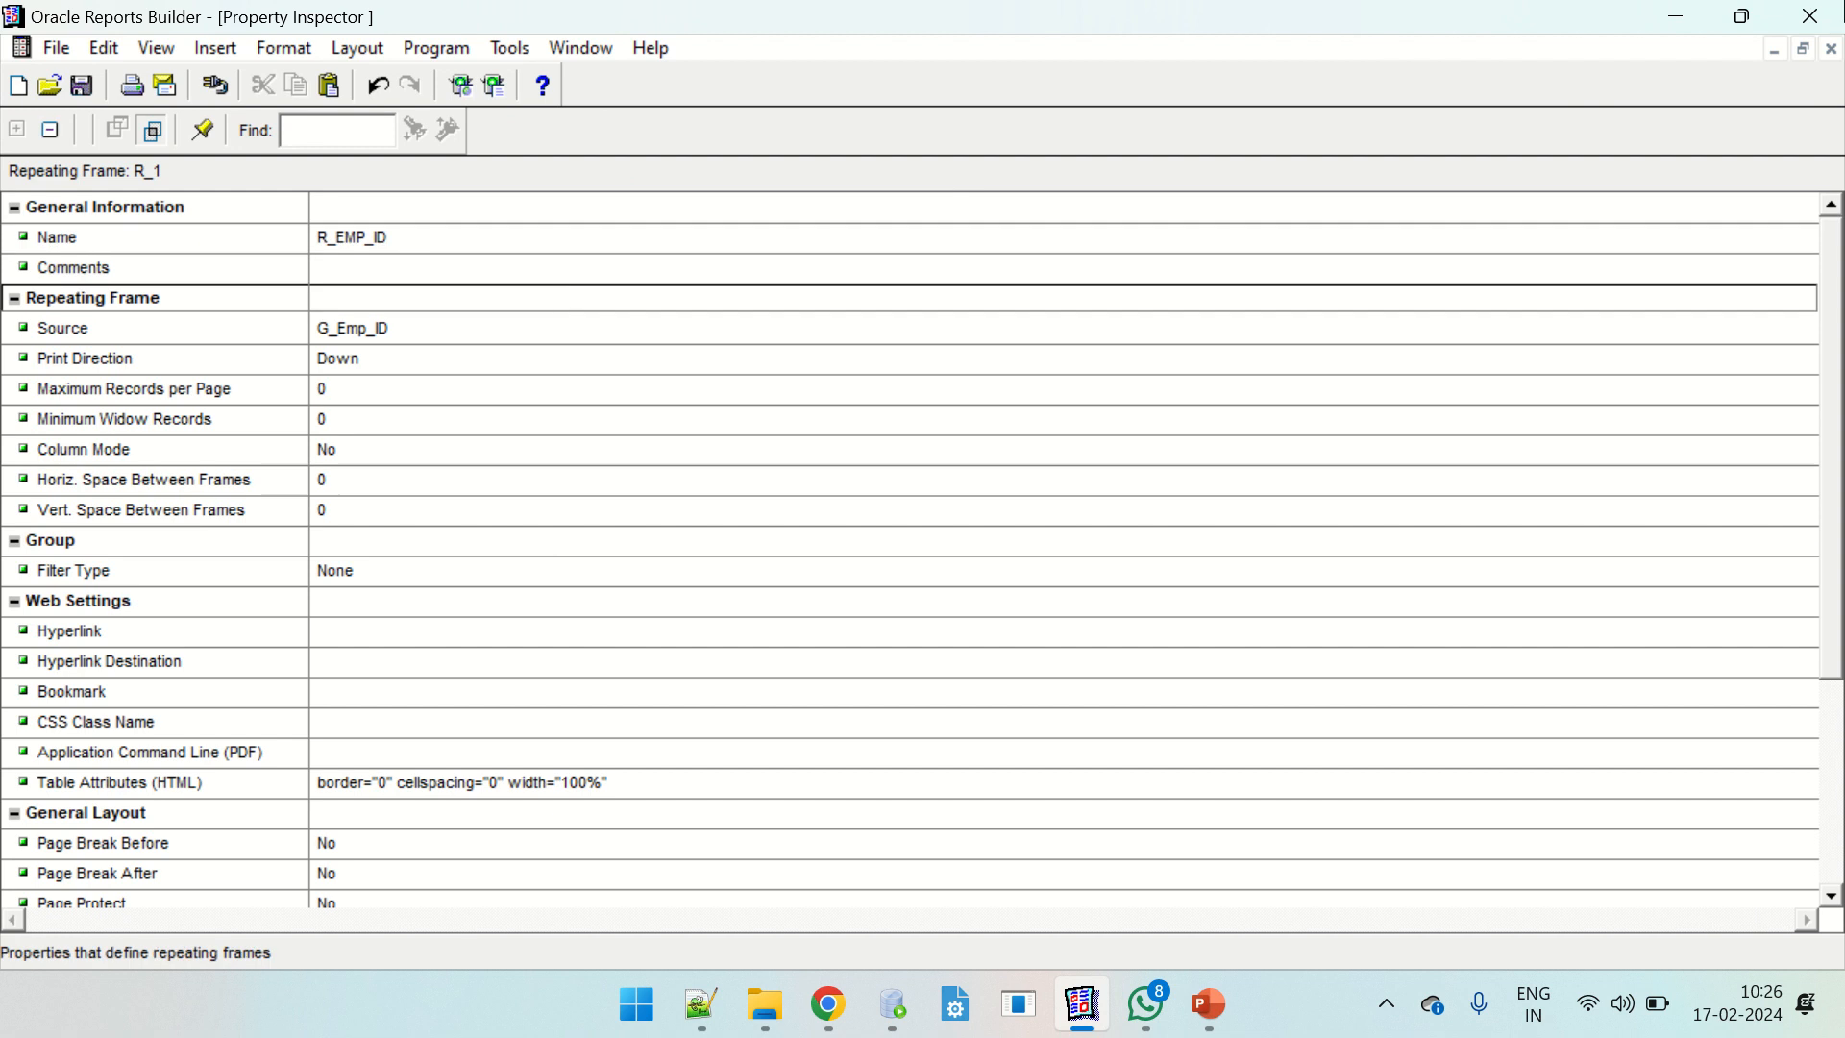
left_click(1831, 49)
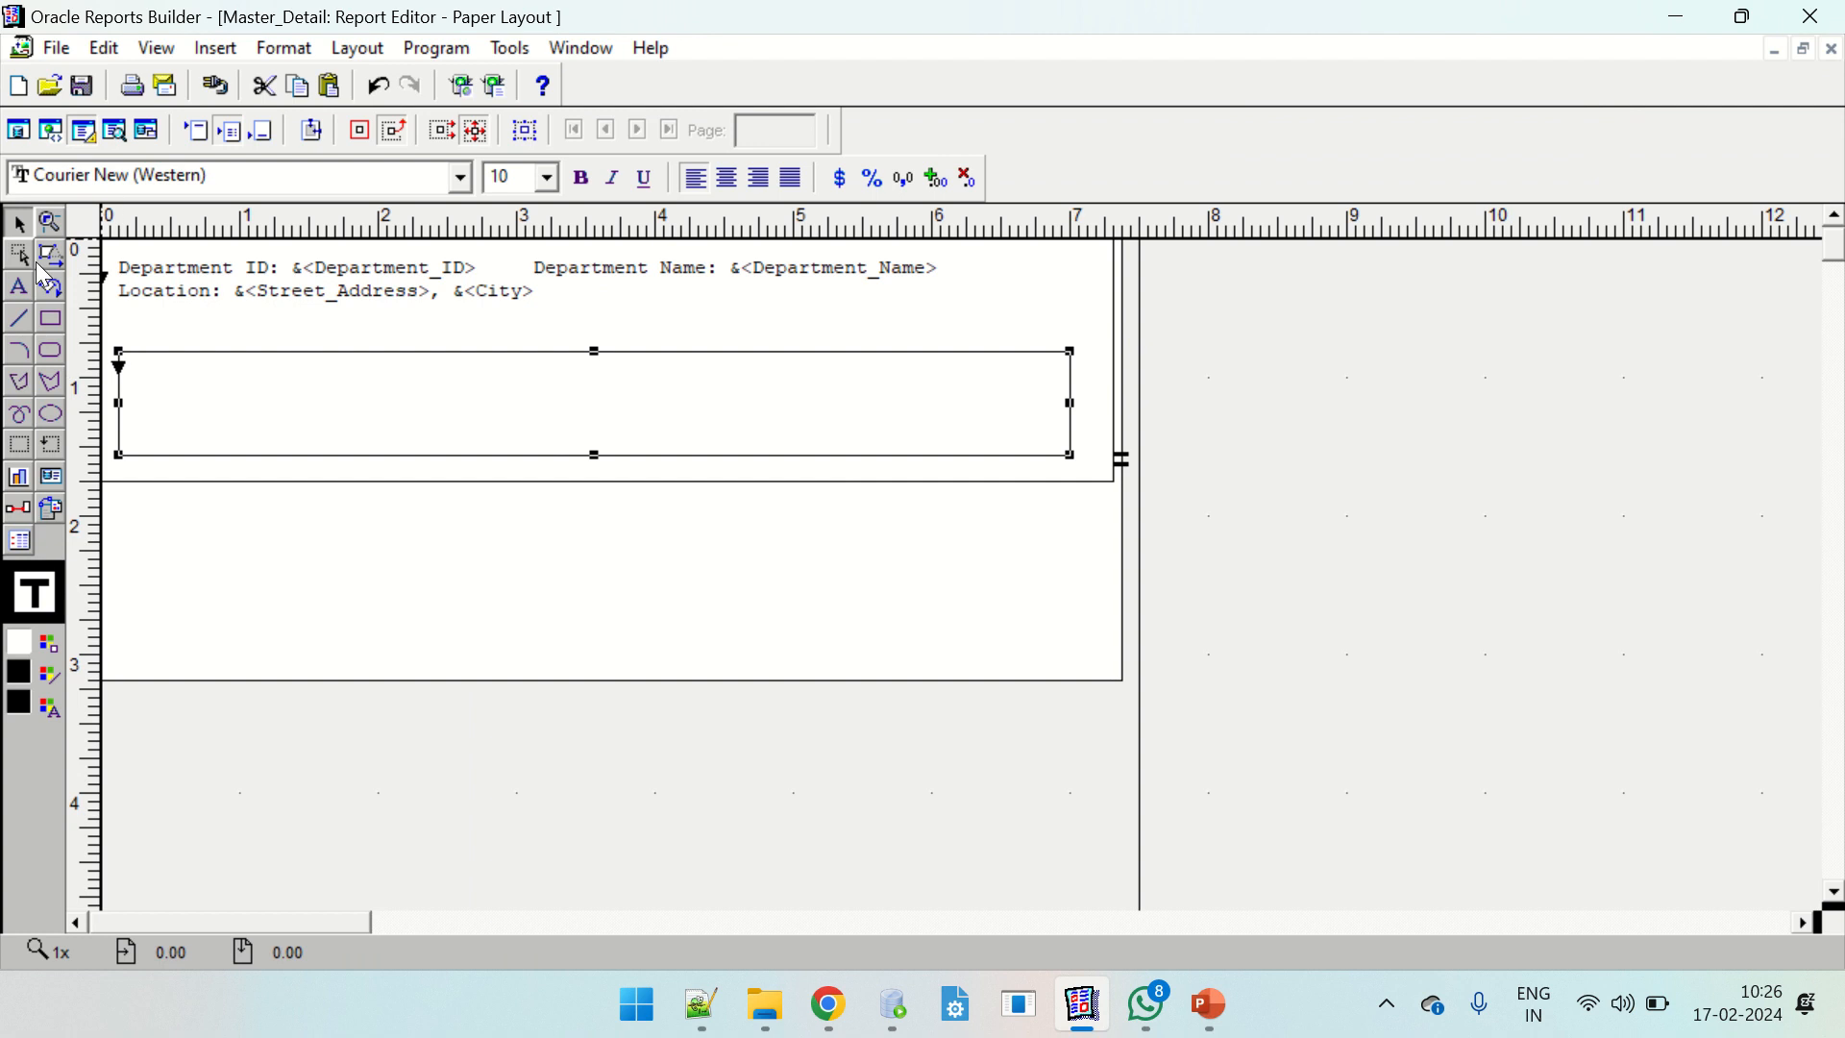
Switch to SQL Developer, copy the column list Employee_ID through Email from the employees_bkp query, and return to Reports Builder.
left_click(893, 1004)
left_click(738, 398)
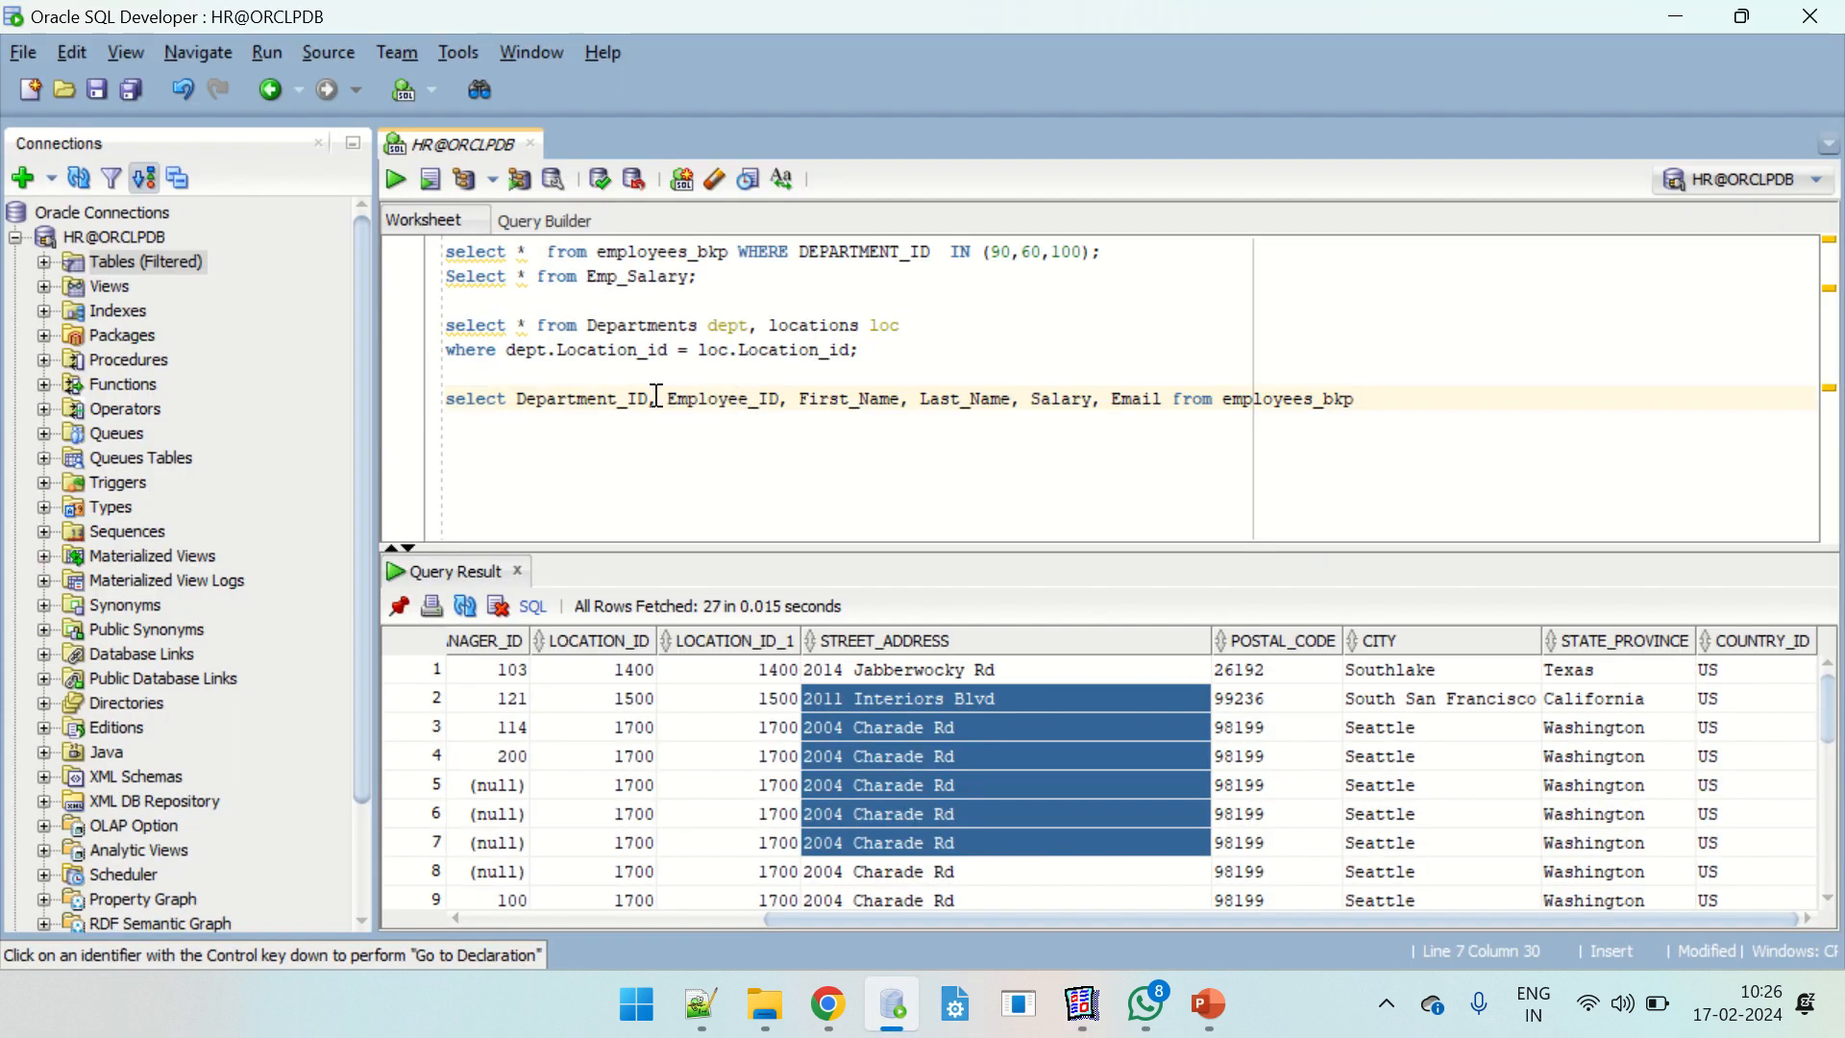
left_click_drag(670, 398, 1163, 400)
key("ctrl+c")
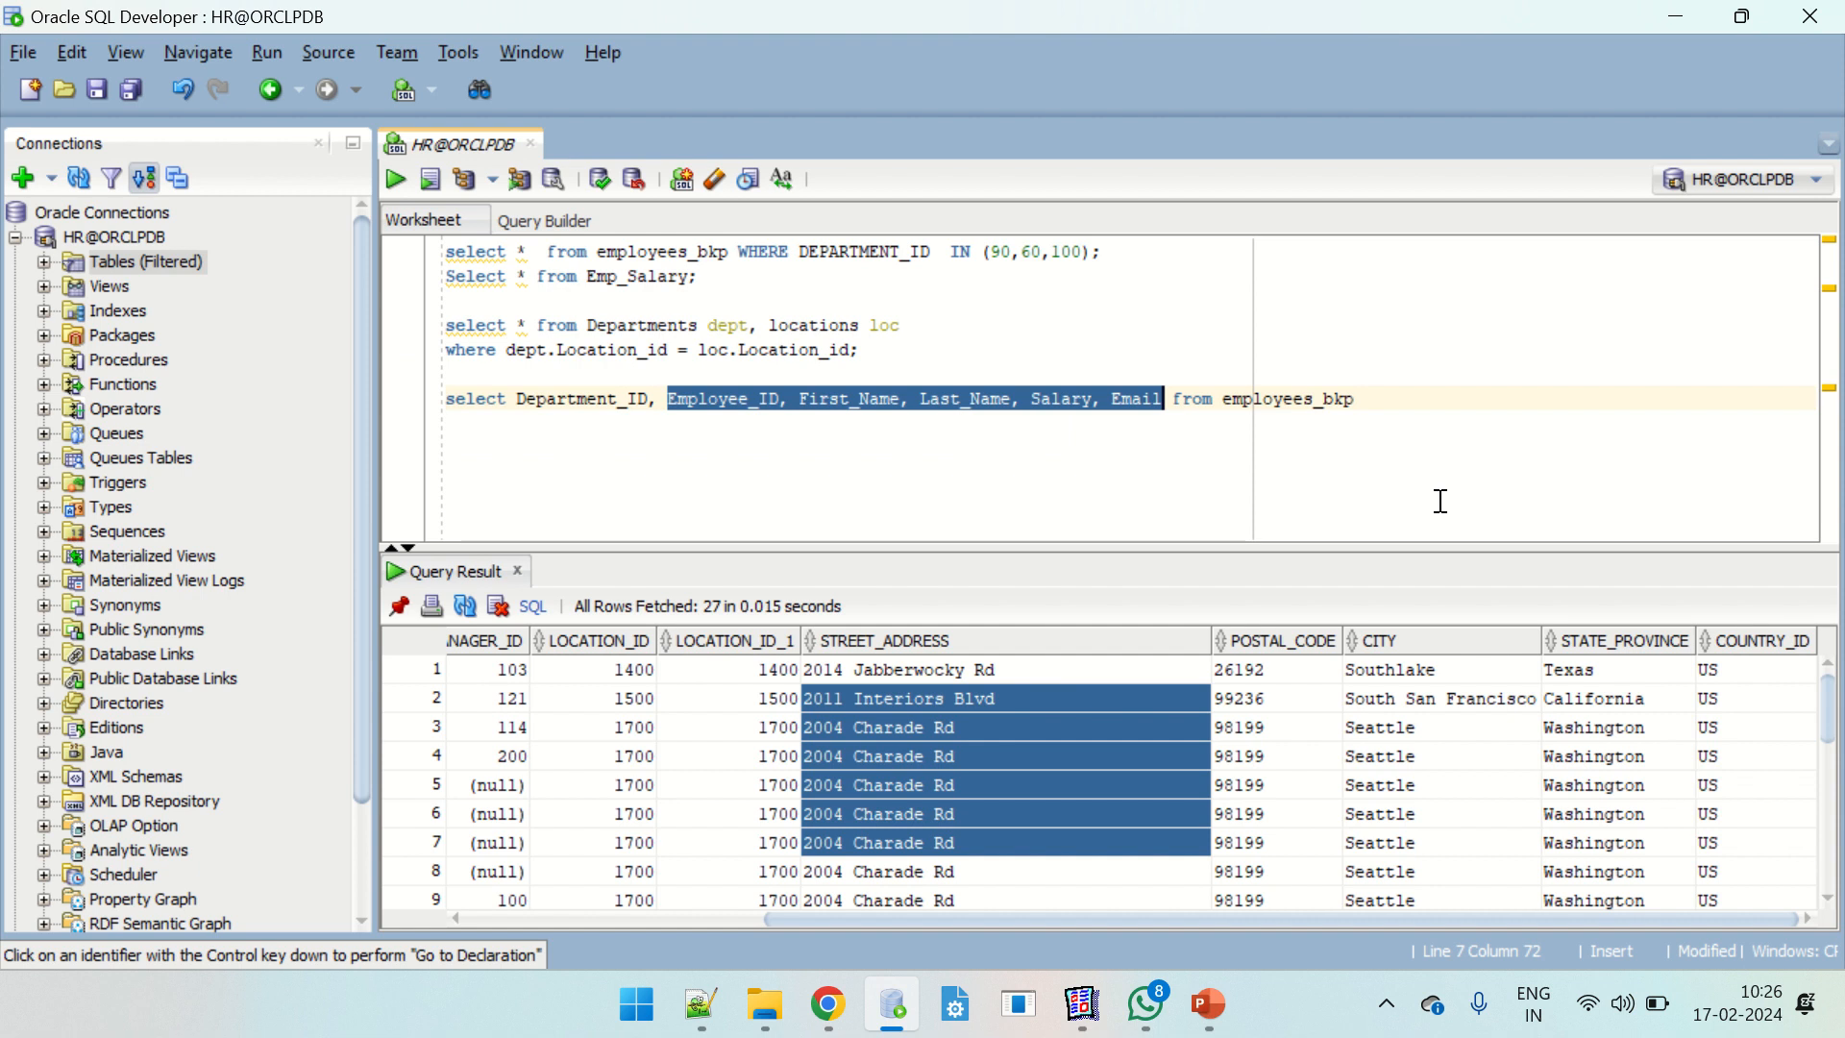
key("alt+Tab")
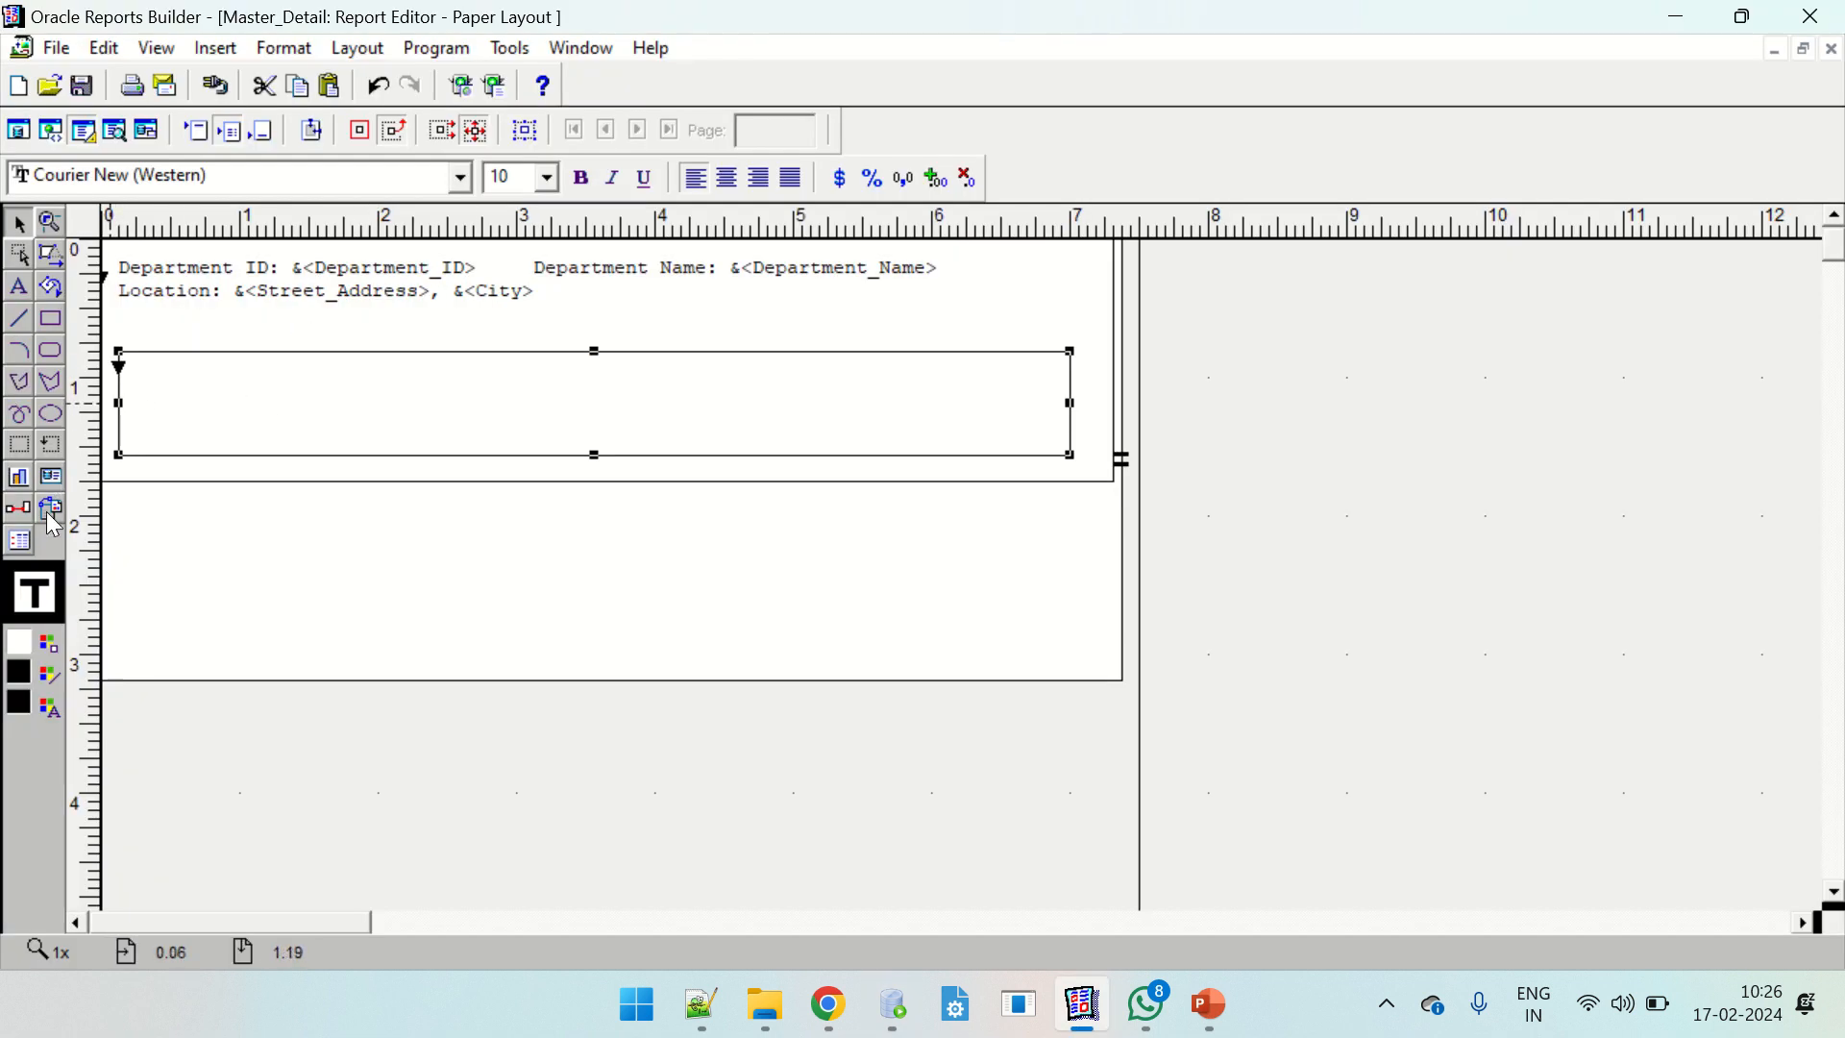
Add a text object about 6.1 wide and 0.5 high inside the employee repeating frame and paste the copied column list into it.
left_click(18, 286)
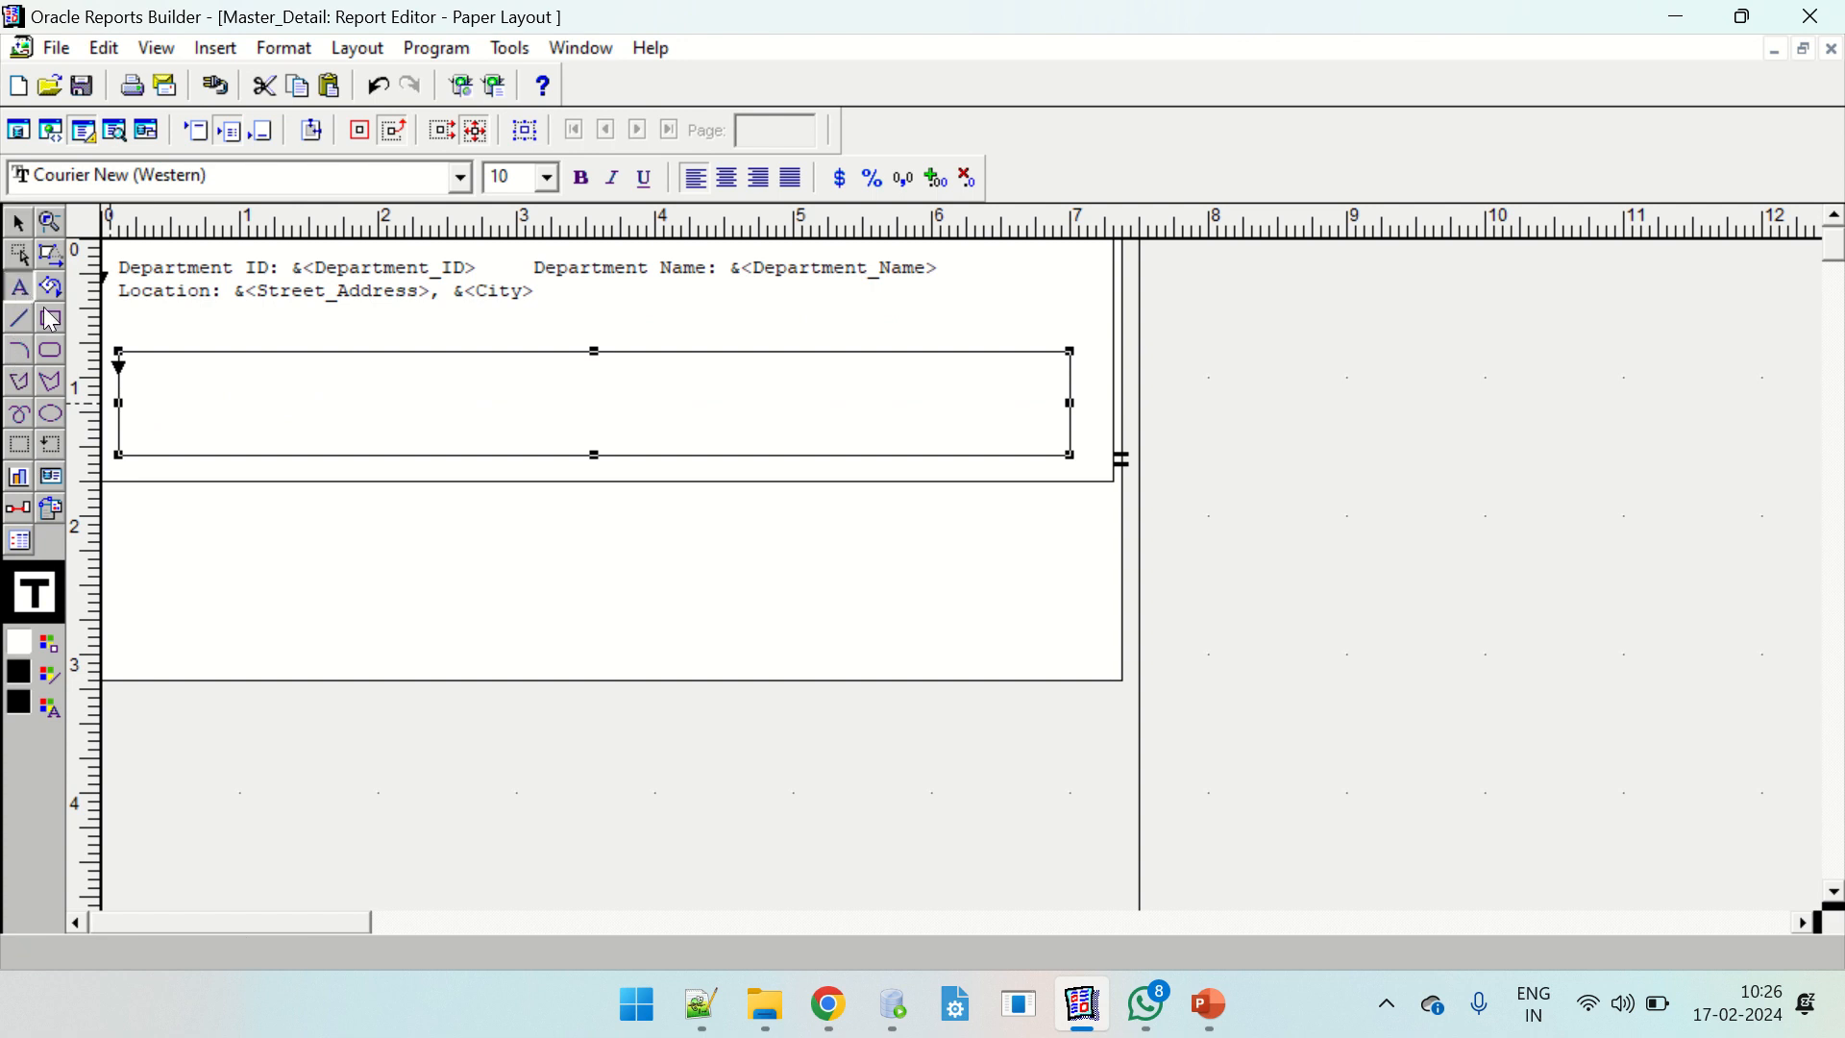
left_click(160, 367)
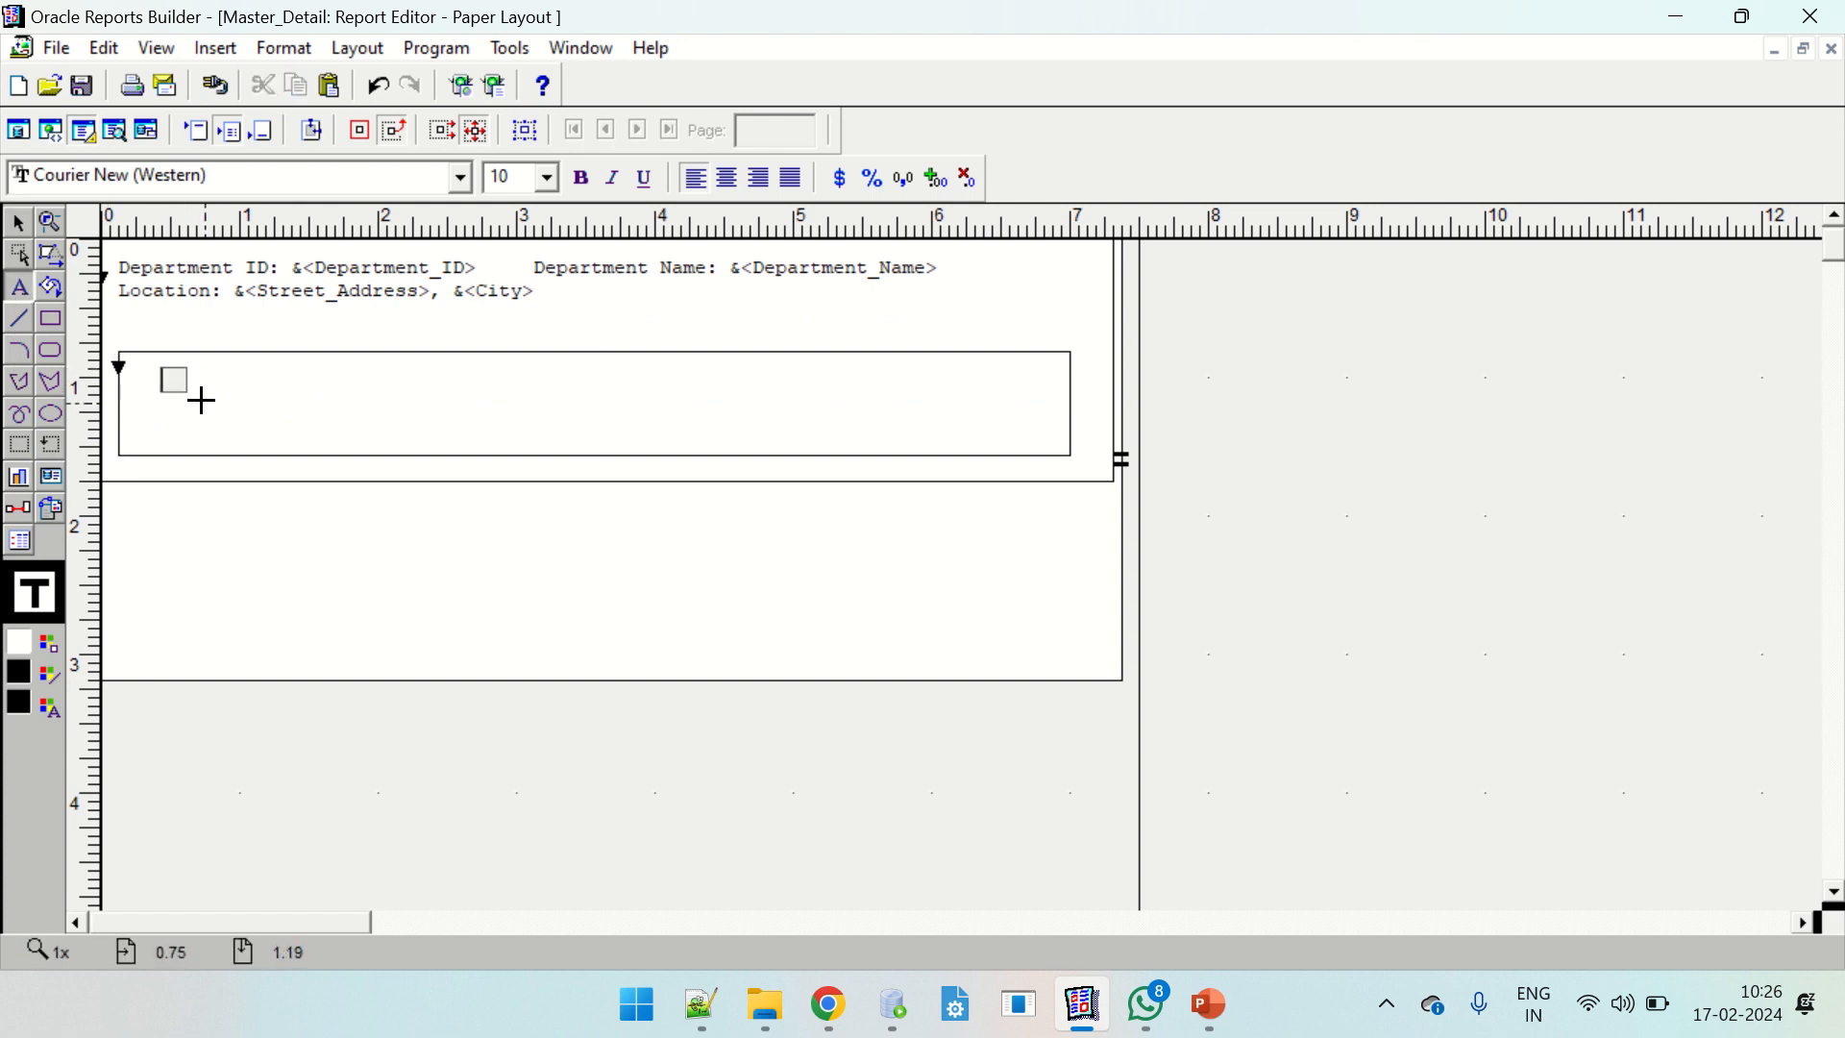
left_click_drag(144, 367, 984, 438)
key("ctrl+v")
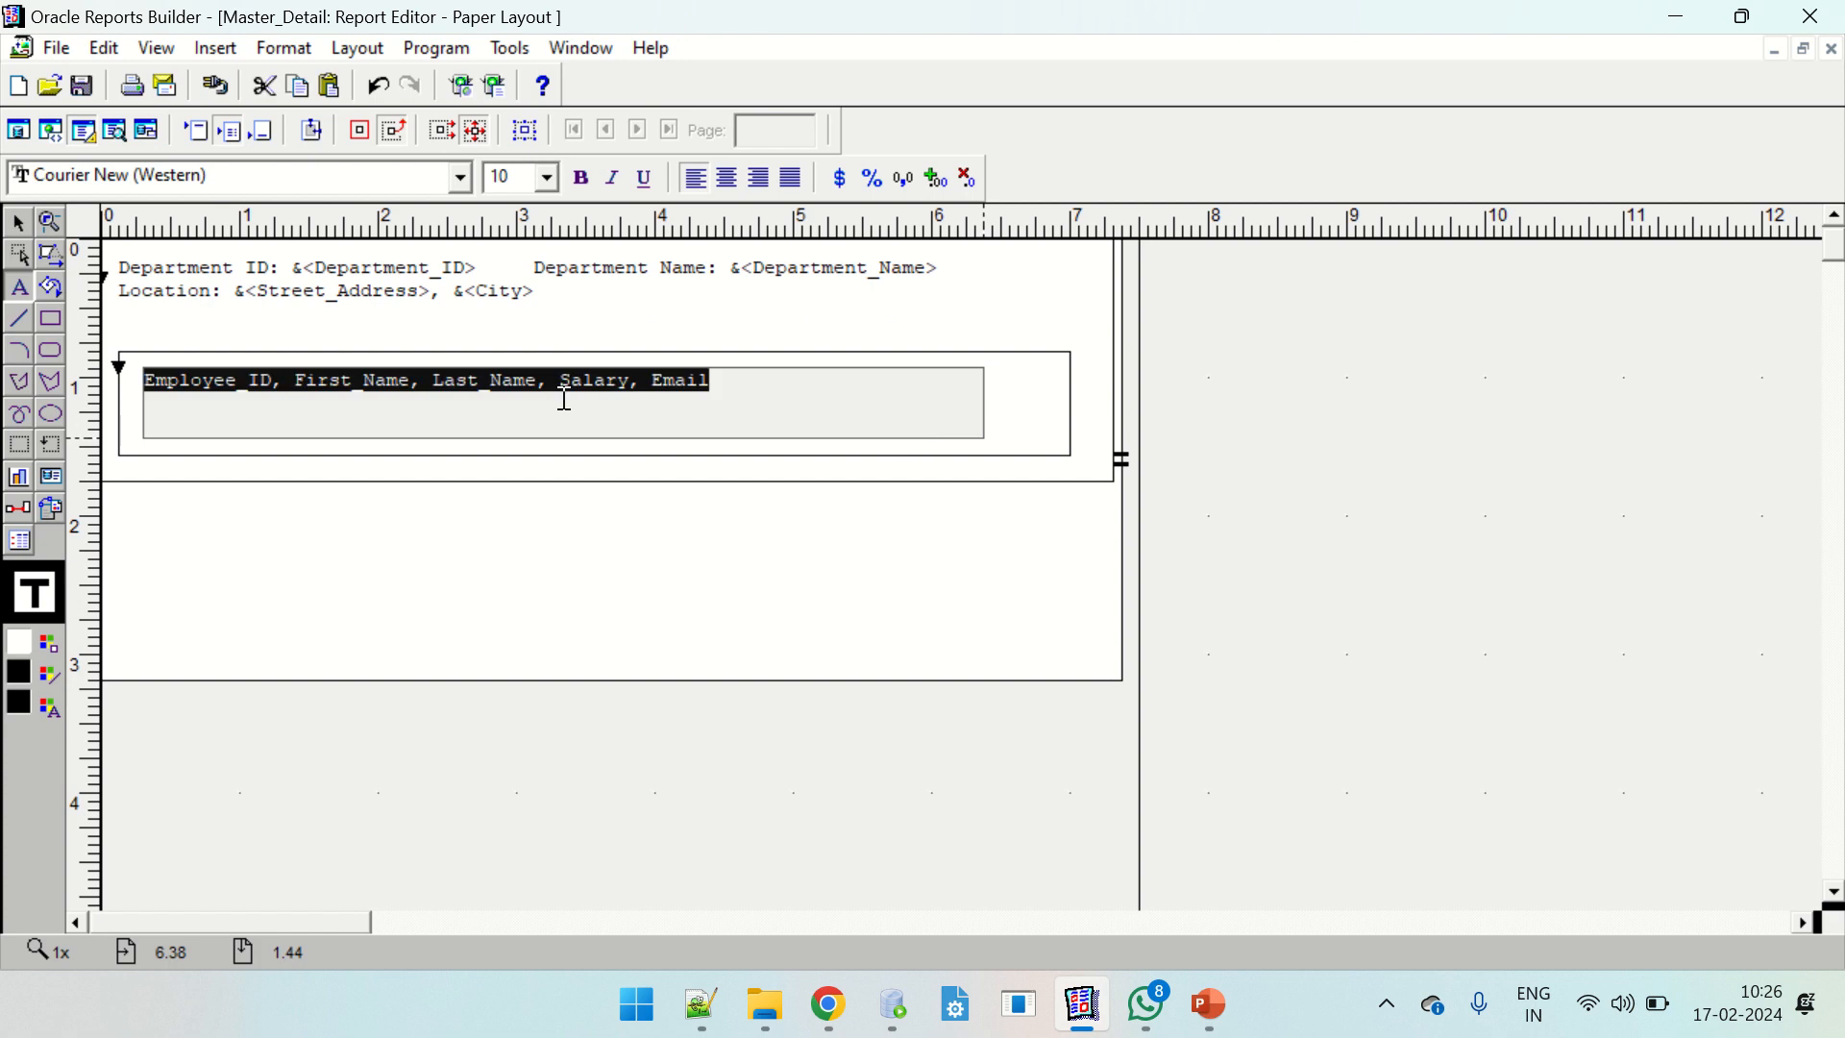
left_click(731, 408)
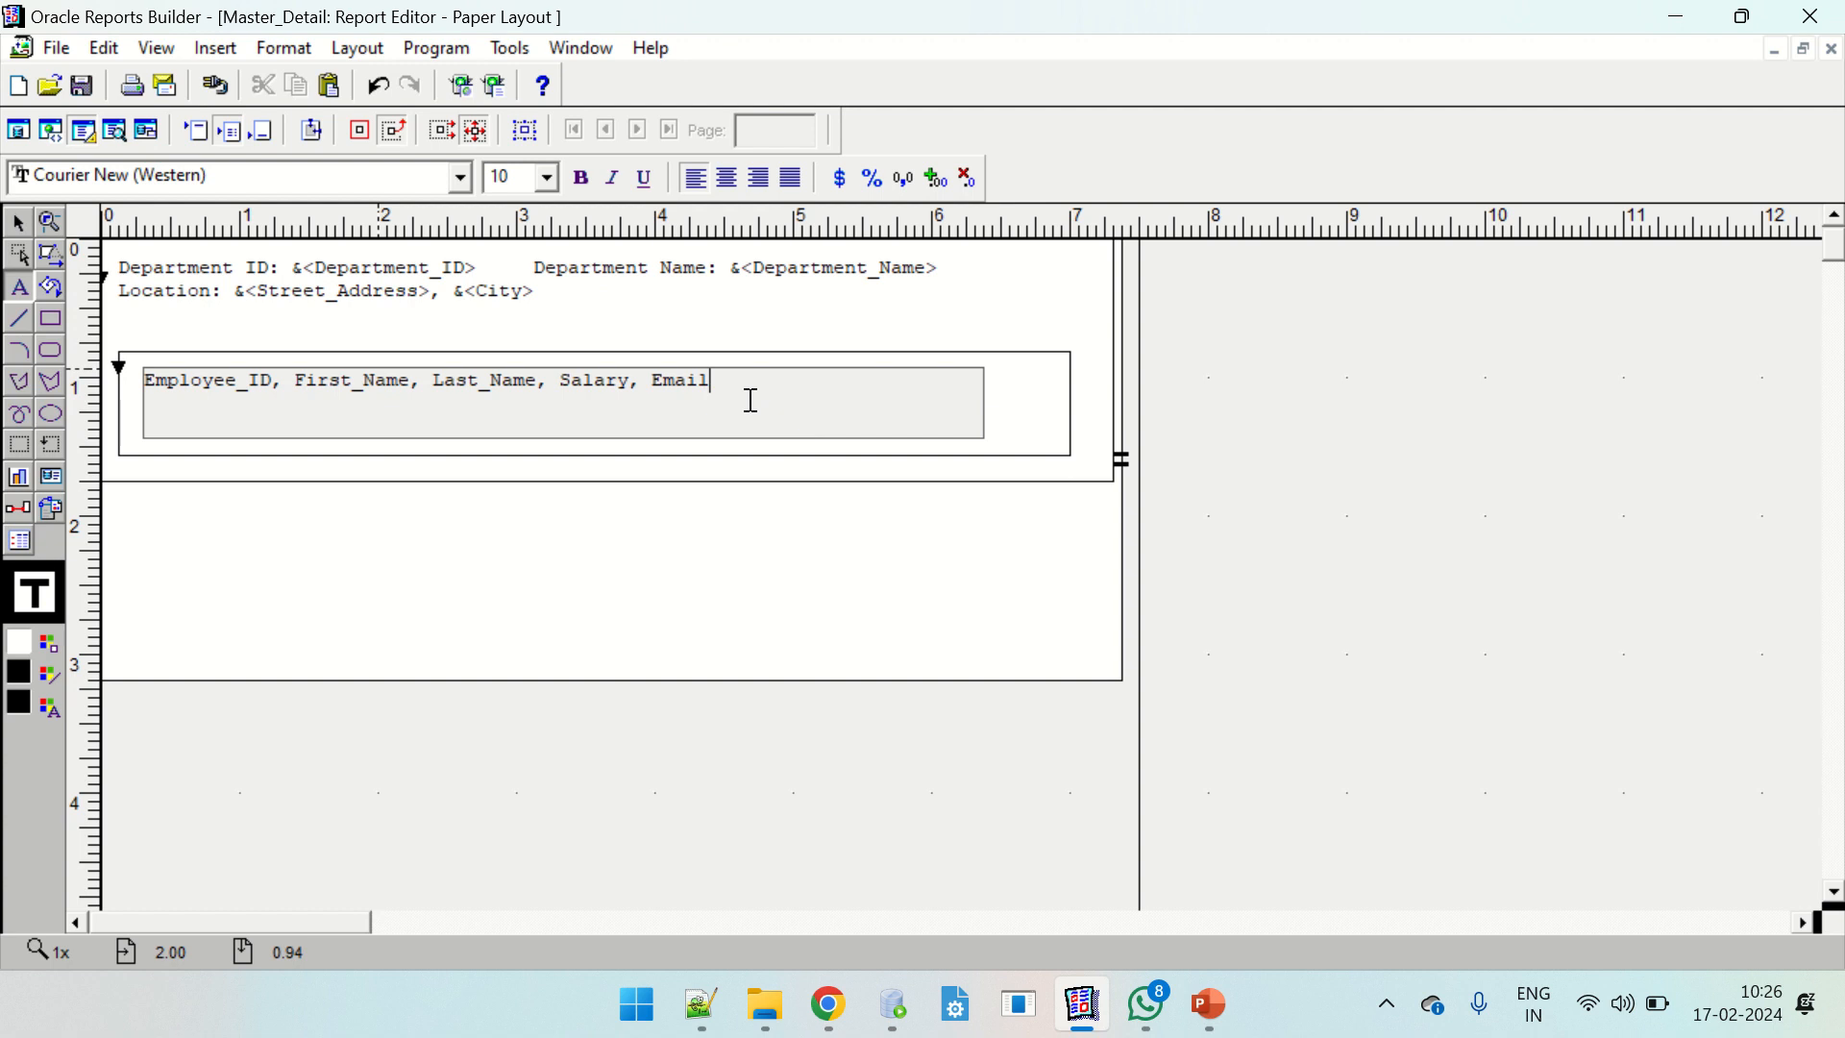
Make the first text line "Employee_ID: &<Employee_ID>", remove its comma, and move the remaining columns to a new line.
left_click(276, 381)
type(": ")
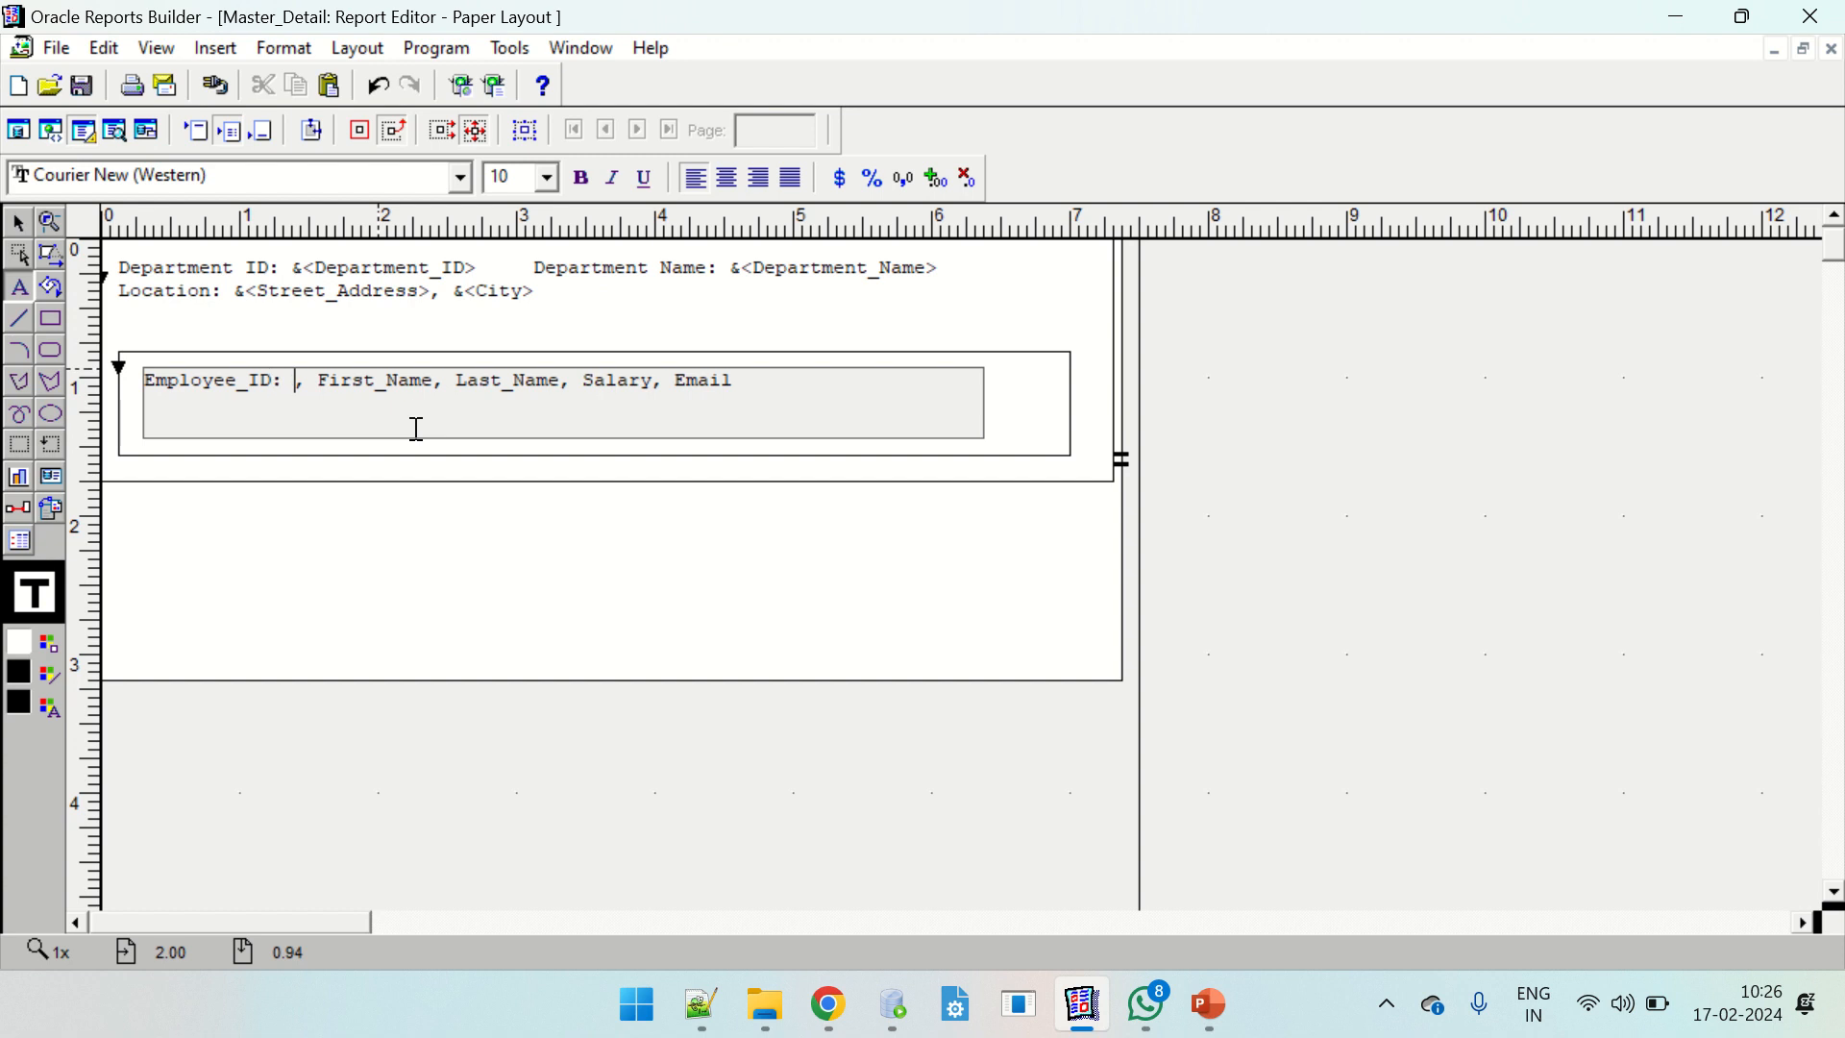
type("&")
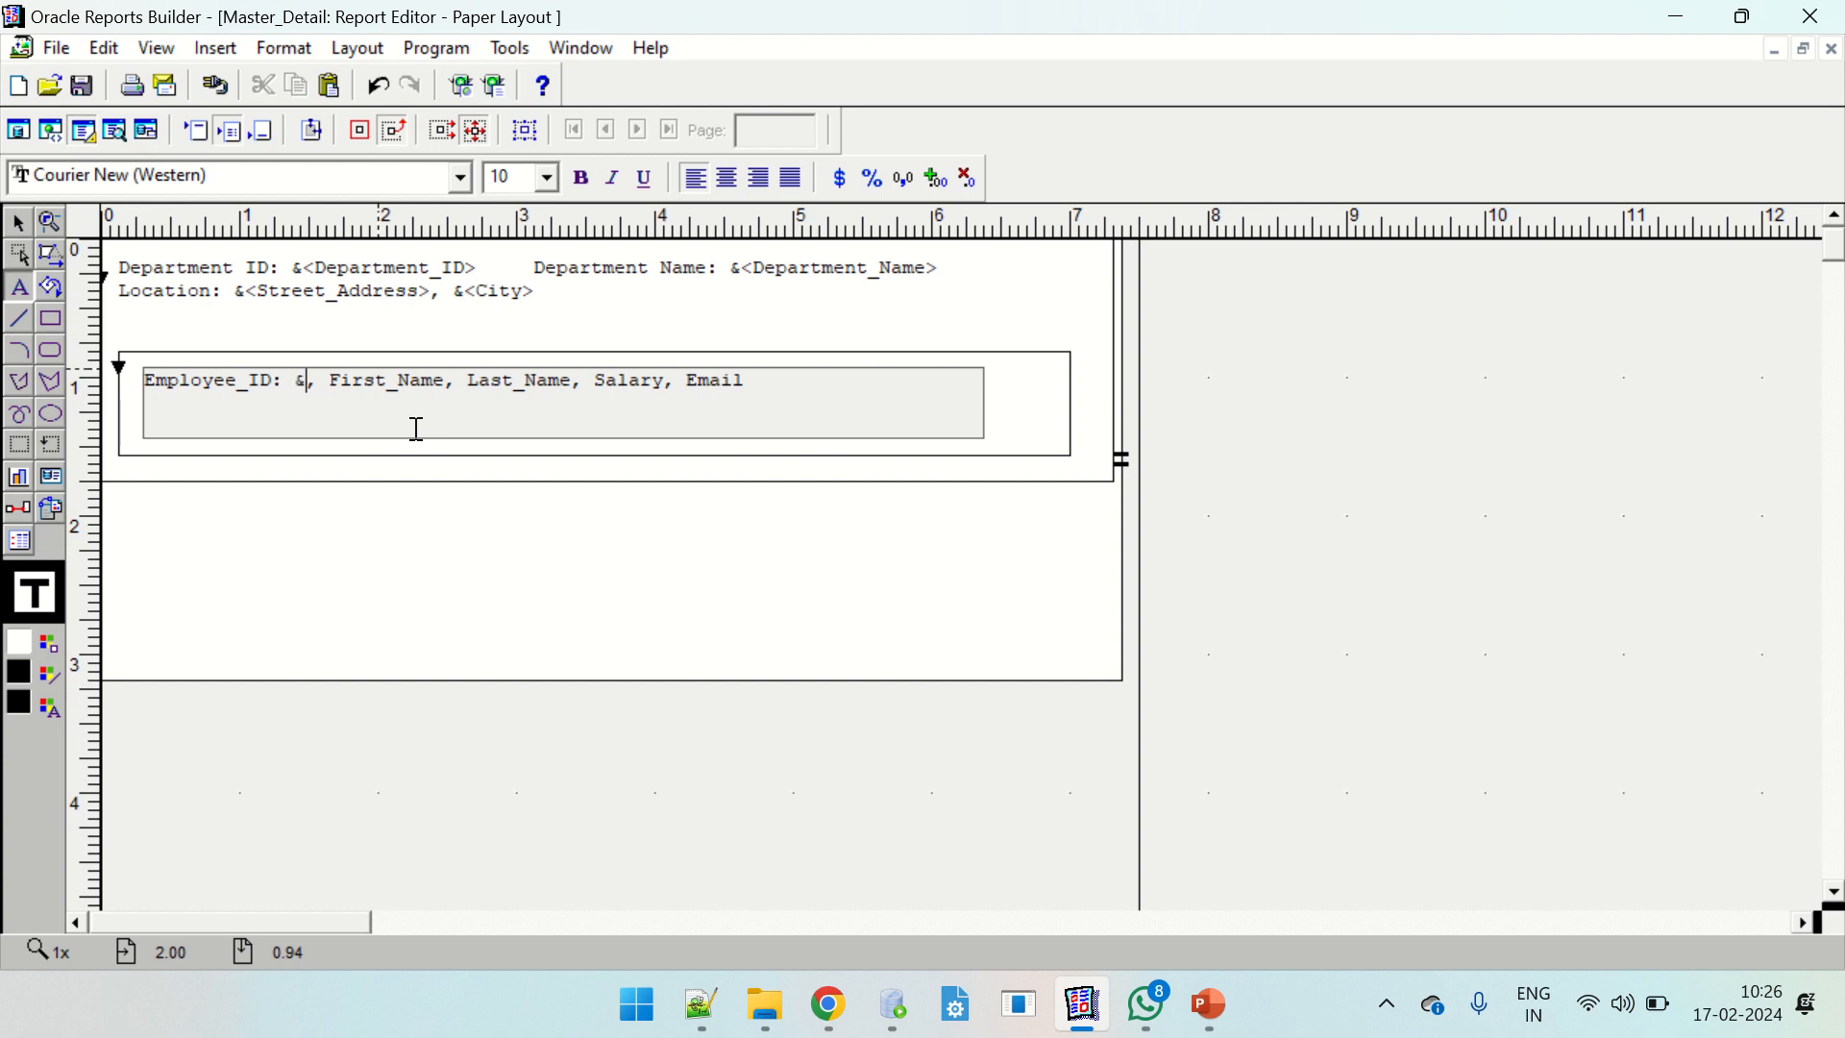
type("<Employee")
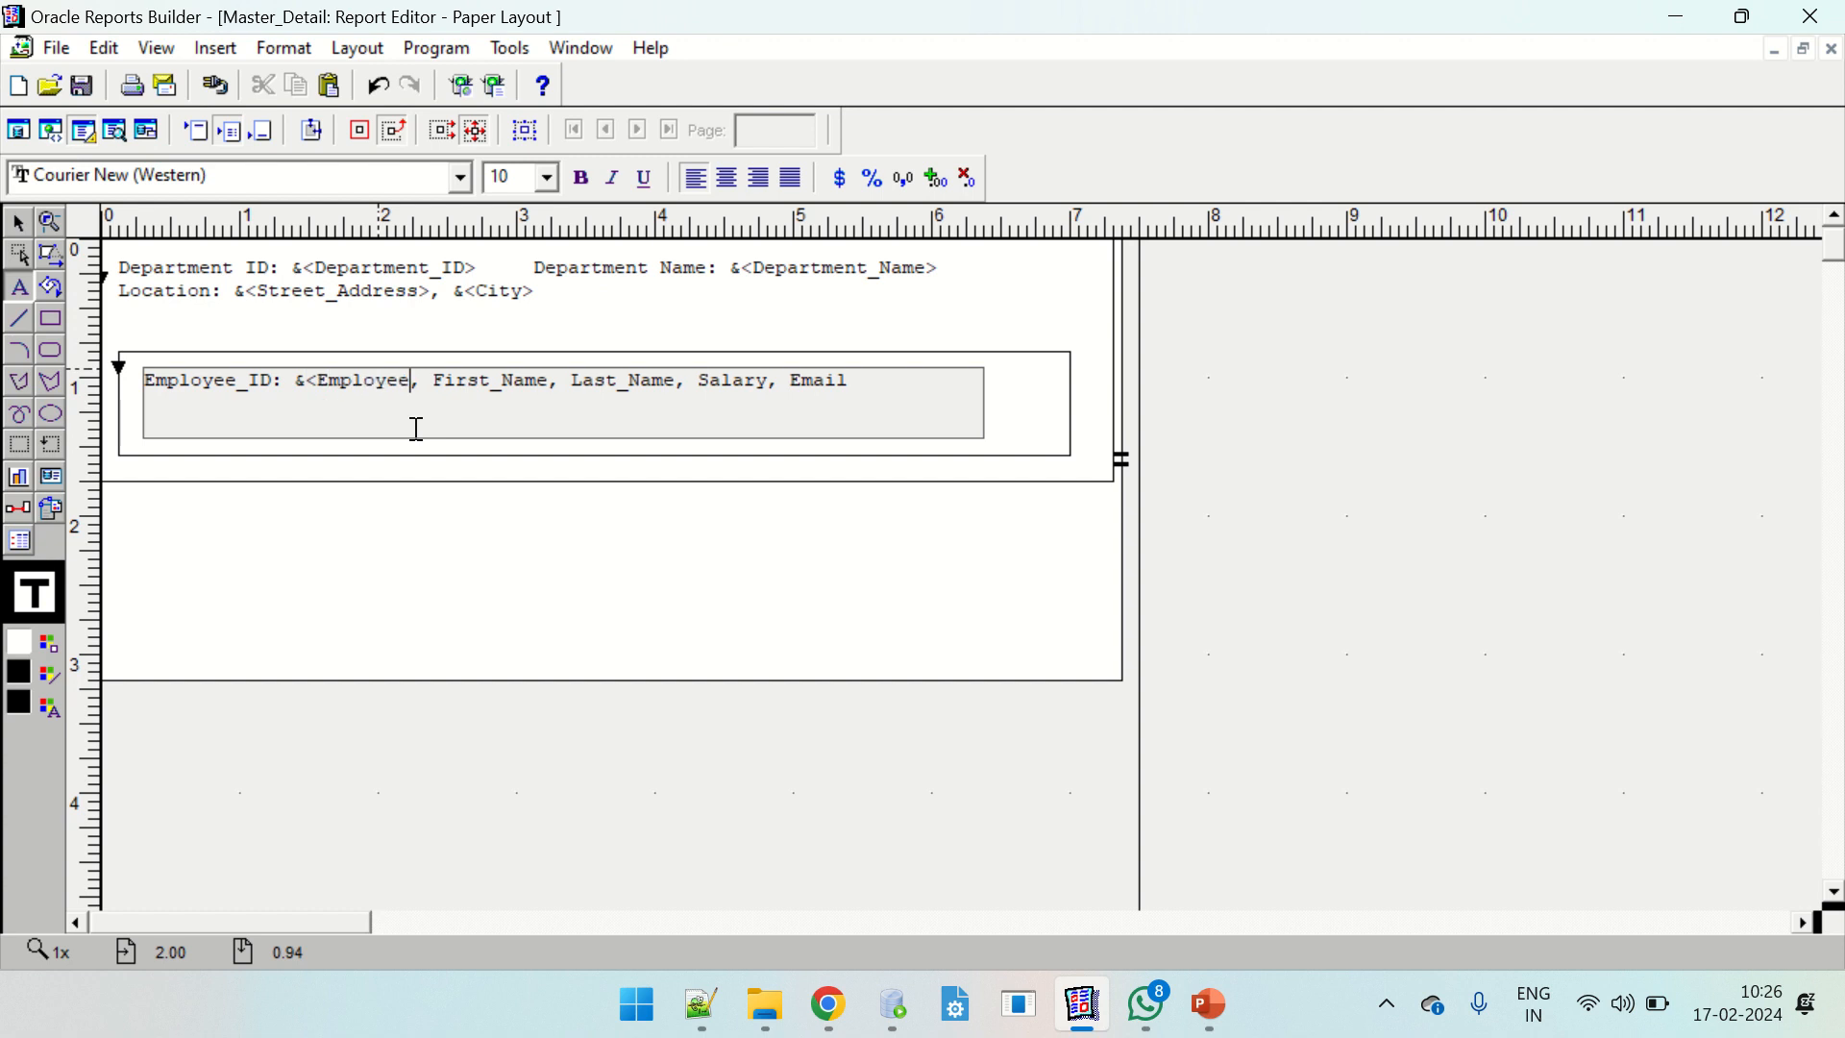
type("_ID>")
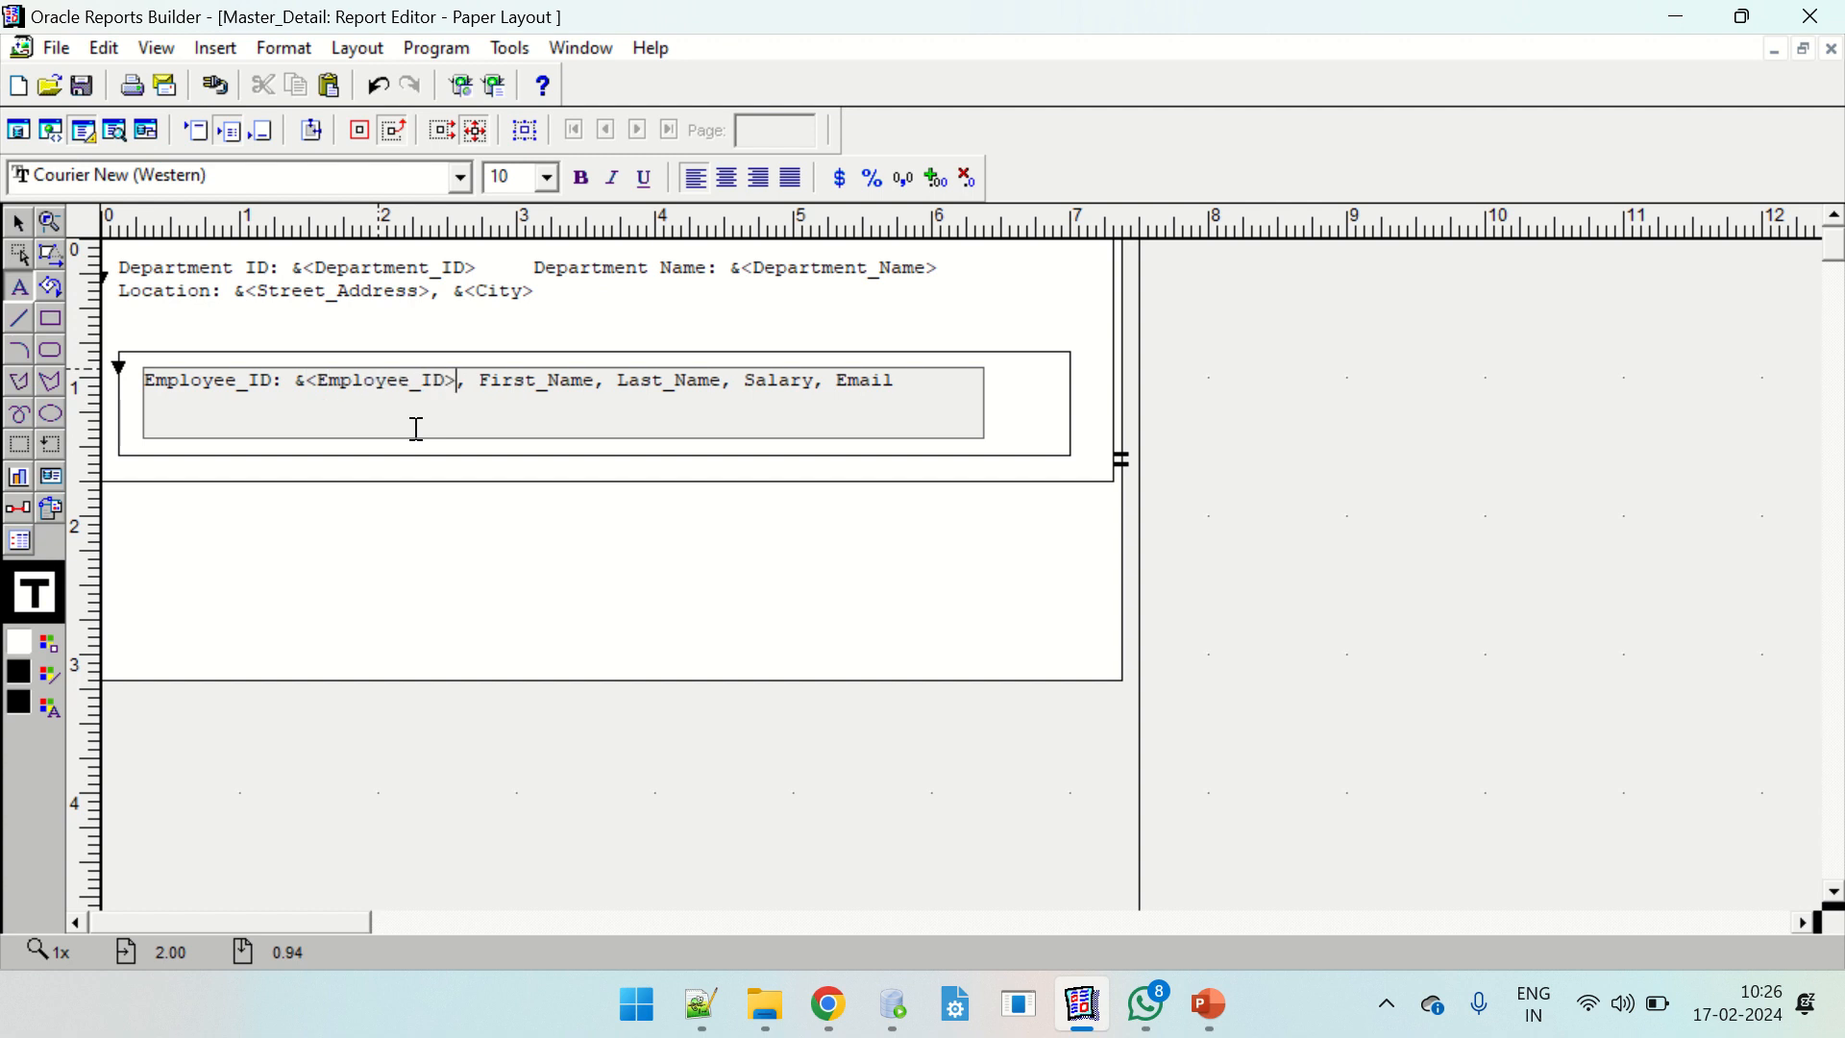
key("Delete")
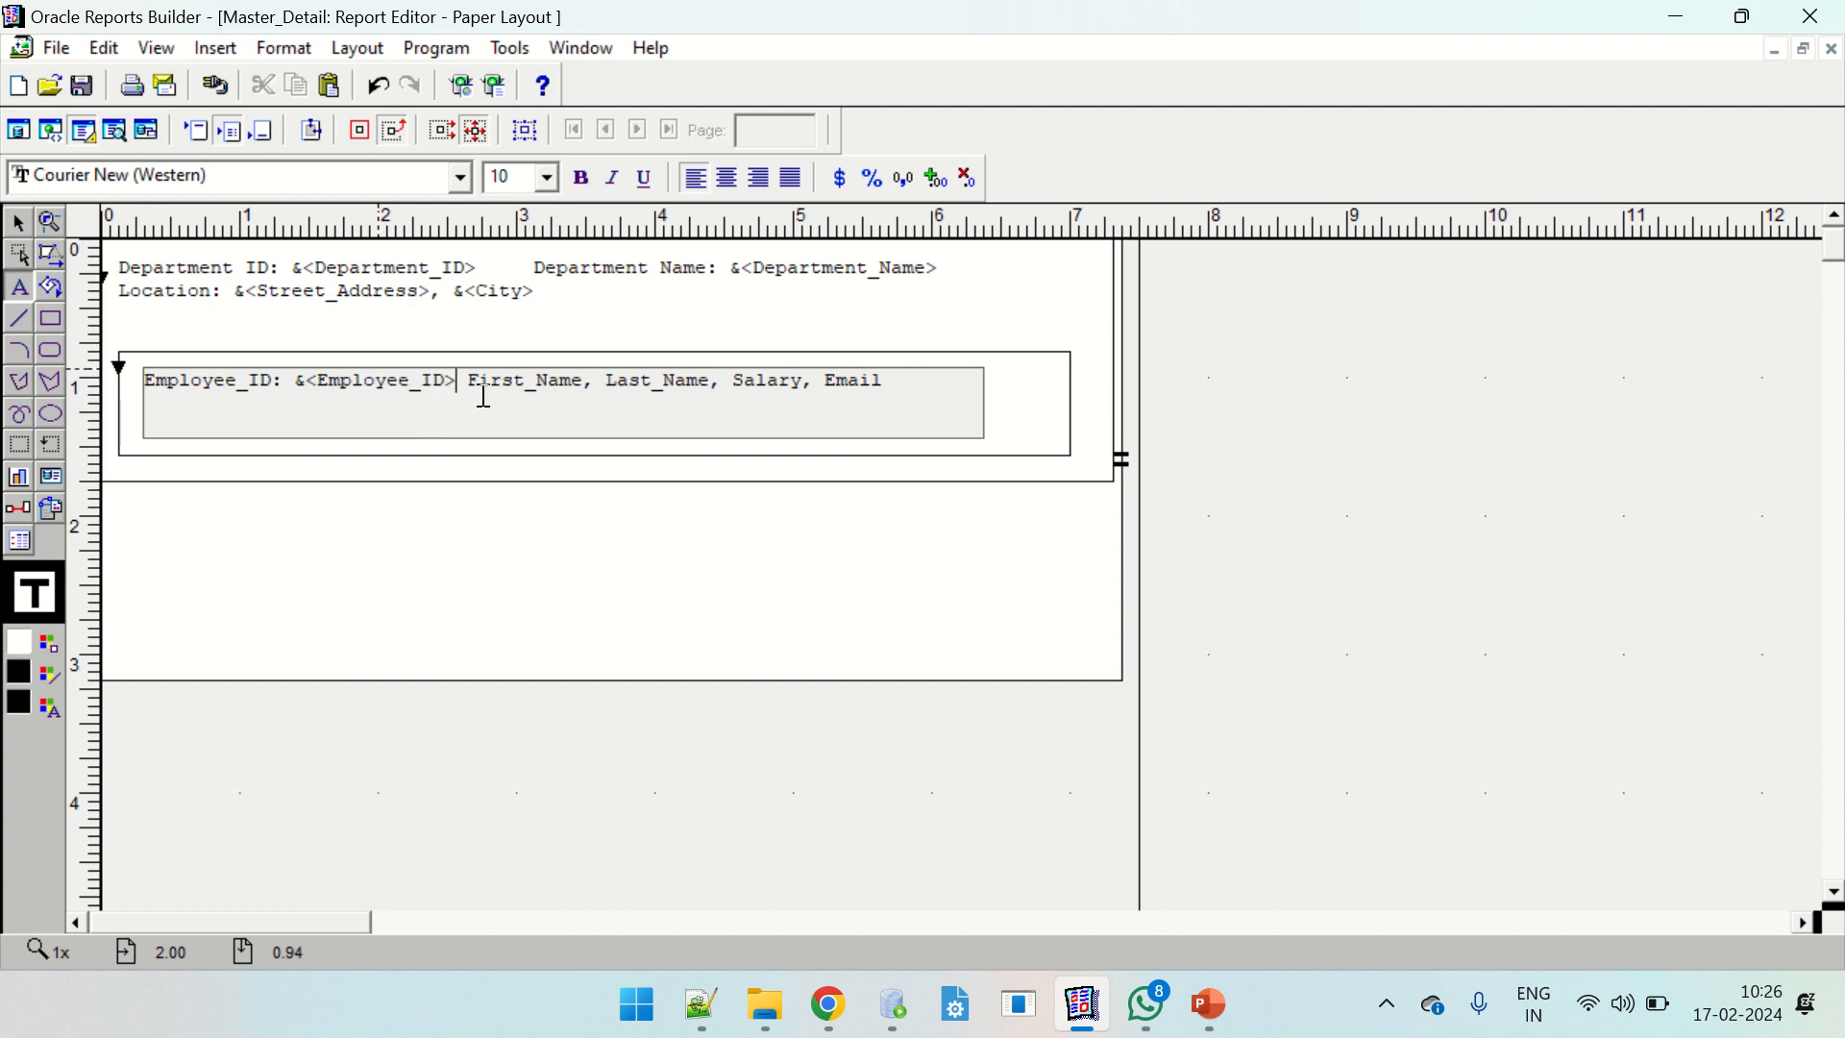
key("Delete")
key("Return")
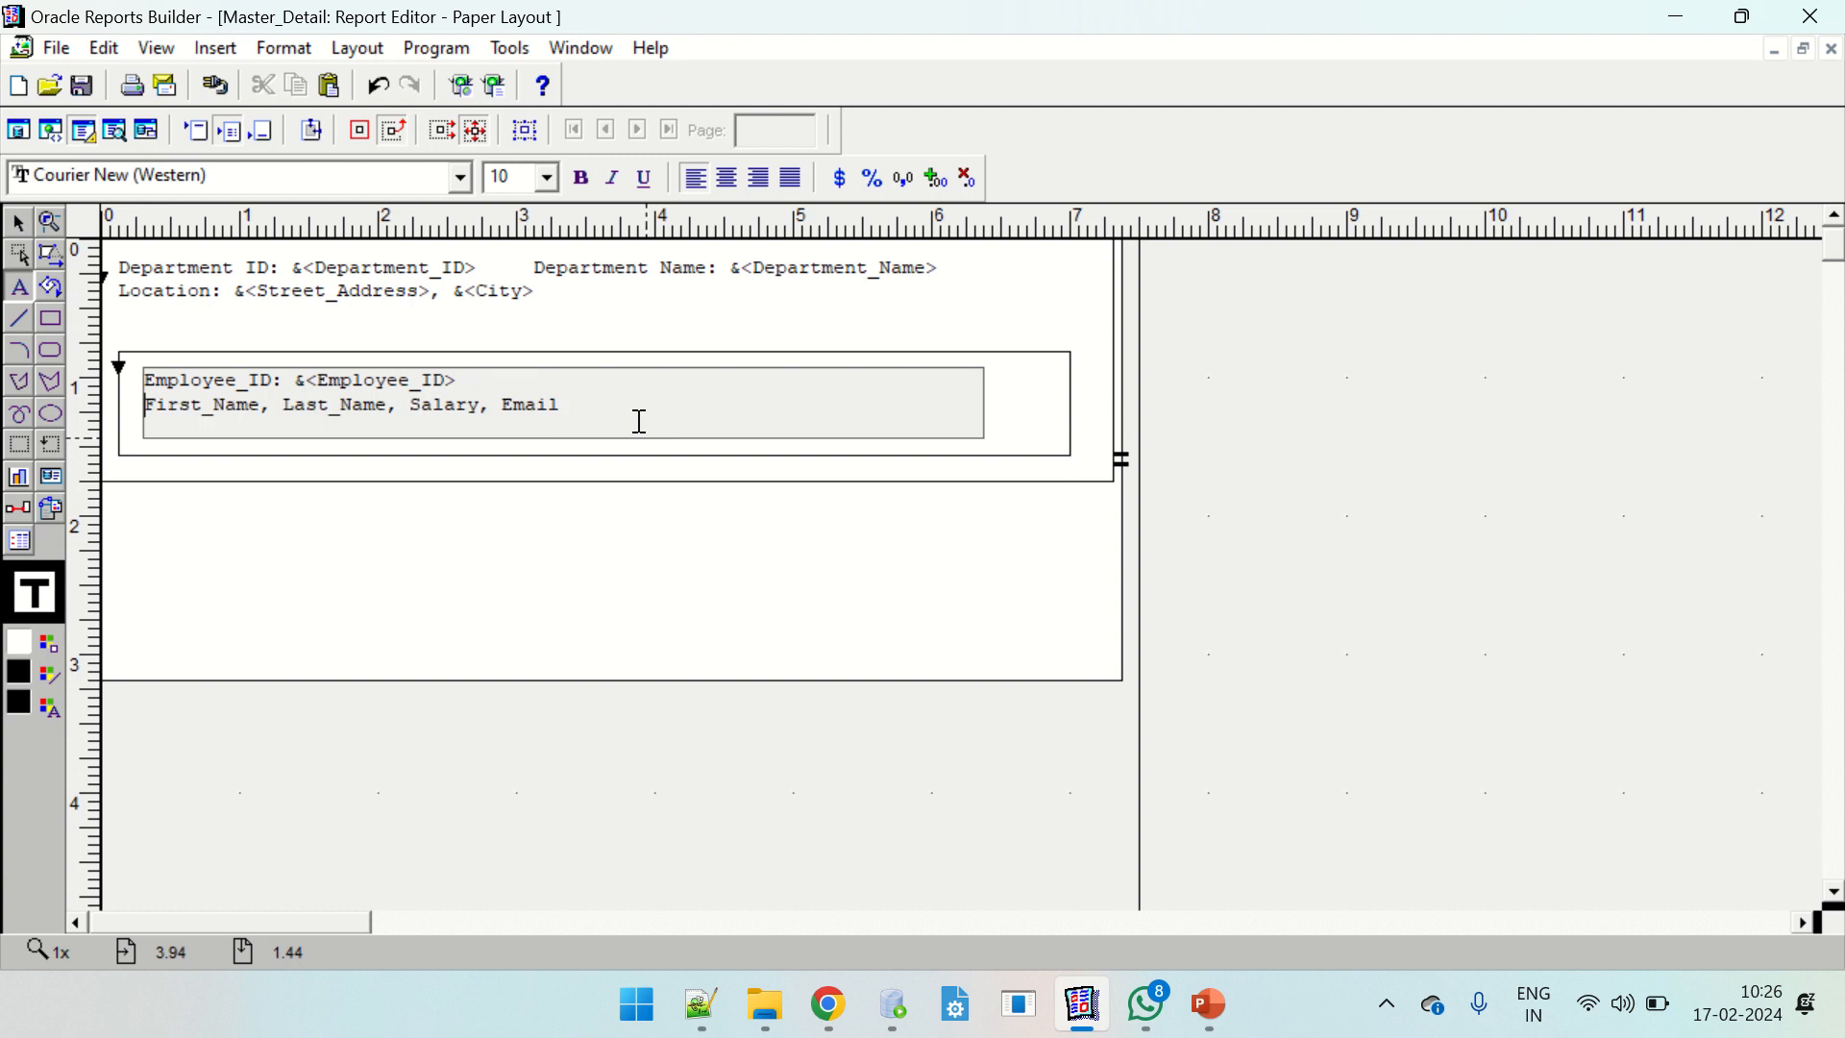
Insert the field reference &<First_Name> after the First_Name label on the second line and remove the comma.
double_click(179, 405)
key("ctrl+c")
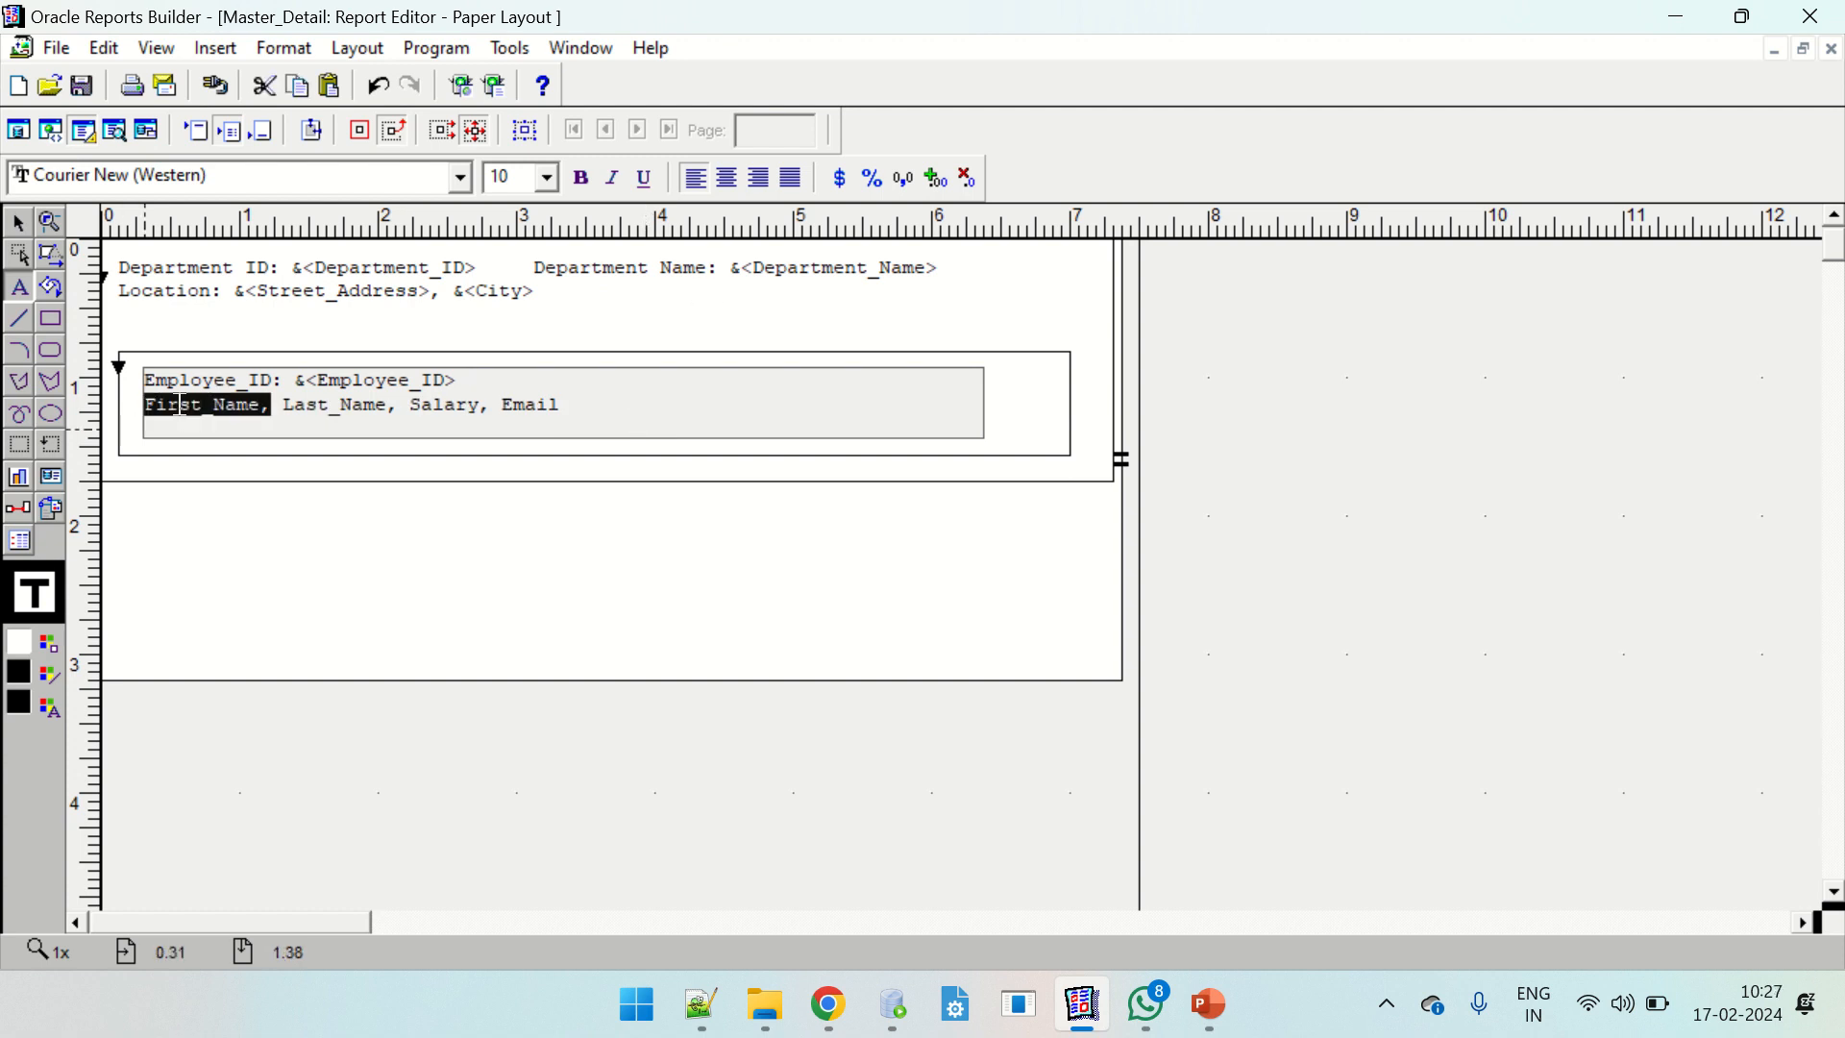
left_click(261, 407)
key("Delete")
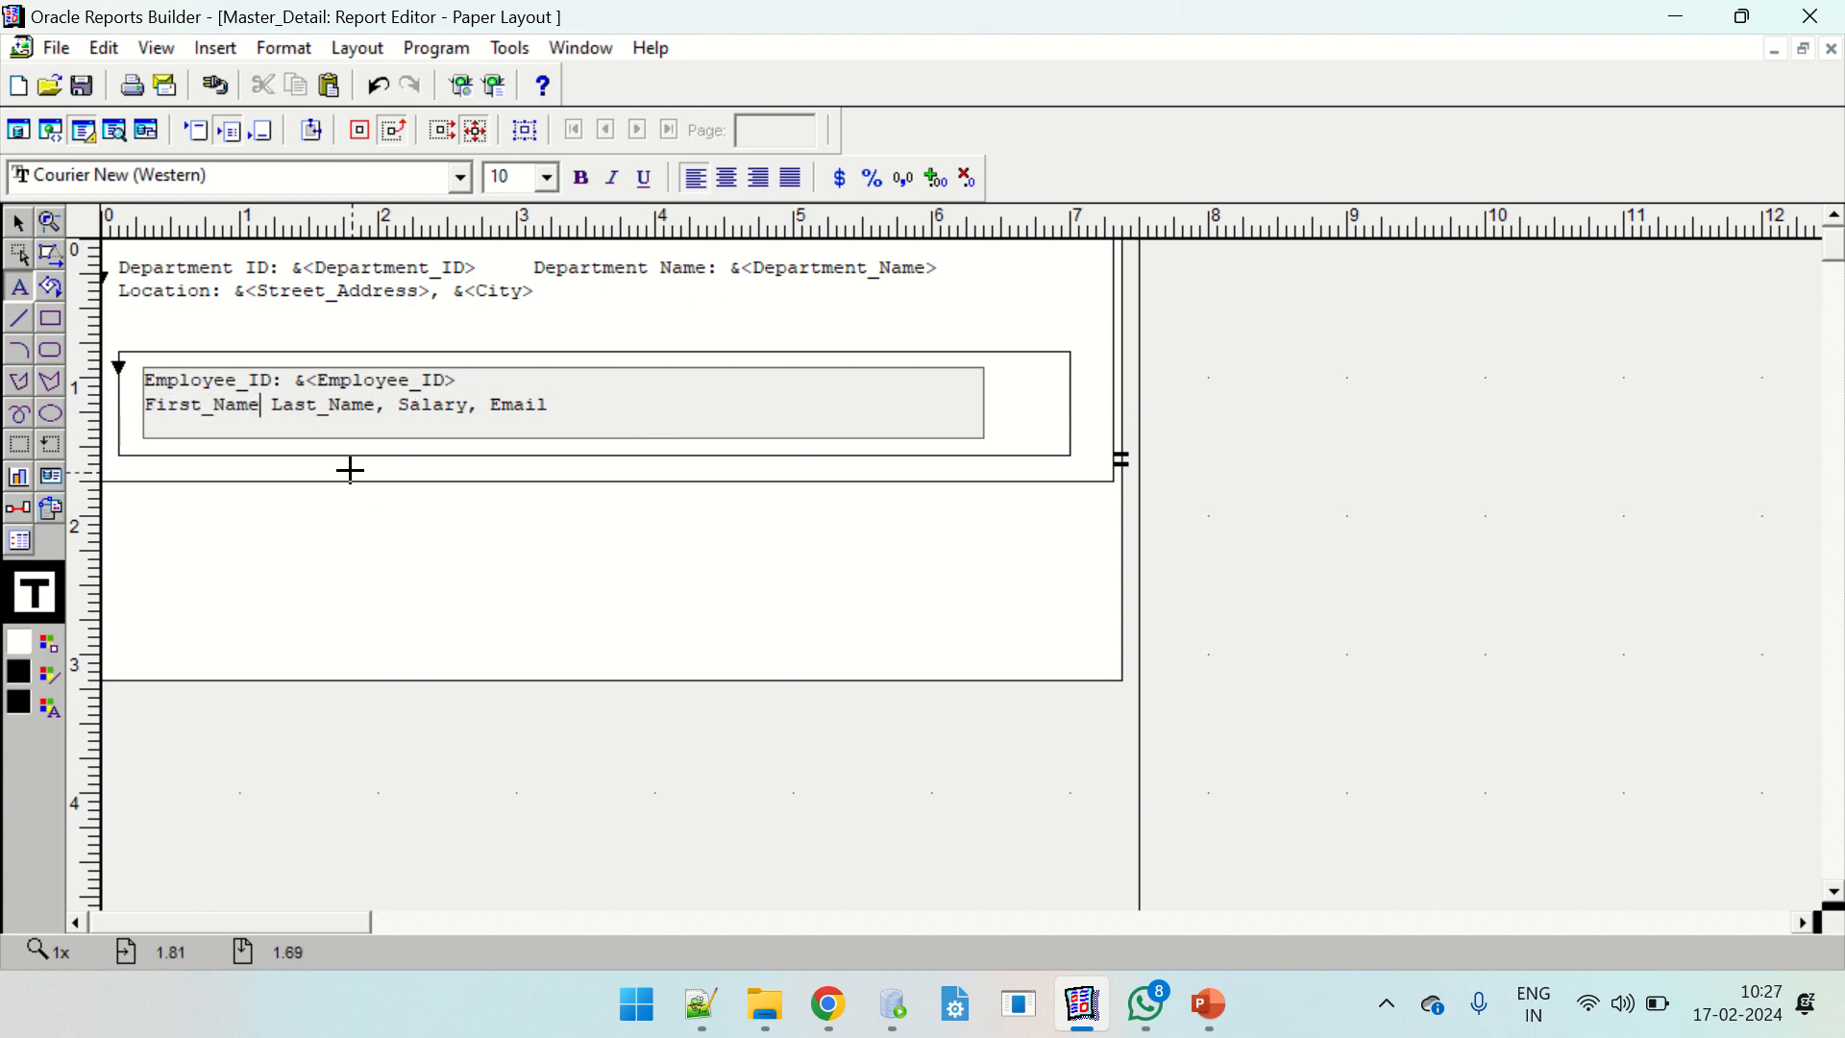
type("&<")
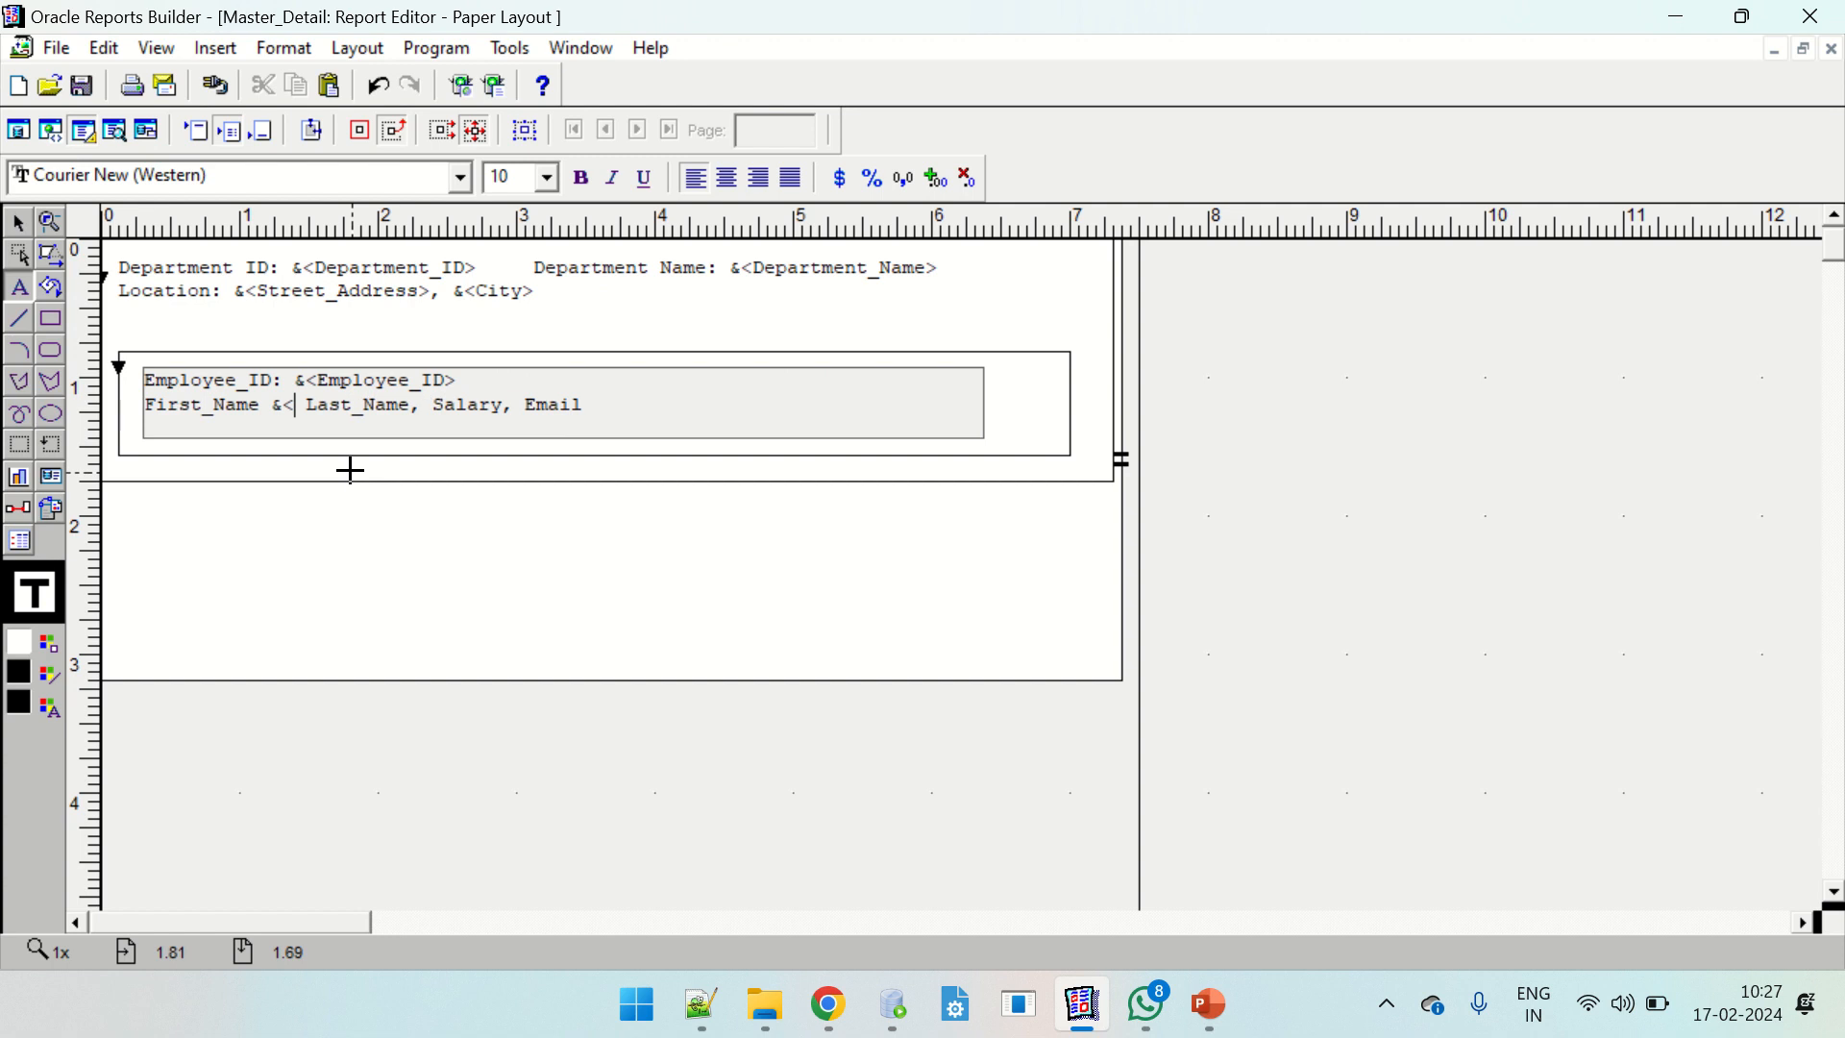
key("ctrl+v")
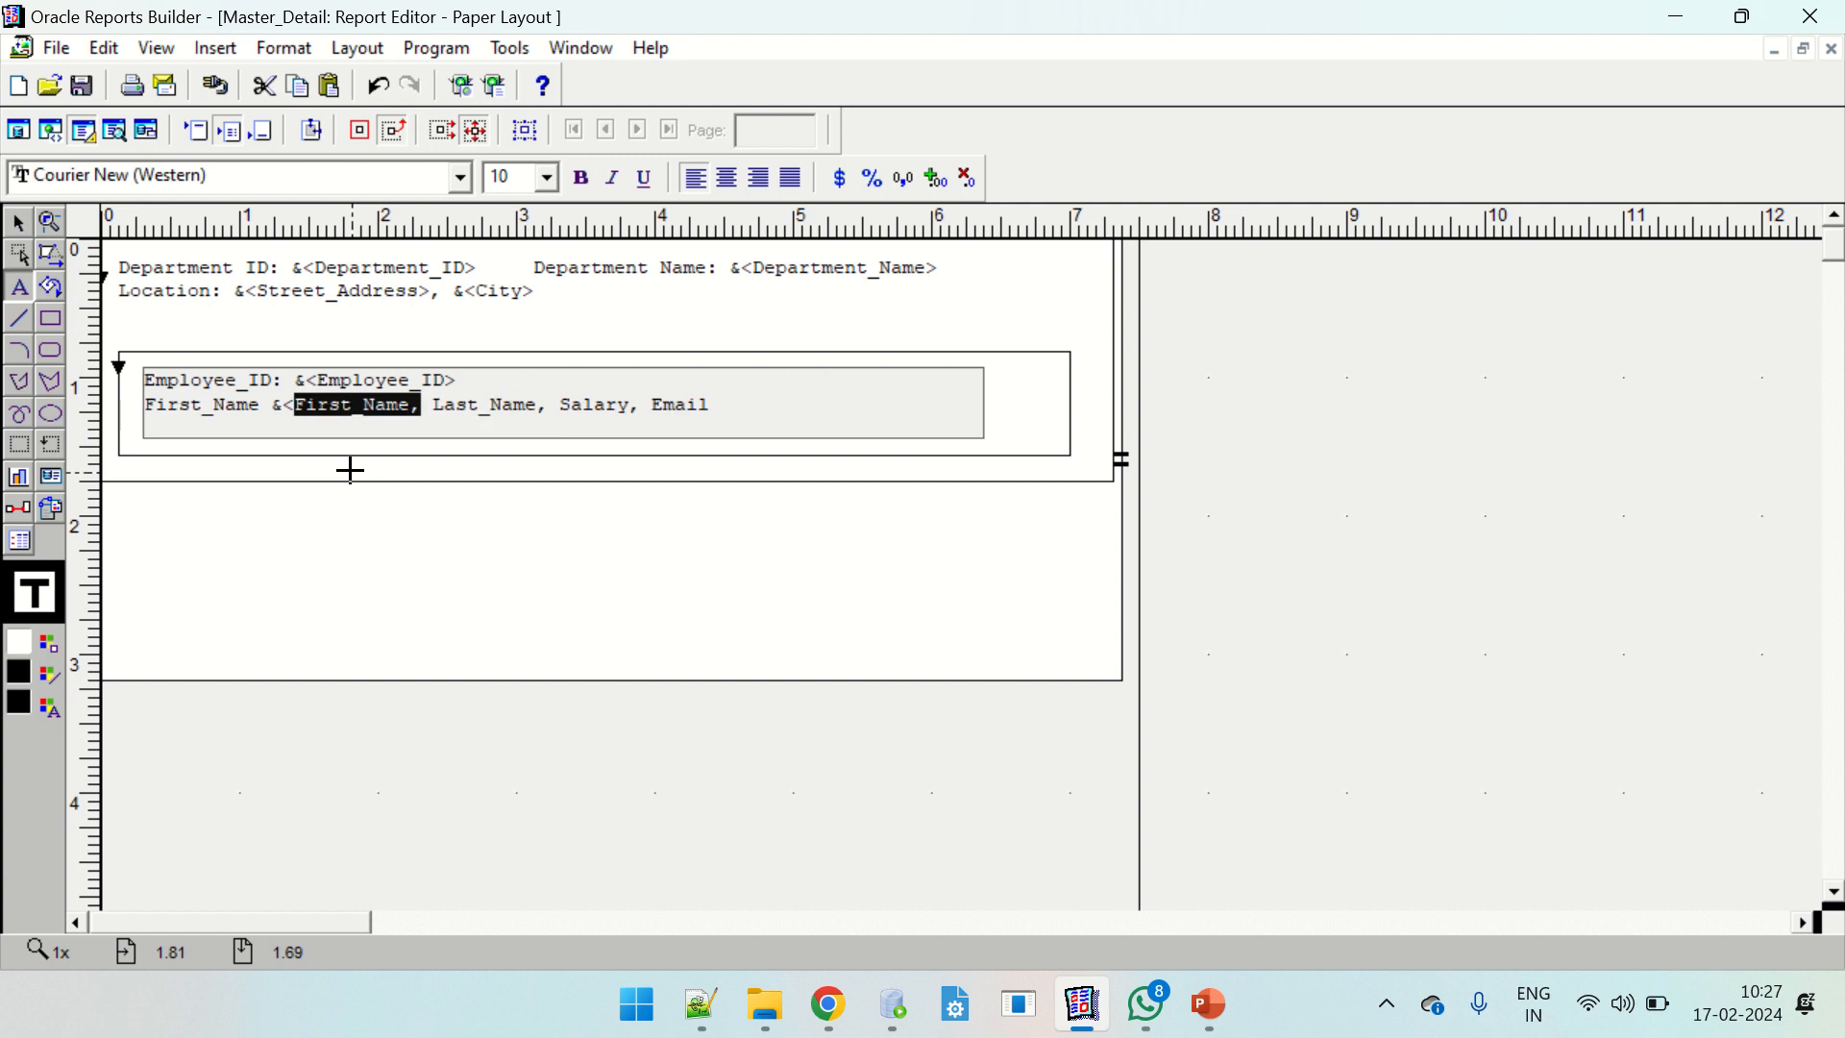
key("Right")
key("BackSpace")
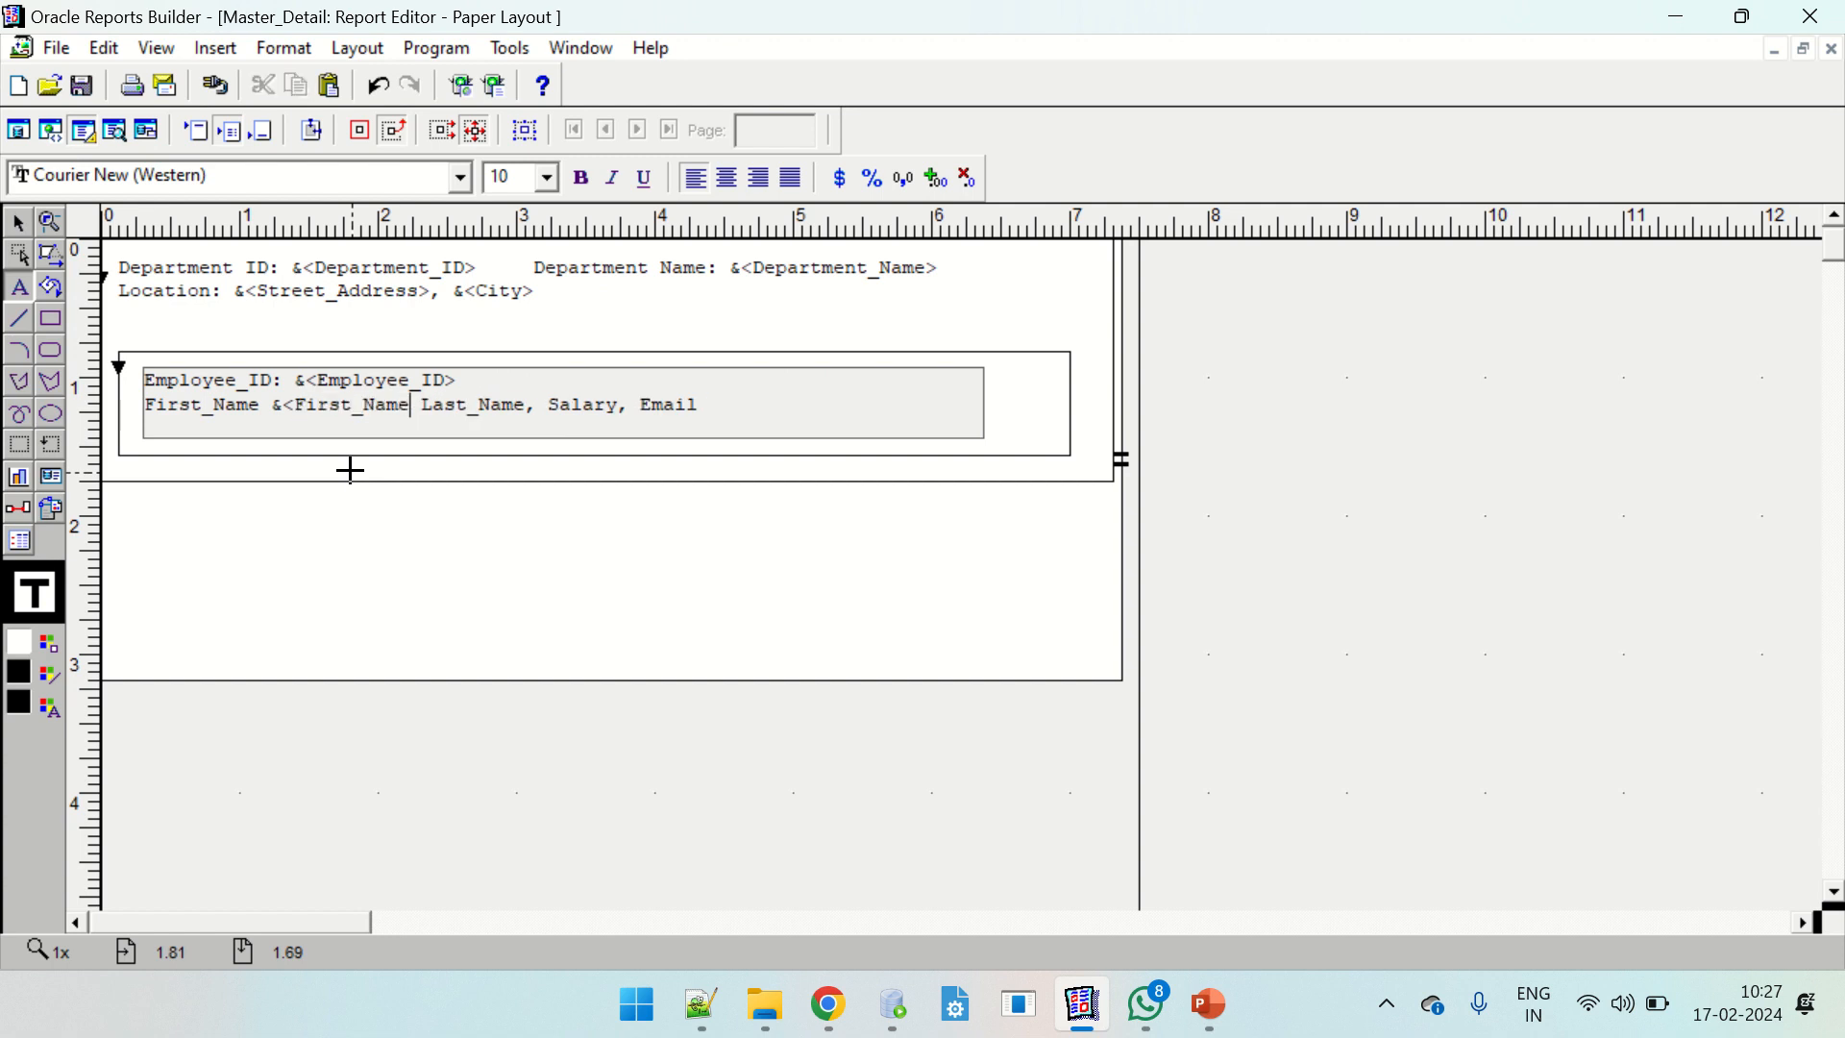
type(">")
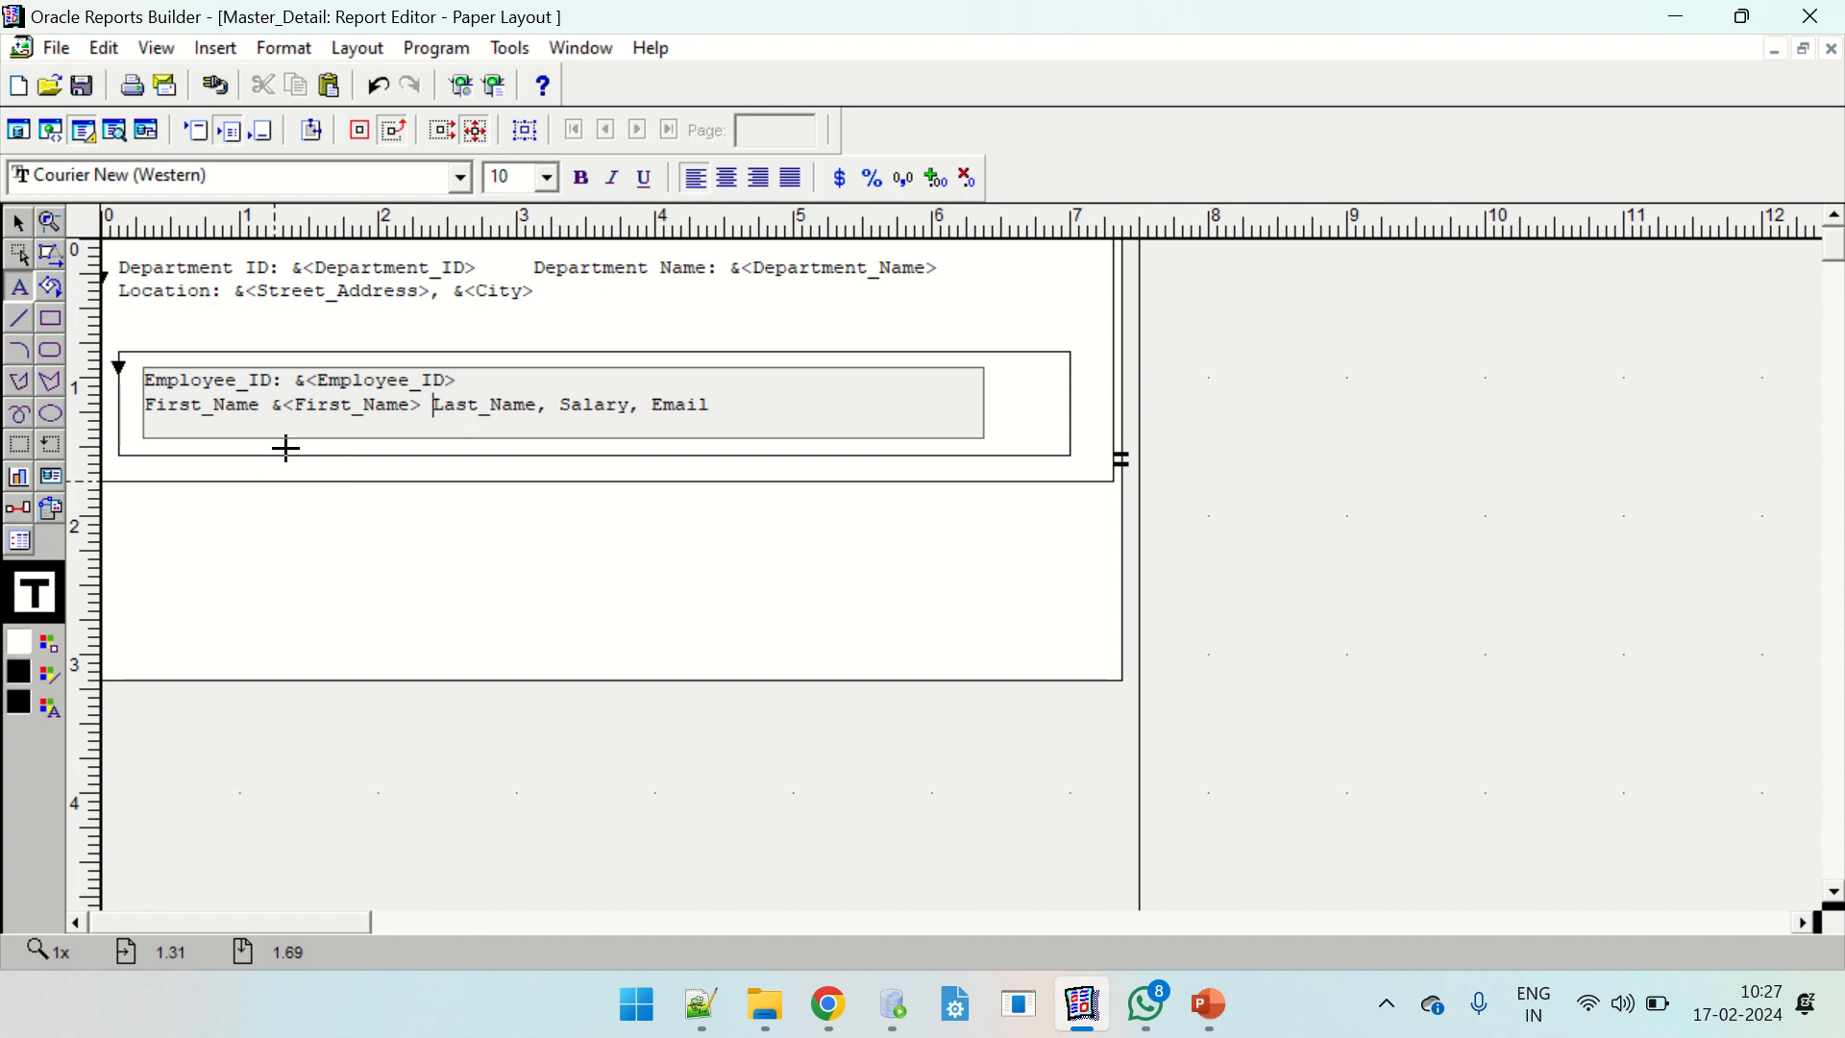
Change the First_Name label on the second line to "Full_Name:".
left_click(204, 408)
key("BackSpace")
key("BackSpace")
key("BackSpace")
key("BackSpace")
key("BackSpace")
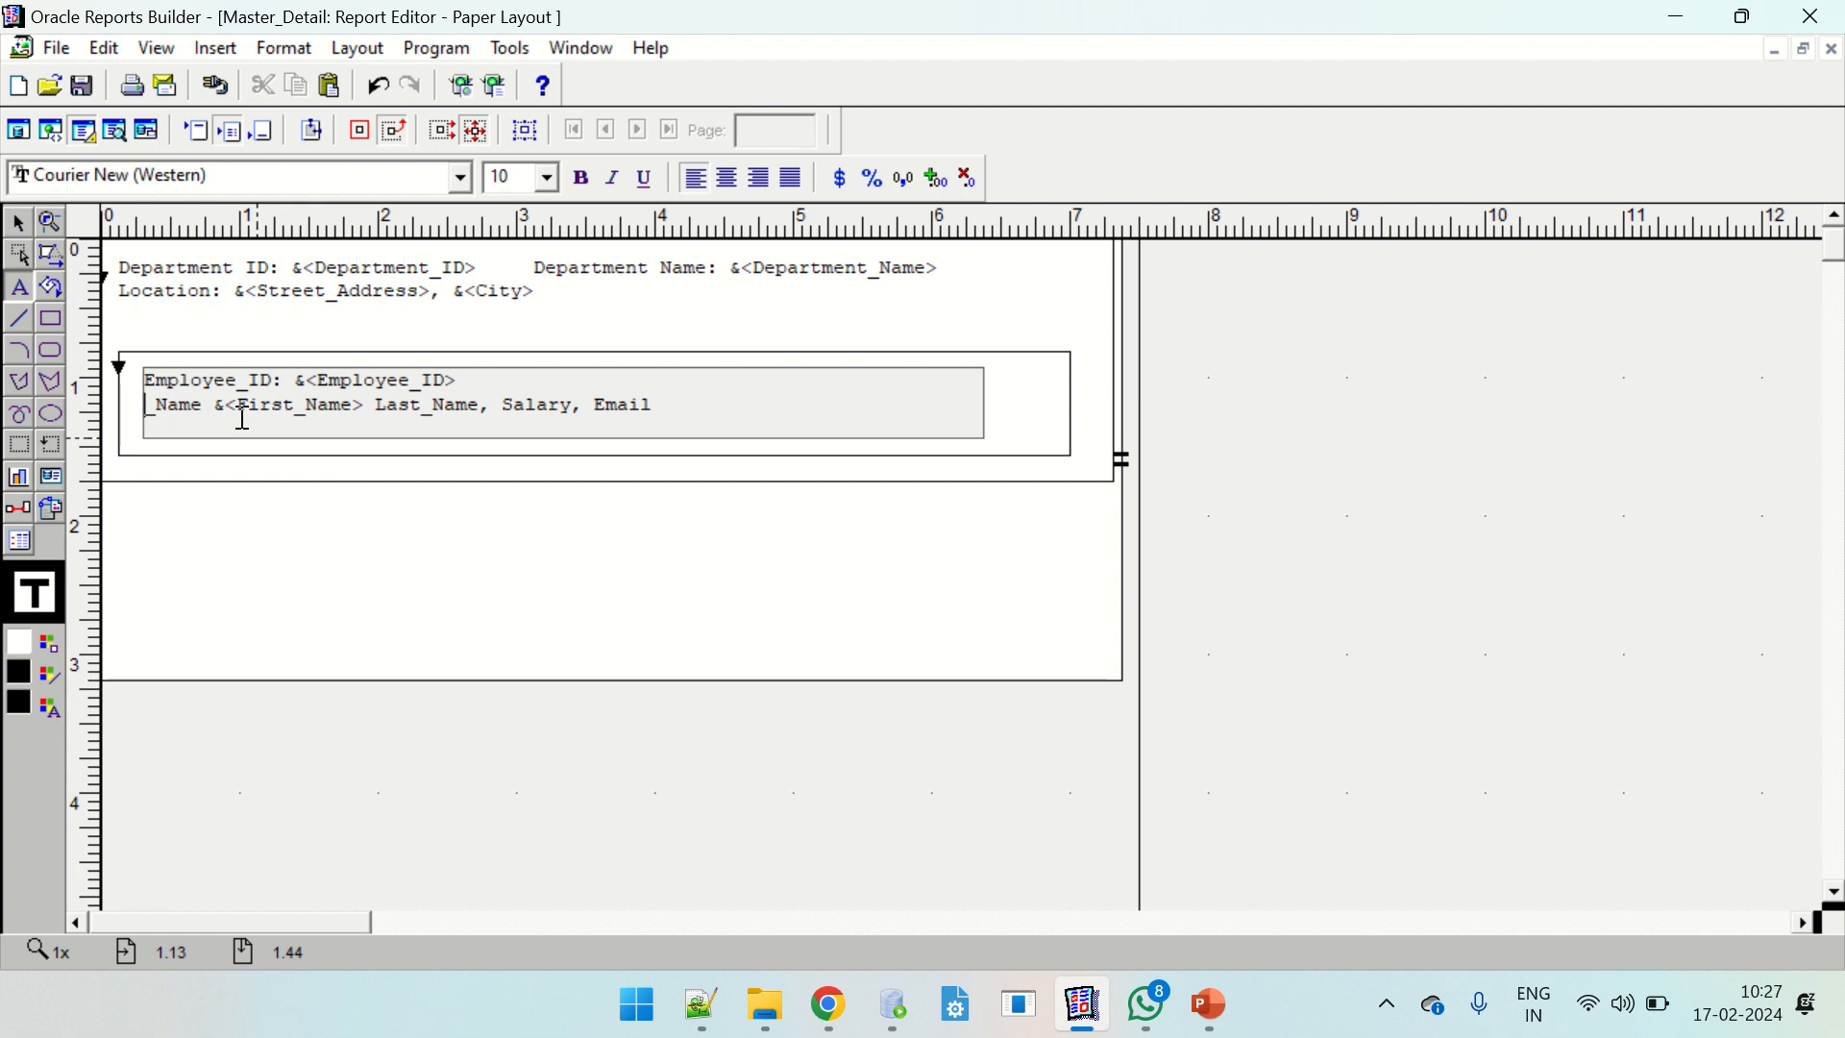
type("Full")
left_click(264, 411)
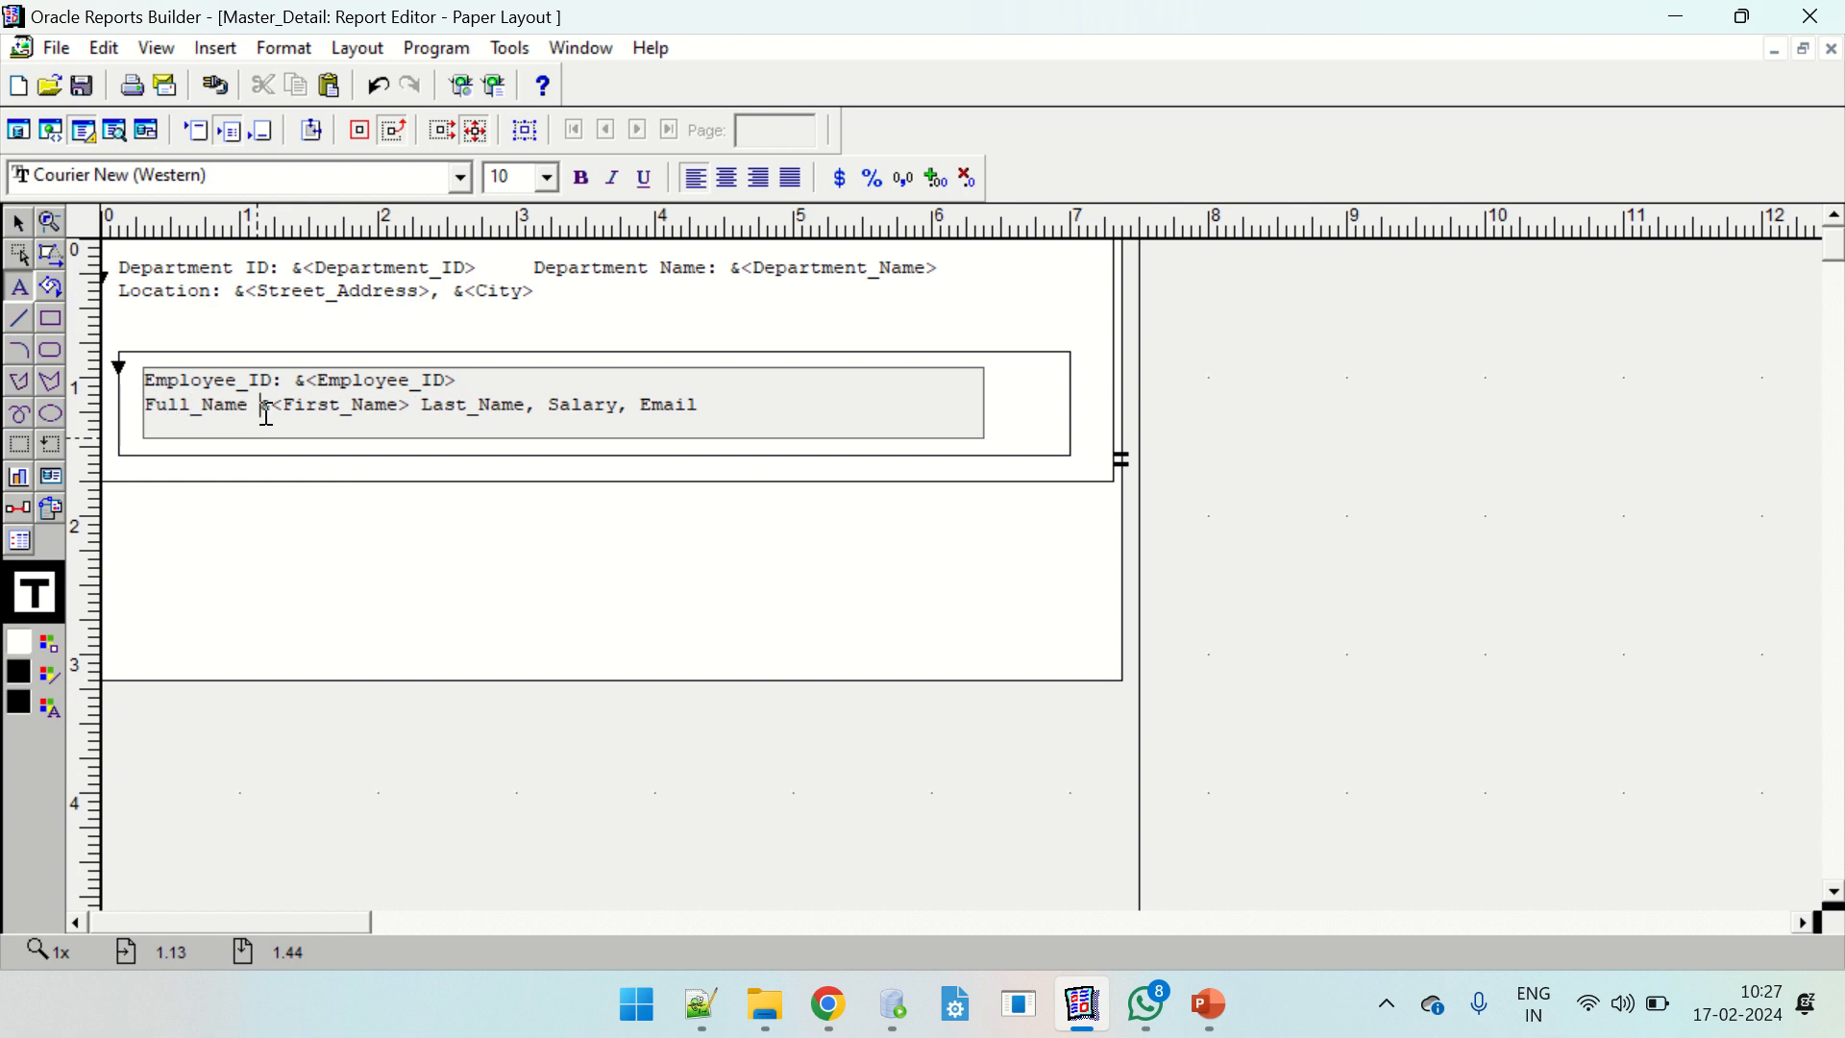
type(": &")
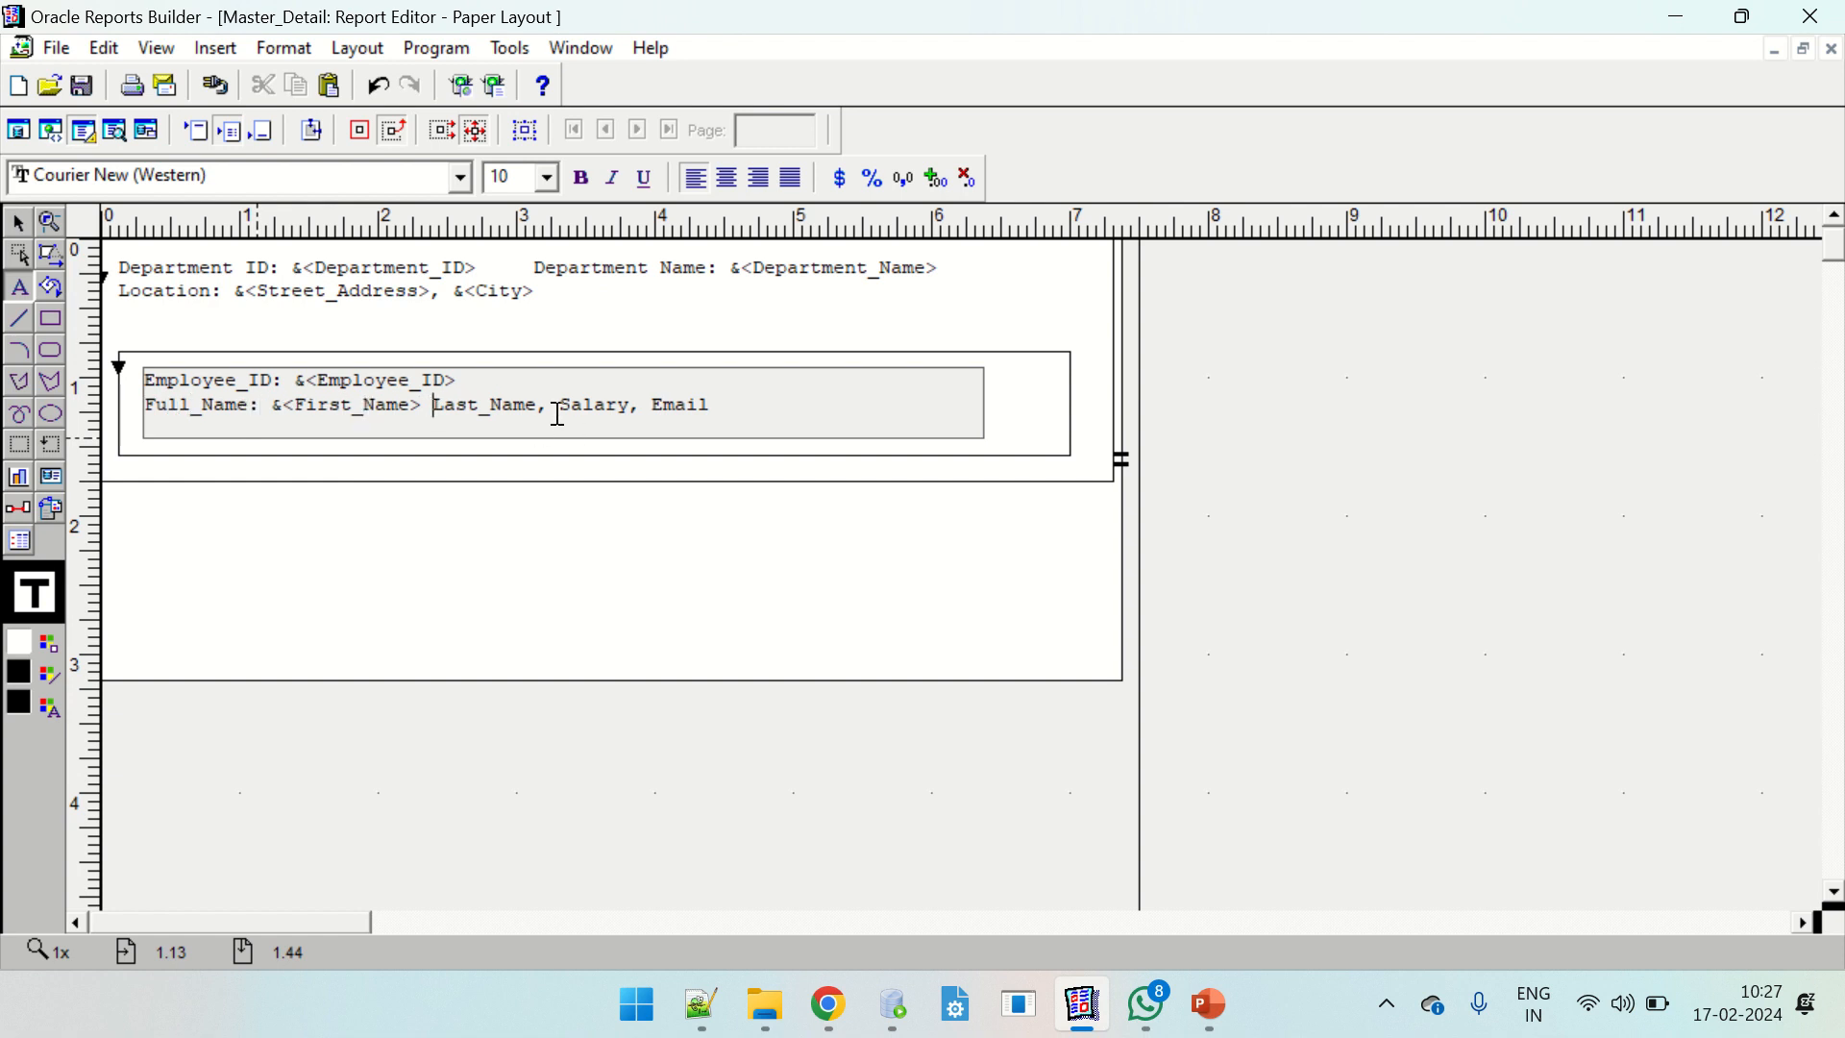
Turn Last_Name into the field reference &<Last_Name> without its comma and move "Salary, Email" to a third line without a leading space.
type("<")
key("Left")
type("&")
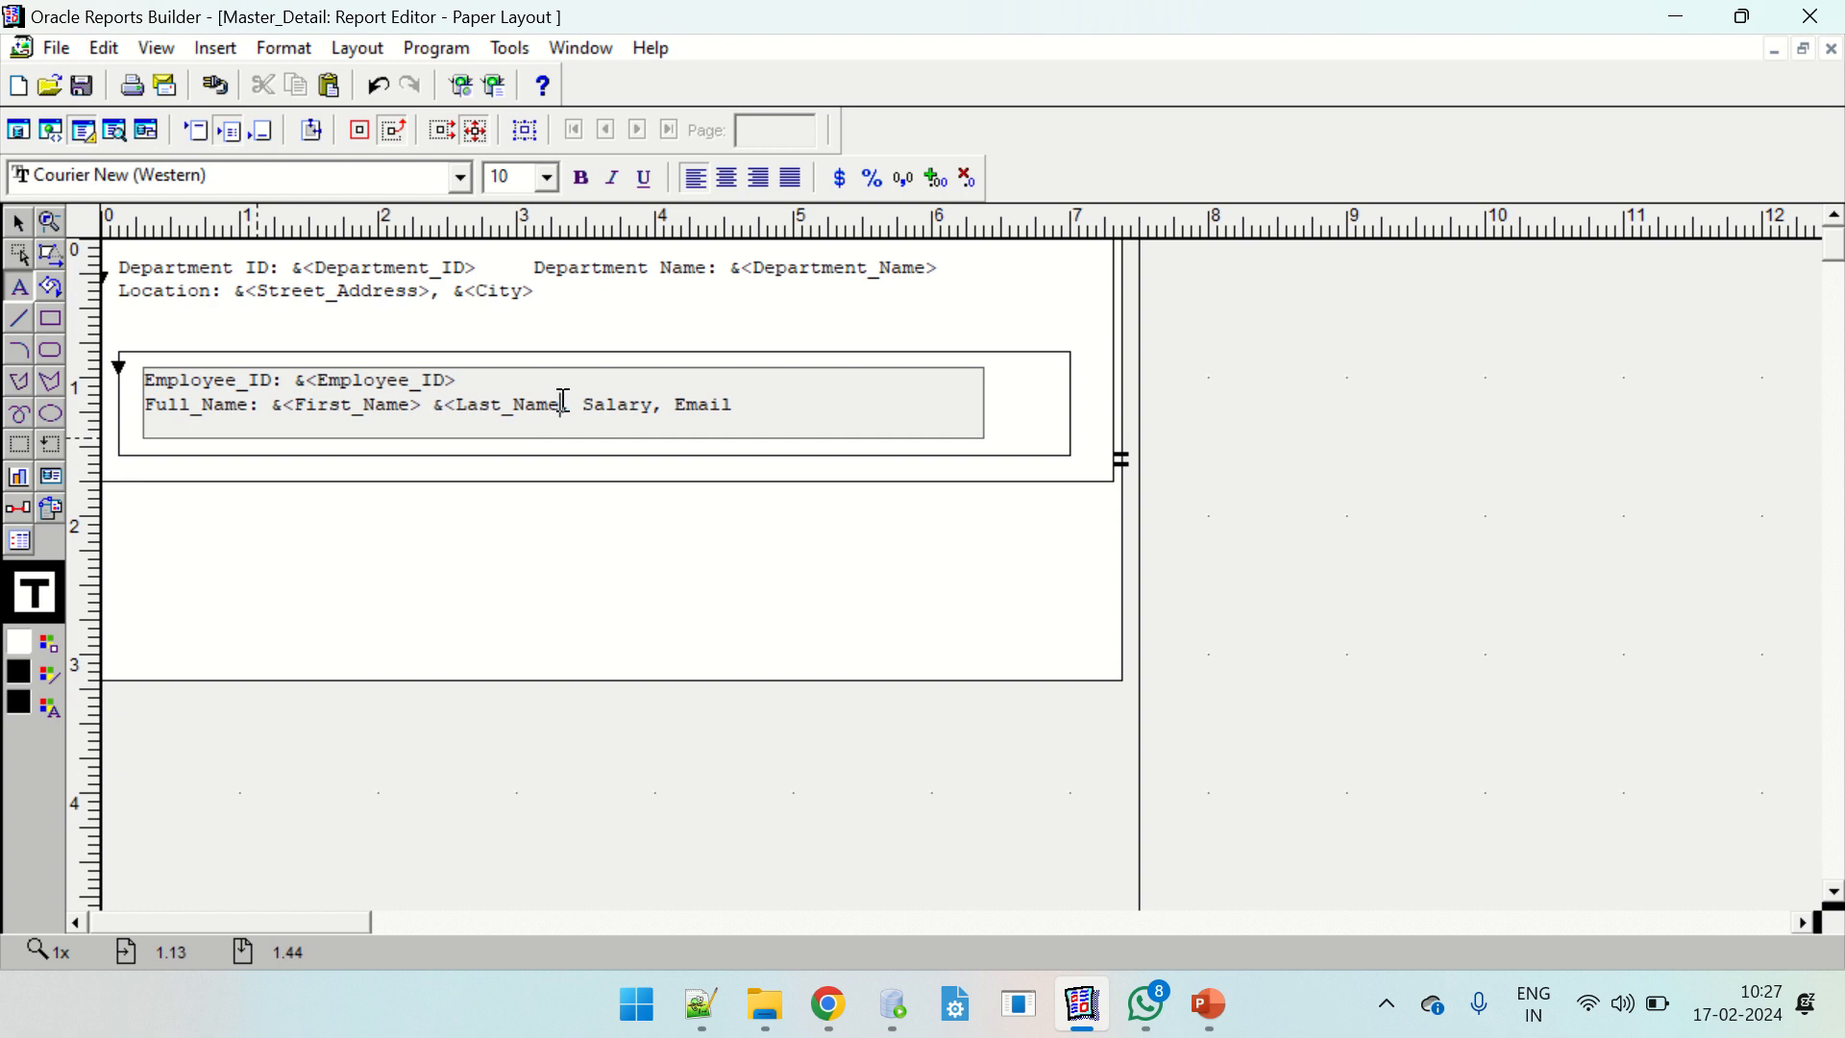
type(">")
key("Delete")
key("Delete")
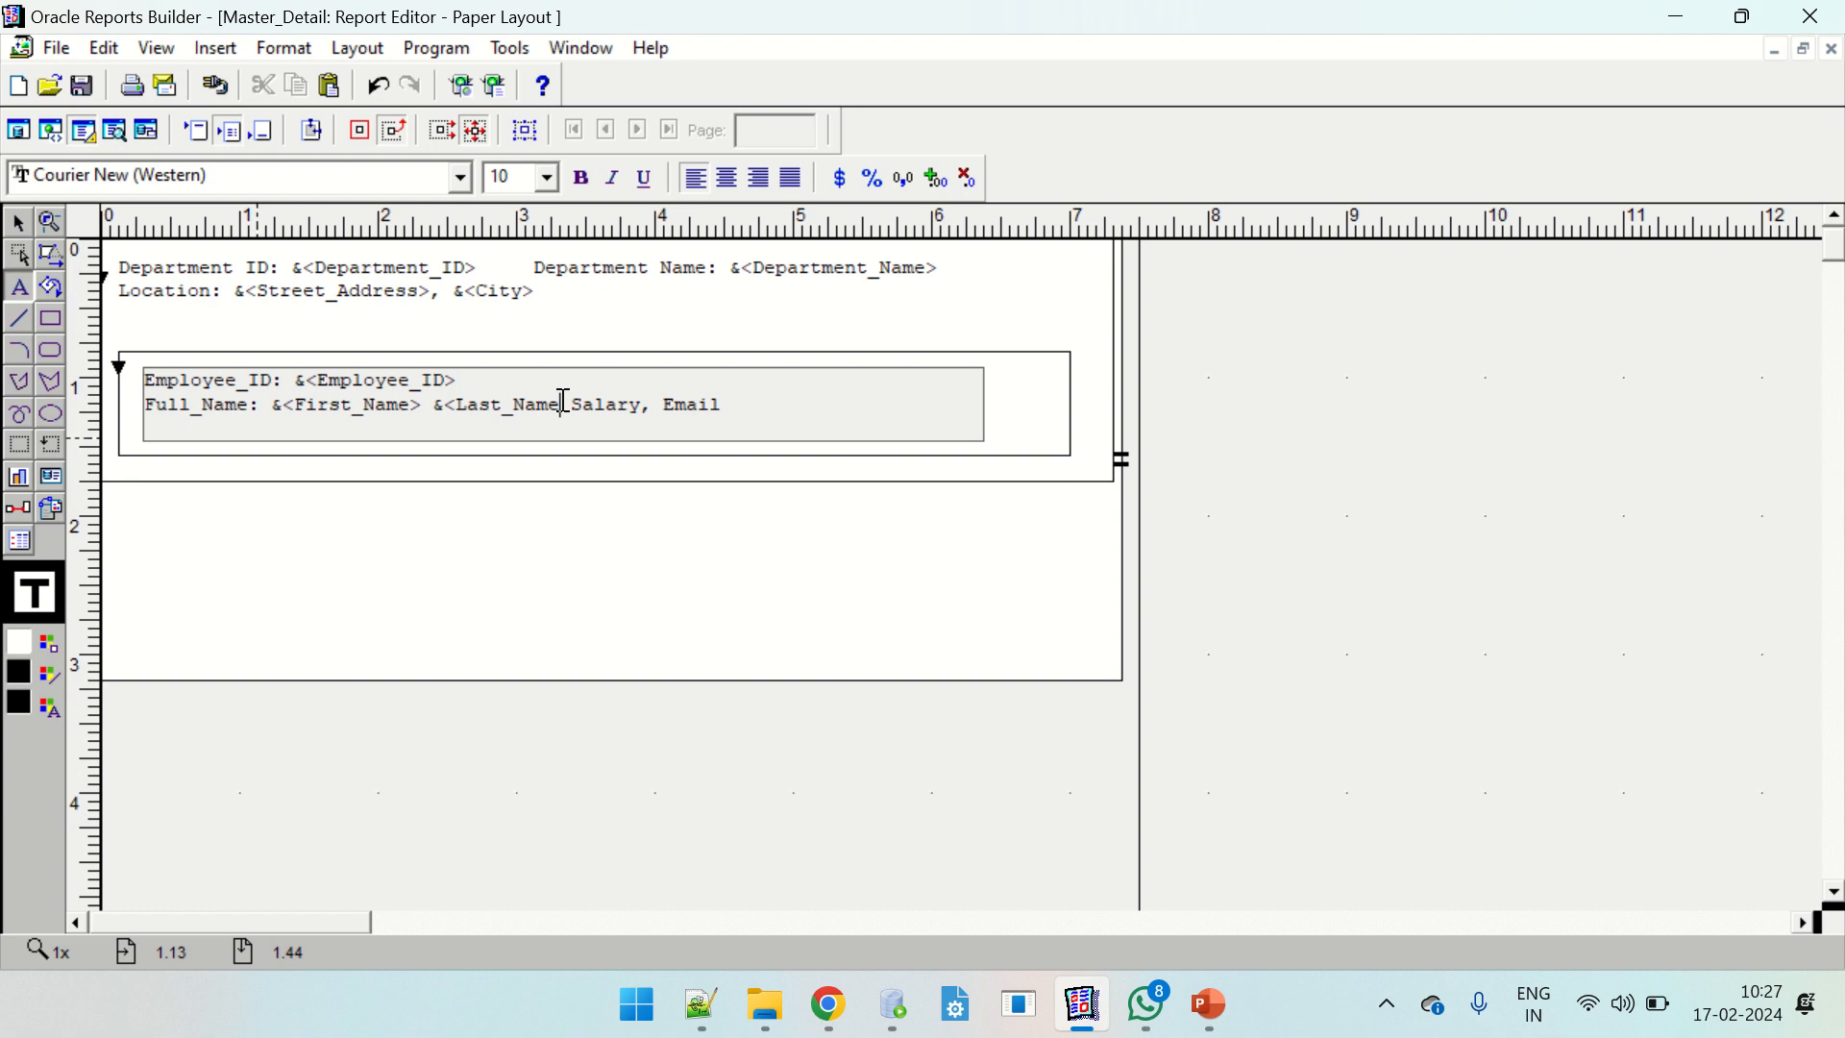
key("Return")
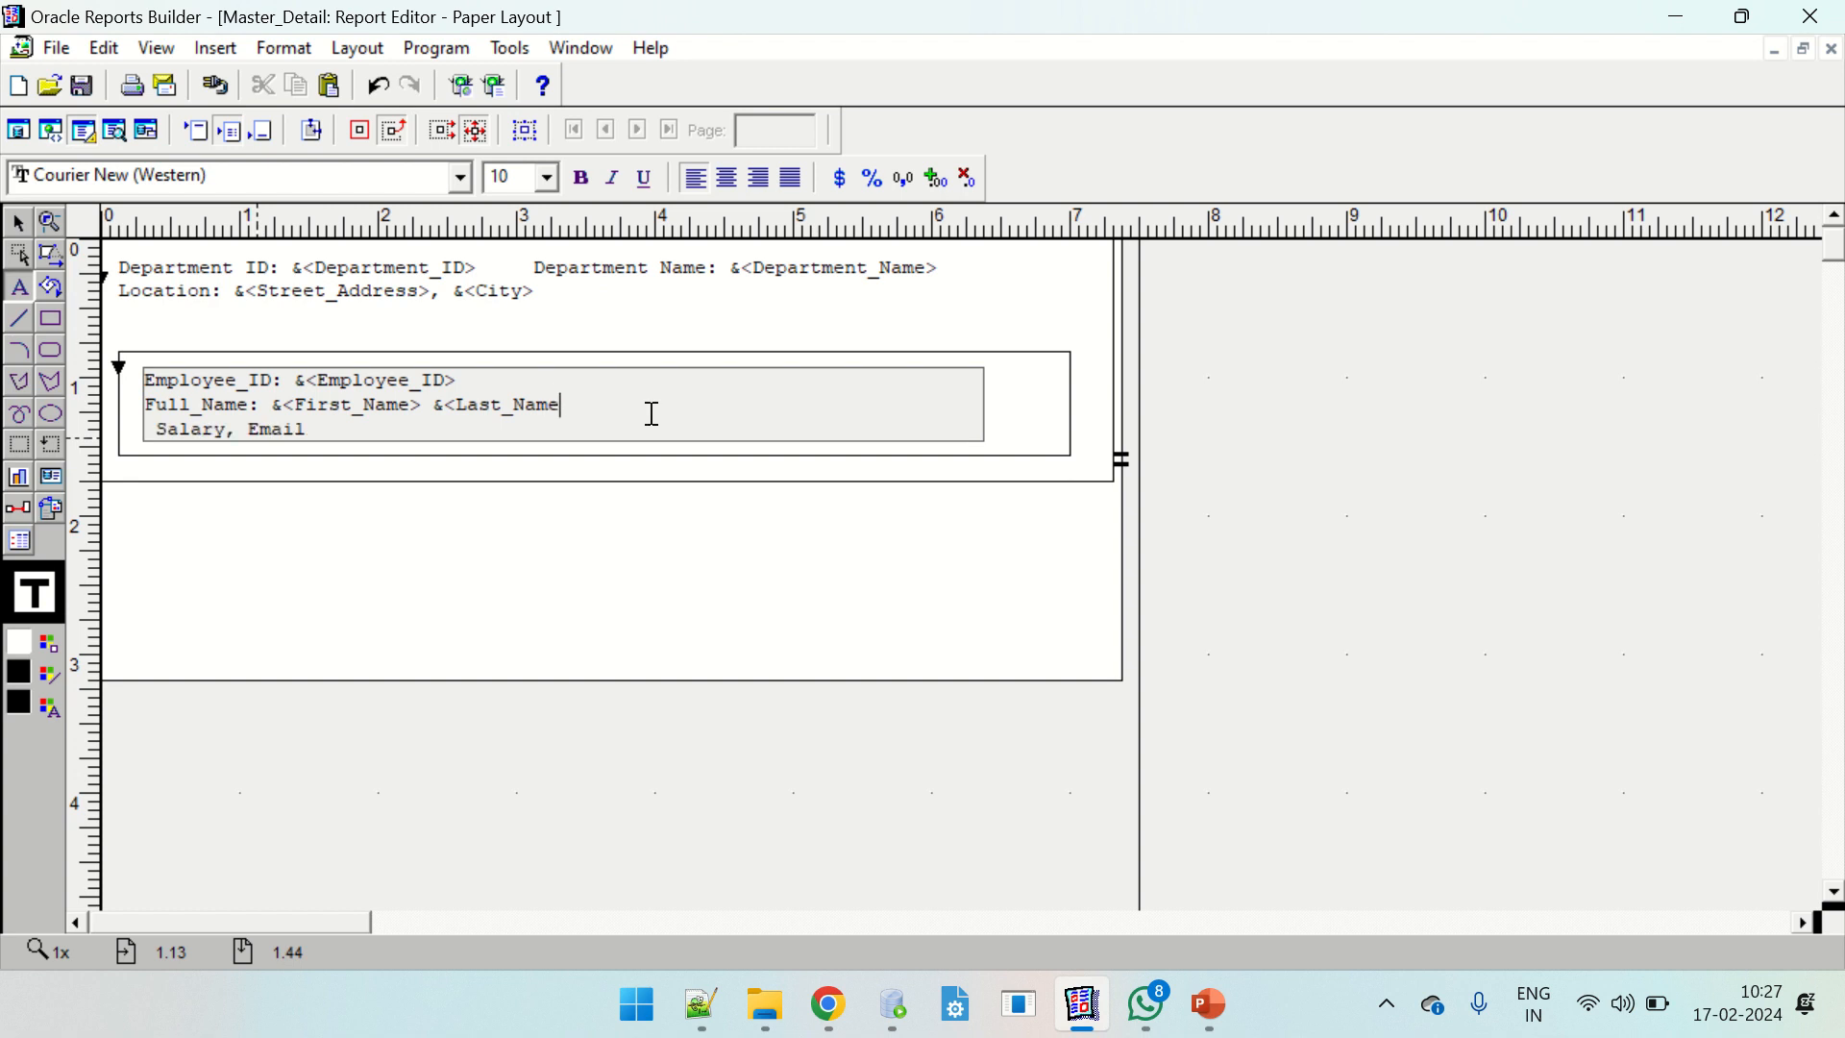
type(">")
left_click(157, 432)
key("BackSpace")
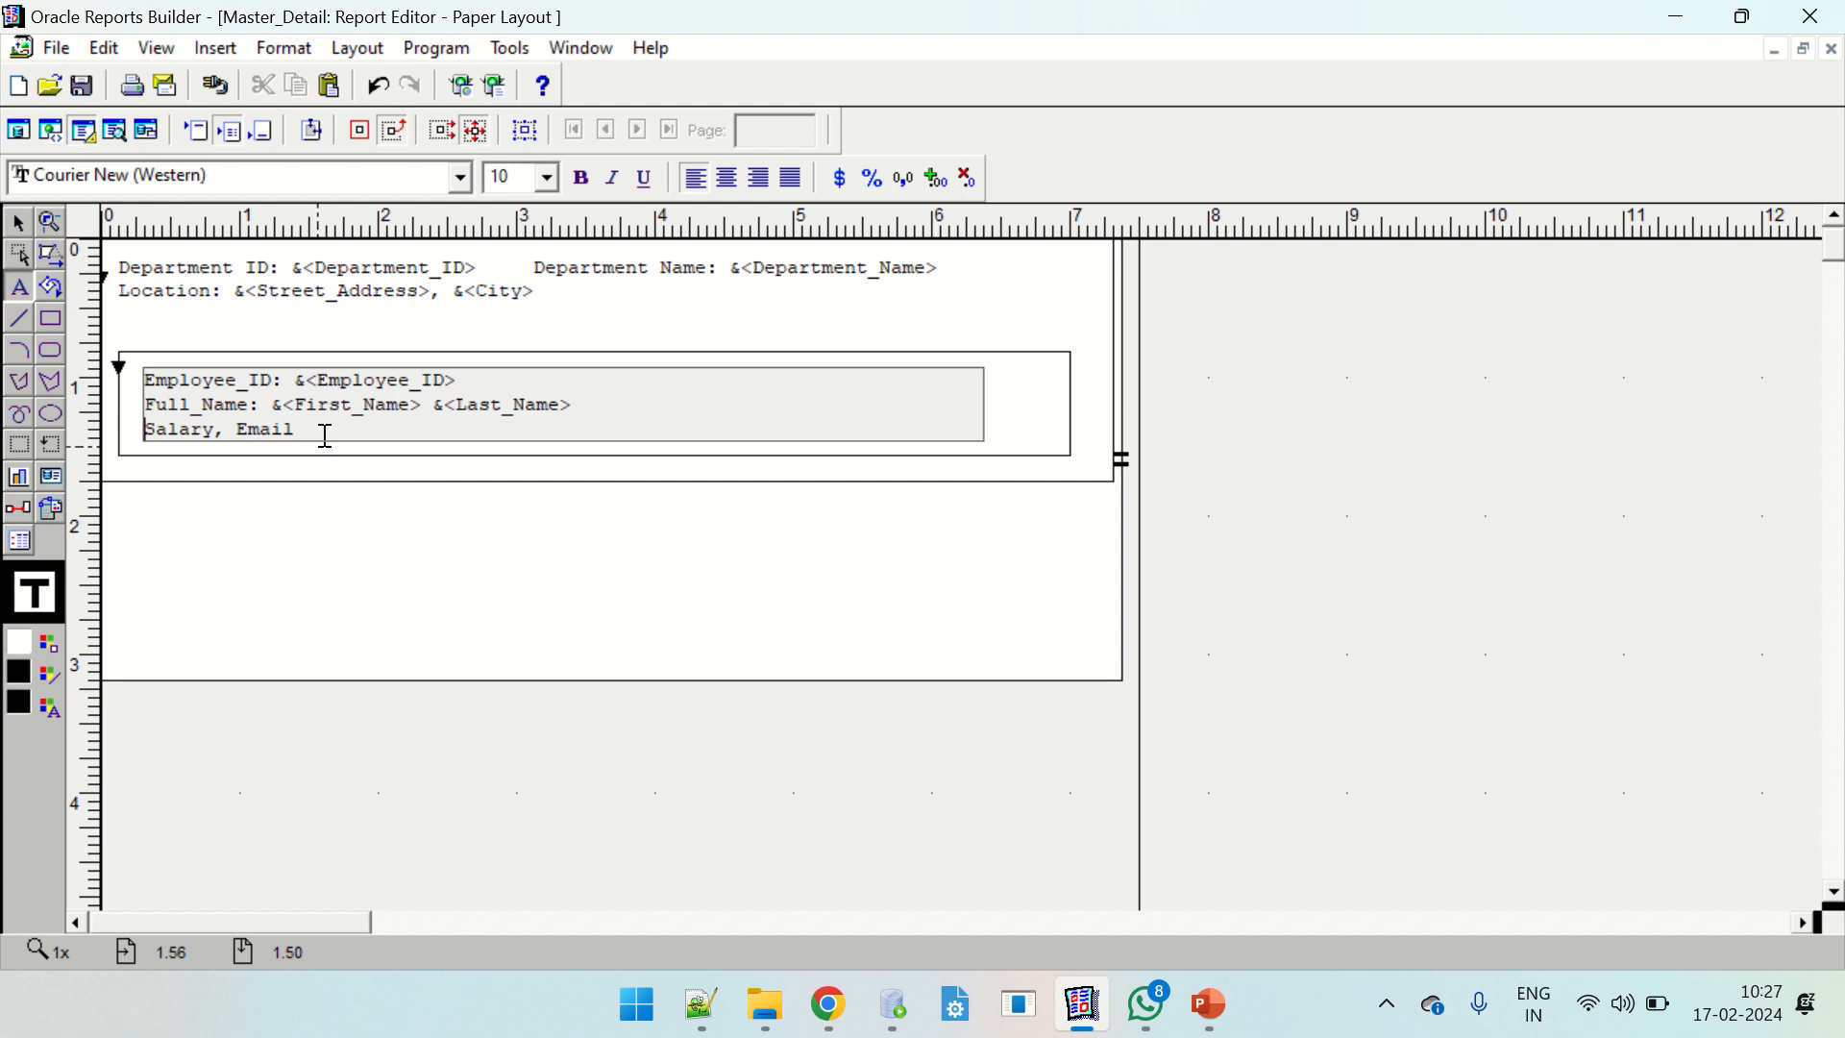
Make the third line "Salary: &<Salary>", remove its comma, and move Email to a fourth line.
type(": &<Salary")
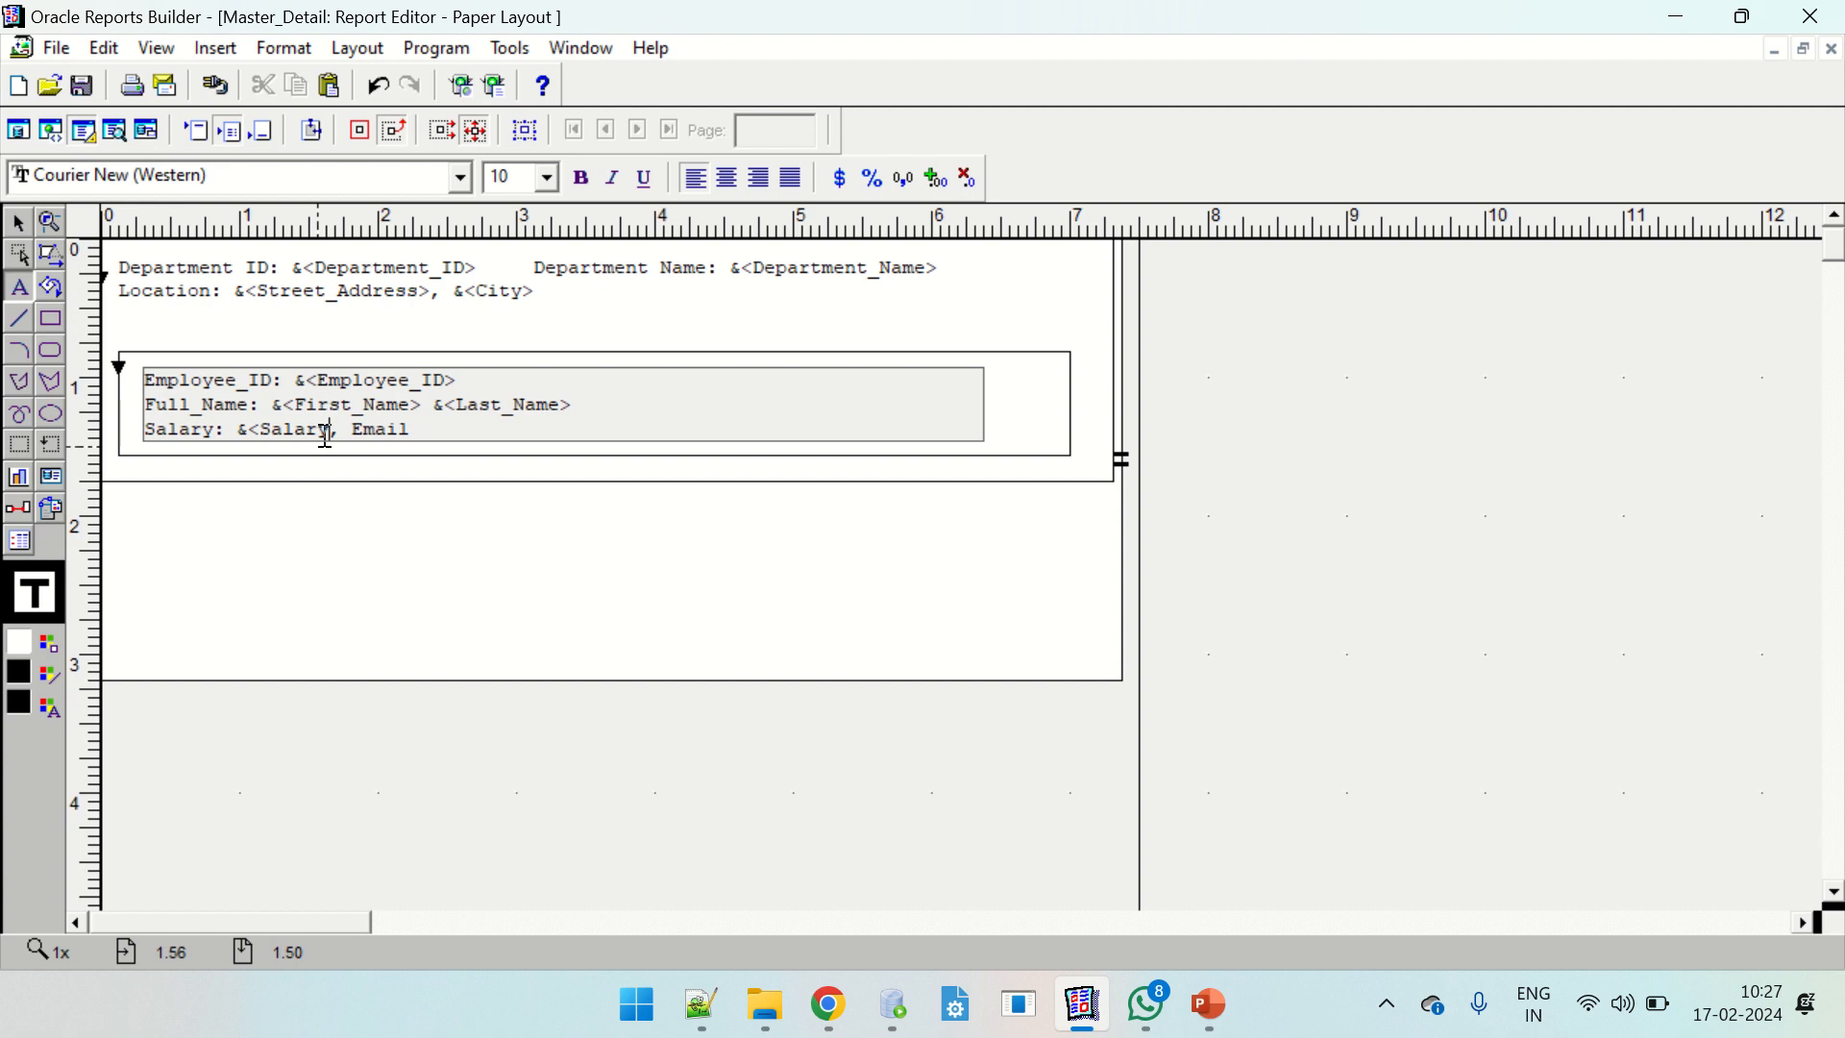
type(">")
key("BackSpace")
key("Delete")
key("Return")
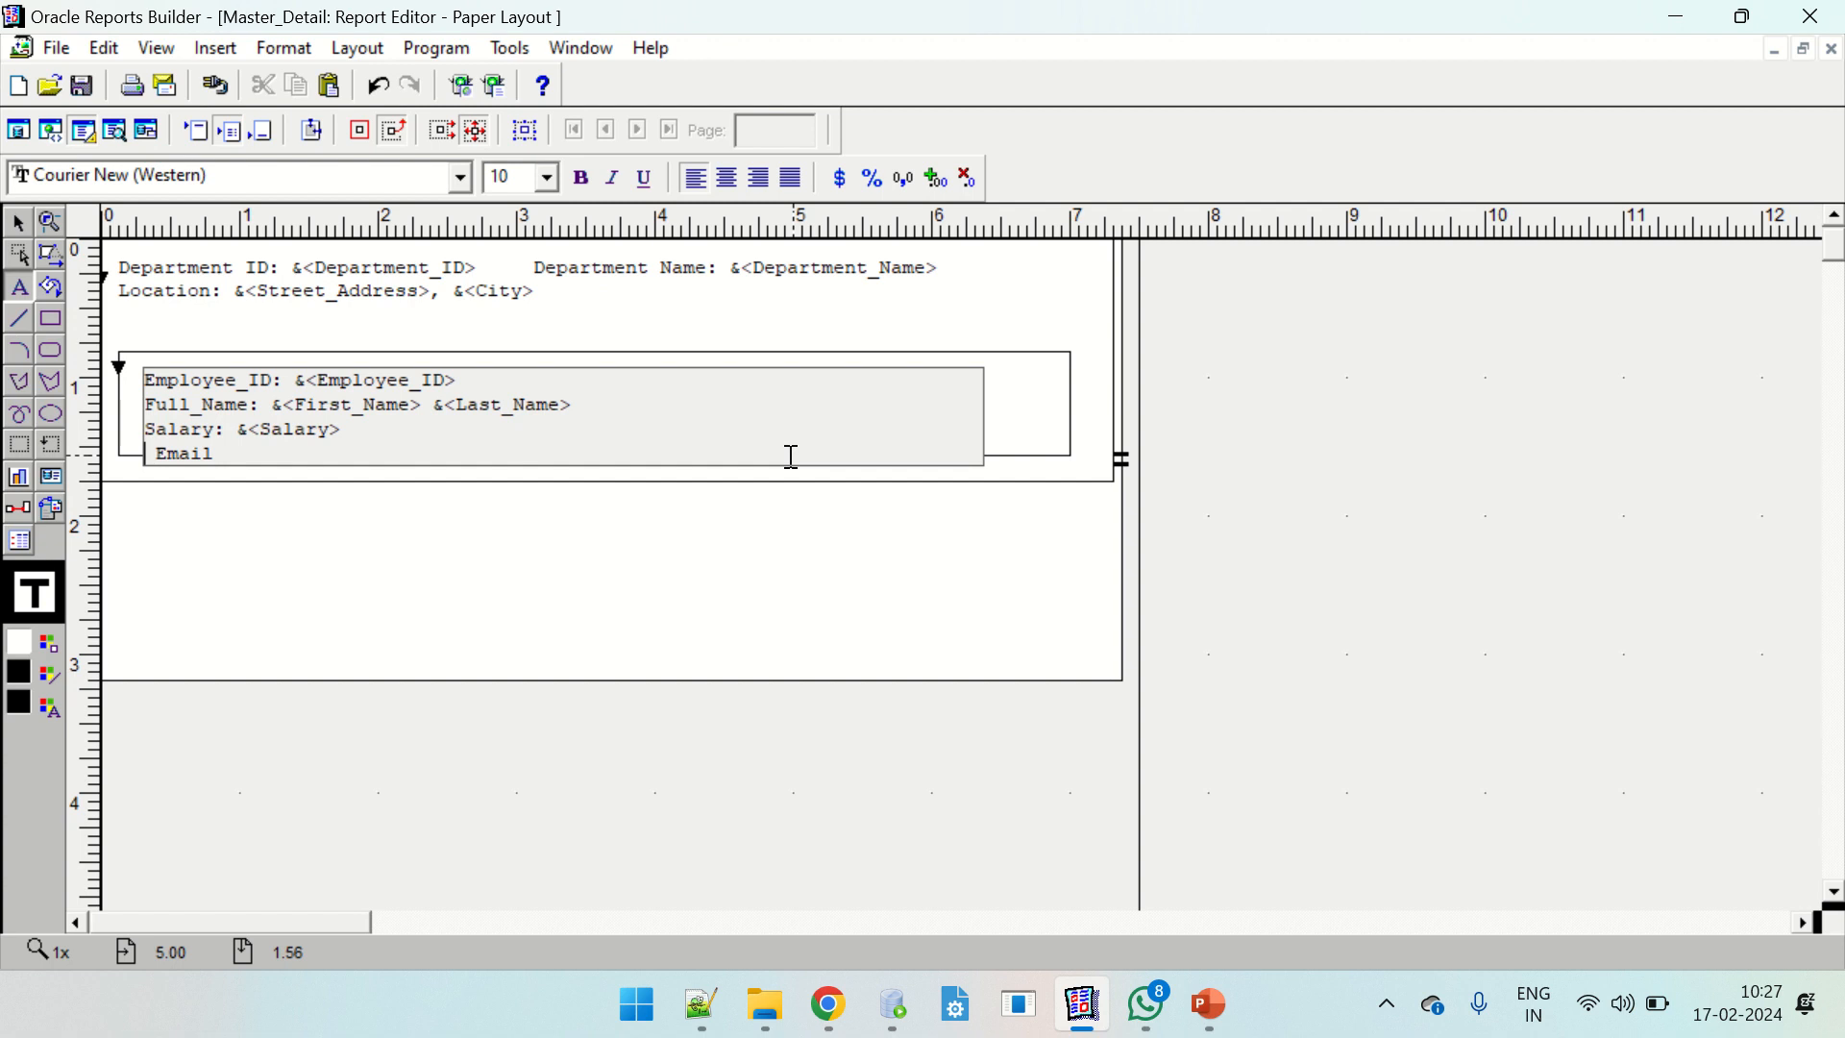
Complete the fourth line of the employee text as "Email: &<Email>" without its leading space and finish the text edit.
key("Delete")
type("ail>")
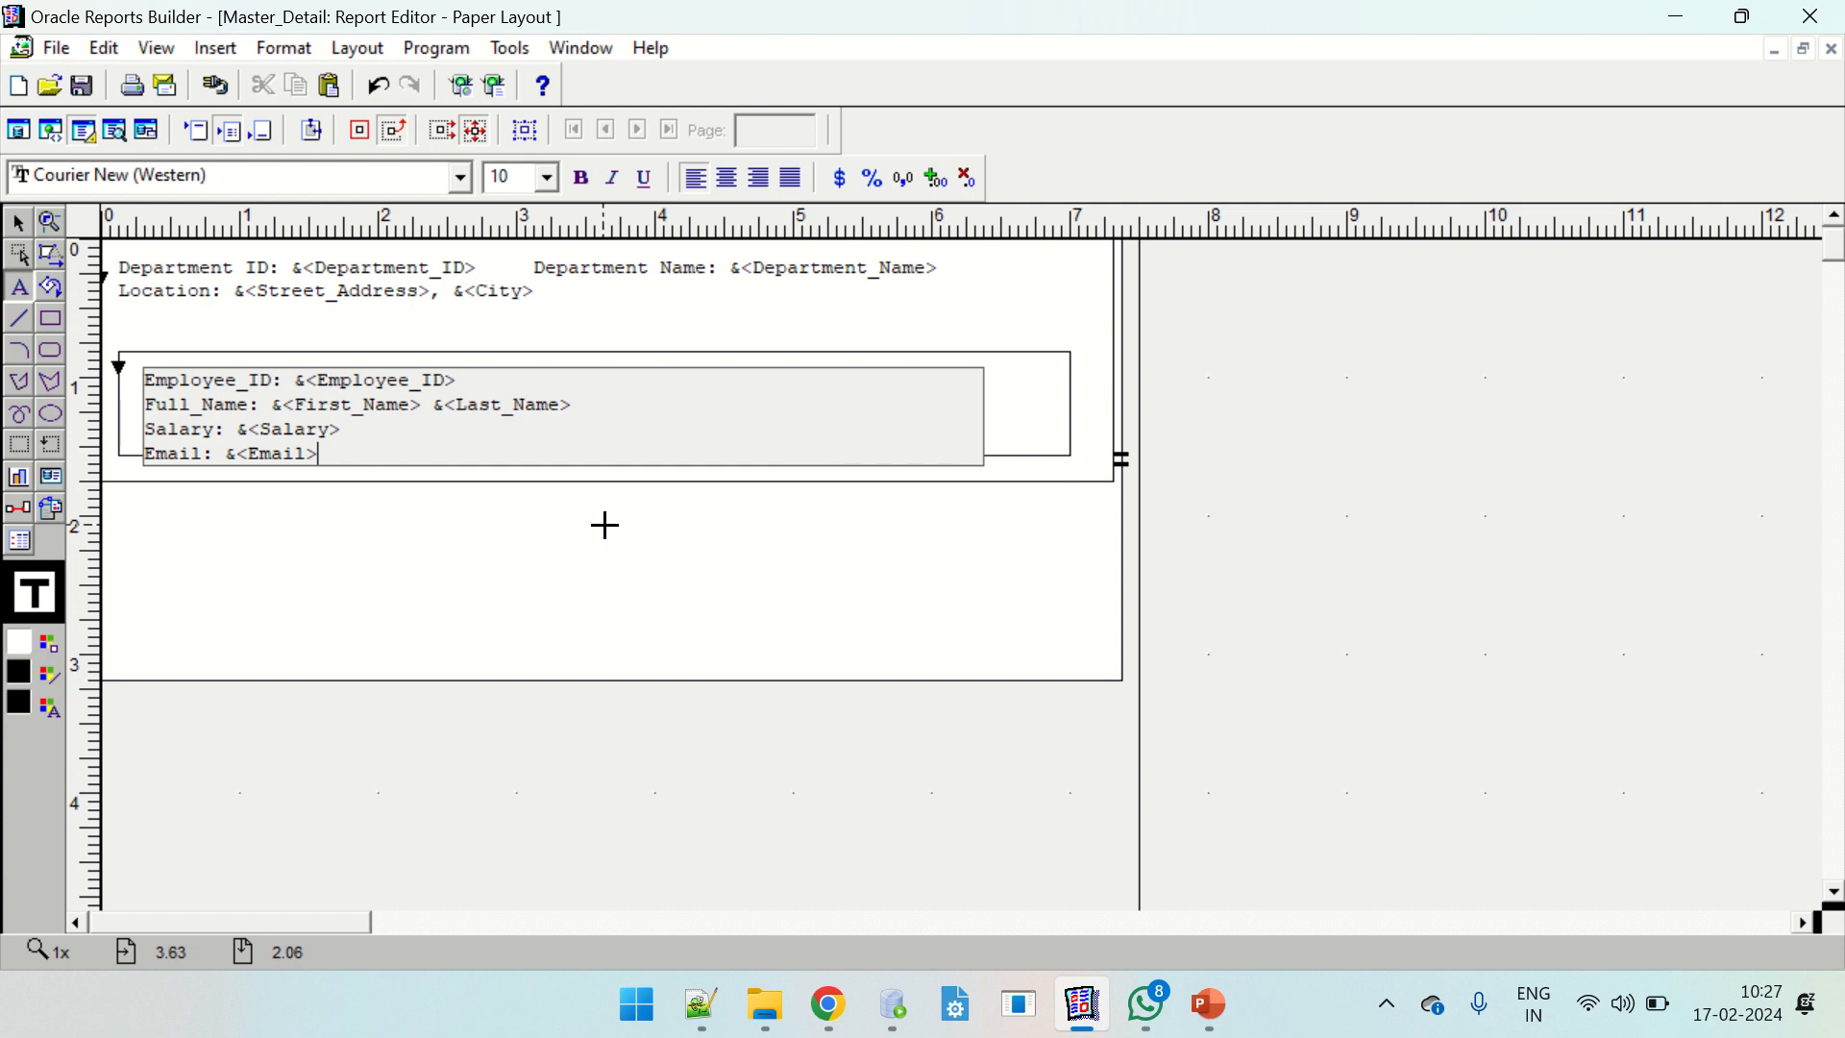
left_click(606, 528)
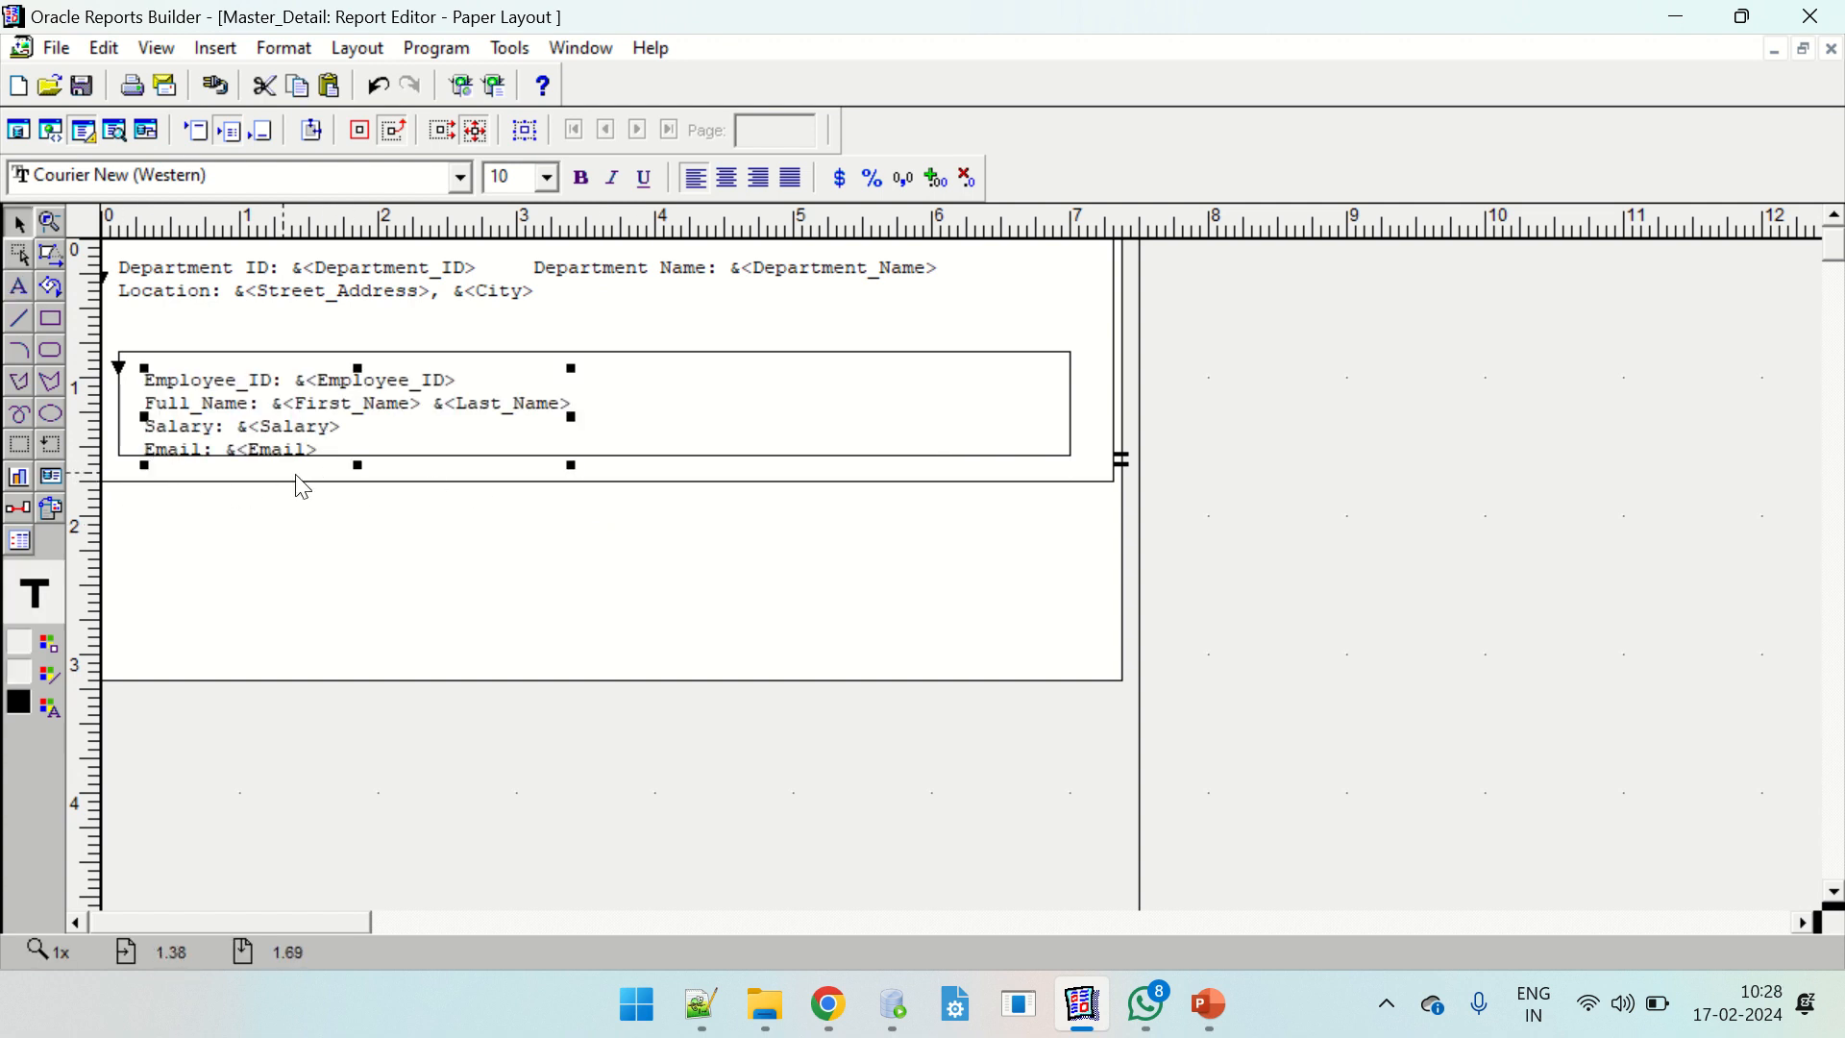
Move the employee text block into the upper-left corner of its repeating frame and resize the frame to about 4.8 by 0.75 inches.
left_click(721, 423)
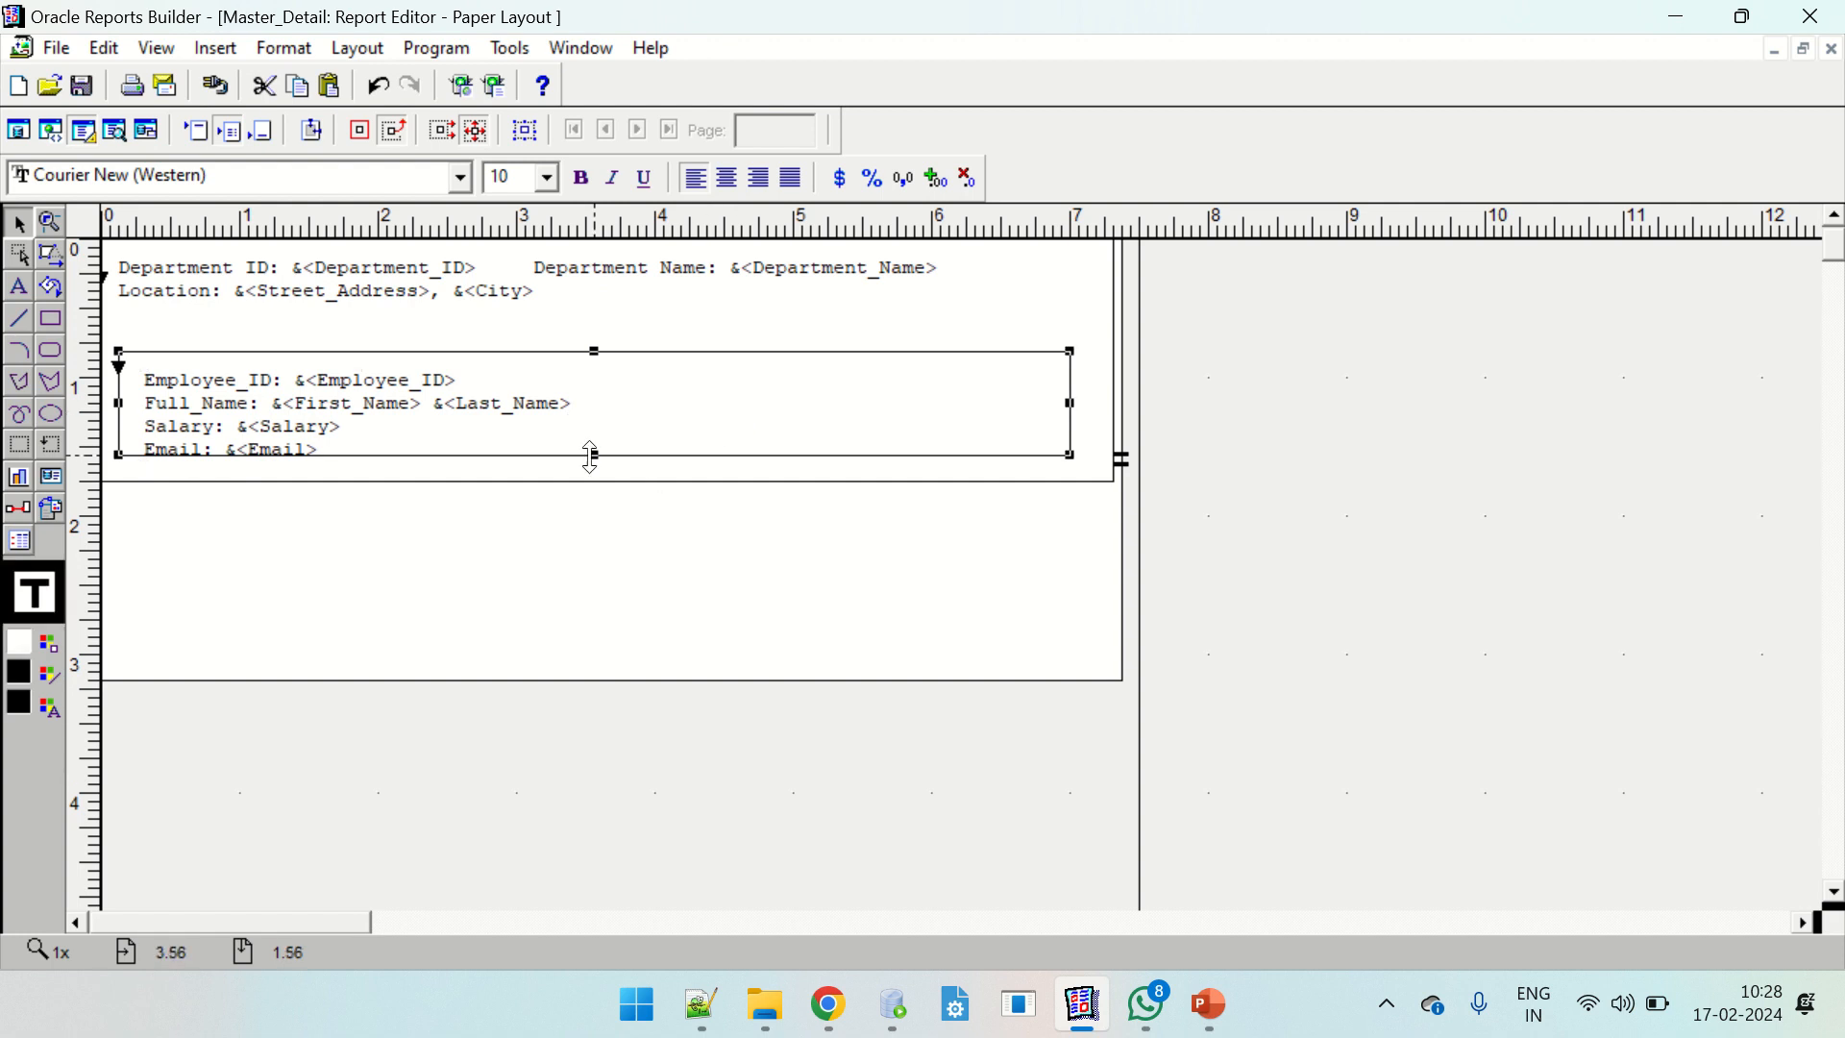
left_click_drag(593, 456, 595, 472)
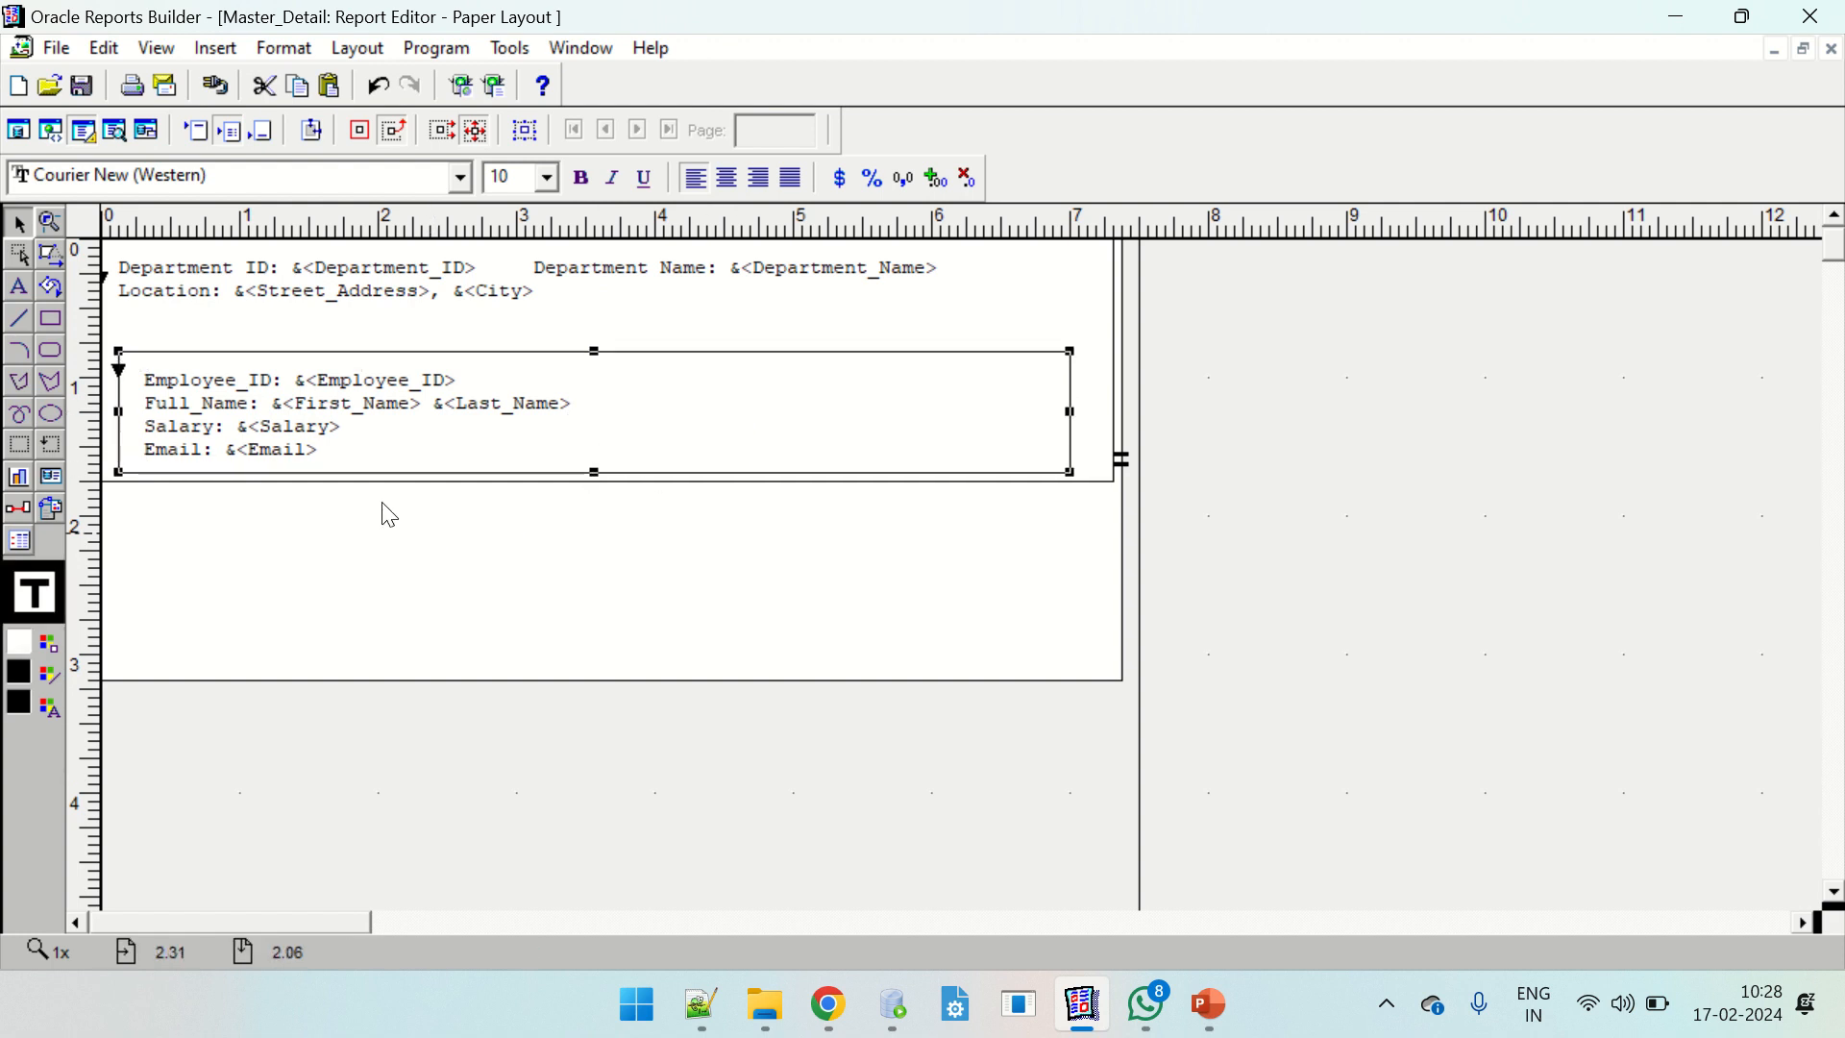
left_click(339, 440)
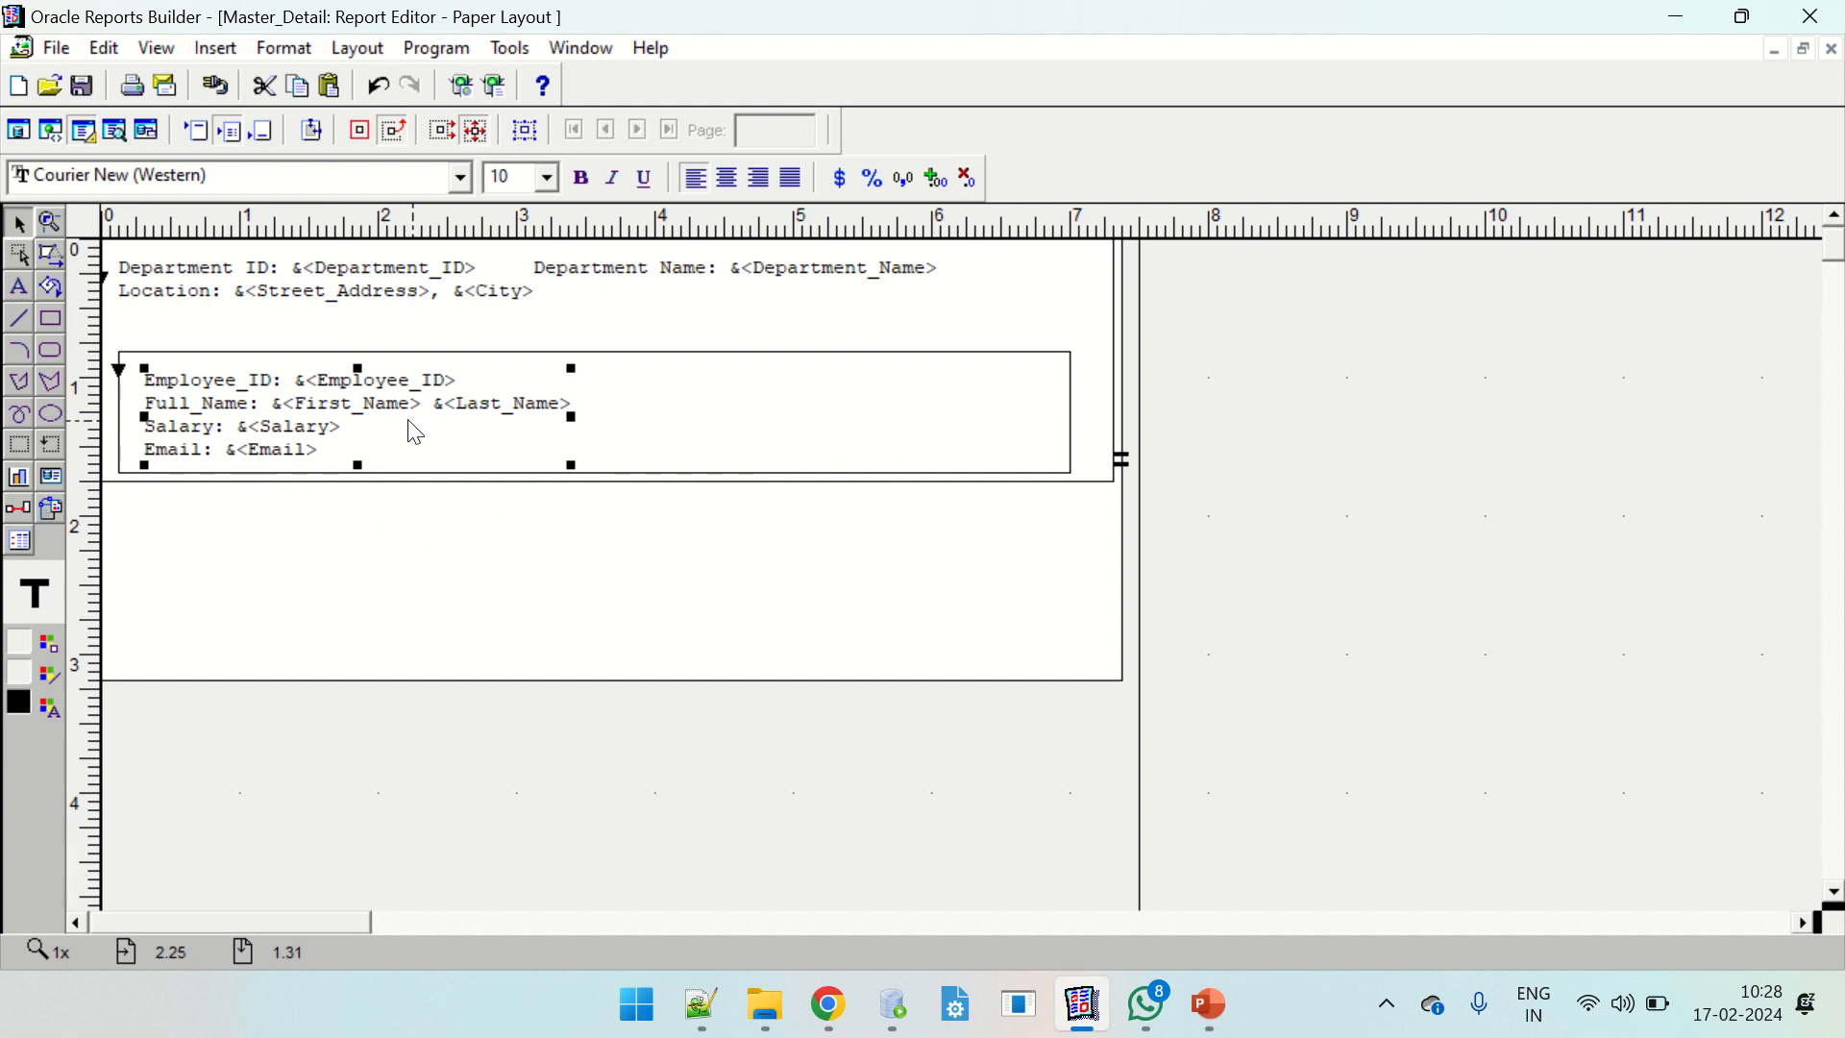
left_click_drag(362, 412, 332, 394)
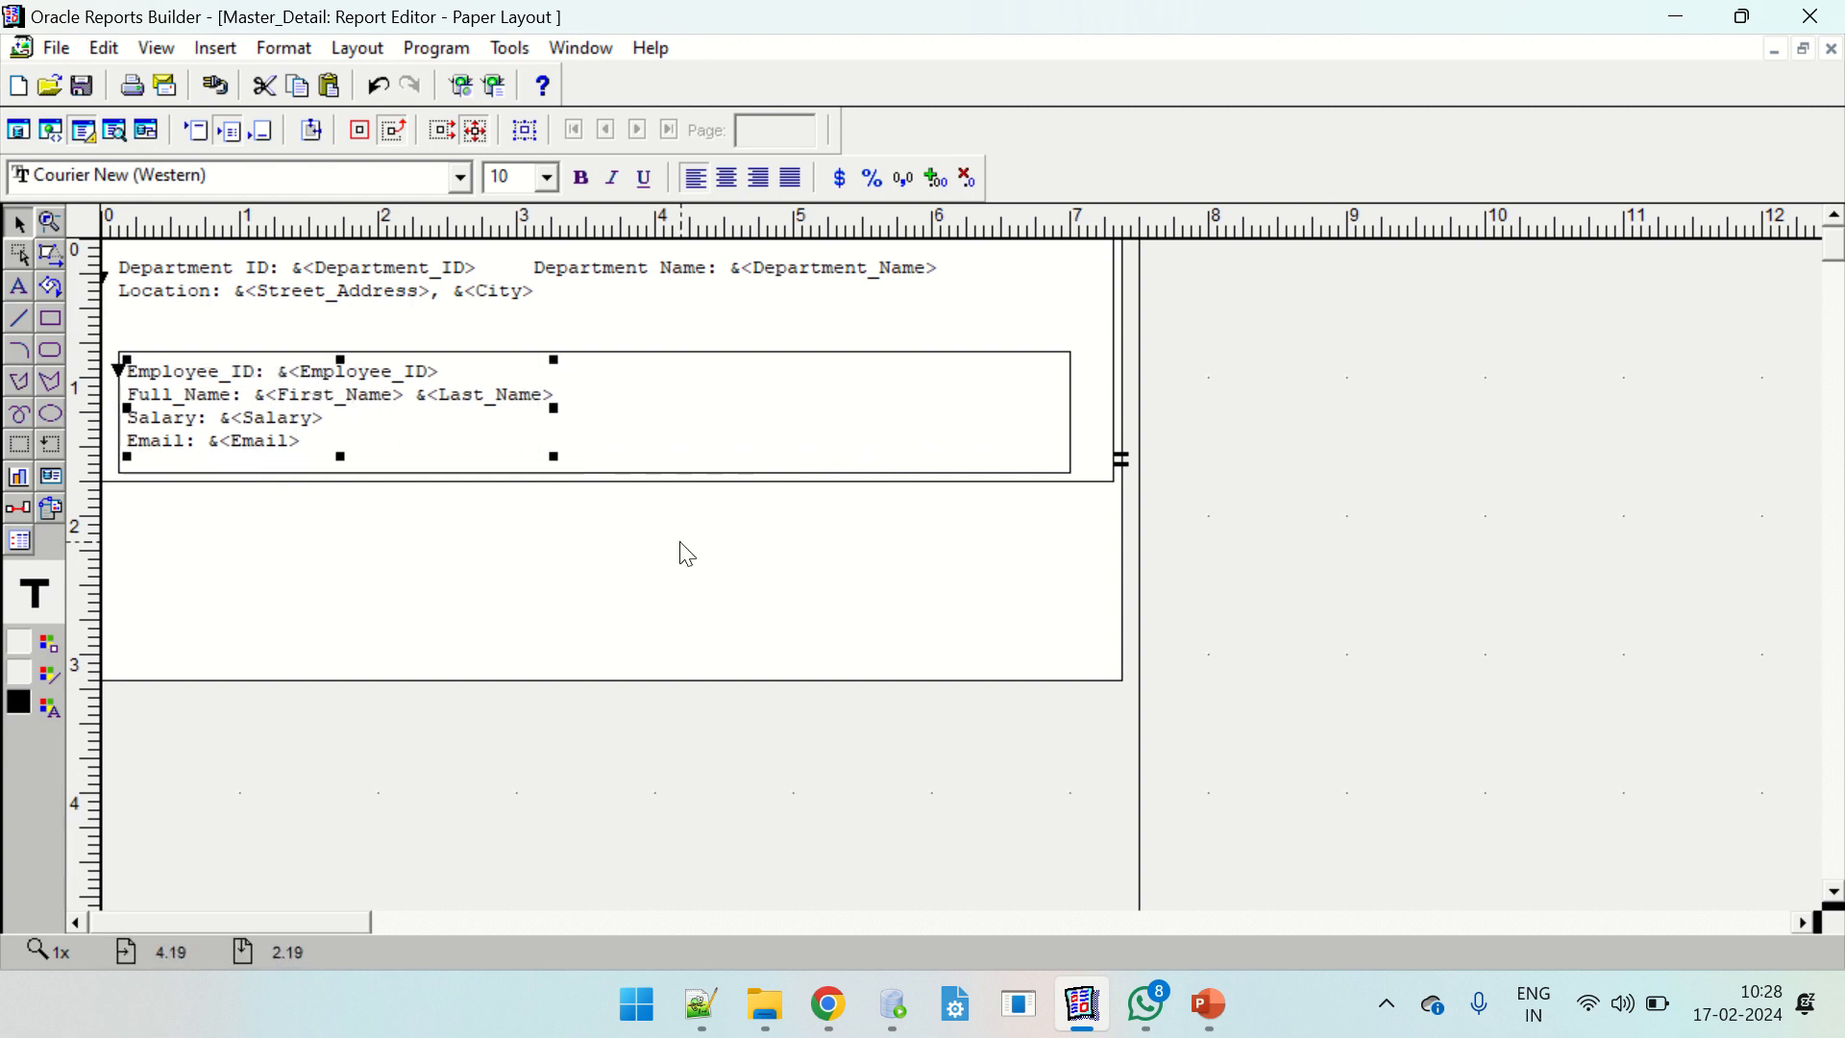
left_click(1065, 466)
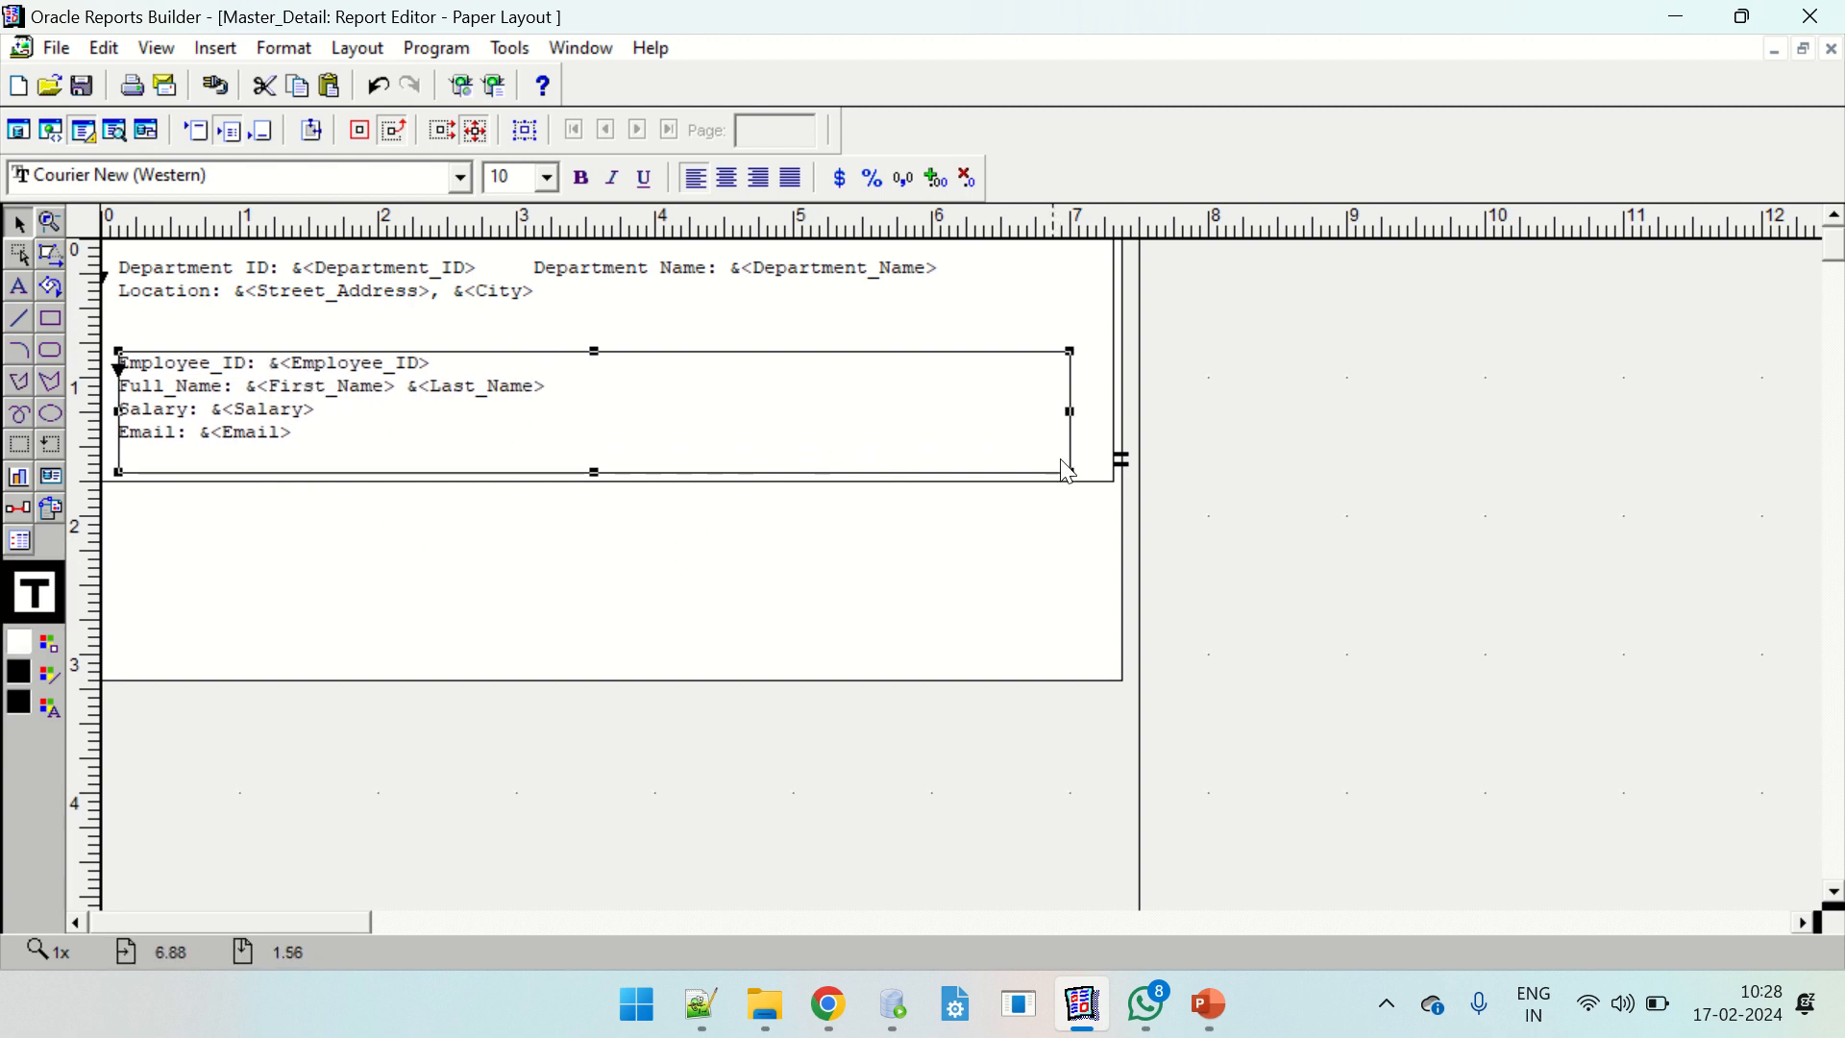
left_click_drag(1067, 471, 785, 404)
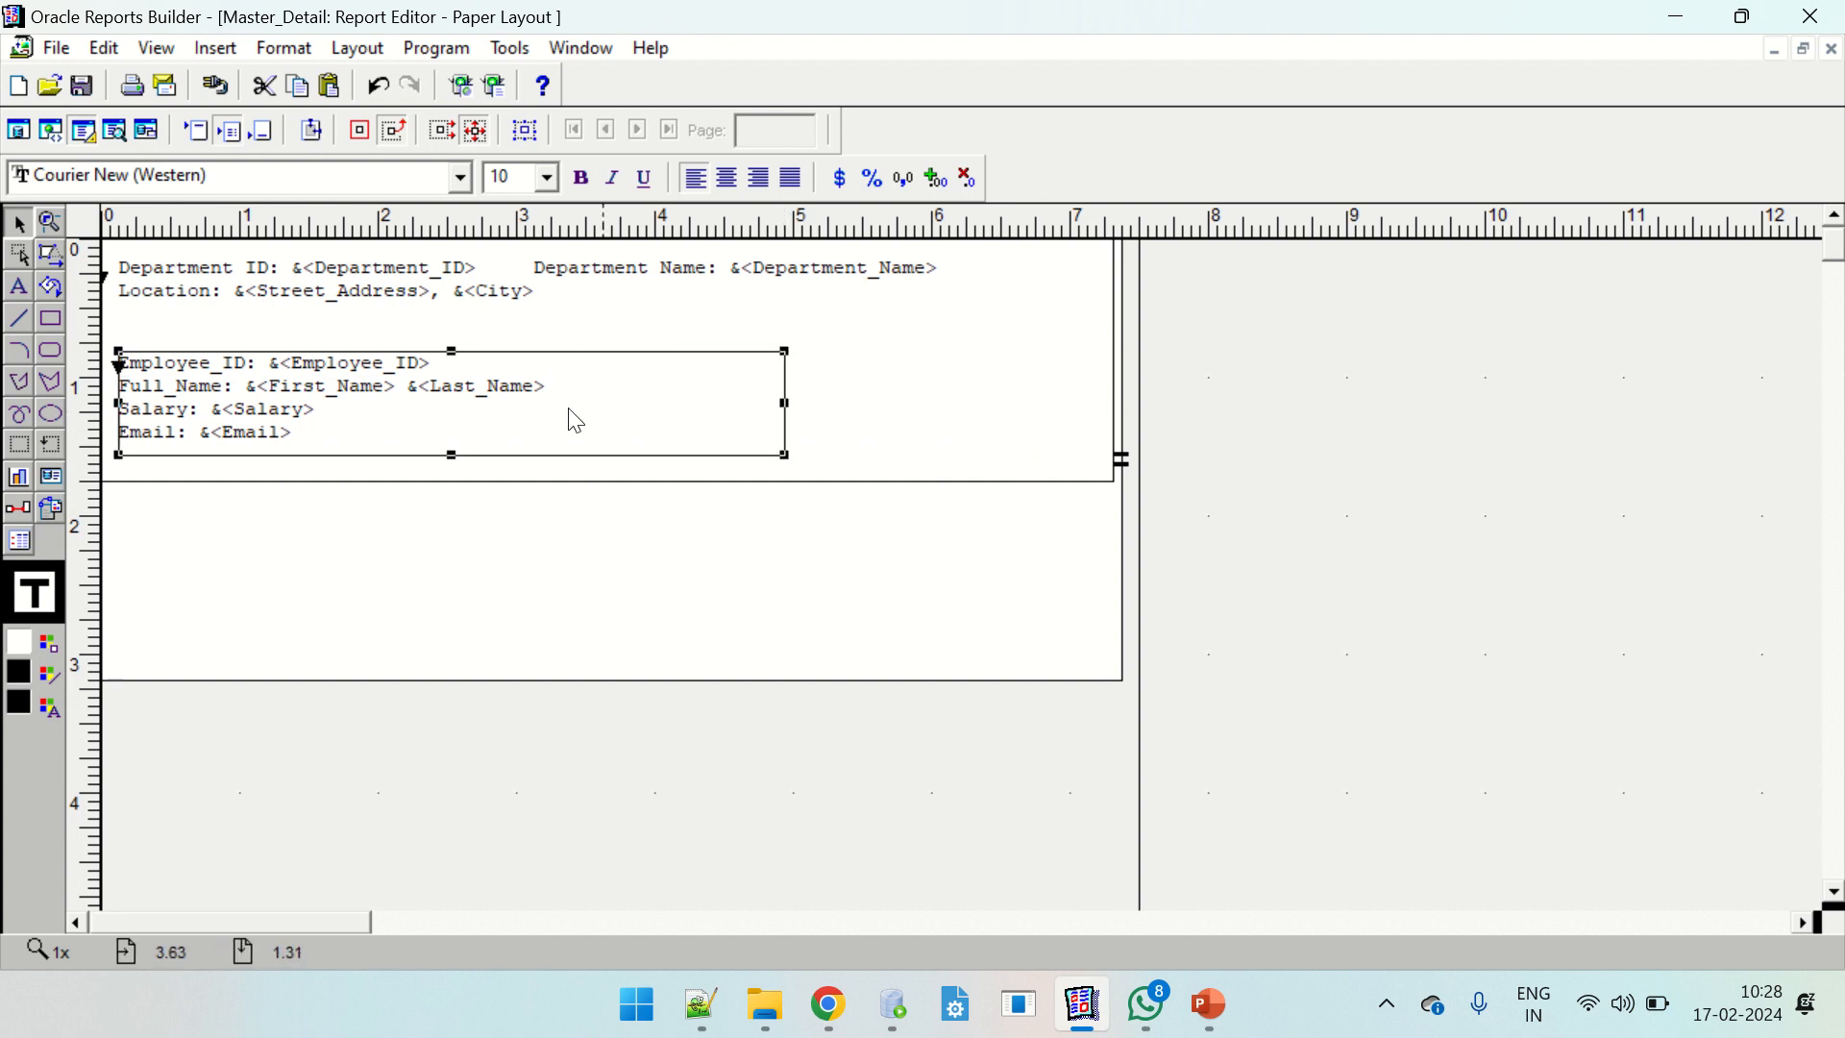
Move the employee repeating frame with its text up under the Location line, keeping it left-aligned with the department text.
key("Up")
key("Up")
key("Up")
key("Up")
key("Up")
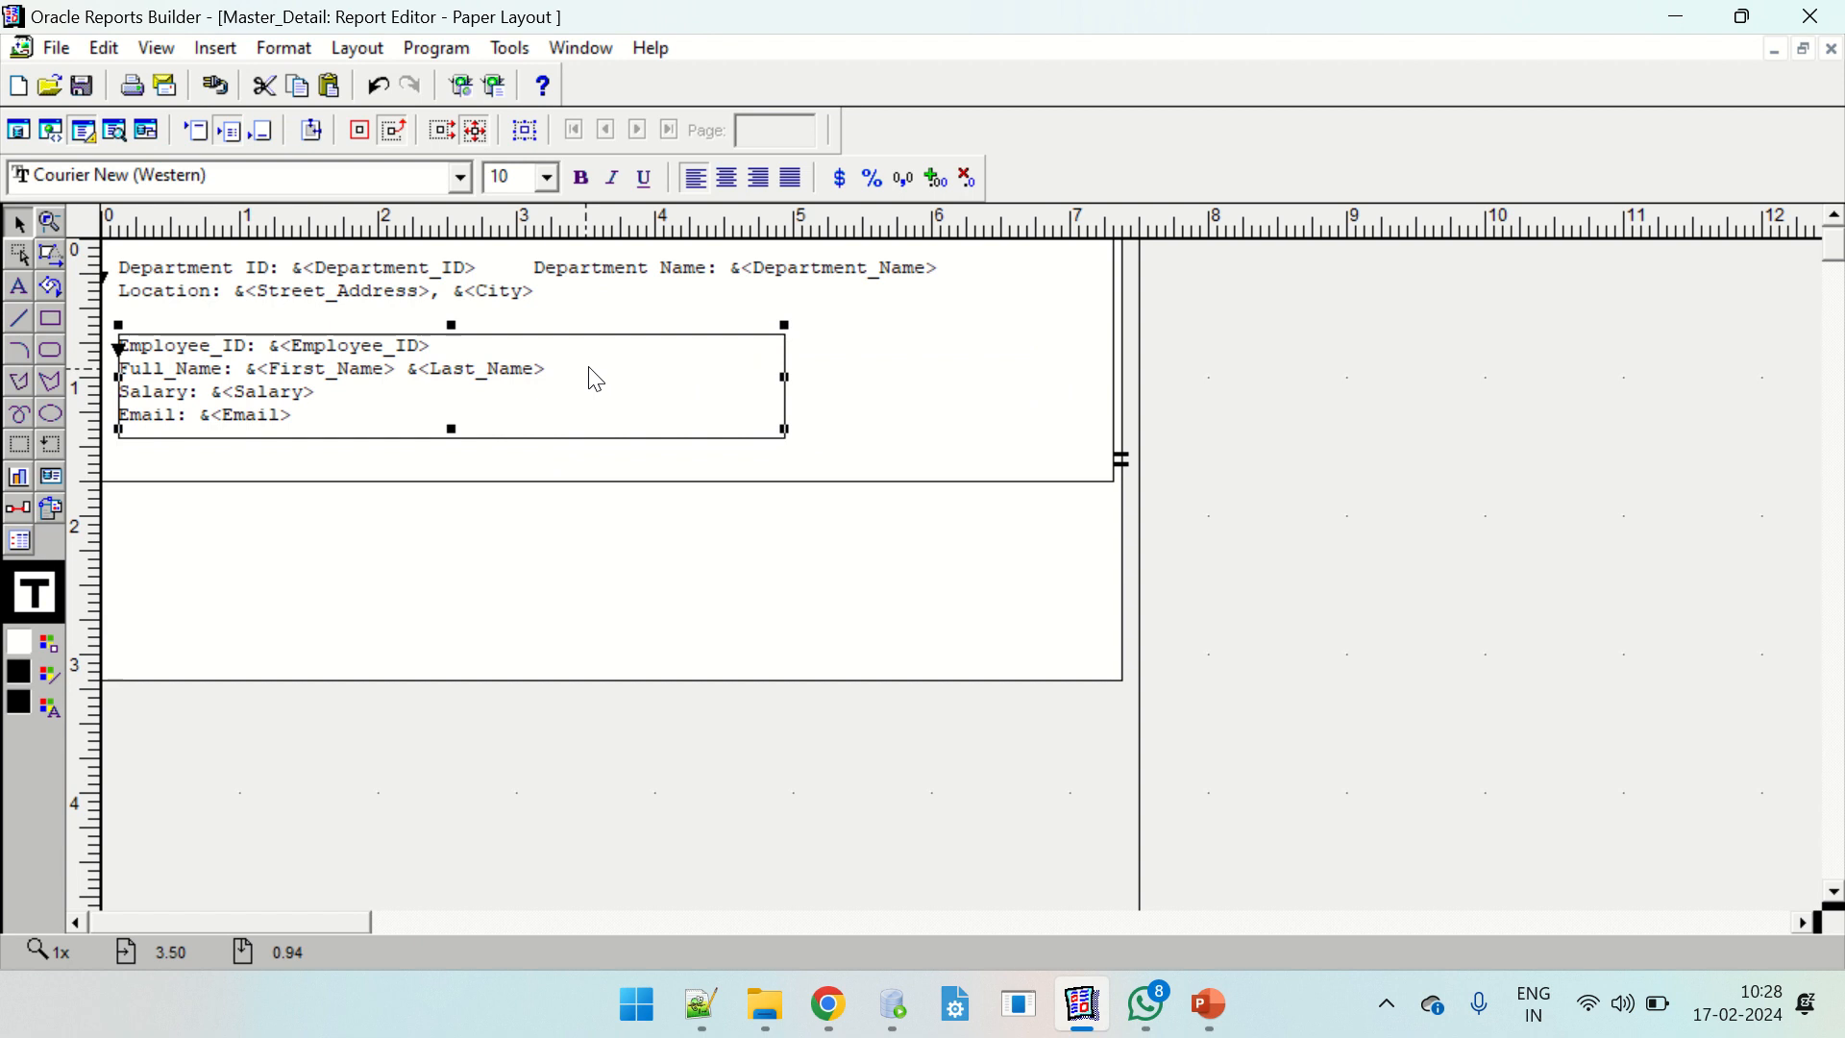
key("Down")
key("Down")
key("Down")
key("Left")
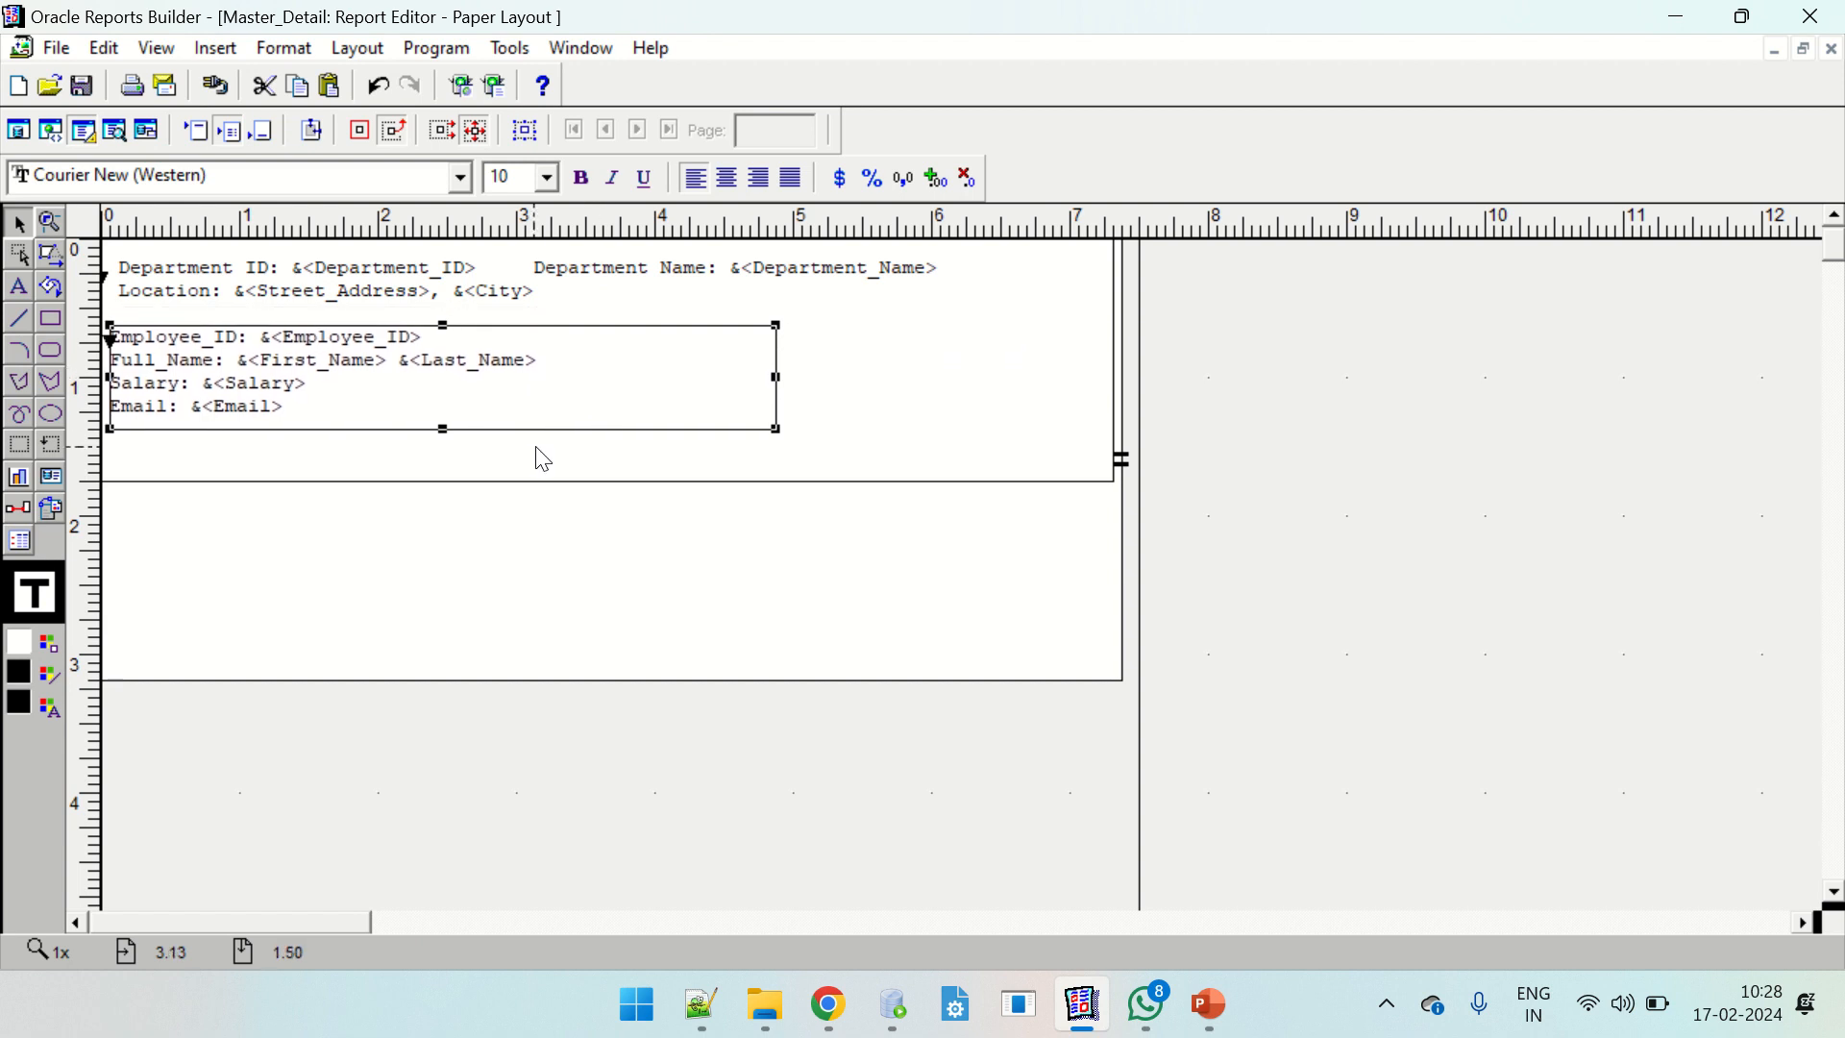
key("Left")
key("Right")
key("Right")
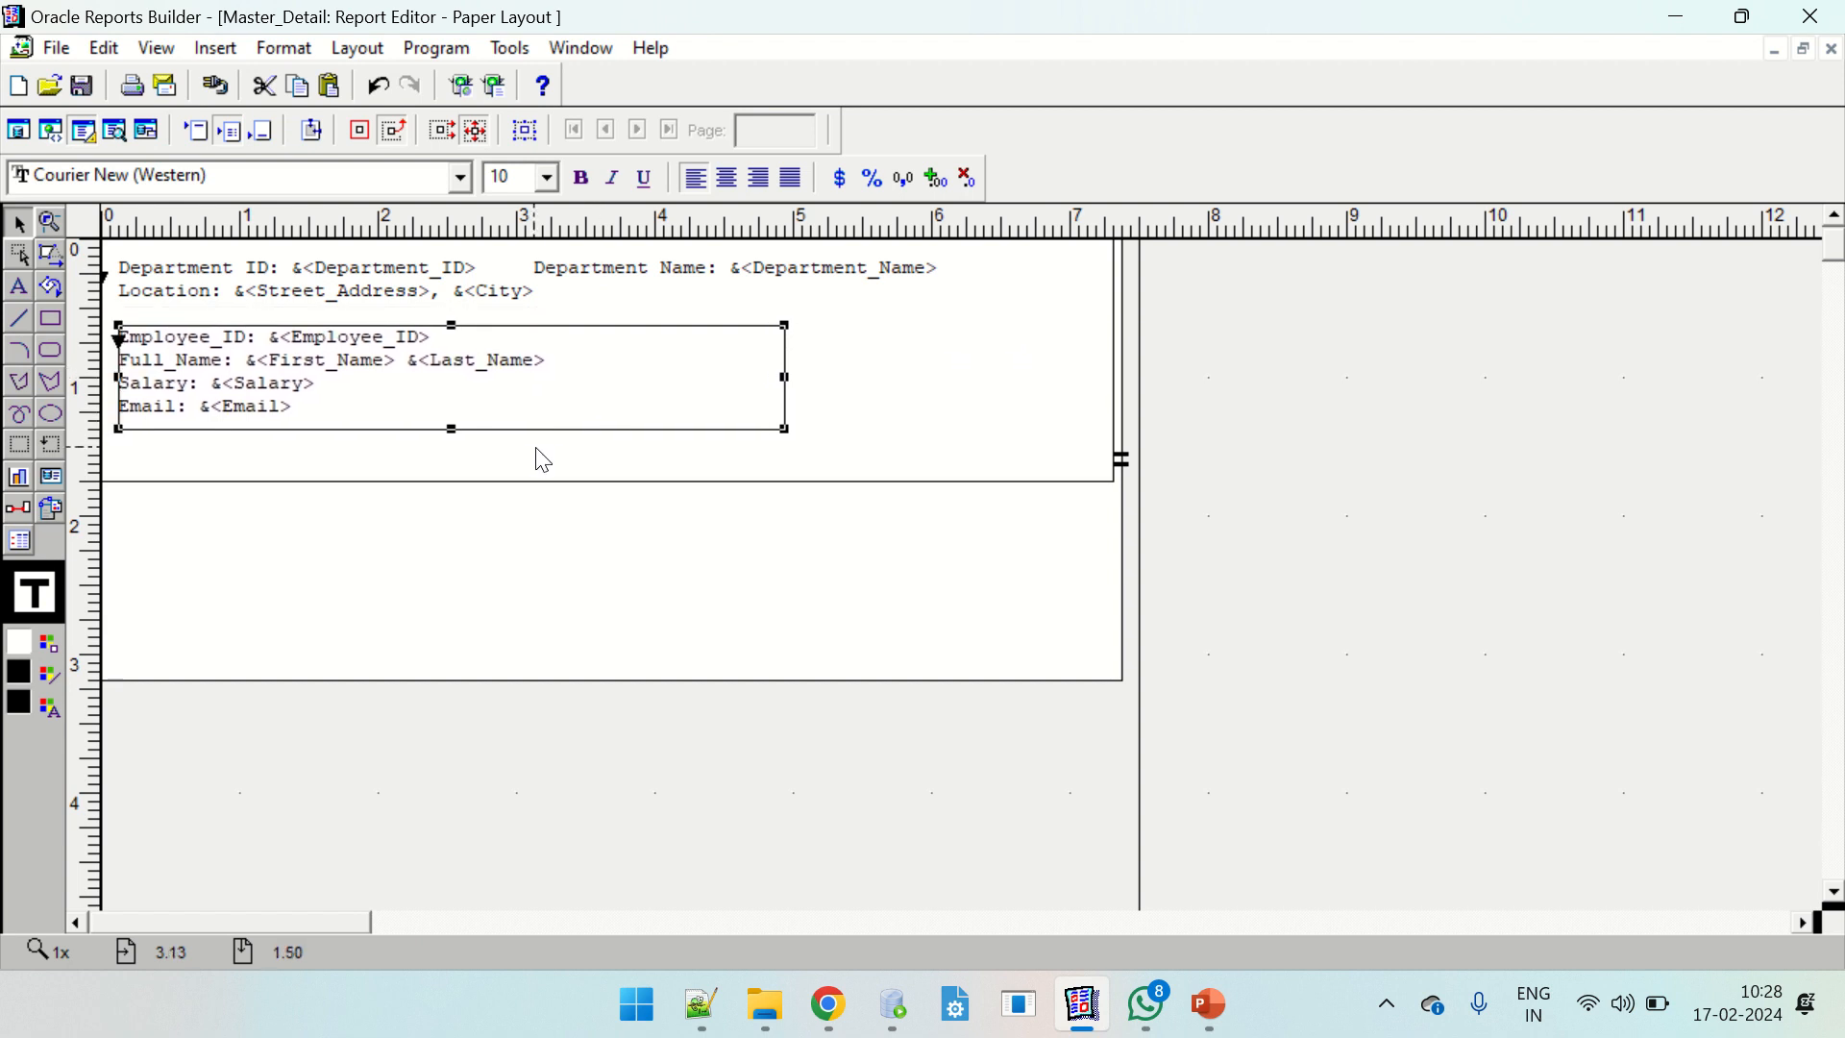
Shorten the department repeating frame and its enclosing outer frame to end just below the employee frame.
left_click(590, 480)
left_click_drag(607, 481, 609, 447)
left_click(658, 589)
left_click_drag(611, 683, 612, 456)
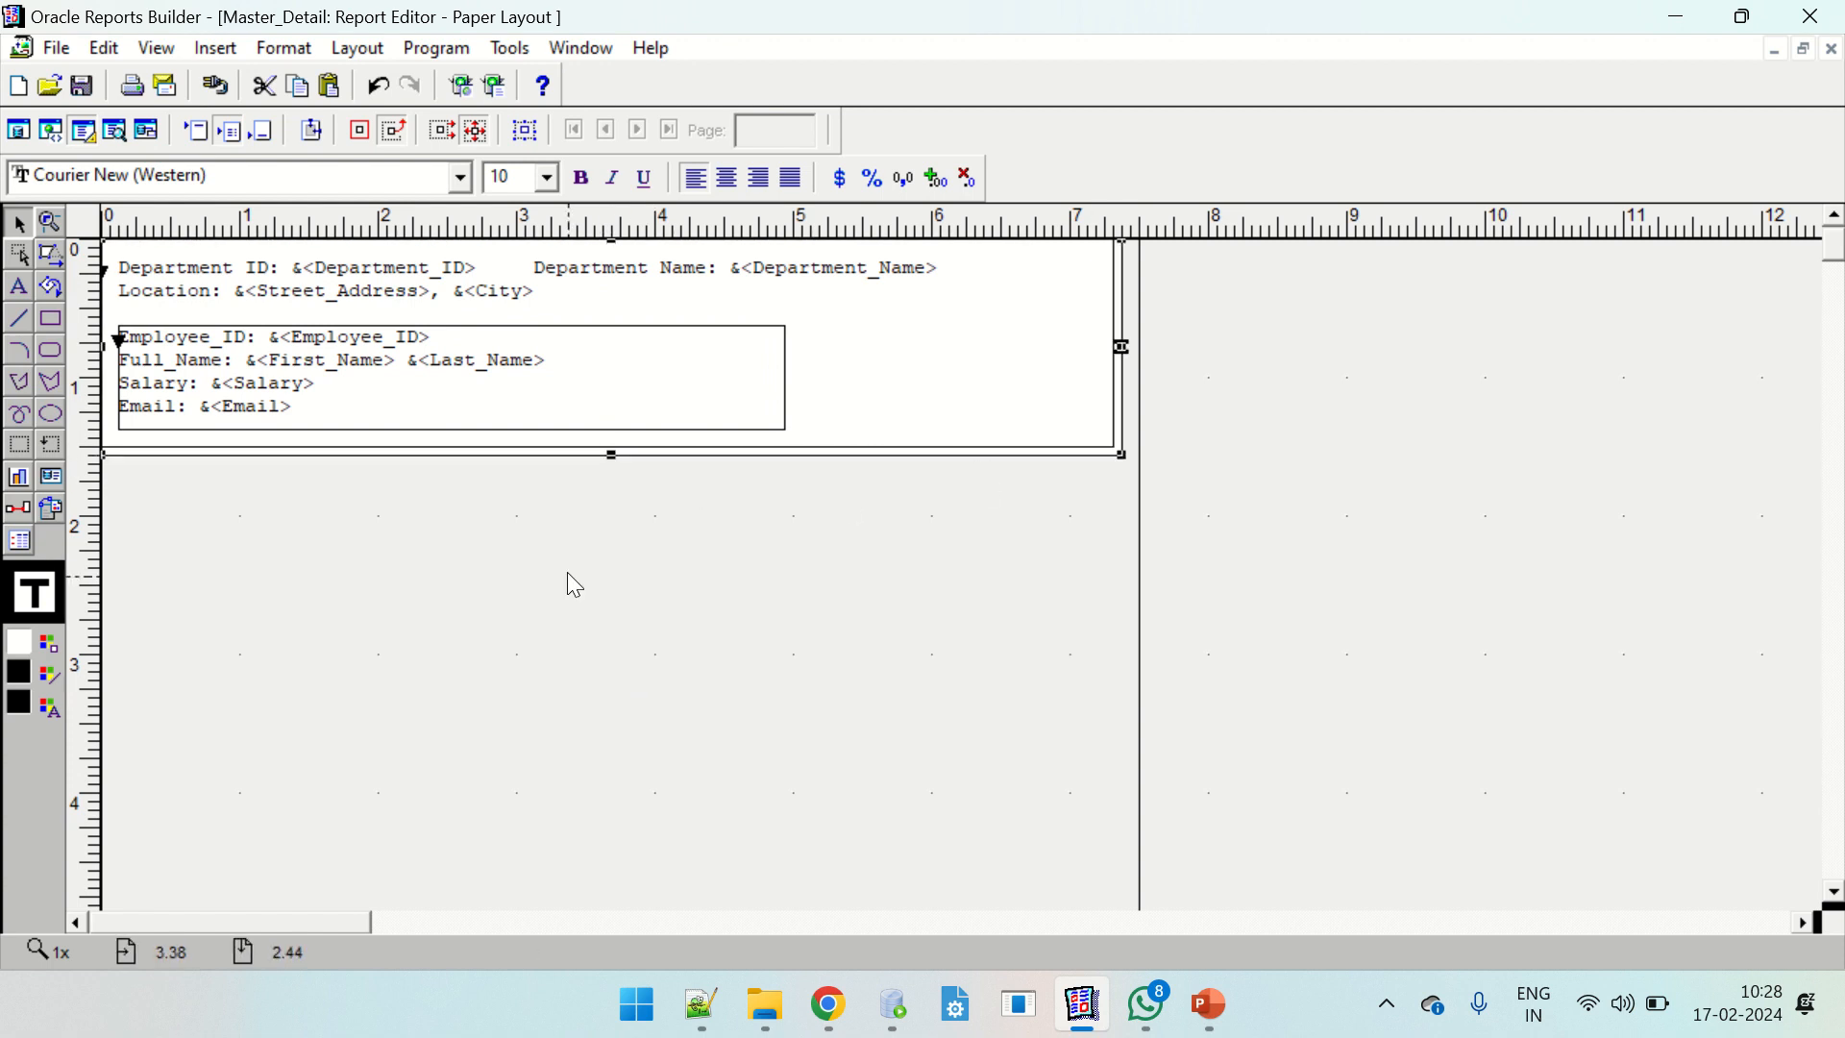
Compile the report and show its output in the Paper Design view.
key("ctrl+shift+k")
key("Return")
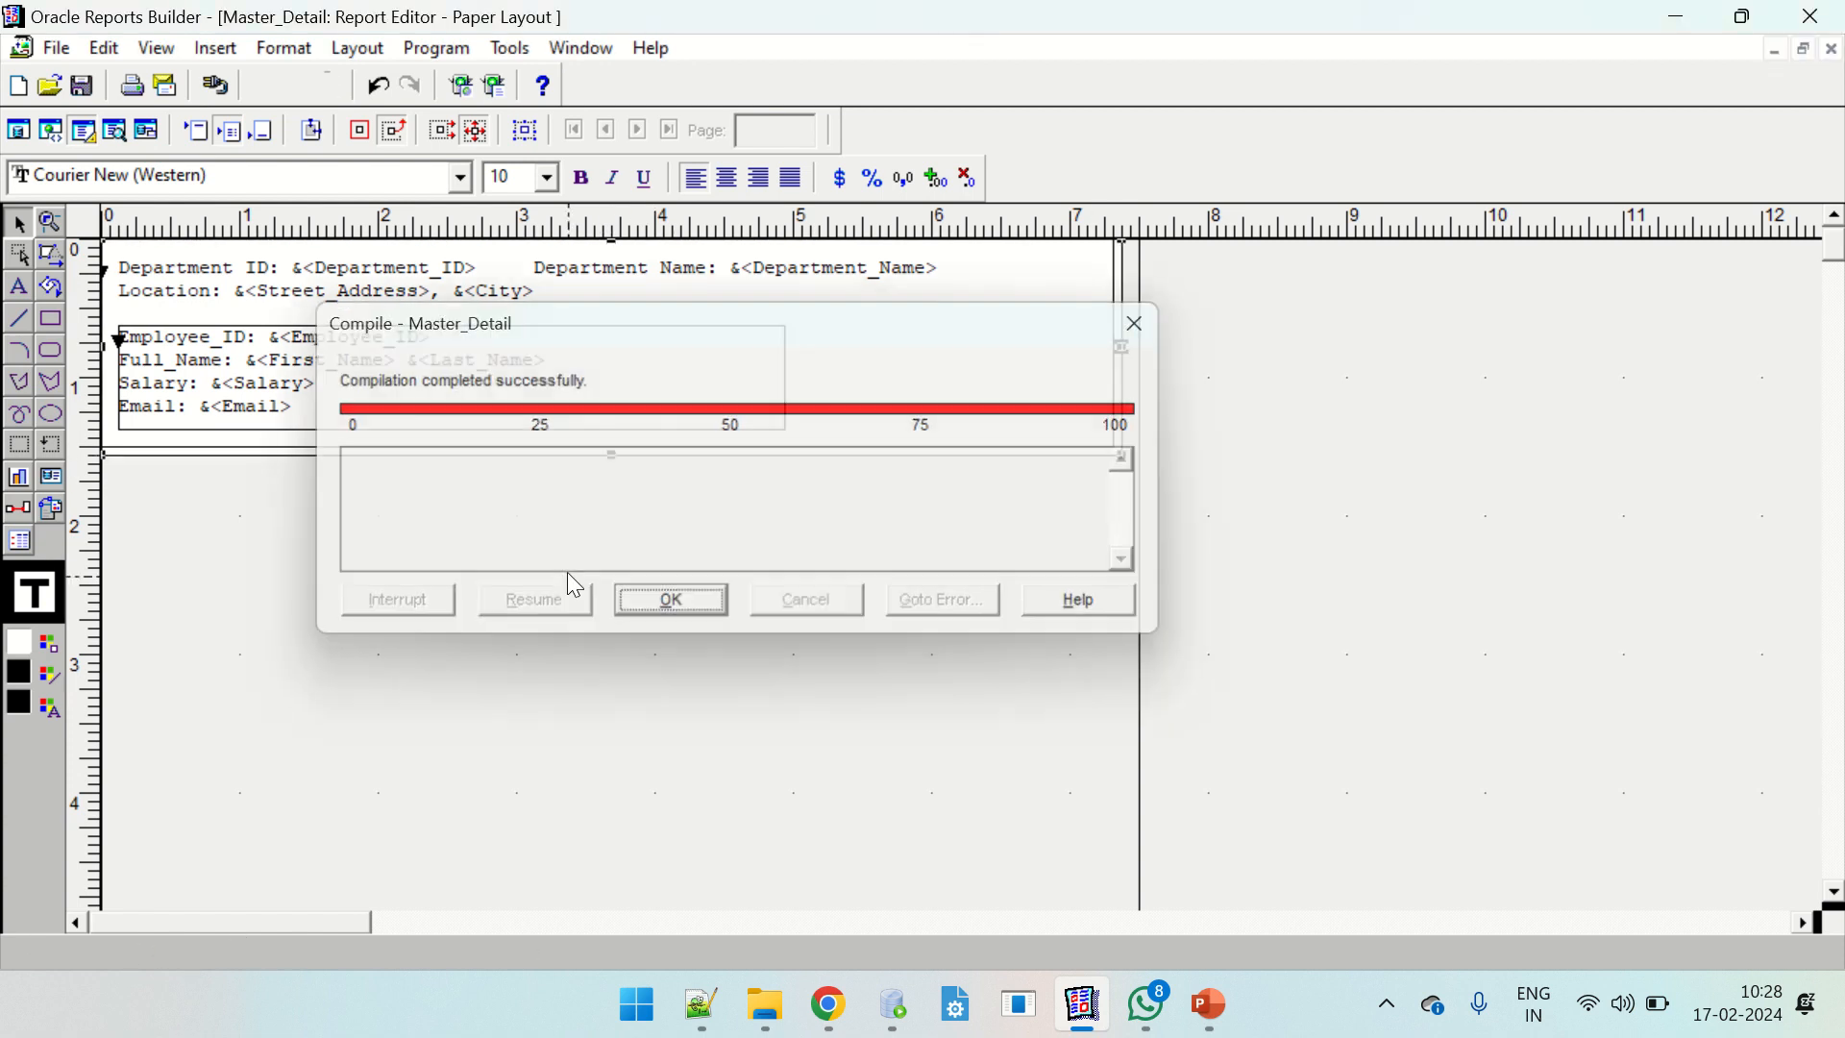
left_click(114, 130)
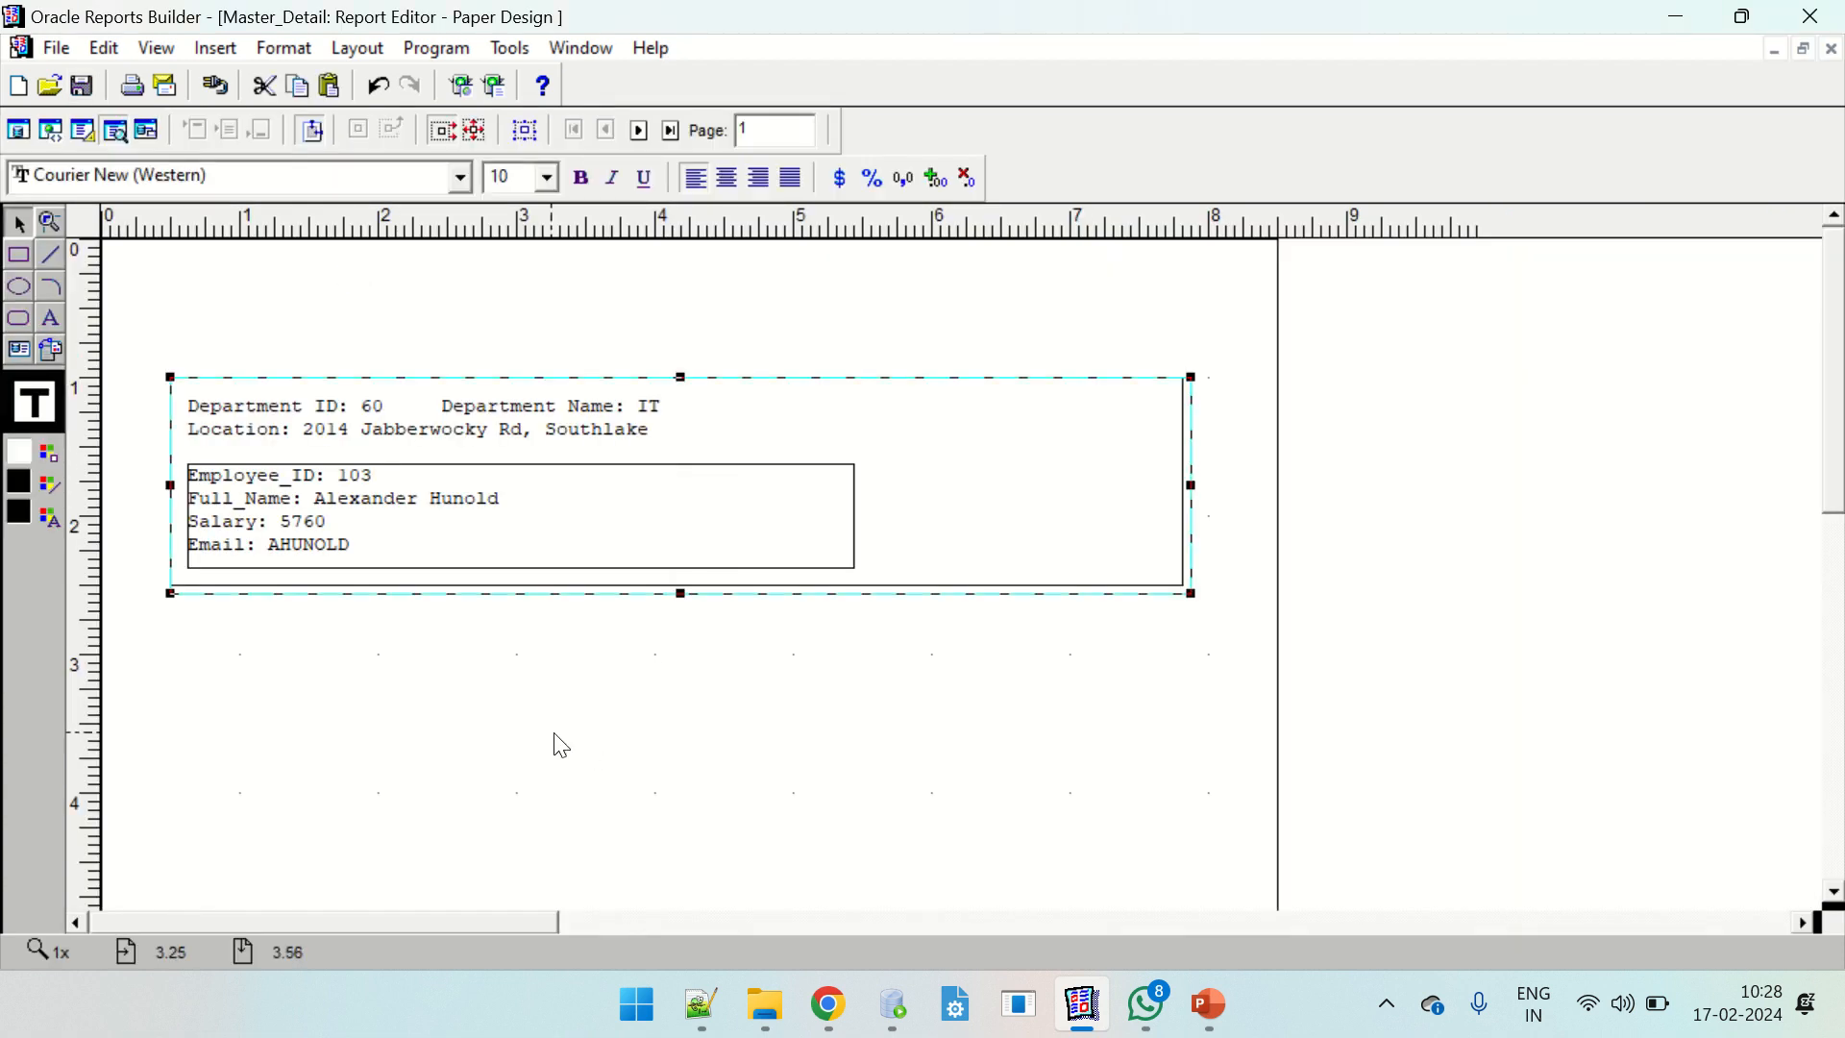
Examine how the outer, department and employee frames print across the first pages of the report output.
left_click(560, 730)
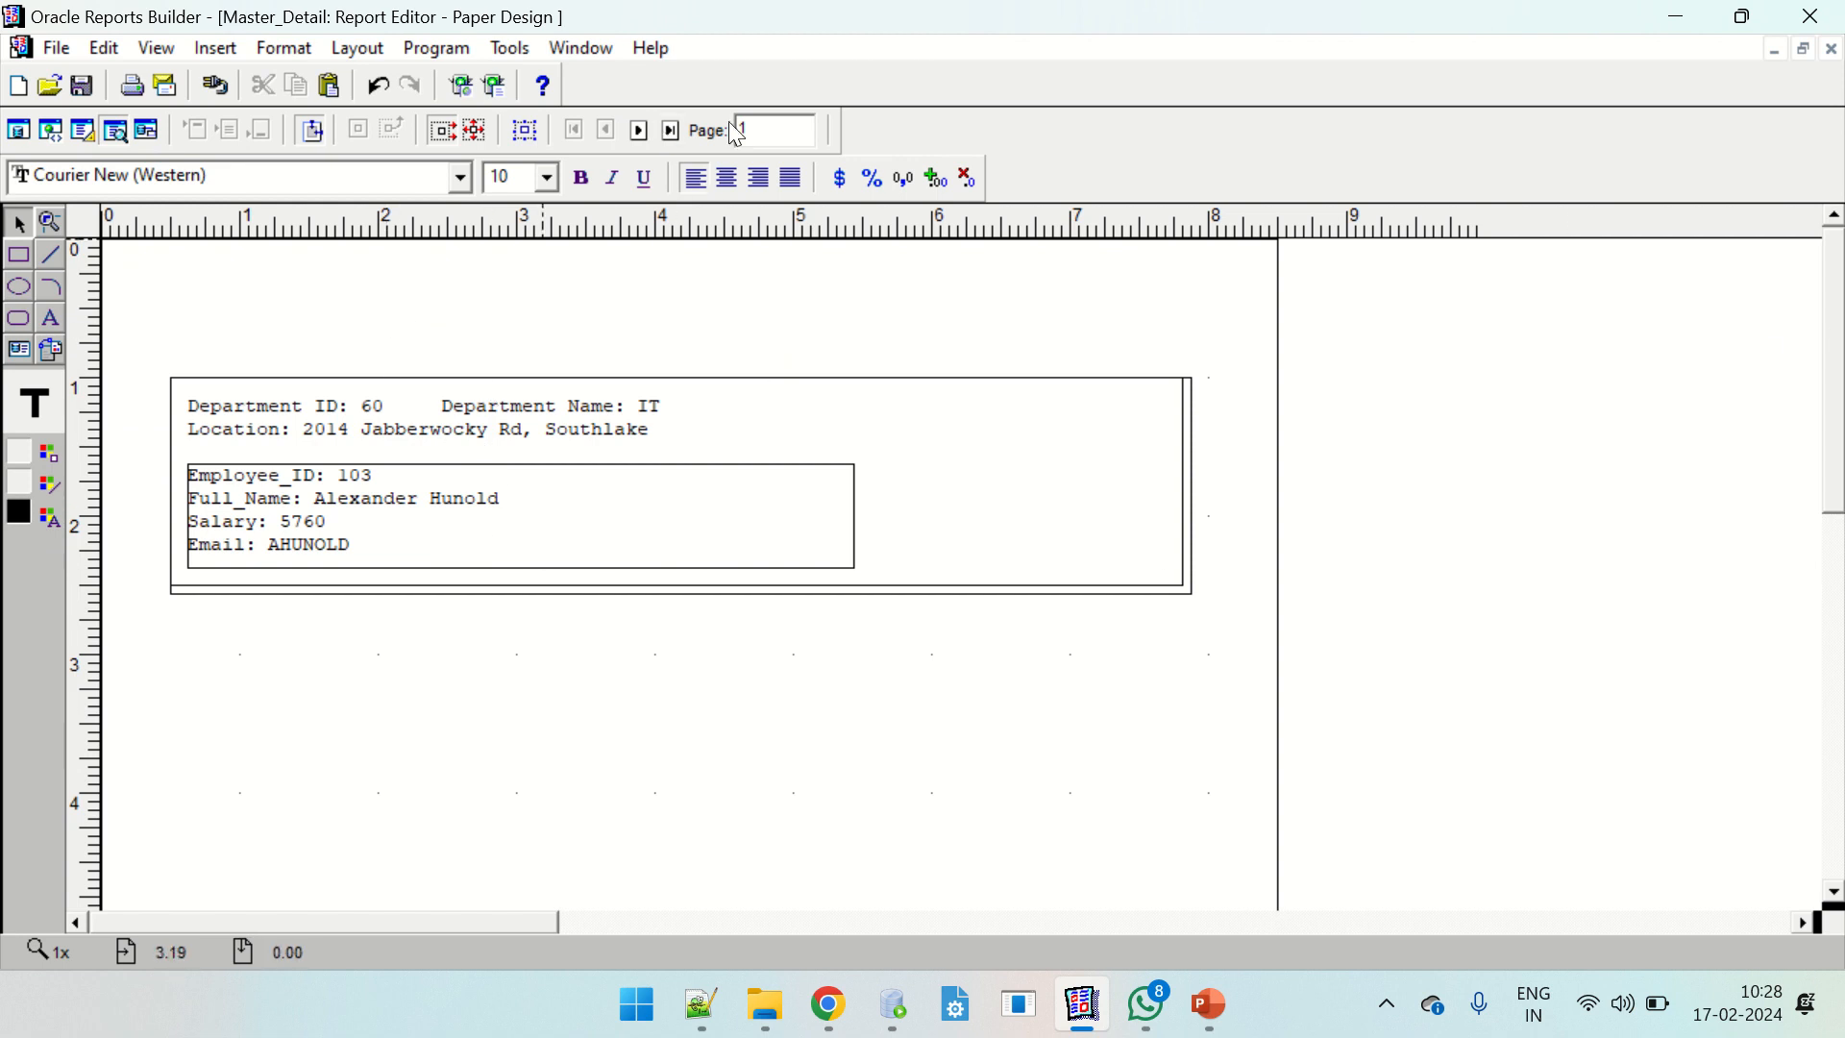
mouse_move(1834, 396)
left_mouse_down()
mouse_move(1836, 556)
mouse_move(1829, 385)
left_mouse_up()
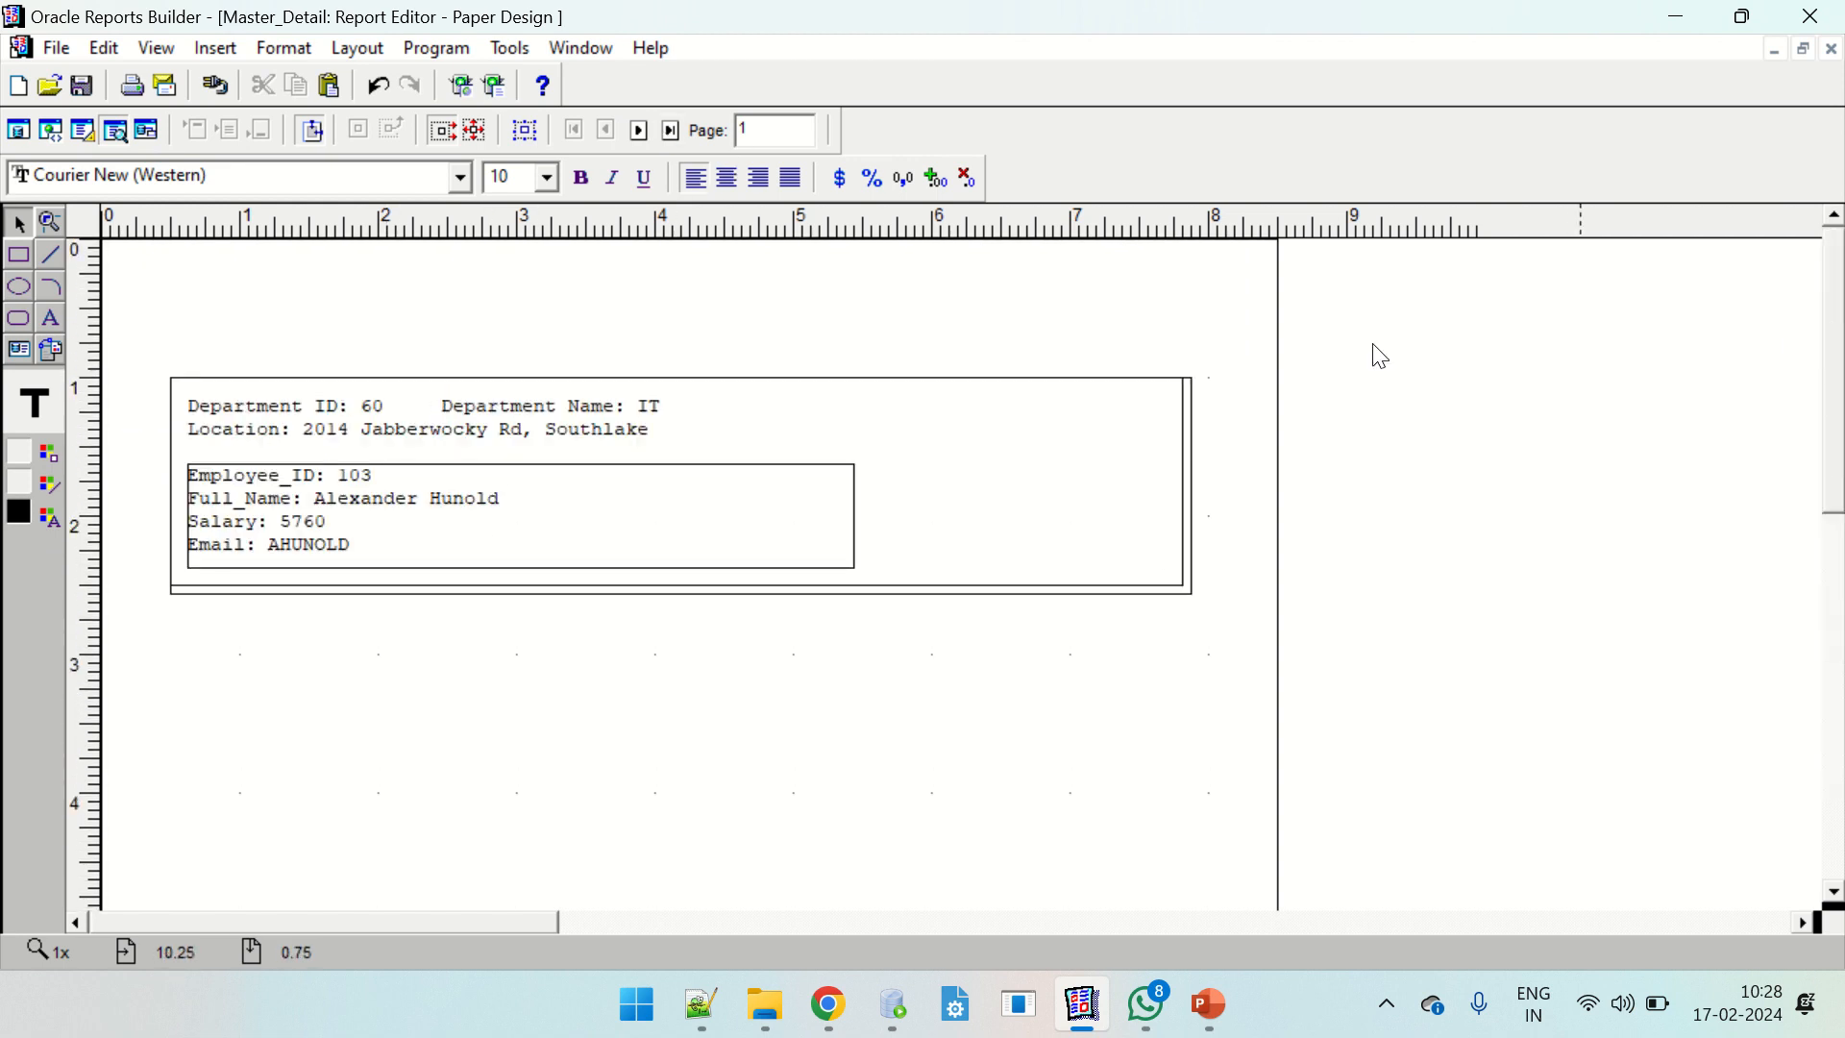
left_click(1194, 445)
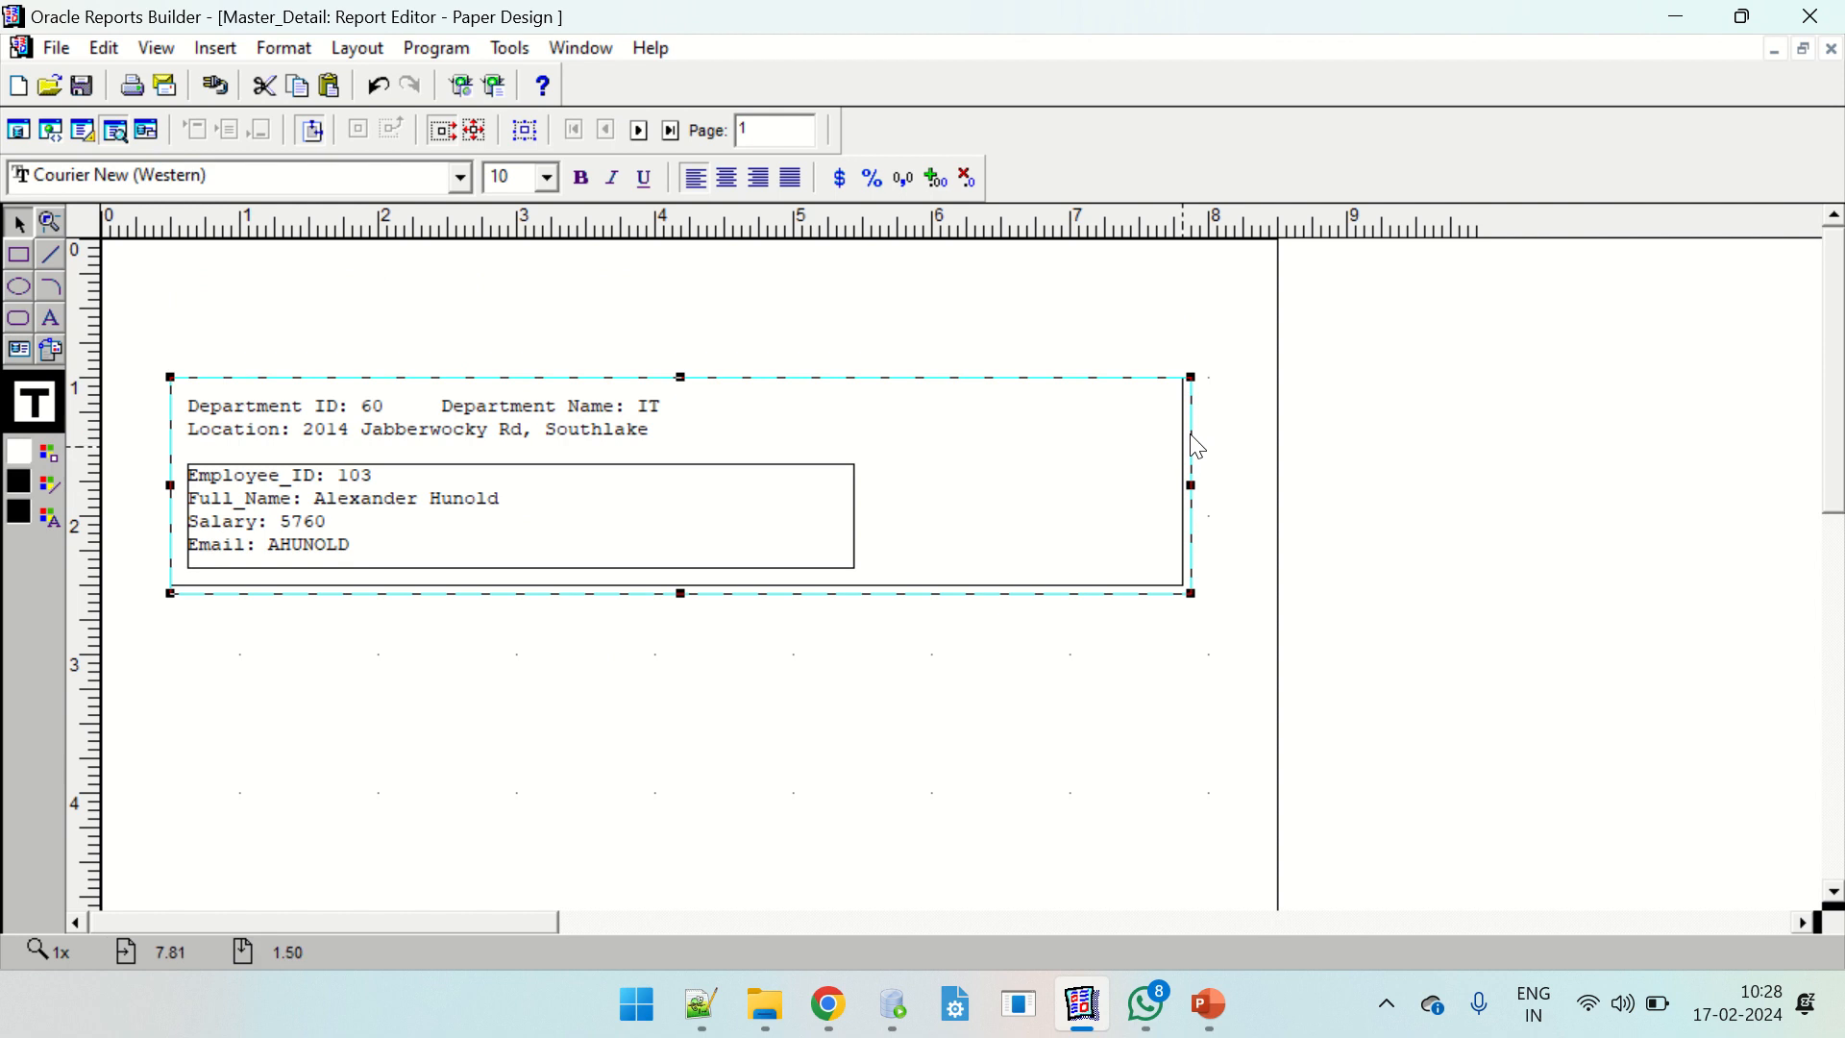
left_click(838, 508)
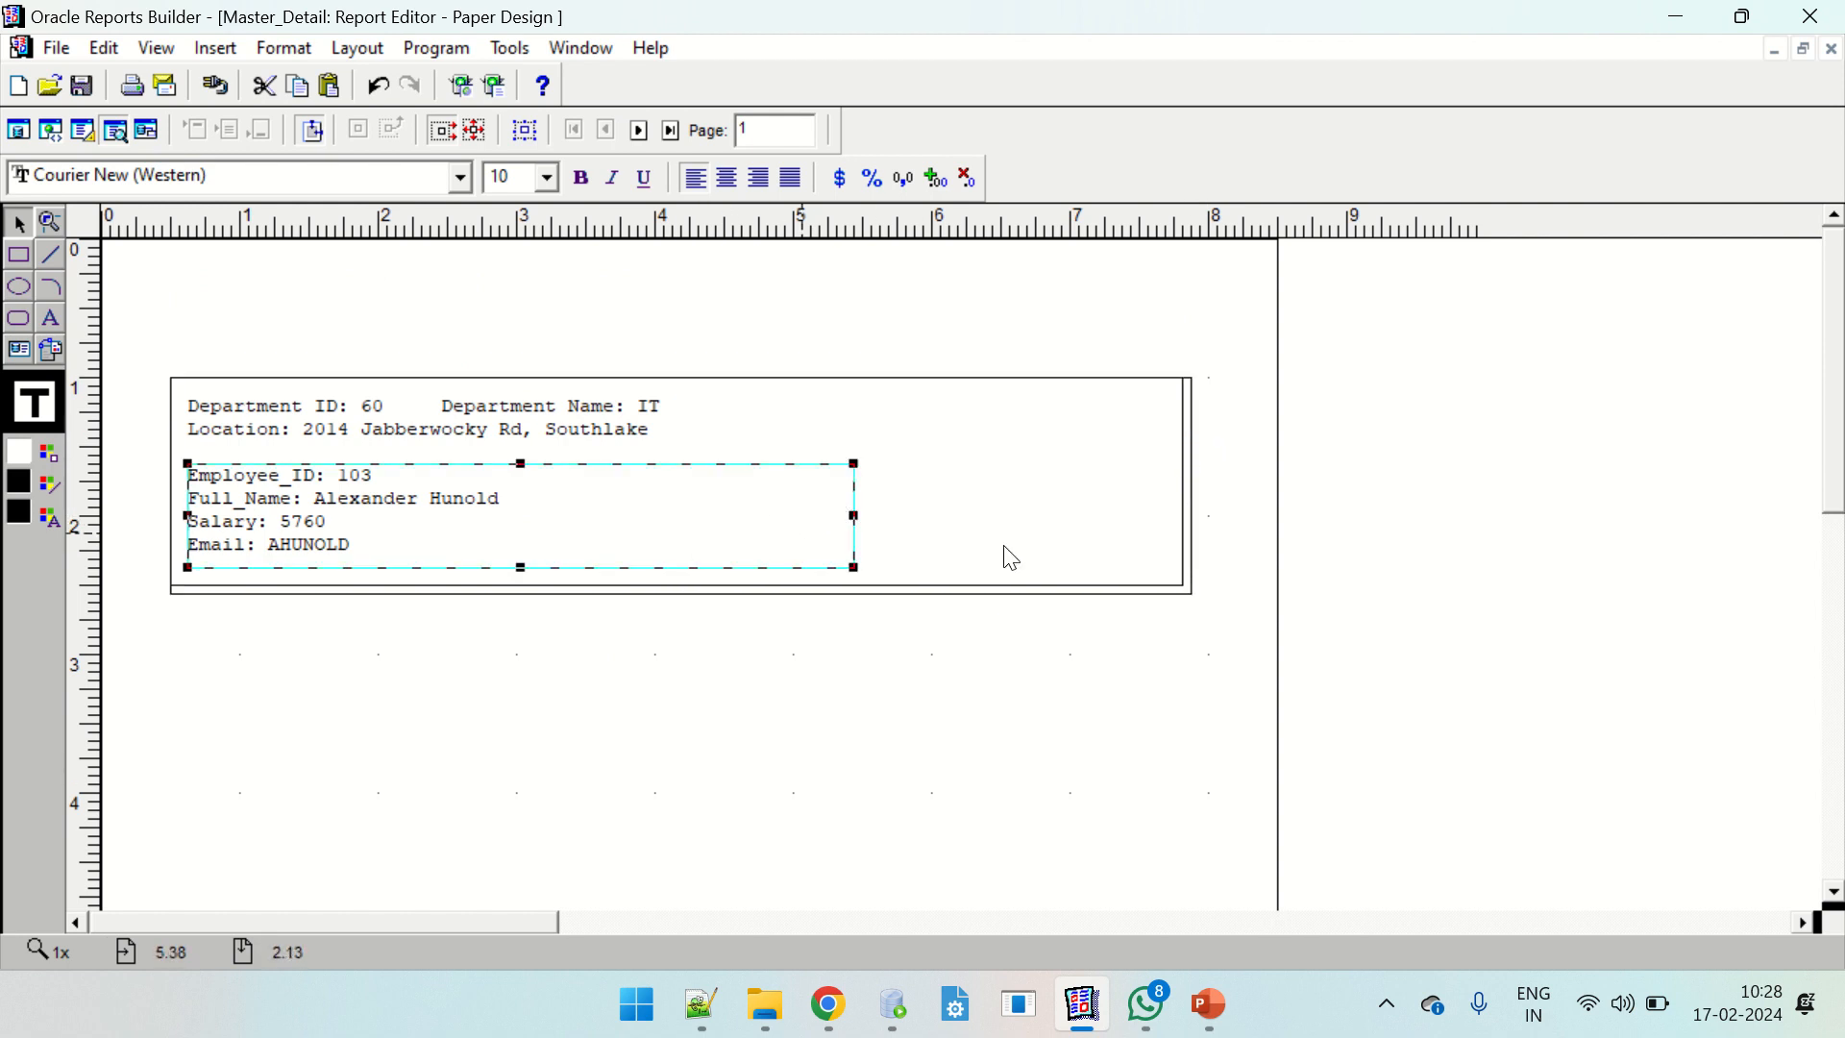
left_click(1135, 555)
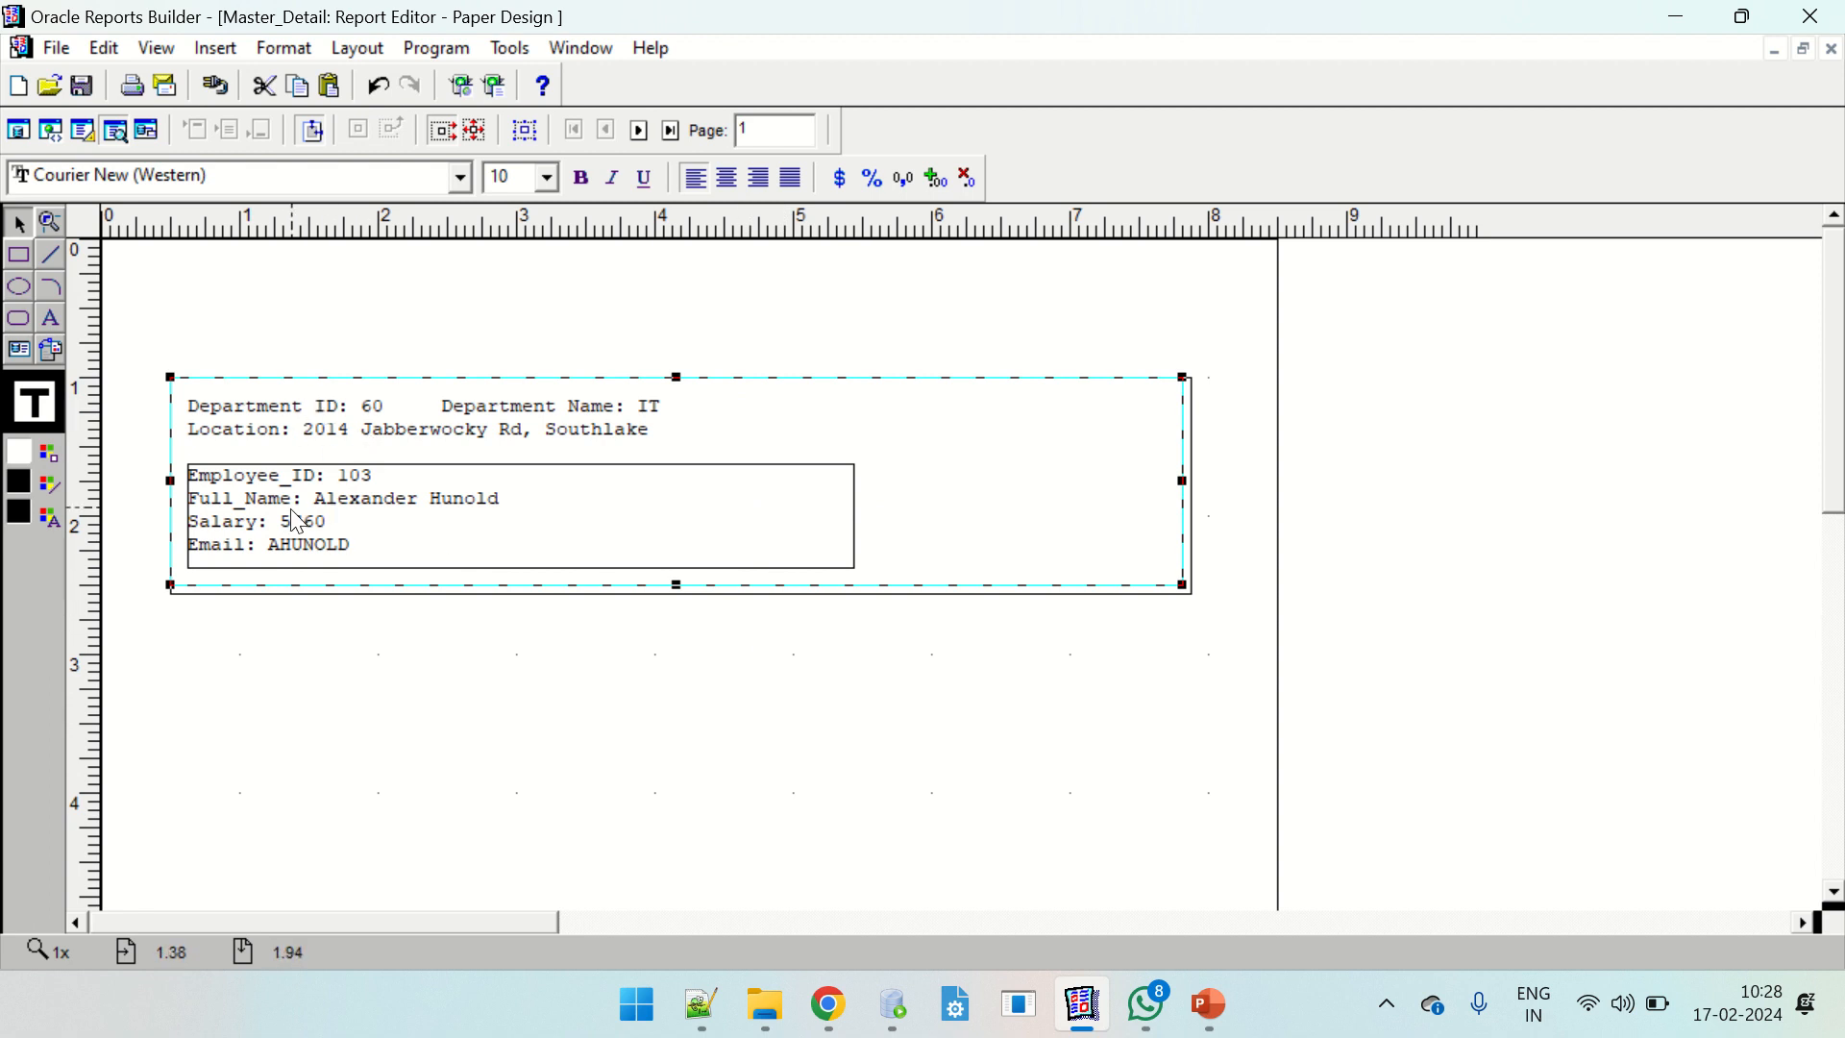
left_click(641, 132)
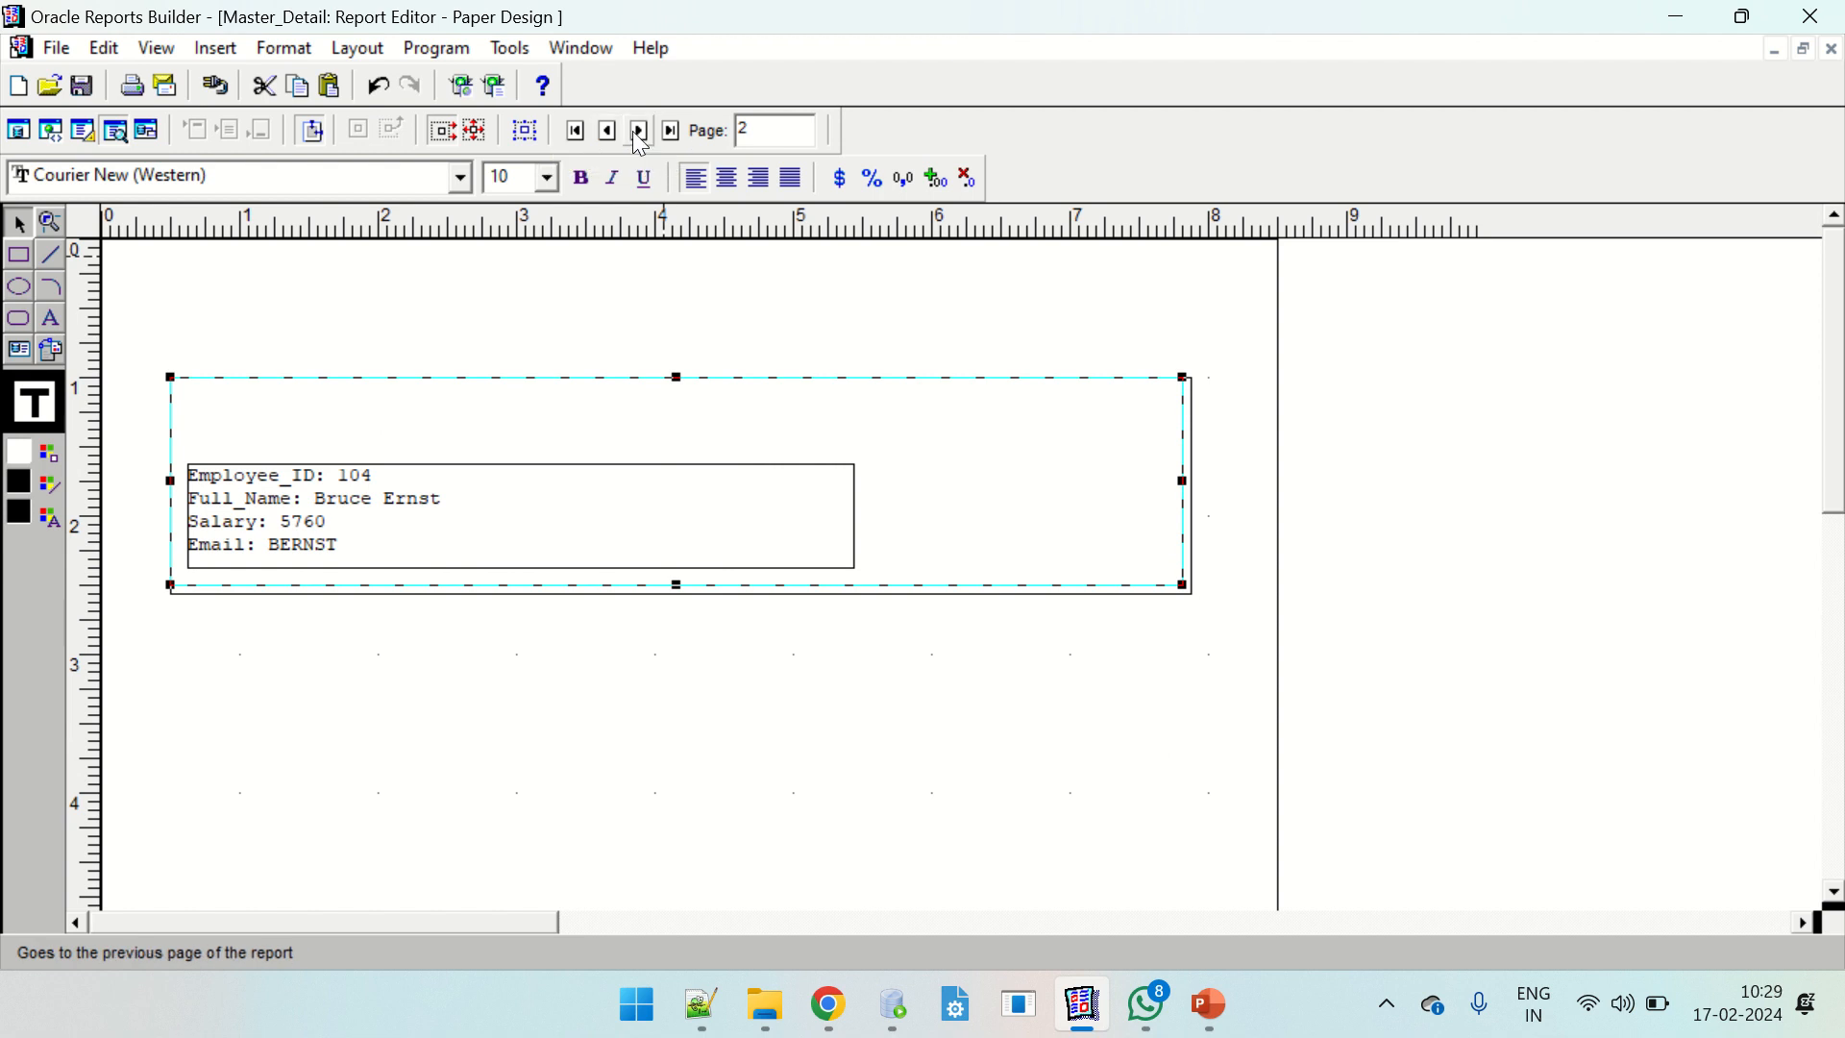
left_click(638, 132)
left_click(608, 132)
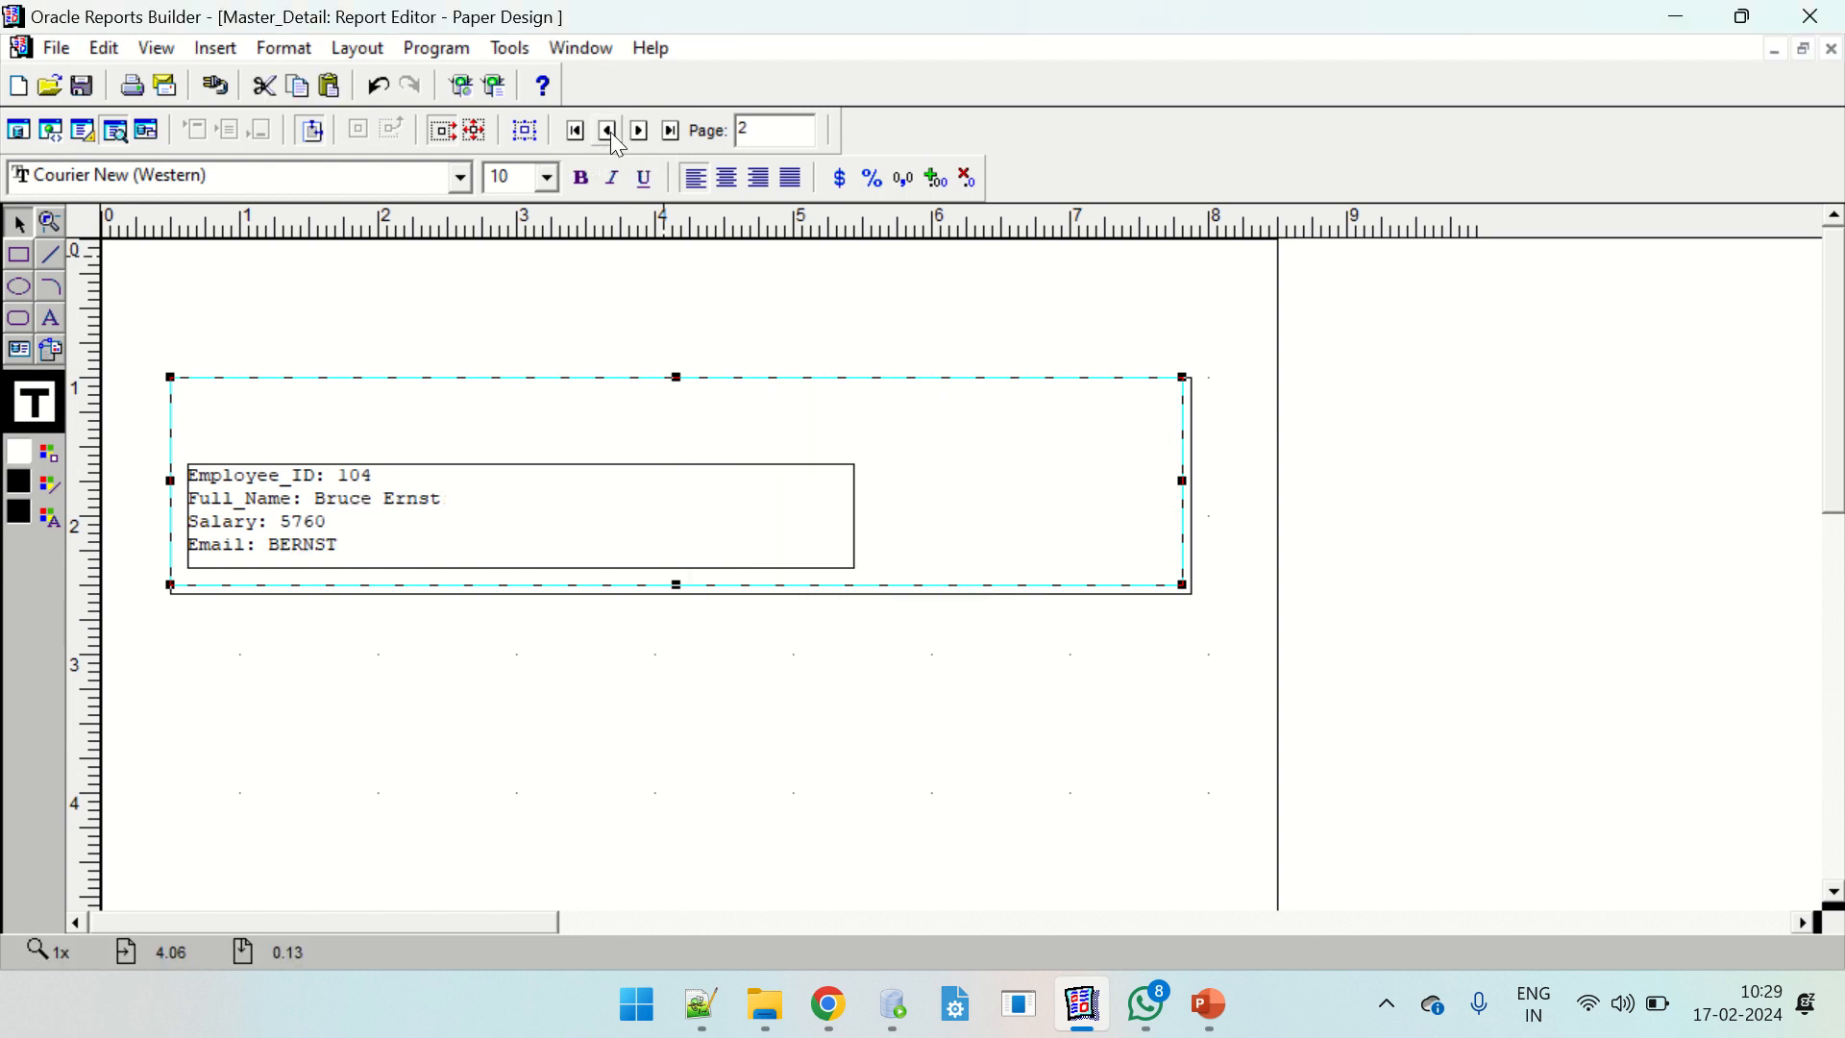
left_click(609, 131)
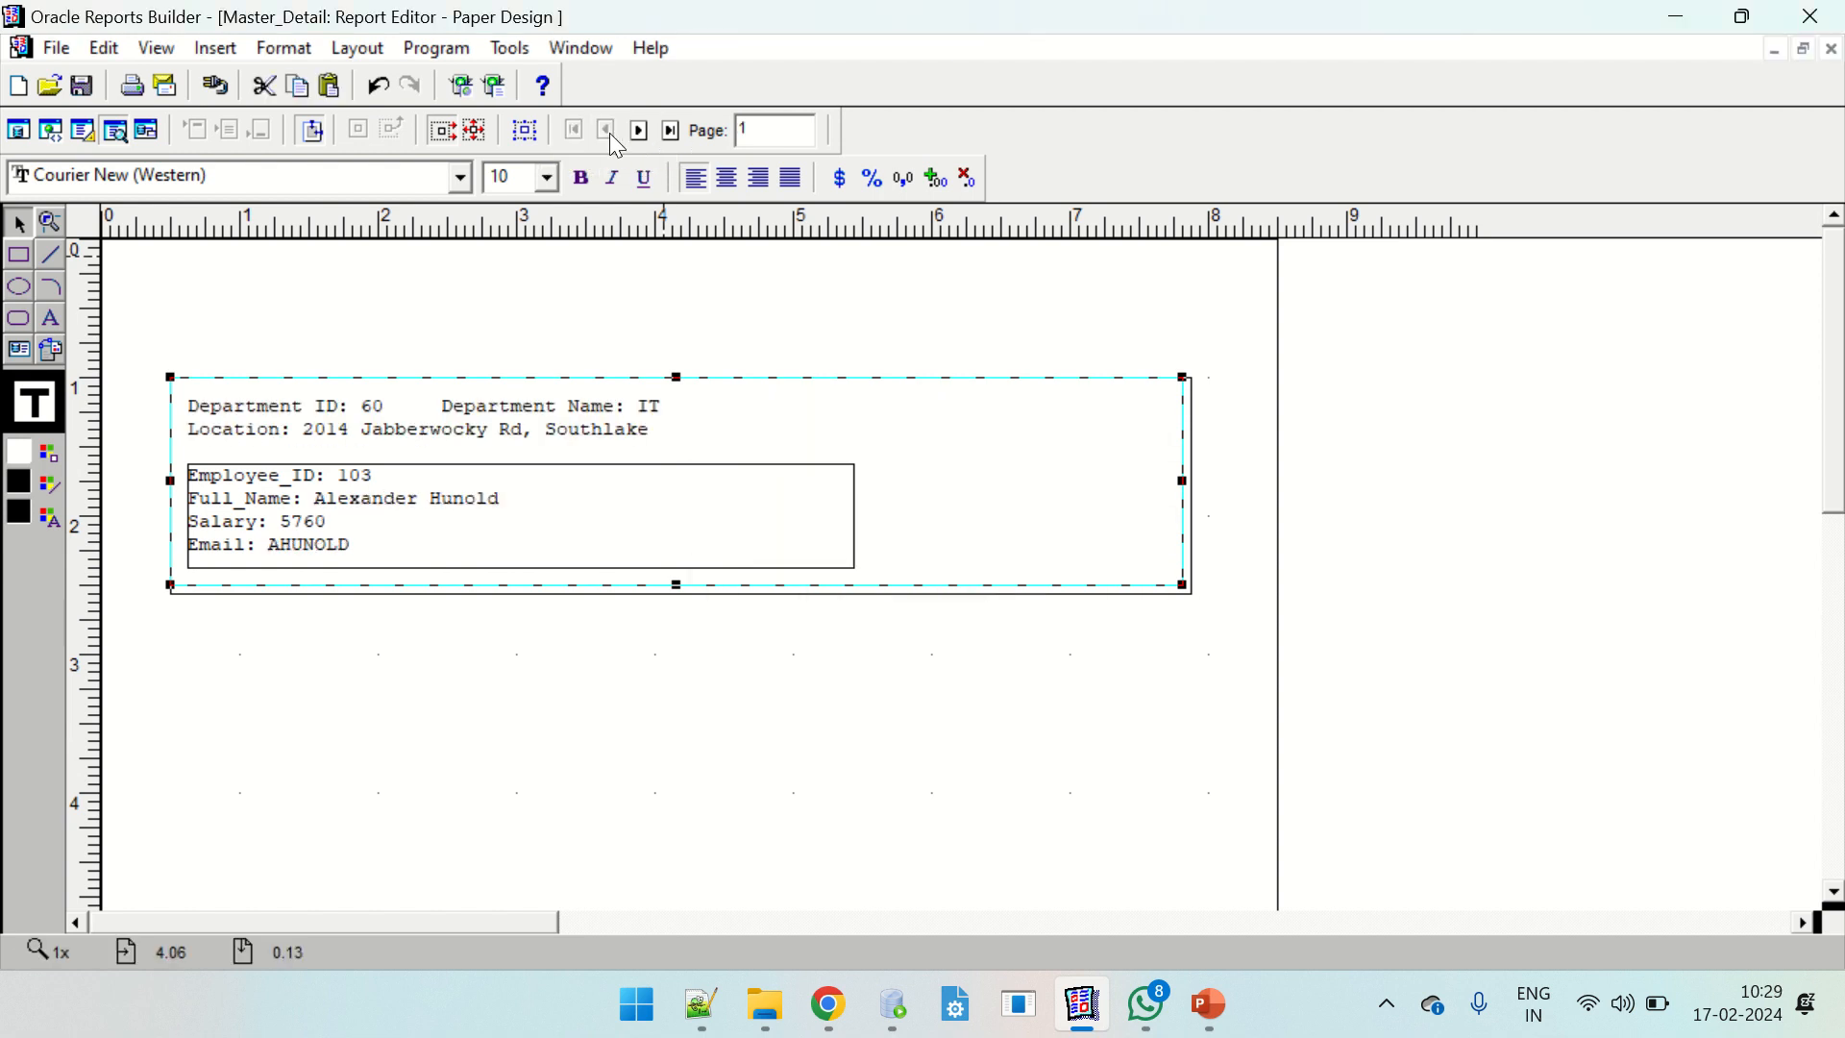
Return to the Paper Layout and set the department repeating frame's Vertical Elasticity to Expand.
left_click(52, 131)
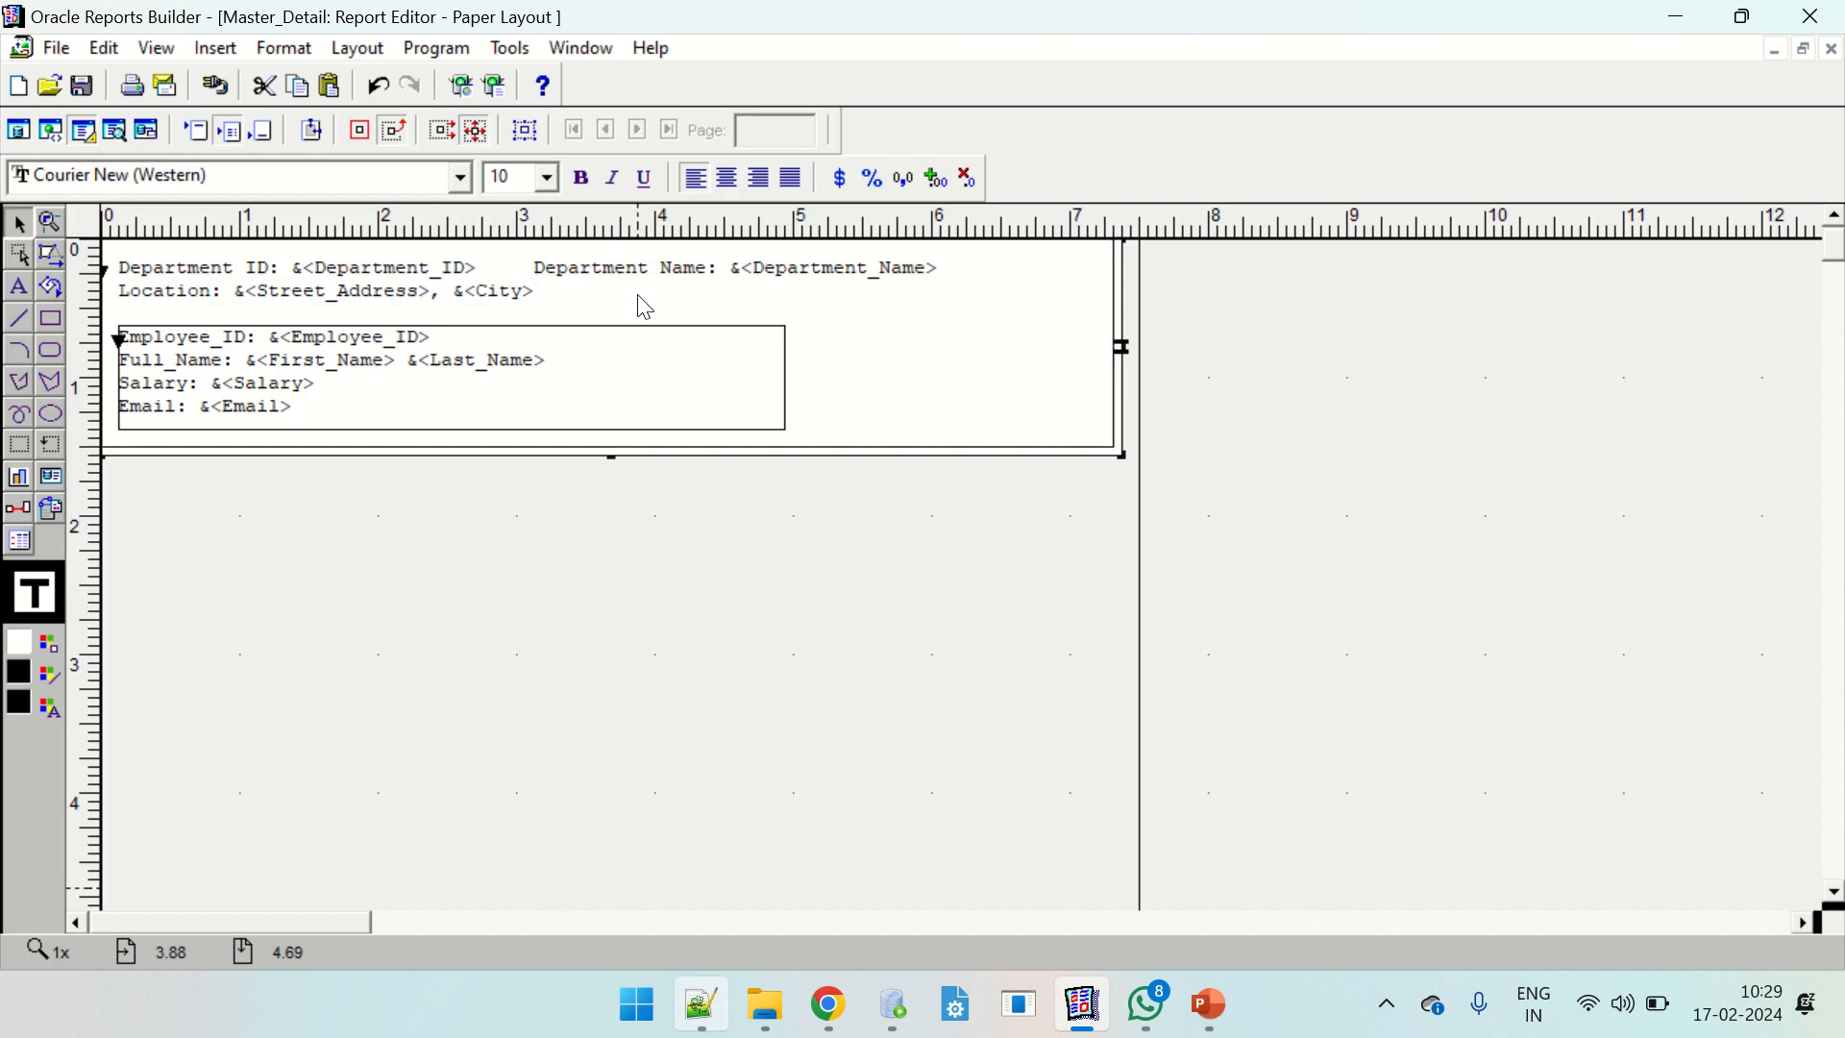
left_click(906, 374)
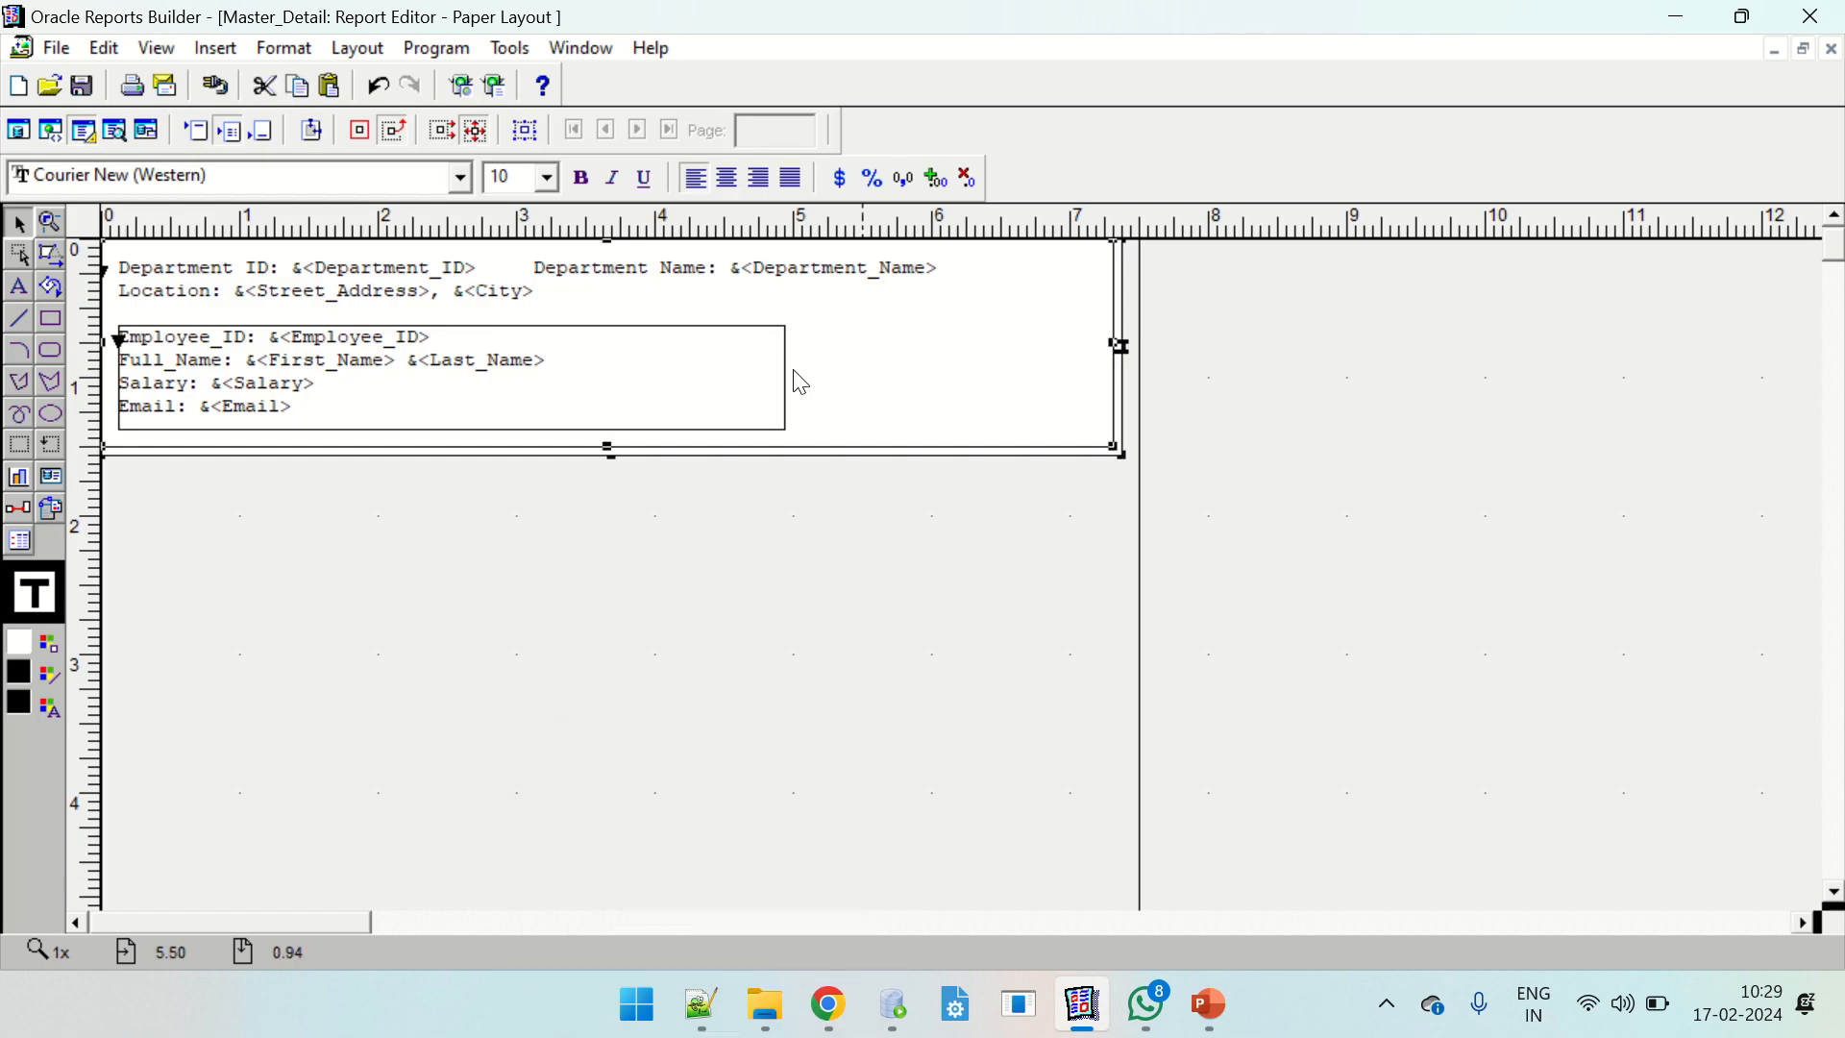
key("F4")
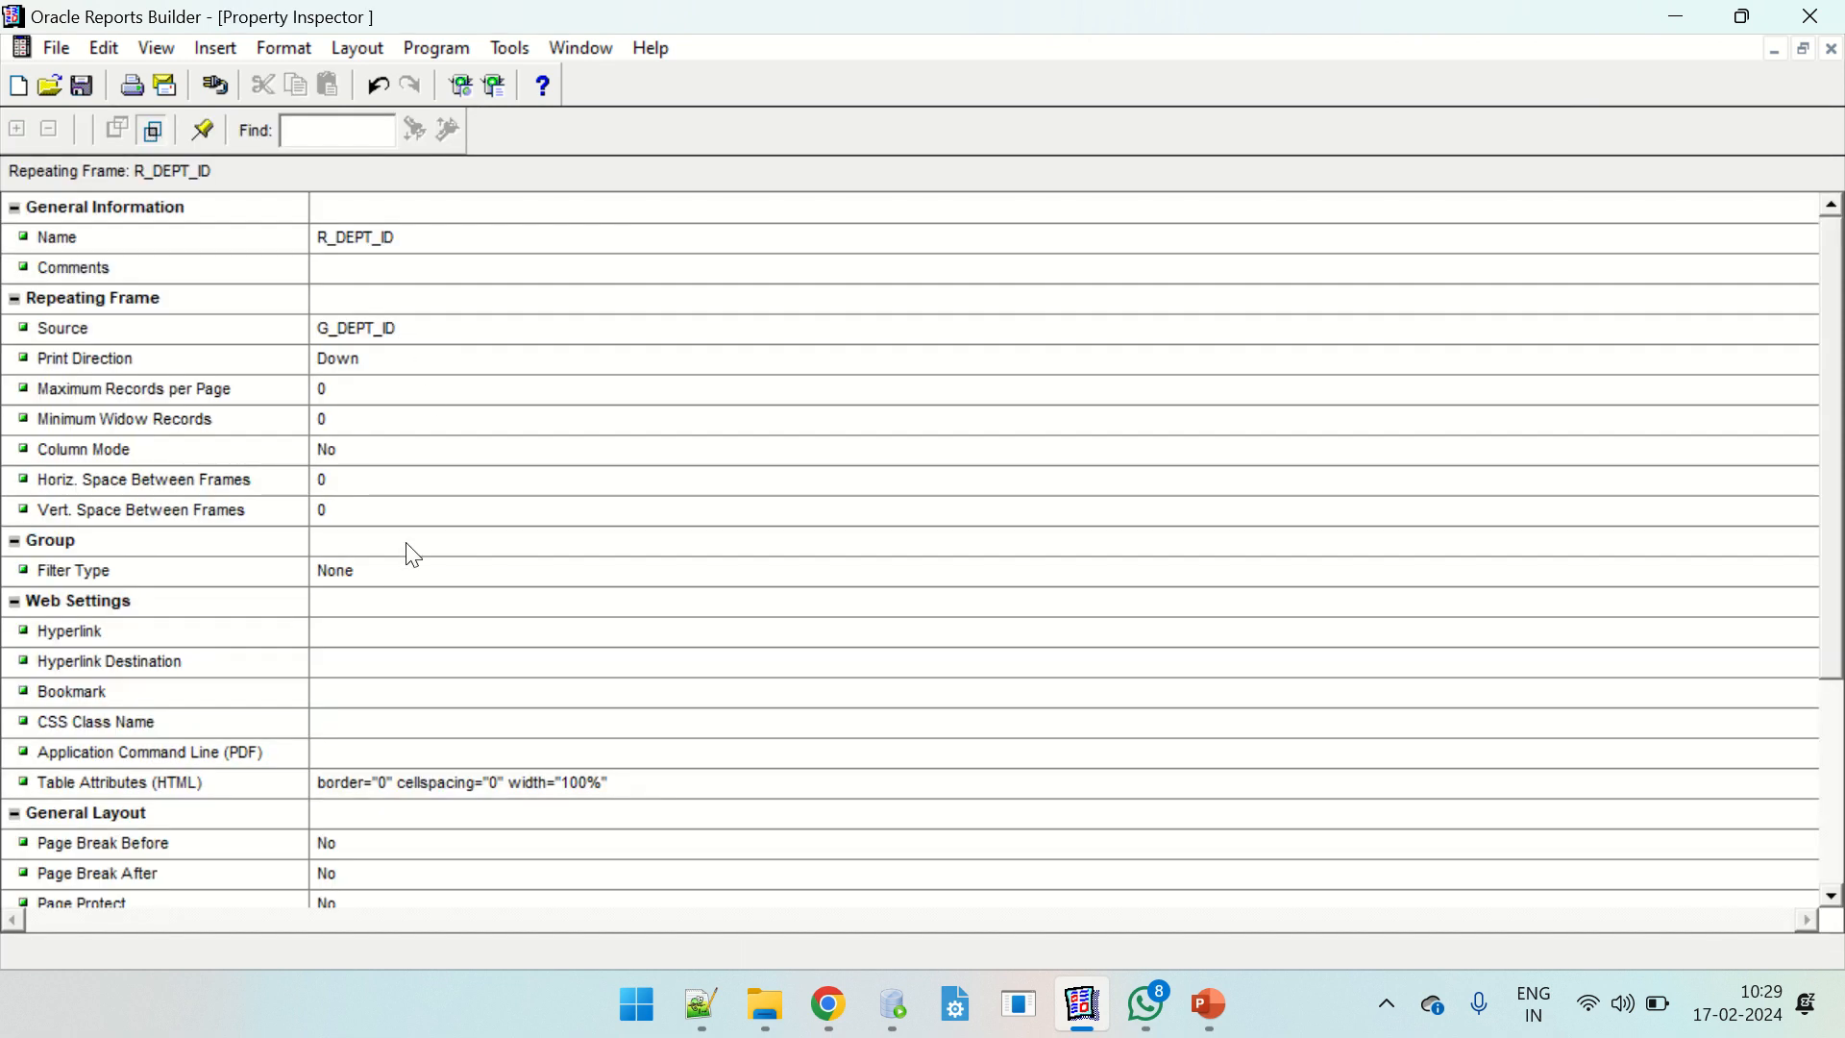
left_click(402, 631)
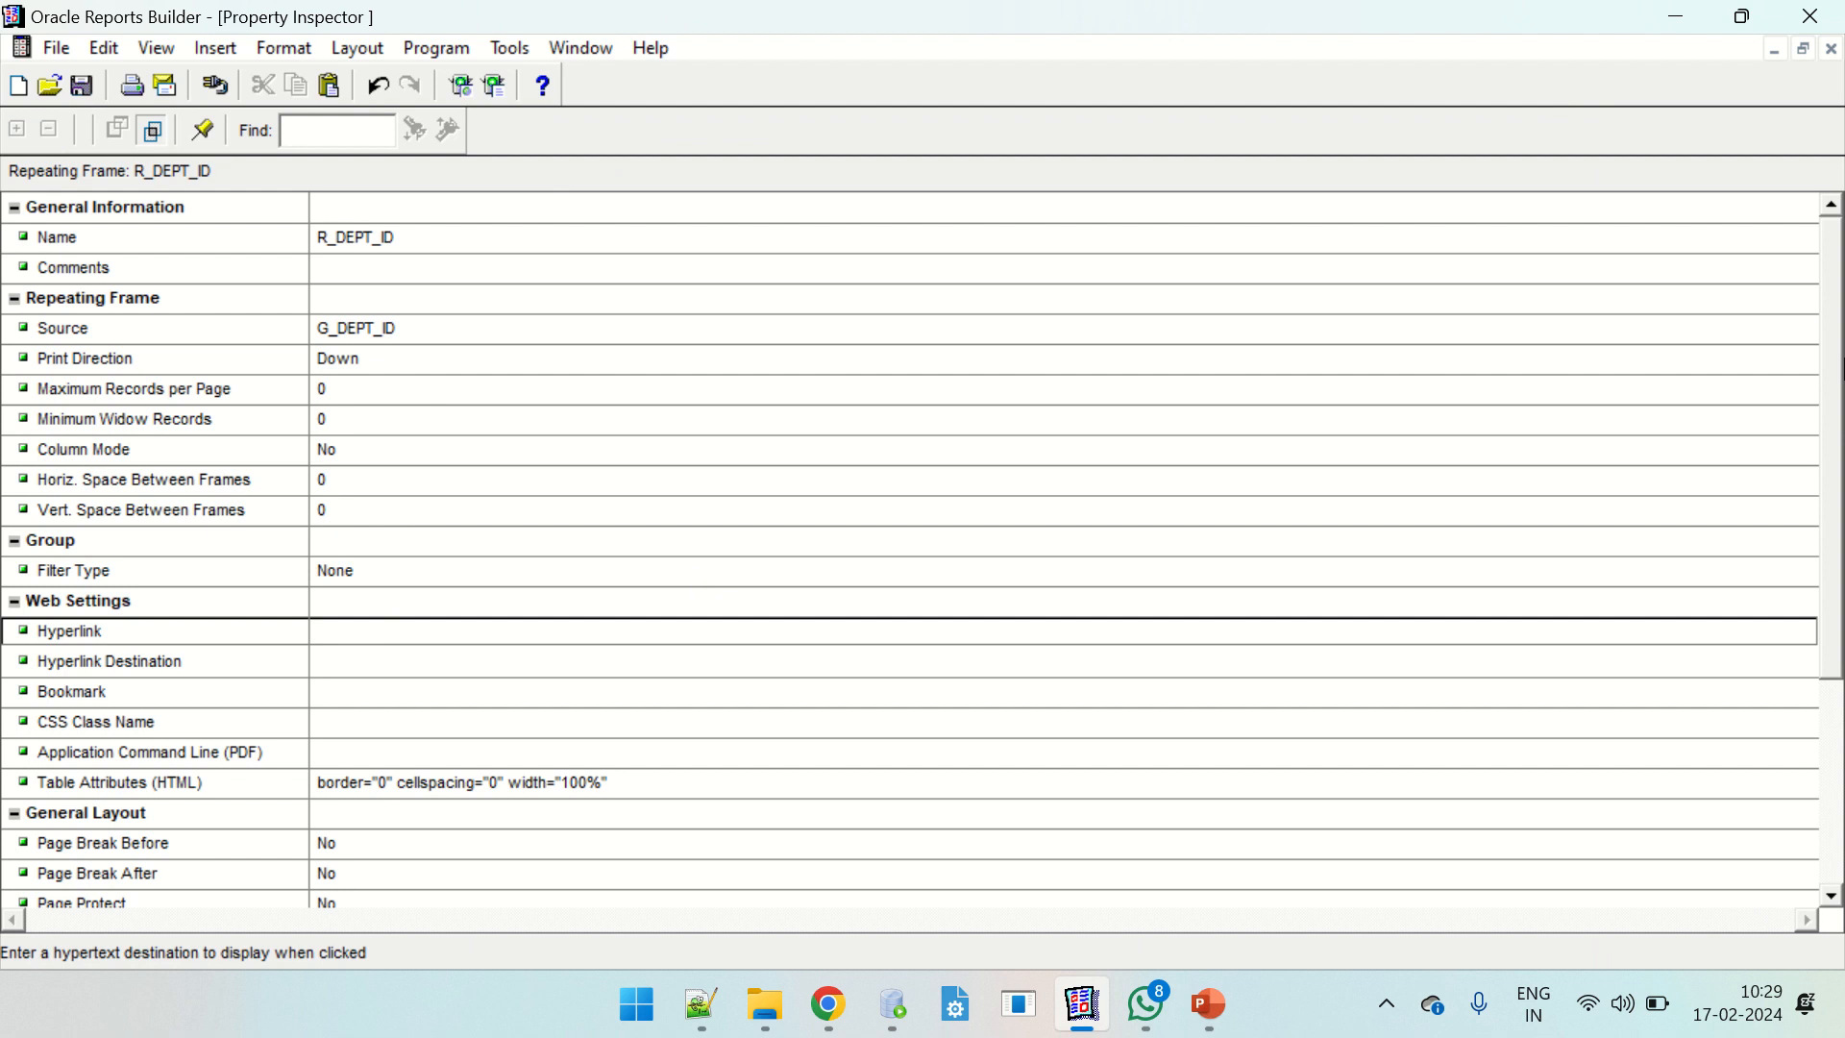
left_click_drag(1836, 365, 1843, 609)
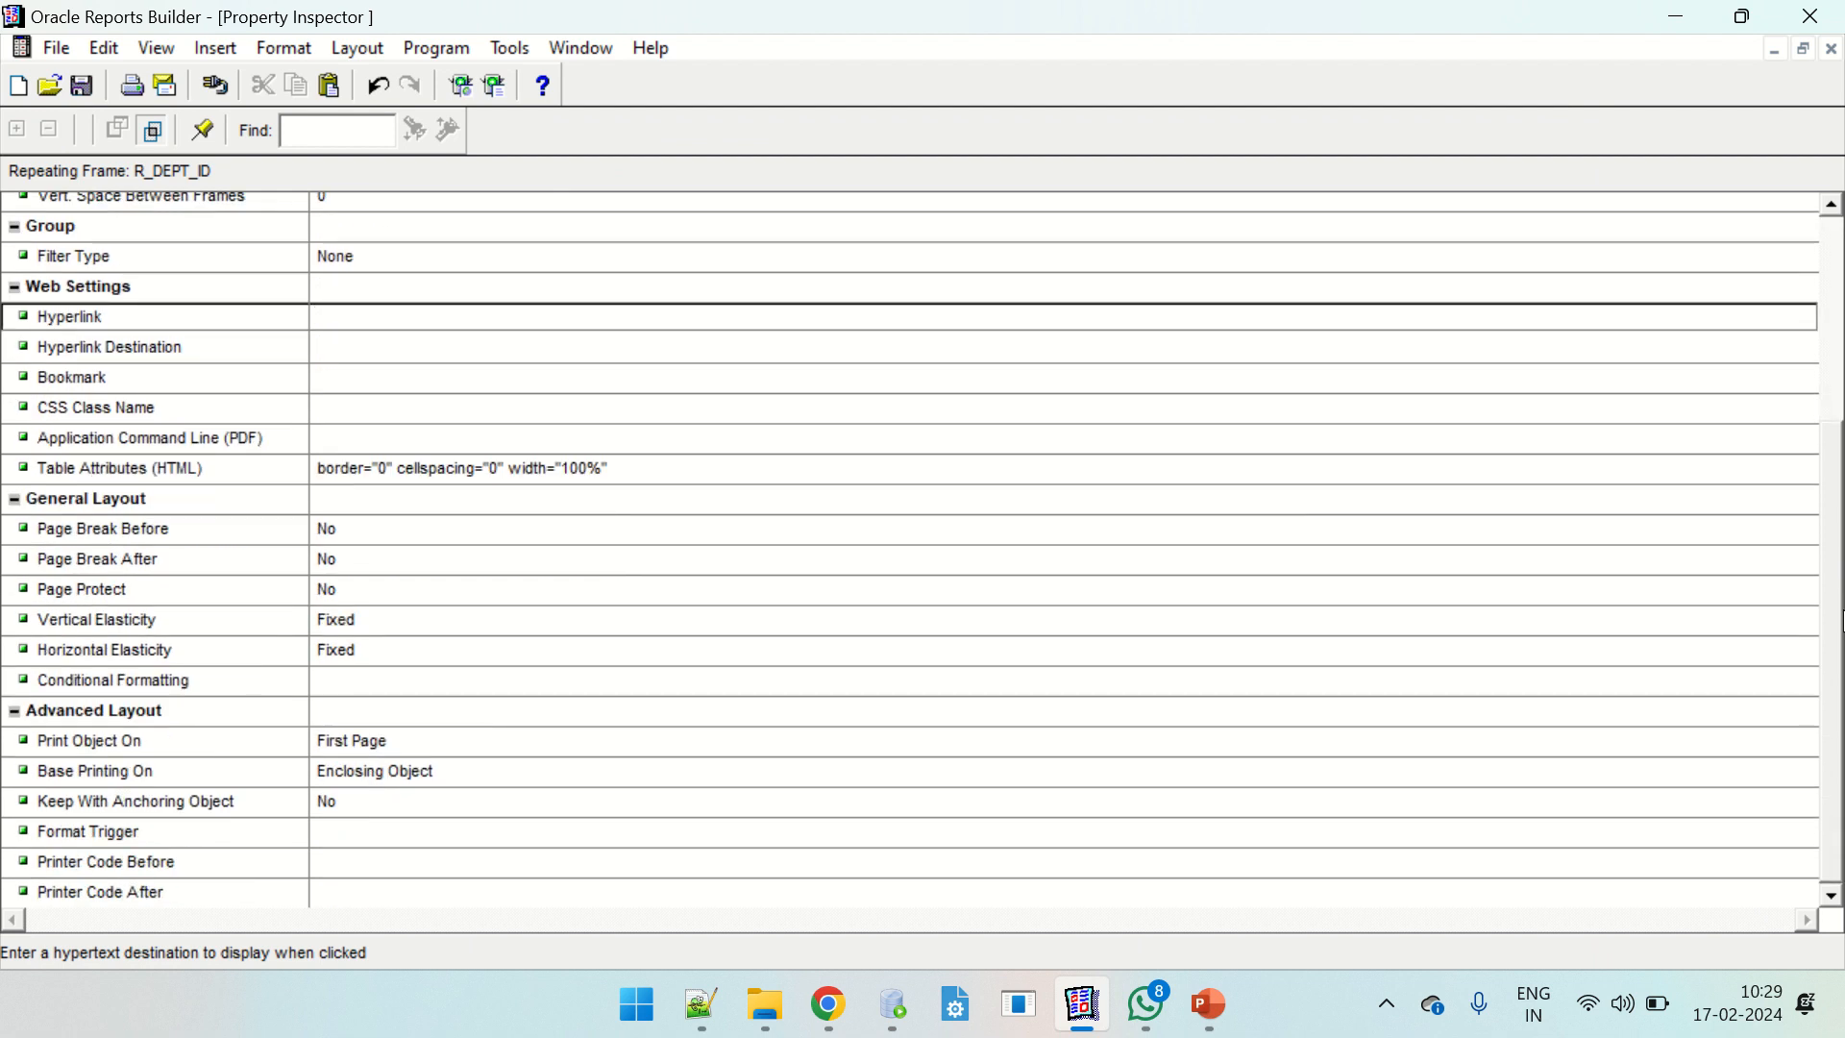
left_click(345, 620)
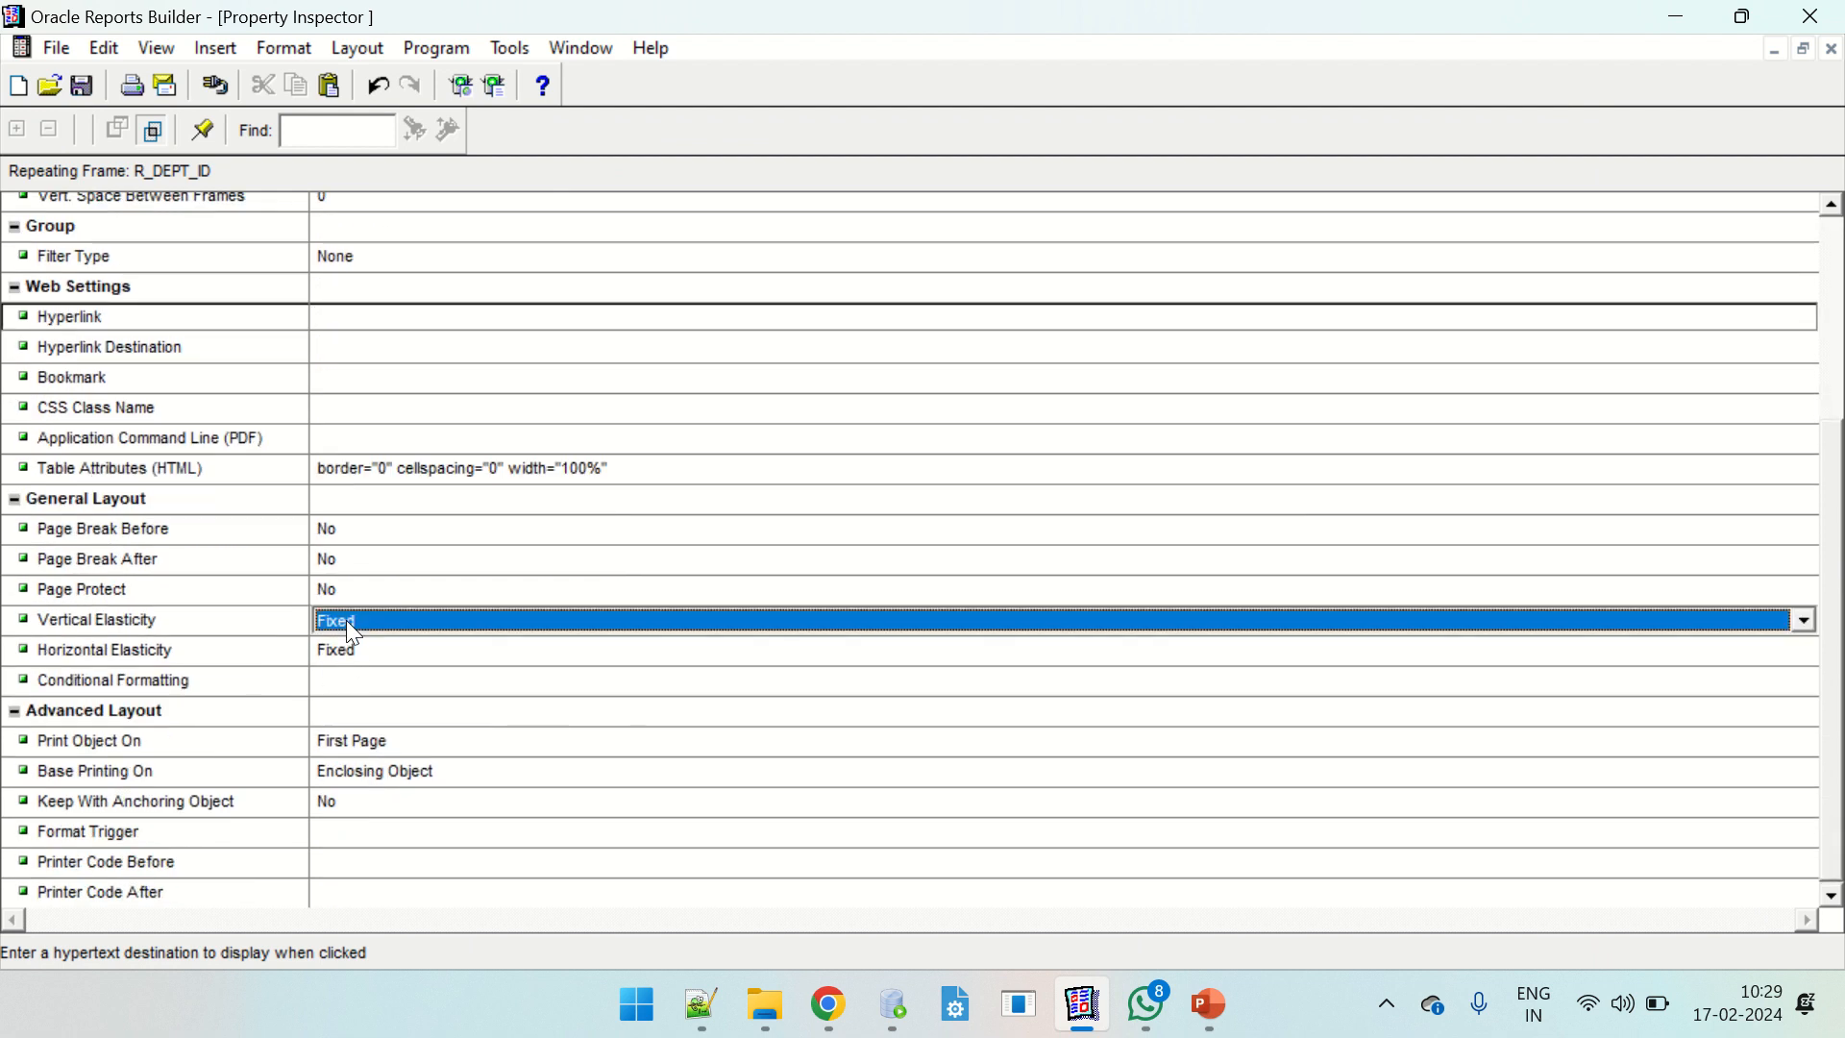
left_click(346, 620)
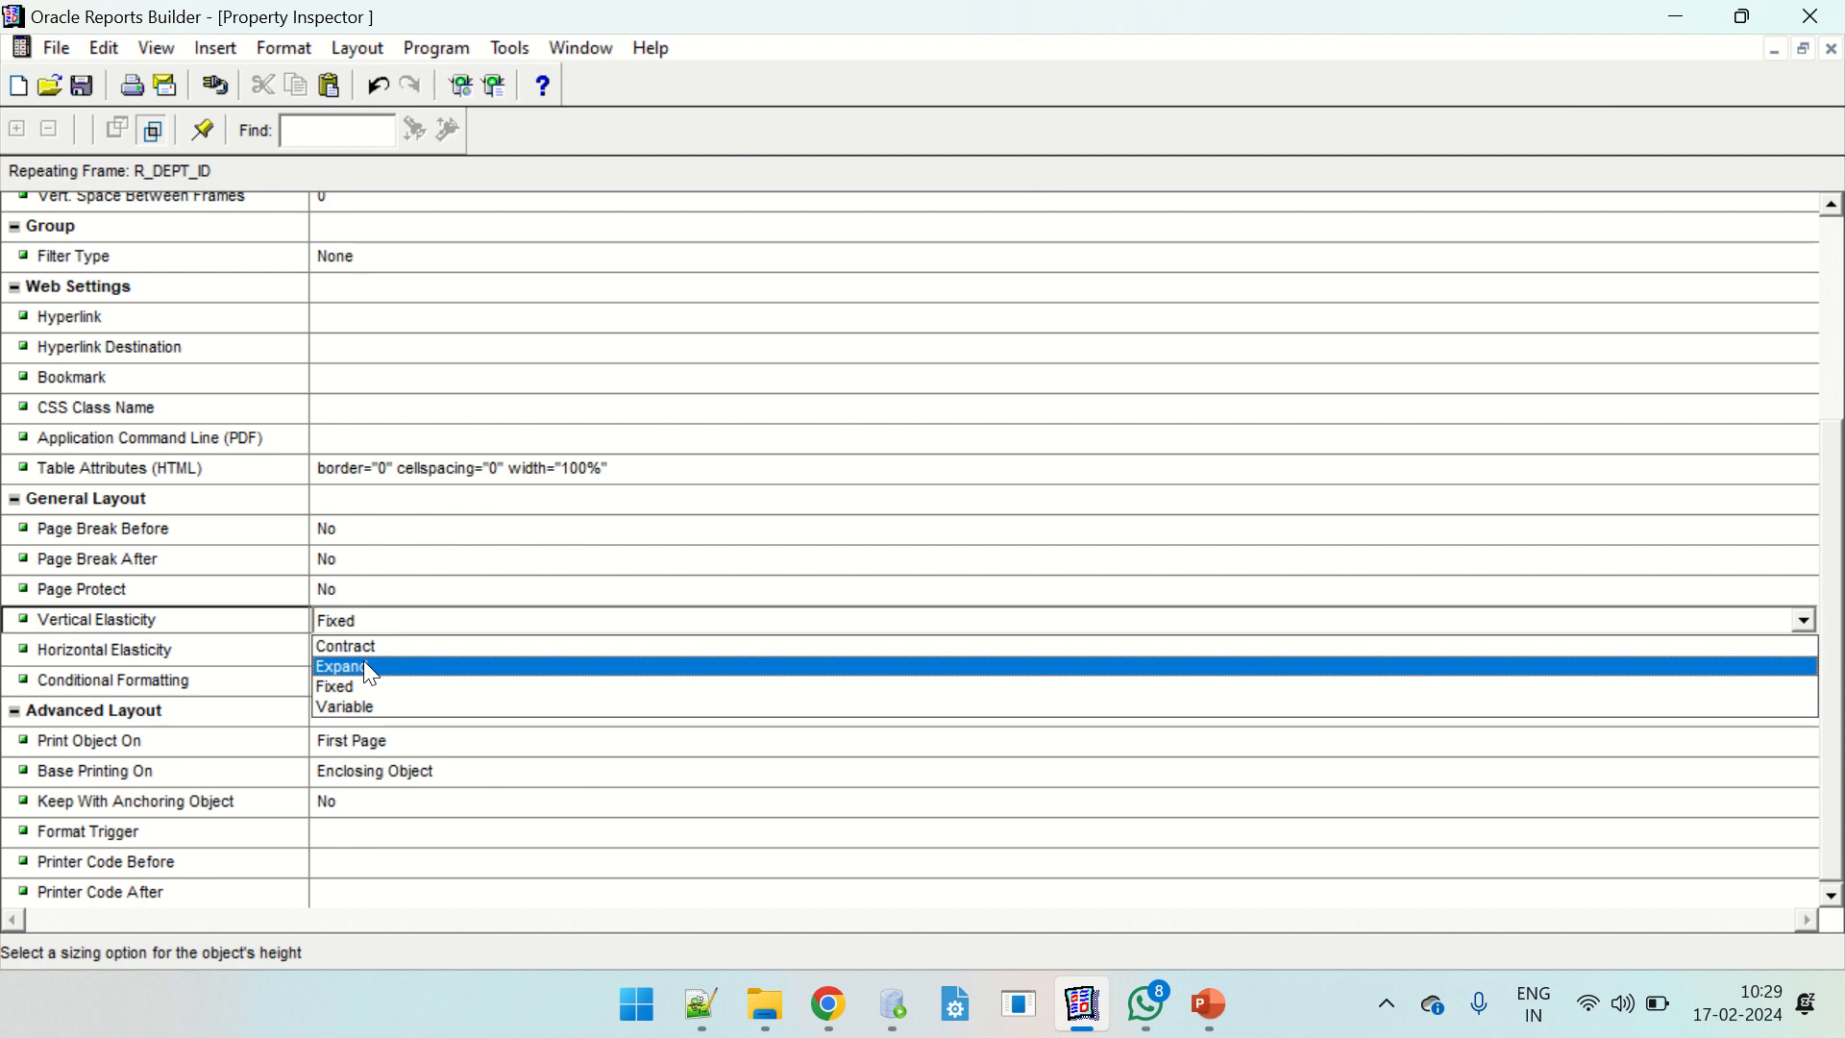
left_click(364, 665)
left_click(553, 587)
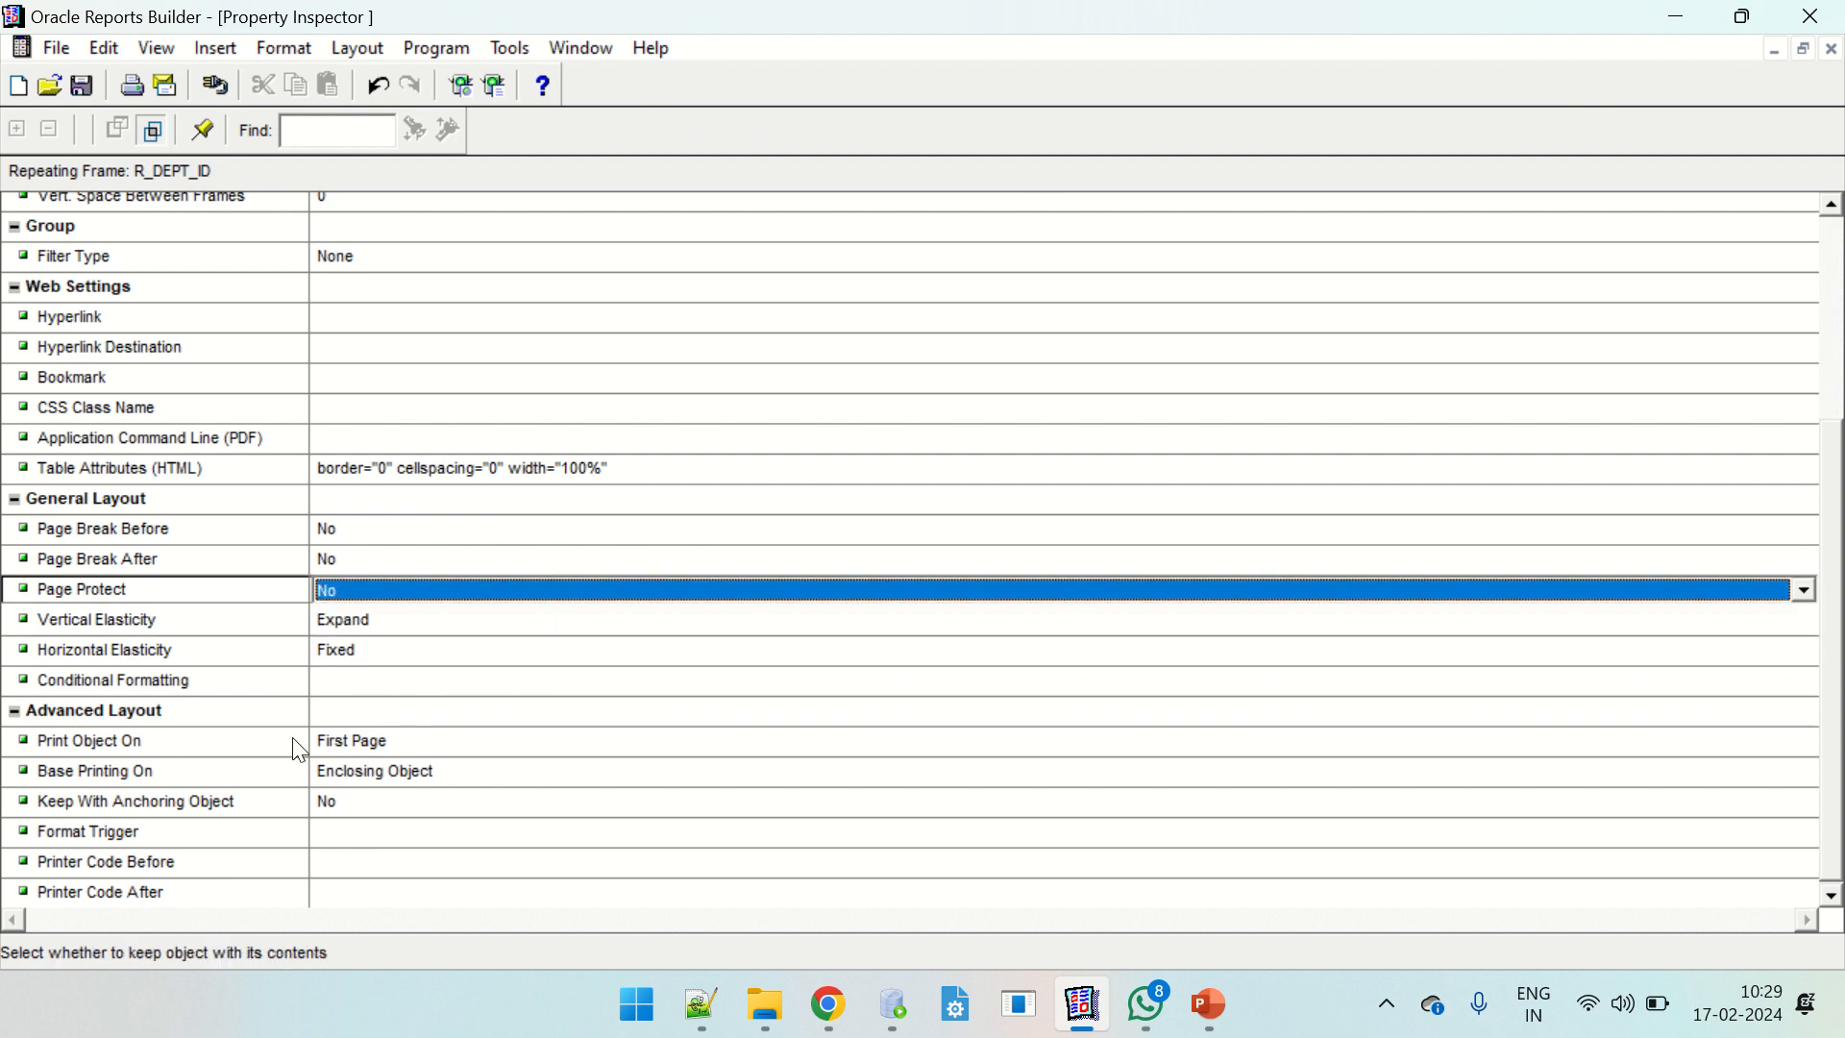
Set the department repeating frame's Print Object On property to All Pages and rerun the Paper Design output.
left_click(327, 745)
left_click(395, 746)
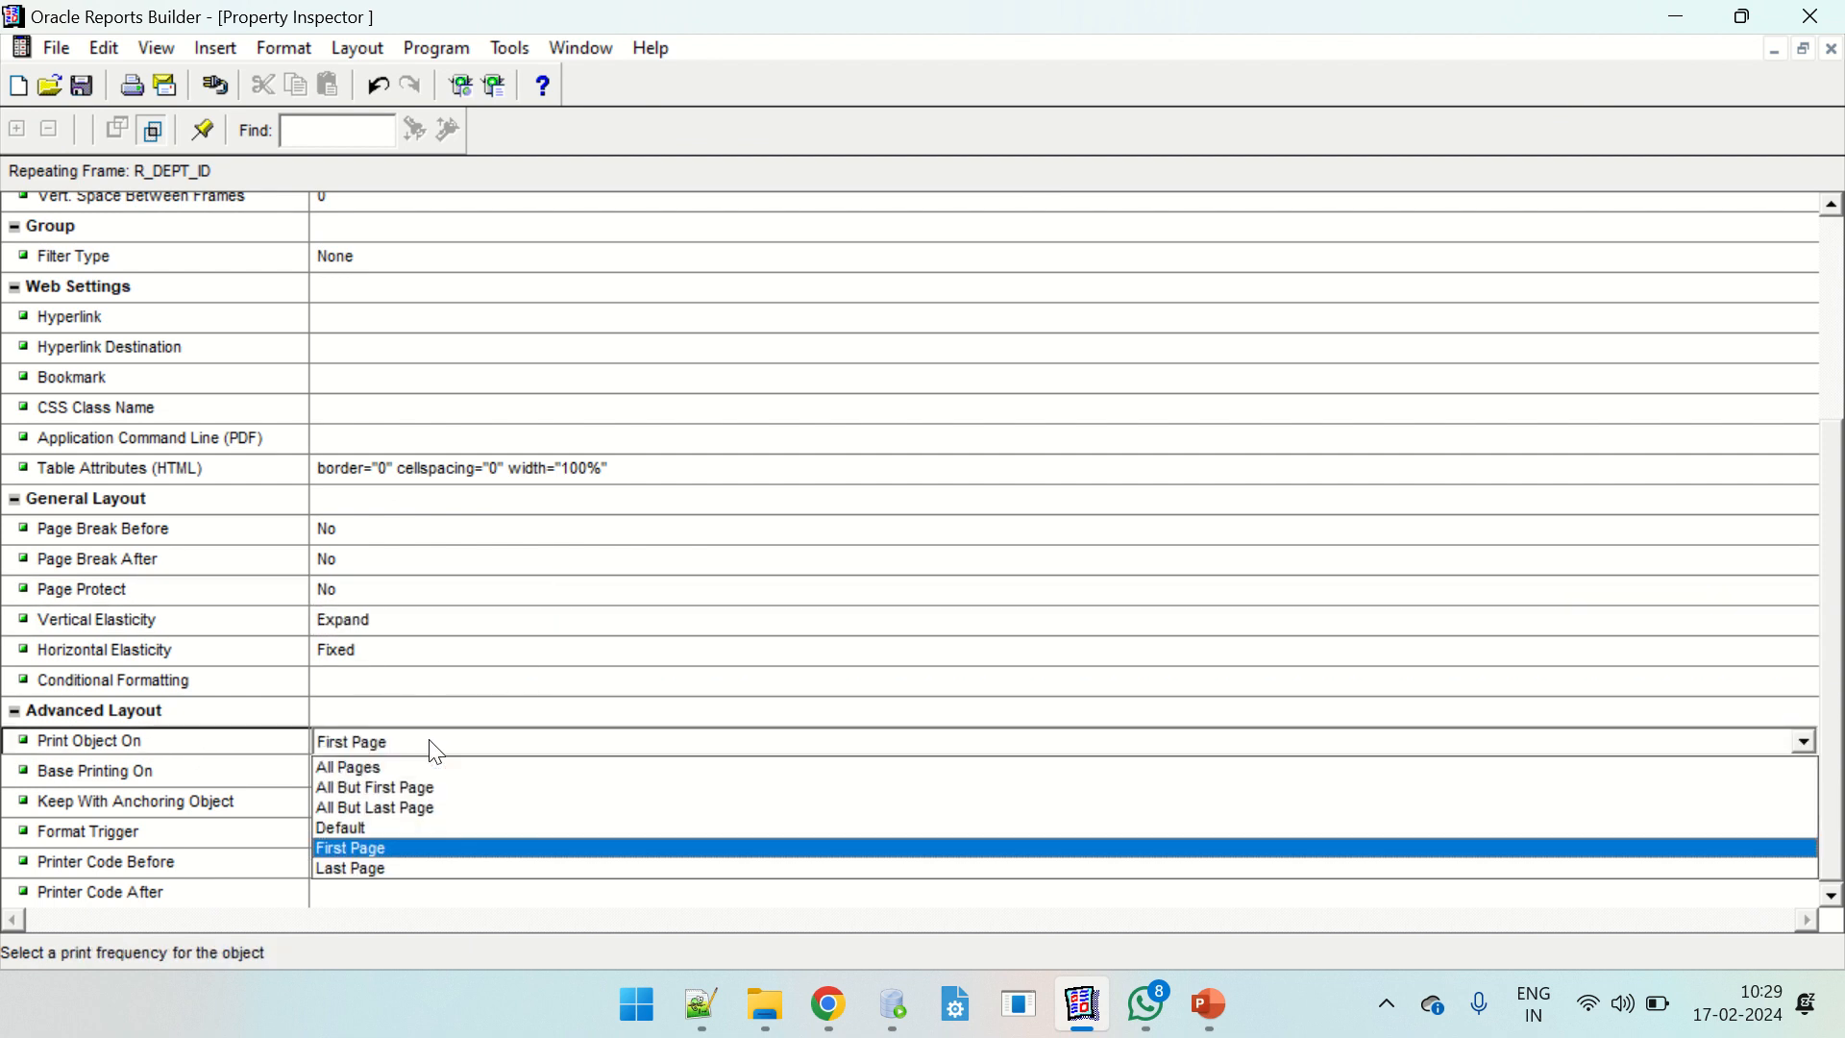
left_click(370, 768)
left_click(582, 679)
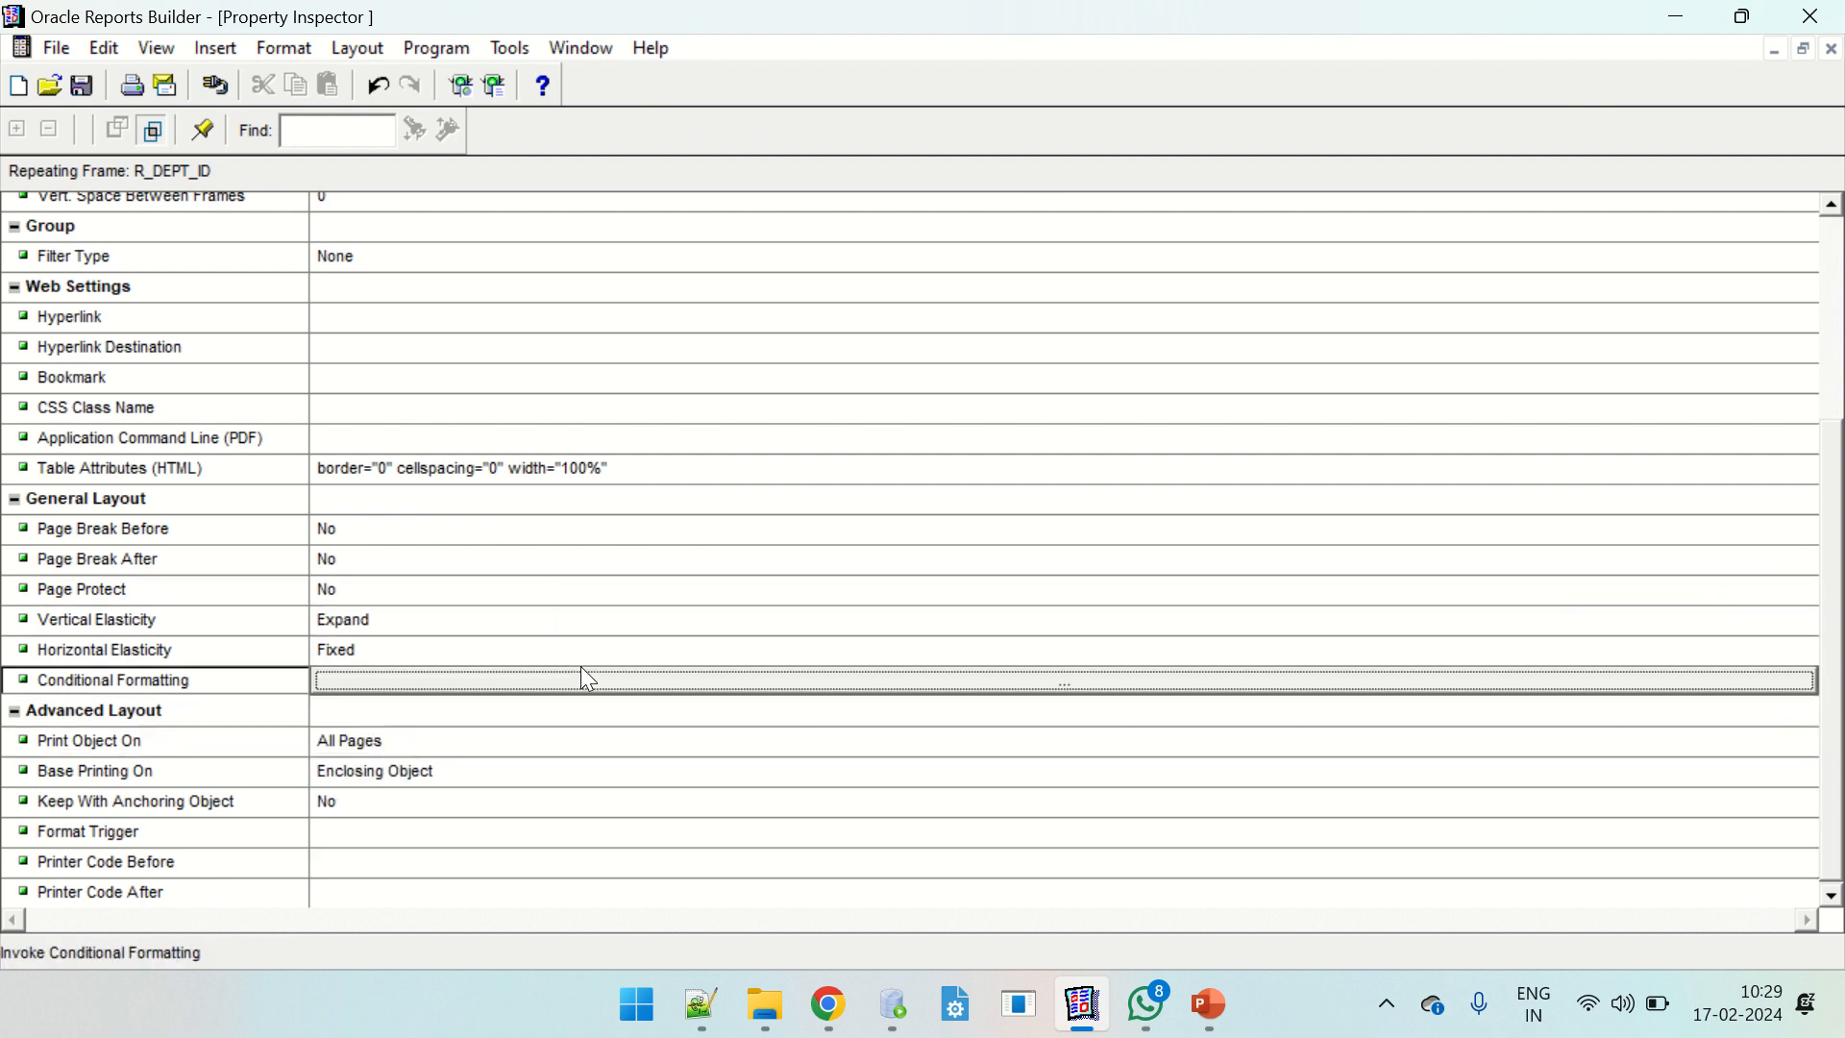
left_click(1831, 50)
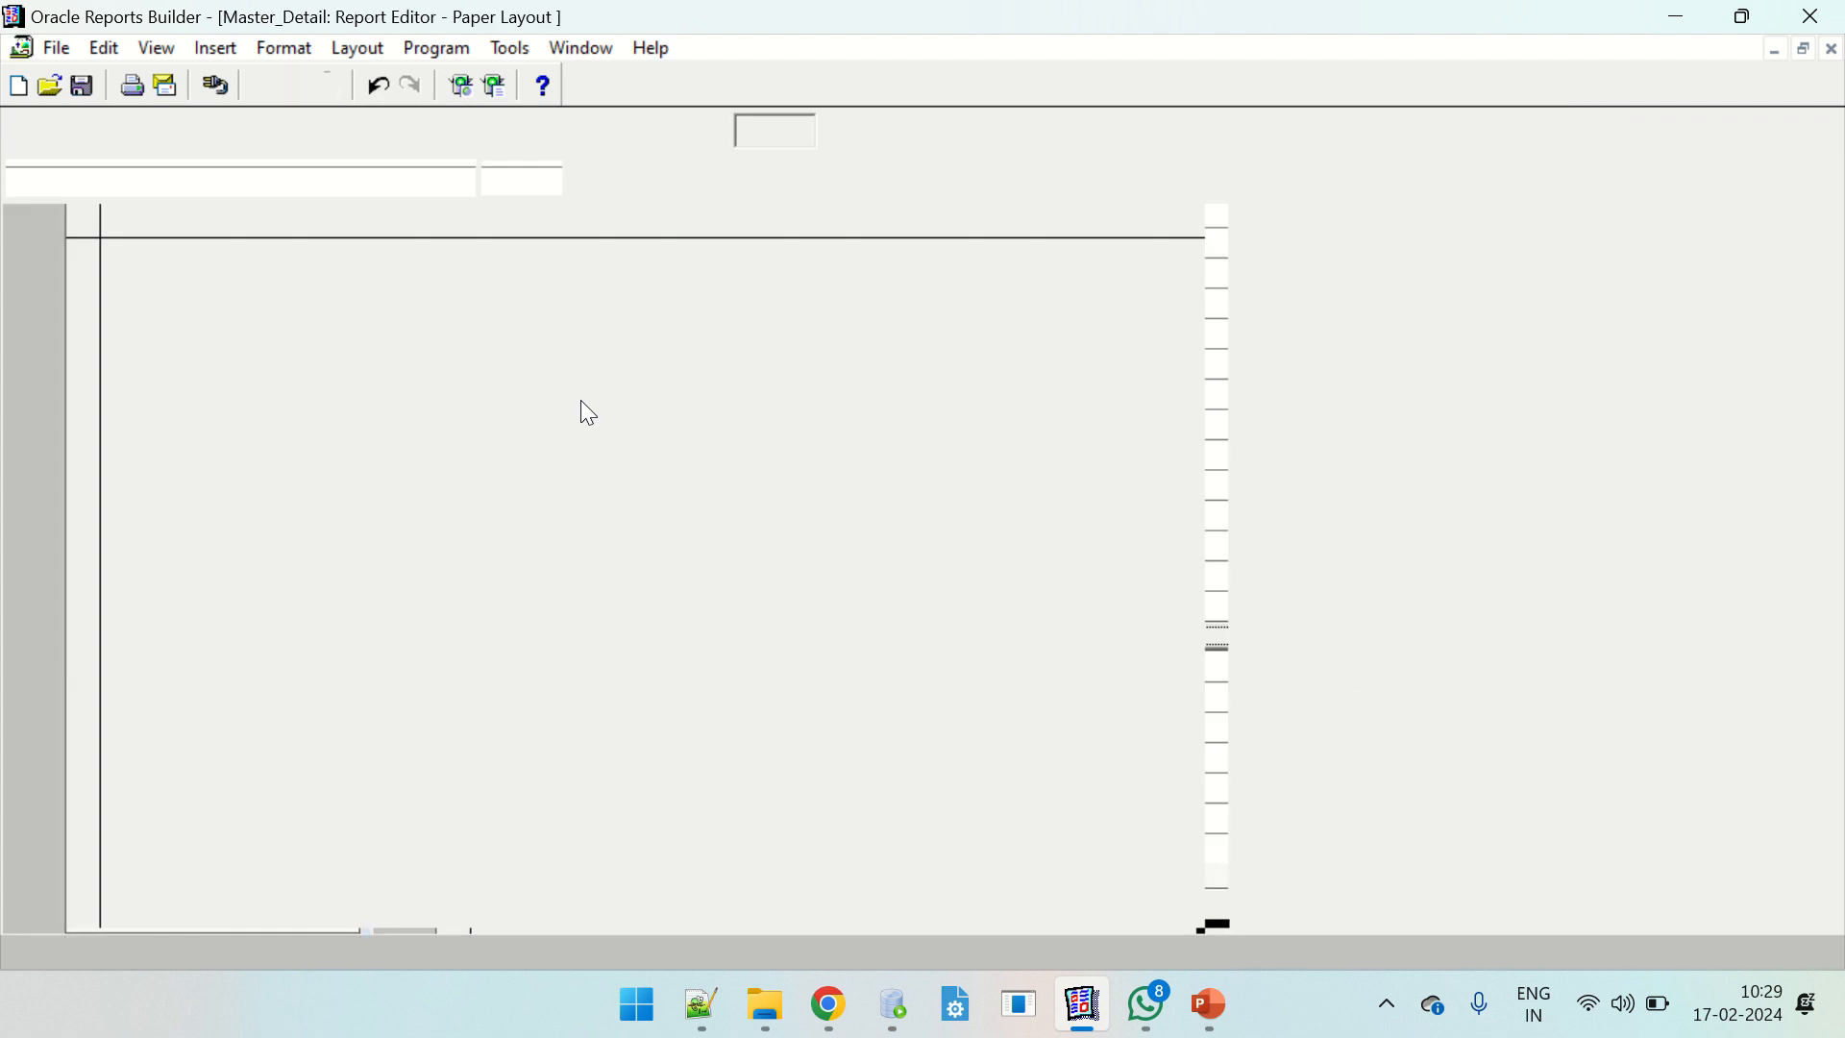
left_click(116, 130)
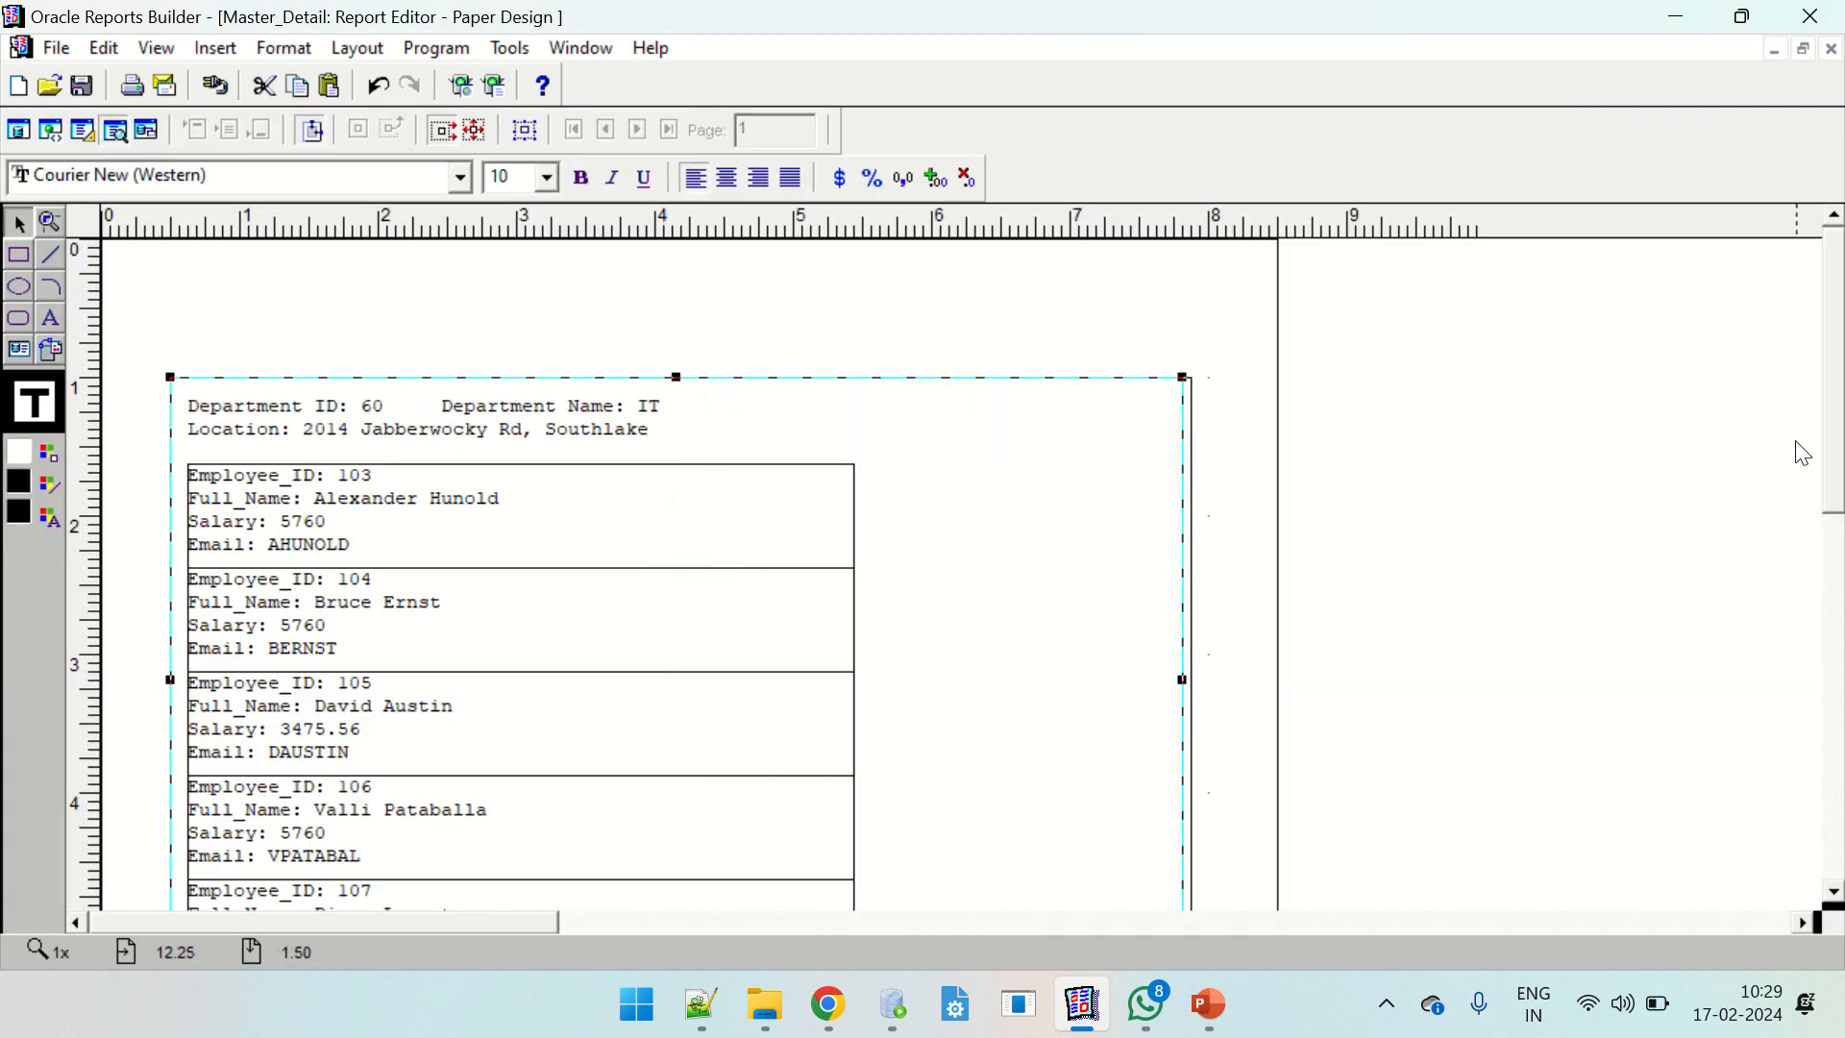
left_click(1801, 452)
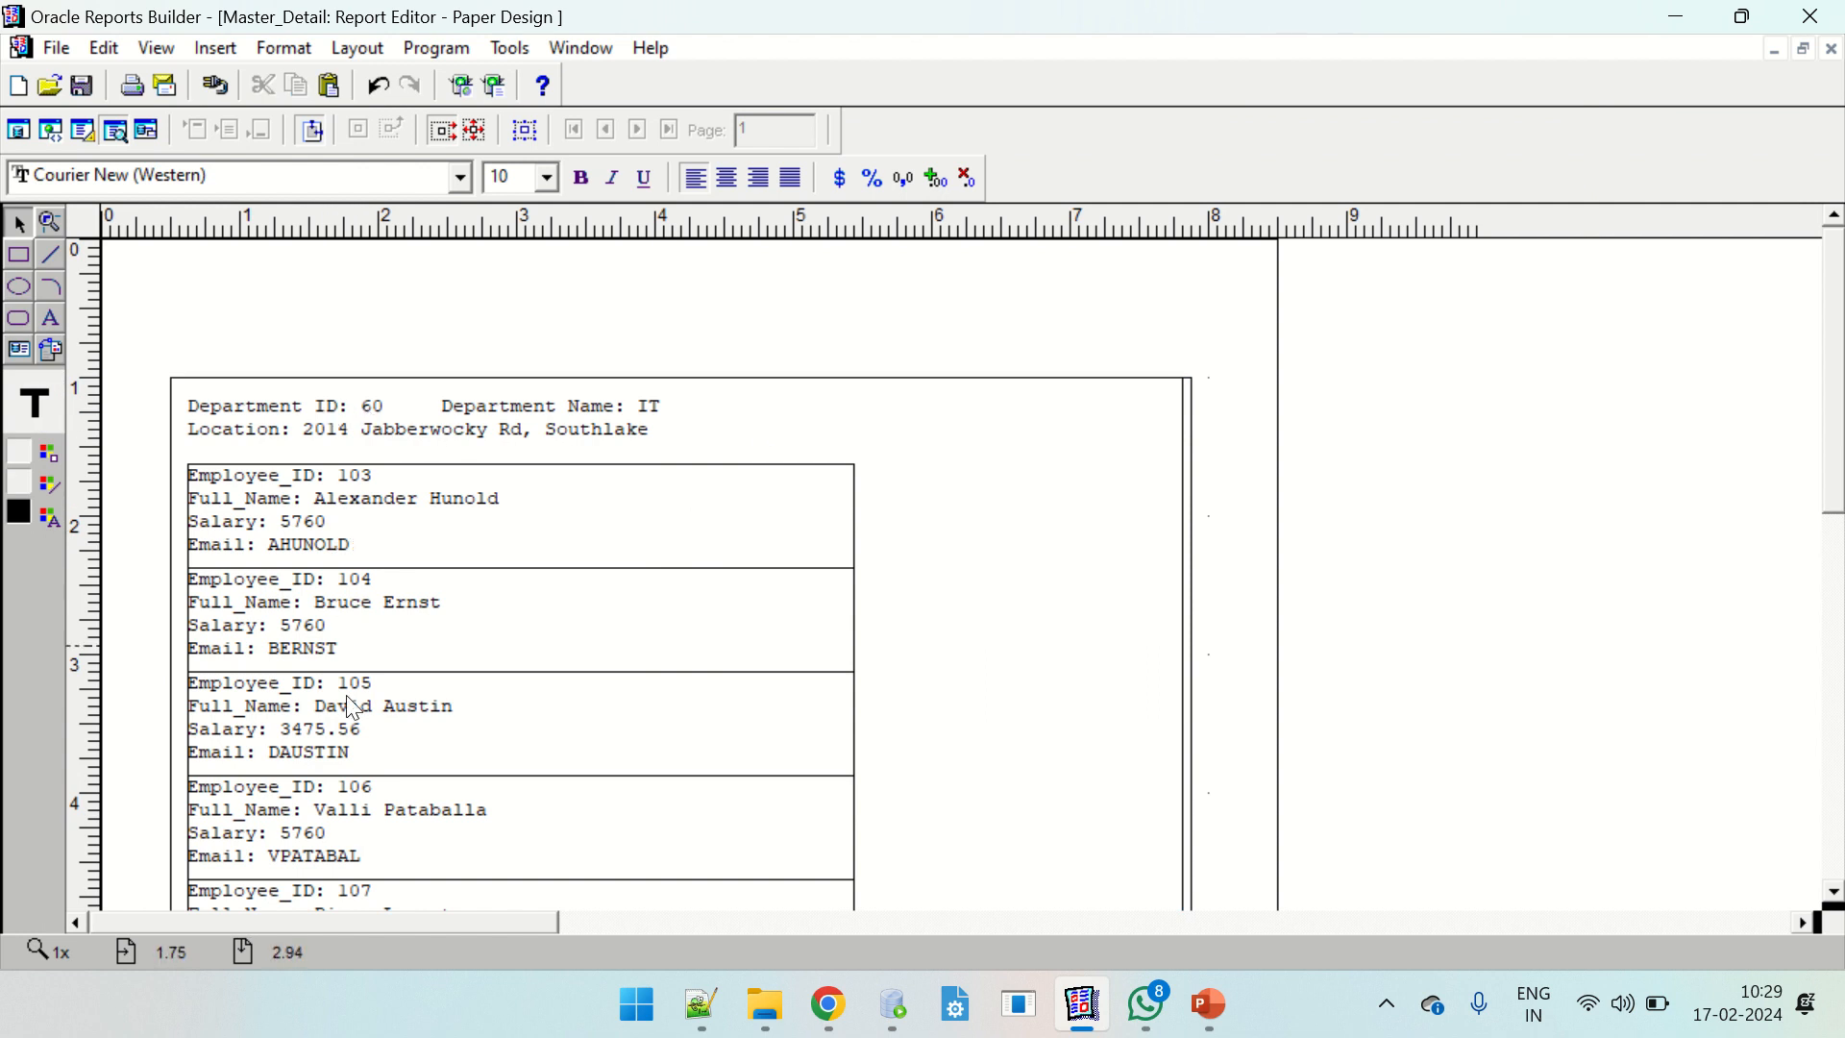
Nudge the department header text up and draw a horizontal line beneath it, reaching the department frame's right edge.
scroll(1249, 500, "down", 5)
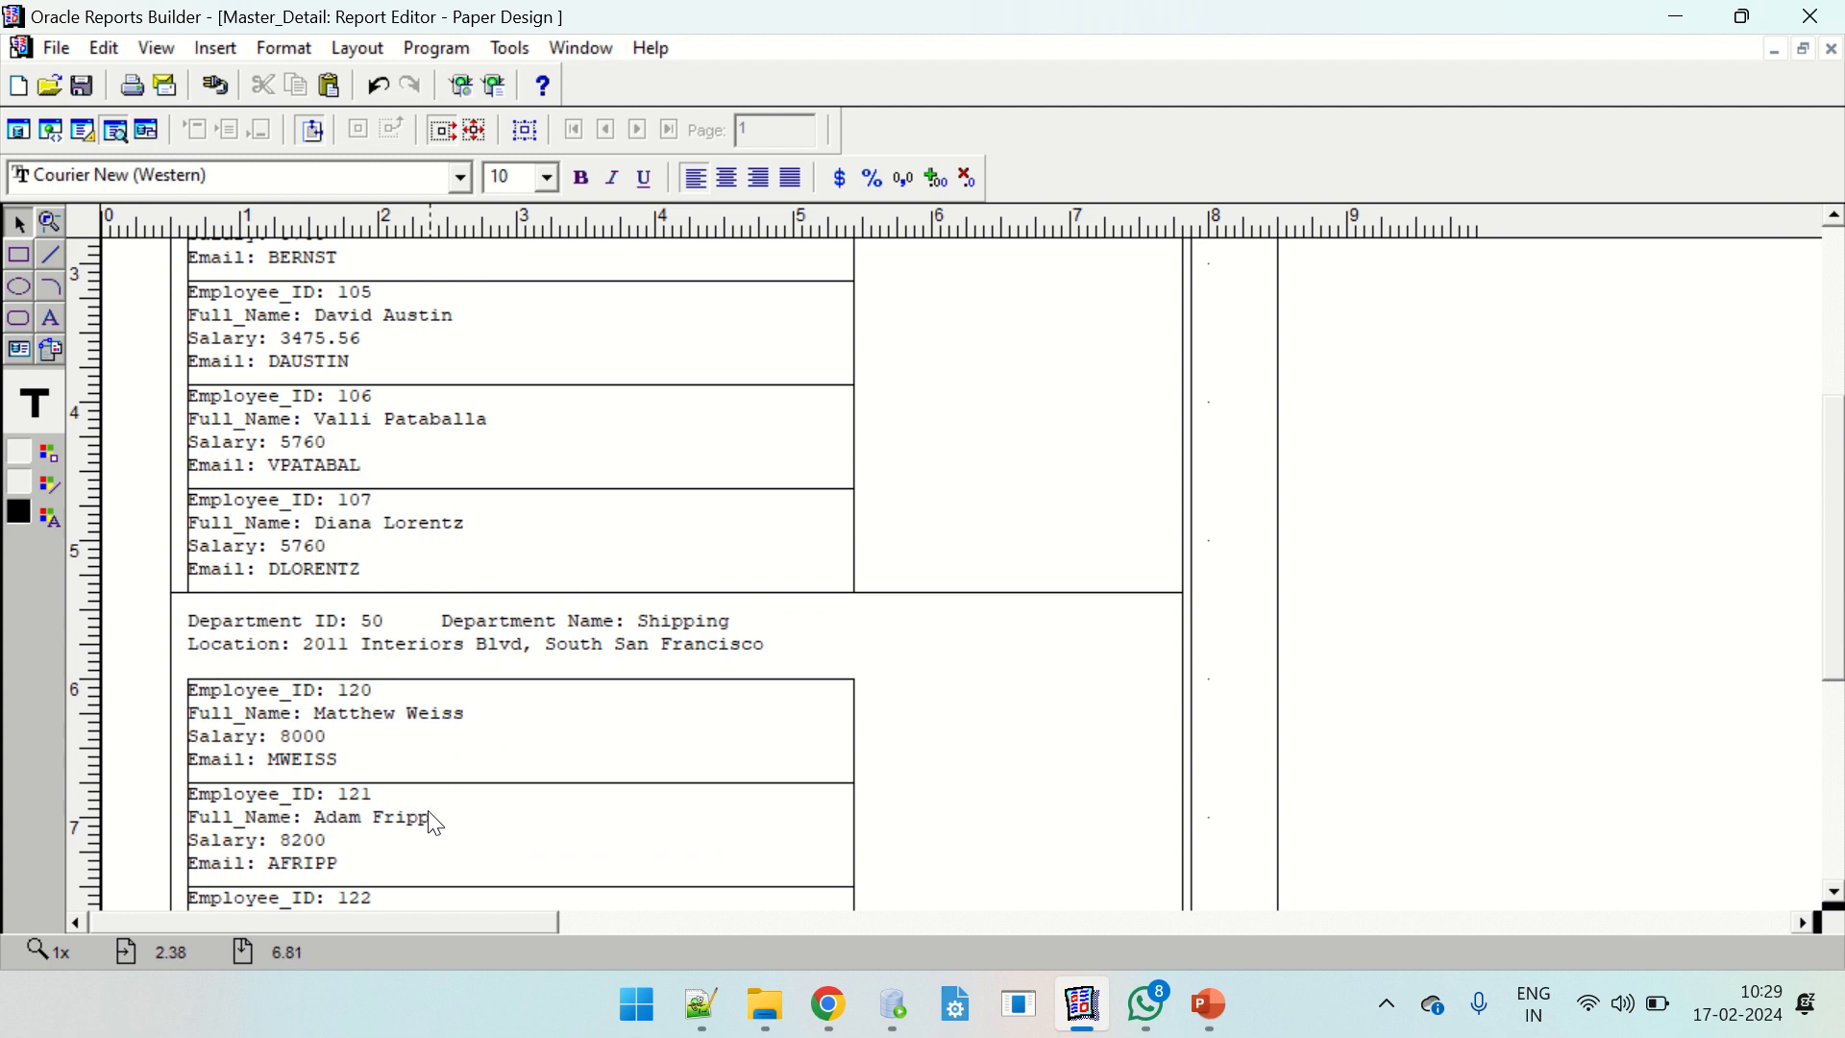
left_click_drag(1835, 562, 1837, 384)
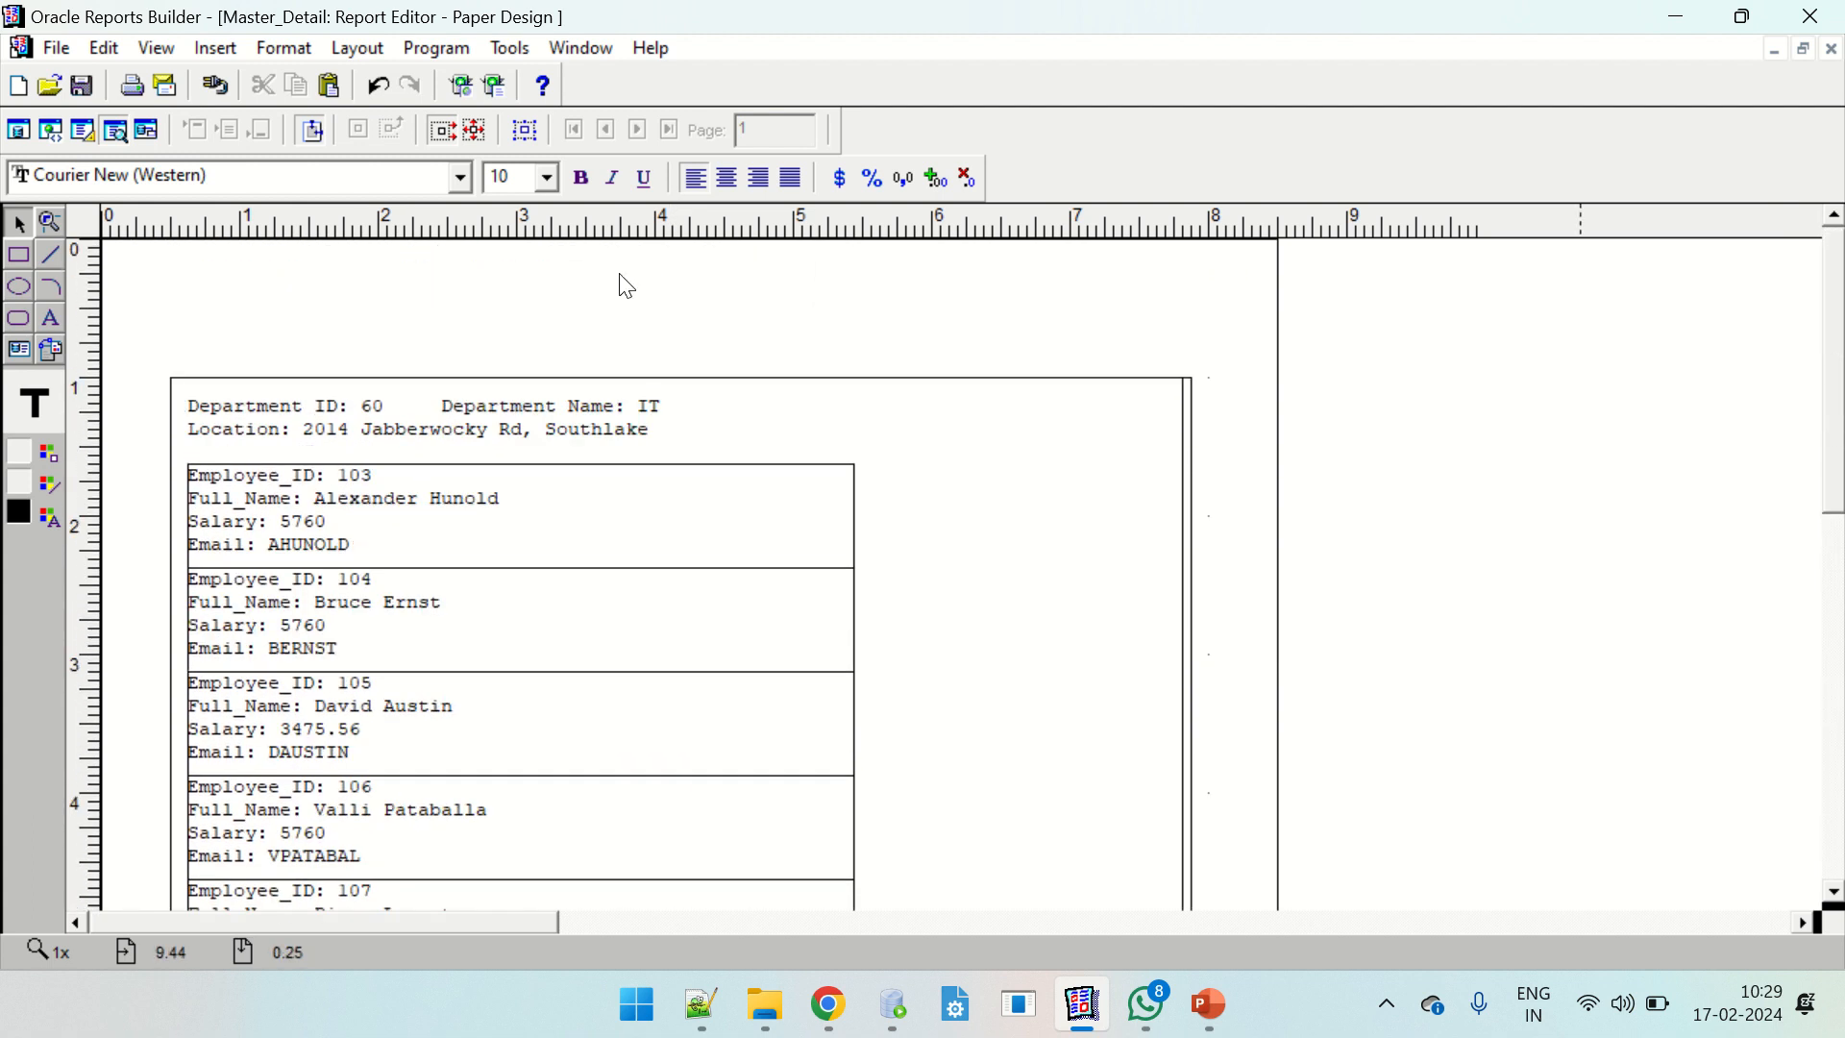
left_click(398, 450)
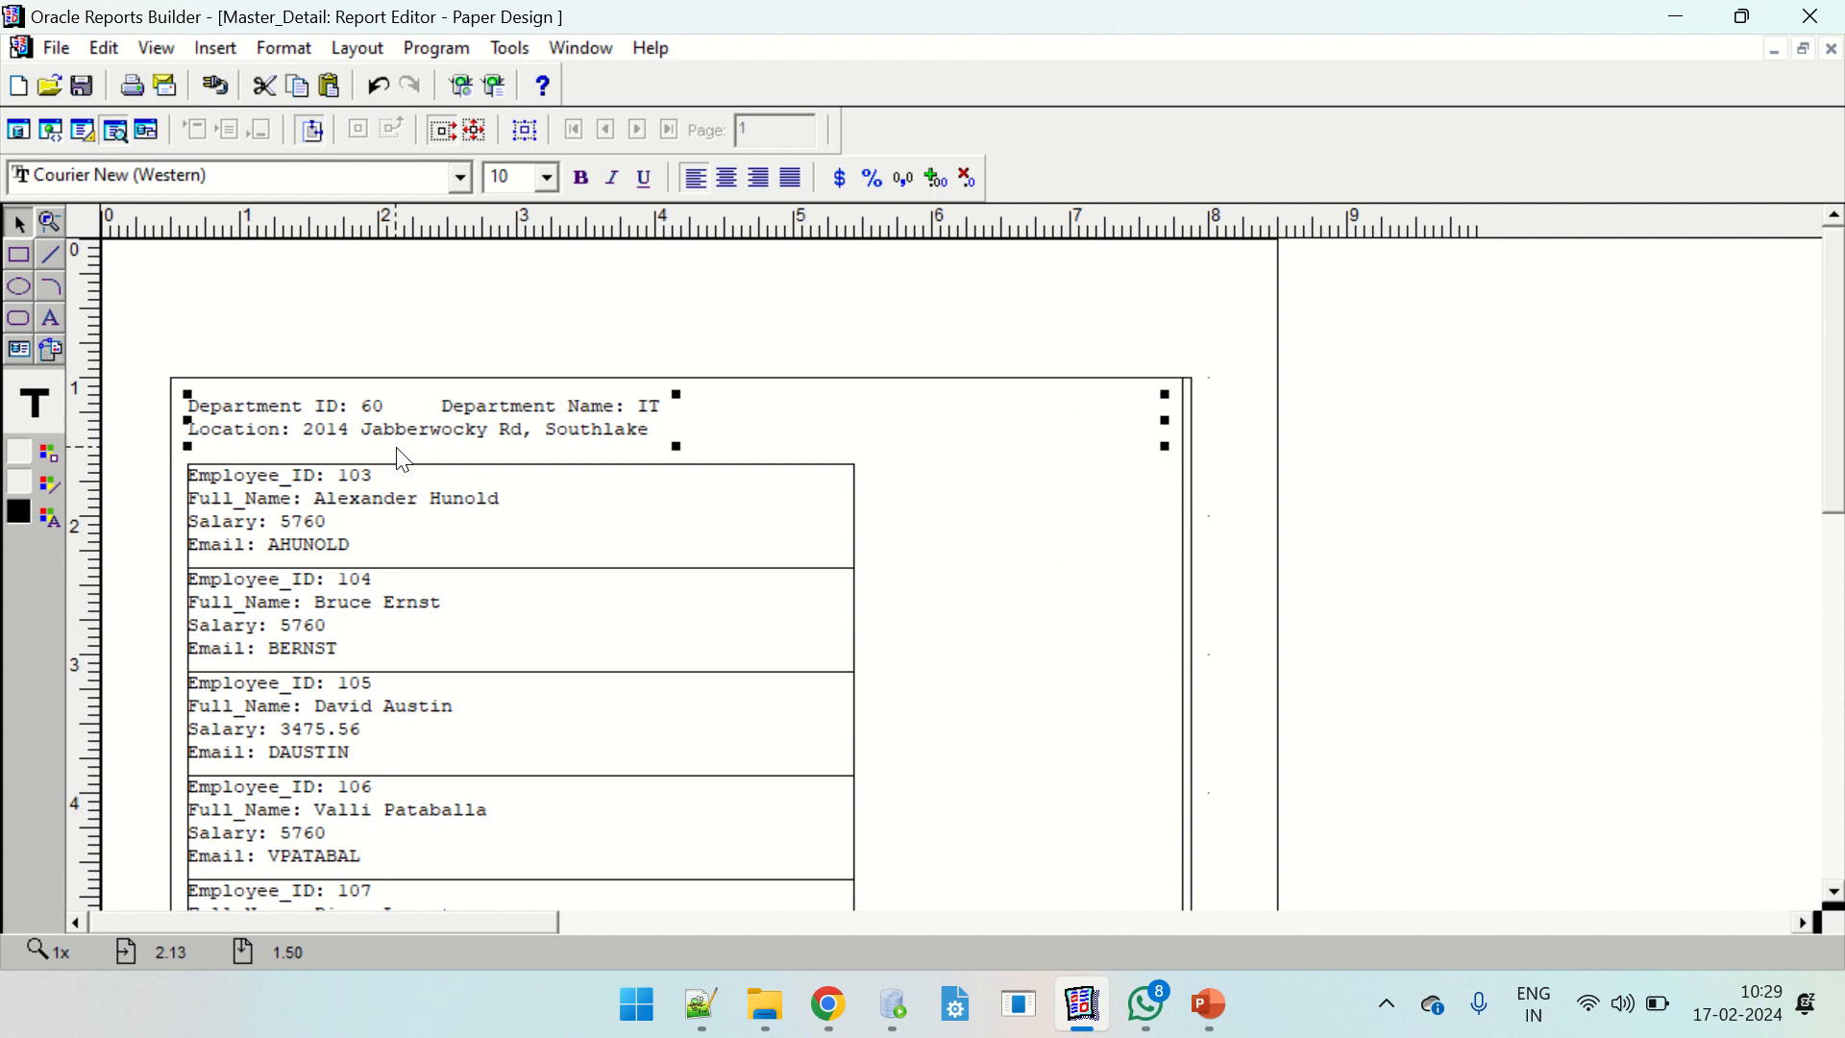
left_click(51, 257)
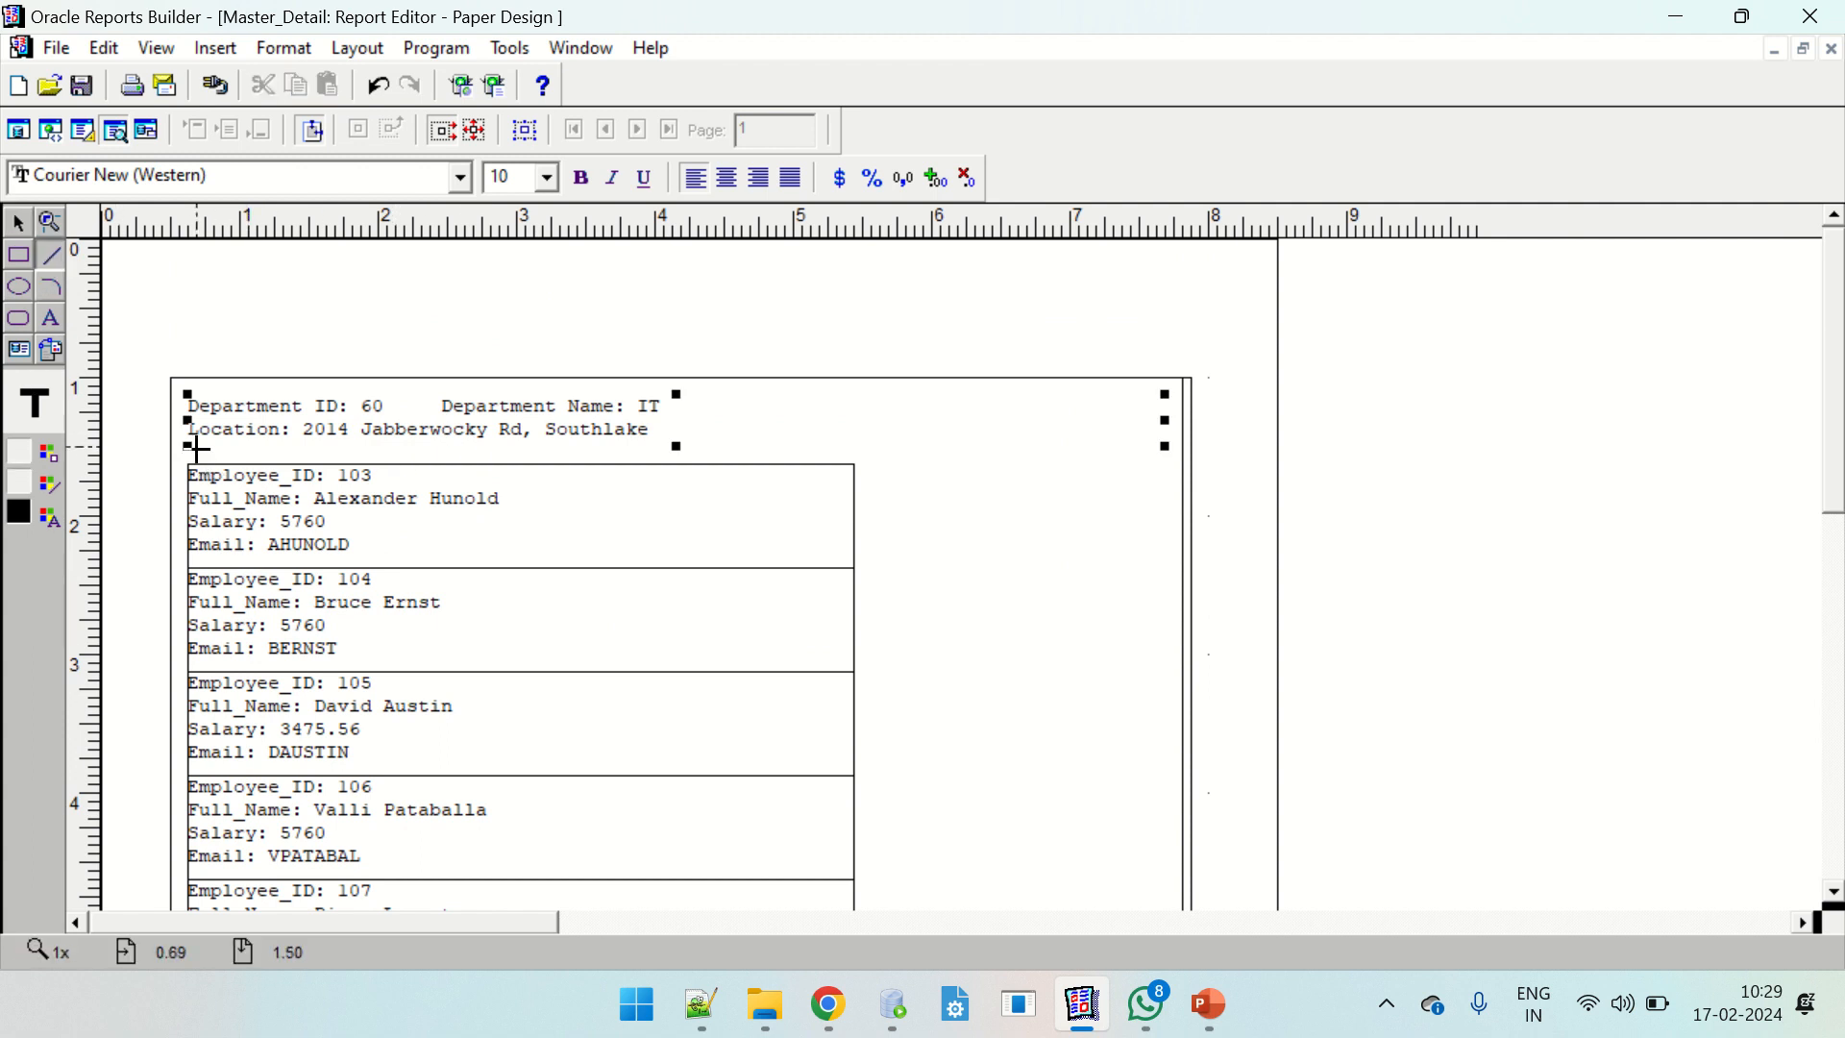
mouse_move(187, 446)
left_mouse_down()
mouse_move(811, 441)
mouse_move(845, 465)
mouse_move(815, 447)
mouse_move(1182, 439)
left_mouse_up()
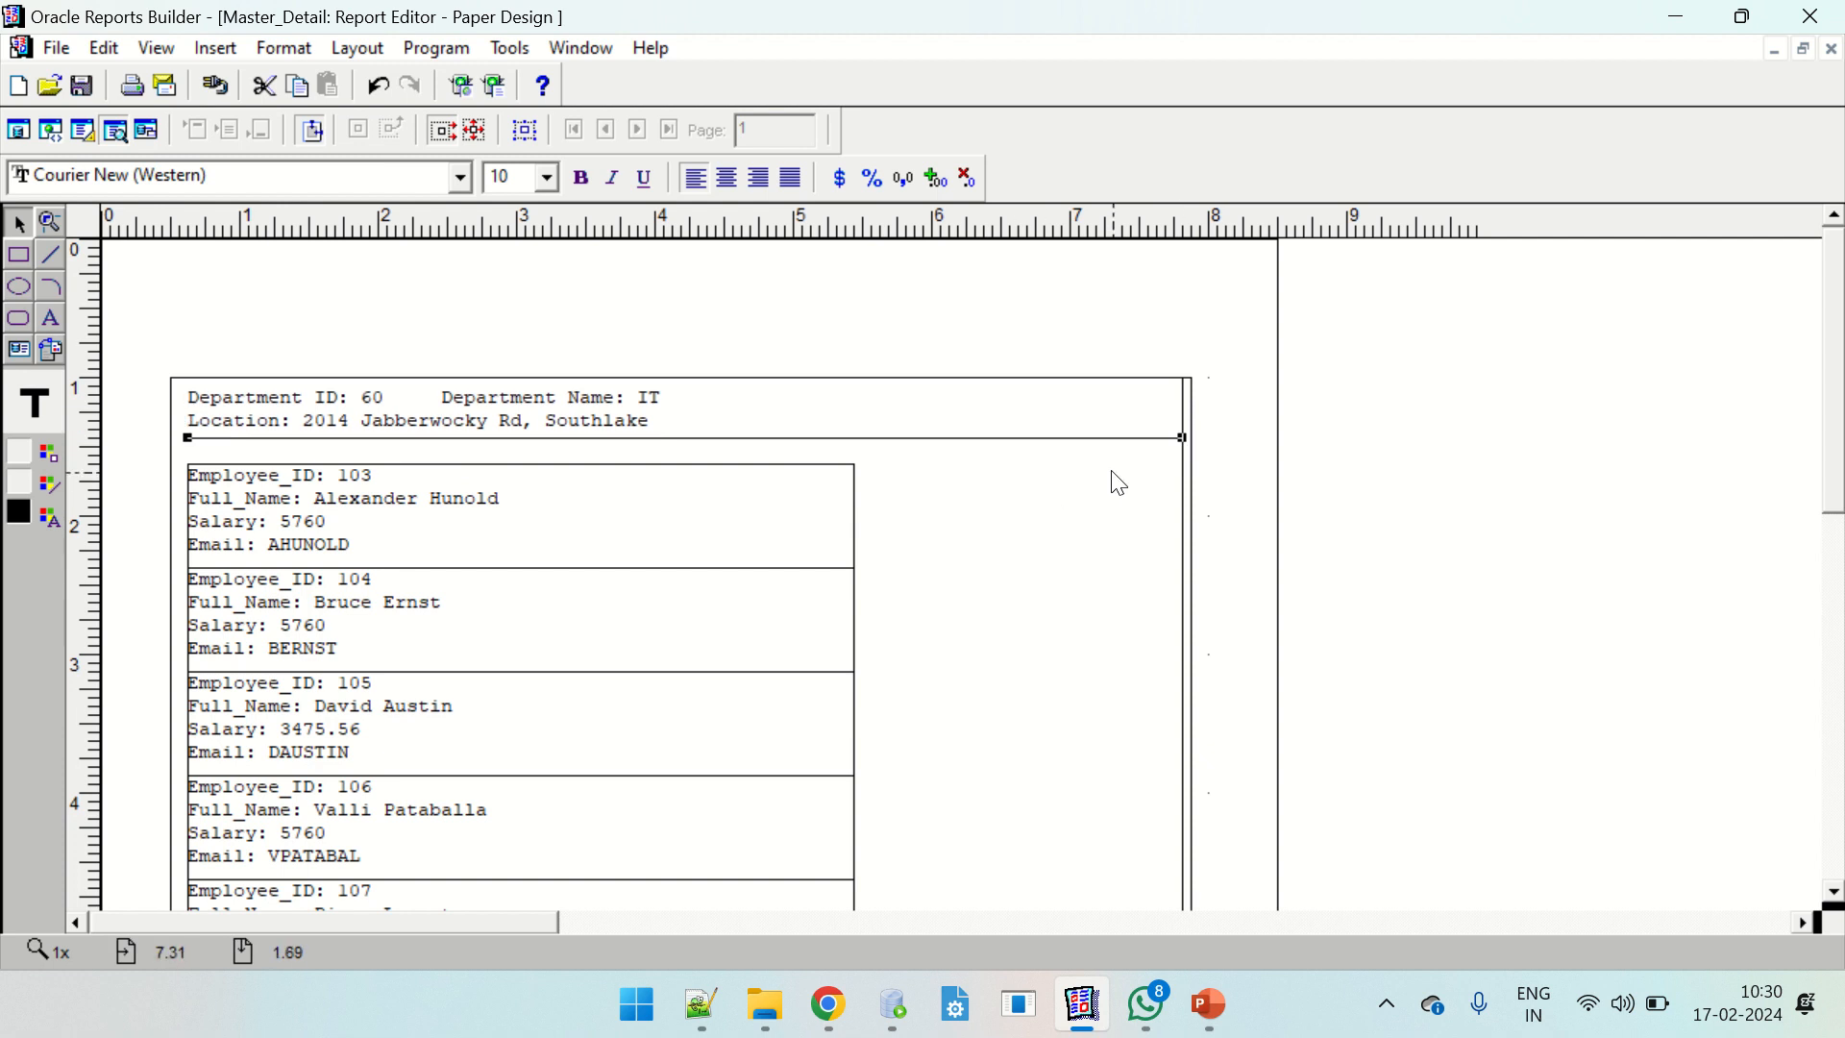
left_click(1415, 402)
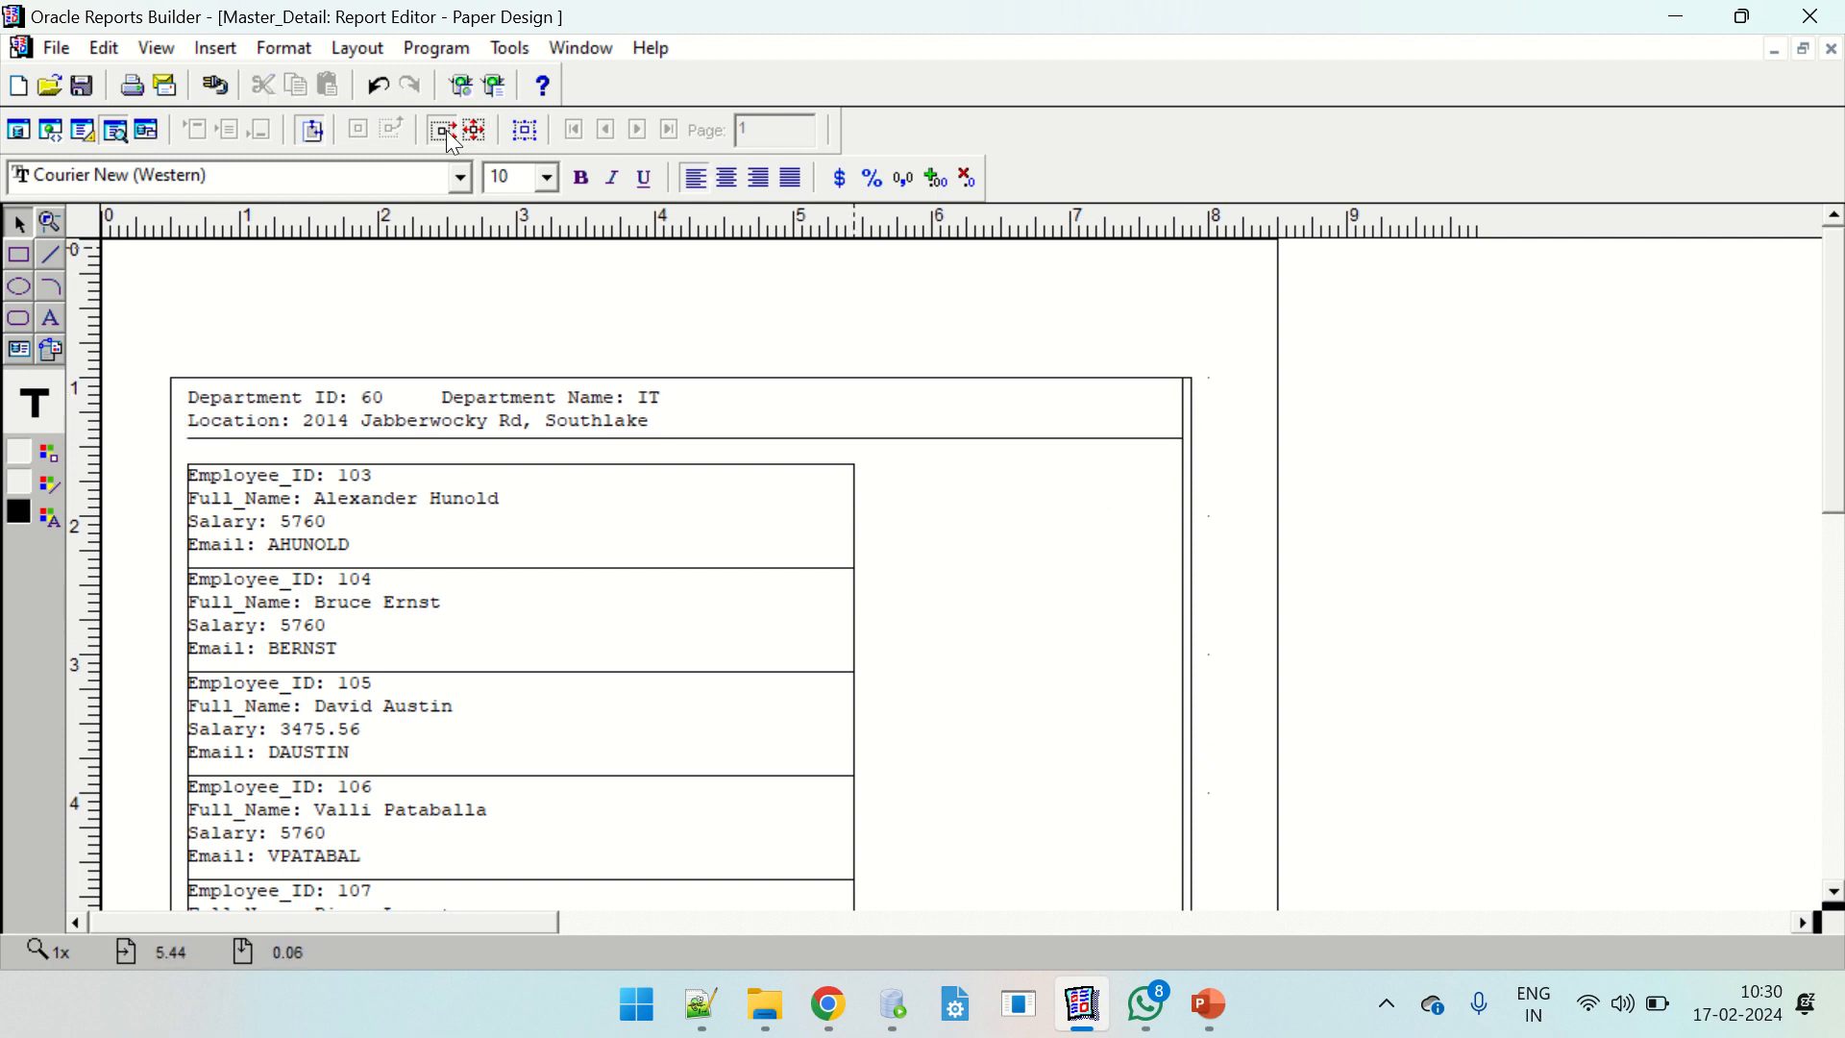
In the Paper Layout, shorten the line under the department header to end at about 6.9 on the ruler and nudge it down.
left_click(84, 130)
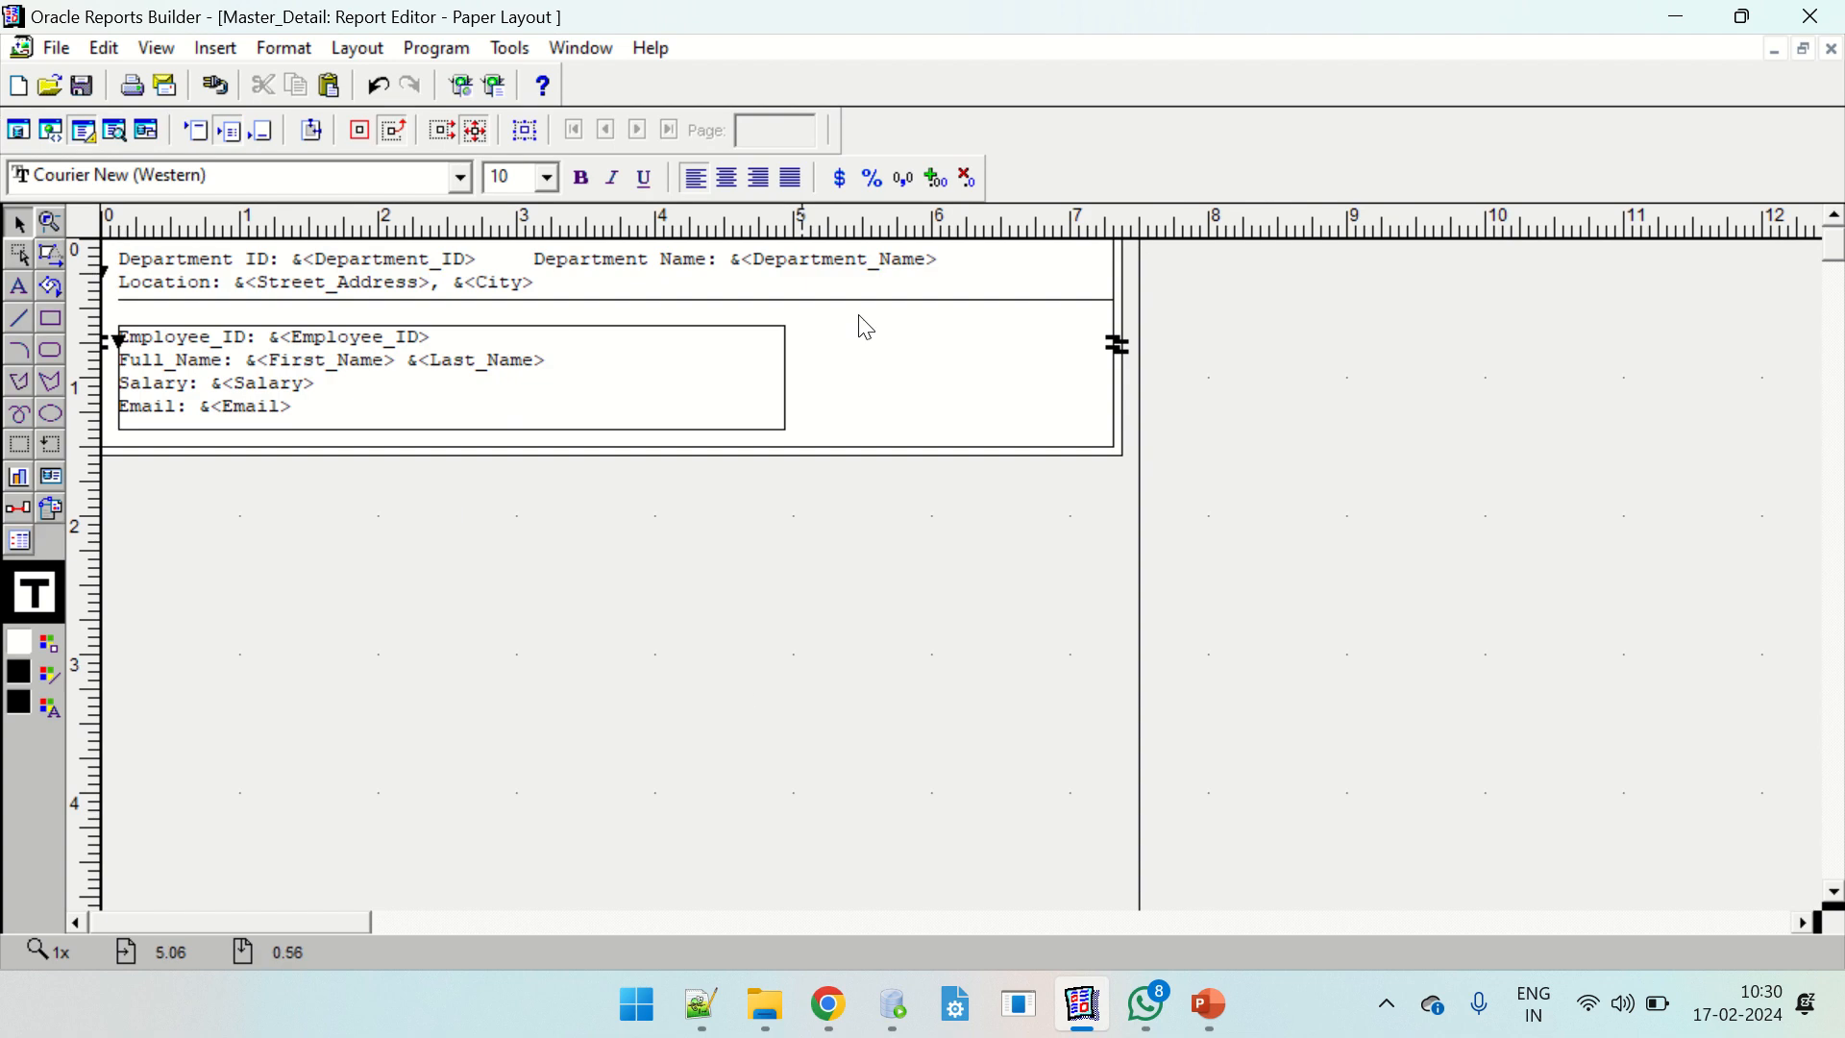
left_click(965, 303)
left_click(1016, 302)
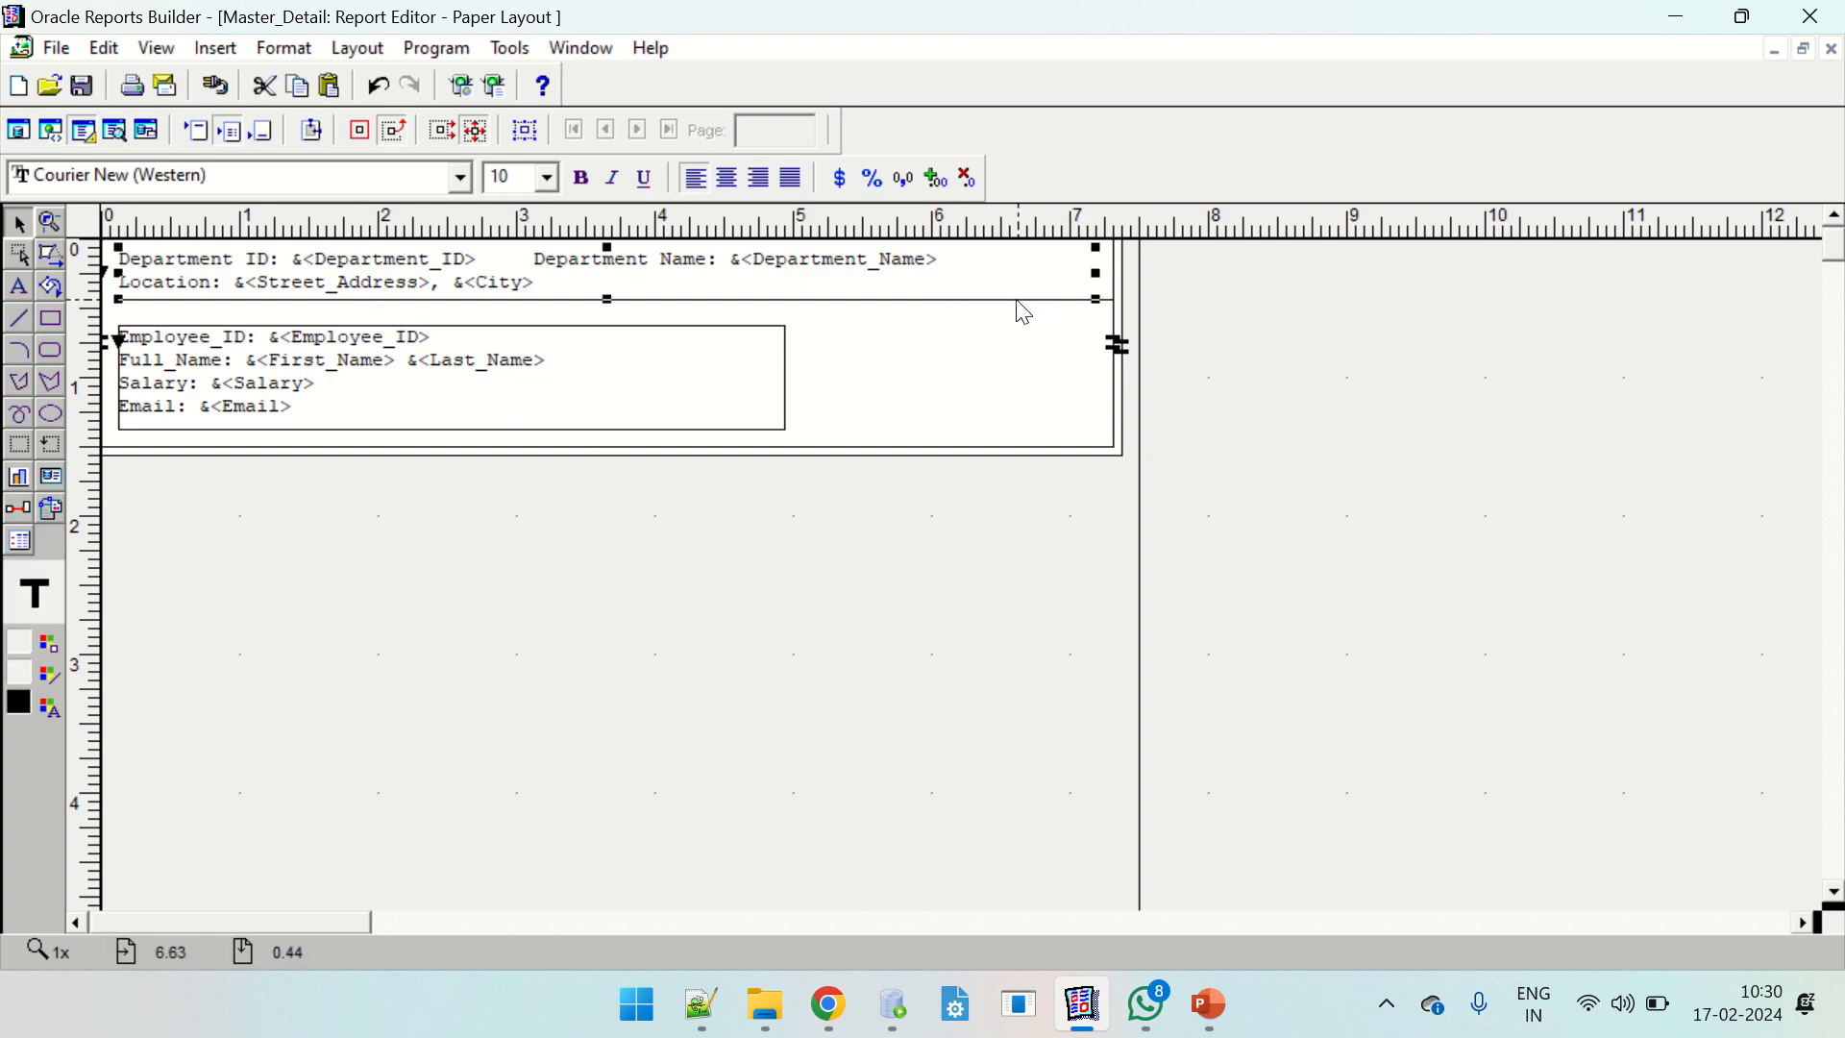
left_click(1015, 301)
left_click_drag(1112, 299, 1063, 300)
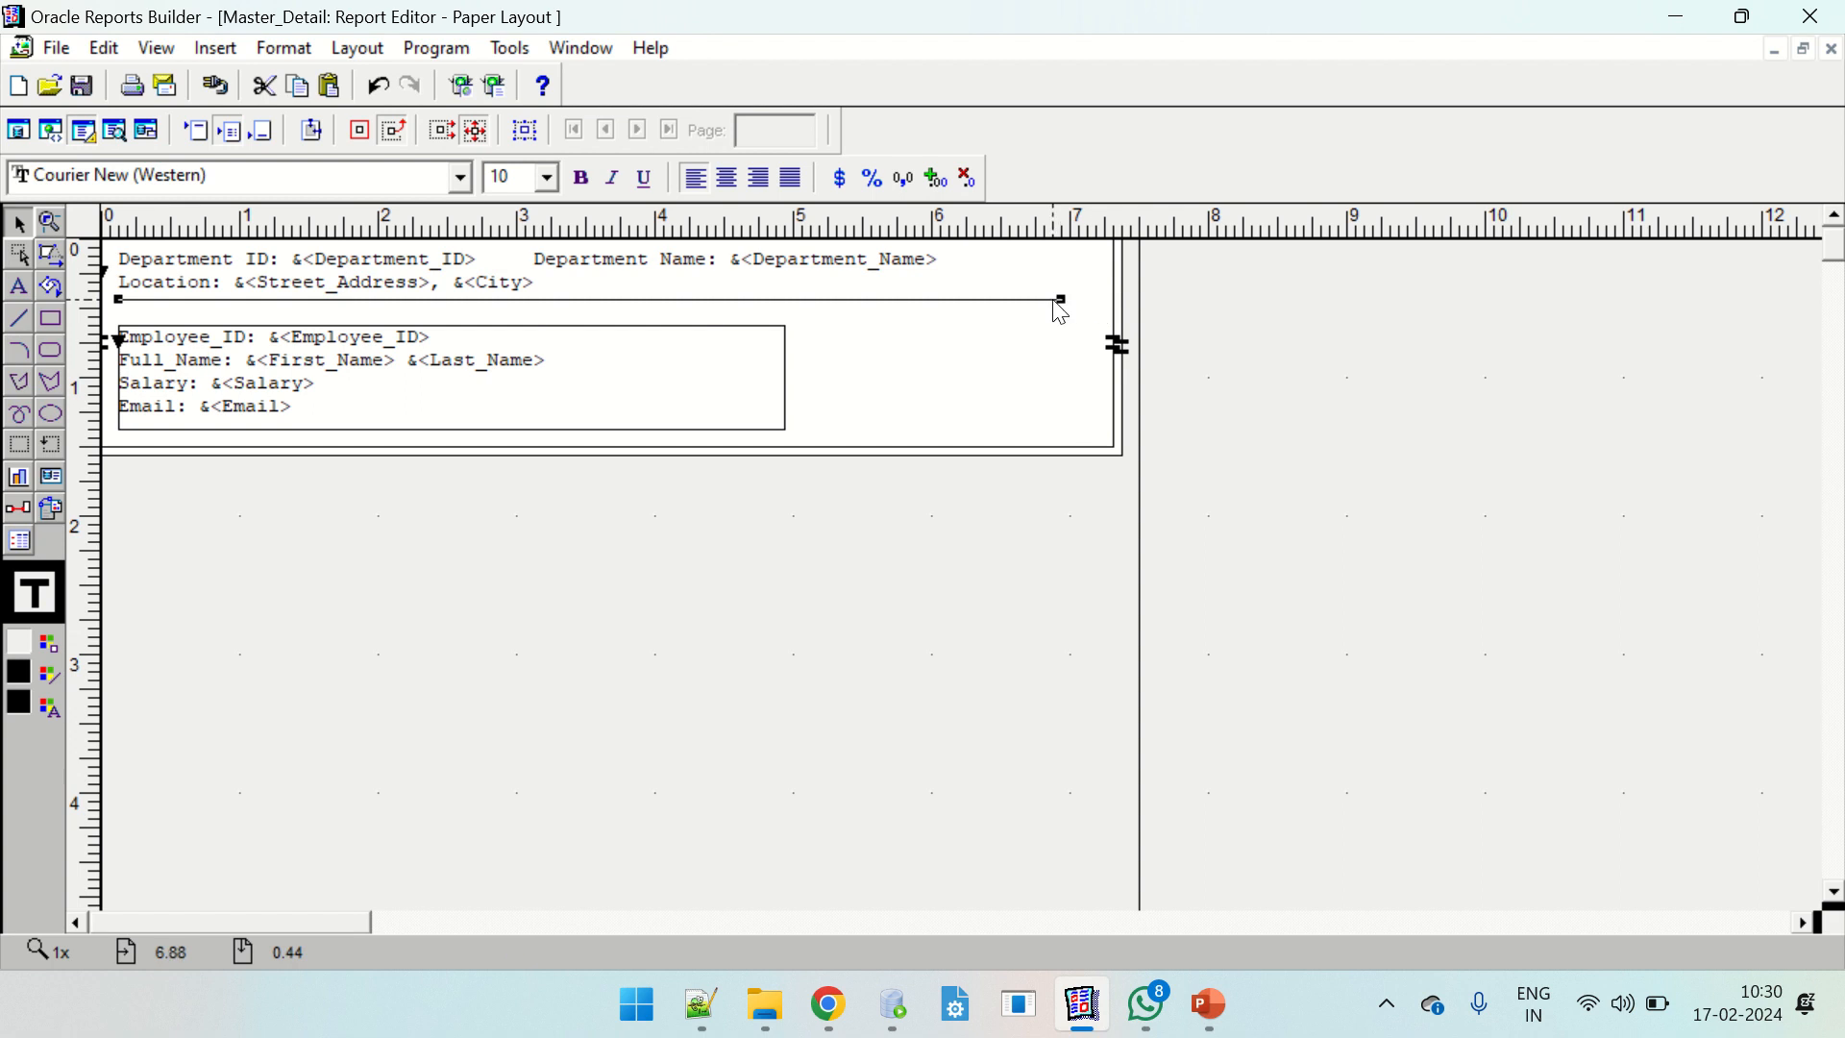
key("Down")
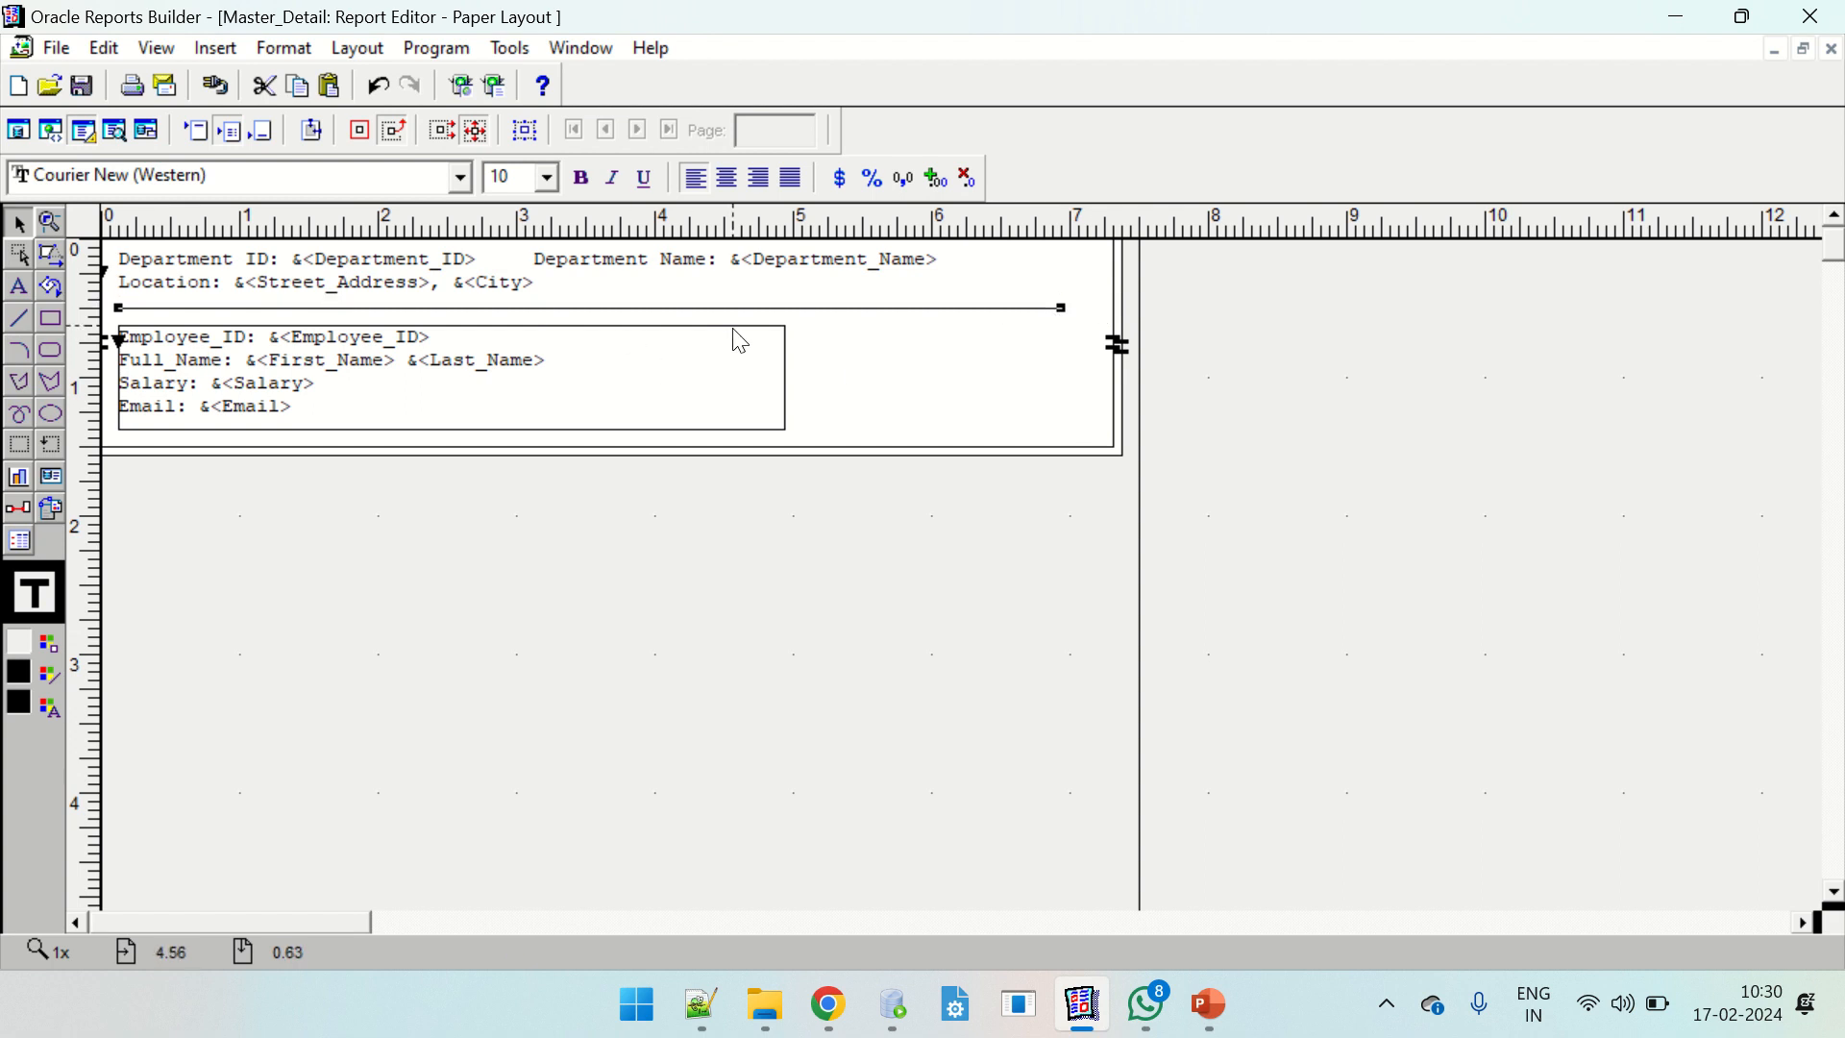
left_click(596, 374)
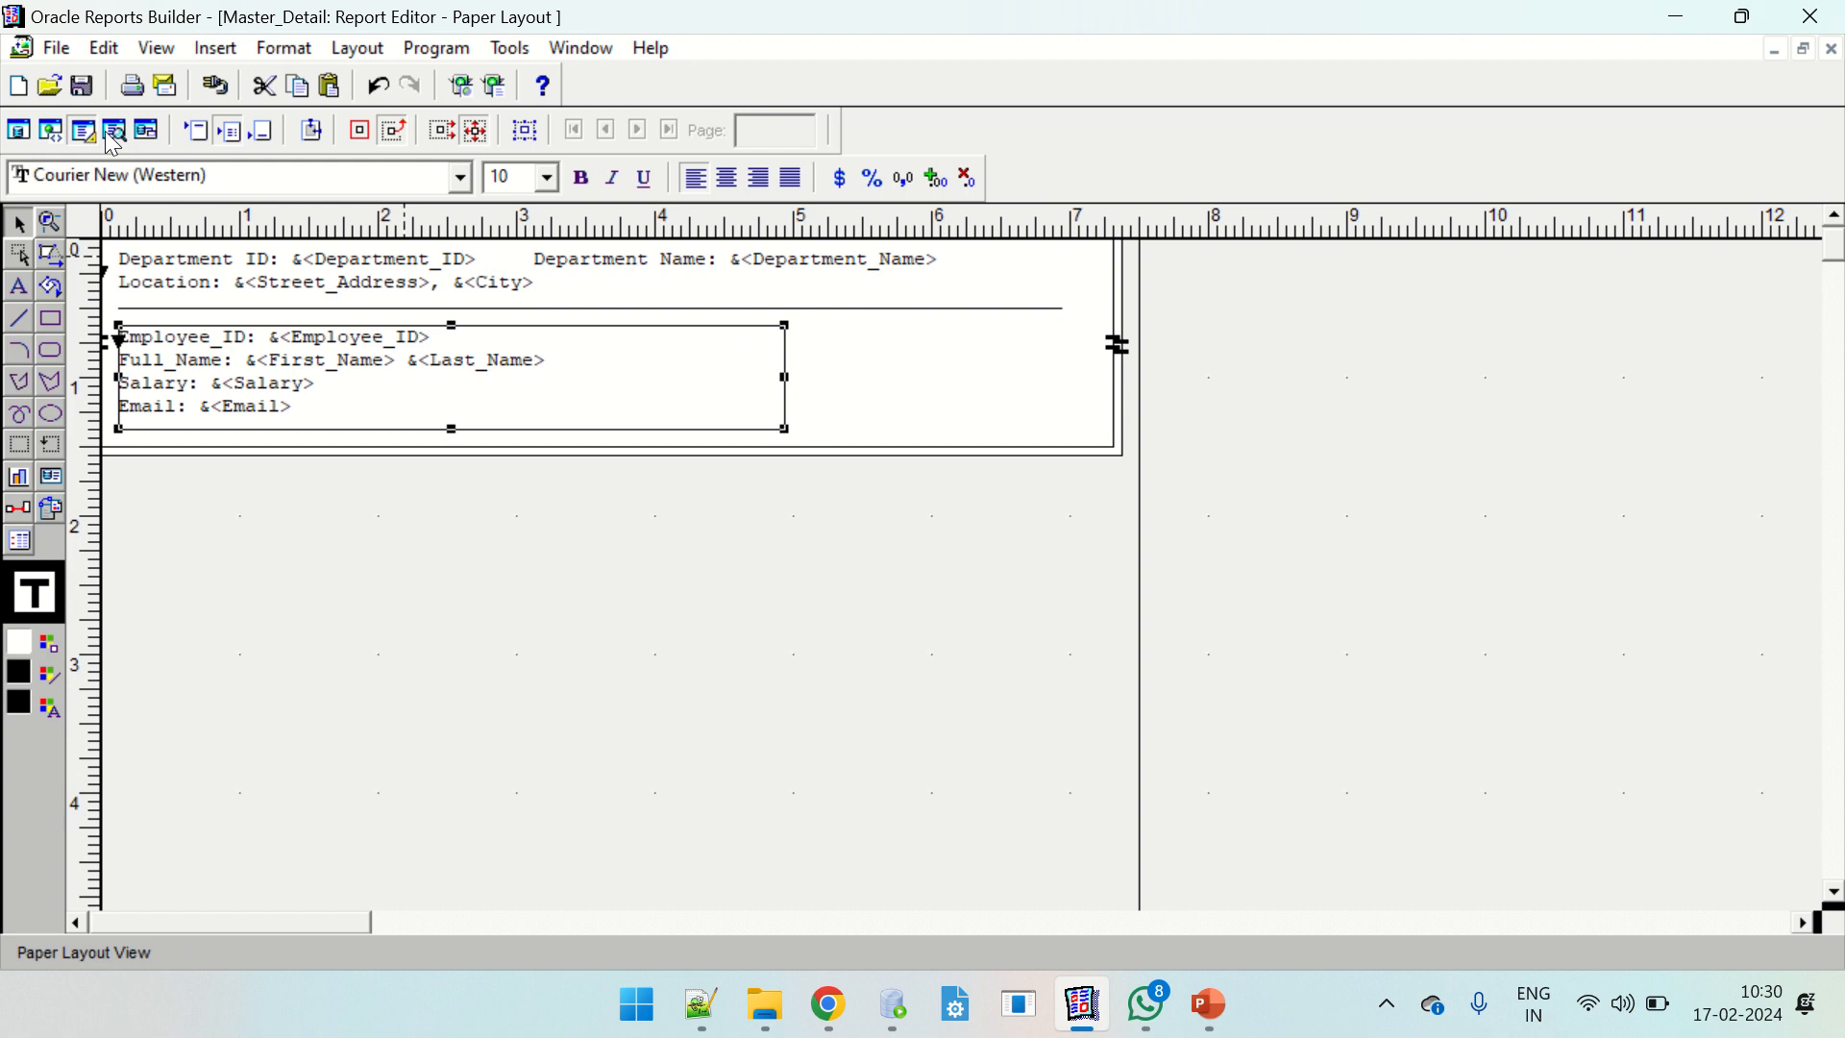
Open the department header text for editing and retype its "Department ID:" label.
left_click(216, 274)
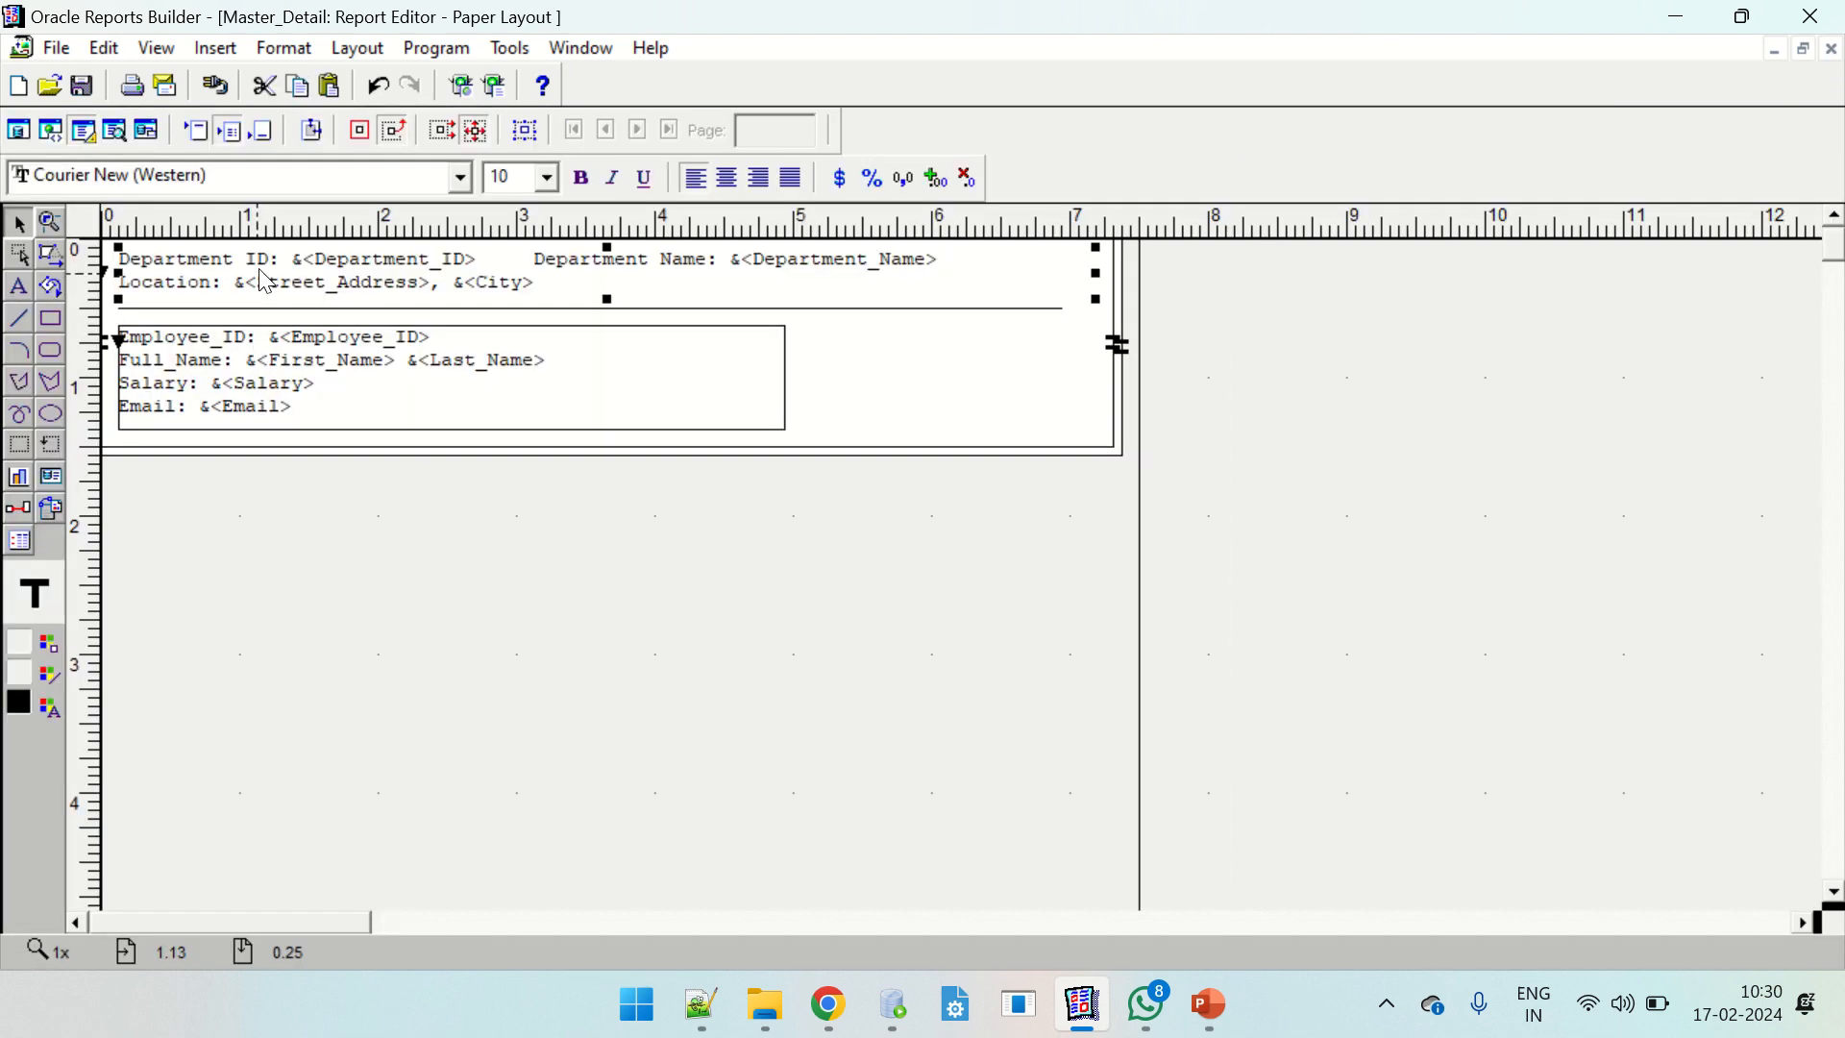
double_click(264, 280)
left_click_drag(278, 258, 58, 260)
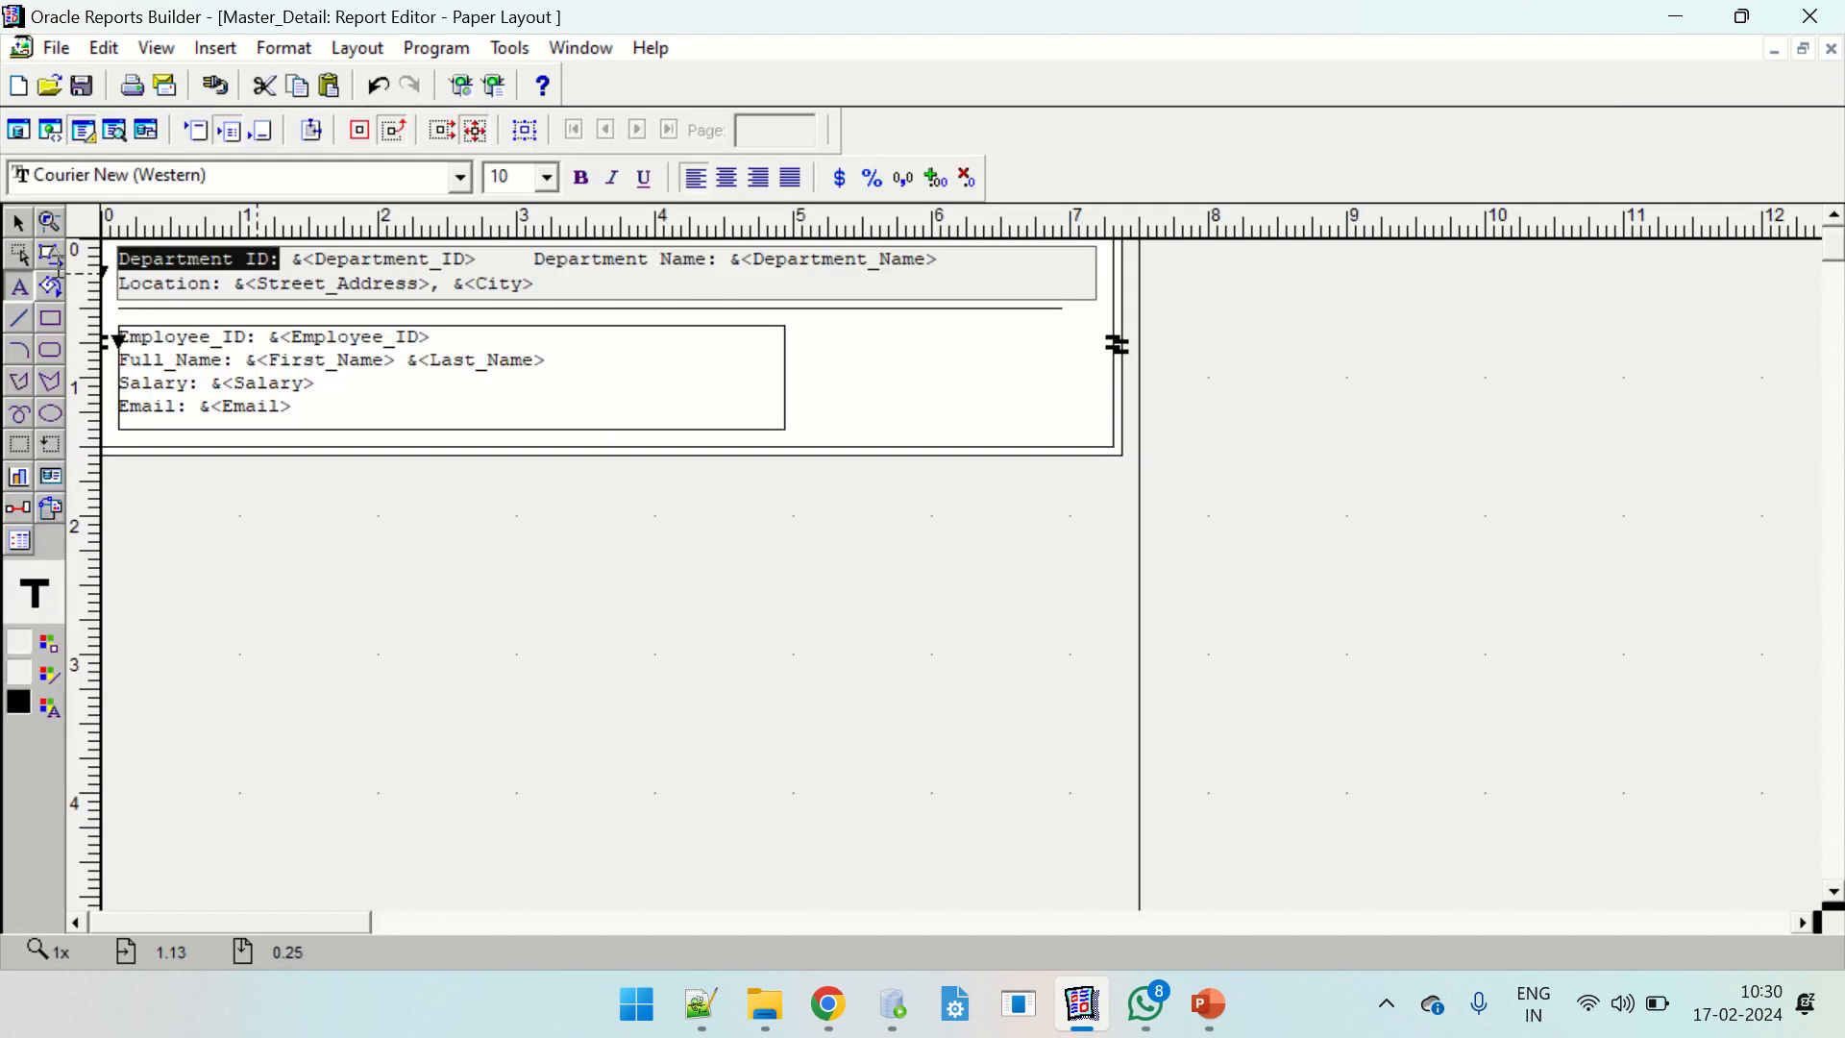
type("b")
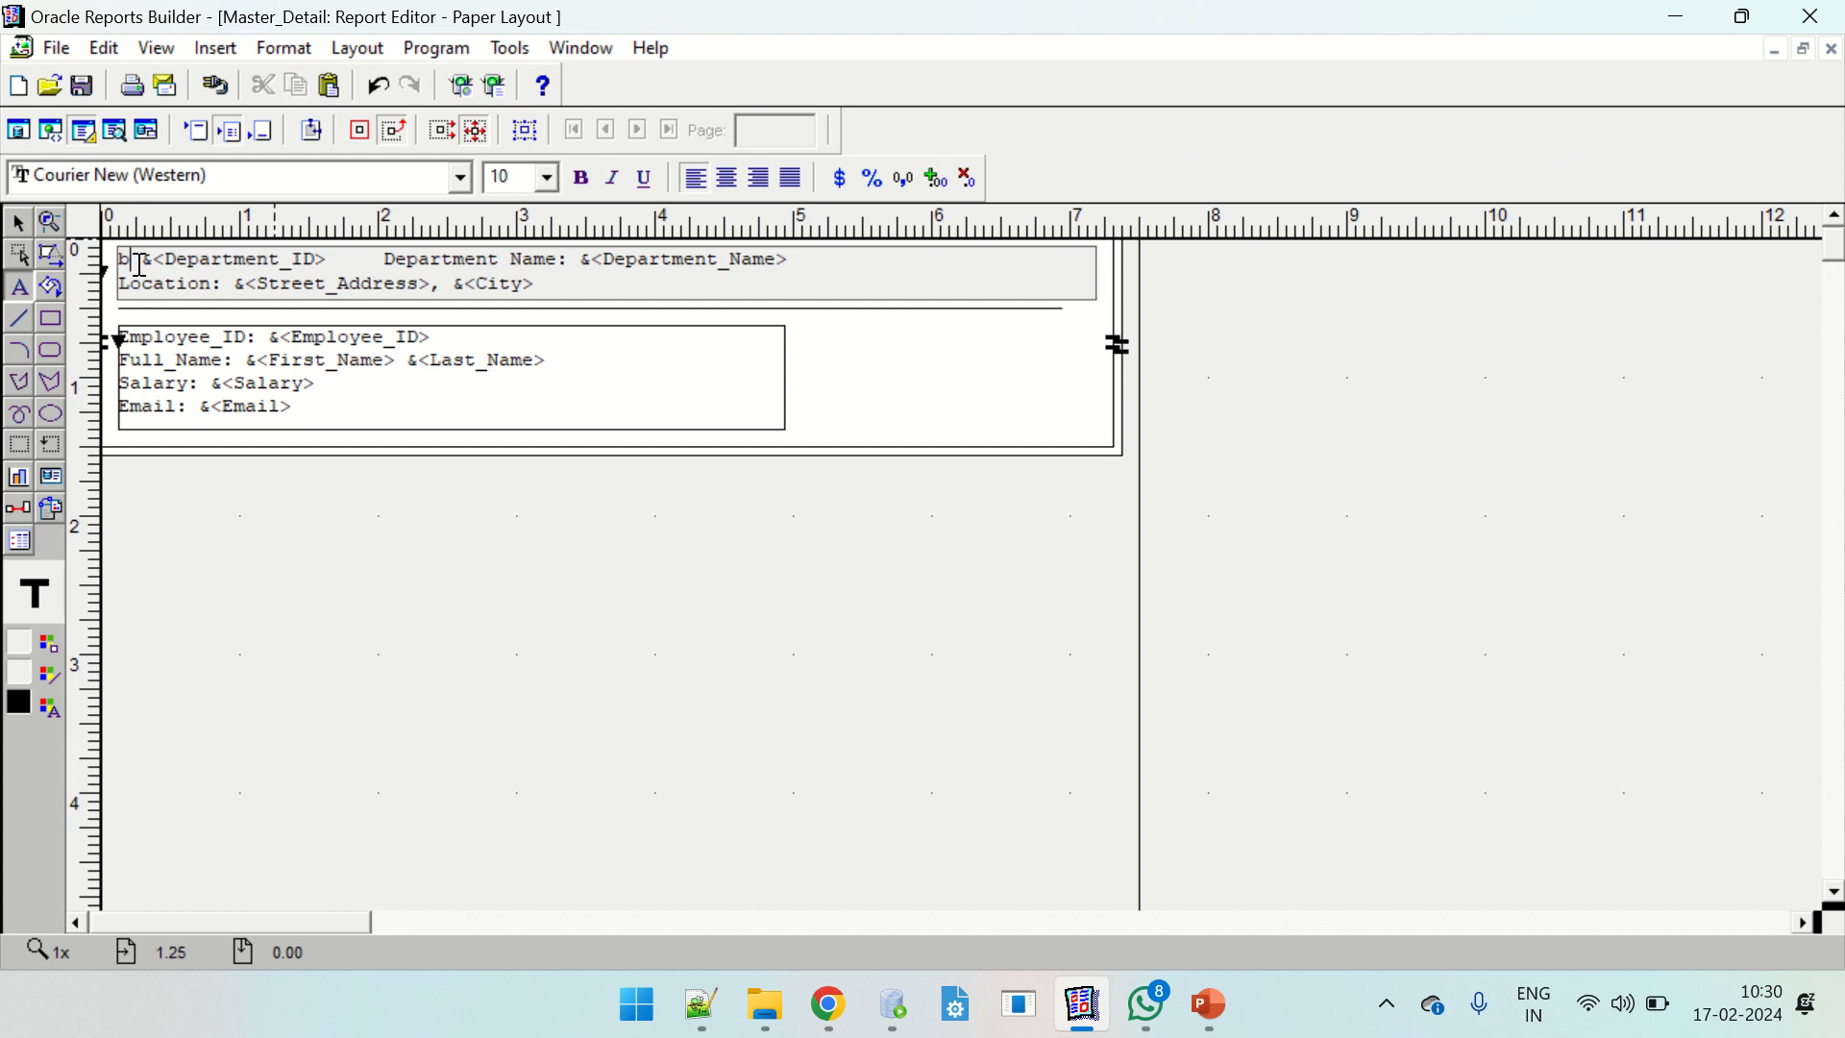
key("BackSpace")
type("Departmen")
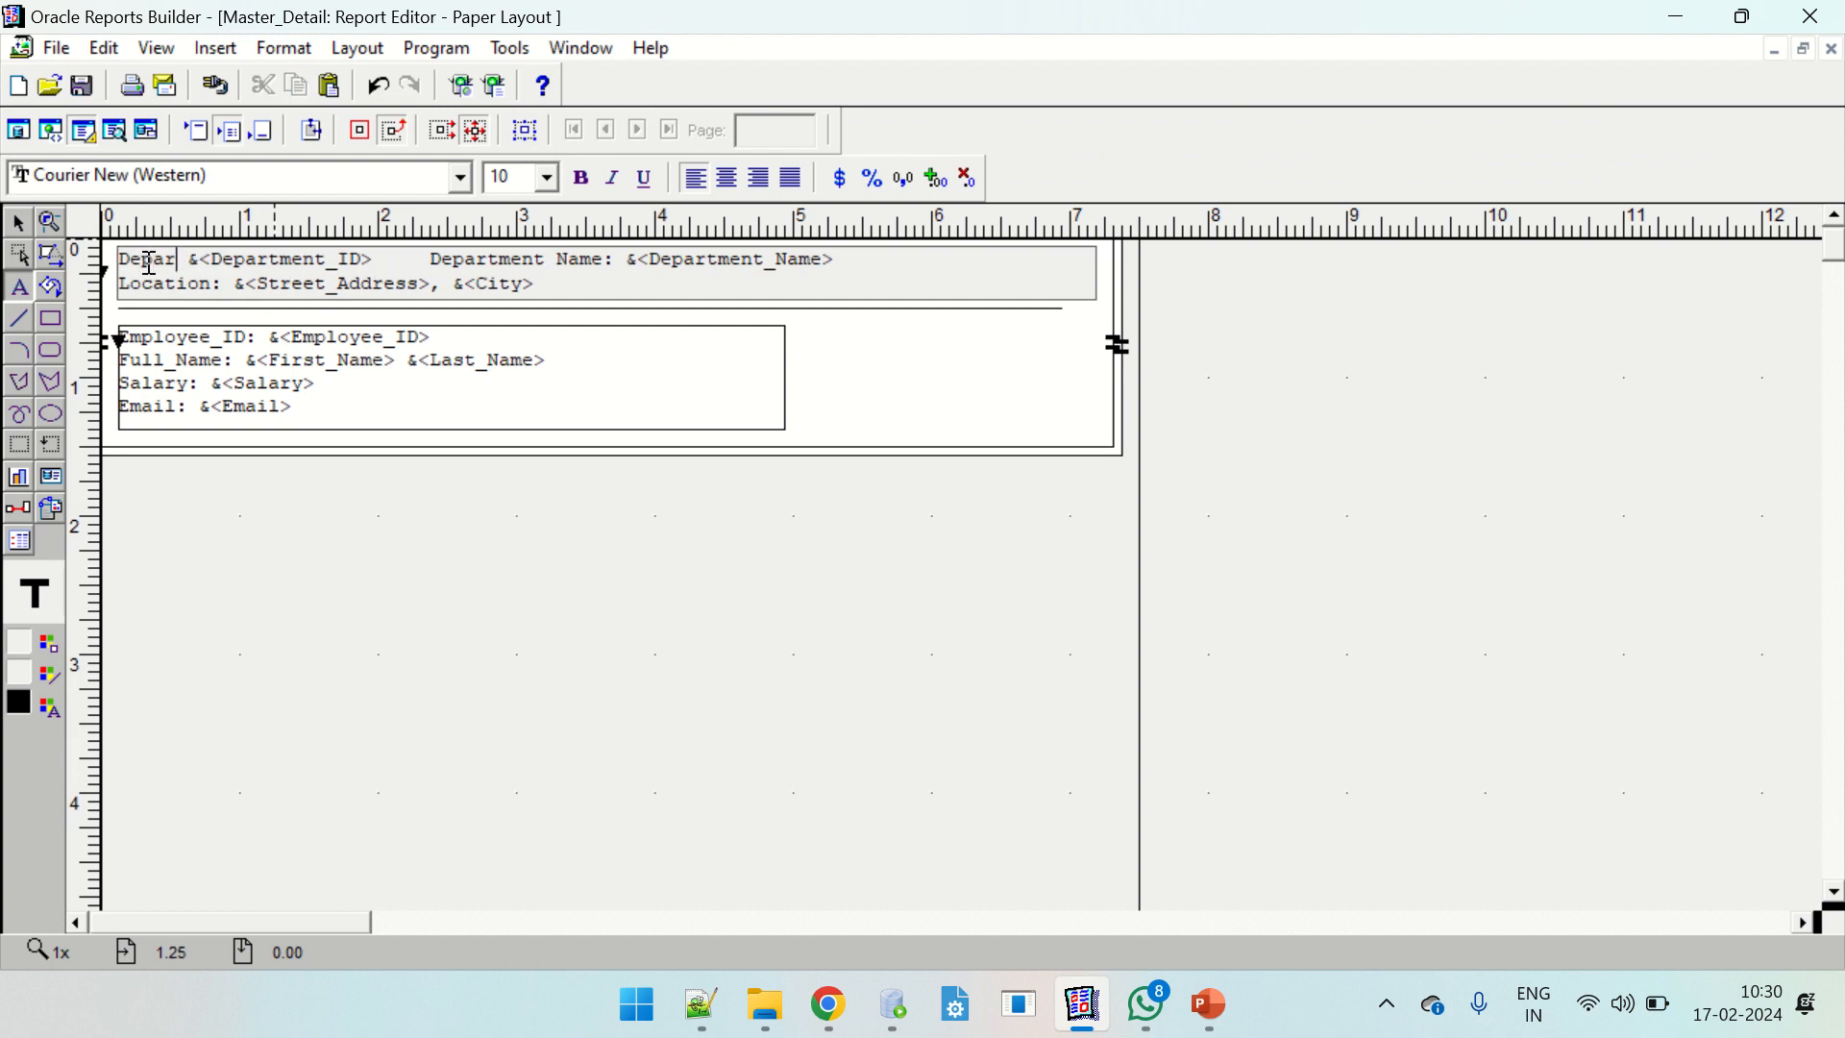
type("t")
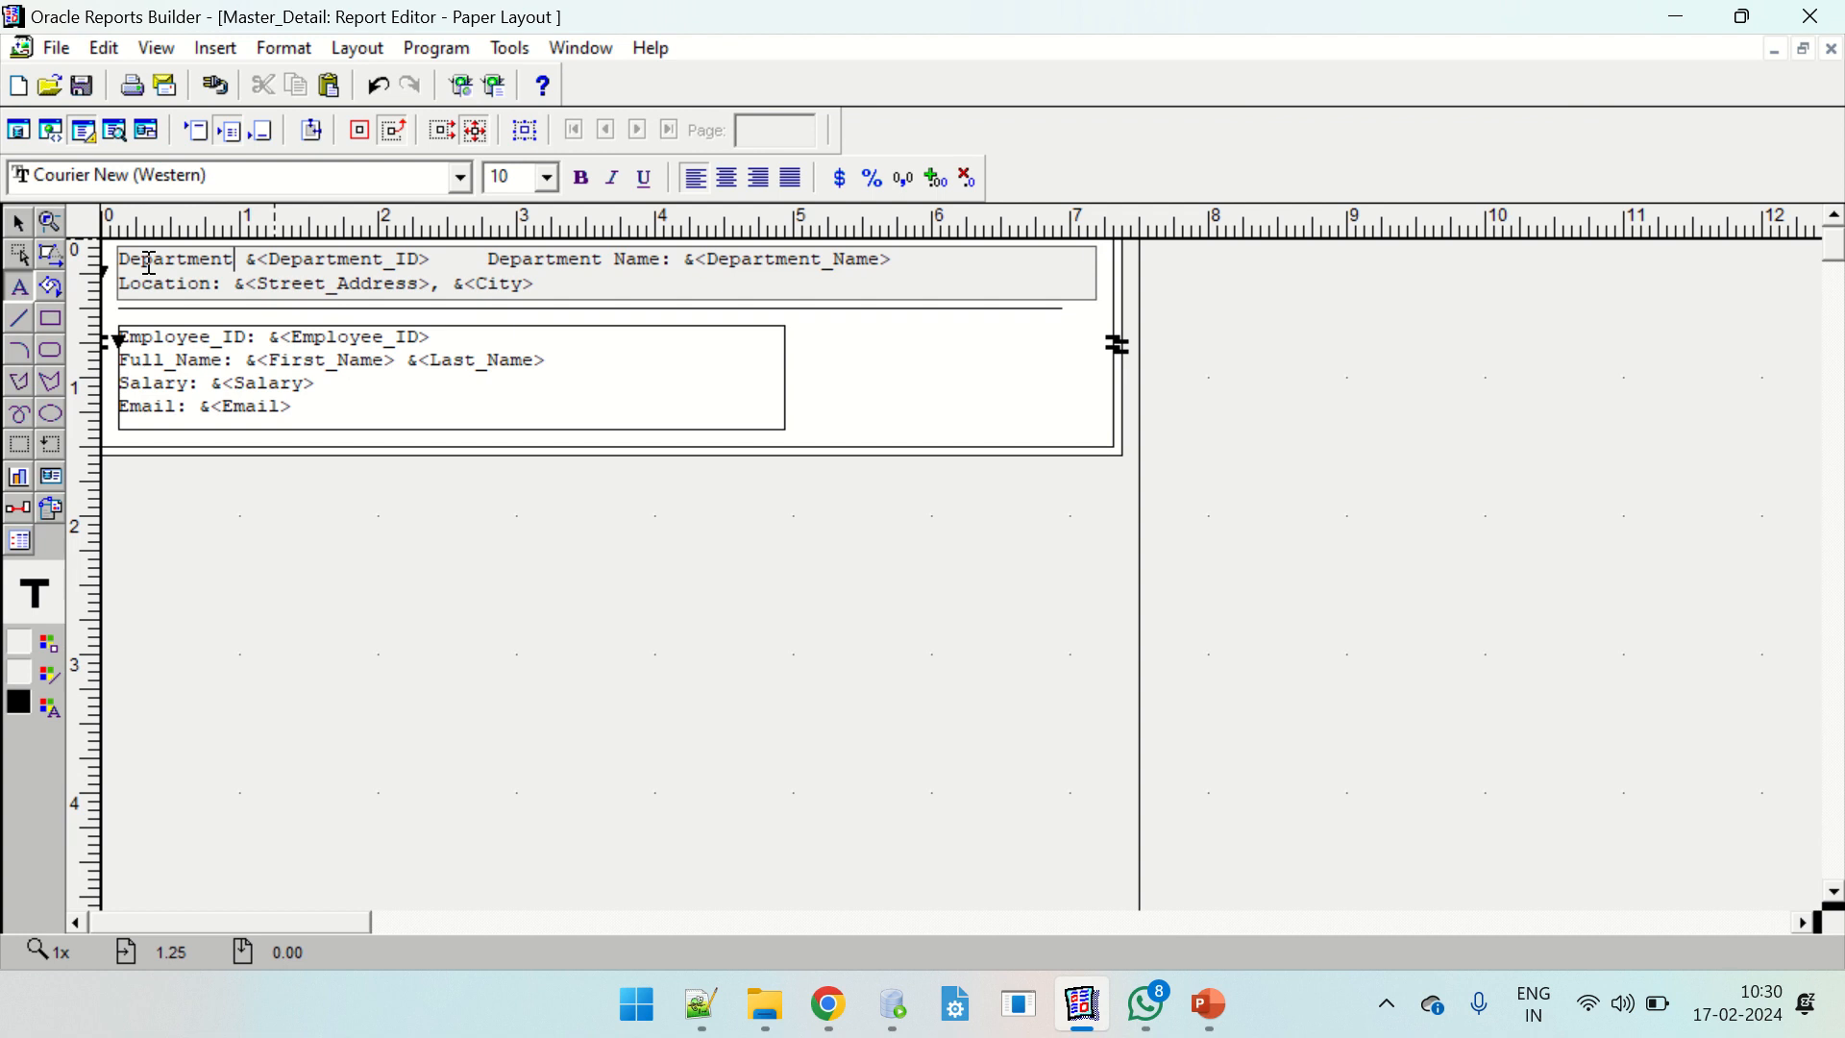
type(" ID:")
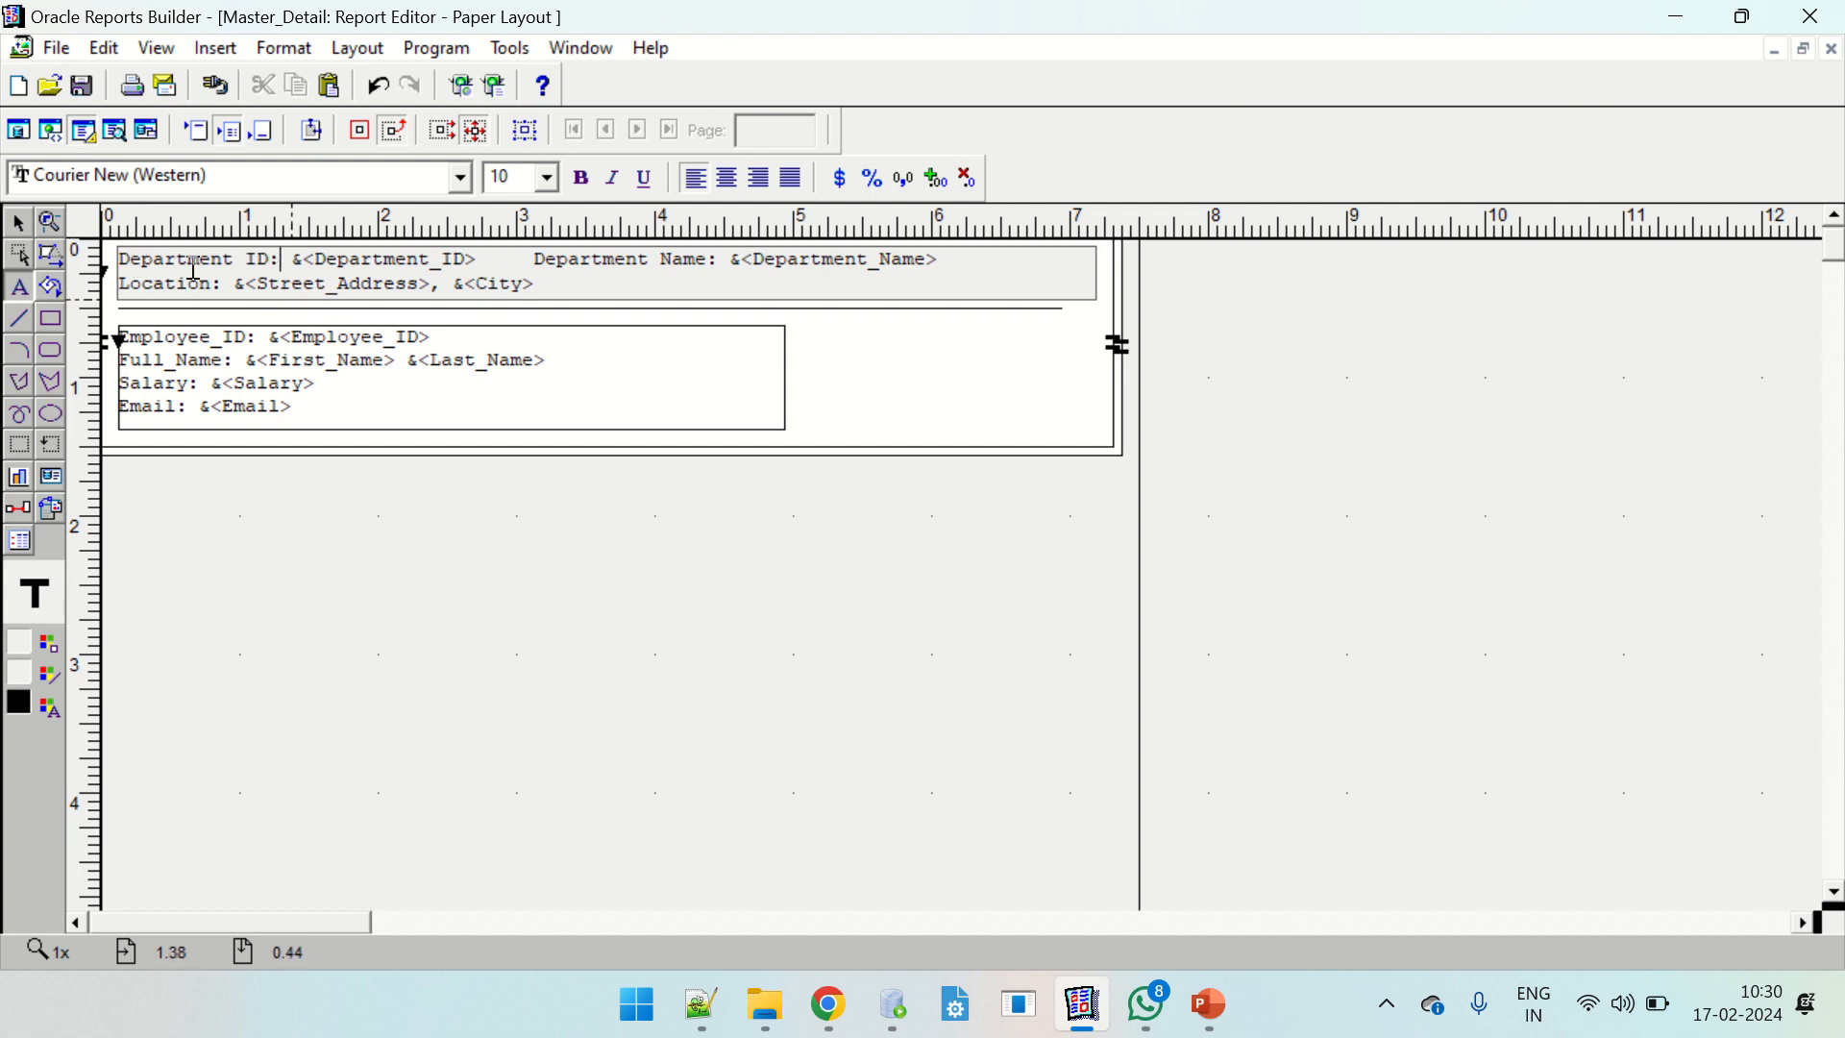
Make the Department ID:, Department Name: and Location: labels in the department header bold.
left_click(129, 265, "shift")
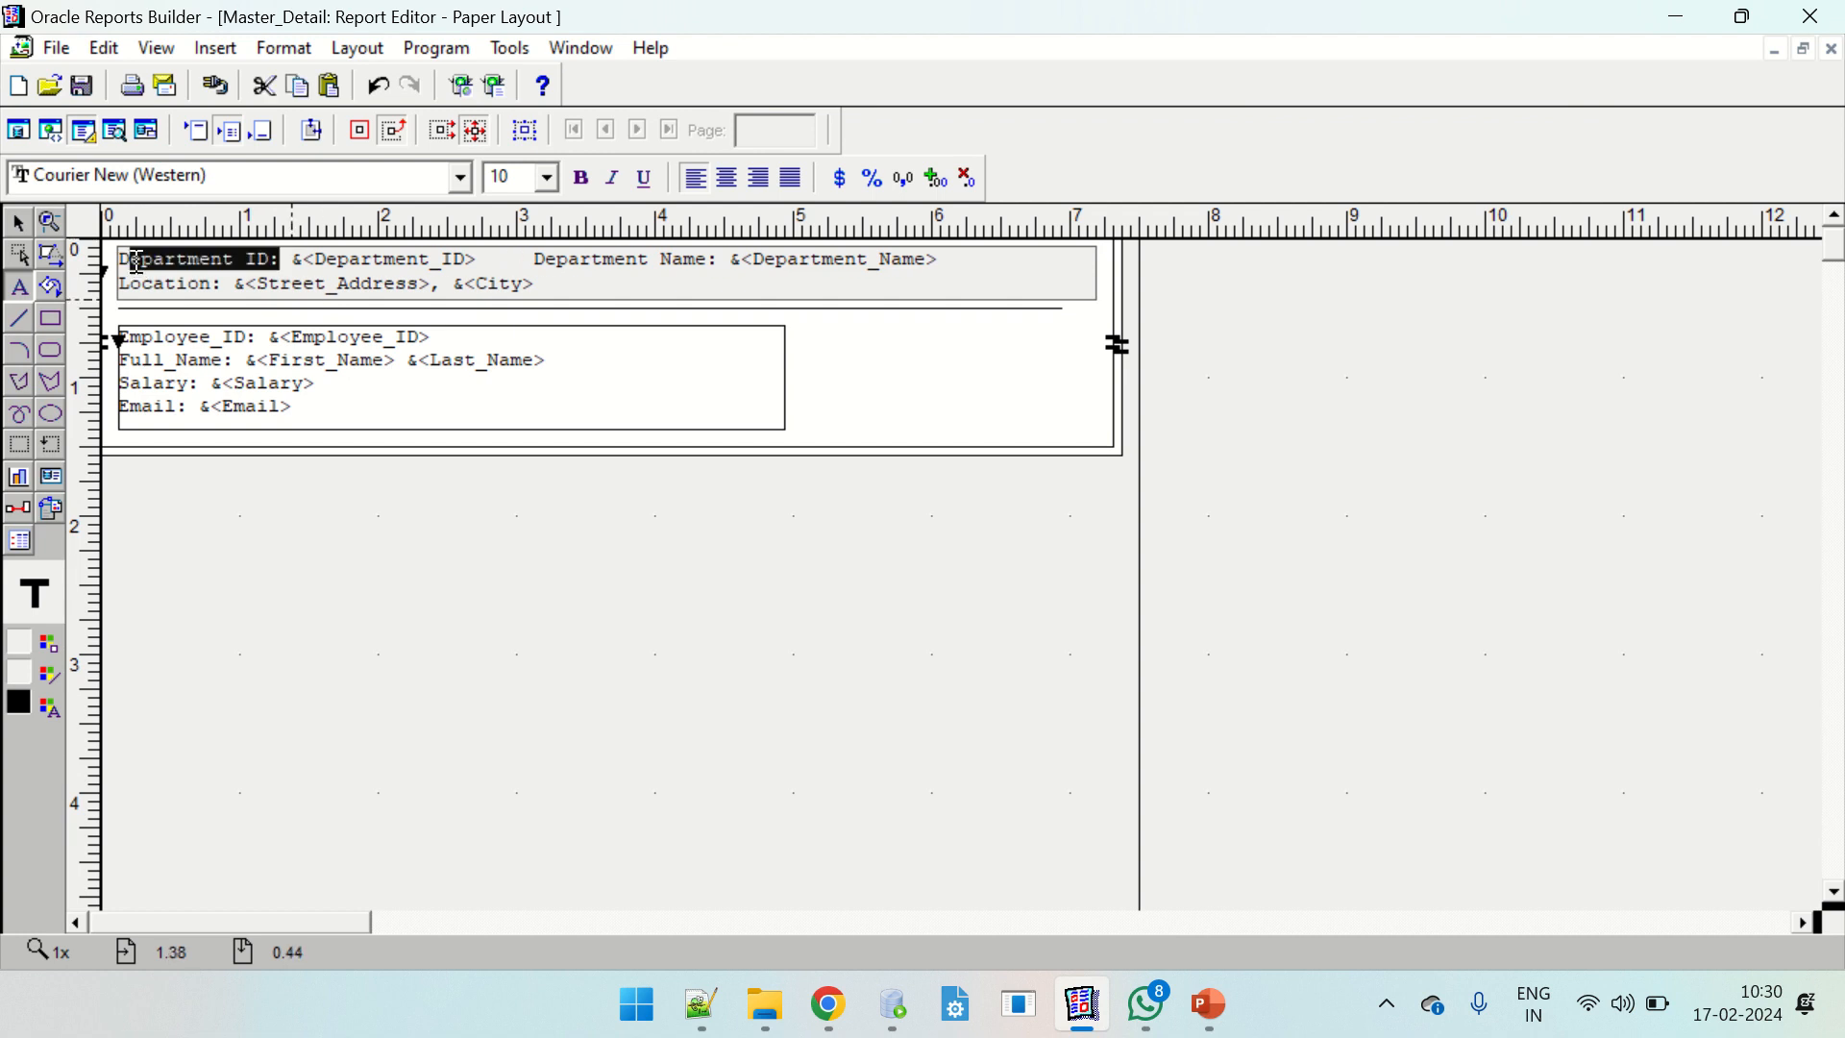
left_click(235, 255)
left_click_drag(280, 259, 139, 265)
left_click(582, 178)
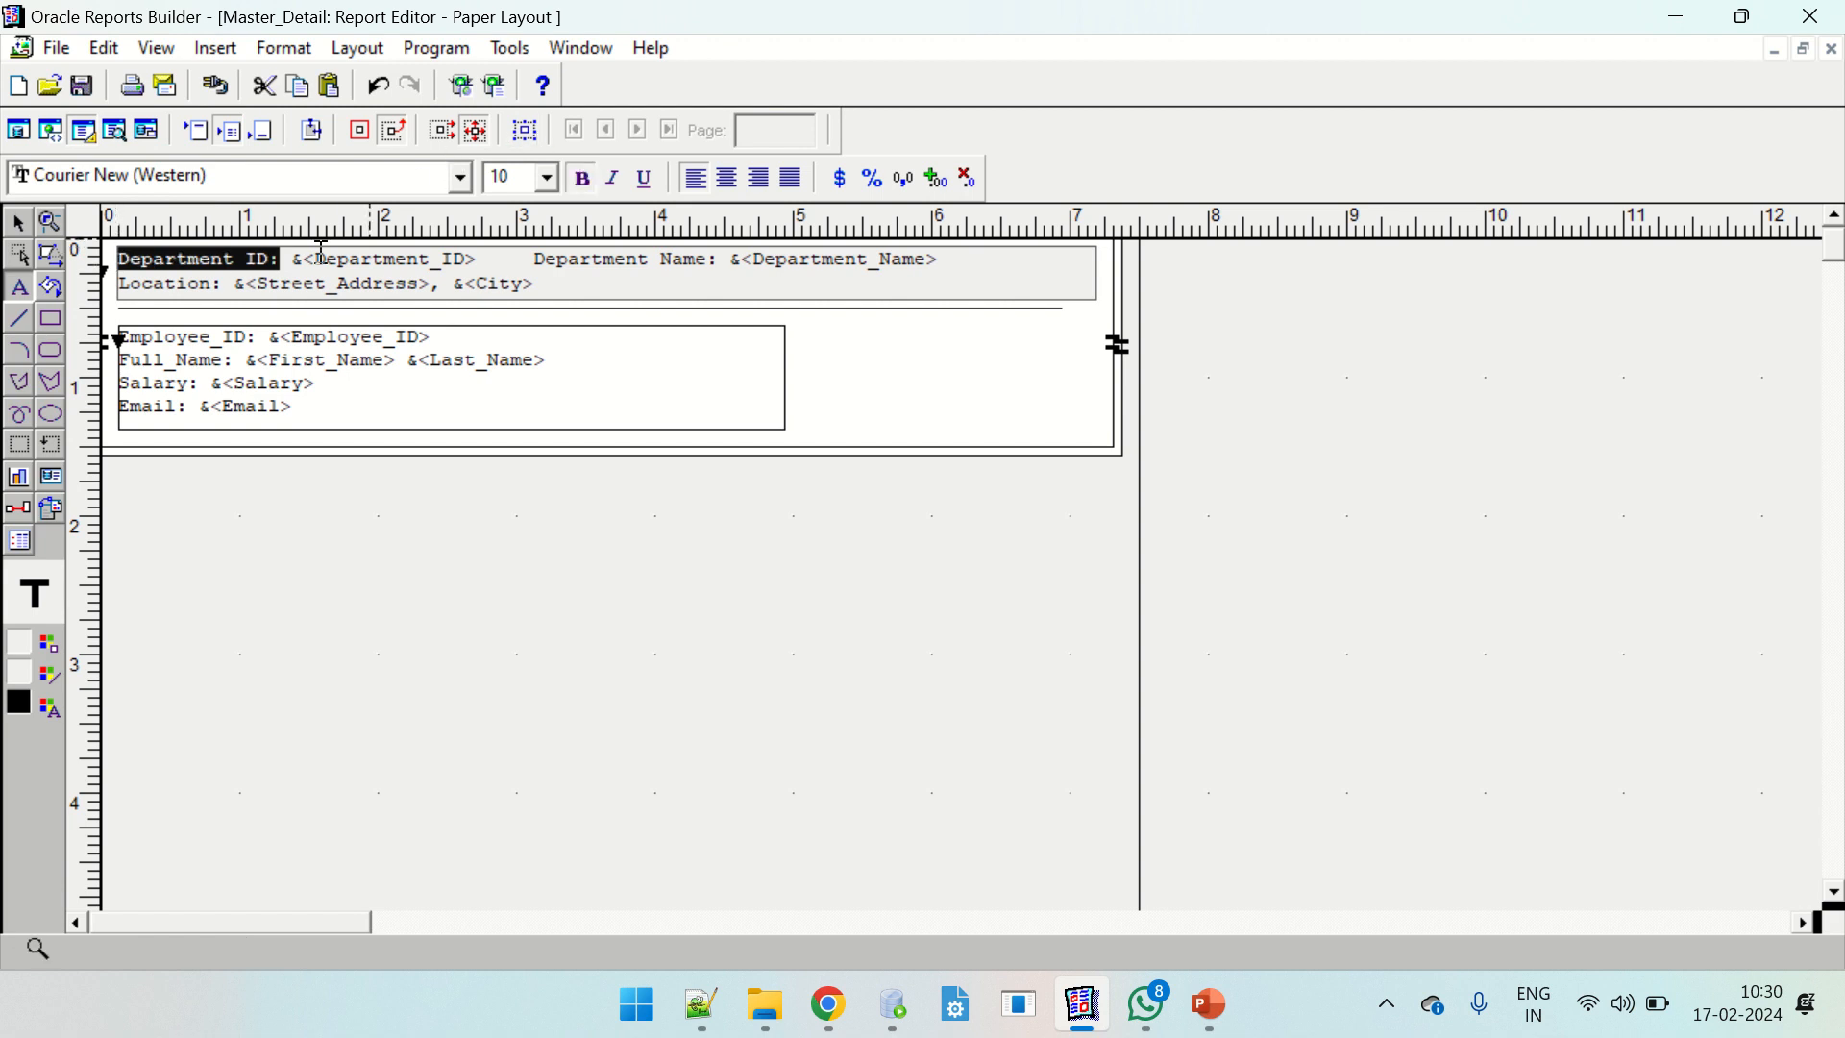
left_click(319, 258)
left_click_drag(537, 261, 727, 258)
left_click(583, 181)
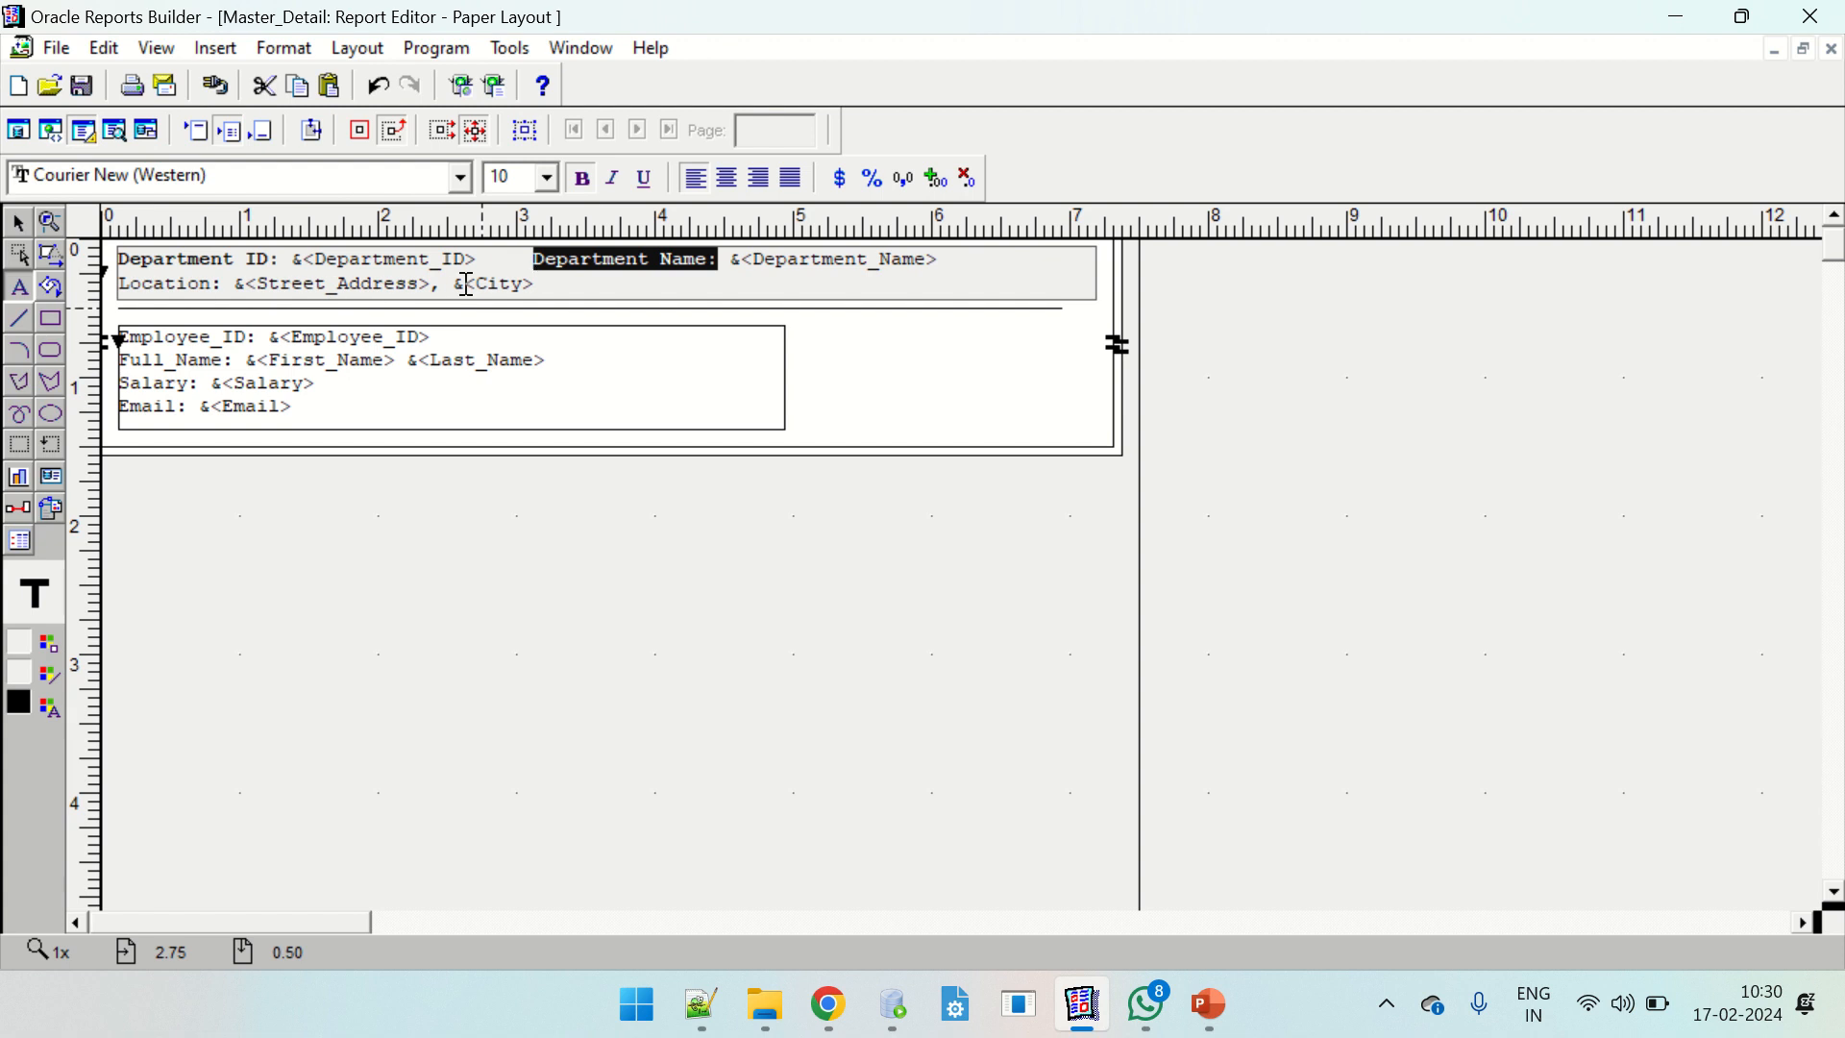
left_click_drag(221, 285, 115, 284)
left_click(582, 179)
Open the employee text block for editing and make its Employee_ID: label bold.
left_click(259, 339)
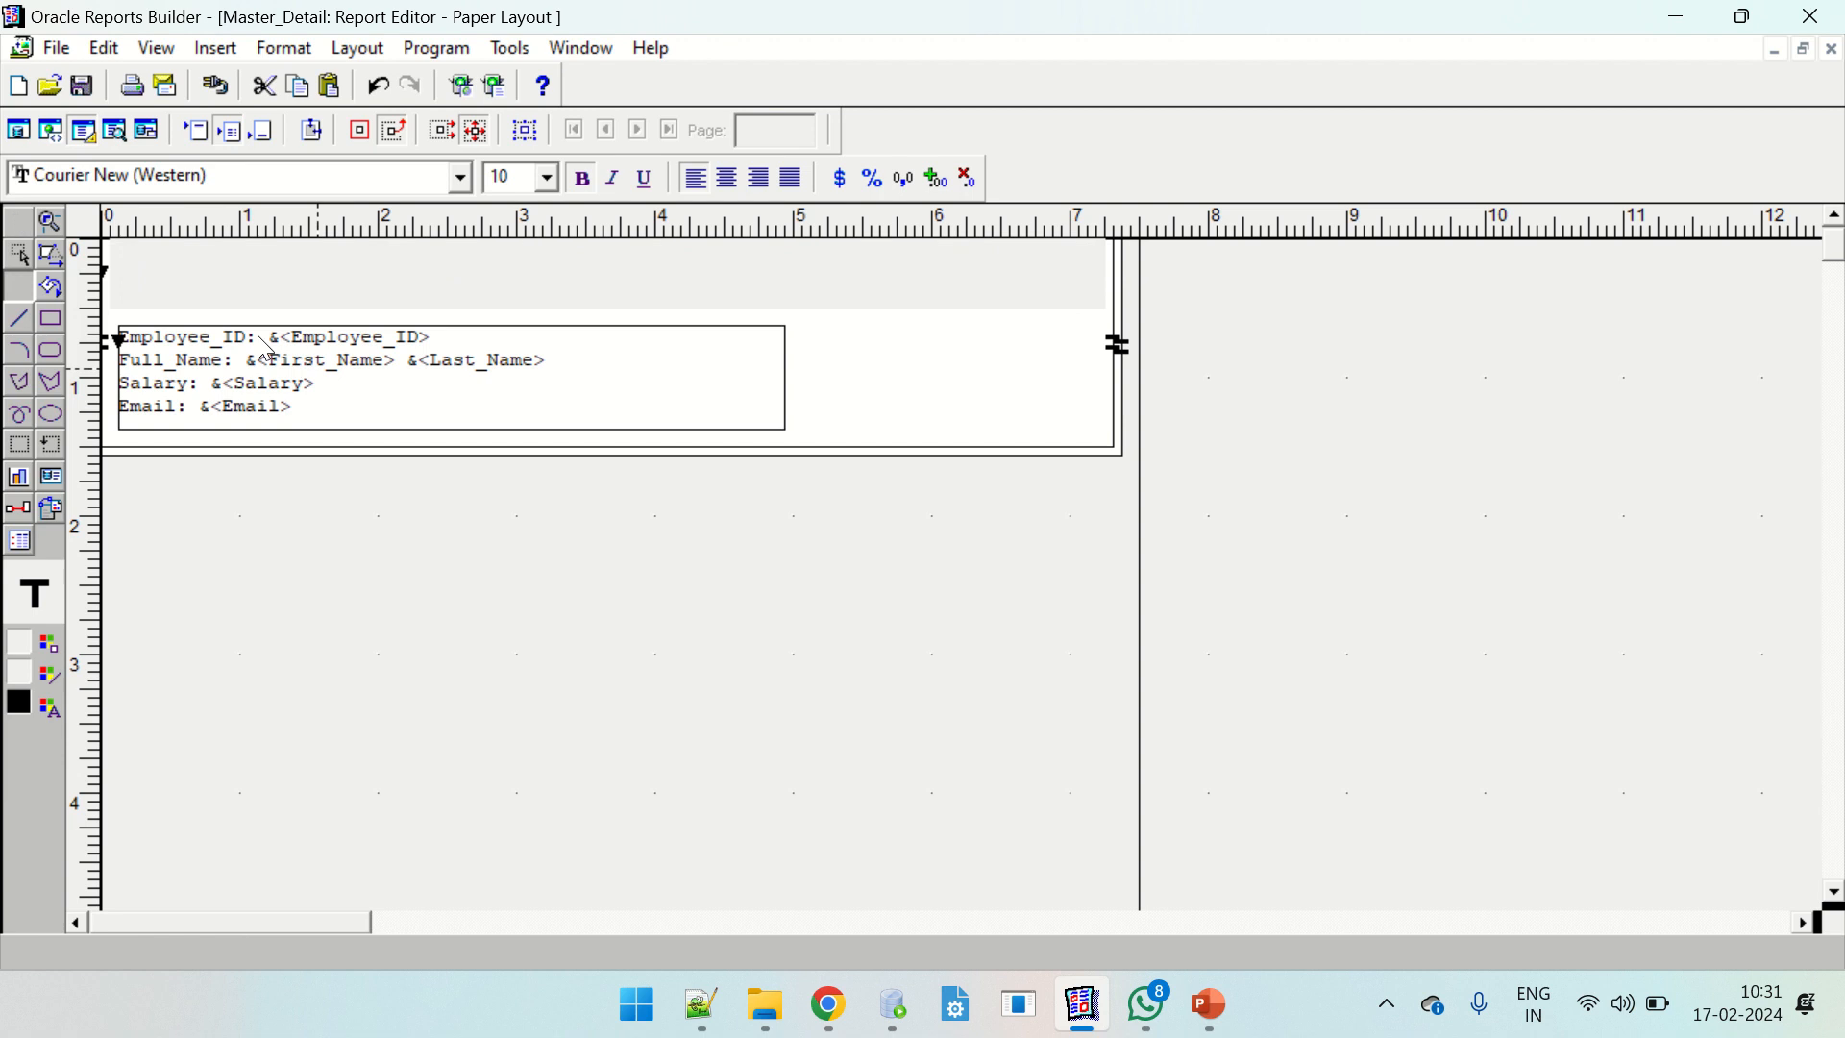
left_click(258, 338)
left_click(251, 338)
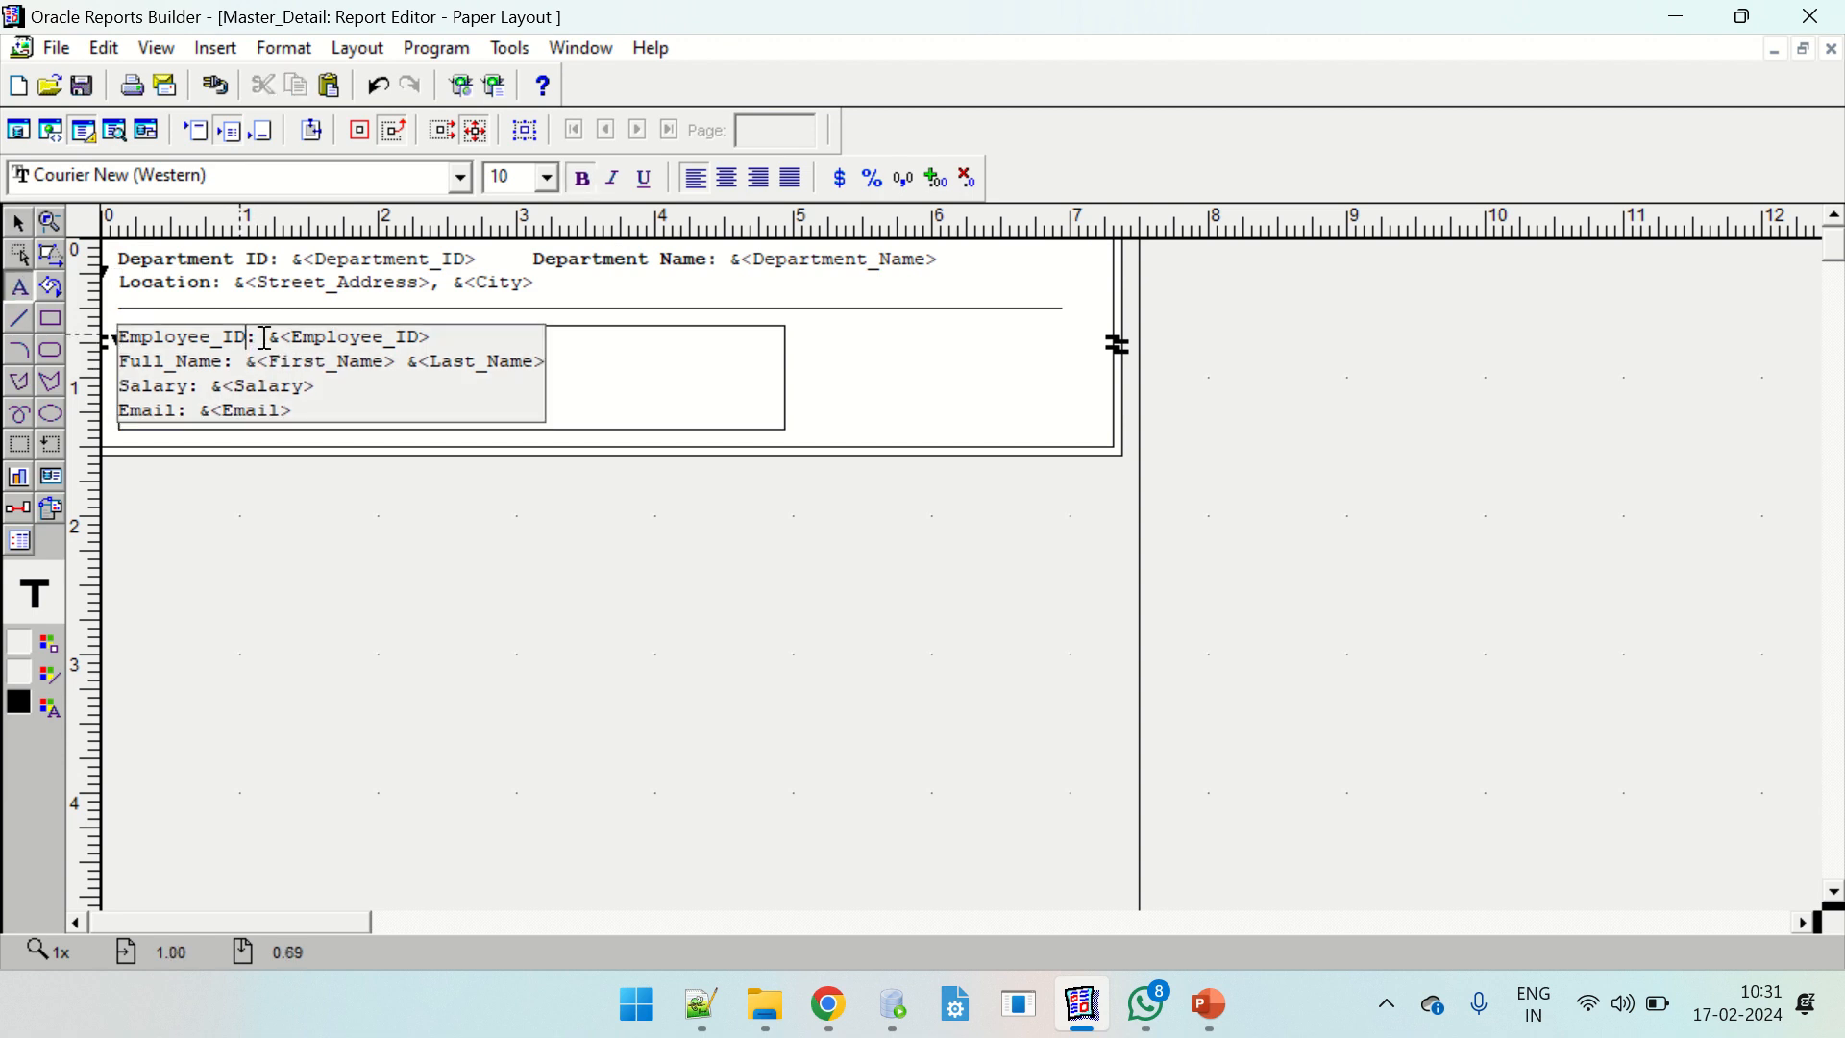
left_click_drag(254, 337, 117, 336)
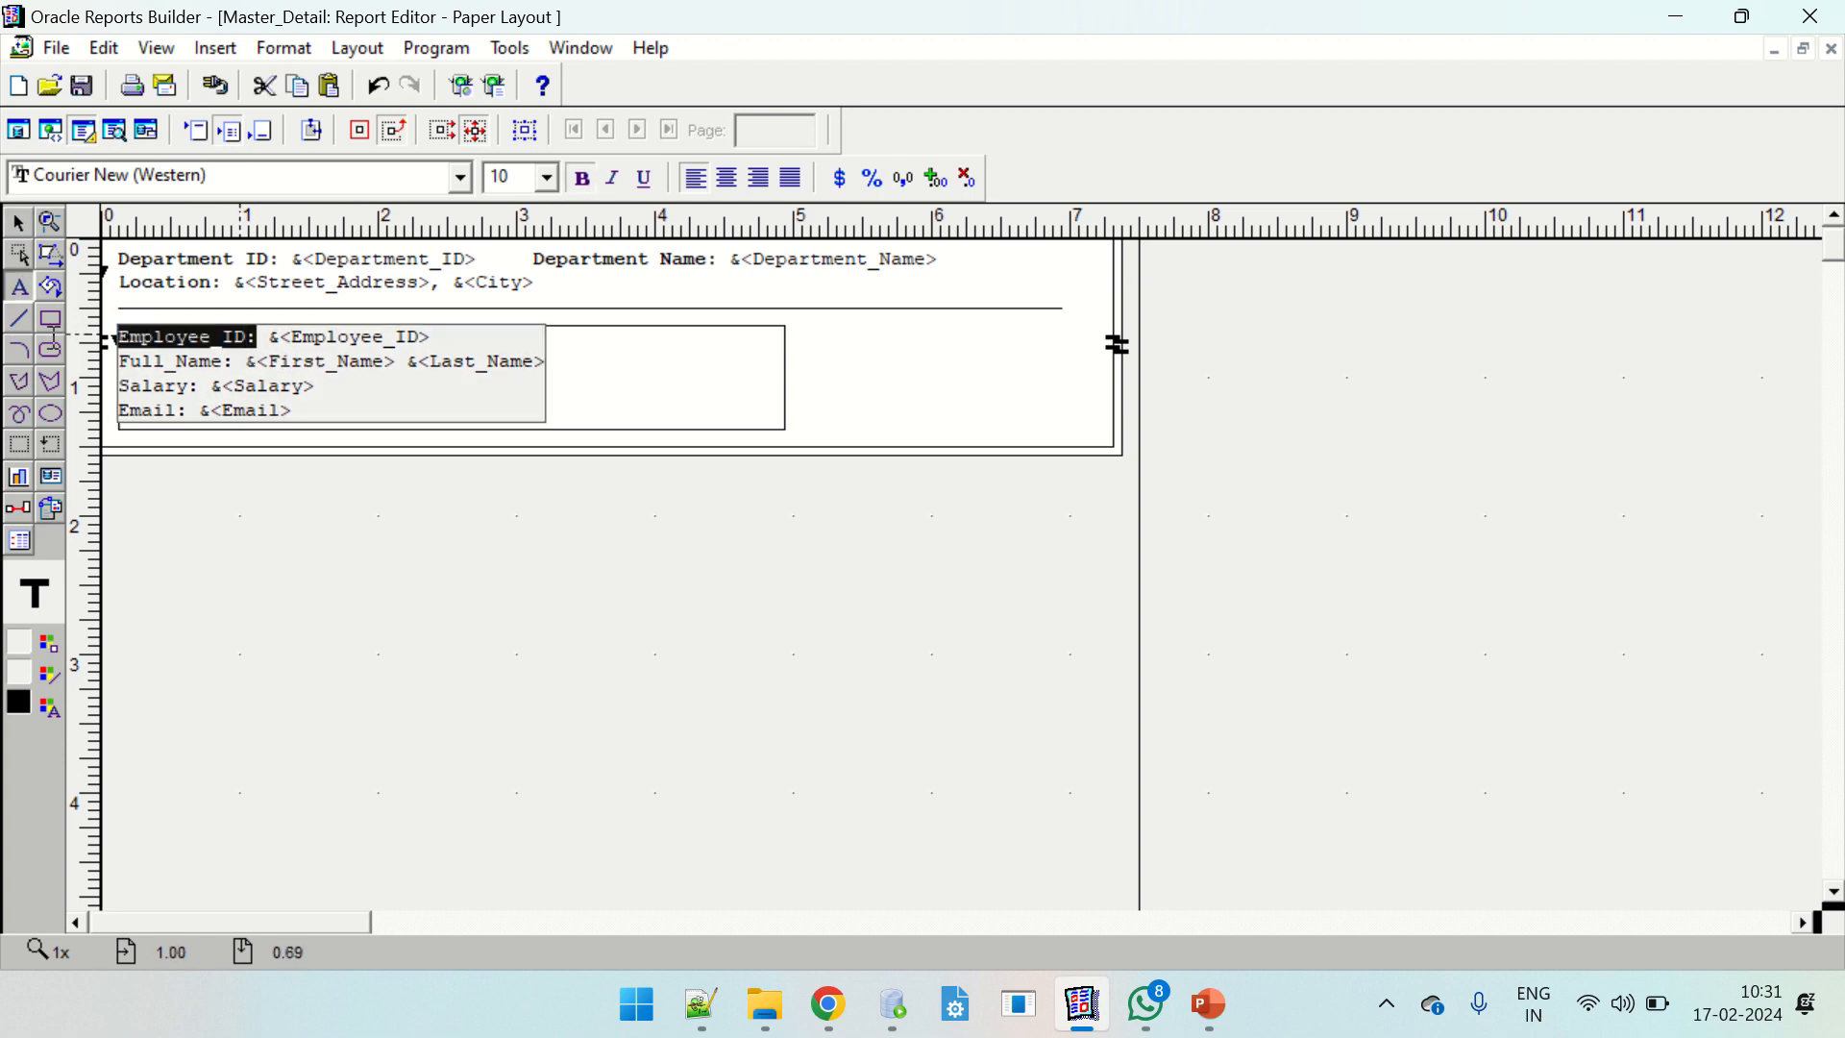
left_click(425, 361)
left_click_drag(258, 339, 98, 337)
left_click(582, 180)
left_click(640, 544)
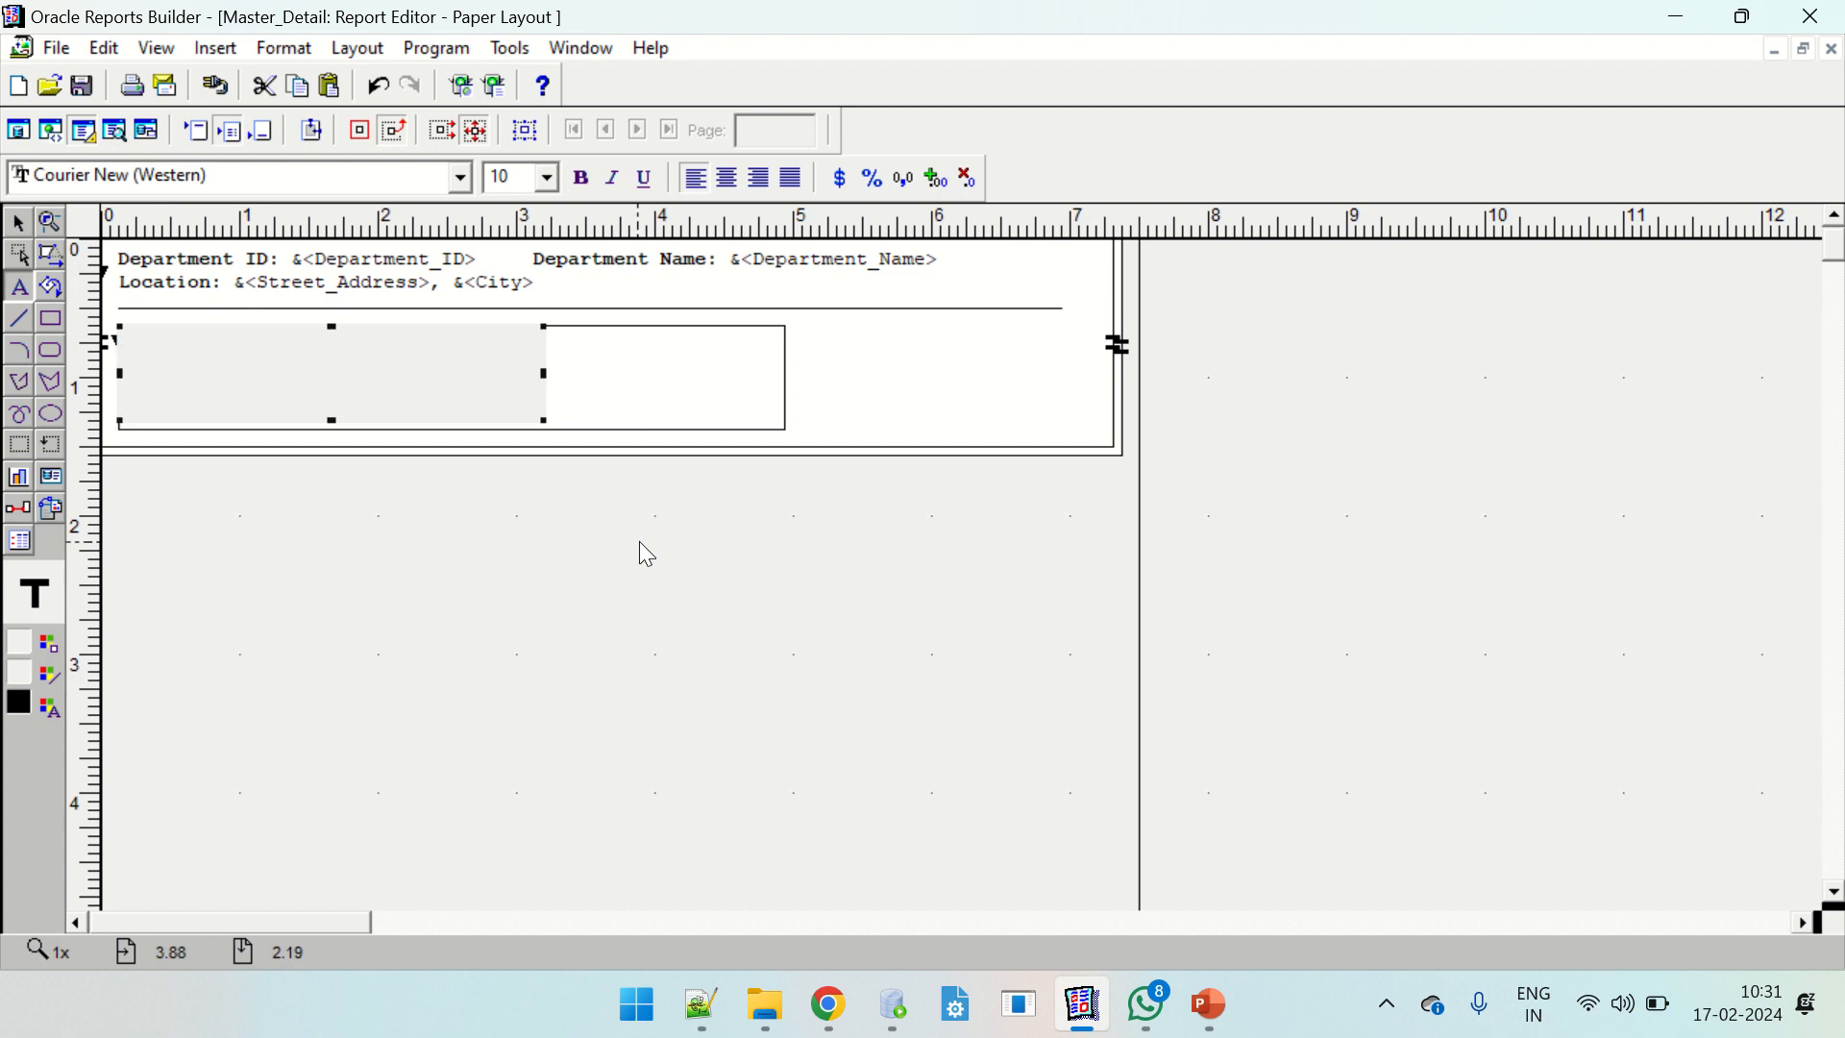
left_click(373, 389)
left_click_drag(253, 336, 97, 338)
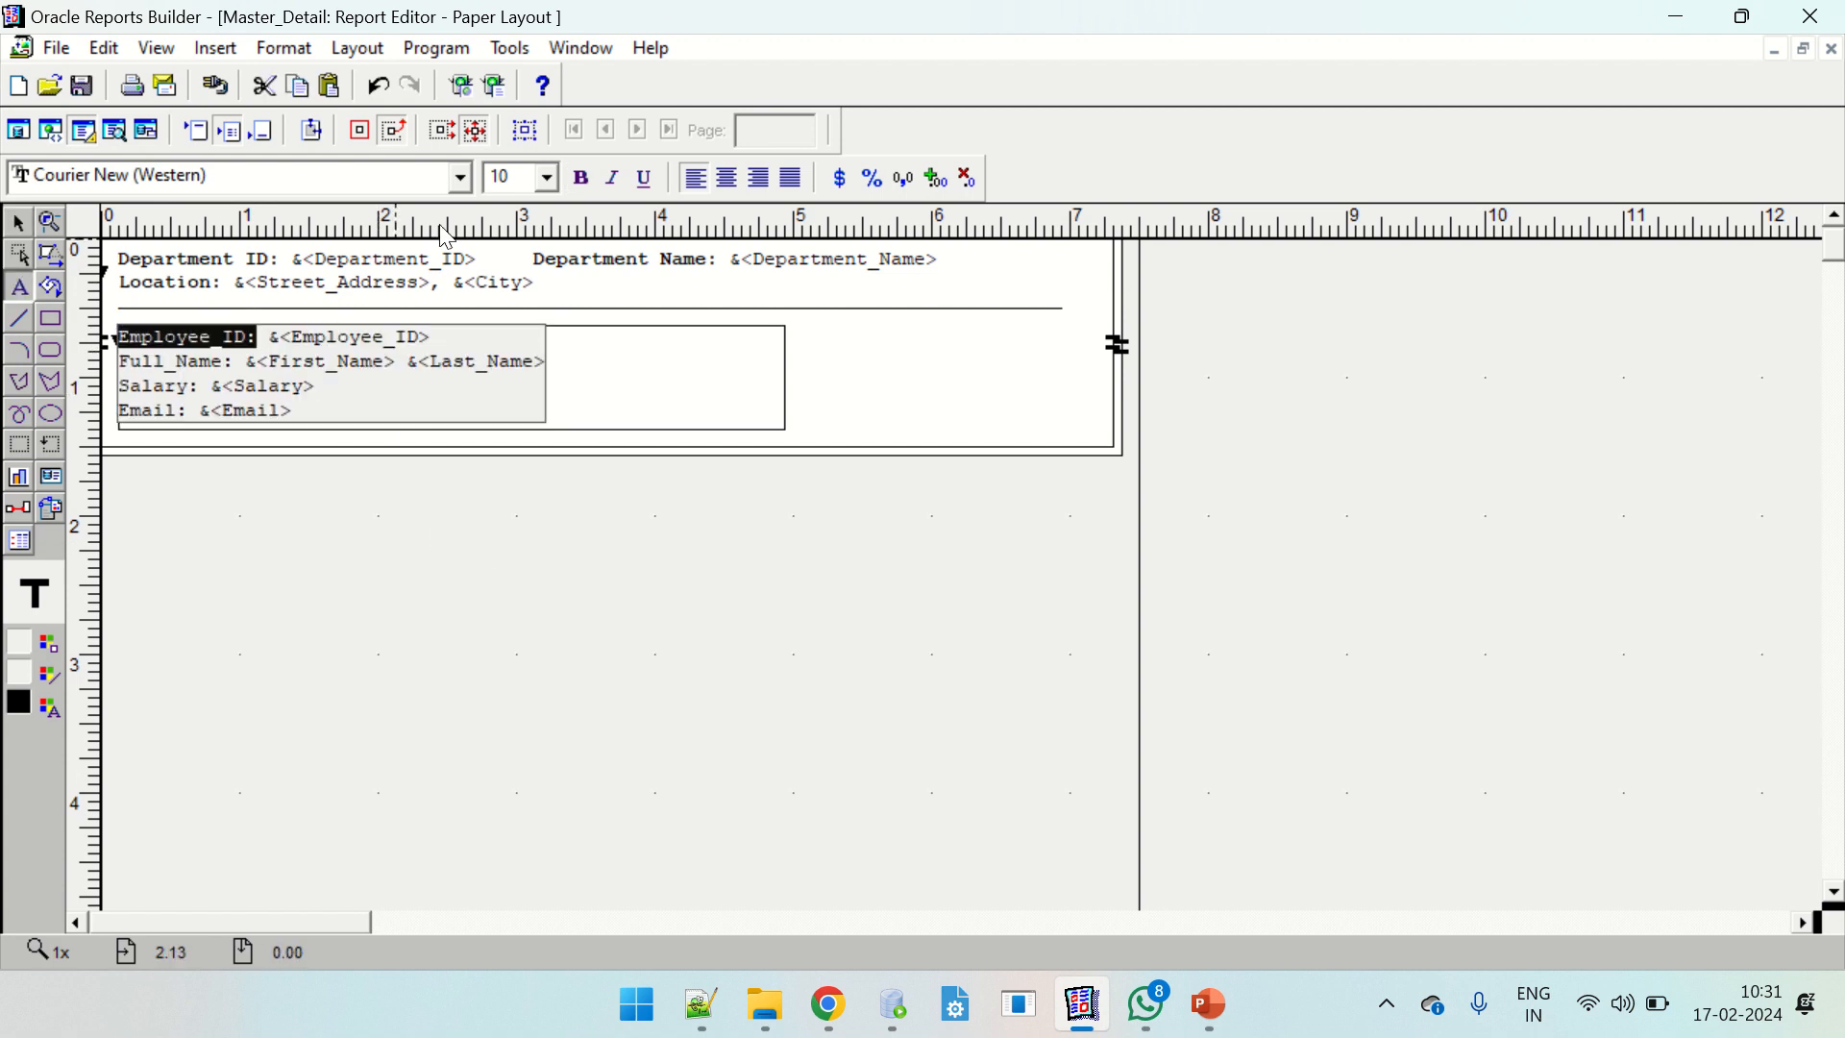
left_click(255, 365)
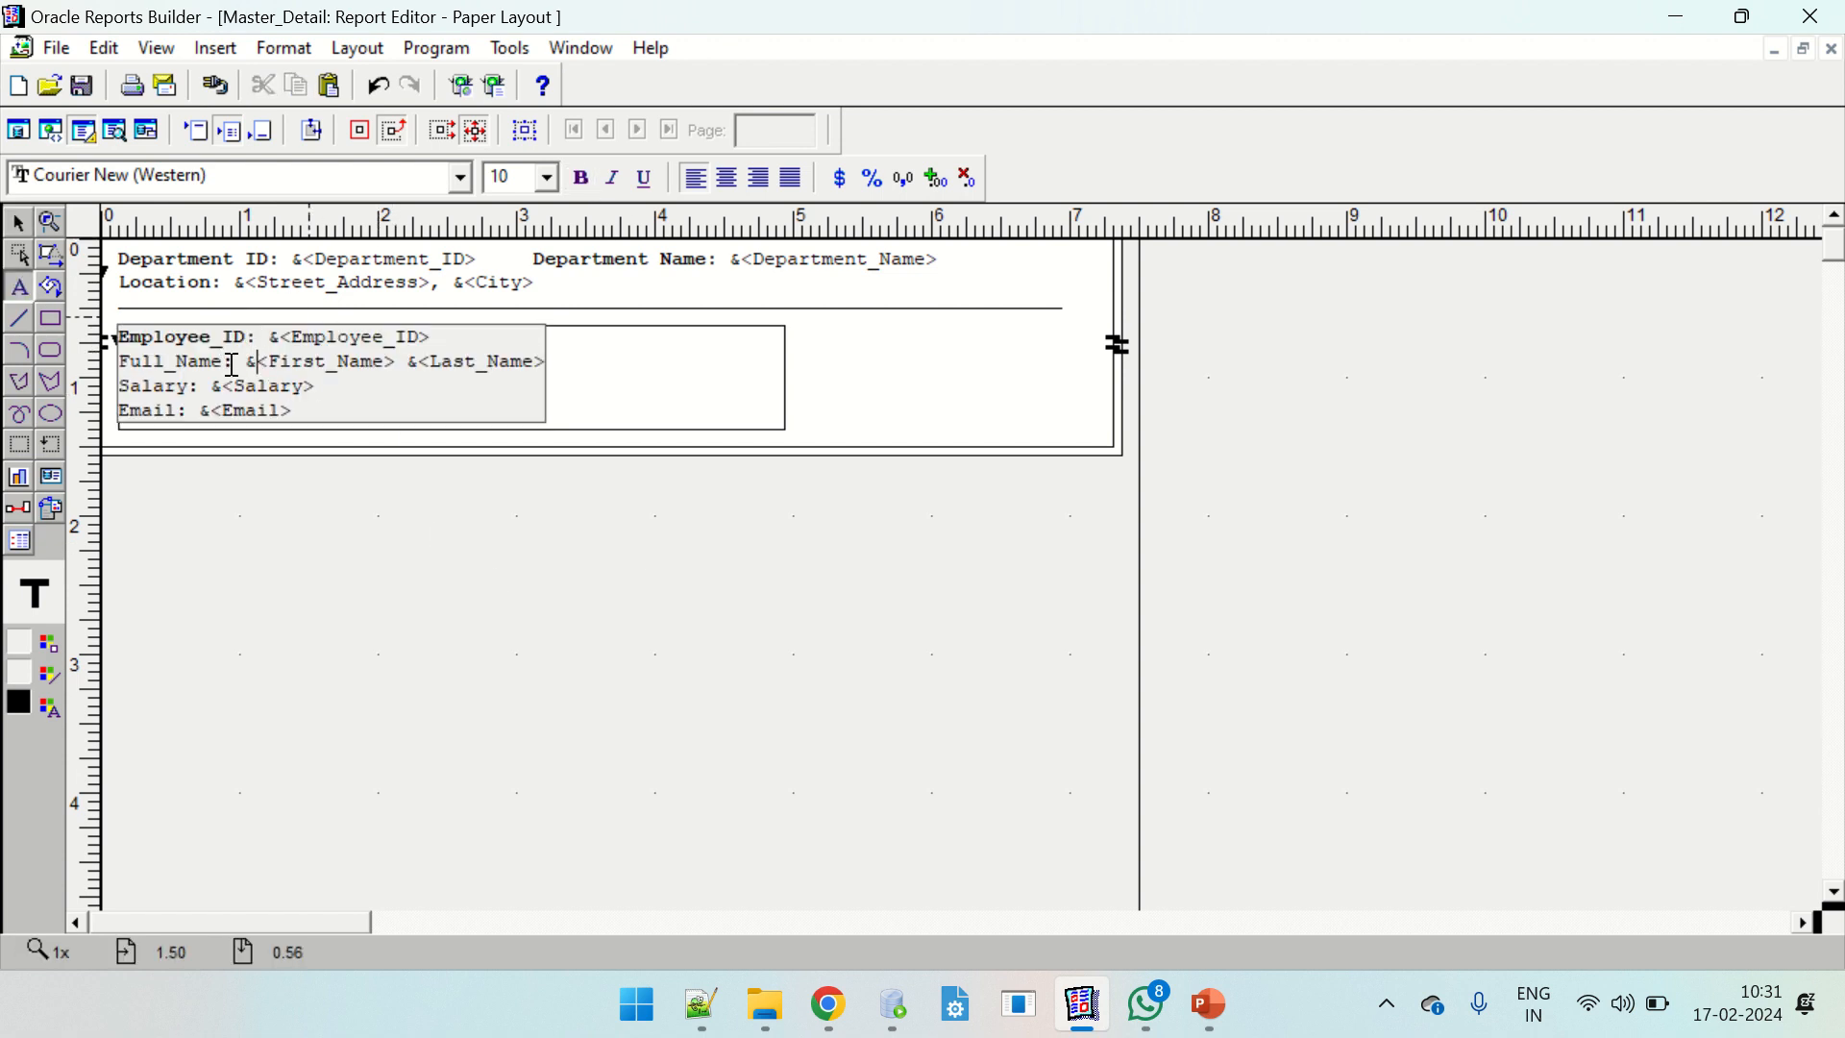
Replace the Full_Name: label in the employee text block with "Full Name:".
left_click_drag(235, 362, 125, 364)
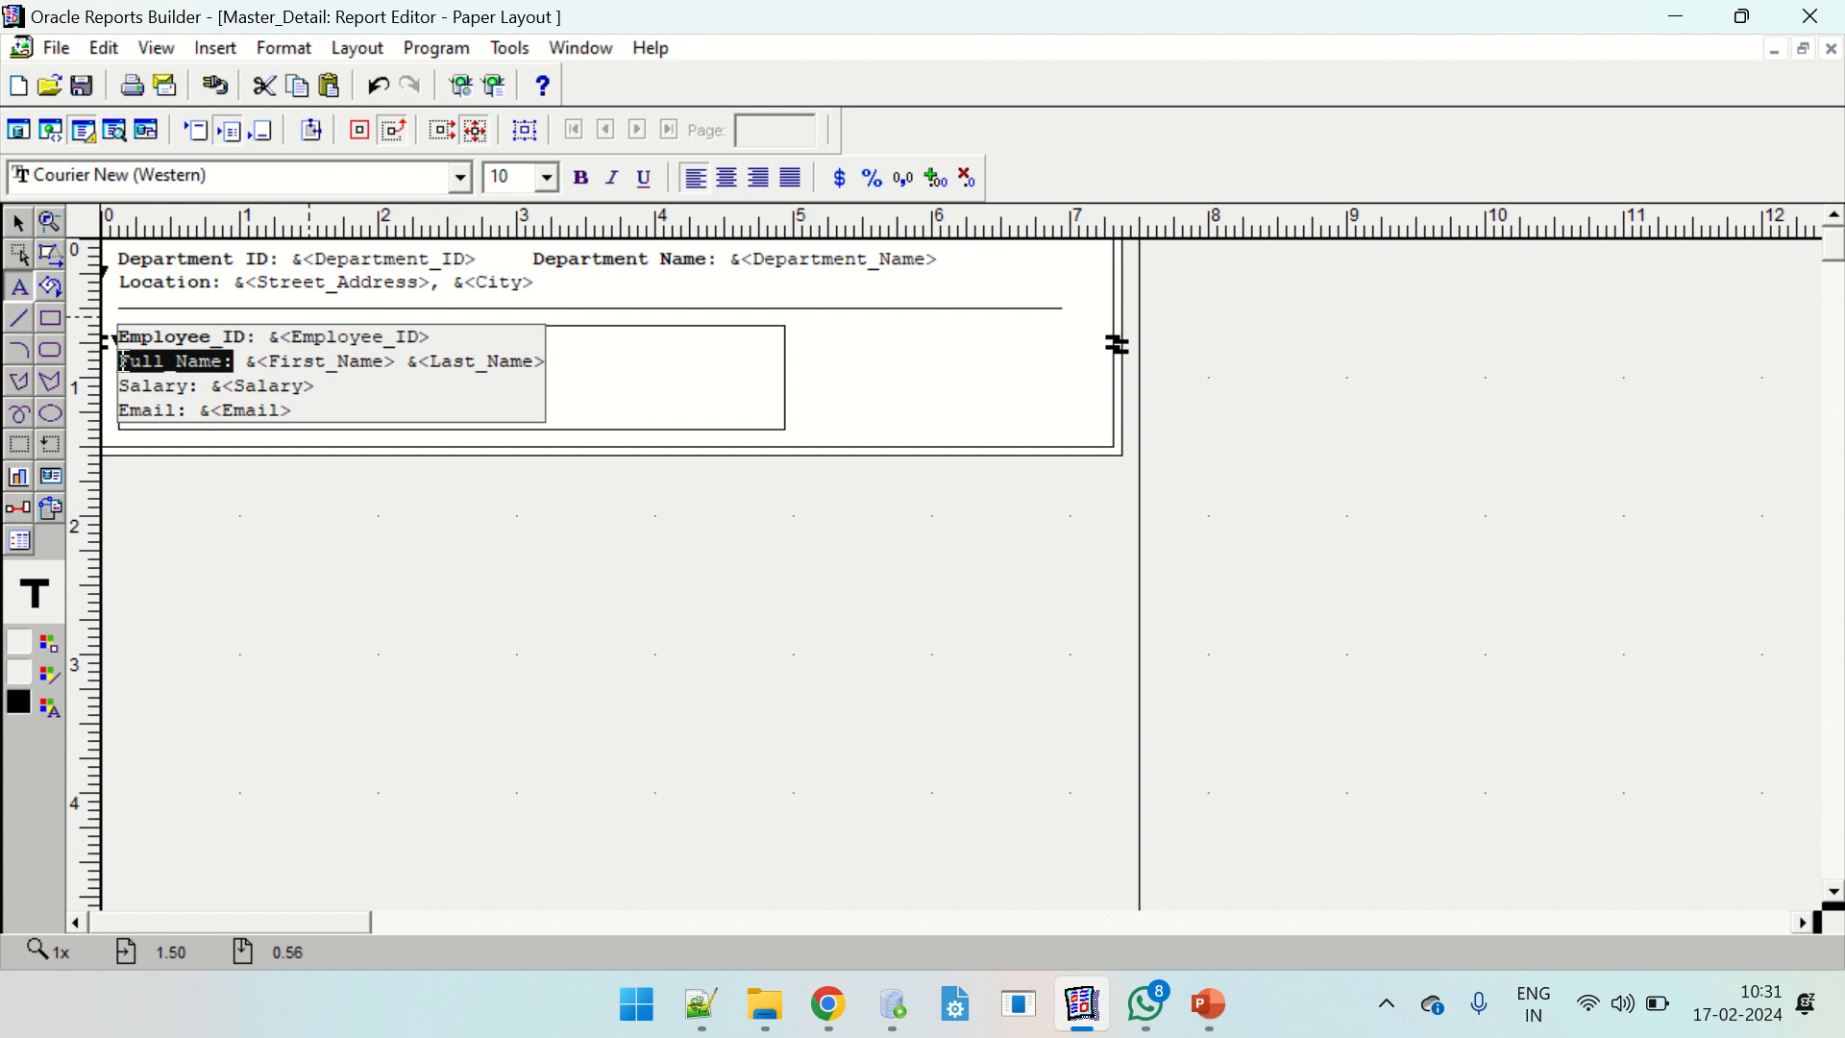
type("b")
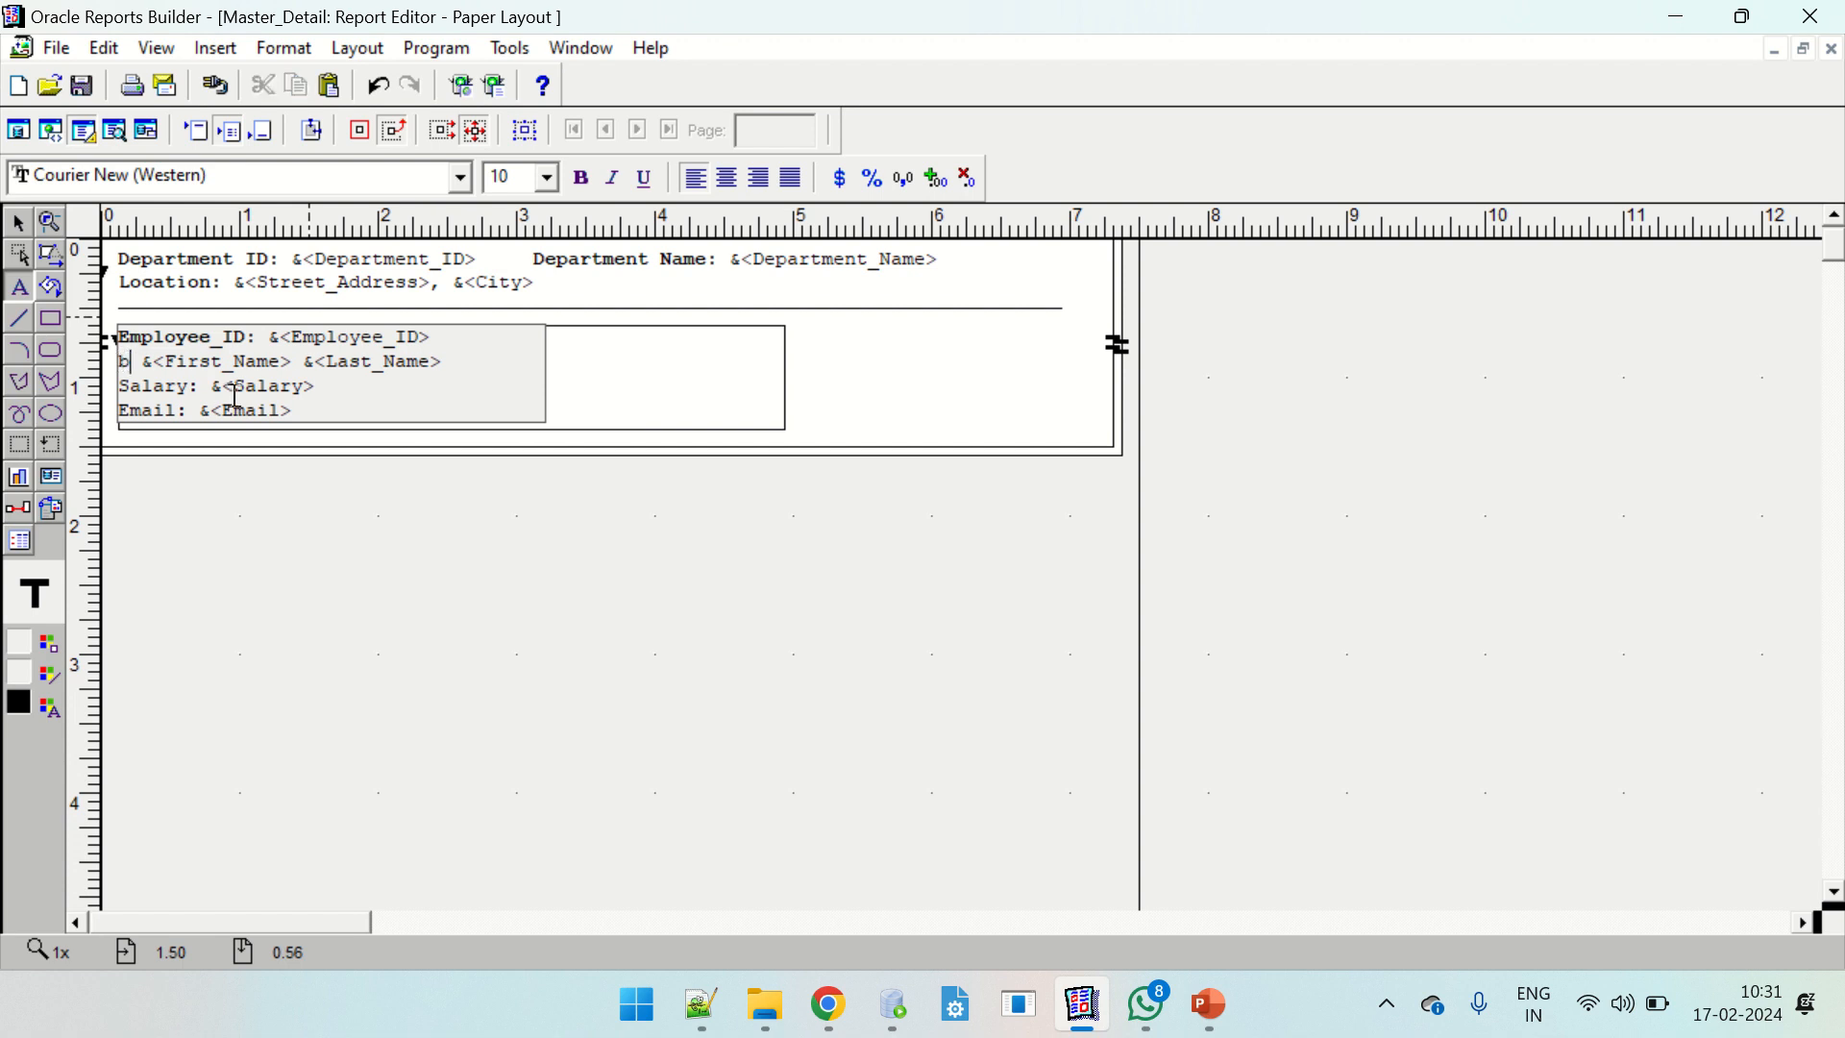
key("BackSpace")
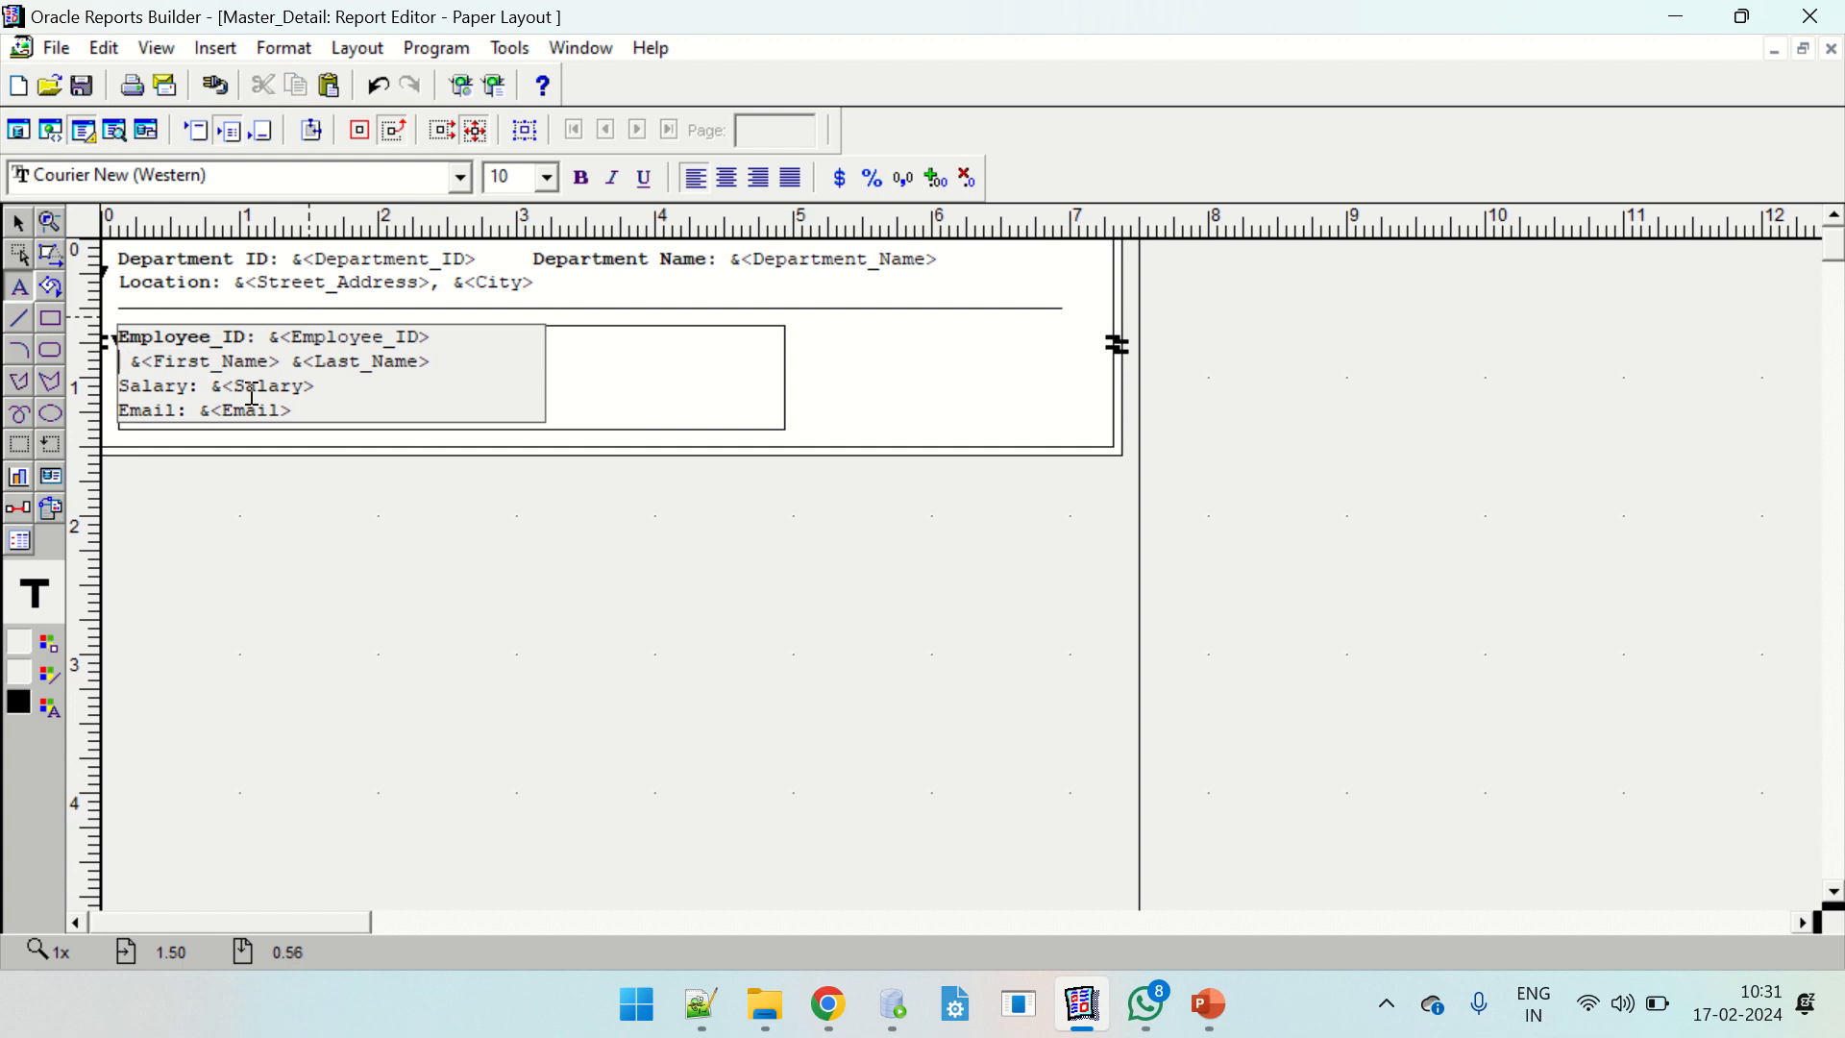
type("Full")
type(" Namew")
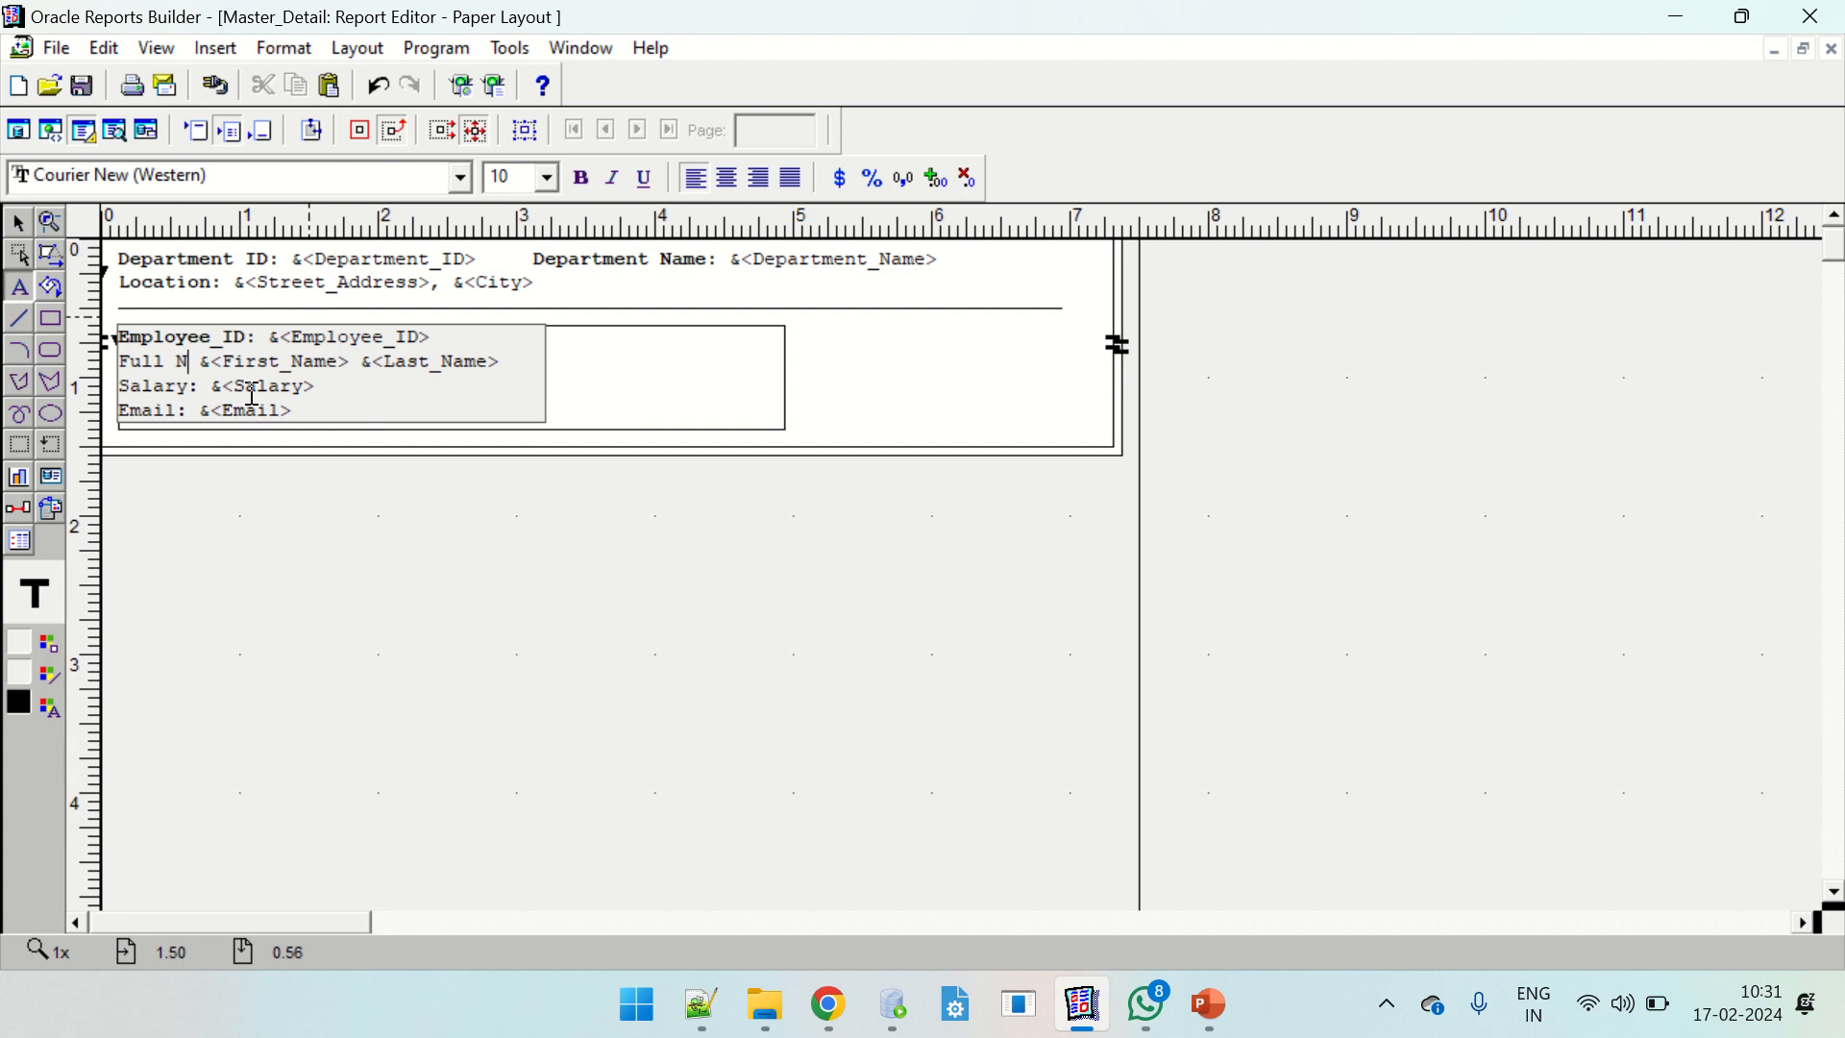
key("BackSpace")
type(":")
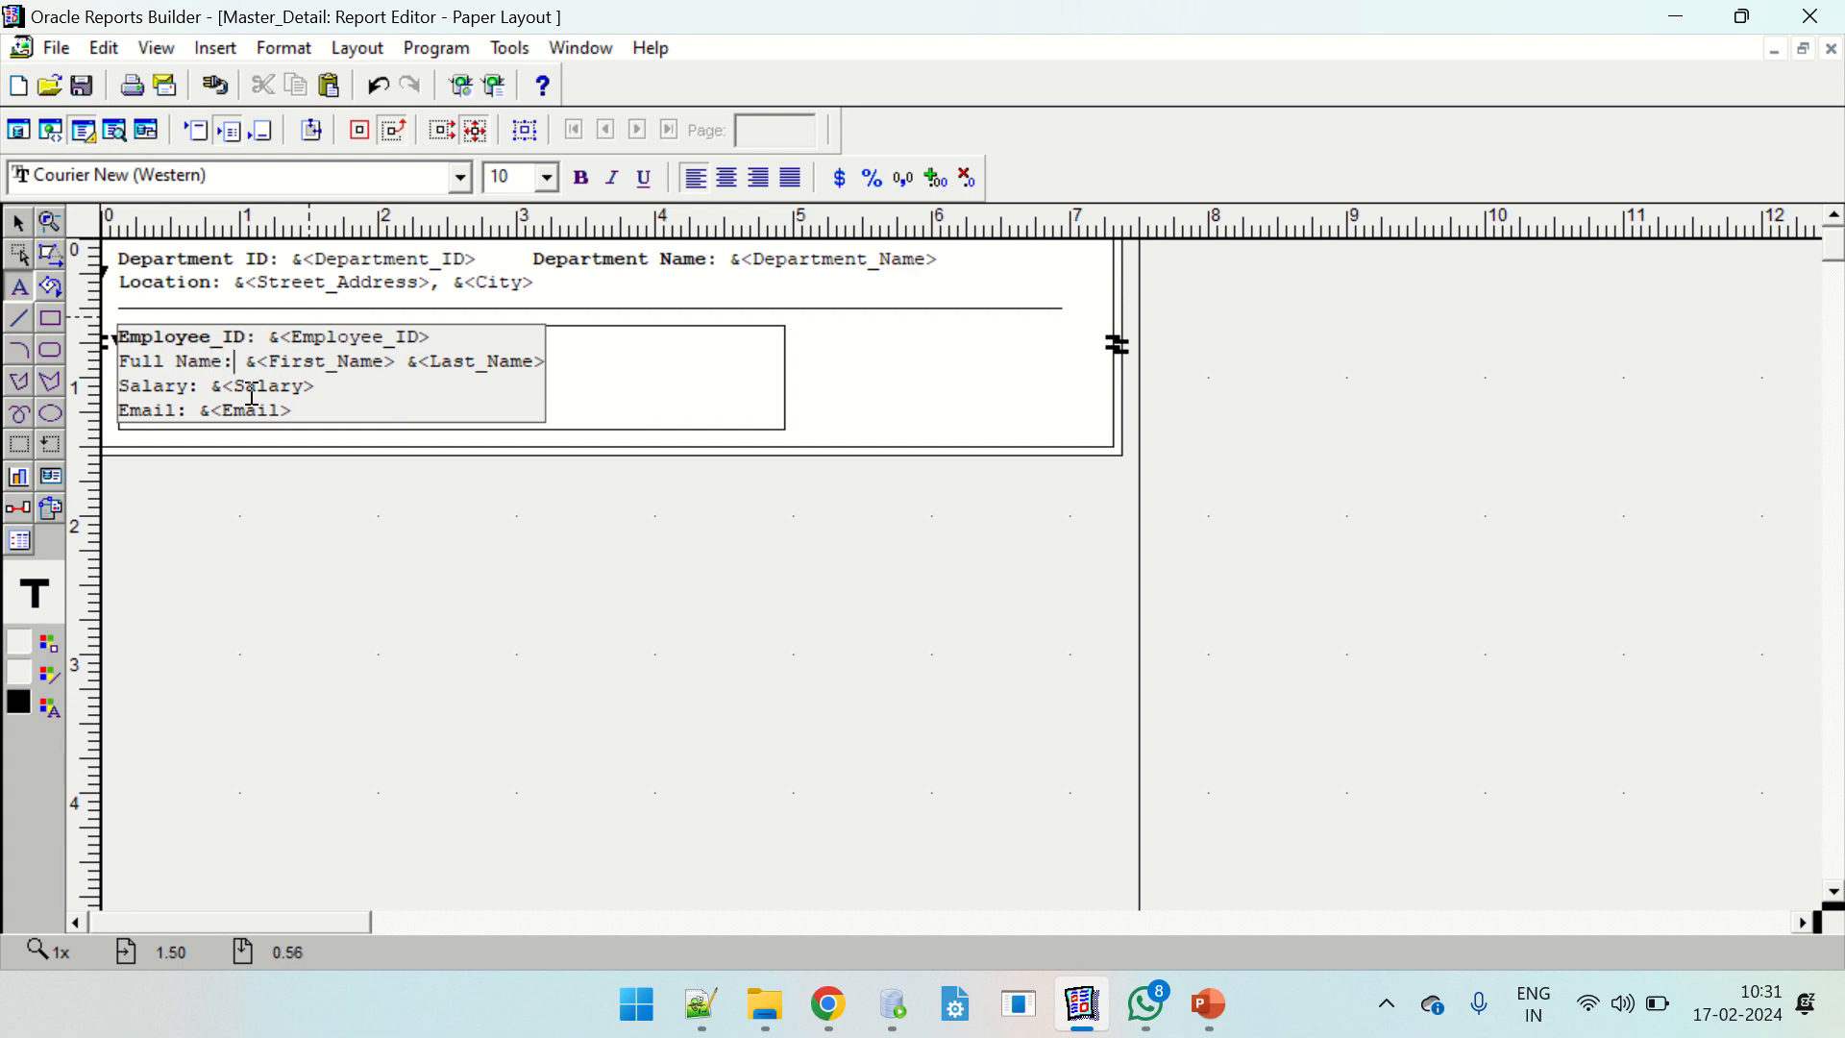
Make the Full Name:, Salary: and Email: labels in the employee text block bold.
left_click_drag(233, 363, 117, 411)
left_click(580, 178)
left_click(222, 388)
left_click(580, 178)
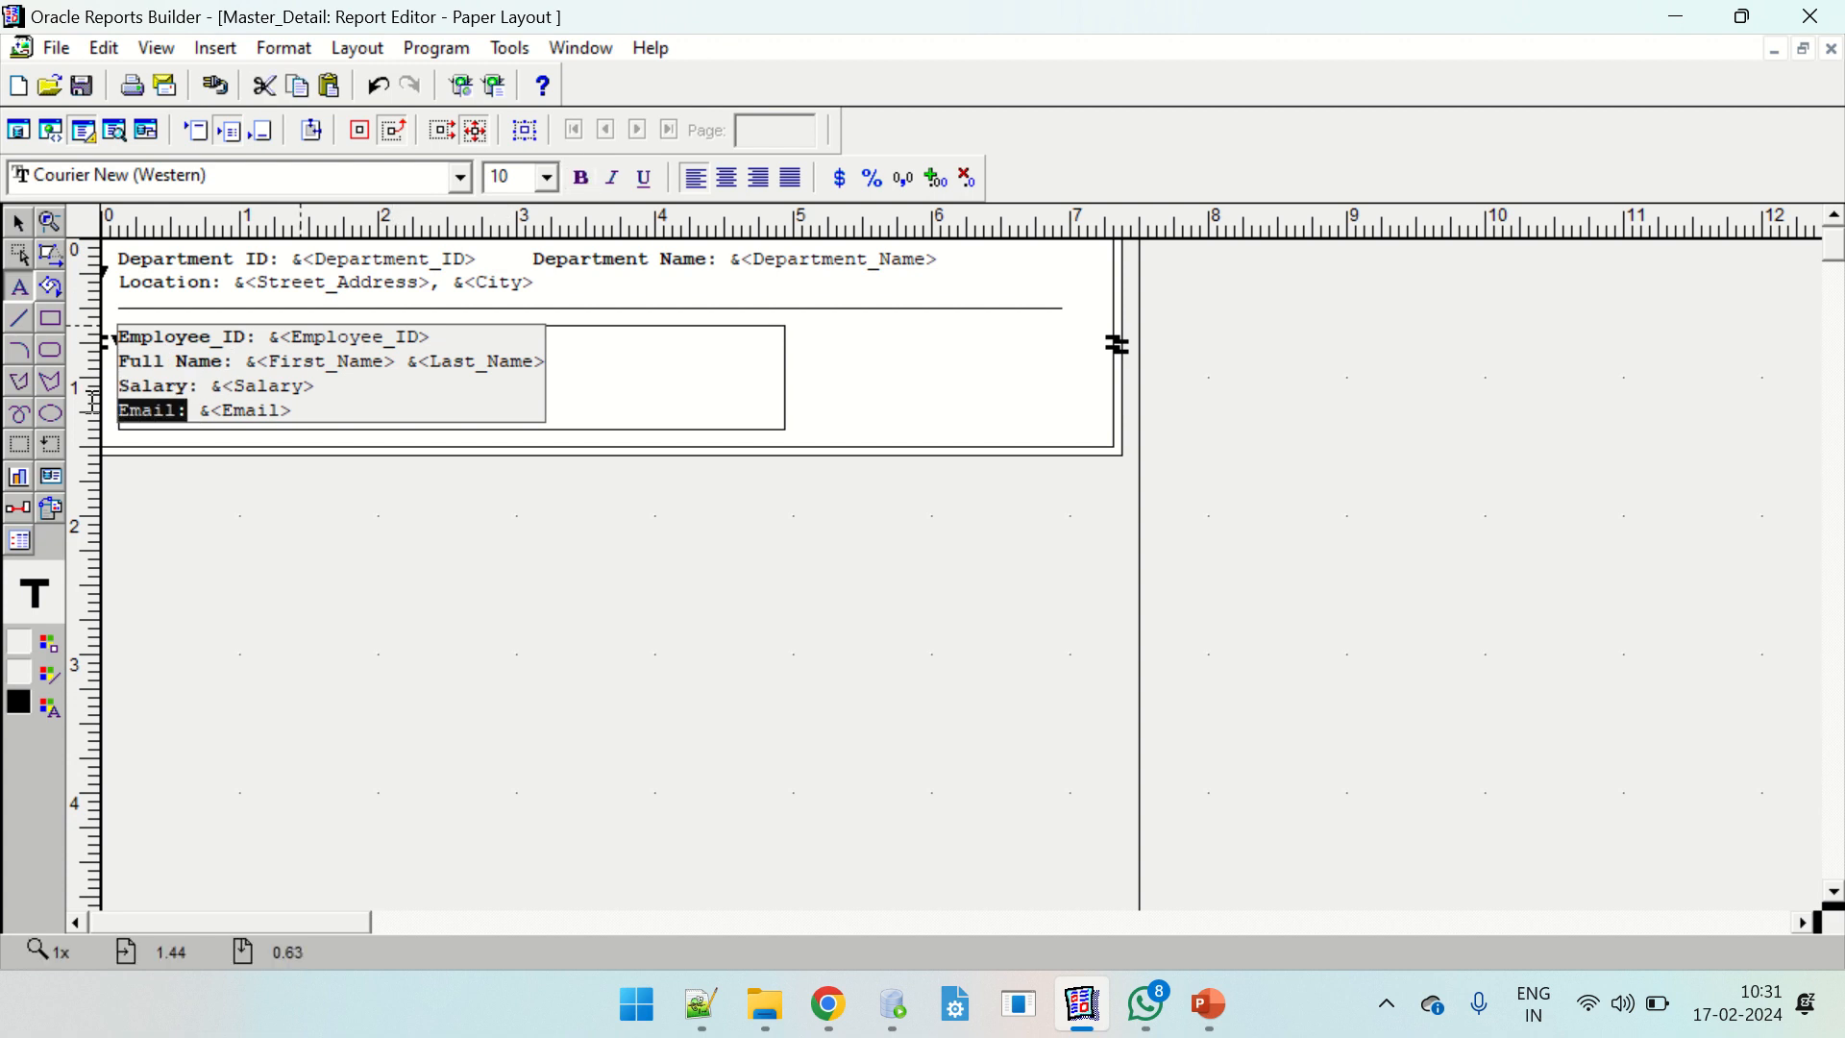
left_click(580, 178)
left_click(570, 549)
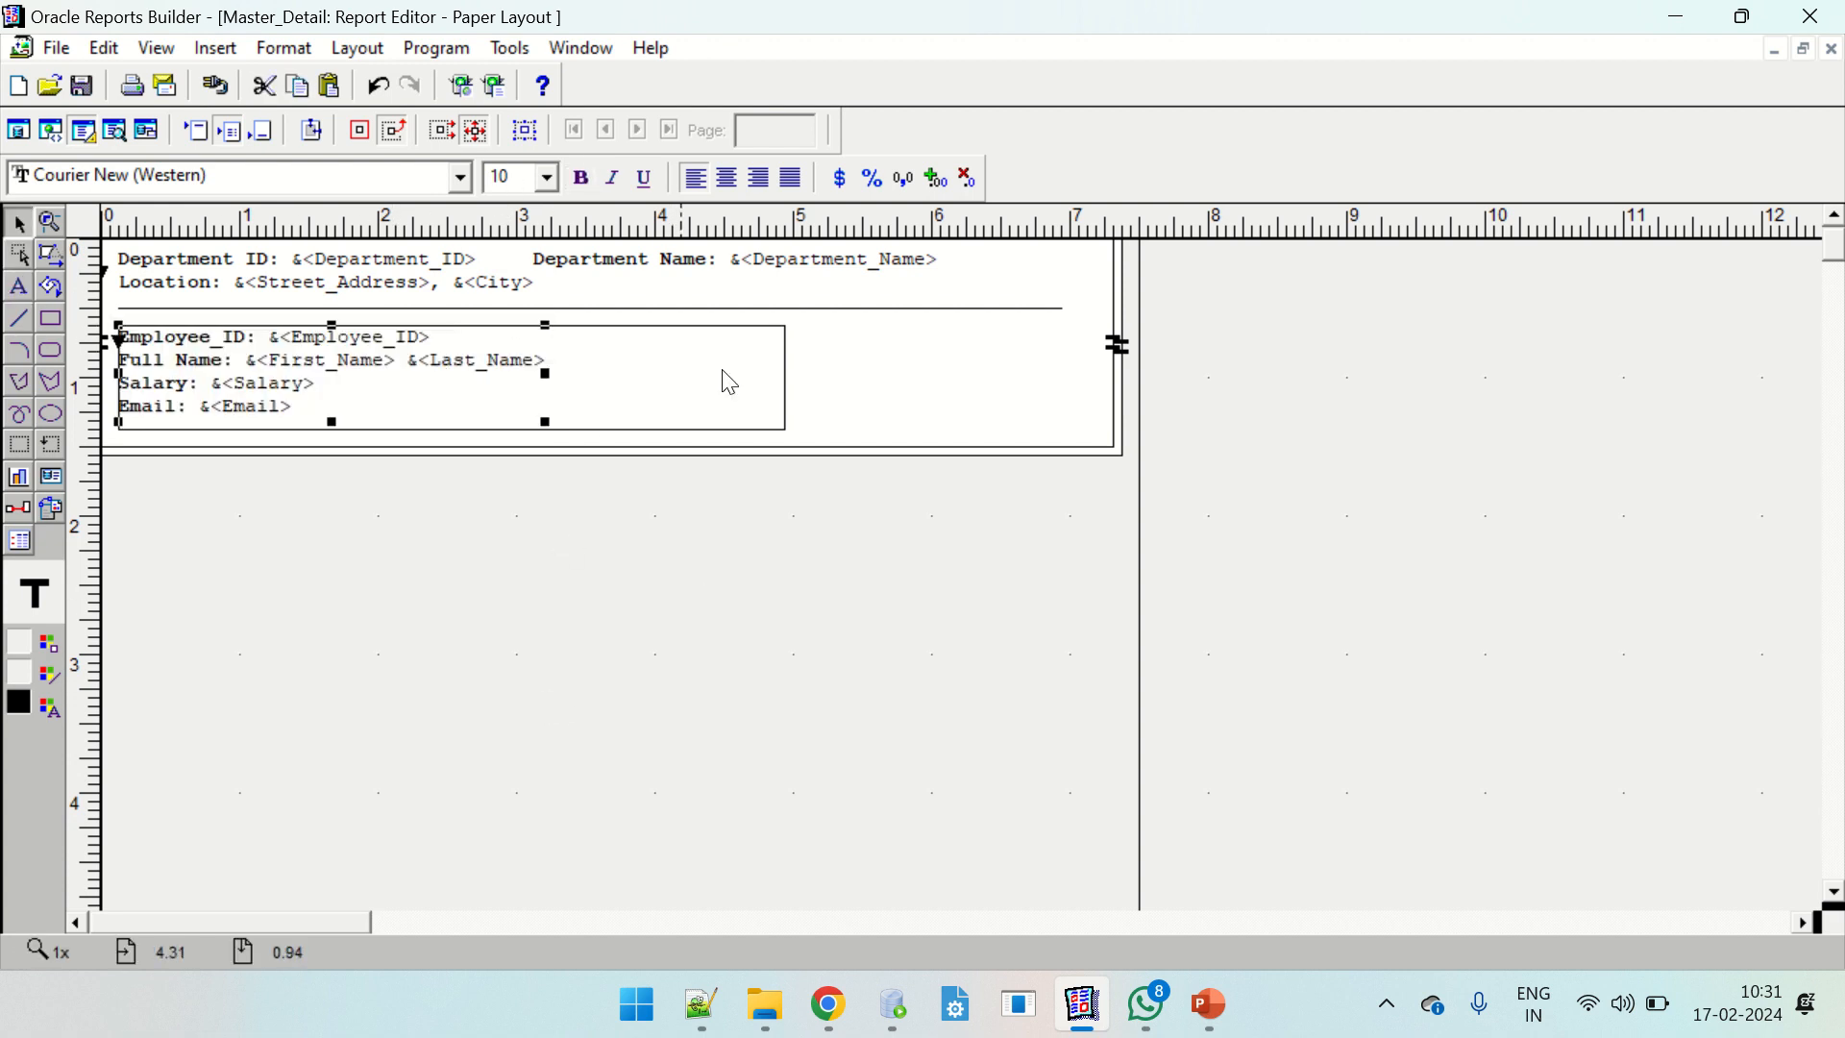
Show the report output in the Paper Design view and check the label formatting and header line.
left_click(699, 516)
left_click(123, 133)
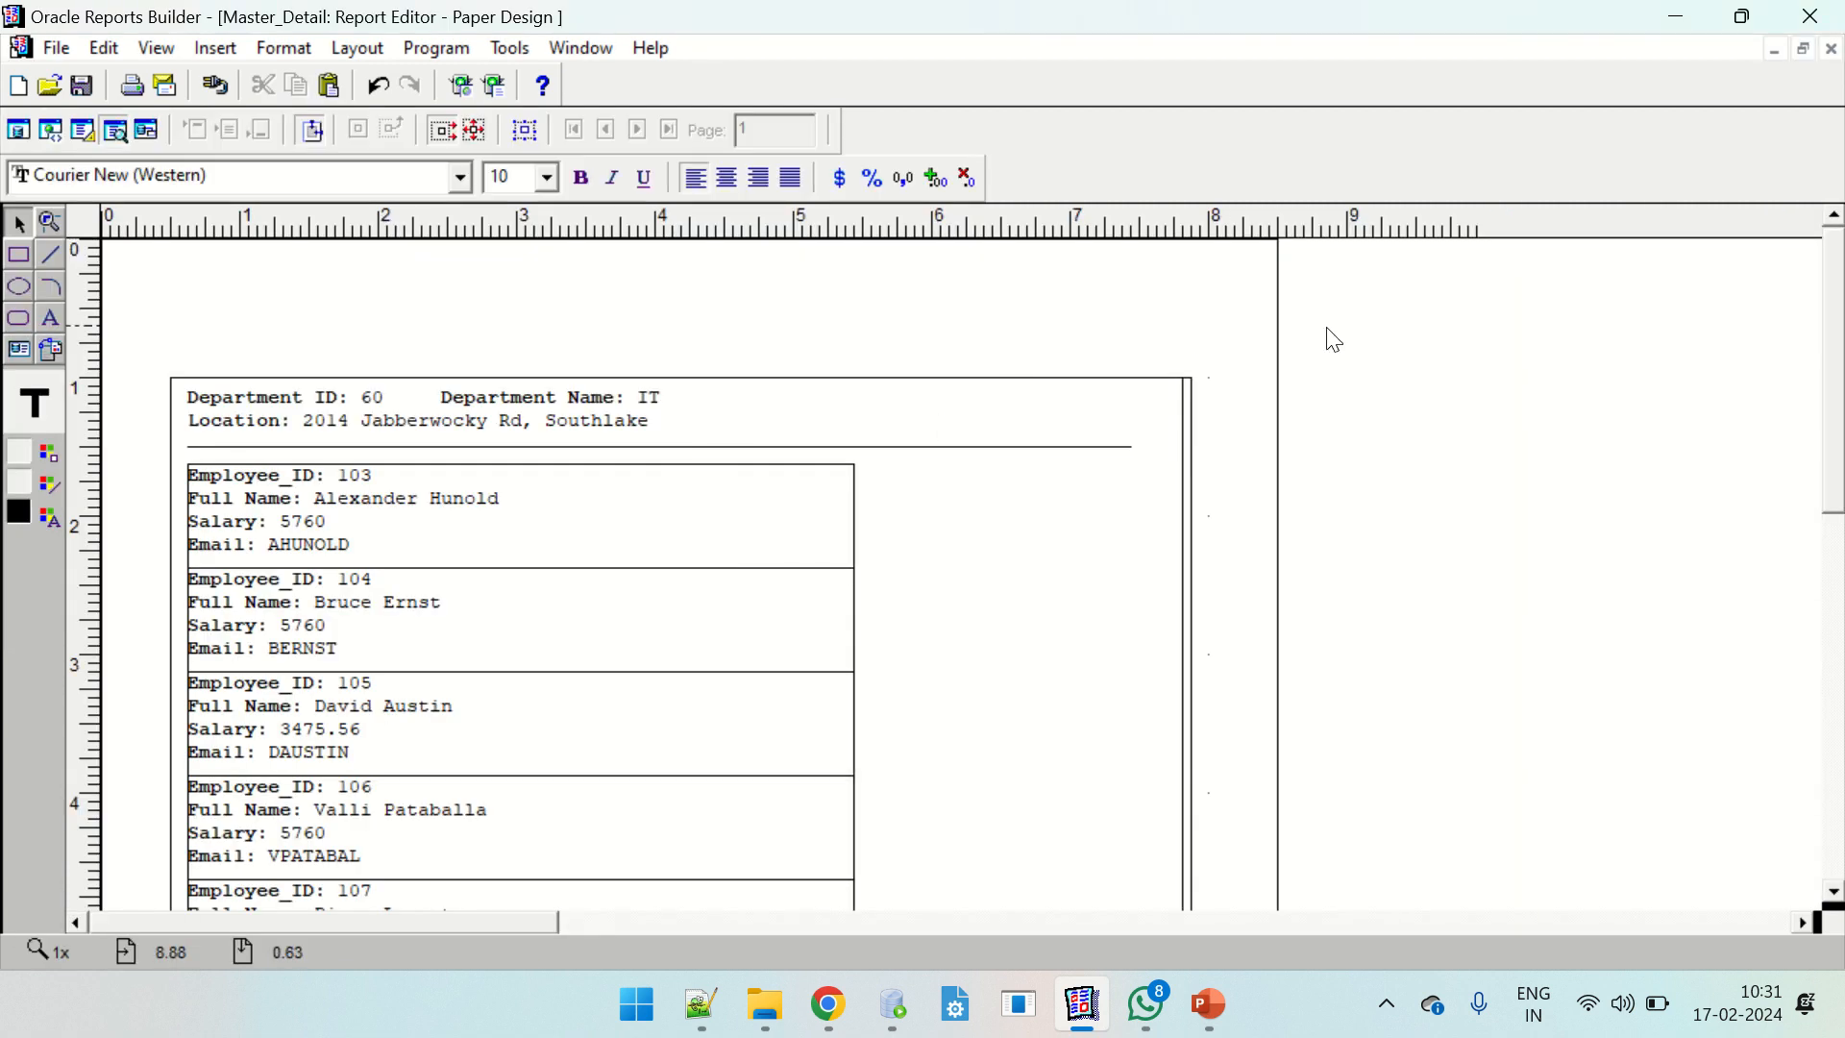
scroll(1836, 332, "down", 2)
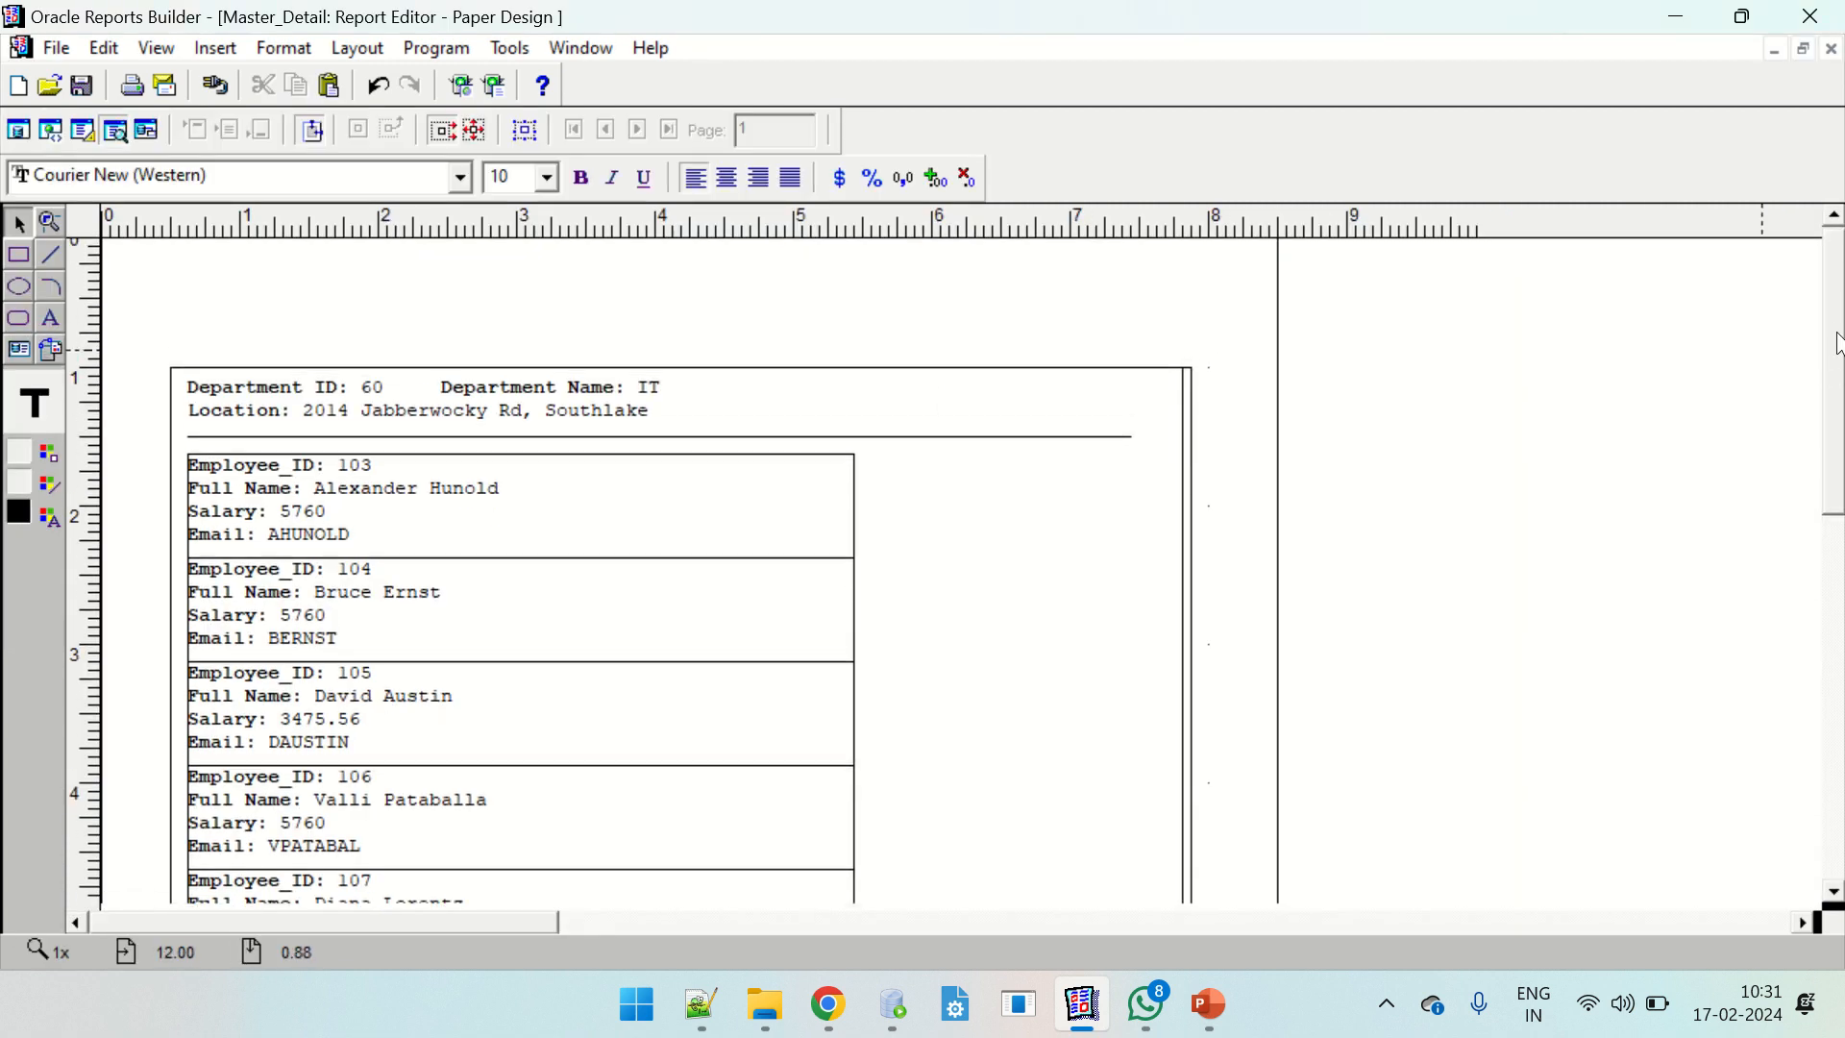
Widen the employee repeating frame in the Paper Layout so its right edge lines up with the end of the header separator line.
left_click(854, 452)
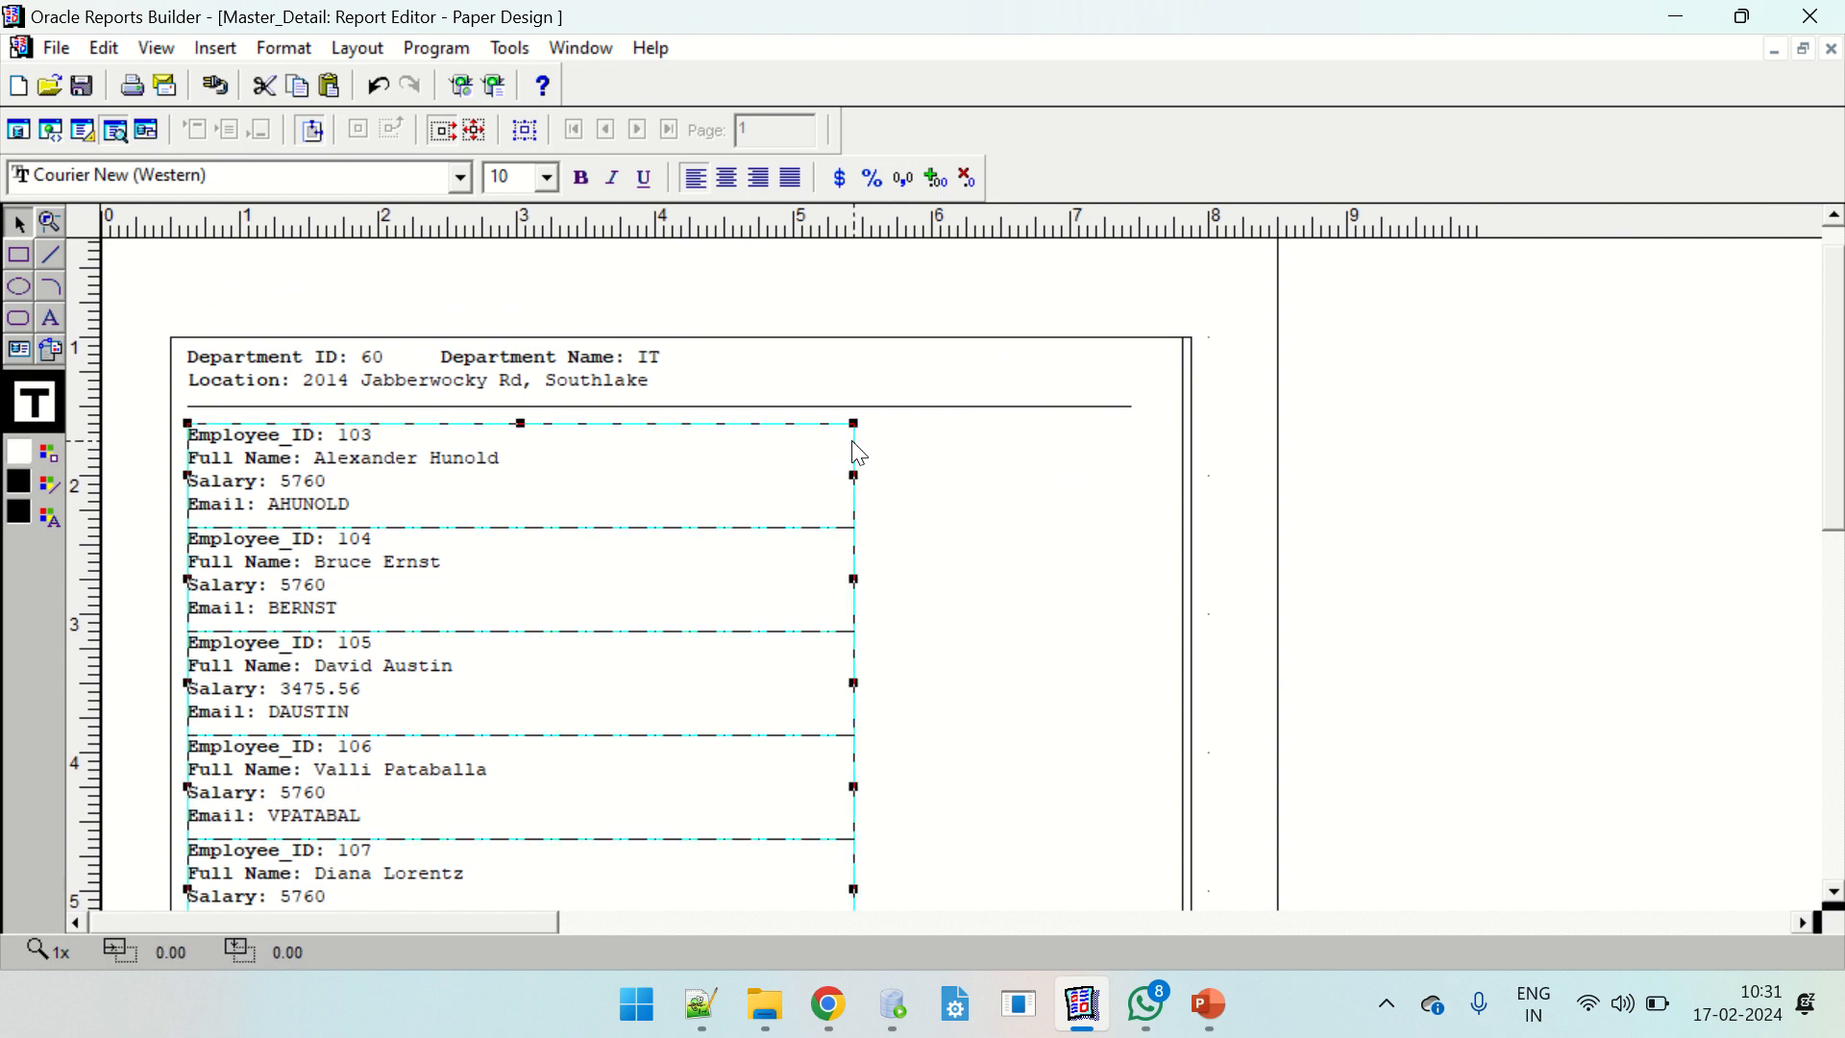
left_click(976, 469)
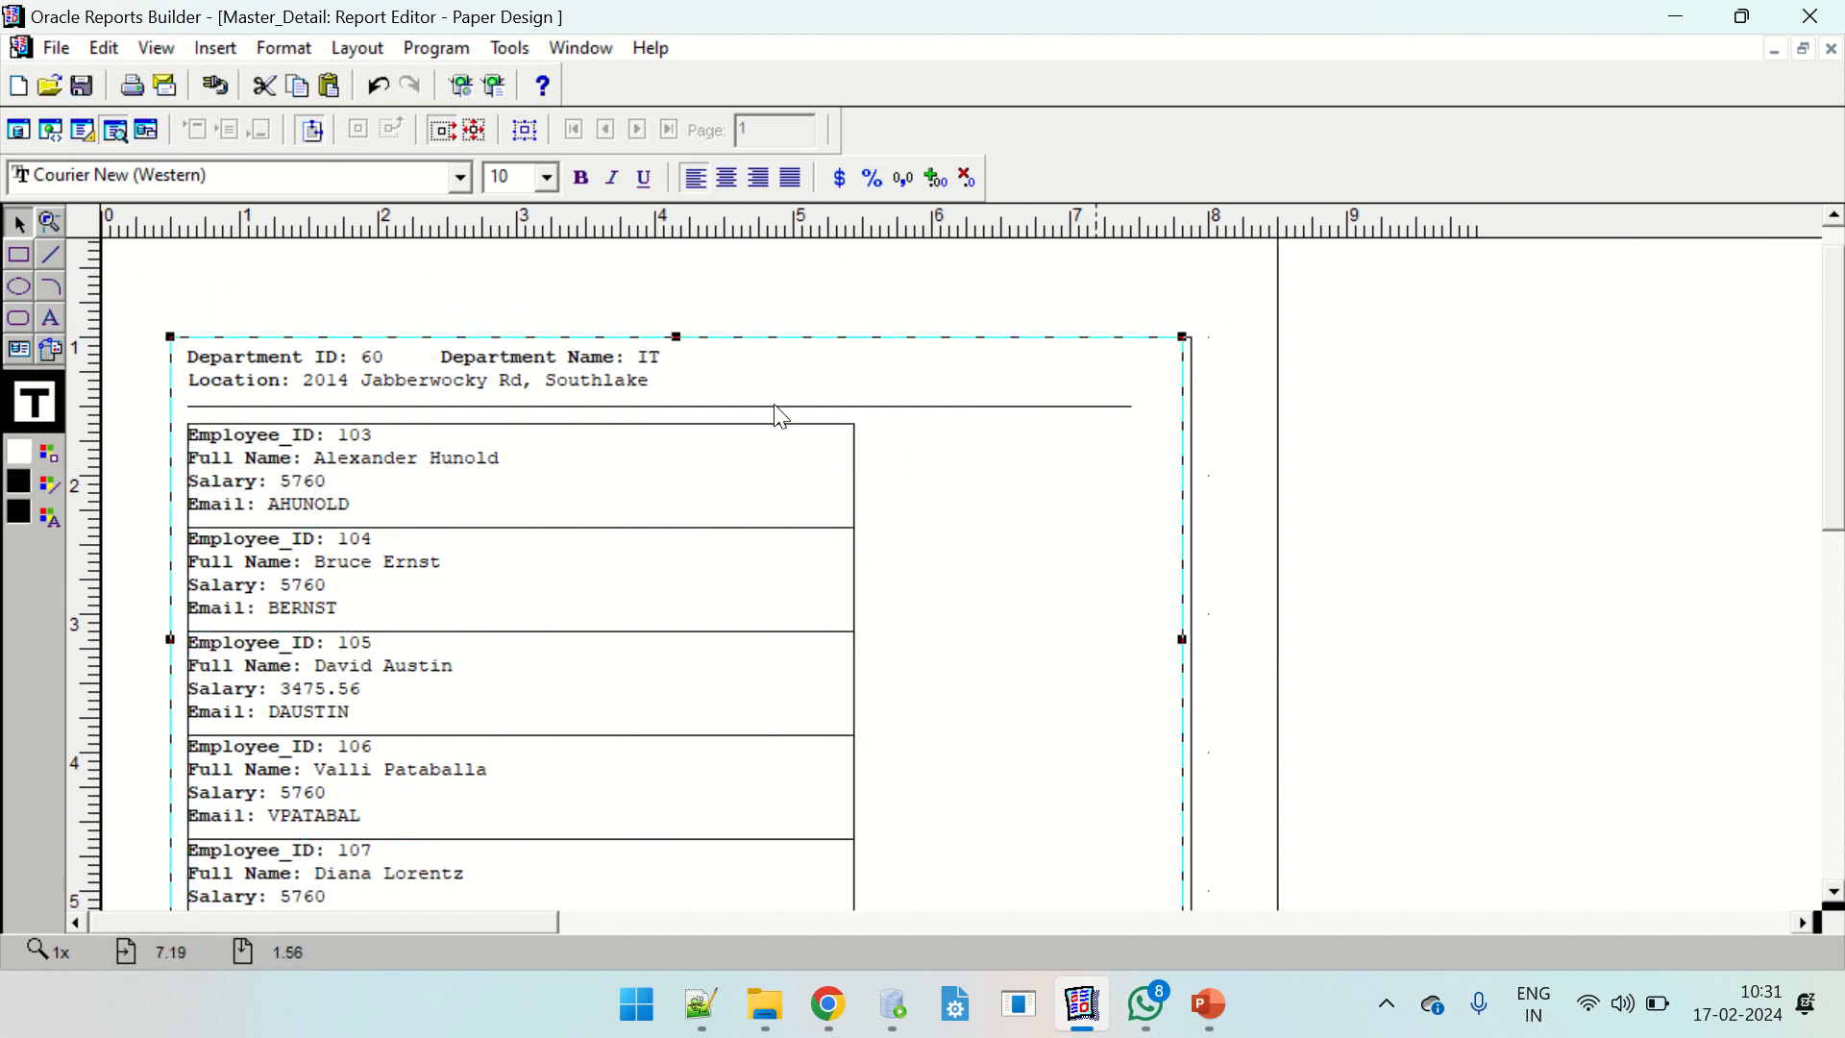
left_click(523, 299)
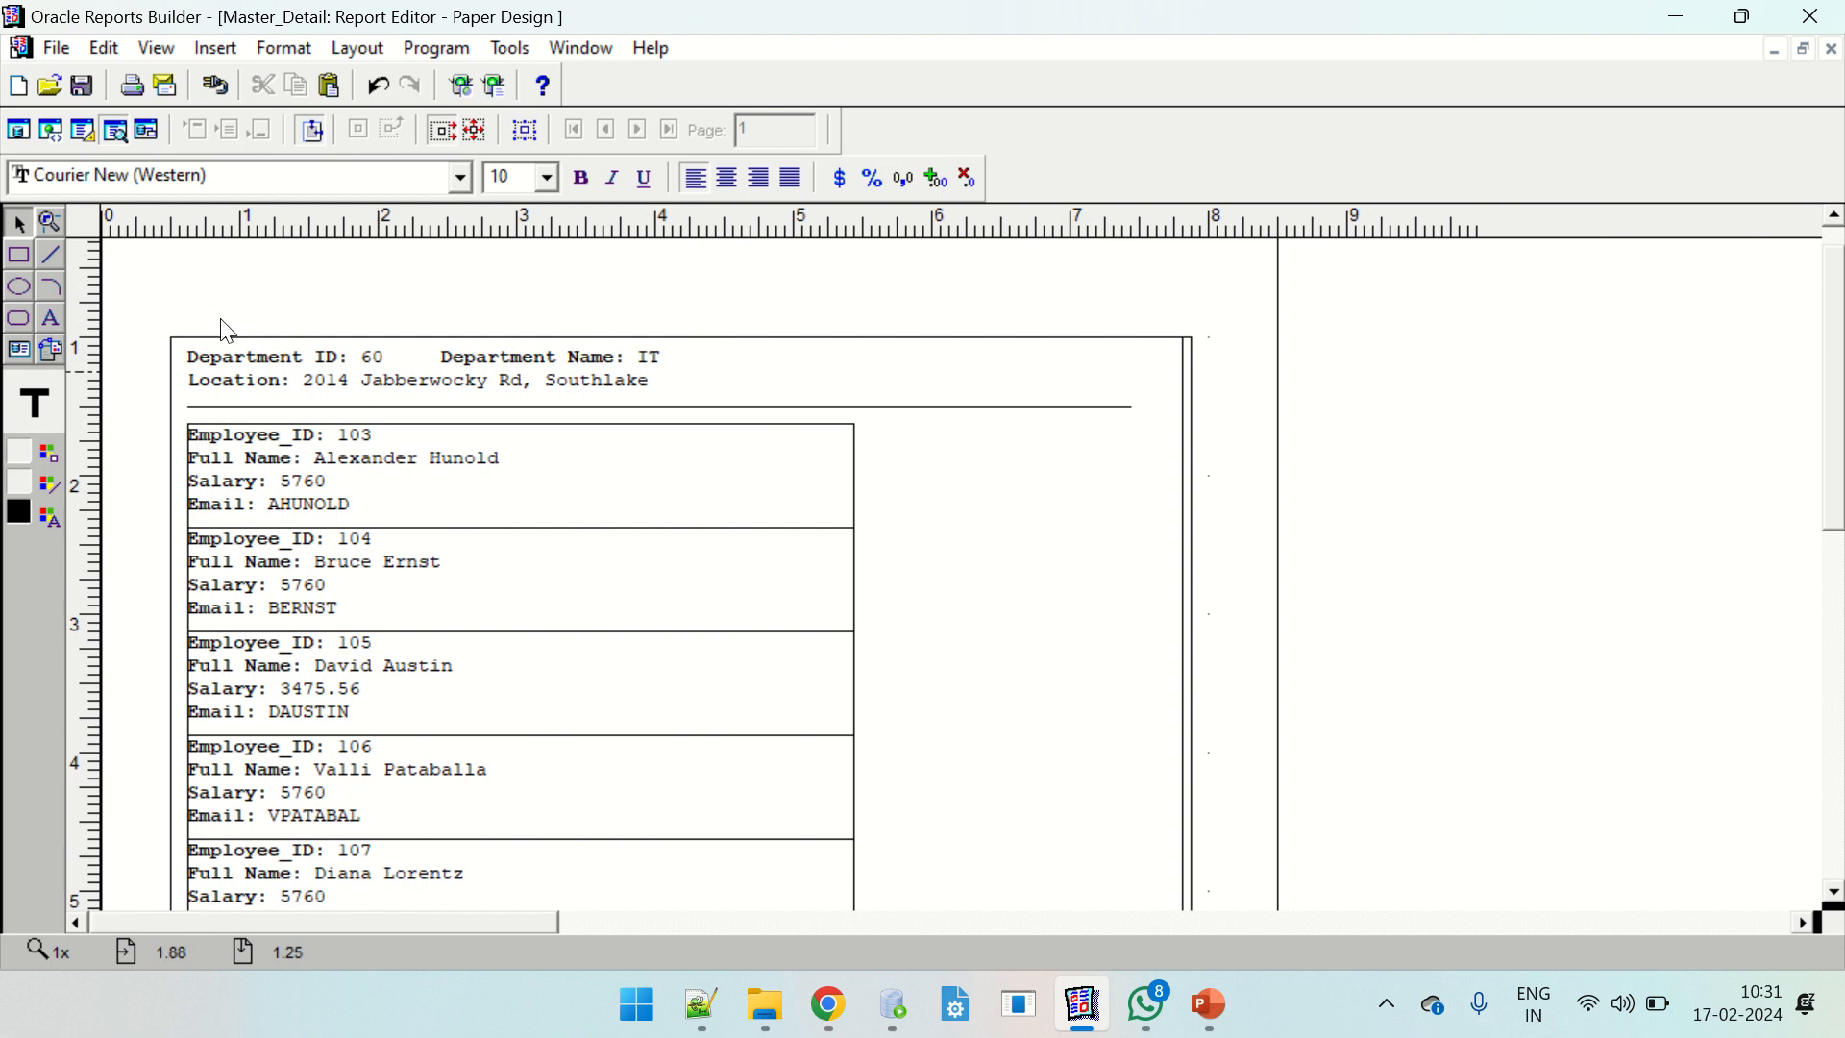
left_click(82, 129)
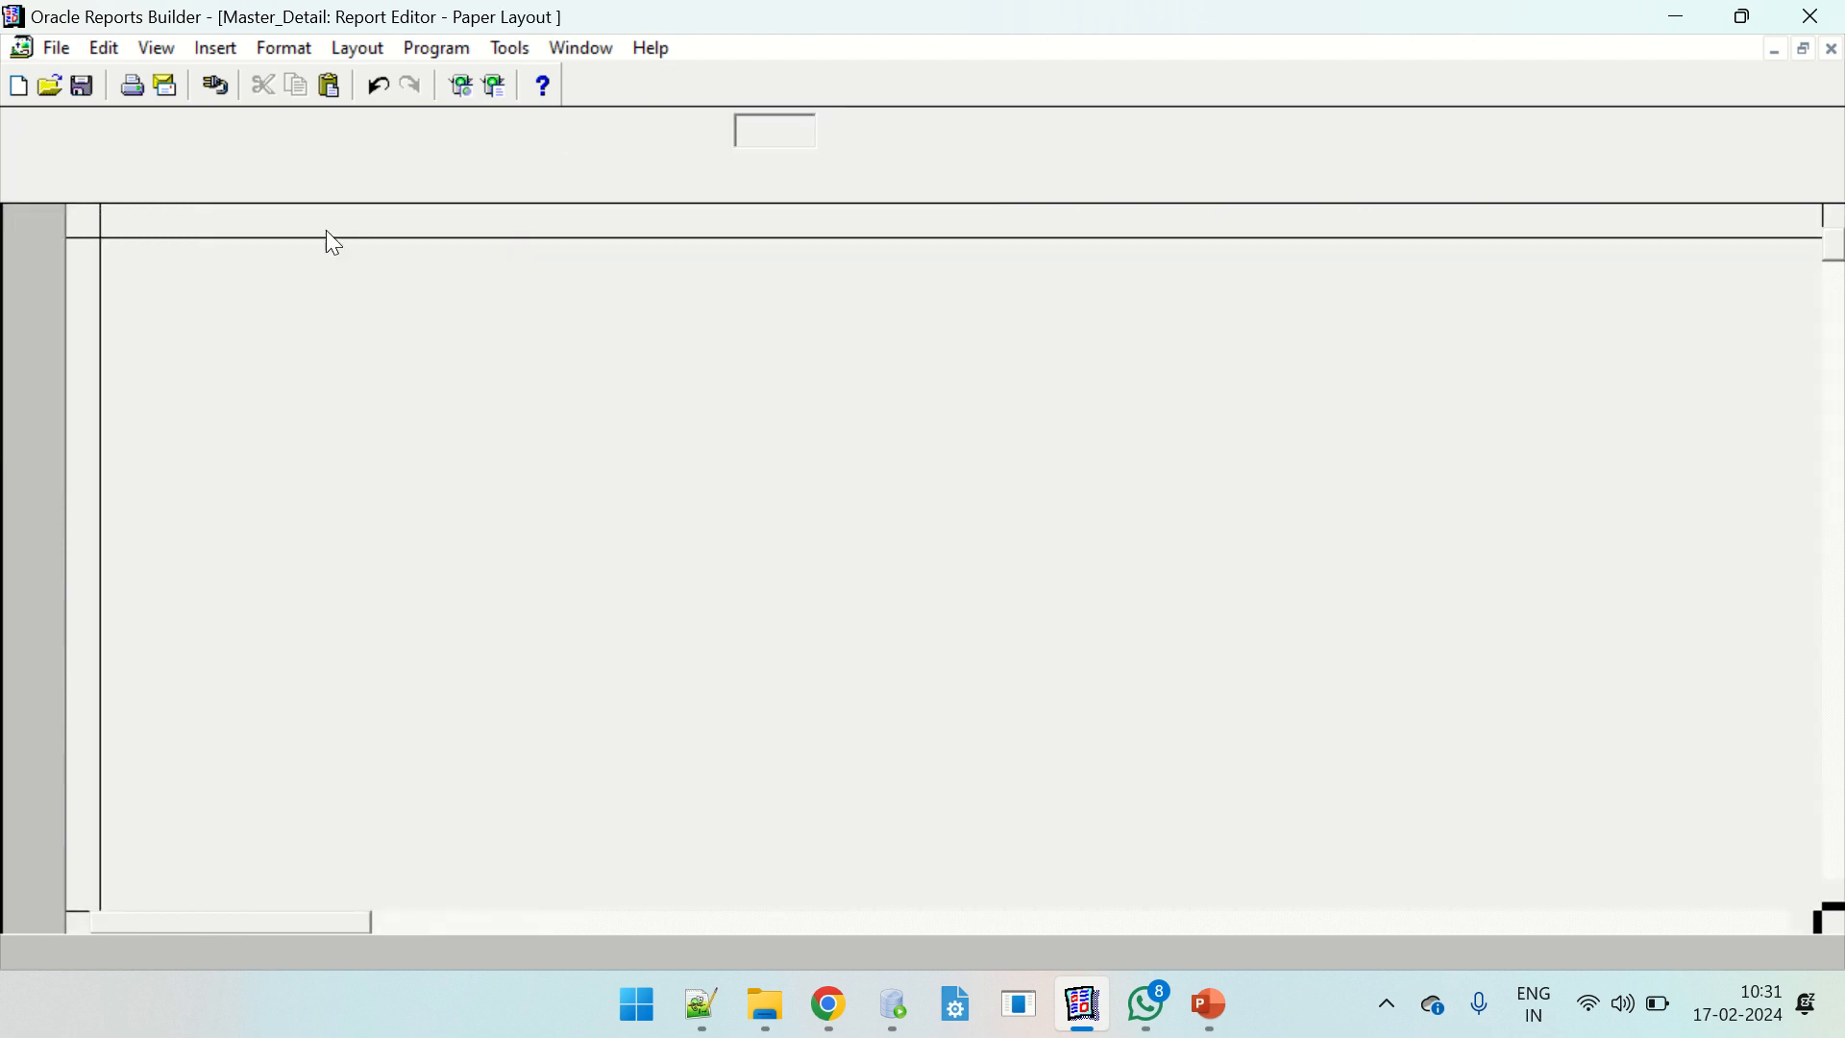
left_click(770, 382)
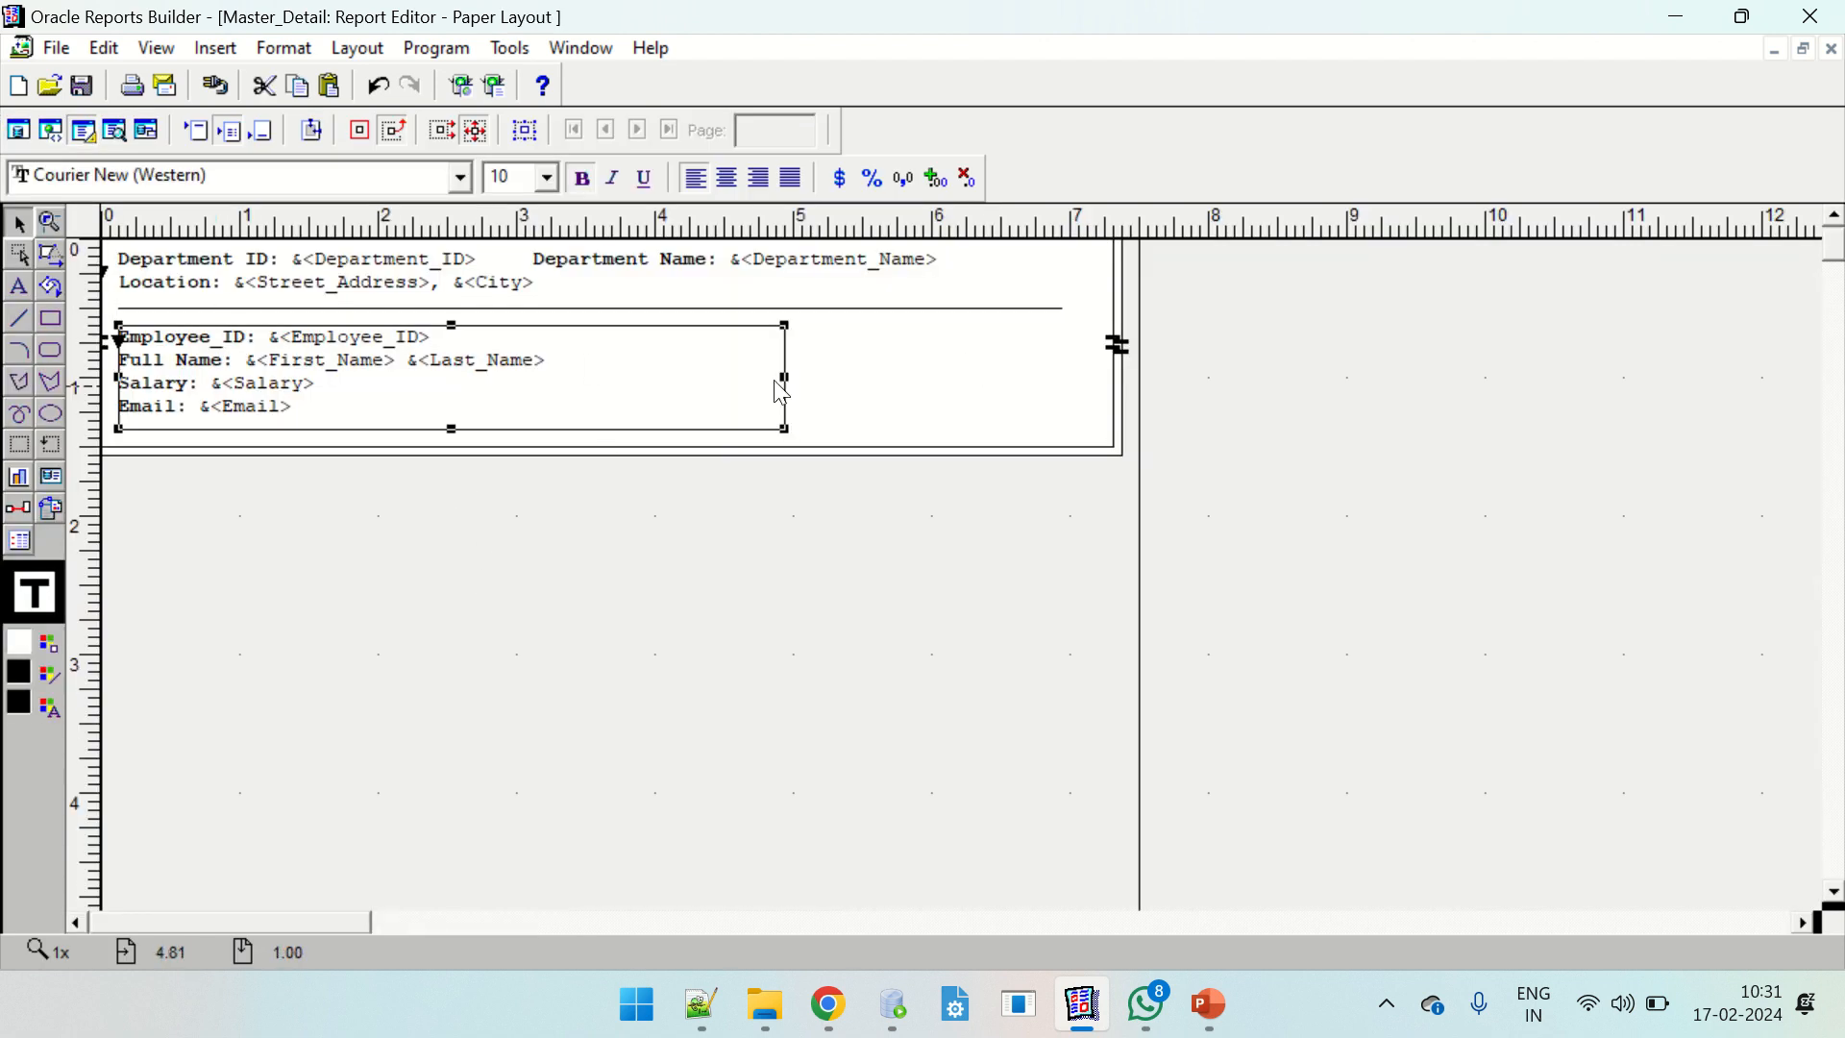
left_click_drag(784, 377, 1062, 377)
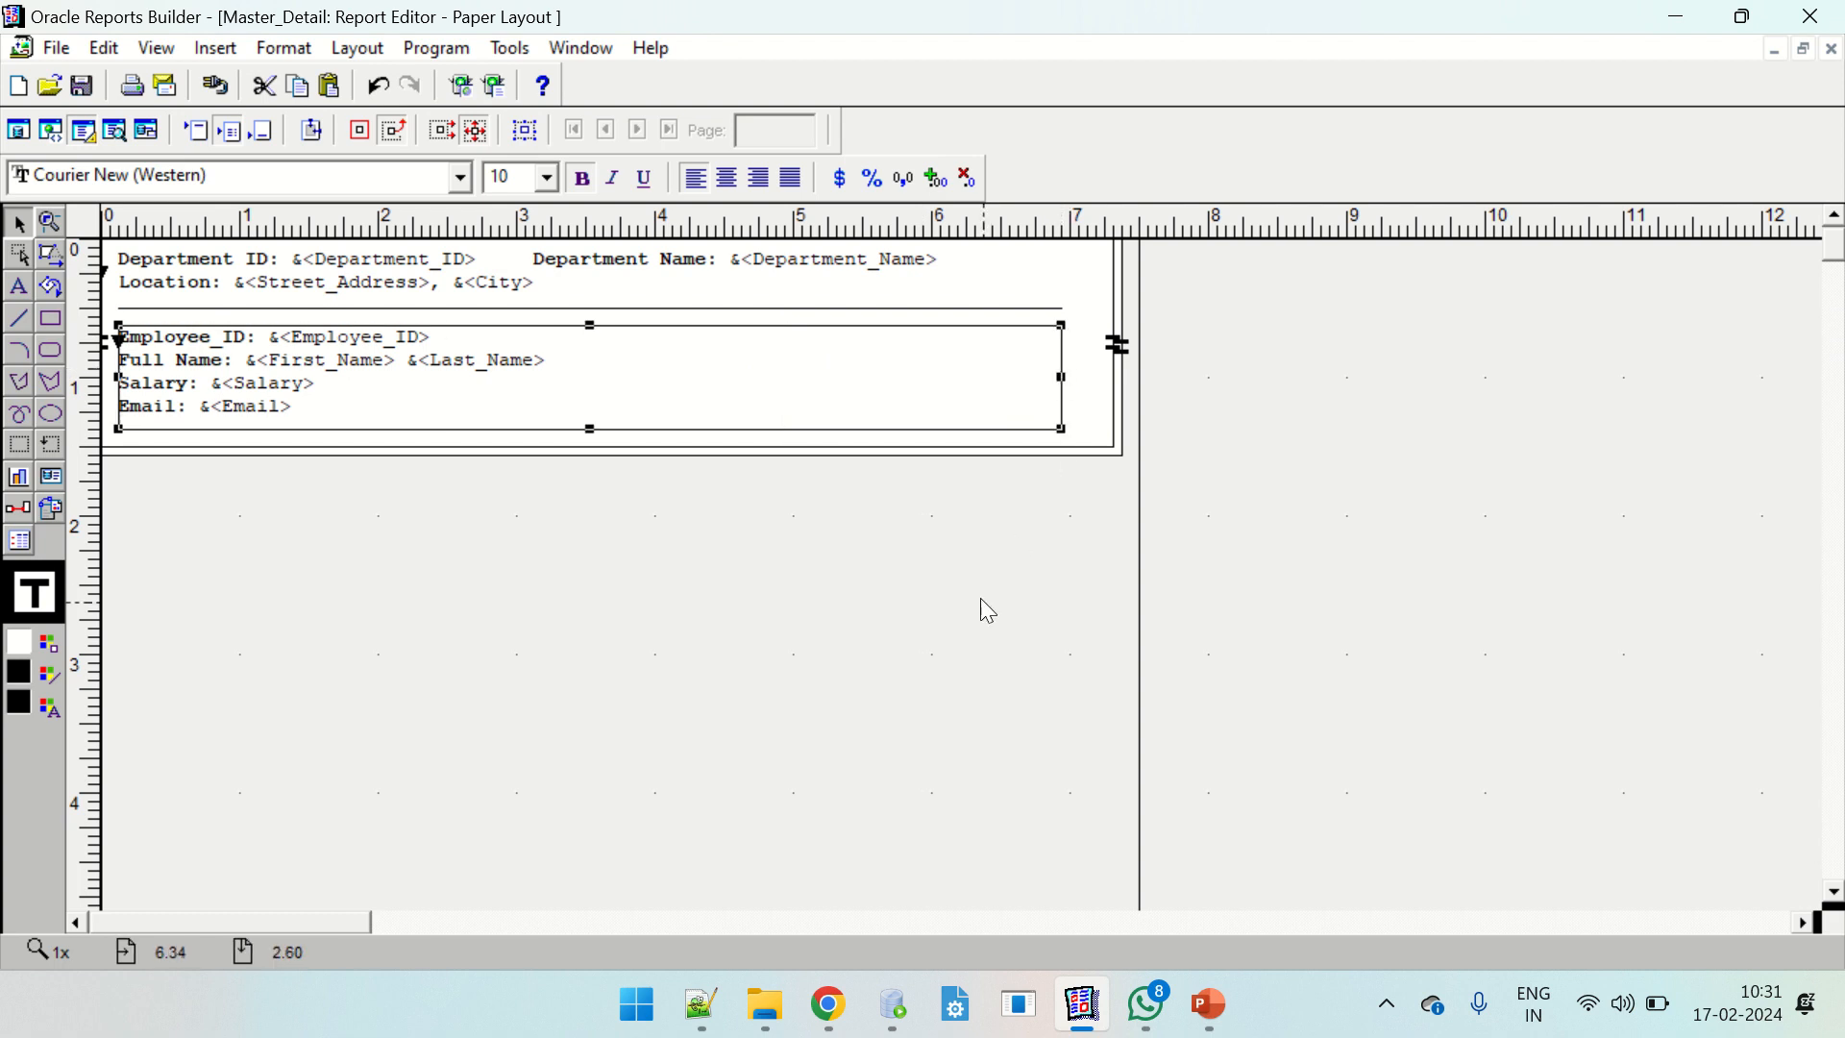
Replace the separator line with a rectangle about 6.9 inches wide around the department header, aligned with the employee frame's left edge.
left_click(242, 285)
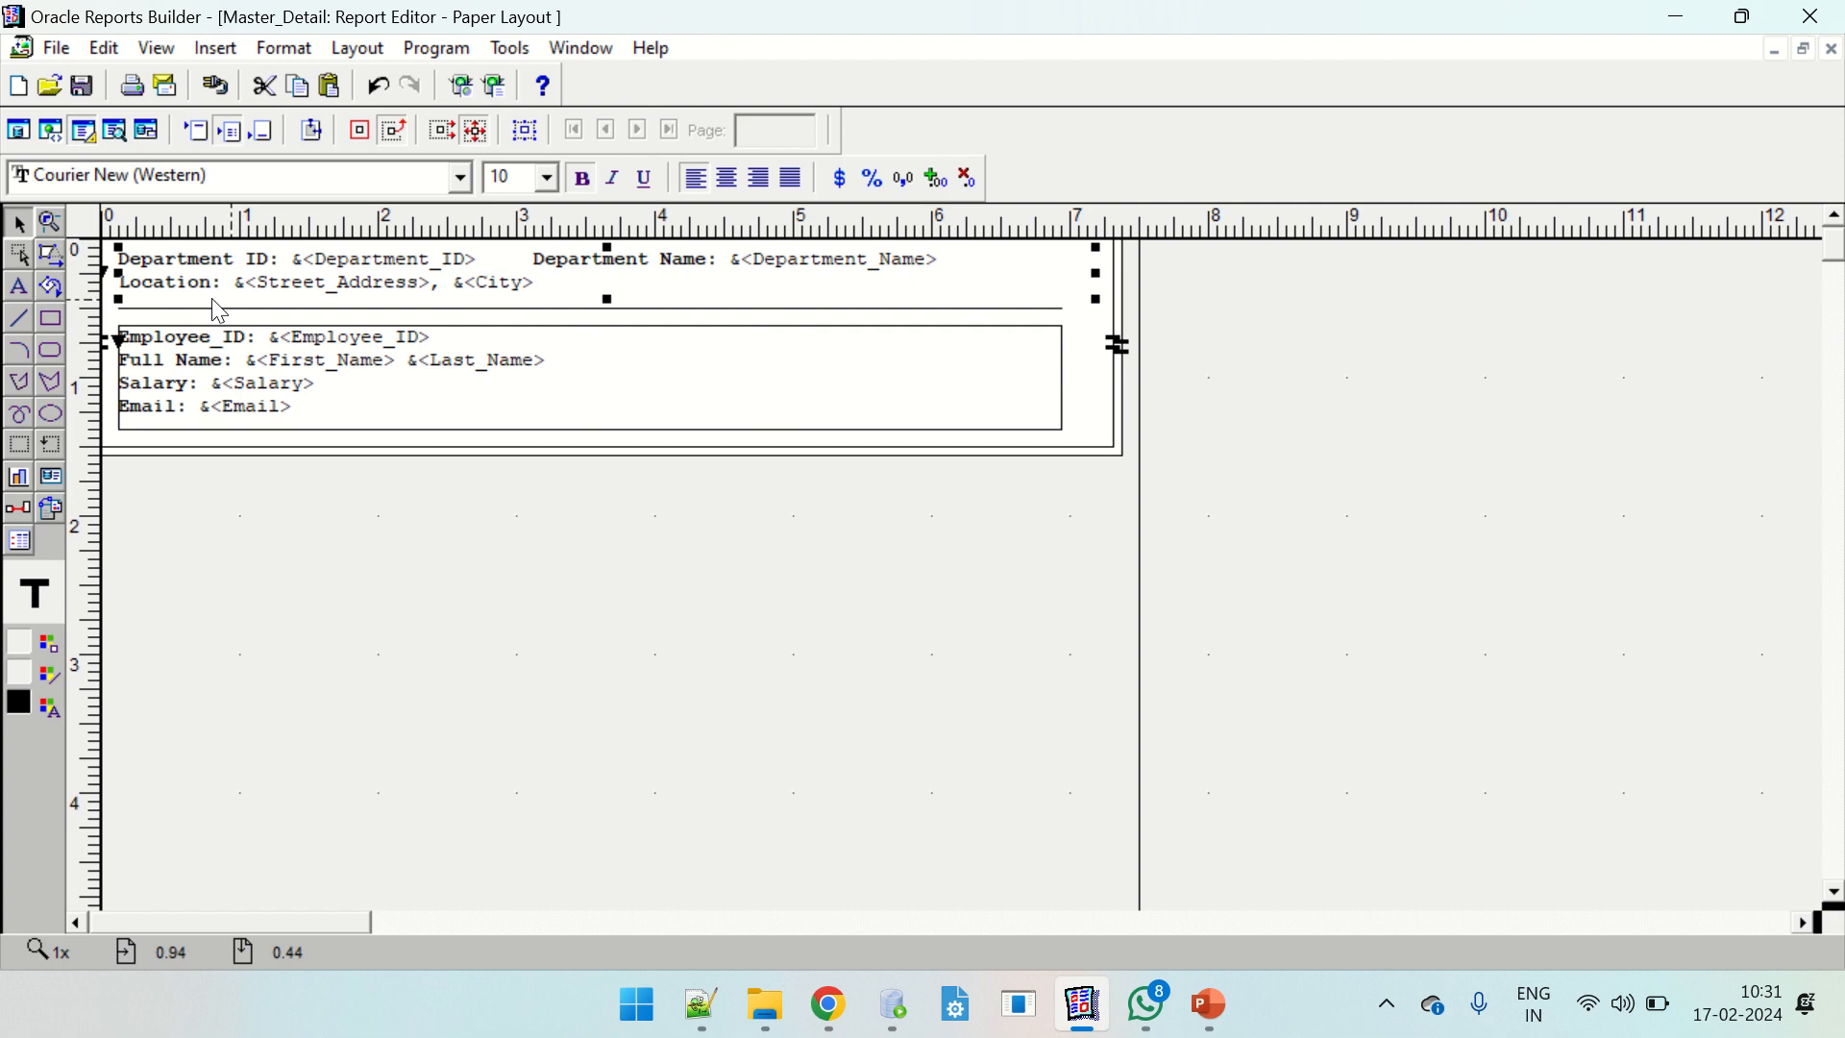
left_click(138, 309)
key("Delete")
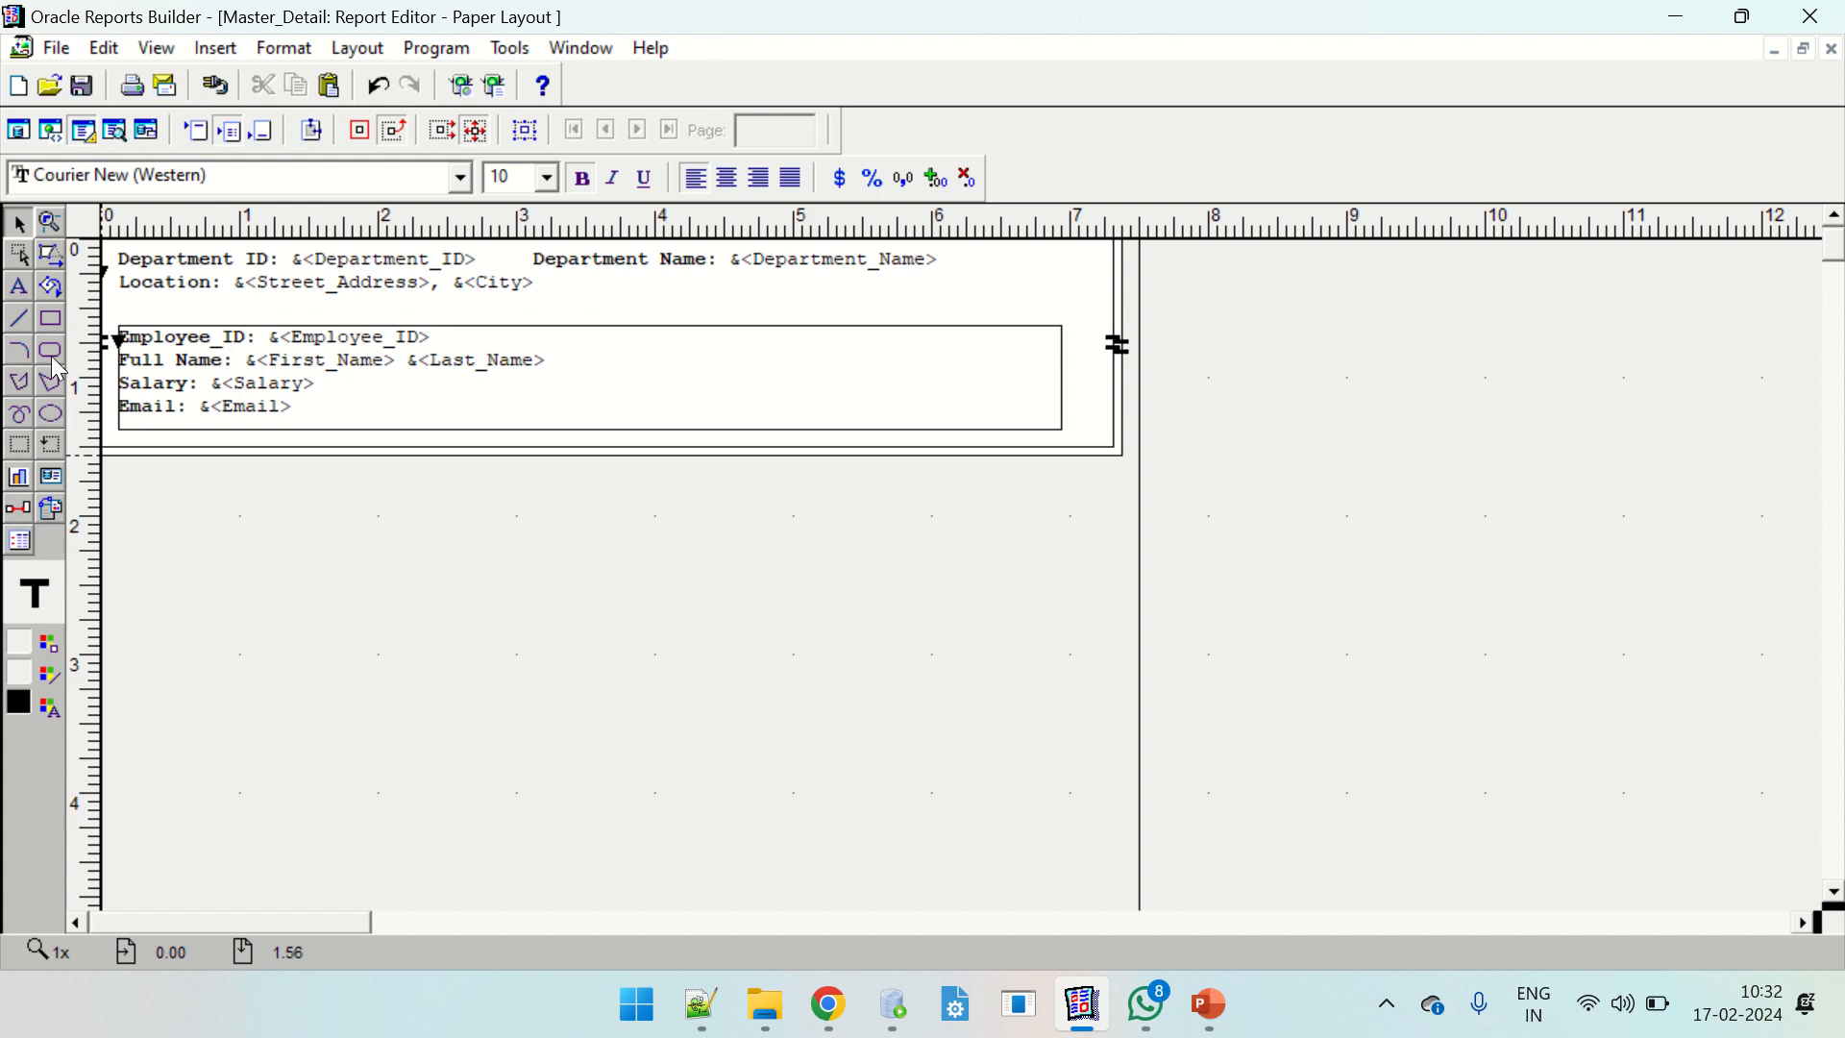
left_click(53, 322)
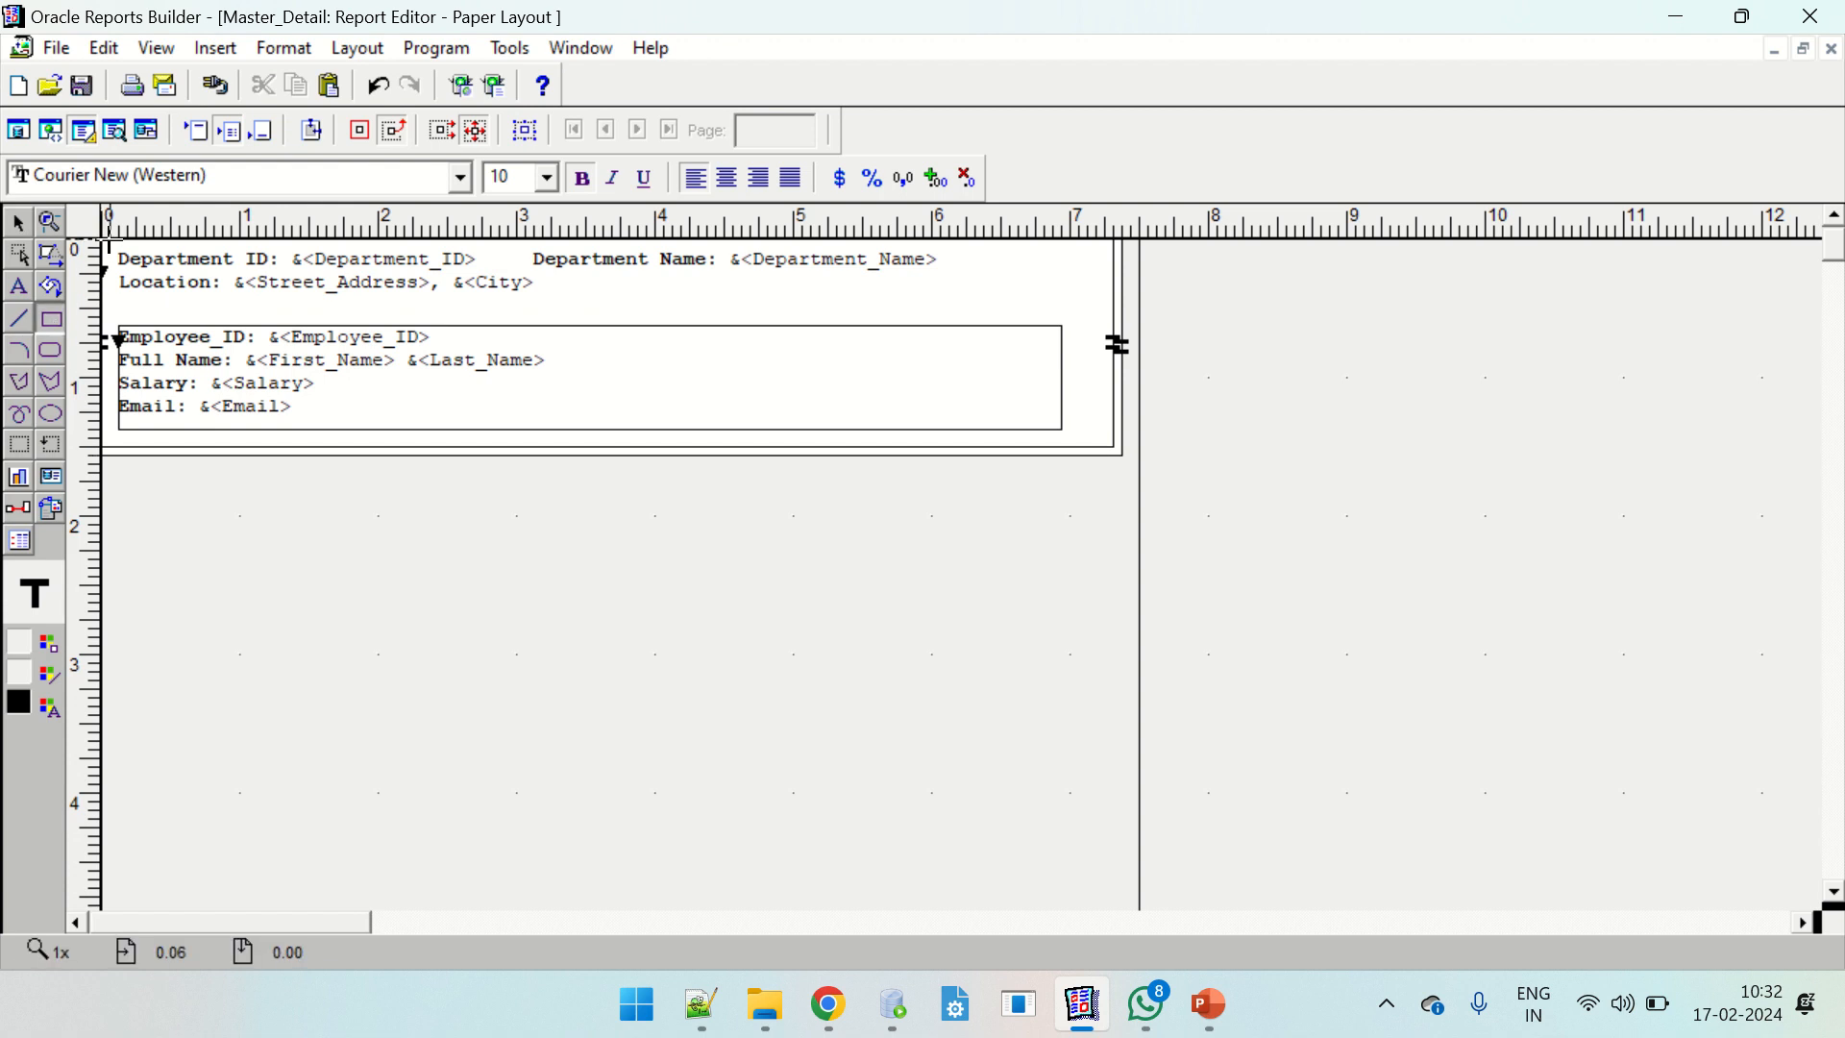
left_click_drag(109, 240, 1058, 318)
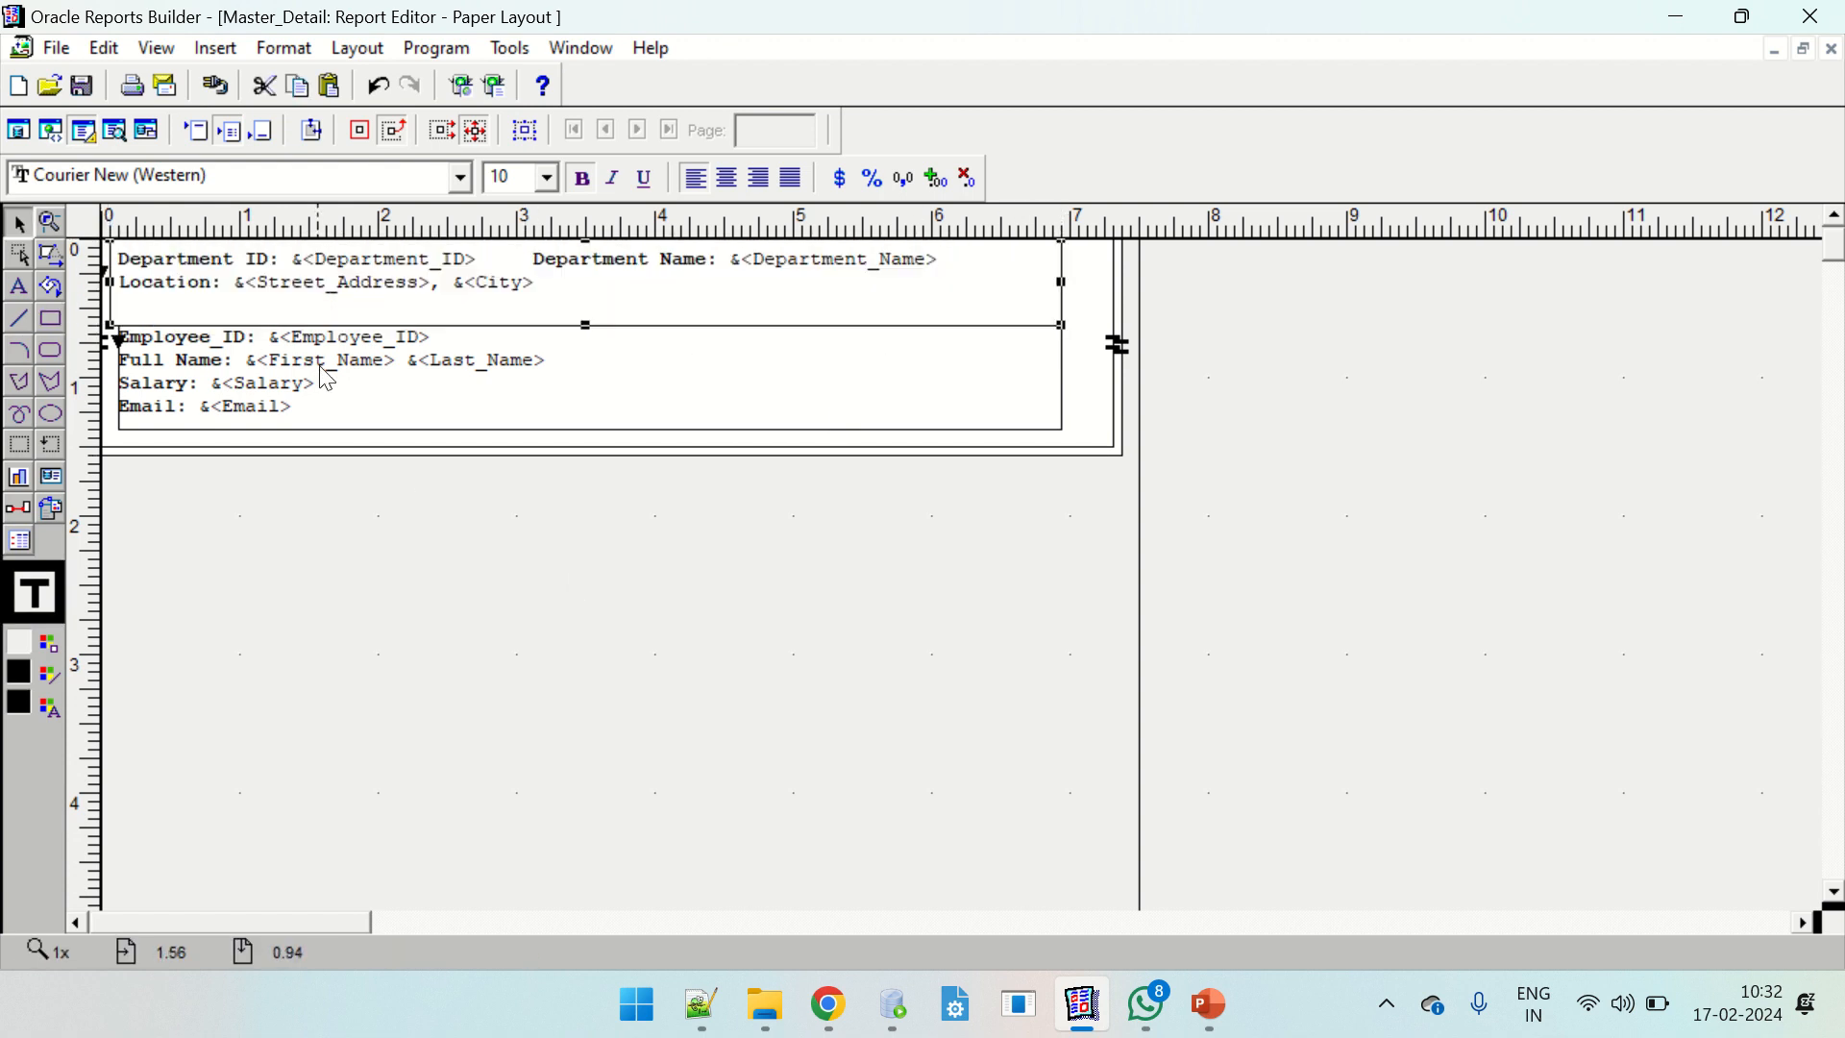
key("Right")
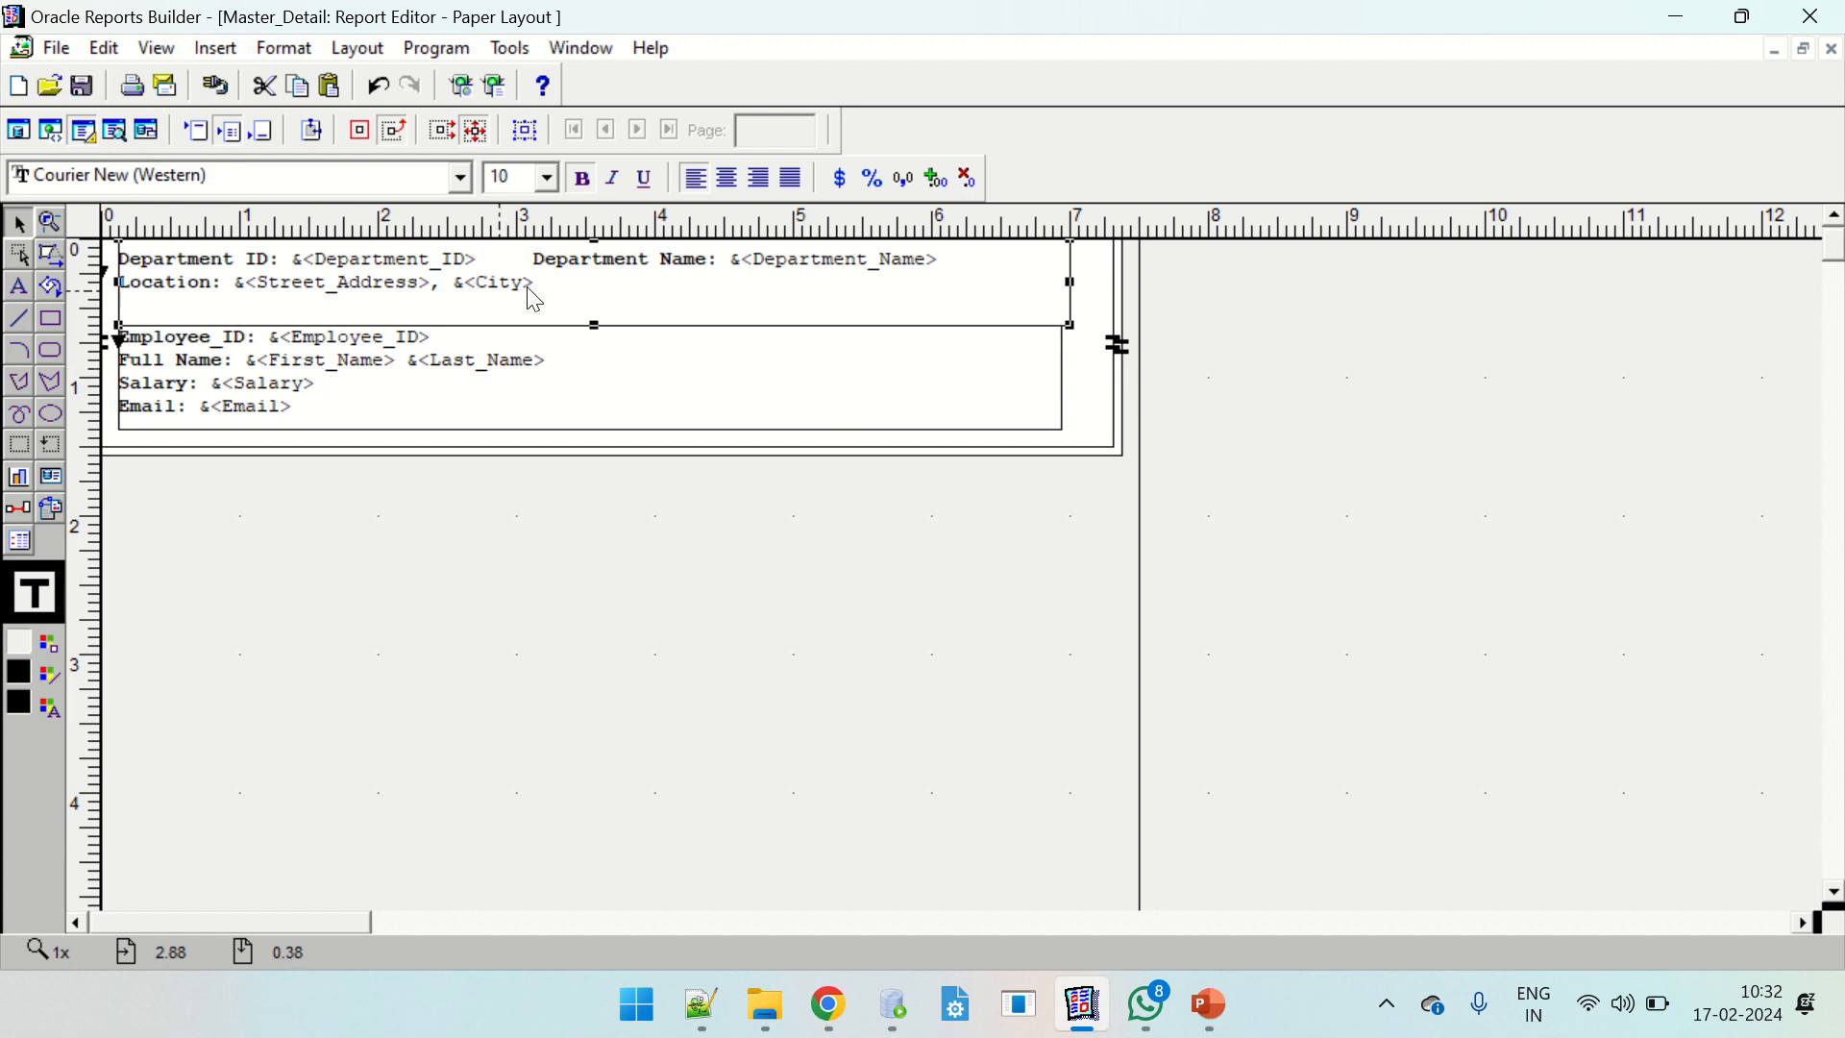
left_click(740, 661)
Extend the employee frame's right edge to match the right edge of the department header rectangle.
left_click(853, 379)
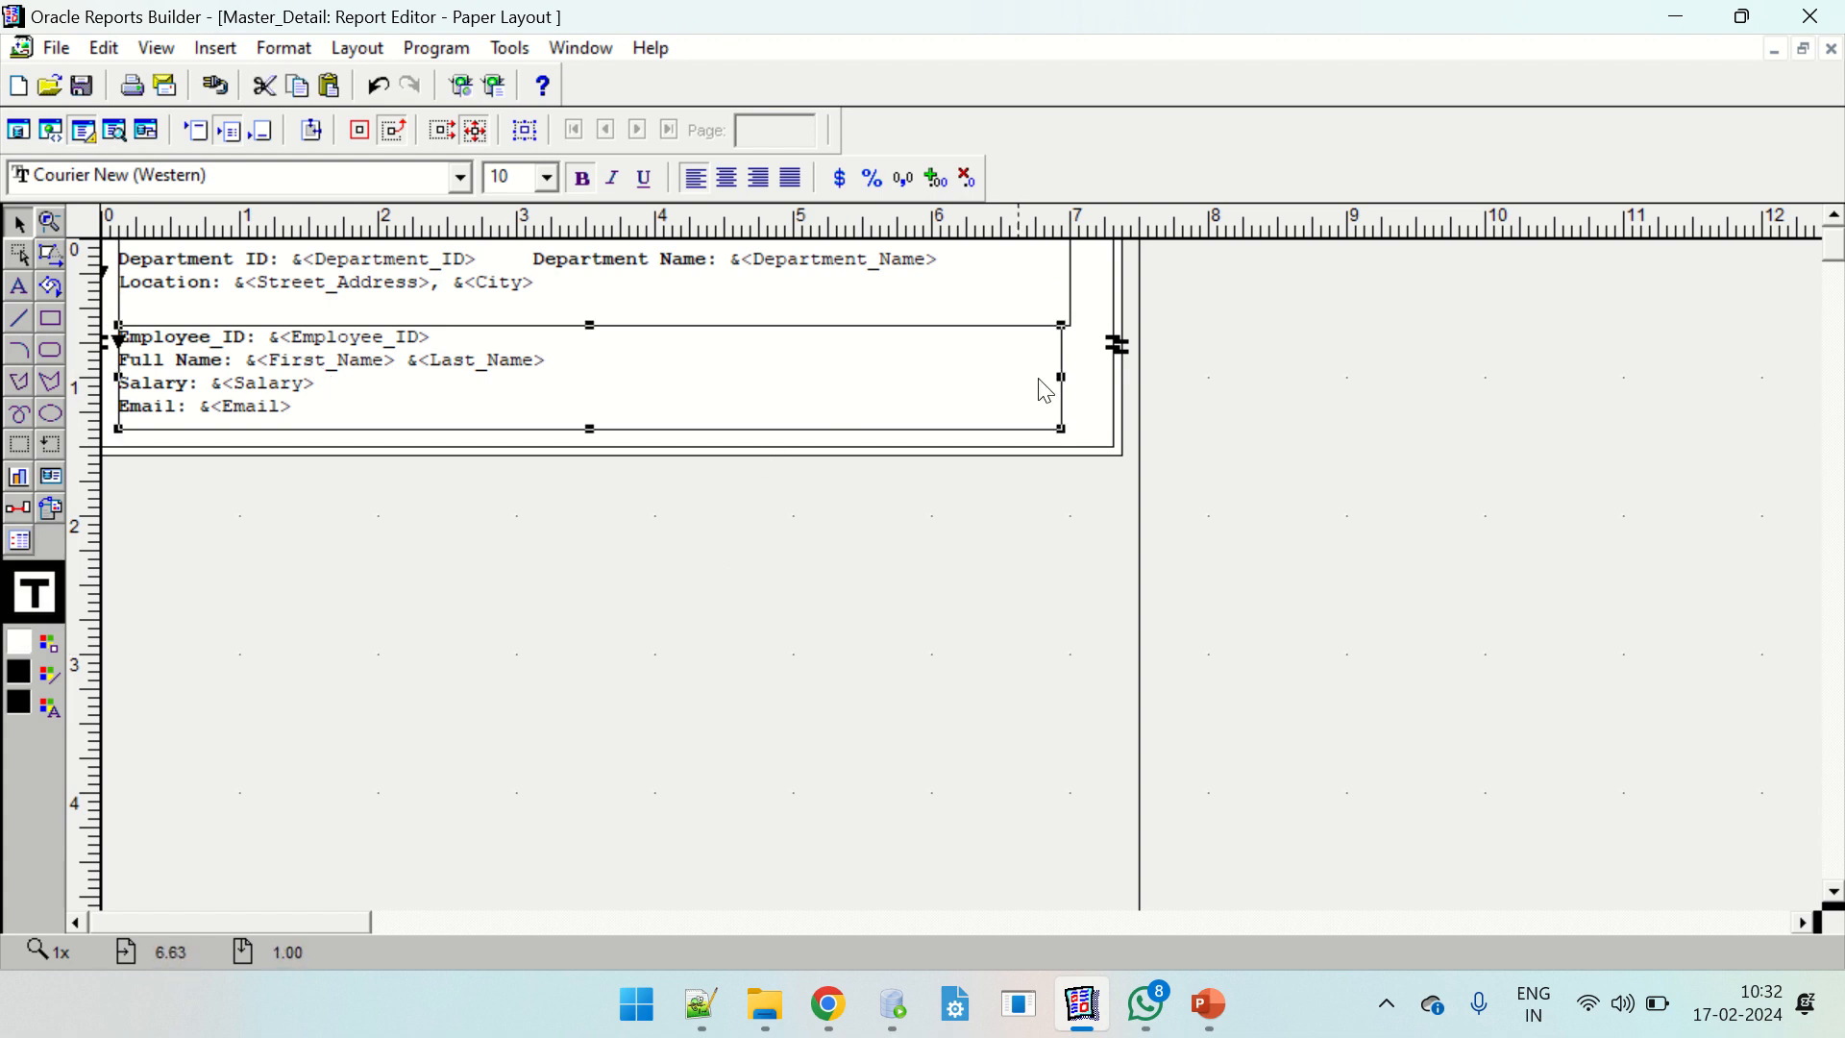
left_click_drag(1062, 377, 1070, 377)
left_click(968, 674)
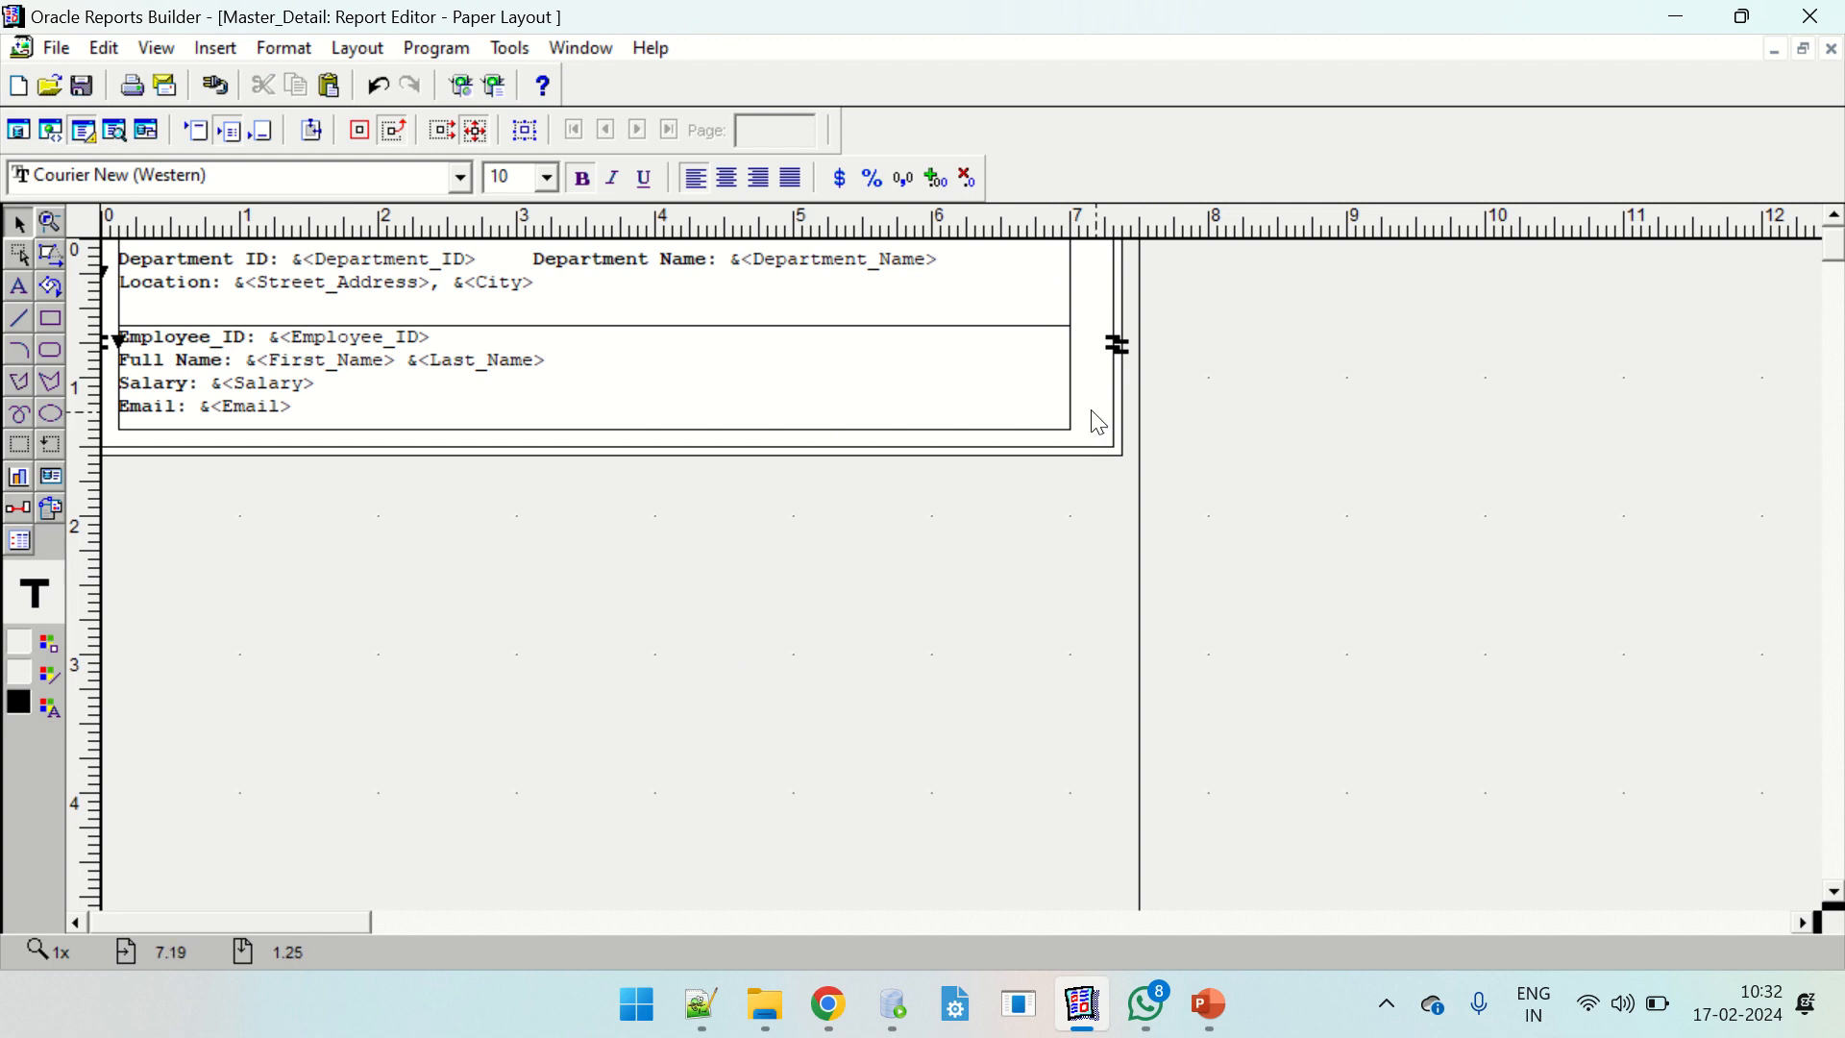
Shrink the outer frames around the department and employee content to fit flush with the header rectangle and employee frame.
left_click(1112, 451)
left_click_drag(1111, 445, 1071, 429)
left_click(1122, 452)
left_click(628, 577)
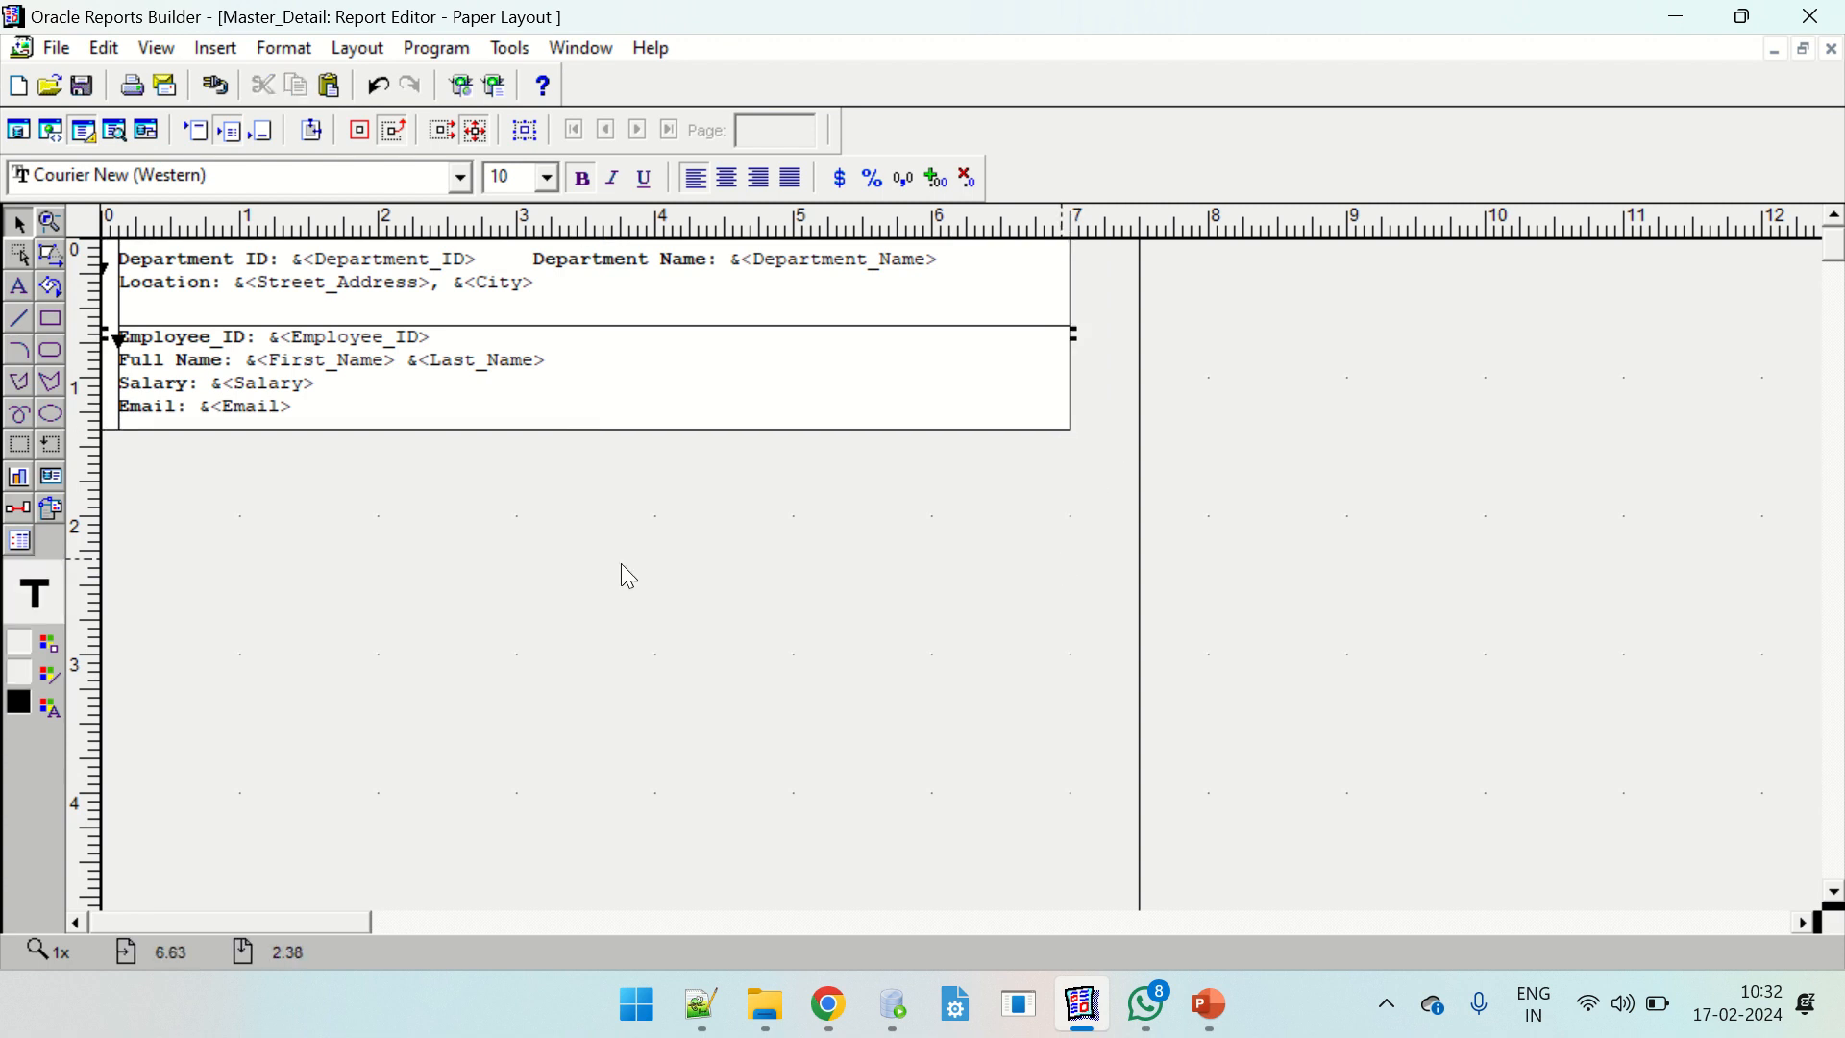
left_click(117, 309)
mouse_move(99, 333)
left_mouse_down()
mouse_move(117, 335)
mouse_move(102, 312)
mouse_move(120, 332)
left_mouse_up()
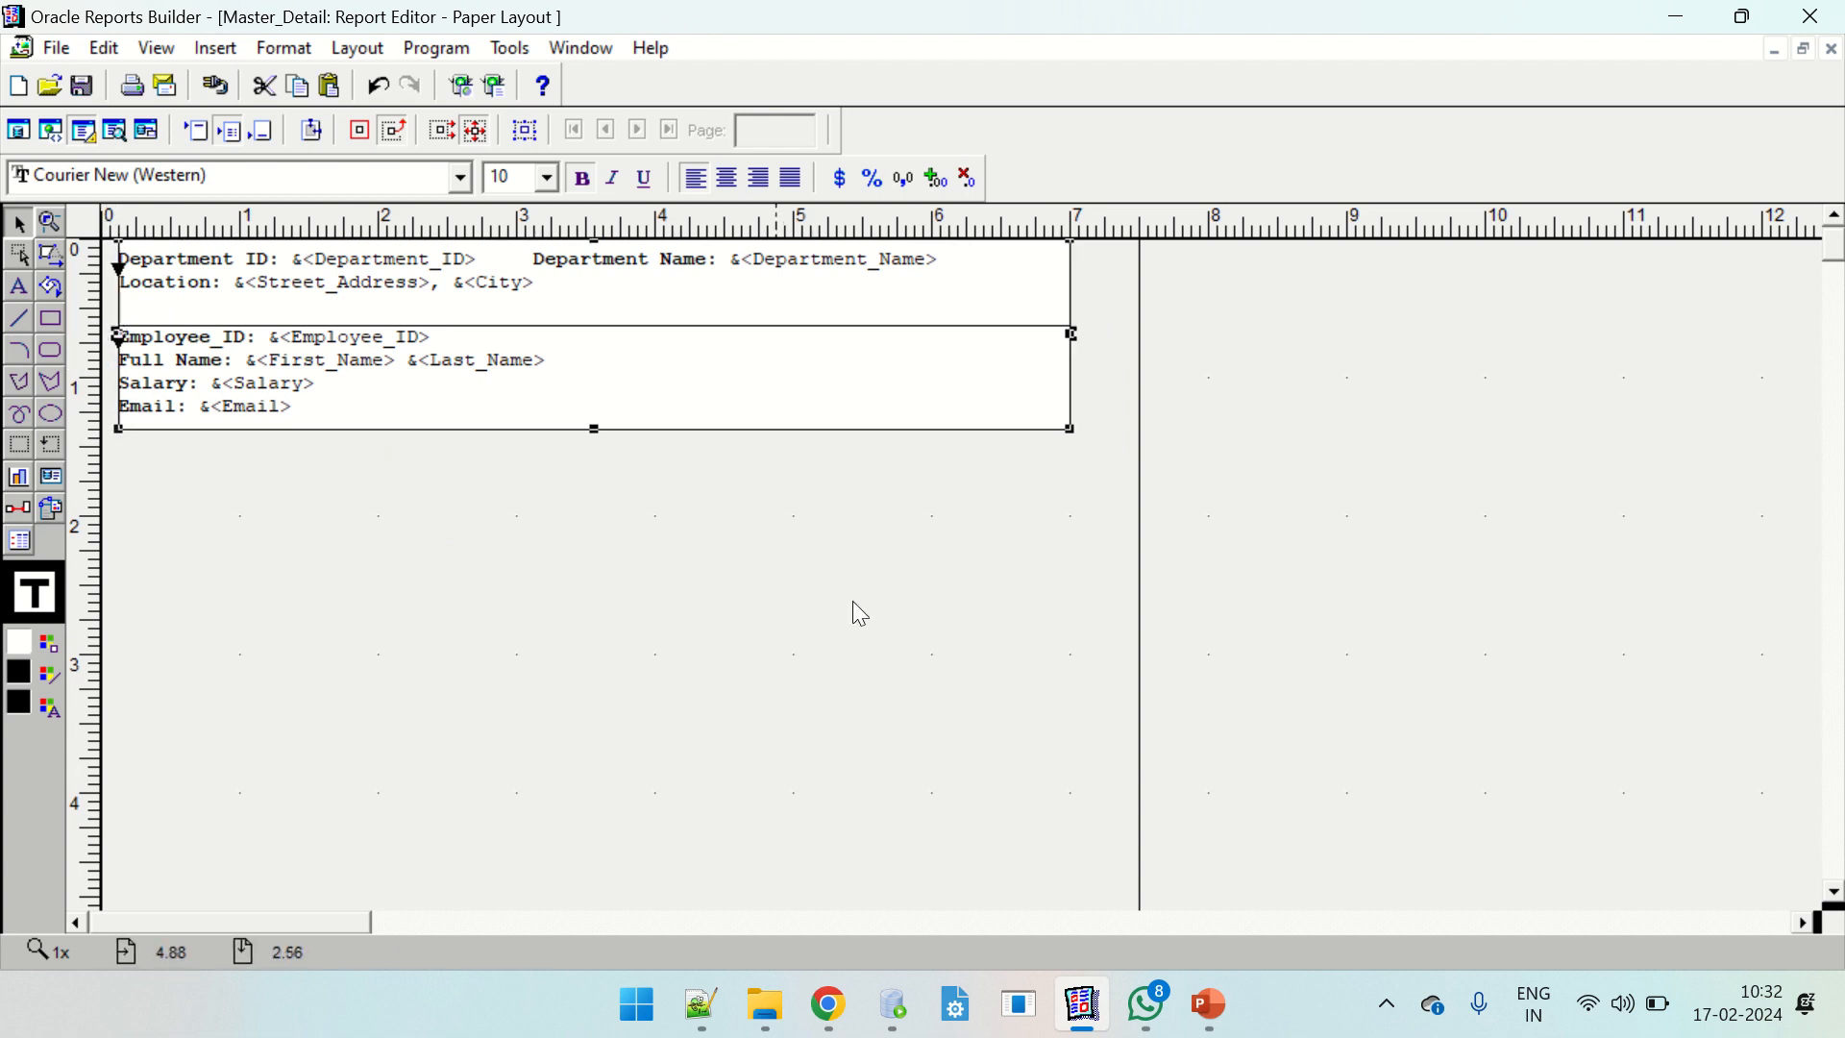
Select all layout objects and shift them left to the zero position of the ruler.
left_click(1028, 565)
key("ctrl+a")
key("Left")
key("Left")
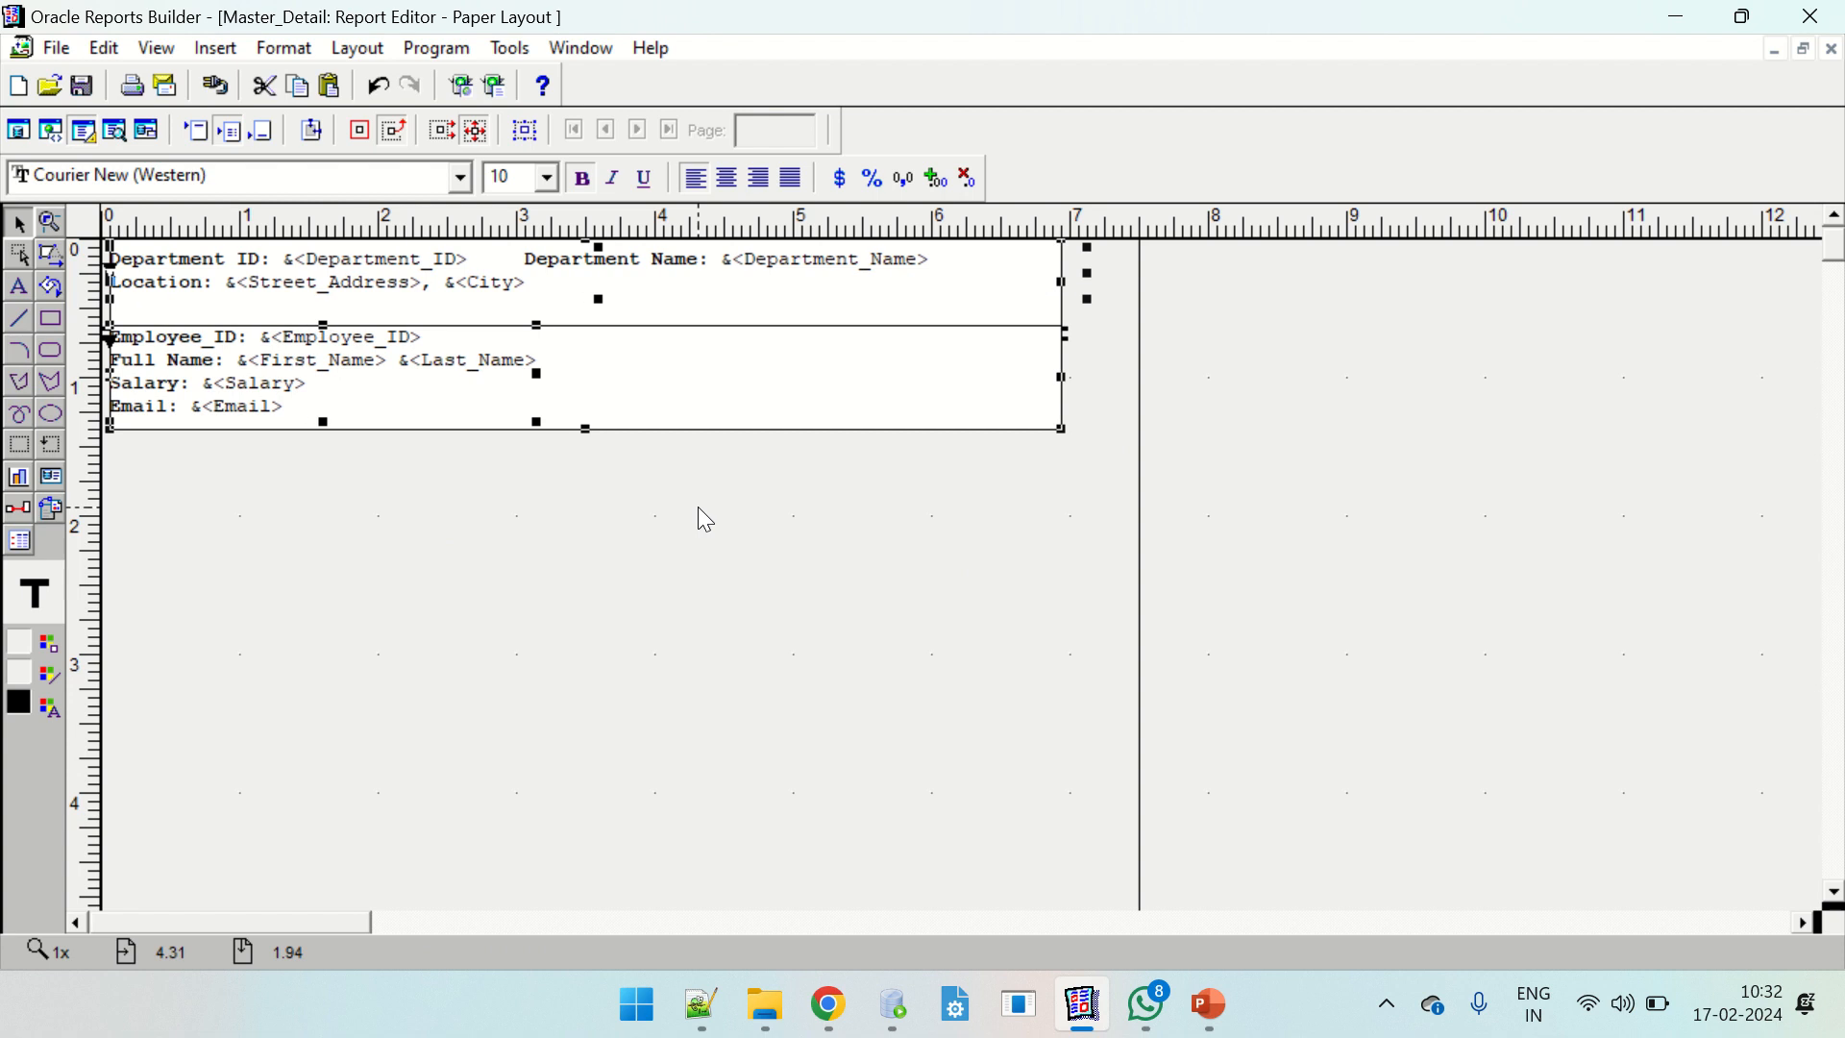
left_click(863, 522)
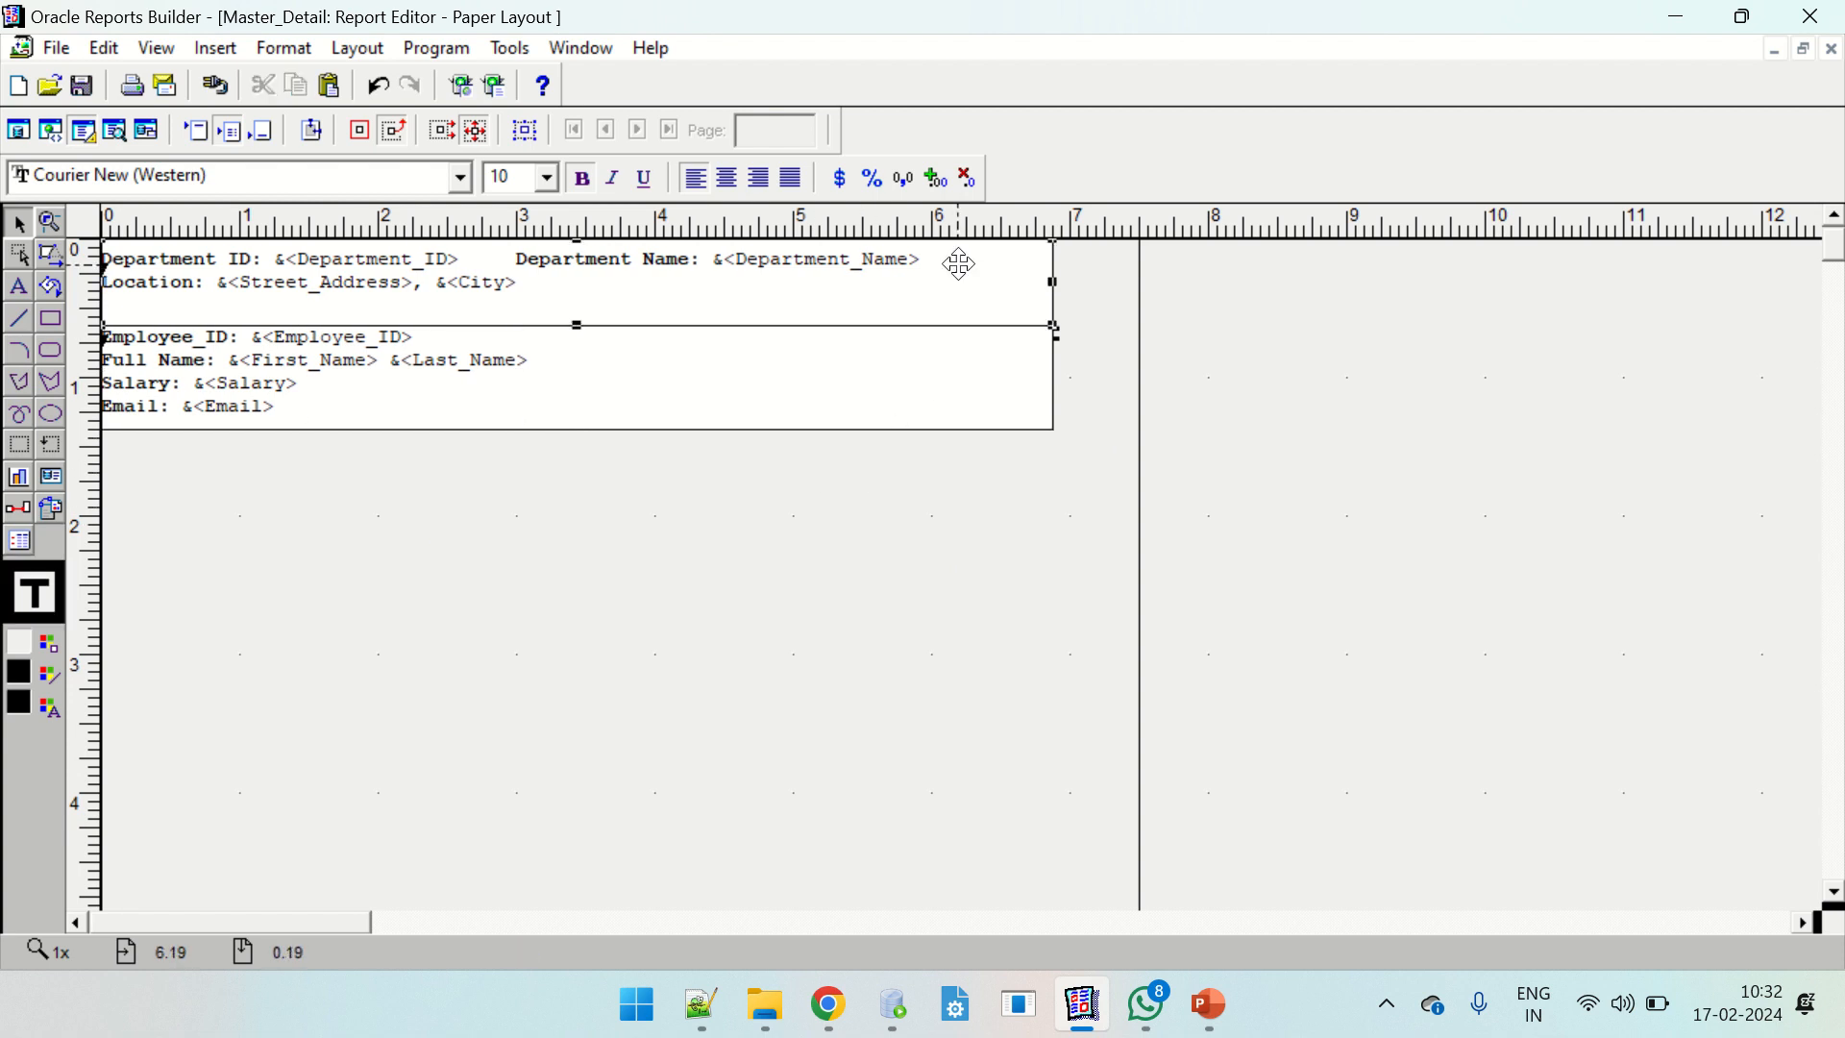
Narrow the department header text block so it fits inside the rectangle's right edge.
left_click(1069, 265)
left_click_drag(1080, 274, 1066, 276)
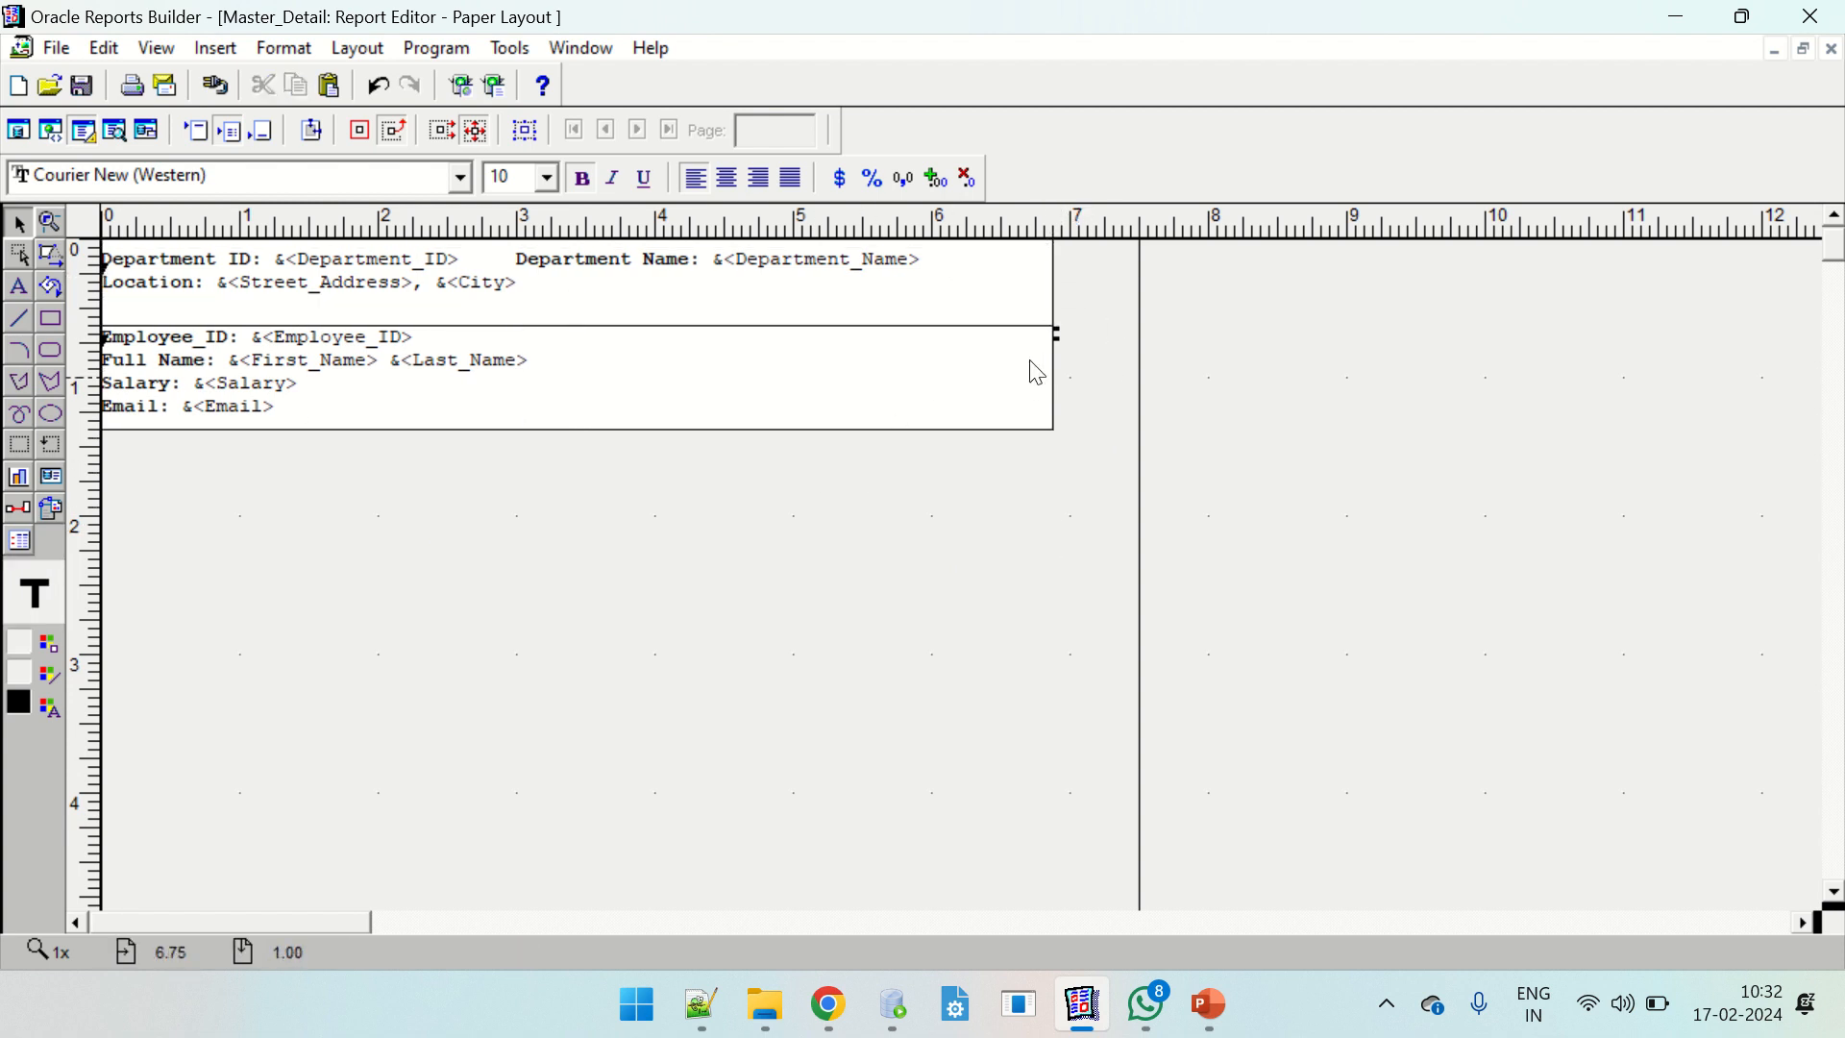
left_click(1050, 378)
left_click(961, 704)
Compile the report and show its output in the Paper Design view.
key("ctrl+shift+k")
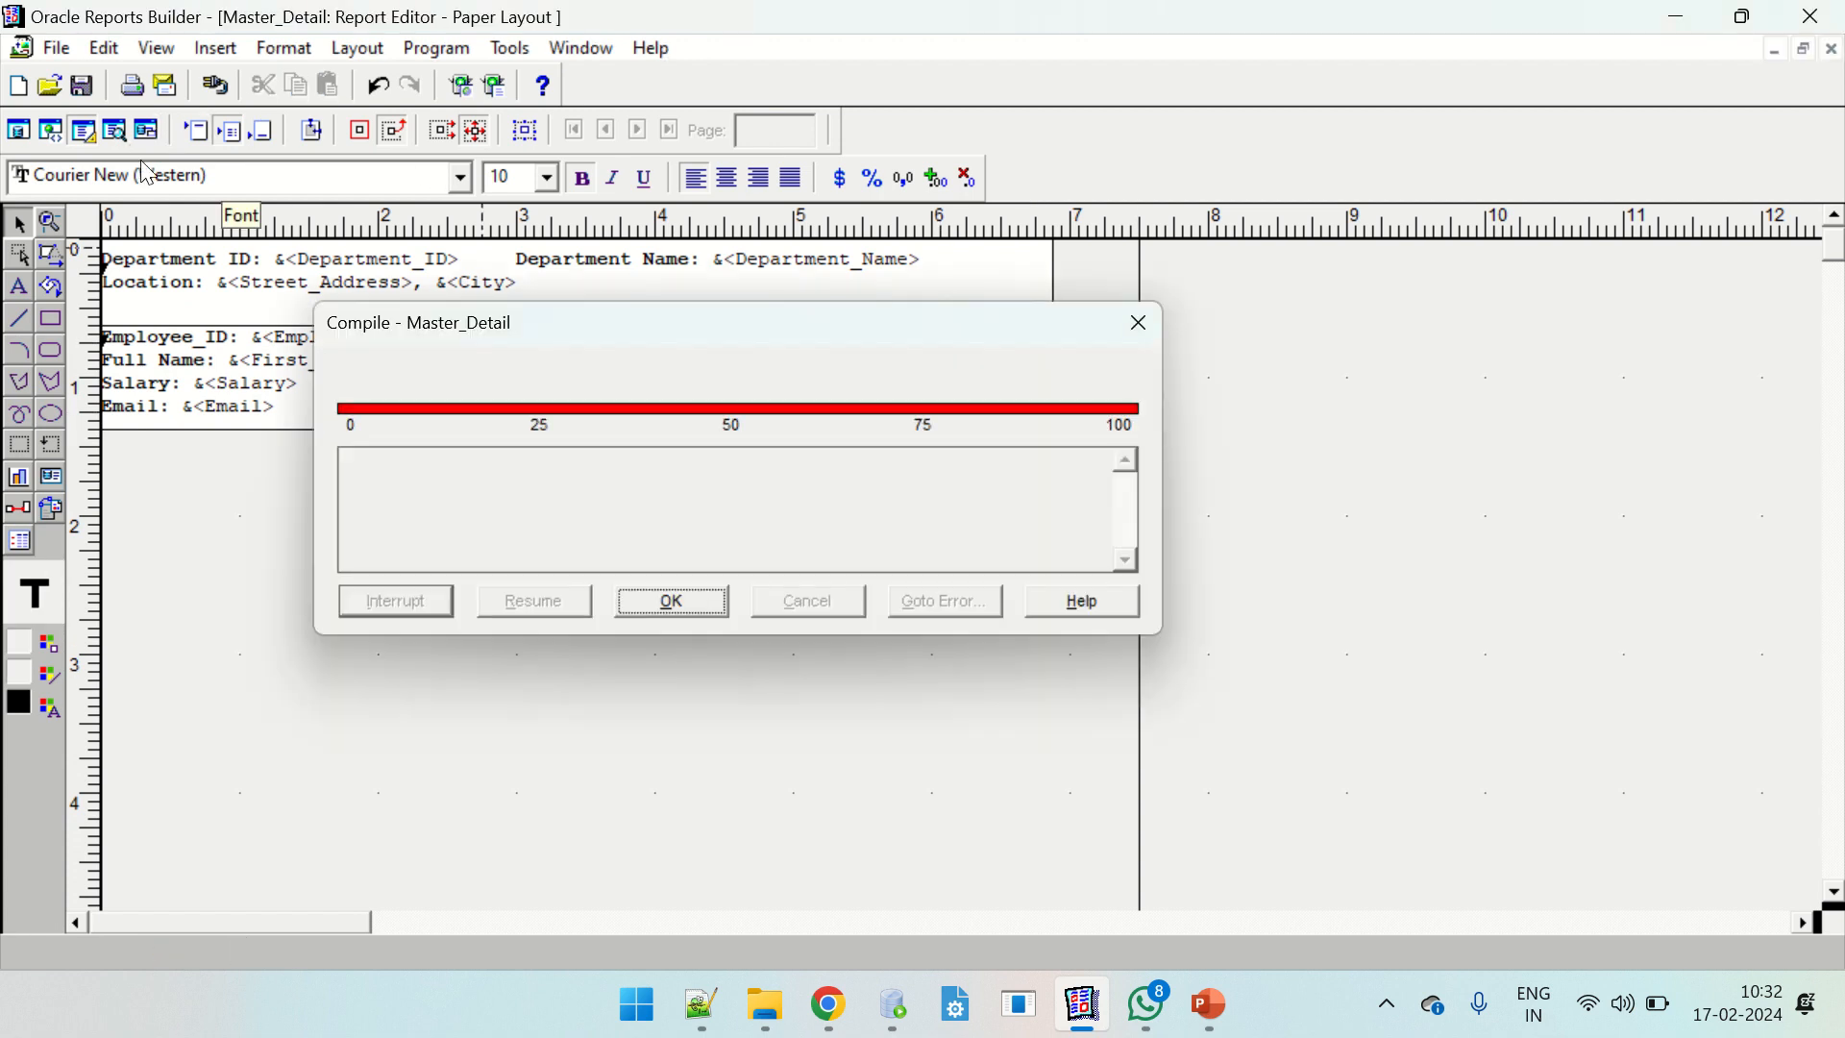
key("Return")
left_click(107, 136)
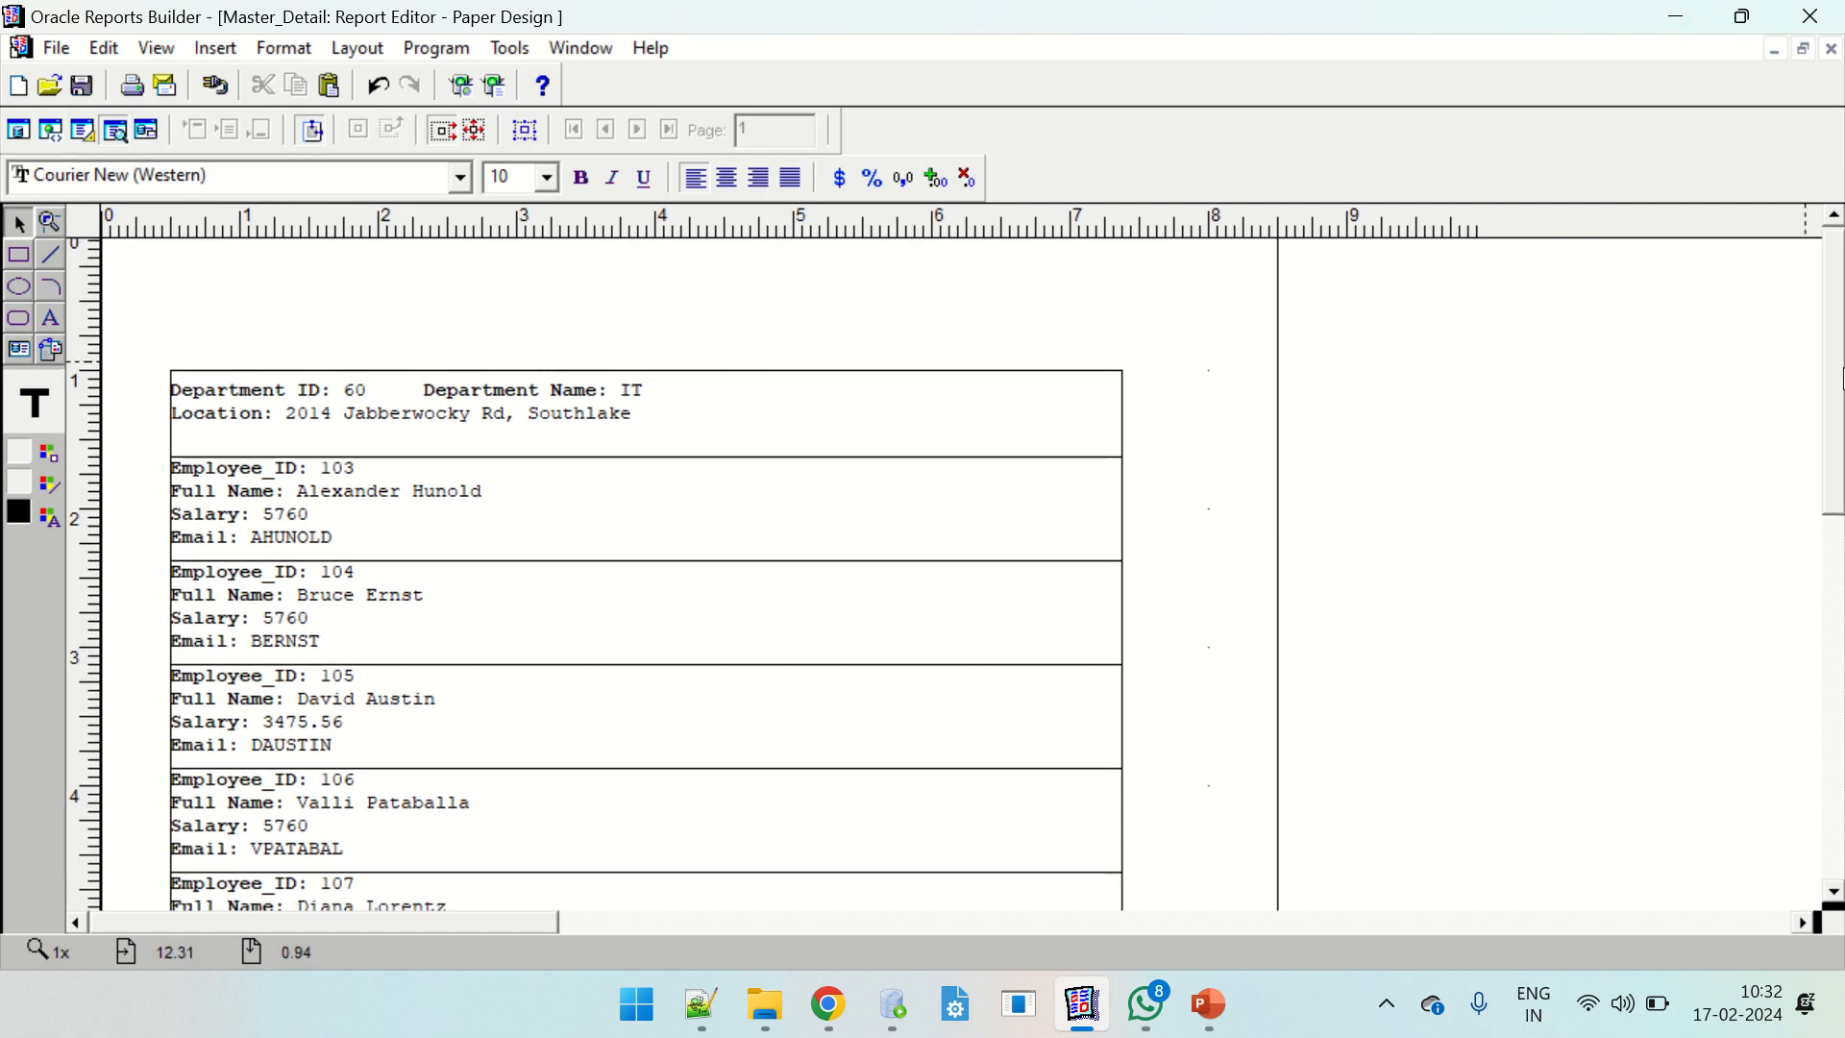
Check the boxed department headers and employee blocks down the report page in the Paper Design output.
left_click(831, 424)
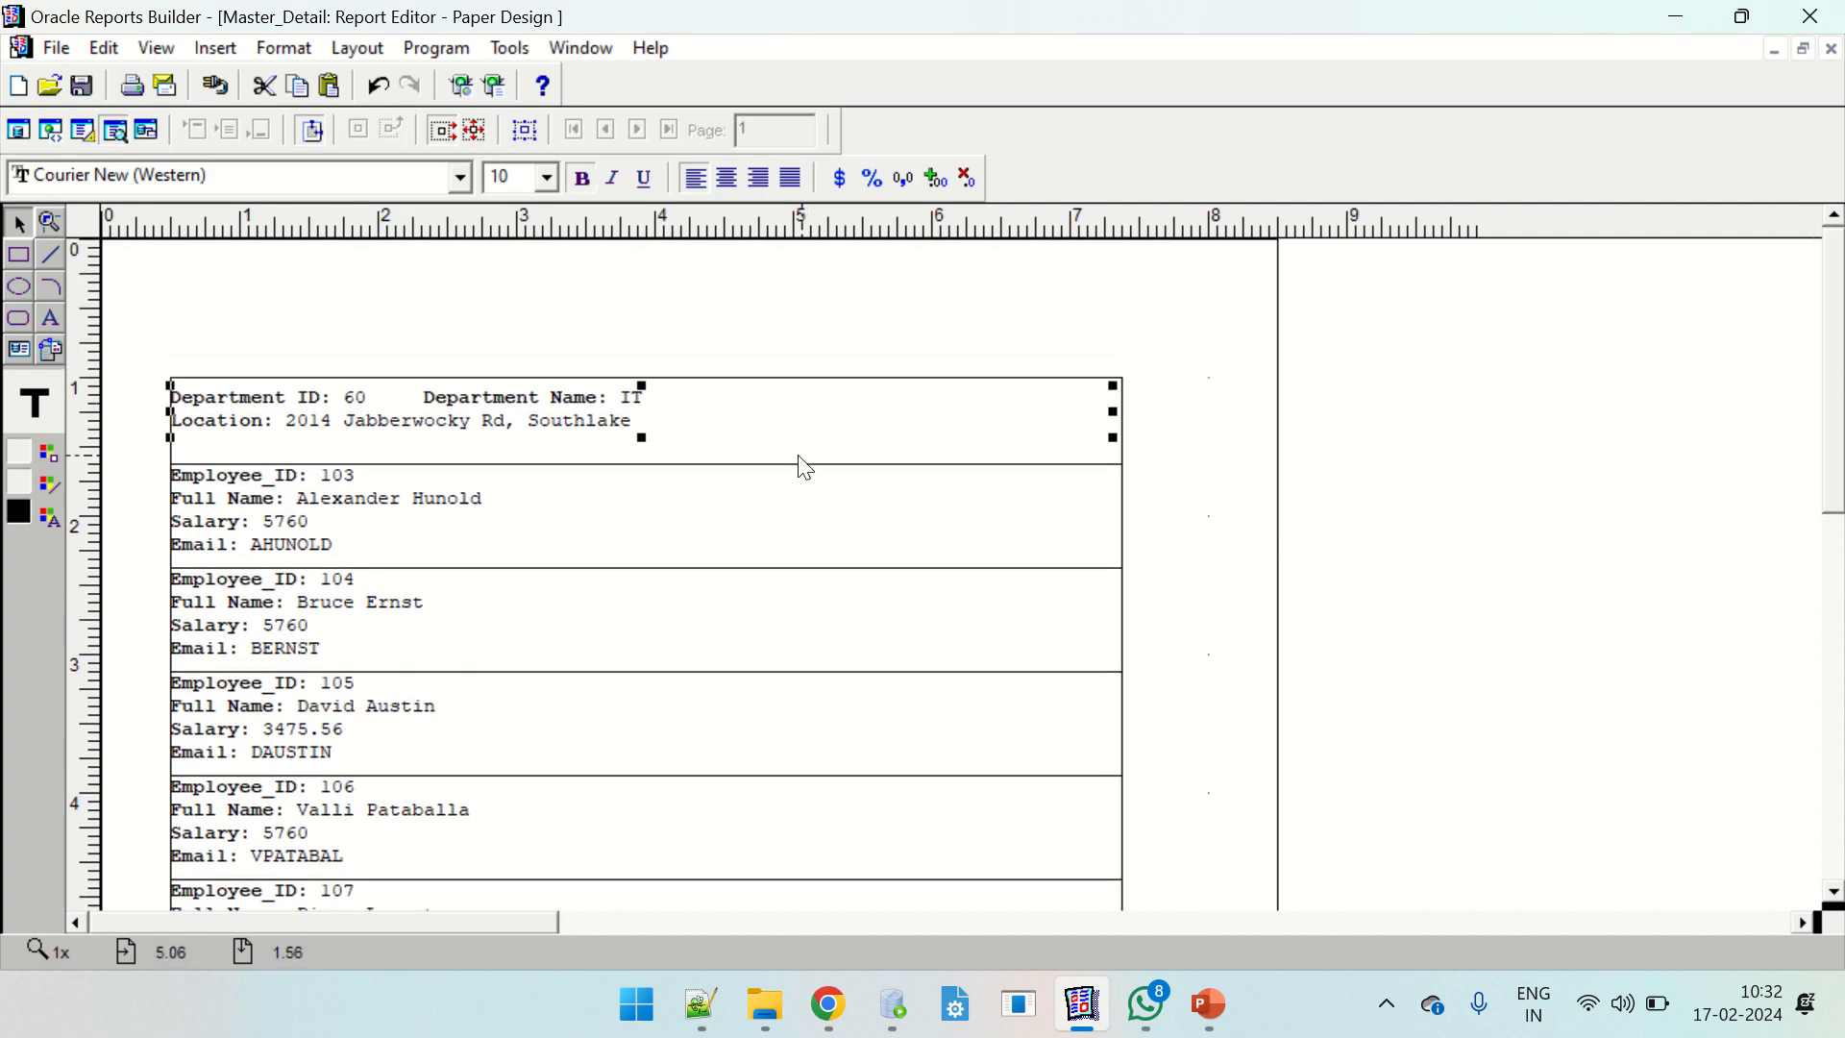
left_click(795, 445)
left_click(1419, 435)
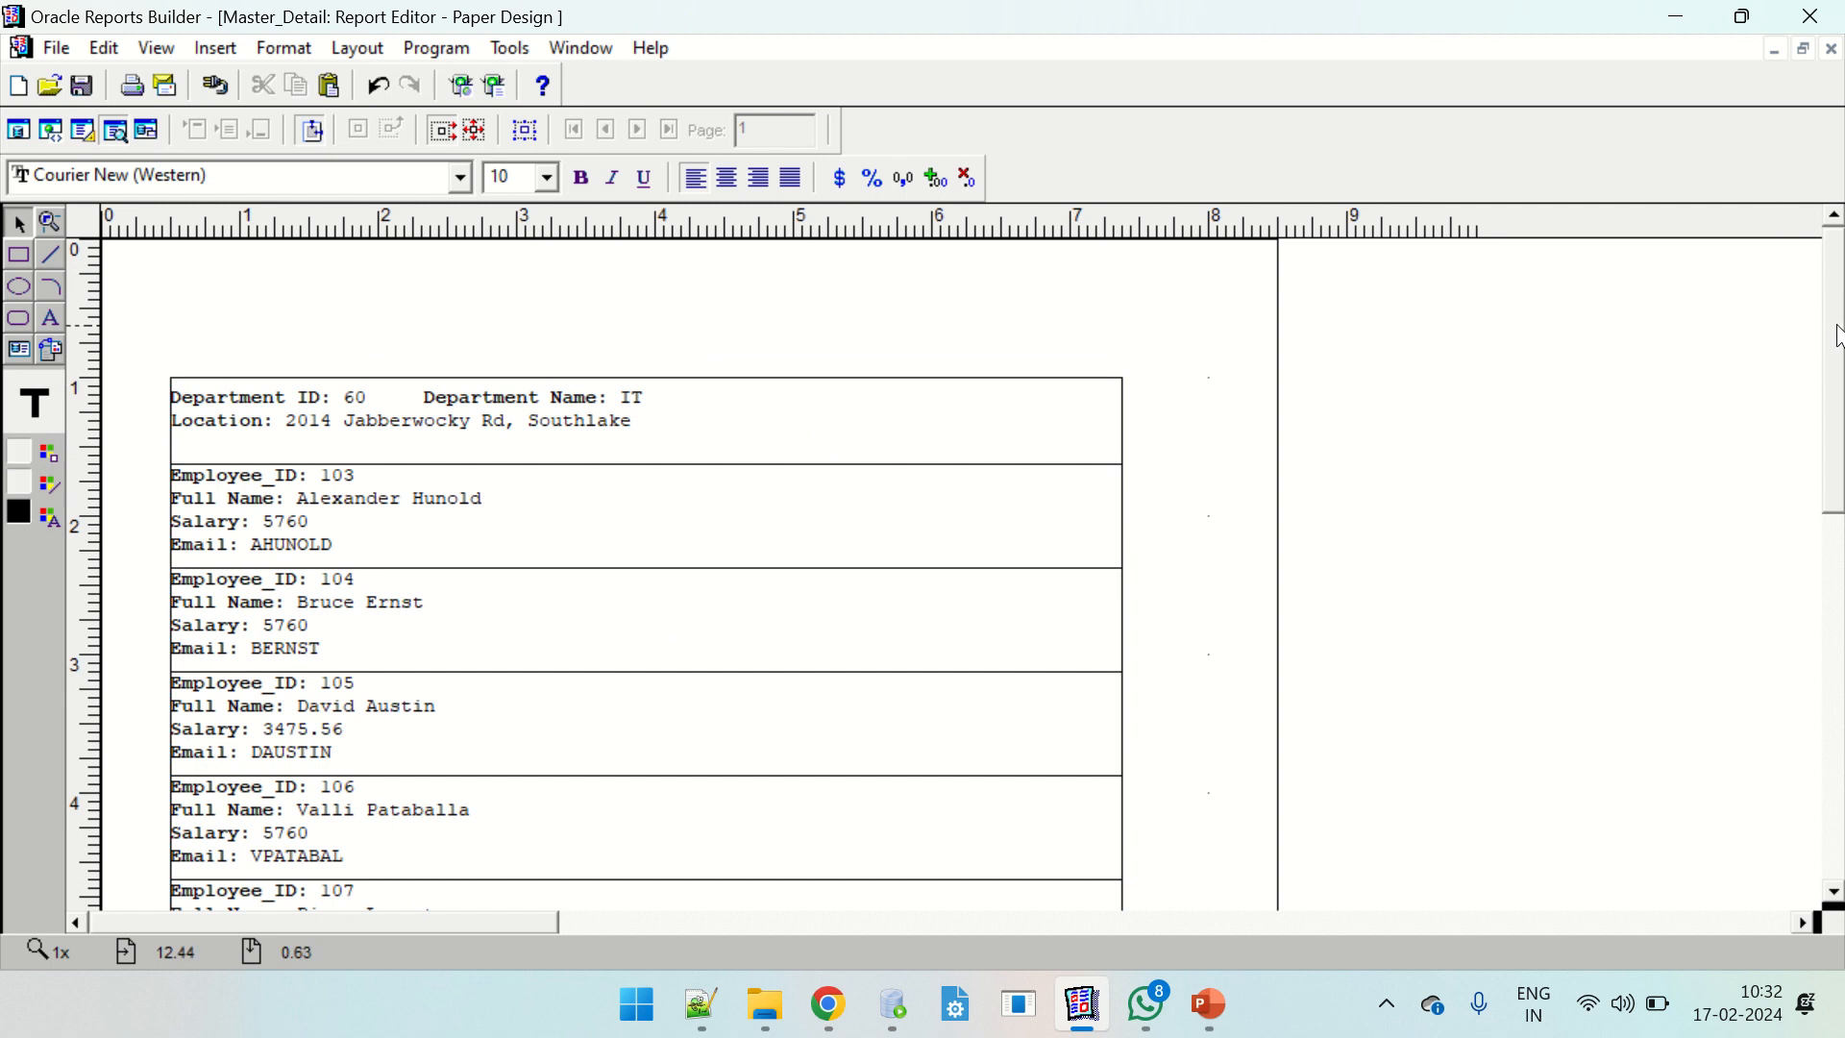
left_click_drag(1837, 337, 1840, 524)
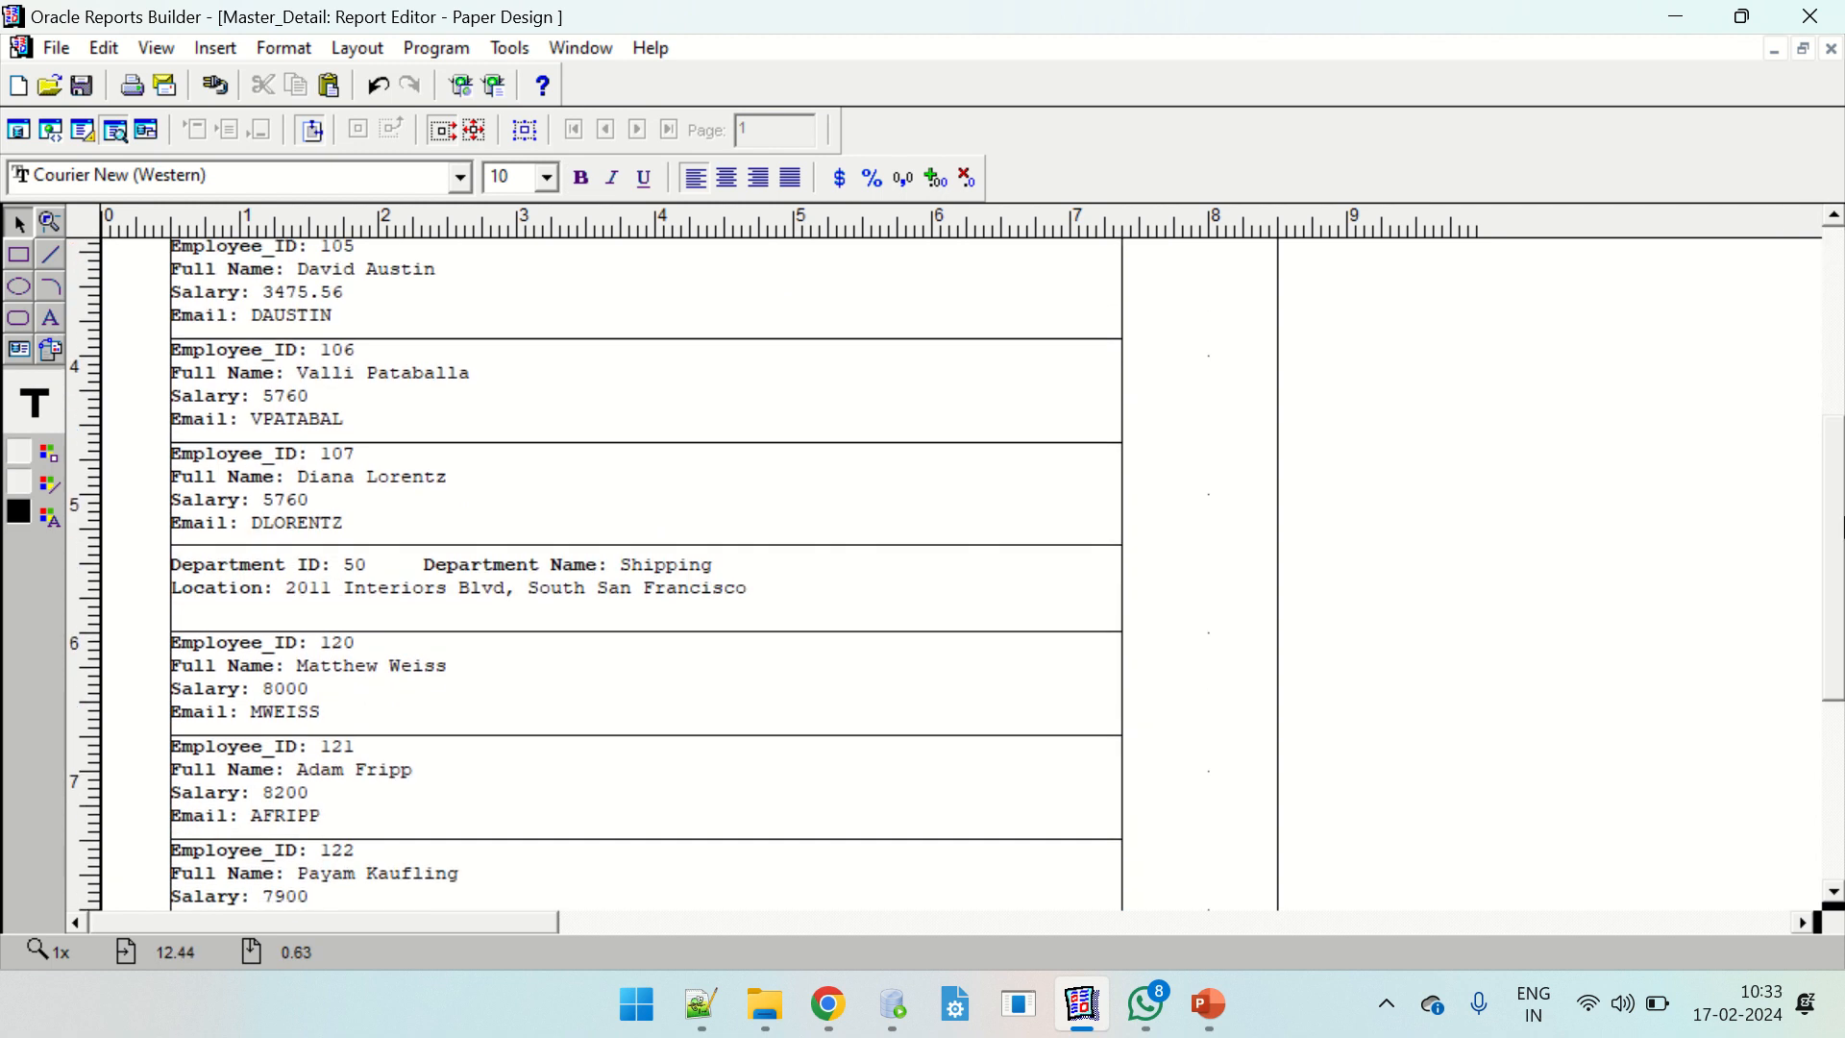
left_click_drag(1840, 523, 1837, 490)
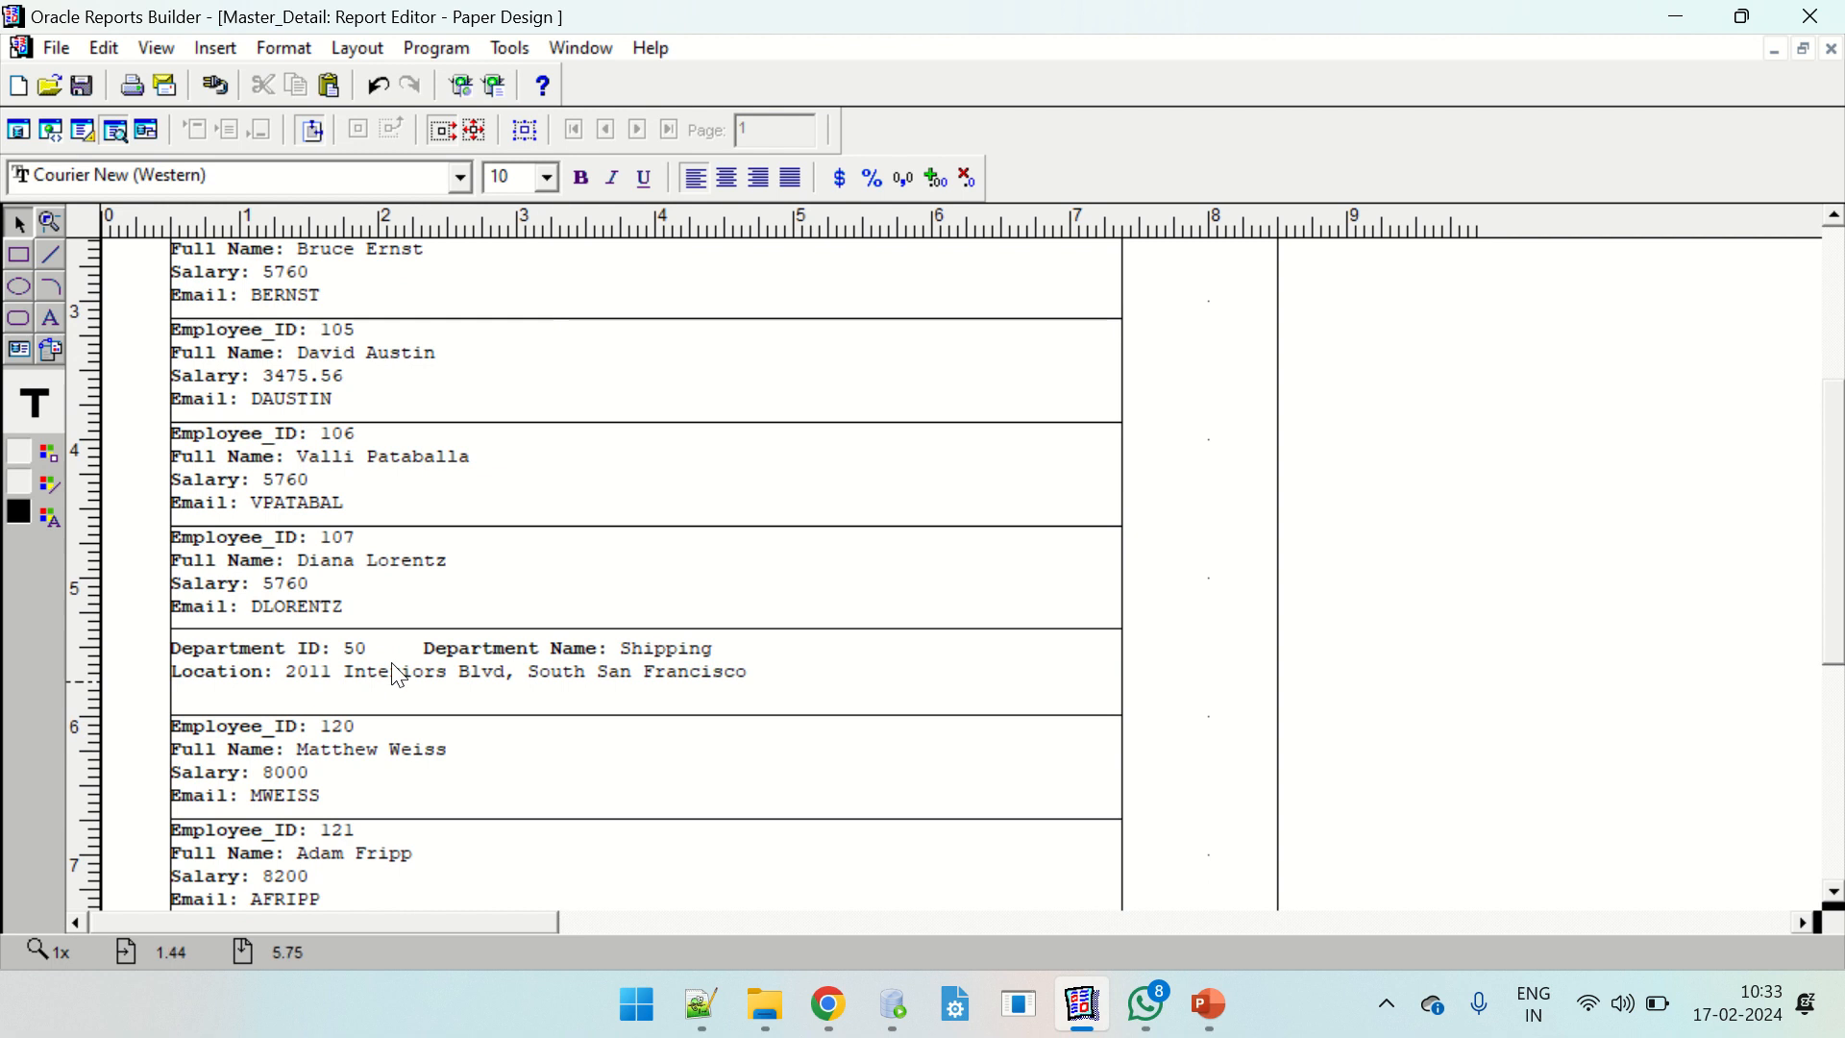
left_click_drag(1840, 509, 1837, 335)
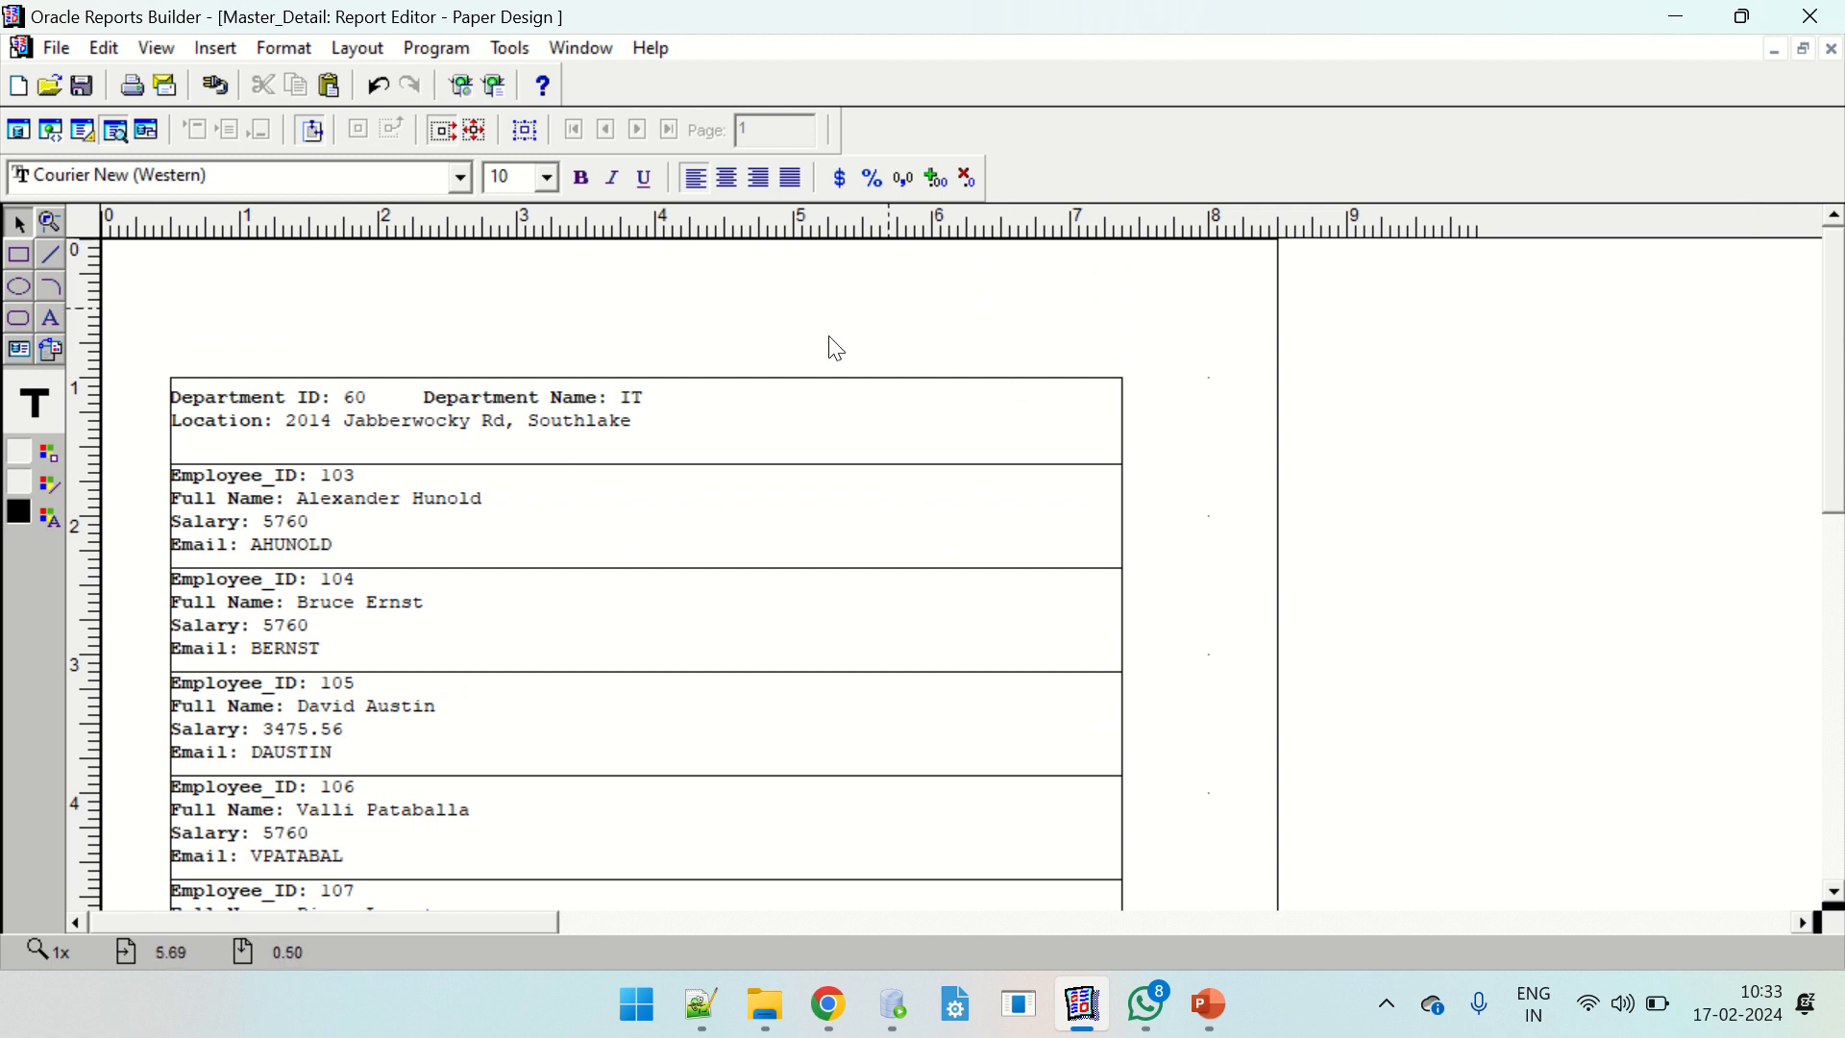
Review the department and employee frames in the Paper Layout and the linked query groups in the Data Model.
left_click(771, 423)
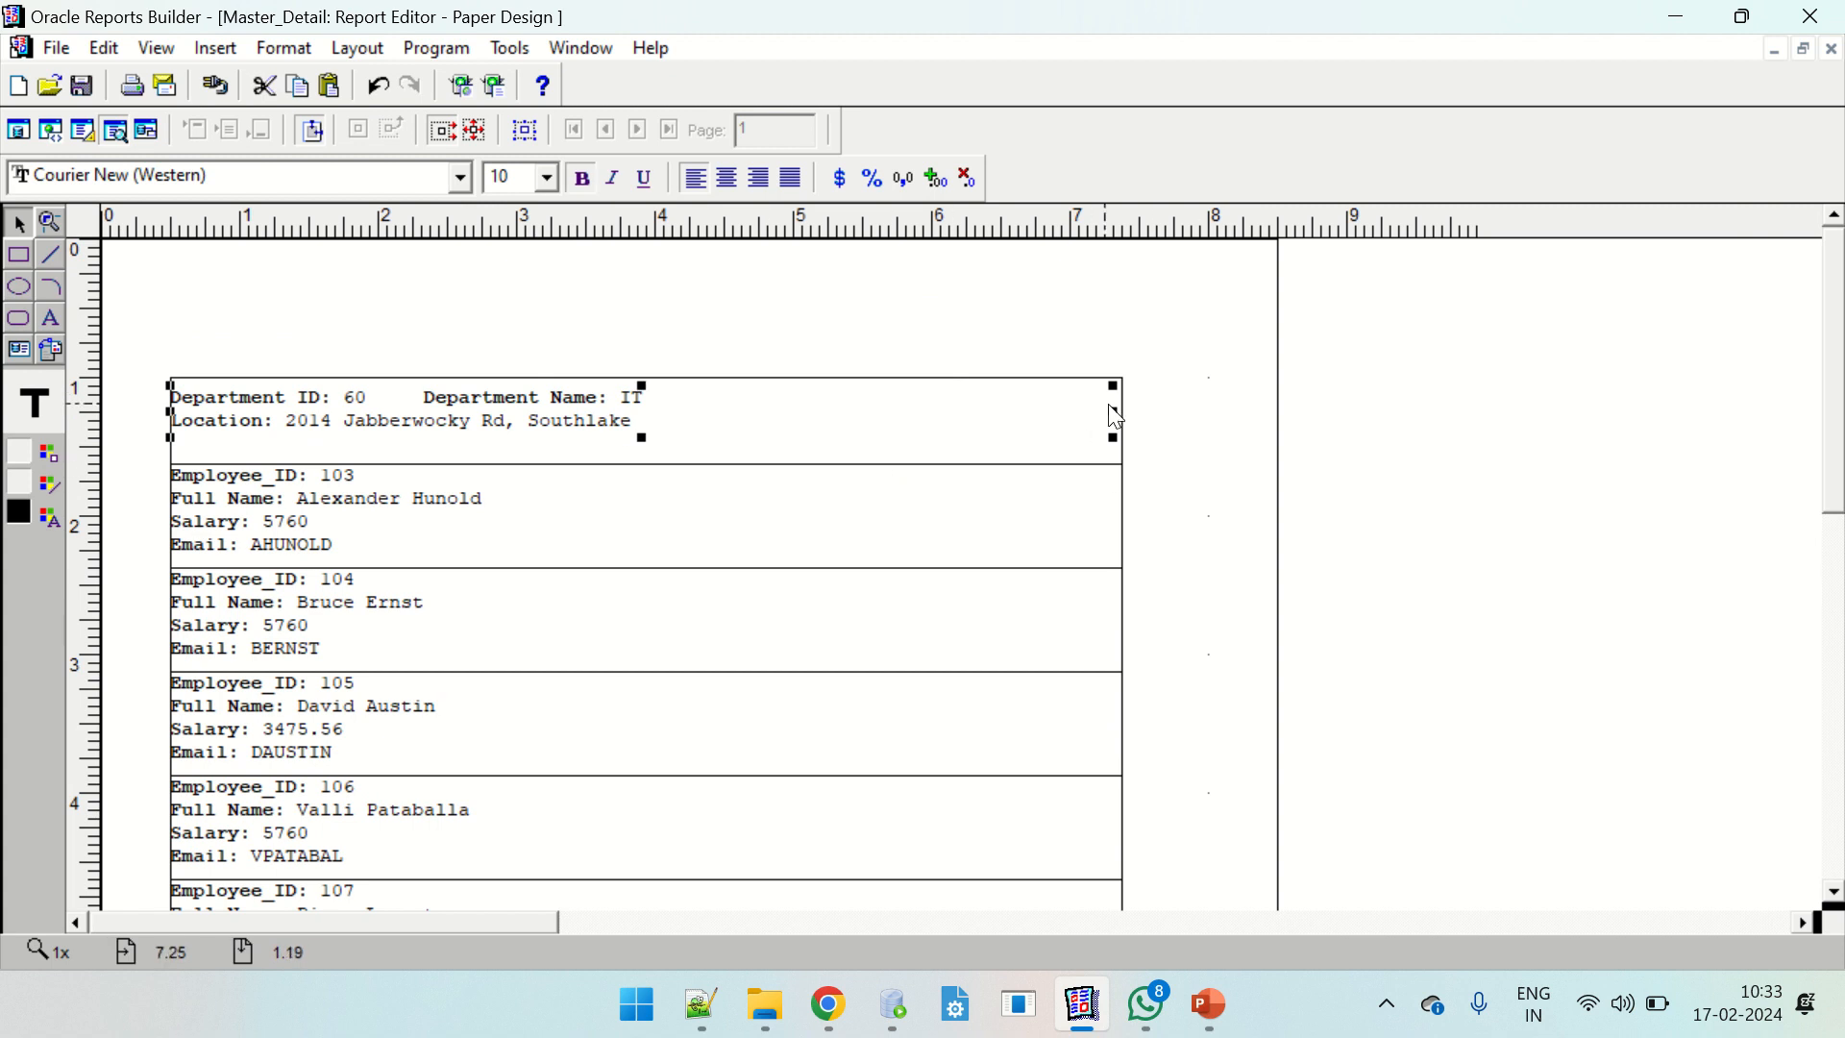
left_click(82, 129)
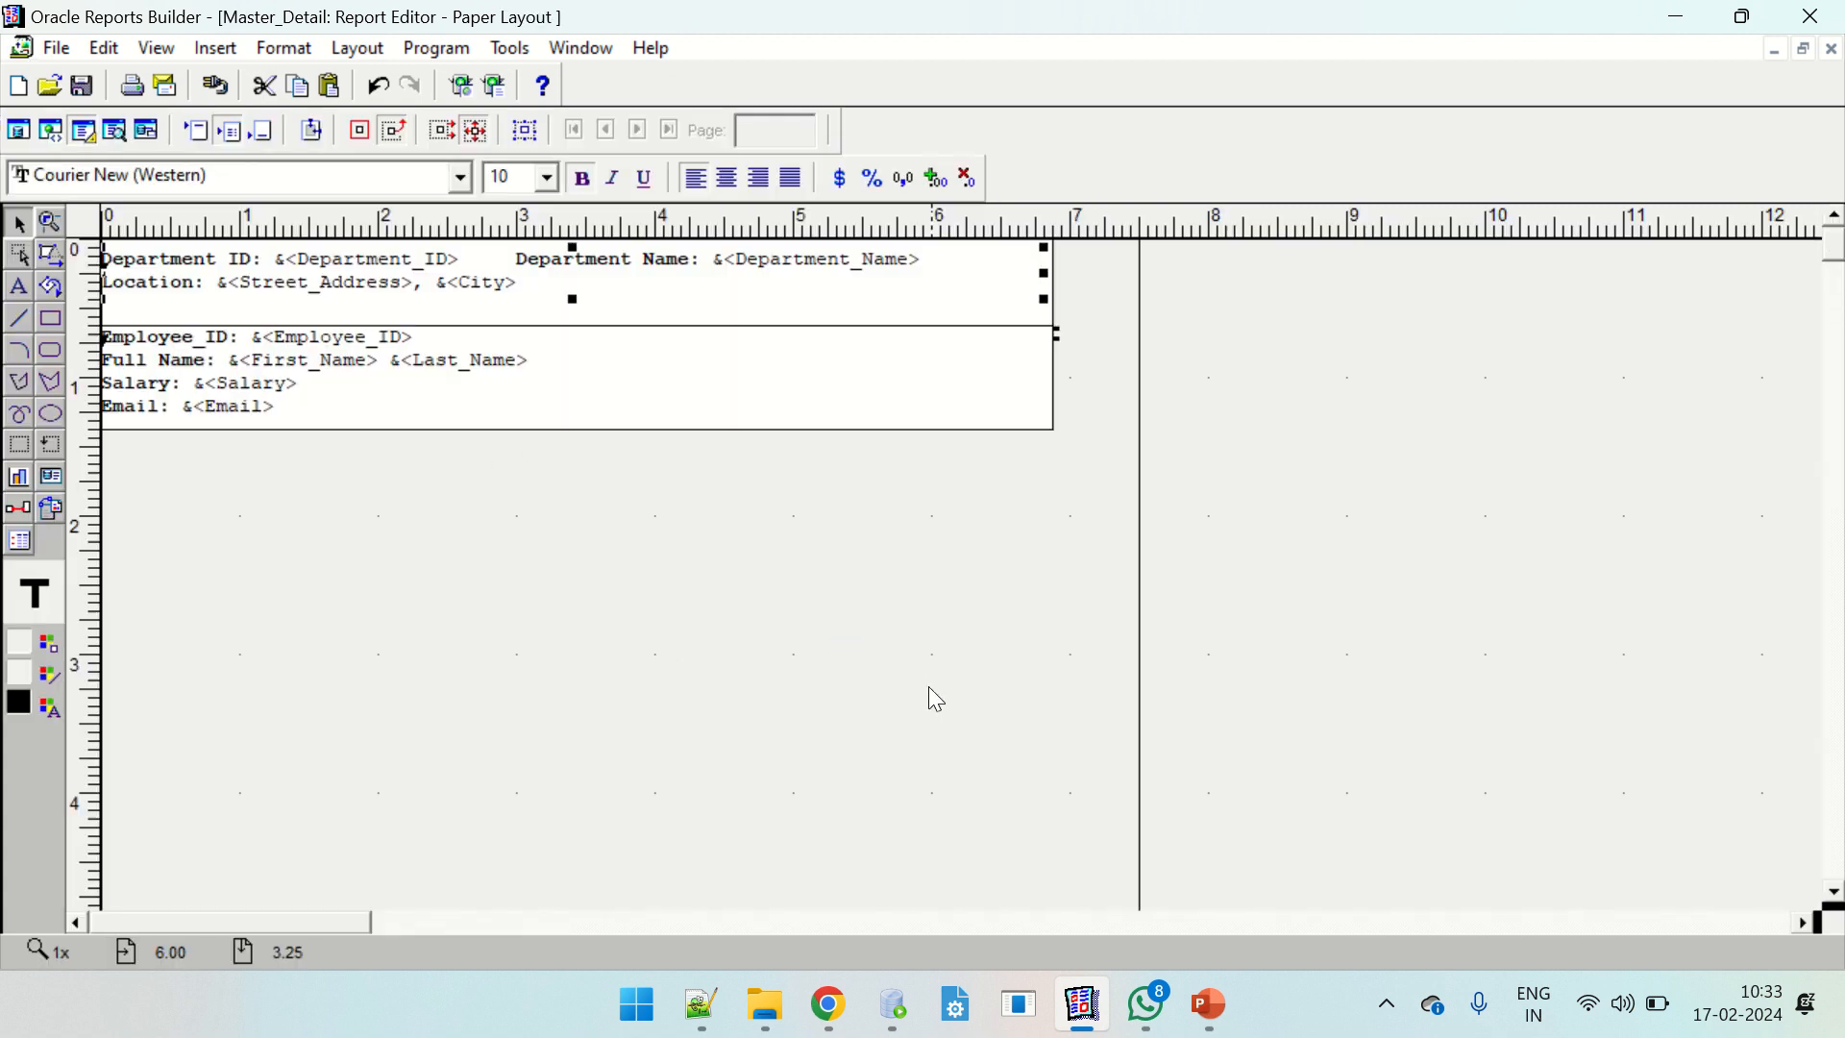
left_click(968, 627)
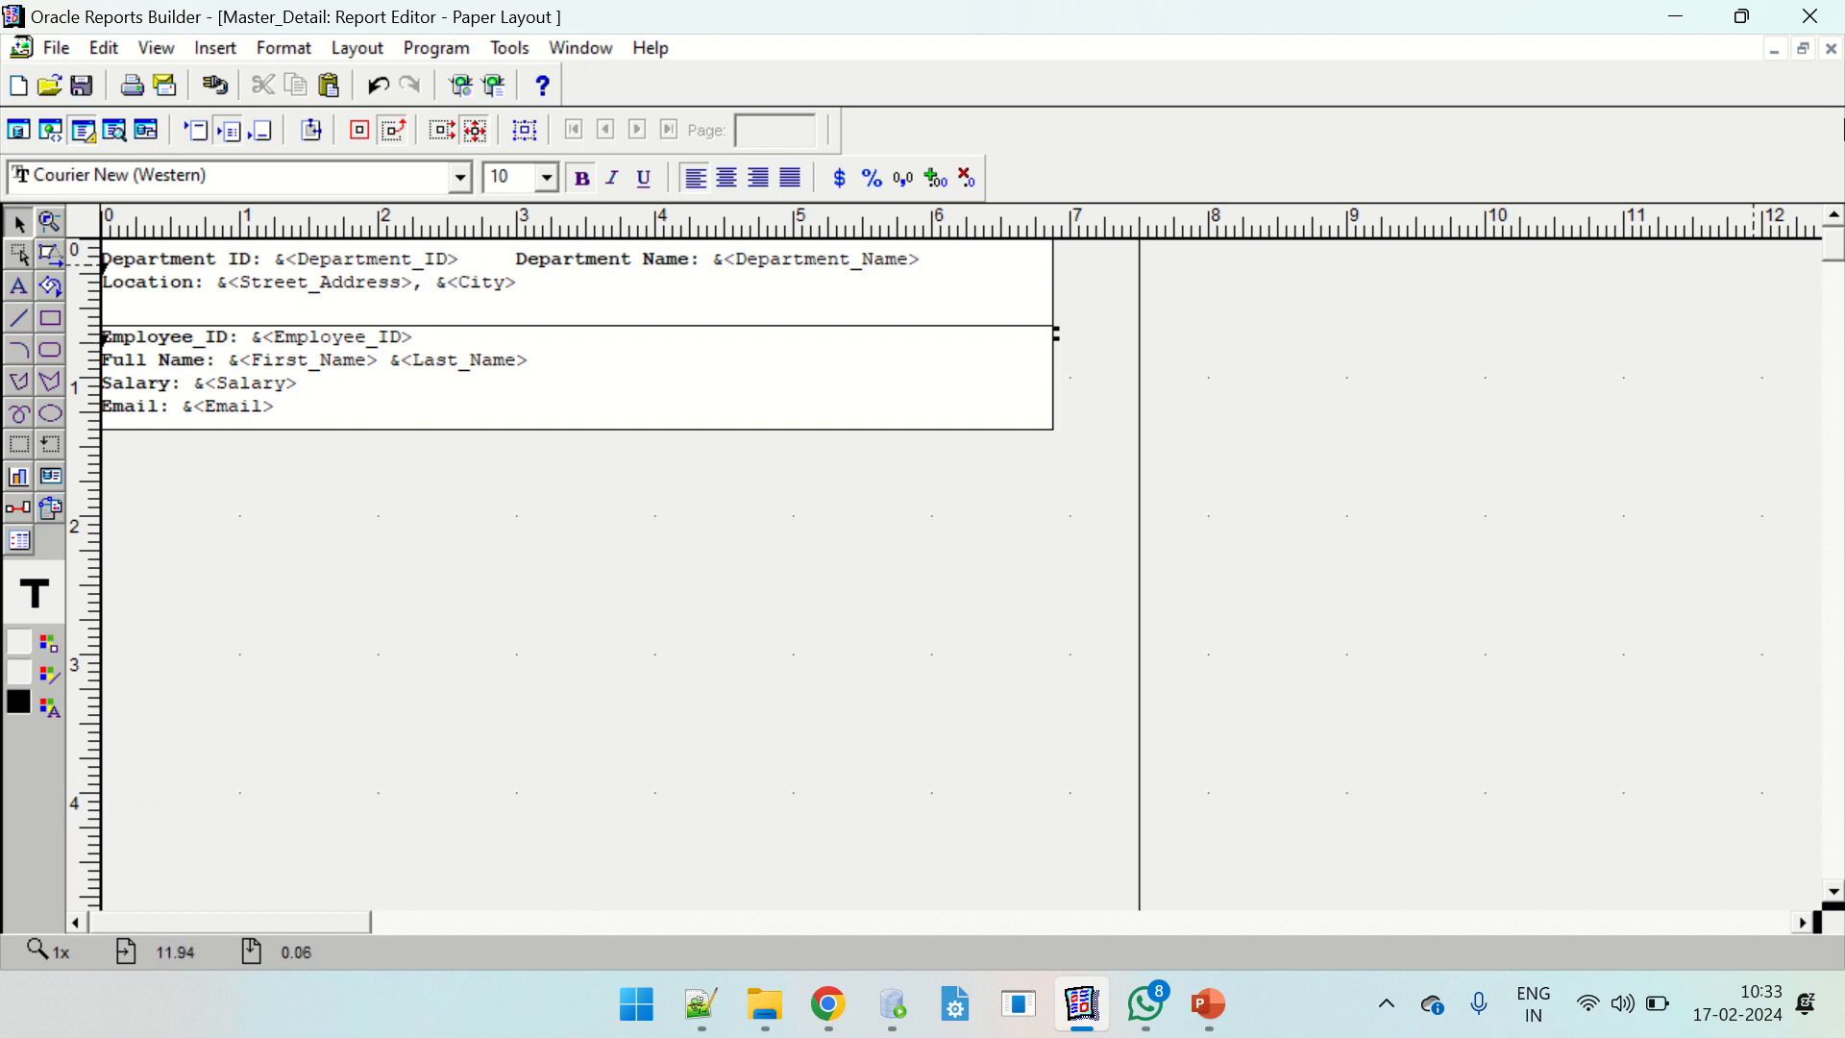
left_click(972, 374)
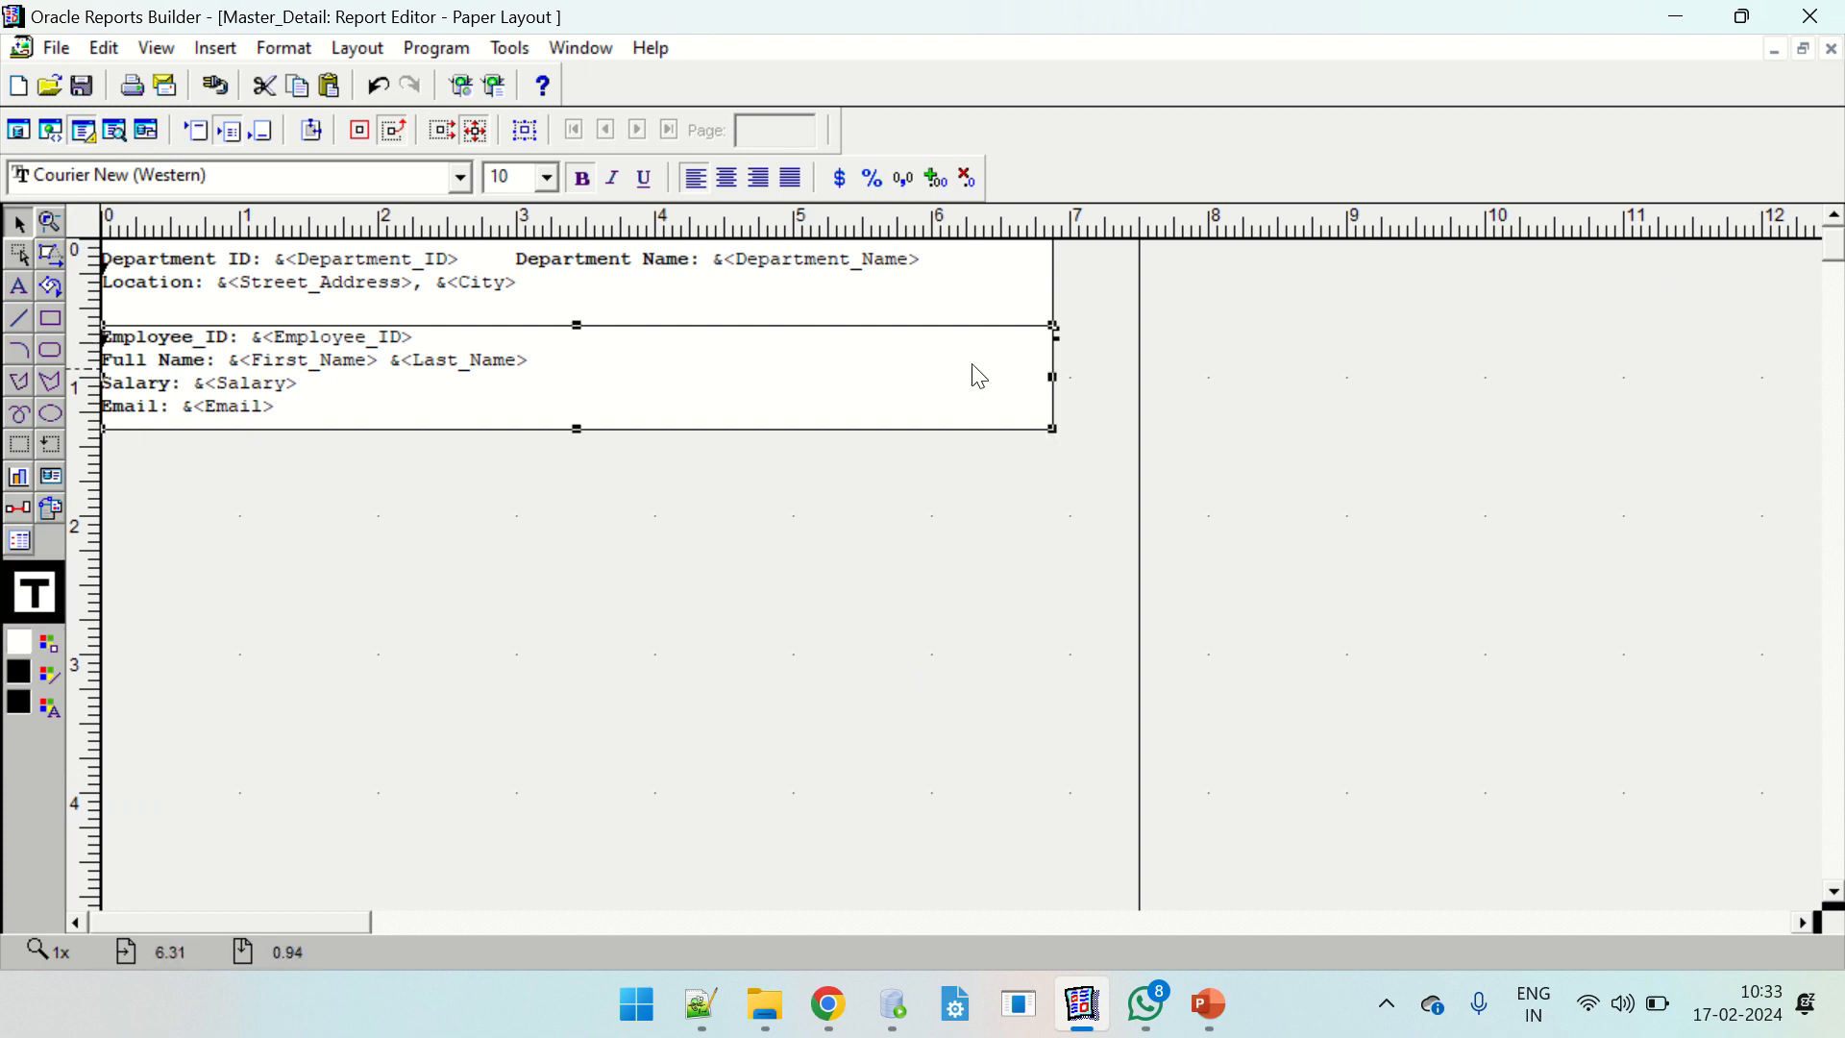
left_click(795, 292)
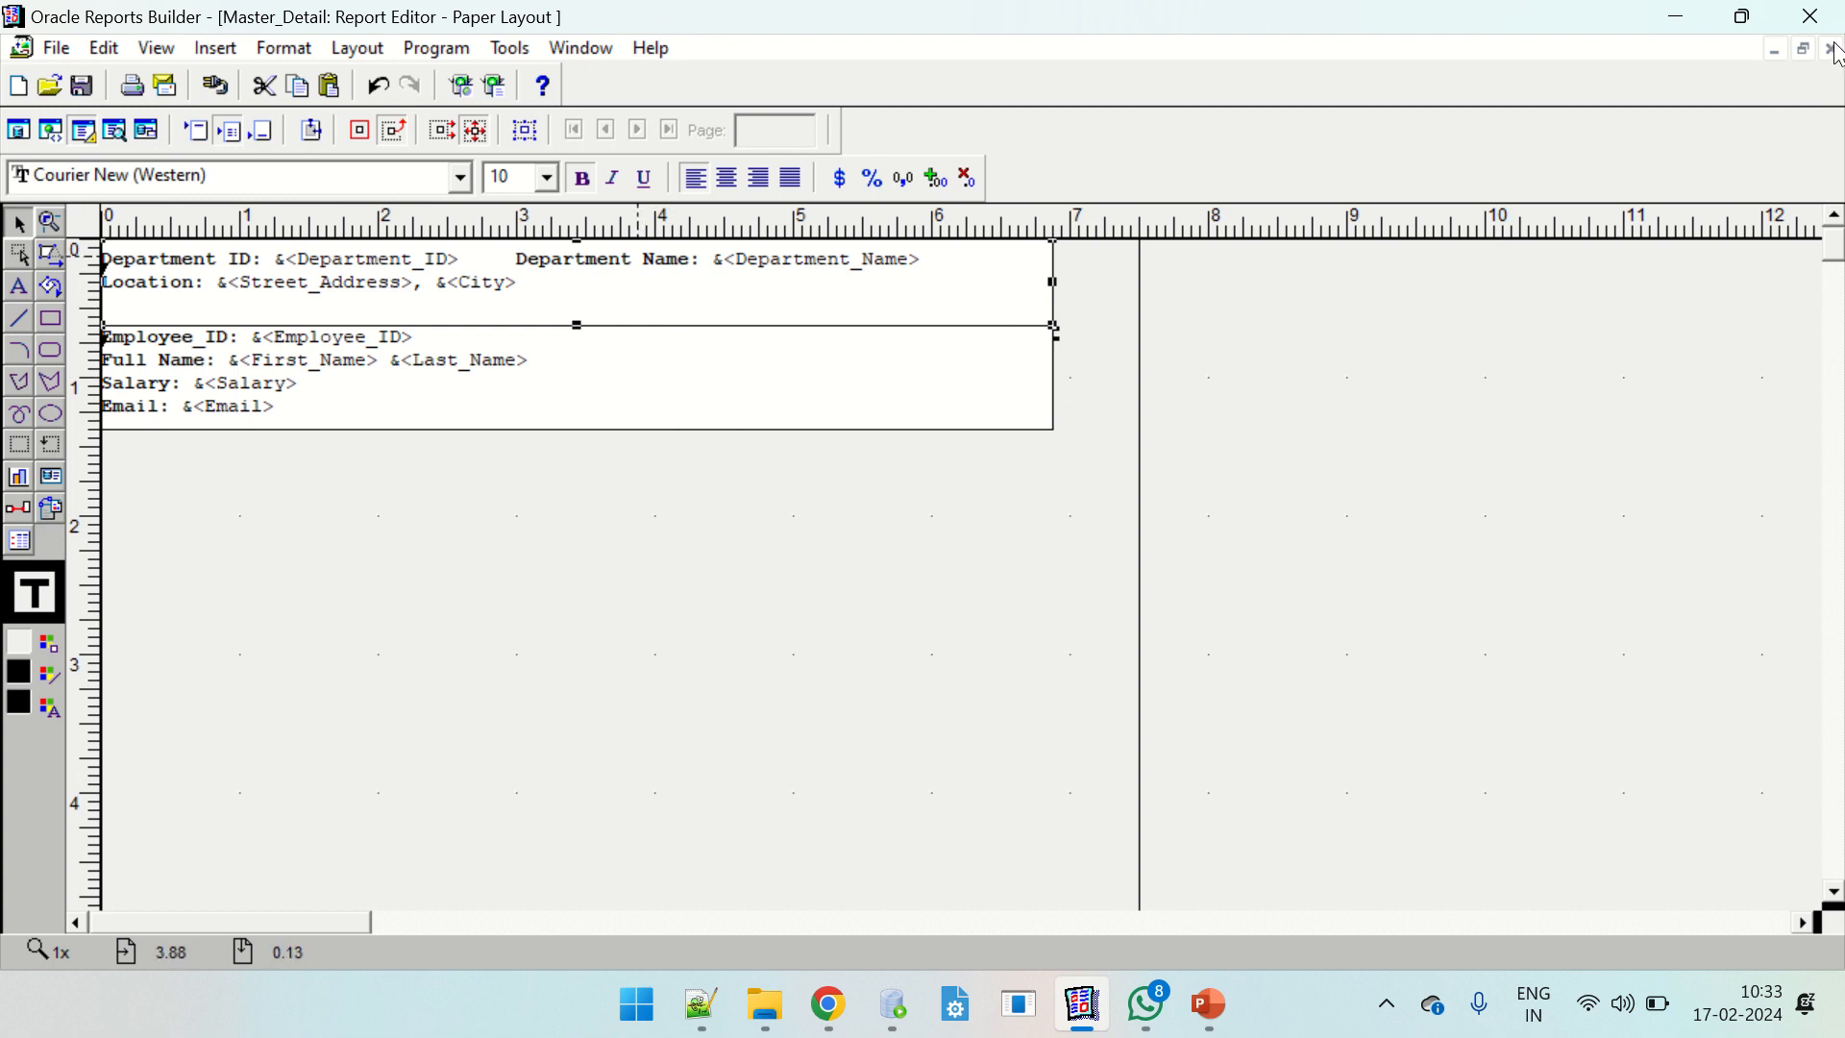
left_click(20, 132)
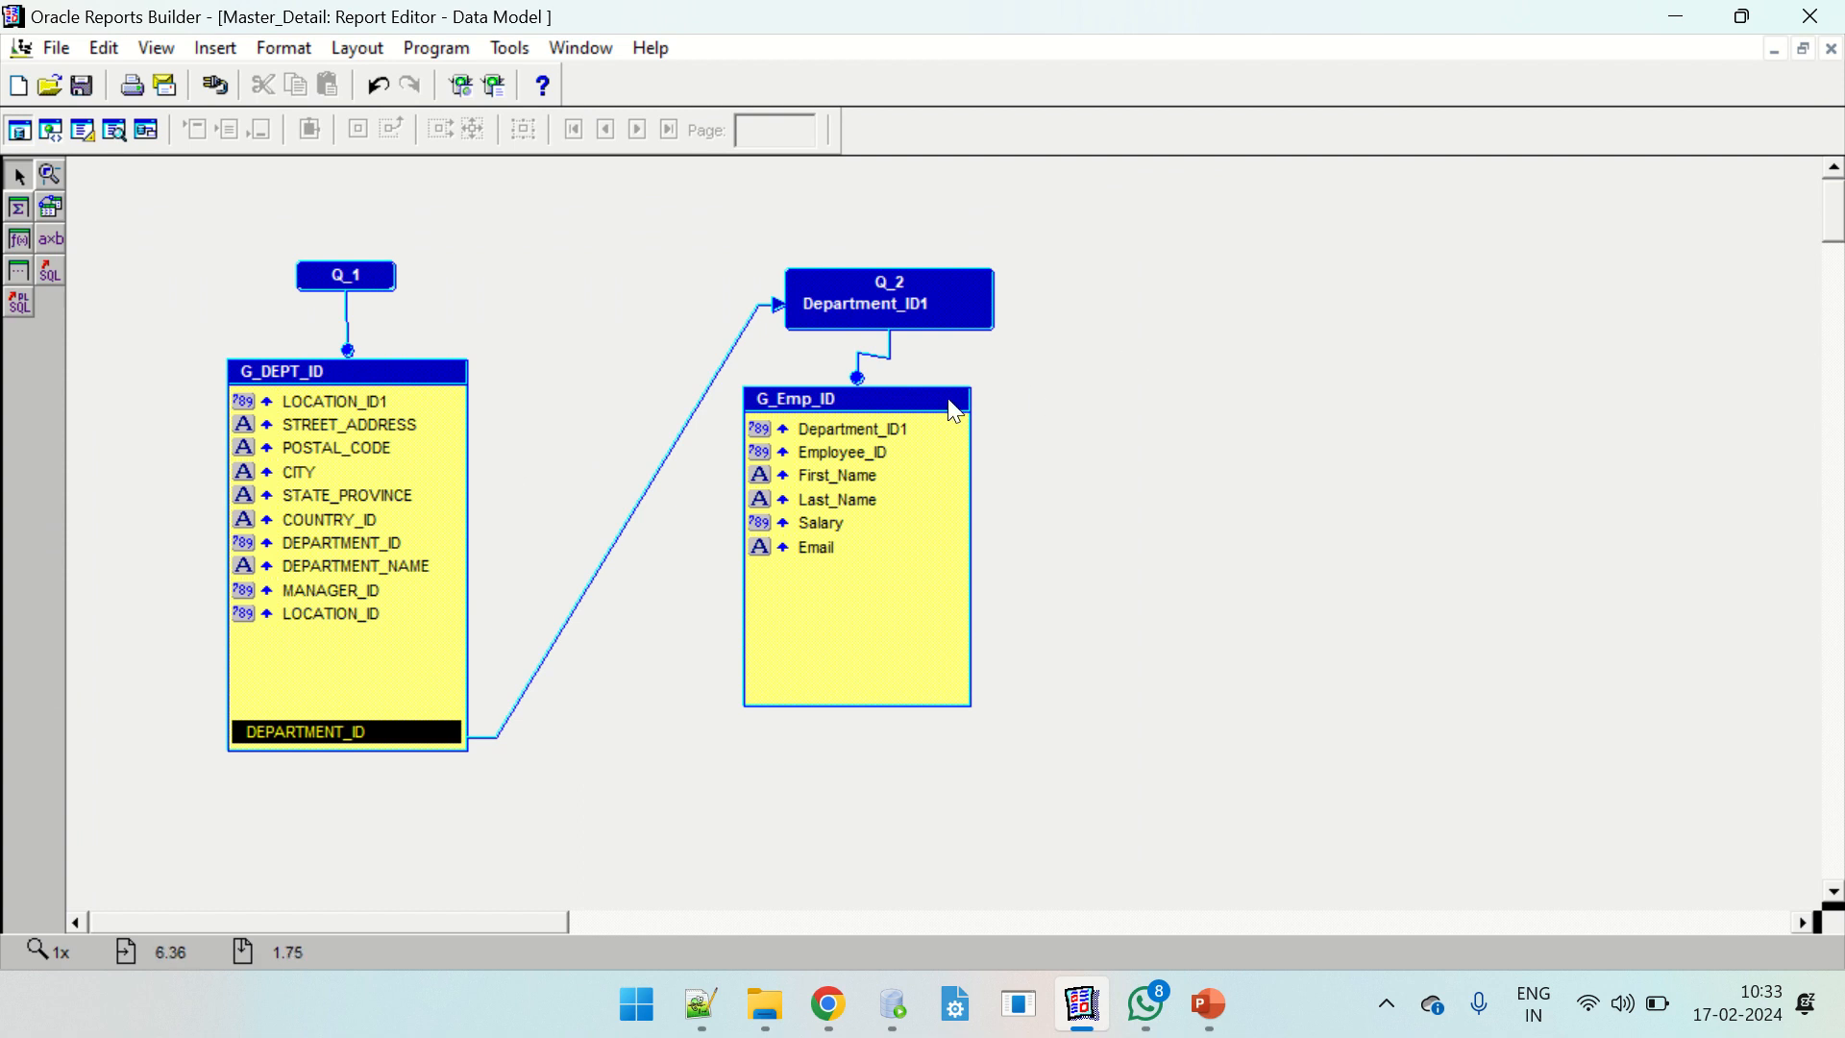
left_click(89, 130)
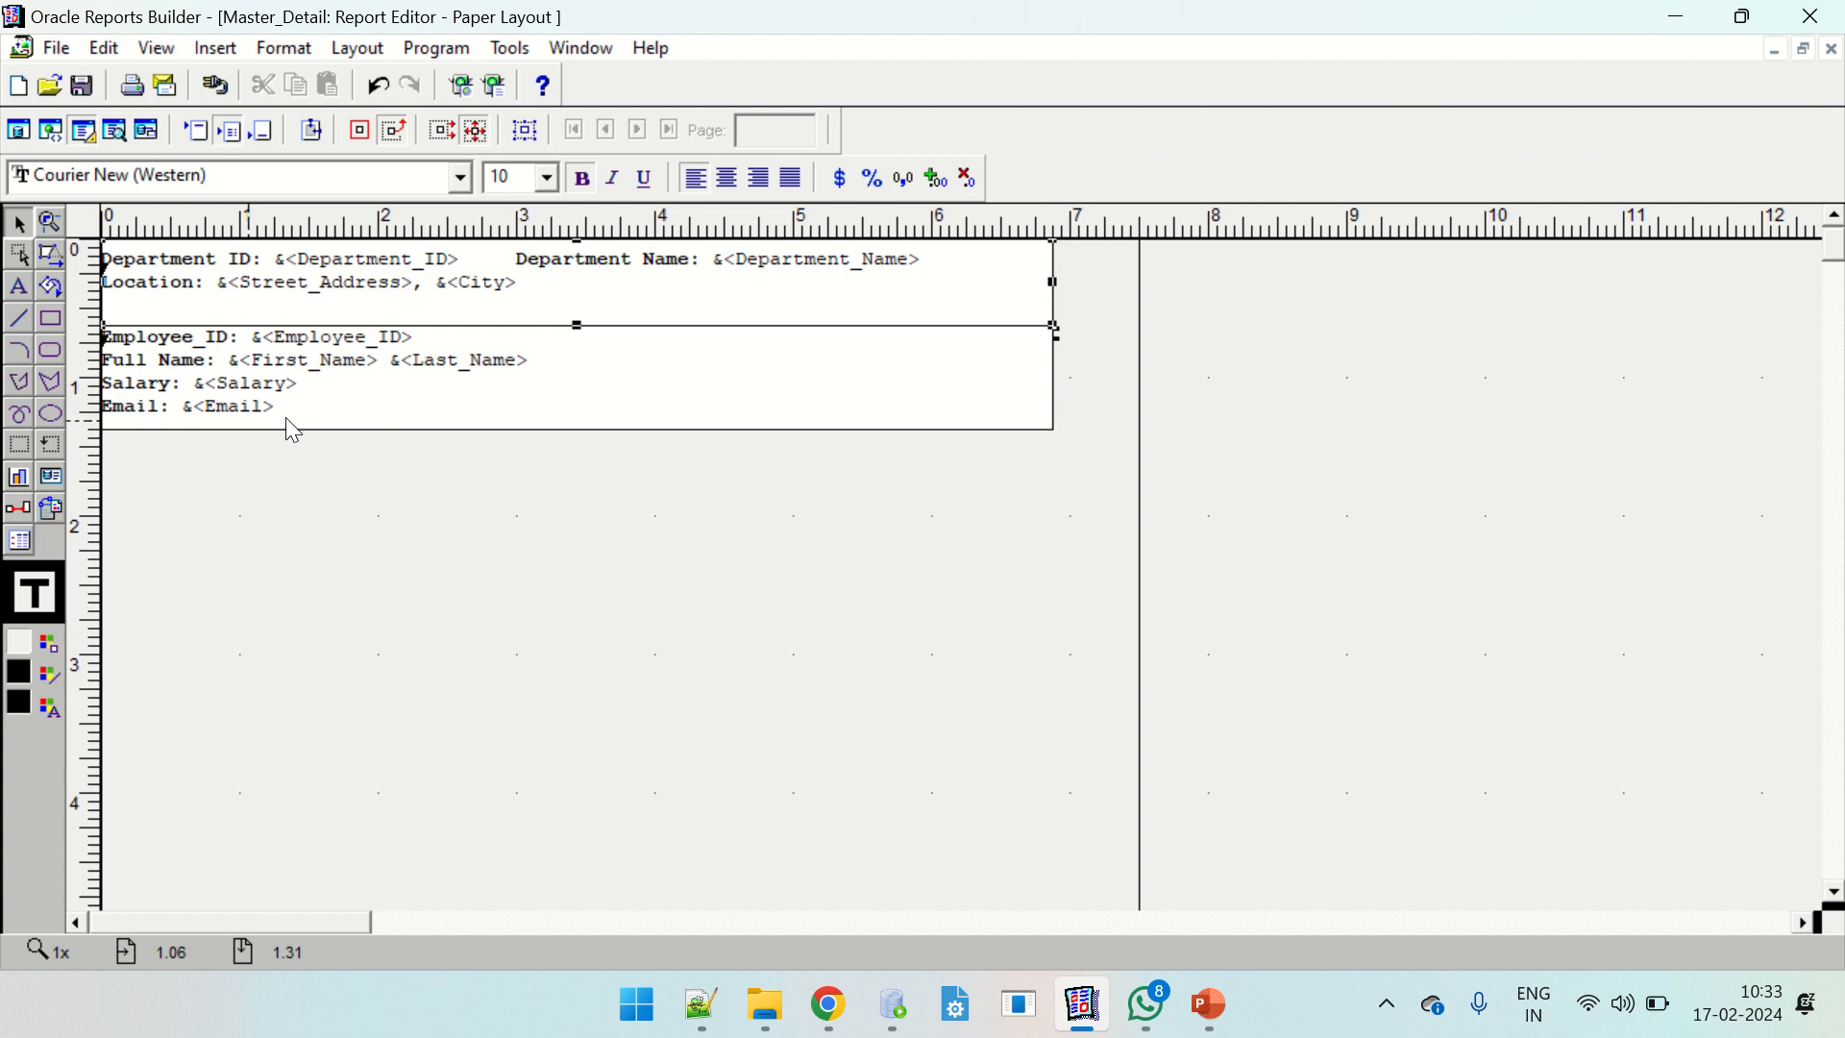